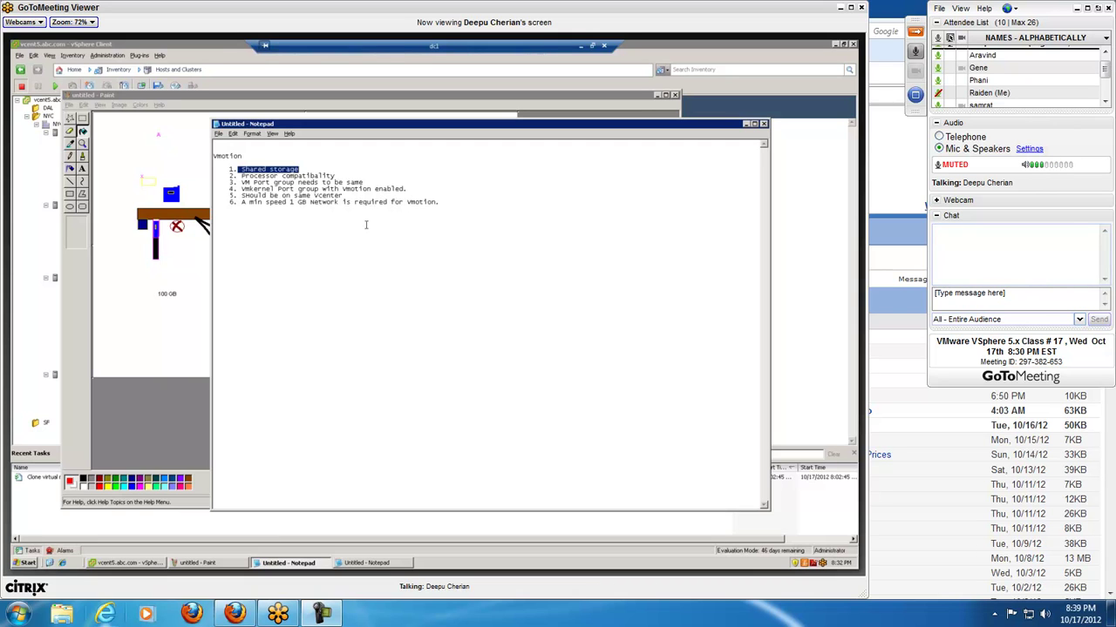
- Switch from the GoToMeeting Viewer to the Yahoo Mail inbox in Firefox
{"action": "left_click", "coordinate": [321, 613]}
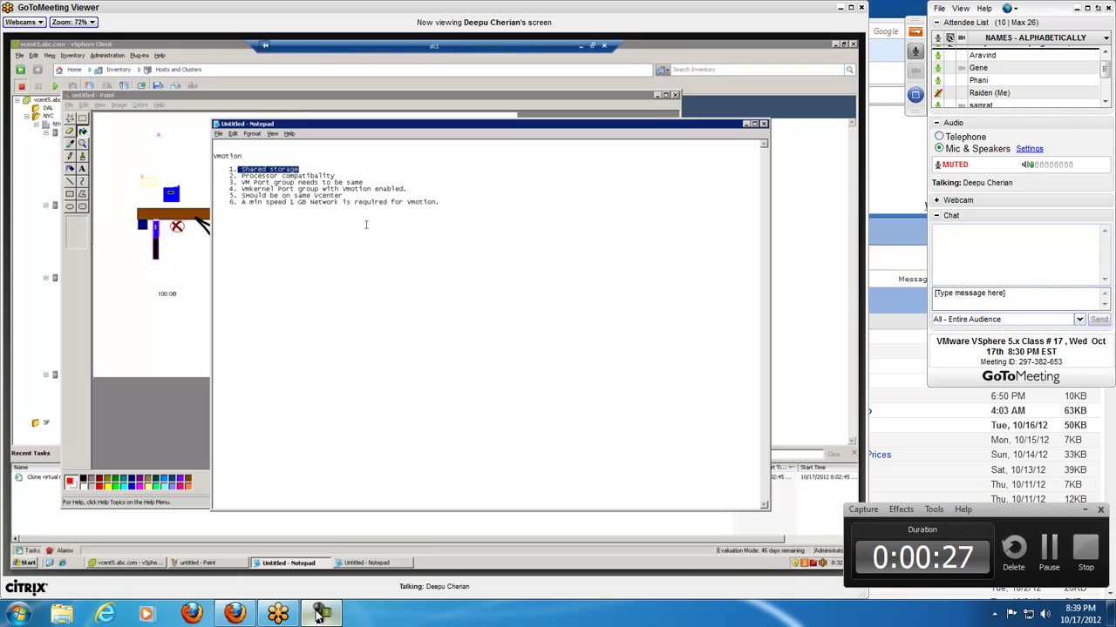
{"action": "left_click", "coordinate": [235, 613]}
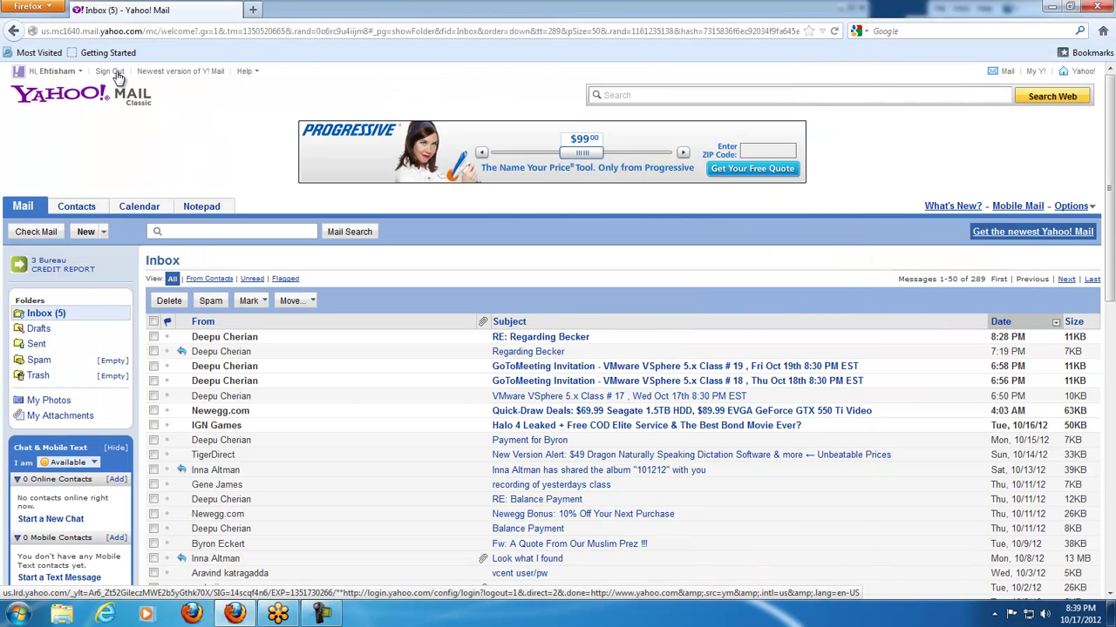
- Open the latest reply, sign out of Yahoo Mail, and close the Firefox window
{"action": "left_click", "coordinate": [548, 339]}
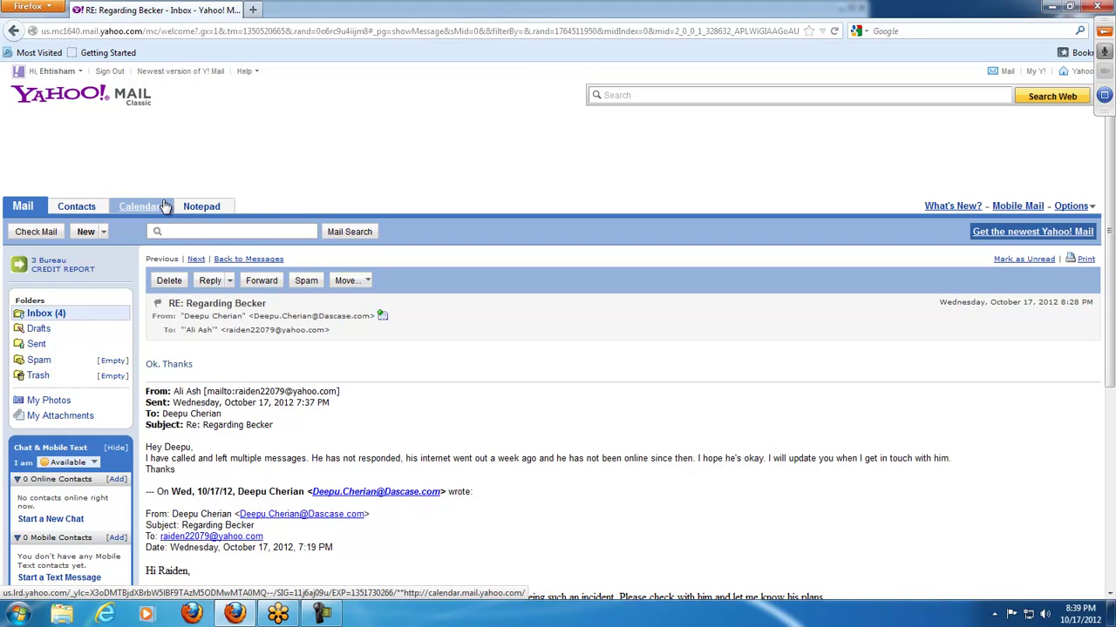
{"action": "left_click", "coordinate": [105, 72]}
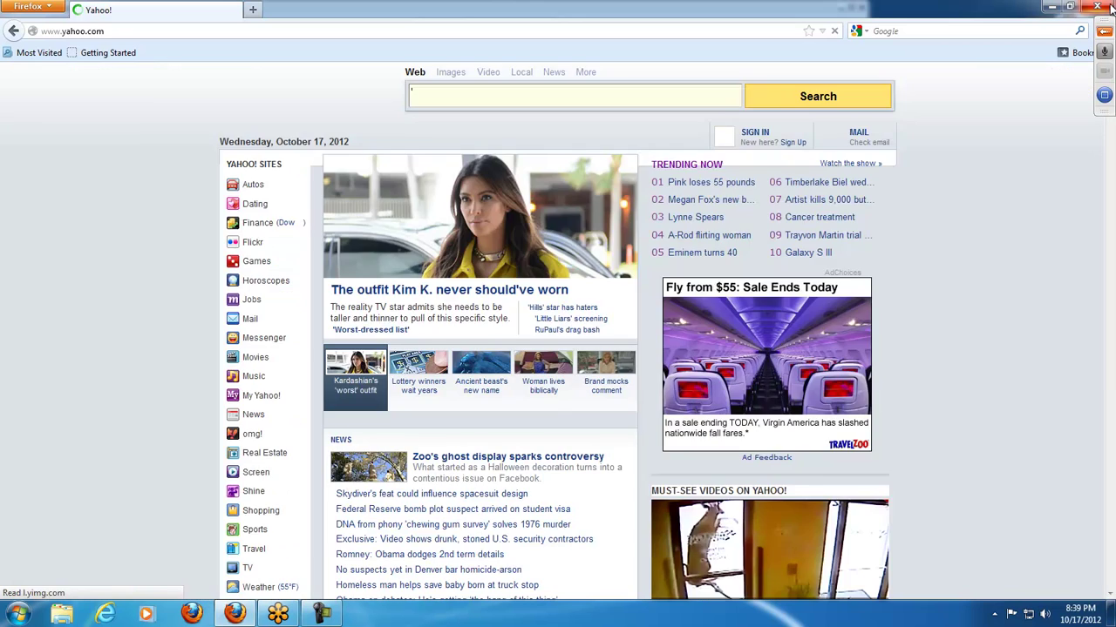
{"action": "left_click", "coordinate": [1110, 7]}
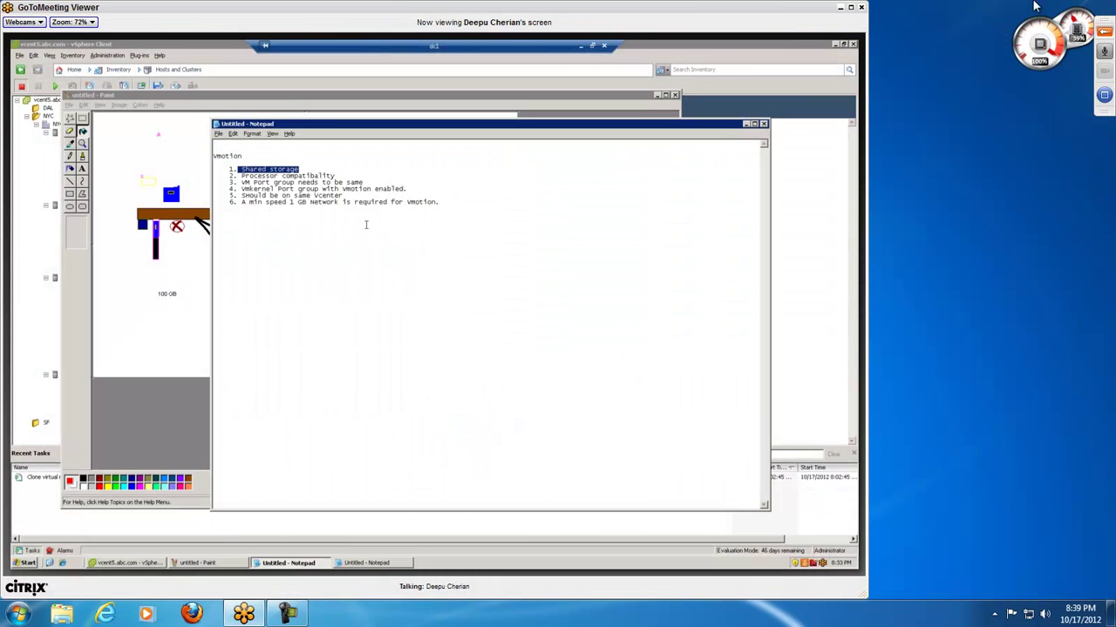
- Maximize the GoToMeeting Viewer to full screen and collapse its control panel
{"action": "left_click", "coordinate": [285, 619]}
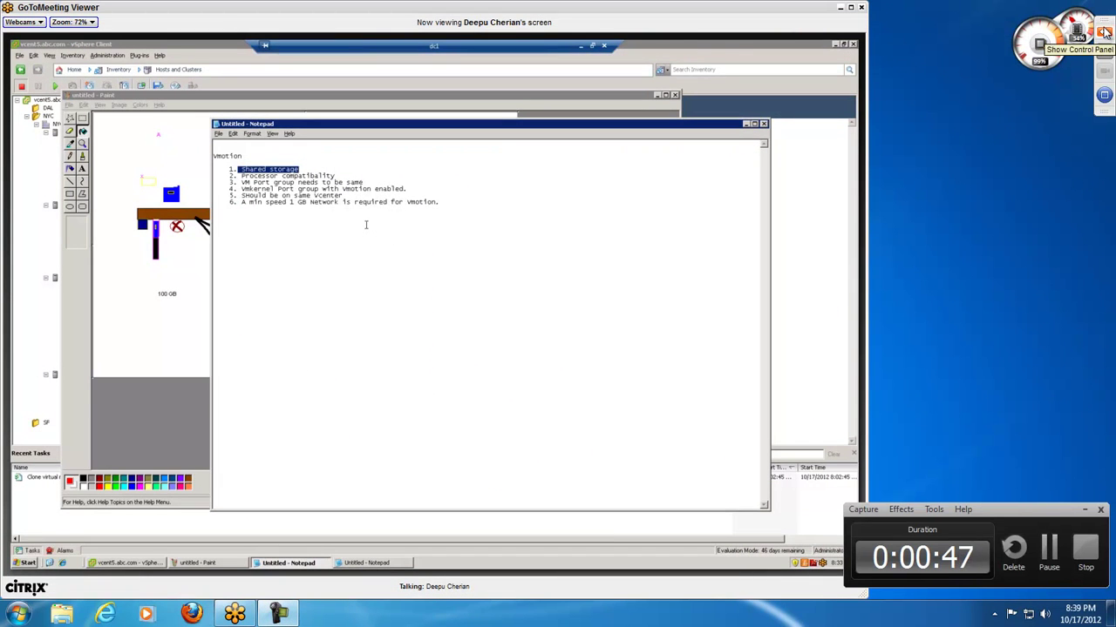
{"action": "left_click", "coordinate": [1104, 31]}
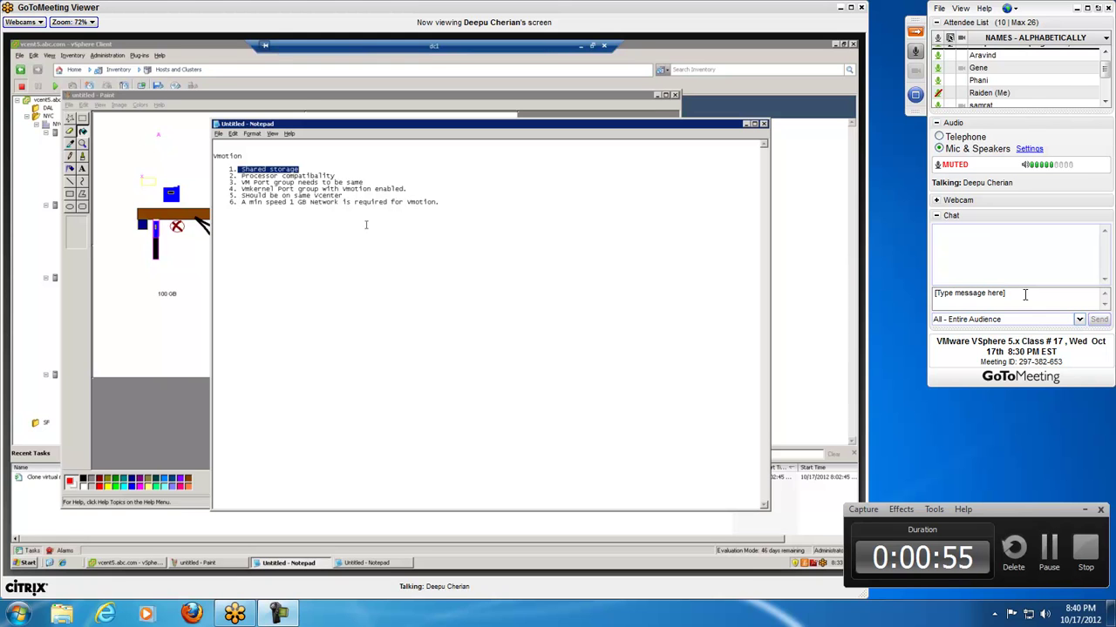
{"action": "left_click", "coordinate": [850, 10]}
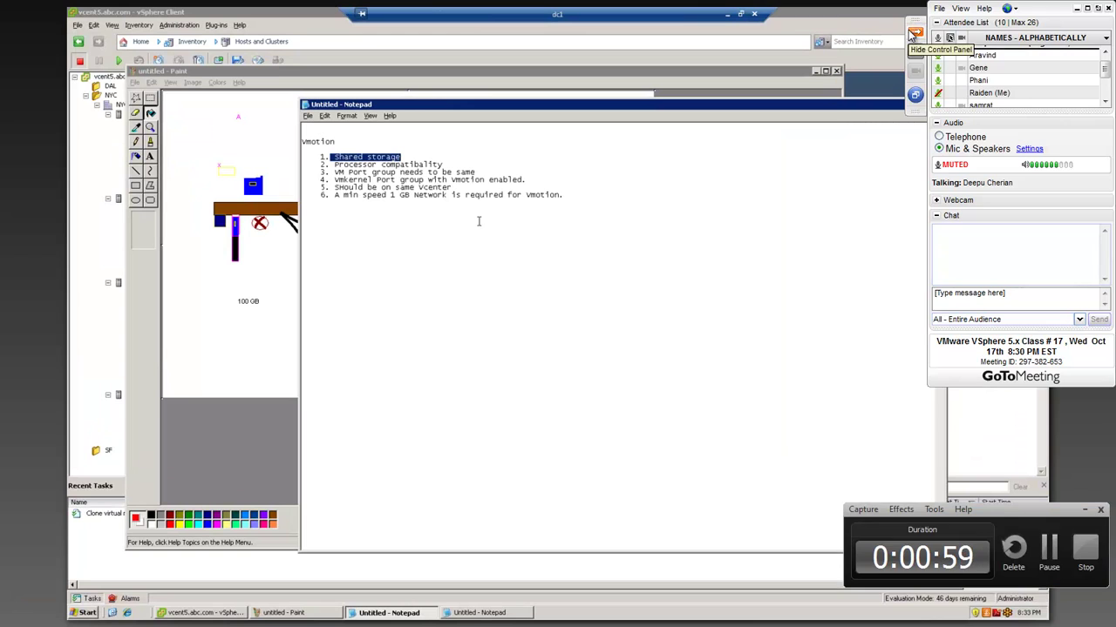
{"action": "left_click", "coordinate": [912, 33]}
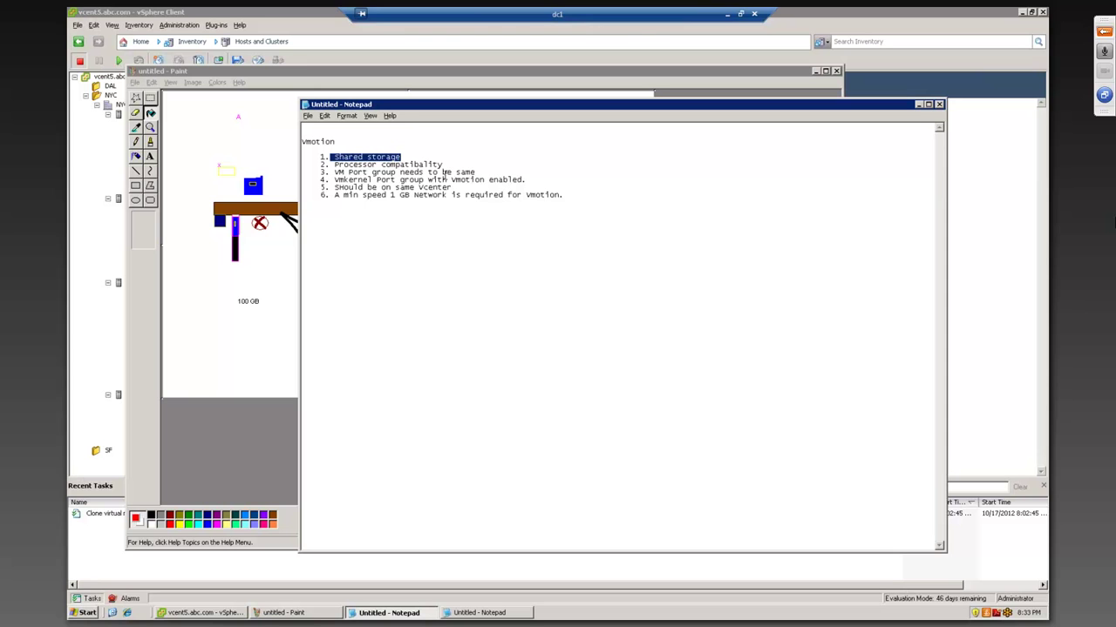
- Highlight 'vmotion enabled' and the same-vCenter line in the Notepad requirements, then deselect
{"action": "left_click_drag", "start_coordinate": [453, 180], "coordinate": [521, 179]}
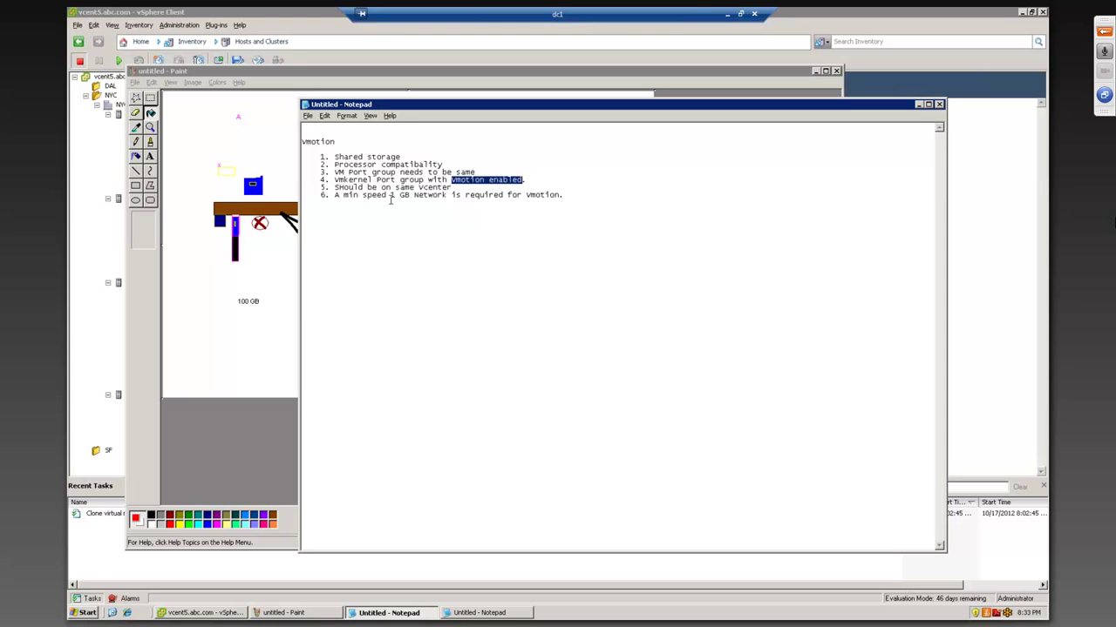
{"action": "left_click_drag", "start_coordinate": [450, 187], "coordinate": [331, 188]}
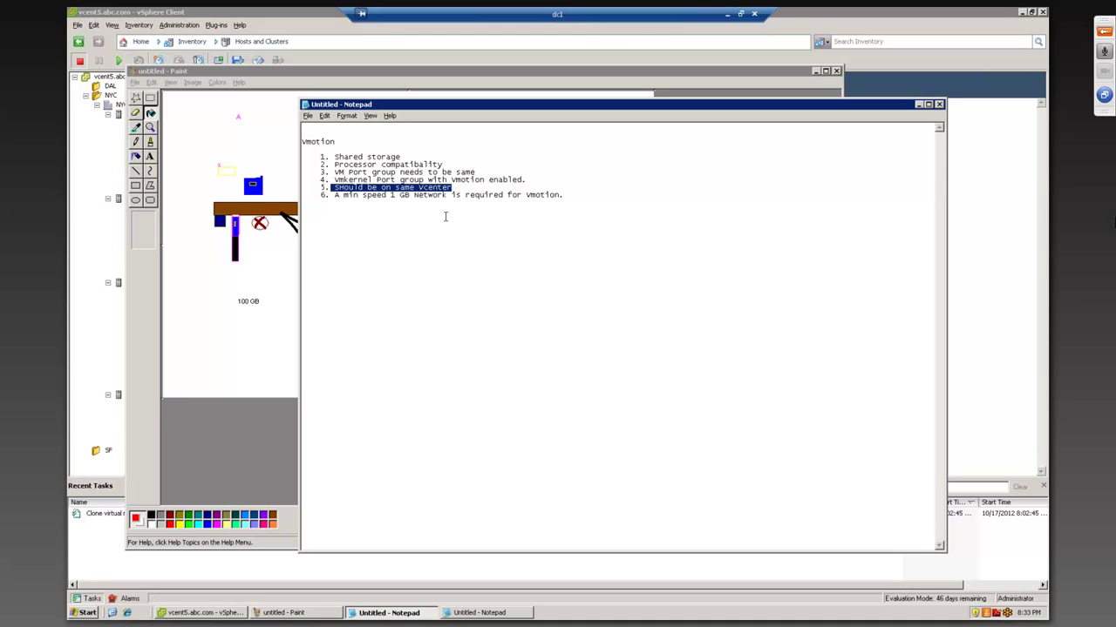
{"action": "left_click", "coordinate": [445, 217]}
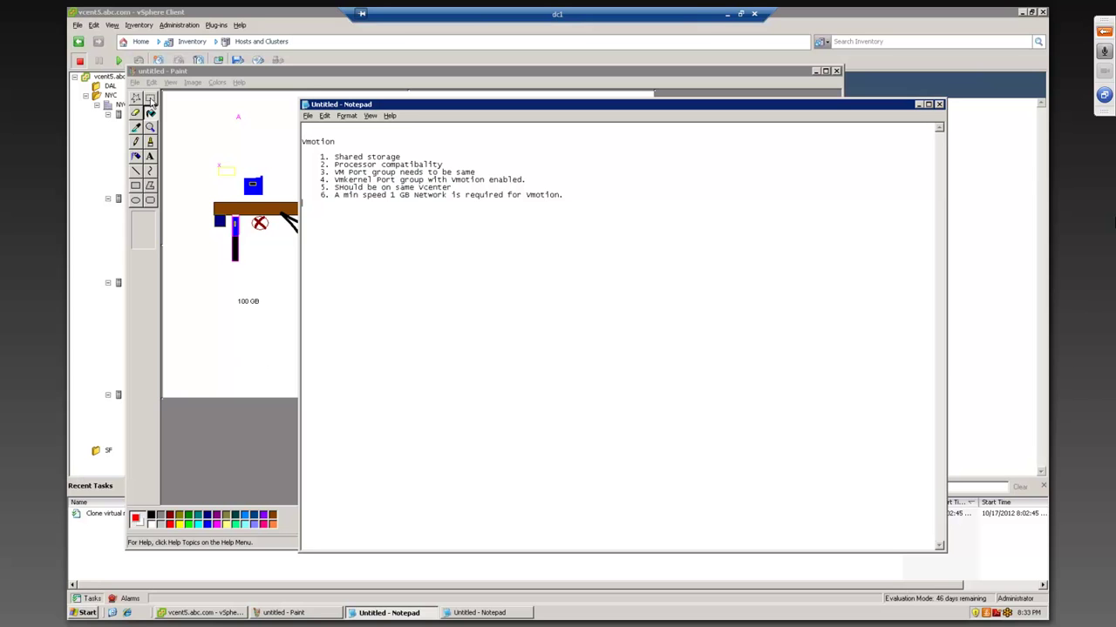
- Fill the dark red square in the left storage ellipse with blue in Paint
{"action": "left_click", "coordinate": [136, 99]}
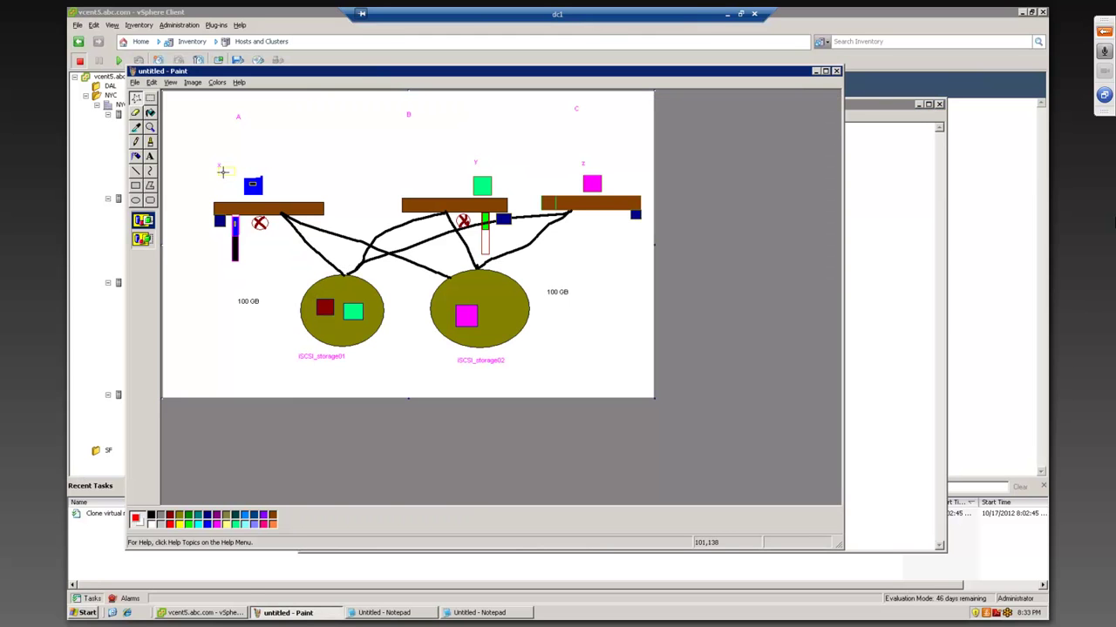
{"action": "left_click", "coordinate": [207, 524]}
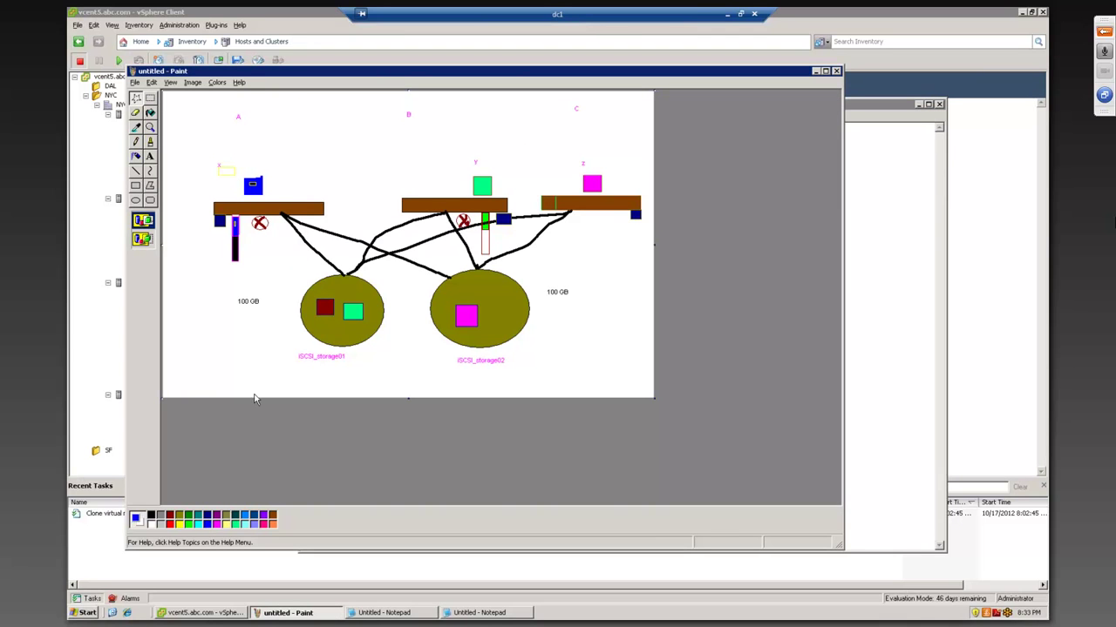
{"action": "left_click", "coordinate": [150, 113]}
{"action": "left_click", "coordinate": [325, 305]}
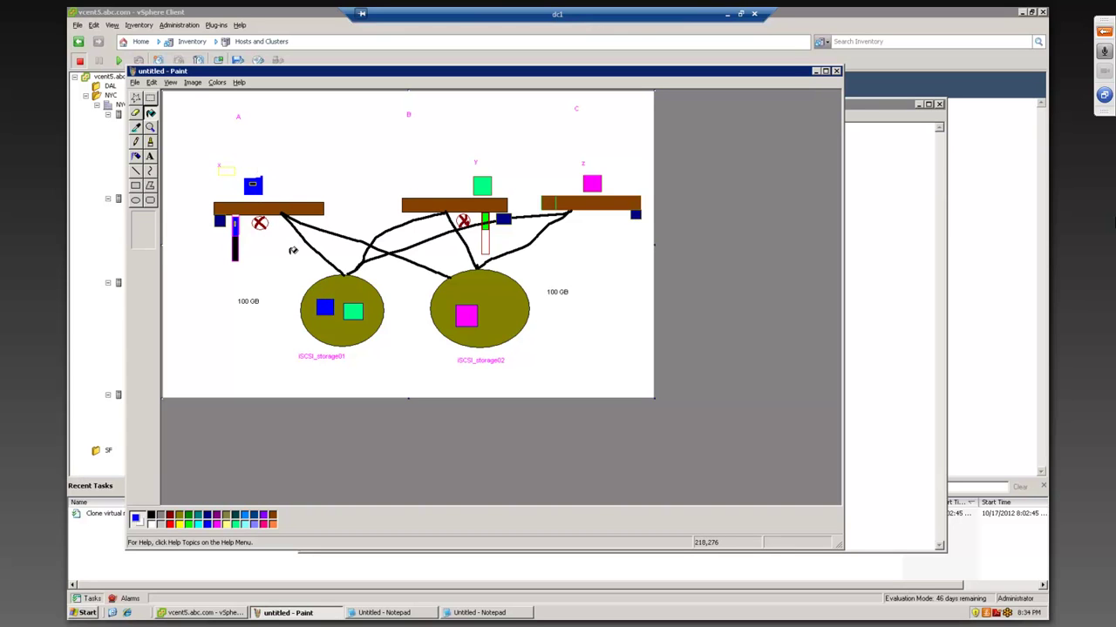
{"action": "left_click", "coordinate": [136, 98]}
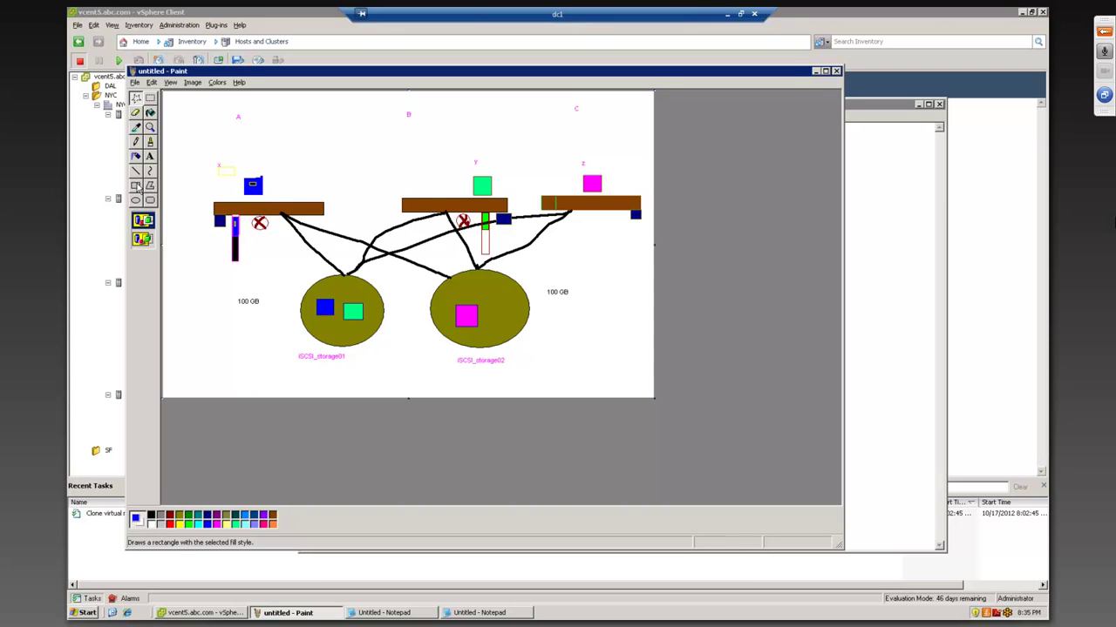
- Draw a small rectangle beneath server B's green block and fill it blue
{"action": "left_click", "coordinate": [137, 186]}
{"action": "left_click_drag", "start_coordinate": [481, 228], "coordinate": [488, 254]}
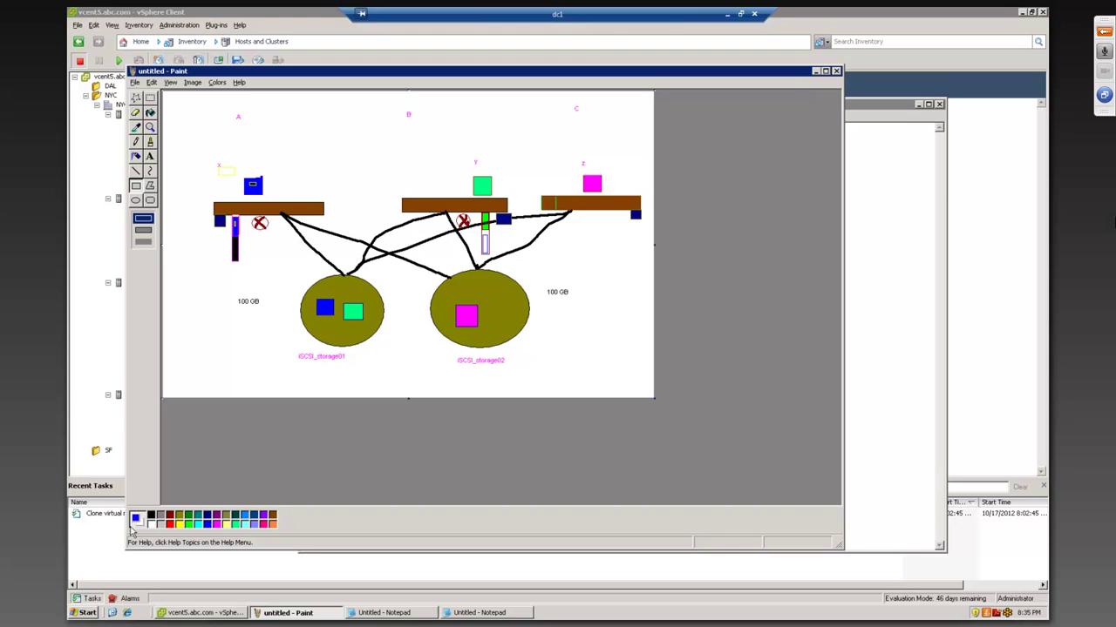
{"action": "left_click", "coordinate": [150, 112]}
{"action": "left_click", "coordinate": [485, 245]}
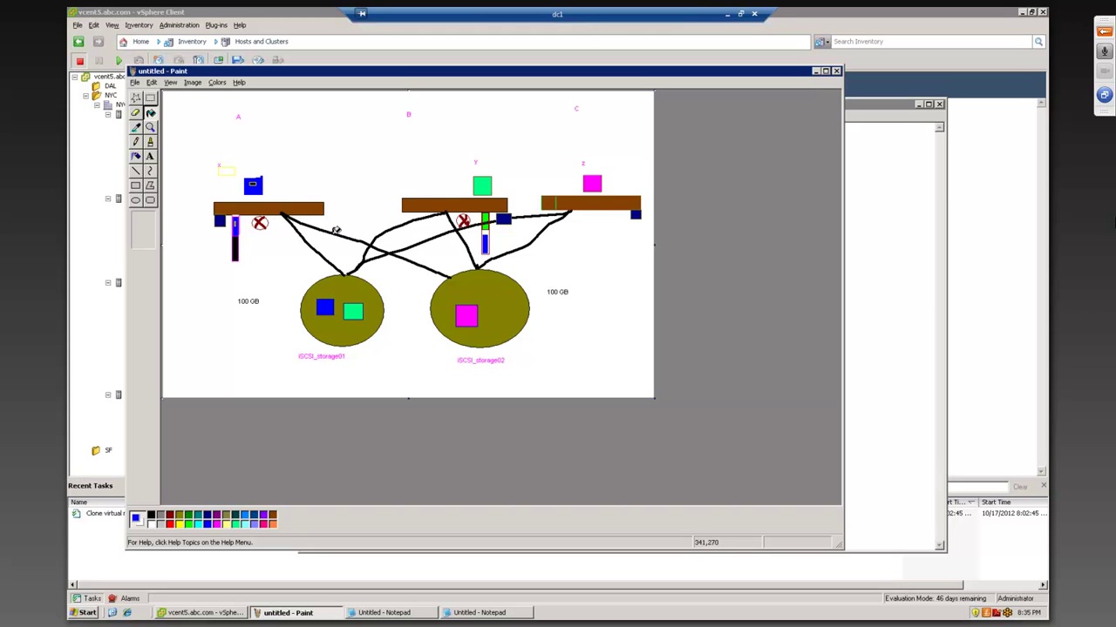
- Brush a blue freehand line from server A's bar across to server B's bar
{"action": "left_click", "coordinate": [150, 143]}
{"action": "mouse_move", "coordinate": [314, 204]}
{"action": "left_mouse_down"}
{"action": "mouse_move", "coordinate": [307, 162]}
{"action": "mouse_move", "coordinate": [410, 169]}
{"action": "mouse_move", "coordinate": [415, 200]}
{"action": "left_mouse_up"}
{"action": "mouse_move", "coordinate": [331, 145]}
{"action": "left_mouse_down"}
{"action": "mouse_move", "coordinate": [336, 173]}
{"action": "mouse_move", "coordinate": [381, 173]}
{"action": "mouse_move", "coordinate": [377, 145]}
{"action": "mouse_move", "coordinate": [336, 141]}
{"action": "mouse_move", "coordinate": [333, 154]}
{"action": "left_mouse_up"}
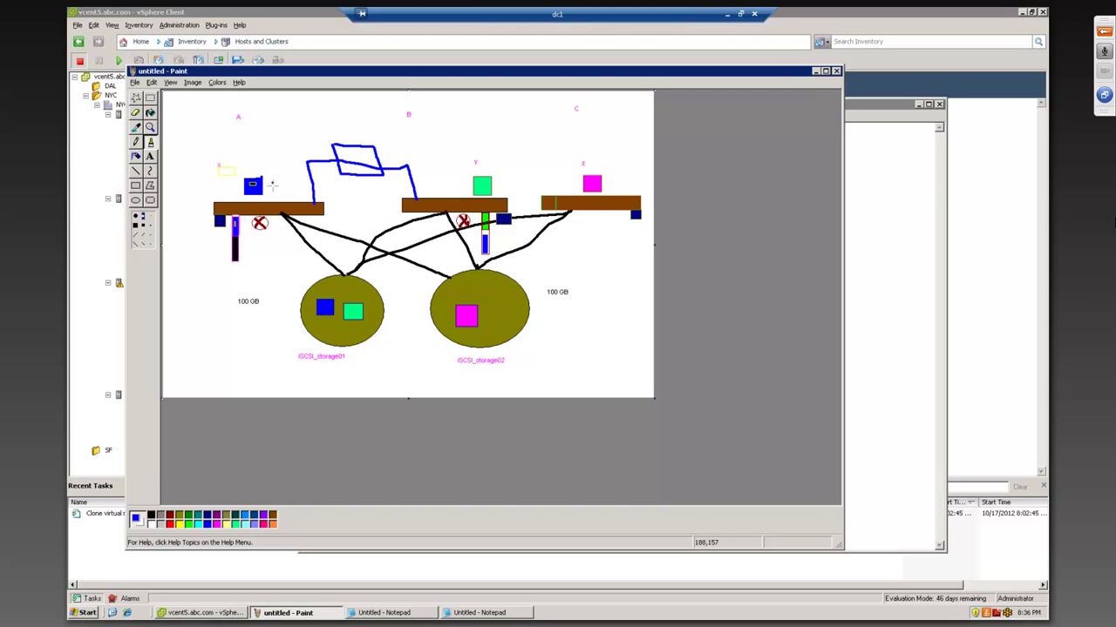
- Loop the label B in blue and dot several blue marks around the diagram, including near server C
{"action": "left_click", "coordinate": [322, 275]}
{"action": "mouse_move", "coordinate": [406, 111]}
{"action": "left_mouse_down"}
{"action": "mouse_move", "coordinate": [416, 120]}
{"action": "mouse_move", "coordinate": [403, 106]}
{"action": "left_mouse_up"}
{"action": "left_click", "coordinate": [460, 260]}
{"action": "left_click", "coordinate": [191, 223]}
{"action": "left_click", "coordinate": [484, 275]}
{"action": "left_click", "coordinate": [446, 243]}
- Draw short blue strokes and a V-shaped mark near server B above the middle host
{"action": "mouse_move", "coordinate": [429, 174]}
{"action": "left_mouse_down"}
{"action": "mouse_move", "coordinate": [431, 198]}
{"action": "mouse_move", "coordinate": [449, 198]}
{"action": "mouse_move", "coordinate": [449, 177]}
{"action": "mouse_move", "coordinate": [431, 175]}
{"action": "left_mouse_up"}
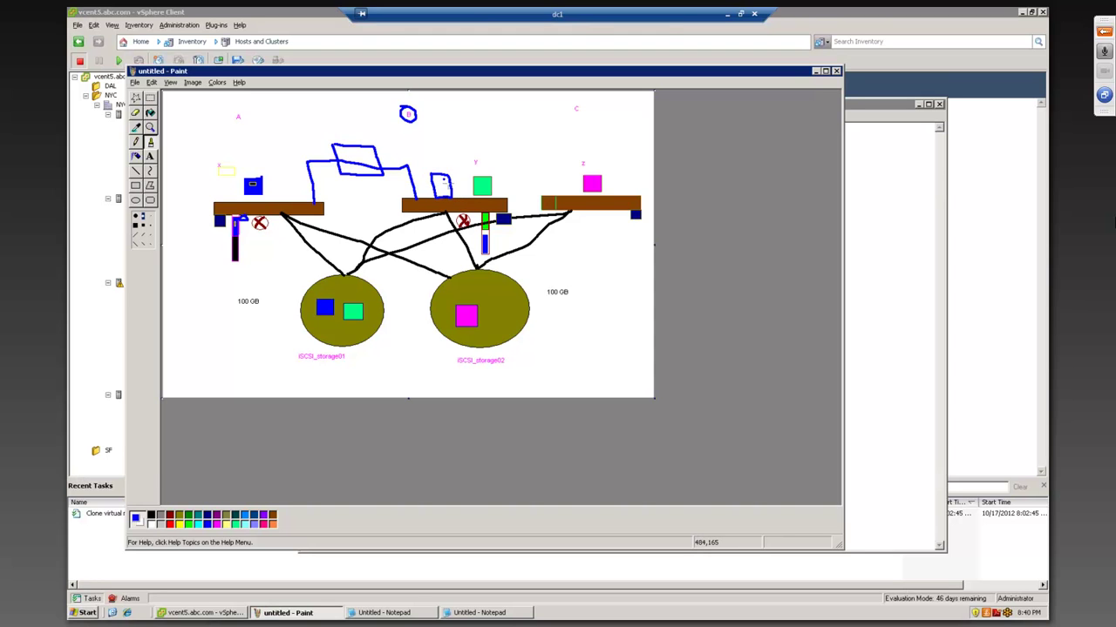
{"action": "left_click_drag", "start_coordinate": [451, 158], "coordinate": [449, 171]}
{"action": "mouse_move", "coordinate": [436, 160]}
{"action": "left_mouse_down"}
{"action": "mouse_move", "coordinate": [441, 169]}
{"action": "mouse_move", "coordinate": [448, 150]}
{"action": "mouse_move", "coordinate": [443, 174]}
{"action": "mouse_move", "coordinate": [475, 235]}
{"action": "left_mouse_up"}
- Add blue marks beside the left box, a curve from the pink bar toward storage, and a check mark
{"action": "mouse_move", "coordinate": [245, 171]}
{"action": "left_mouse_down"}
{"action": "mouse_move", "coordinate": [270, 187]}
{"action": "mouse_move", "coordinate": [261, 169]}
{"action": "mouse_move", "coordinate": [245, 187]}
{"action": "left_mouse_up"}
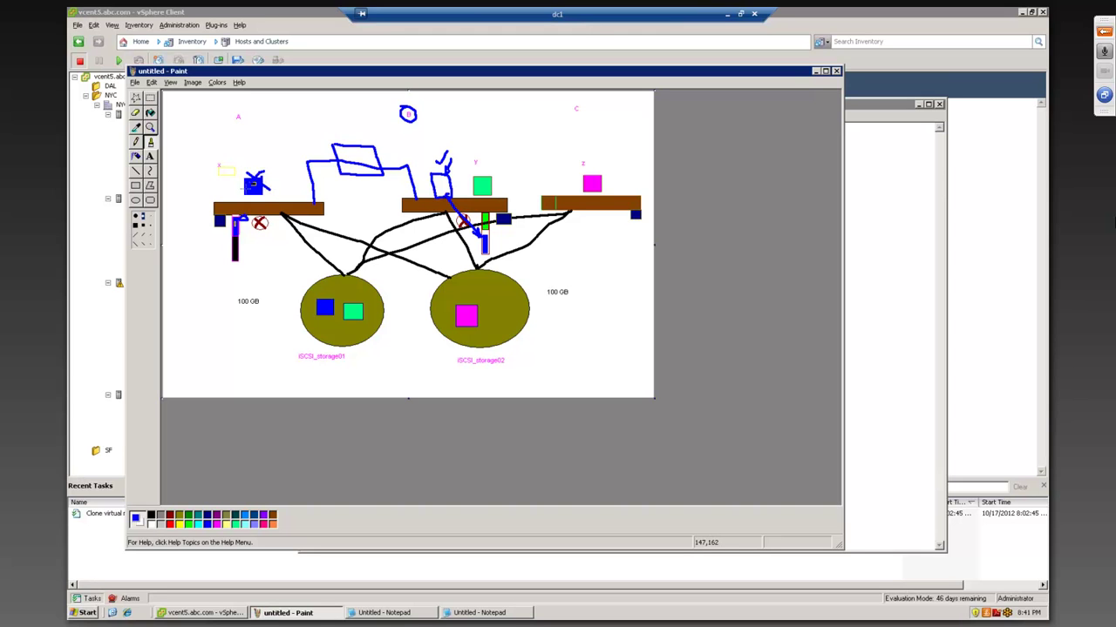
{"action": "left_click", "coordinate": [253, 171]}
{"action": "mouse_move", "coordinate": [238, 219]}
{"action": "left_mouse_down"}
{"action": "mouse_move", "coordinate": [263, 243]}
{"action": "mouse_move", "coordinate": [392, 263]}
{"action": "mouse_move", "coordinate": [481, 244]}
{"action": "mouse_move", "coordinate": [477, 254]}
{"action": "mouse_move", "coordinate": [476, 244]}
{"action": "mouse_move", "coordinate": [490, 257]}
{"action": "mouse_move", "coordinate": [489, 241]}
{"action": "left_mouse_up"}
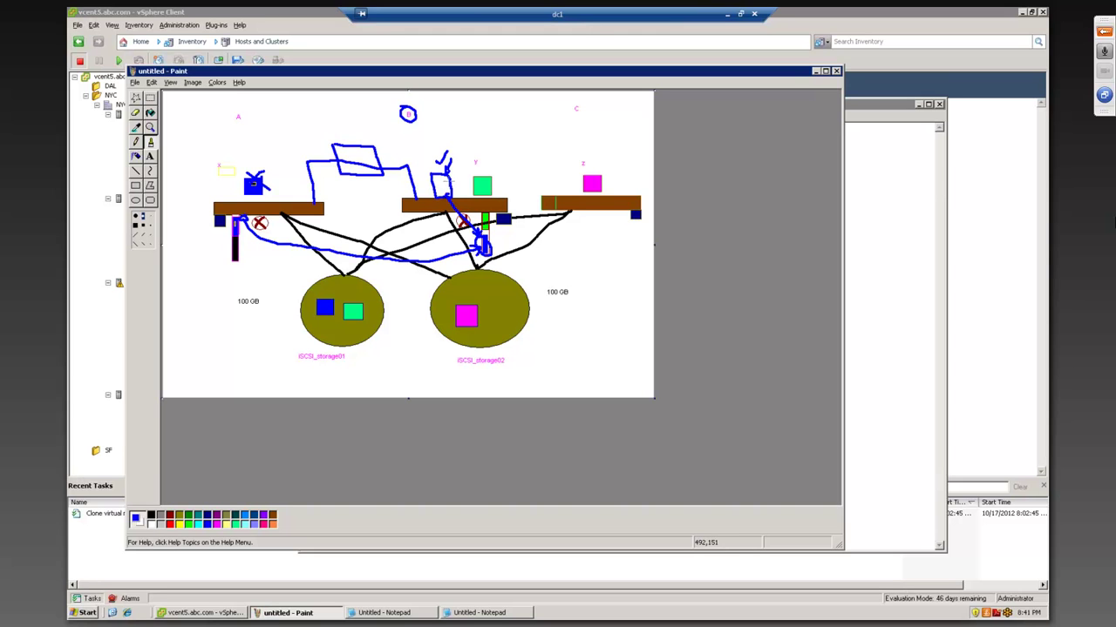
{"action": "left_click_drag", "start_coordinate": [450, 180], "coordinate": [463, 171]}
{"action": "left_click", "coordinate": [265, 264]}
- Handwrite blue letters below the left host and draw a blue loop at the top-left
{"action": "mouse_move", "coordinate": [270, 272]}
{"action": "left_mouse_down"}
{"action": "mouse_move", "coordinate": [265, 260]}
{"action": "mouse_move", "coordinate": [280, 275]}
{"action": "mouse_move", "coordinate": [282, 252]}
{"action": "mouse_move", "coordinate": [286, 273]}
{"action": "mouse_move", "coordinate": [295, 267]}
{"action": "mouse_move", "coordinate": [291, 248]}
{"action": "mouse_move", "coordinate": [310, 266]}
{"action": "mouse_move", "coordinate": [301, 250]}
{"action": "mouse_move", "coordinate": [314, 258]}
{"action": "mouse_move", "coordinate": [306, 265]}
{"action": "left_mouse_up"}
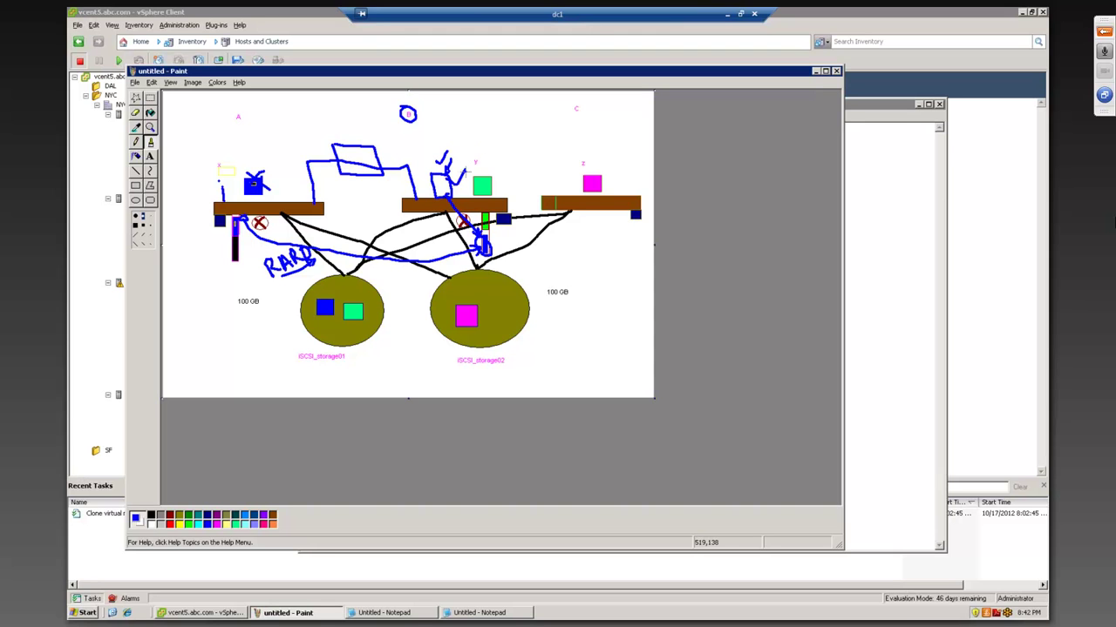
{"action": "mouse_move", "coordinate": [180, 108]}
{"action": "left_mouse_down"}
{"action": "mouse_move", "coordinate": [200, 122]}
{"action": "mouse_move", "coordinate": [206, 99]}
{"action": "mouse_move", "coordinate": [178, 104]}
{"action": "mouse_move", "coordinate": [221, 148]}
{"action": "mouse_move", "coordinate": [216, 198]}
{"action": "left_mouse_up"}
- Add short blue strokes near the top-left loop and a long arc over to the middle host
{"action": "mouse_move", "coordinate": [199, 148]}
{"action": "left_mouse_down"}
{"action": "mouse_move", "coordinate": [232, 152]}
{"action": "mouse_move", "coordinate": [243, 140]}
{"action": "mouse_move", "coordinate": [192, 145]}
{"action": "left_mouse_up"}
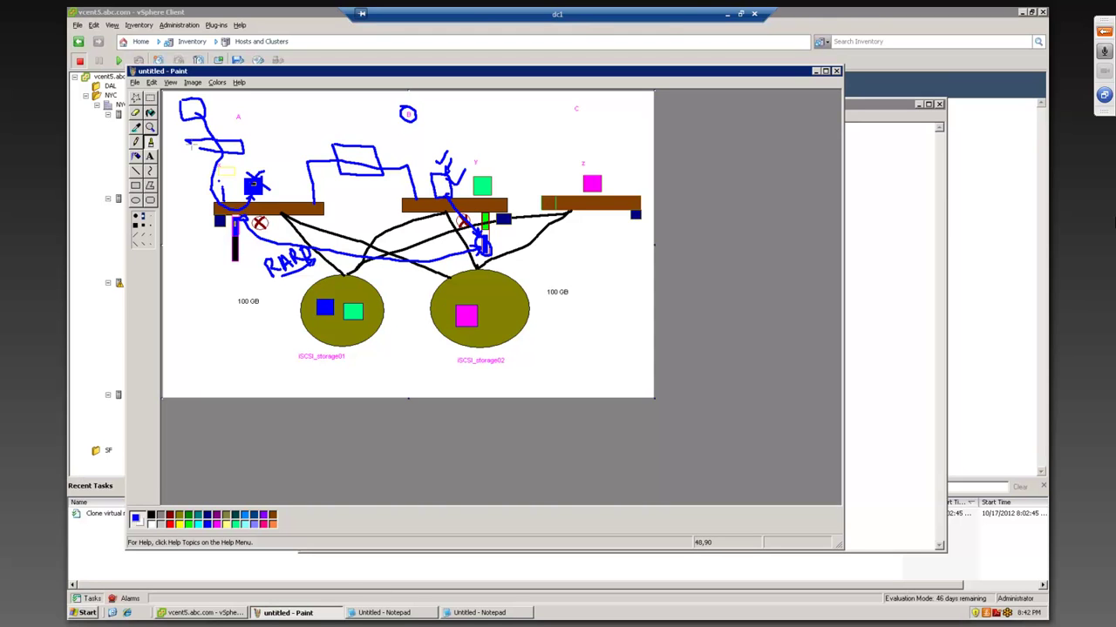
{"action": "left_click", "coordinate": [197, 205]}
{"action": "left_click_drag", "start_coordinate": [198, 204], "coordinate": [204, 198]}
{"action": "mouse_move", "coordinate": [217, 143]}
{"action": "left_mouse_down"}
{"action": "mouse_move", "coordinate": [286, 133]}
{"action": "mouse_move", "coordinate": [381, 145]}
{"action": "mouse_move", "coordinate": [417, 198]}
{"action": "left_mouse_up"}
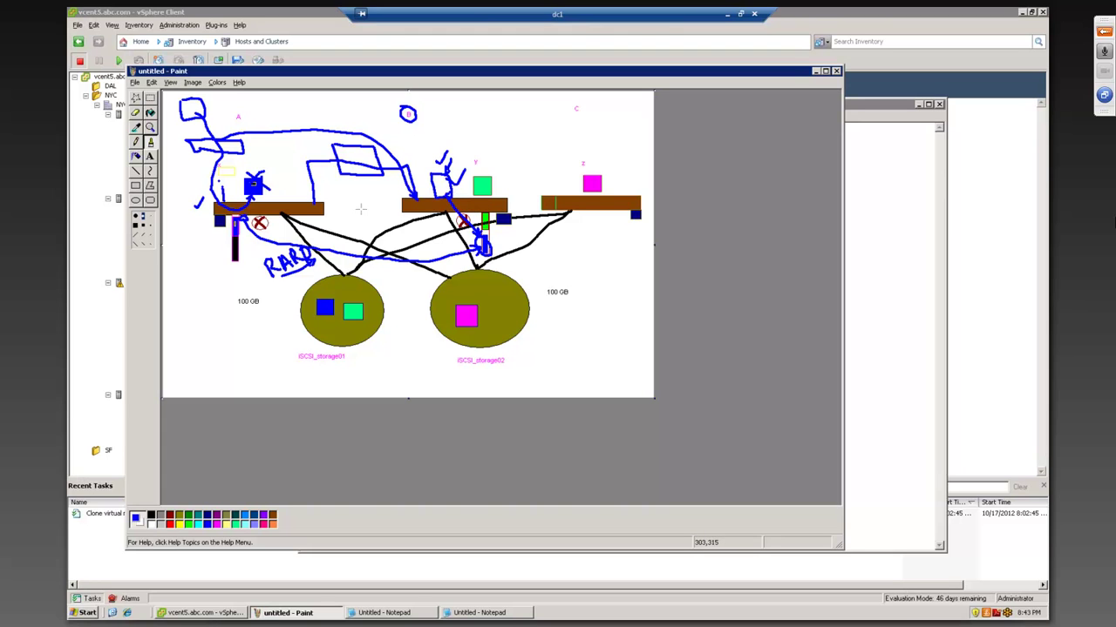
- Undo the last several blue strokes on the diagram, including the long arc
{"action": "left_click", "coordinate": [151, 82]}
{"action": "left_click", "coordinate": [161, 93]}
{"action": "left_click", "coordinate": [151, 82]}
{"action": "left_click", "coordinate": [161, 93]}
{"action": "left_click", "coordinate": [152, 82]}
{"action": "left_click", "coordinate": [161, 93]}
{"action": "left_click", "coordinate": [152, 82]}
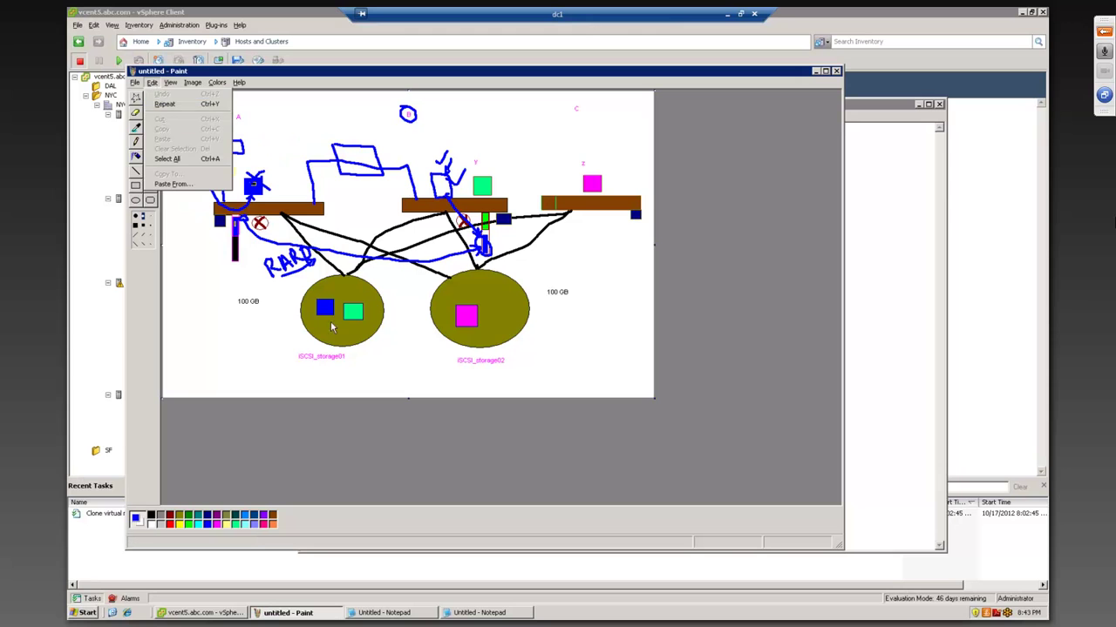
{"action": "left_click", "coordinate": [268, 332]}
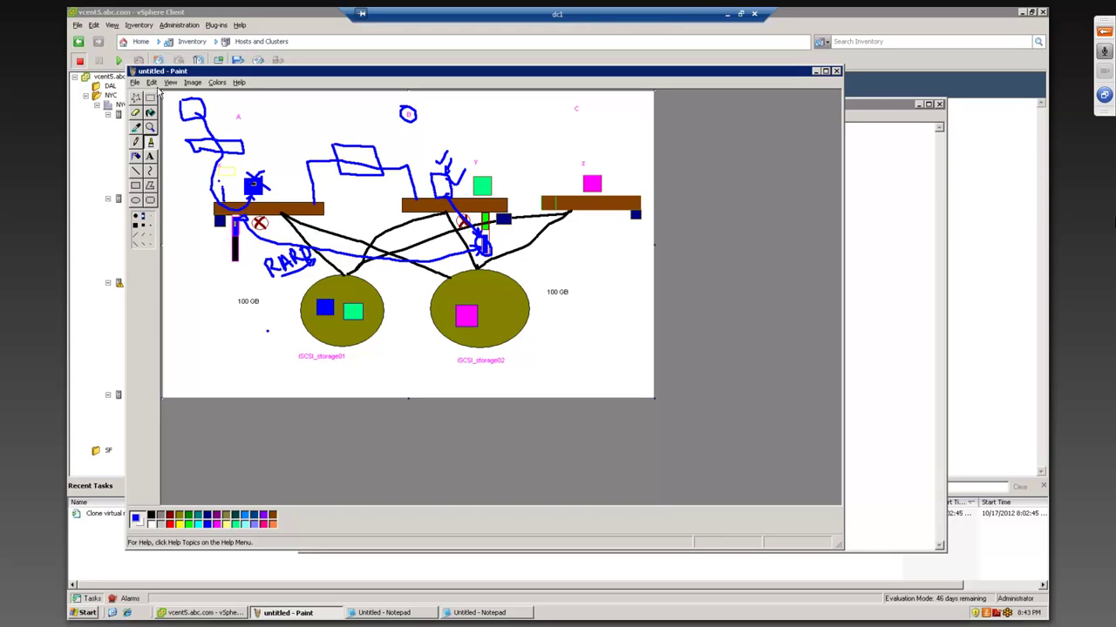
- Start a new blank image in Paint, answering the save-changes prompt
{"action": "left_click", "coordinate": [135, 83]}
{"action": "left_click", "coordinate": [147, 96]}
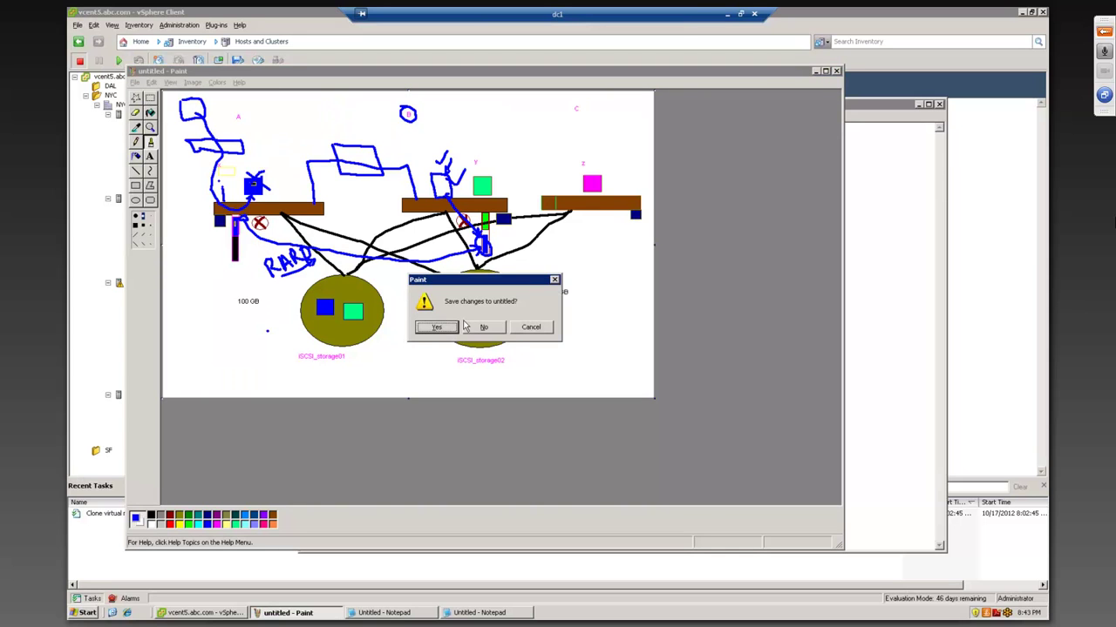
{"action": "left_click", "coordinate": [495, 331]}
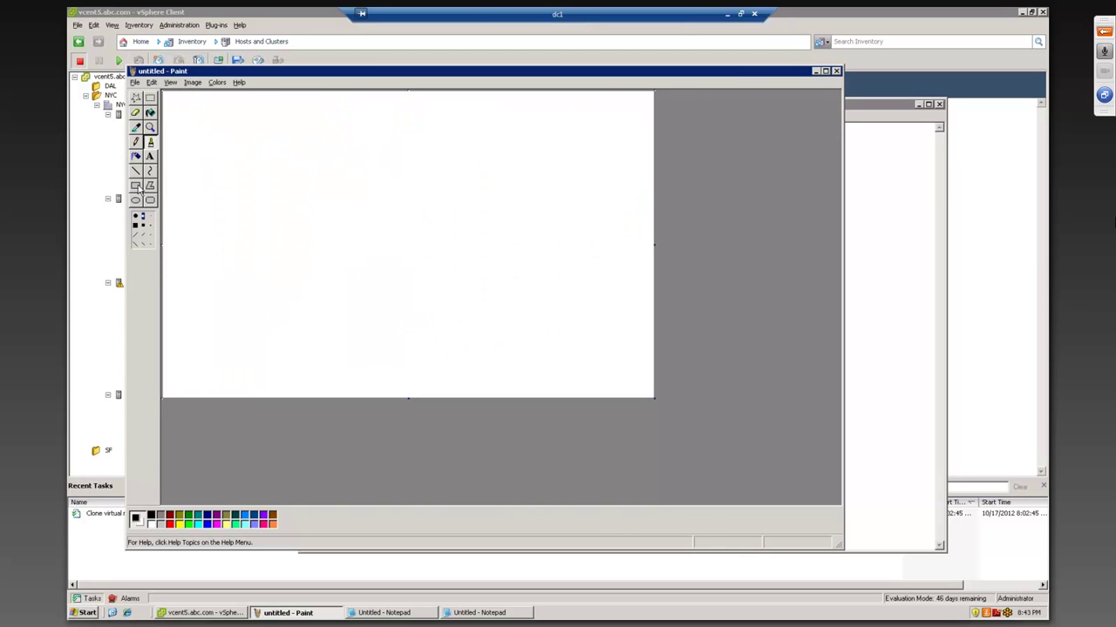
- Discard the old picture and draw two host boxes with a small square above the left one
{"action": "left_click", "coordinate": [135, 186]}
{"action": "left_click_drag", "start_coordinate": [251, 202], "coordinate": [337, 216]}
{"action": "left_click_drag", "start_coordinate": [434, 199], "coordinate": [549, 217]}
{"action": "left_click_drag", "start_coordinate": [280, 174], "coordinate": [305, 196]}
- Draw an ellipse below the boxes and brush lines linking each box to it
{"action": "left_click", "coordinate": [135, 200]}
{"action": "left_click_drag", "start_coordinate": [353, 280], "coordinate": [460, 358]}
{"action": "left_click", "coordinate": [149, 142]}
{"action": "left_click_drag", "start_coordinate": [304, 214], "coordinate": [401, 280]}
{"action": "left_click", "coordinate": [494, 223]}
{"action": "left_click_drag", "start_coordinate": [494, 222], "coordinate": [439, 288]}
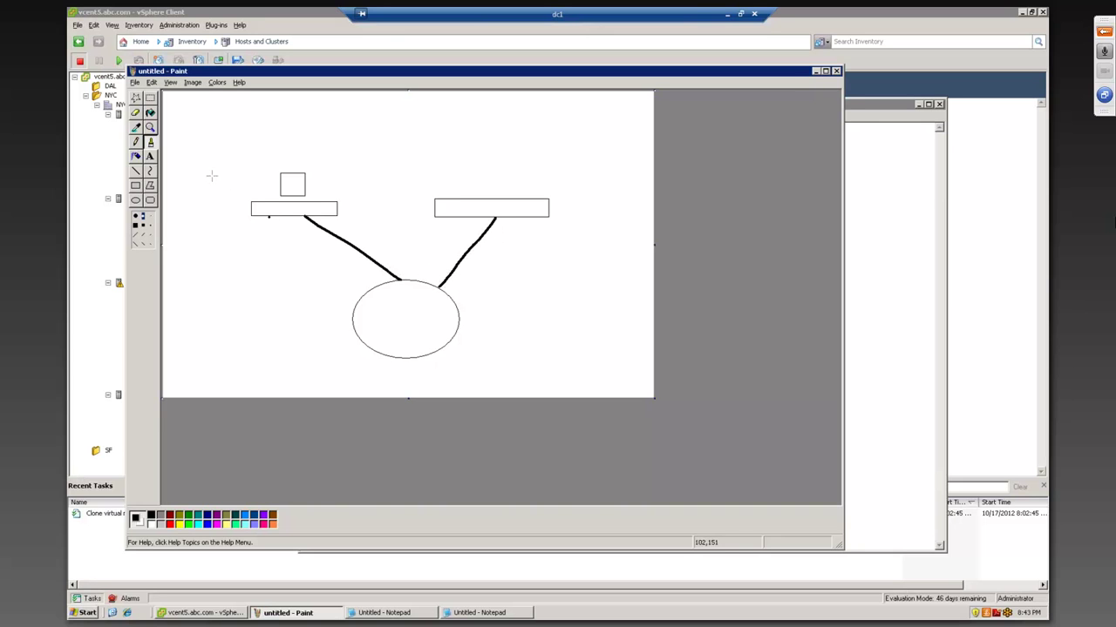
- Draw a small square inside the ellipse and fill both small squares yellow
{"action": "left_click", "coordinate": [137, 185]}
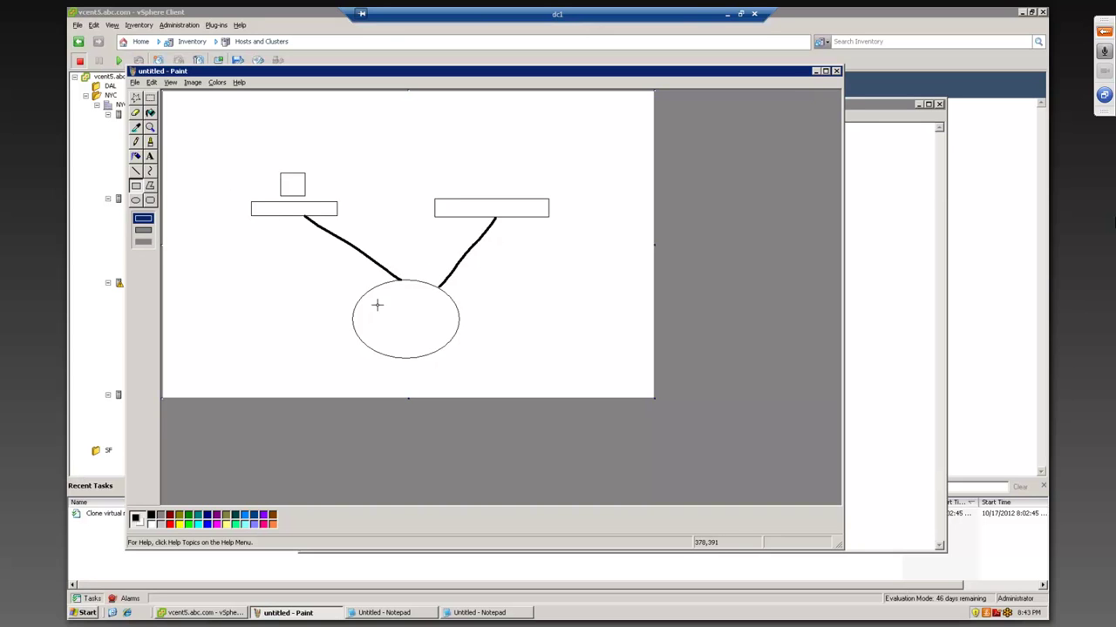
{"action": "left_click_drag", "start_coordinate": [380, 307], "coordinate": [409, 331]}
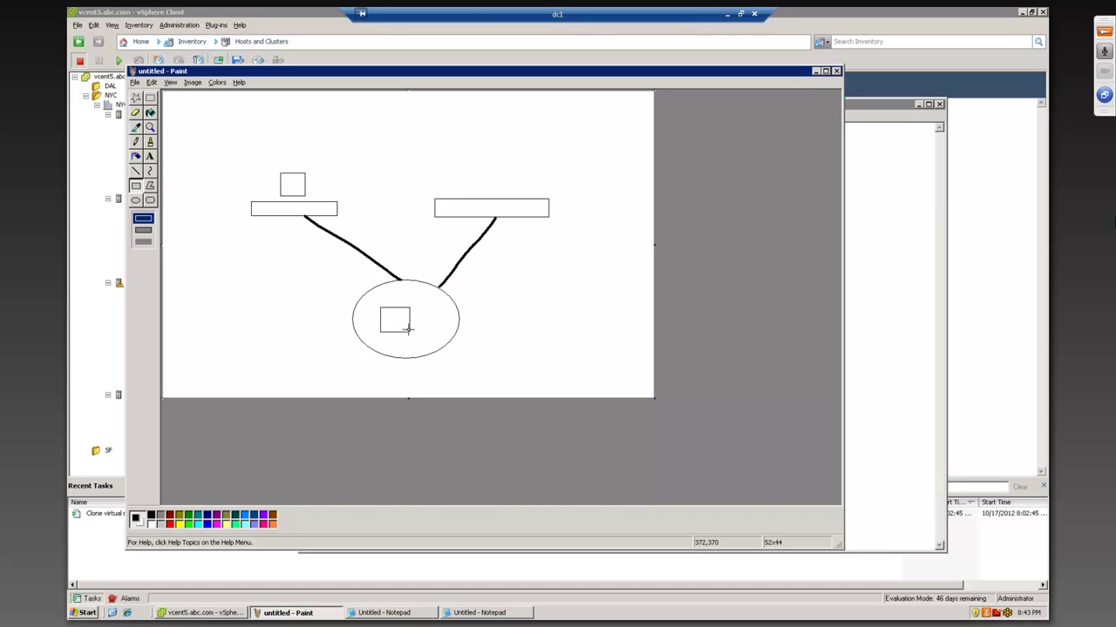
{"action": "left_click", "coordinate": [150, 113]}
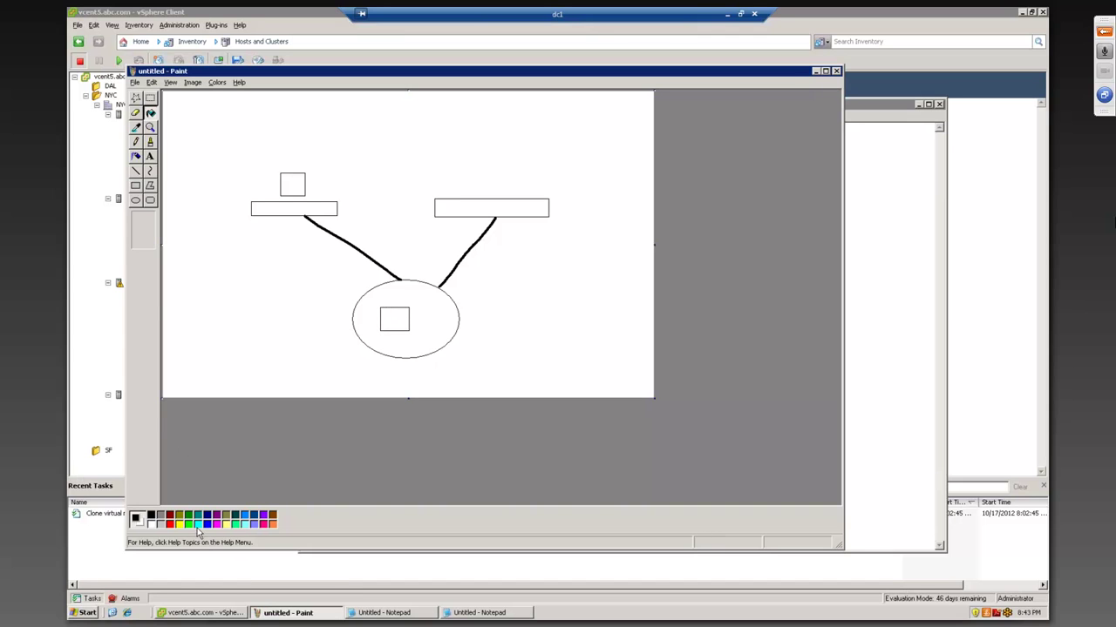
{"action": "left_click", "coordinate": [179, 525]}
{"action": "left_click", "coordinate": [290, 177]}
{"action": "left_click", "coordinate": [394, 319]}
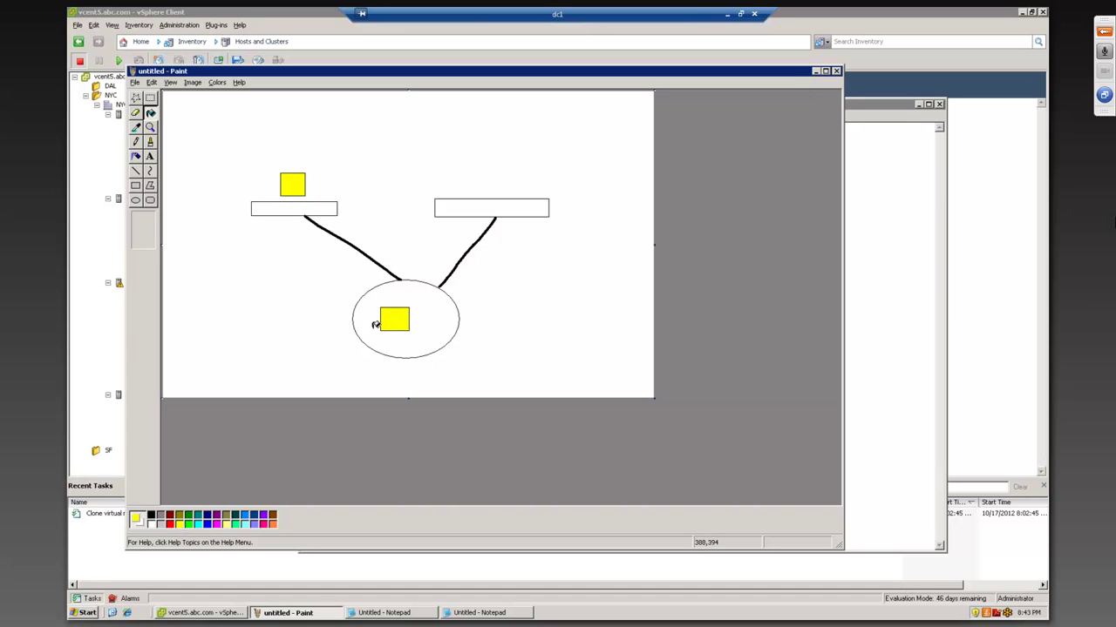
{"action": "left_click", "coordinate": [137, 185]}
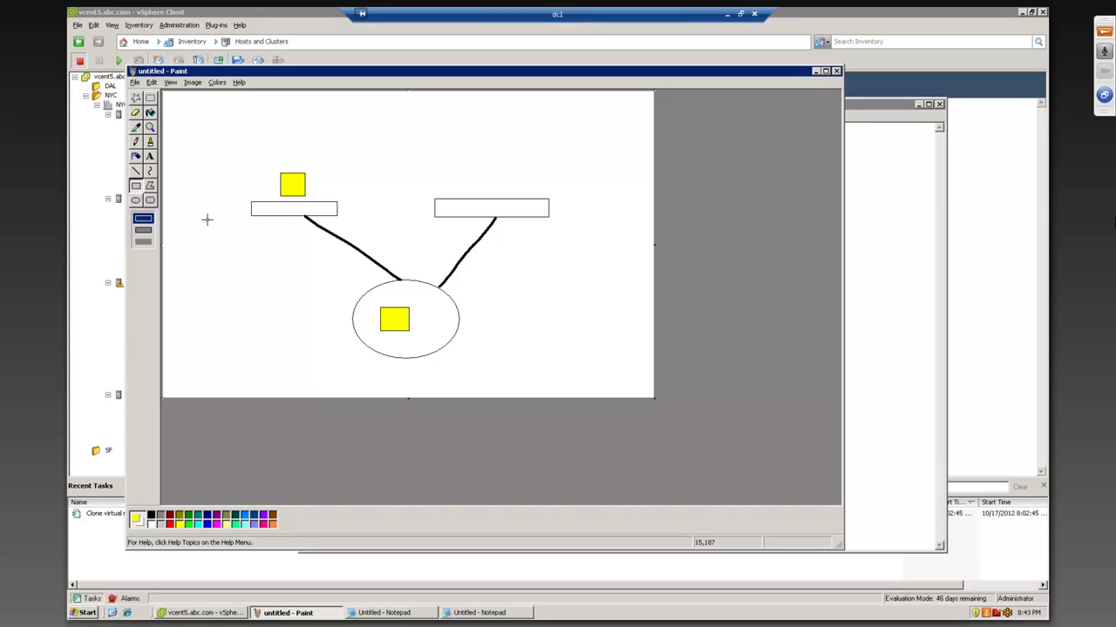
- Draw tall black bars hanging under the left and right boxes
{"action": "mouse_move", "coordinate": [255, 217]}
{"action": "left_mouse_down"}
{"action": "mouse_move", "coordinate": [266, 252]}
{"action": "mouse_move", "coordinate": [255, 226]}
{"action": "left_mouse_up"}
{"action": "key", "text": "Escape"}
{"action": "left_click", "coordinate": [150, 515]}
{"action": "mouse_move", "coordinate": [255, 217]}
{"action": "left_mouse_down"}
{"action": "mouse_move", "coordinate": [269, 248]}
{"action": "mouse_move", "coordinate": [263, 274]}
{"action": "left_mouse_up"}
{"action": "left_click_drag", "start_coordinate": [531, 215], "coordinate": [542, 284]}
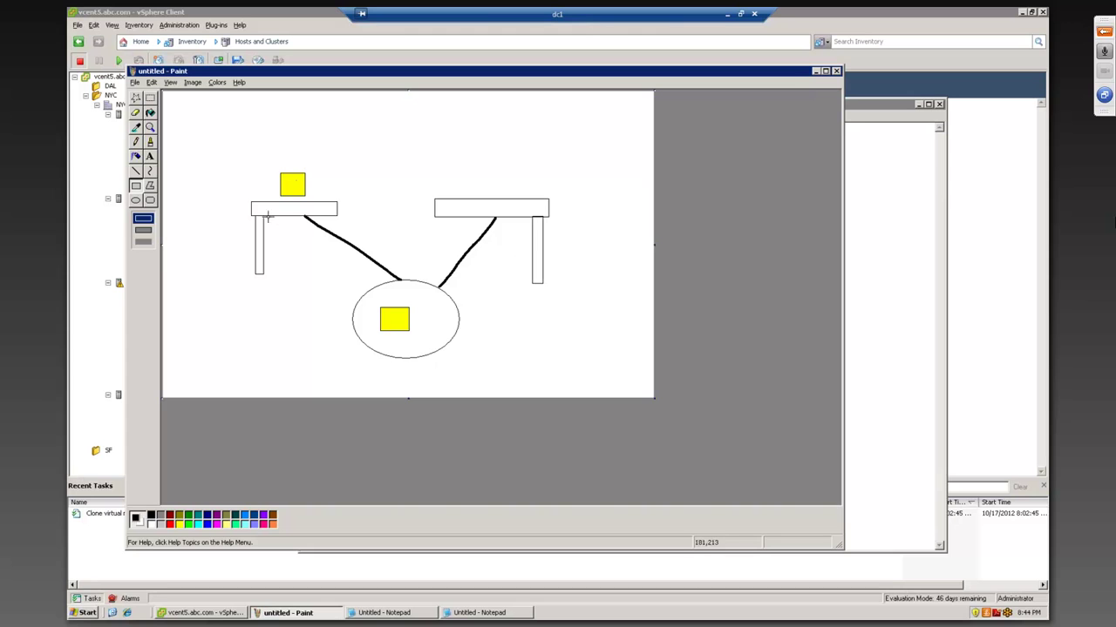
- Fill a section of the left bar green and brush a green line up from the left box
{"action": "left_click_drag", "start_coordinate": [255, 227], "coordinate": [263, 259]}
{"action": "left_click", "coordinate": [150, 113]}
{"action": "left_click", "coordinate": [179, 523]}
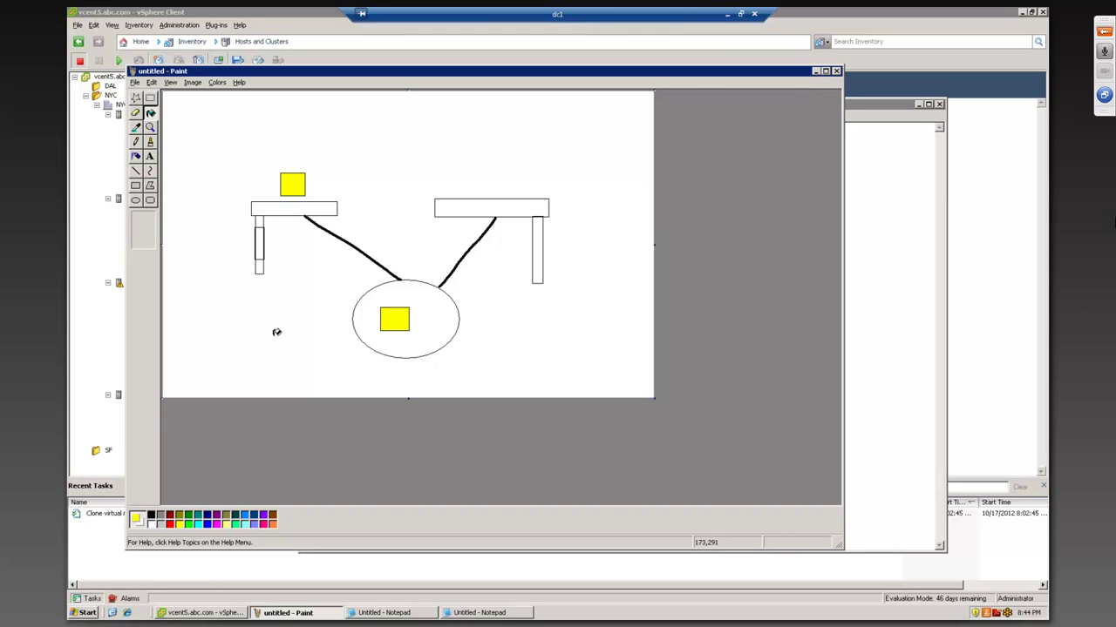
{"action": "left_click", "coordinate": [192, 524]}
{"action": "left_click", "coordinate": [259, 242]}
{"action": "left_click", "coordinate": [150, 143]}
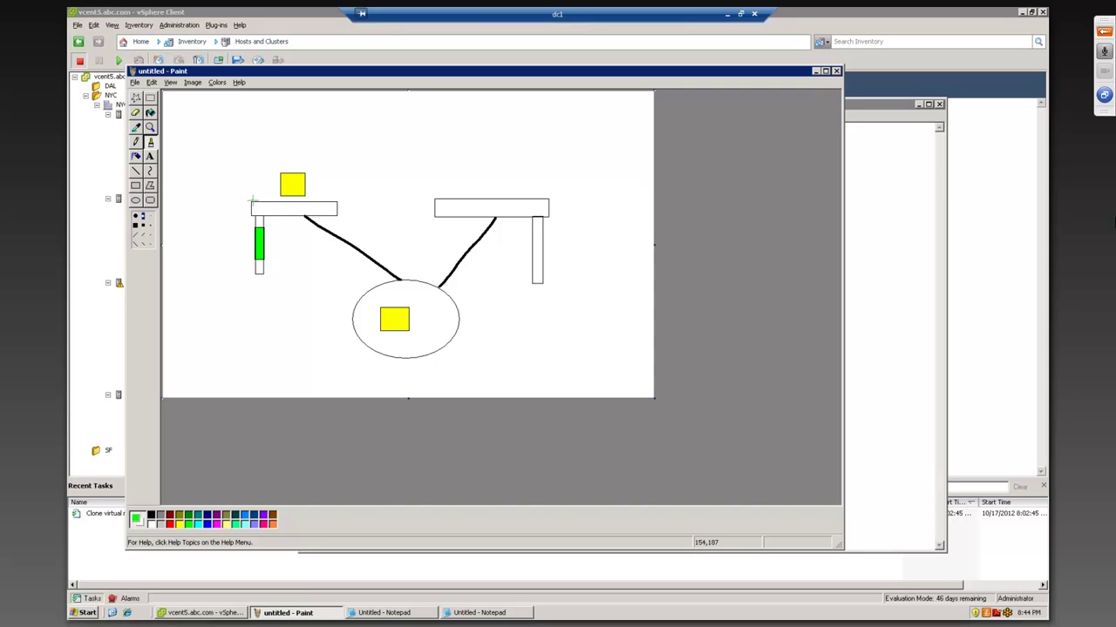
{"action": "left_click_drag", "start_coordinate": [252, 200], "coordinate": [255, 178]}
- Add a small green label and draw a blue rectangle above the boxes
{"action": "left_click", "coordinate": [261, 170]}
{"action": "mouse_move", "coordinate": [266, 159]}
{"action": "left_mouse_down"}
{"action": "mouse_move", "coordinate": [270, 174]}
{"action": "mouse_move", "coordinate": [278, 161]}
{"action": "mouse_move", "coordinate": [253, 156]}
{"action": "mouse_move", "coordinate": [253, 144]}
{"action": "mouse_move", "coordinate": [305, 146]}
{"action": "left_mouse_up"}
{"action": "left_click", "coordinate": [208, 524]}
{"action": "mouse_move", "coordinate": [305, 134]}
{"action": "left_mouse_down"}
{"action": "mouse_move", "coordinate": [306, 159]}
{"action": "mouse_move", "coordinate": [415, 163]}
{"action": "mouse_move", "coordinate": [420, 151]}
{"action": "mouse_move", "coordinate": [375, 133]}
{"action": "mouse_move", "coordinate": [309, 128]}
{"action": "left_mouse_up"}
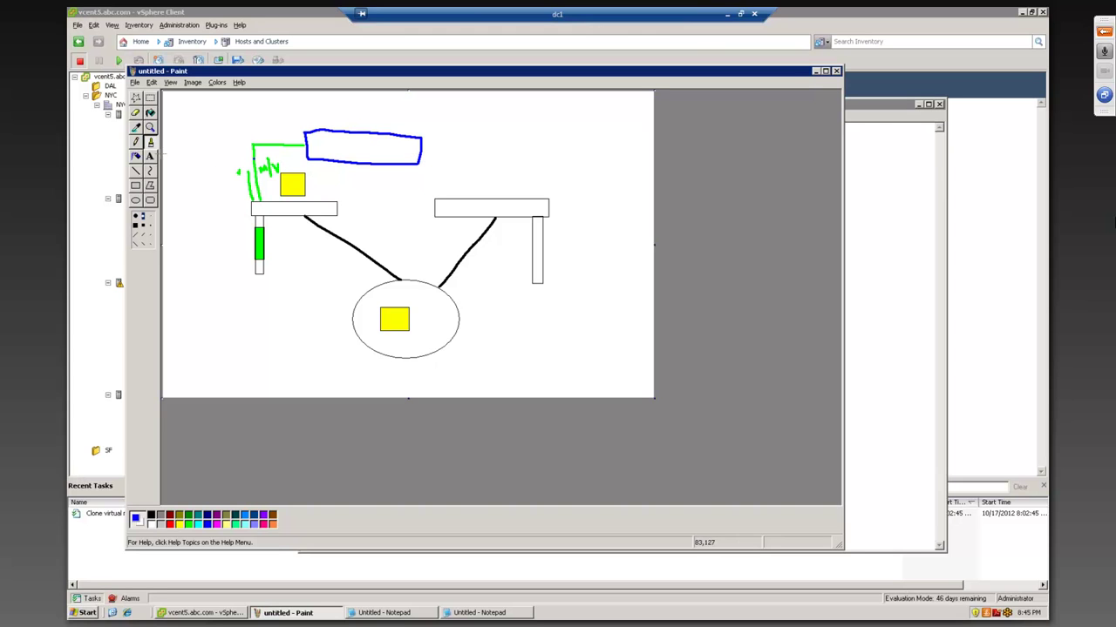
- Draw green connector lines and small 'vM' labels linking both boxes to the blue rectangle
{"action": "left_click", "coordinate": [188, 524]}
{"action": "mouse_move", "coordinate": [447, 176]}
{"action": "left_mouse_down"}
{"action": "mouse_move", "coordinate": [449, 199]}
{"action": "mouse_move", "coordinate": [463, 186]}
{"action": "mouse_move", "coordinate": [465, 200]}
{"action": "mouse_move", "coordinate": [458, 147]}
{"action": "mouse_move", "coordinate": [423, 144]}
{"action": "mouse_move", "coordinate": [441, 167]}
{"action": "mouse_move", "coordinate": [426, 158]}
{"action": "left_mouse_up"}
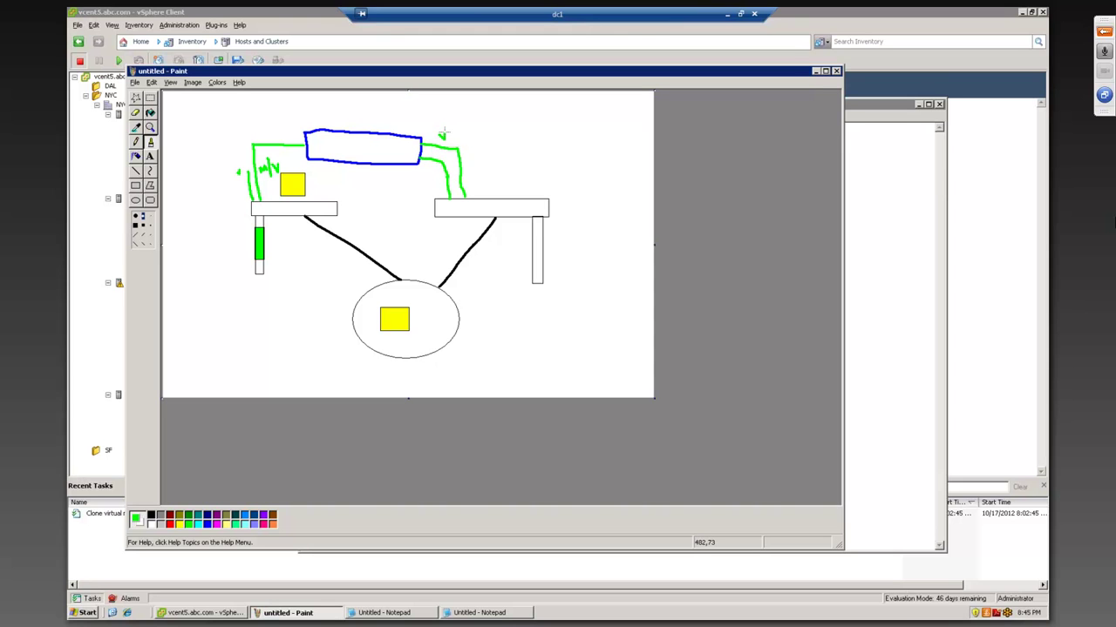
{"action": "mouse_move", "coordinate": [450, 120]}
{"action": "left_mouse_down"}
{"action": "mouse_move", "coordinate": [451, 139]}
{"action": "mouse_move", "coordinate": [467, 124]}
{"action": "mouse_move", "coordinate": [471, 139]}
{"action": "left_mouse_up"}
{"action": "mouse_move", "coordinate": [425, 169]}
{"action": "left_mouse_down"}
{"action": "mouse_move", "coordinate": [428, 182]}
{"action": "mouse_move", "coordinate": [431, 171]}
{"action": "left_mouse_up"}
{"action": "mouse_move", "coordinate": [249, 175]}
{"action": "left_mouse_down"}
{"action": "mouse_move", "coordinate": [242, 132]}
{"action": "mouse_move", "coordinate": [304, 135]}
{"action": "left_mouse_up"}
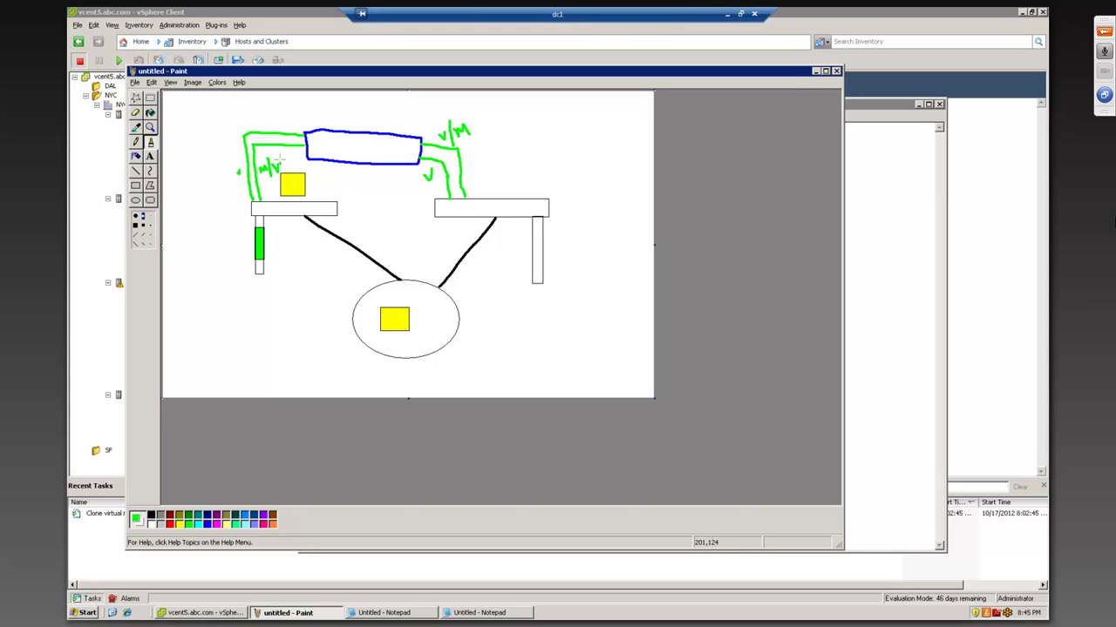
- Trace red paths from the blue rectangle down to both boxes
{"action": "left_click", "coordinate": [170, 523]}
{"action": "mouse_move", "coordinate": [279, 144]}
{"action": "left_mouse_down"}
{"action": "mouse_move", "coordinate": [264, 145]}
{"action": "mouse_move", "coordinate": [257, 184]}
{"action": "left_mouse_up"}
{"action": "left_click_drag", "start_coordinate": [461, 169], "coordinate": [465, 186]}
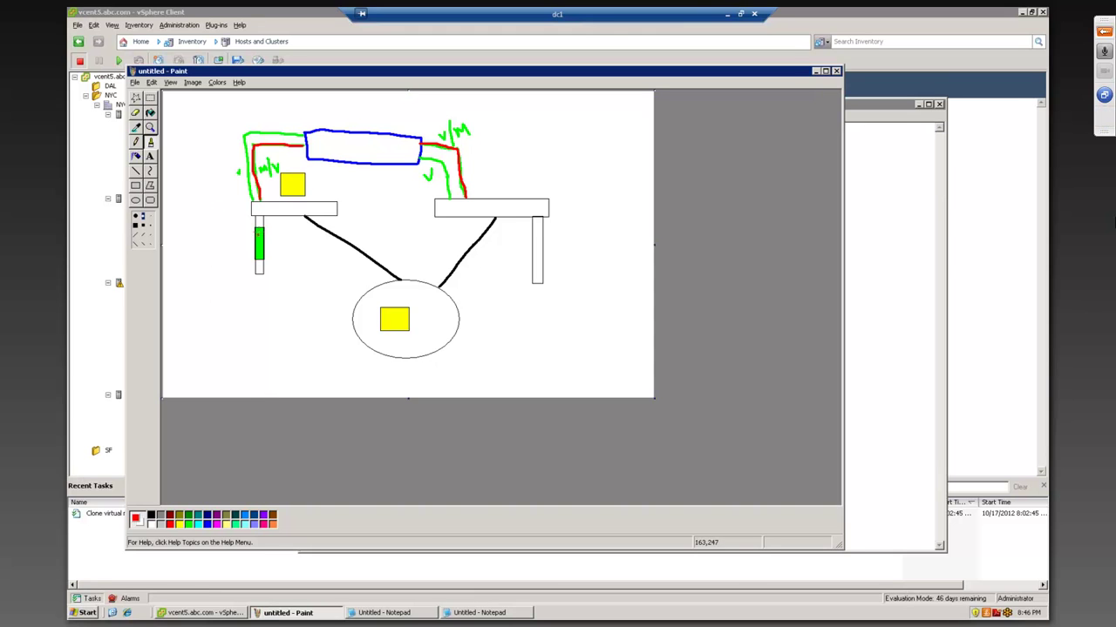
- Outline a section inside the right bar and fill it bright green
{"action": "left_click", "coordinate": [565, 291]}
{"action": "left_click", "coordinate": [136, 186]}
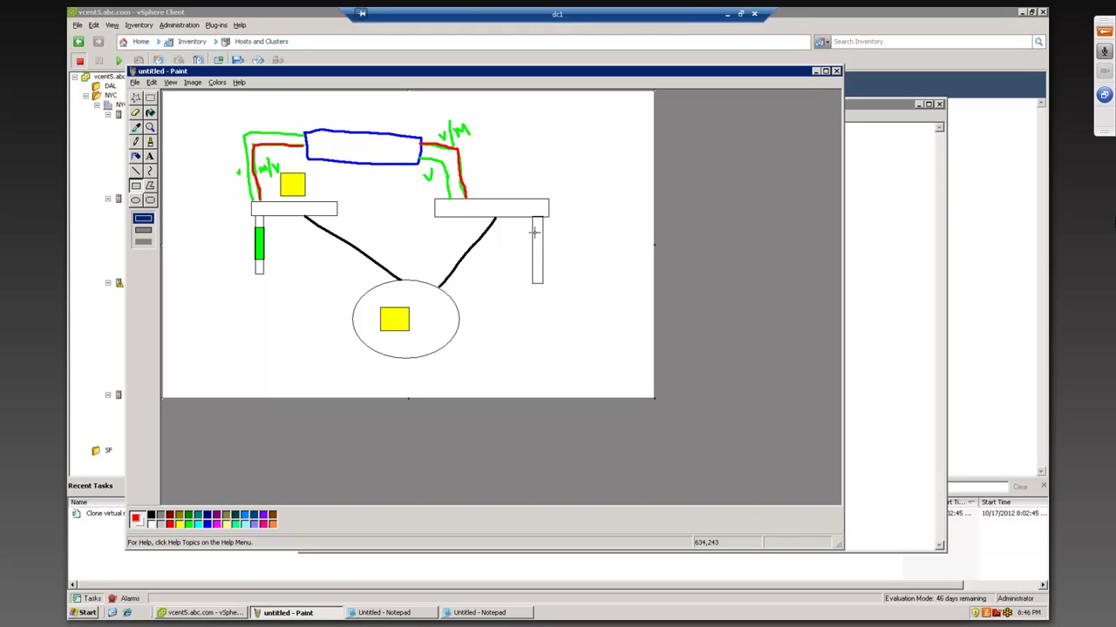
{"action": "left_click_drag", "start_coordinate": [534, 233], "coordinate": [543, 272]}
{"action": "left_click", "coordinate": [150, 114]}
{"action": "left_click", "coordinate": [187, 523]}
{"action": "left_click", "coordinate": [538, 243]}
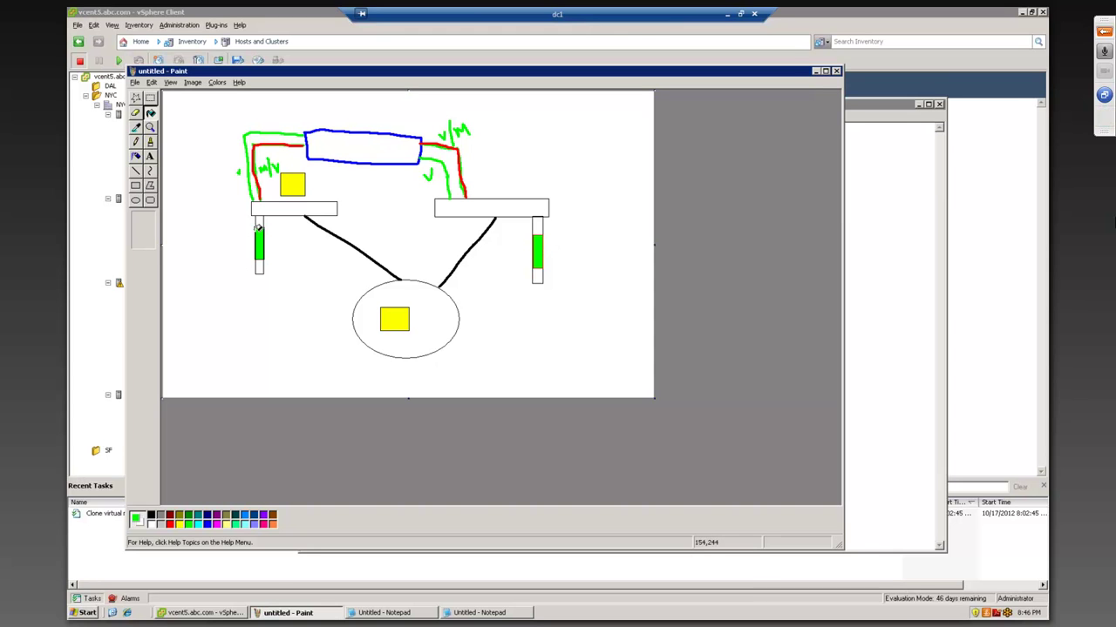
{"action": "left_click", "coordinate": [136, 187]}
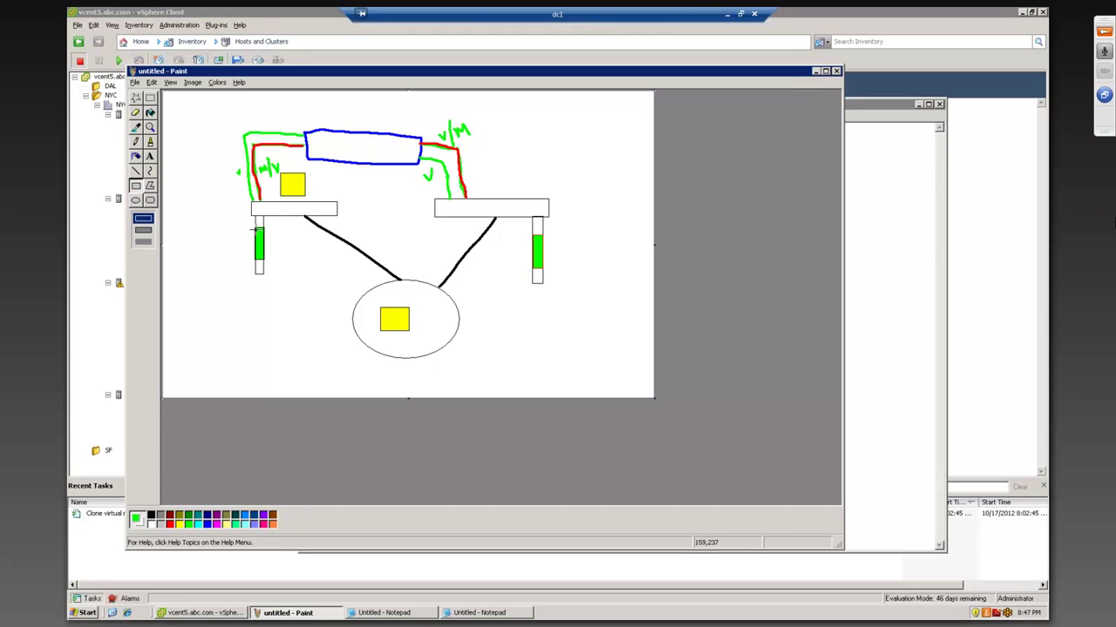
{"action": "left_click", "coordinate": [207, 524]}
- Draw tiny blue squares in the green bars and an empty black square above the right box
{"action": "left_click_drag", "start_coordinate": [257, 231], "coordinate": [260, 254]}
{"action": "left_click_drag", "start_coordinate": [266, 224], "coordinate": [273, 229]}
{"action": "left_click", "coordinate": [178, 524]}
{"action": "left_click", "coordinate": [152, 515]}
{"action": "left_click_drag", "start_coordinate": [479, 169], "coordinate": [510, 190]}
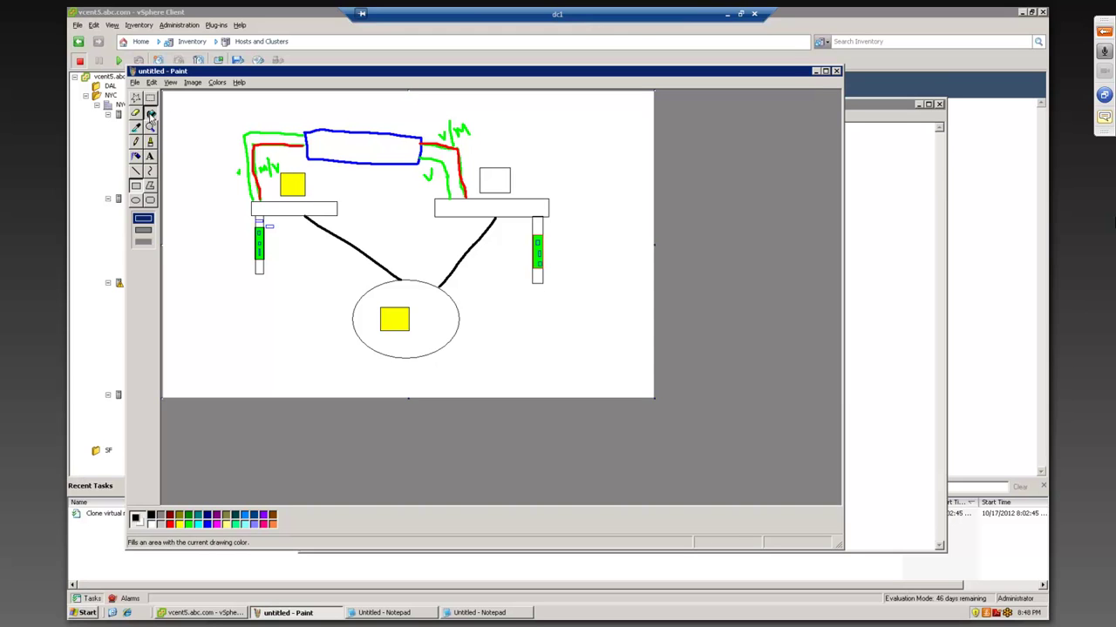
- Fill the square above the right box yellow
{"action": "left_click", "coordinate": [151, 115]}
{"action": "left_click", "coordinate": [178, 524]}
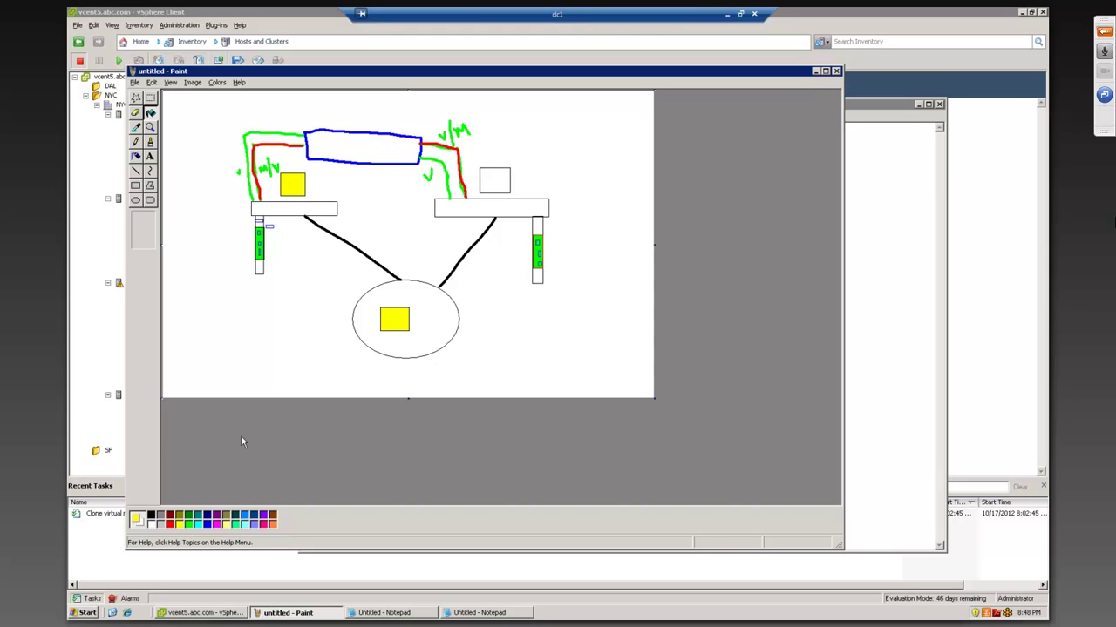
{"action": "left_click", "coordinate": [499, 178]}
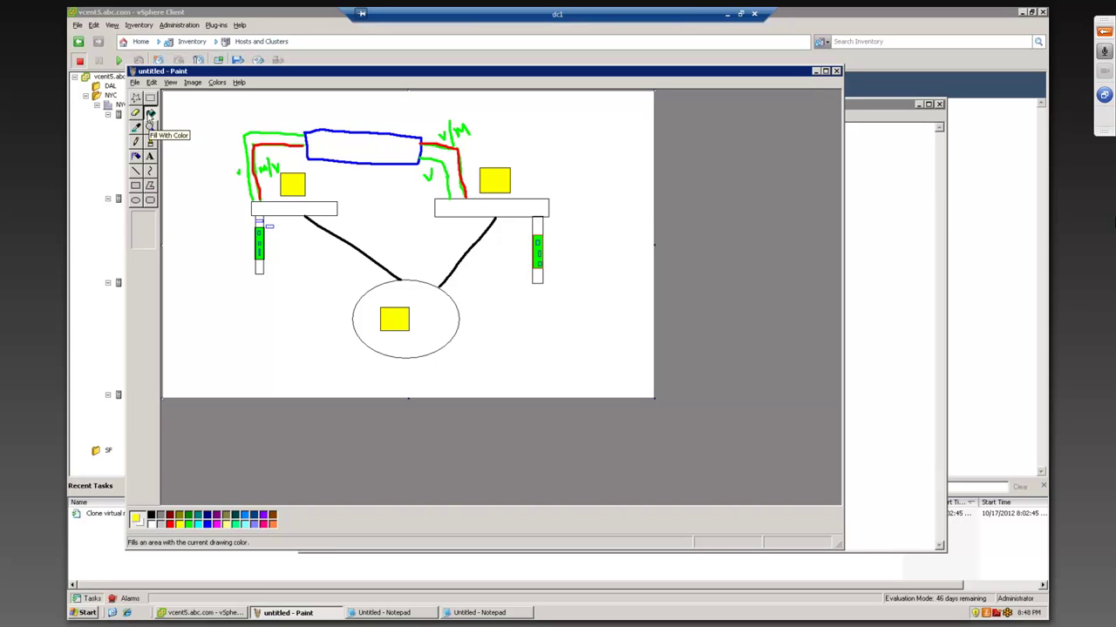
- Select and delete the yellow square above the left box
{"action": "left_click", "coordinate": [150, 98]}
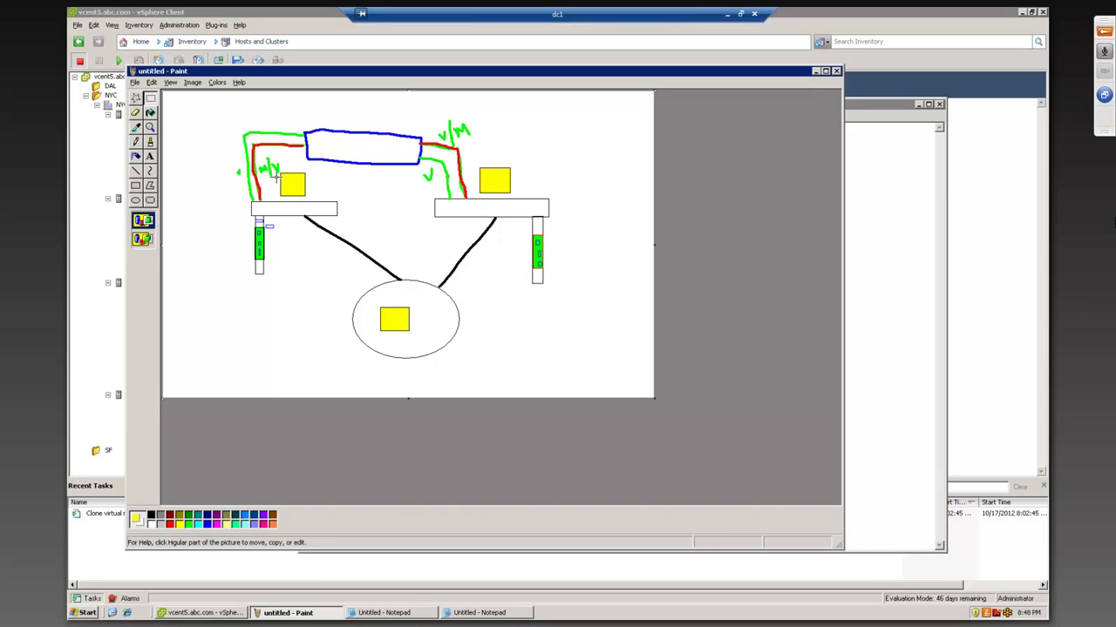
{"action": "left_click_drag", "start_coordinate": [279, 171], "coordinate": [305, 203]}
{"action": "key", "text": "Delete"}
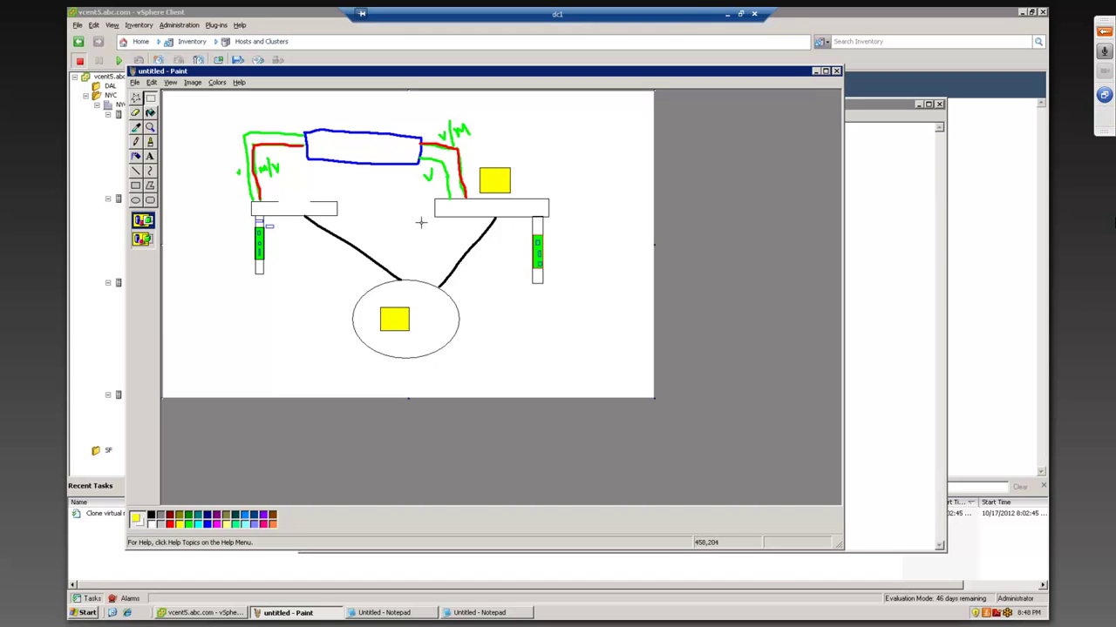
- Redraw the left box outline and add a small top-left box joined to it by a green line
{"action": "left_click", "coordinate": [135, 185]}
{"action": "left_click_drag", "start_coordinate": [251, 204], "coordinate": [338, 216]}
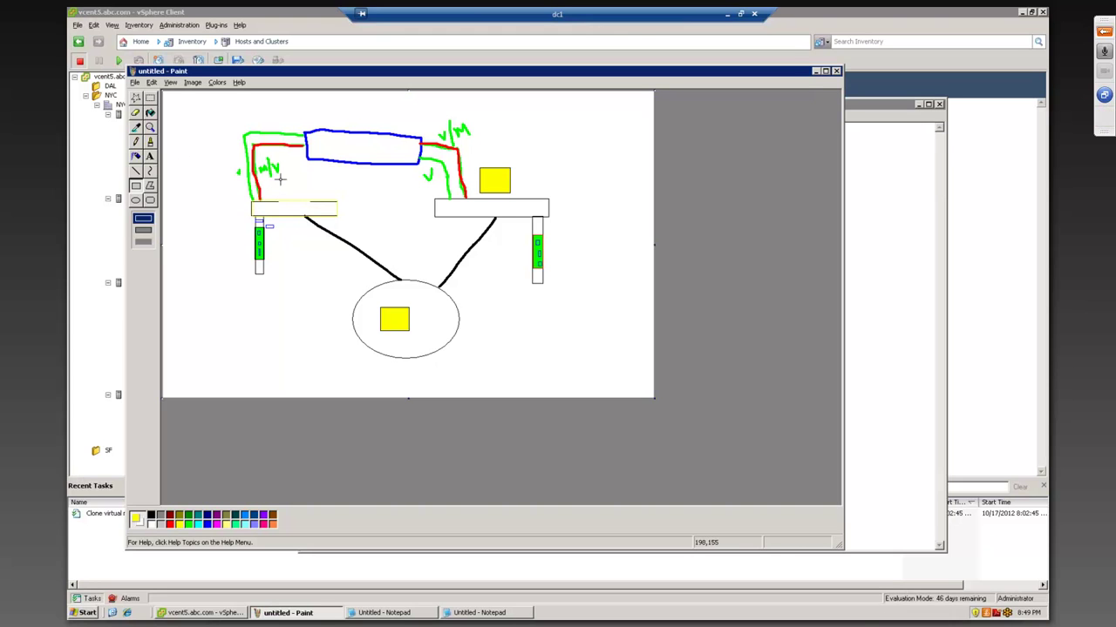
{"action": "left_click", "coordinate": [1102, 127]}
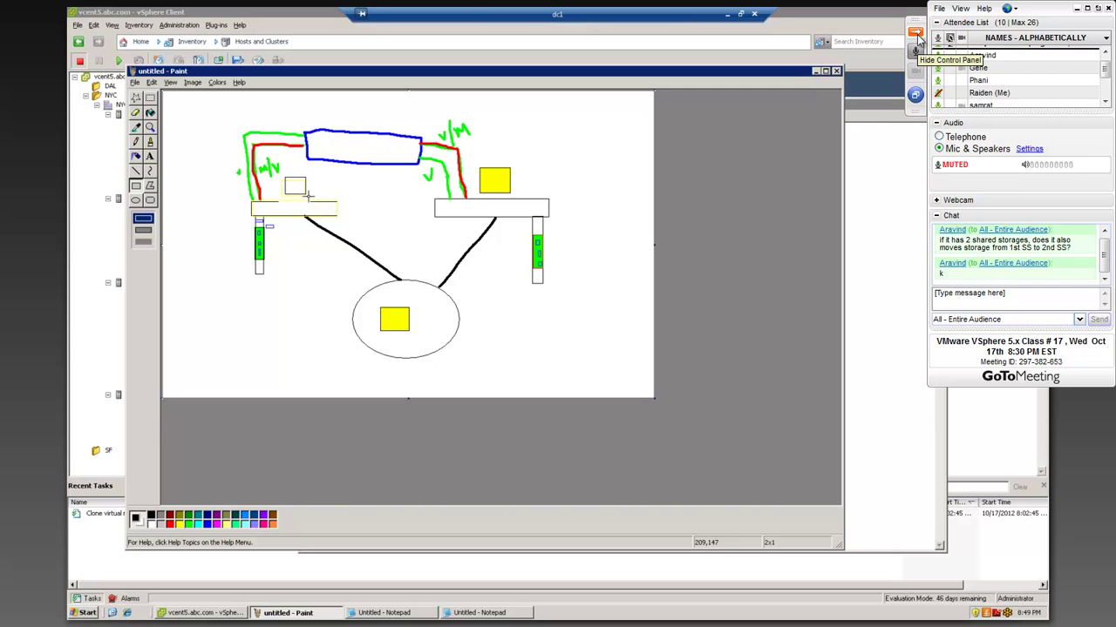
{"action": "left_click_drag", "start_coordinate": [171, 99], "coordinate": [187, 109]}
{"action": "left_click", "coordinate": [150, 141]}
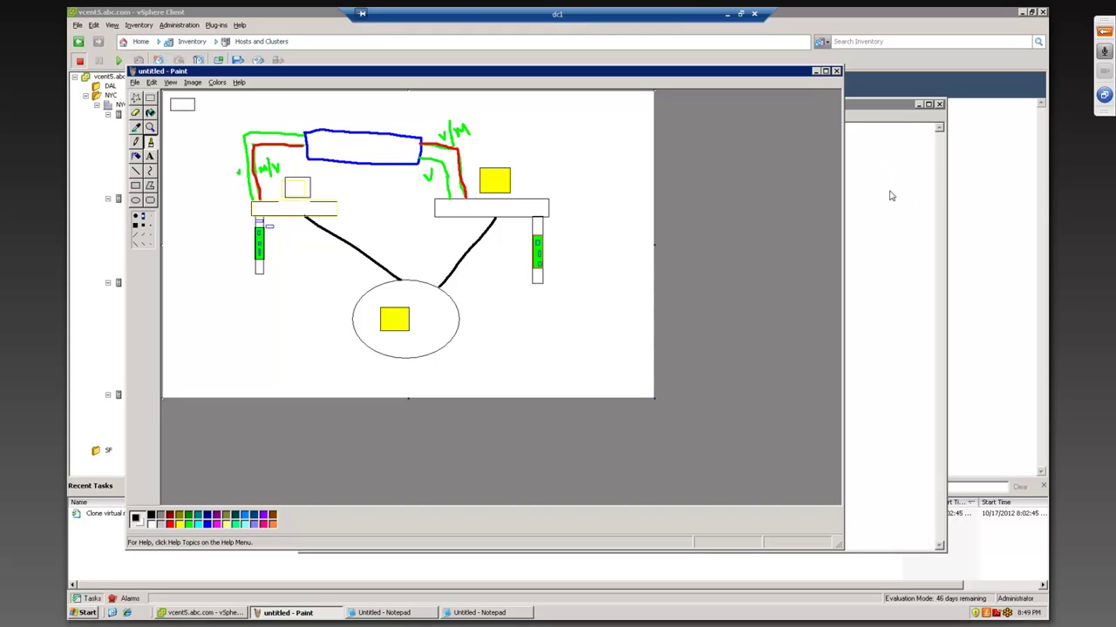
{"action": "mouse_move", "coordinate": [194, 105]}
{"action": "left_mouse_down"}
{"action": "mouse_move", "coordinate": [326, 111]}
{"action": "mouse_move", "coordinate": [327, 131]}
{"action": "mouse_move", "coordinate": [248, 129]}
{"action": "mouse_move", "coordinate": [241, 150]}
{"action": "mouse_move", "coordinate": [254, 193]}
{"action": "mouse_move", "coordinate": [295, 203]}
{"action": "mouse_move", "coordinate": [302, 193]}
{"action": "left_mouse_up"}
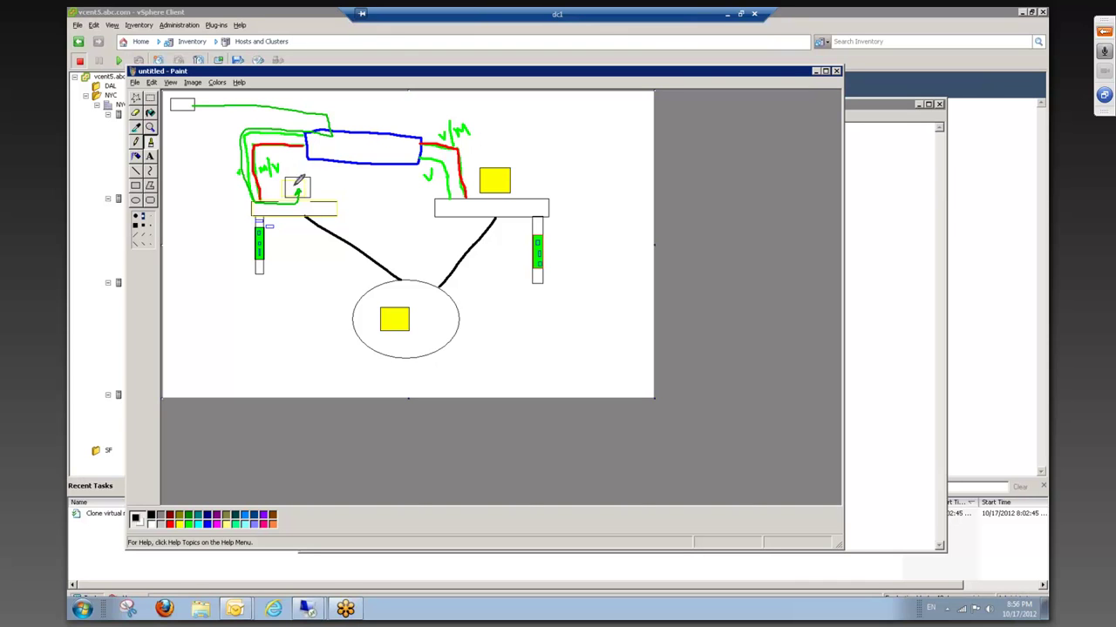
- Draw green ticks, arrows, a path through the blue box and an X over its left end
{"action": "left_click_drag", "start_coordinate": [294, 194], "coordinate": [298, 185]}
{"action": "left_click_drag", "start_coordinate": [502, 157], "coordinate": [512, 155]}
{"action": "left_click_drag", "start_coordinate": [225, 173], "coordinate": [233, 176]}
{"action": "left_click_drag", "start_coordinate": [338, 144], "coordinate": [345, 140]}
{"action": "left_click_drag", "start_coordinate": [451, 201], "coordinate": [461, 197]}
{"action": "mouse_move", "coordinate": [335, 129]}
{"action": "left_mouse_down"}
{"action": "mouse_move", "coordinate": [415, 139]}
{"action": "mouse_move", "coordinate": [425, 153]}
{"action": "left_mouse_up"}
{"action": "mouse_move", "coordinate": [345, 143]}
{"action": "left_mouse_down"}
{"action": "mouse_move", "coordinate": [316, 150]}
{"action": "mouse_move", "coordinate": [327, 158]}
{"action": "left_mouse_up"}
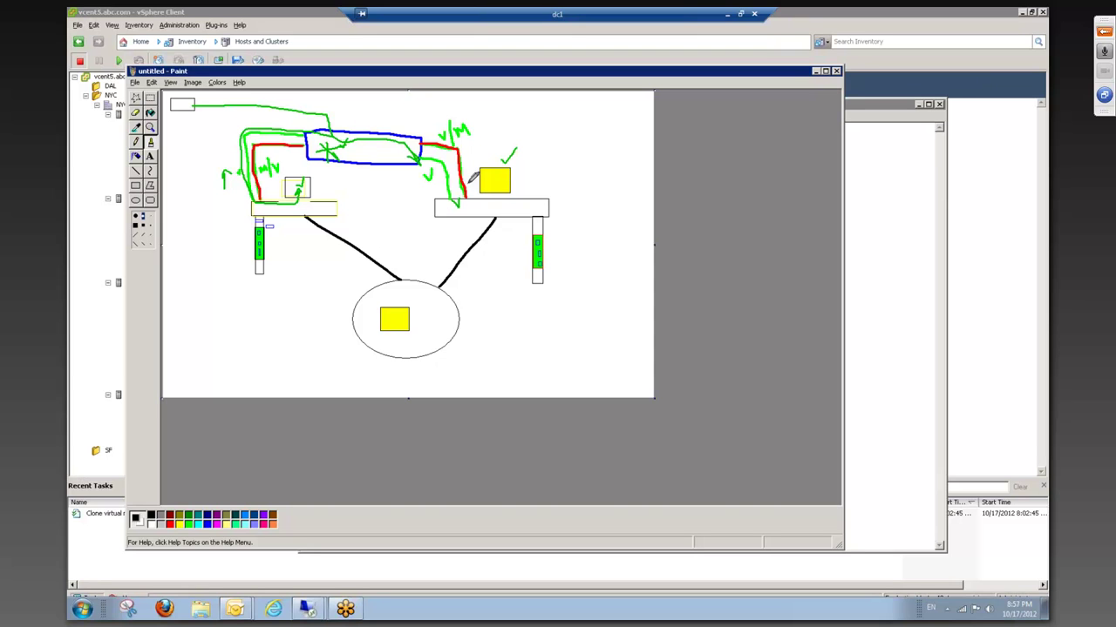
- Clear all drawn annotations and return the vSphere Client Networking page to the front
{"action": "key", "text": "Escape"}
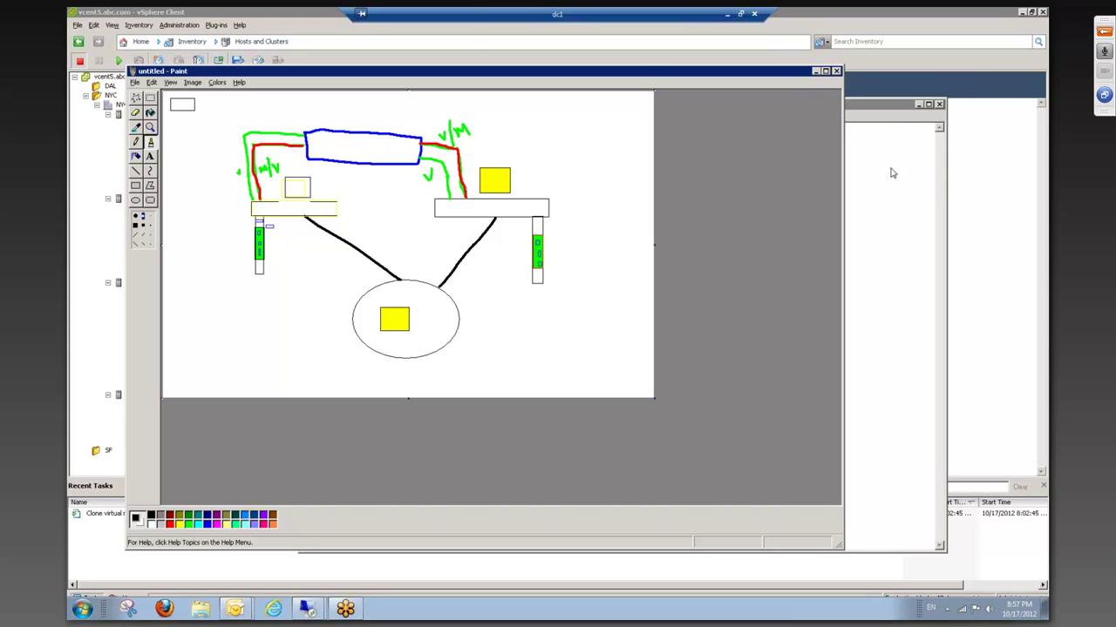
{"action": "left_click", "coordinate": [95, 172]}
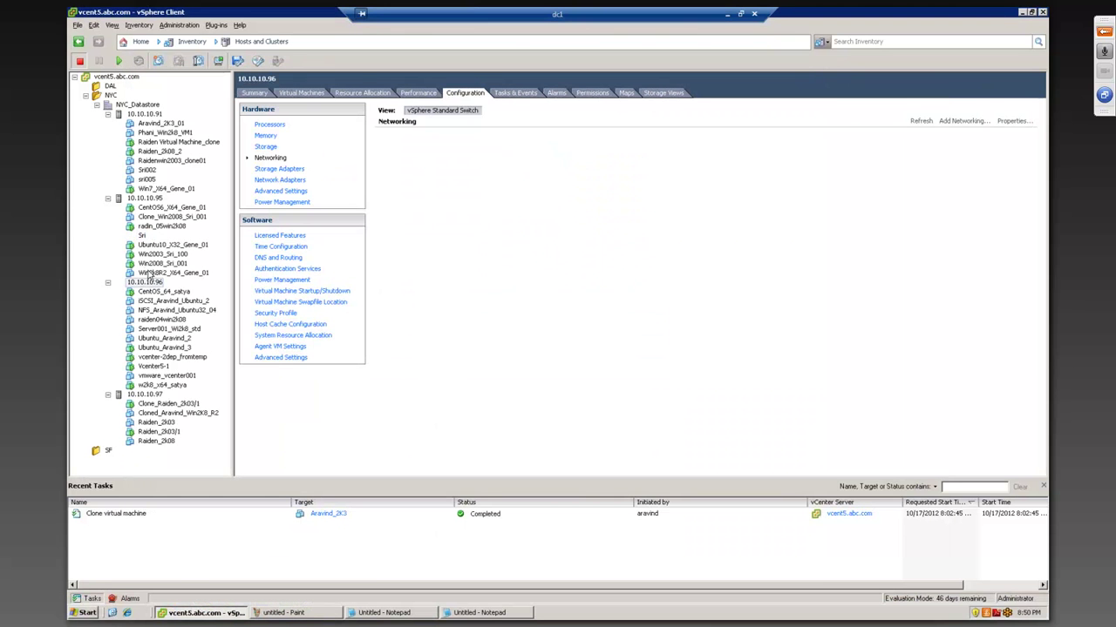
{"action": "left_click", "coordinate": [584, 152]}
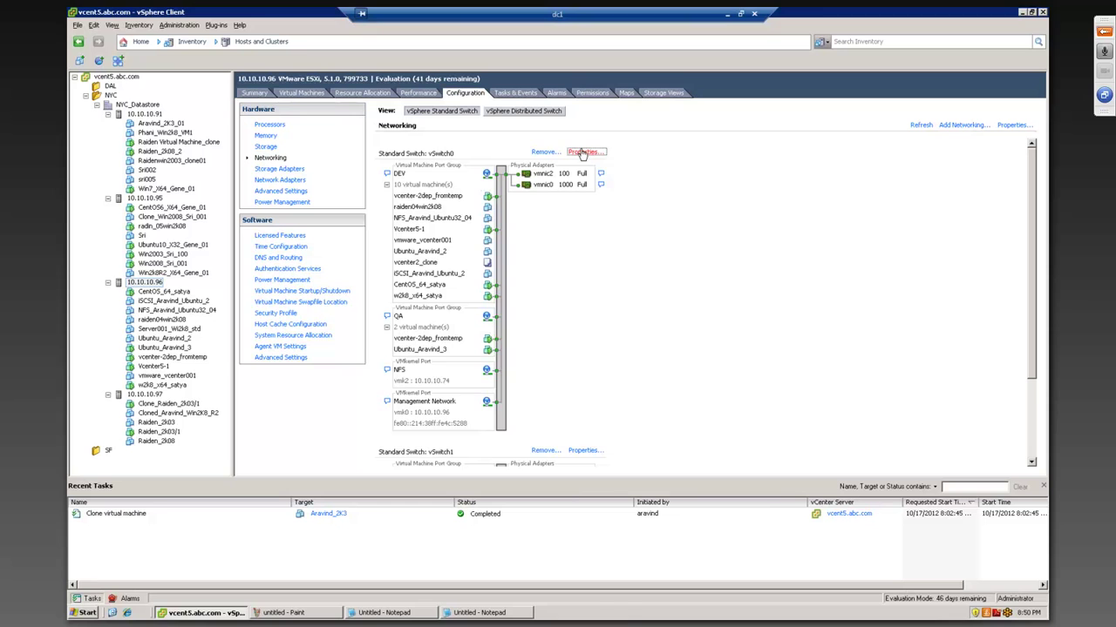
{"action": "left_click", "coordinate": [445, 428]}
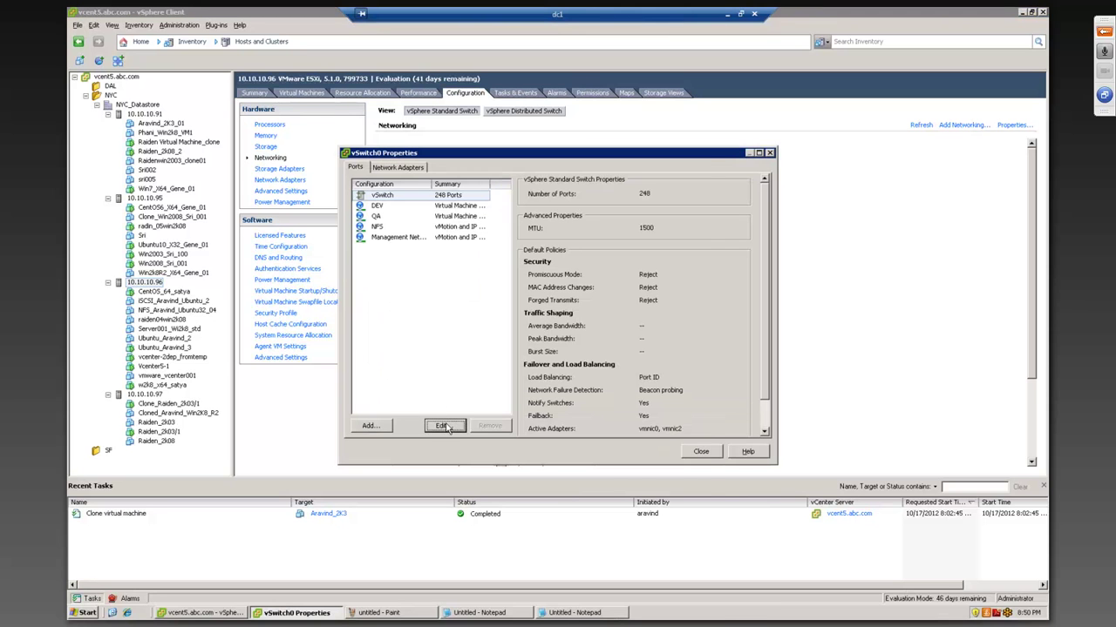
{"action": "left_click", "coordinate": [539, 145]}
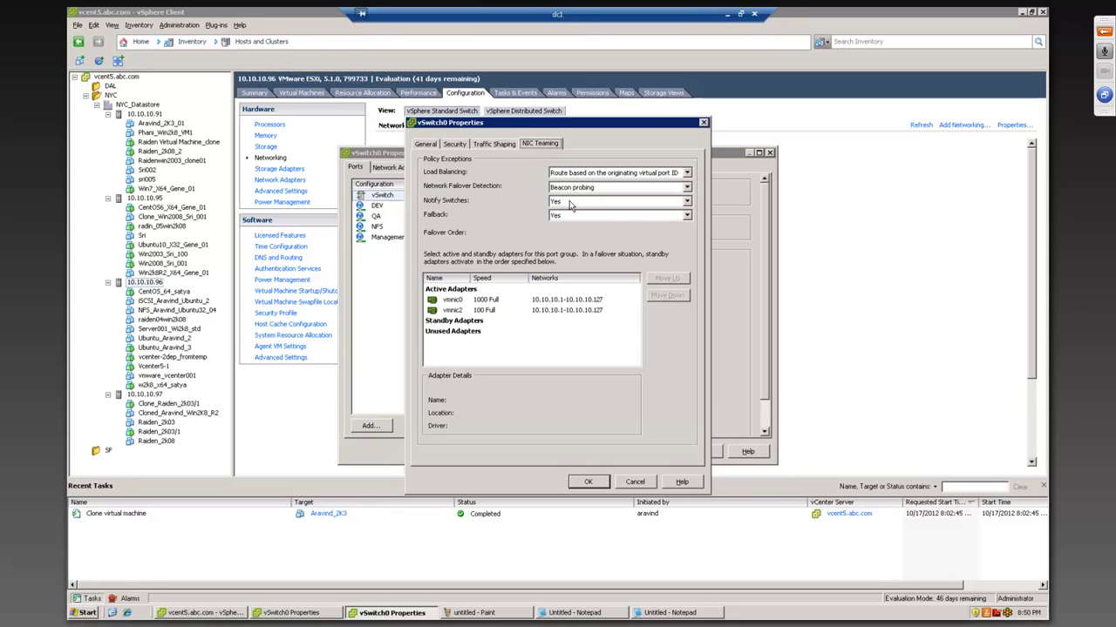
{"action": "left_click", "coordinate": [572, 206]}
{"action": "left_click", "coordinate": [572, 207]}
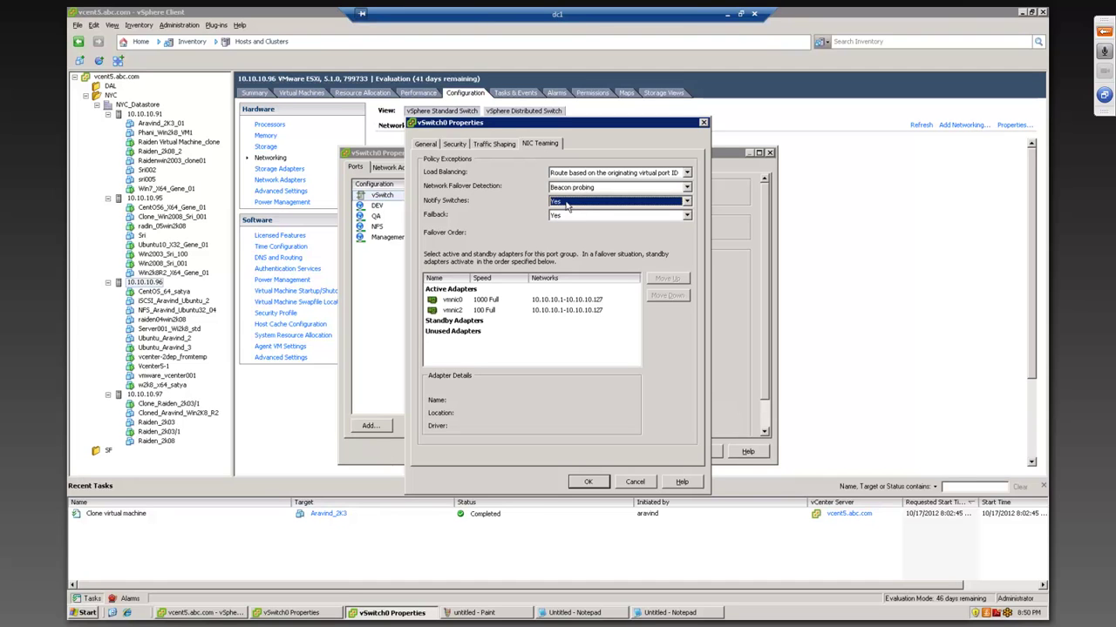
{"action": "left_click", "coordinate": [640, 484]}
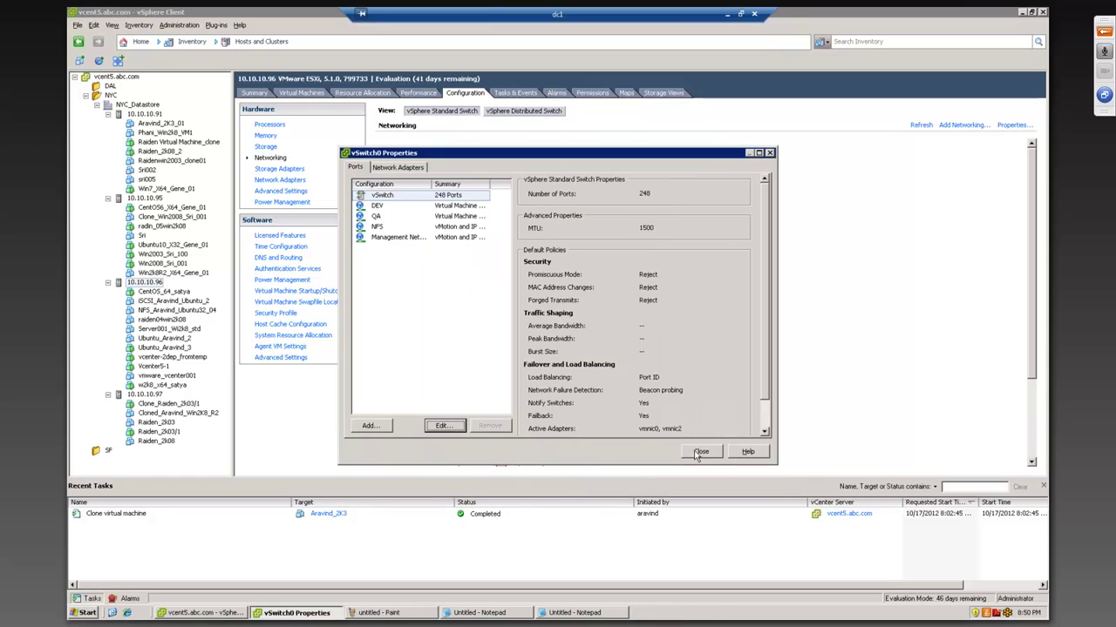
{"action": "key", "text": "Escape"}
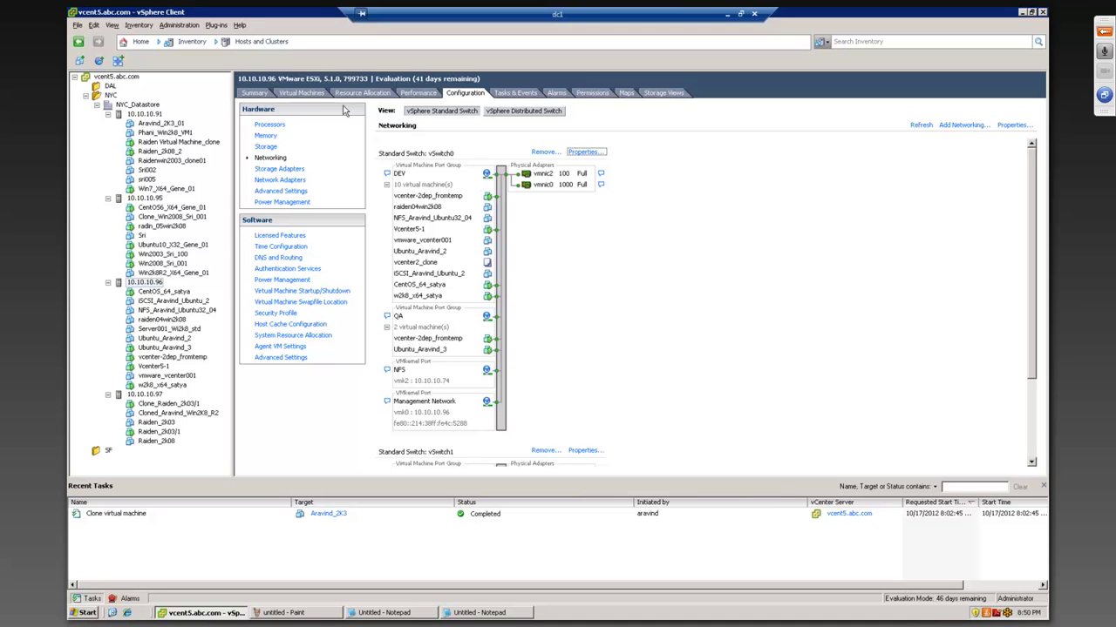
- Compare the Summary pages of hosts 10.10.10.96, 10.10.10.97 and 10.10.10.91
{"action": "left_click", "coordinate": [262, 94]}
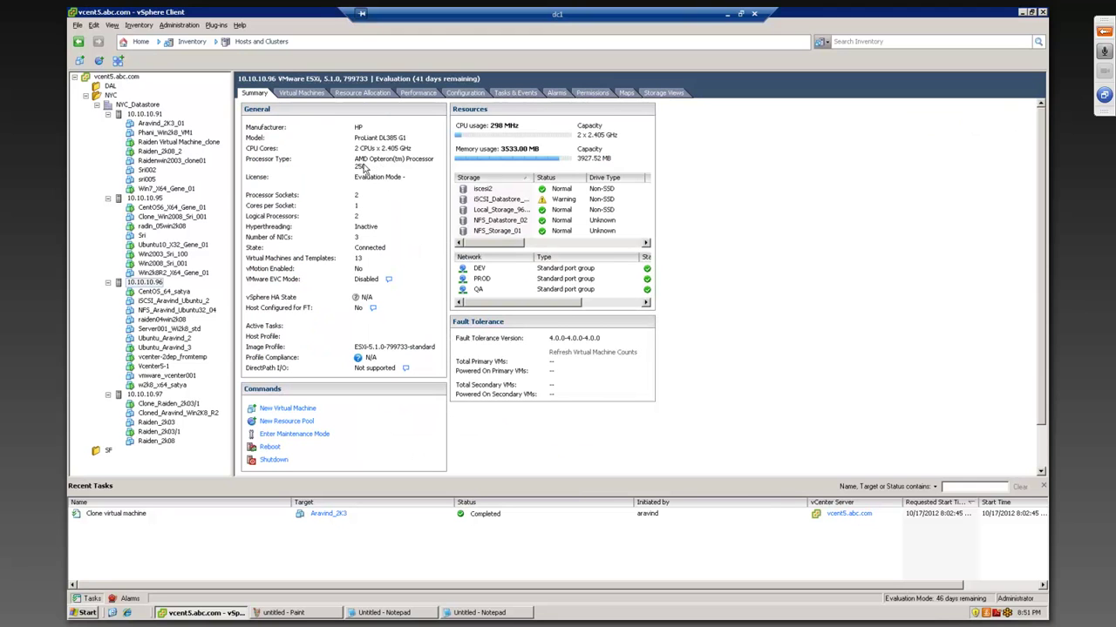
{"action": "left_click", "coordinate": [144, 282]}
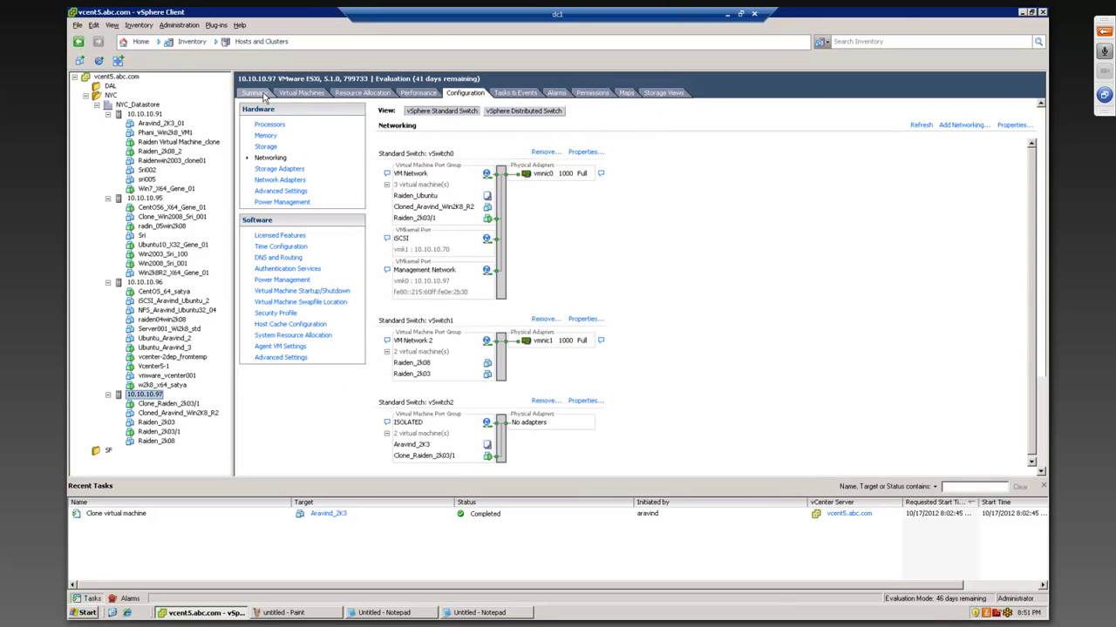
{"action": "left_click", "coordinate": [265, 96]}
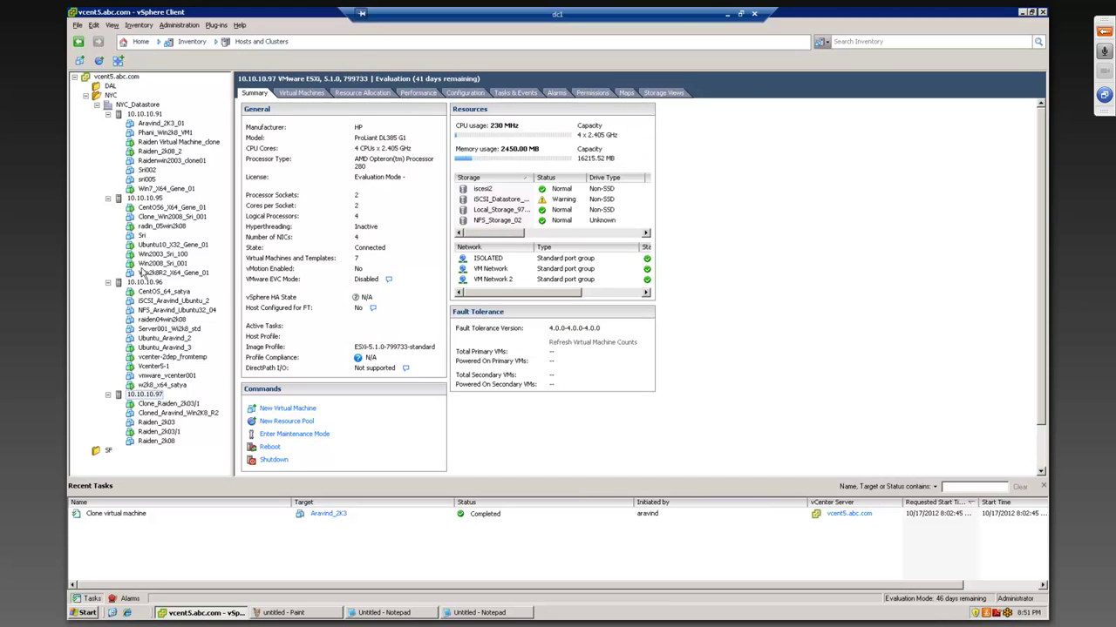
{"action": "left_click", "coordinate": [150, 114]}
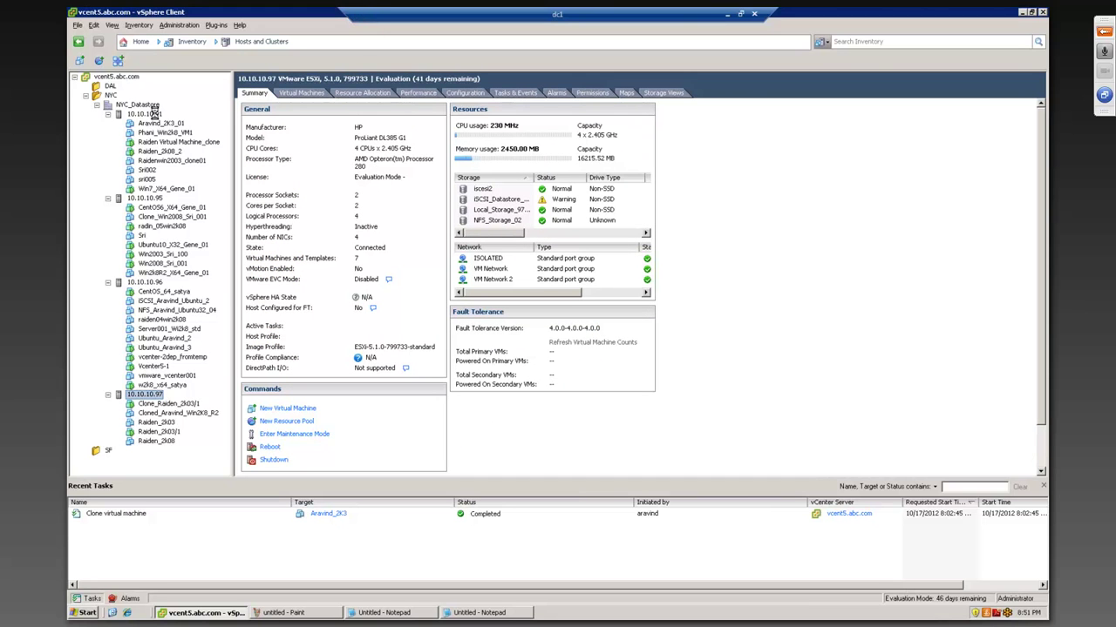
{"action": "left_click", "coordinate": [257, 94]}
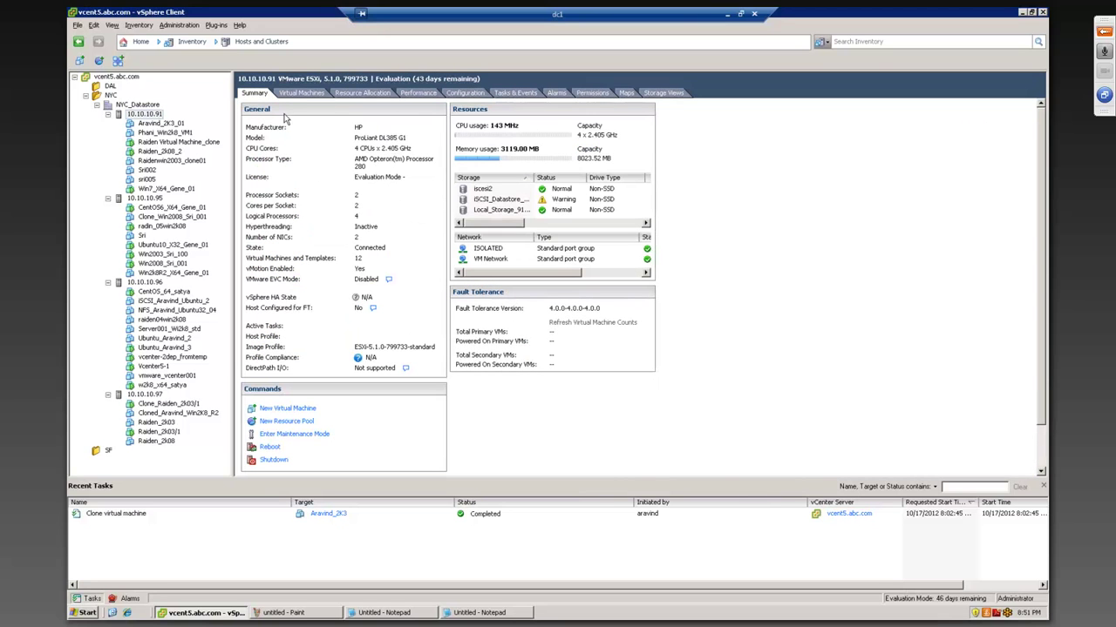
- Check the VMOTION ports on hosts 10.10.10.91 and 10.10.10.95, then open 10.10.10.97's vSwitch0 Properties
{"action": "left_click", "coordinate": [471, 94]}
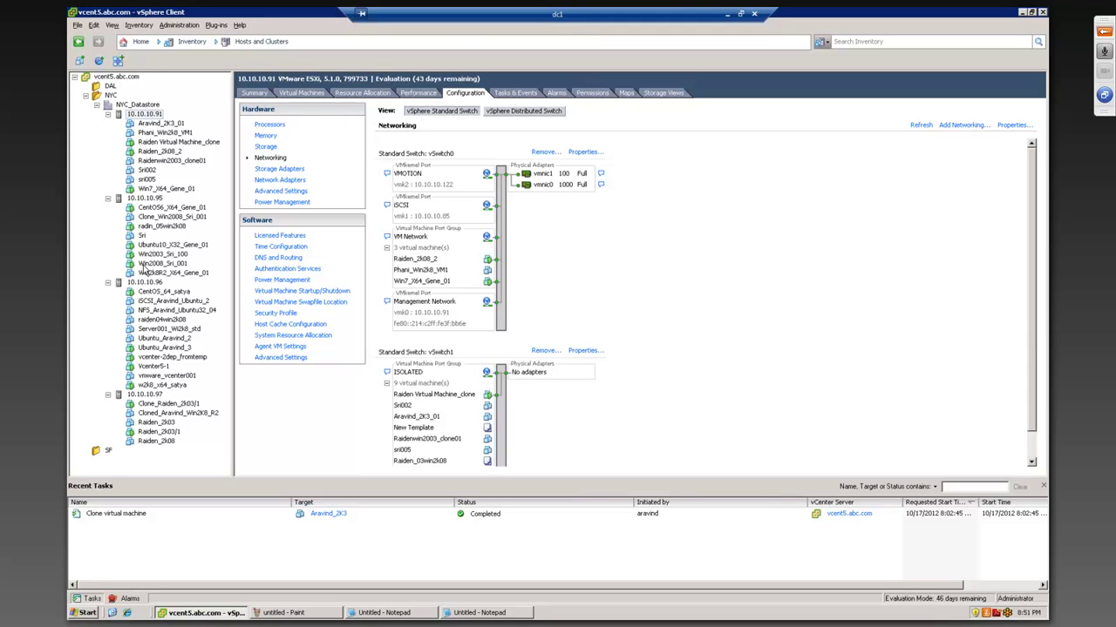
{"action": "left_click", "coordinate": [152, 197]}
{"action": "left_click", "coordinate": [148, 395]}
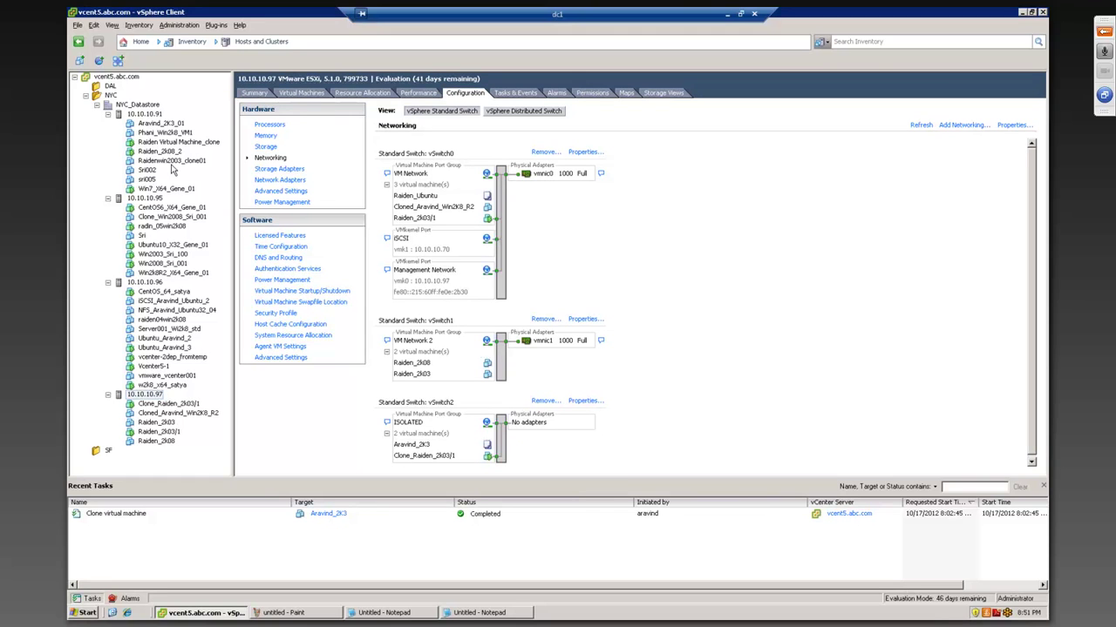
{"action": "left_click", "coordinate": [154, 398]}
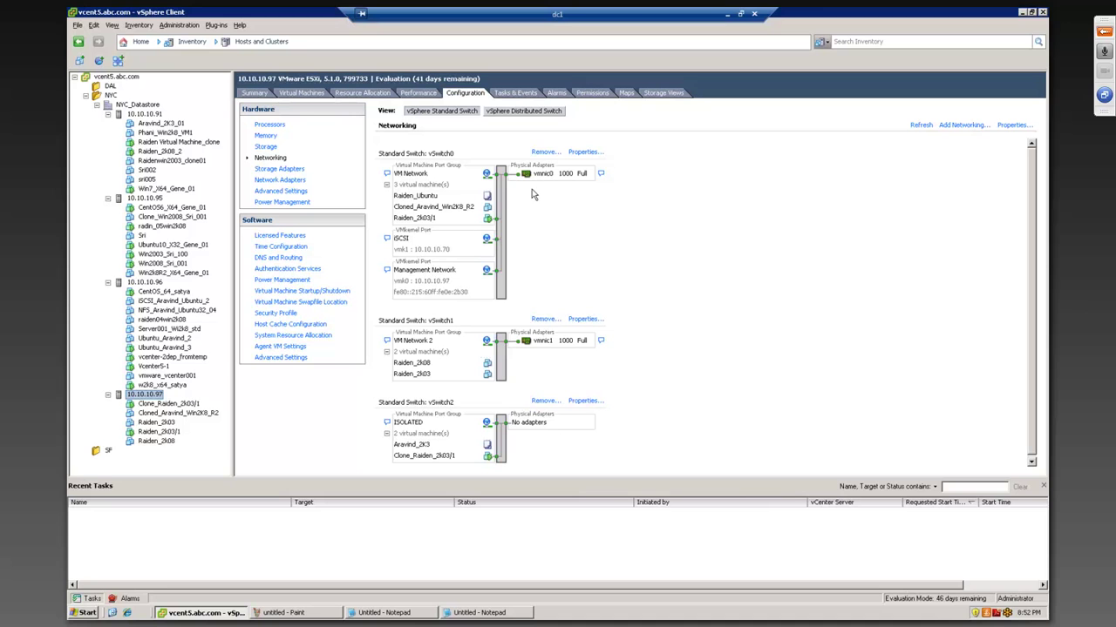
{"action": "left_click", "coordinate": [584, 152]}
- Add a VMkernel port labelled VMOTION with vMotion enabled to vSwitch0, up to IP settings
{"action": "left_click", "coordinate": [371, 426]}
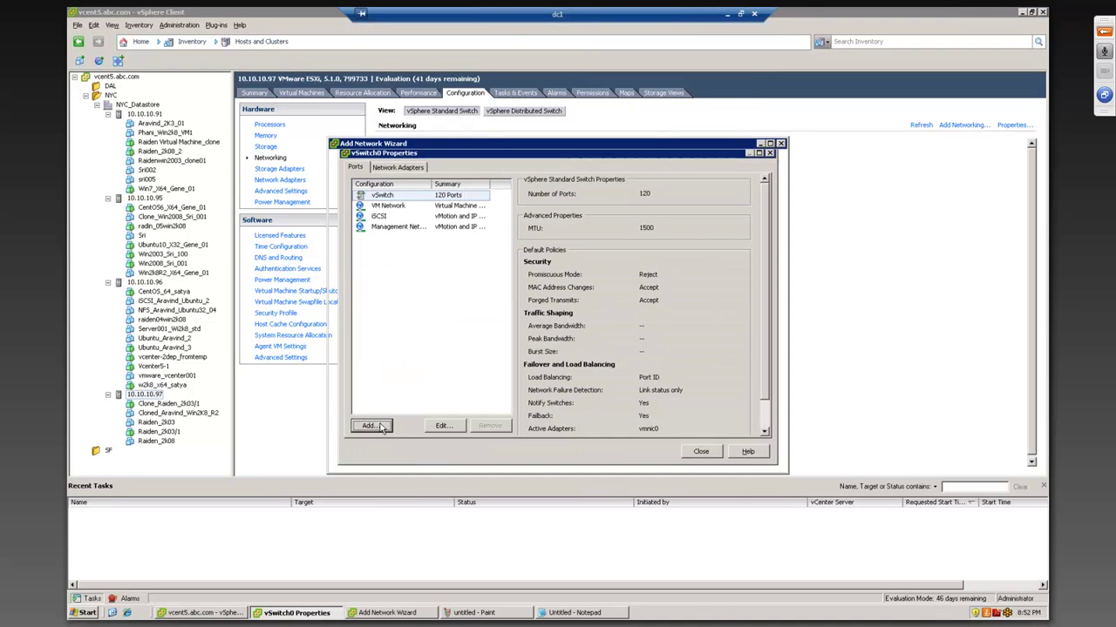
{"action": "left_click", "coordinate": [463, 255]}
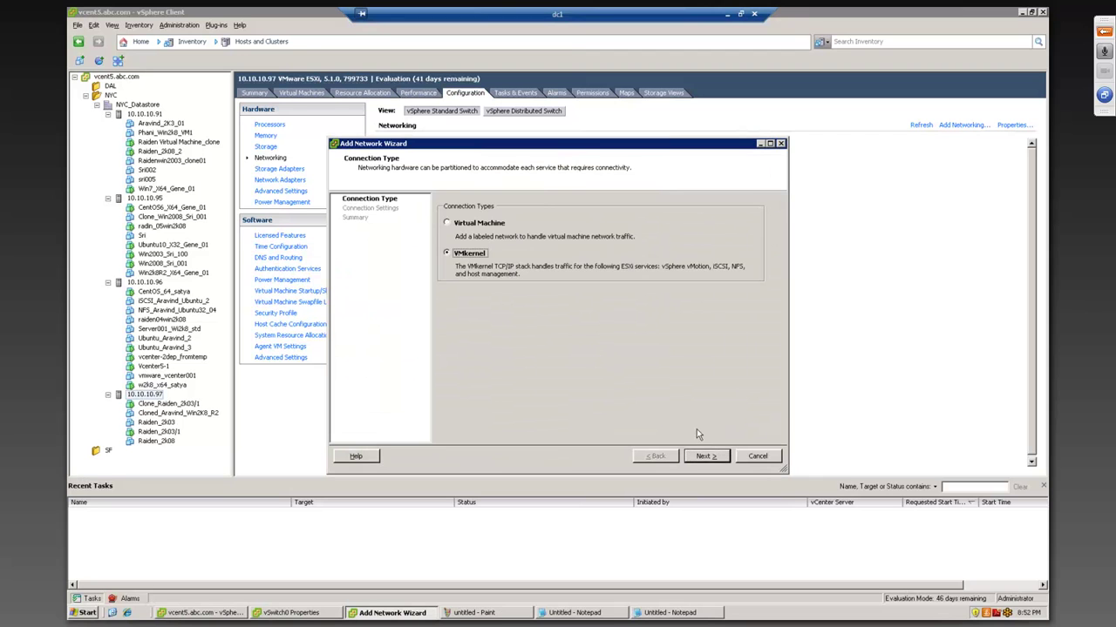
{"action": "left_click", "coordinate": [704, 456]}
{"action": "left_click_drag", "start_coordinate": [587, 220], "coordinate": [430, 214]}
{"action": "type", "text": "VM"}
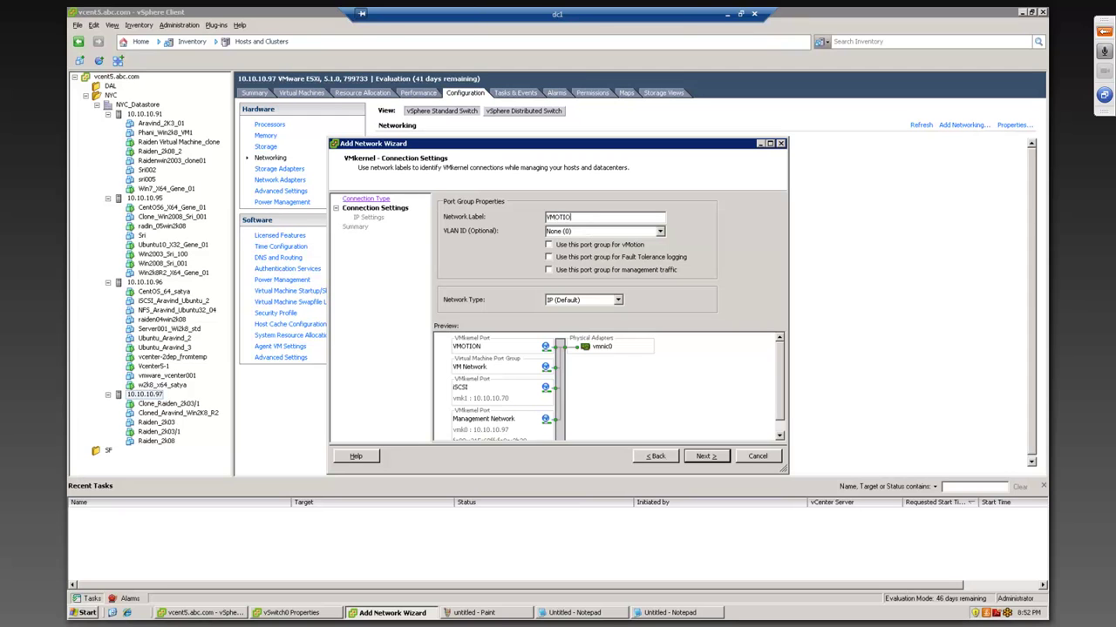
{"action": "type", "text": "OTION"}
{"action": "left_click", "coordinate": [549, 245]}
{"action": "left_click", "coordinate": [703, 457]}
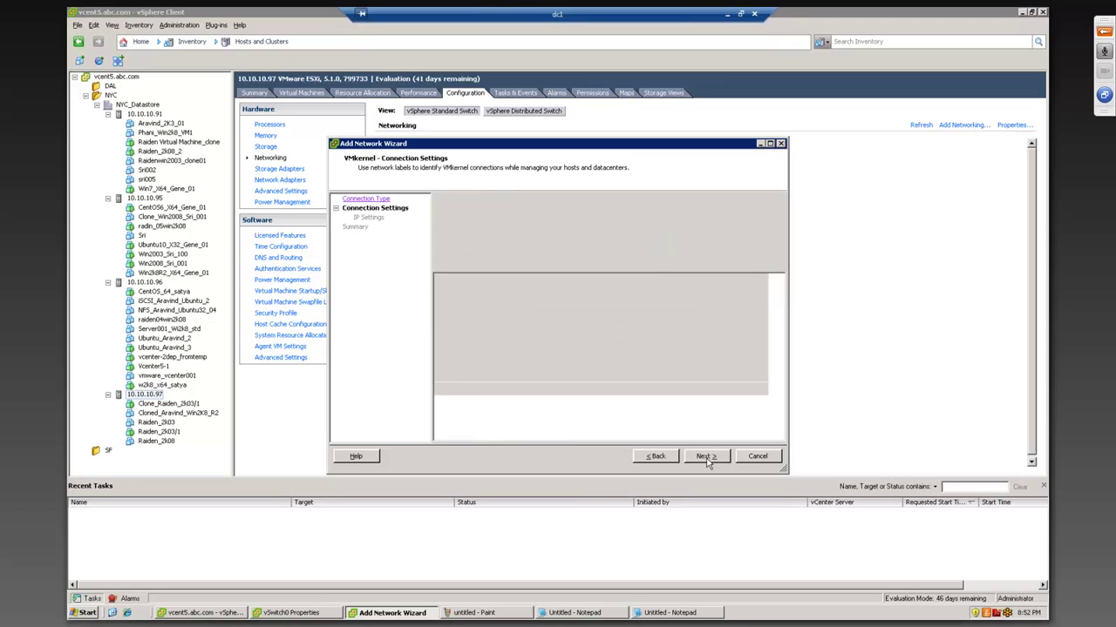
{"action": "left_click", "coordinate": [84, 613]}
{"action": "left_click", "coordinate": [118, 556]}
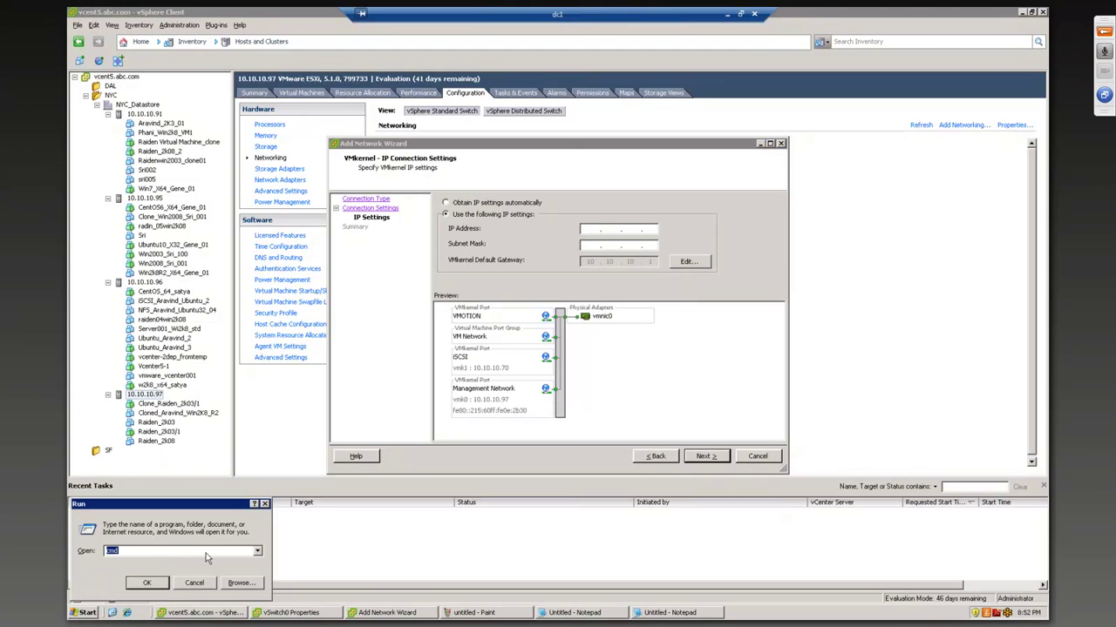
- Ping 10.10.10.165 from a Command Prompt and stop it before any reply arrives
{"action": "key", "text": "Return"}
{"action": "type", "text": "ping 10.10.10.165"}
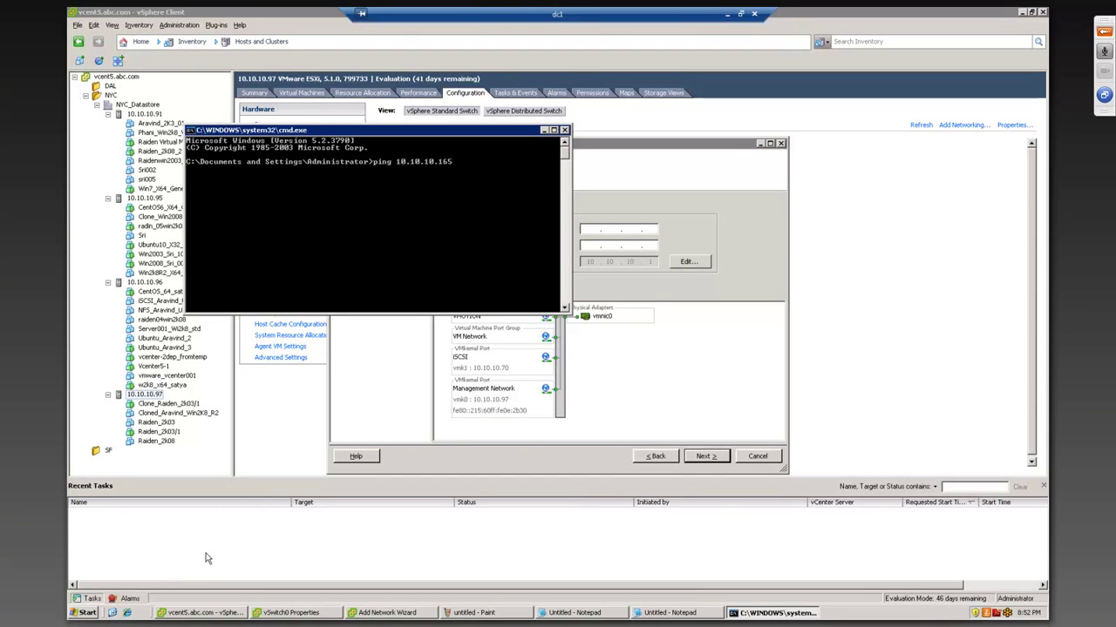
{"action": "key", "text": "Return"}
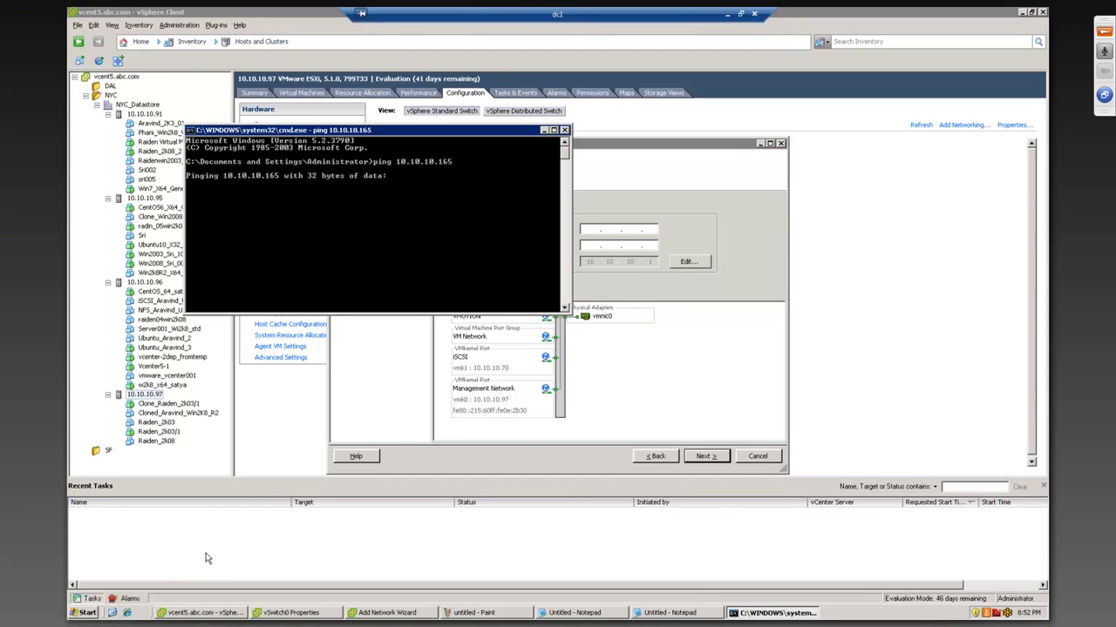
{"action": "key", "text": "ctrl+c"}
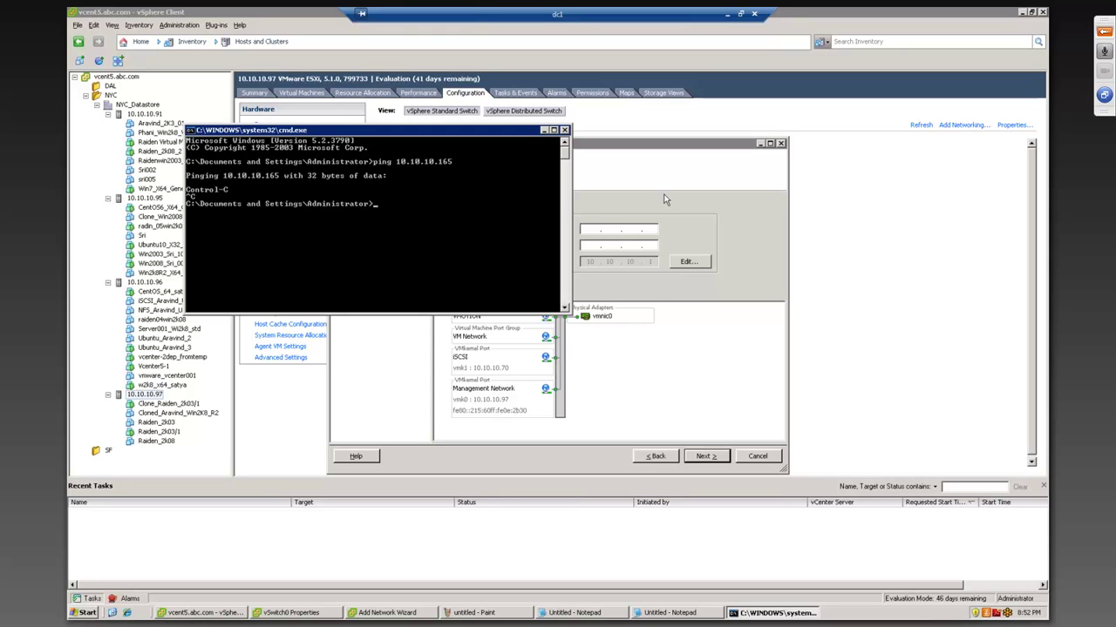
{"action": "left_click", "coordinate": [664, 200]}
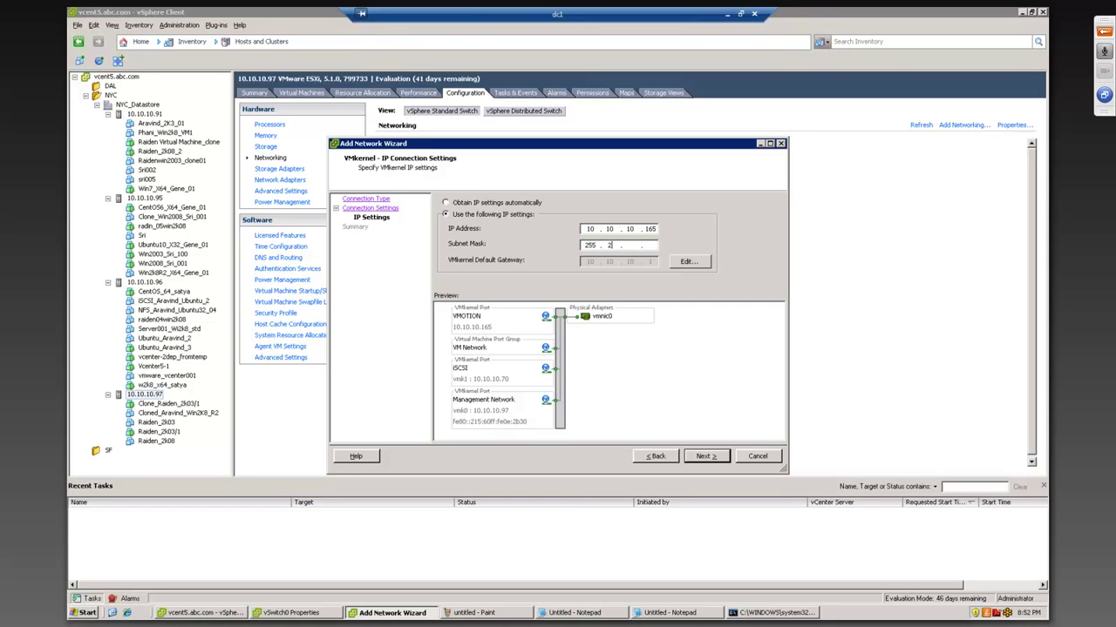
- Complete the subnet mask and finish creating the VMOTION port vmk2 at 10.10.10.165
{"action": "type", "text": "52"}
{"action": "left_click", "coordinate": [706, 456]}
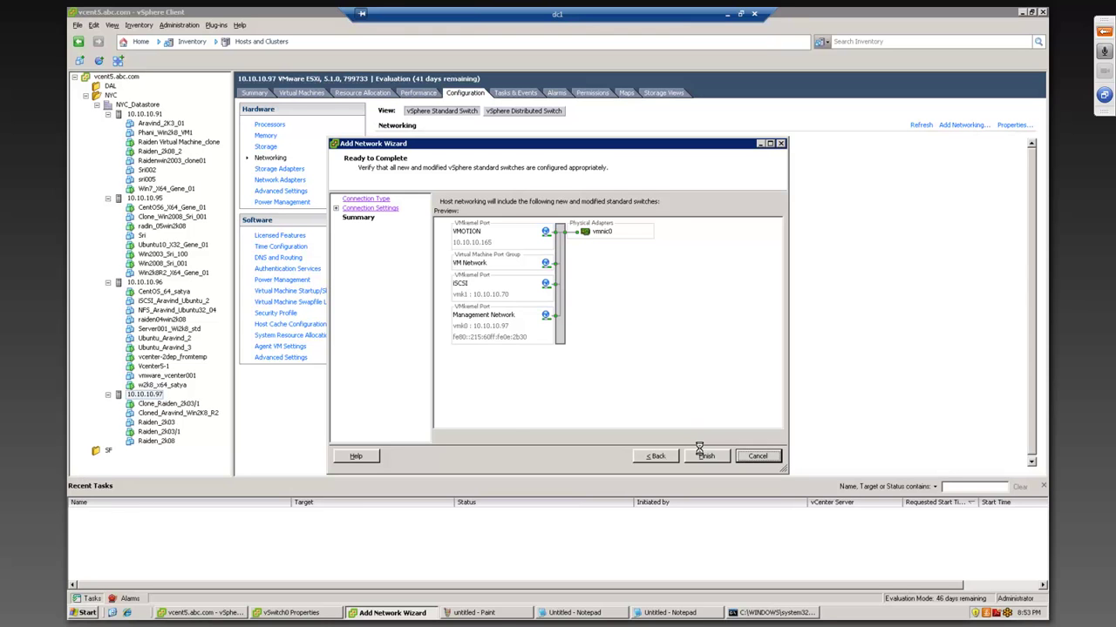
{"action": "left_click", "coordinate": [704, 456]}
{"action": "left_click", "coordinate": [704, 453]}
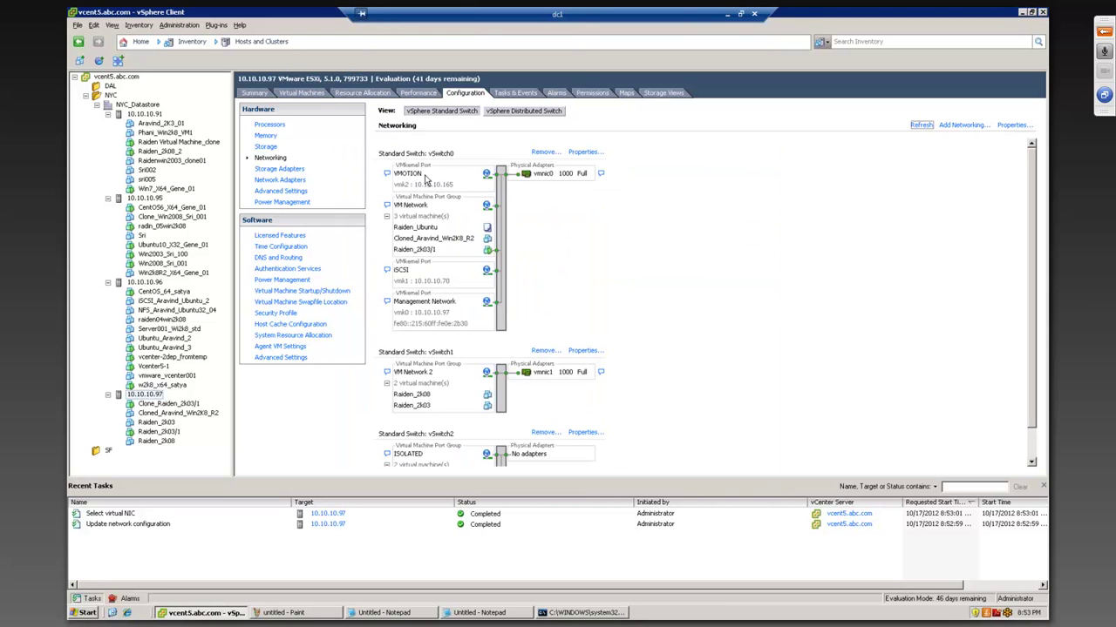
- Confirm host 10.10.10.97's VMOTION port has vMotion enabled, then select host 10.10.10.96
{"action": "left_click", "coordinate": [585, 152]}
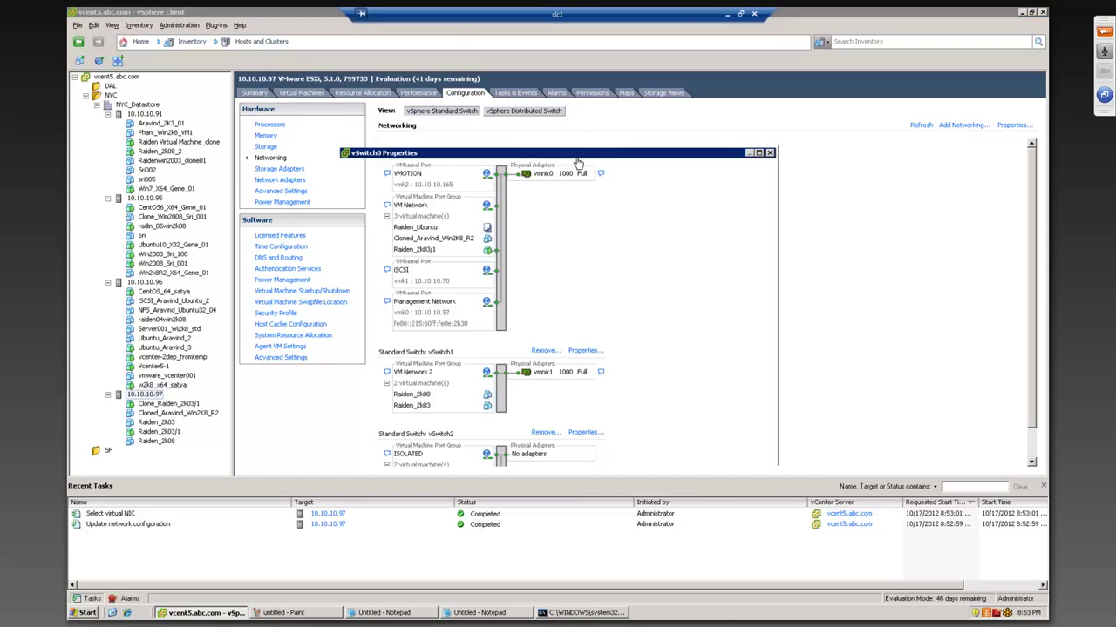
{"action": "left_click", "coordinate": [385, 206]}
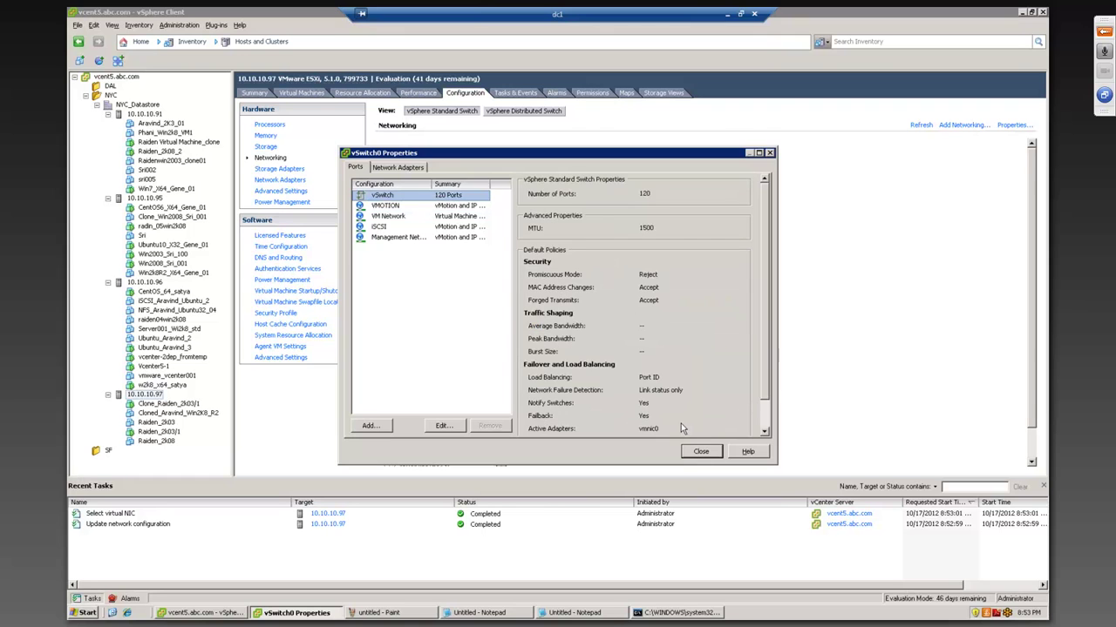
{"action": "left_click", "coordinate": [701, 451]}
{"action": "left_click", "coordinate": [145, 283]}
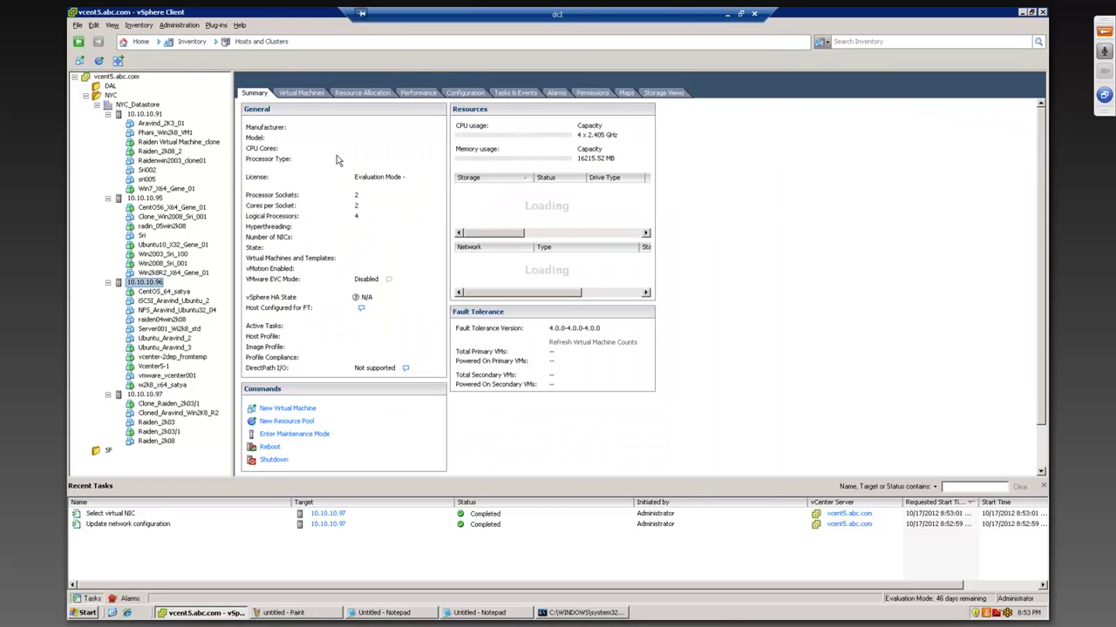
- Inspect the VMOTION port in host 10.10.10.95's vSwitch0 properties
{"action": "left_click", "coordinate": [464, 92]}
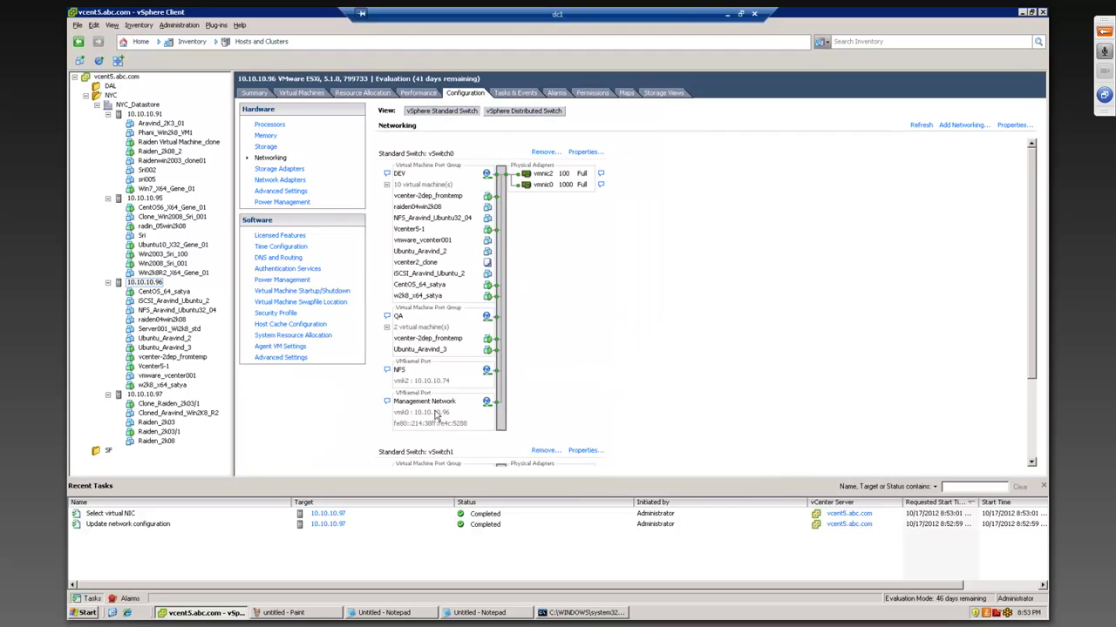
{"action": "left_click", "coordinate": [153, 199]}
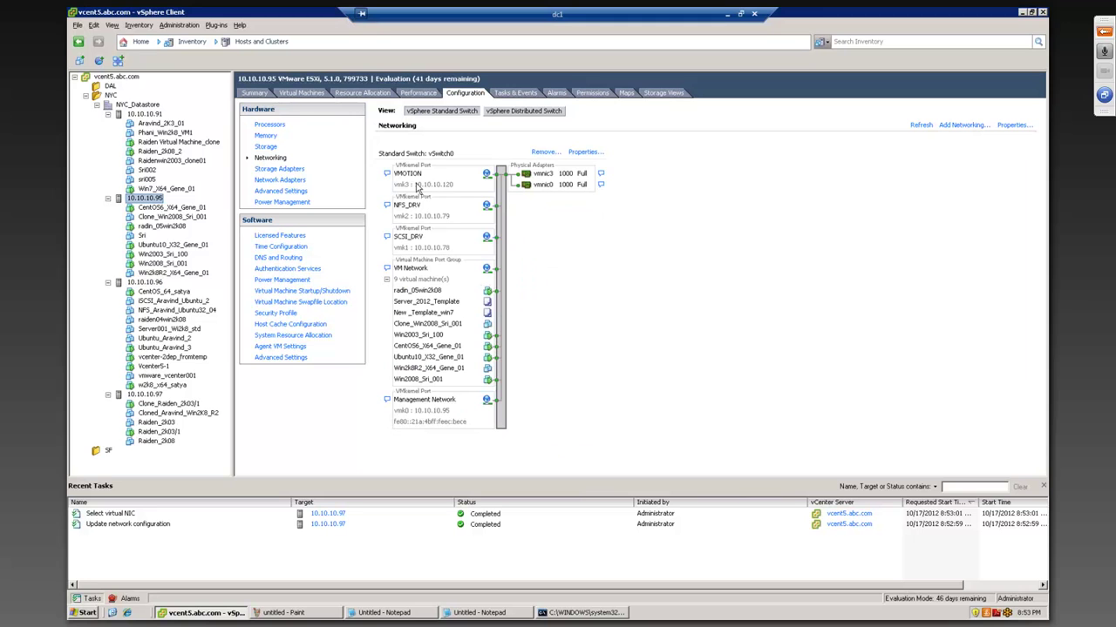
{"action": "left_click", "coordinate": [586, 153]}
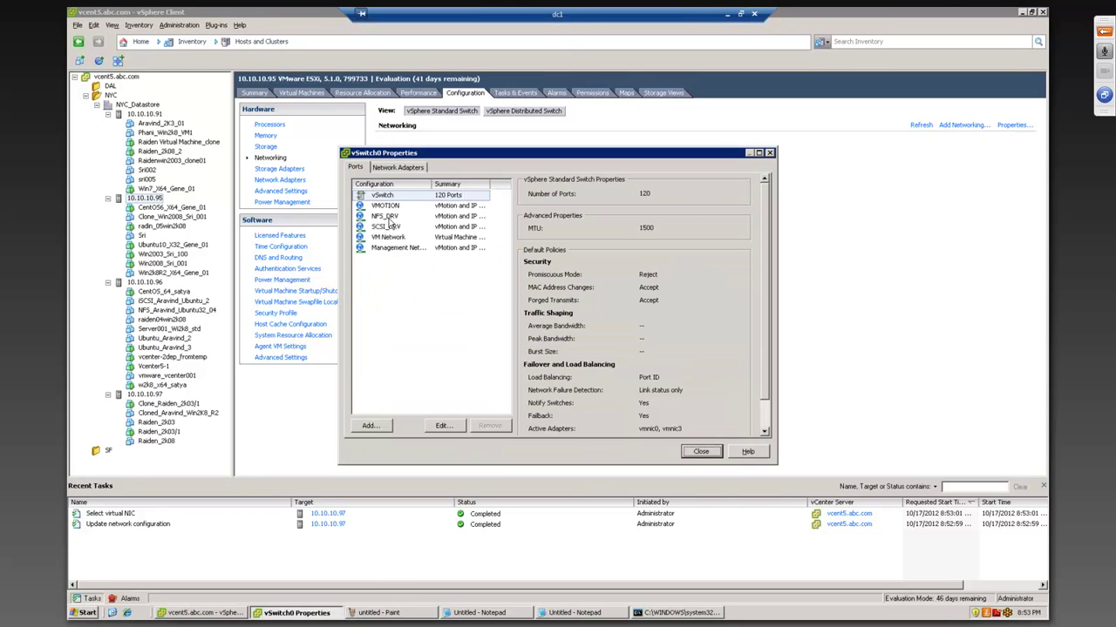
{"action": "left_click", "coordinate": [390, 207]}
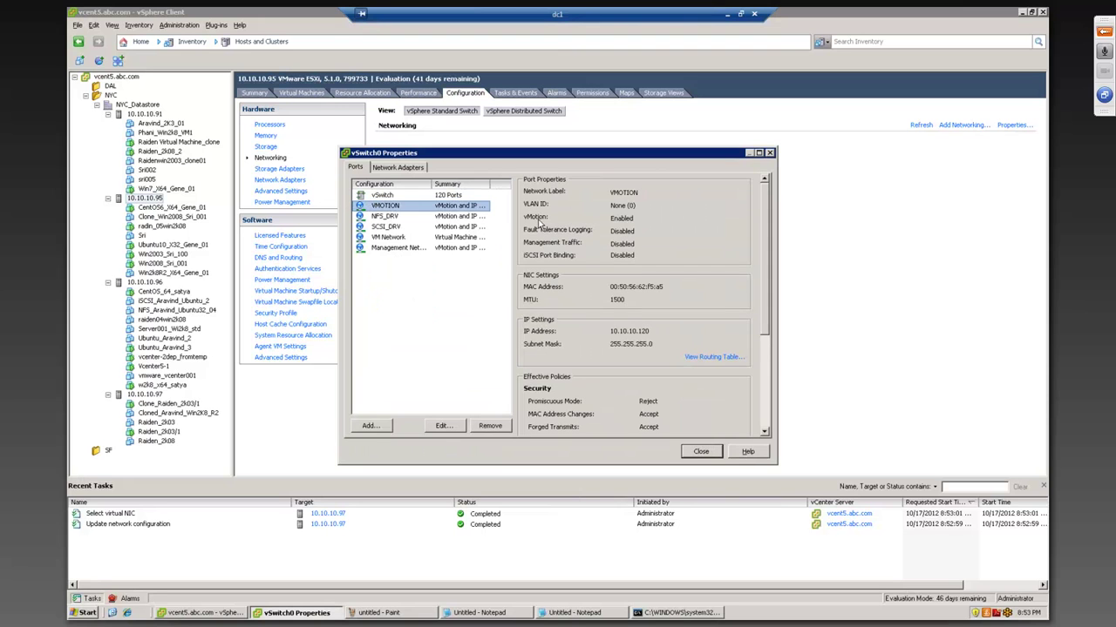
{"action": "left_click", "coordinate": [702, 451]}
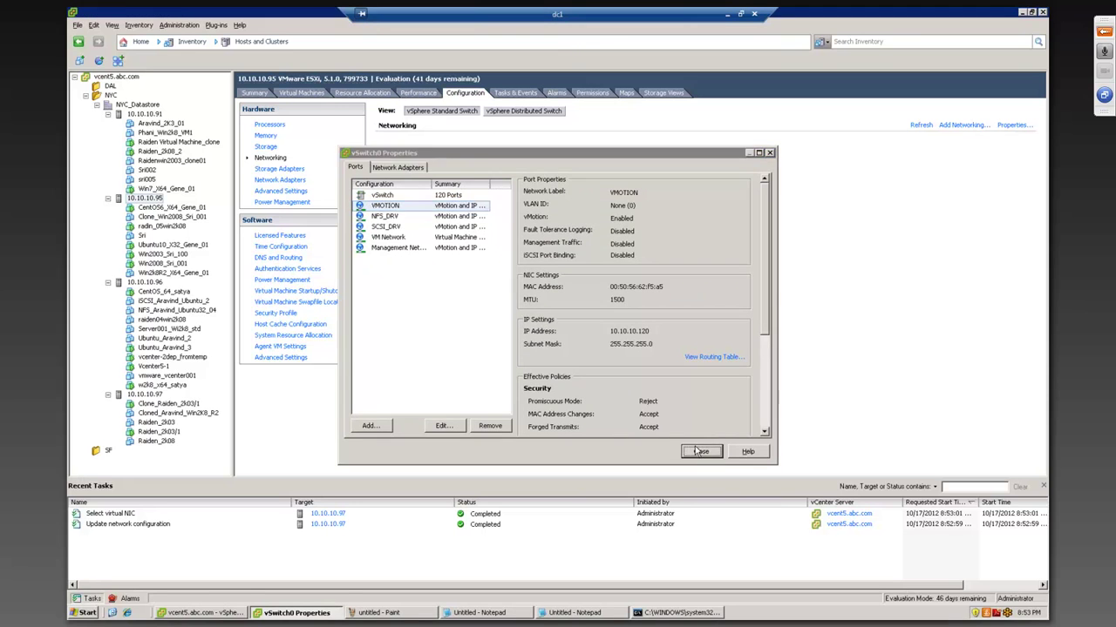
- Inspect host 10.10.10.91's VMOTION port (vmk2, 10.10.10.122) and expand the meeting panel
{"action": "left_click", "coordinate": [156, 115]}
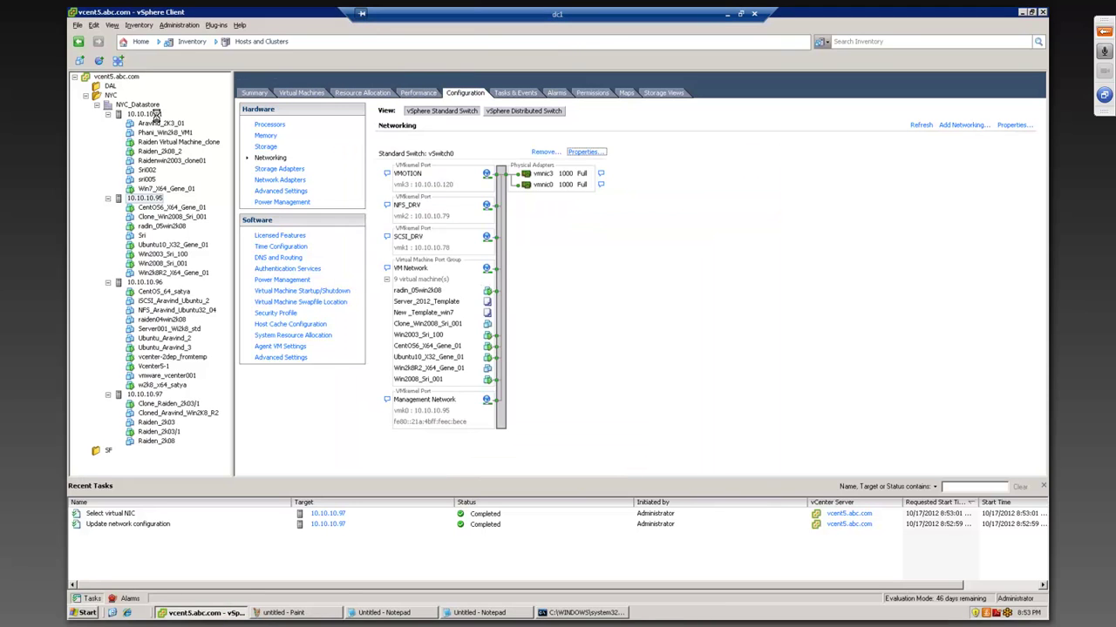
{"action": "left_click", "coordinate": [582, 153]}
{"action": "left_click", "coordinate": [383, 206]}
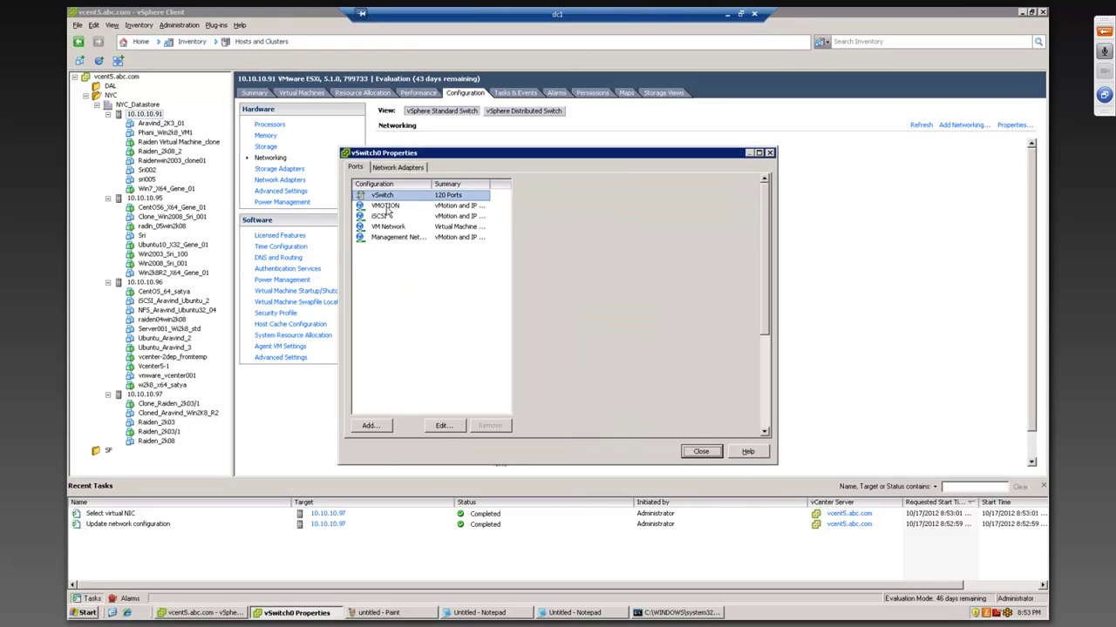
{"action": "left_click", "coordinate": [702, 452]}
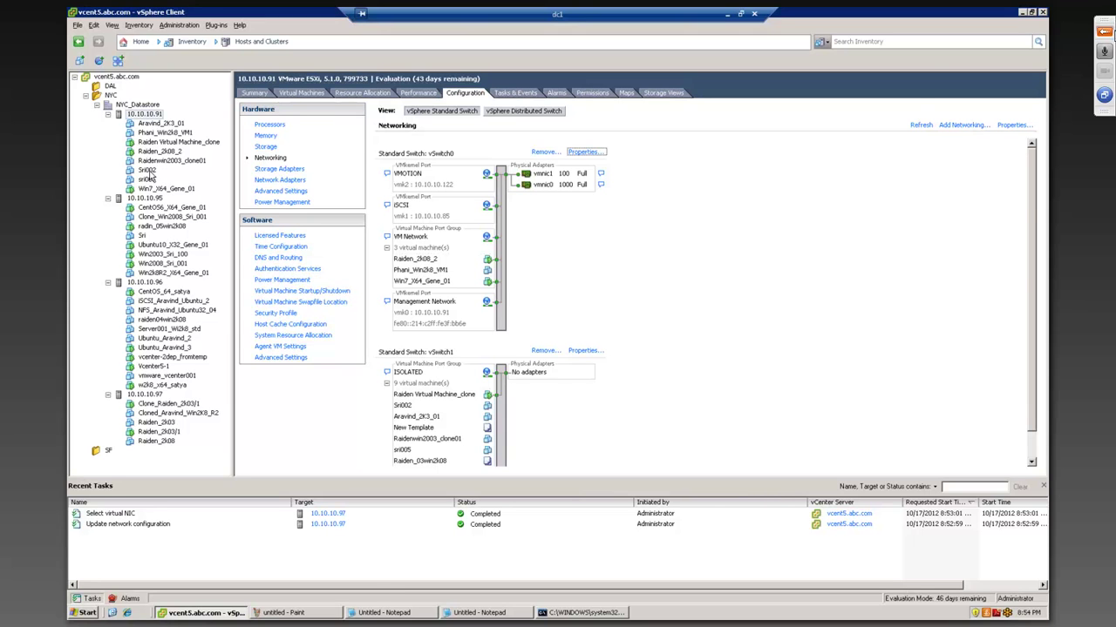
{"action": "left_click", "coordinate": [1104, 31]}
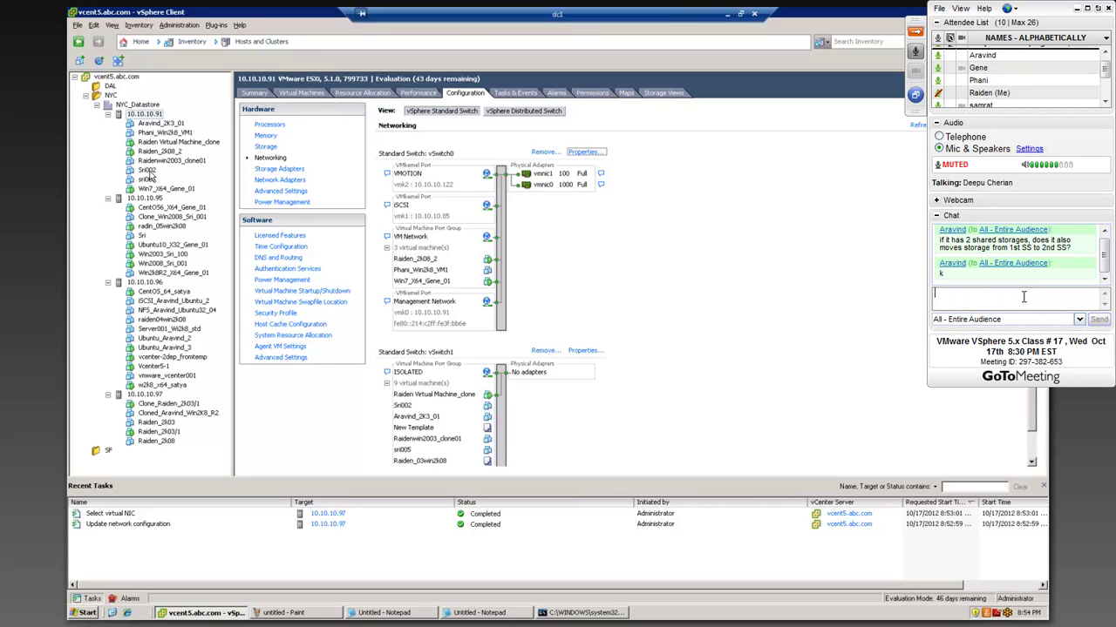
- Draft the chat message 'I have not worked on any vm's this wee' and erase it unsent
{"action": "type", "text": "I have not worked on any vm's this week"}
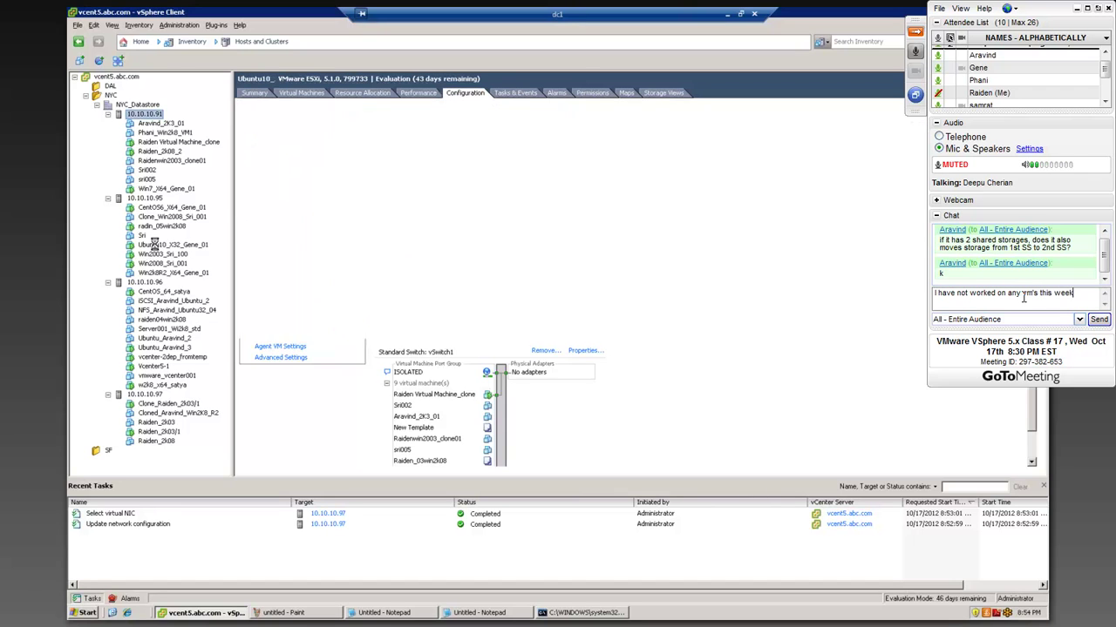
{"action": "key", "text": "BackSpace"}
{"action": "key", "text": "BackSpace"}
{"action": "key", "text": "BackSpace"}
{"action": "key", "text": "BackSpace"}
{"action": "key", "text": "BackSpace"}
{"action": "key", "text": "BackSpace"}
{"action": "key", "text": "BackSpace"}
{"action": "key", "text": "BackSpace"}
{"action": "key", "text": "BackSpace"}
{"action": "key", "text": "BackSpace"}
{"action": "key", "text": "BackSpace"}
{"action": "key", "text": "BackSpace"}
{"action": "key", "text": "BackSpace"}
{"action": "key", "text": "BackSpace"}
{"action": "key", "text": "BackSpace"}
{"action": "key", "text": "BackSpace"}
{"action": "key", "text": "BackSpace"}
{"action": "key", "text": "BackSpace"}
{"action": "key", "text": "BackSpace"}
{"action": "key", "text": "BackSpace"}
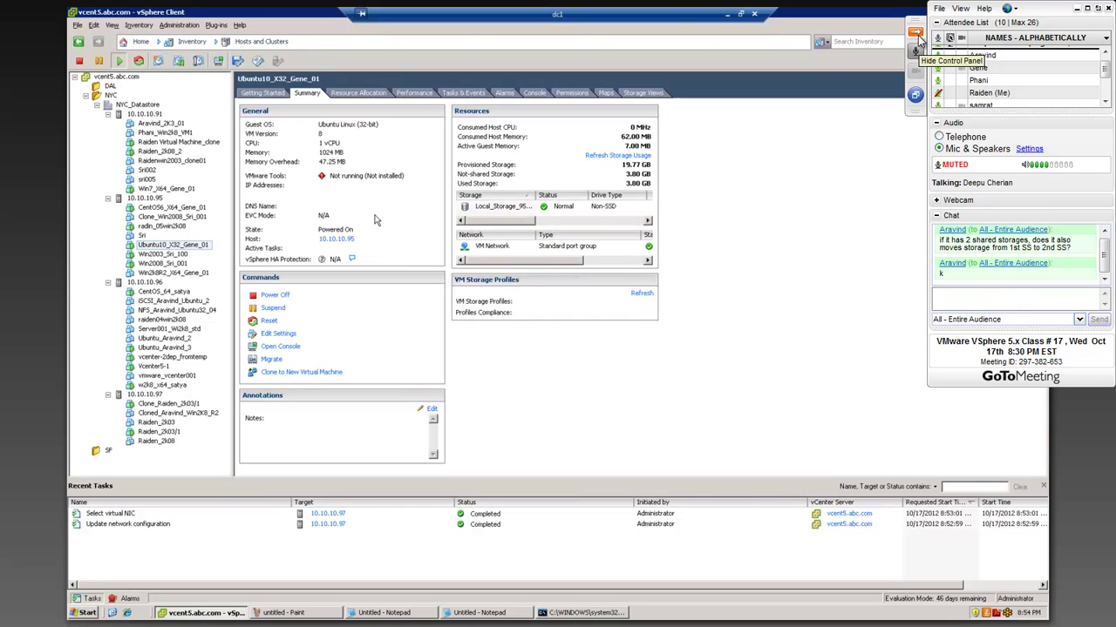
- Open the Ubuntu10_X32_Gene_01 console and move it aside to reveal the VM summary
{"action": "left_click", "coordinate": [914, 31]}
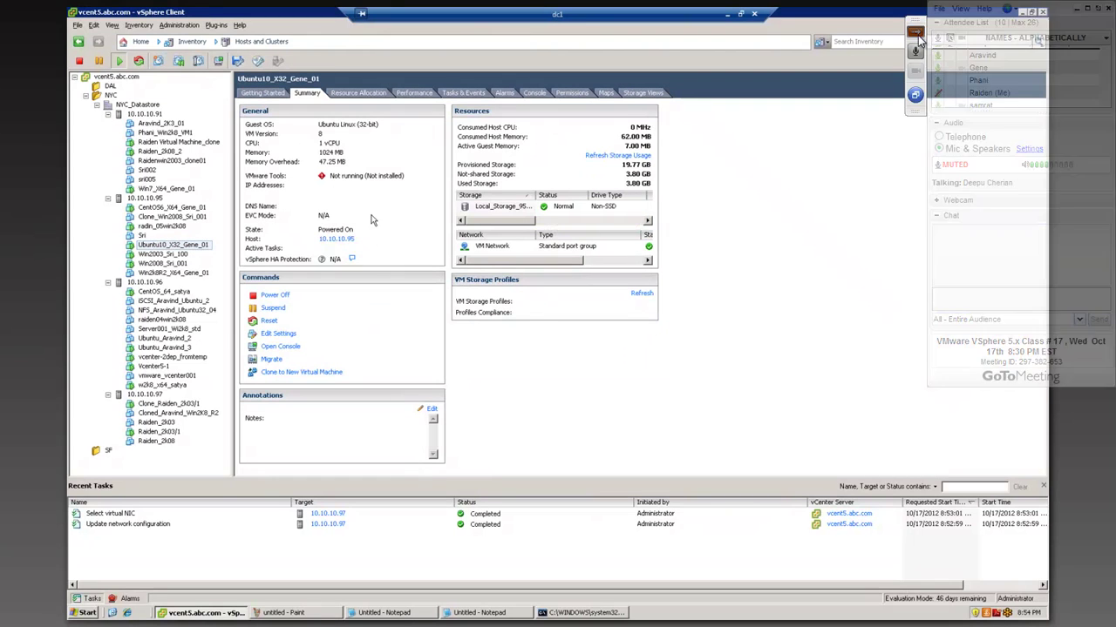
{"action": "right_click", "coordinate": [169, 247]}
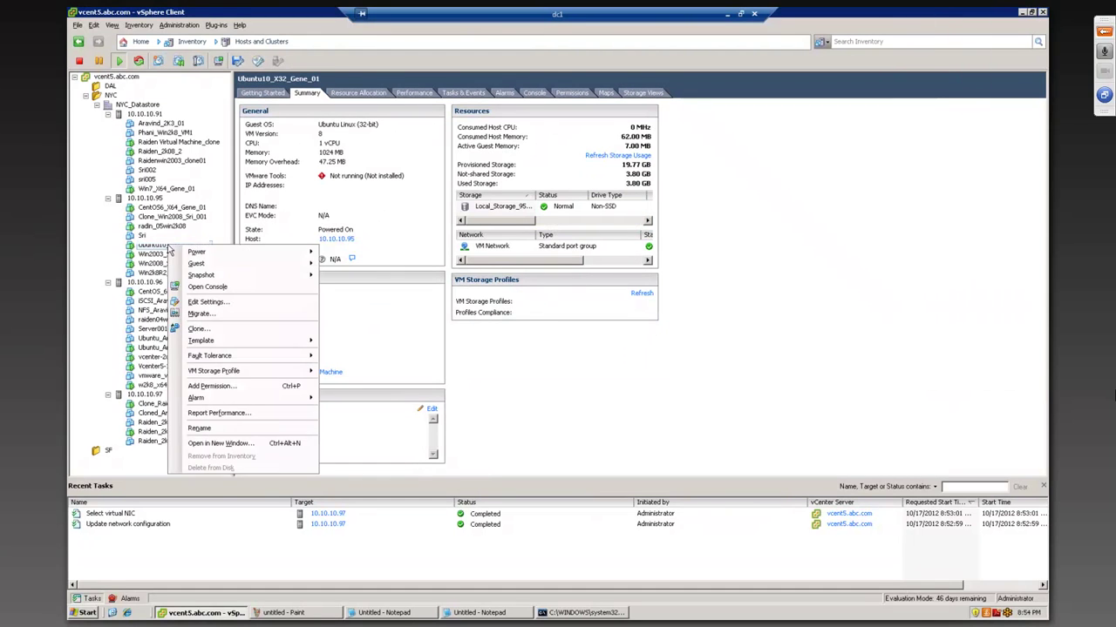
{"action": "left_click", "coordinate": [215, 290]}
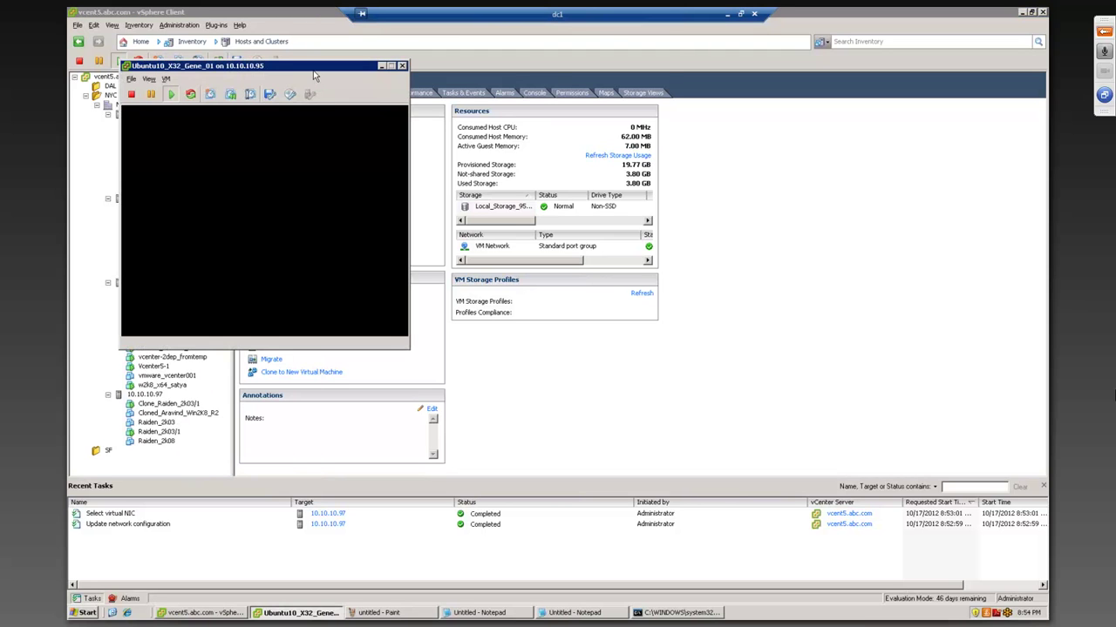
{"action": "left_click_drag", "start_coordinate": [309, 68], "coordinate": [520, 94]}
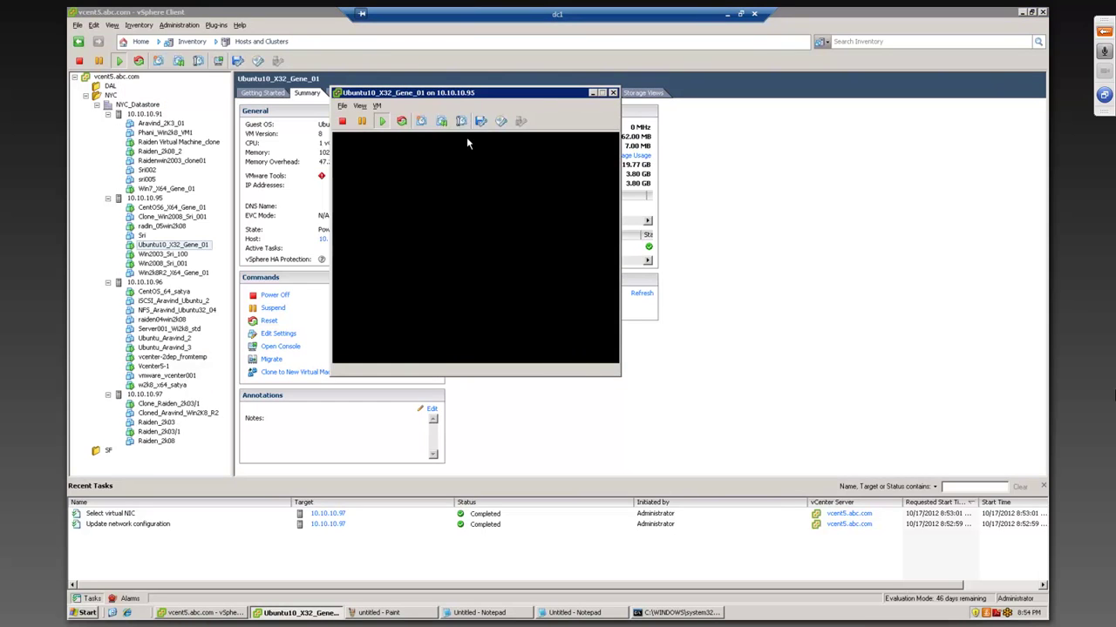
- Open the VM's Snapshot Manager, which lists the Snap_ubuntu snapshot
{"action": "left_click", "coordinate": [376, 106]}
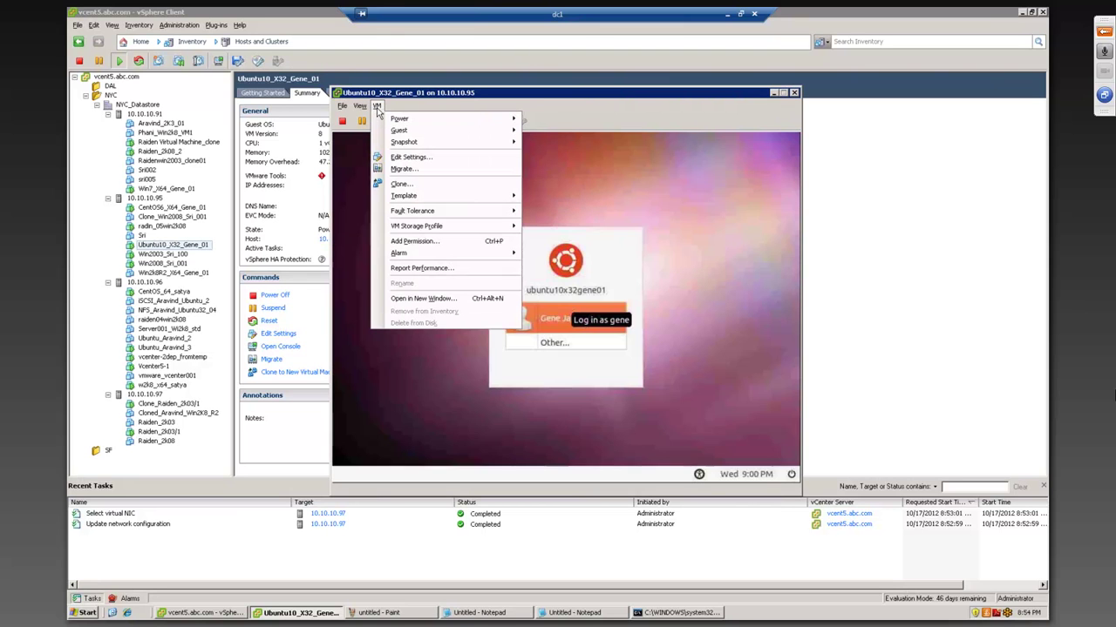
{"action": "mouse_move", "coordinate": [485, 114]}
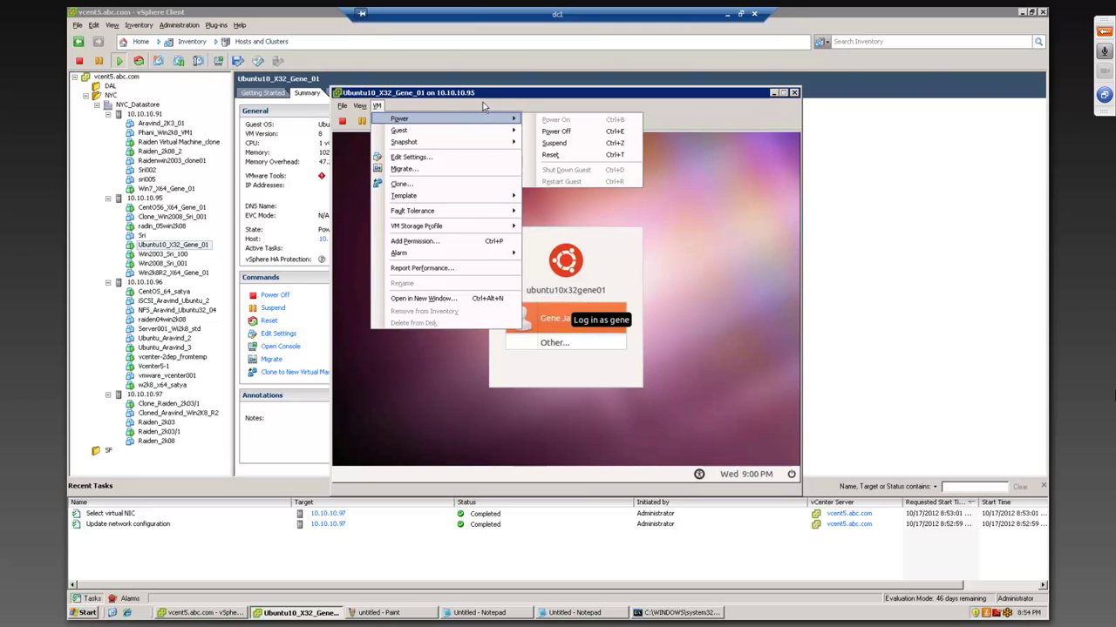
{"action": "left_click", "coordinate": [511, 98]}
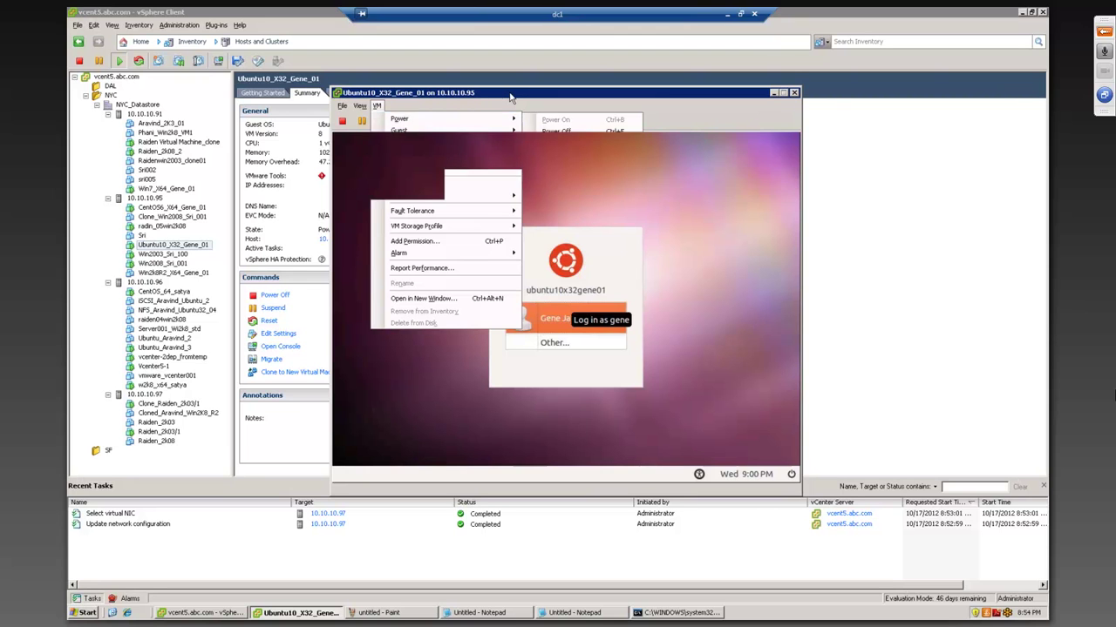
{"action": "left_click", "coordinate": [378, 107]}
{"action": "mouse_move", "coordinate": [410, 144]}
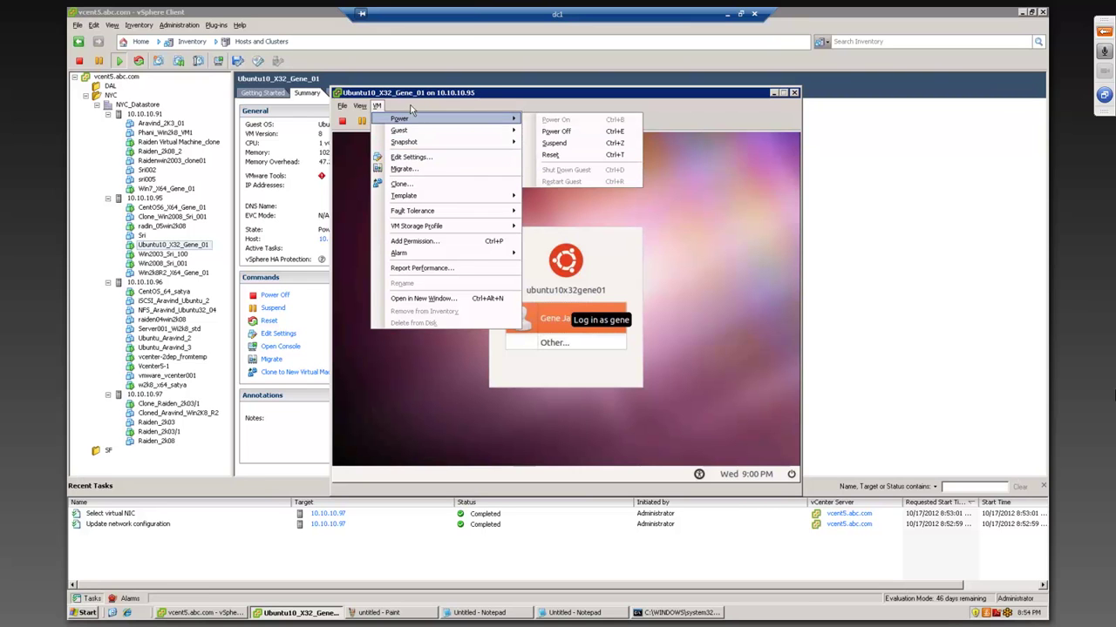
{"action": "key", "text": "Escape"}
{"action": "key", "text": "Escape"}
{"action": "left_click", "coordinate": [461, 122]}
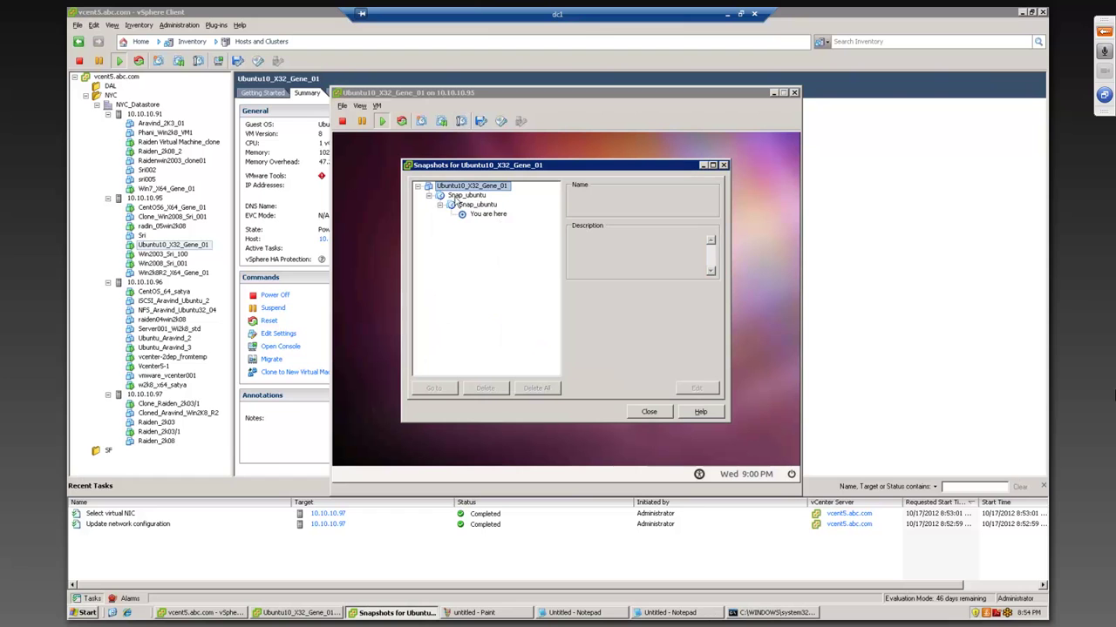
- Delete all snapshots of Ubuntu10_X32_Gene_01, including Snap_ubuntu, and close Snapshot Manager
{"action": "left_click", "coordinate": [465, 196]}
{"action": "left_click", "coordinate": [536, 388]}
{"action": "left_click", "coordinate": [535, 338]}
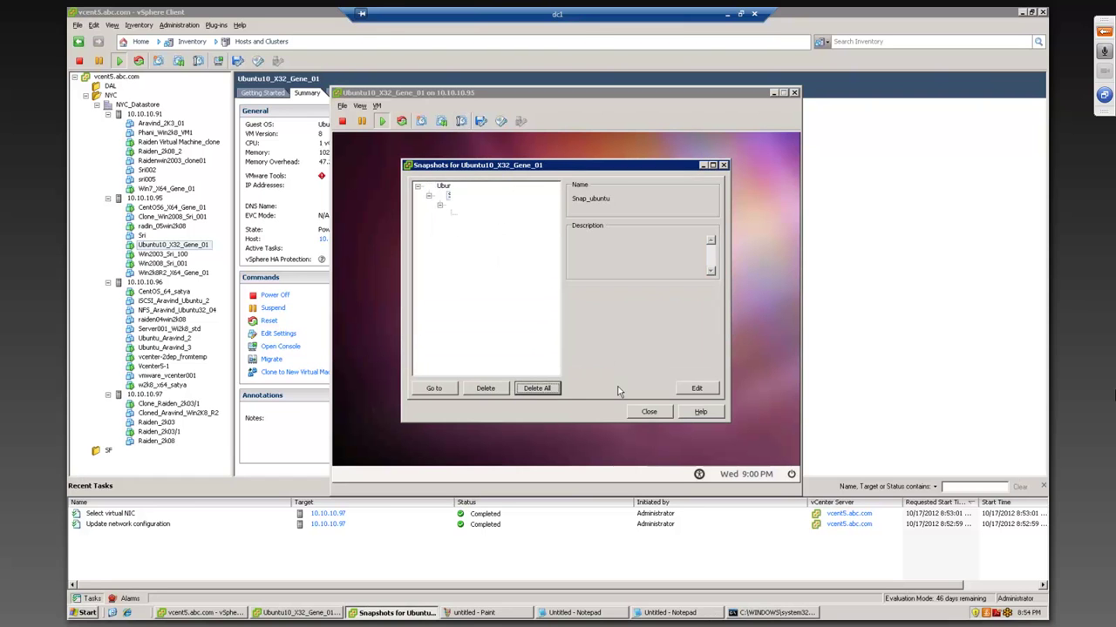
{"action": "left_click", "coordinate": [648, 411]}
- Focus the Ubuntu console and choose the listed user on its login screen
{"action": "left_click", "coordinate": [611, 348]}
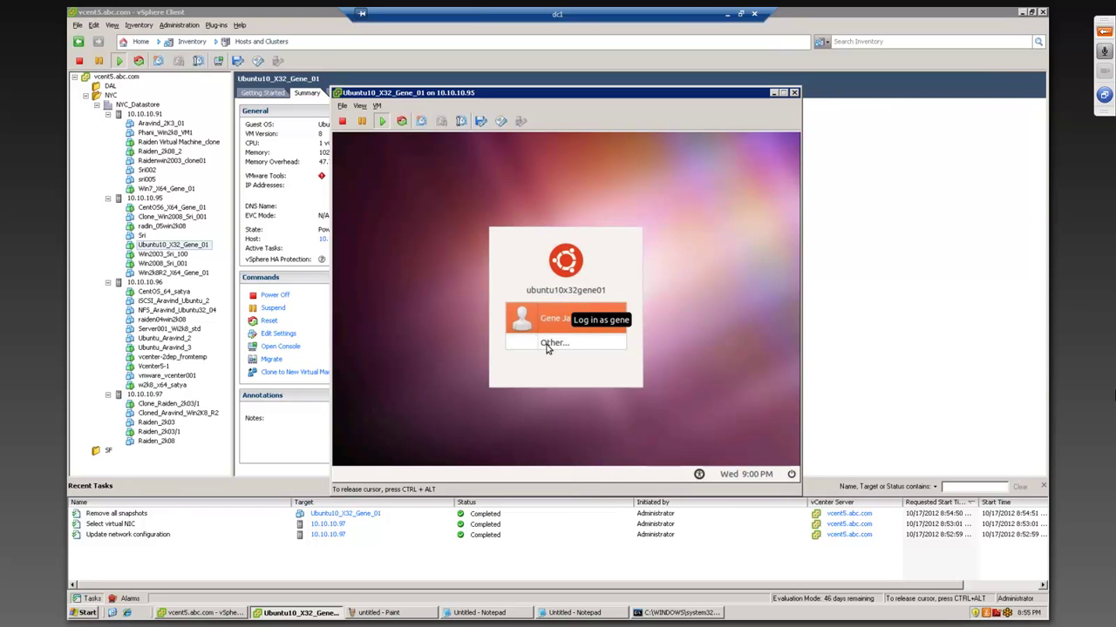
{"action": "key", "text": "ctrl+alt"}
{"action": "left_click_drag", "start_coordinate": [403, 96], "coordinate": [378, 76]}
{"action": "left_click", "coordinate": [403, 166]}
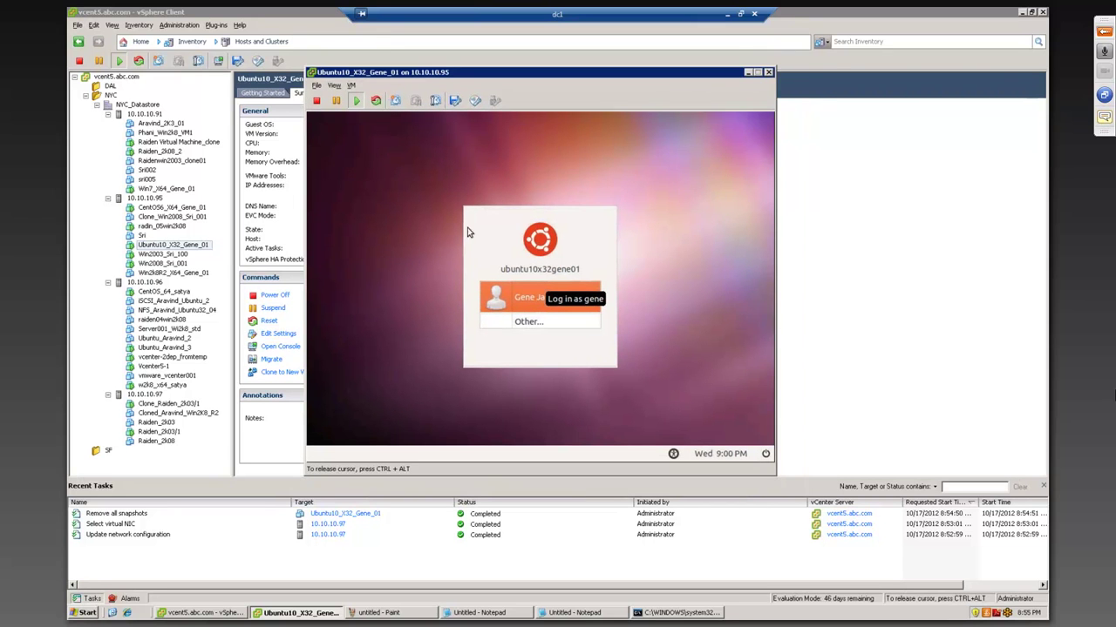
{"action": "left_click", "coordinate": [533, 297]}
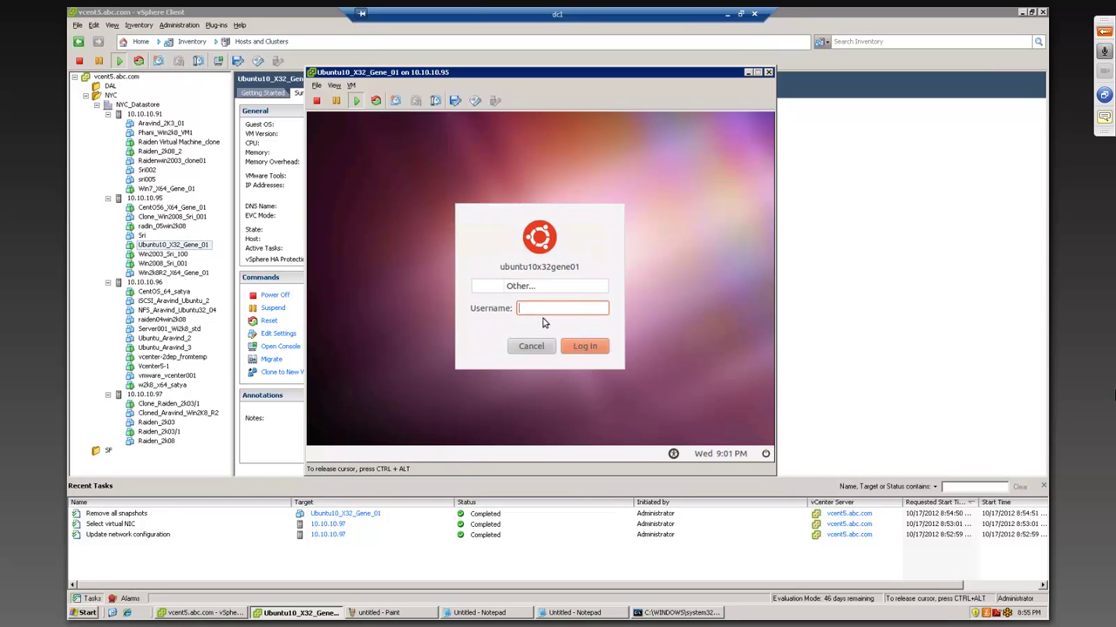
- Log in to the Ubuntu VM as the listed user with its password
{"action": "type", "text": "W"}
{"action": "key", "text": "BackSpace"}
{"action": "key", "text": "Tab"}
{"action": "key", "text": "Return"}
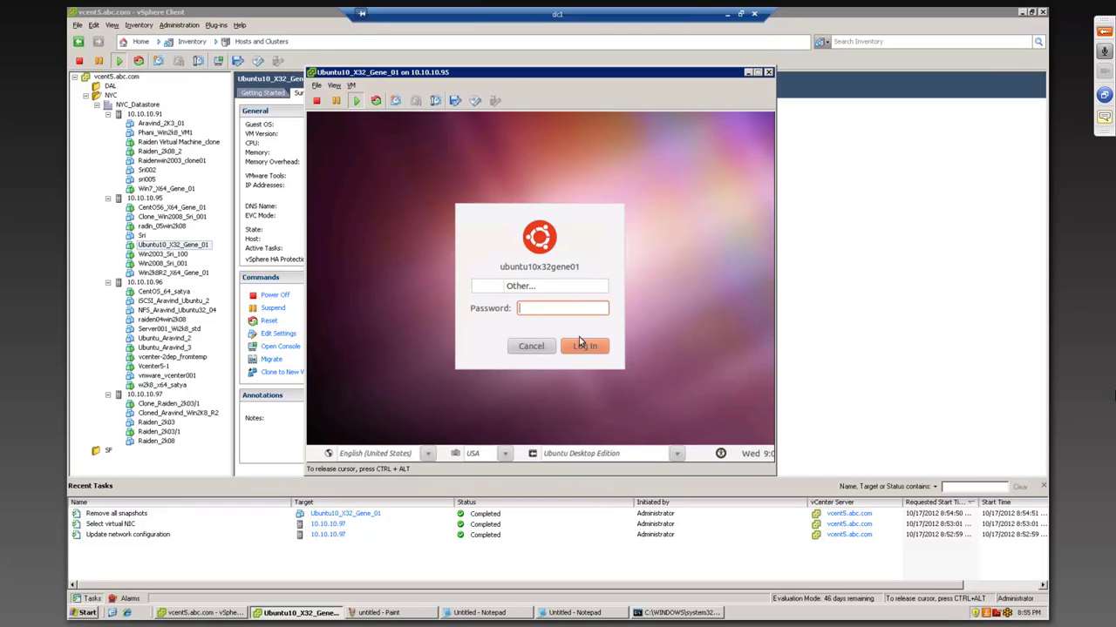
{"action": "left_click", "coordinate": [549, 346]}
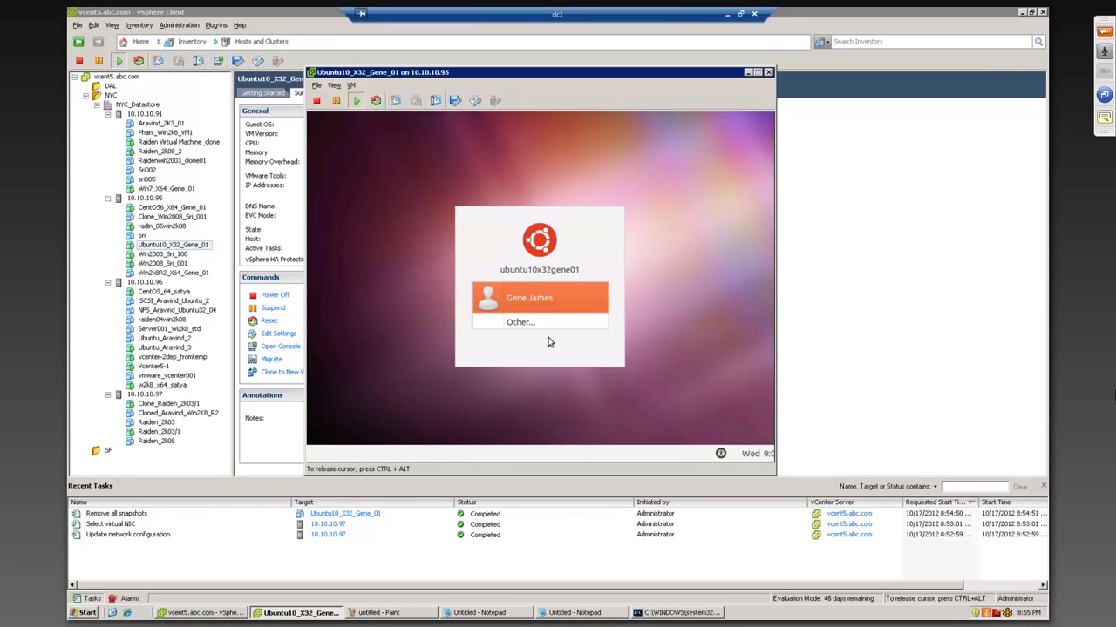
{"action": "left_click", "coordinate": [550, 300]}
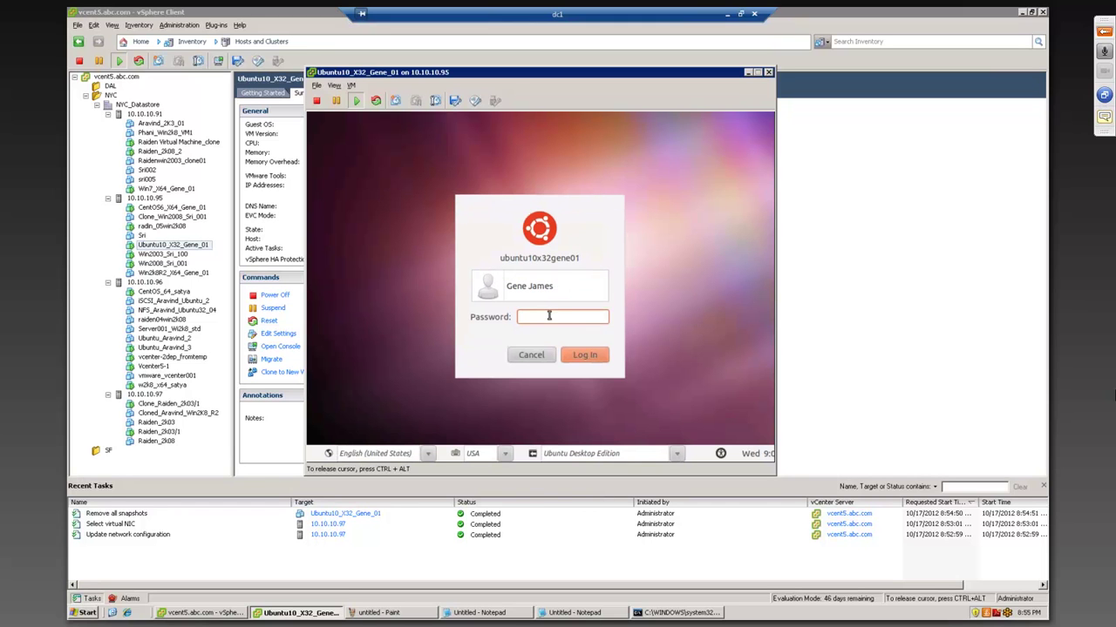
{"action": "type", "text": "••••••••"}
{"action": "key", "text": "Return"}
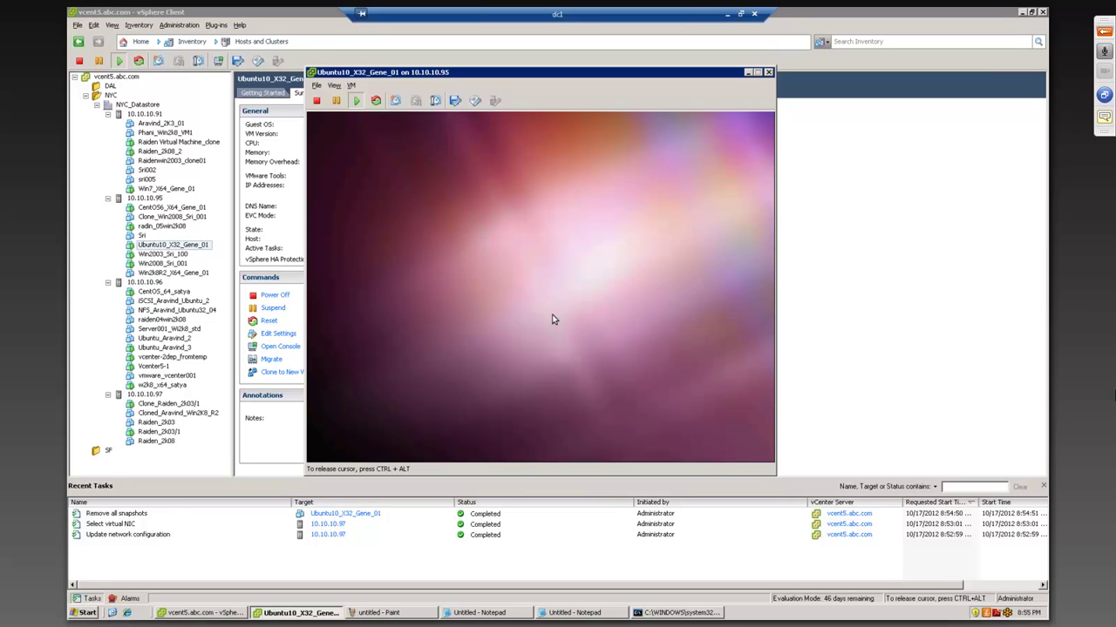
- Expand and collapse the meeting panel, then shift the Ubuntu console window down and right
{"action": "left_click", "coordinate": [1106, 116]}
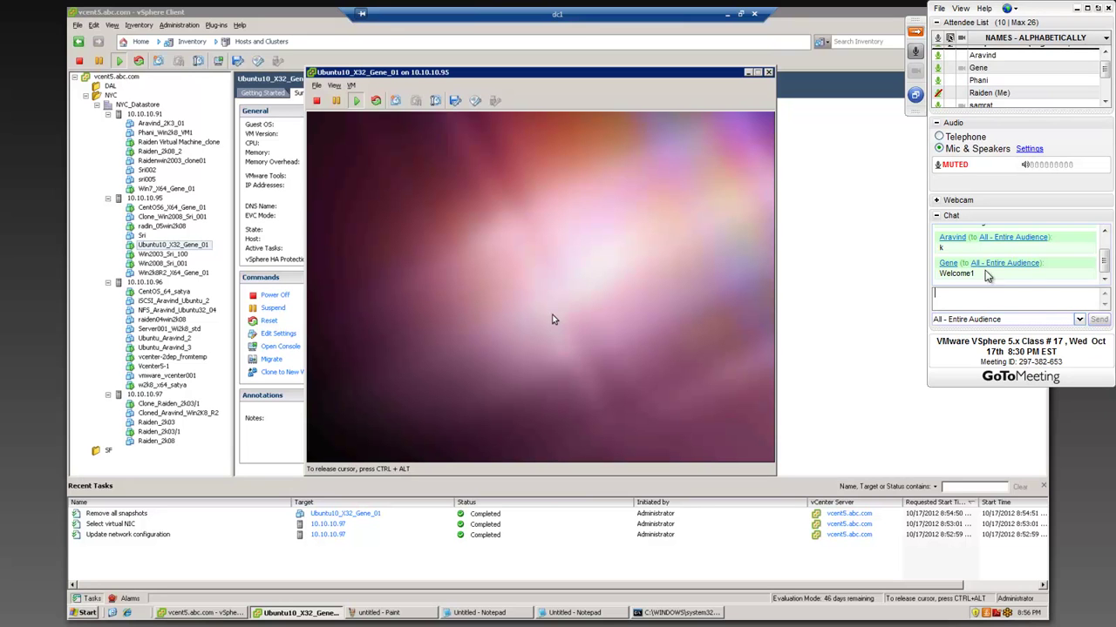
{"action": "left_click", "coordinate": [915, 32]}
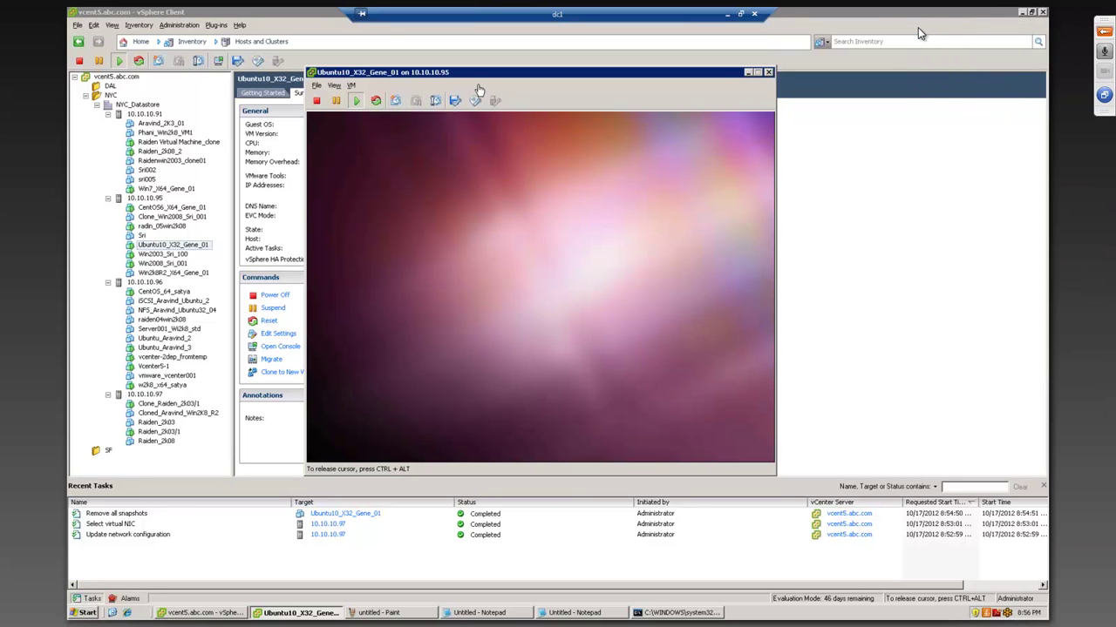
{"action": "left_click_drag", "start_coordinate": [477, 79], "coordinate": [514, 114]}
{"action": "left_click", "coordinate": [486, 224]}
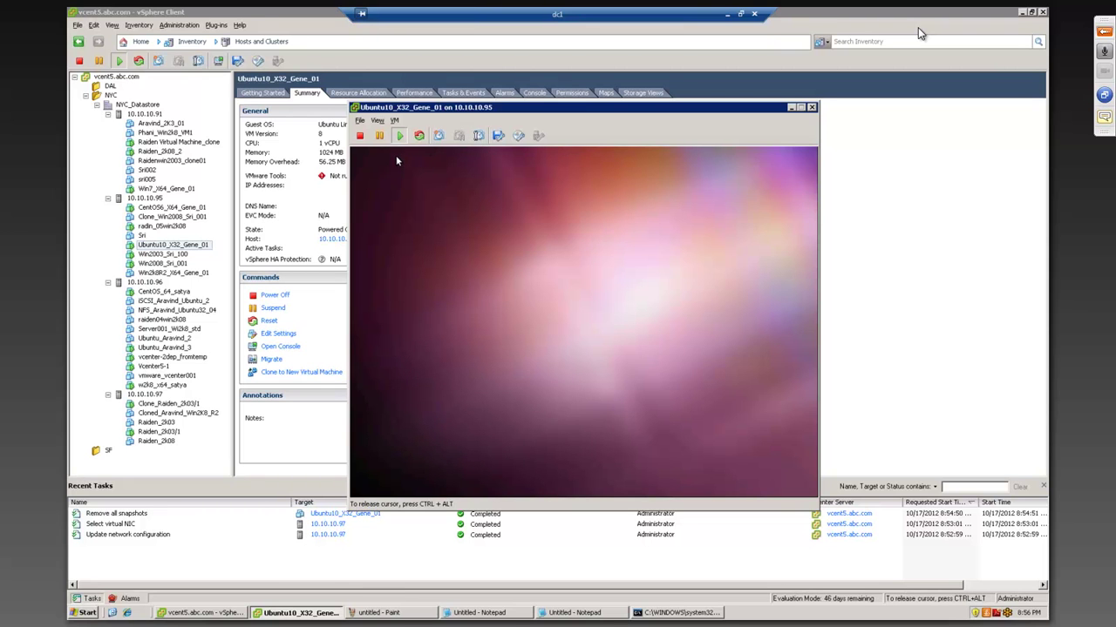
- Move the Ubuntu console window up and left and enlarge it
{"action": "key", "text": "ctrl+alt"}
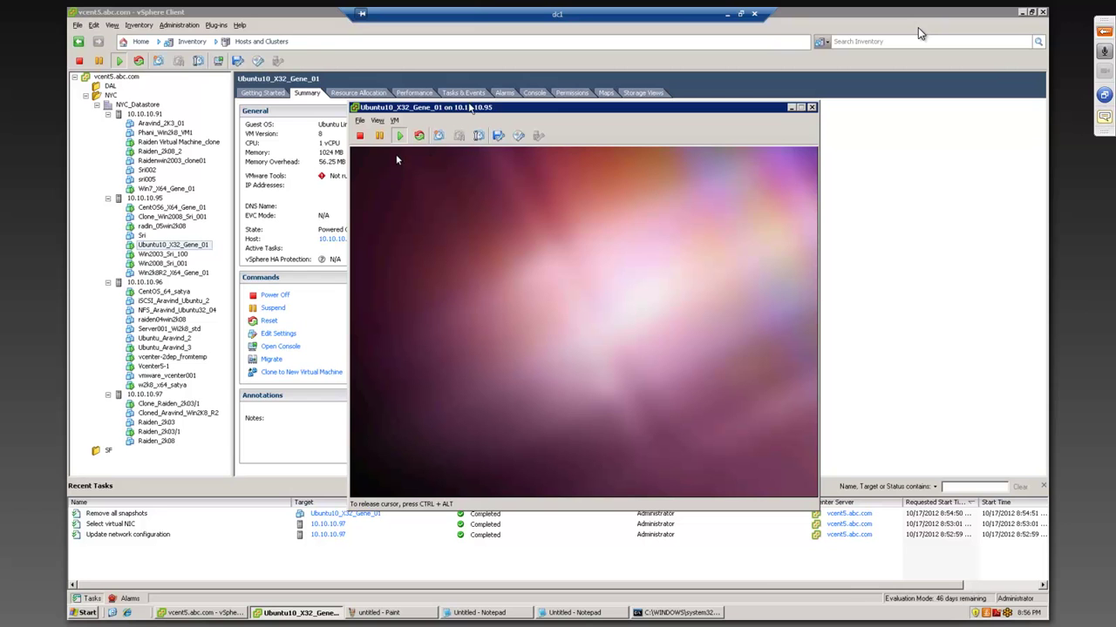
{"action": "left_click_drag", "start_coordinate": [496, 113], "coordinate": [314, 48]}
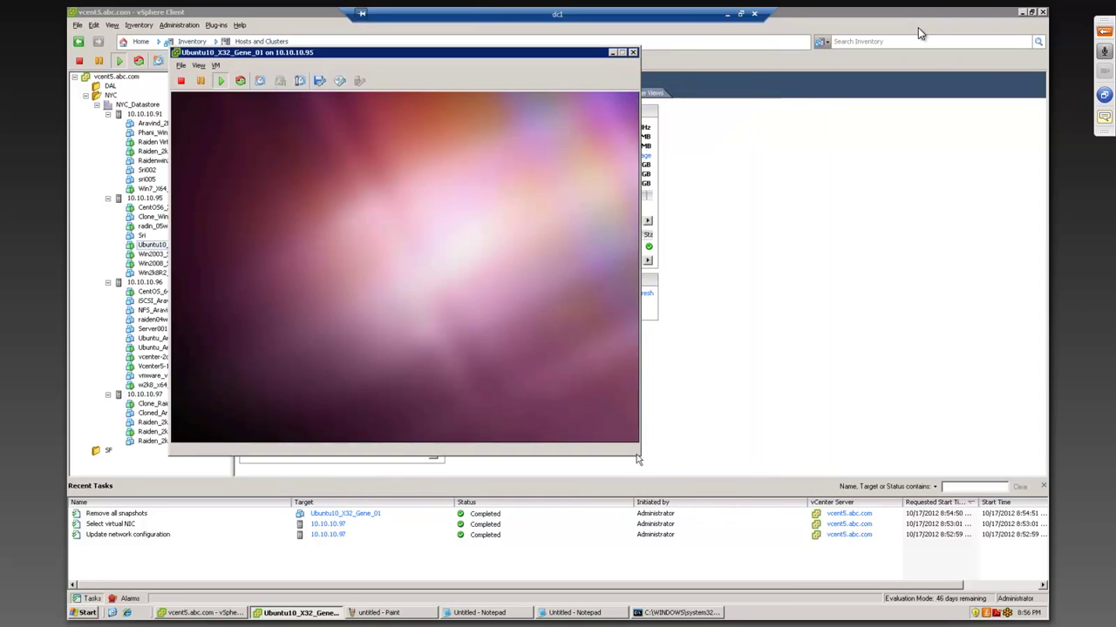
{"action": "left_click_drag", "start_coordinate": [639, 454], "coordinate": [771, 546]}
{"action": "left_click", "coordinate": [454, 362]}
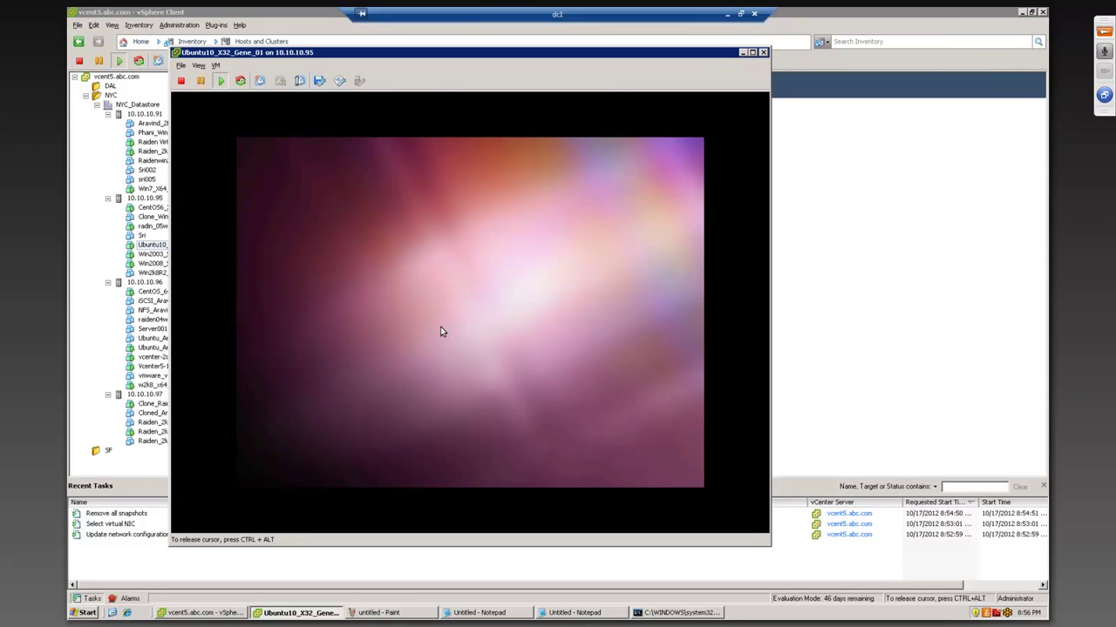
- Shift the Ubuntu console window down and right, toggling input capture inside it
{"action": "key", "text": "ctrl+alt"}
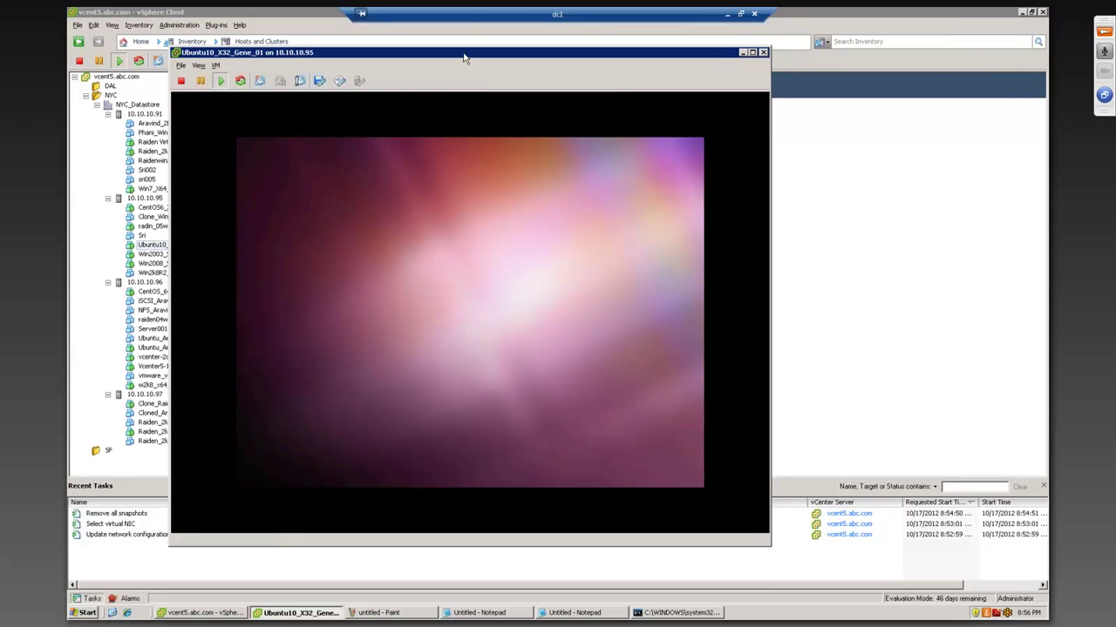
{"action": "left_click_drag", "start_coordinate": [503, 60], "coordinate": [684, 71]}
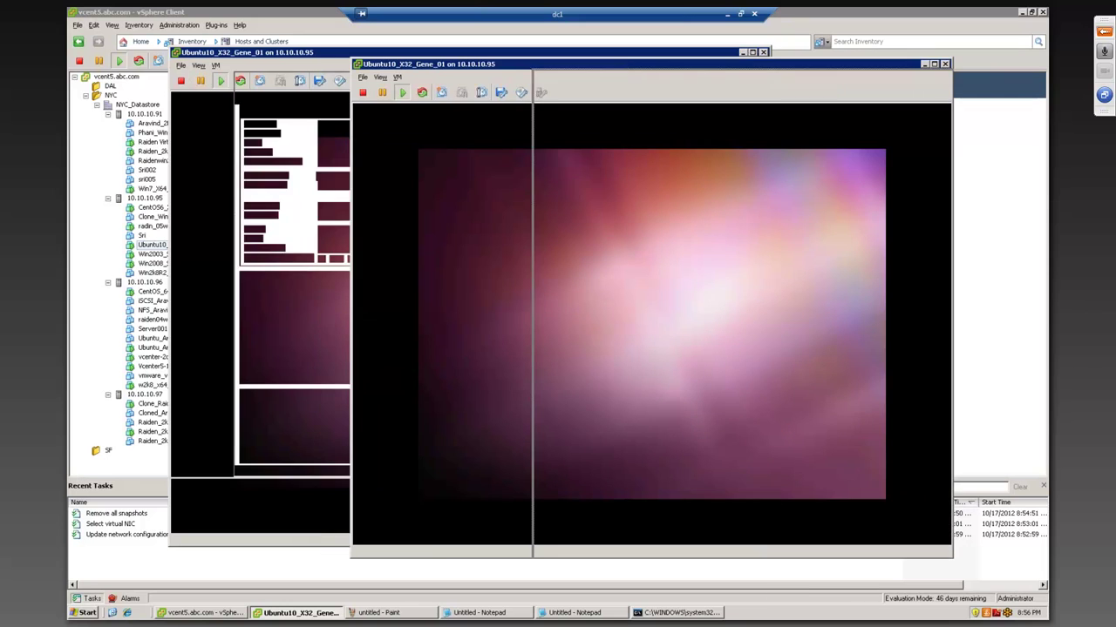
{"action": "left_click", "coordinate": [511, 280]}
{"action": "key", "text": "ctrl+alt"}
{"action": "left_click", "coordinate": [415, 179]}
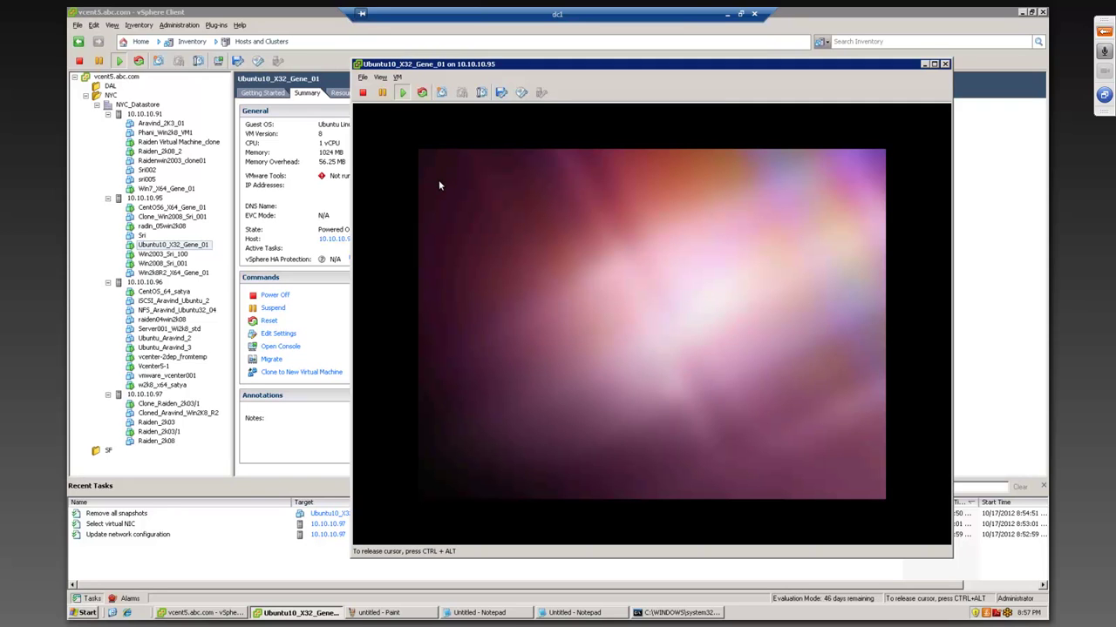
{"action": "key", "text": "ctrl+alt"}
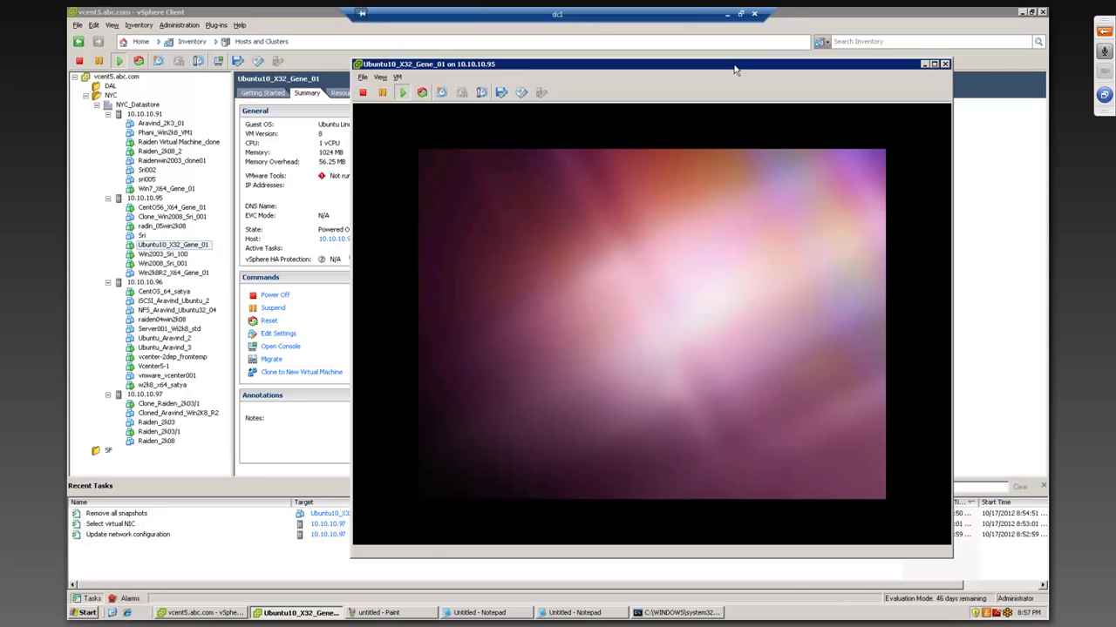
- Reposition the console window leftward, then close the Ubuntu VM console
{"action": "left_click_drag", "start_coordinate": [697, 64], "coordinate": [575, 70]}
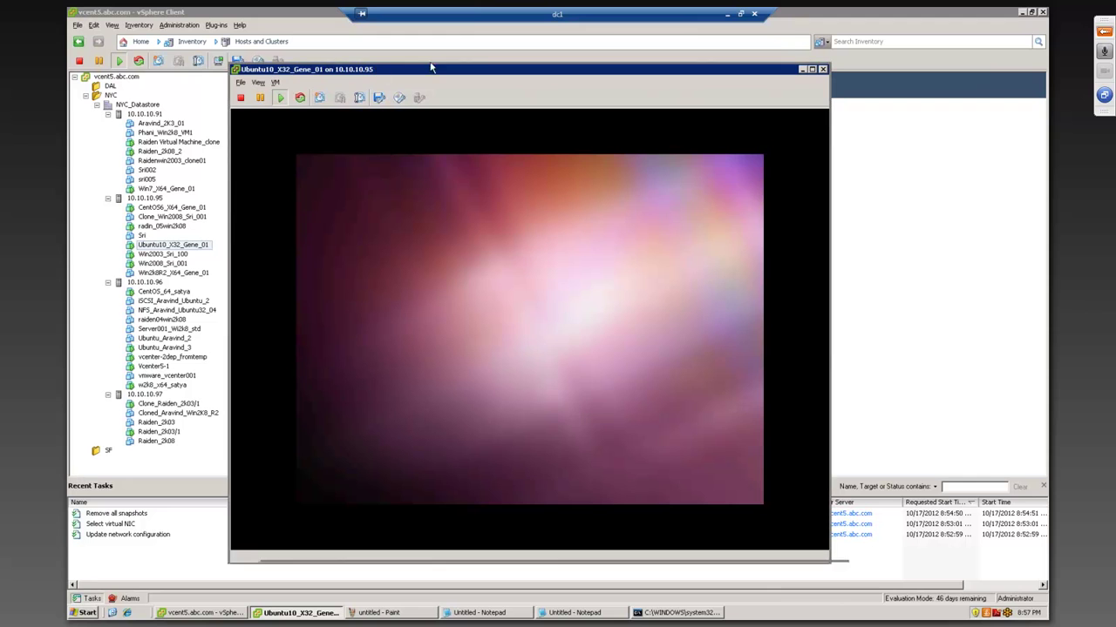
{"action": "left_click_drag", "start_coordinate": [301, 70], "coordinate": [386, 62]}
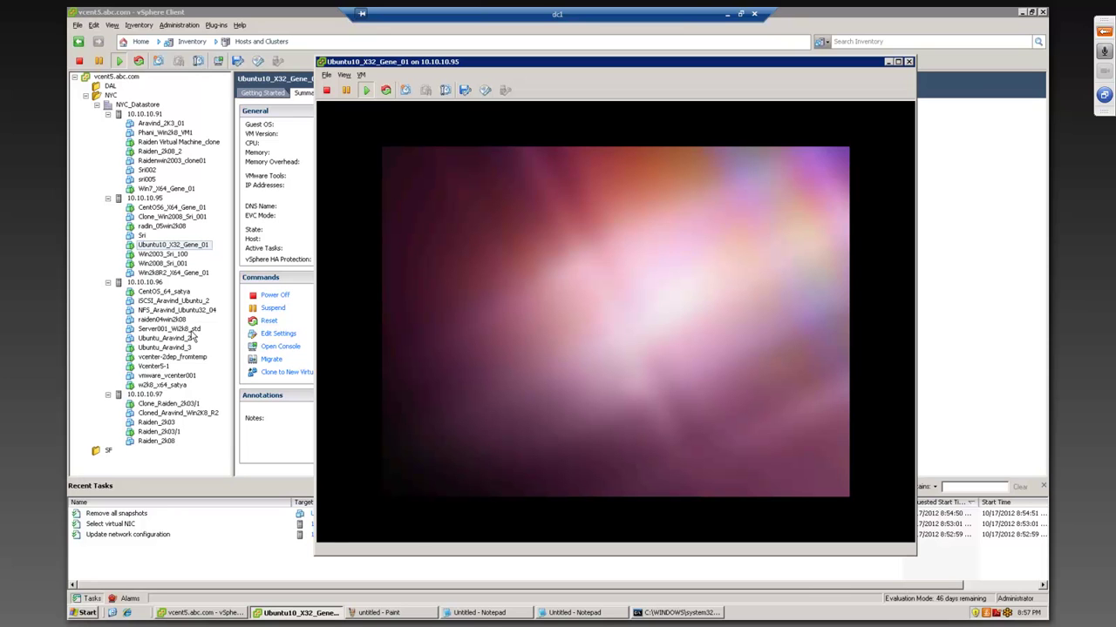
{"action": "left_click_drag", "start_coordinate": [710, 66], "coordinate": [656, 64]}
{"action": "left_click", "coordinate": [561, 327]}
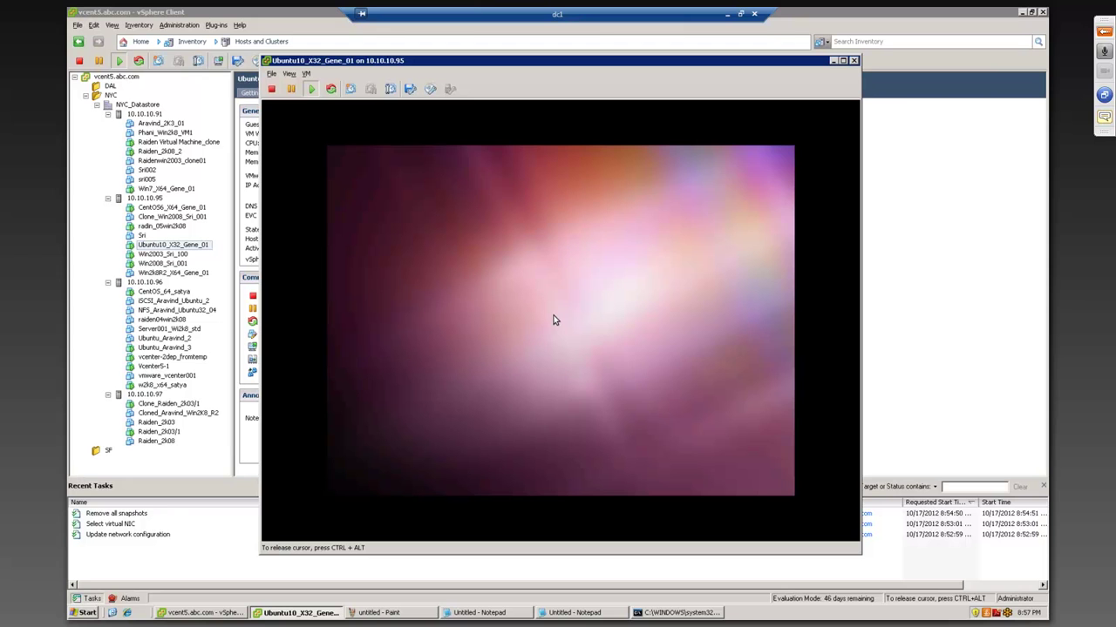
{"action": "left_click", "coordinate": [854, 61]}
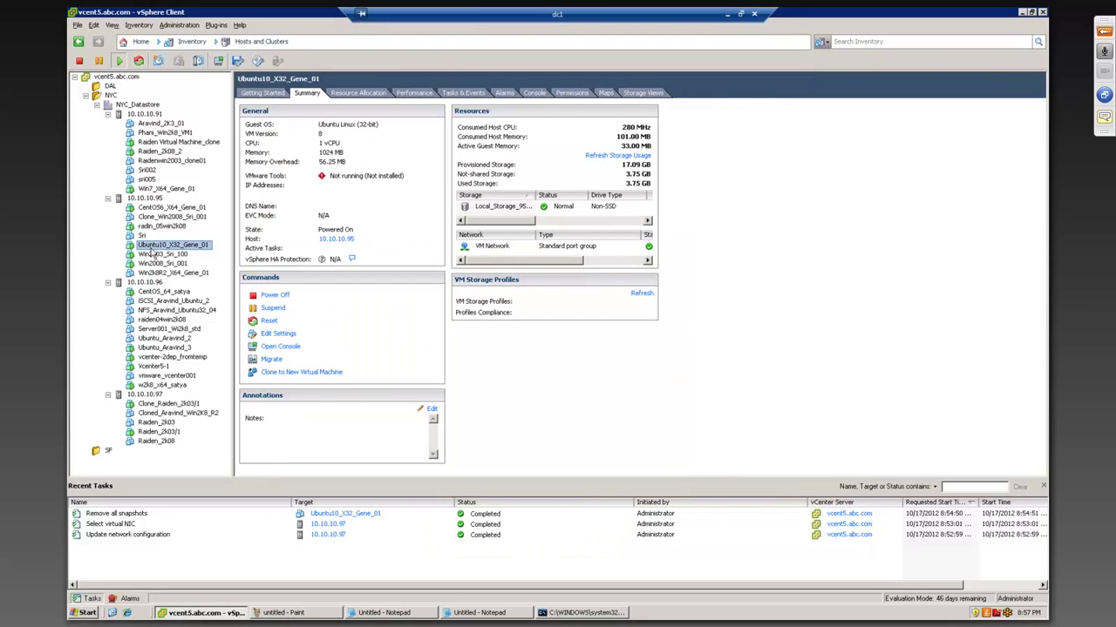
- Show the Summary of CentOS_64_satya, then select CentOS6_X64_Gene_01 in the inventory
{"action": "left_click", "coordinate": [169, 293]}
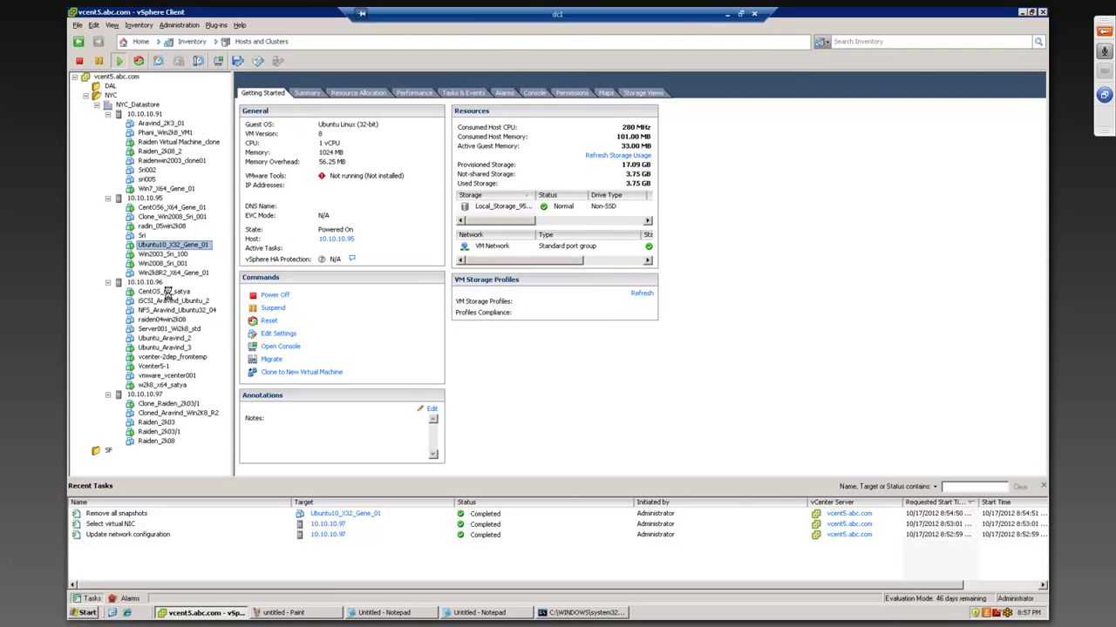
{"action": "left_click", "coordinate": [308, 94]}
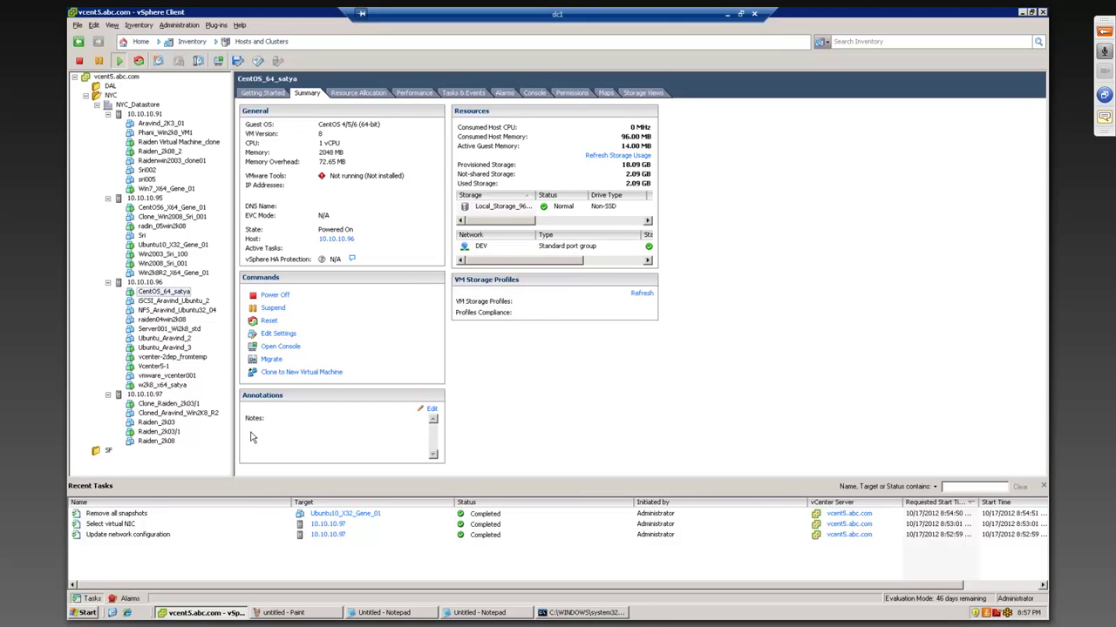
{"action": "left_click", "coordinate": [175, 207]}
- Open a console for CentOS6_X64_Gene_01 and position its window up and left
{"action": "right_click", "coordinate": [177, 207]}
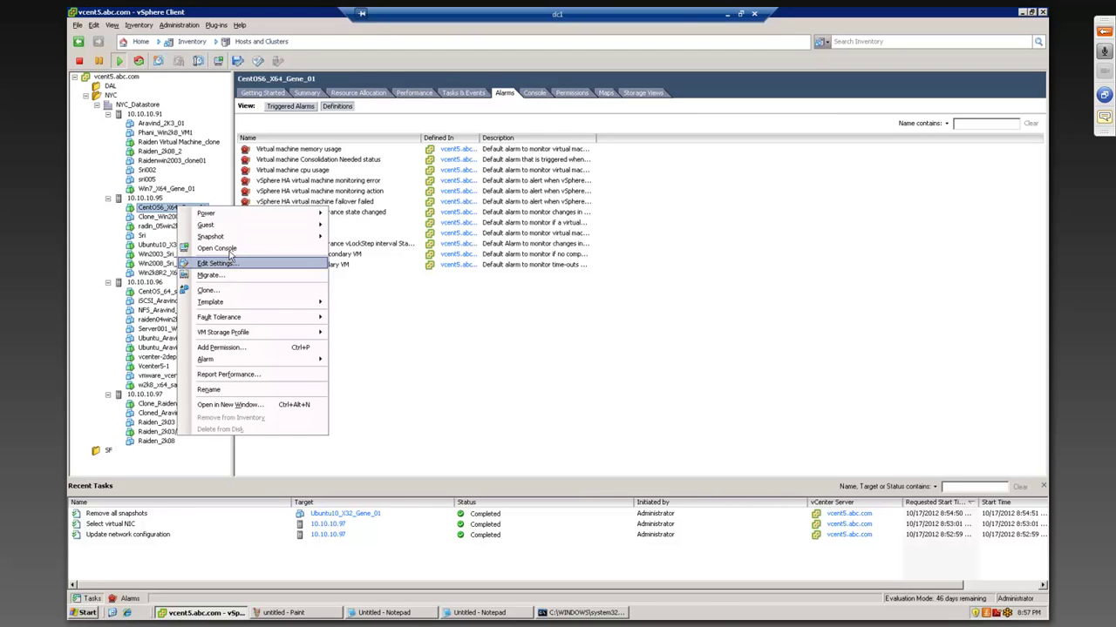
{"action": "left_click", "coordinate": [261, 261]}
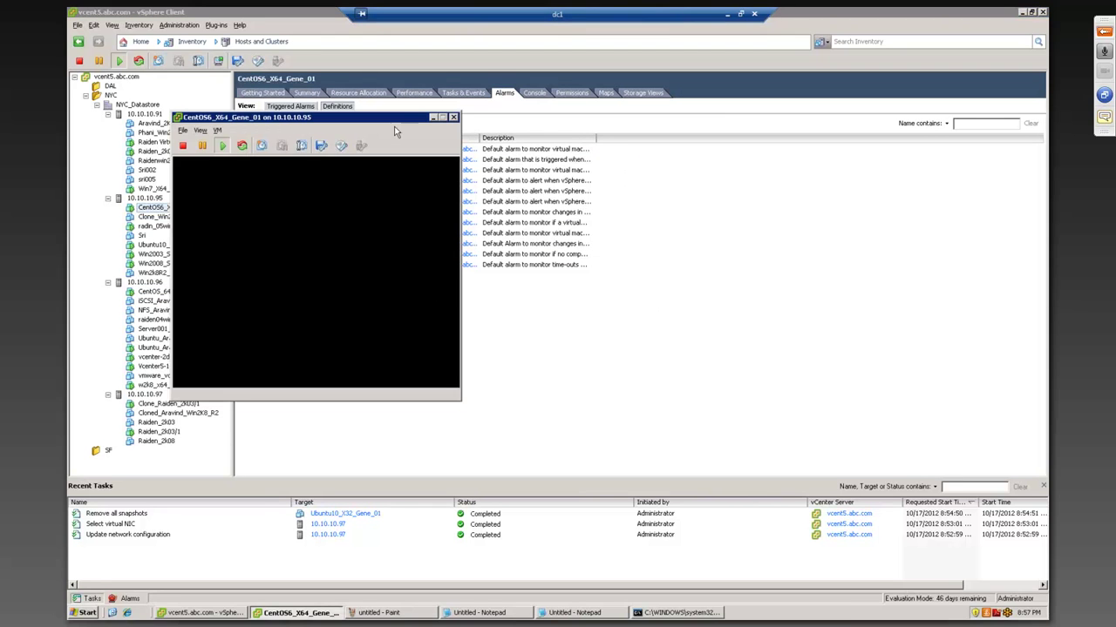
{"action": "left_click_drag", "start_coordinate": [398, 121], "coordinate": [584, 139]}
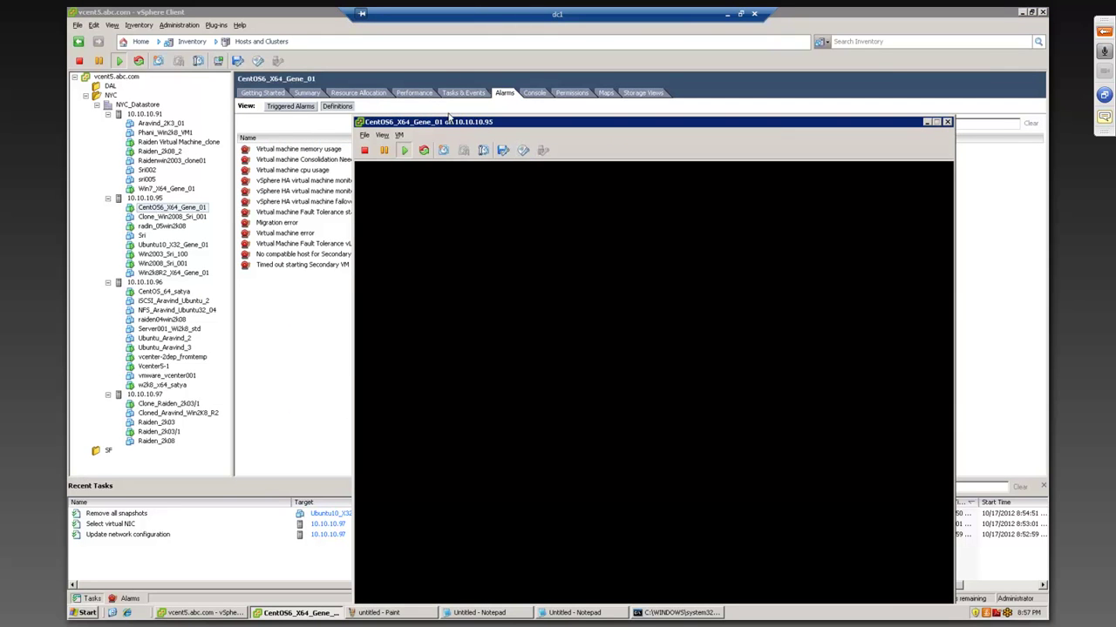
{"action": "left_click_drag", "start_coordinate": [451, 121], "coordinate": [379, 86]}
- Show the CentOS6_X64_Gene_01 Summary, then bring its console window back to front
{"action": "left_click", "coordinate": [267, 311]}
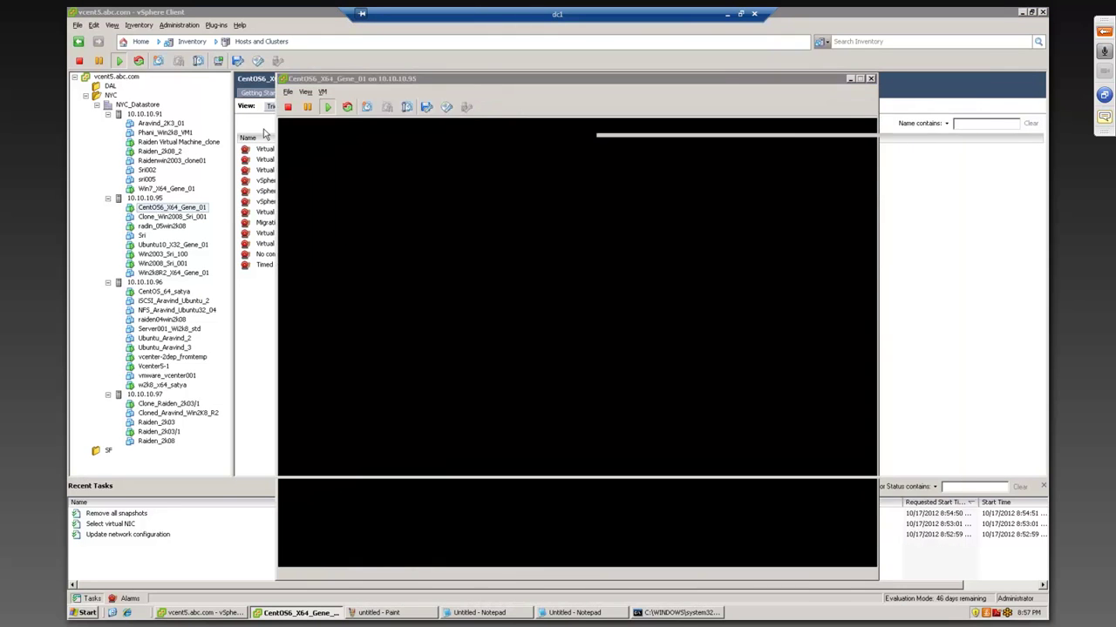
{"action": "left_click", "coordinate": [305, 93]}
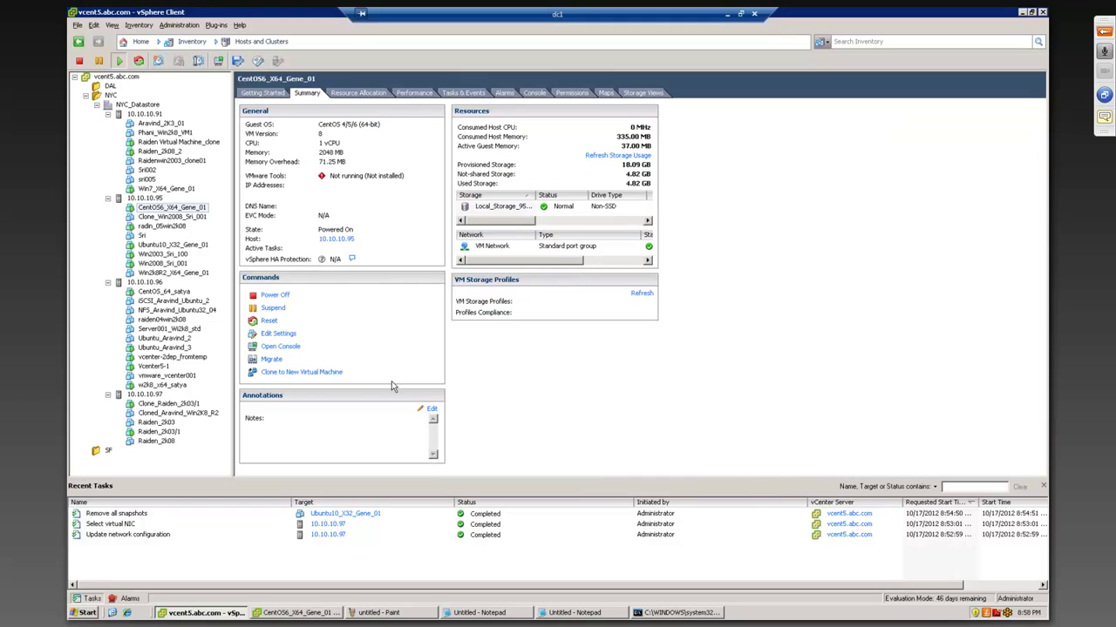
{"action": "left_click", "coordinate": [335, 614]}
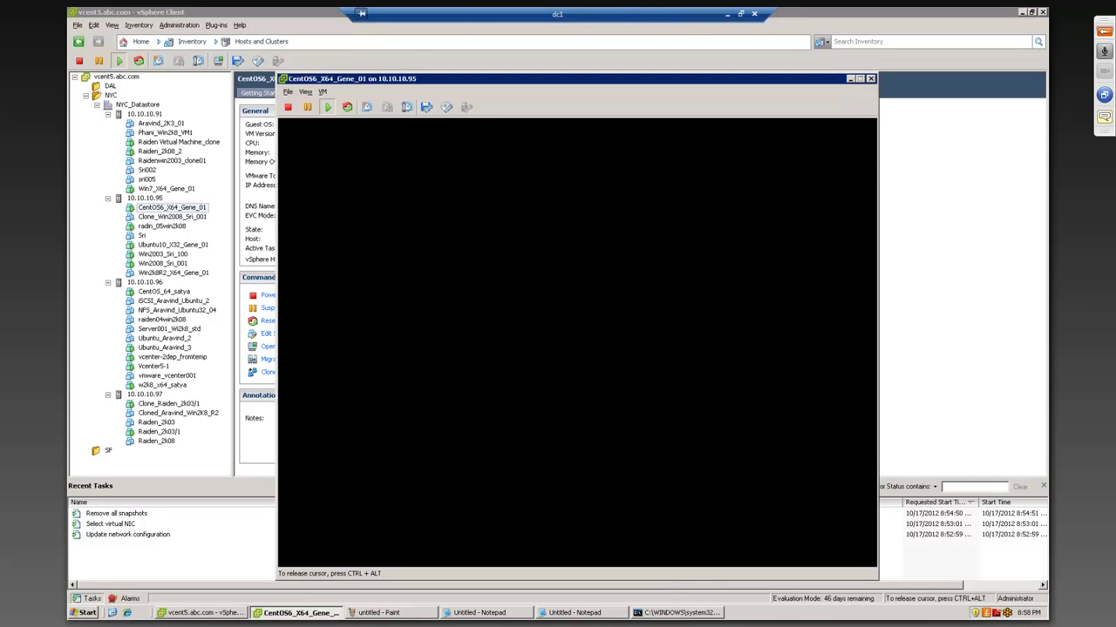
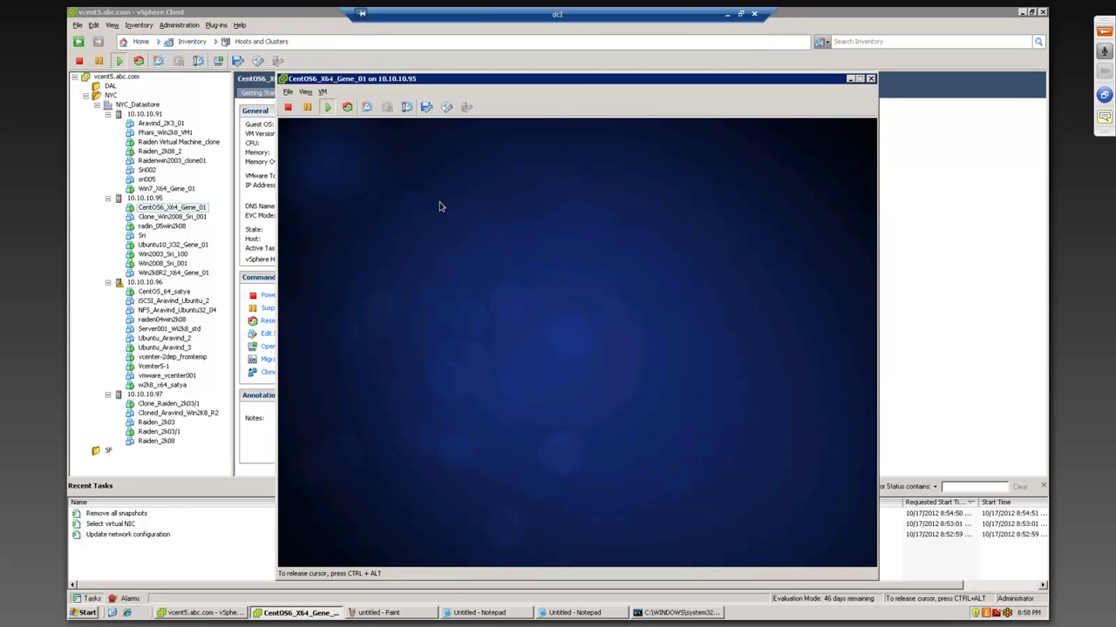
- Reposition the CentOS6_X64_Gene_01 console and enter the guest password to unlock its GNOME desktop
{"action": "key", "text": "ctrl+alt"}
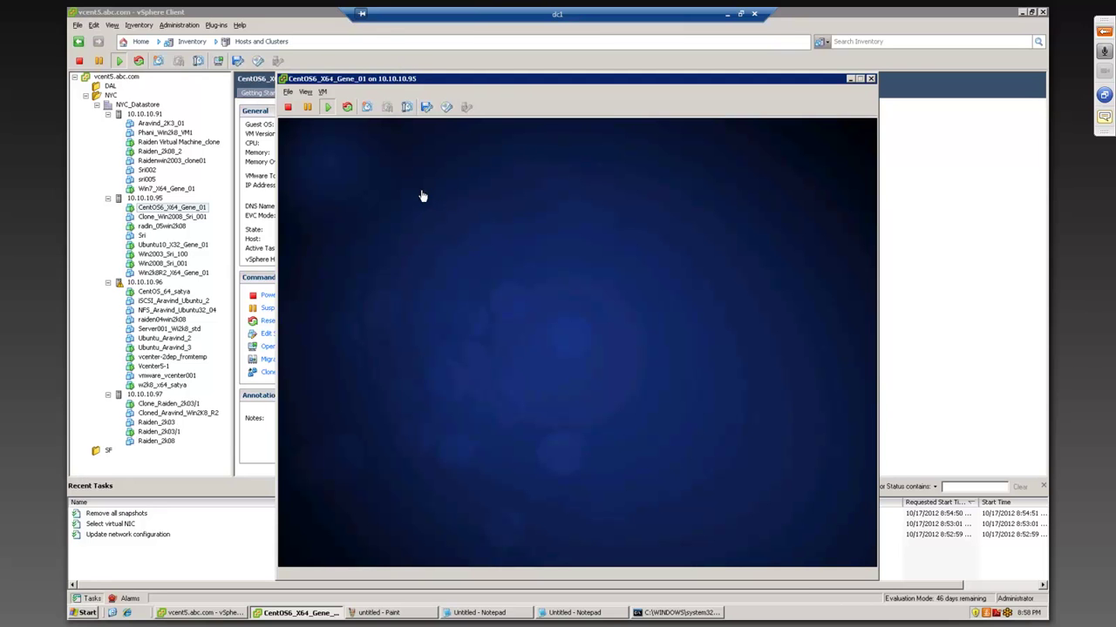
{"action": "left_click", "coordinate": [1105, 116]}
{"action": "left_click_drag", "start_coordinate": [527, 84], "coordinate": [499, 14]}
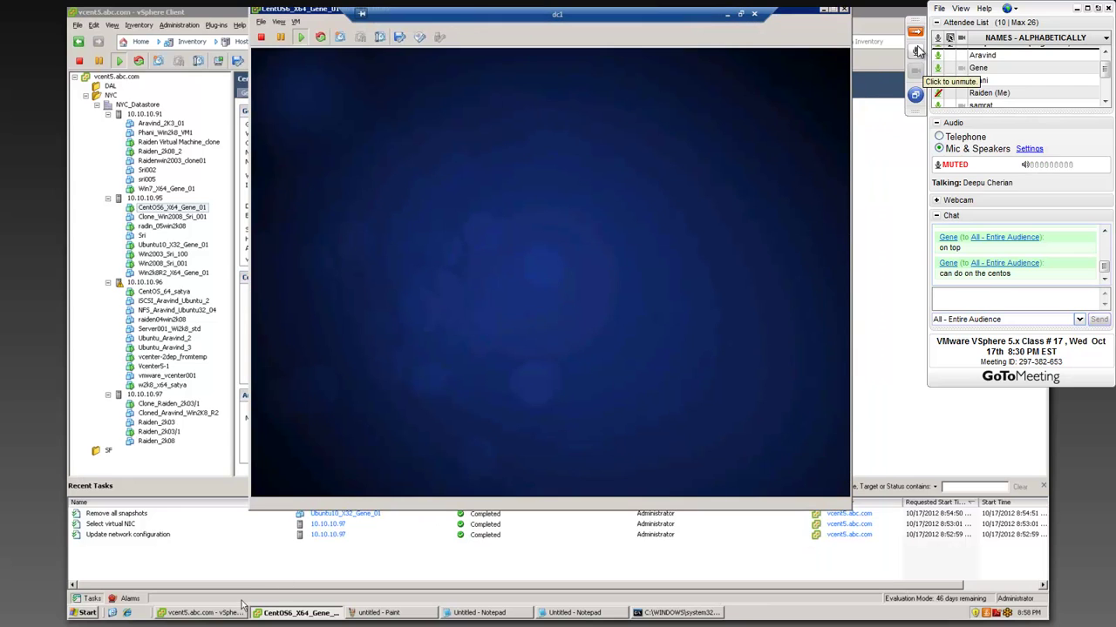
{"action": "left_click", "coordinate": [915, 35]}
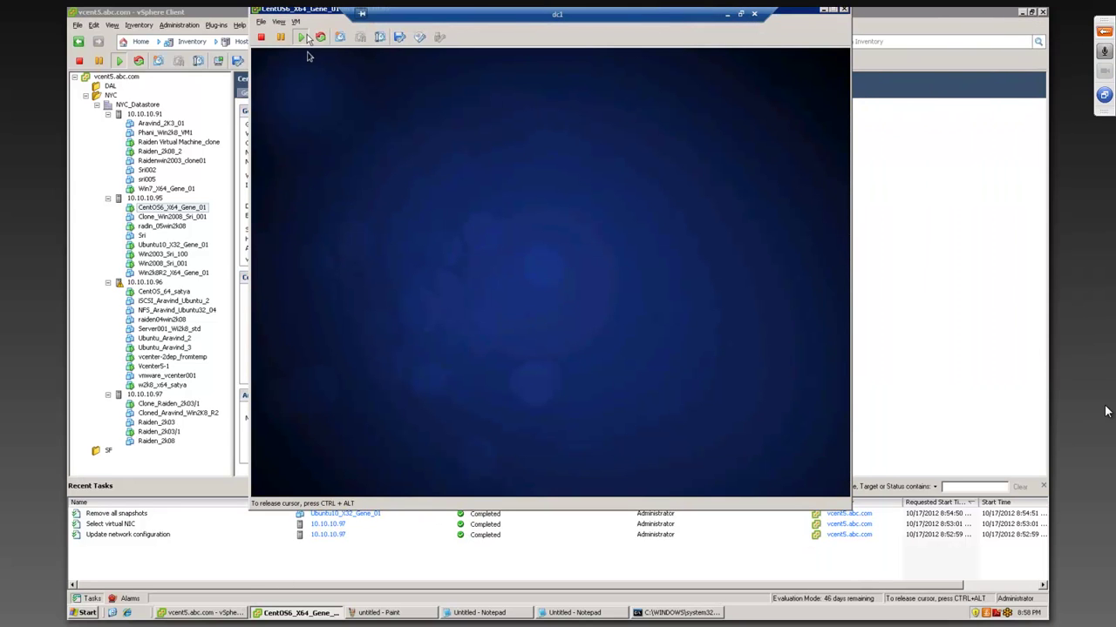
{"action": "left_click_drag", "start_coordinate": [316, 12], "coordinate": [338, 98]}
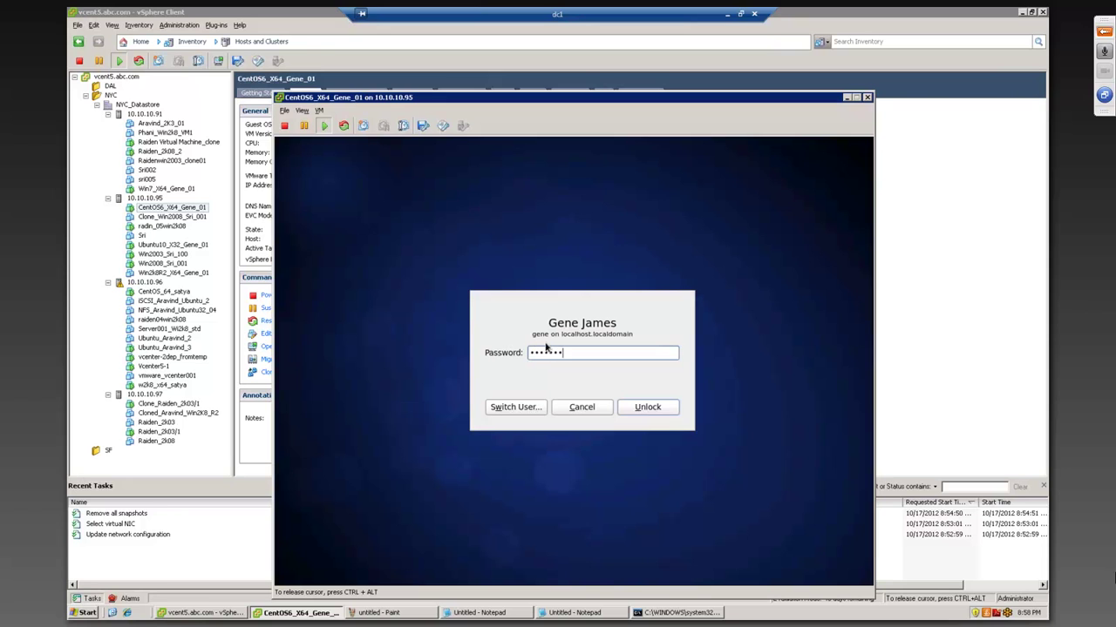
{"action": "key", "text": "Return"}
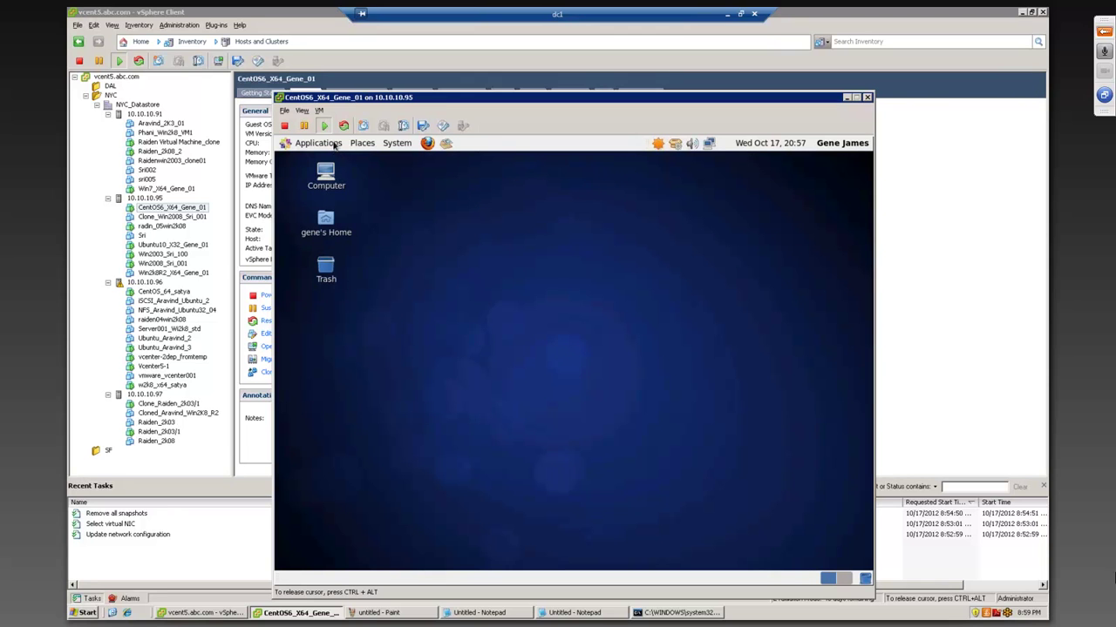
- Launch a Terminal from Applications > System Tools in the CentOS guest
{"action": "left_click", "coordinate": [334, 145]}
{"action": "mouse_move", "coordinate": [330, 157]}
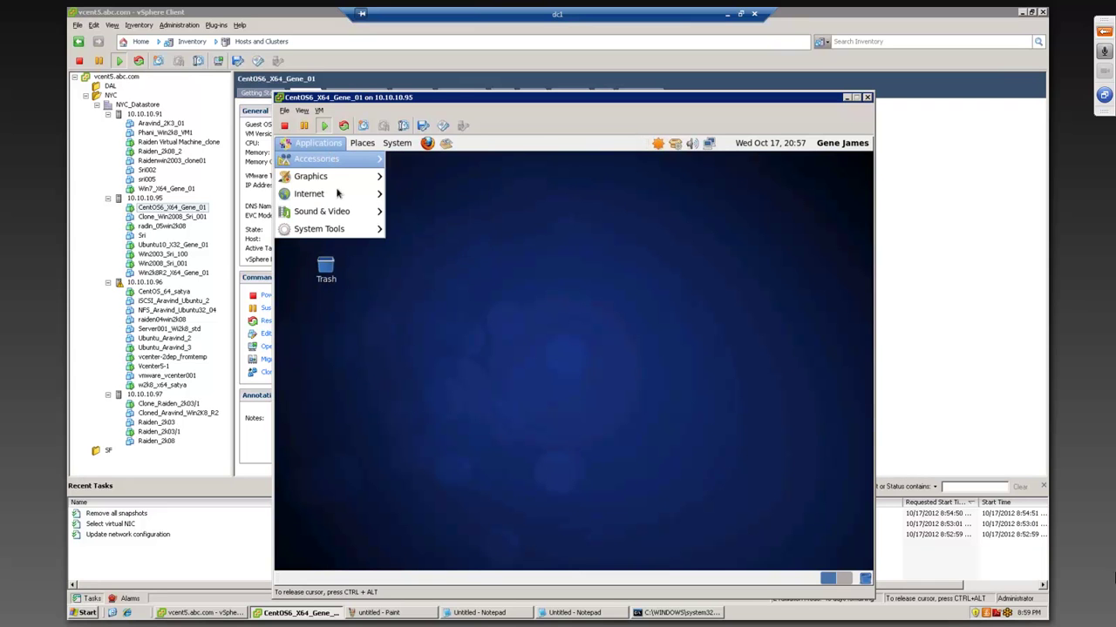
{"action": "mouse_move", "coordinate": [344, 231]}
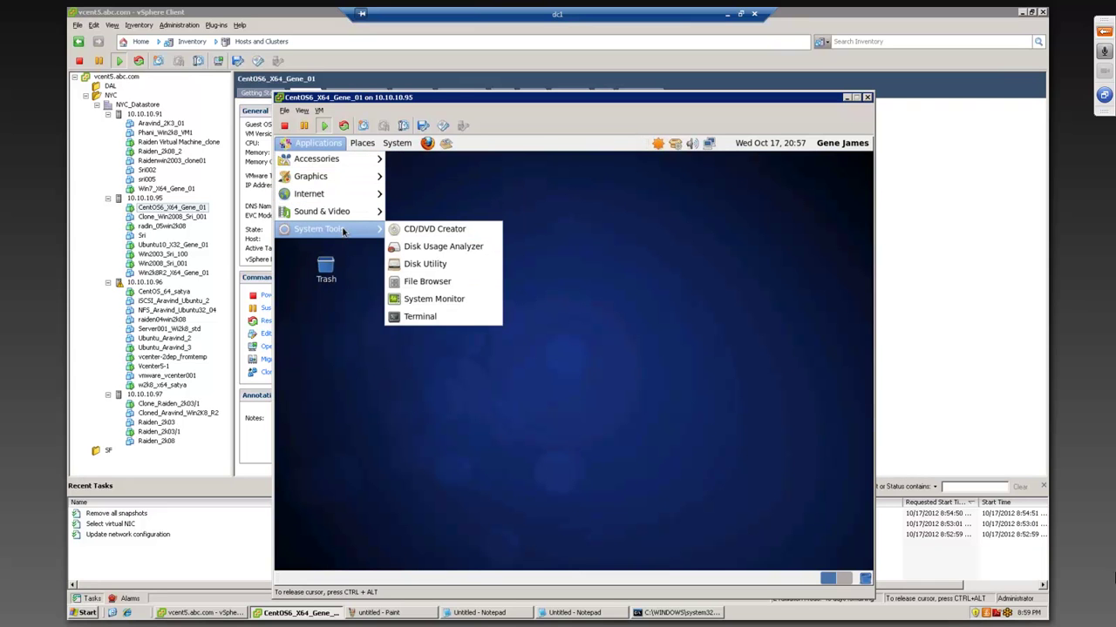
{"action": "left_click", "coordinate": [405, 319]}
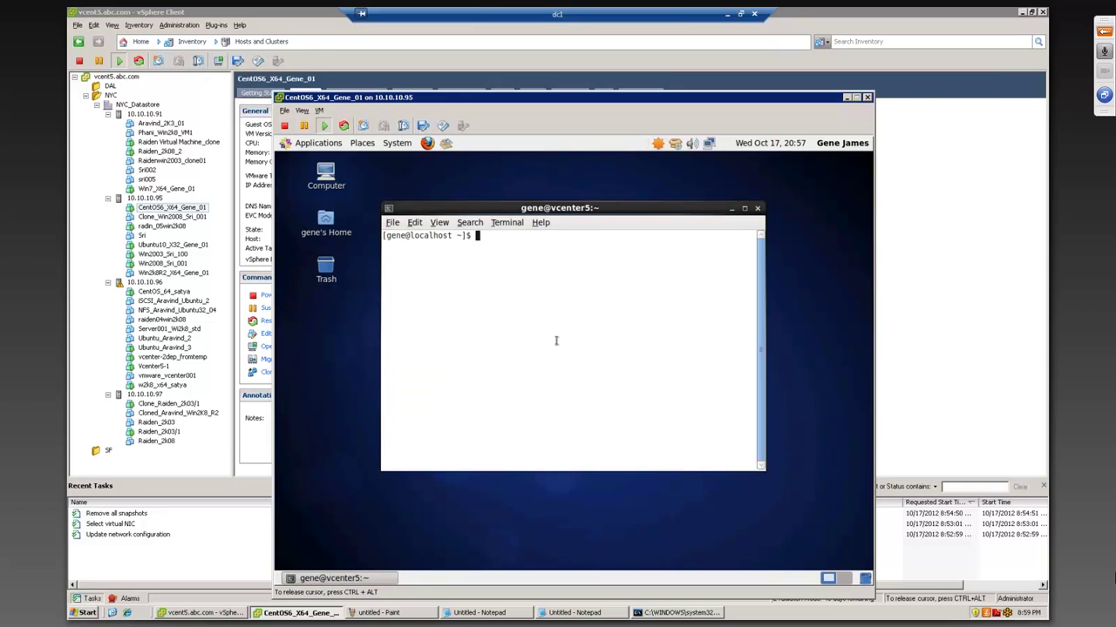
- Run ifconfig to confirm eth0 is 10.10.10.76, then ping 10.10.10.2 briefly
{"action": "type", "text": "ifconfig"}
{"action": "key", "text": "Return"}
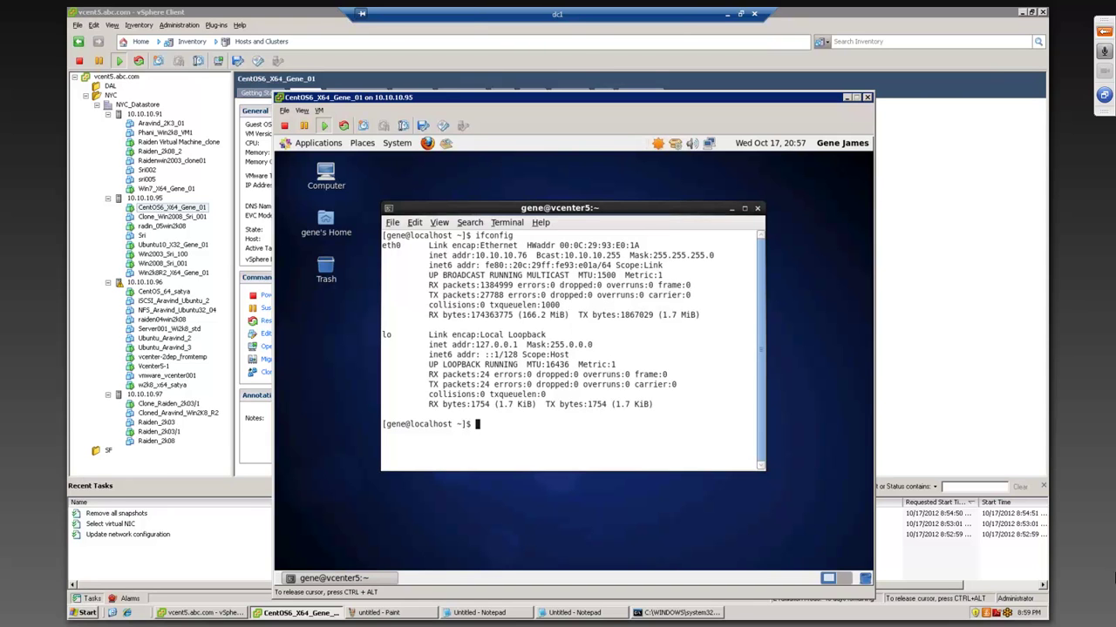
{"action": "type", "text": "ping 10.10.10.2"}
{"action": "key", "text": "Return"}
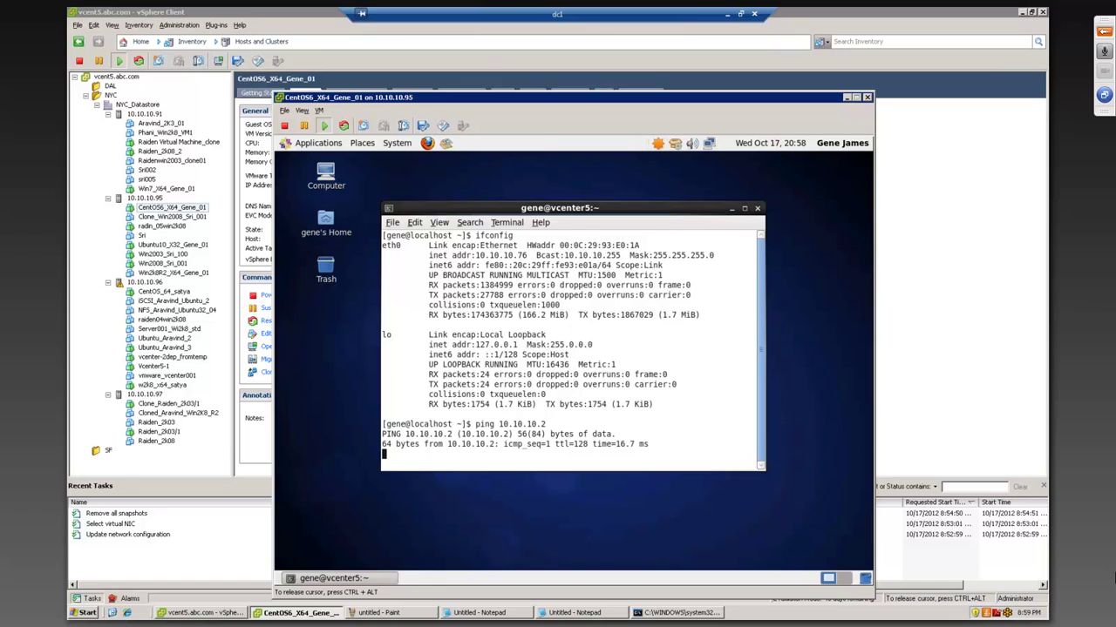
{"action": "key", "text": "ctrl+c"}
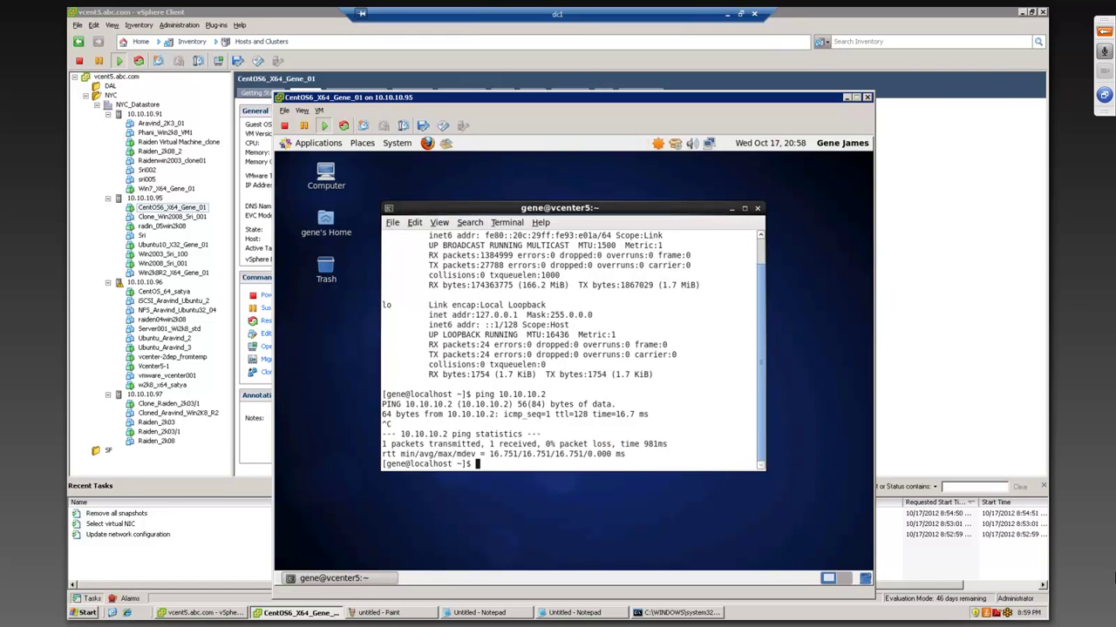
- In Command Prompt, test-ping the CentOS guest at 10.10.10.76
{"action": "left_click", "coordinate": [688, 613]}
{"action": "key", "text": "Up"}
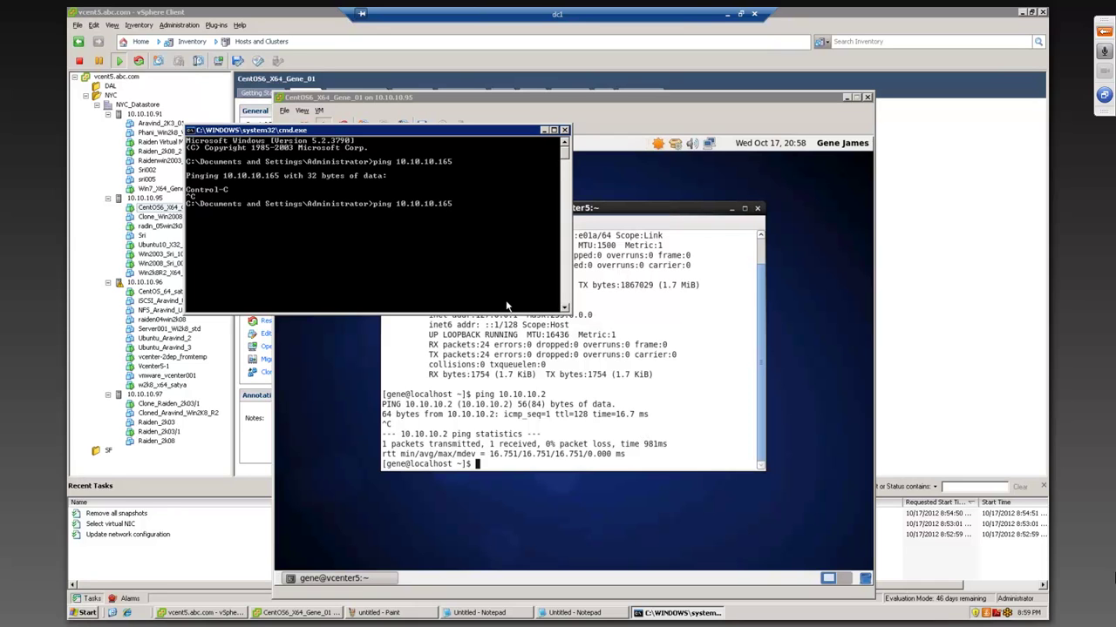
{"action": "type", "text": "76"}
{"action": "key", "text": "Return"}
{"action": "key", "text": "ctrl+c"}
- Start a continuous ping 10.10.10.76 -t, correcting the mistyped -T option
{"action": "key", "text": "Up"}
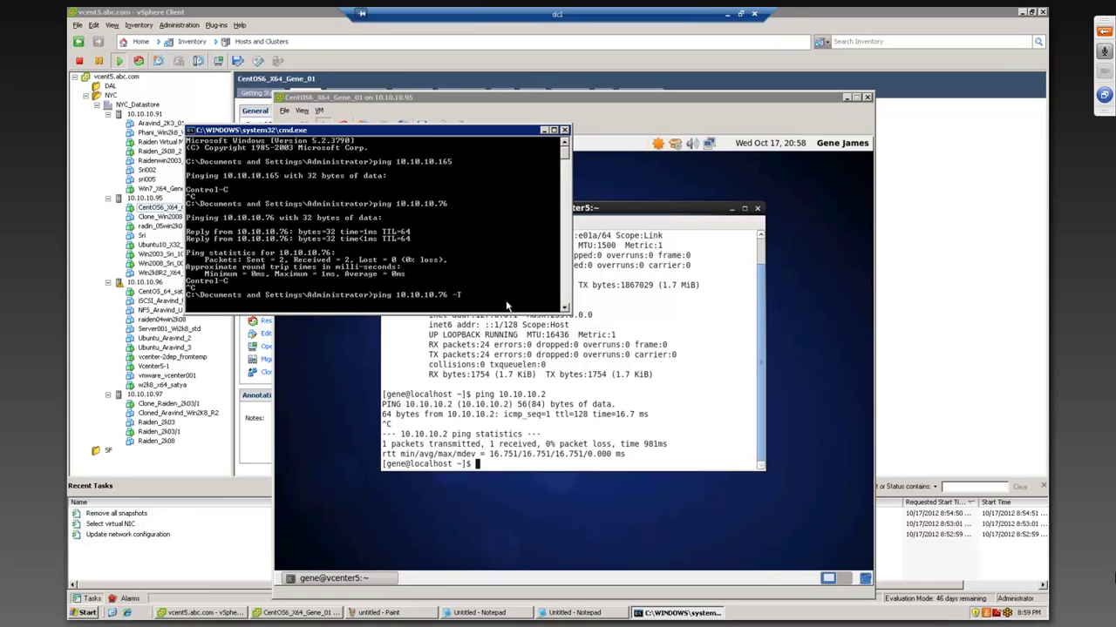
{"action": "type", "text": "-T"}
{"action": "key", "text": "Return"}
{"action": "key", "text": "Up"}
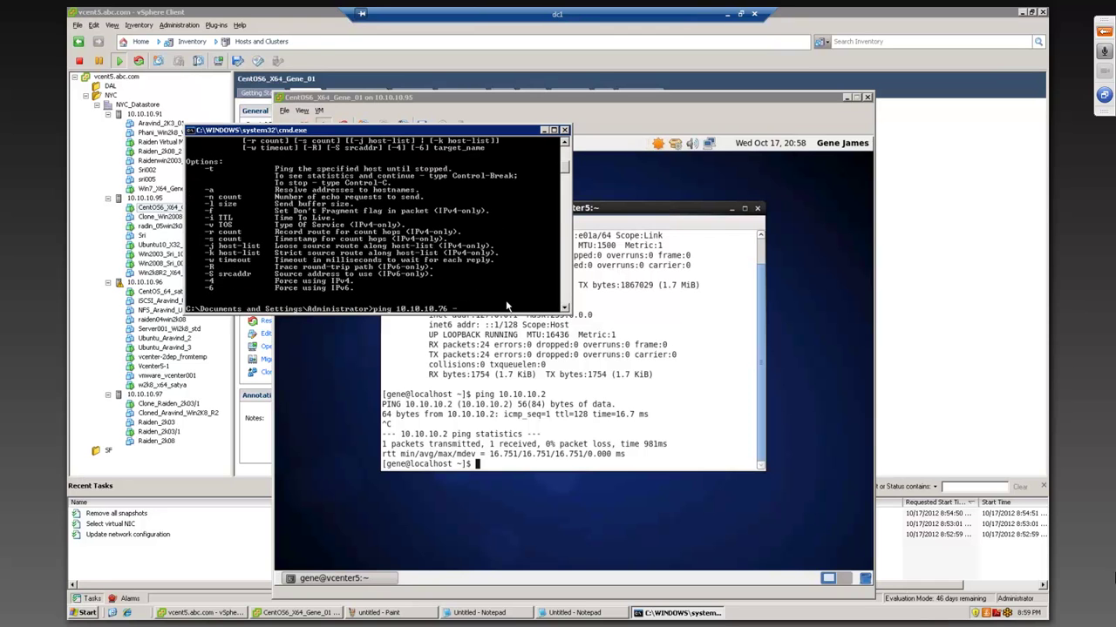
{"action": "key", "text": "Escape"}
{"action": "key", "text": "Up"}
{"action": "key", "text": "BackSpace"}
{"action": "type", "text": "t"}
{"action": "key", "text": "Return"}
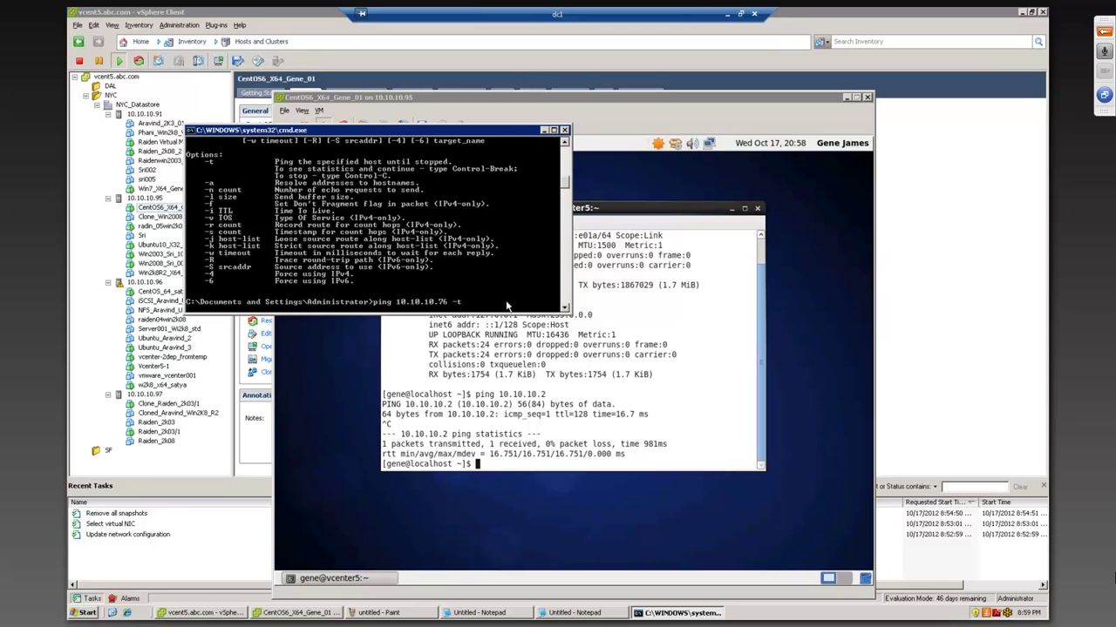
{"action": "left_click", "coordinate": [615, 320]}
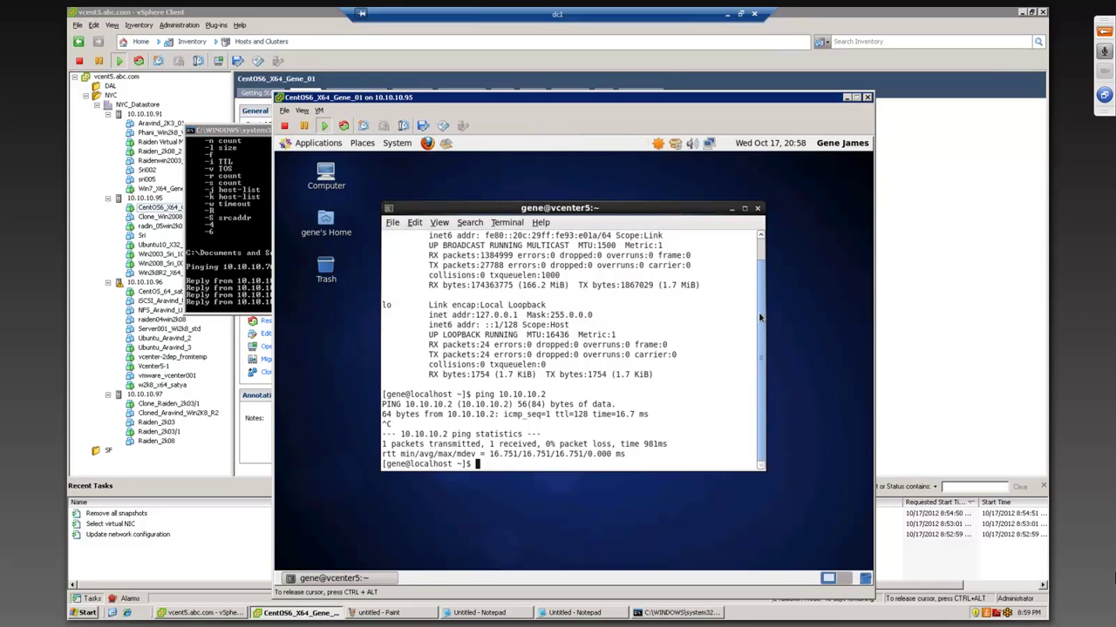
- Start an ongoing ping to 10.10.10.2 in the CentOS terminal and move the console aside
{"action": "scroll", "coordinate": [760, 318], "scroll_direction": "up", "scroll_amount": 2}
{"action": "left_click_drag", "start_coordinate": [532, 254], "coordinate": [460, 256]}
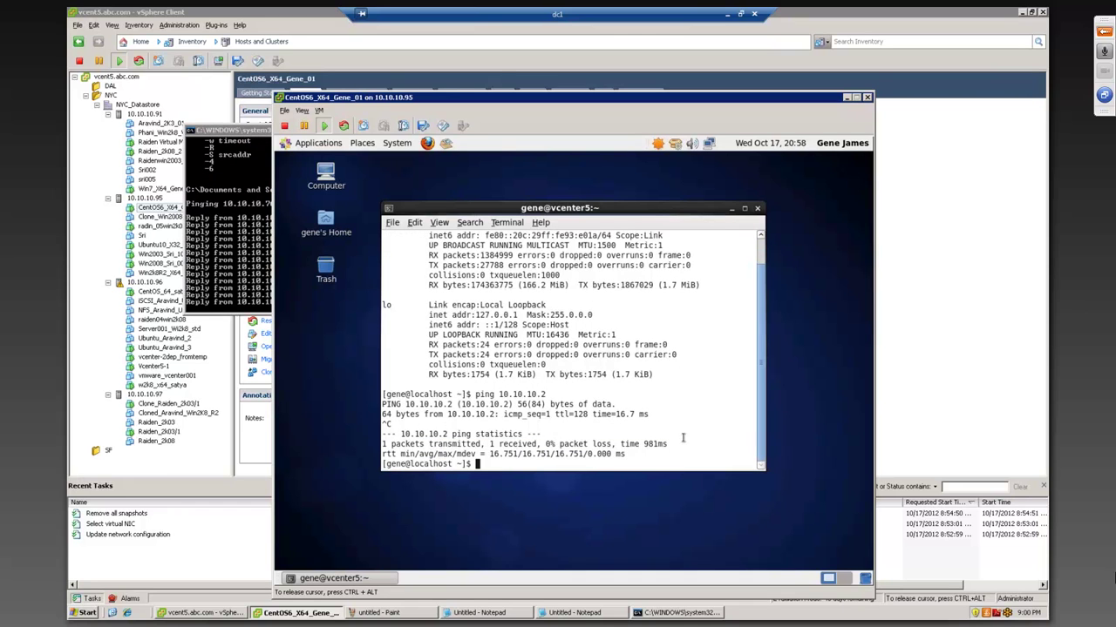
{"action": "key", "text": "Up"}
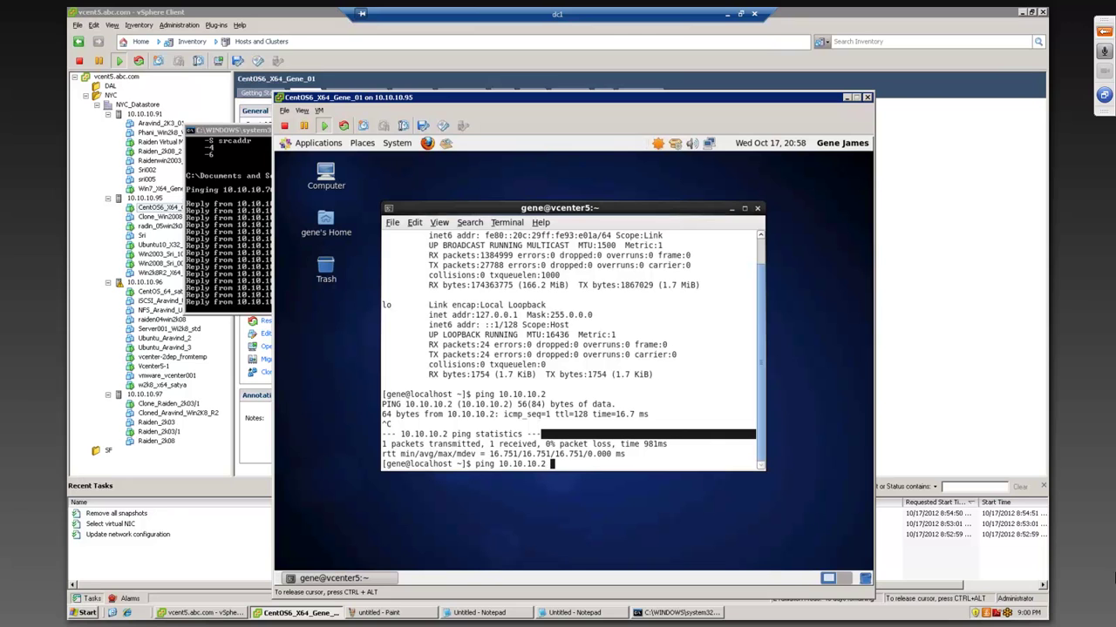
{"action": "type", "text": "-t"}
{"action": "key", "text": "Return"}
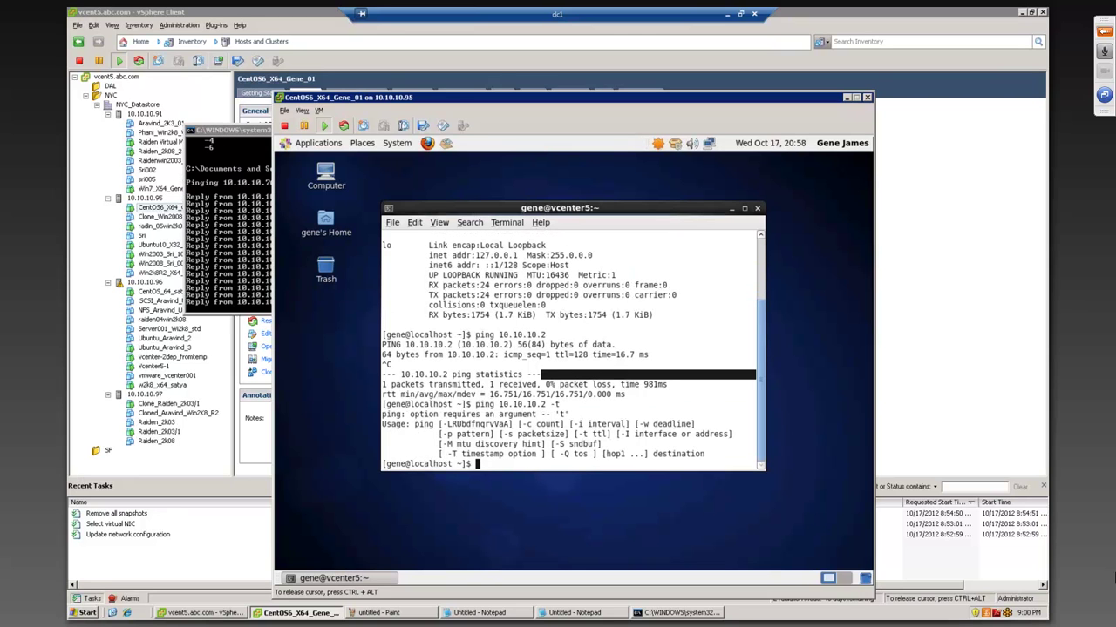
{"action": "key", "text": "Up"}
{"action": "key", "text": "BackSpace"}
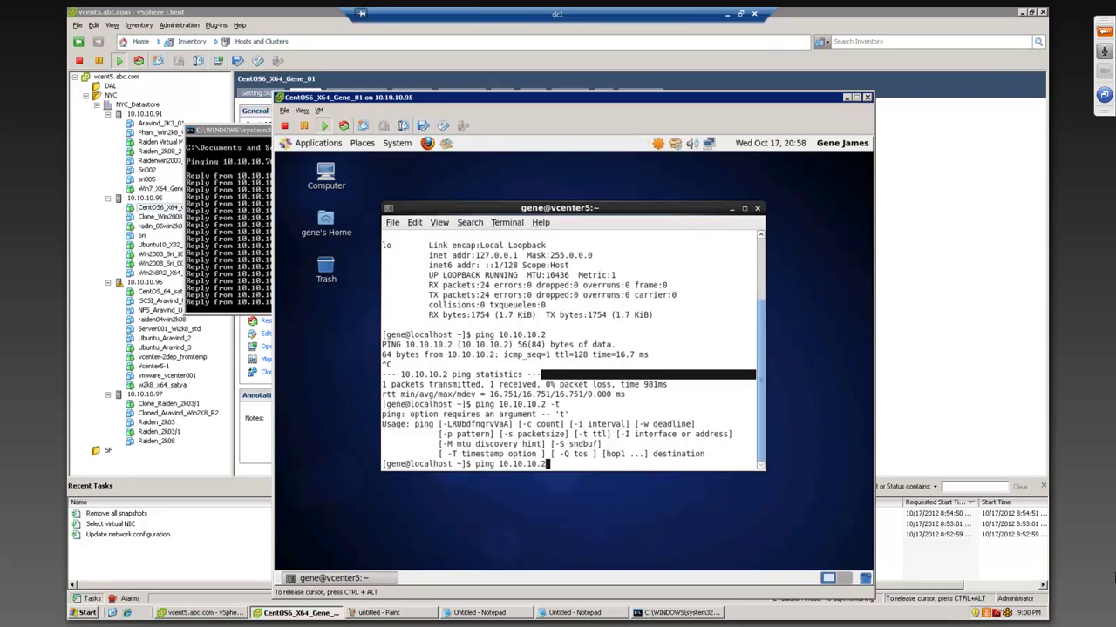
{"action": "key", "text": "Return"}
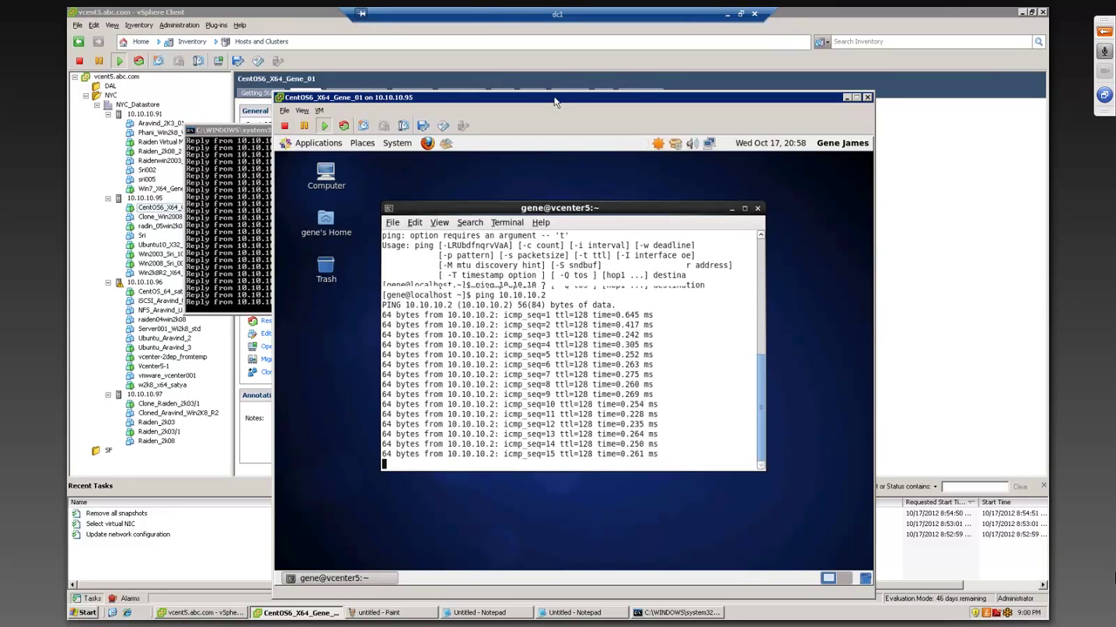
{"action": "left_click_drag", "start_coordinate": [623, 89], "coordinate": [632, 87]}
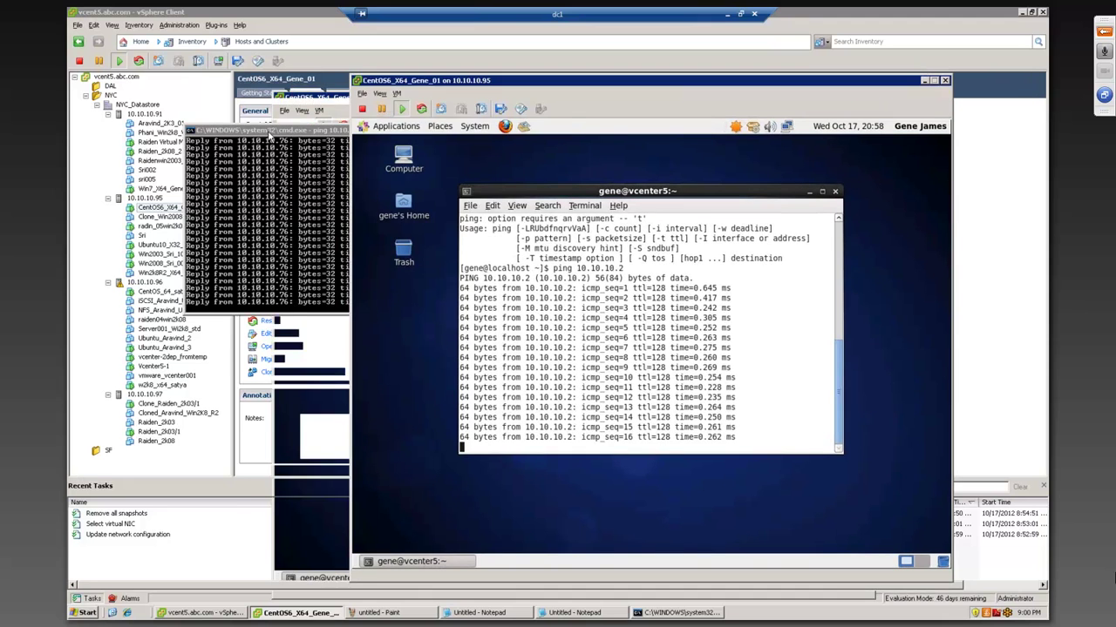
{"action": "left_click_drag", "start_coordinate": [270, 131], "coordinate": [184, 118]}
{"action": "left_click", "coordinate": [73, 614]}
- Move the ping and console windows aside and return to the CentOS6_X64_Gene_01 Summary, cancelling an accidental rename
{"action": "left_click", "coordinate": [225, 225]}
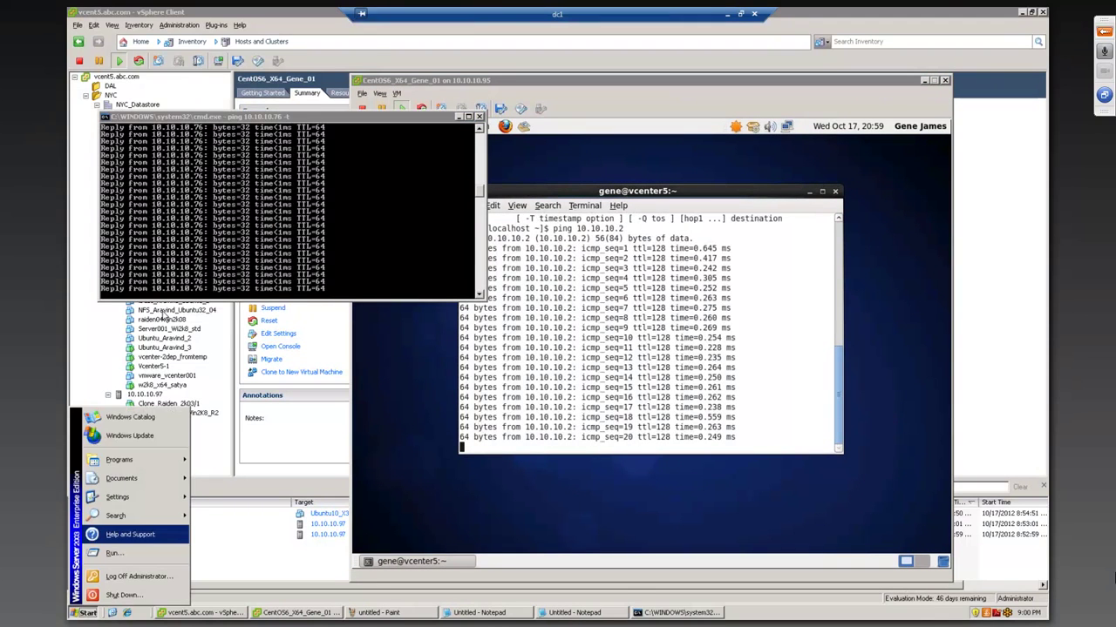
{"action": "left_click_drag", "start_coordinate": [428, 116], "coordinate": [395, 133]}
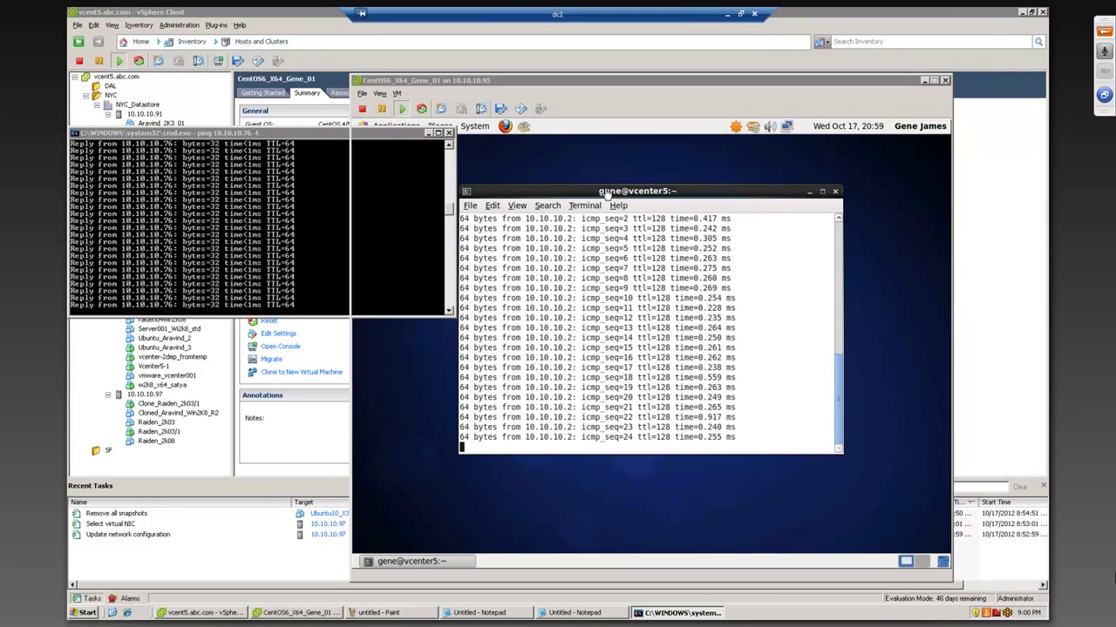
{"action": "left_click", "coordinate": [615, 182]}
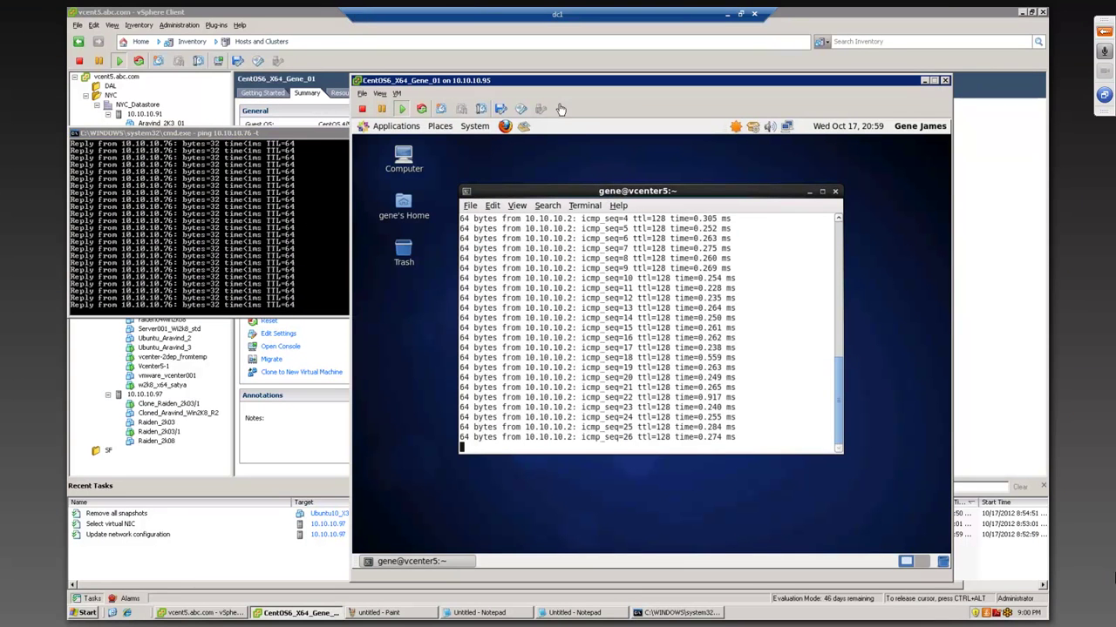
{"action": "left_click_drag", "start_coordinate": [309, 139], "coordinate": [862, 311]}
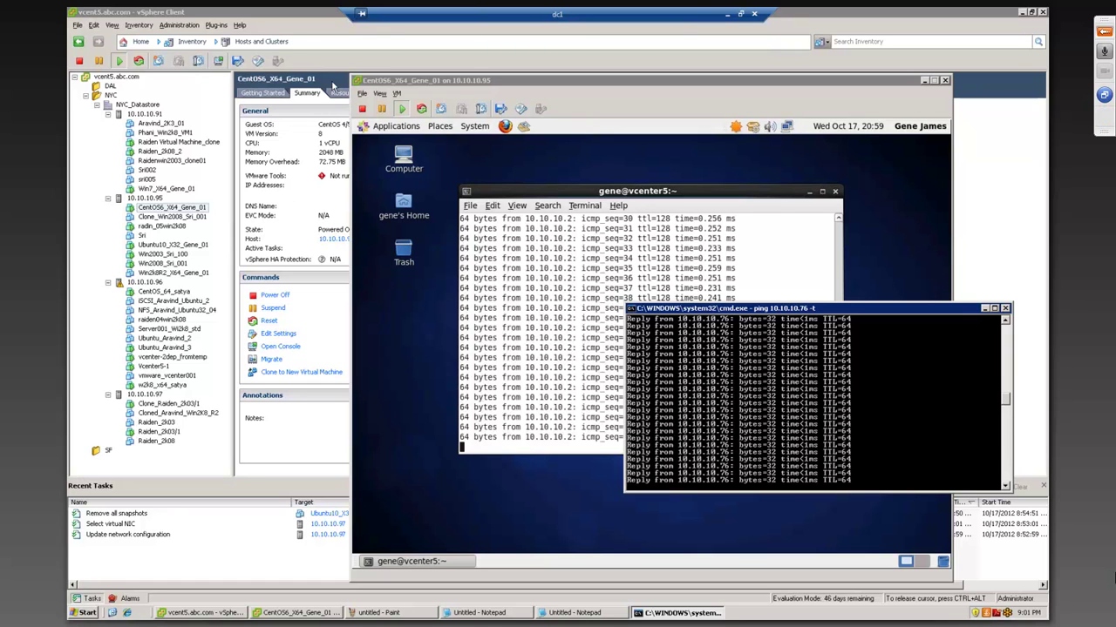
{"action": "left_click_drag", "start_coordinate": [440, 82], "coordinate": [523, 140]}
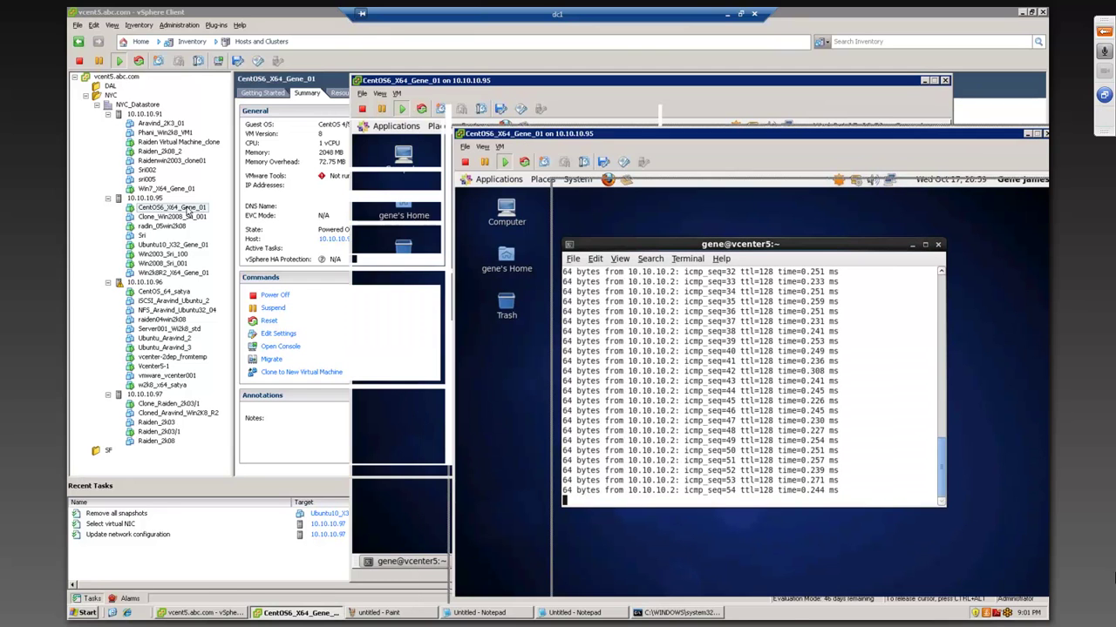
{"action": "left_click", "coordinate": [185, 207]}
{"action": "key", "text": "Escape"}
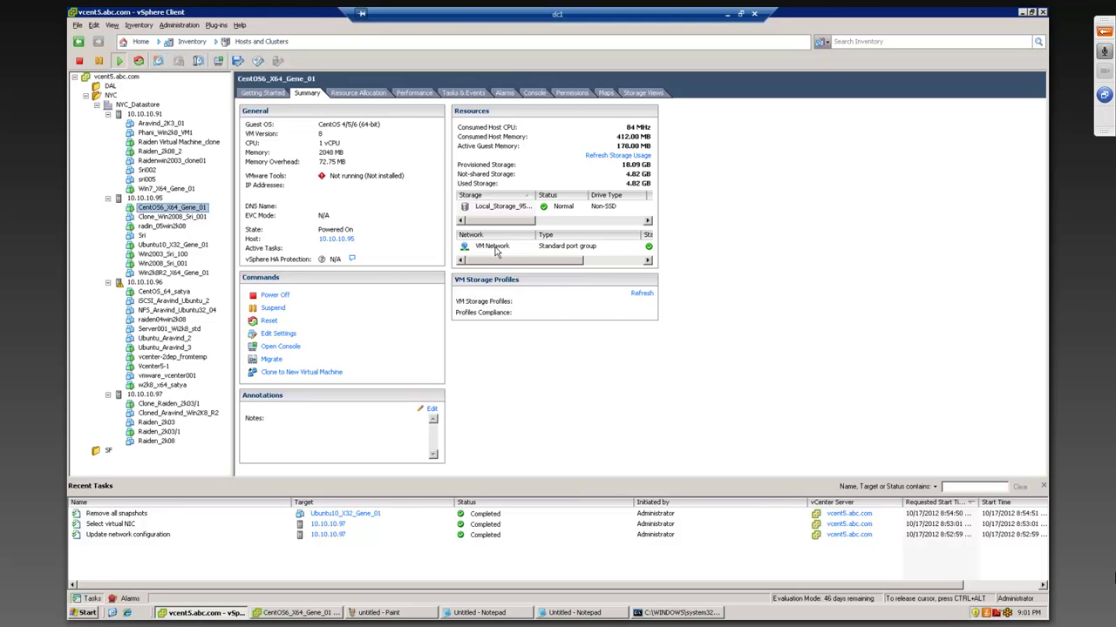
- Look over host 10.10.10.91's networking, VMs and summary, then open host 10.10.10.95's Summary
{"action": "left_click", "coordinate": [146, 115]}
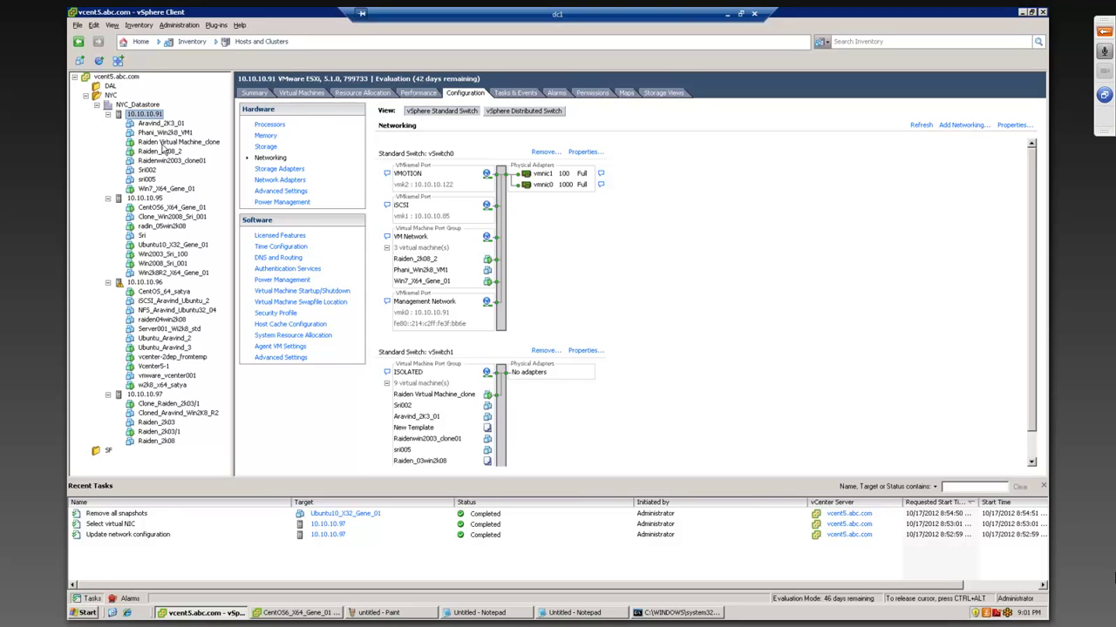
{"action": "left_click", "coordinate": [303, 93]}
{"action": "left_click", "coordinate": [255, 93]}
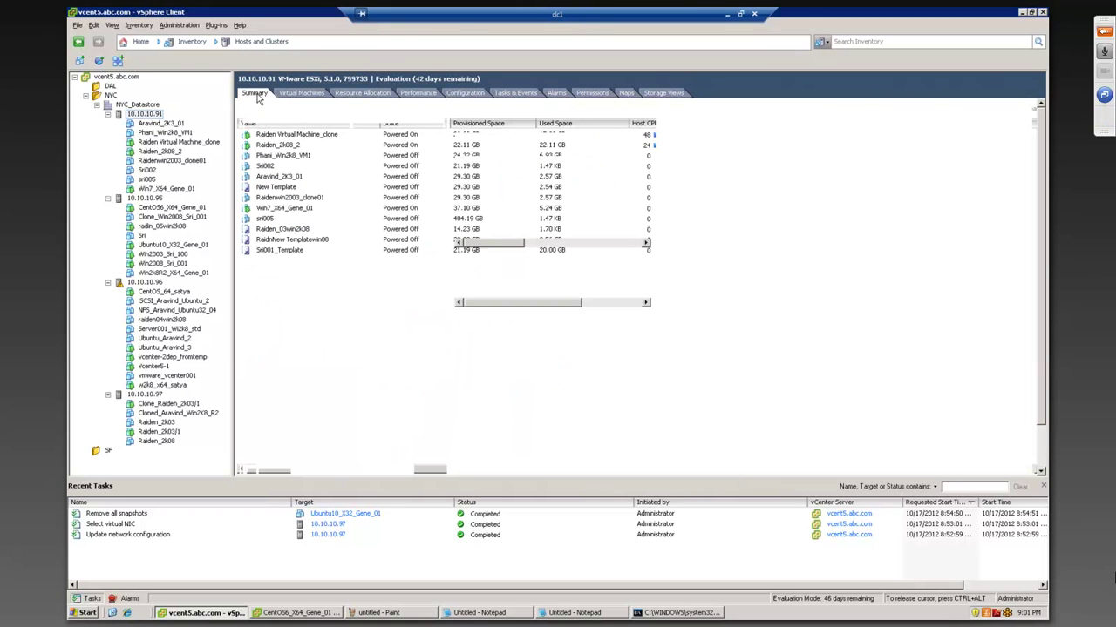
{"action": "left_click", "coordinate": [147, 198]}
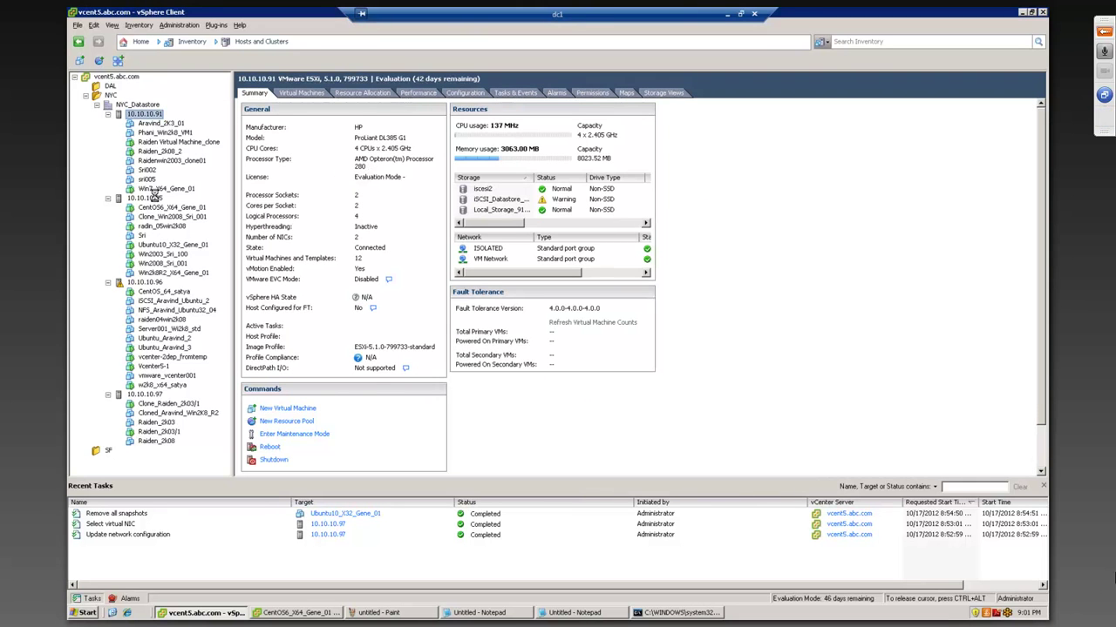
{"action": "left_click", "coordinate": [254, 94]}
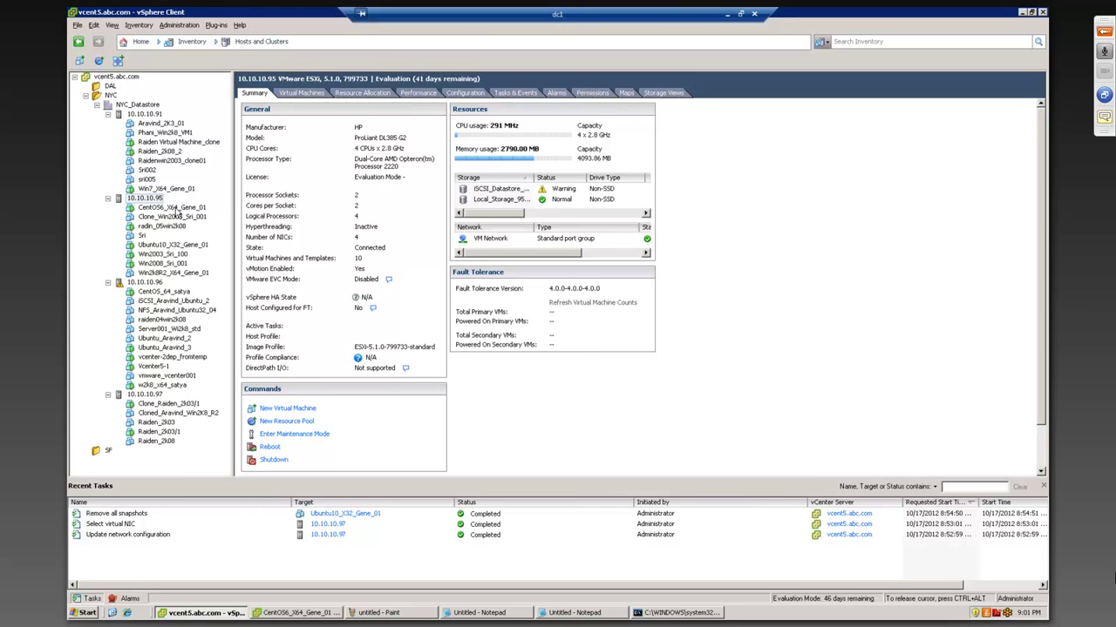
- Cancel a started migration, then check CentOS6_X64_Gene_01's datastore is Local_Storage_95_01
{"action": "right_click", "coordinate": [177, 209]}
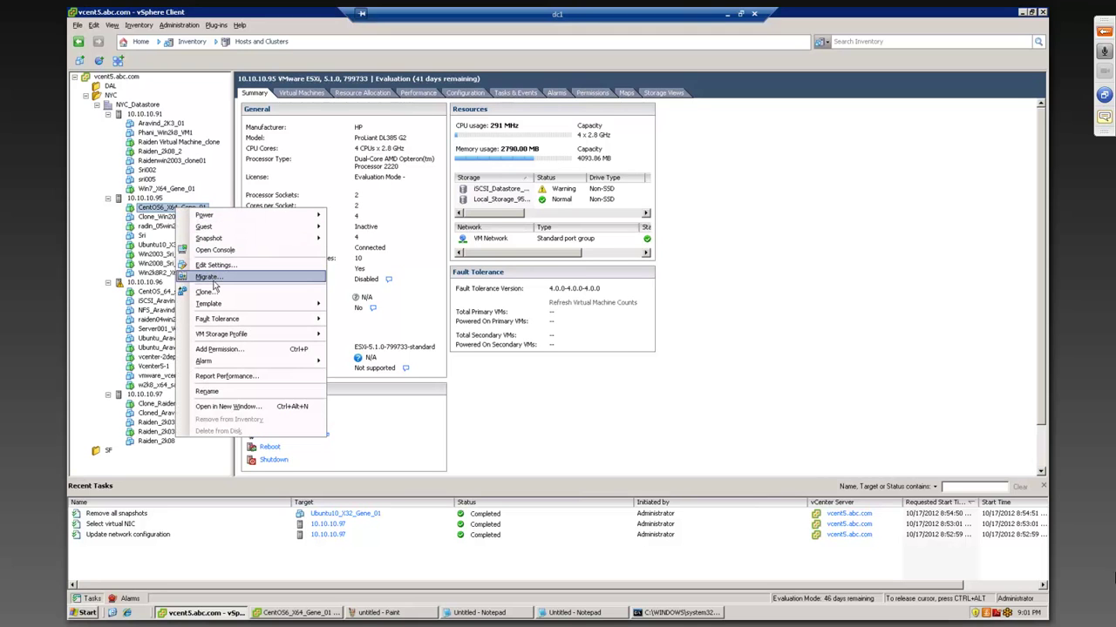
{"action": "left_click", "coordinate": [213, 279]}
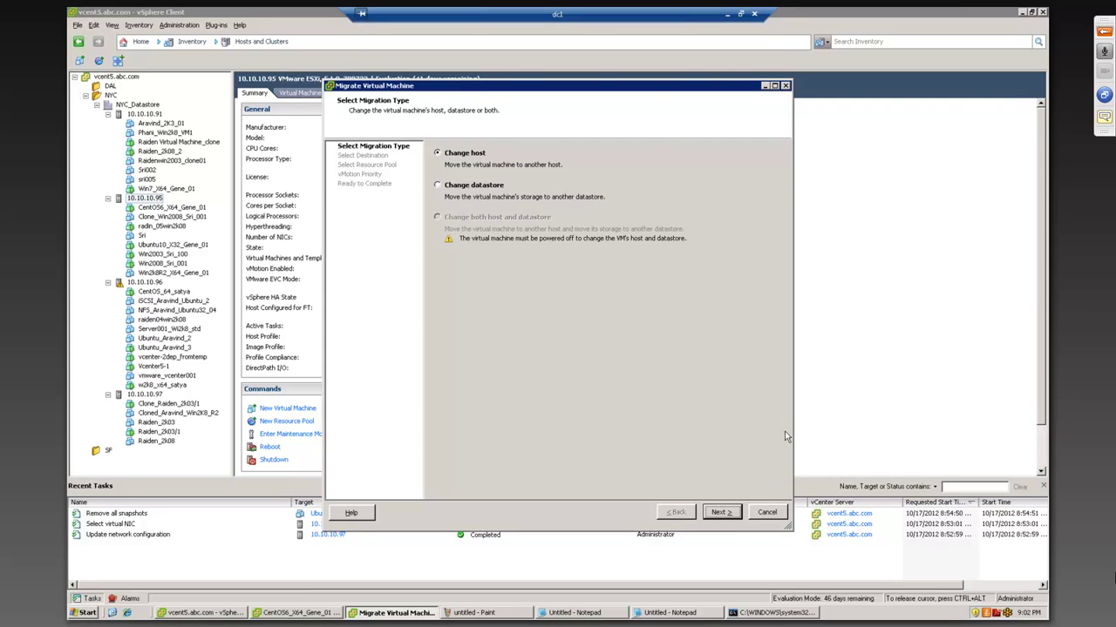
{"action": "left_click", "coordinate": [758, 515]}
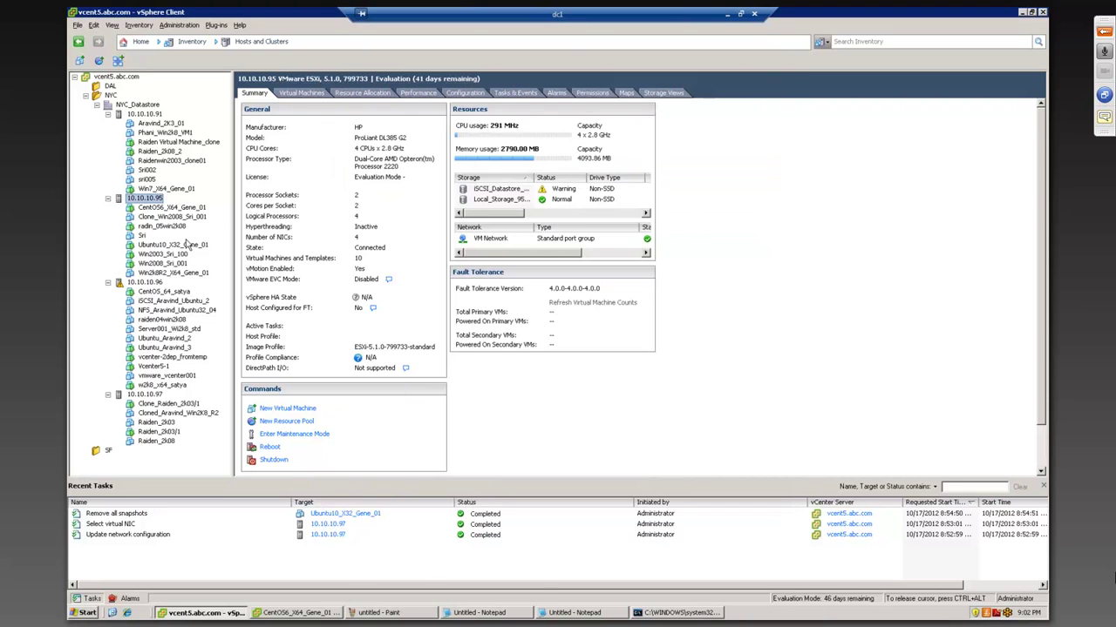
{"action": "left_click", "coordinate": [147, 207]}
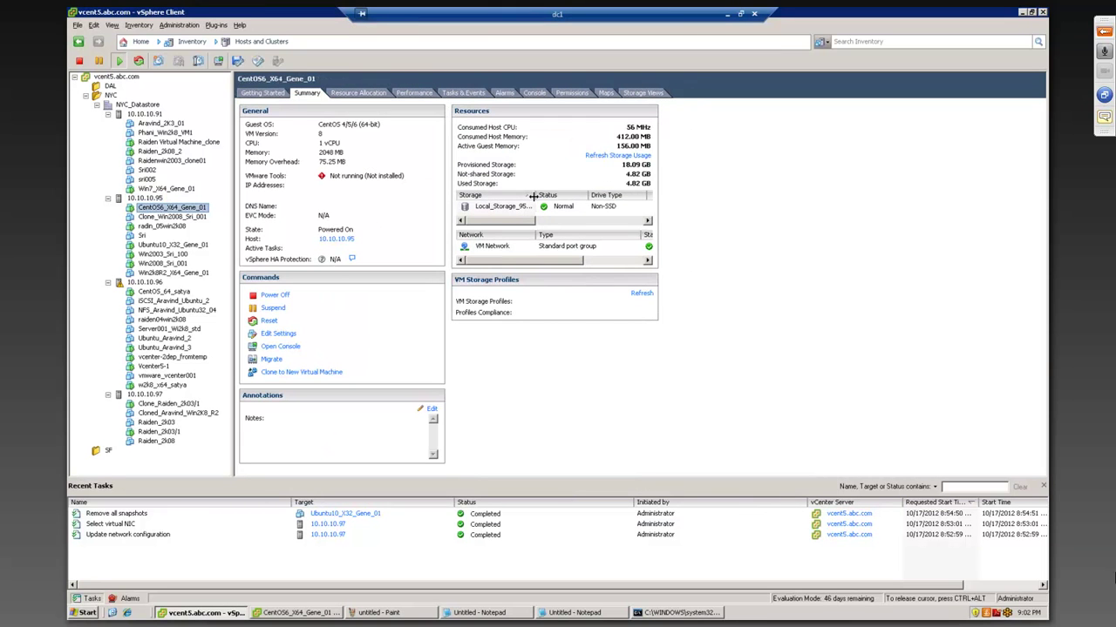
{"action": "left_click_drag", "start_coordinate": [535, 195], "coordinate": [558, 195]}
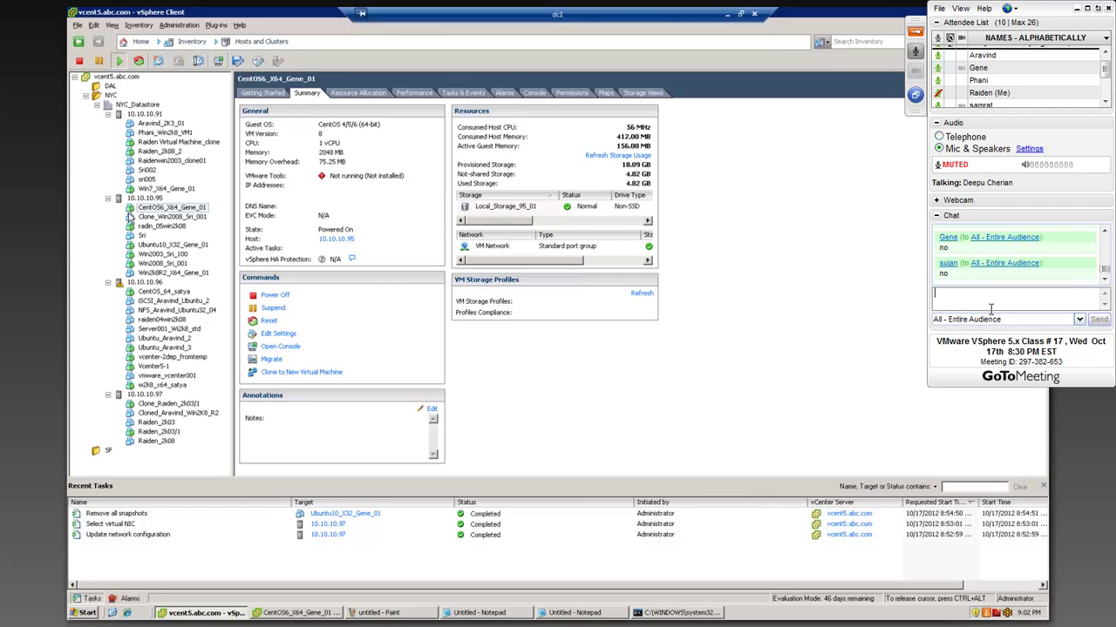
- Migrate CentOS6_X64_Gene_01 with Change host to 10.10.10.91 and review the compatibility errors
{"action": "right_click", "coordinate": [165, 208]}
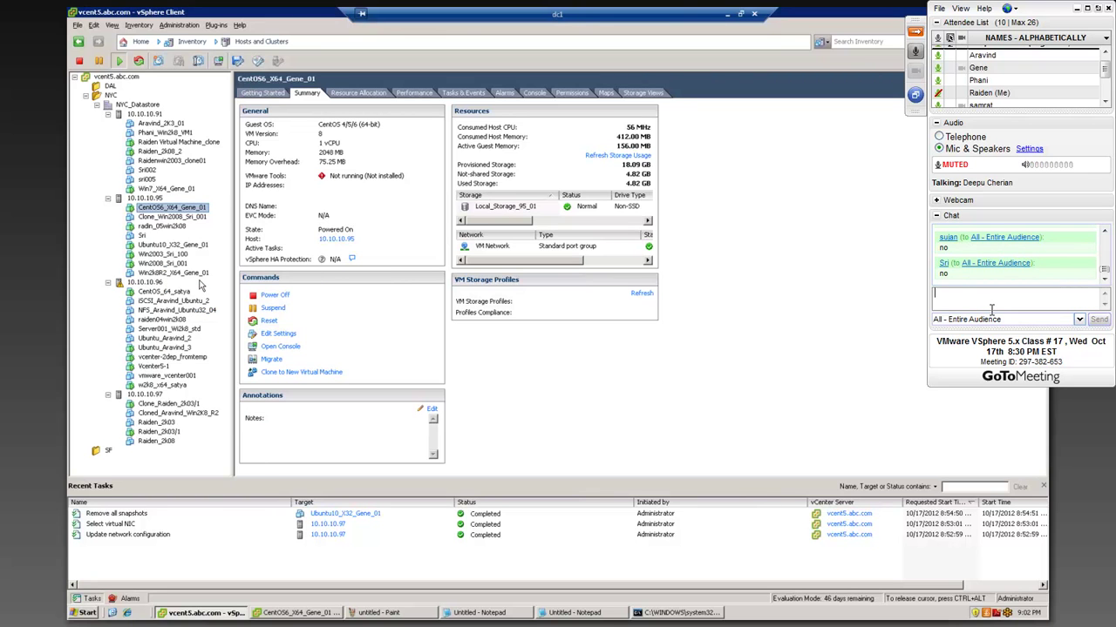
{"action": "right_click", "coordinate": [195, 211]}
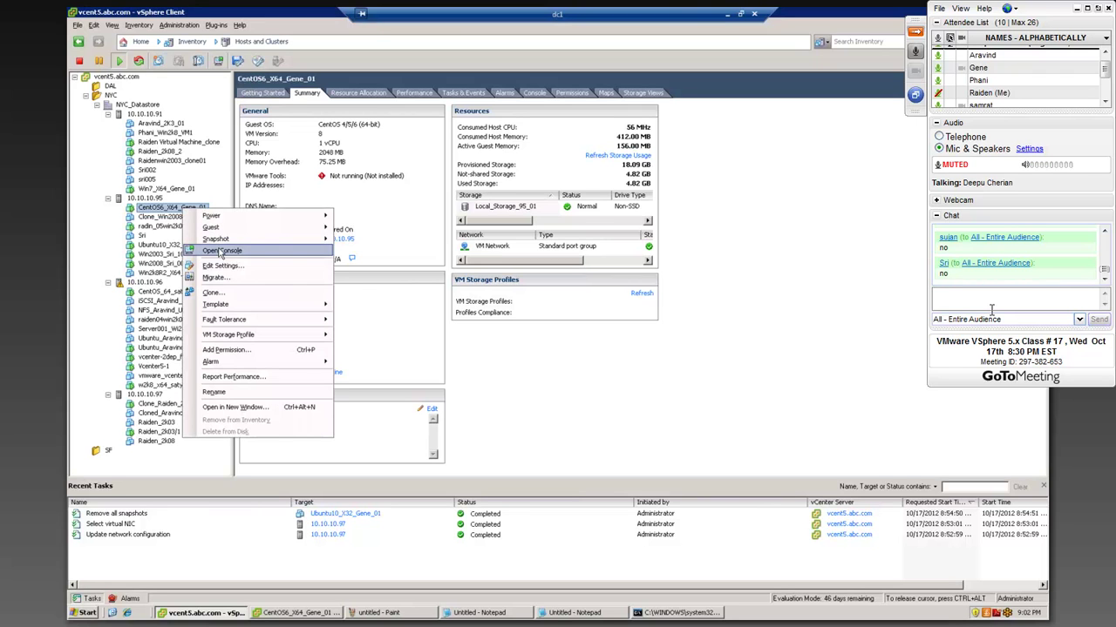
{"action": "left_click", "coordinate": [223, 279]}
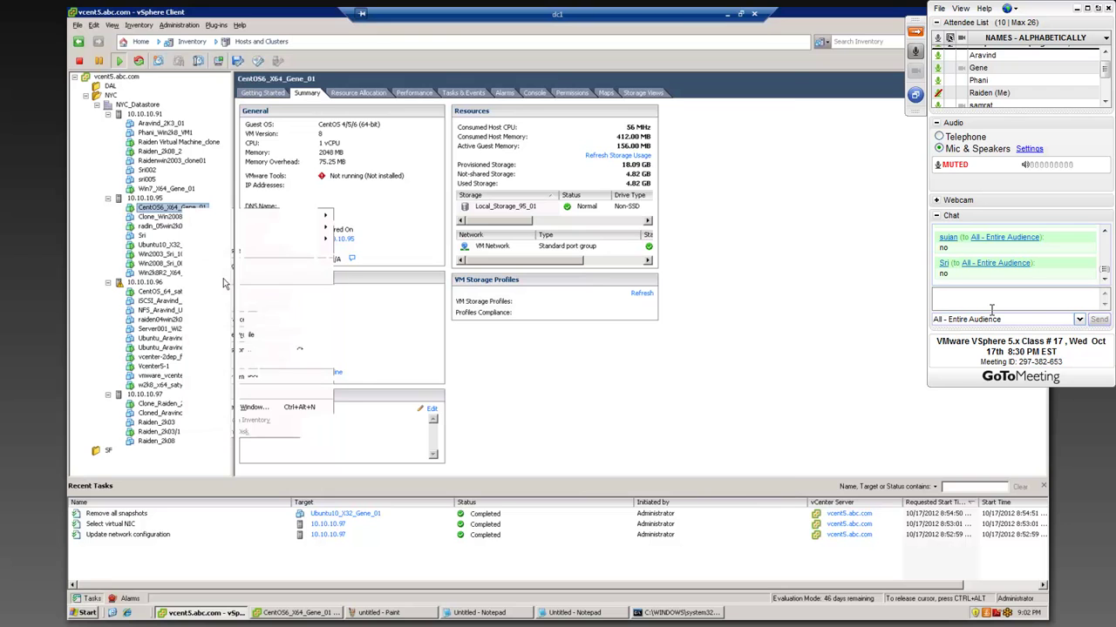
{"action": "left_click_drag", "start_coordinate": [468, 89], "coordinate": [358, 84]}
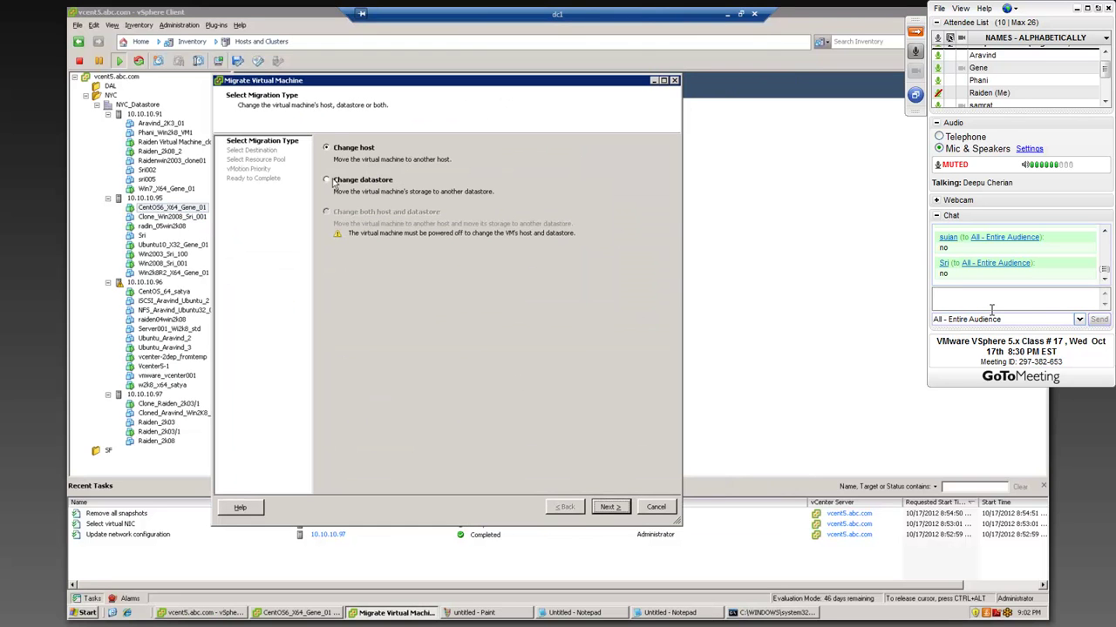
{"action": "left_click", "coordinate": [613, 507]}
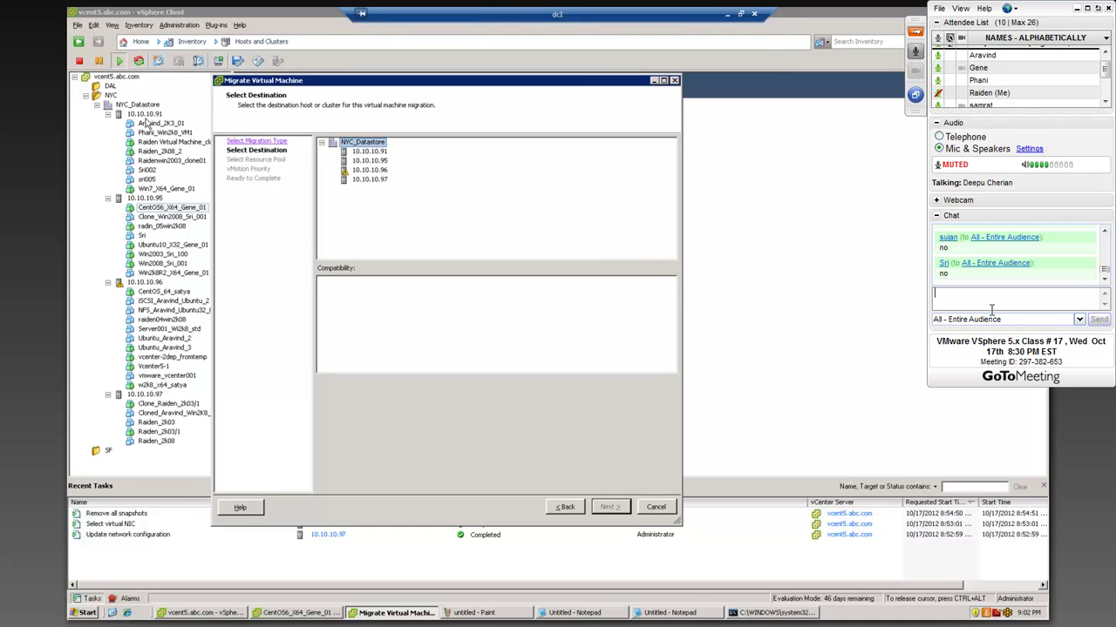
{"action": "left_click", "coordinate": [369, 151]}
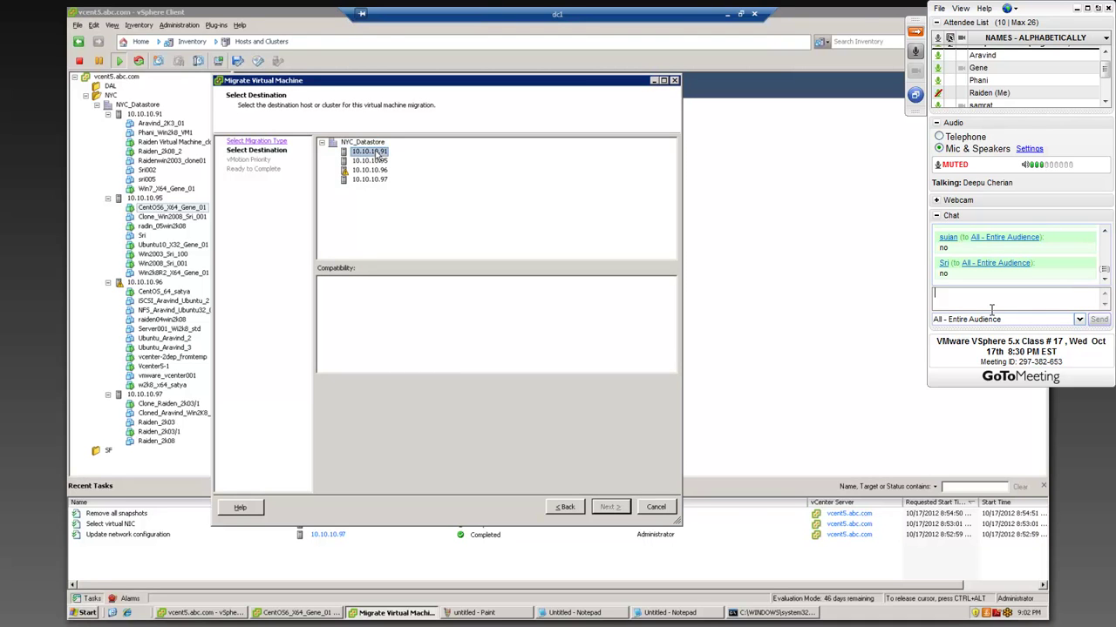
{"action": "mouse_move", "coordinate": [671, 299]}
{"action": "left_mouse_down"}
{"action": "mouse_move", "coordinate": [678, 366]}
{"action": "mouse_move", "coordinate": [664, 296]}
{"action": "left_mouse_up"}
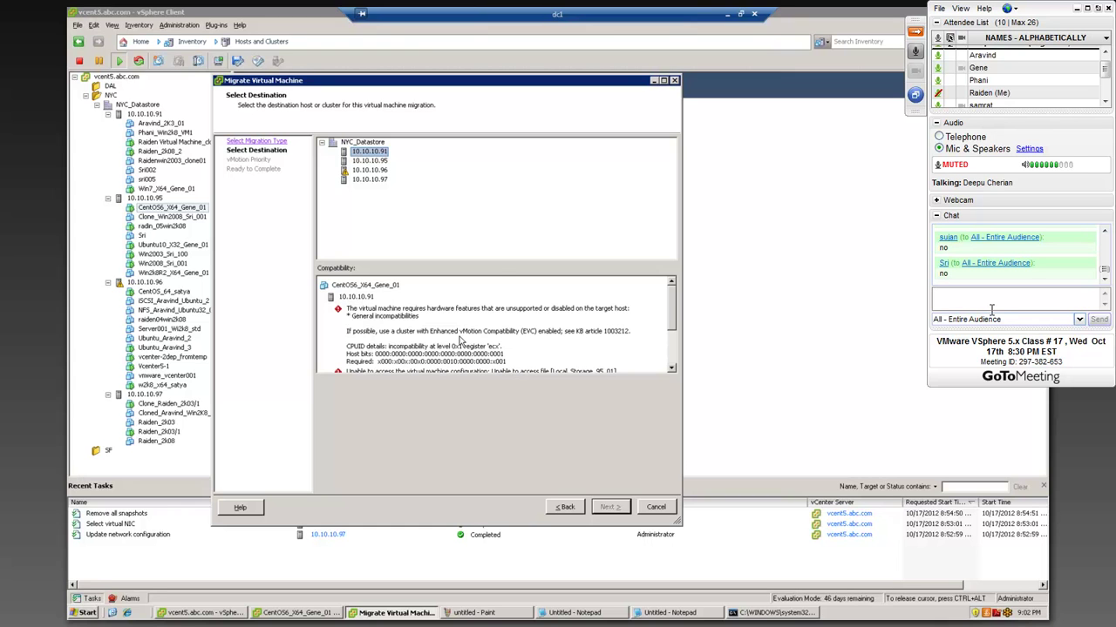
{"action": "scroll", "coordinate": [462, 344], "scroll_direction": "down", "scroll_amount": 3}
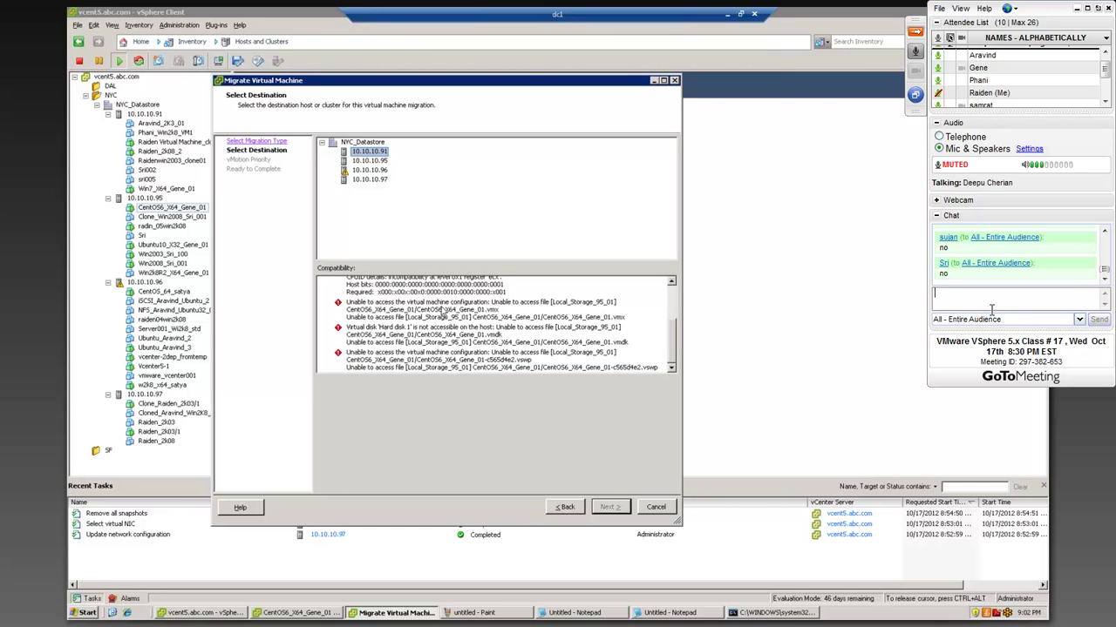
{"action": "scroll", "coordinate": [445, 306], "scroll_direction": "up", "scroll_amount": 3}
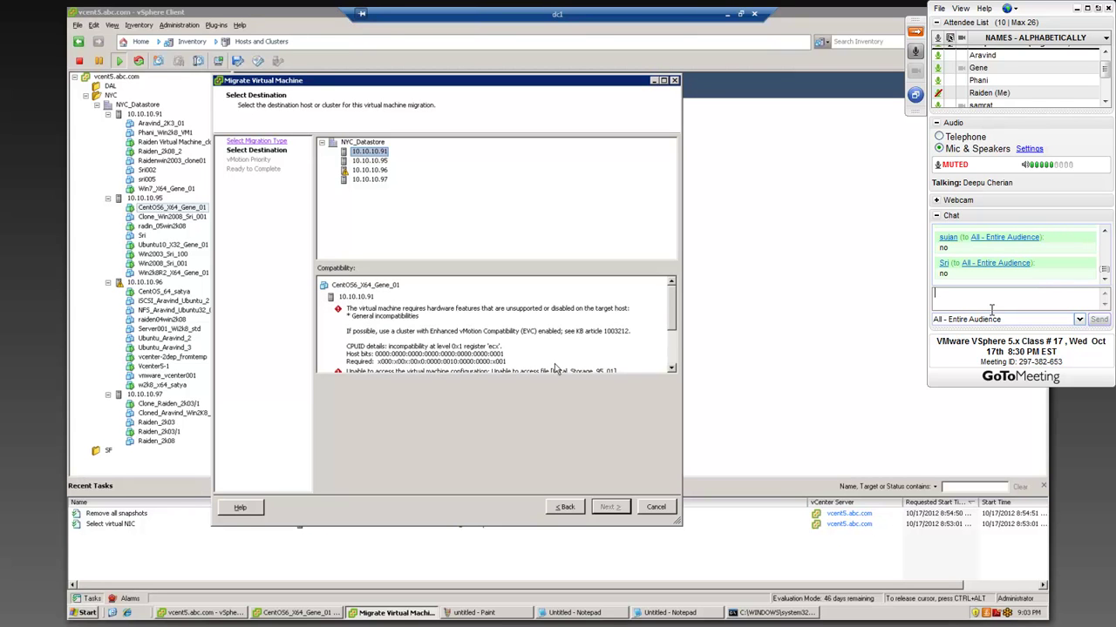
{"action": "scroll", "coordinate": [673, 325], "scroll_direction": "down", "scroll_amount": 1}
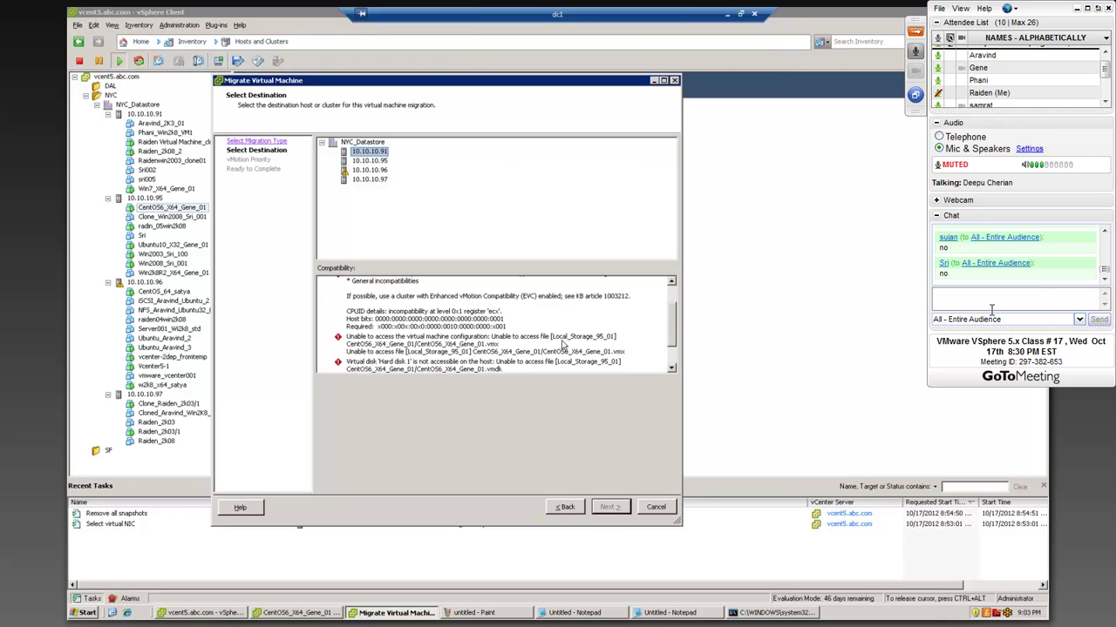
{"action": "scroll", "coordinate": [472, 358], "scroll_direction": "down", "scroll_amount": 1}
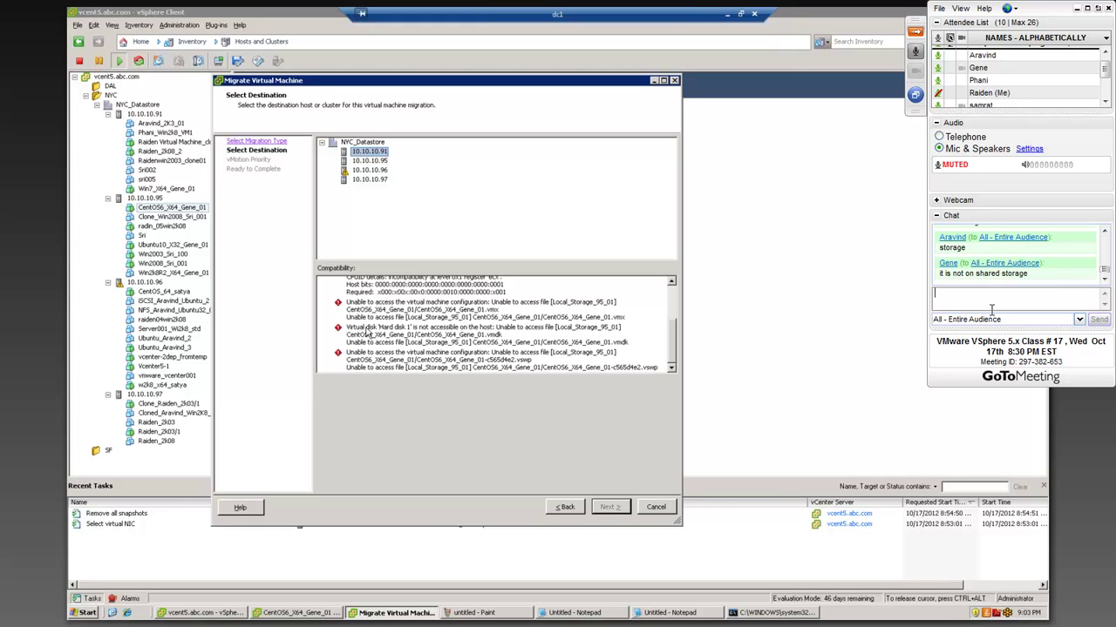
- Cancel the Migrate Virtual Machine wizard and discard a draft chat message about sharing the storage
{"action": "left_click", "coordinate": [650, 507]}
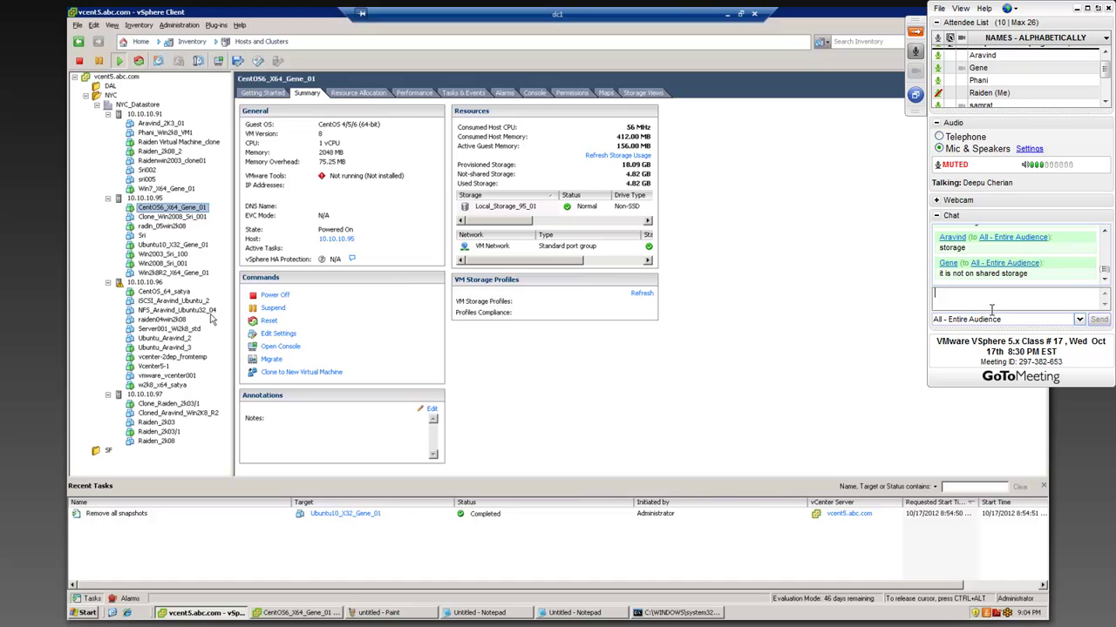
{"action": "type", "text": "Share the storage"}
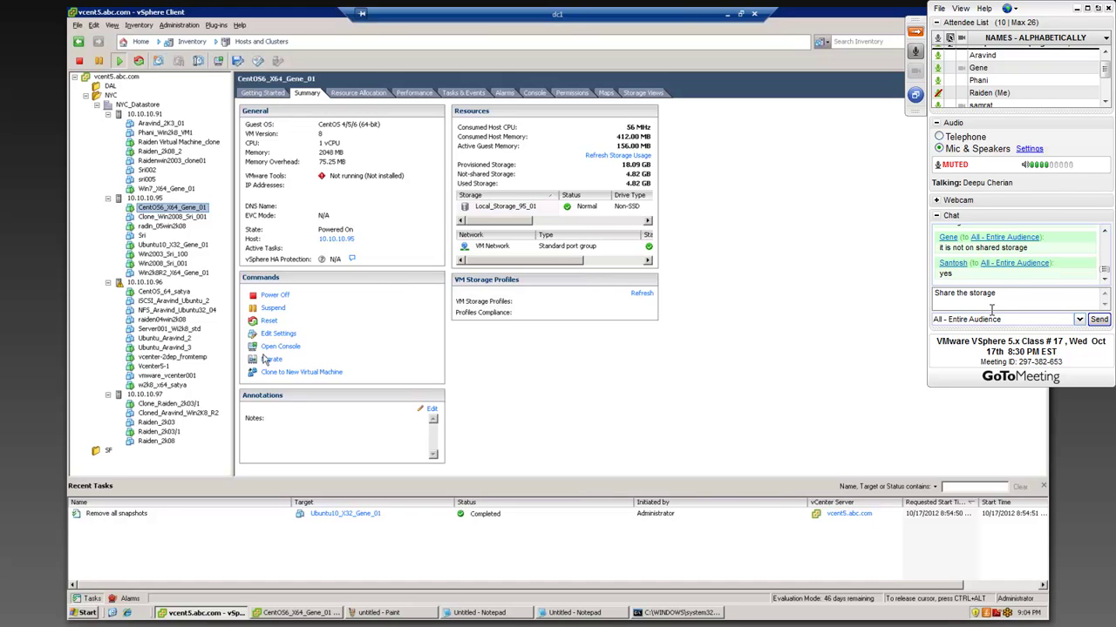
{"action": "type", "text": ","}
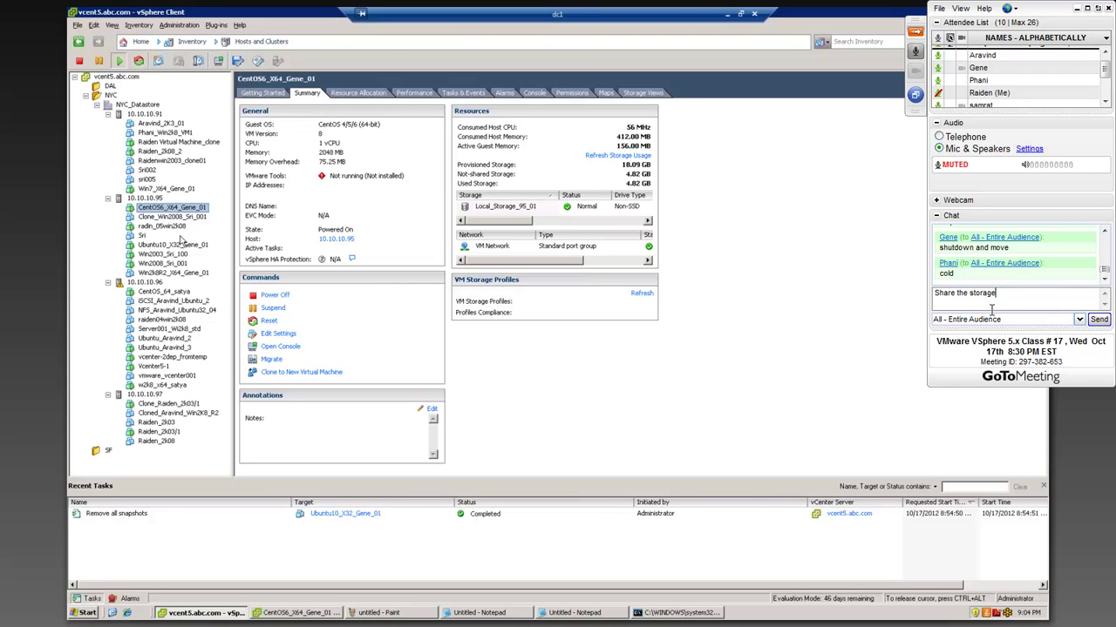
{"action": "key", "text": "BackSpace"}
{"action": "key", "text": "BackSpace"}
{"action": "key", "text": "BackSpace"}
{"action": "key", "text": "BackSpace"}
{"action": "key", "text": "BackSpace"}
{"action": "key", "text": "BackSpace"}
{"action": "key", "text": "BackSpace"}
{"action": "key", "text": "BackSpace"}
{"action": "key", "text": "BackSpace"}
{"action": "key", "text": "BackSpace"}
{"action": "key", "text": "BackSpace"}
{"action": "key", "text": "BackSpace"}
{"action": "key", "text": "BackSpace"}
{"action": "key", "text": "BackSpace"}
{"action": "key", "text": "BackSpace"}
{"action": "key", "text": "BackSpace"}
{"action": "key", "text": "BackSpace"}
{"action": "key", "text": "BackSpace"}
{"action": "key", "text": "BackSpace"}
- Power off CentOS6_X64_Gene_01 via Power > Power Off, confirming with Yes
{"action": "right_click", "coordinate": [165, 210]}
{"action": "mouse_move", "coordinate": [196, 216]}
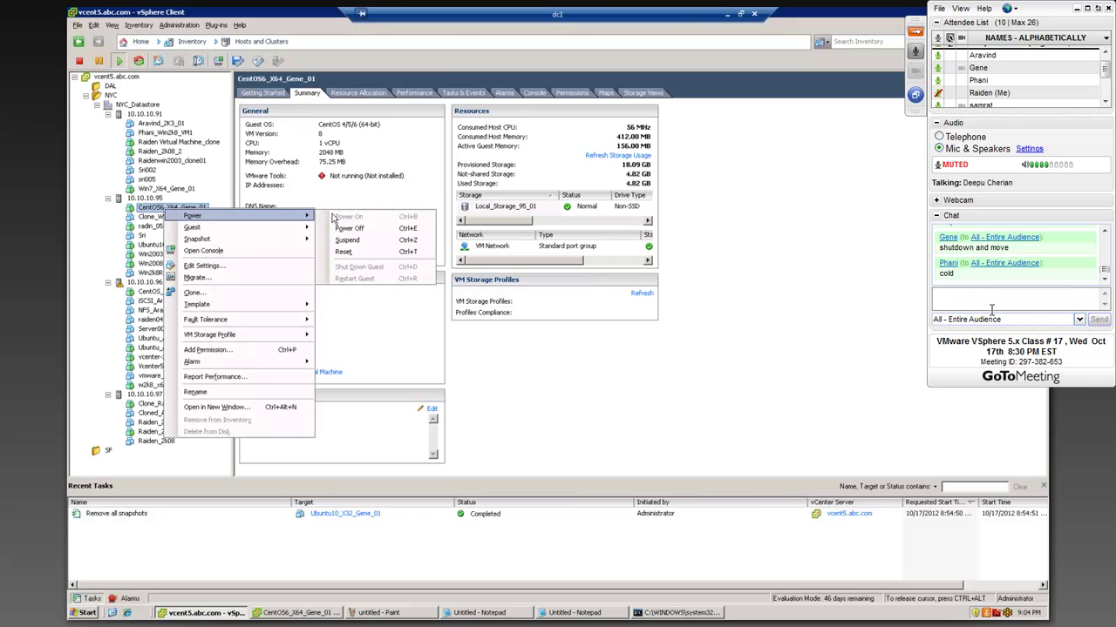
{"action": "left_click", "coordinate": [353, 228]}
{"action": "left_click", "coordinate": [534, 338]}
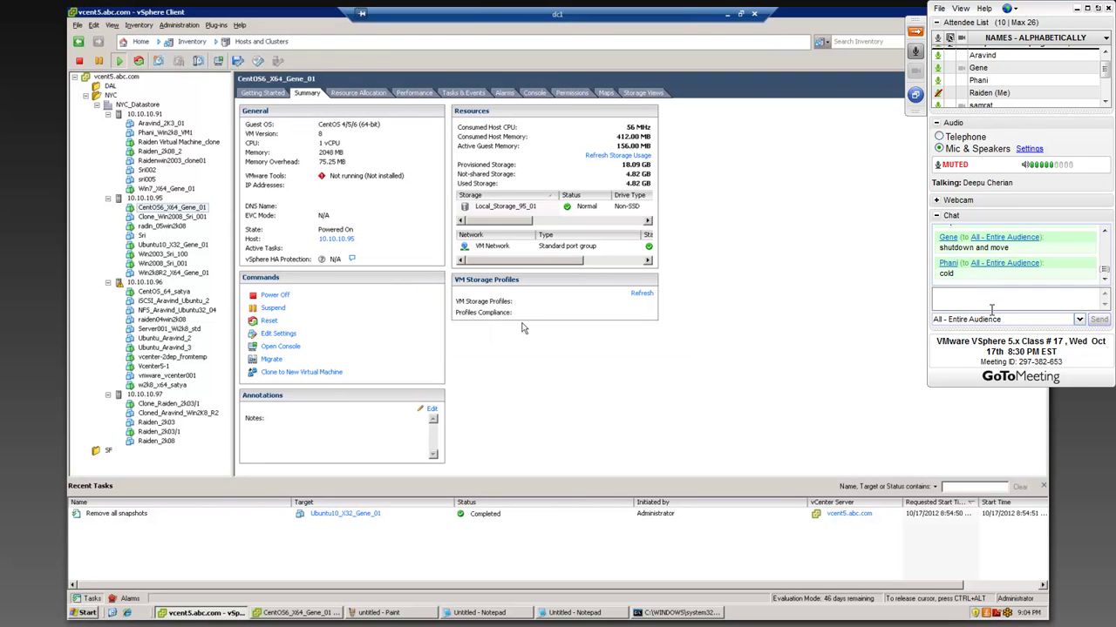
- Check that the Windows ping to 10.10.10.76 now times out, then hide that window
{"action": "left_click", "coordinate": [654, 610]}
{"action": "left_click_drag", "start_coordinate": [724, 310], "coordinate": [583, 232]}
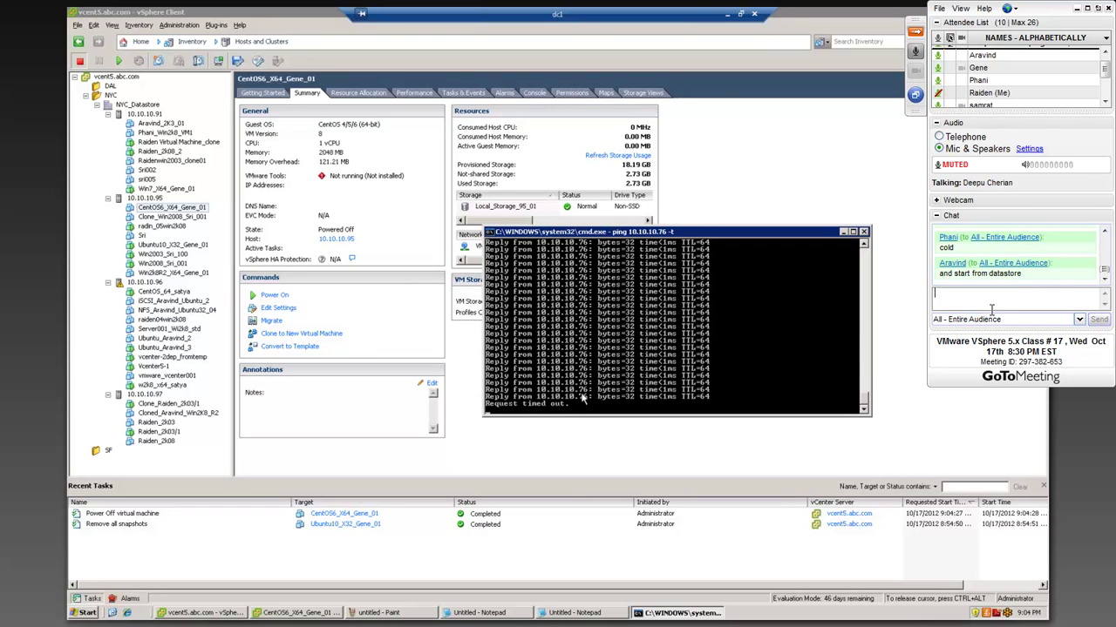
{"action": "left_click_drag", "start_coordinate": [765, 230], "coordinate": [762, 221]}
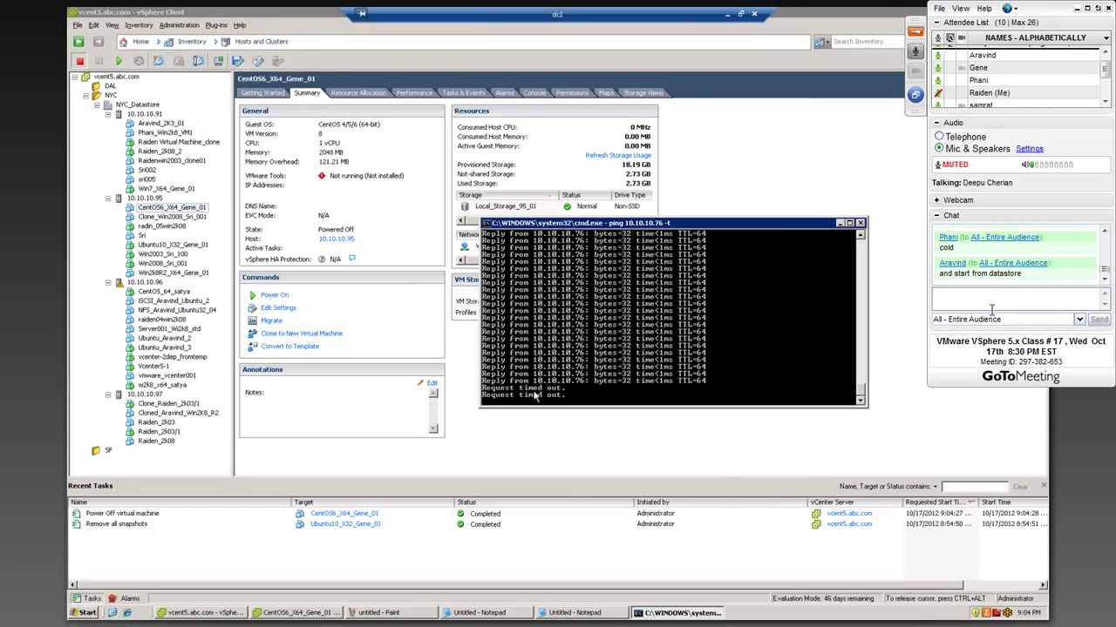
{"action": "left_click", "coordinate": [839, 223]}
- Migrate the powered-off CentOS VM, changing both host and datastore, to host 10.10.10.97
{"action": "right_click", "coordinate": [172, 210]}
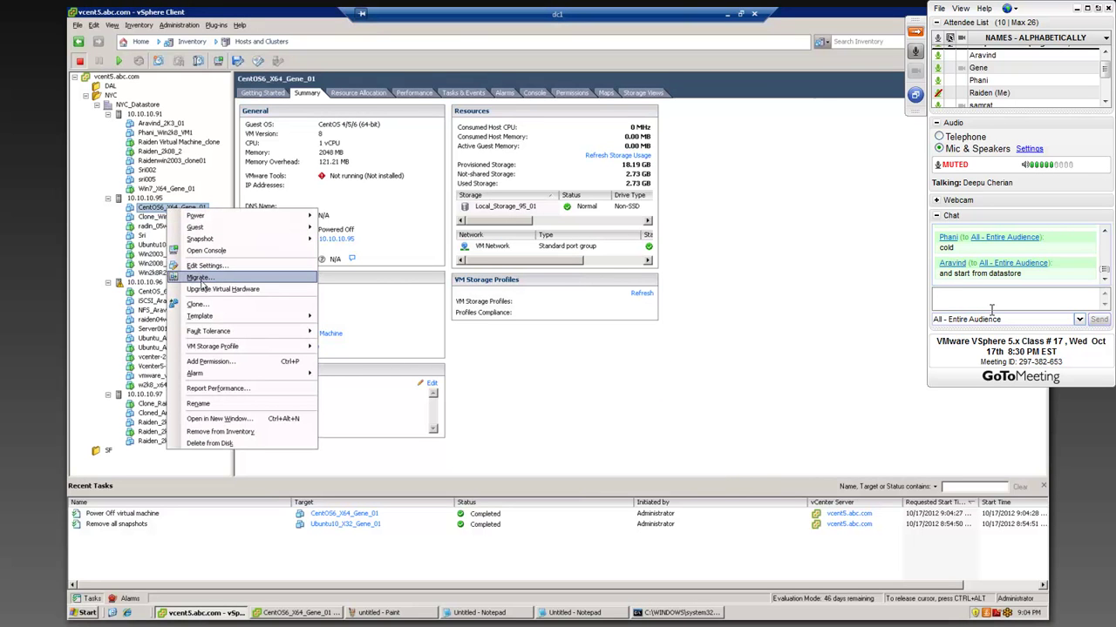
{"action": "left_click", "coordinate": [199, 277]}
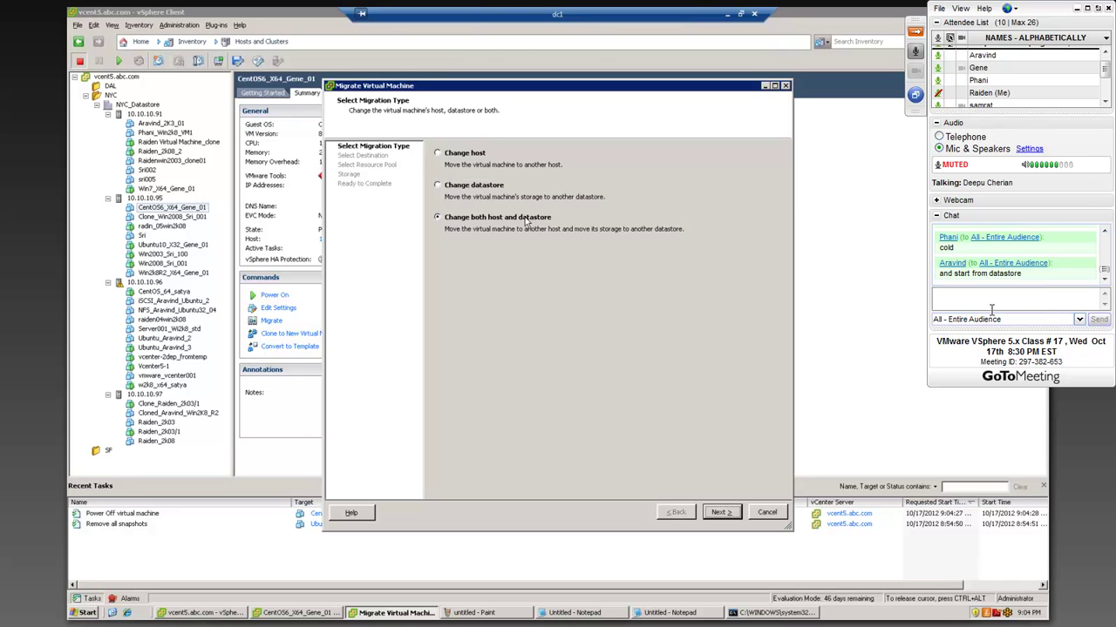
{"action": "left_click", "coordinate": [720, 513]}
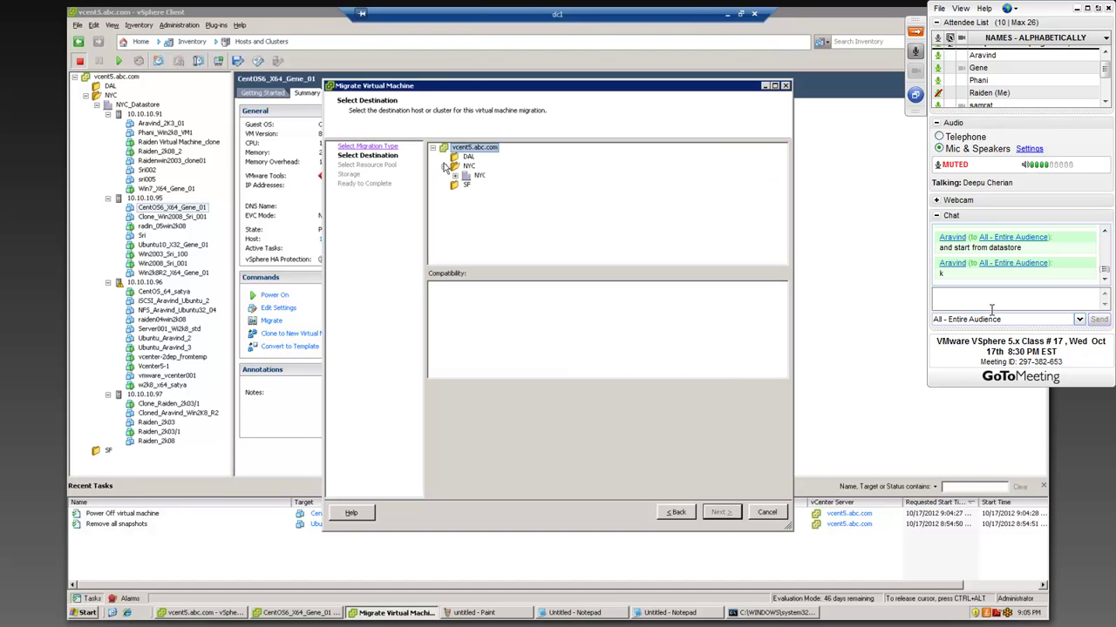
{"action": "left_click", "coordinate": [455, 177]}
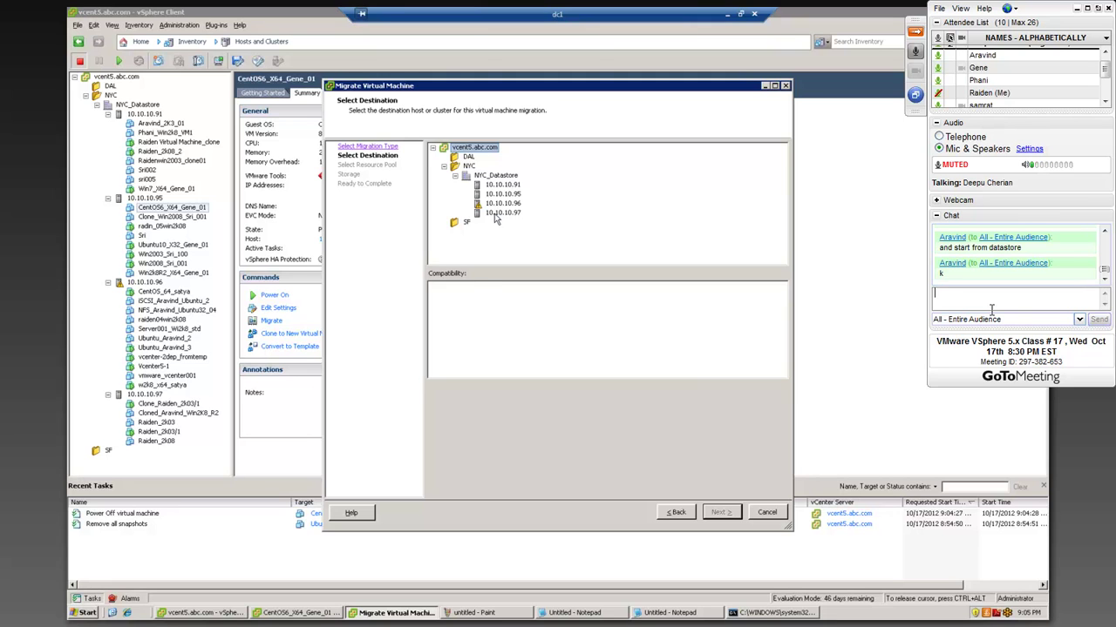
{"action": "left_click", "coordinate": [501, 213]}
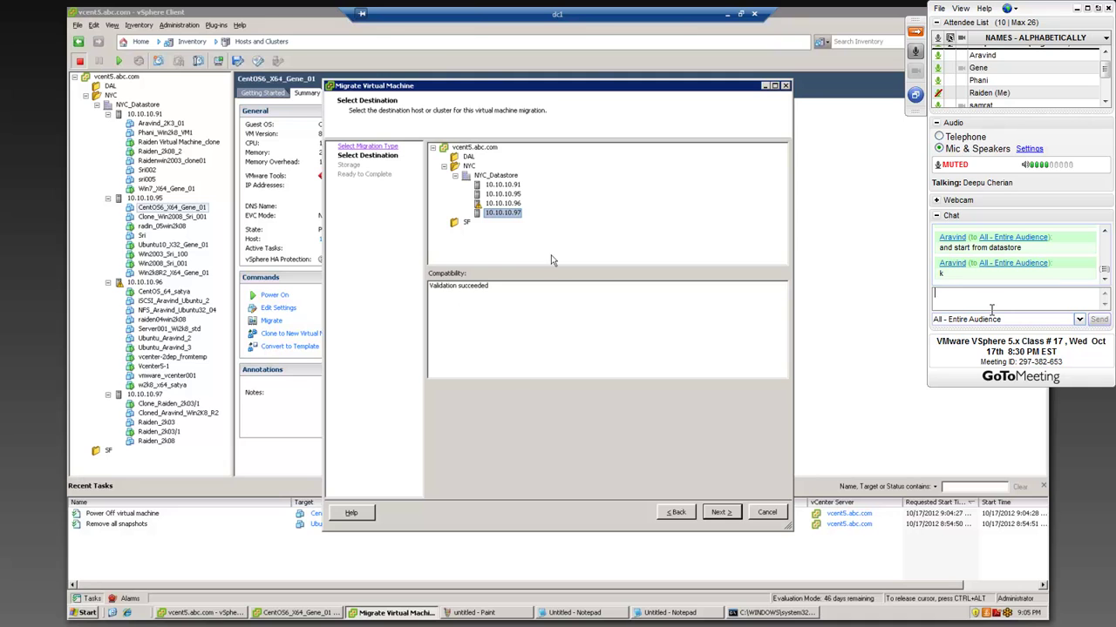
{"action": "left_click", "coordinate": [718, 513]}
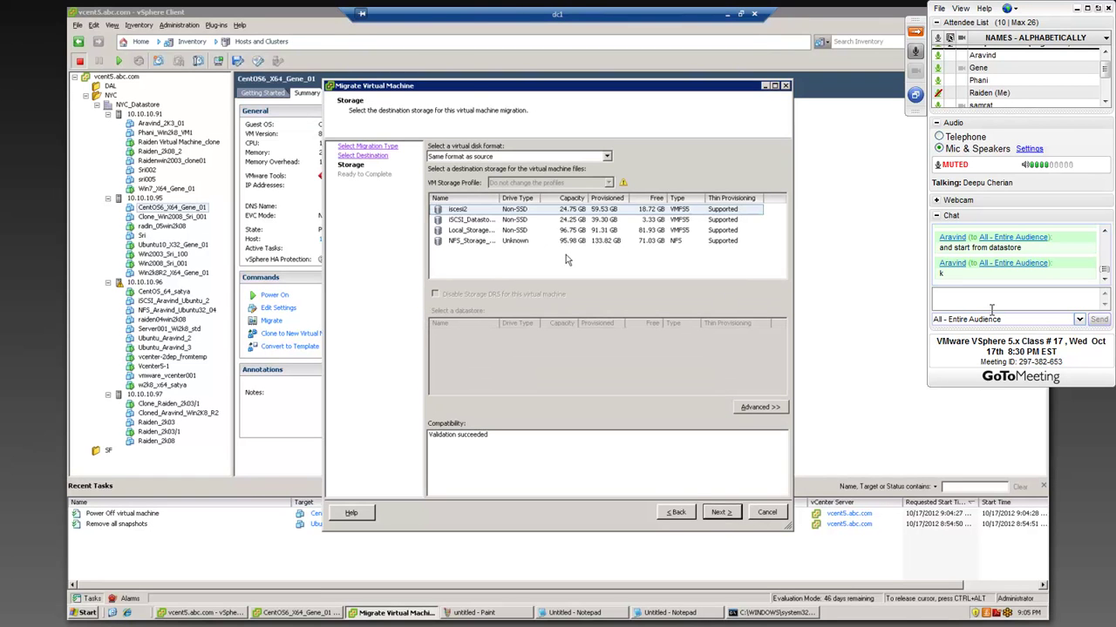
- Sort the datastores by free space and choose iscsi2 as the destination datastore
{"action": "left_click_drag", "start_coordinate": [500, 198], "coordinate": [528, 199]}
{"action": "left_click", "coordinate": [684, 199]}
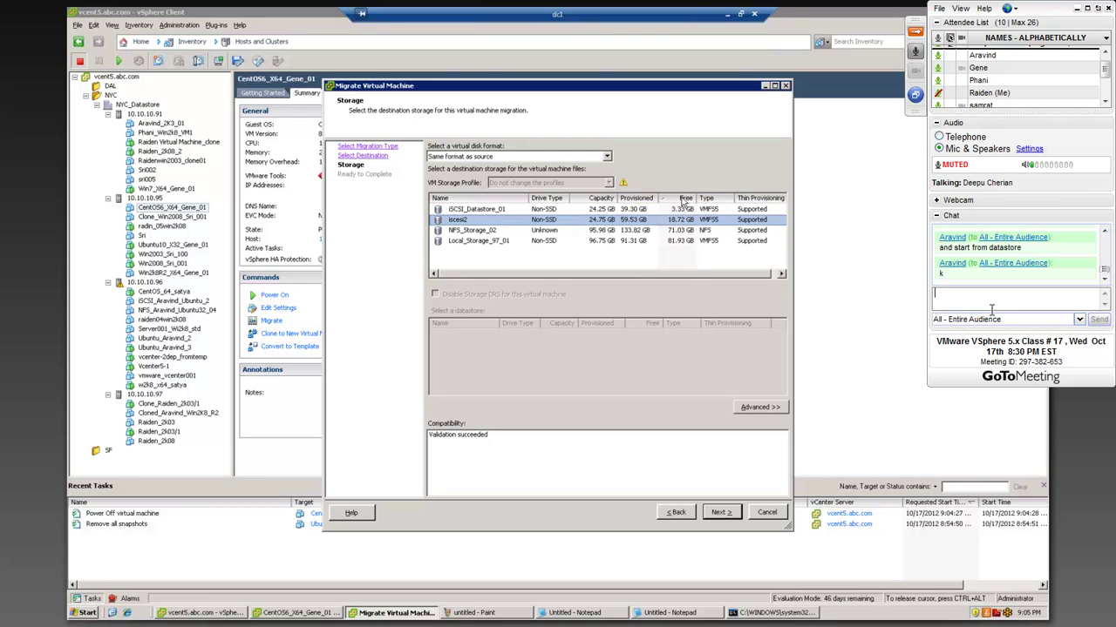
{"action": "left_click", "coordinate": [684, 198]}
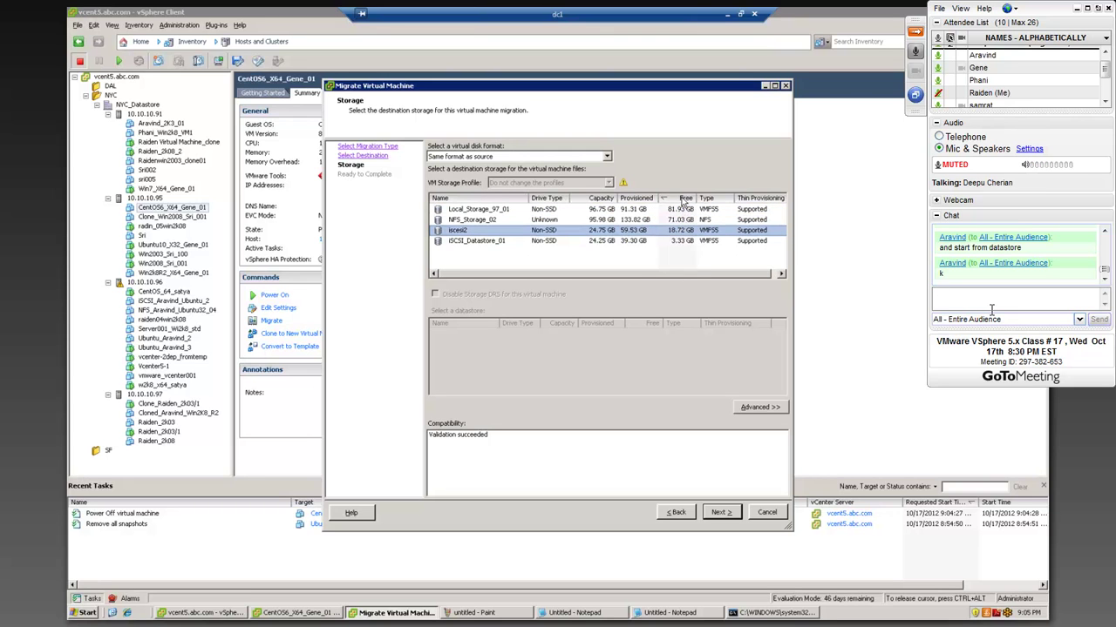
{"action": "left_click", "coordinate": [473, 221]}
{"action": "left_click", "coordinate": [475, 242]}
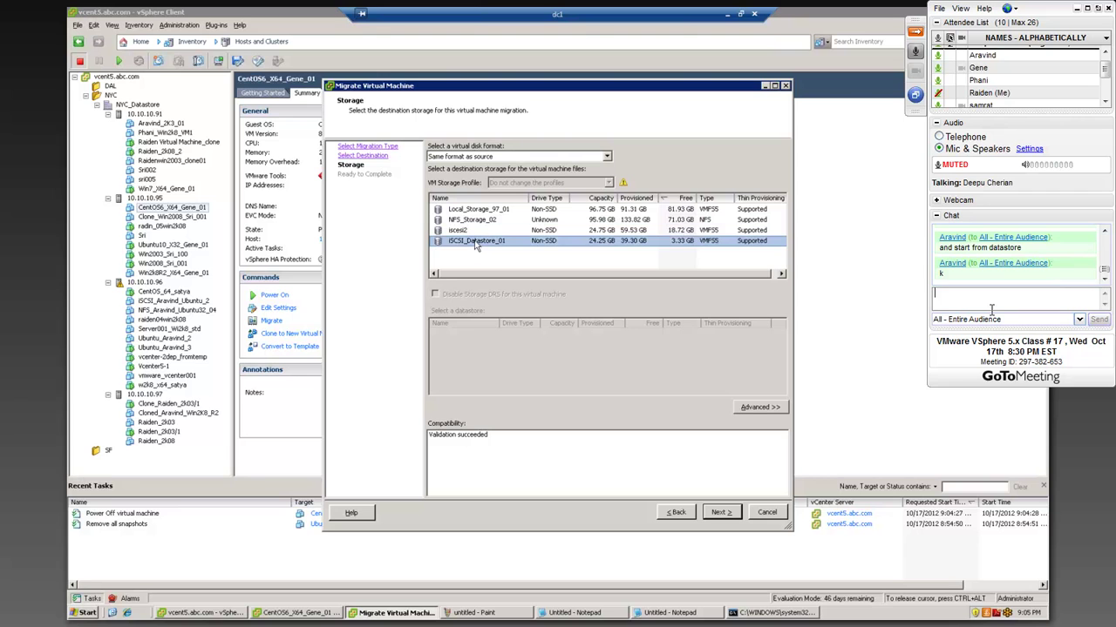
{"action": "left_click", "coordinate": [481, 223]}
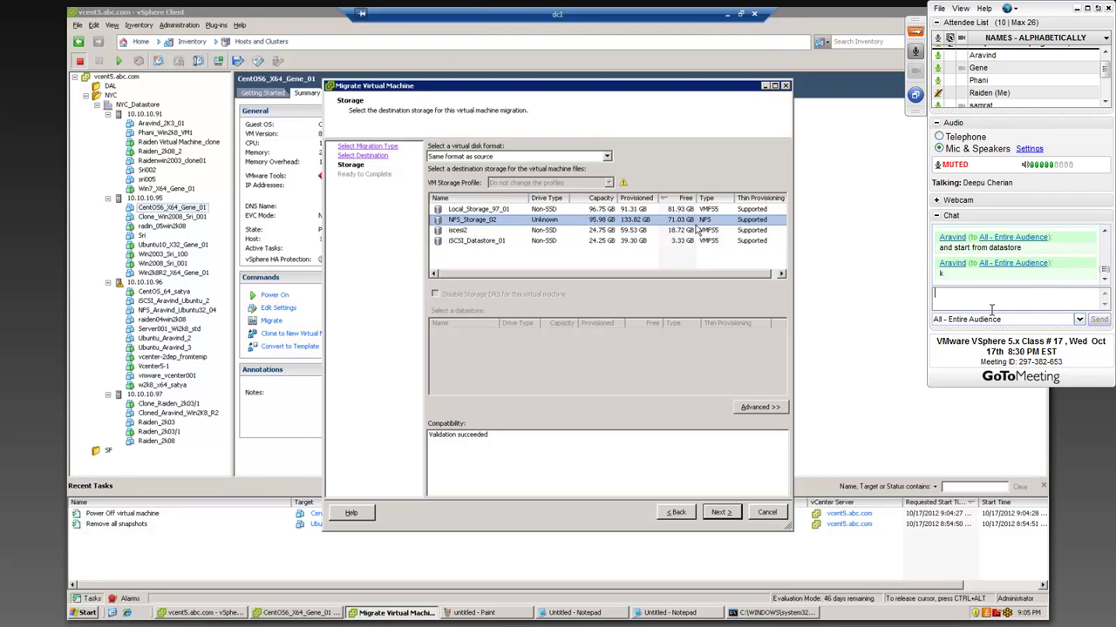
{"action": "left_click", "coordinate": [991, 306]}
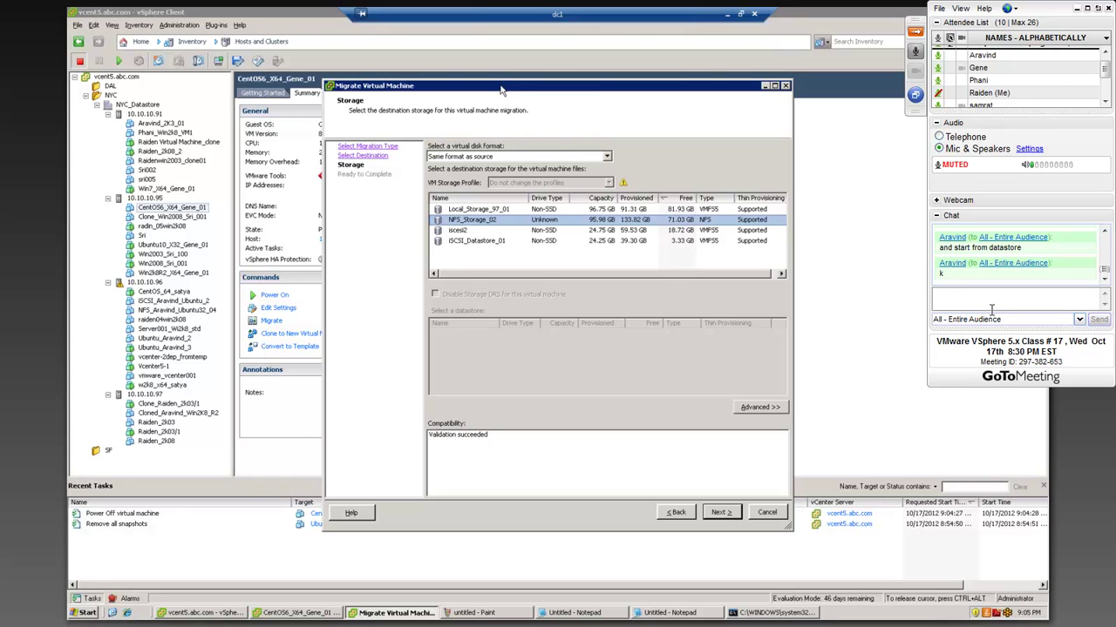
{"action": "left_click_drag", "start_coordinate": [502, 90], "coordinate": [519, 254]}
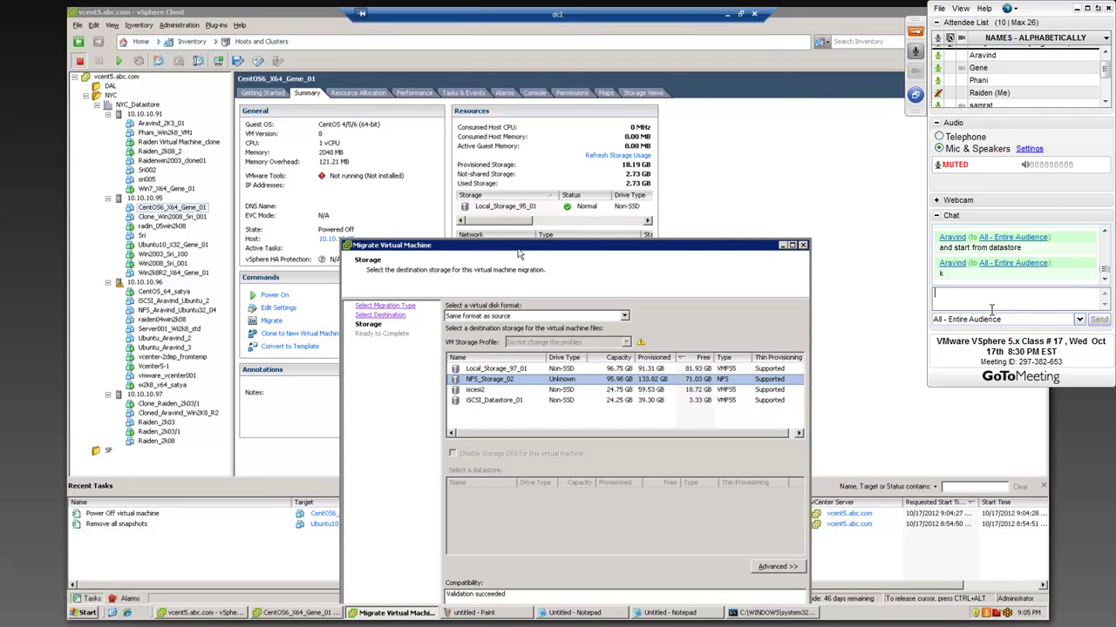
{"action": "left_click_drag", "start_coordinate": [519, 252], "coordinate": [504, 138]}
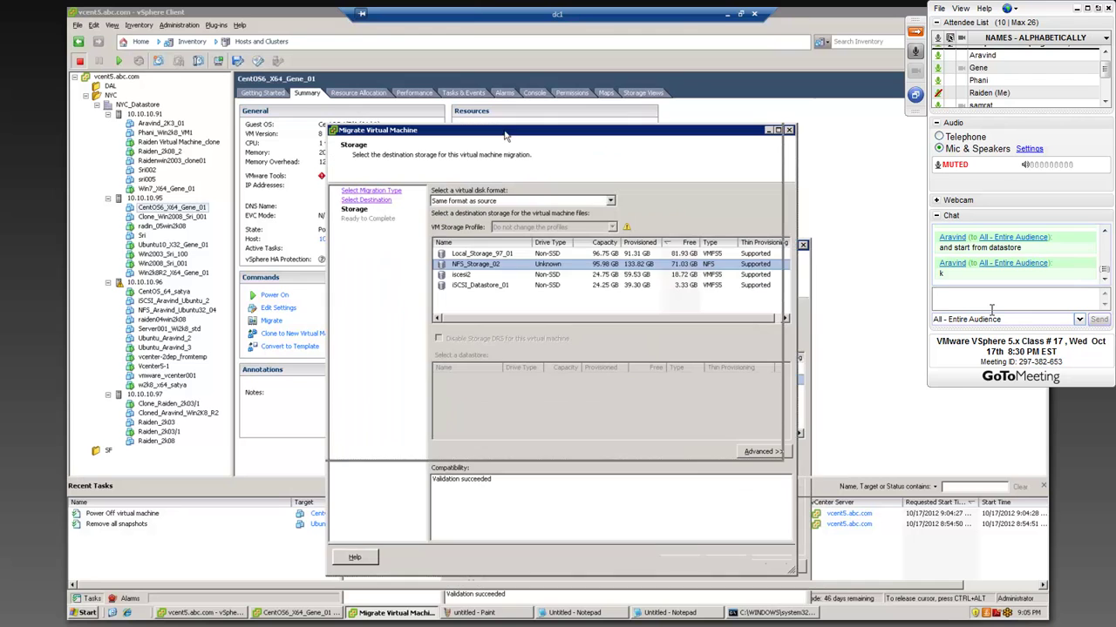
{"action": "left_click", "coordinate": [623, 276]}
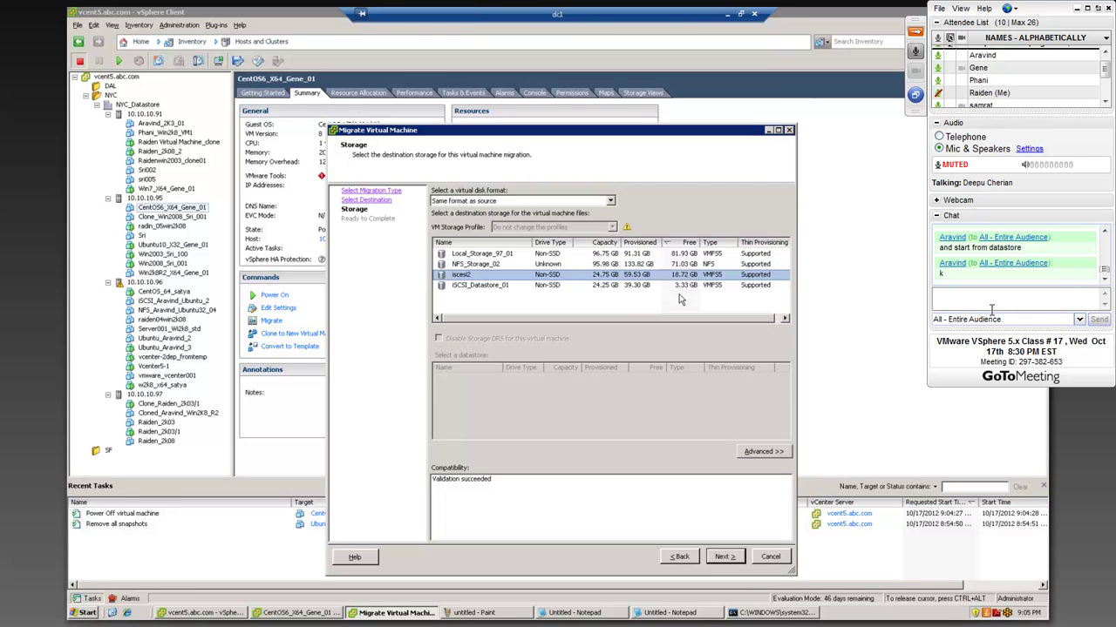
{"action": "left_click", "coordinate": [724, 557]}
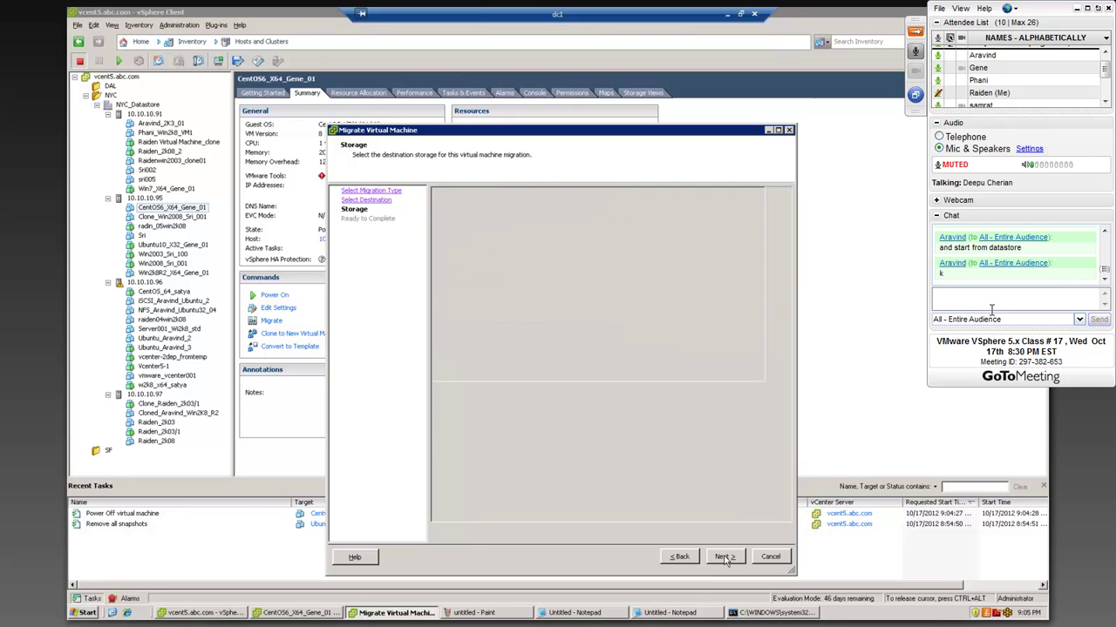
- Finish the CentOS6_X64_Gene_01 migration and select host 10.10.10.97 in the inventory
{"action": "left_click", "coordinate": [725, 557]}
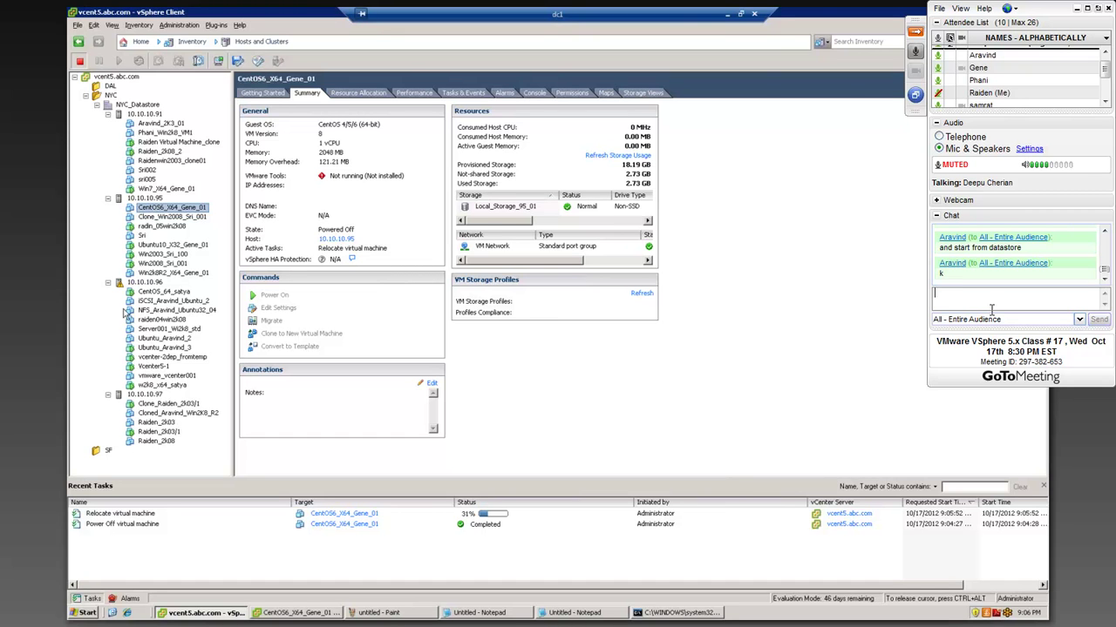
{"action": "left_click", "coordinate": [144, 394]}
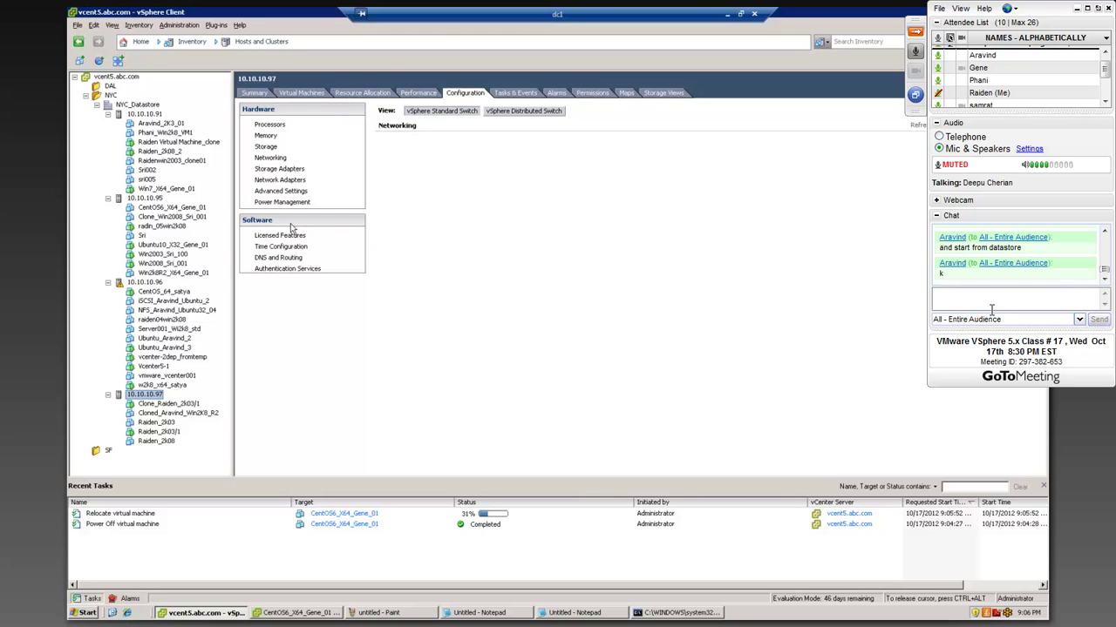
- Display host 10.10.10.97's Networking configuration, briefly minimizing and restoring the vSphere Client
{"action": "left_click", "coordinate": [281, 162]}
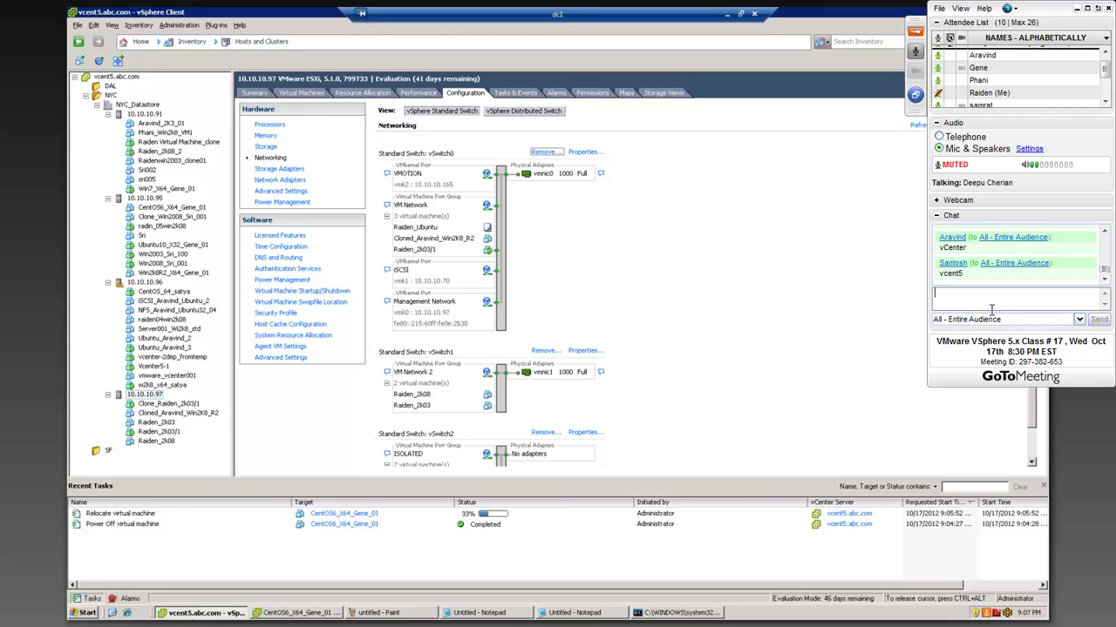
{"action": "left_click", "coordinate": [195, 613]}
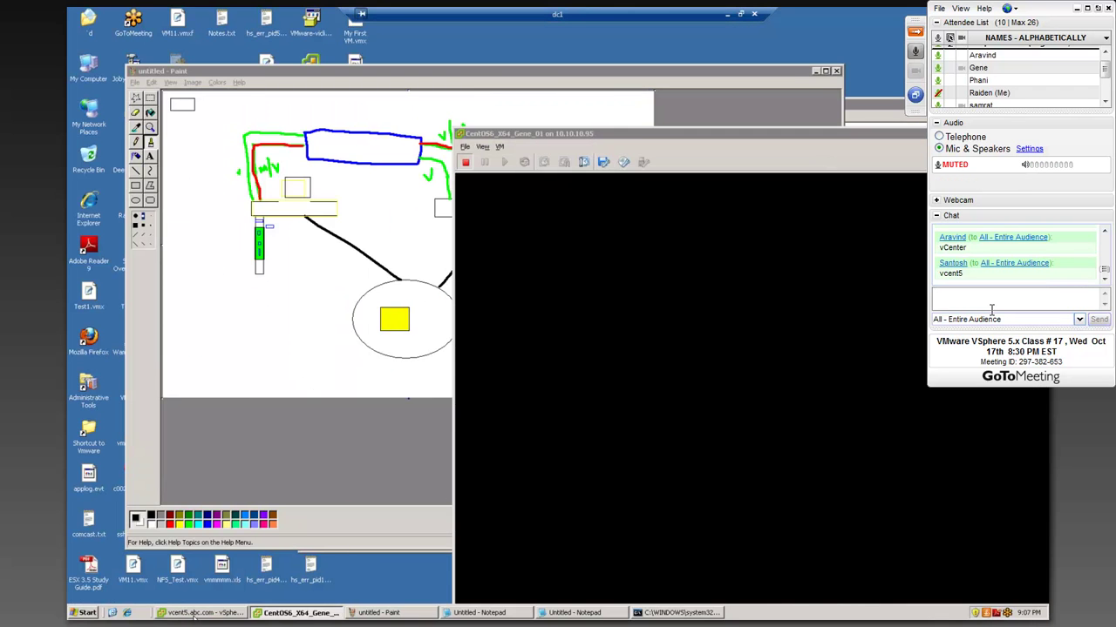
{"action": "left_click", "coordinate": [193, 613]}
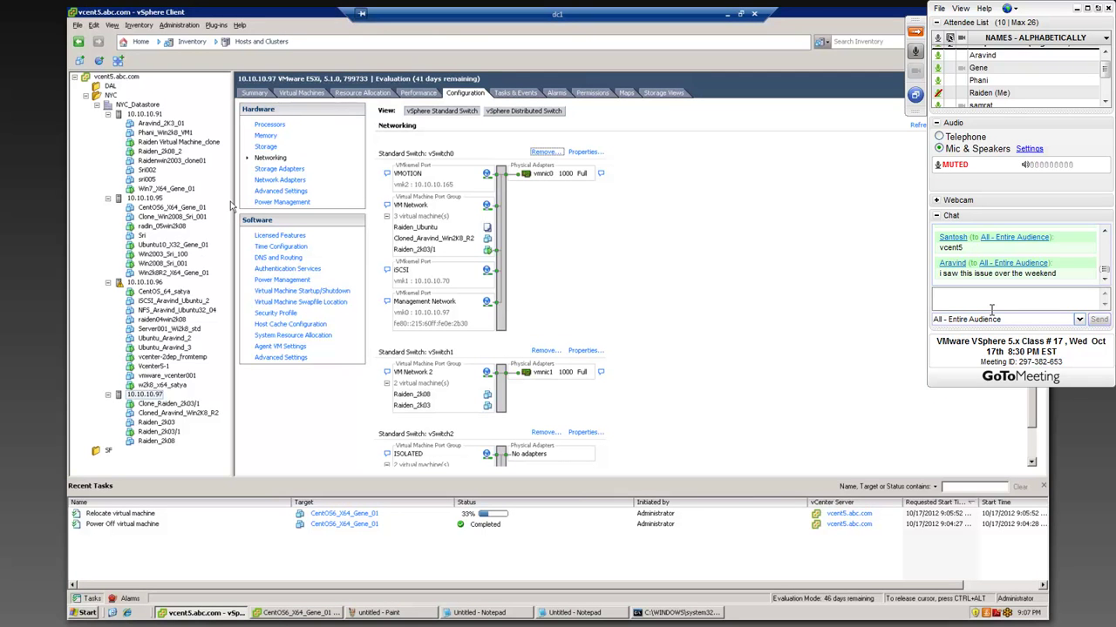
- Open the Vcenter5-1 VM console and reposition and enlarge its window
{"action": "left_click", "coordinate": [158, 367]}
{"action": "right_click", "coordinate": [158, 369]}
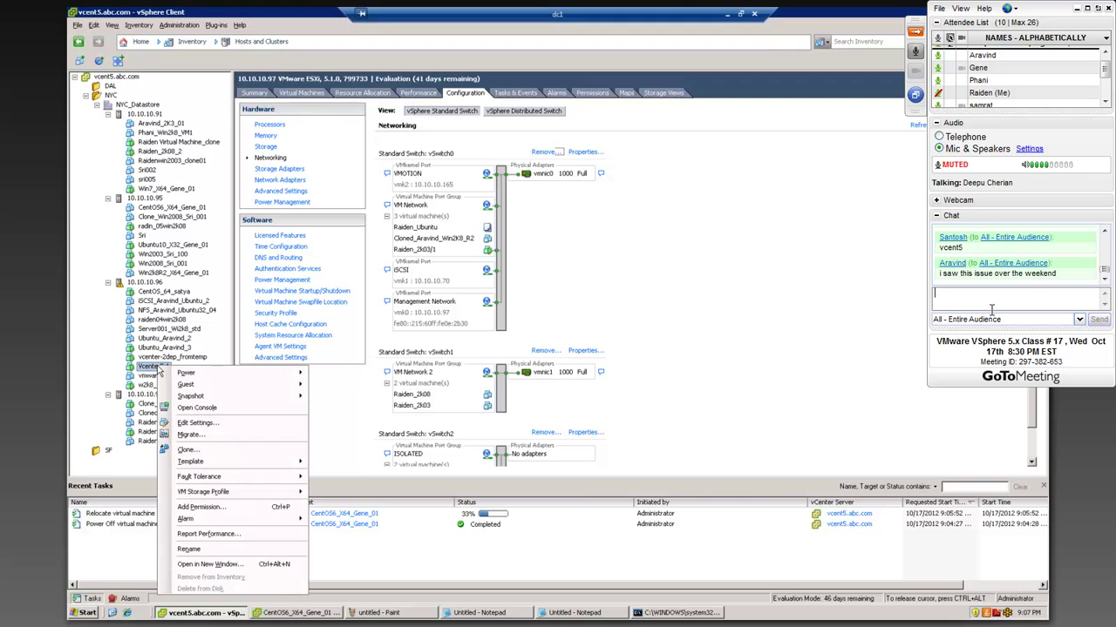
{"action": "left_click", "coordinate": [194, 408]}
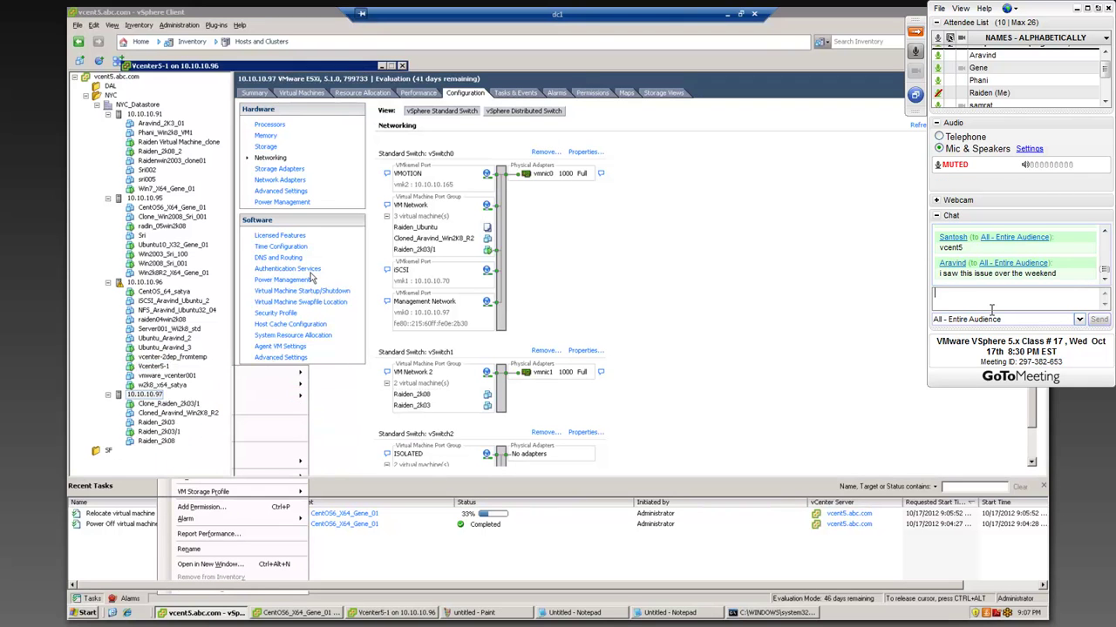
{"action": "left_click_drag", "start_coordinate": [286, 70], "coordinate": [409, 61]}
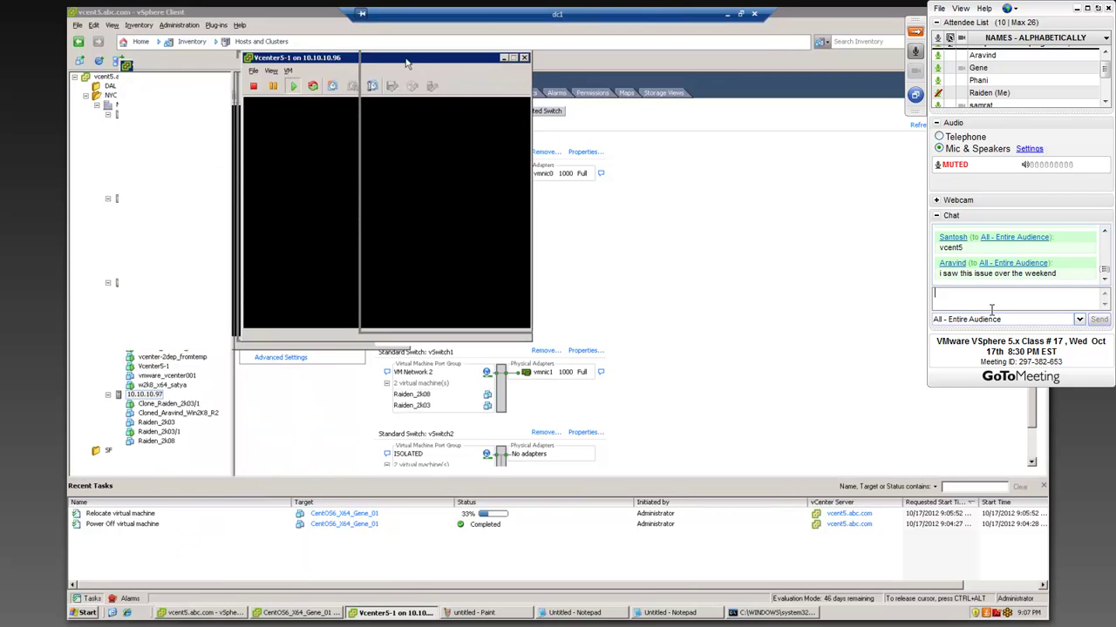
{"action": "left_click_drag", "start_coordinate": [519, 340], "coordinate": [720, 408]}
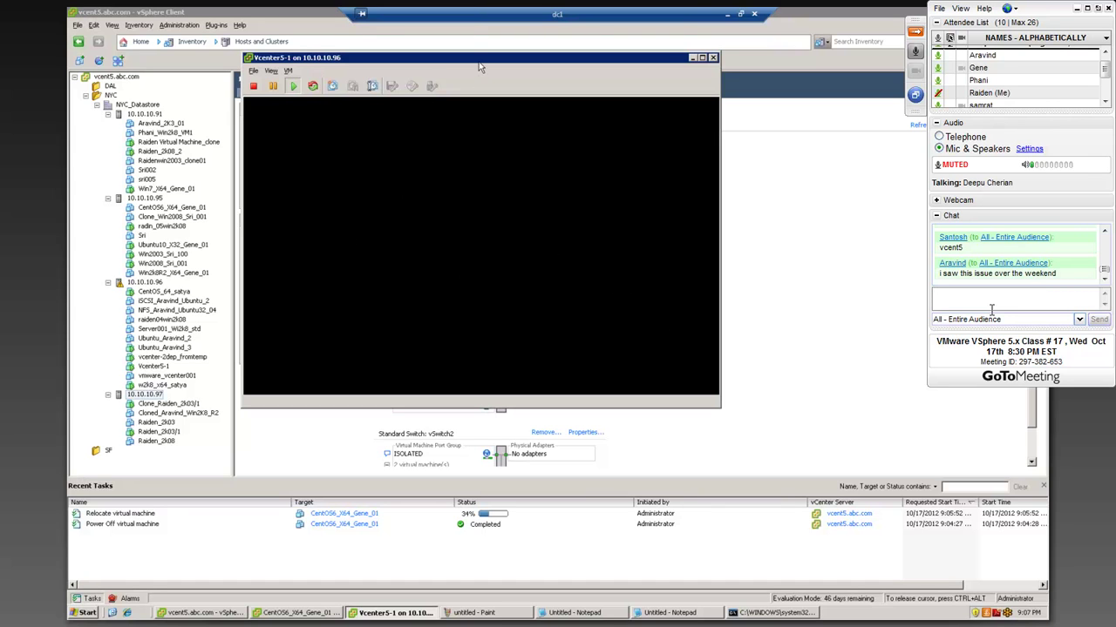
{"action": "left_click_drag", "start_coordinate": [476, 58], "coordinate": [470, 50]}
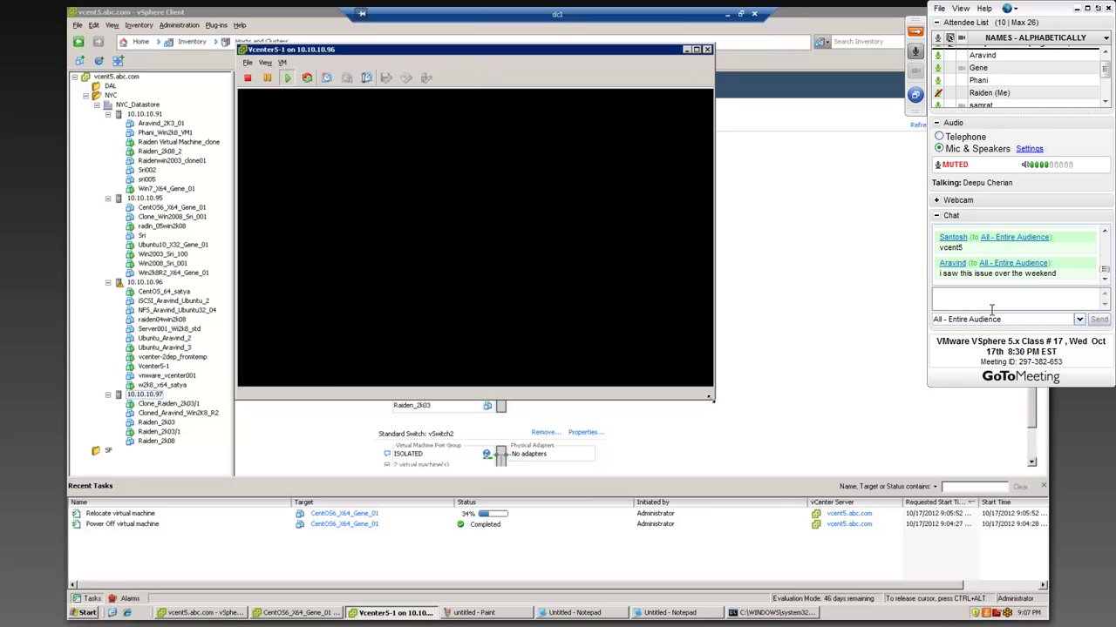
{"action": "left_click_drag", "start_coordinate": [713, 398], "coordinate": [719, 410]}
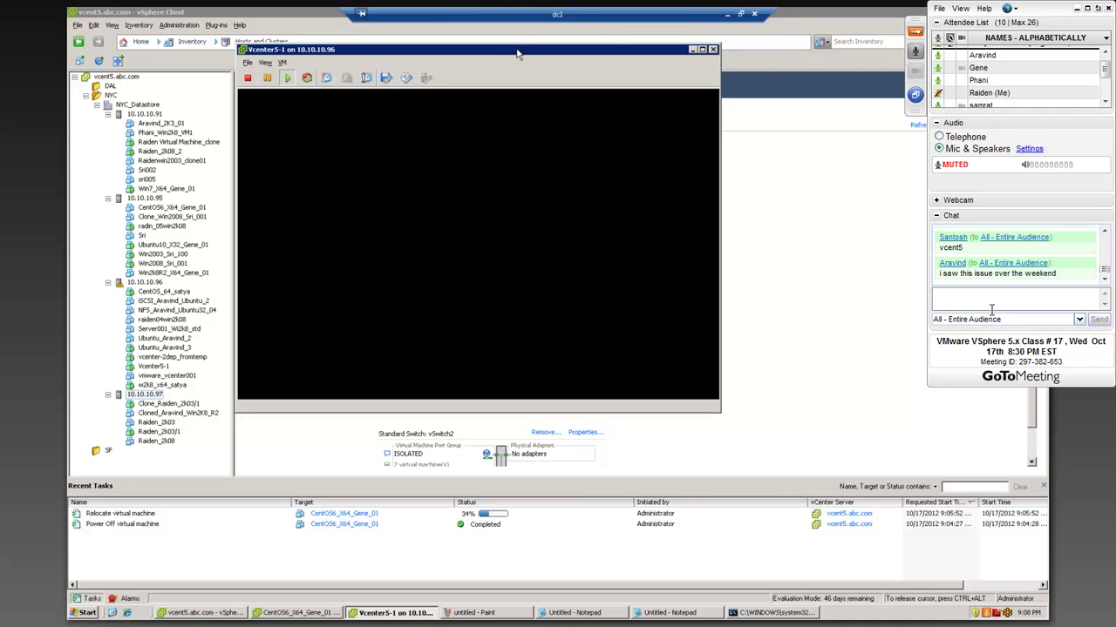
{"action": "left_click_drag", "start_coordinate": [500, 56], "coordinate": [460, 64]}
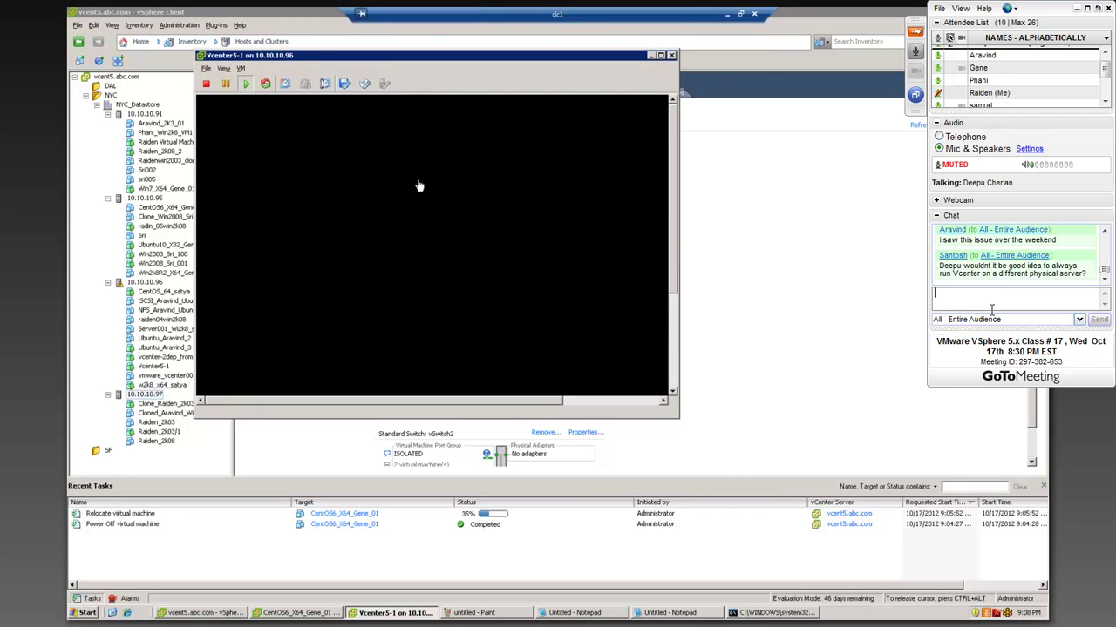
{"action": "left_click_drag", "start_coordinate": [678, 419], "coordinate": [760, 506]}
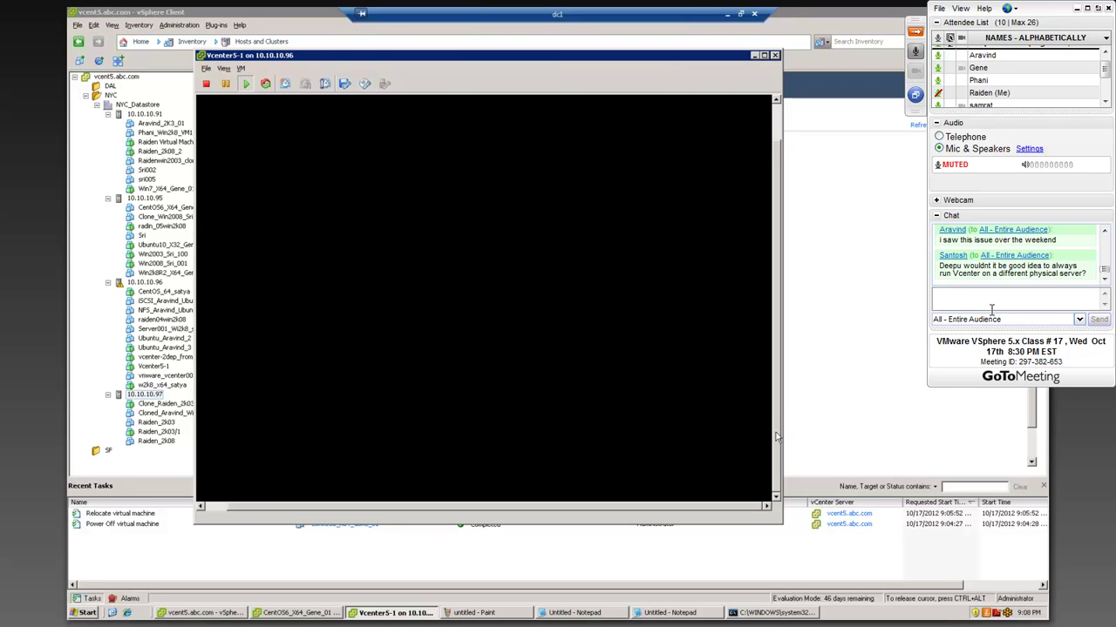
- In the Vcenter5-1 console, close the guest's Computer window and show hidden notification icons
{"action": "left_click", "coordinate": [673, 413]}
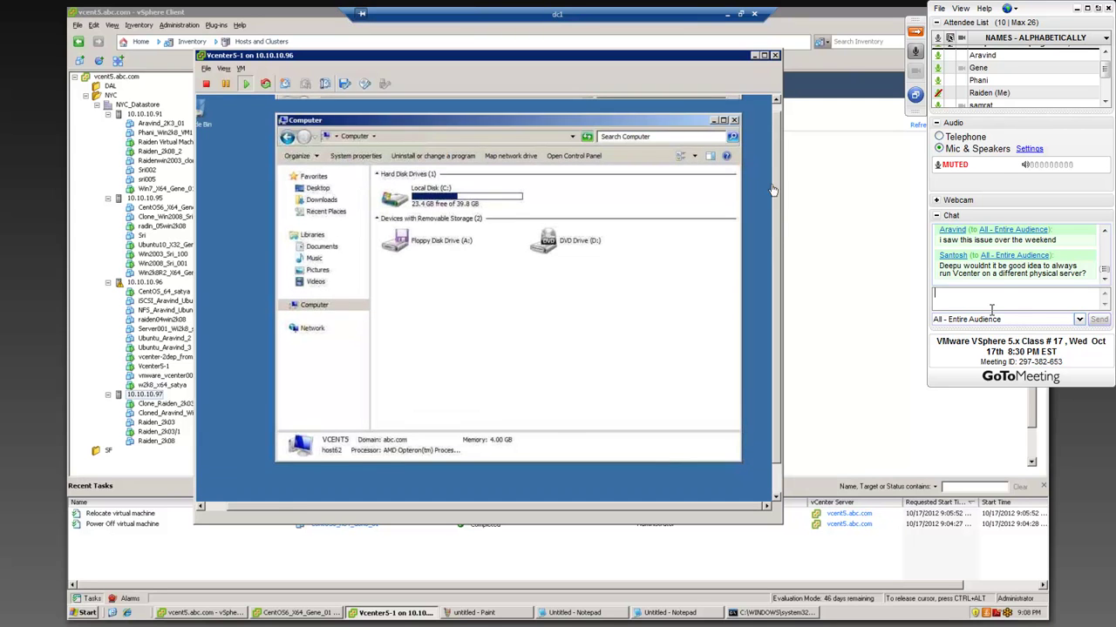
{"action": "left_click", "coordinate": [734, 129]}
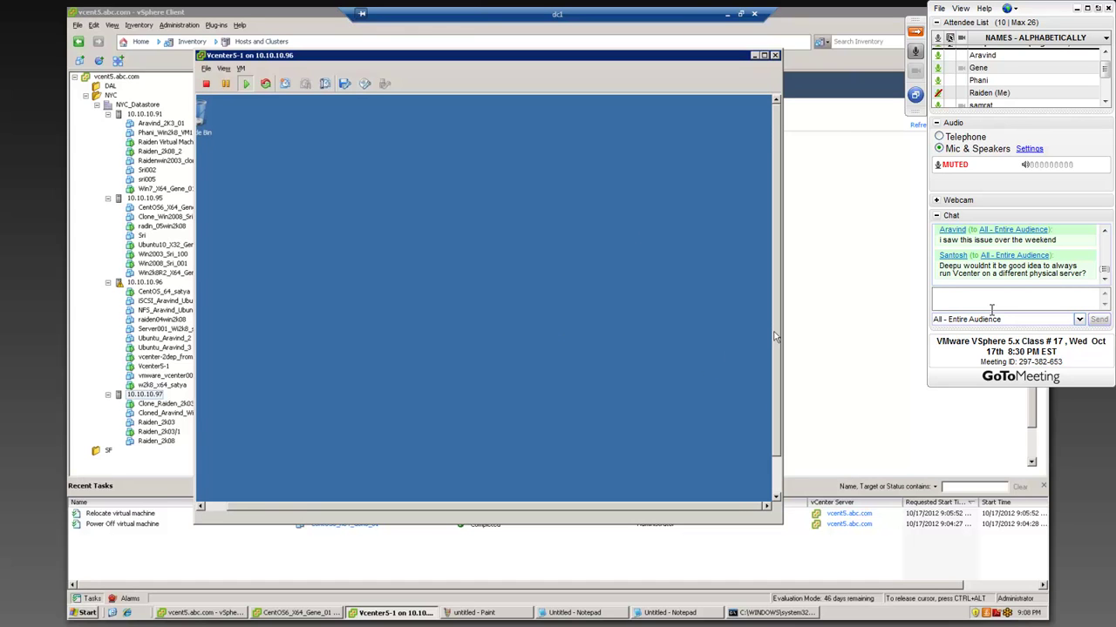
{"action": "left_click_drag", "start_coordinate": [774, 333], "coordinate": [775, 440]}
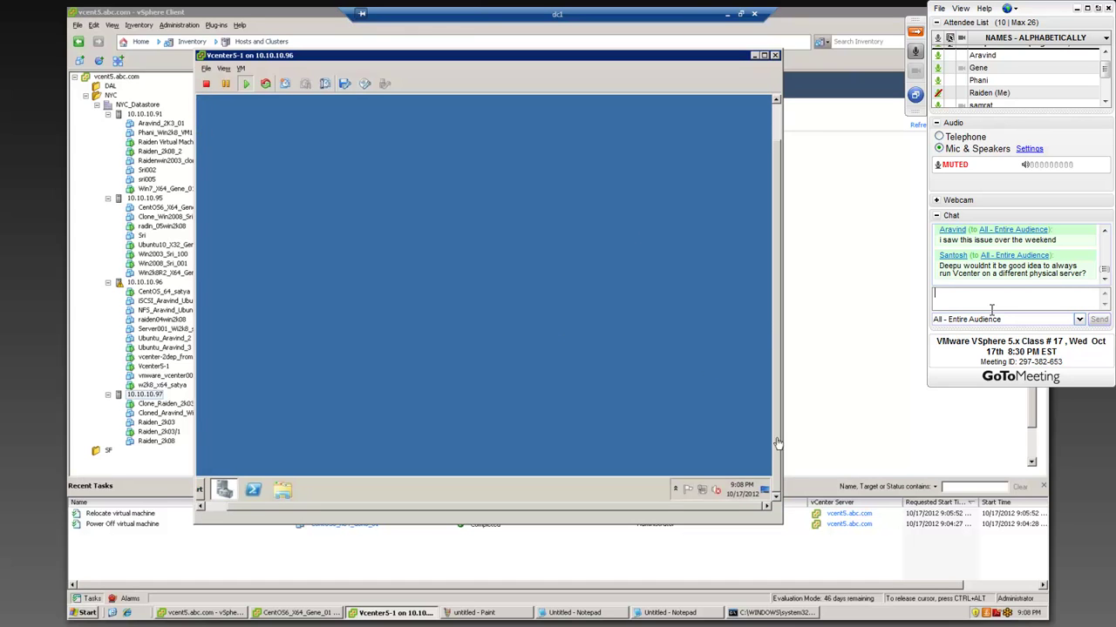
{"action": "left_click", "coordinate": [676, 492]}
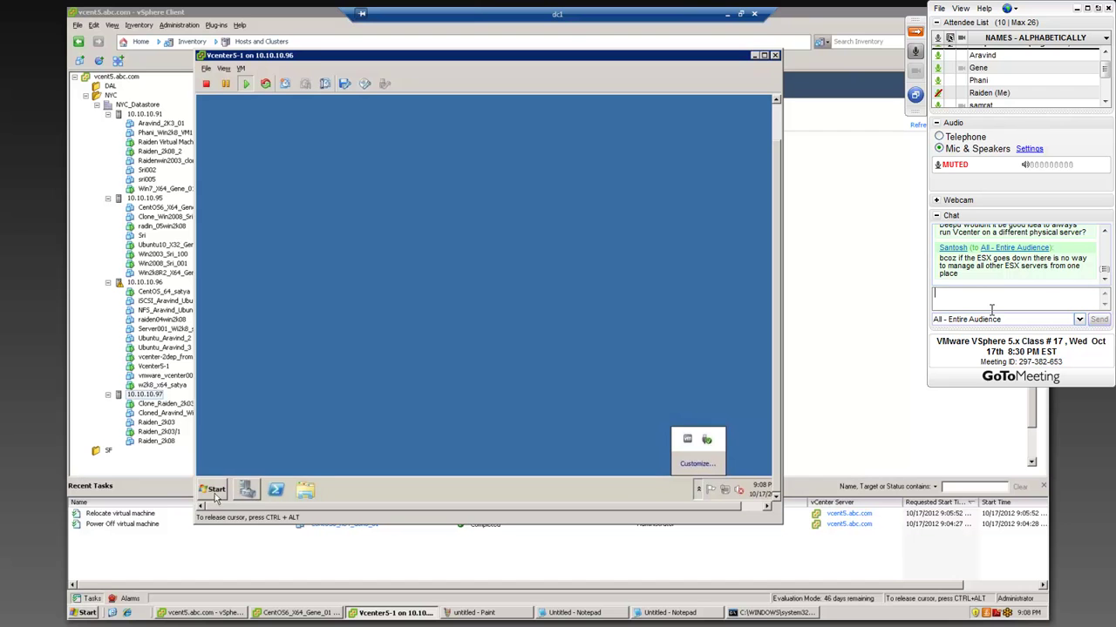
{"action": "left_click_drag", "start_coordinate": [702, 56], "coordinate": [672, 47]}
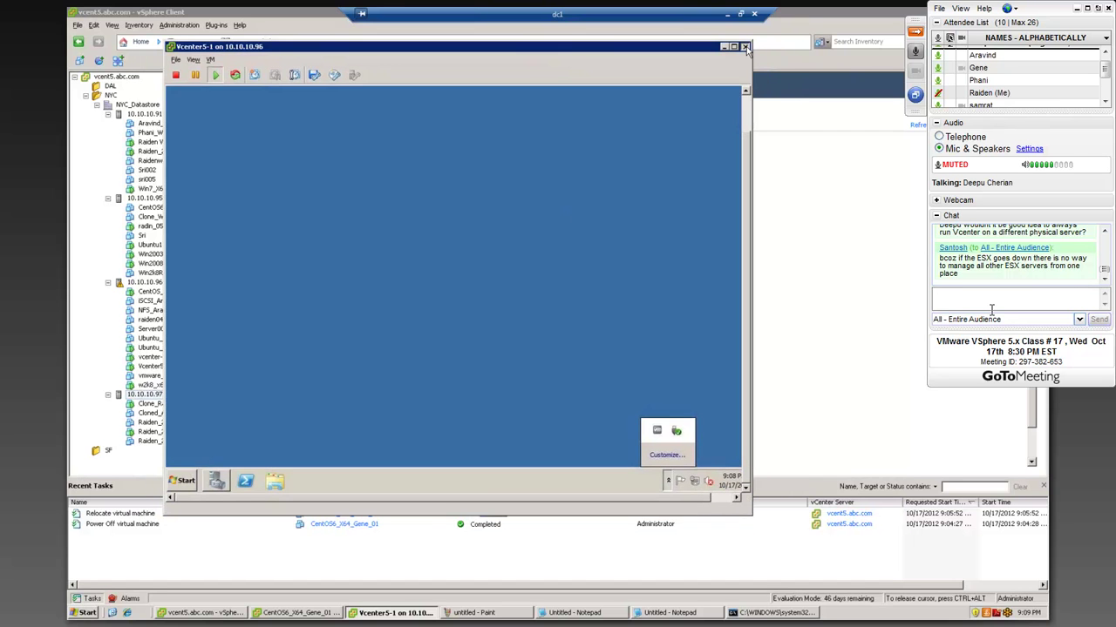
- Close the Vcenter5-1 on 10.10.10.96 console window
{"action": "left_click", "coordinate": [744, 47]}
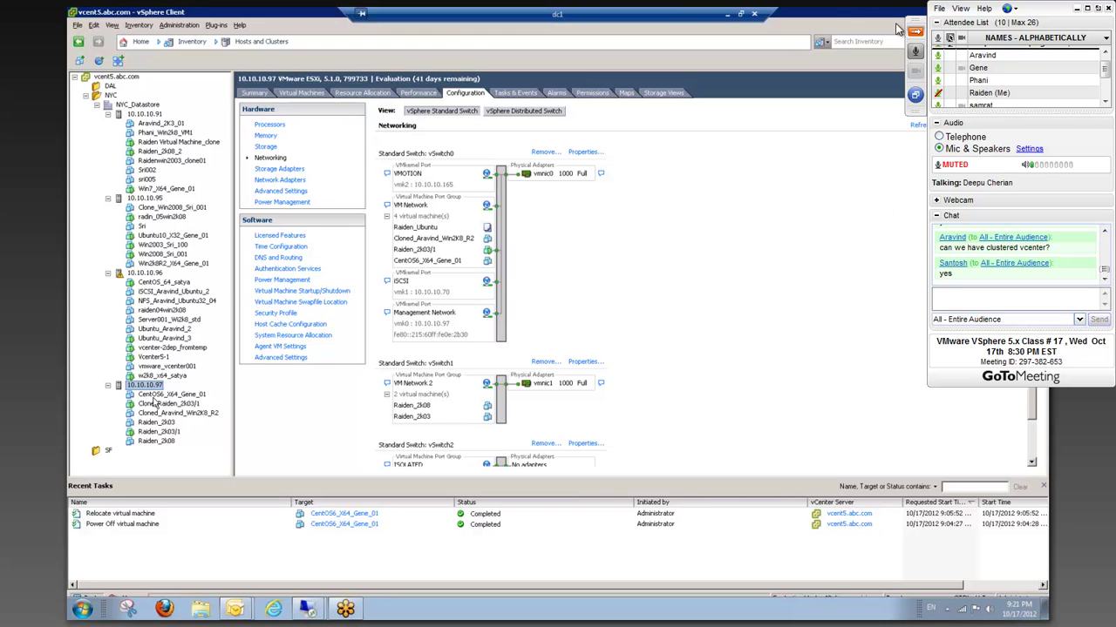
- Power on CentOS6_X64_Gene_01 and bring the 10.10.10.76 ping window up to the top right
{"action": "left_click", "coordinate": [916, 32]}
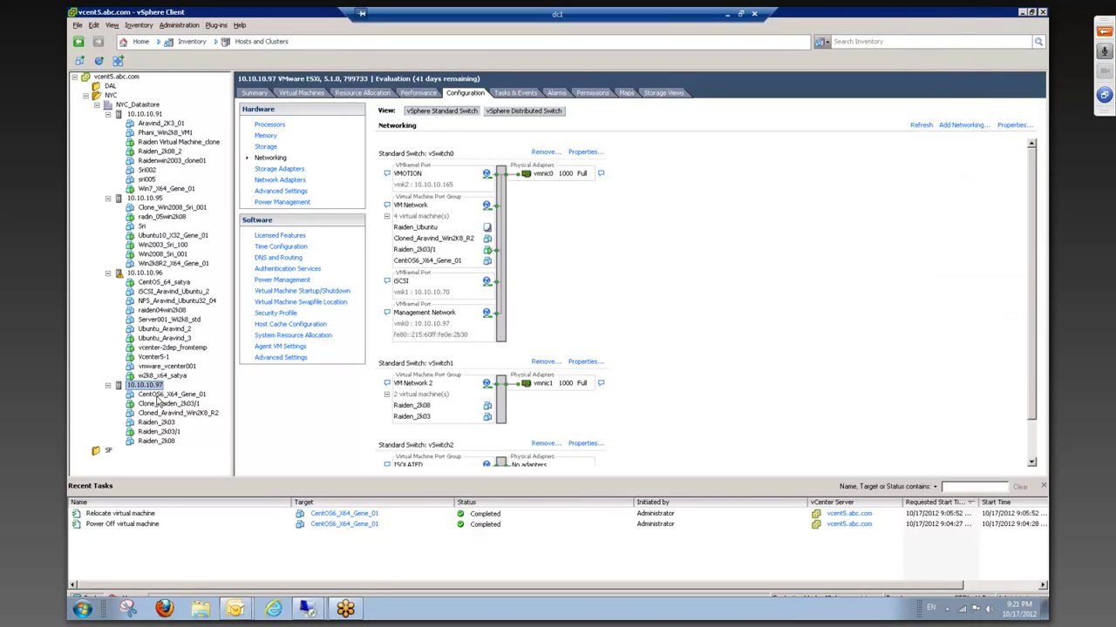
{"action": "left_click", "coordinate": [162, 395]}
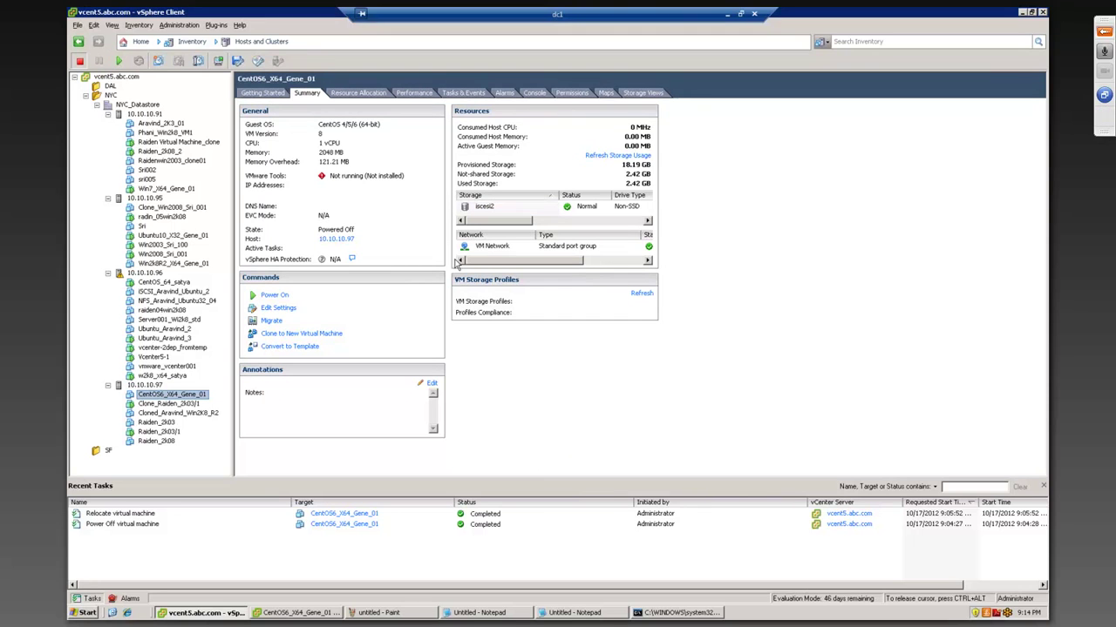
{"action": "right_click", "coordinate": [180, 396]}
{"action": "mouse_move", "coordinate": [219, 373]}
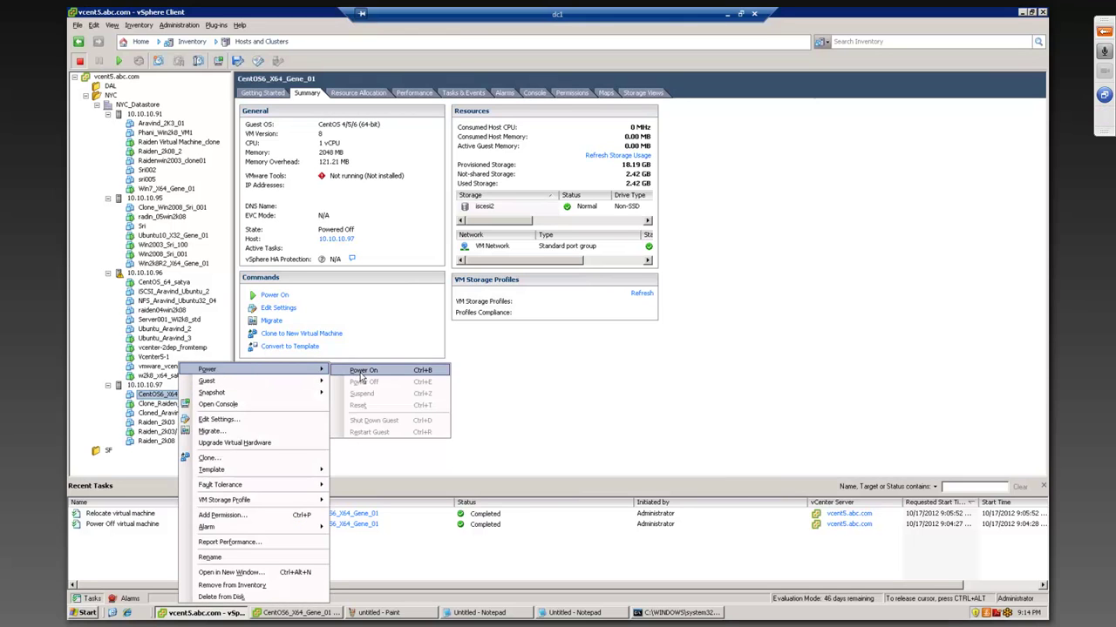
{"action": "left_click", "coordinate": [359, 373]}
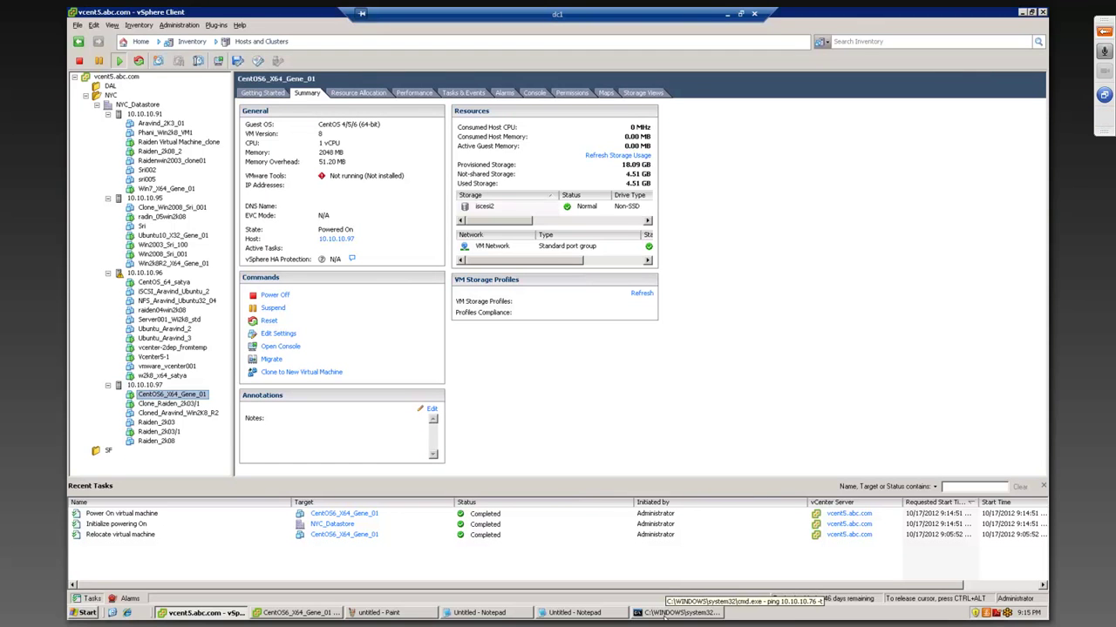
{"action": "left_click", "coordinate": [667, 613]}
{"action": "left_click_drag", "start_coordinate": [595, 220], "coordinate": [646, 213]}
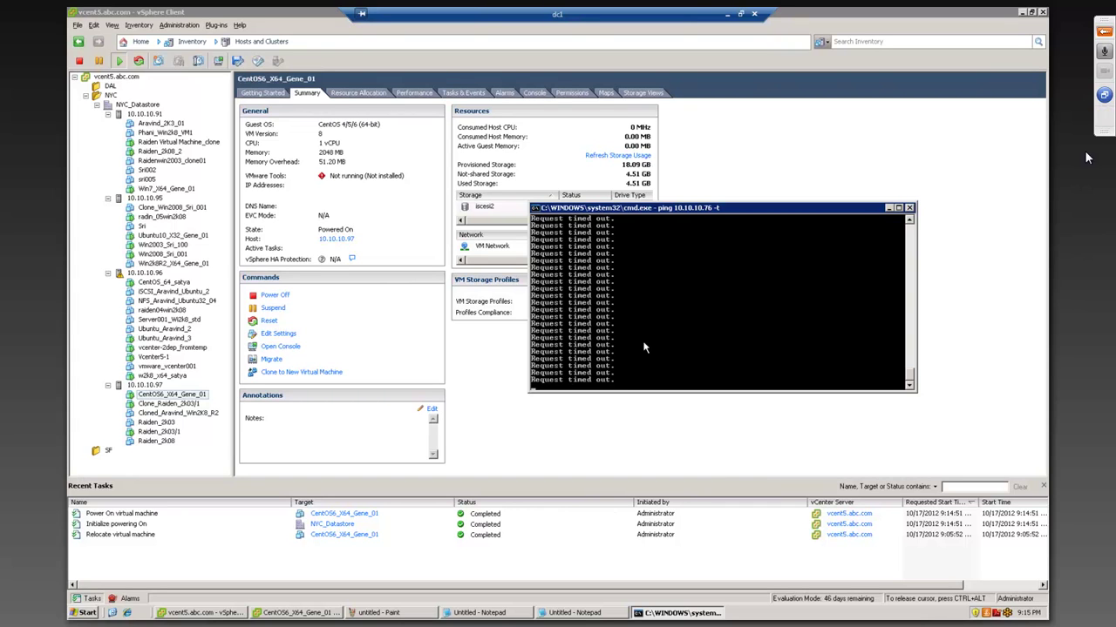
{"action": "left_click", "coordinate": [1098, 129]}
- Open the CentOS6_X64_Gene_01 console and move the ping window to the top-left
{"action": "right_click", "coordinate": [184, 397]}
{"action": "left_click", "coordinate": [223, 416]}
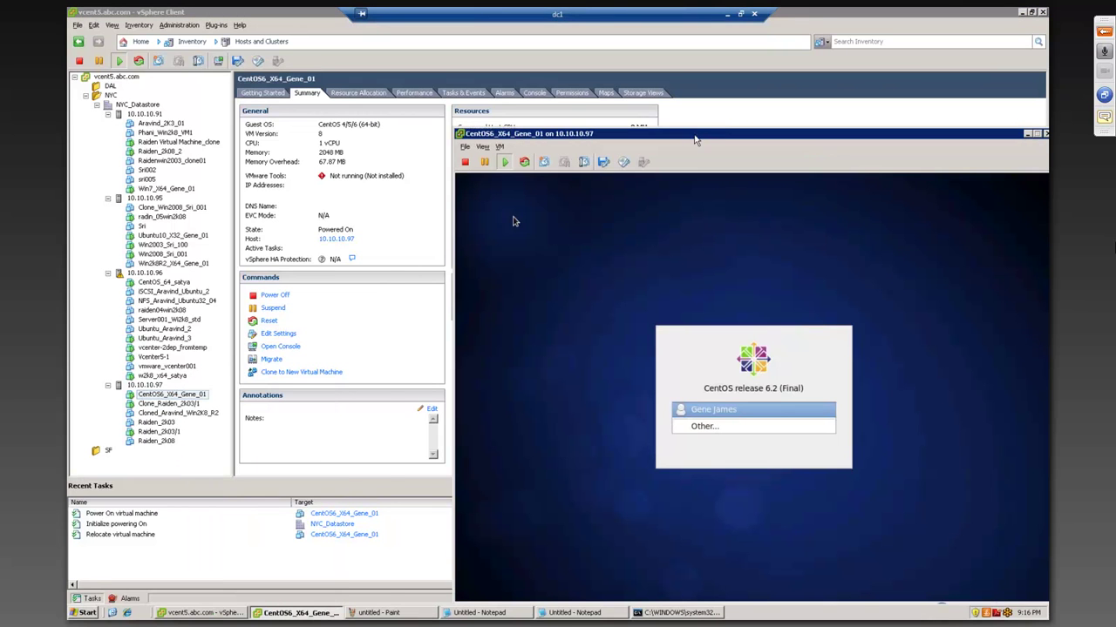
{"action": "left_click_drag", "start_coordinate": [694, 140], "coordinate": [679, 90]}
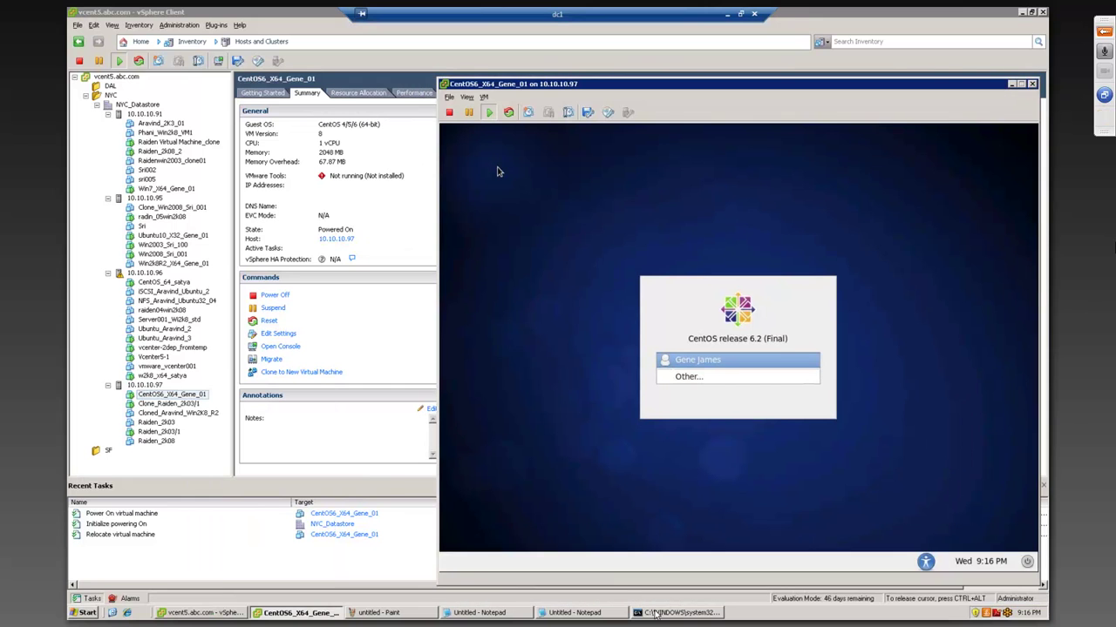
{"action": "left_click", "coordinate": [662, 613]}
{"action": "left_click_drag", "start_coordinate": [677, 216], "coordinate": [263, 70]}
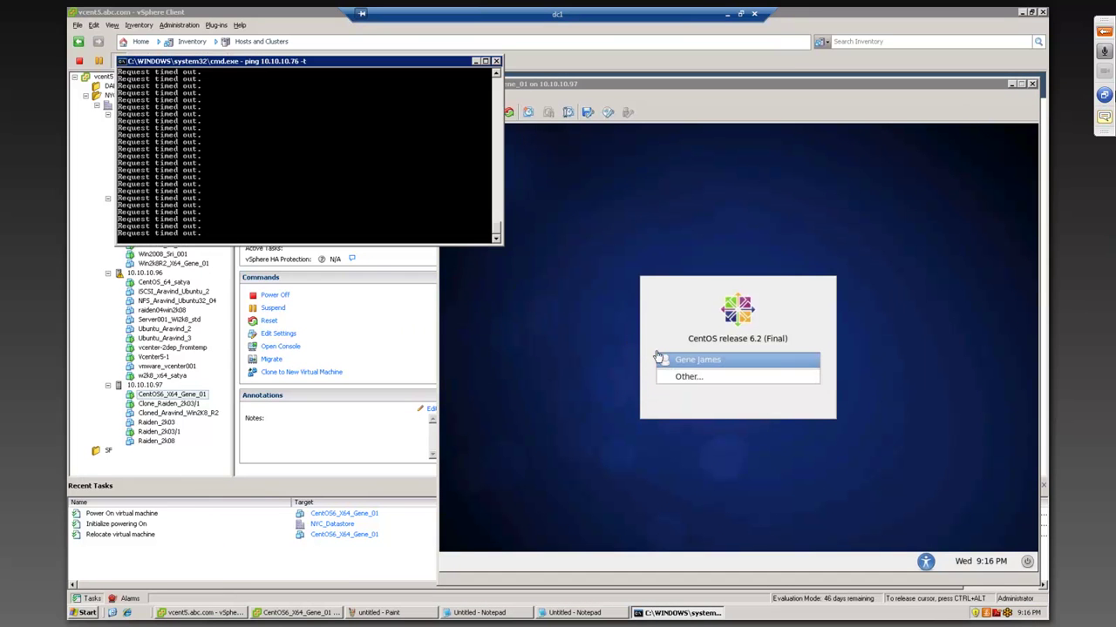
{"action": "left_click", "coordinate": [1102, 112]}
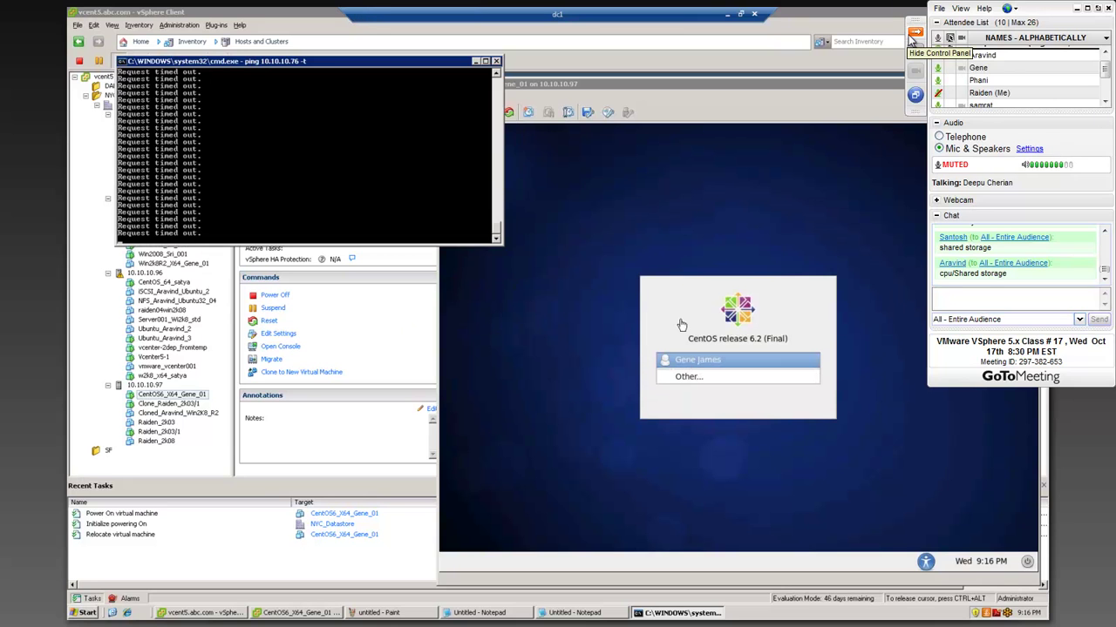
{"action": "left_click", "coordinate": [910, 35]}
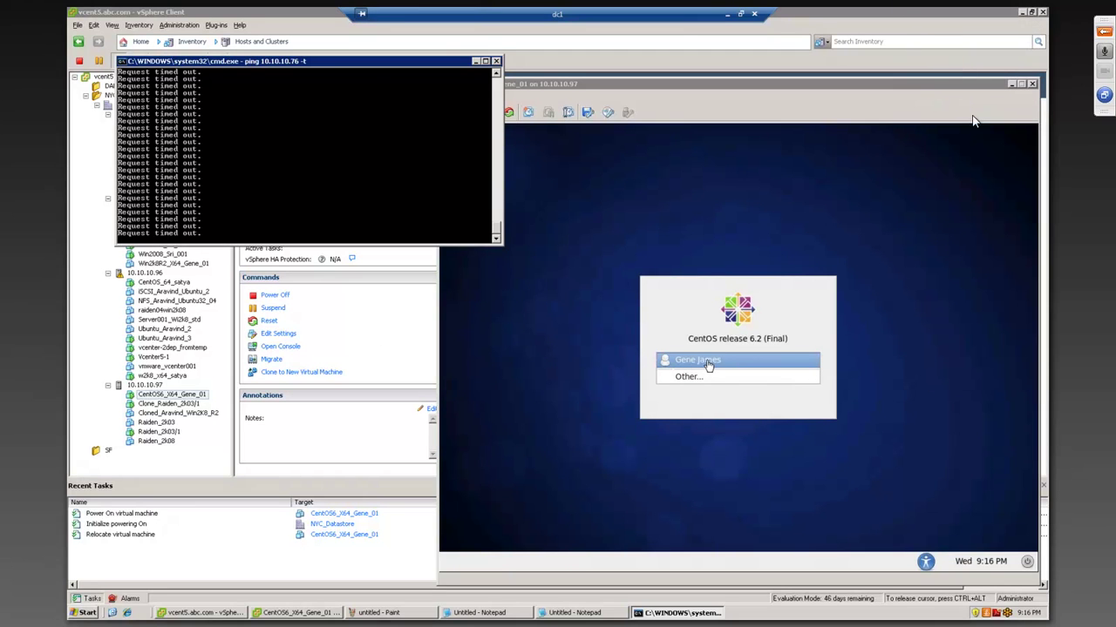
- Select the user account and log in to CentOS with the account password
{"action": "left_click", "coordinate": [707, 366]}
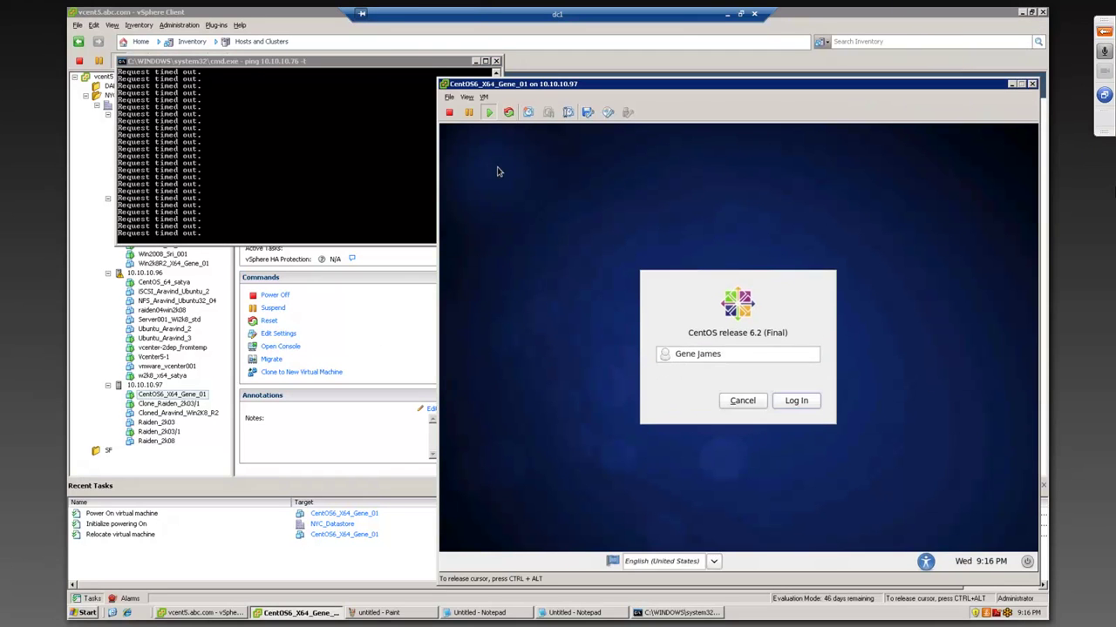
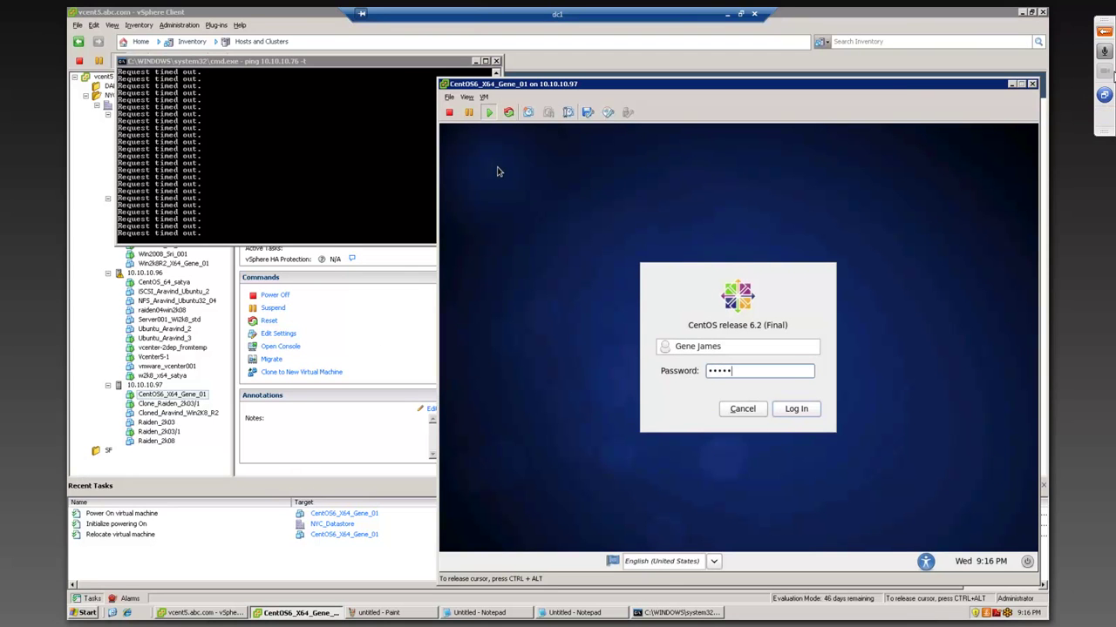
{"action": "left_click", "coordinate": [1104, 117]}
{"action": "key", "text": "Return"}
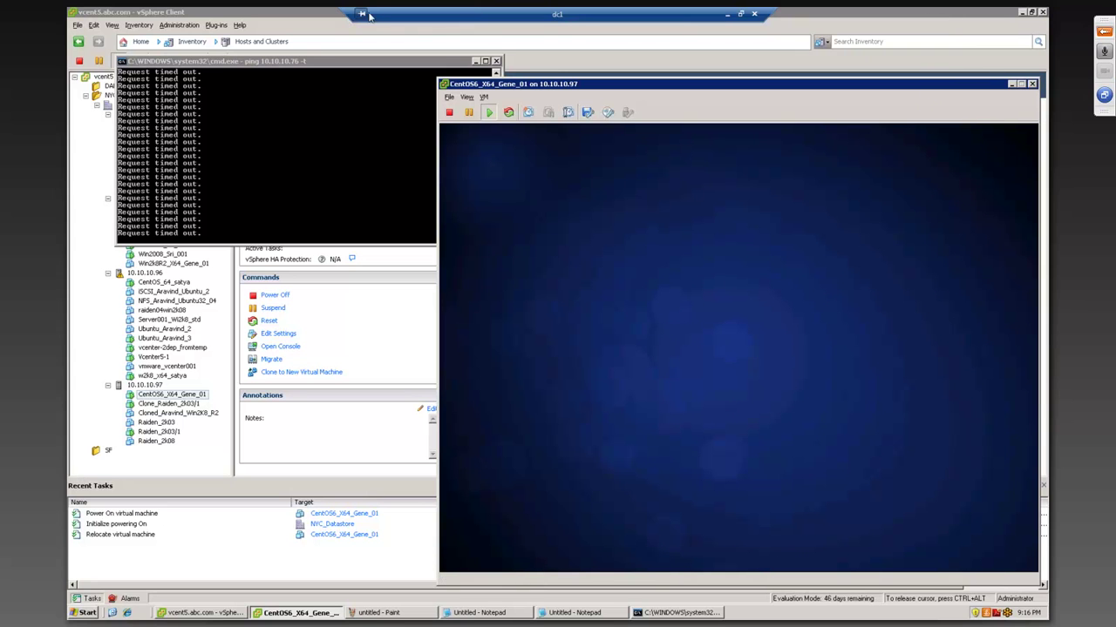
{"action": "left_click", "coordinate": [485, 96]}
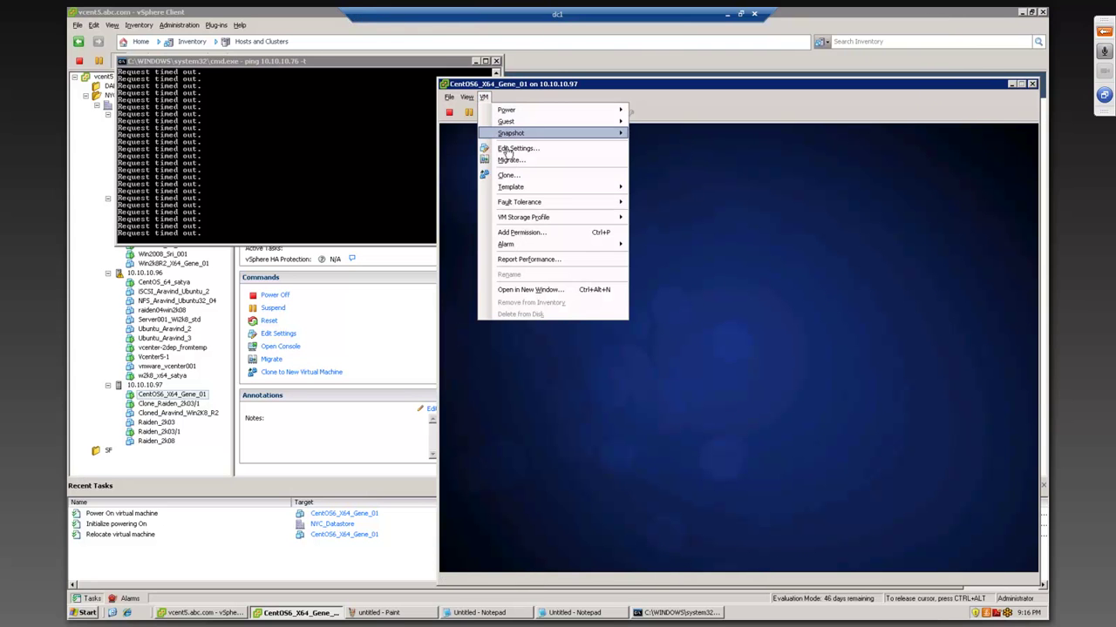
- Keep Network adapter 1 on VM Network in the CentOS VM's settings and apply them
{"action": "left_click", "coordinate": [513, 155]}
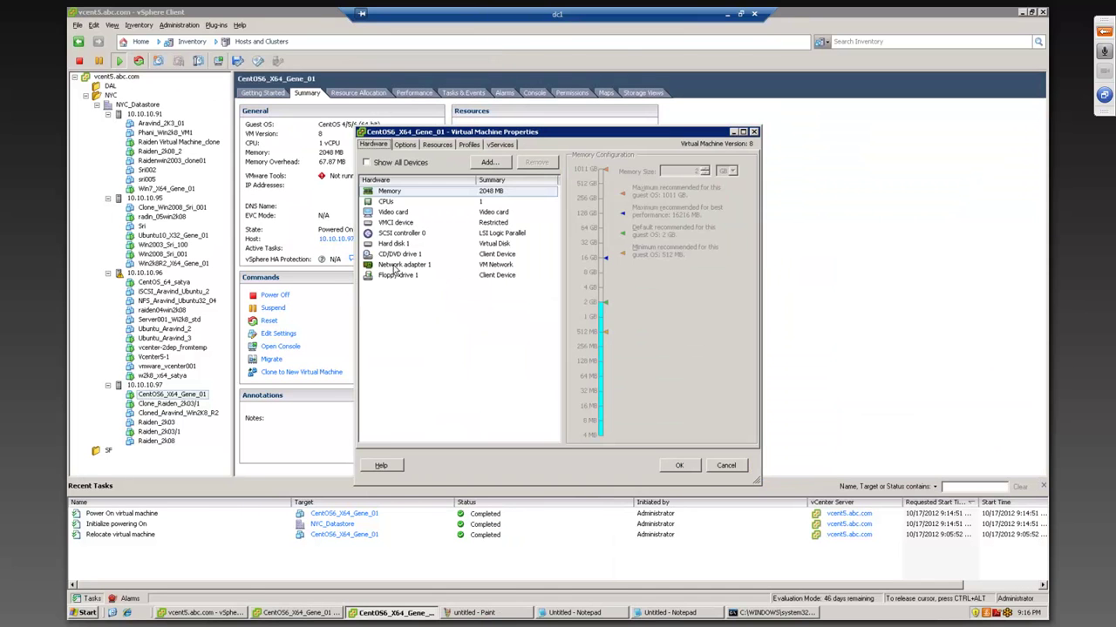
{"action": "left_click", "coordinate": [403, 264]}
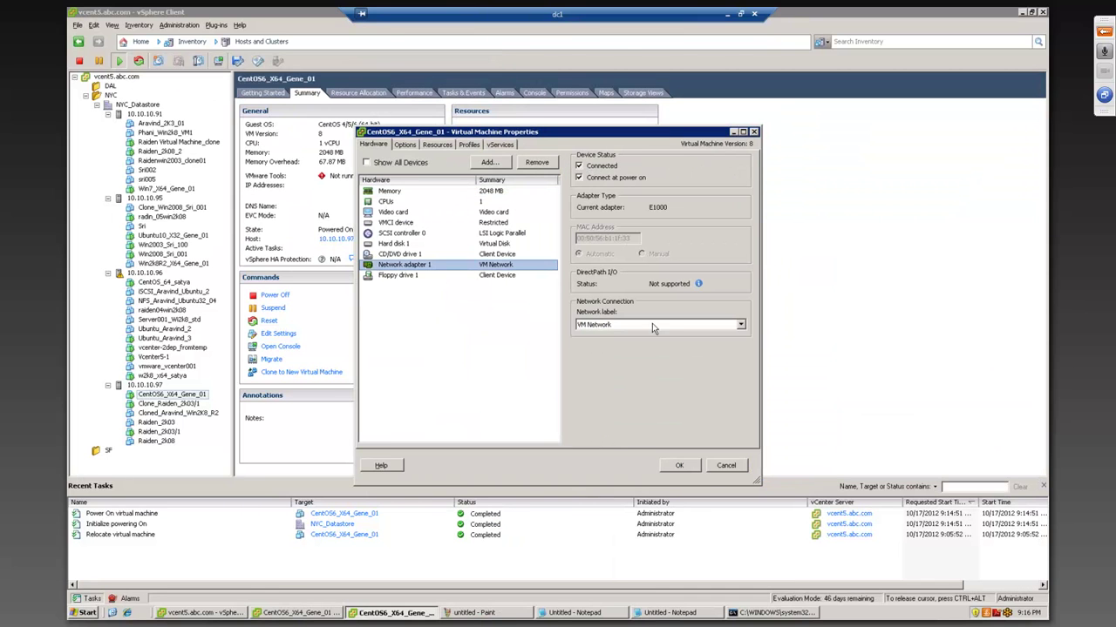
{"action": "left_click", "coordinate": [741, 326]}
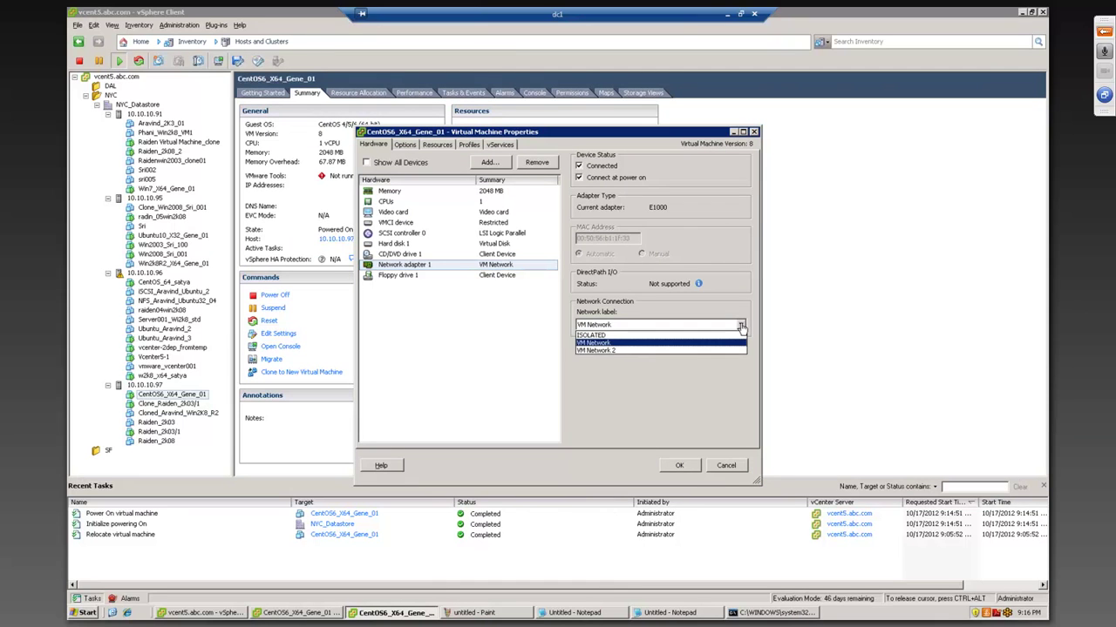
{"action": "left_click", "coordinate": [741, 326]}
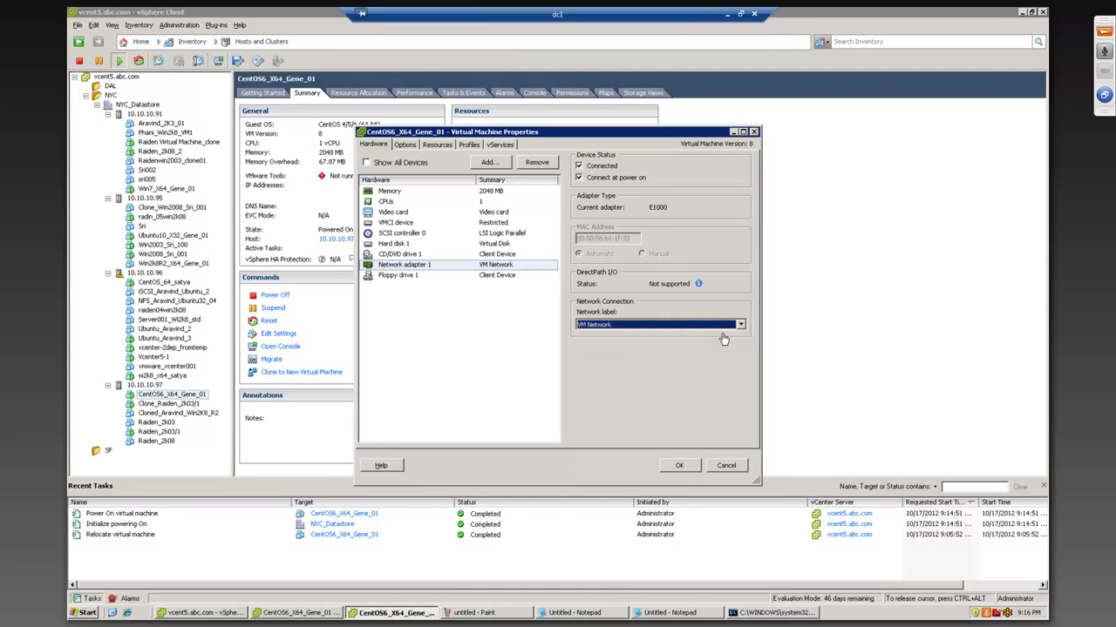
{"action": "left_click", "coordinate": [686, 469]}
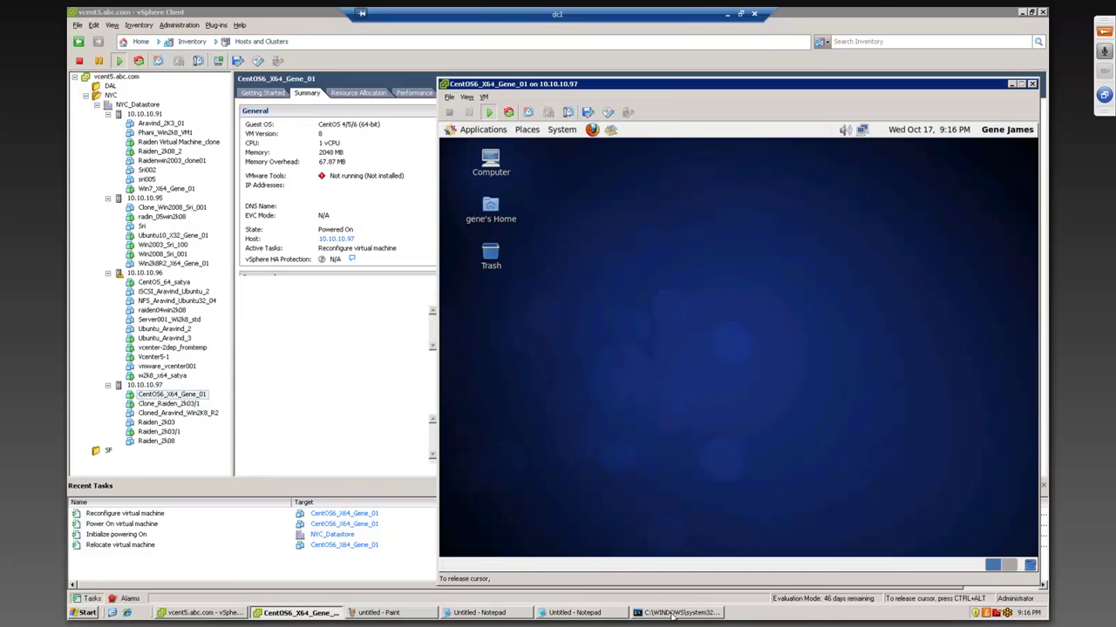
- Open a Terminal in the CentOS guest and run ifconfig, showing address 10.10.10.115
{"action": "left_click", "coordinate": [672, 616]}
{"action": "left_click", "coordinate": [568, 377]}
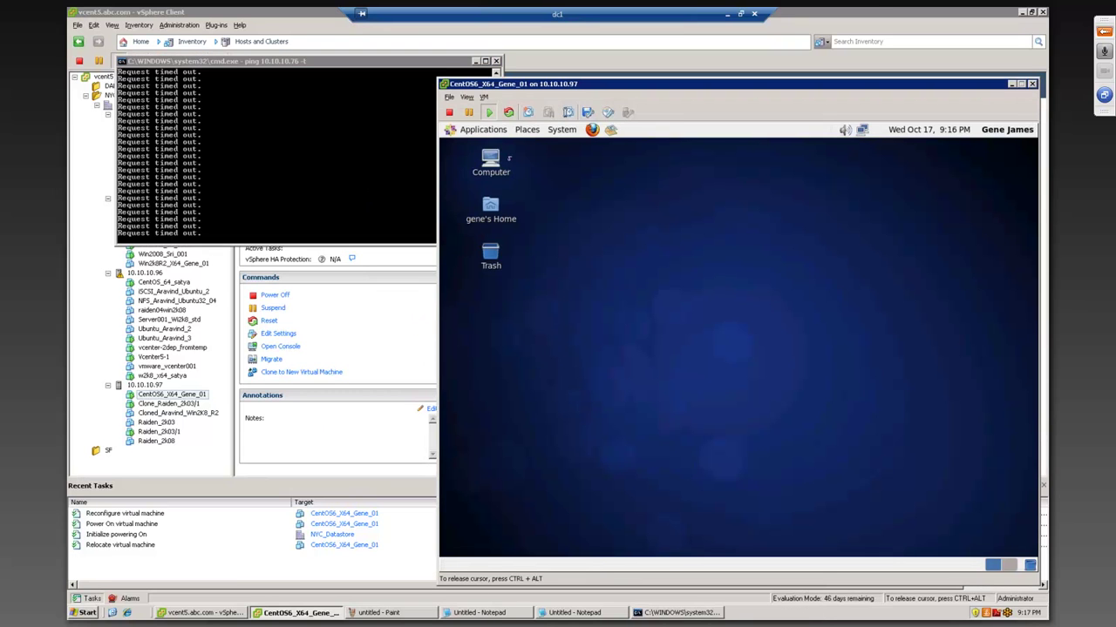
{"action": "left_click", "coordinate": [490, 130]}
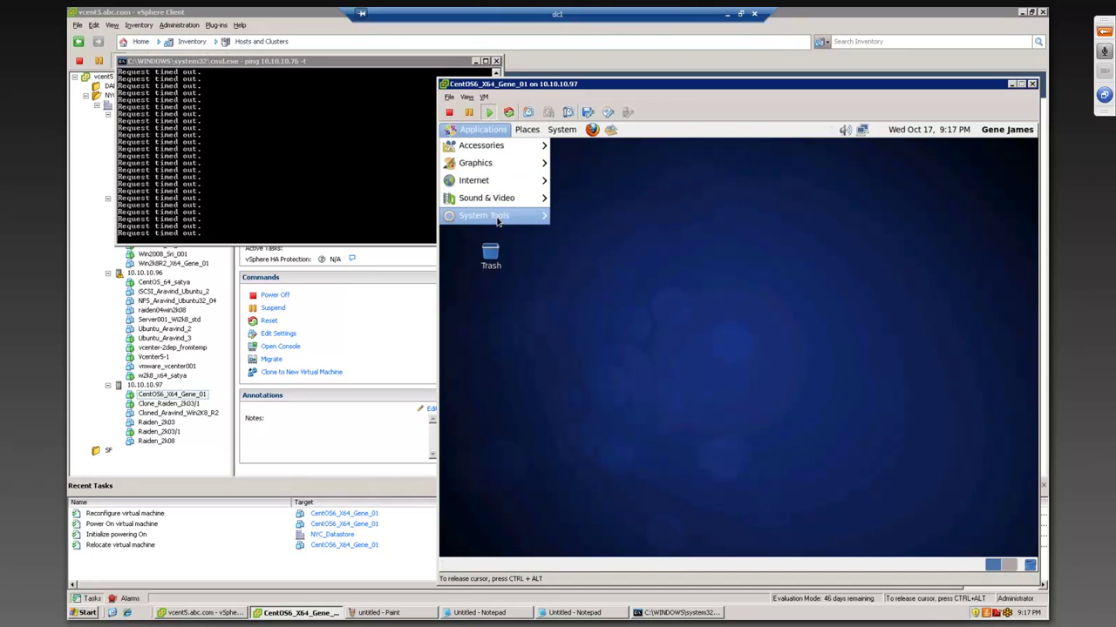
{"action": "mouse_move", "coordinate": [493, 216]}
{"action": "left_click", "coordinate": [582, 302]}
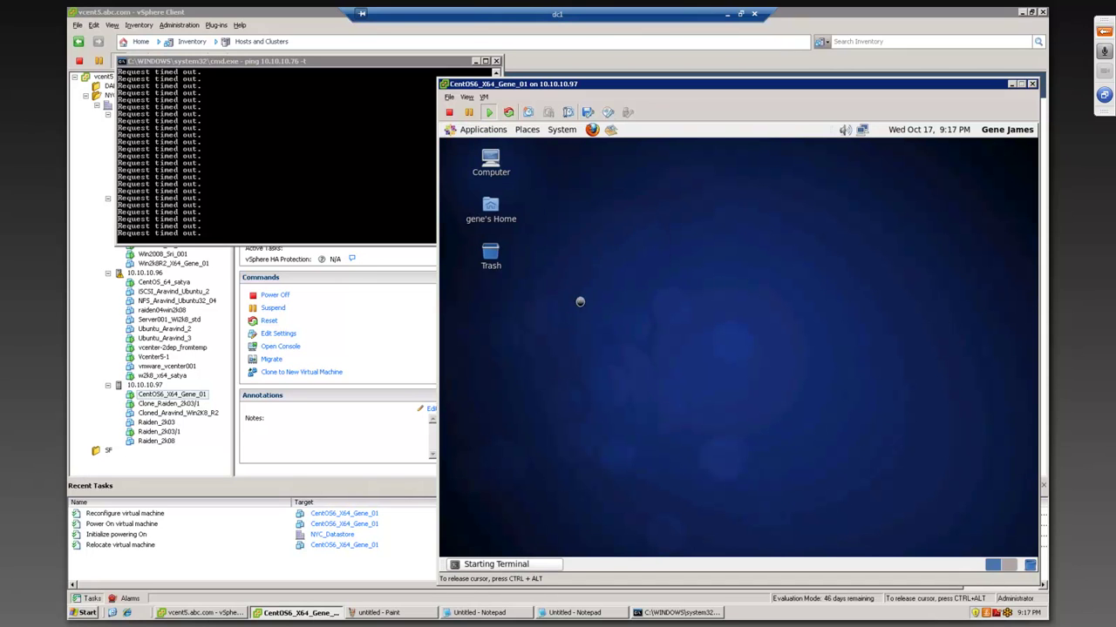
{"action": "type", "text": "i"}
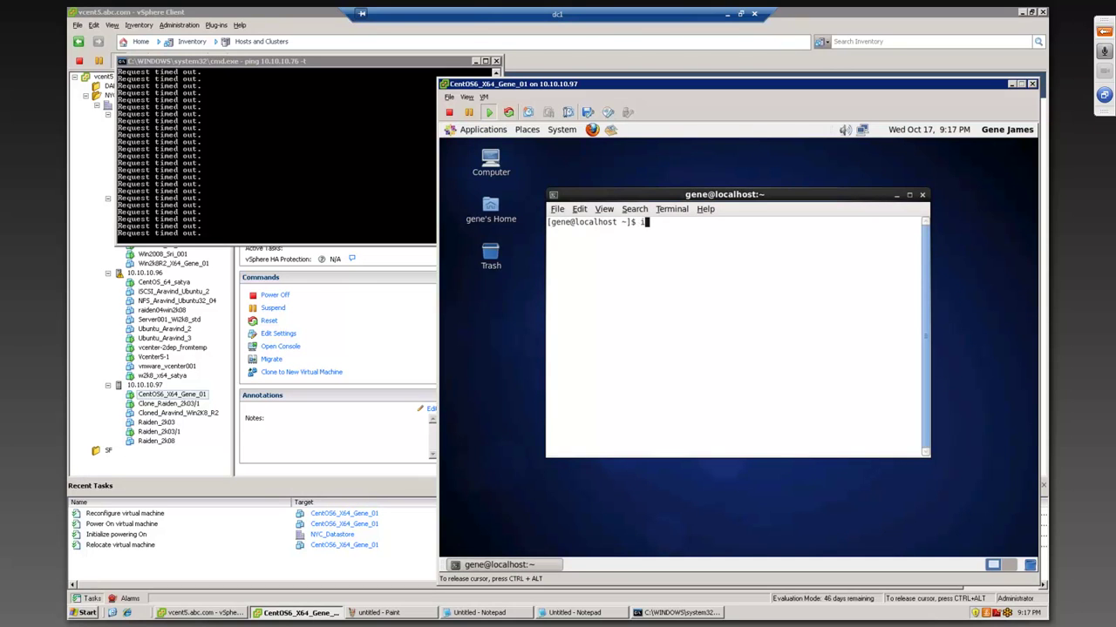
{"action": "type", "text": "fconfig"}
{"action": "key", "text": "Return"}
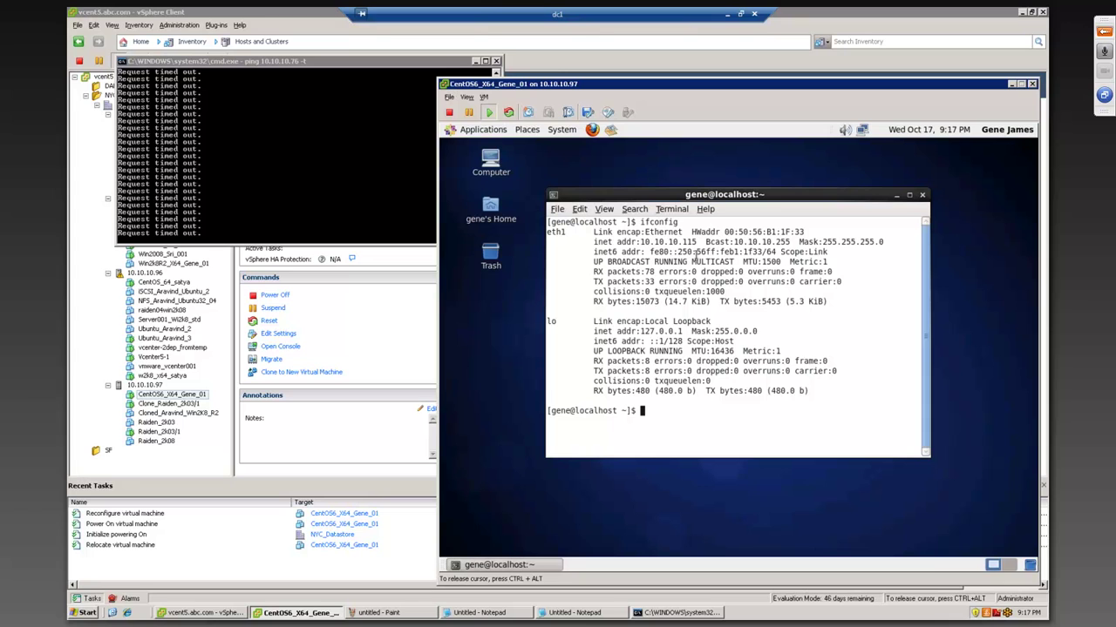
- Run ping 10.10.10.2 from the CentOS terminal and get replies
{"action": "left_click_drag", "start_coordinate": [699, 246], "coordinate": [631, 247]}
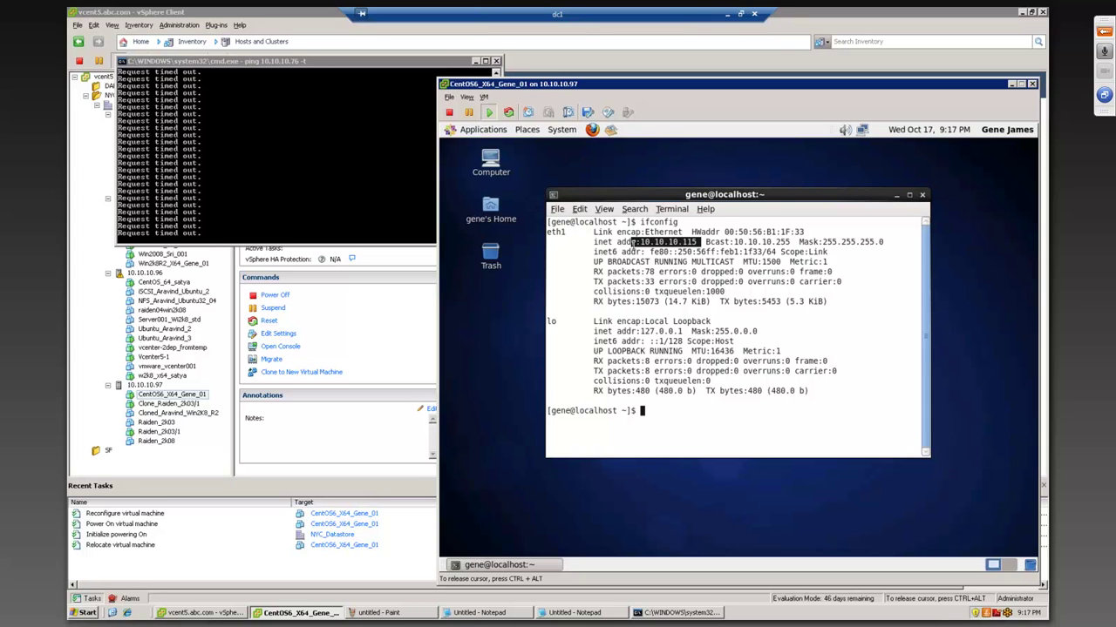
{"action": "double_click", "coordinate": [665, 409]}
{"action": "type", "text": "ping 10."}
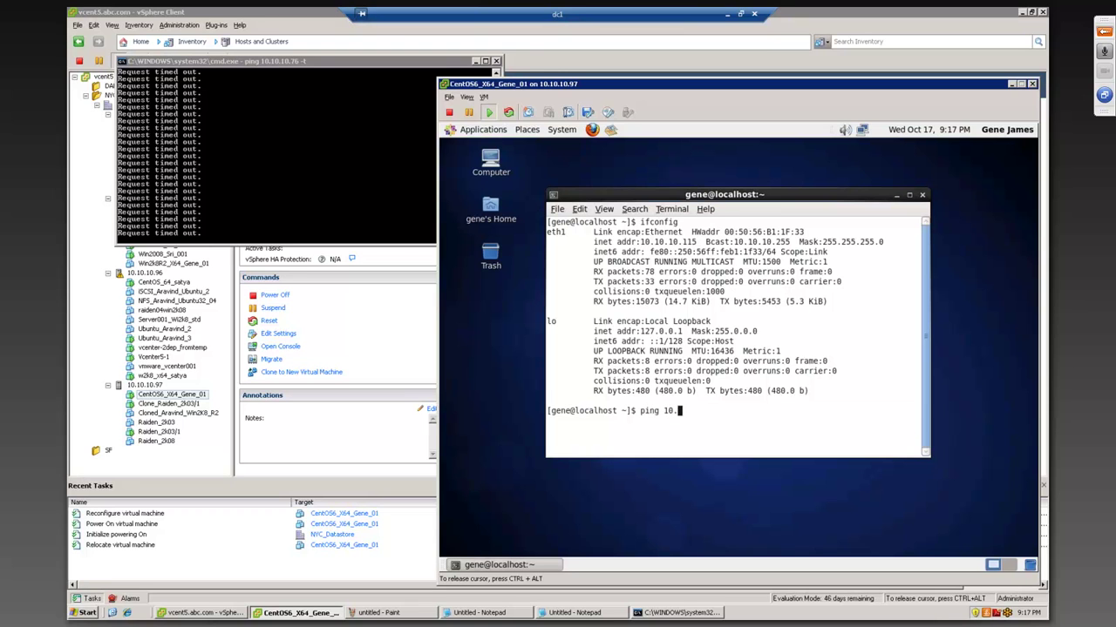
{"action": "type", "text": "10.10.2"}
{"action": "key", "text": "Return"}
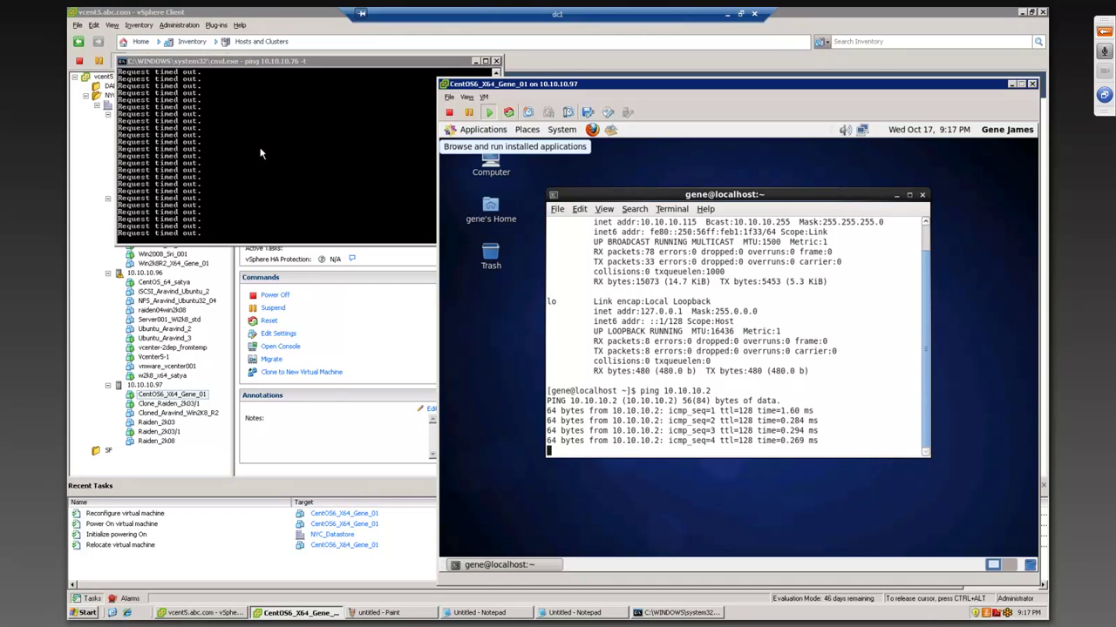
- Replace the failing ping with a continuous ping to 10.10.10.115 and place its window over the CentOS terminal
{"action": "left_click", "coordinate": [258, 208]}
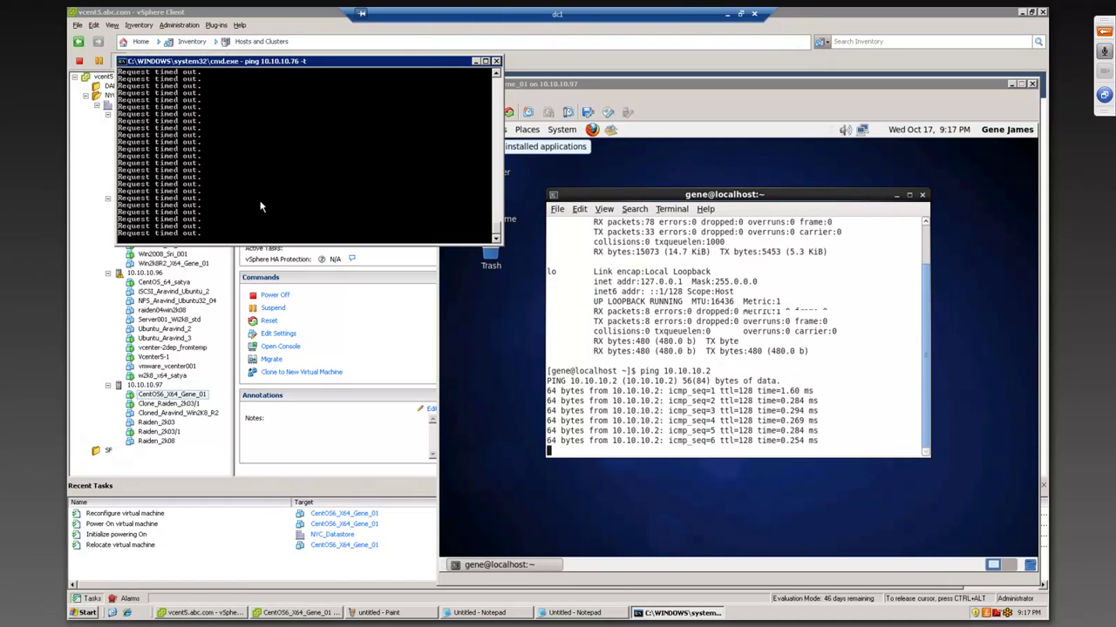
{"action": "key", "text": "ctrl+c"}
{"action": "key", "text": "Up"}
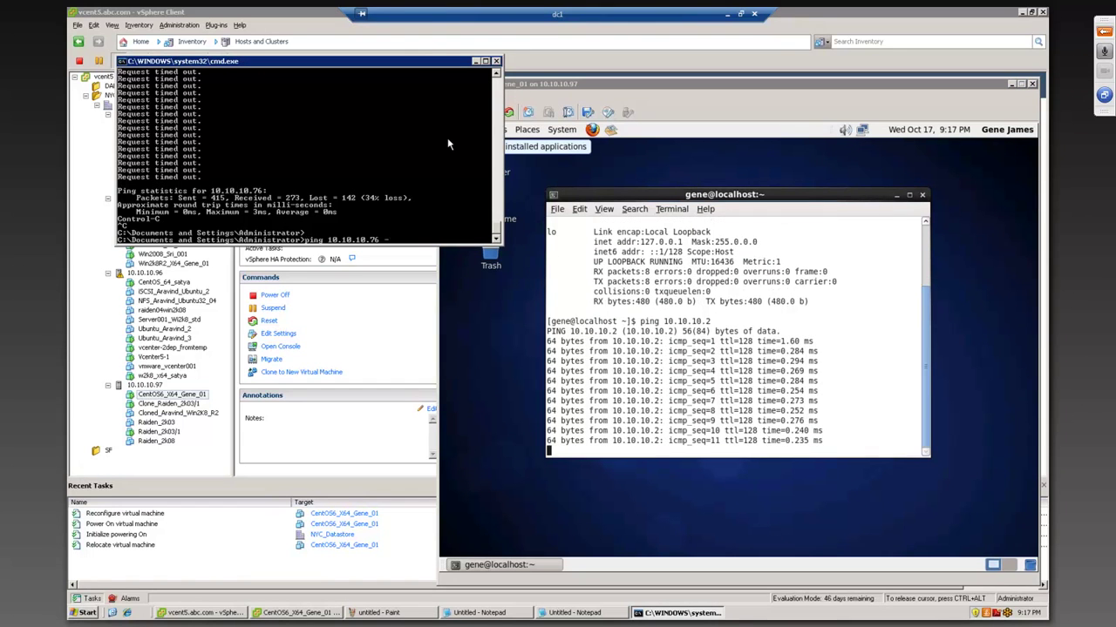
{"action": "key", "text": "BackSpace"}
{"action": "type", "text": "115"}
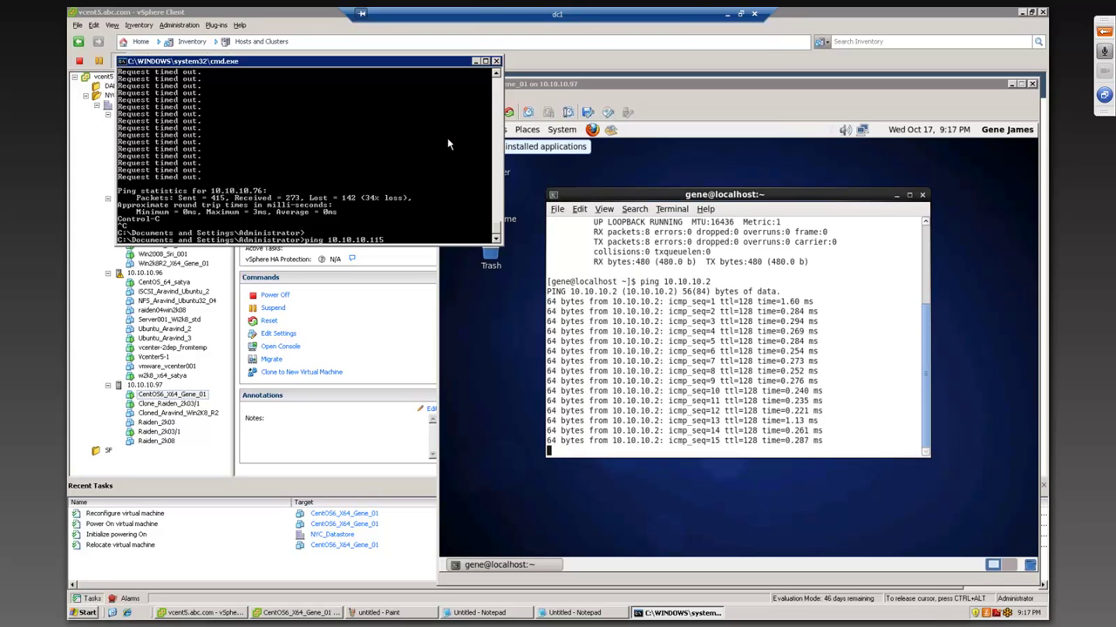
{"action": "key", "text": "Return"}
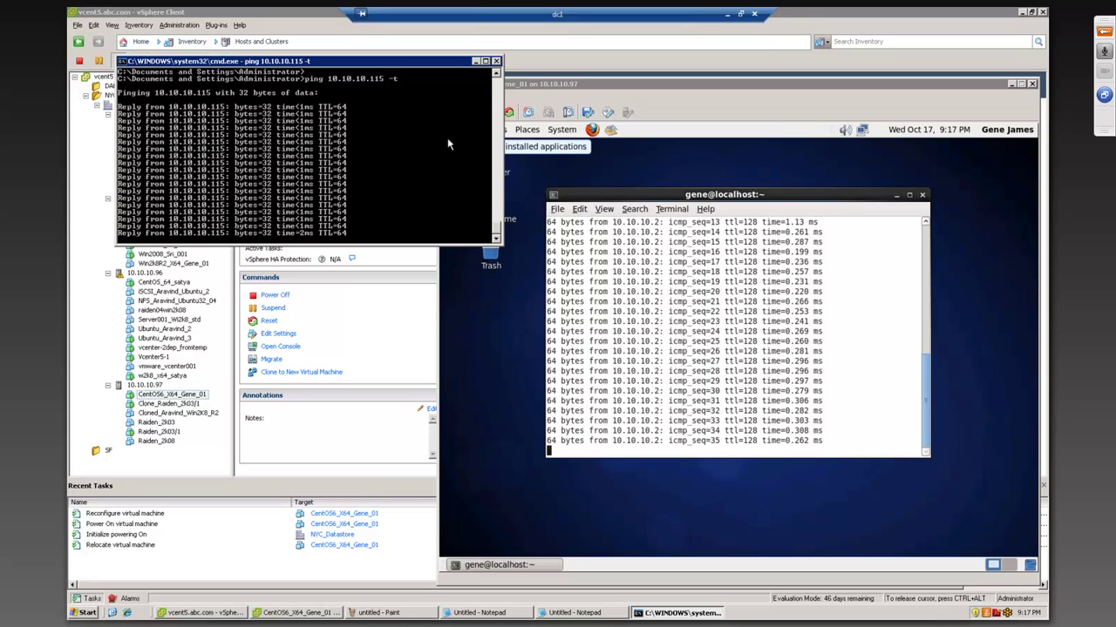
{"action": "left_click_drag", "start_coordinate": [418, 63], "coordinate": [897, 242]}
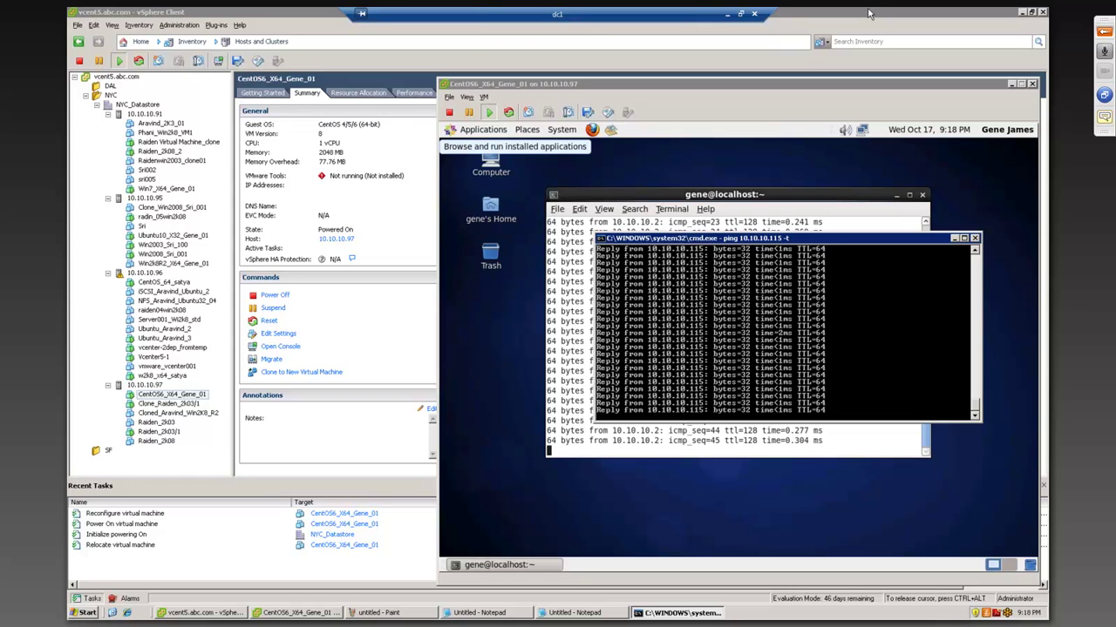
- Restore the vSphere Client to a smaller, narrower window so the terminals show
{"action": "left_click", "coordinate": [1032, 12]}
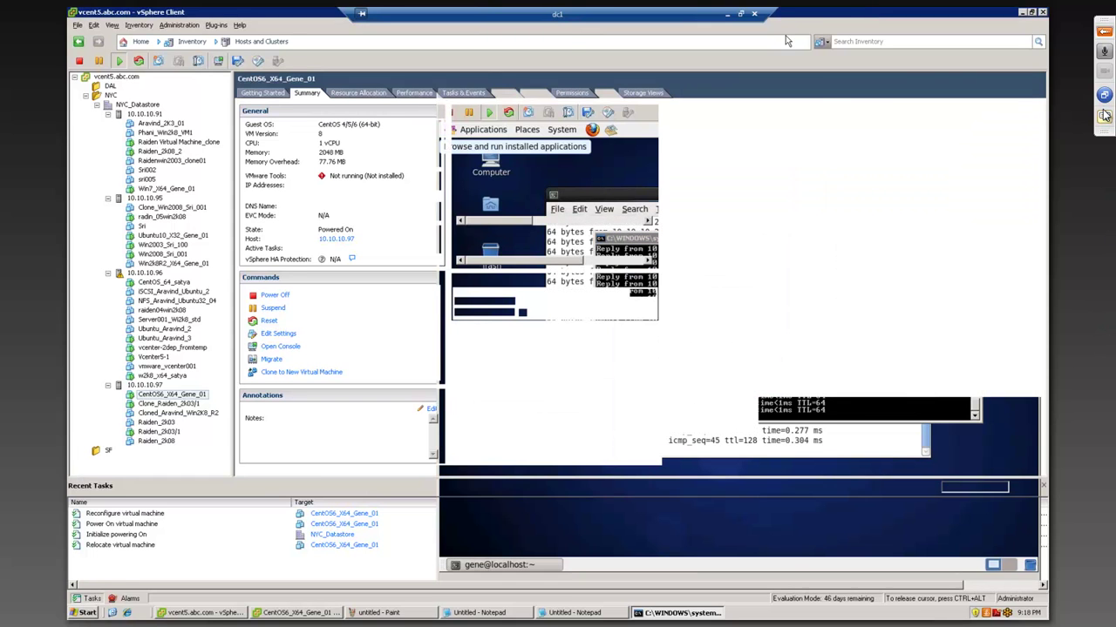
{"action": "left_click", "coordinate": [1101, 115]}
{"action": "left_click_drag", "start_coordinate": [788, 23], "coordinate": [758, 45]}
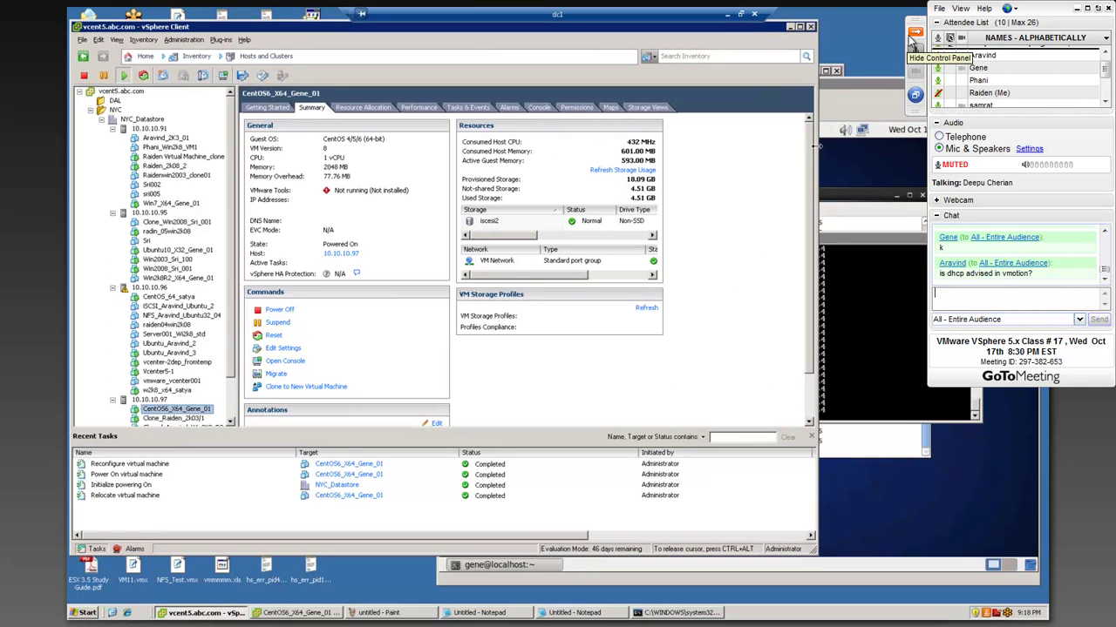
{"action": "left_click_drag", "start_coordinate": [817, 174], "coordinate": [525, 174]}
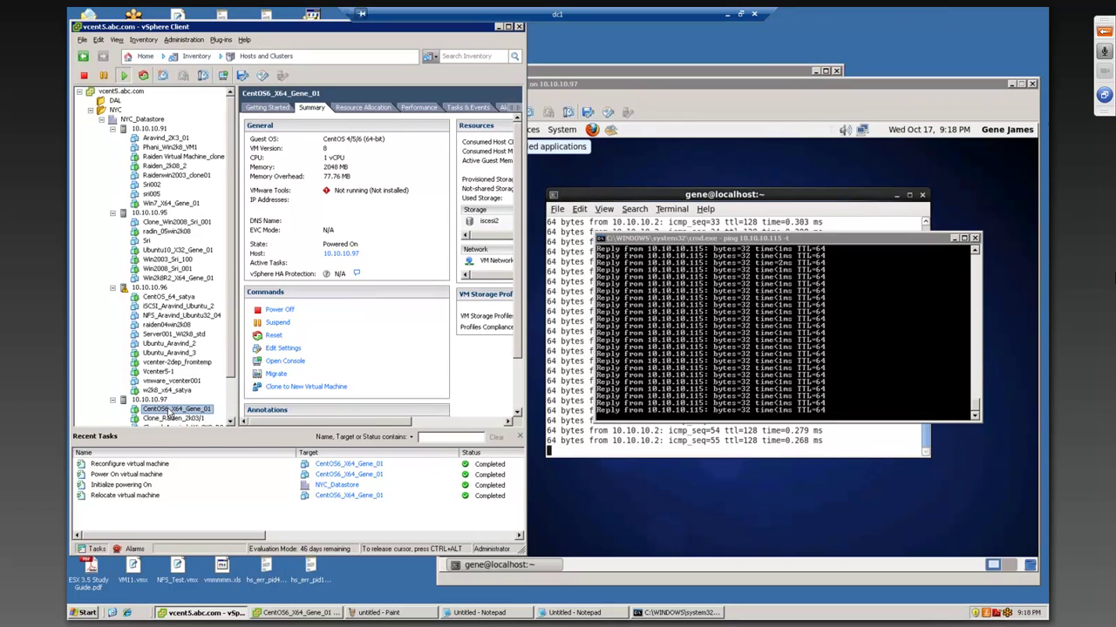
- Migrate CentOS6_X64_Gene_01 to host 10.10.10.91 with high vMotion priority
{"action": "right_click", "coordinate": [168, 413]}
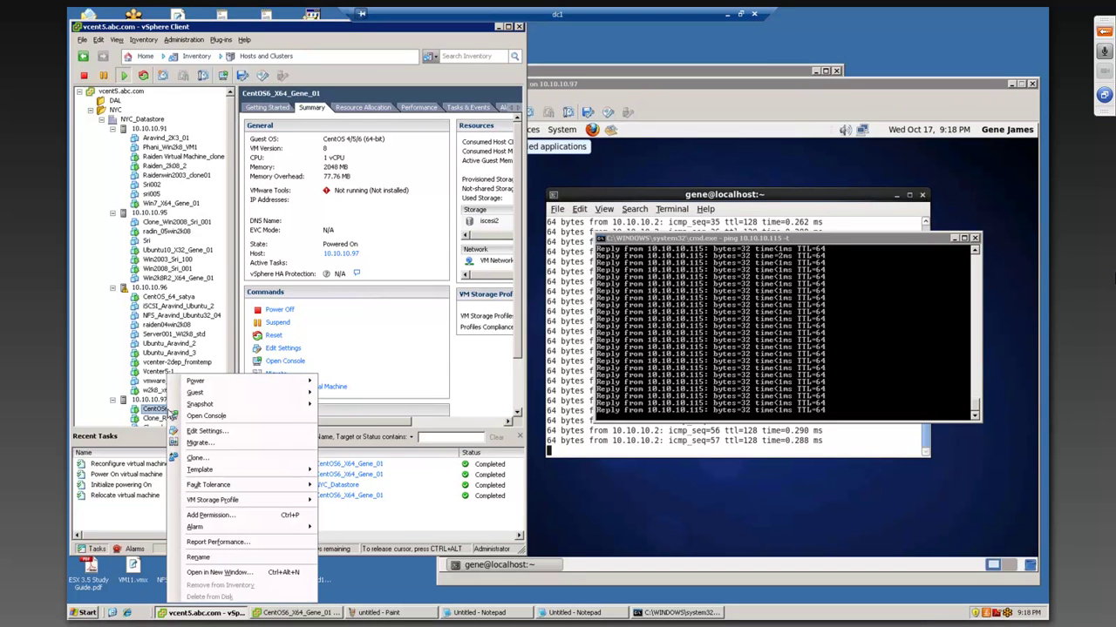
{"action": "left_click", "coordinate": [189, 445]}
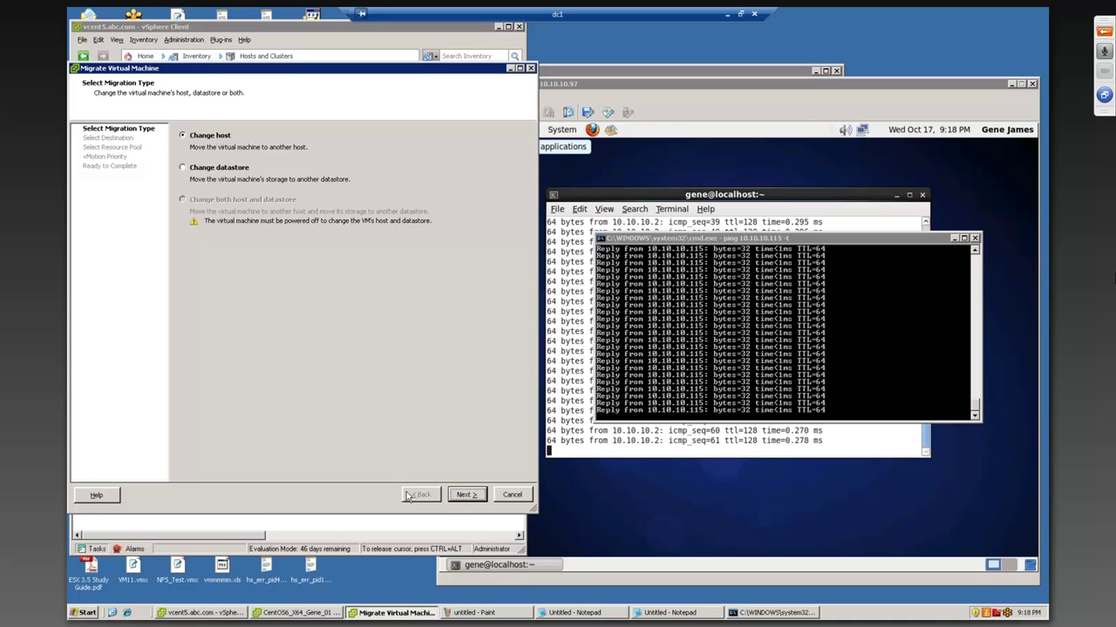
{"action": "left_click", "coordinate": [467, 495]}
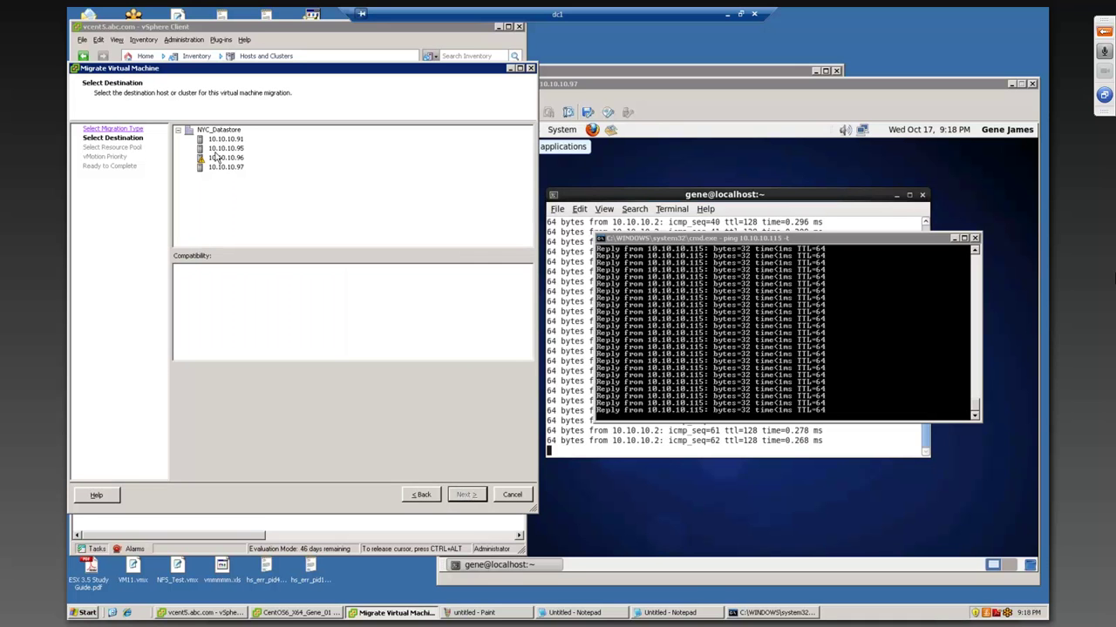
{"action": "left_click", "coordinate": [224, 140]}
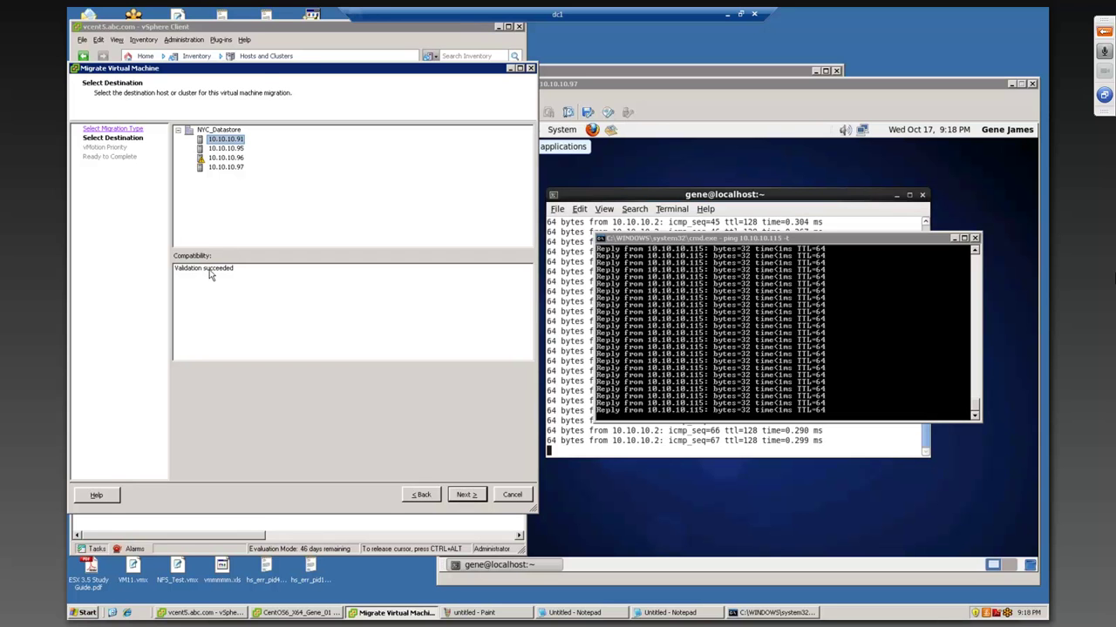
{"action": "left_click_drag", "start_coordinate": [258, 73], "coordinate": [301, 72]}
{"action": "left_click", "coordinate": [509, 491]}
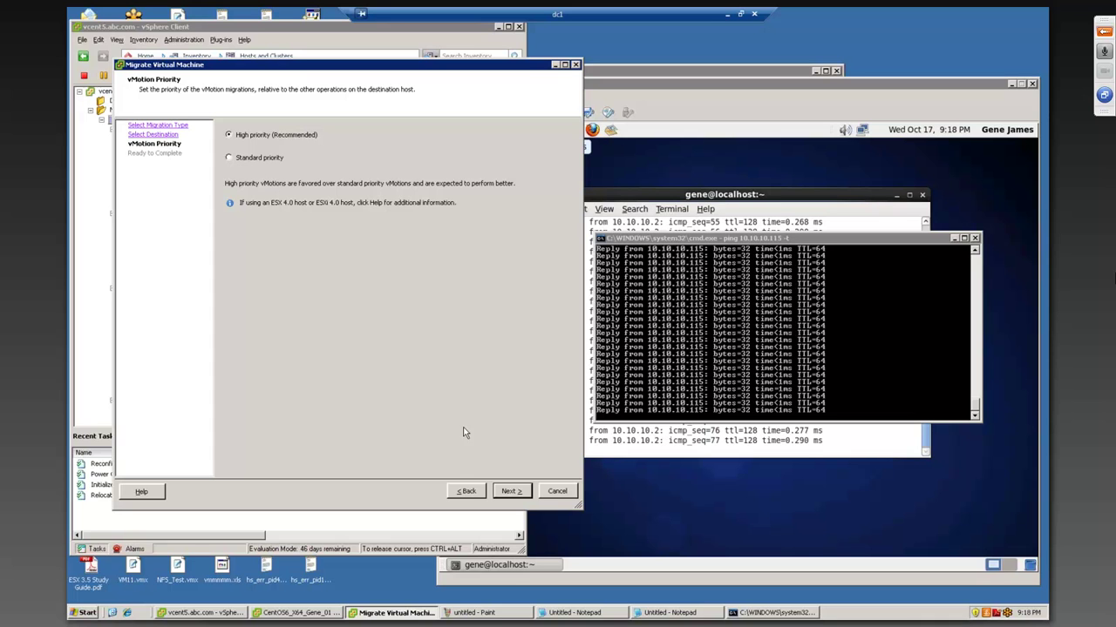
{"action": "left_click", "coordinate": [514, 493]}
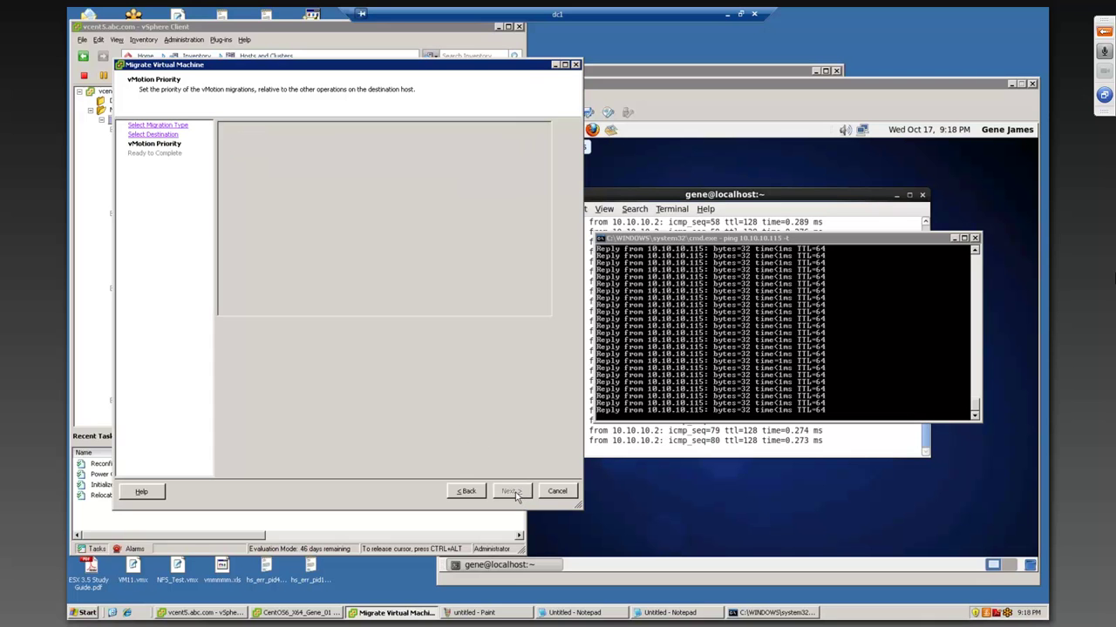
{"action": "left_click", "coordinate": [513, 493]}
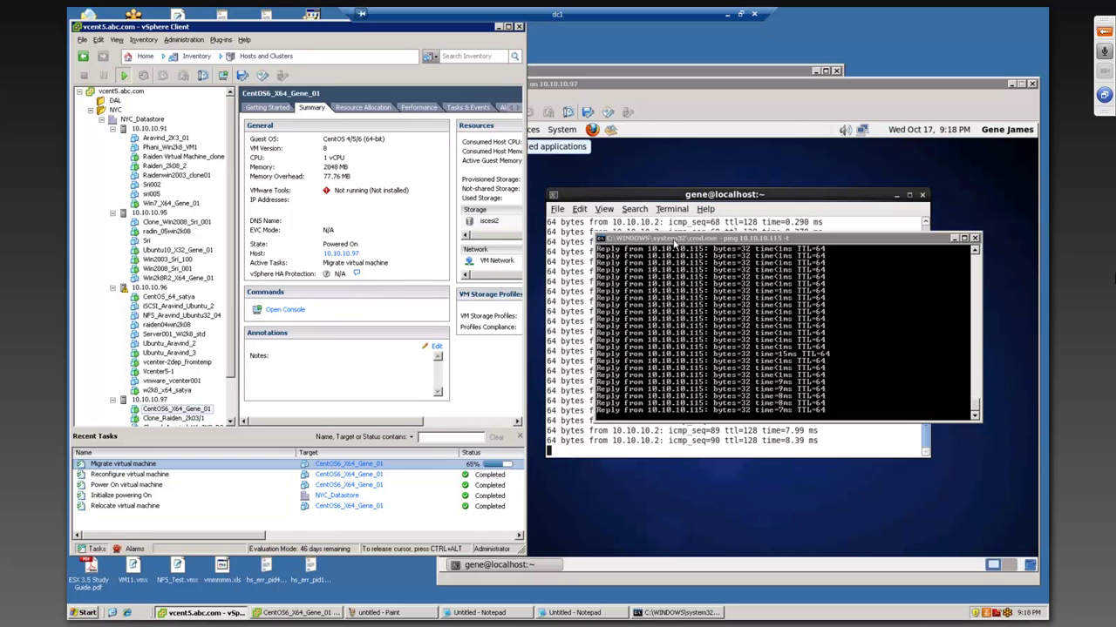
{"action": "left_click_drag", "start_coordinate": [673, 241], "coordinate": [600, 170]}
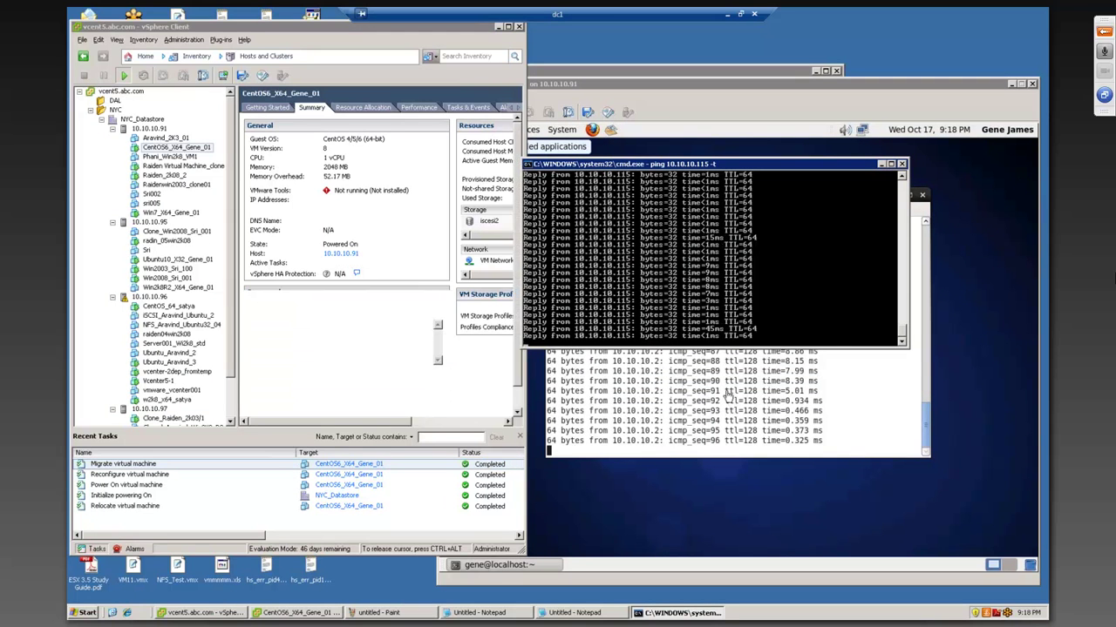
{"action": "left_click", "coordinate": [178, 150]}
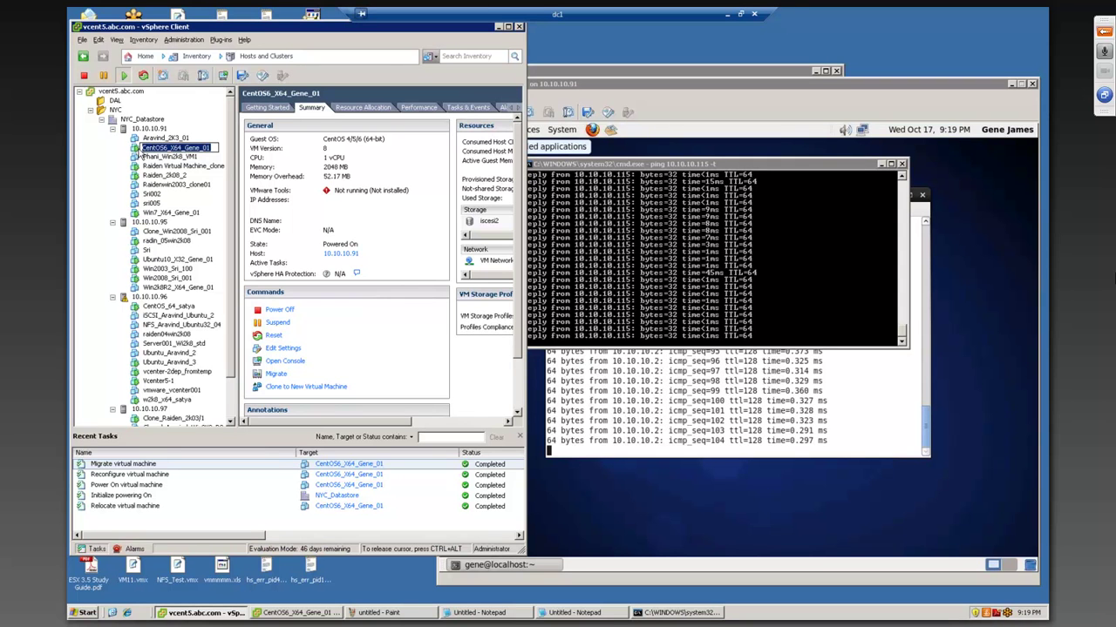
{"action": "key", "text": "Return"}
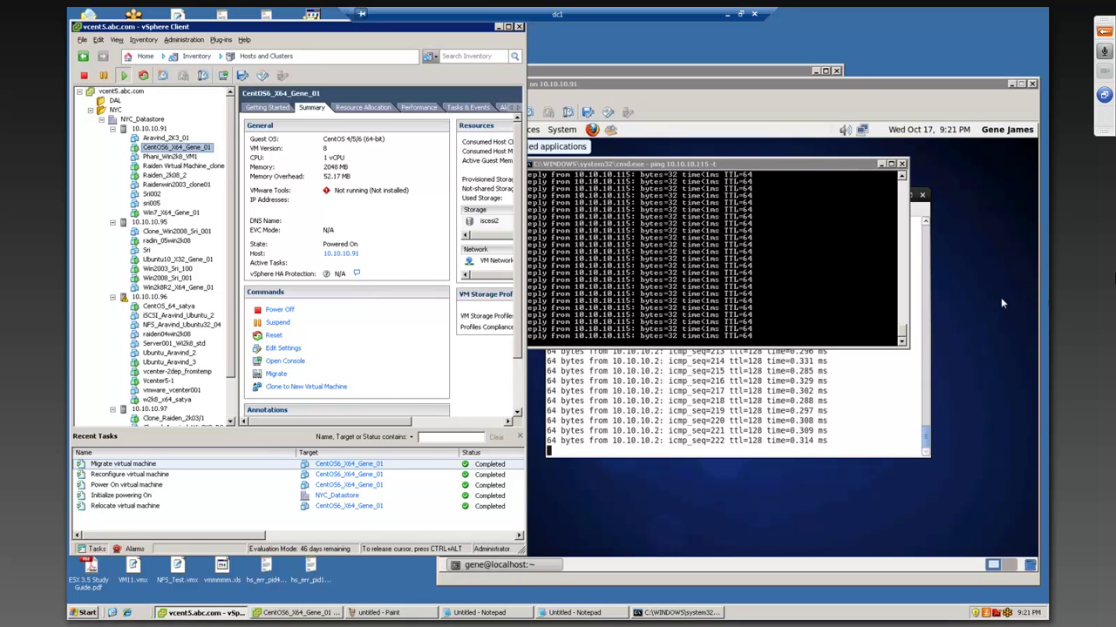
{"action": "left_click", "coordinate": [713, 301]}
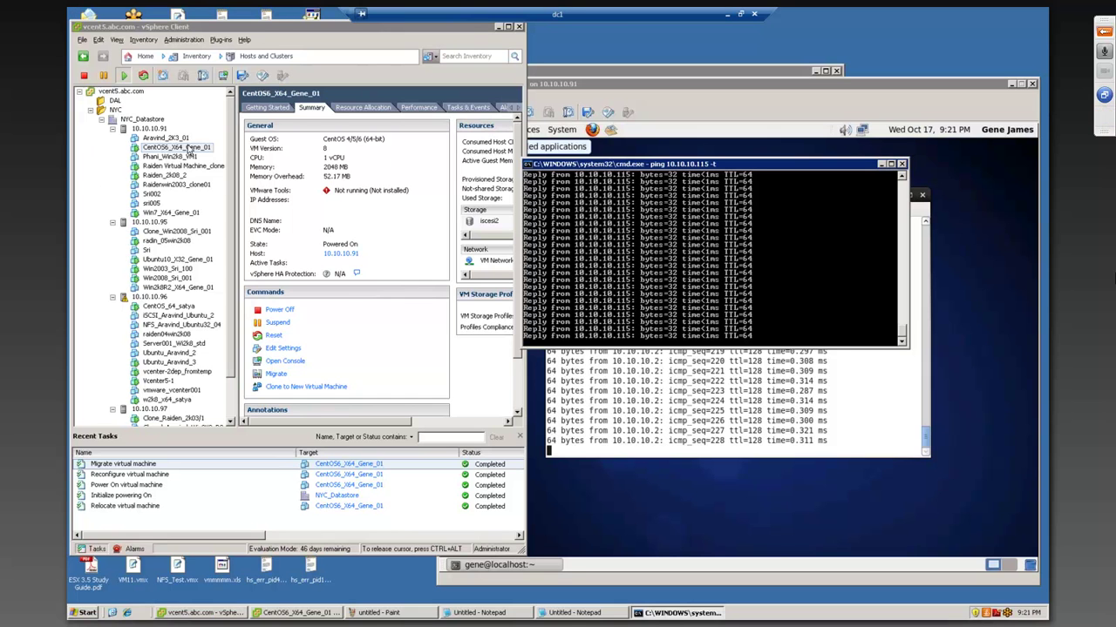
- Start another CentOS6_X64_Gene_01 migration and review host 10.10.10.95's CPU/EVC and iscsi2 file errors
{"action": "right_click", "coordinate": [190, 149]}
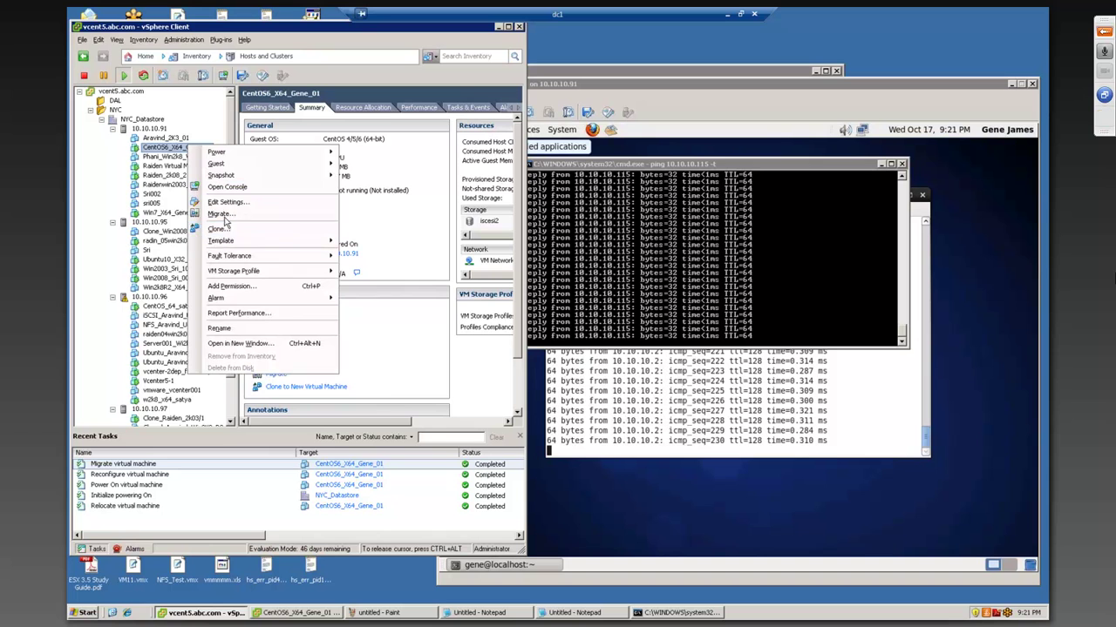
{"action": "left_click", "coordinate": [226, 217]}
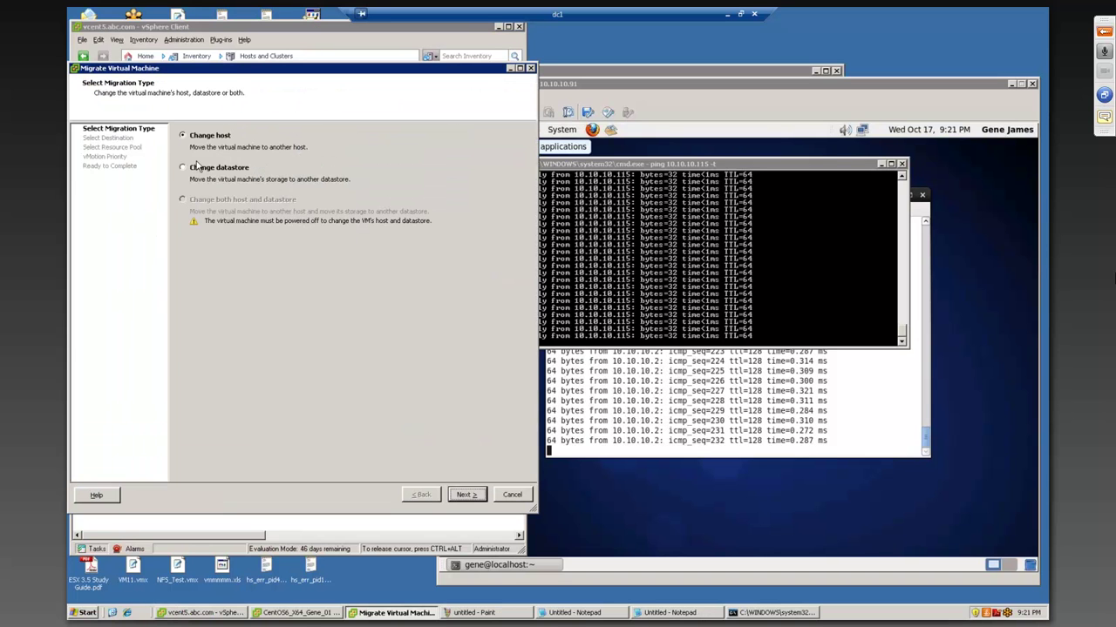
{"action": "left_click", "coordinate": [463, 495]}
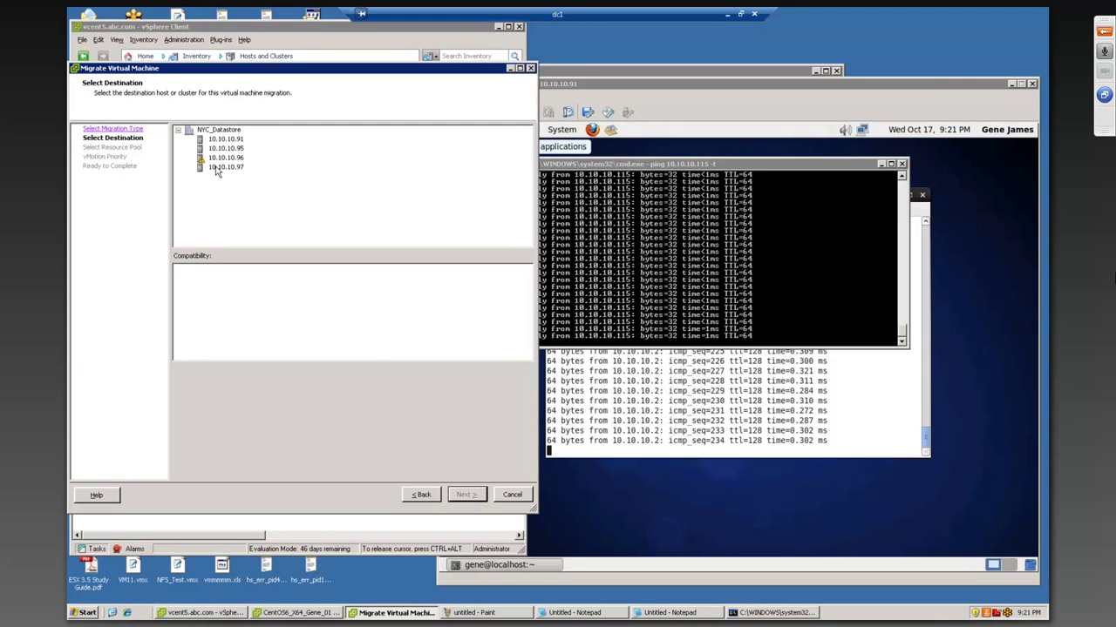
{"action": "left_click", "coordinate": [228, 150]}
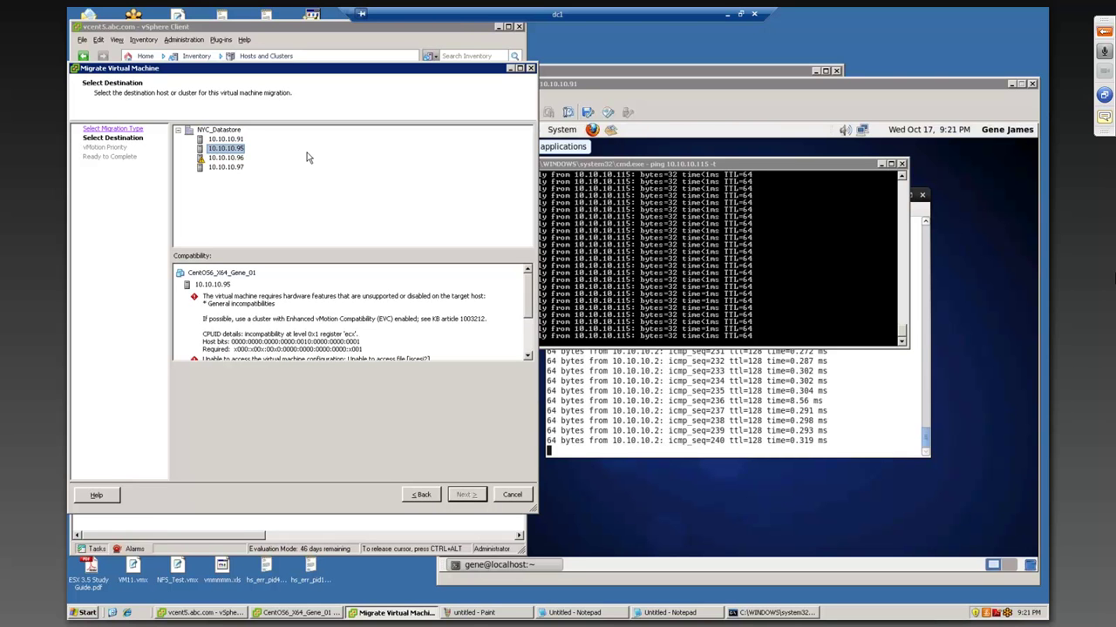
{"action": "scroll", "coordinate": [429, 301], "scroll_direction": "down", "scroll_amount": 2}
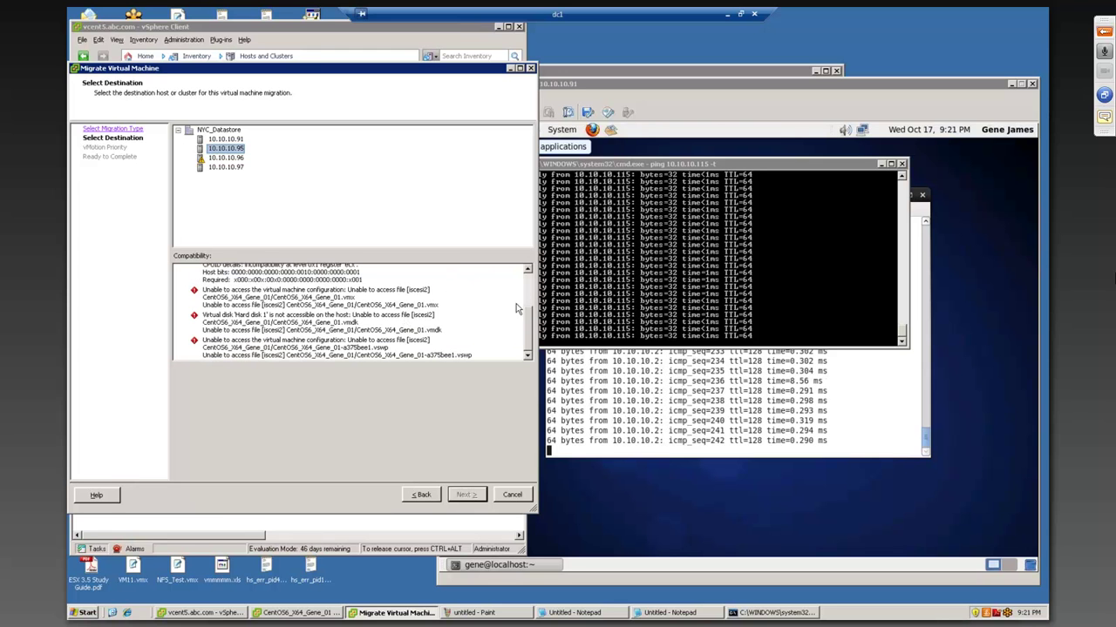
{"action": "scroll", "coordinate": [550, 296], "scroll_direction": "up", "scroll_amount": 2}
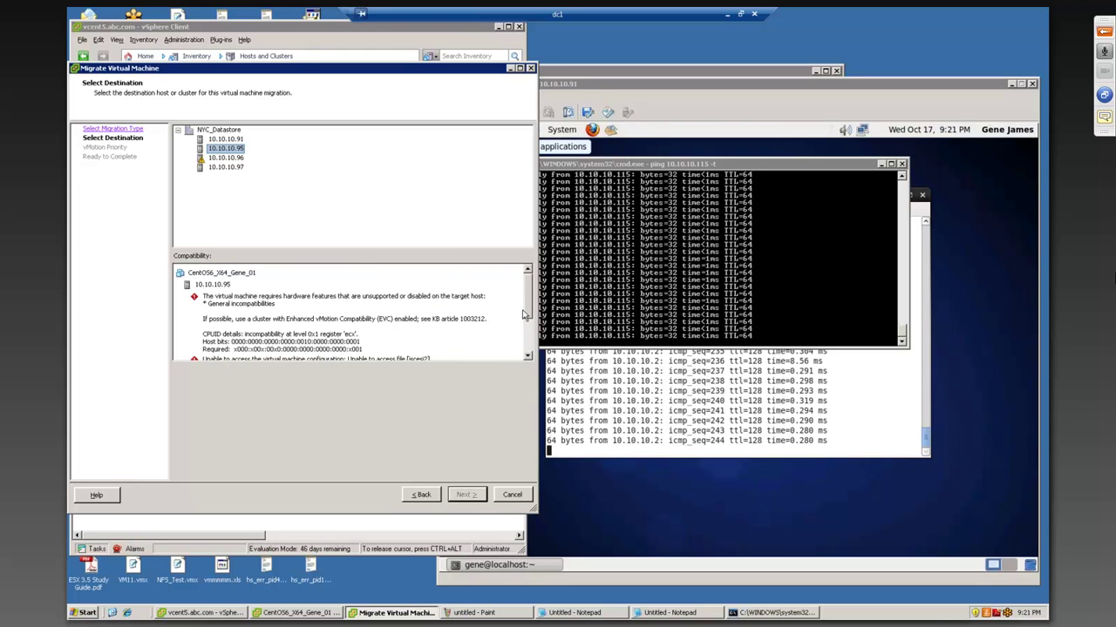
{"action": "scroll", "coordinate": [529, 299], "scroll_direction": "down", "scroll_amount": 3}
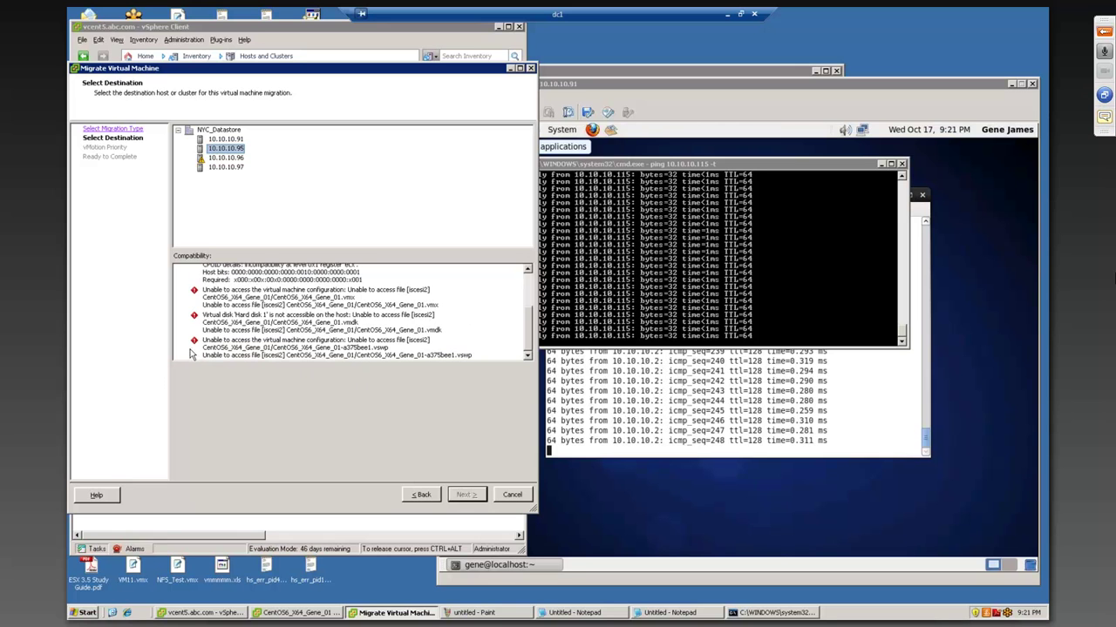
{"action": "scroll", "coordinate": [253, 324], "scroll_direction": "up", "scroll_amount": 3}
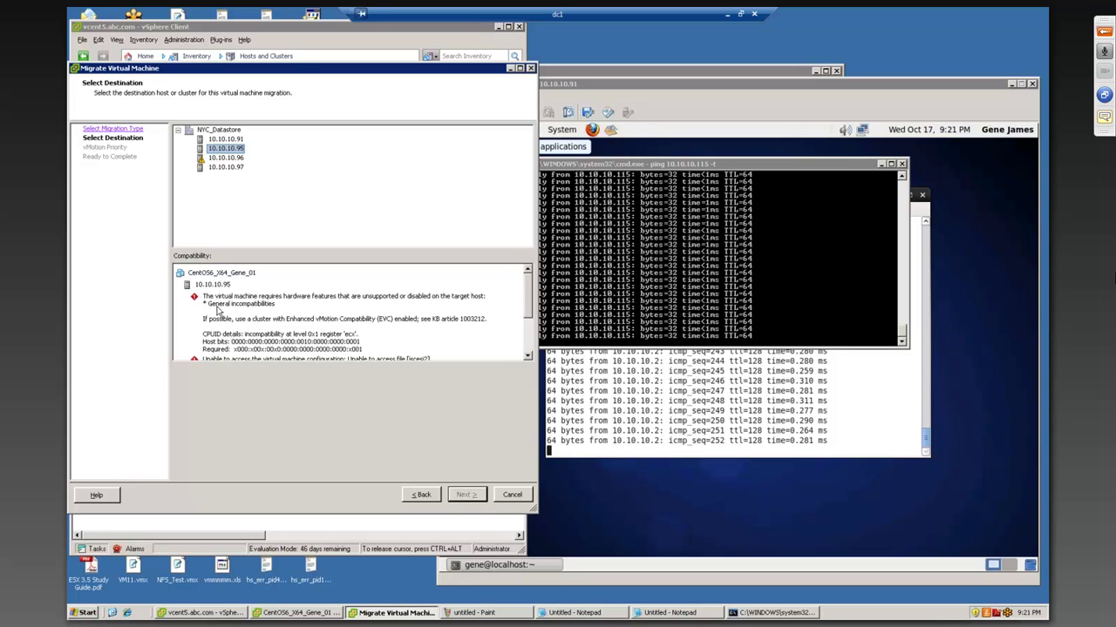
- Check host 10.10.10.96 as destination, which reports VM Network and vMotion errors
{"action": "left_click", "coordinate": [240, 160]}
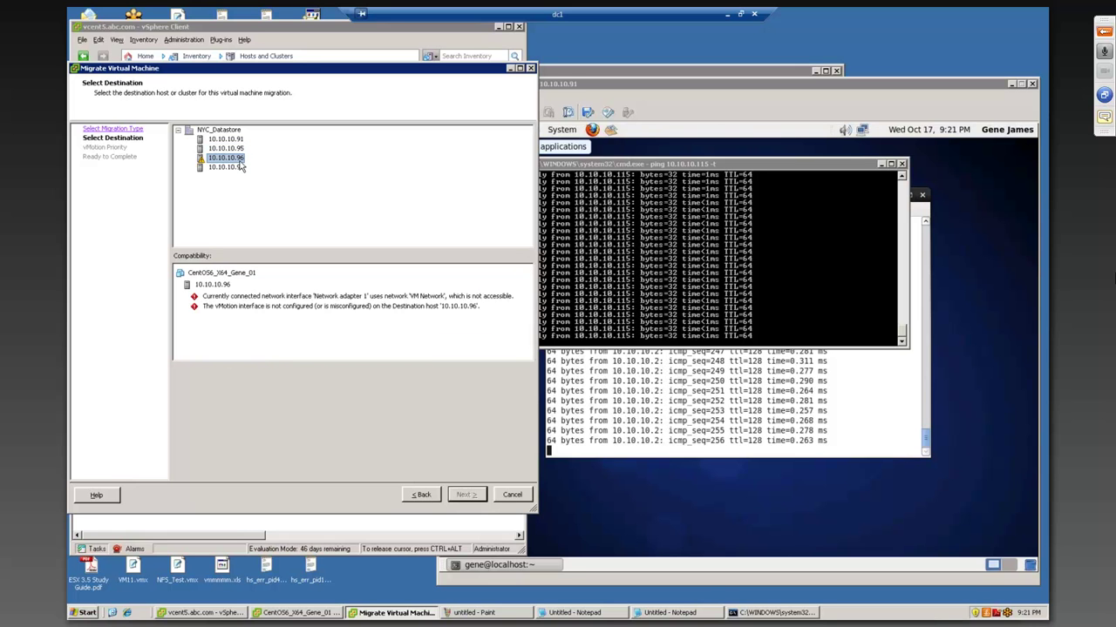
{"action": "left_click_drag", "start_coordinate": [370, 74], "coordinate": [575, 46]}
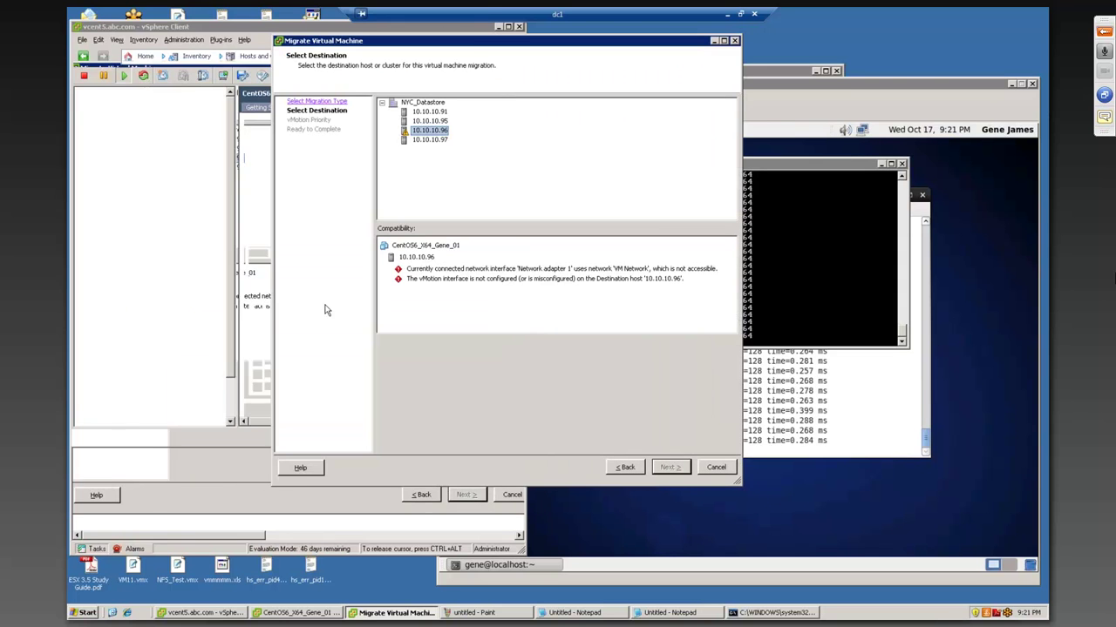
{"action": "mouse_move", "coordinate": [417, 44]}
{"action": "left_mouse_down"}
{"action": "mouse_move", "coordinate": [334, 46]}
{"action": "mouse_move", "coordinate": [407, 32]}
{"action": "left_mouse_up"}
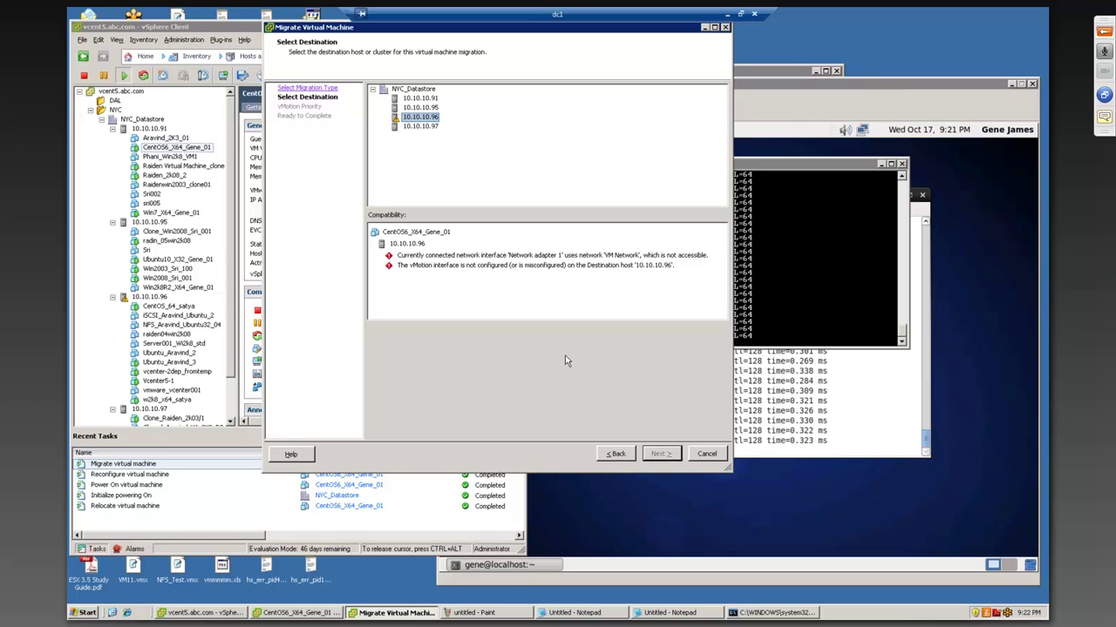
- Expand the meeting panel and chat box, then cancel the migration wizard
{"action": "left_click", "coordinate": [1104, 117]}
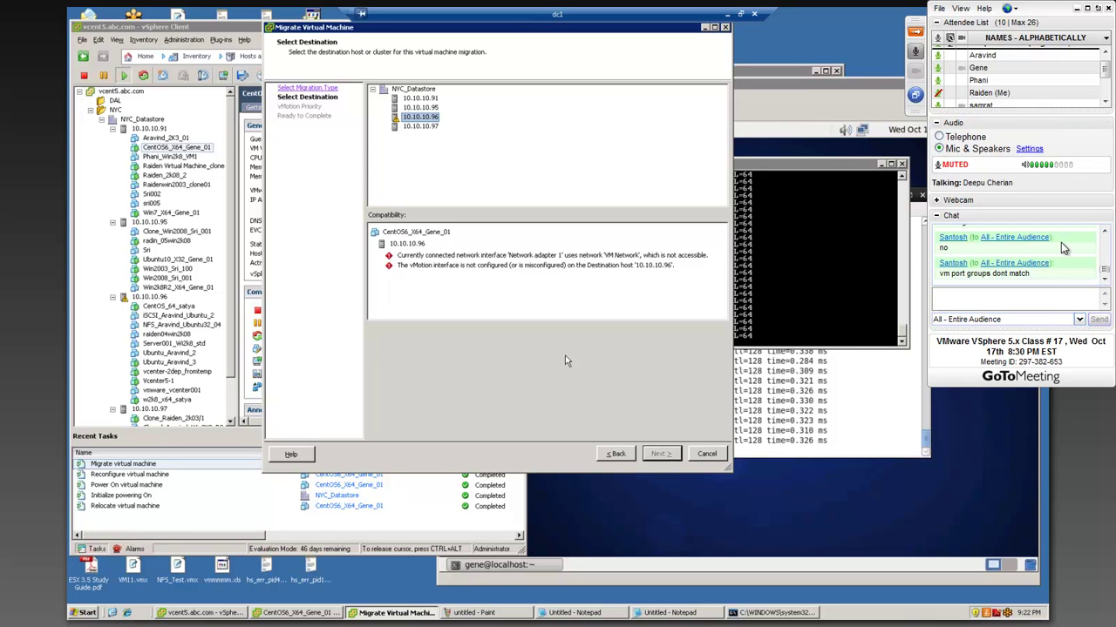
{"action": "left_click", "coordinate": [1064, 302]}
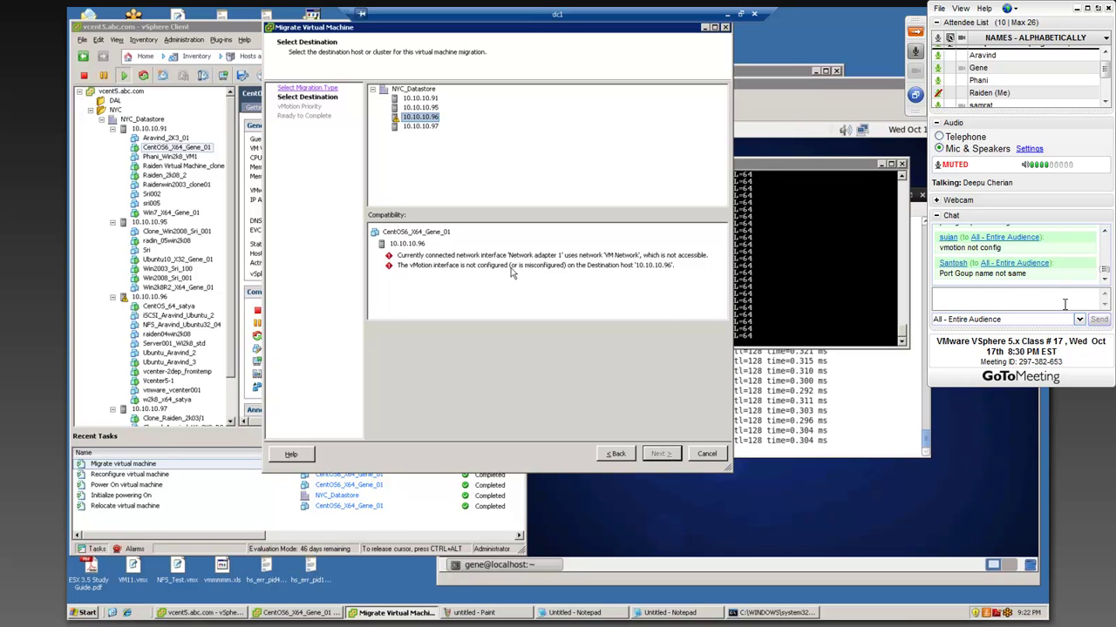
{"action": "left_click", "coordinate": [707, 454]}
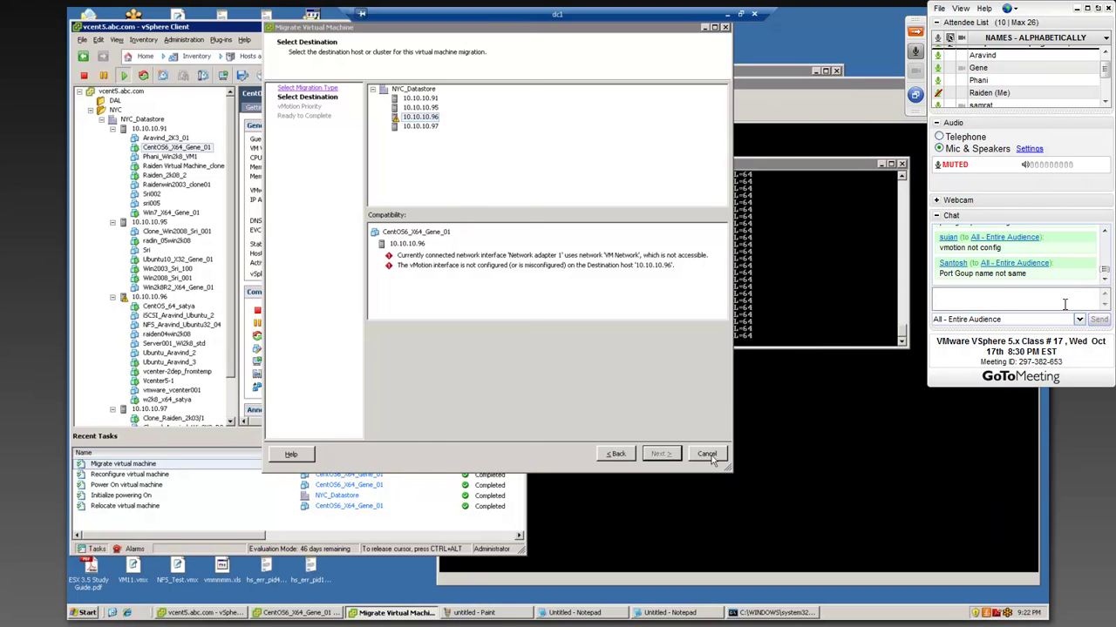
- Show host 10.10.10.96's networking configuration in a maximized vSphere Client
{"action": "left_click", "coordinate": [145, 298]}
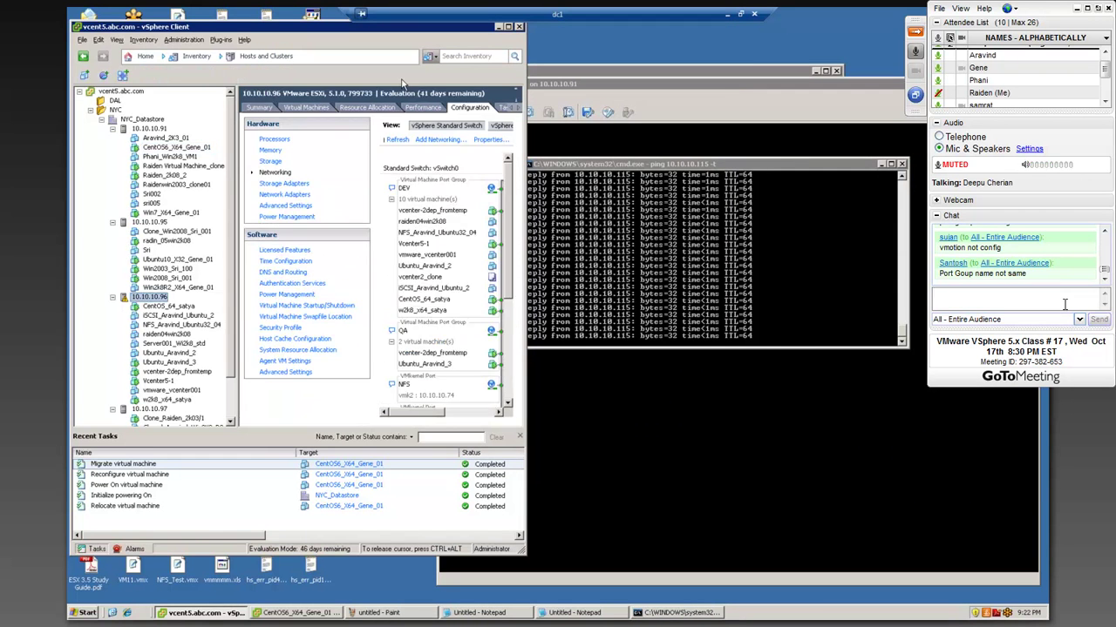
{"action": "double_click", "coordinate": [430, 30]}
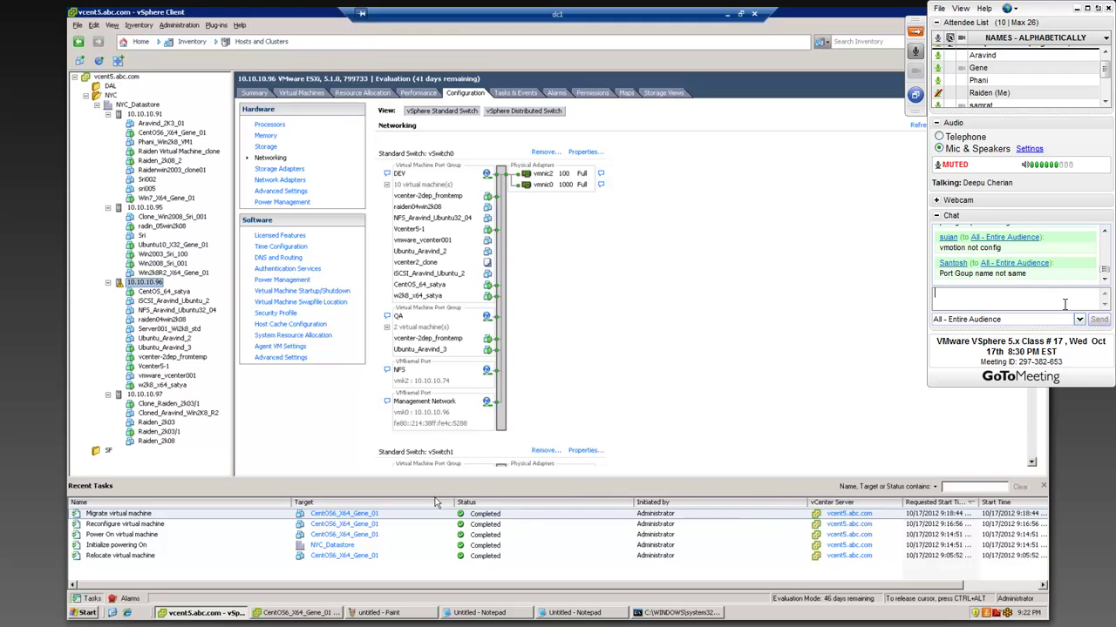
{"action": "scroll", "coordinate": [481, 406], "scroll_direction": "down", "scroll_amount": 4}
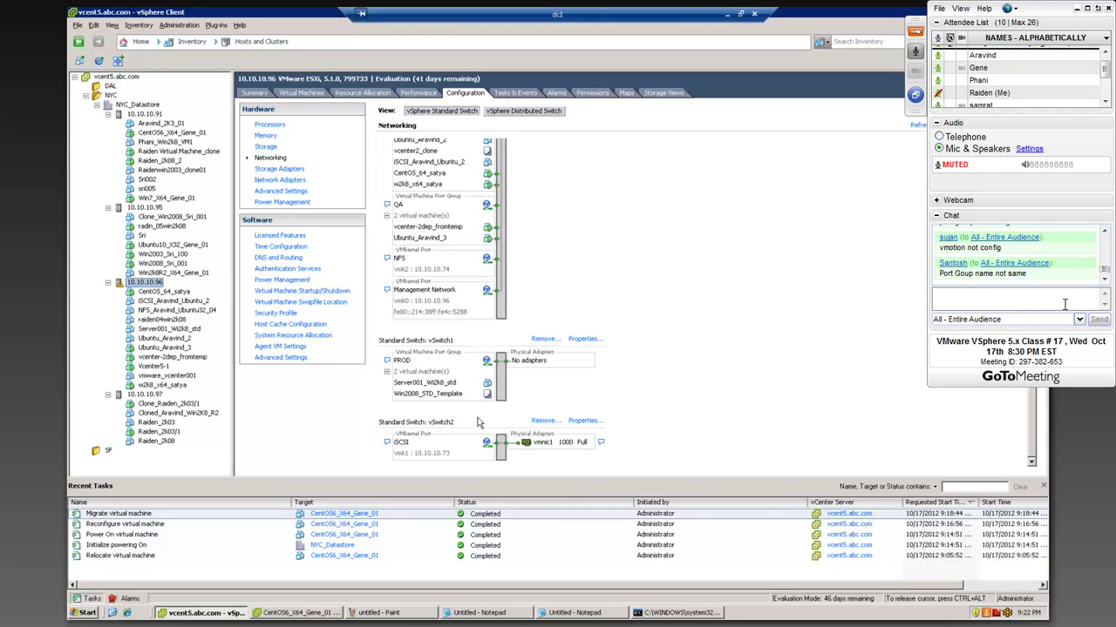
{"action": "scroll", "coordinate": [441, 261], "scroll_direction": "up", "scroll_amount": 2}
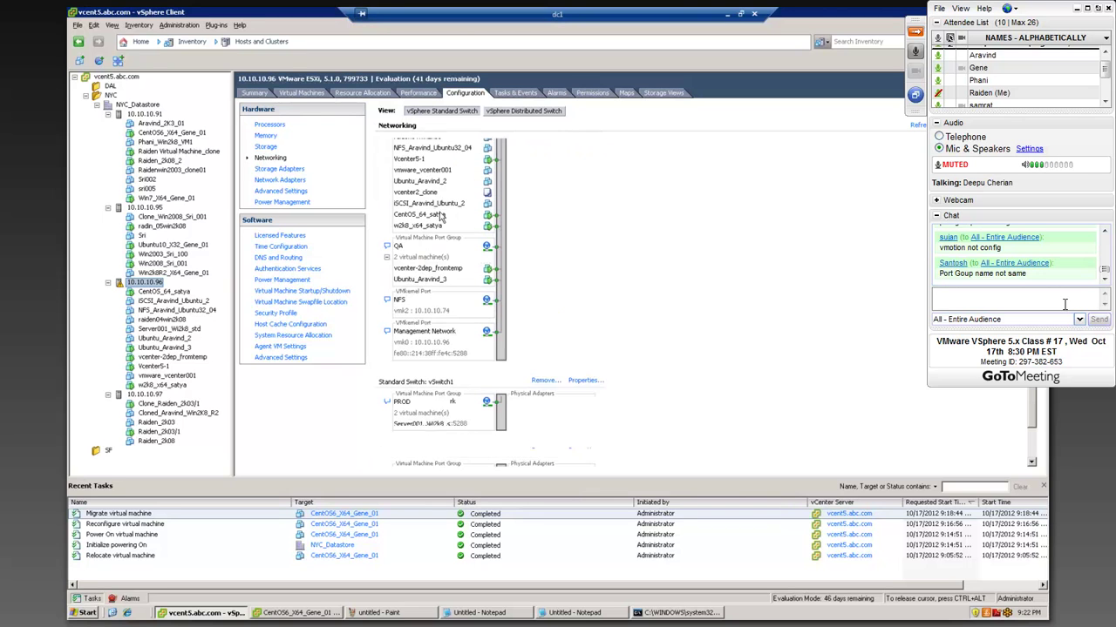
{"action": "scroll", "coordinate": [442, 218], "scroll_direction": "down", "scroll_amount": 2}
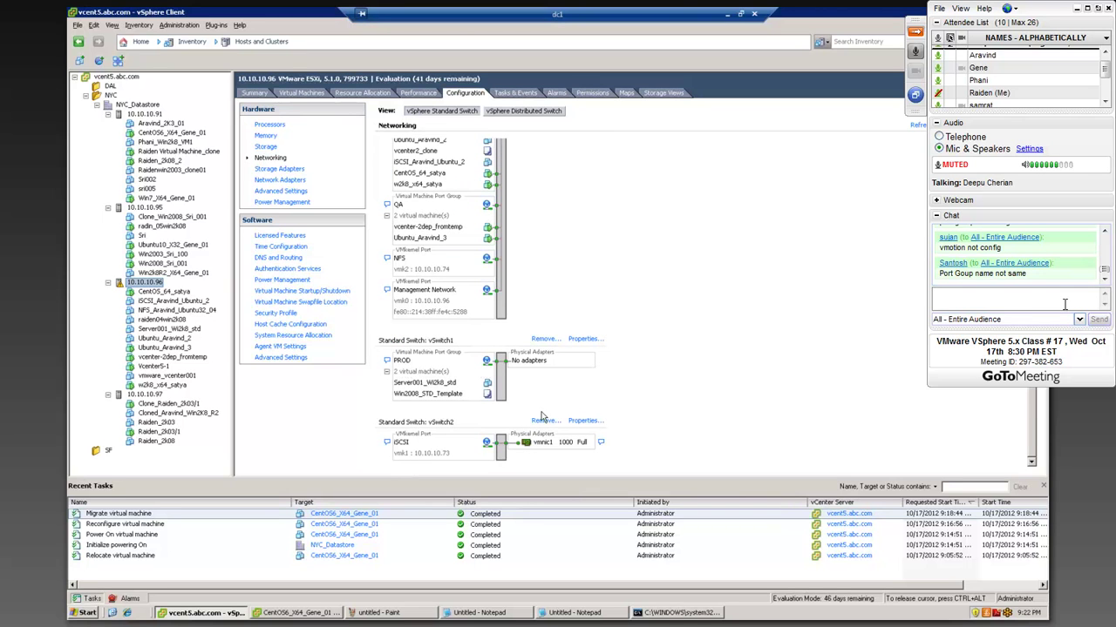
- Add a VM Network virtual machine port group to vSwitch2 and close its properties
{"action": "left_click", "coordinate": [585, 421]}
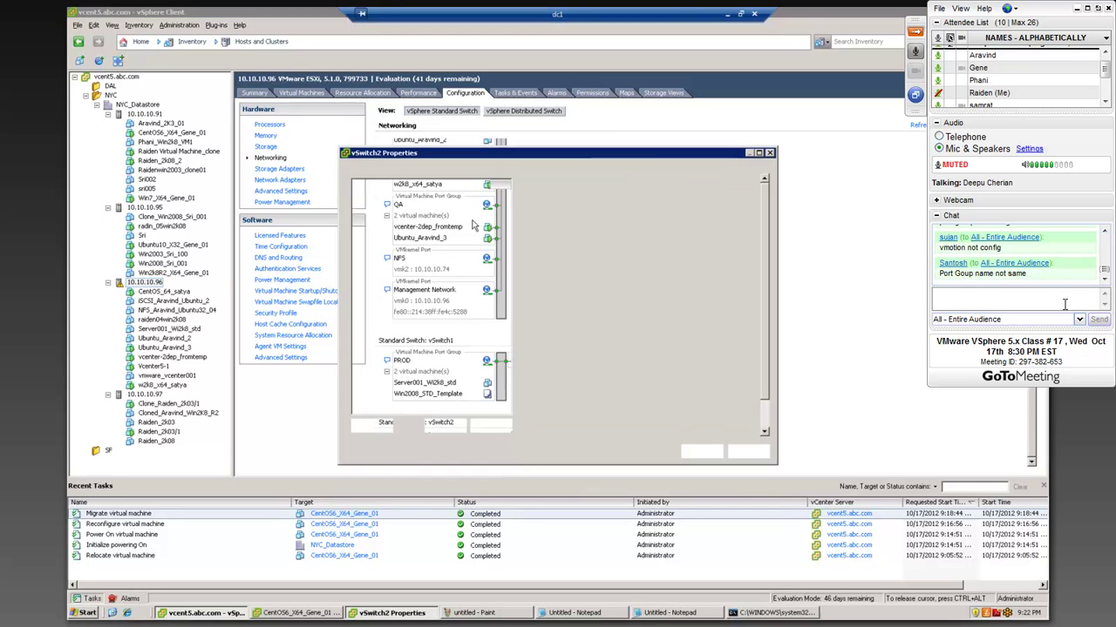
{"action": "left_click", "coordinate": [370, 426]}
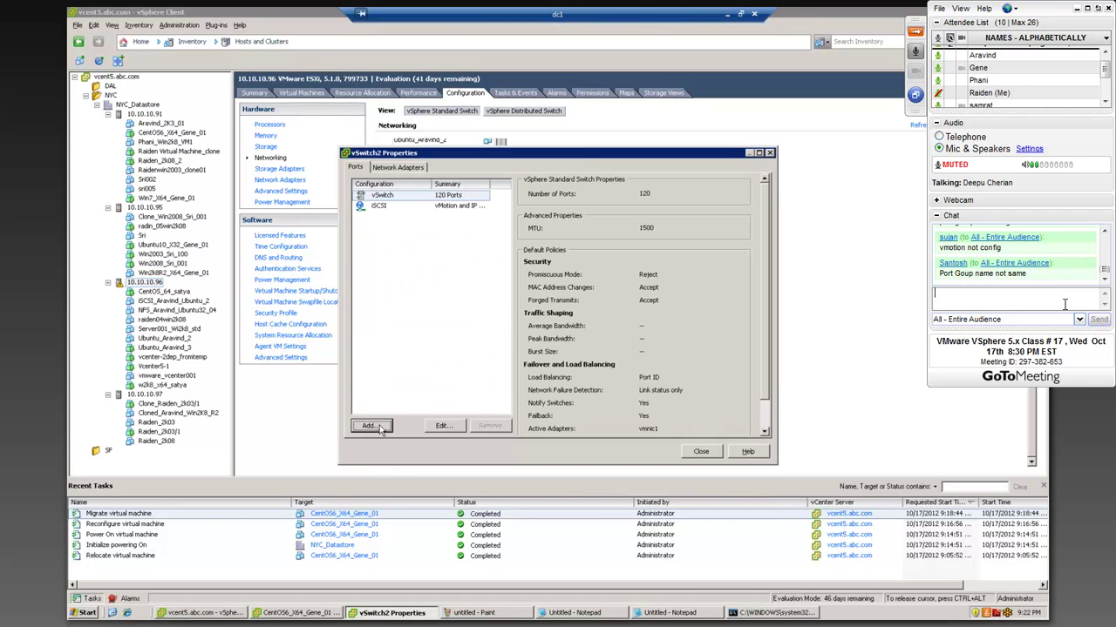
{"action": "left_click", "coordinate": [706, 456]}
{"action": "left_click", "coordinate": [706, 457]}
{"action": "left_click", "coordinate": [720, 459]}
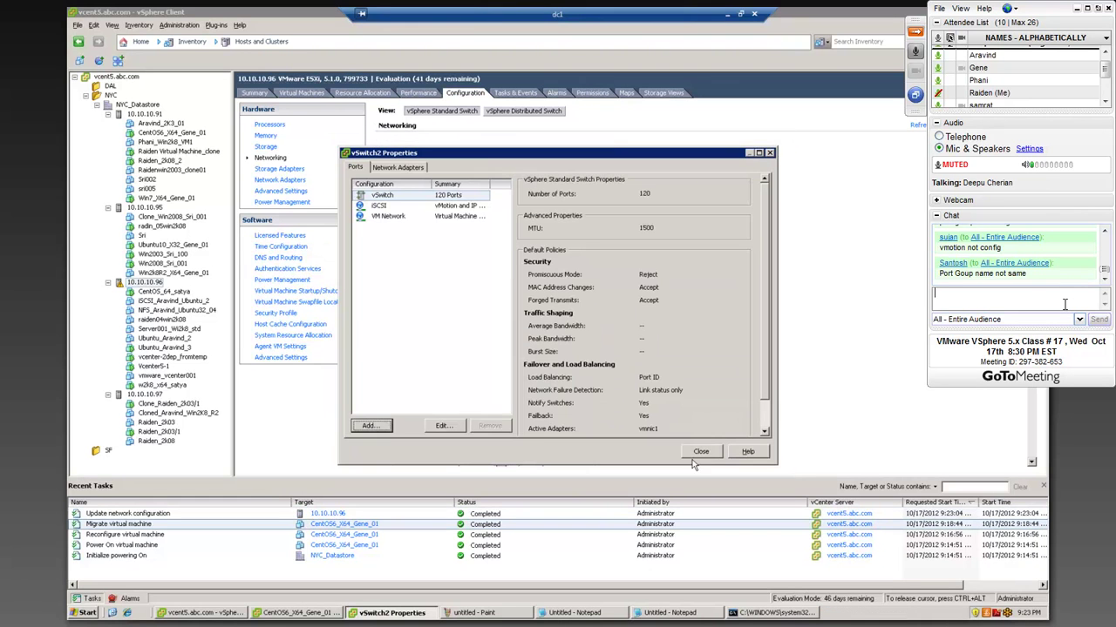
{"action": "left_click", "coordinate": [701, 451]}
{"action": "scroll", "coordinate": [617, 361], "scroll_direction": "down", "scroll_amount": 3}
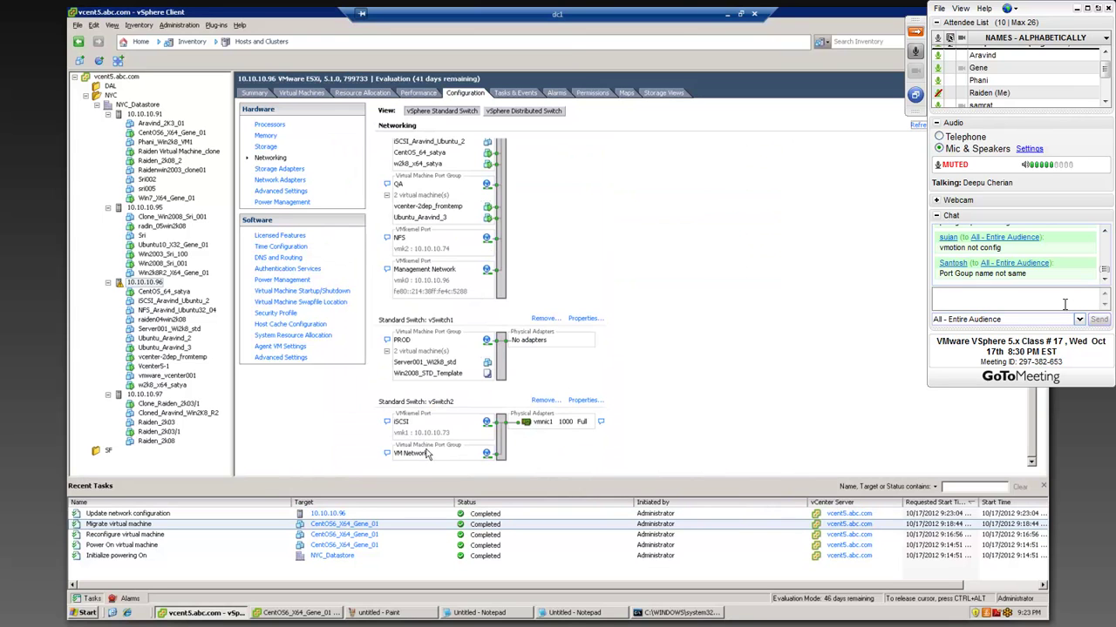
{"action": "right_click", "coordinate": [162, 133]}
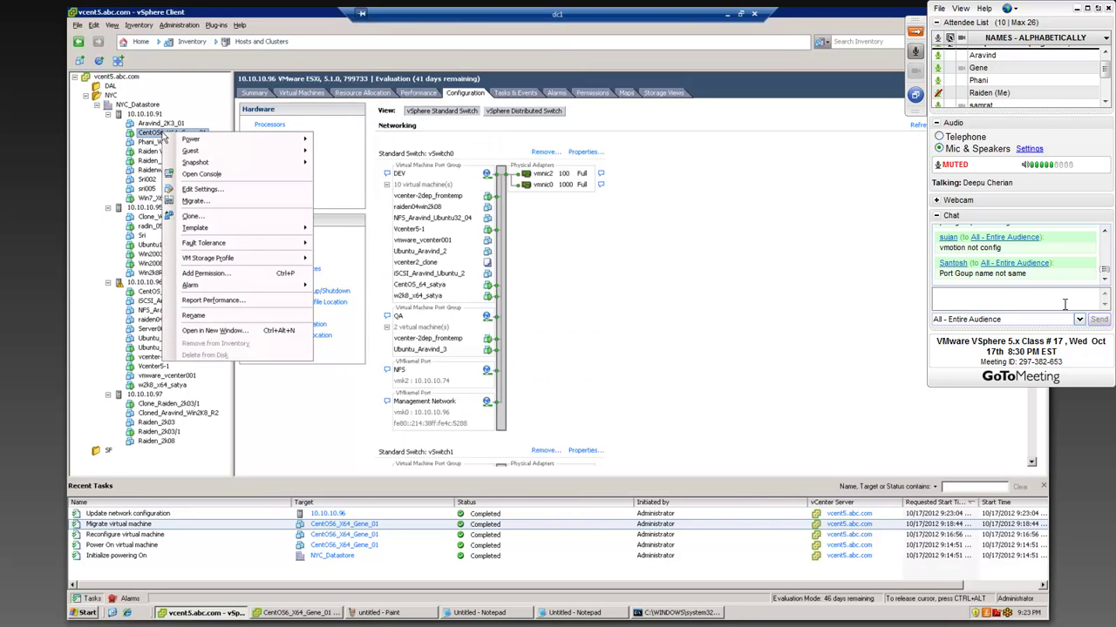
{"action": "left_click", "coordinate": [196, 203]}
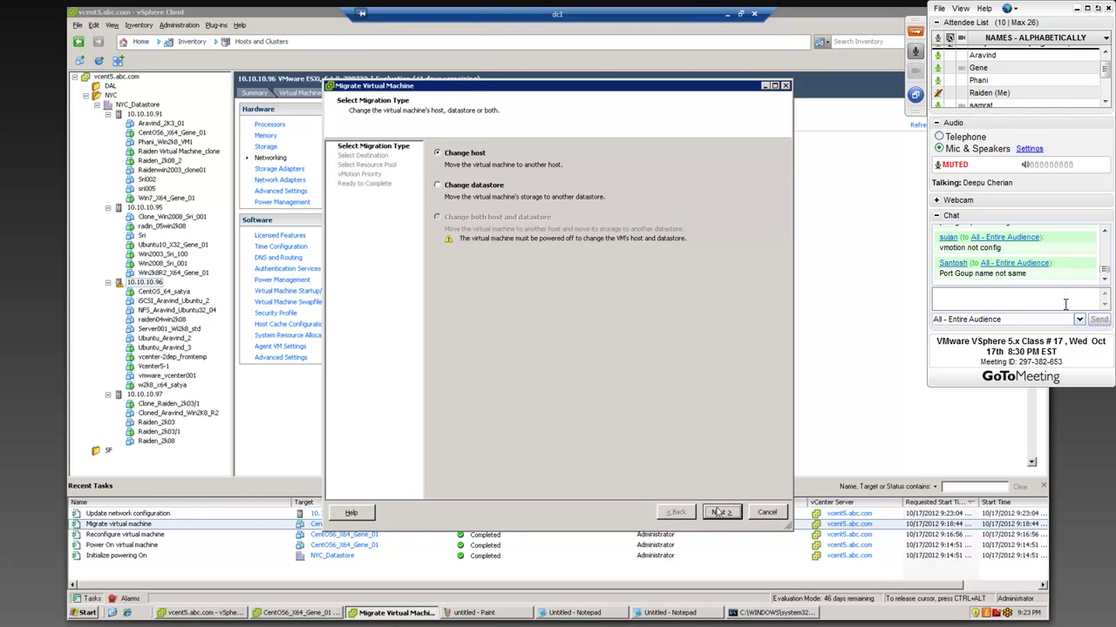
{"action": "left_click", "coordinate": [718, 512]}
{"action": "left_click", "coordinate": [477, 176]}
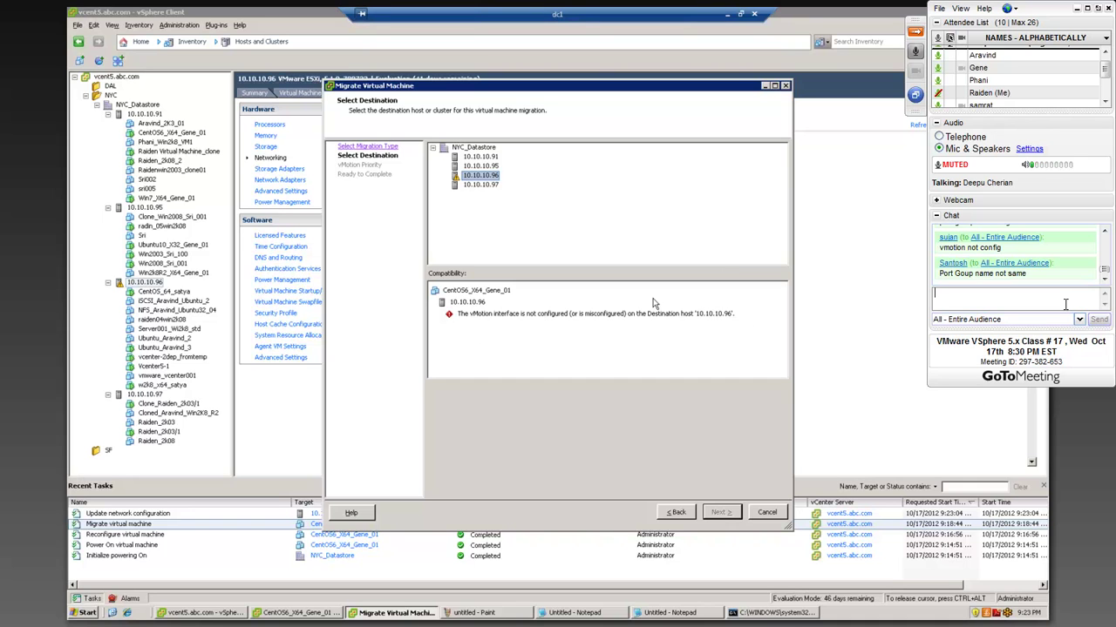
{"action": "left_click", "coordinate": [767, 512]}
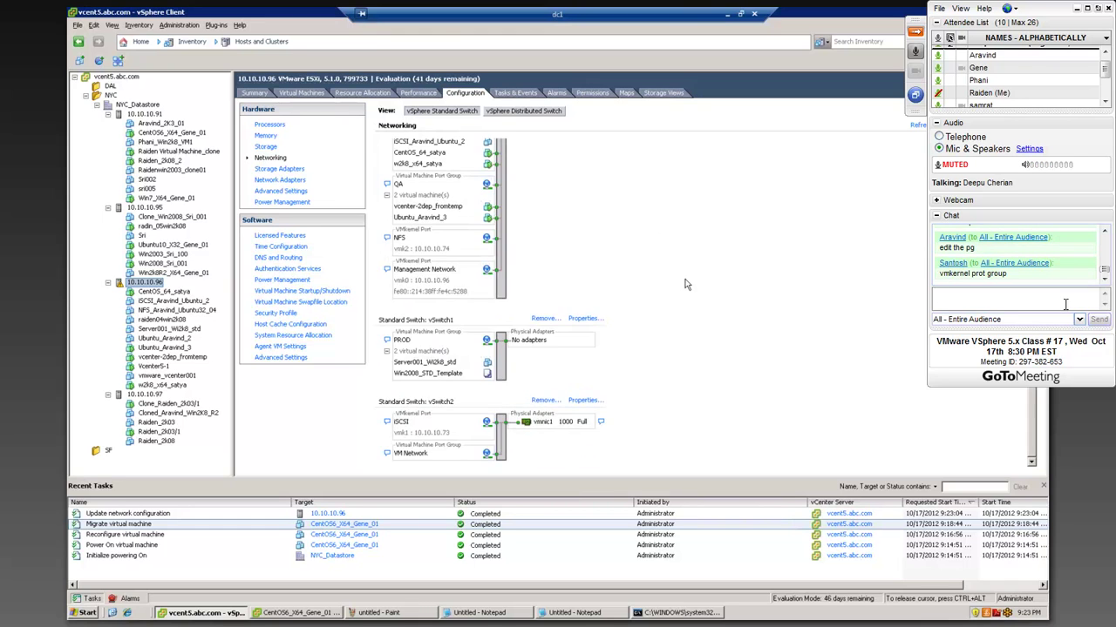
{"action": "scroll", "coordinate": [676, 276], "scroll_direction": "down", "scroll_amount": 3}
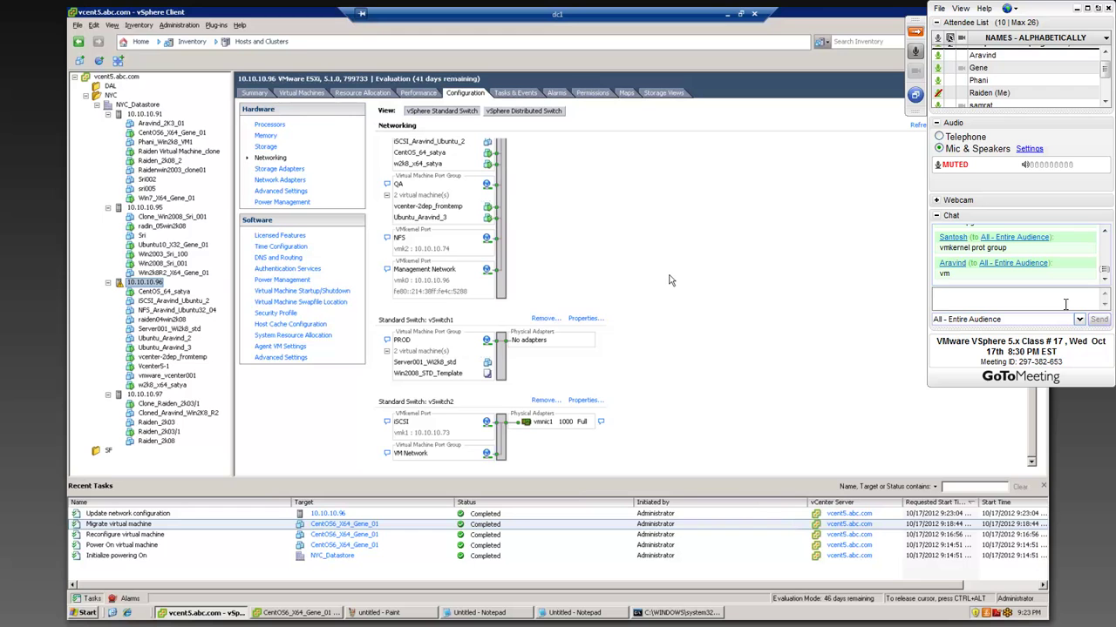
{"action": "scroll", "coordinate": [671, 280], "scroll_direction": "up", "scroll_amount": 2}
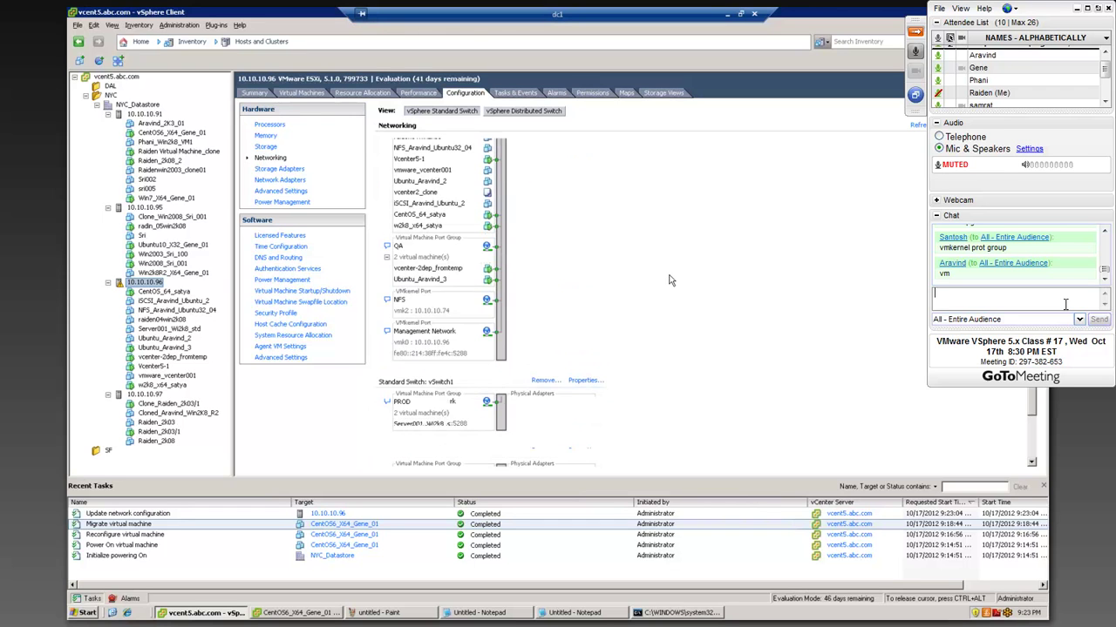
{"action": "scroll", "coordinate": [670, 280], "scroll_direction": "down", "scroll_amount": 2}
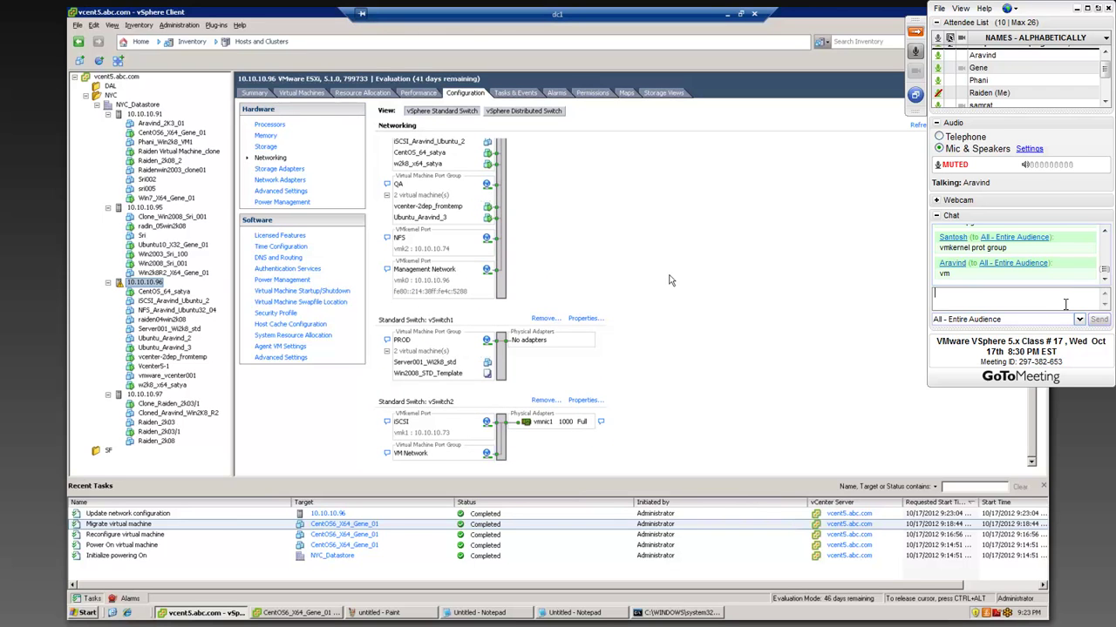
{"action": "scroll", "coordinate": [670, 280], "scroll_direction": "up", "scroll_amount": 4}
{"action": "scroll", "coordinate": [668, 286], "scroll_direction": "down", "scroll_amount": 4}
{"action": "scroll", "coordinate": [667, 286], "scroll_direction": "up", "scroll_amount": 4}
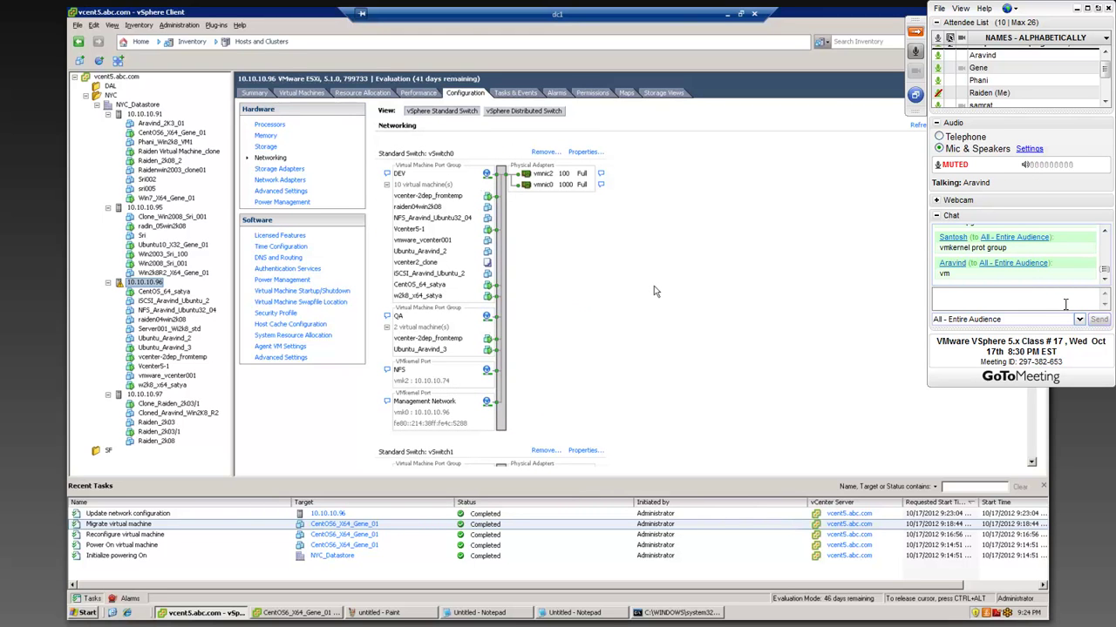
{"action": "scroll", "coordinate": [654, 291], "scroll_direction": "down", "scroll_amount": 4}
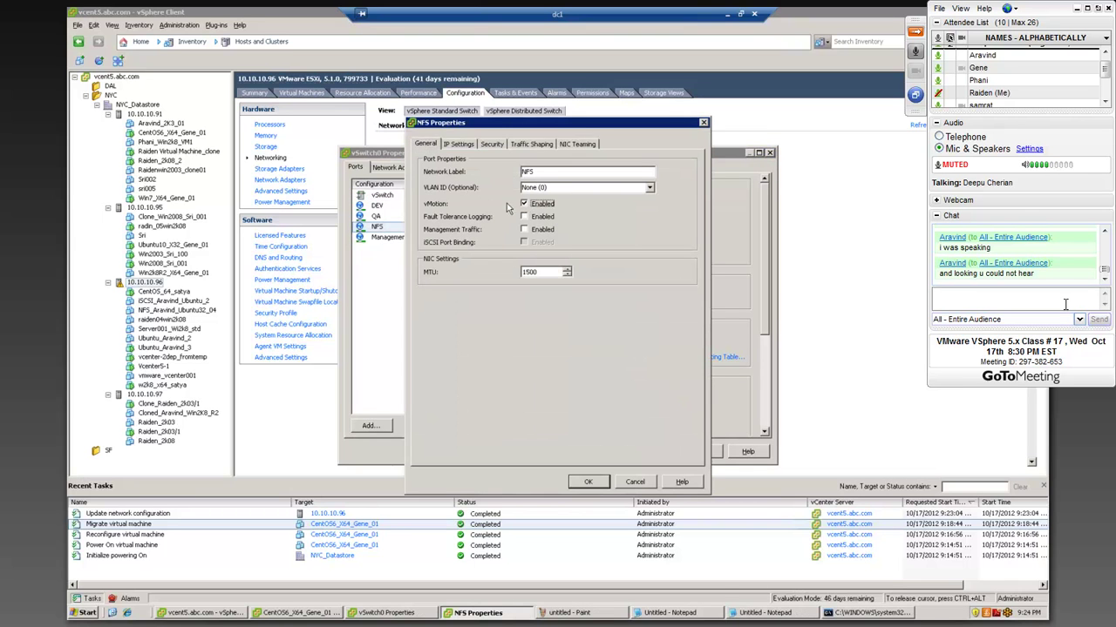
- Put focus in the GoToMeeting chat box
{"action": "left_click", "coordinate": [1065, 303]}
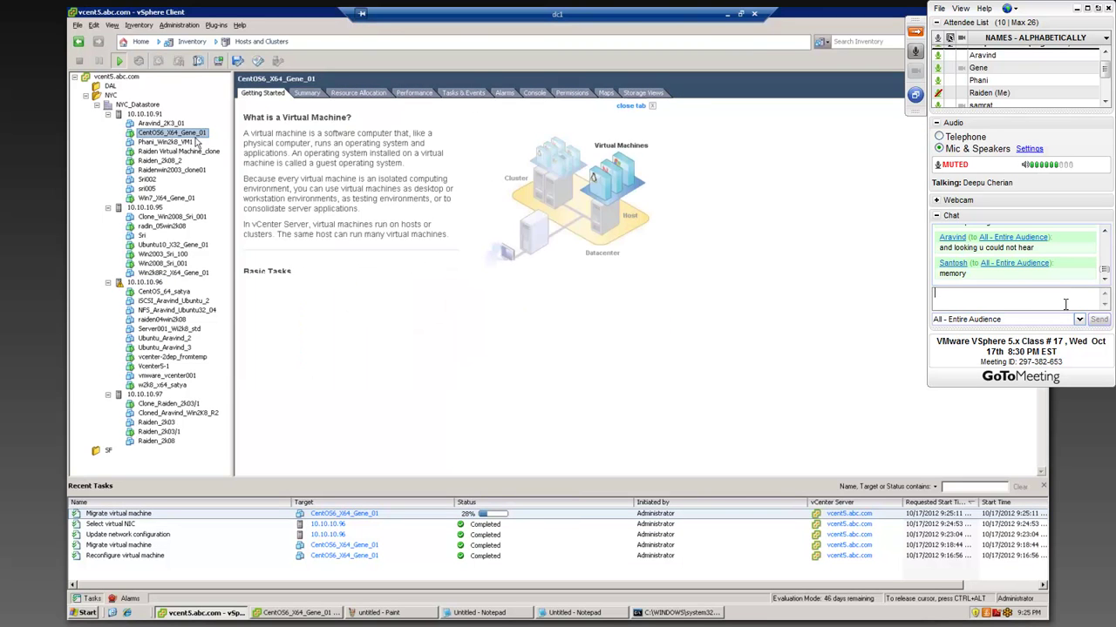
- Return focus to the meeting chat box
{"action": "left_click", "coordinate": [1065, 303]}
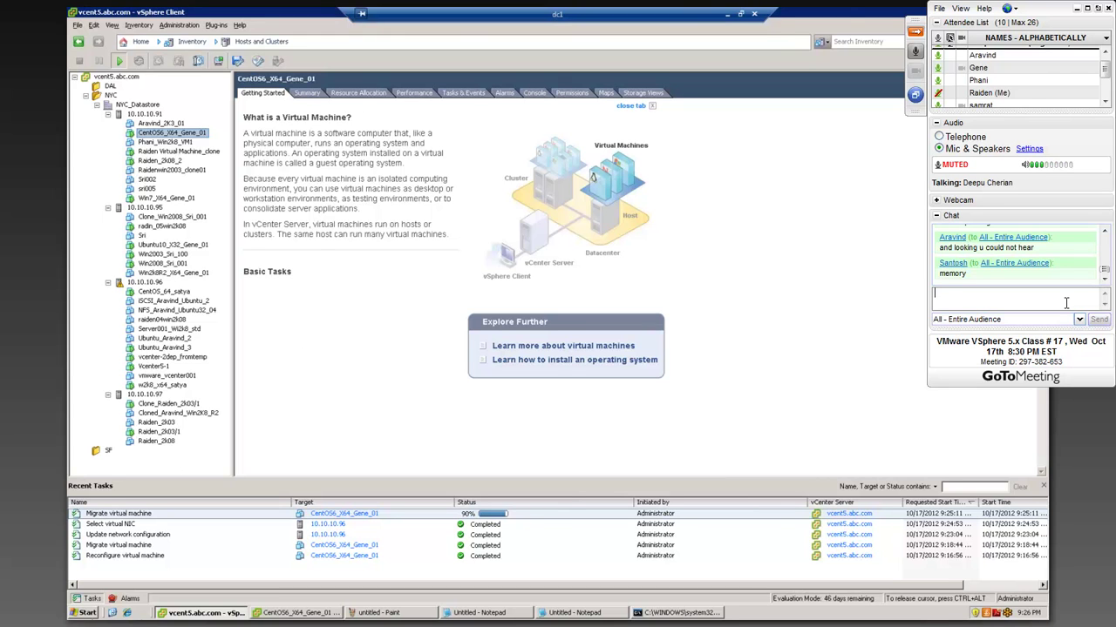
- Launch a new Internet Explorer window from the remote taskbar's quick-launch icon
{"action": "left_click", "coordinate": [127, 613]}
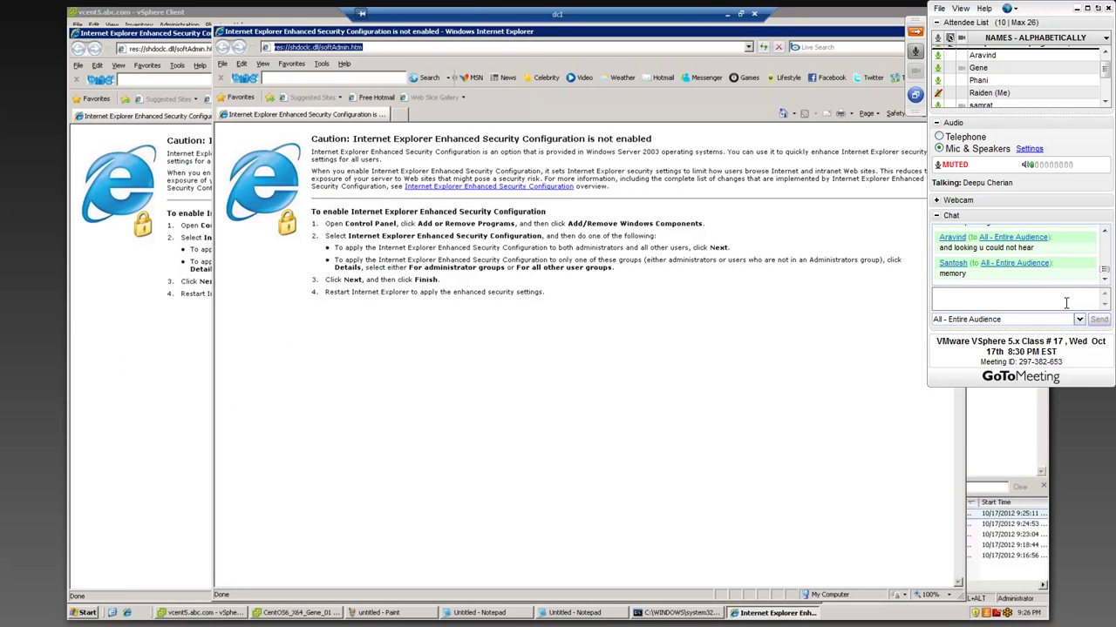
{"action": "type", "text": "ttps"}
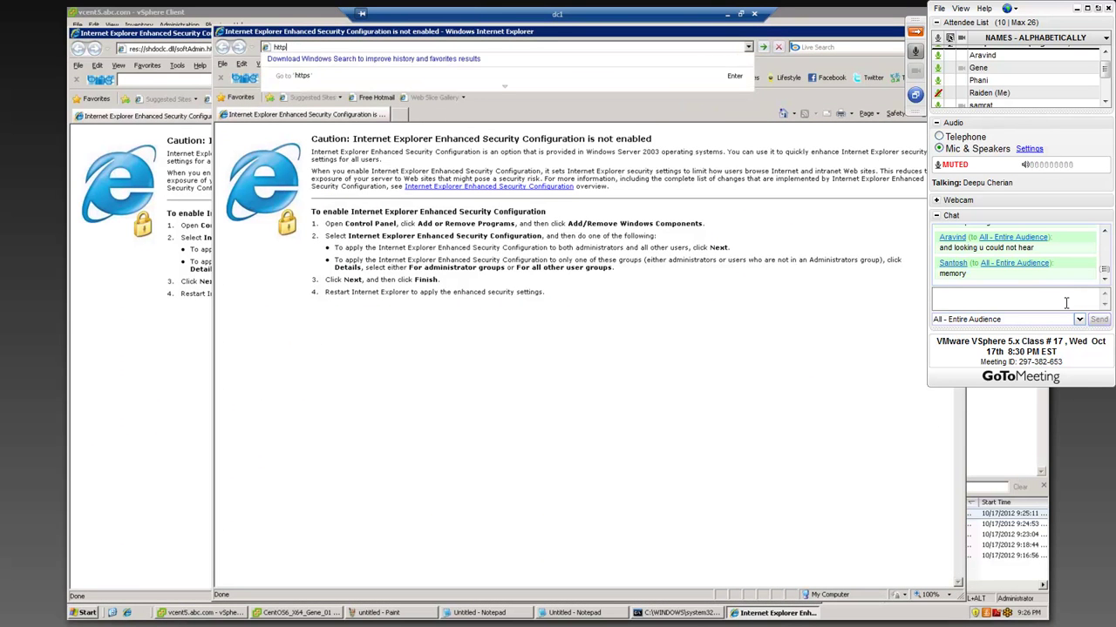
{"action": "type", "text": "://10.10"}
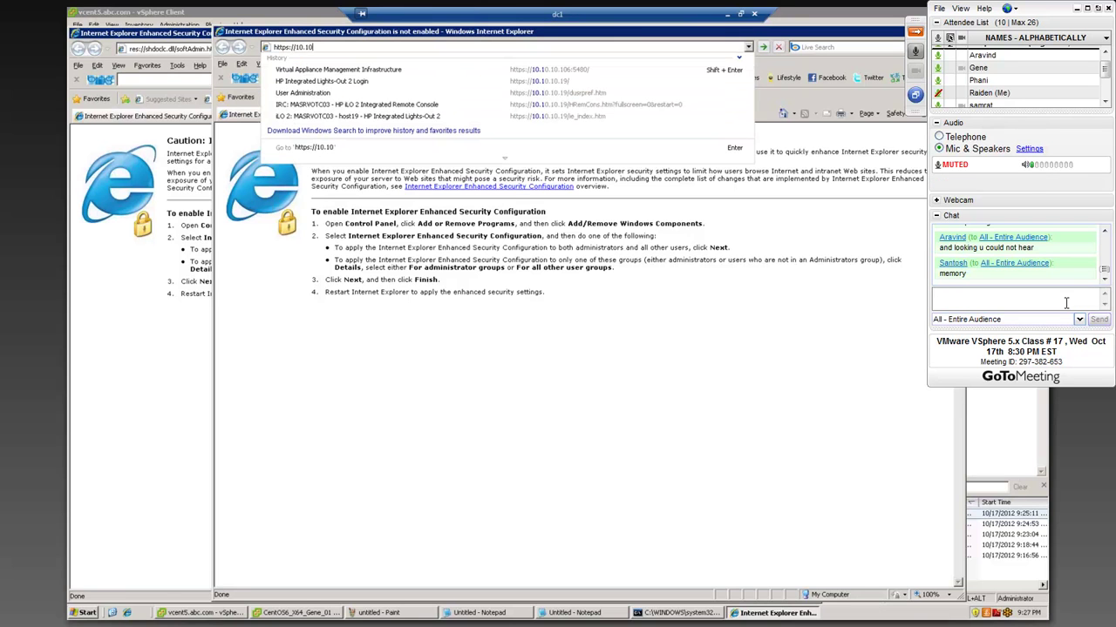
{"action": "type", "text": ".10.62:9"}
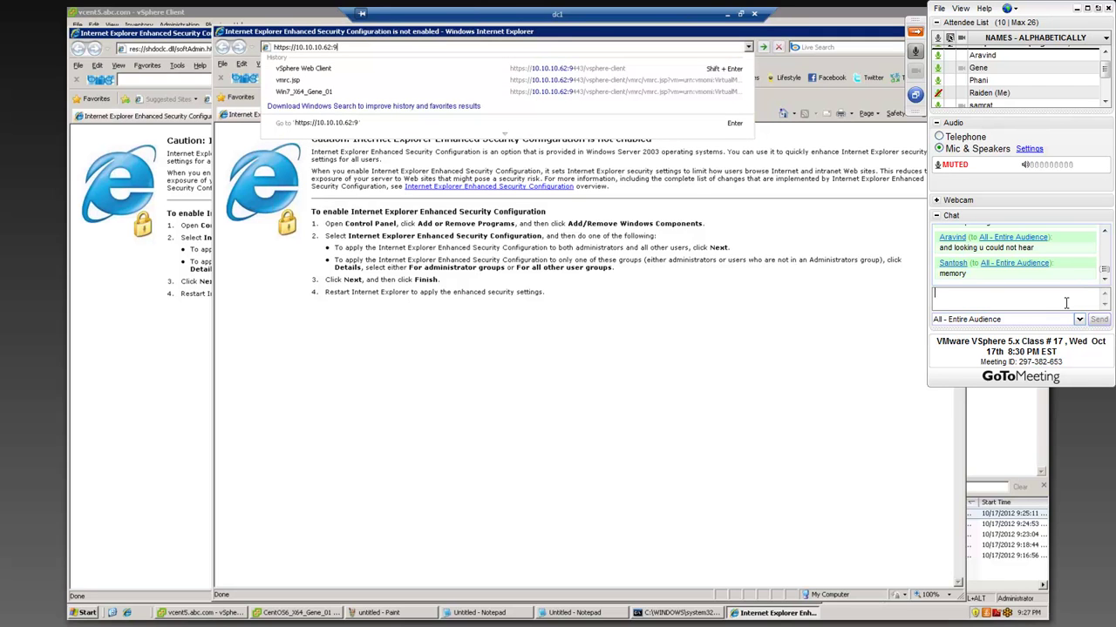
{"action": "type", "text": "443"}
{"action": "key", "text": "Return"}
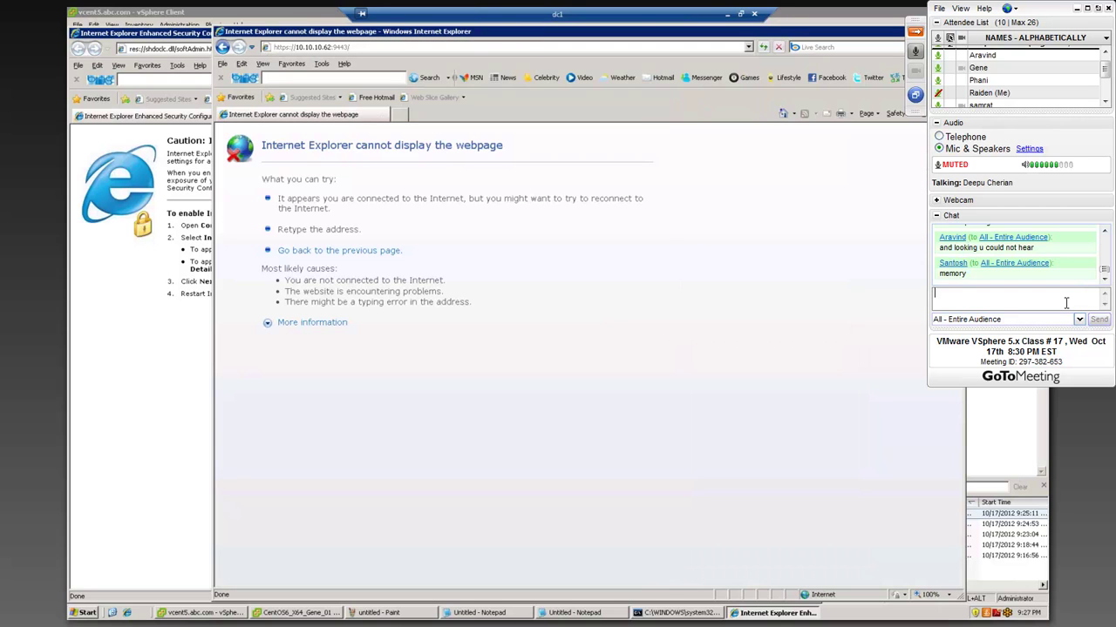
{"action": "left_click", "coordinate": [289, 47]}
{"action": "left_click", "coordinate": [288, 47]}
{"action": "key", "text": "BackSpace"}
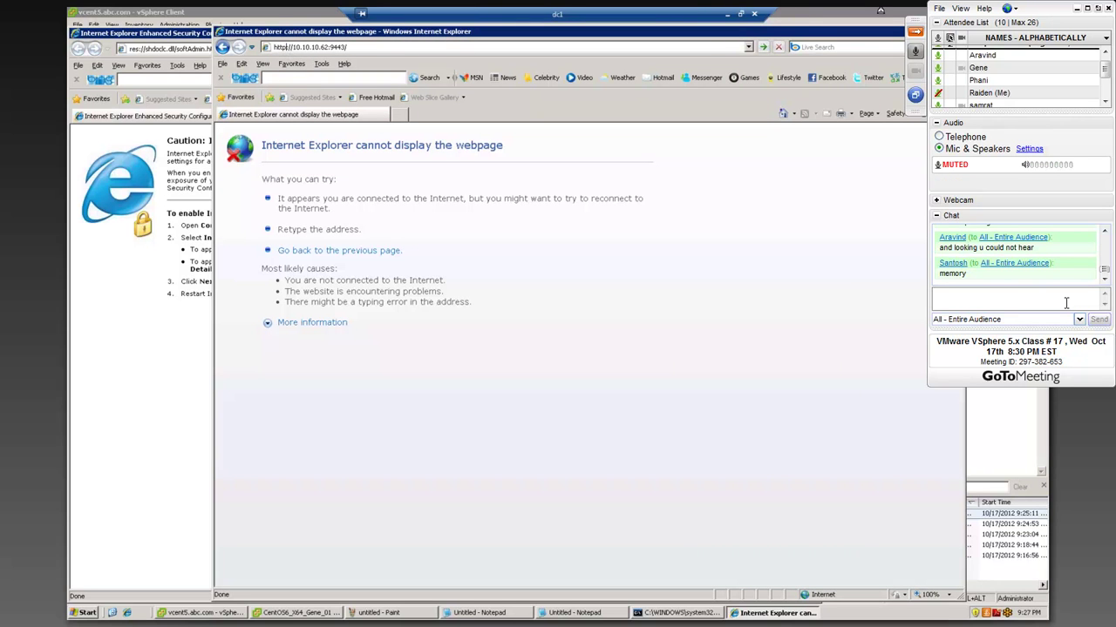
{"action": "key", "text": "Return"}
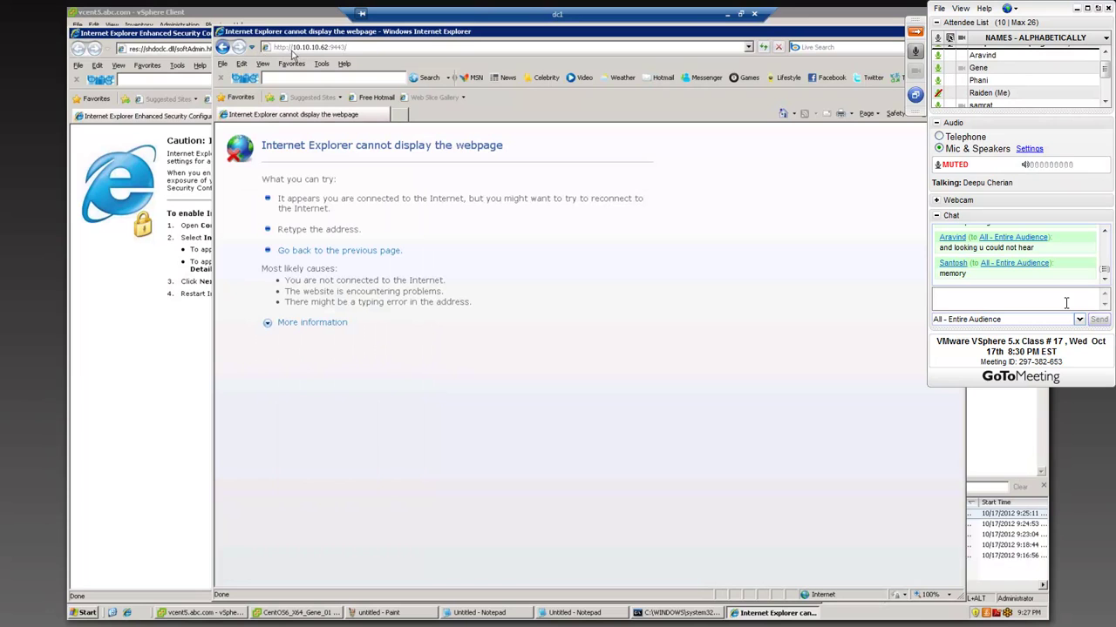
- Shift the browser window slightly up-left and select the address bar for editing again
{"action": "left_click_drag", "start_coordinate": [370, 33], "coordinate": [361, 32]}
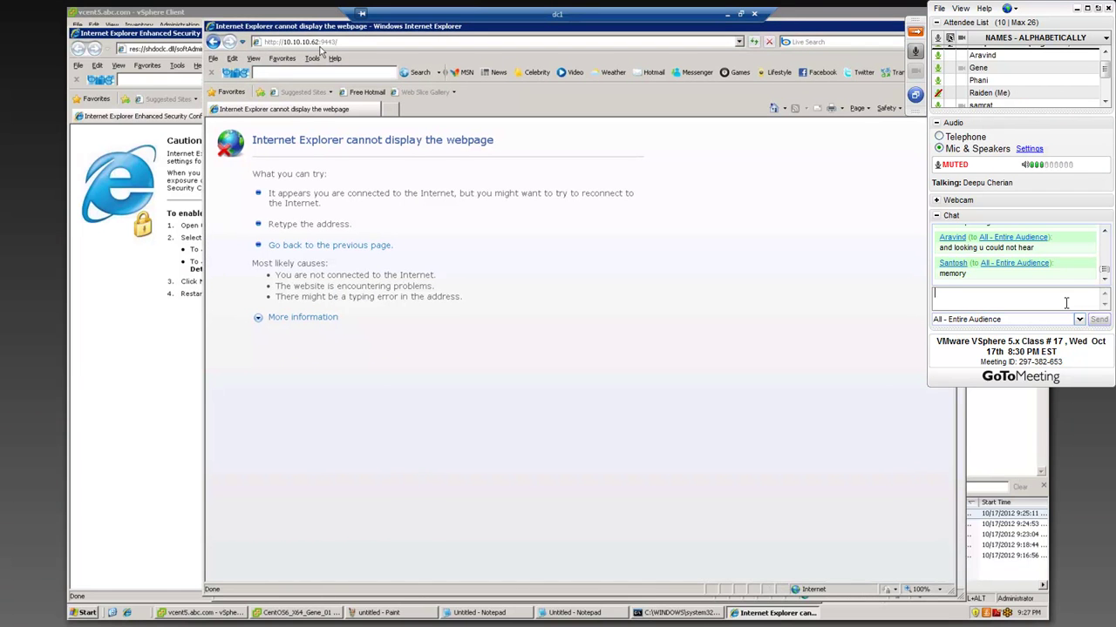
{"action": "left_click", "coordinate": [321, 41]}
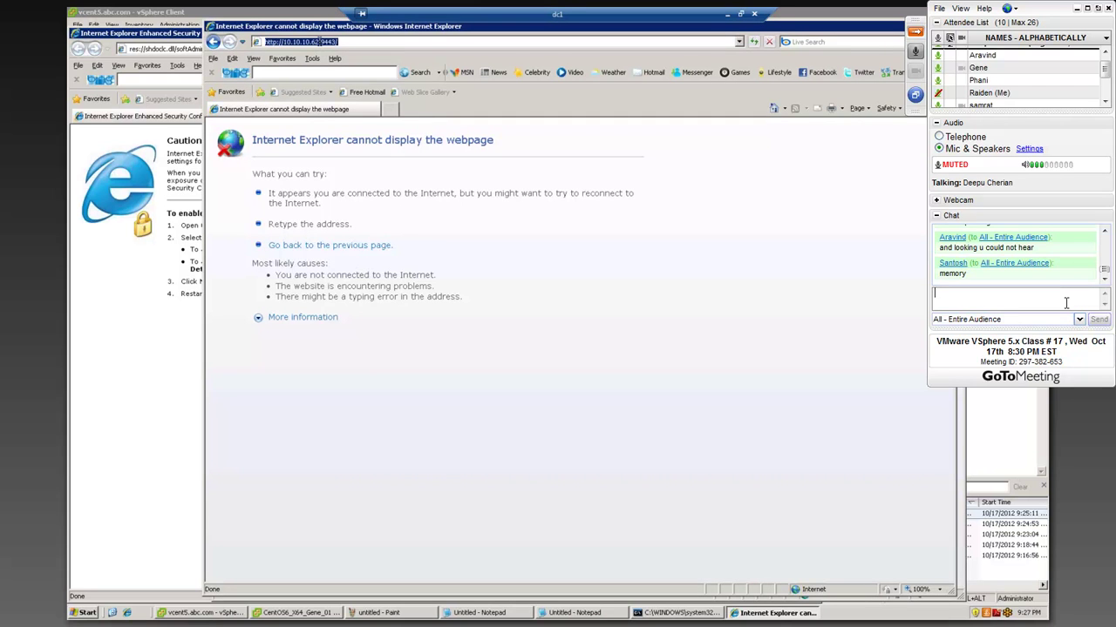
{"action": "left_click", "coordinate": [319, 42]}
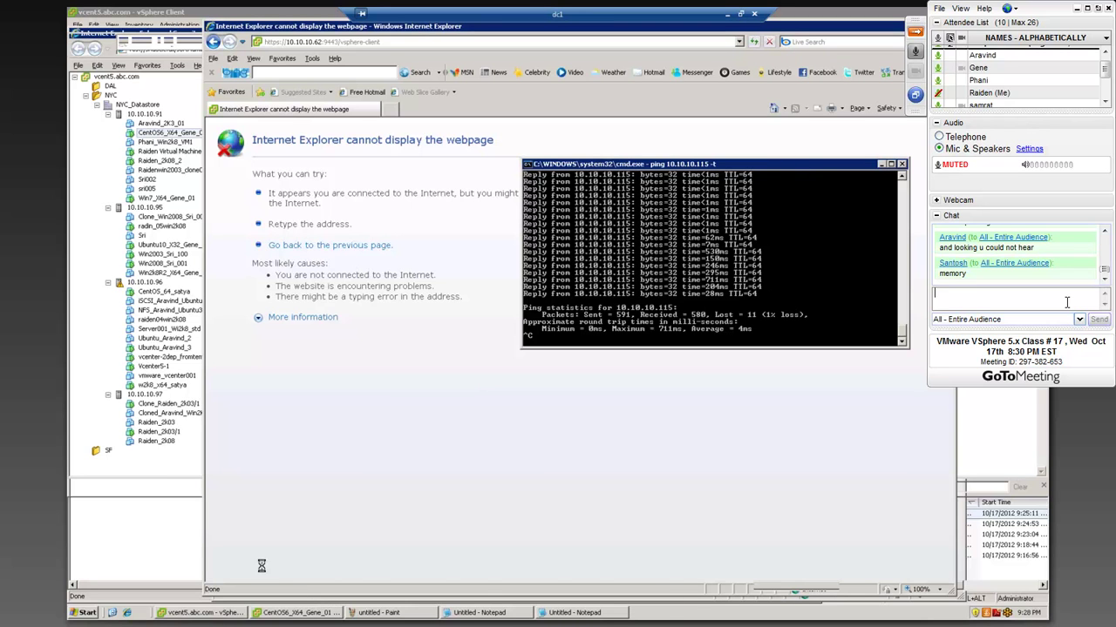
- Click into the meeting chat input box while the ping results show
{"action": "left_click", "coordinate": [1066, 303]}
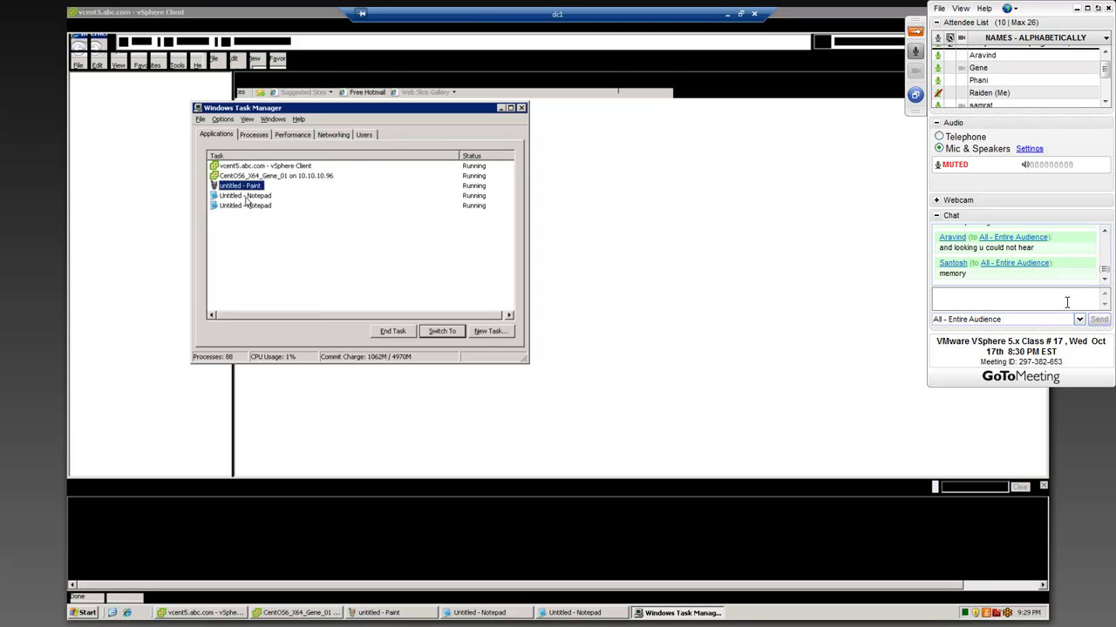
- Sort Task Manager's processes by image name, close it, and bring the CentOS6_X64_Gene_01 console forward
{"action": "left_click", "coordinate": [266, 138]}
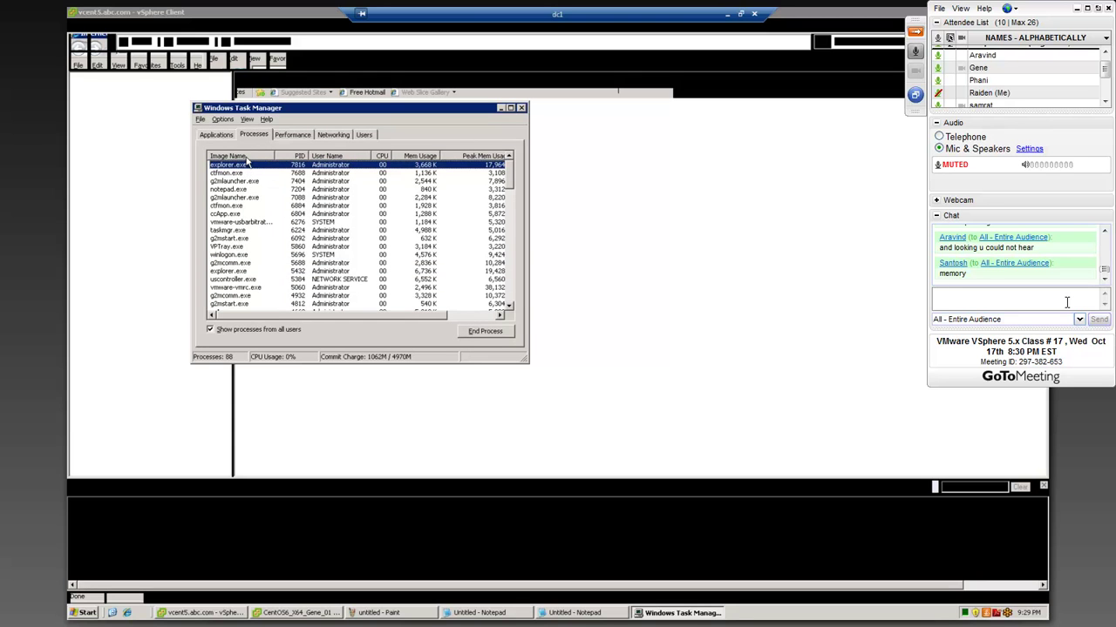
{"action": "left_click", "coordinate": [247, 157]}
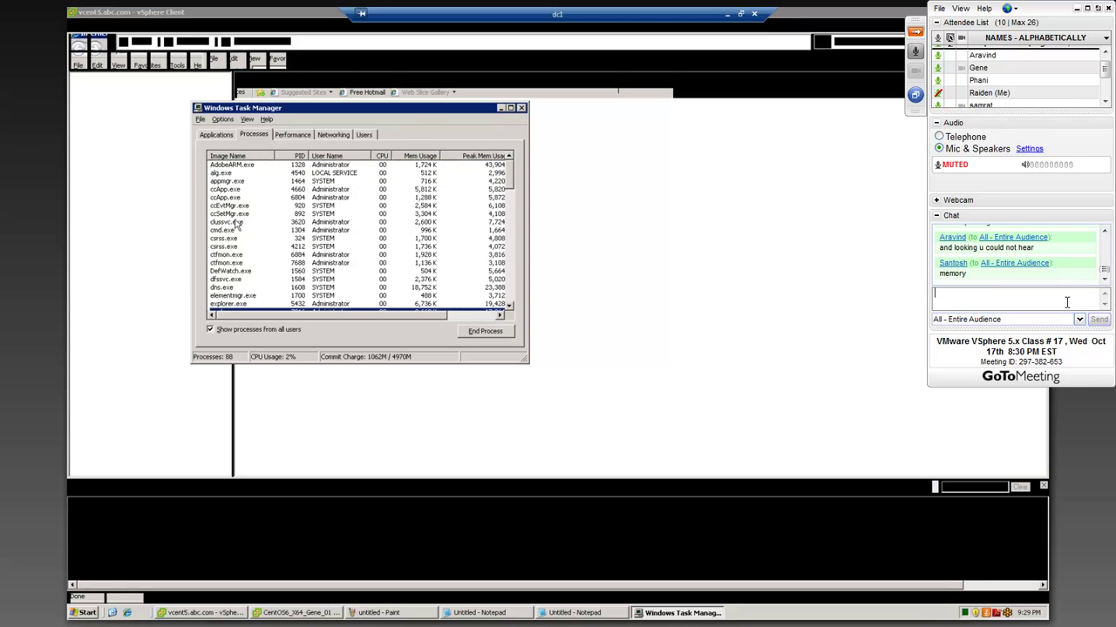
{"action": "scroll", "coordinate": [237, 228], "scroll_direction": "down", "scroll_amount": 3}
{"action": "left_click", "coordinate": [1067, 303]}
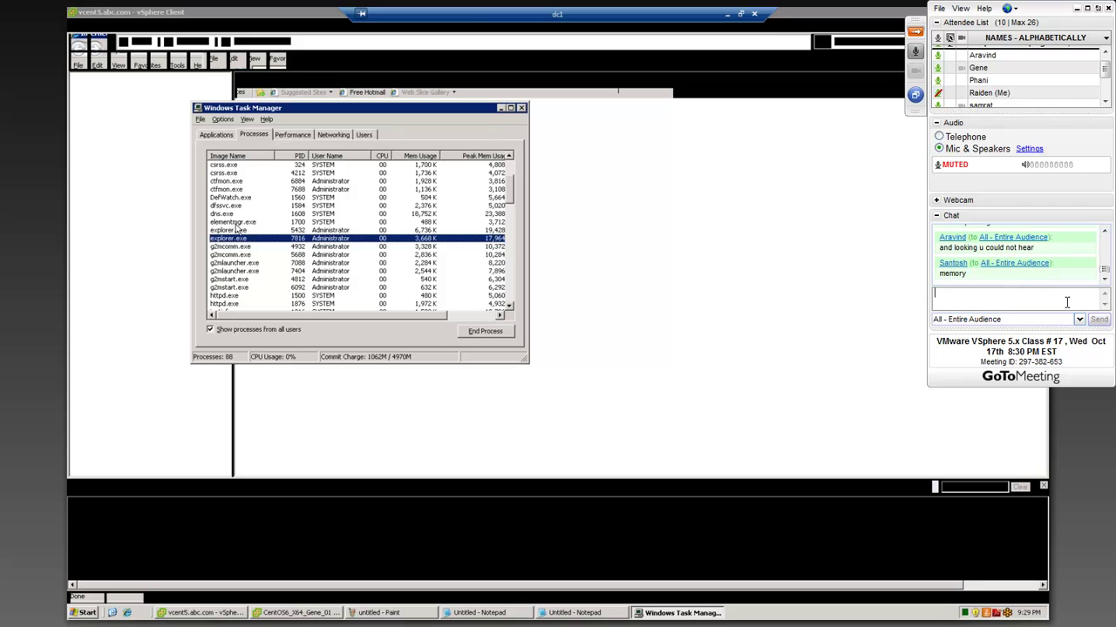
{"action": "left_click", "coordinate": [522, 109]}
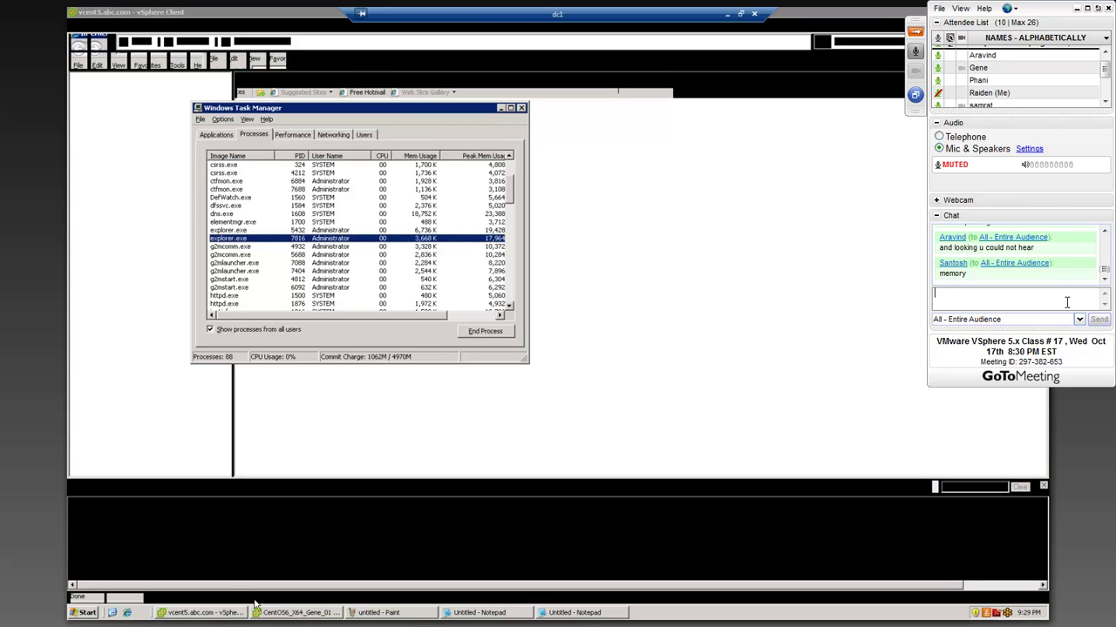
{"action": "left_click", "coordinate": [296, 613]}
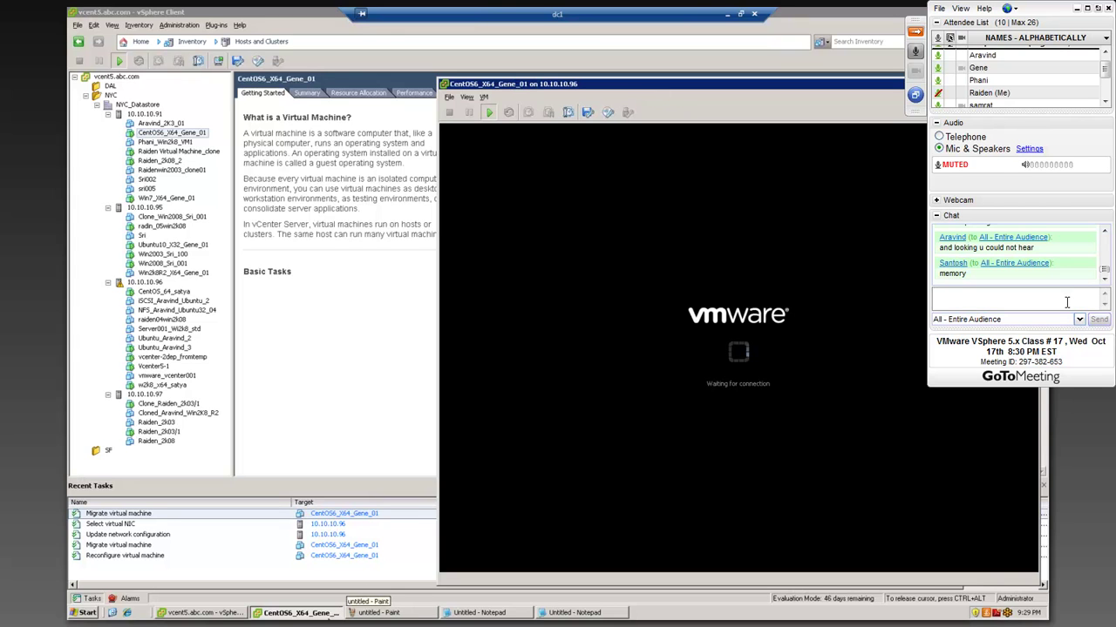
- Show the Paint network diagram briefly, return to vSphere Client, then minimize the dc1 session
{"action": "left_click", "coordinate": [379, 613]}
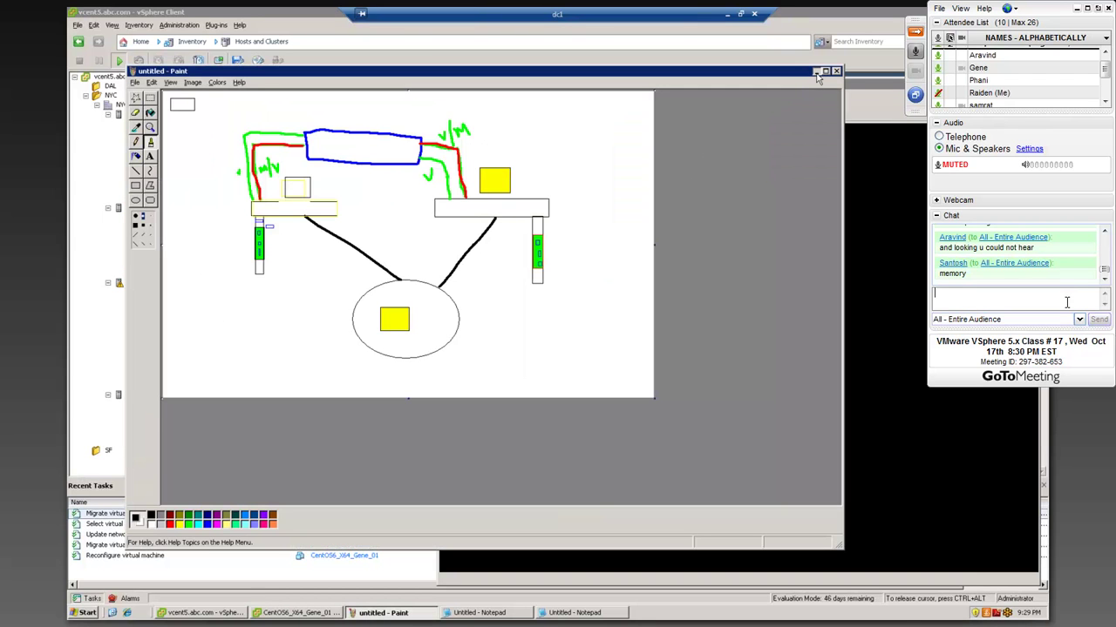
{"action": "left_click", "coordinate": [815, 71]}
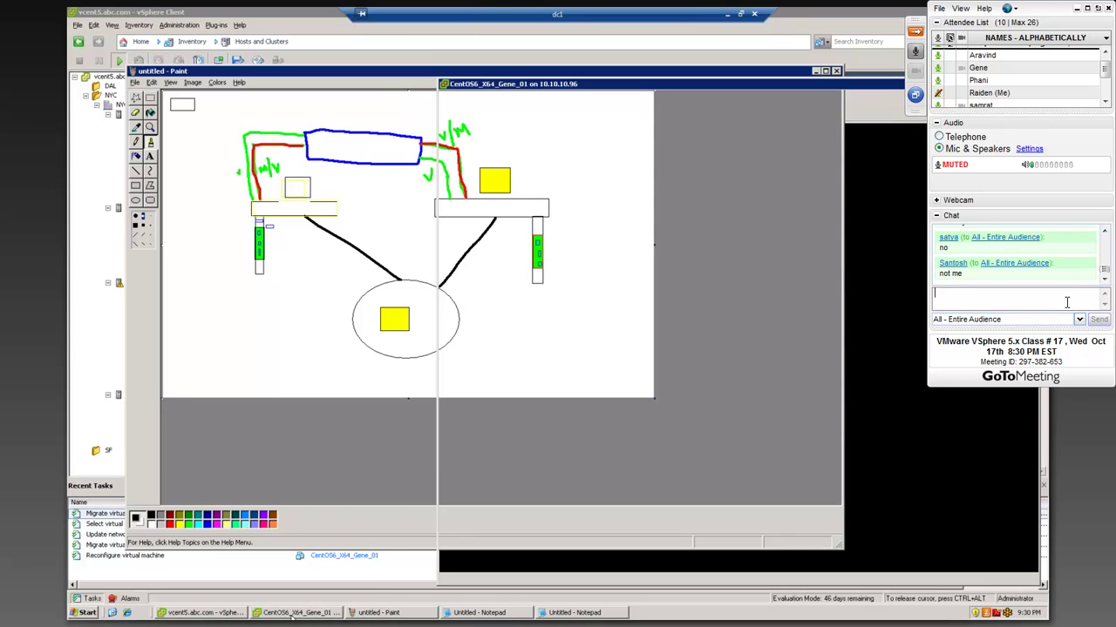
{"action": "left_click", "coordinate": [209, 613]}
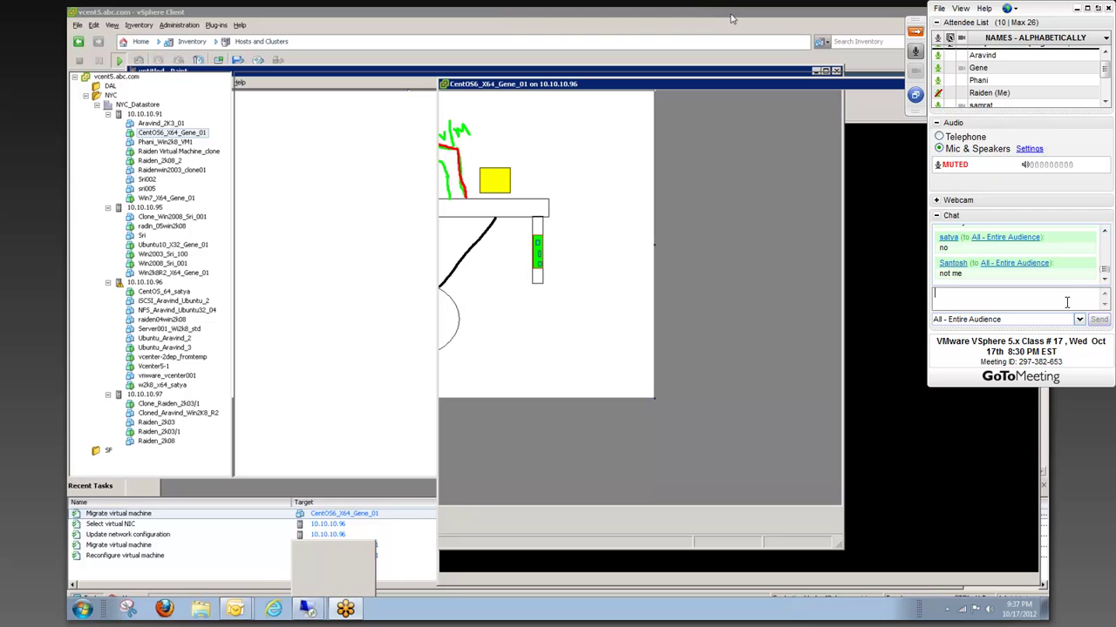
{"action": "left_click", "coordinate": [732, 15]}
{"action": "mouse_move", "coordinate": [307, 608]}
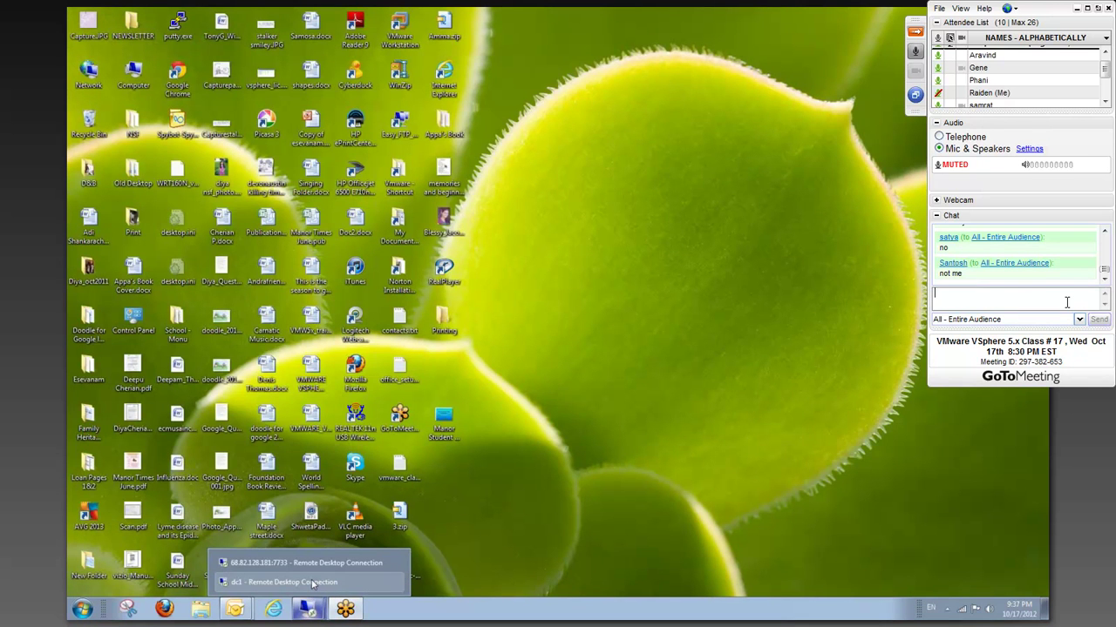
- Return to the dc1 session and activate the vSphere Client and CentOS6_X64_Gene_01 console windows
{"action": "left_click", "coordinate": [312, 582]}
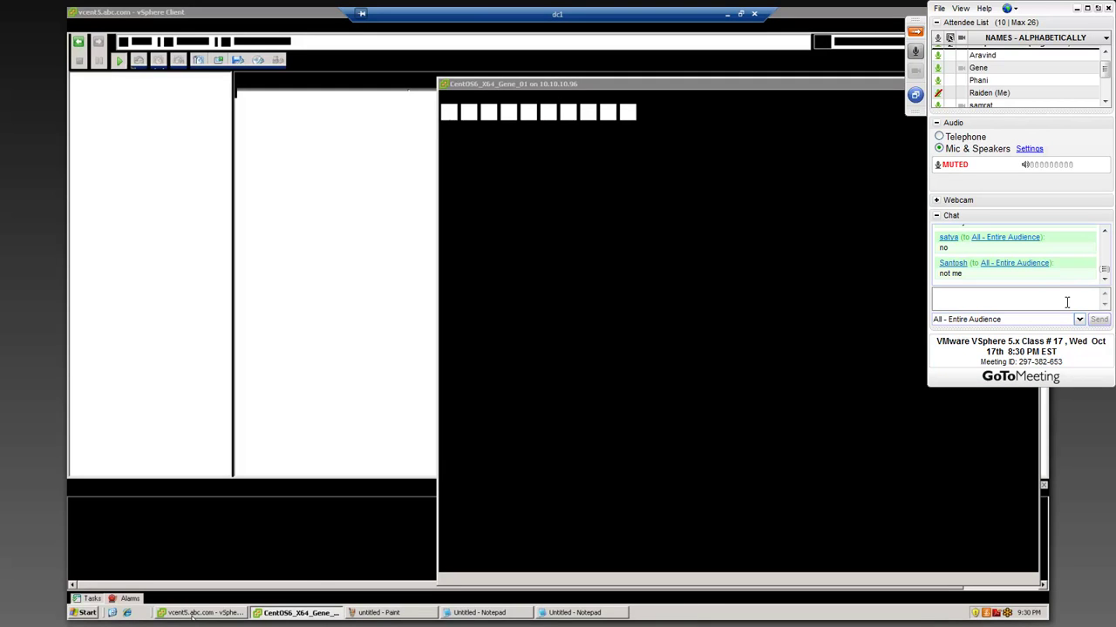
{"action": "left_click", "coordinate": [217, 614]}
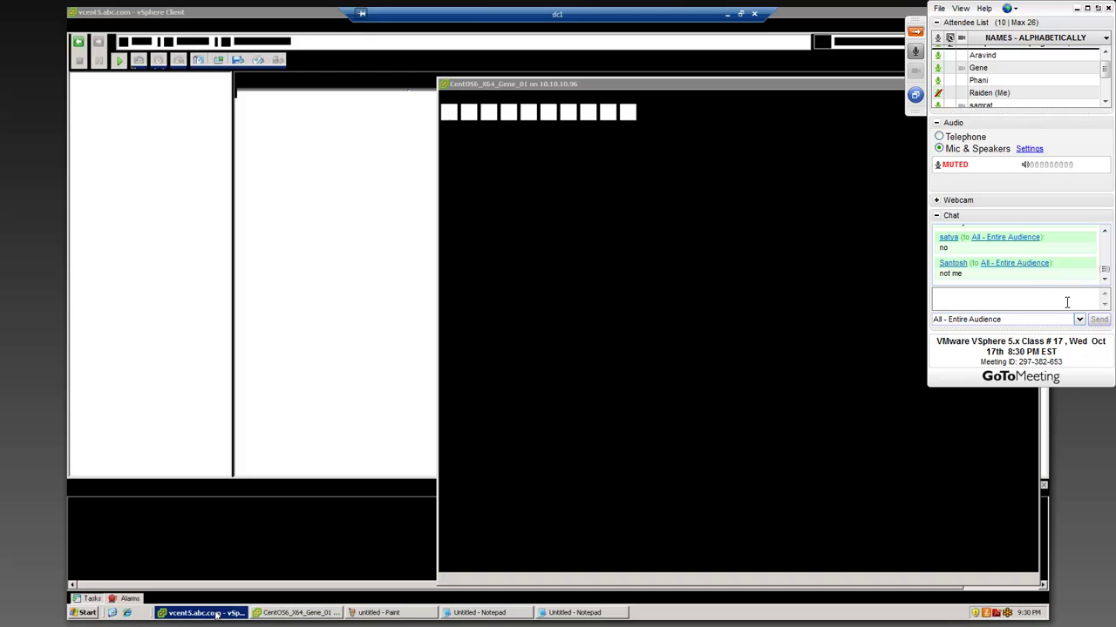
{"action": "left_click", "coordinate": [276, 614]}
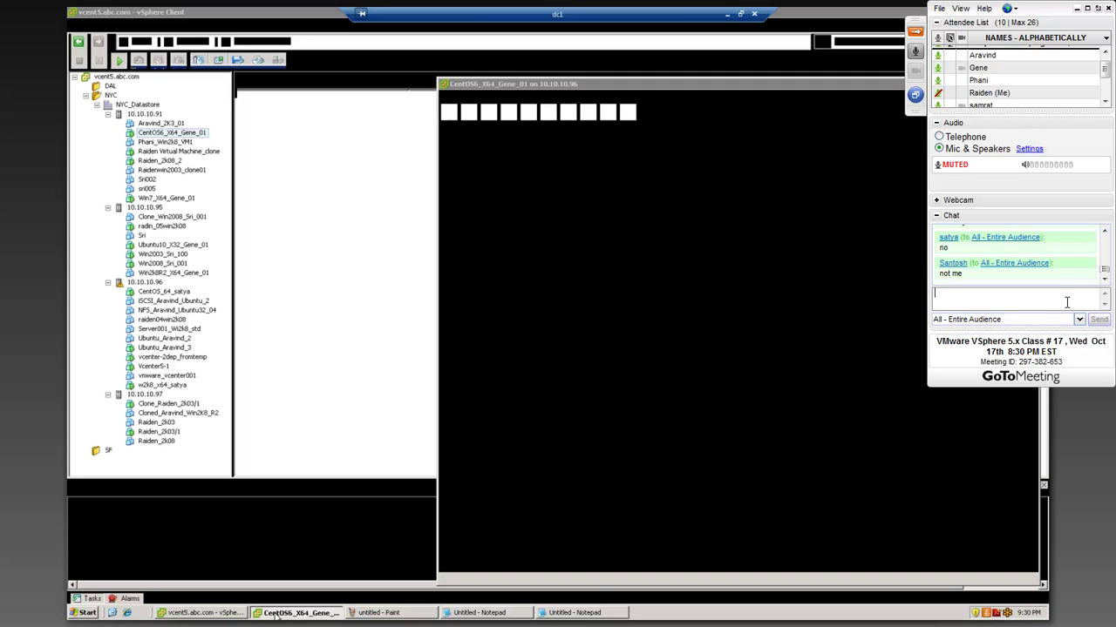
- Open Task Manager from the taskbar on its Applications tab
{"action": "right_click", "coordinate": [694, 605]}
{"action": "left_click", "coordinate": [714, 590]}
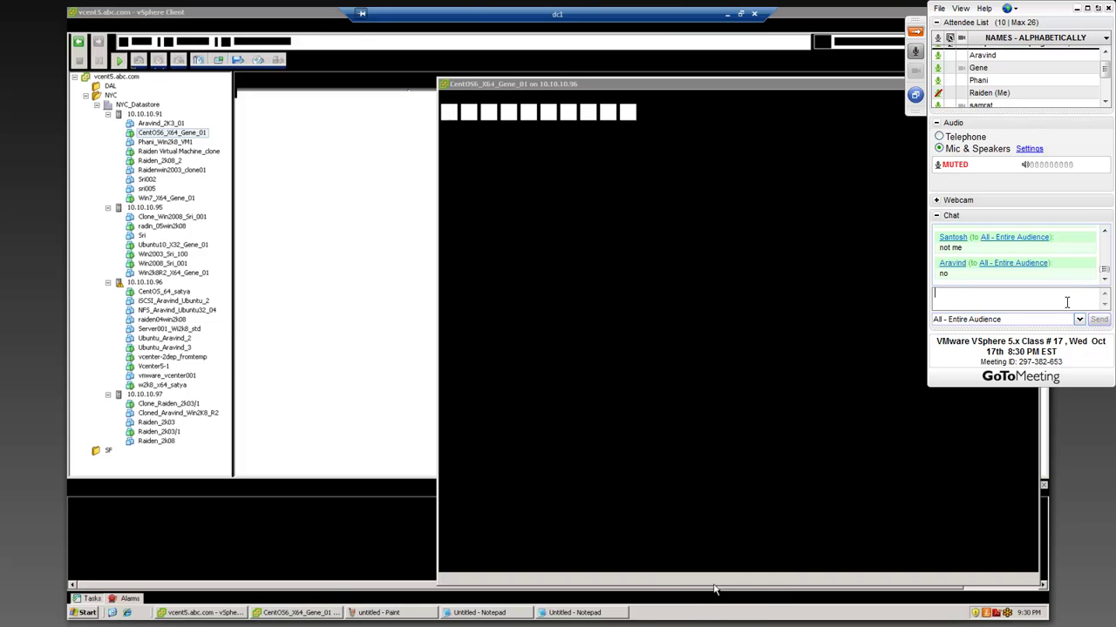
{"action": "left_click", "coordinate": [228, 140]}
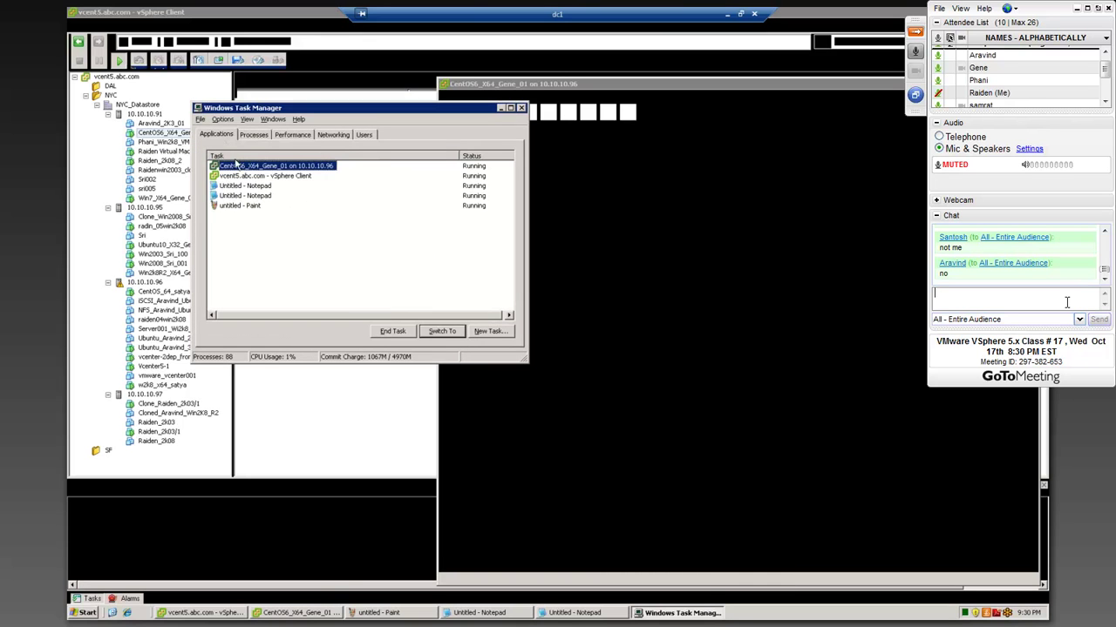
- End the hung CentOS6_X64_Gene_01 console task and force both unresponsive programs to quit
{"action": "left_click", "coordinate": [393, 332]}
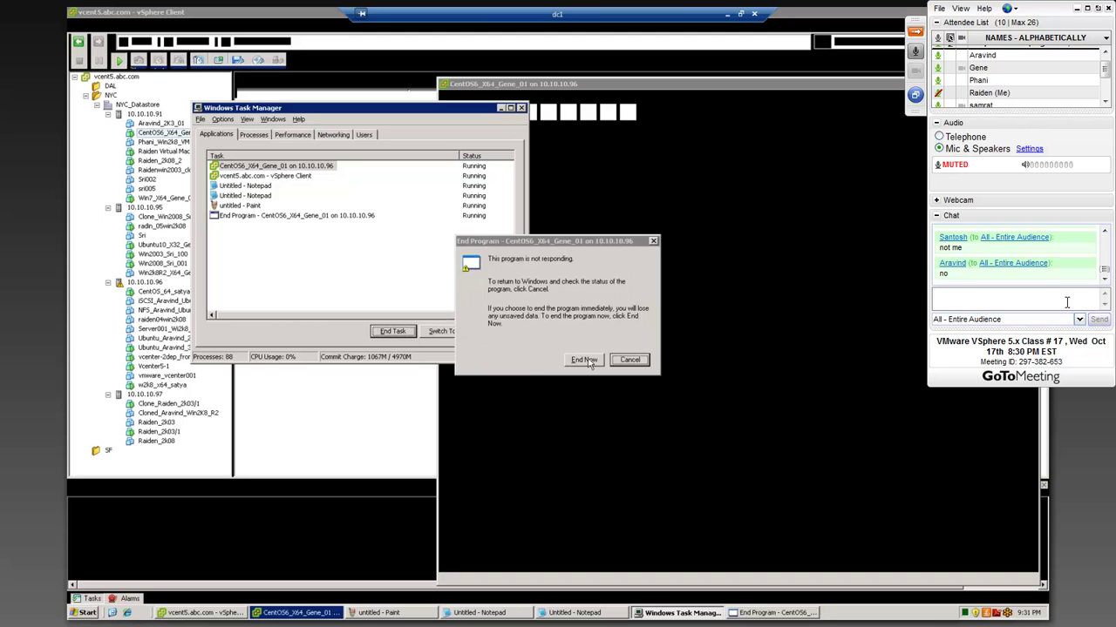
{"action": "left_click", "coordinate": [584, 360]}
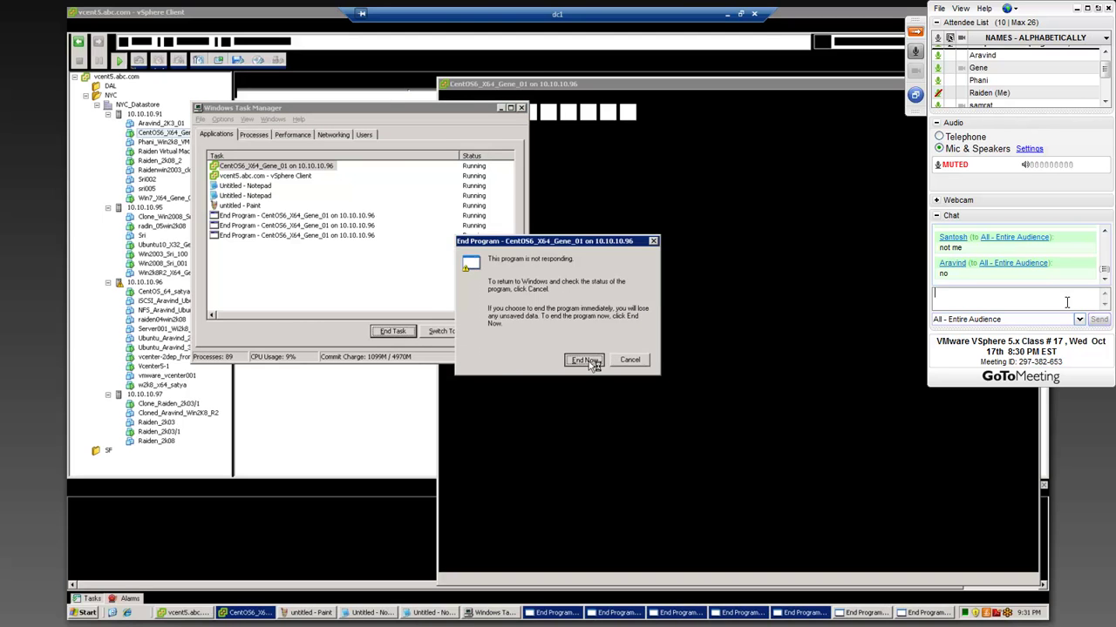
{"action": "left_click", "coordinate": [586, 360]}
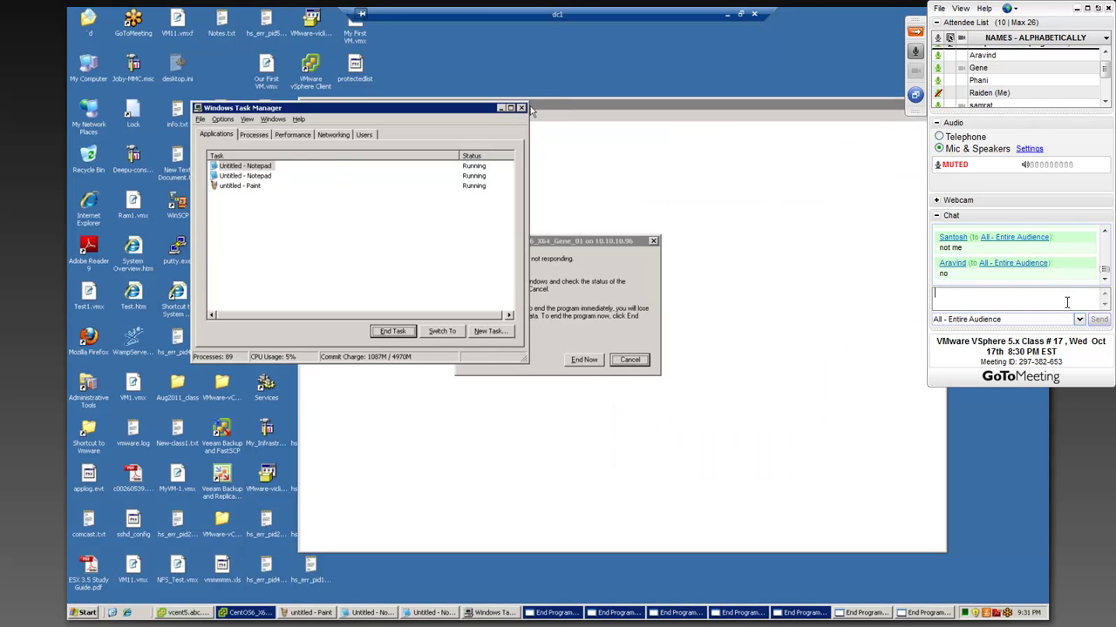
- Close Task Manager and the Notepad notes, discarding unsaved changes
{"action": "left_click", "coordinate": [521, 107]}
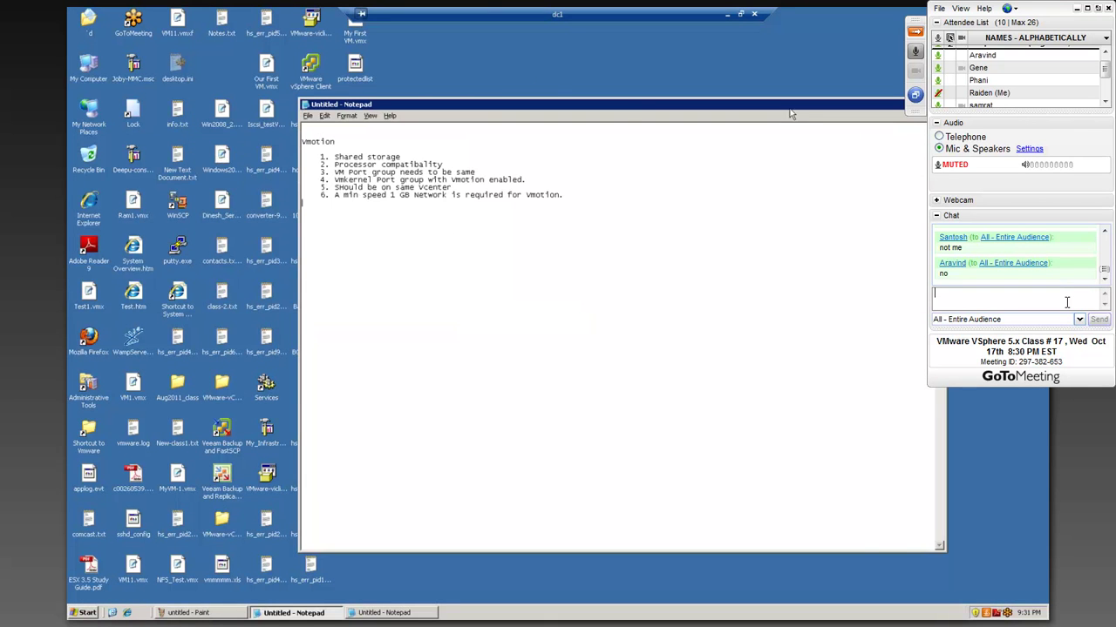
{"action": "left_click_drag", "start_coordinate": [773, 109], "coordinate": [564, 109]}
{"action": "left_click", "coordinate": [733, 104]}
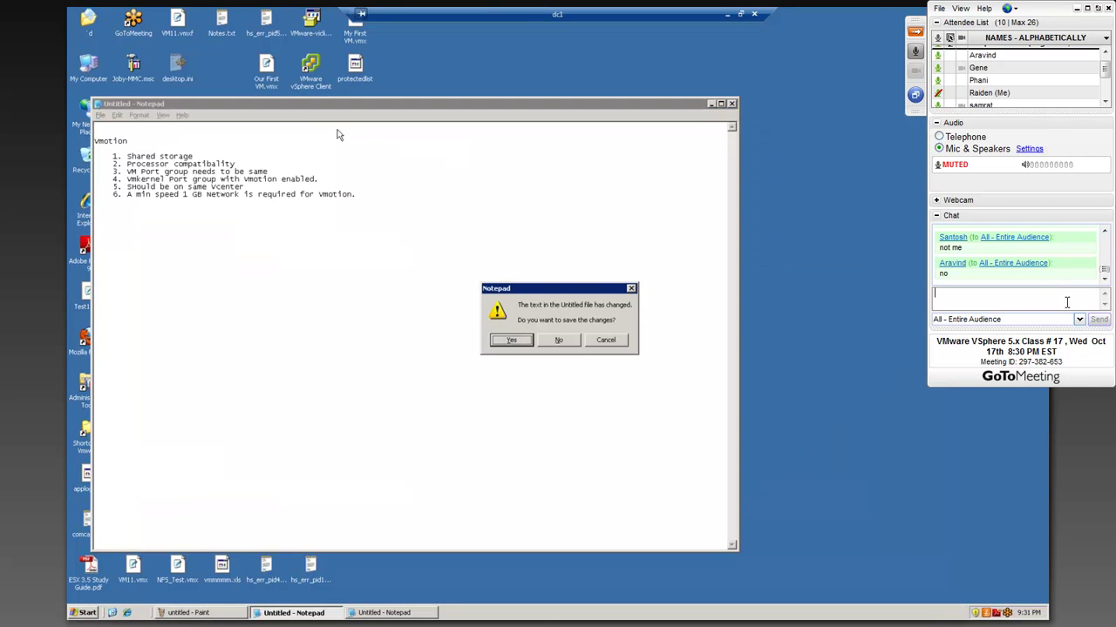
{"action": "left_click", "coordinate": [547, 342]}
{"action": "left_click", "coordinate": [315, 69]}
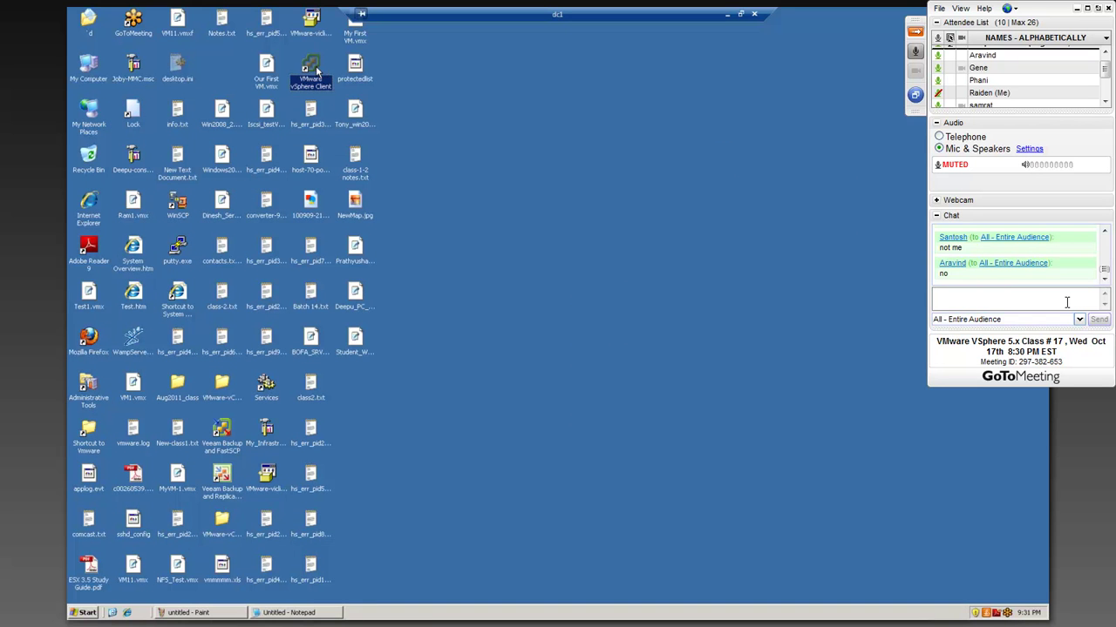
- Log vSphere Client into 10.10.10.62 as Administrator and dismiss the evaluation notice
{"action": "double_click", "coordinate": [317, 70]}
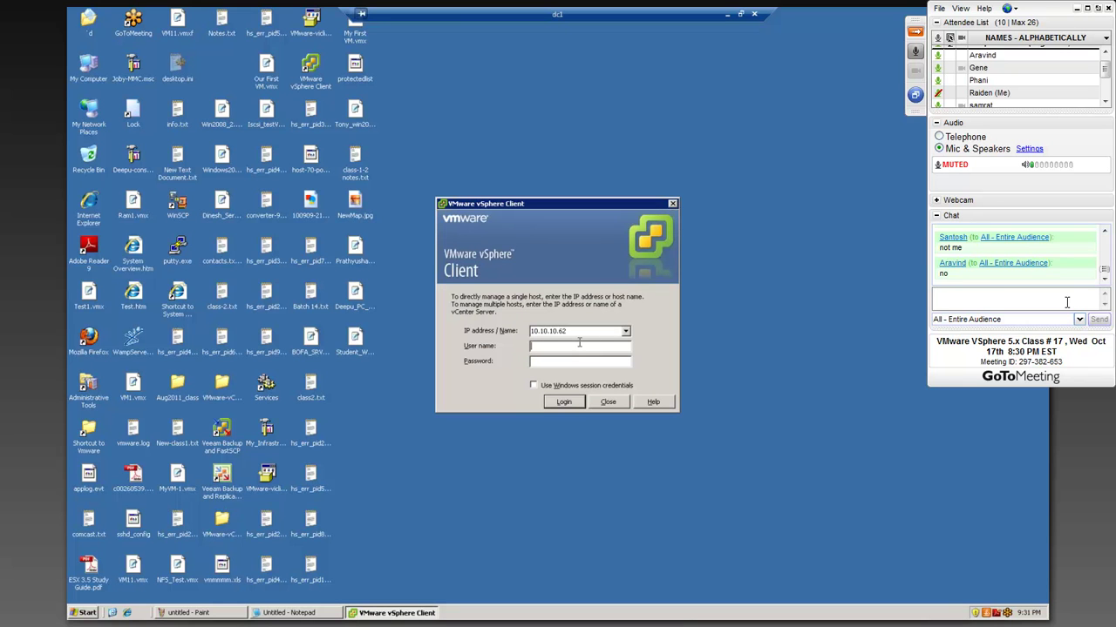
{"action": "type", "text": "Administrator"}
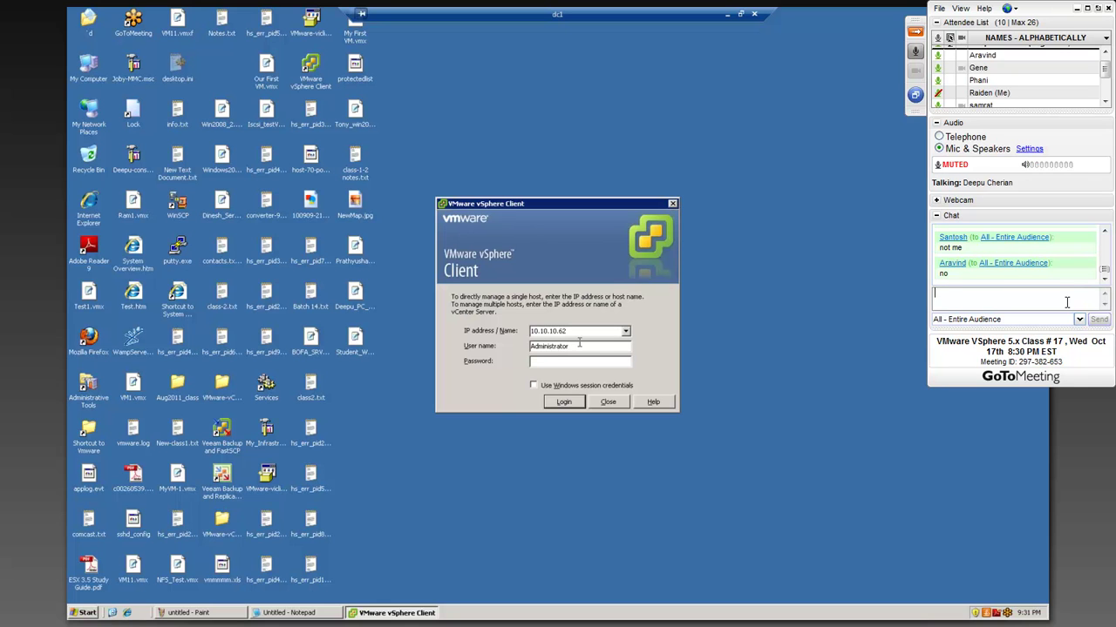
{"action": "type", "text": "********"}
{"action": "key", "text": "Return"}
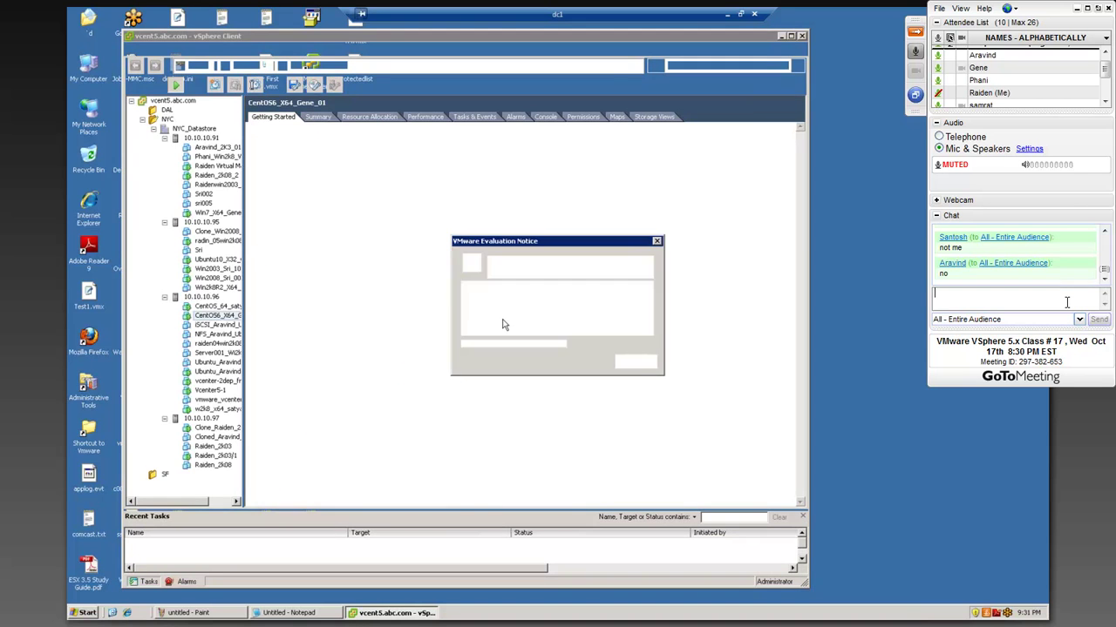
{"action": "left_click", "coordinate": [627, 362]}
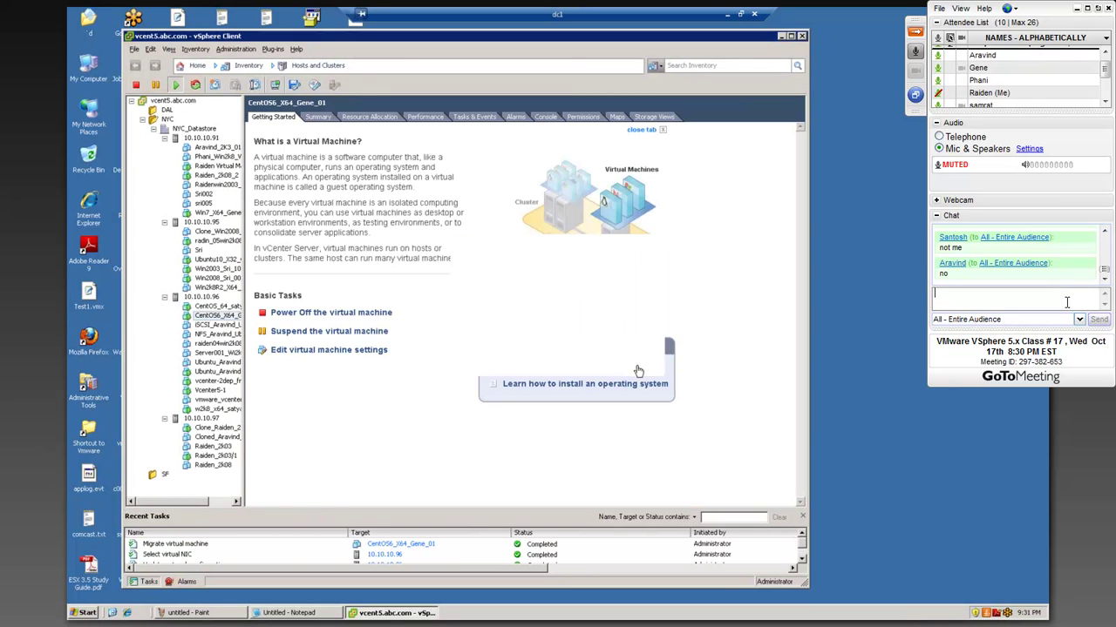
- Widen the inventory tree and open the Vcenter5-1 virtual machine's console
{"action": "left_click_drag", "start_coordinate": [244, 299], "coordinate": [284, 299]}
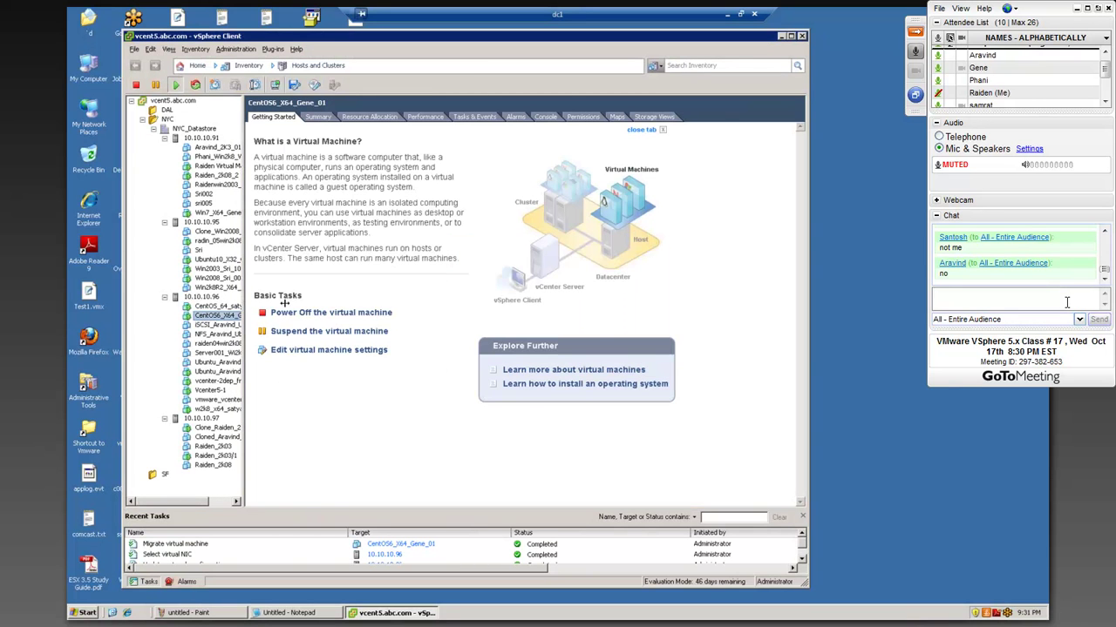
{"action": "right_click", "coordinate": [209, 397]}
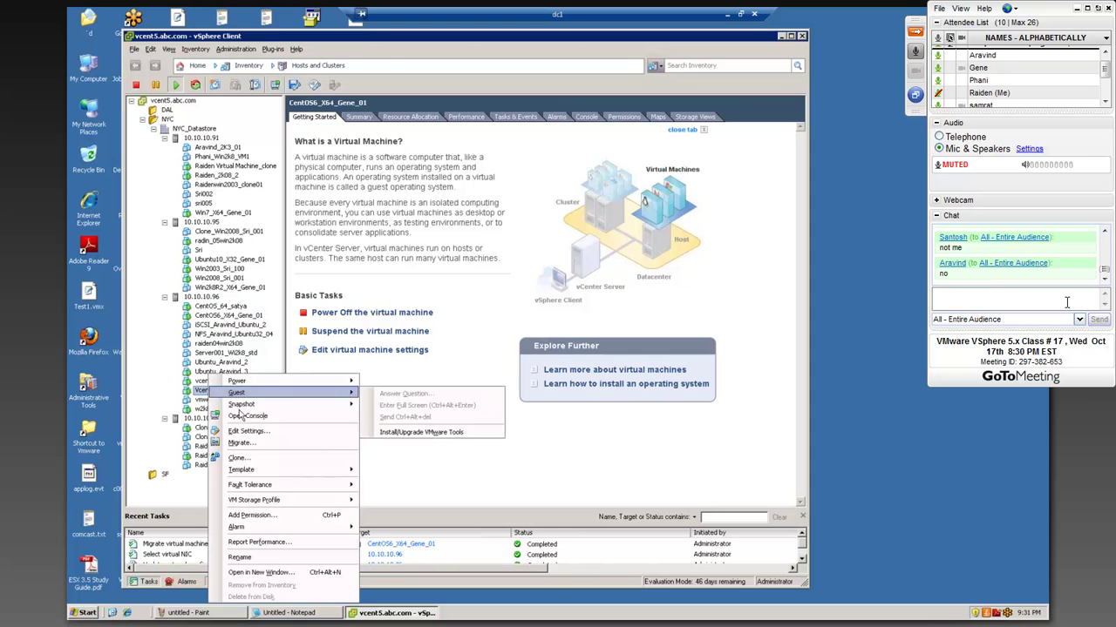
{"action": "left_click", "coordinate": [246, 421]}
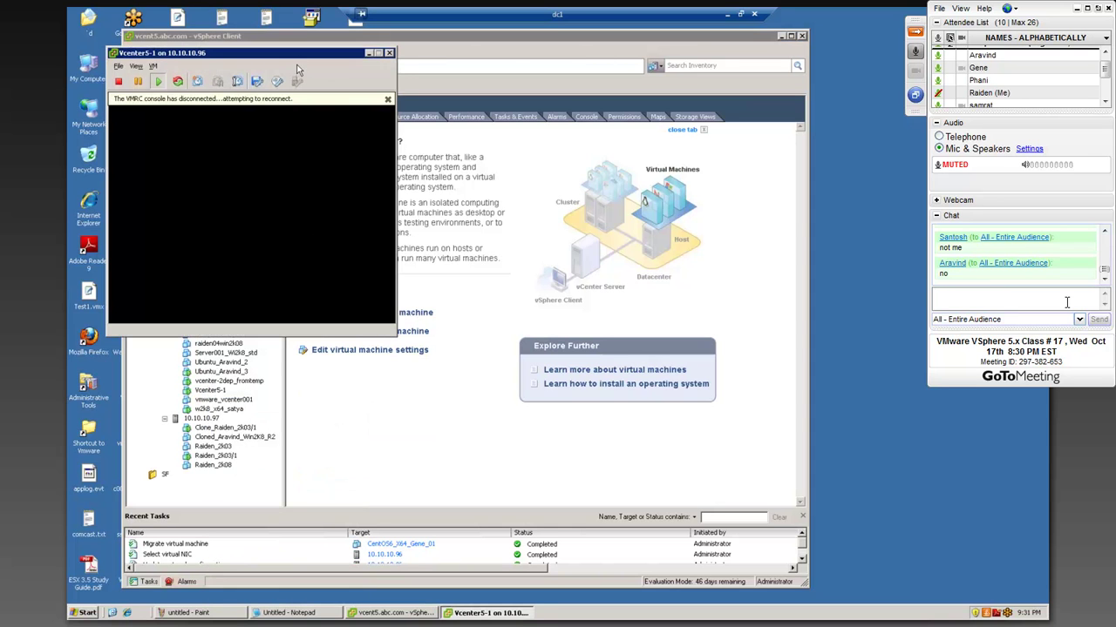
- Dismiss the VMRC disconnection notice and enlarge and reposition the Vcenter5-1 console window
{"action": "left_click_drag", "start_coordinate": [312, 52], "coordinate": [401, 37]}
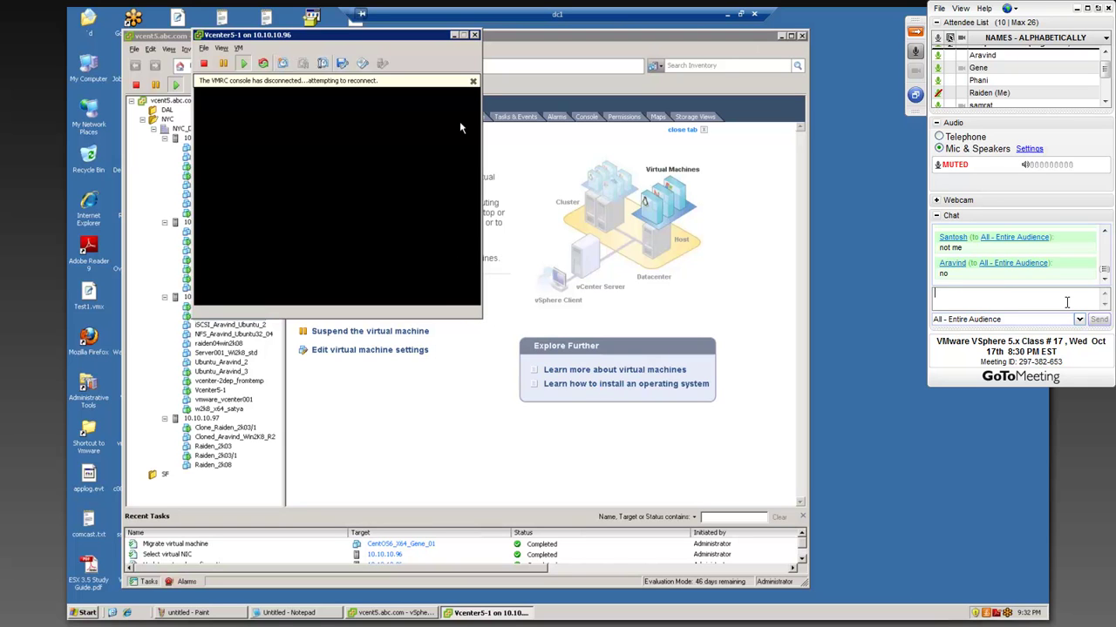
{"action": "left_click", "coordinate": [474, 83]}
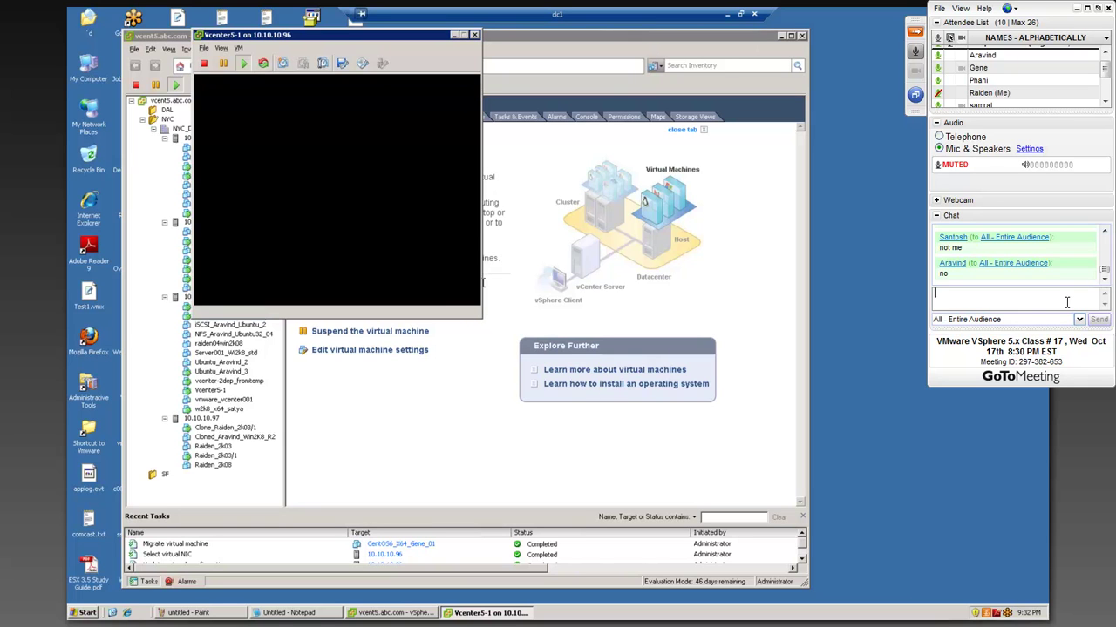
{"action": "left_click_drag", "start_coordinate": [480, 319], "coordinate": [775, 499]}
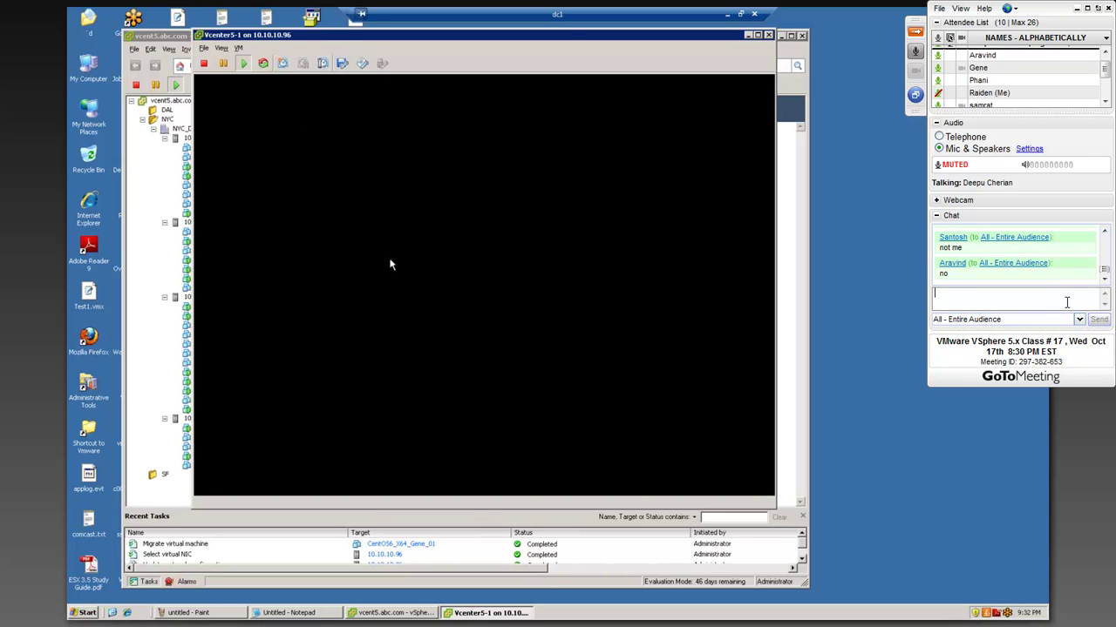
{"action": "left_click_drag", "start_coordinate": [572, 39], "coordinate": [670, 47]}
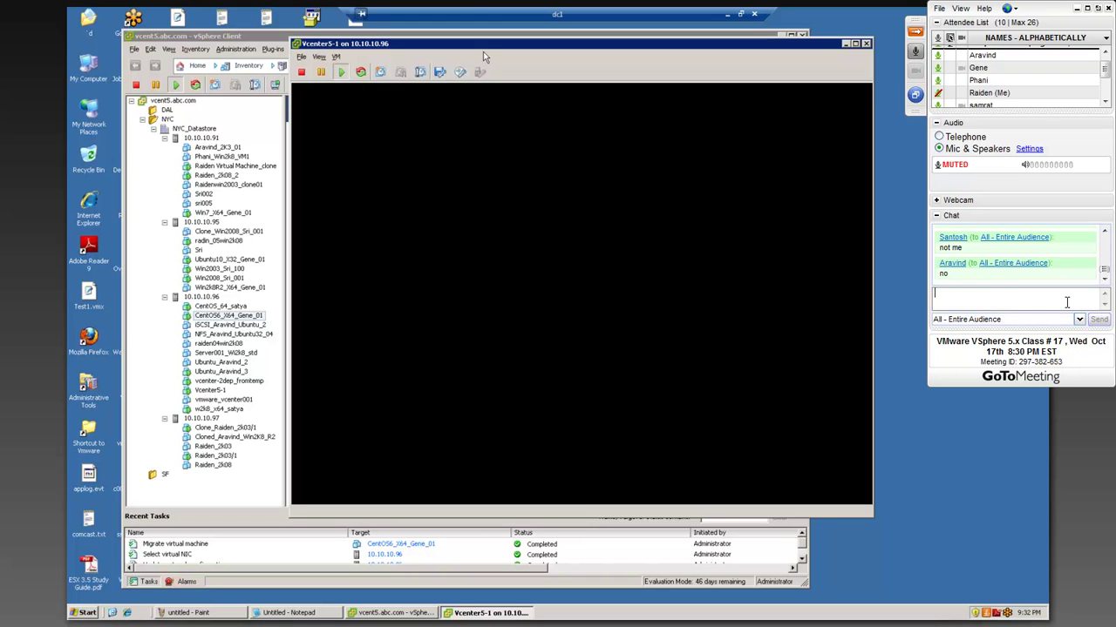
{"action": "left_click_drag", "start_coordinate": [484, 46], "coordinate": [432, 43]}
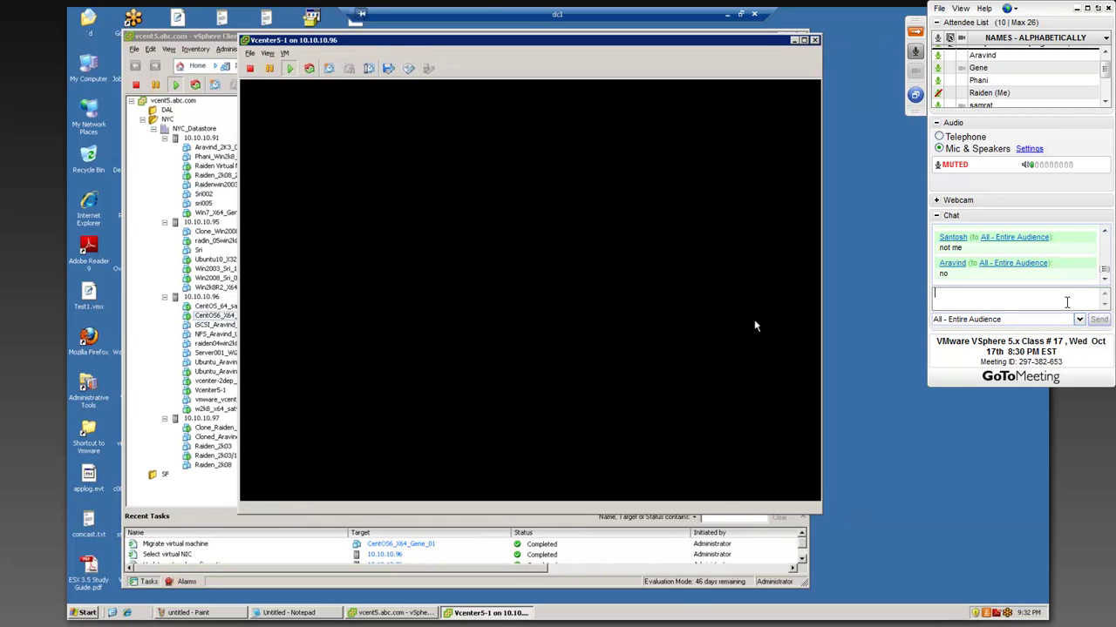
{"action": "left_click_drag", "start_coordinate": [820, 515], "coordinate": [867, 574]}
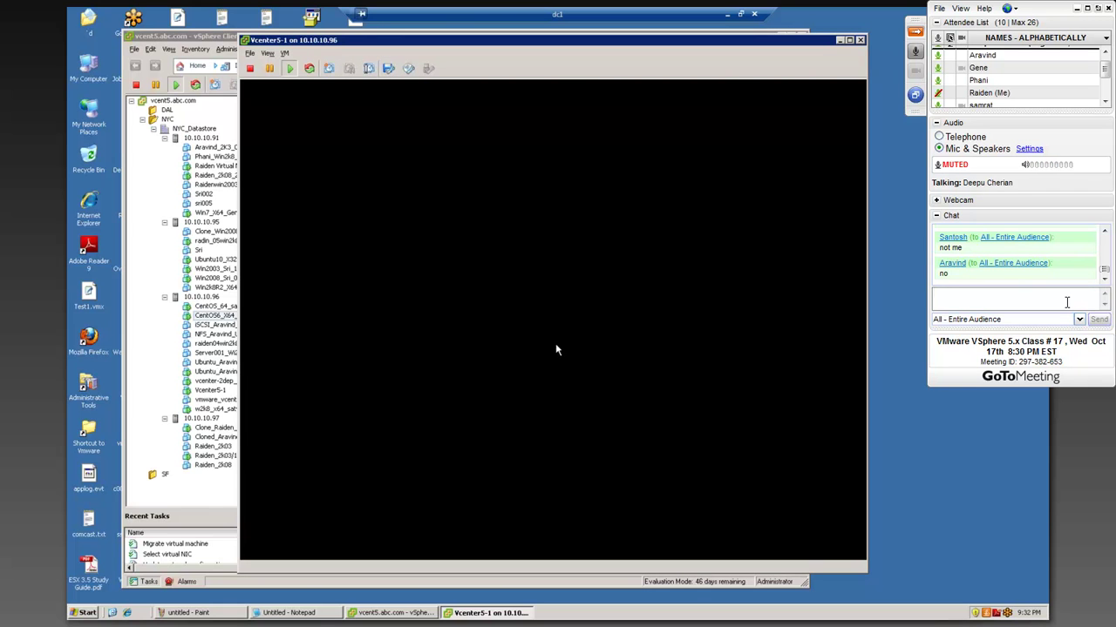
- Open the VM menu, close it without running a command, and nudge the window right
{"action": "left_click", "coordinate": [285, 53]}
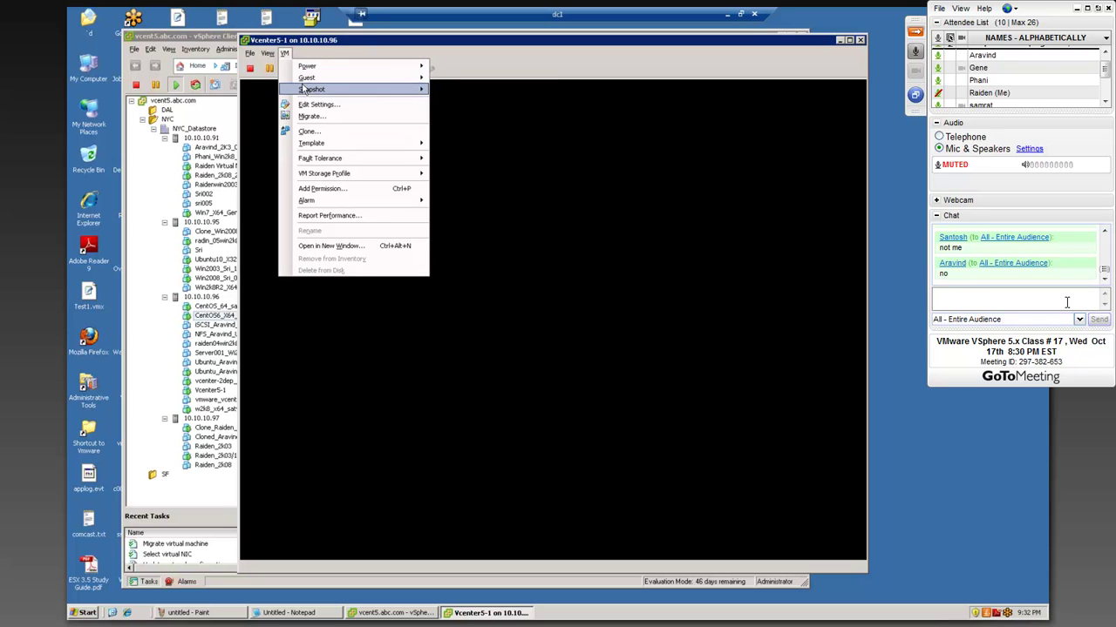
{"action": "mouse_move", "coordinate": [306, 85]}
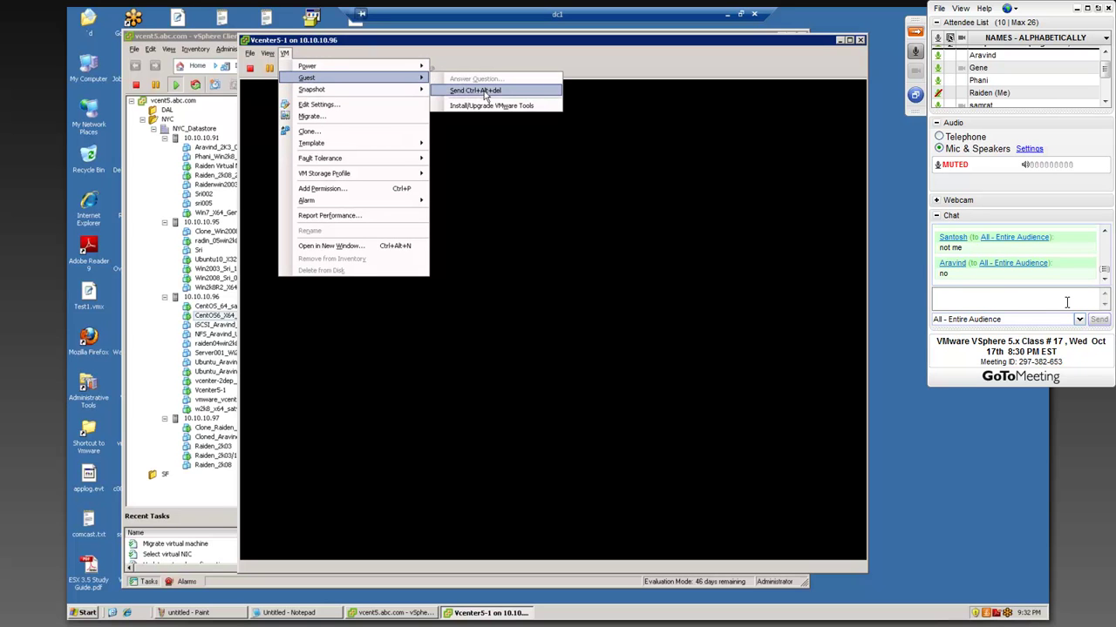
{"action": "left_click", "coordinate": [567, 265]}
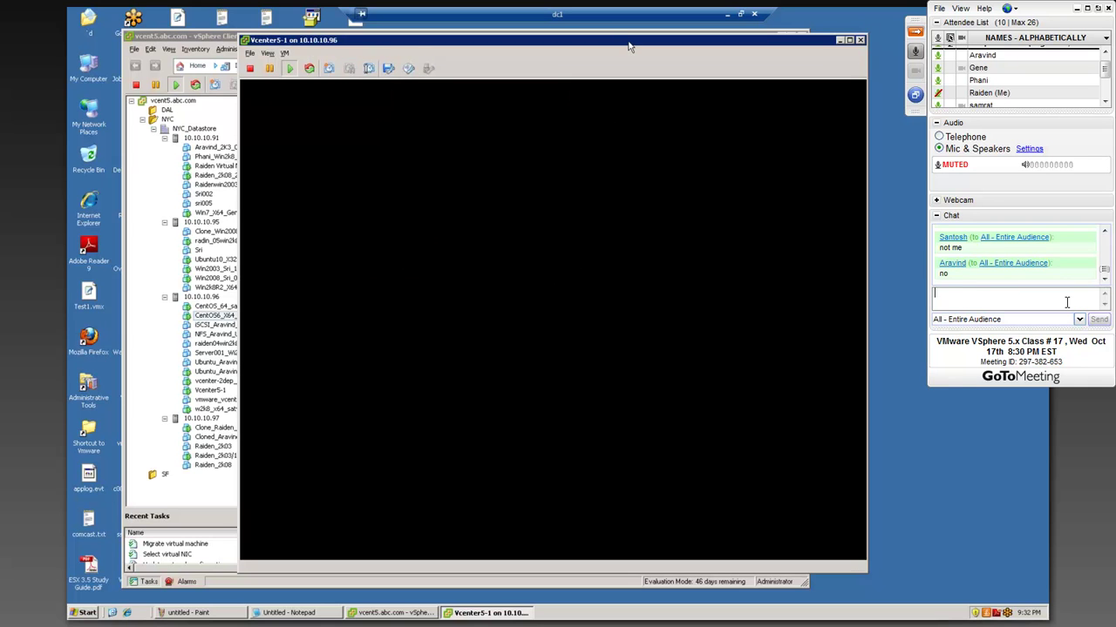
{"action": "left_click_drag", "start_coordinate": [626, 47], "coordinate": [631, 47]}
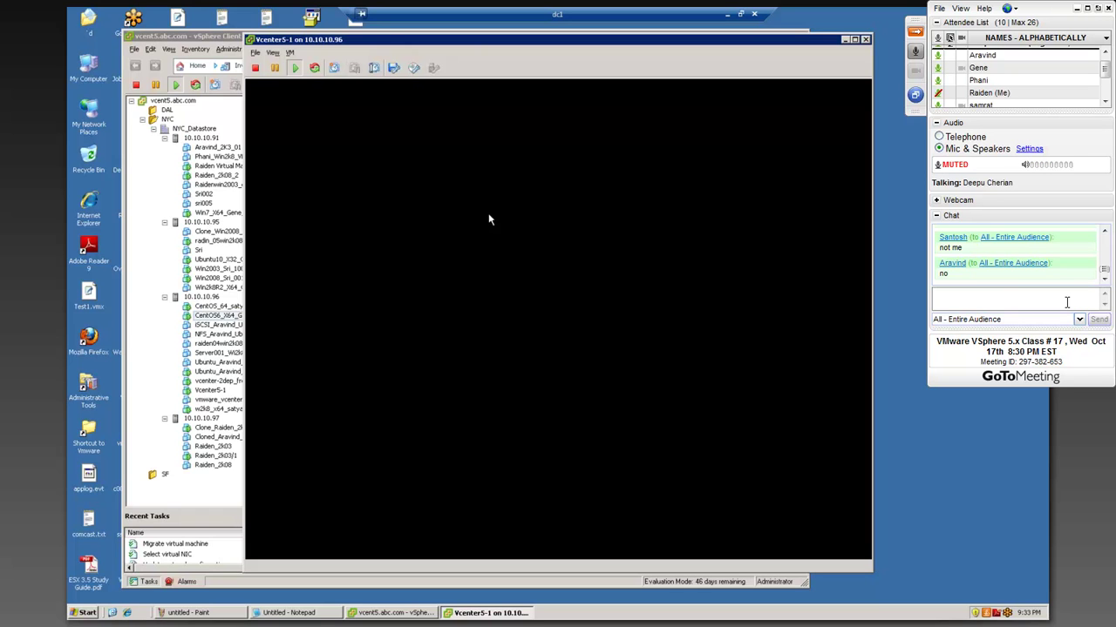
- Run mstsc from a command prompt and connect Remote Desktop to 10.10.10.62
{"action": "left_click", "coordinate": [80, 616]}
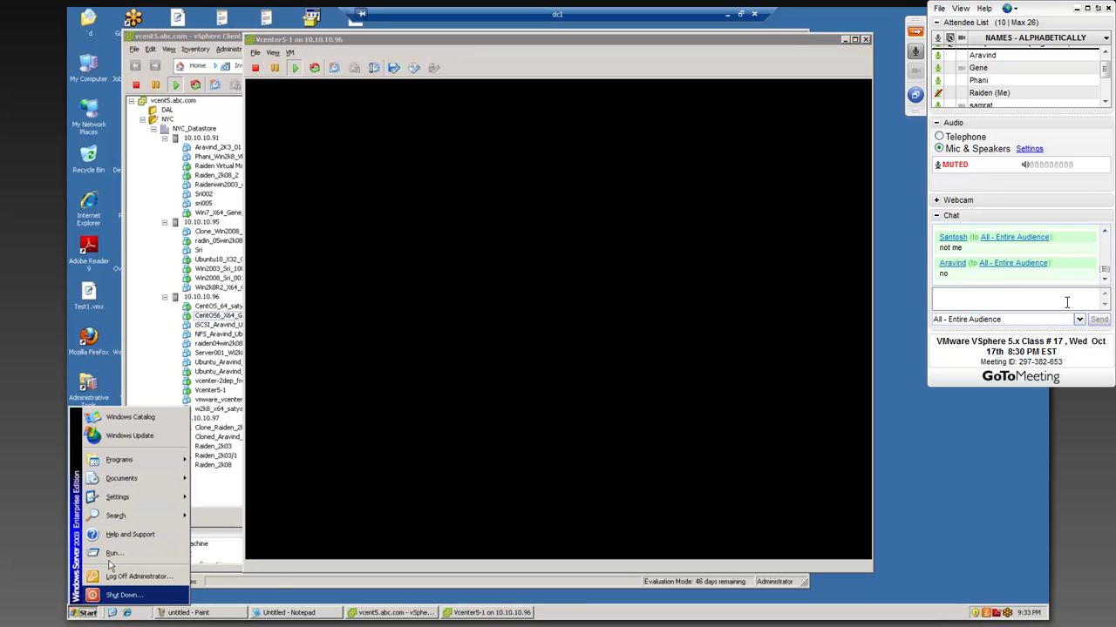
{"action": "left_click", "coordinate": [111, 555]}
{"action": "left_click", "coordinate": [144, 585]}
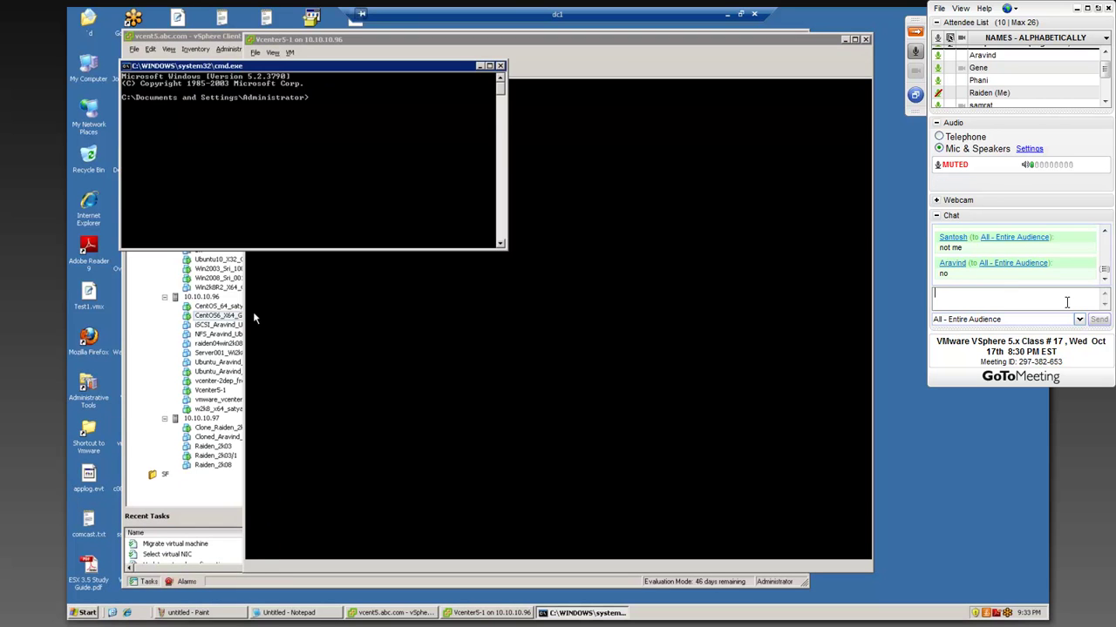
{"action": "type", "text": "mstsc"}
{"action": "key", "text": "Return"}
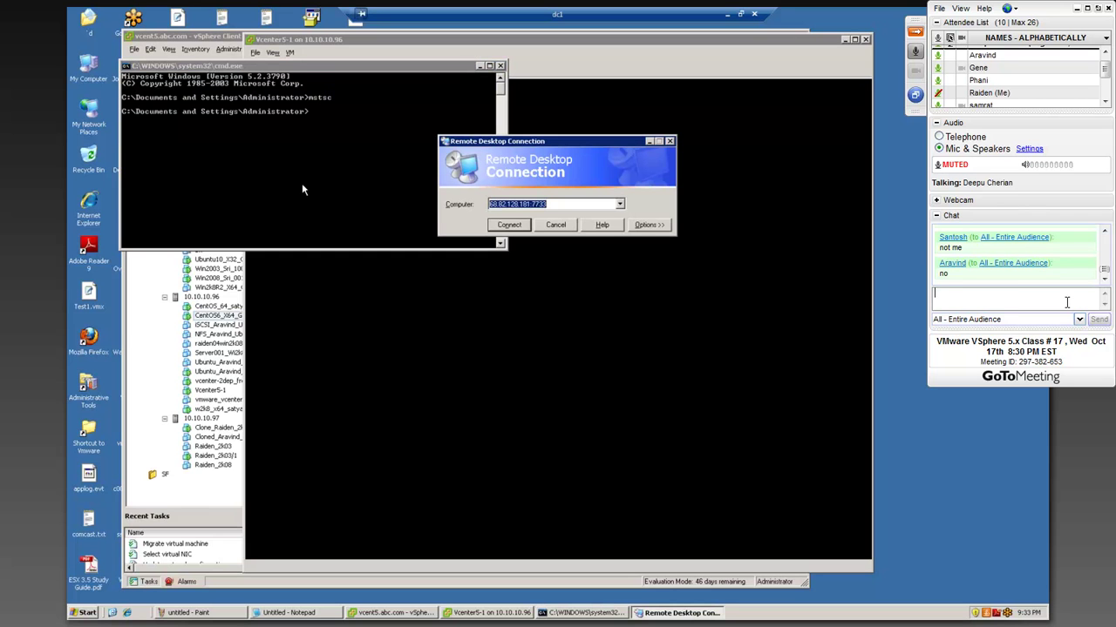
{"action": "type", "text": "10.10.10"}
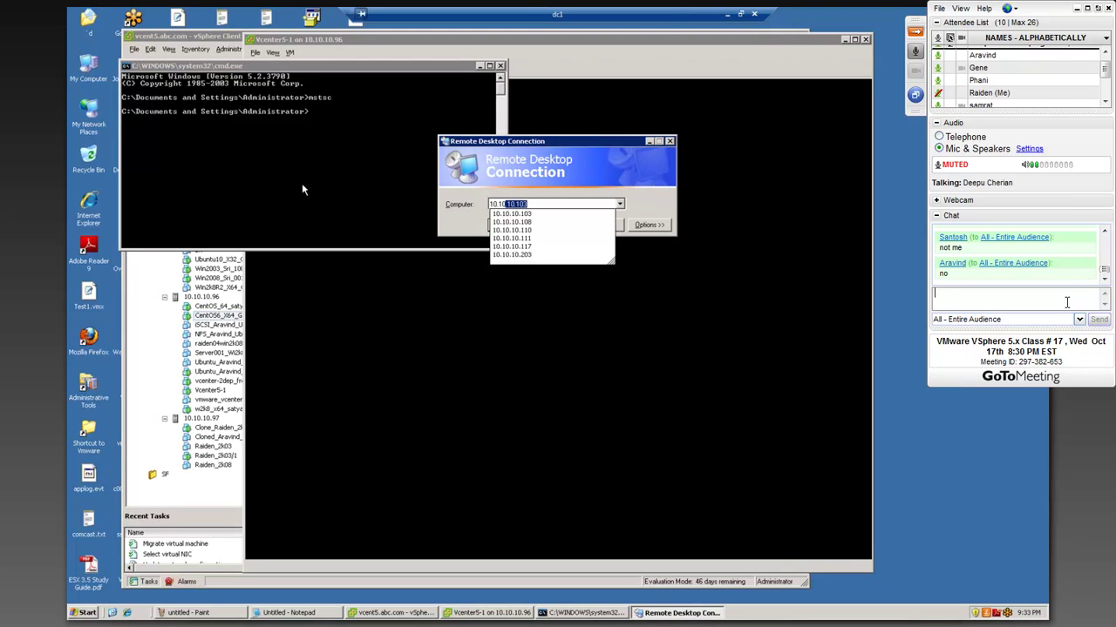
{"action": "type", "text": ".62"}
{"action": "key", "text": "Return"}
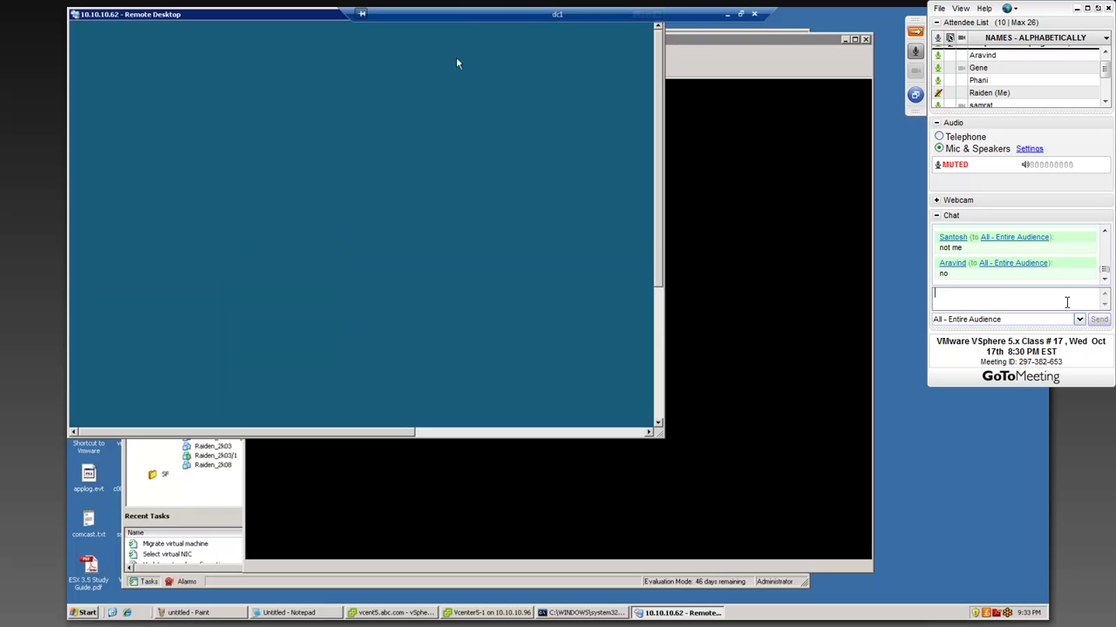
- Close the Vcenter5-1 console, minimize vSphere Client, and submit the Administrator password at the Remote Desktop login
{"action": "left_click", "coordinate": [865, 39]}
{"action": "left_click_drag", "start_coordinate": [267, 20], "coordinate": [352, 61]}
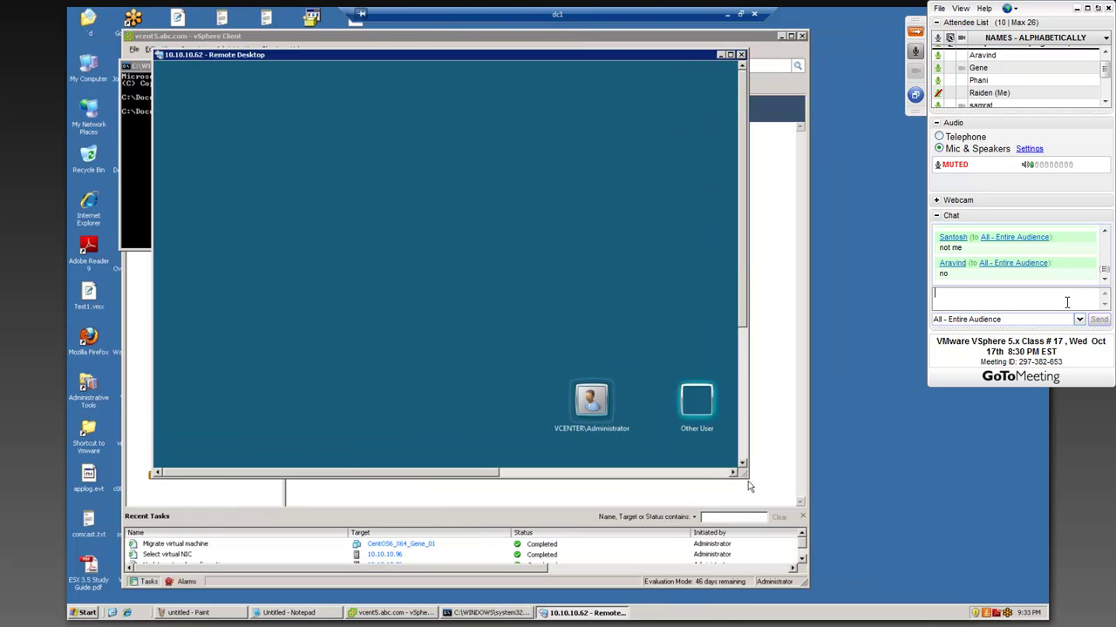
{"action": "left_click", "coordinate": [748, 481]}
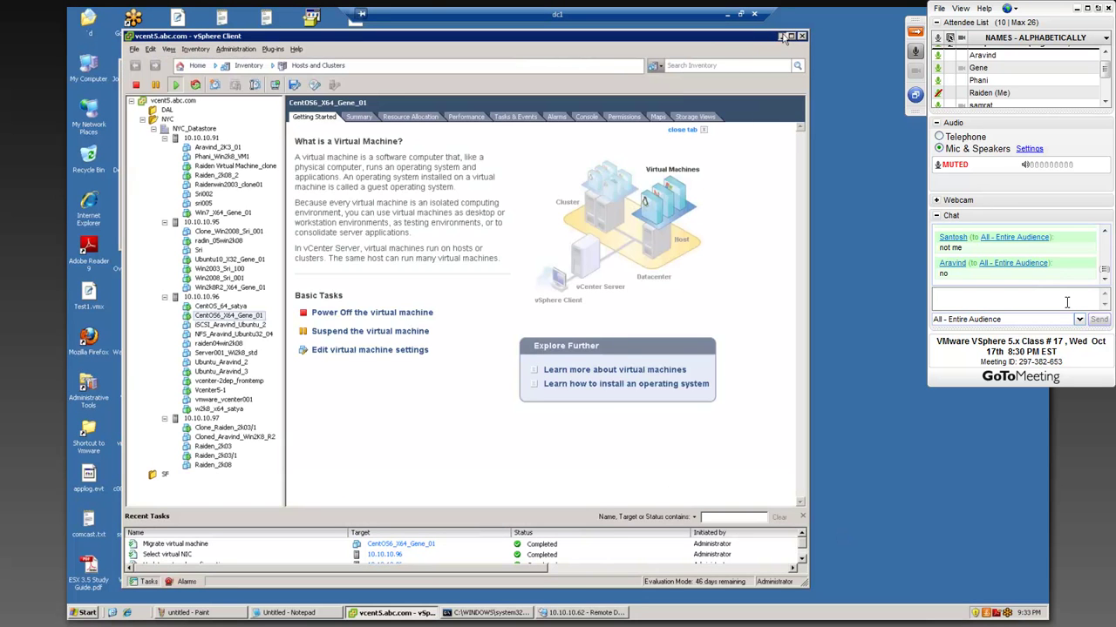
{"action": "left_click", "coordinate": [781, 37]}
{"action": "type", "text": "********"}
{"action": "key", "text": "Return"}
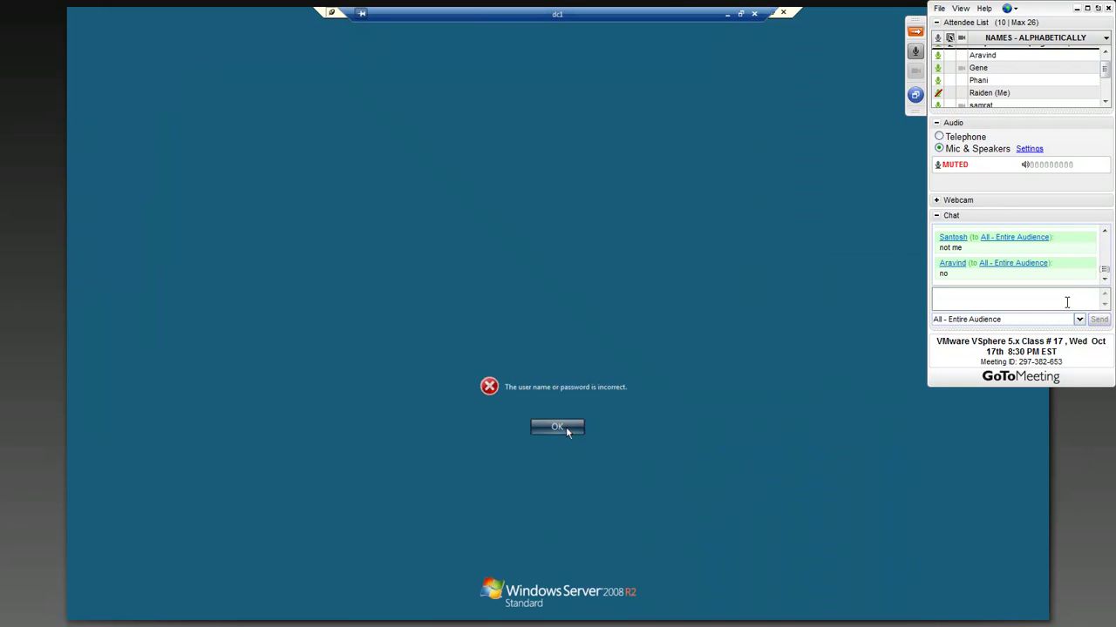
- Dismiss the incorrect-password error and retry the Administrator password twice more
{"action": "left_click", "coordinate": [566, 426]}
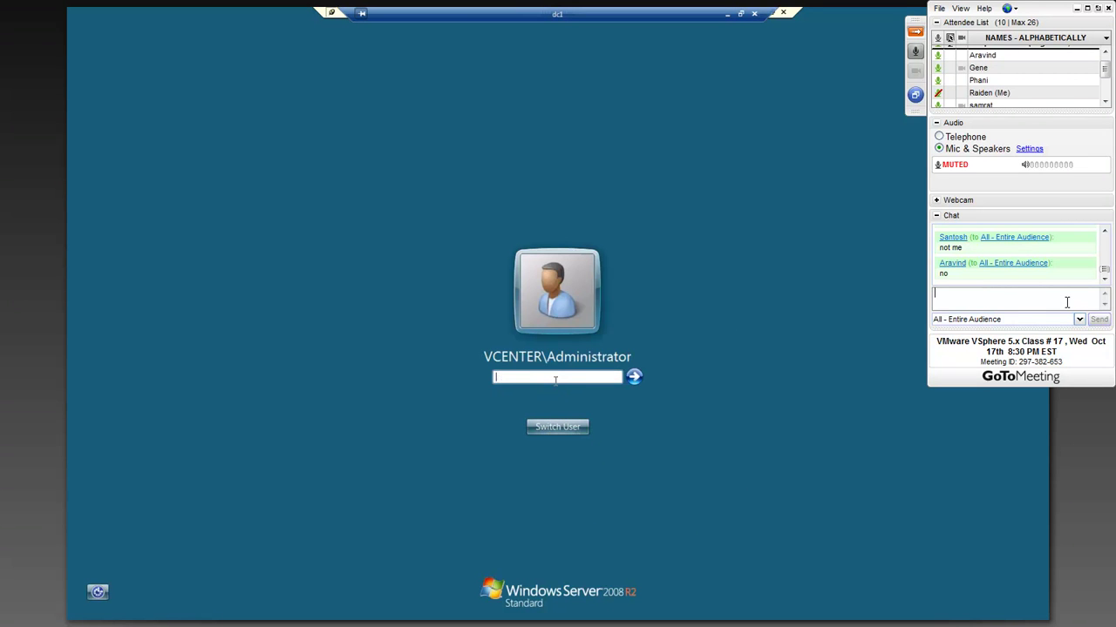
{"action": "type", "text": "•••"}
{"action": "key", "text": "Return"}
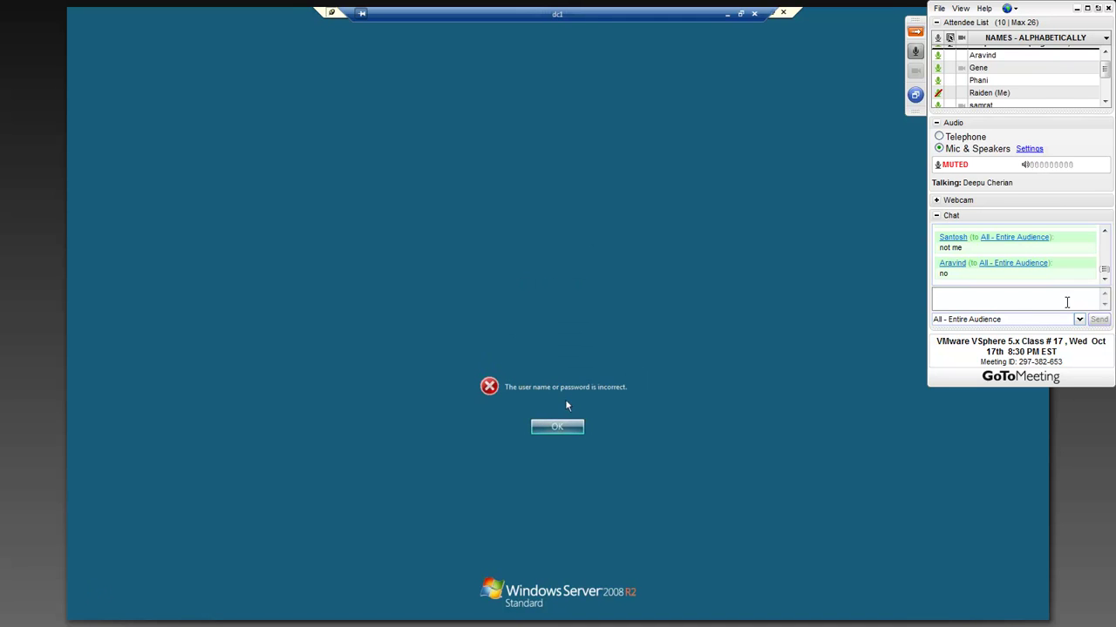
{"action": "left_click", "coordinate": [555, 428]}
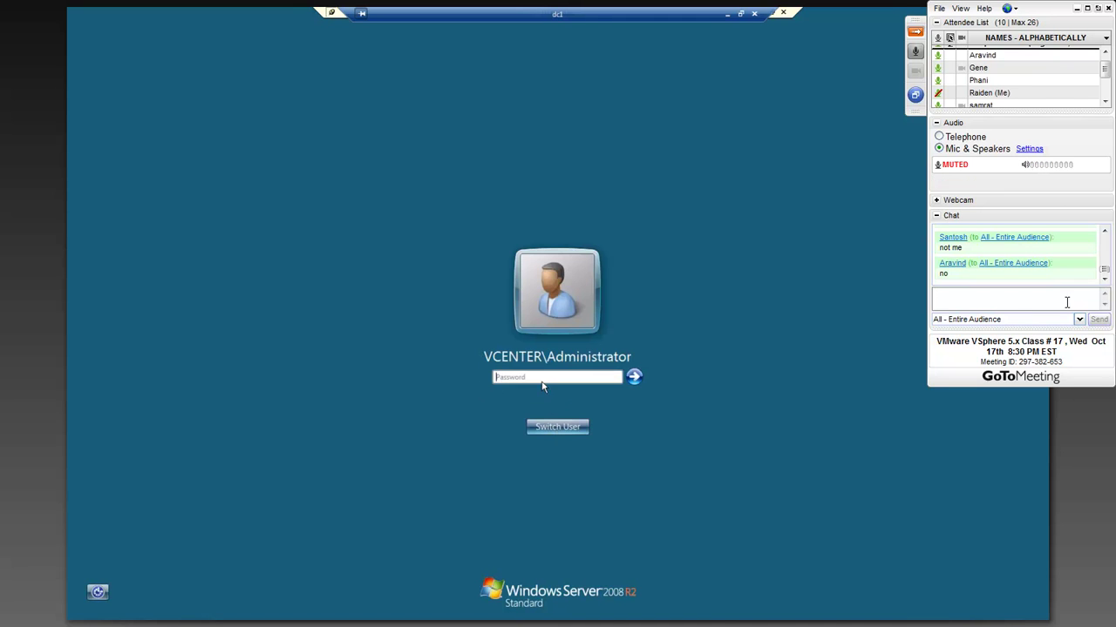
{"action": "left_click", "coordinate": [541, 376]}
{"action": "left_click", "coordinate": [1066, 301]}
{"action": "type", "text": "******"}
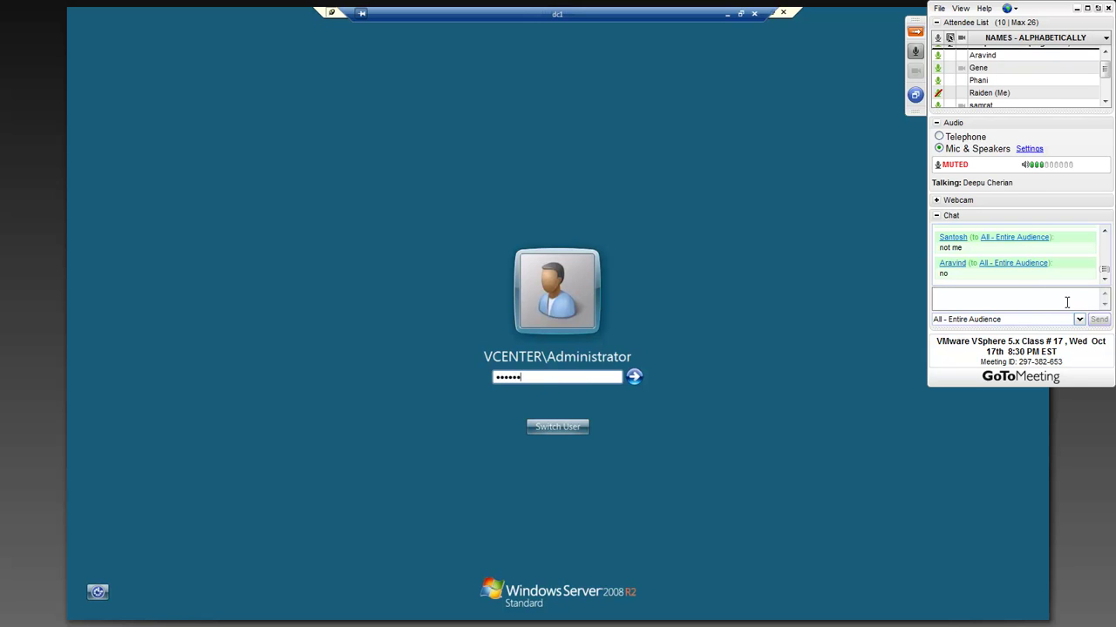
{"action": "key", "text": "Return"}
{"action": "key", "text": "Return"}
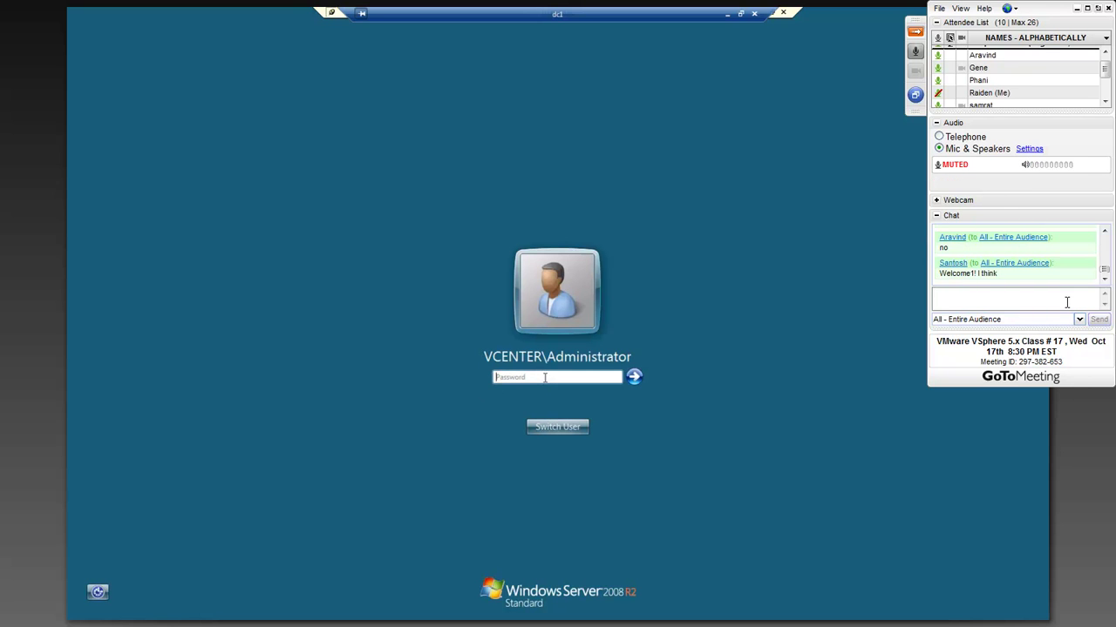
- Try two further passwords, dismiss the rejection, and close the full-screen remote desktop session
{"action": "type", "text": "********"}
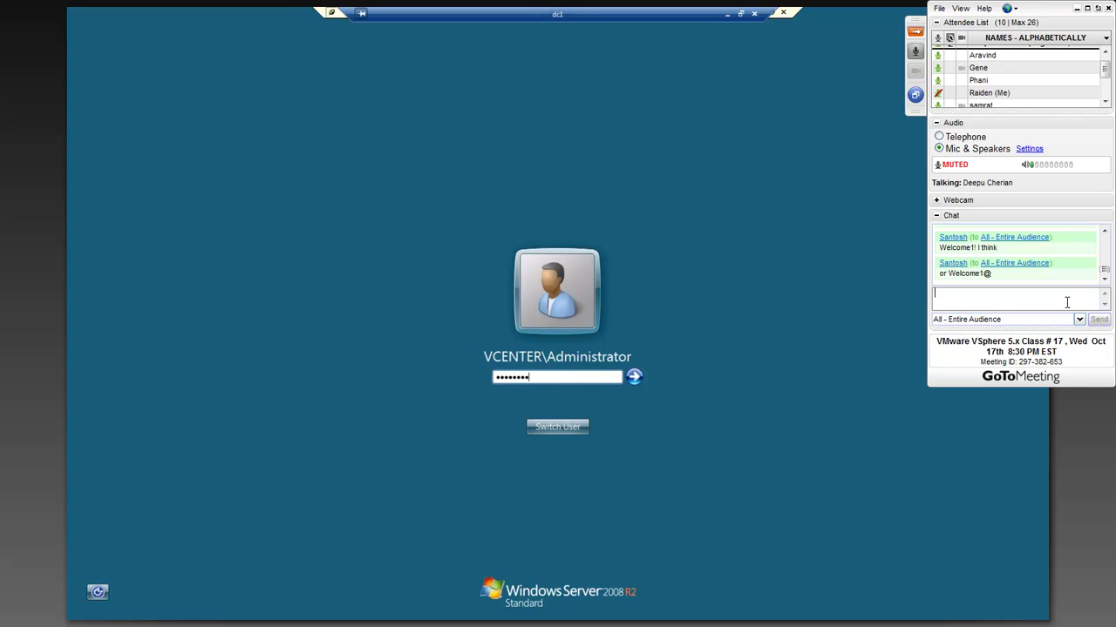
{"action": "type", "text": "*"}
{"action": "key", "text": "Return"}
{"action": "key", "text": "Return"}
{"action": "type", "text": "*******"}
{"action": "key", "text": "Return"}
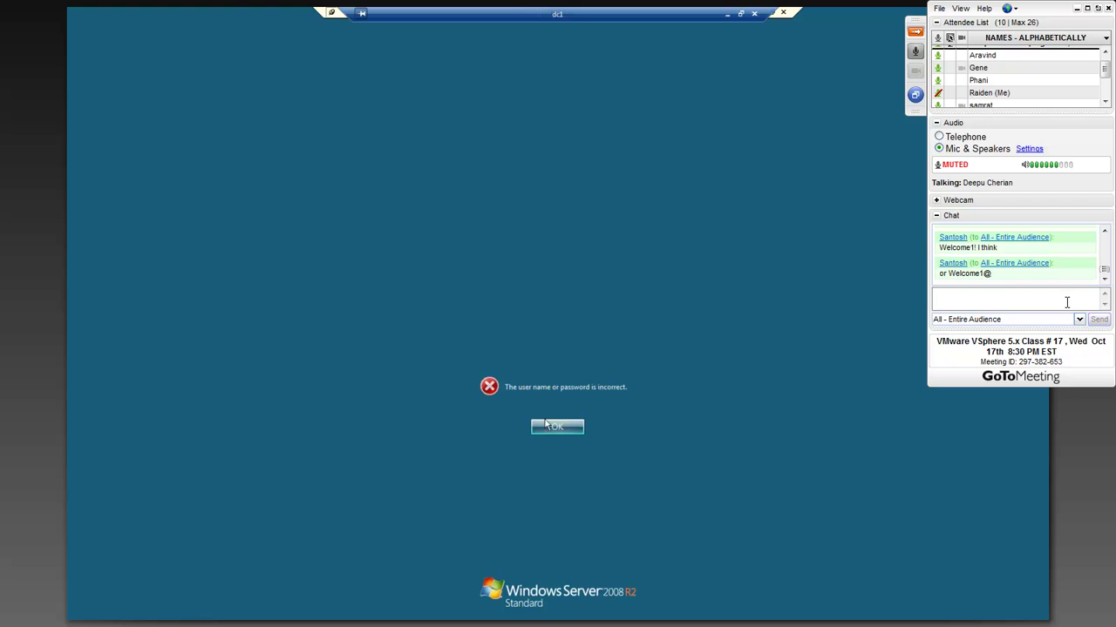
{"action": "left_click", "coordinate": [555, 429]}
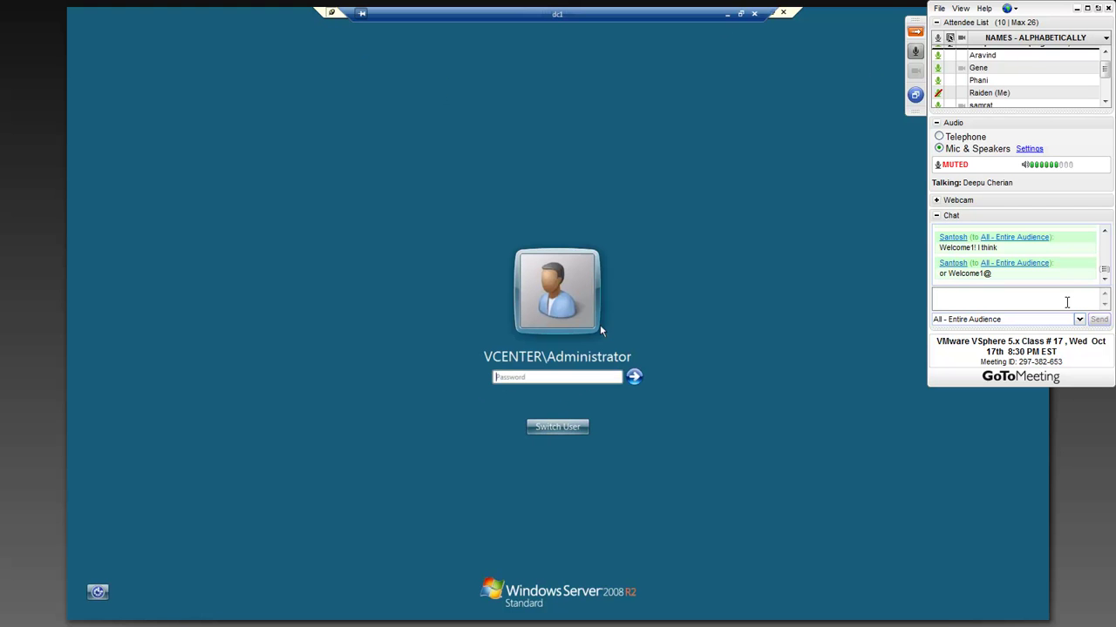
{"action": "left_click", "coordinate": [782, 13]}
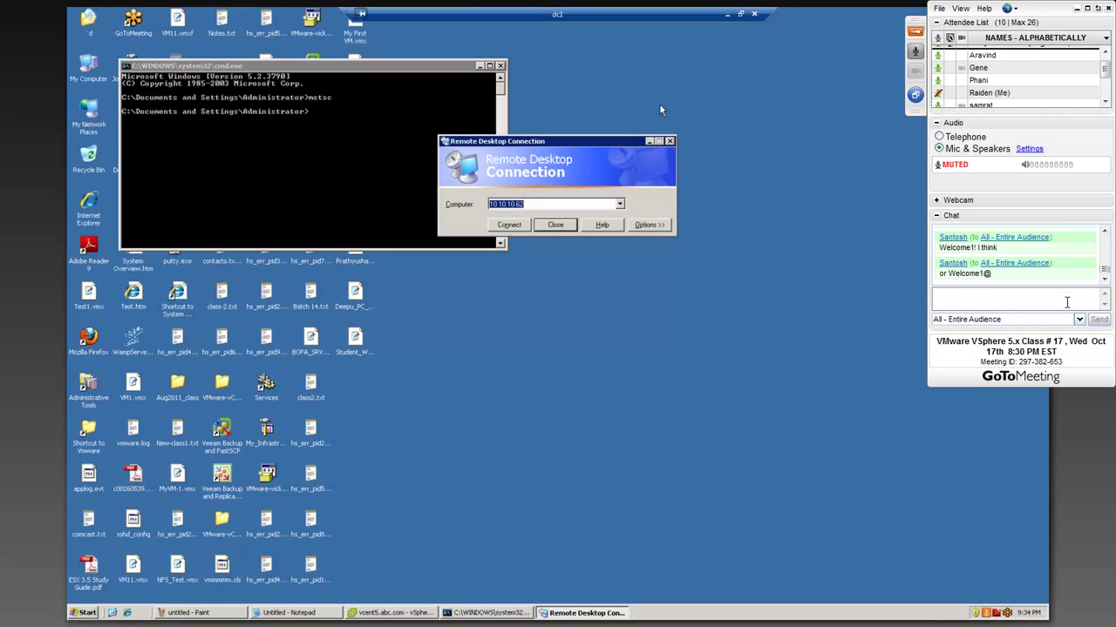
- Move the Remote Desktop dialog aside and show Vcenter5-1's Summary in vSphere Client (IP 10.10.10.62)
{"action": "left_click", "coordinate": [542, 204]}
{"action": "left_click_drag", "start_coordinate": [552, 142], "coordinate": [542, 120]}
{"action": "left_click", "coordinate": [393, 612]}
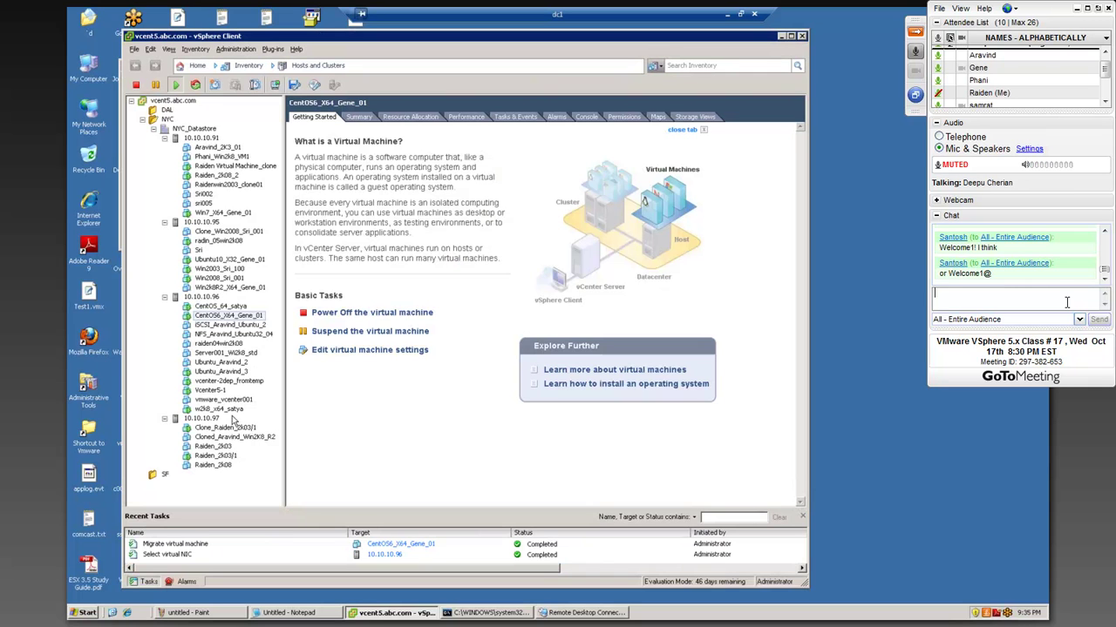
{"action": "left_click", "coordinate": [210, 391]}
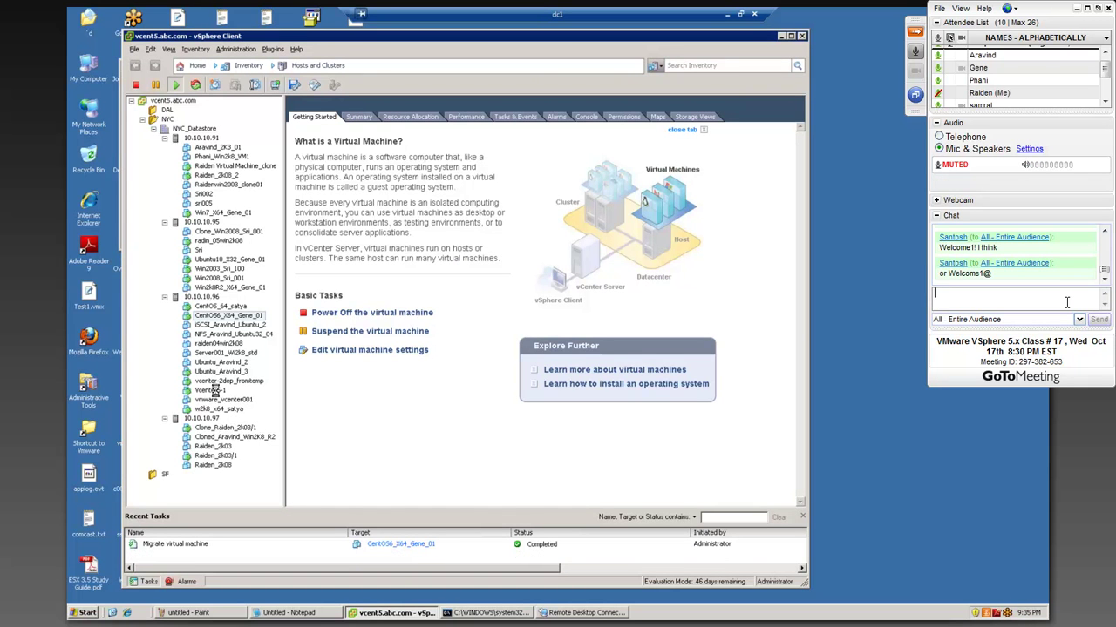
{"action": "left_click", "coordinate": [365, 119]}
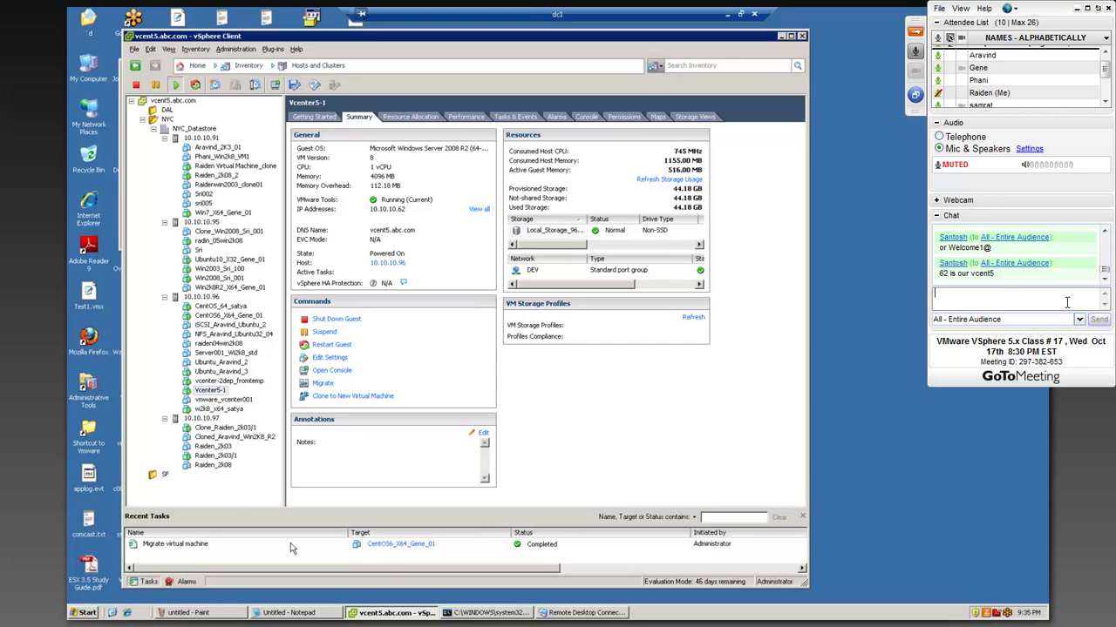
- Open a console for Vcenter5-1 from its context menu, then move it right and enlarge it
{"action": "right_click", "coordinate": [219, 391]}
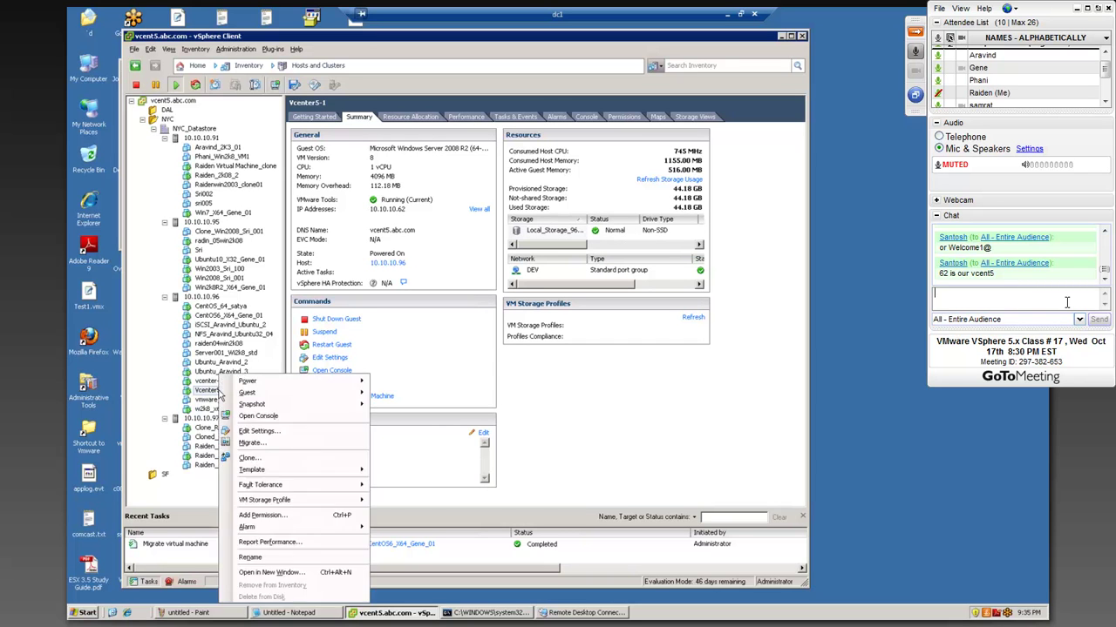
{"action": "left_click", "coordinate": [255, 417]}
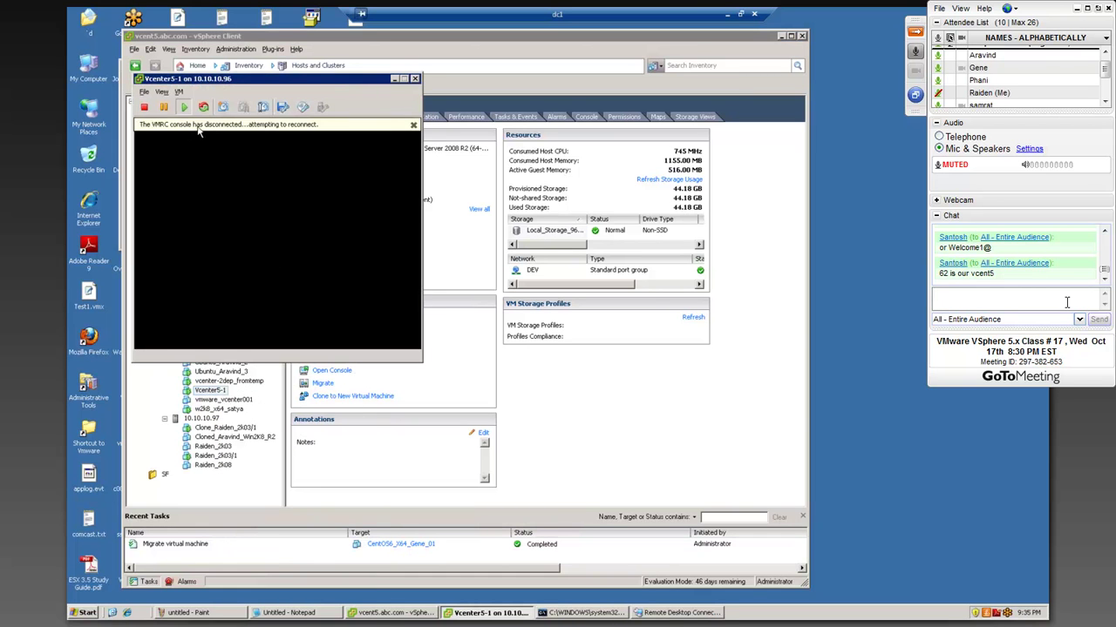
{"action": "left_click_drag", "start_coordinate": [263, 79], "coordinate": [444, 69]}
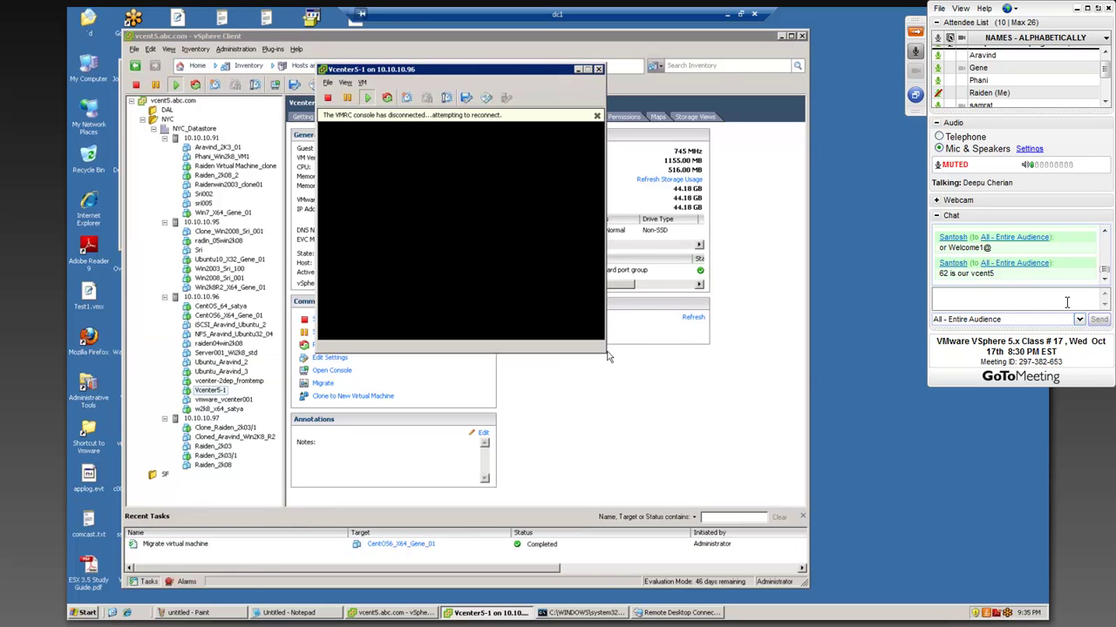
{"action": "left_click_drag", "start_coordinate": [603, 352], "coordinate": [801, 477]}
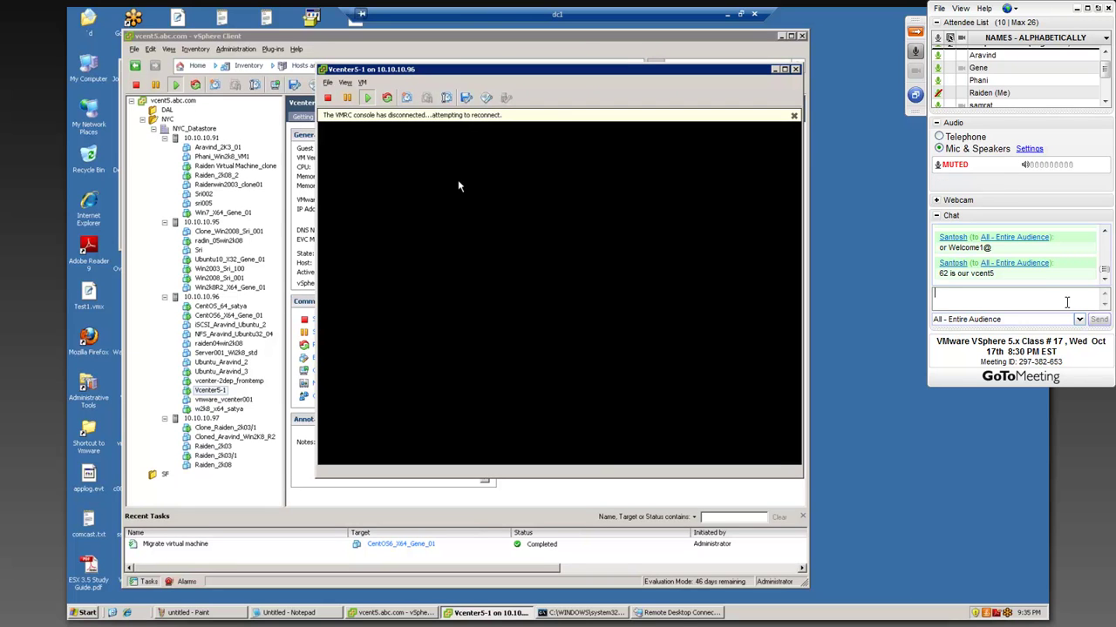
{"action": "left_click", "coordinate": [1065, 302]}
- In the remote Internet Explorer, search Google for the 'VMRC console has disconnected' error
{"action": "left_click", "coordinate": [129, 613]}
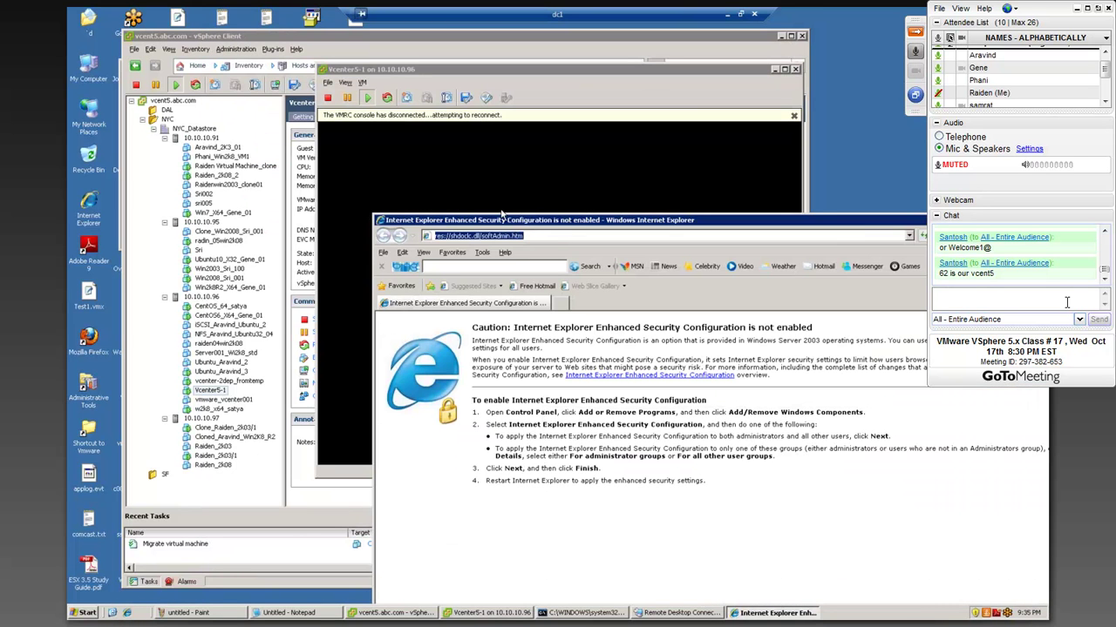
{"action": "type", "text": "goo"}
{"action": "key", "text": "Down"}
{"action": "key", "text": "Return"}
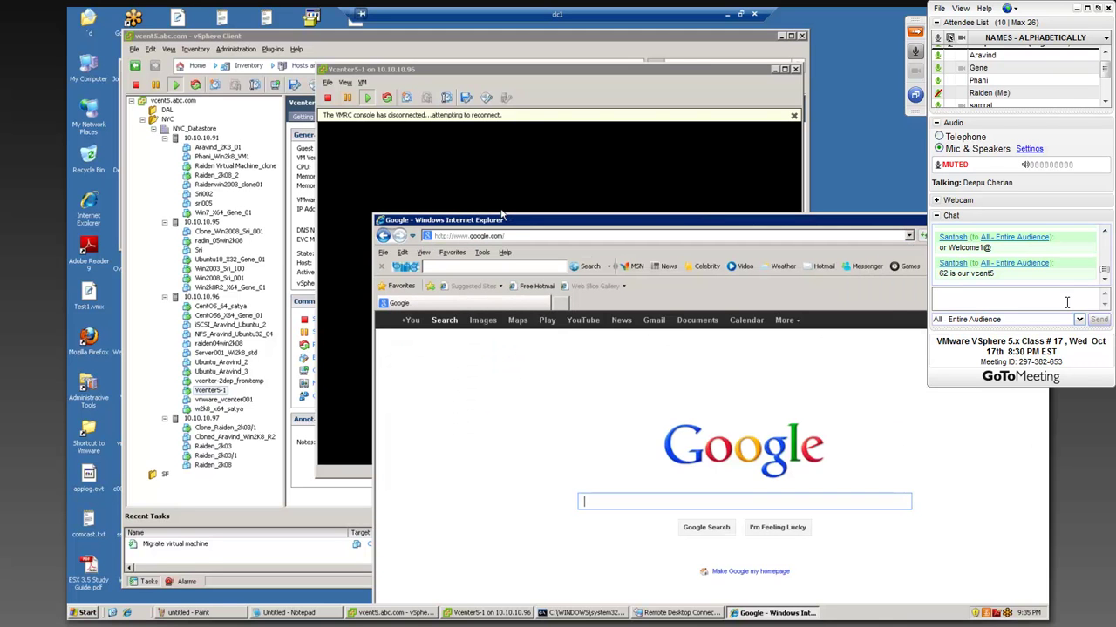
{"action": "type", "text": "VMR"}
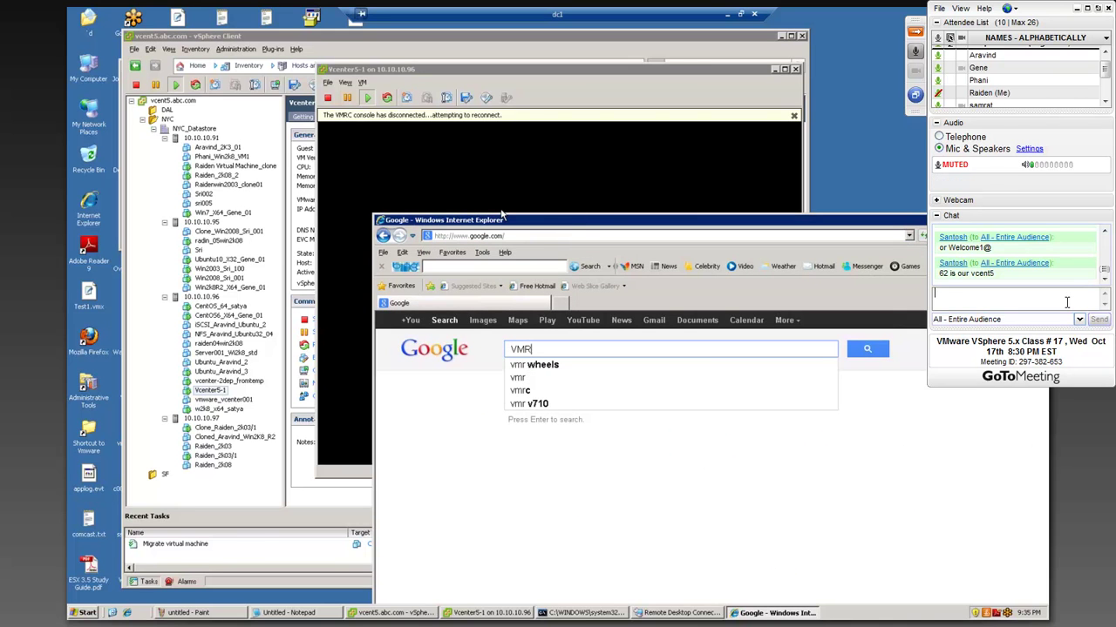
{"action": "type", "text": "C"}
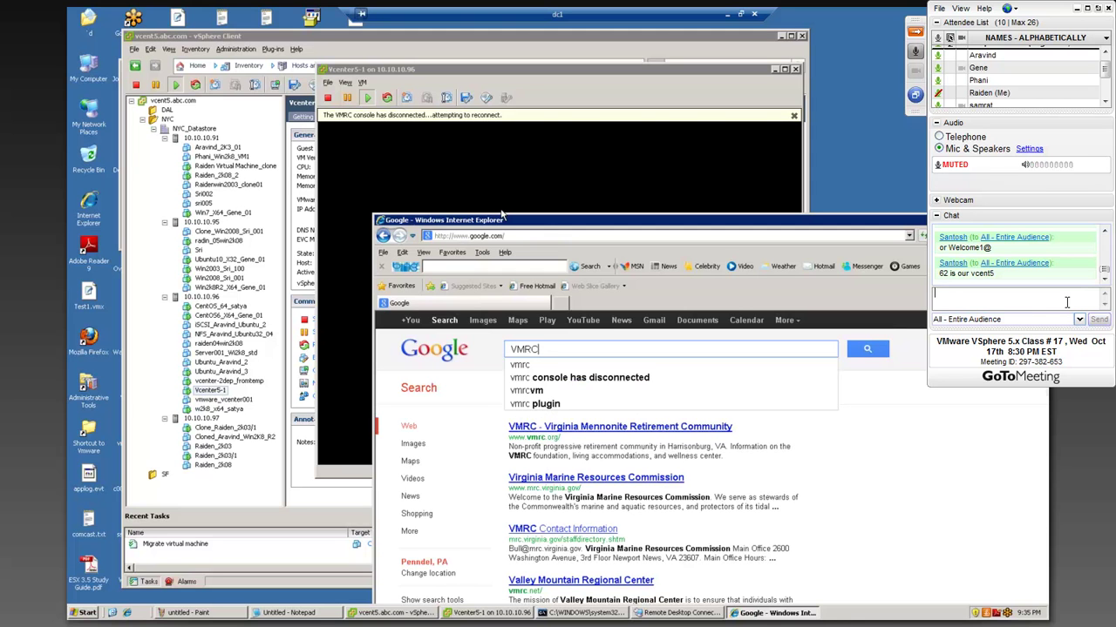
{"action": "key", "text": "Down"}
{"action": "key", "text": "Down"}
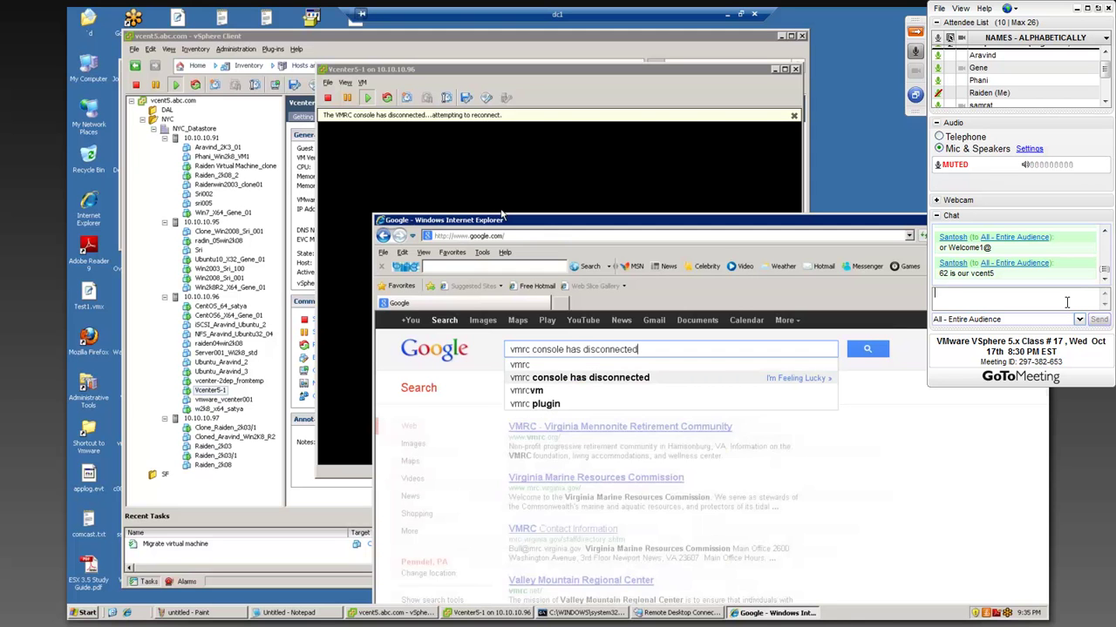
{"action": "key", "text": "Return"}
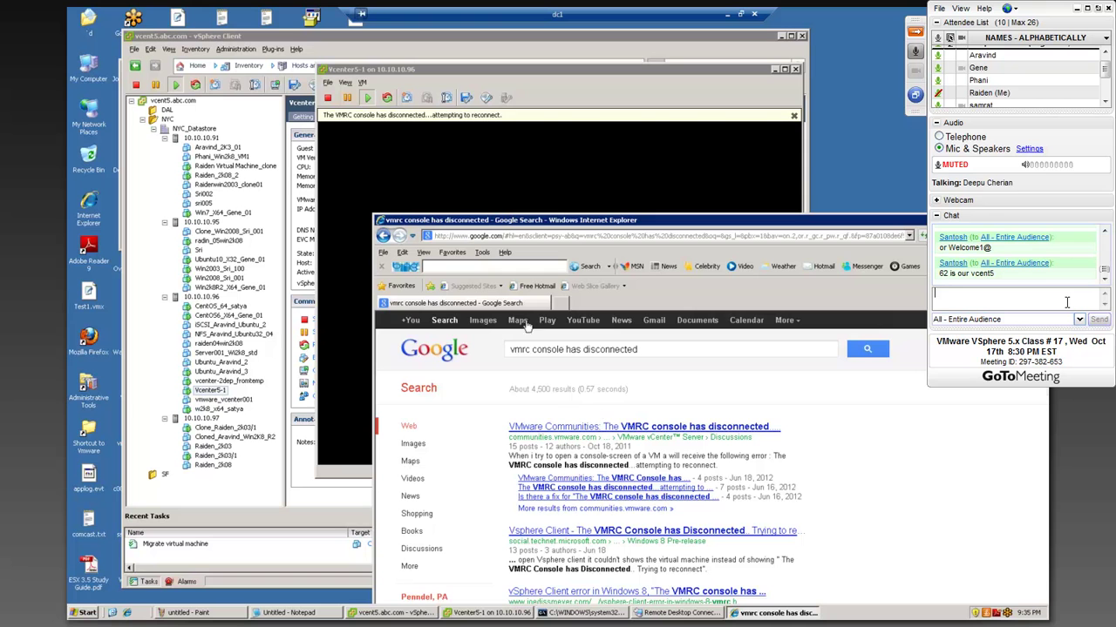
- Open the VMware Communities thread about the console disconnect from the search results
{"action": "scroll", "coordinate": [684, 528], "scroll_direction": "down", "scroll_amount": 2}
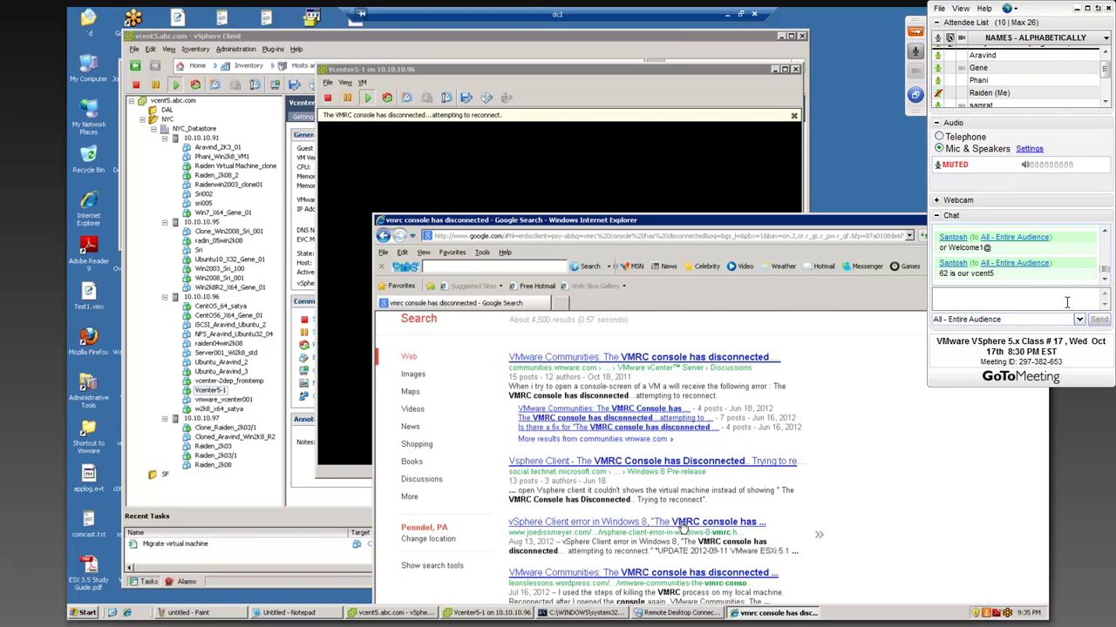
{"action": "scroll", "coordinate": [680, 528], "scroll_direction": "down", "scroll_amount": 4}
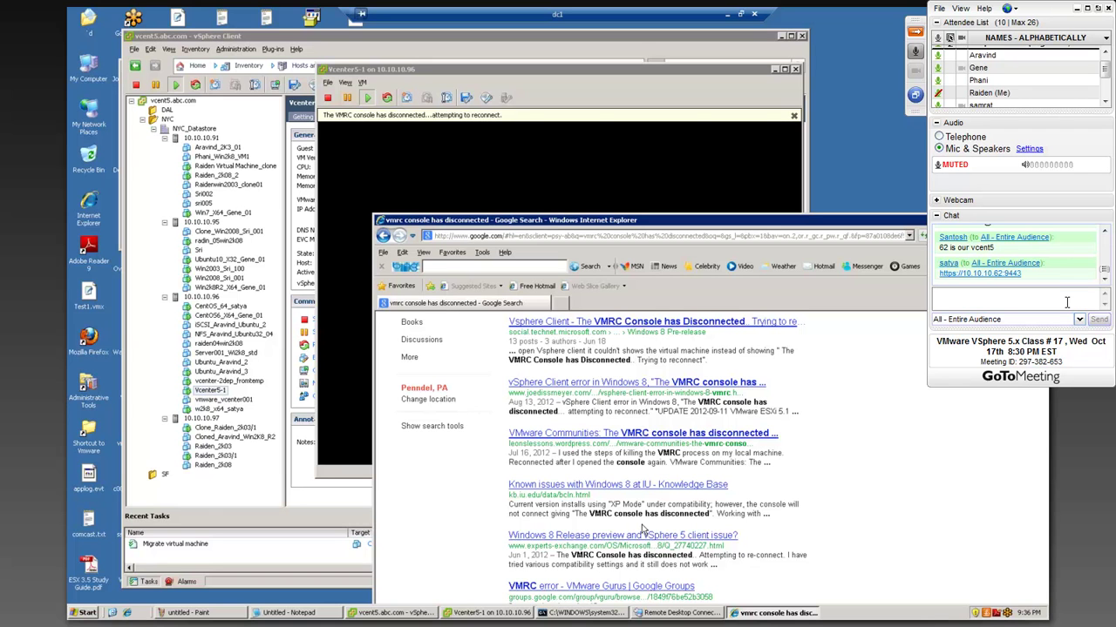
{"action": "scroll", "coordinate": [642, 528], "scroll_direction": "down", "scroll_amount": 2}
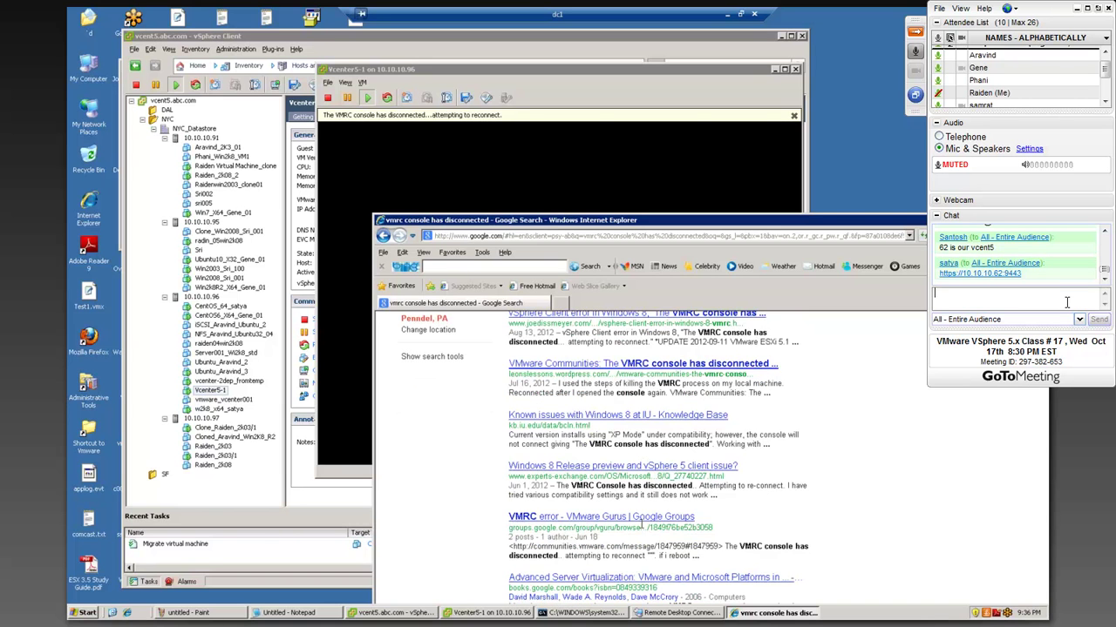
{"action": "scroll", "coordinate": [643, 525], "scroll_direction": "down", "scroll_amount": 5}
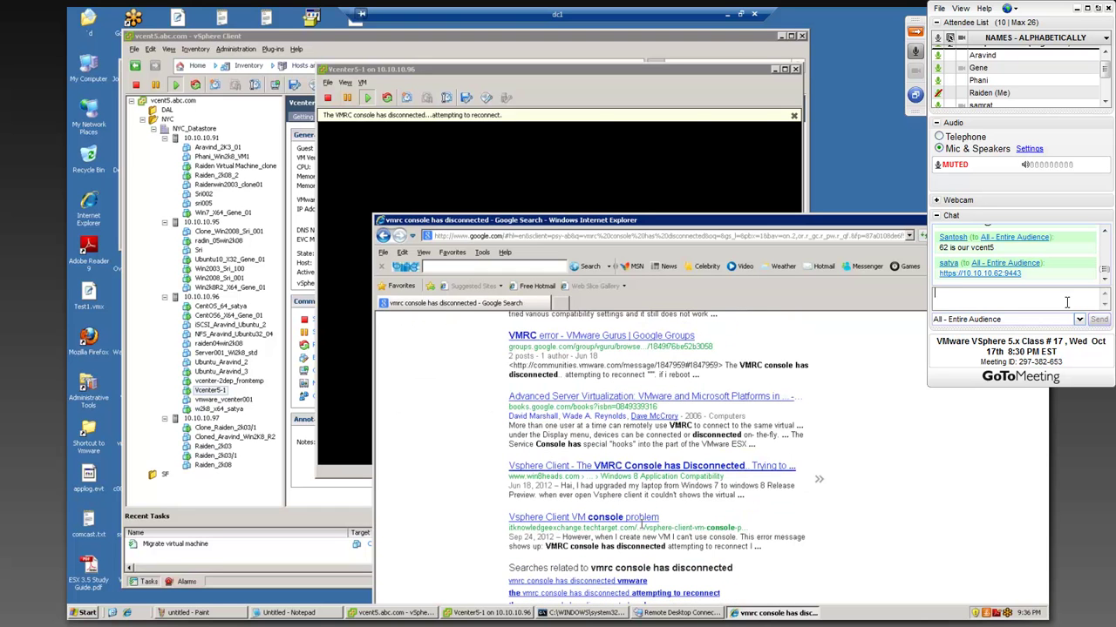
{"action": "scroll", "coordinate": [550, 419], "scroll_direction": "up", "scroll_amount": 10}
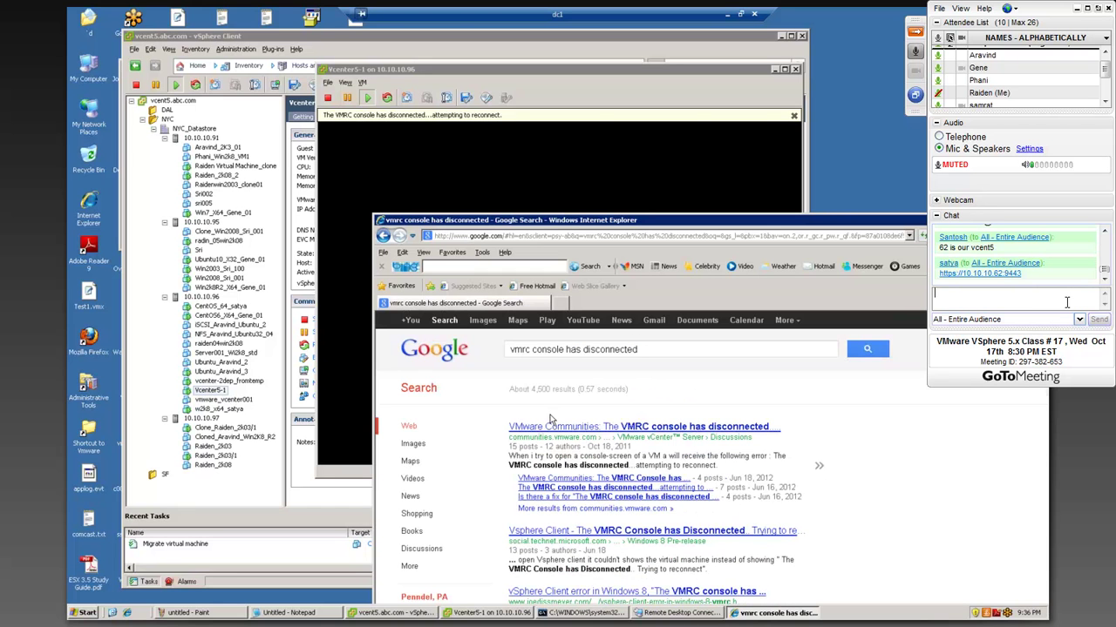
{"action": "left_click", "coordinate": [571, 427]}
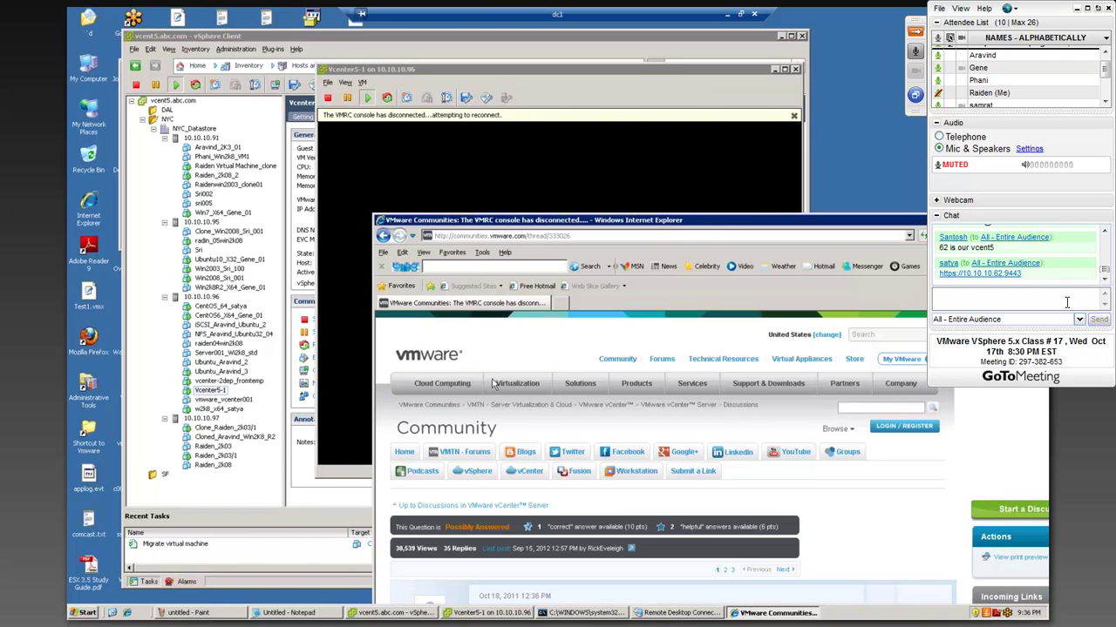
{"action": "left_click_drag", "start_coordinate": [518, 221], "coordinate": [368, 80]}
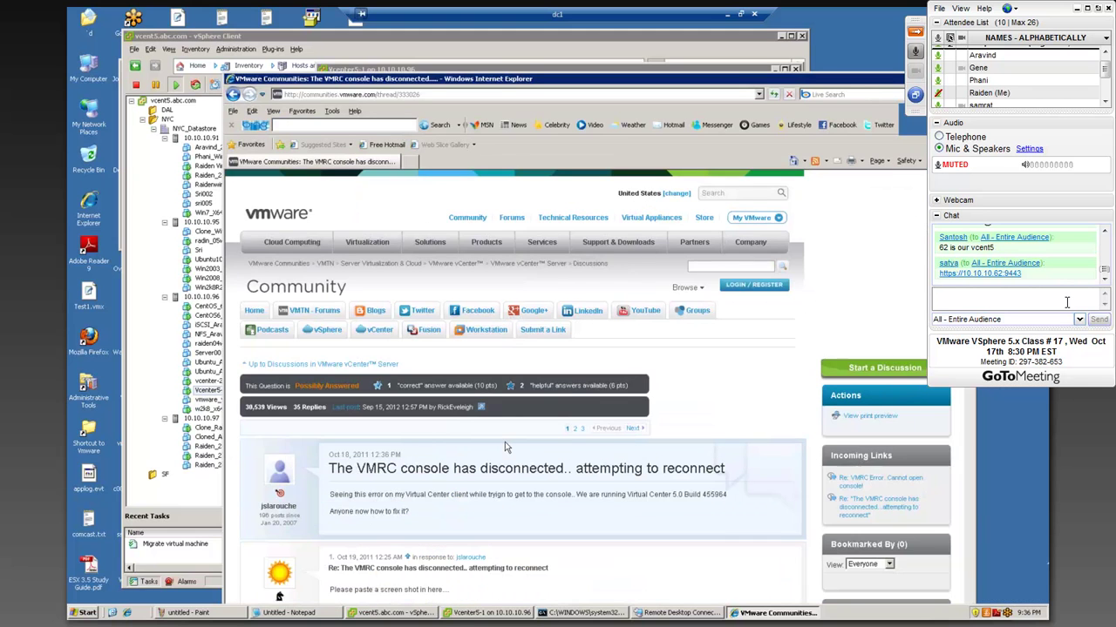
- Read down the thread replies and highlight the upgrade advice in post 10
{"action": "scroll", "coordinate": [347, 419], "scroll_direction": "down", "scroll_amount": 3}
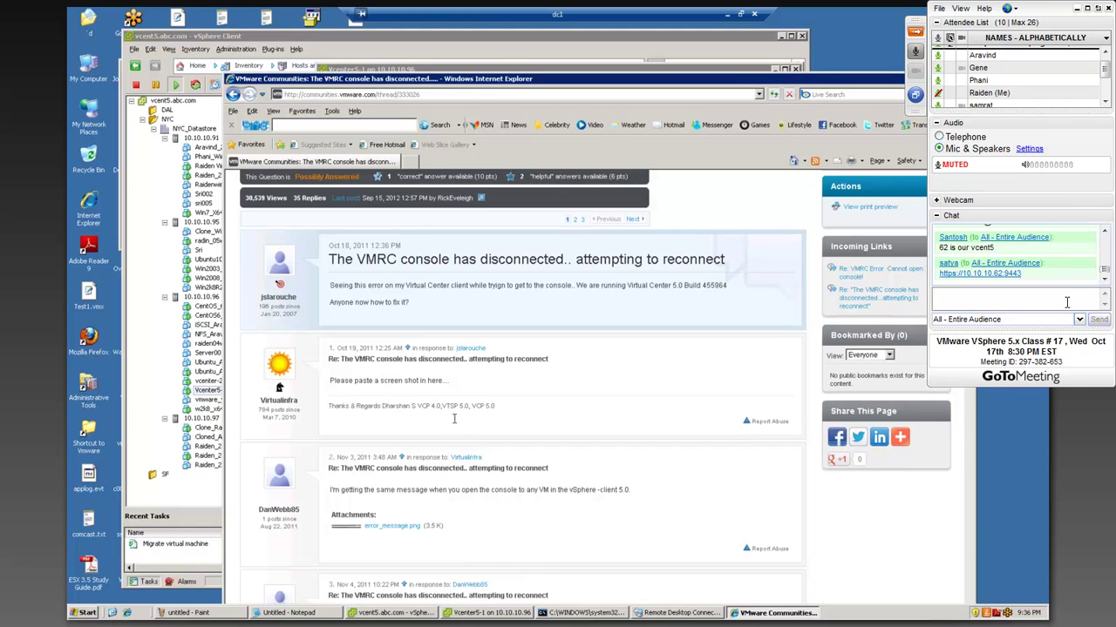
{"action": "scroll", "coordinate": [454, 421], "scroll_direction": "down", "scroll_amount": 4}
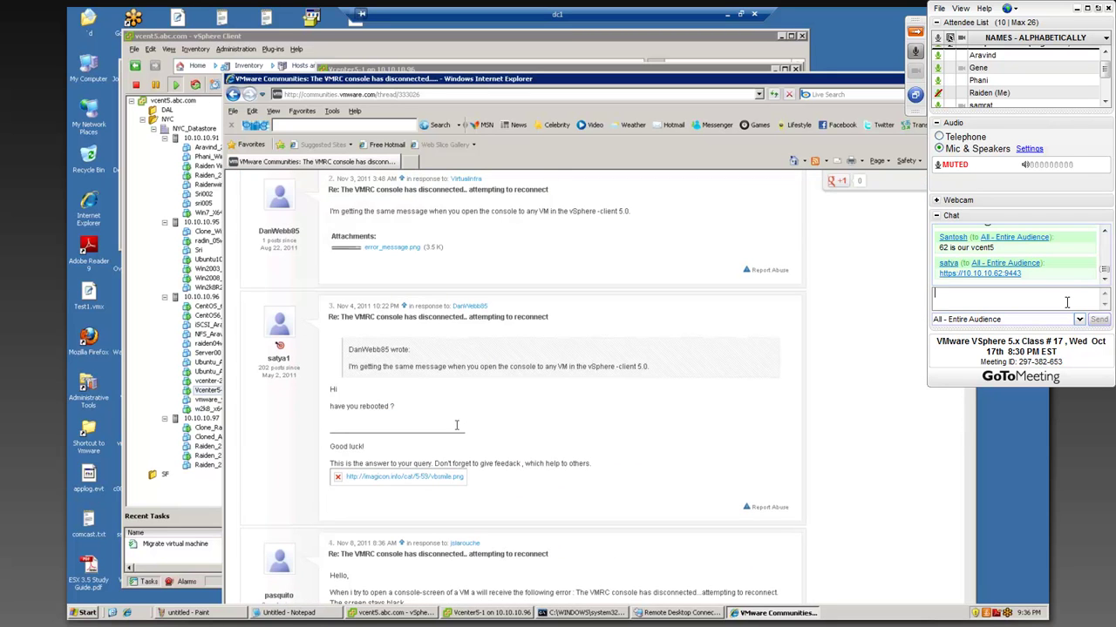
{"action": "scroll", "coordinate": [455, 424], "scroll_direction": "down", "scroll_amount": 4}
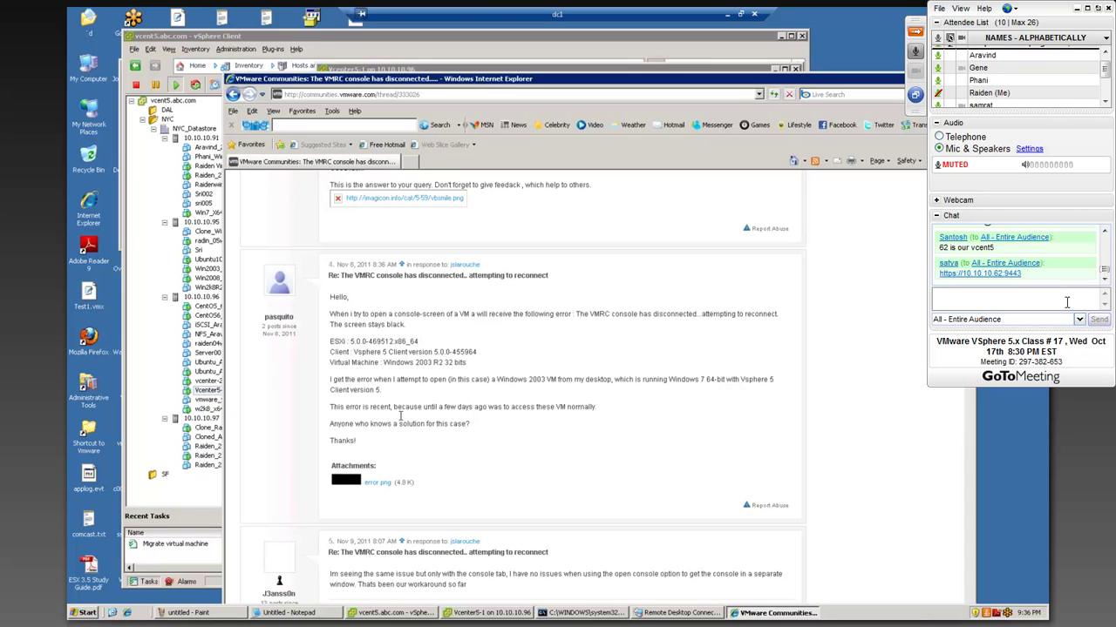
{"action": "scroll", "coordinate": [412, 414], "scroll_direction": "down", "scroll_amount": 1}
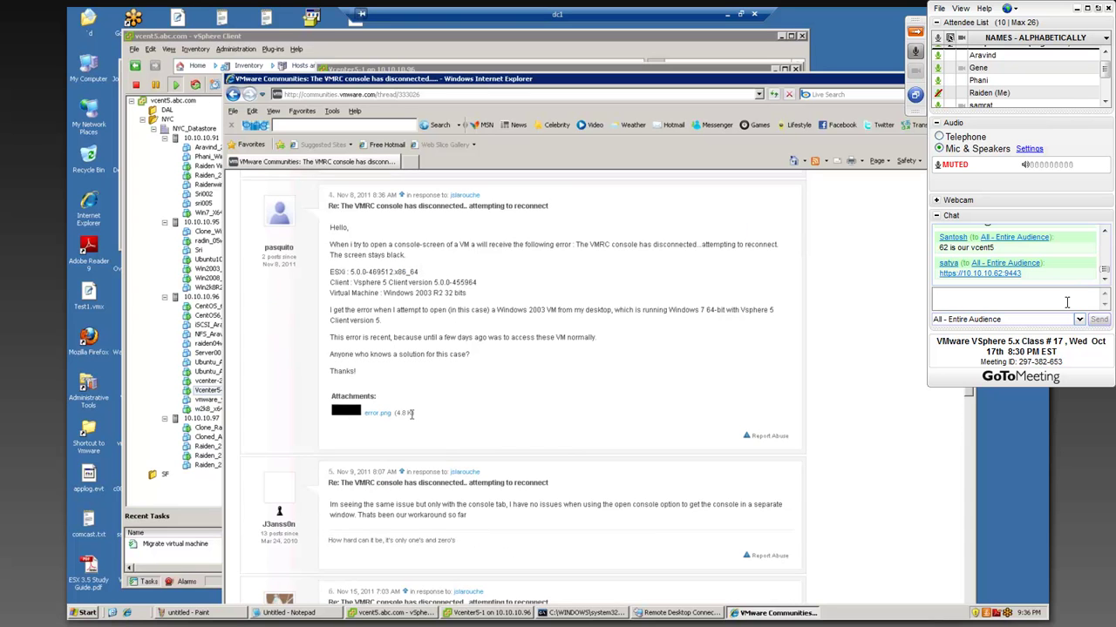
{"action": "scroll", "coordinate": [412, 414], "scroll_direction": "down", "scroll_amount": 4}
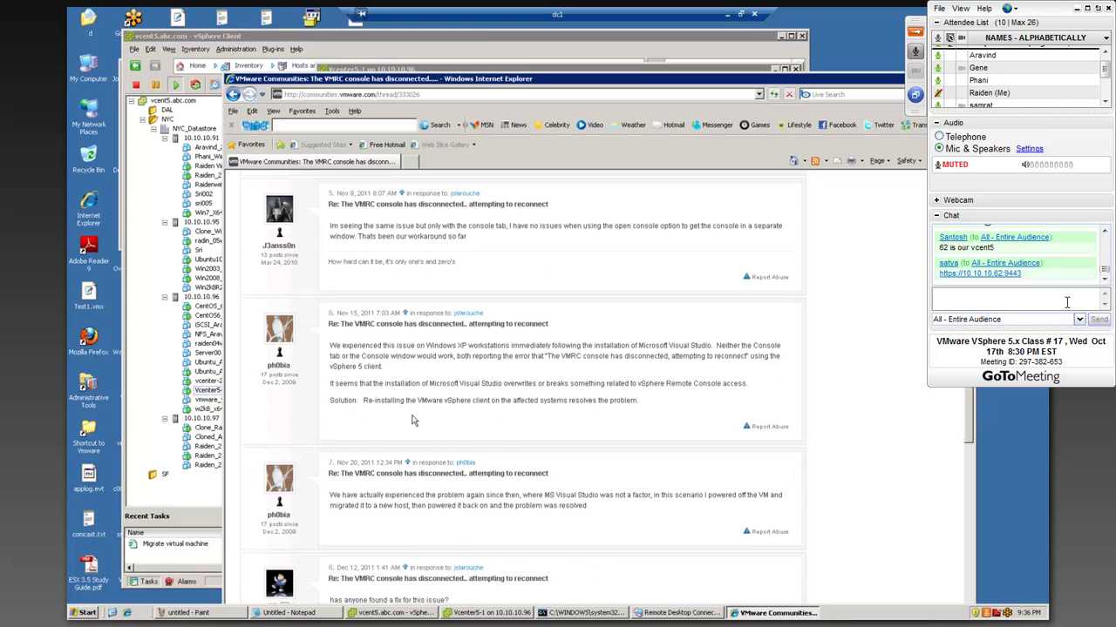
{"action": "scroll", "coordinate": [412, 420], "scroll_direction": "down", "scroll_amount": 2}
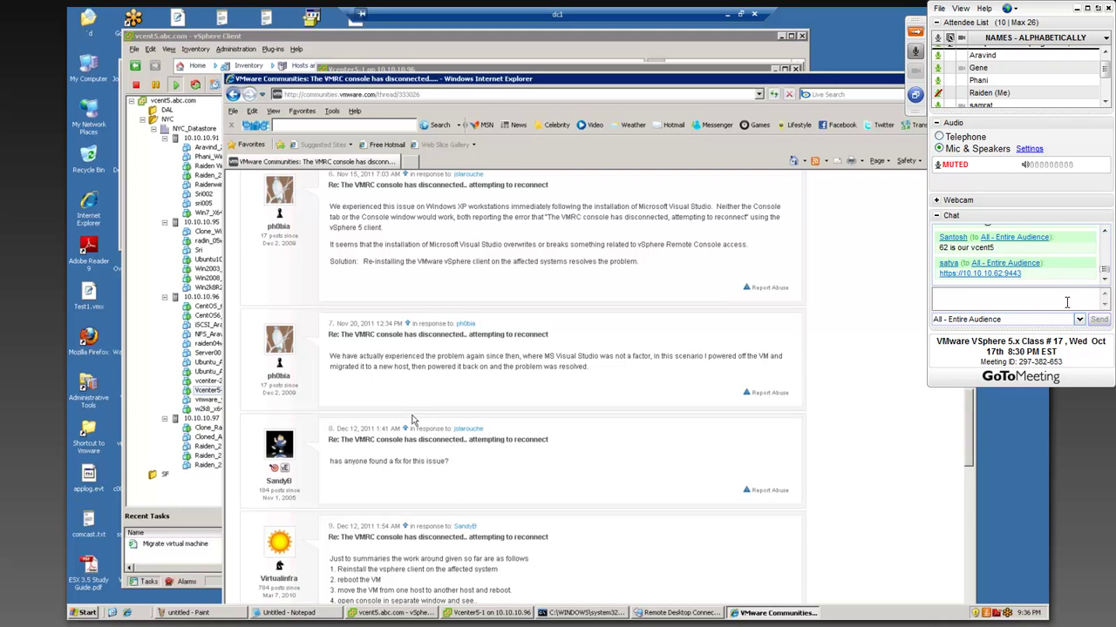
{"action": "scroll", "coordinate": [412, 420], "scroll_direction": "down", "scroll_amount": 3}
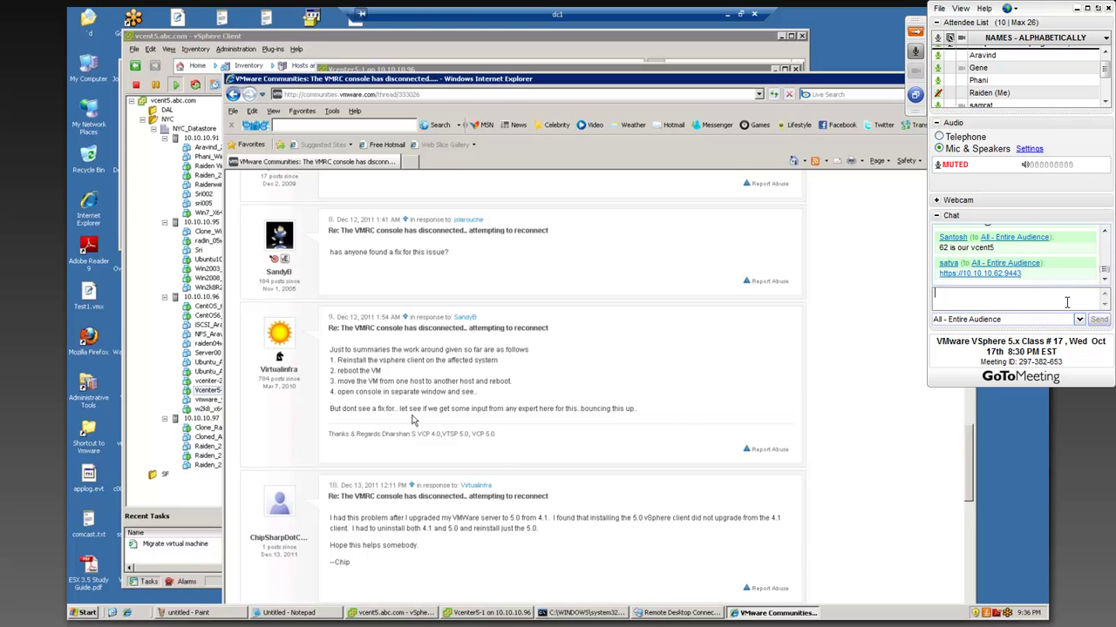
{"action": "scroll", "coordinate": [413, 421], "scroll_direction": "down", "scroll_amount": 2}
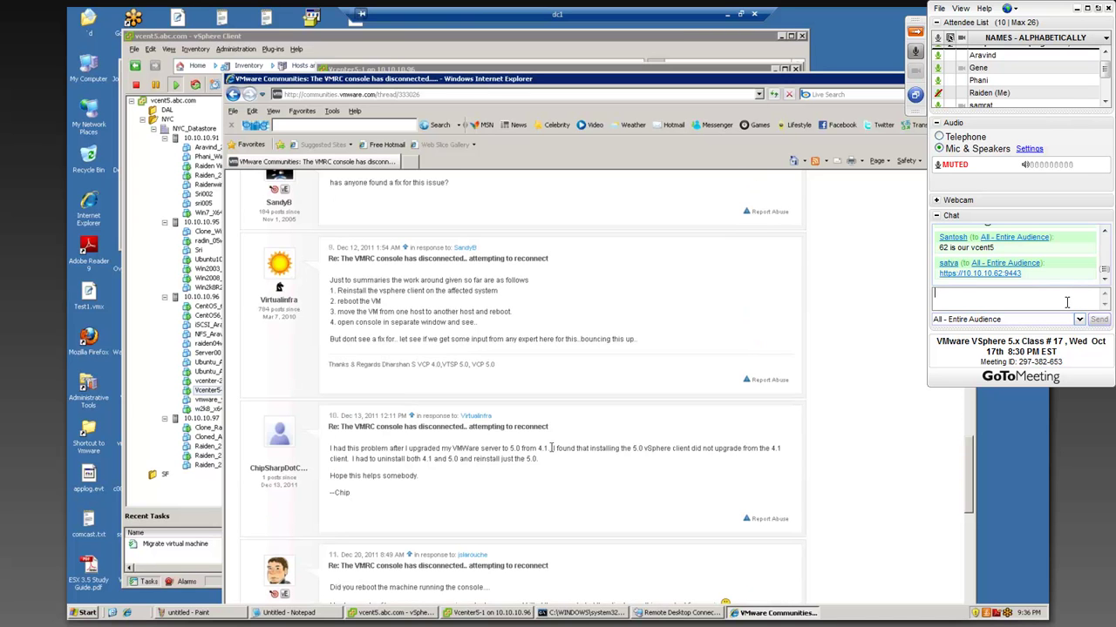
{"action": "left_click_drag", "start_coordinate": [548, 448], "coordinate": [476, 455]}
- Continue reading and highlight the words 'cSphere client' in post 13
{"action": "scroll", "coordinate": [476, 454], "scroll_direction": "down", "scroll_amount": 3}
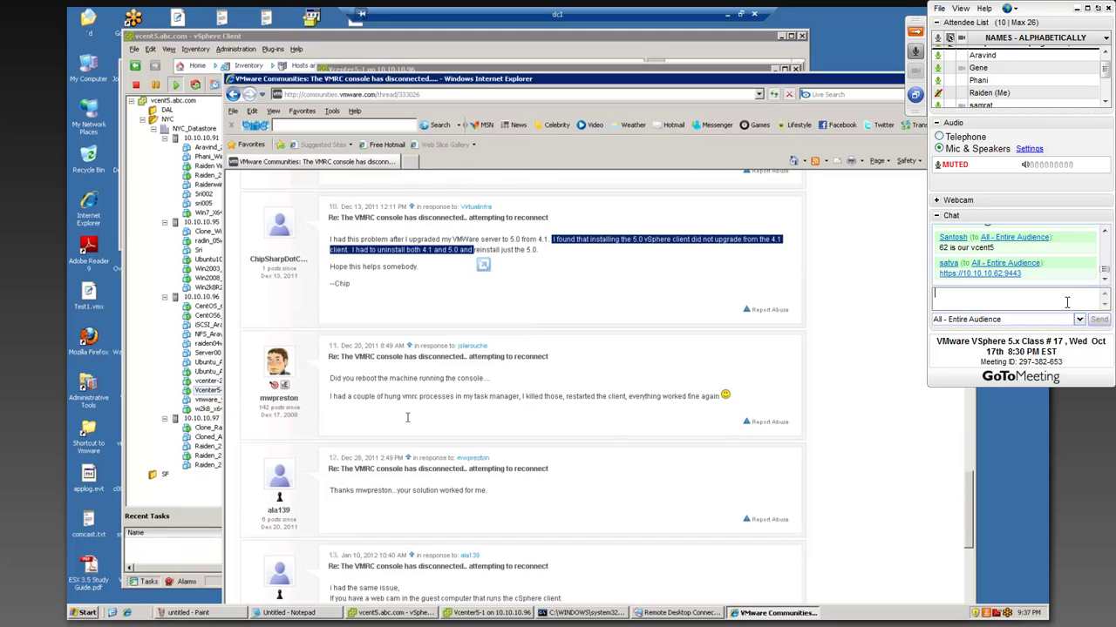
{"action": "scroll", "coordinate": [406, 417], "scroll_direction": "down", "scroll_amount": 1}
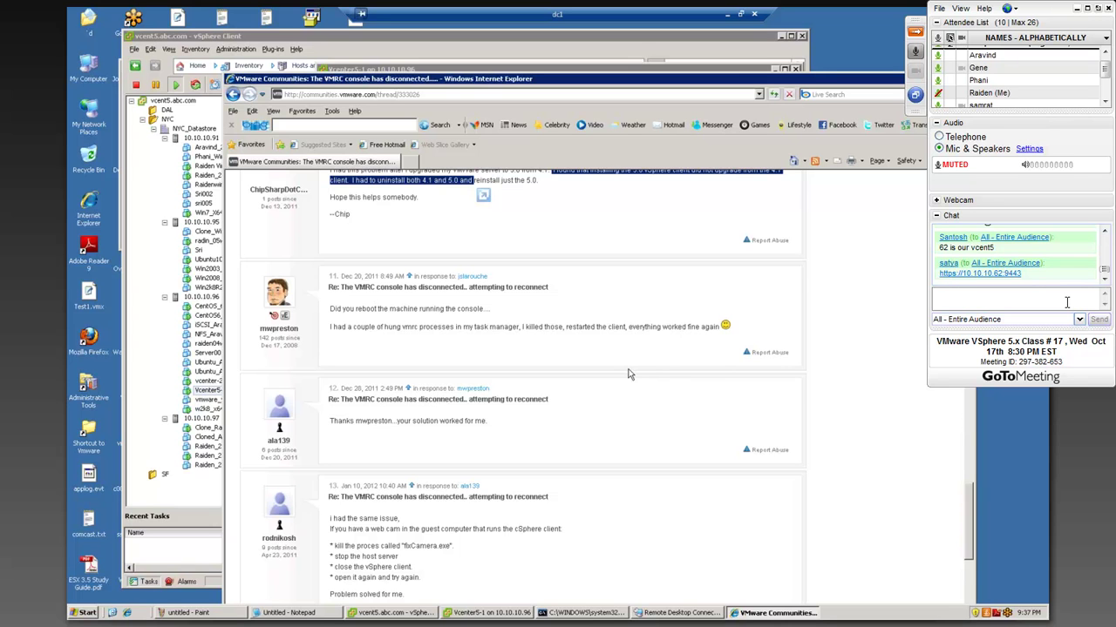
{"action": "scroll", "coordinate": [628, 375], "scroll_direction": "down", "scroll_amount": 2}
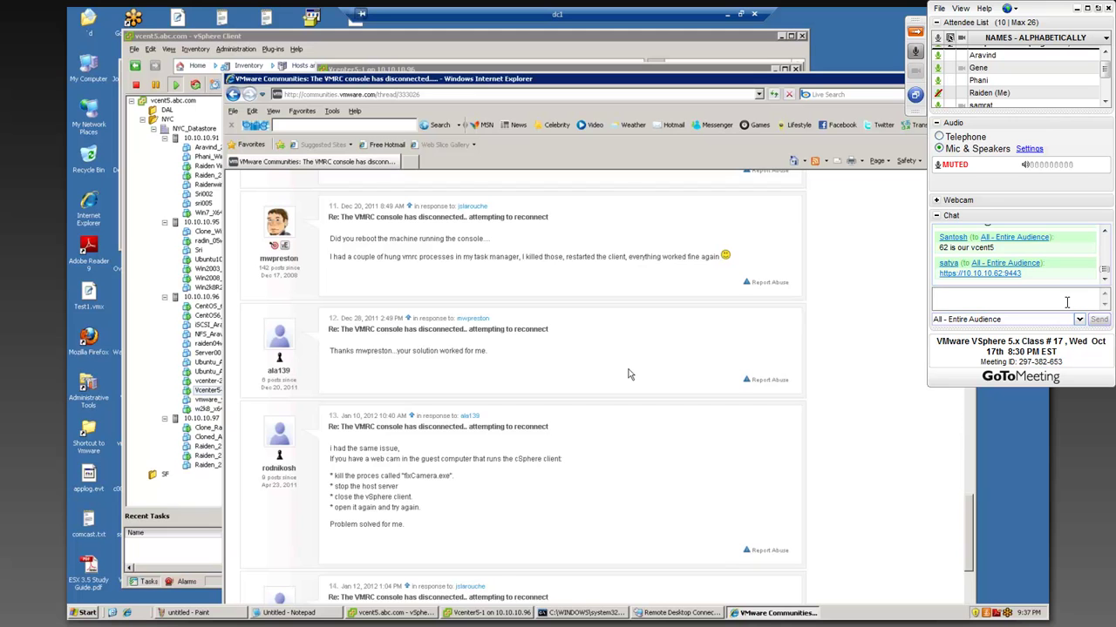
{"action": "scroll", "coordinate": [523, 394], "scroll_direction": "down", "scroll_amount": 2}
{"action": "left_click_drag", "start_coordinate": [529, 389], "coordinate": [561, 391]}
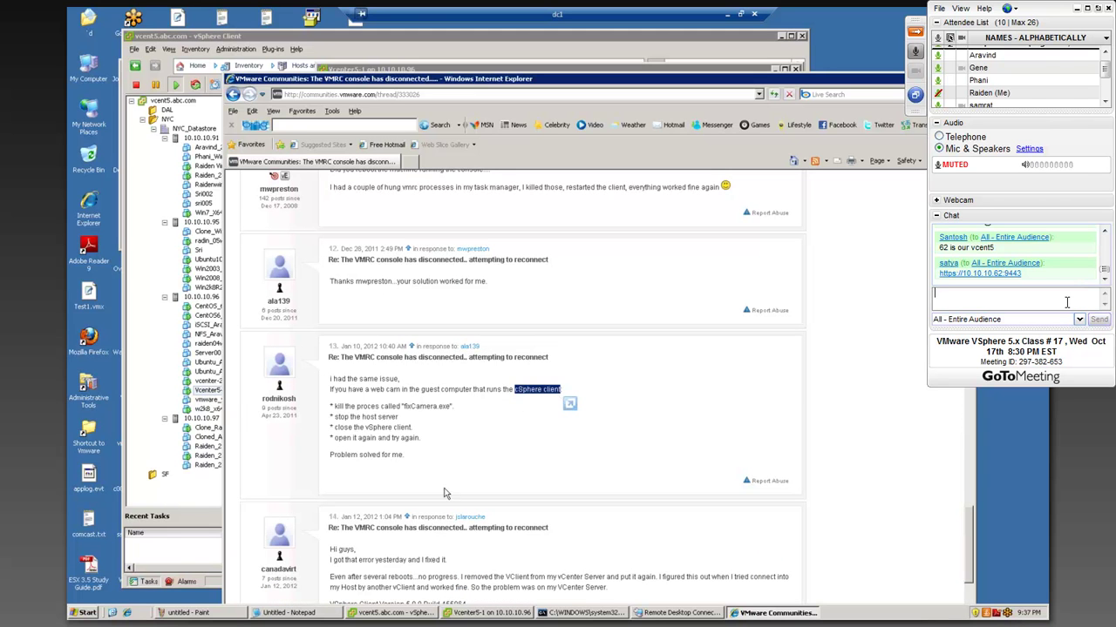
- Open Task Manager's Processes list and end the g2mcomm.exe process
{"action": "right_click", "coordinate": [844, 616]}
{"action": "left_click", "coordinate": [861, 585]}
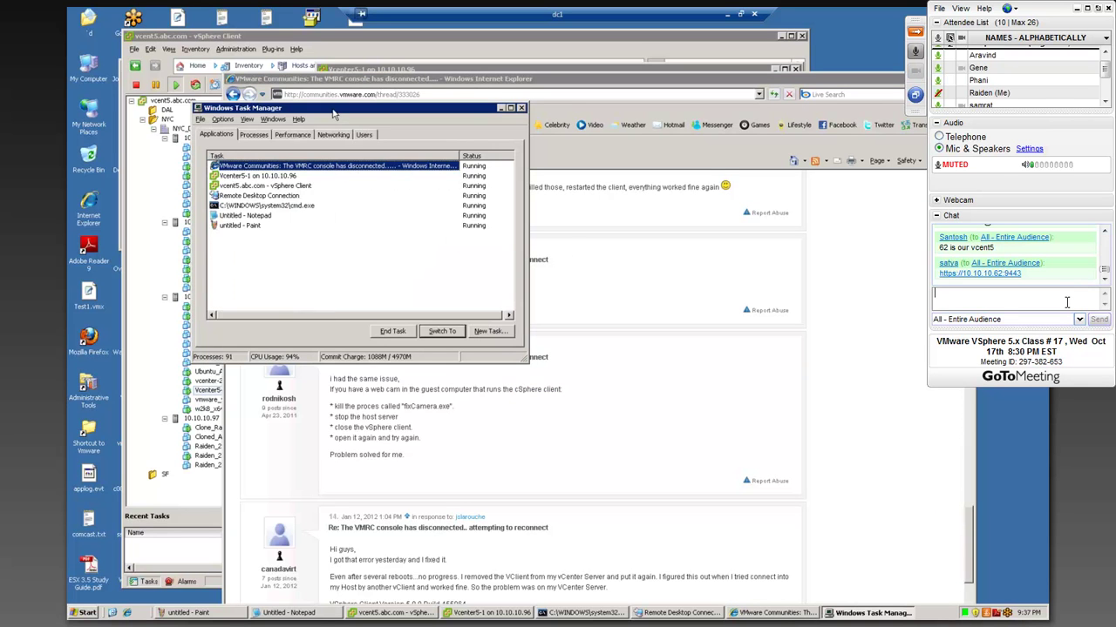
{"action": "left_click", "coordinate": [267, 135]}
{"action": "left_click_drag", "start_coordinate": [316, 112], "coordinate": [769, 123]}
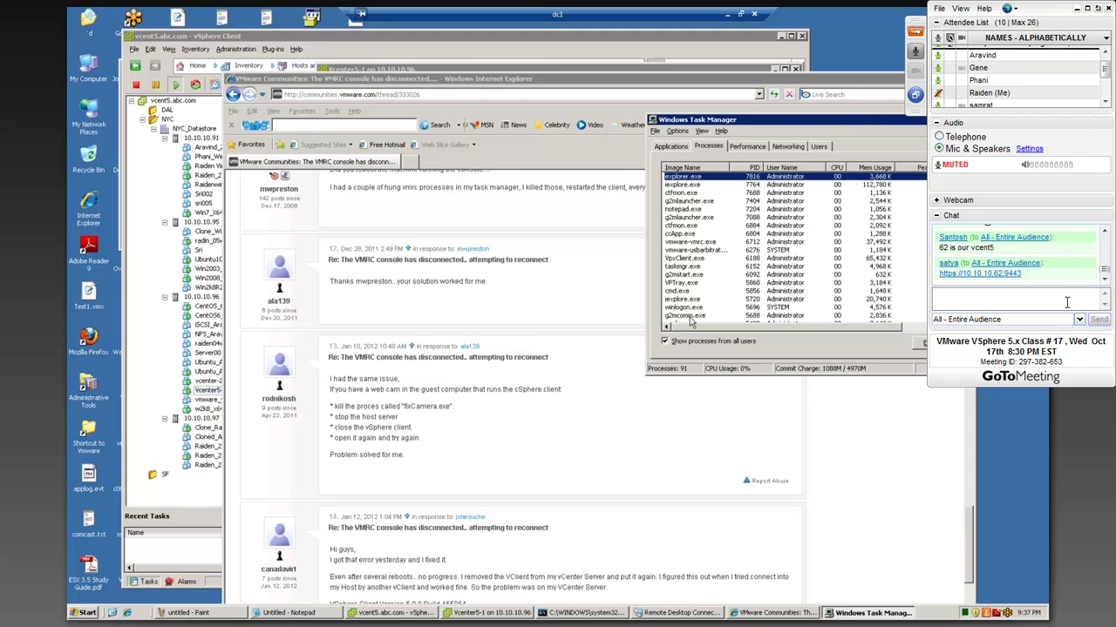
{"action": "left_click", "coordinate": [692, 316]}
{"action": "left_click_drag", "start_coordinate": [755, 123], "coordinate": [614, 102]}
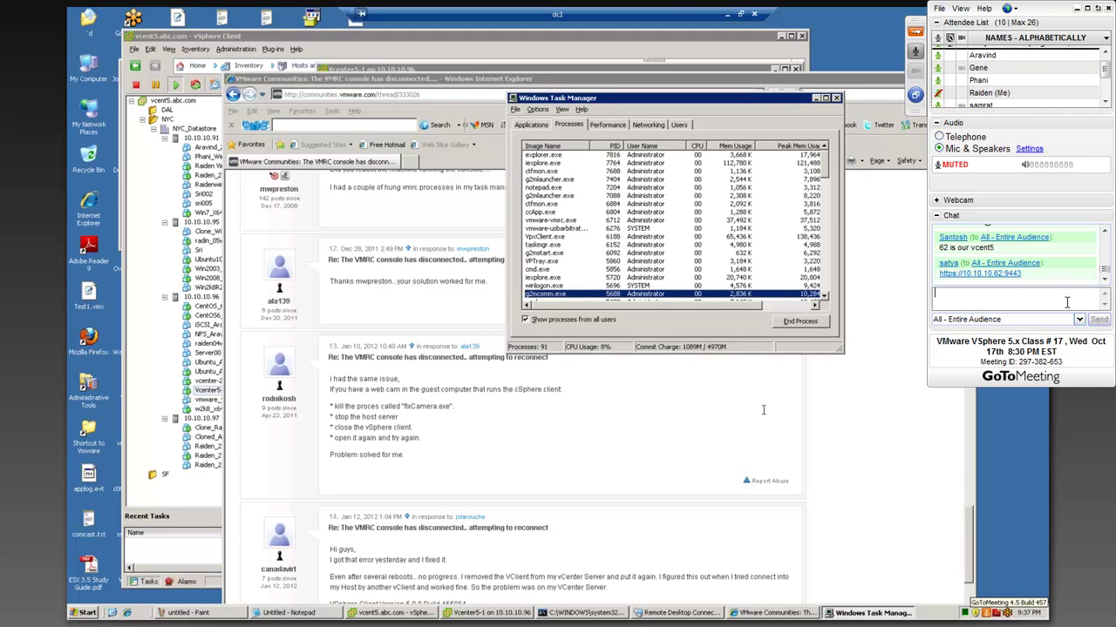
{"action": "left_click", "coordinate": [817, 323]}
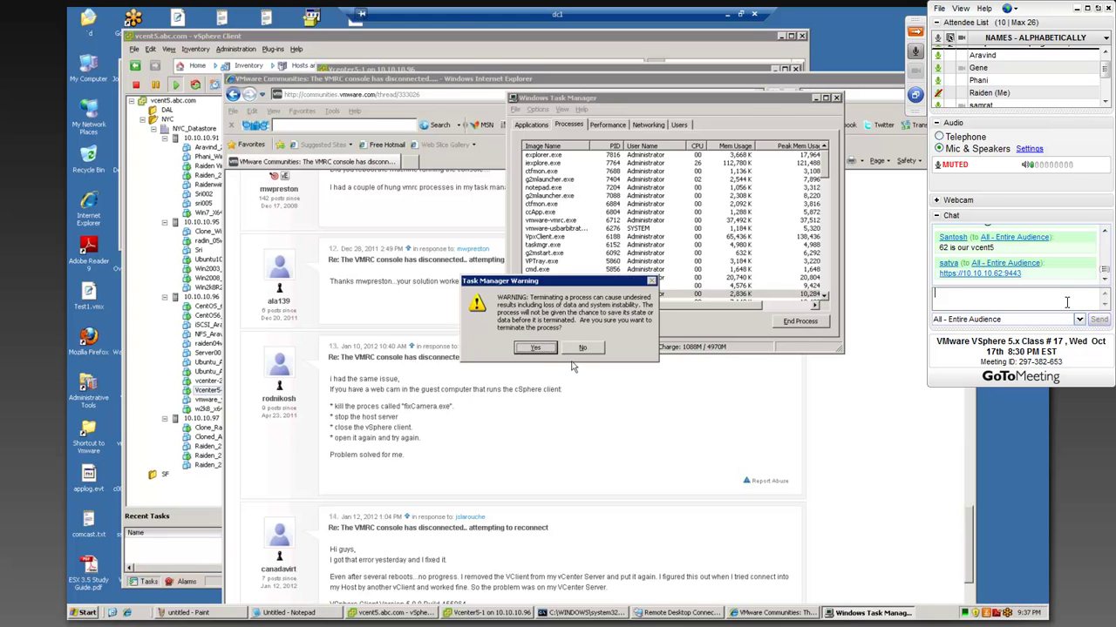
{"action": "left_click", "coordinate": [546, 348]}
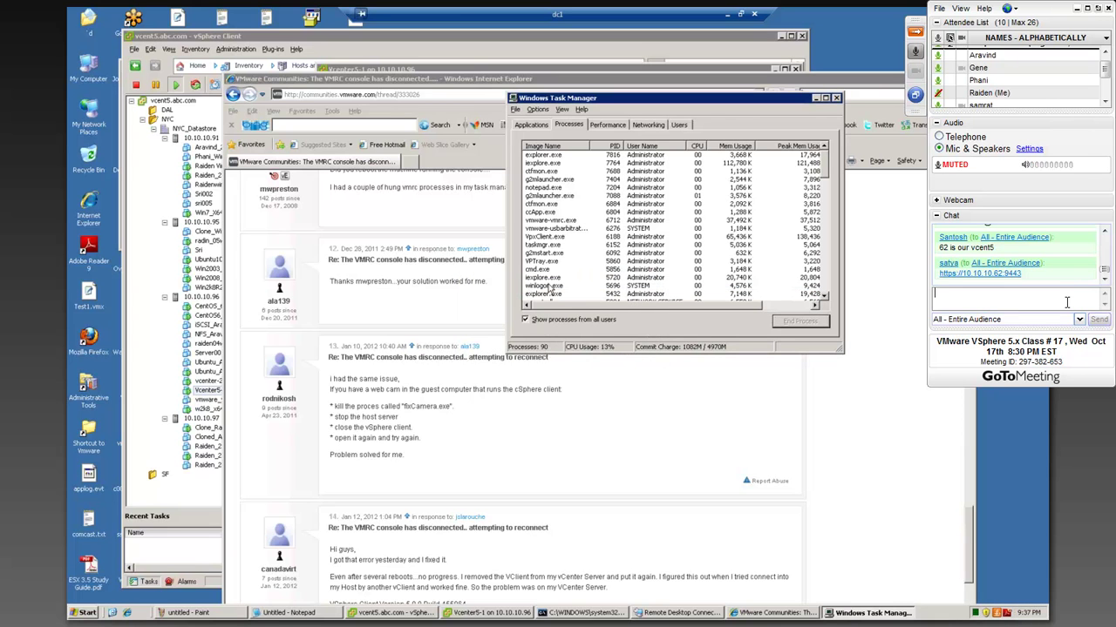
- End two g2mlauncher.exe instances; the second is refused with access denied
{"action": "left_click", "coordinate": [554, 179]}
{"action": "left_click", "coordinate": [800, 322]}
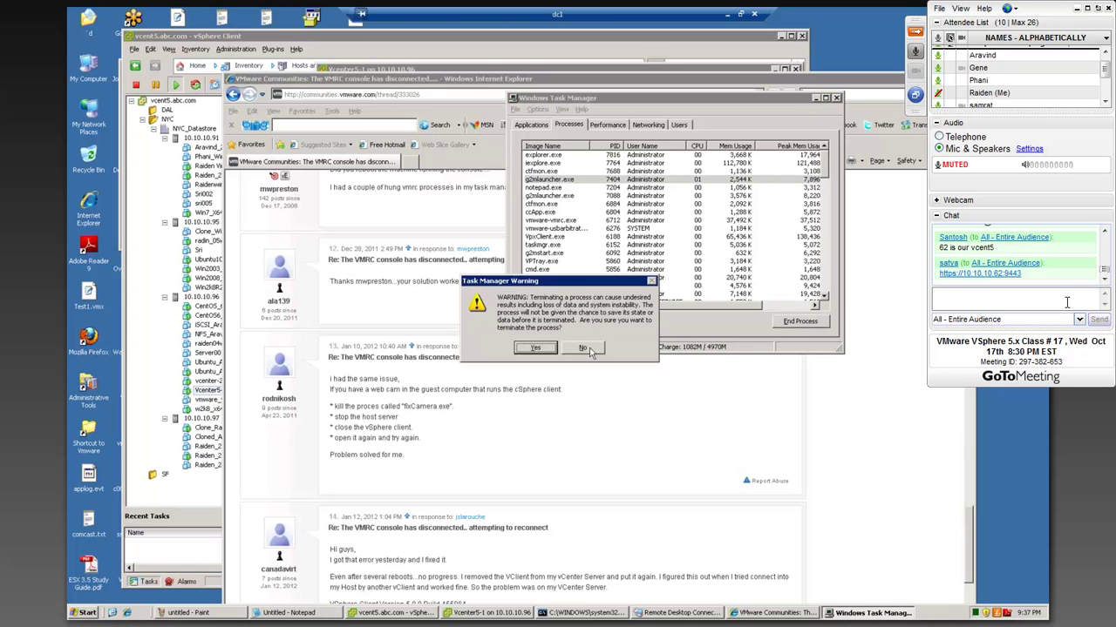
{"action": "left_click", "coordinate": [539, 350]}
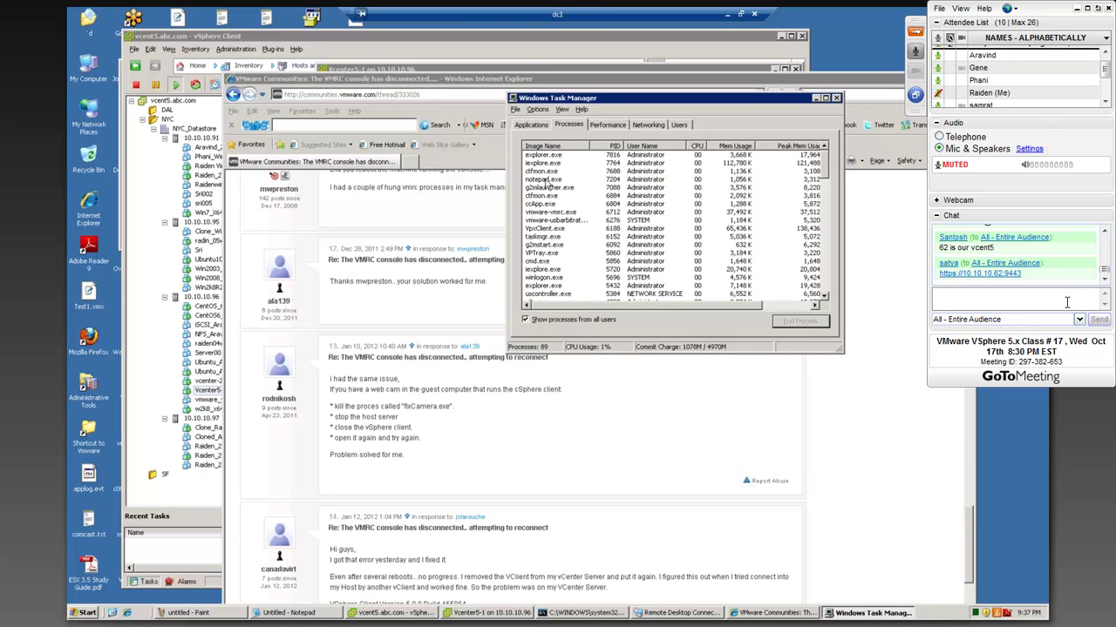
{"action": "left_click", "coordinate": [552, 188]}
{"action": "left_click", "coordinate": [809, 324]}
{"action": "left_click", "coordinate": [537, 353]}
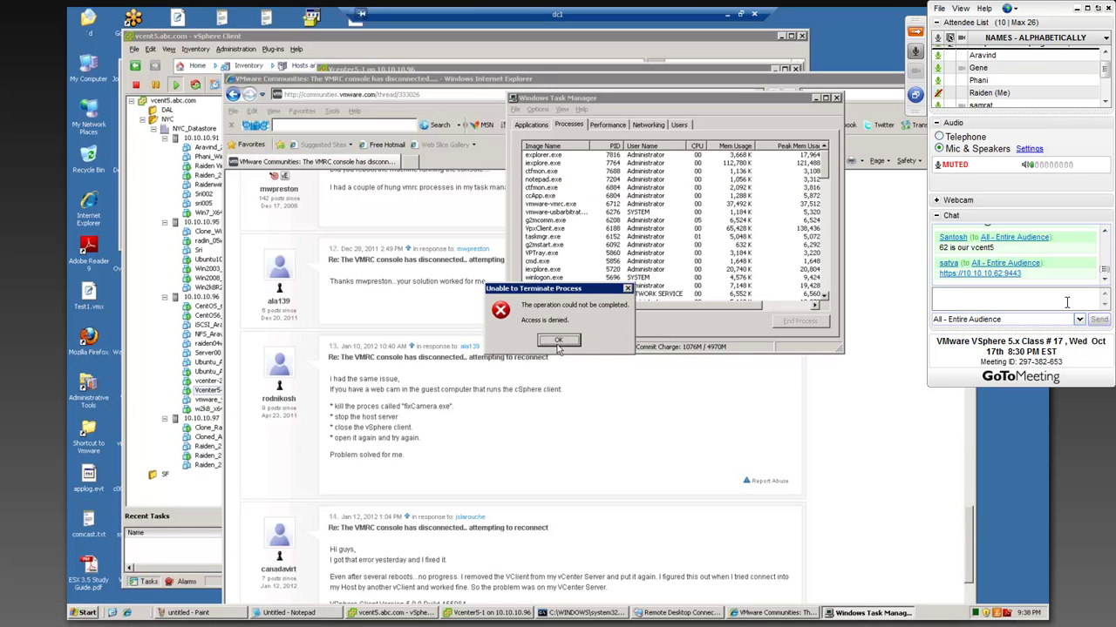
{"action": "left_click", "coordinate": [558, 342]}
- Sort processes by Image Name and end another g2mcomm.exe instance
{"action": "left_click", "coordinate": [550, 146]}
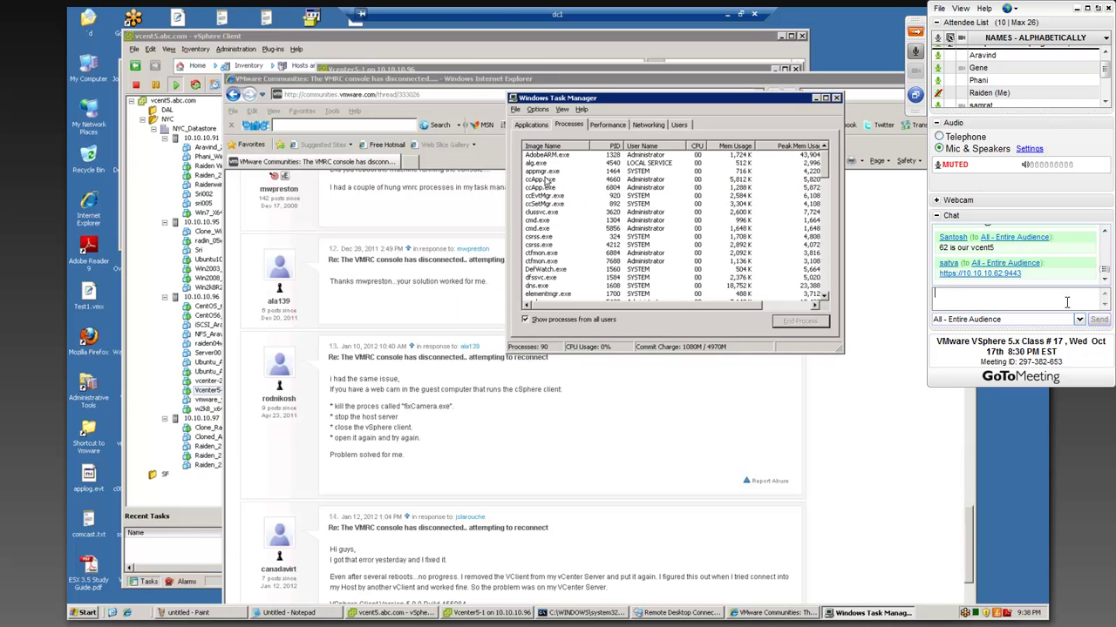
{"action": "left_click", "coordinate": [546, 189]}
{"action": "key", "text": "g"}
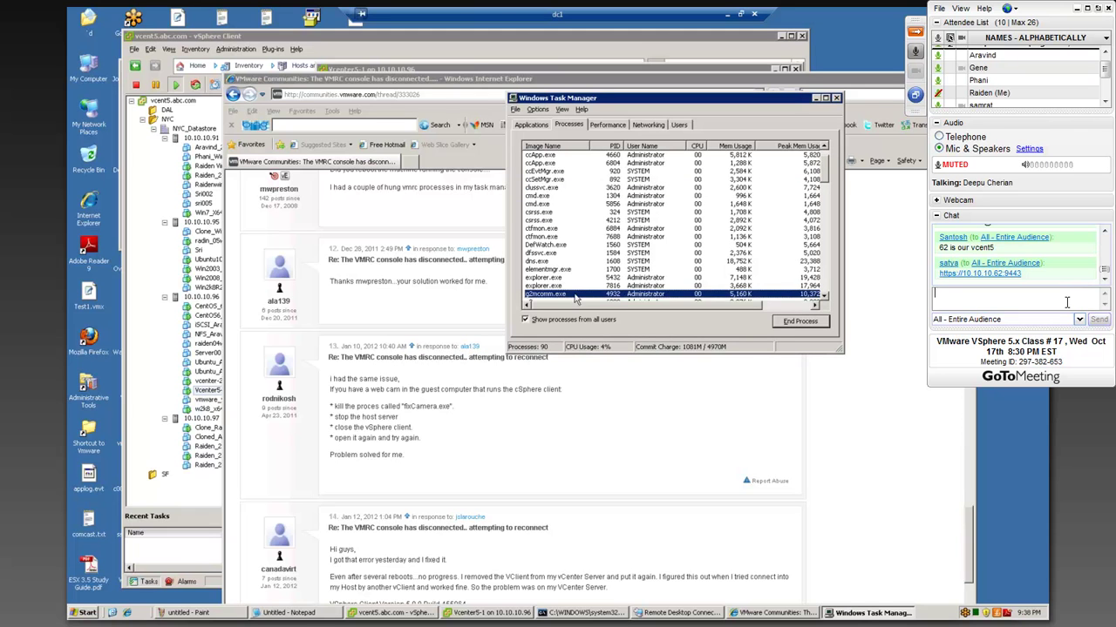
{"action": "left_click", "coordinate": [791, 325]}
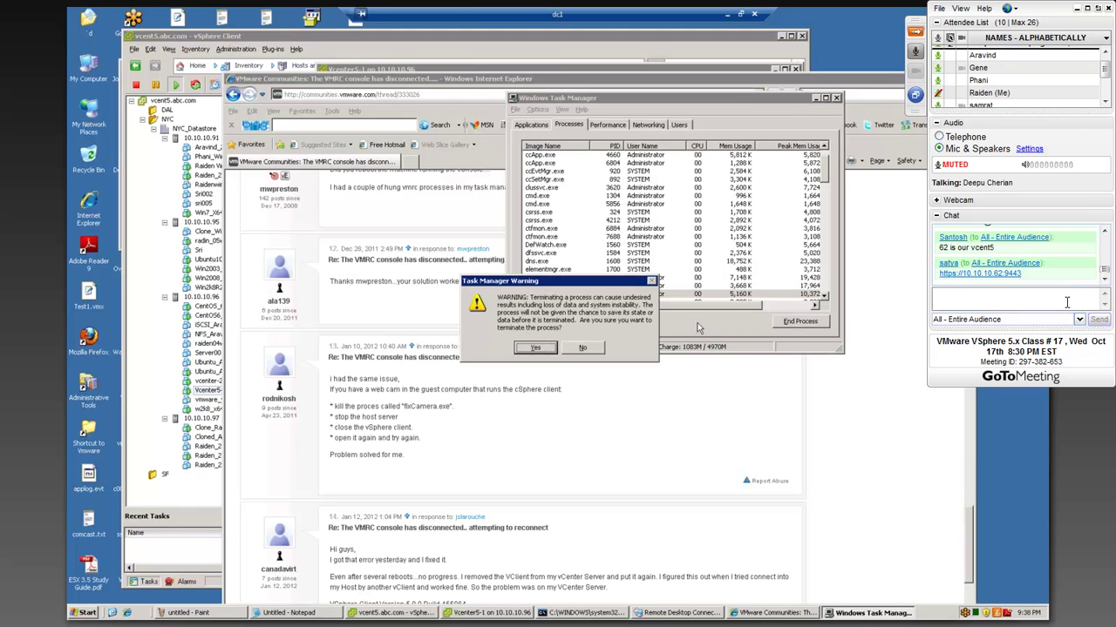
{"action": "left_click", "coordinate": [536, 352]}
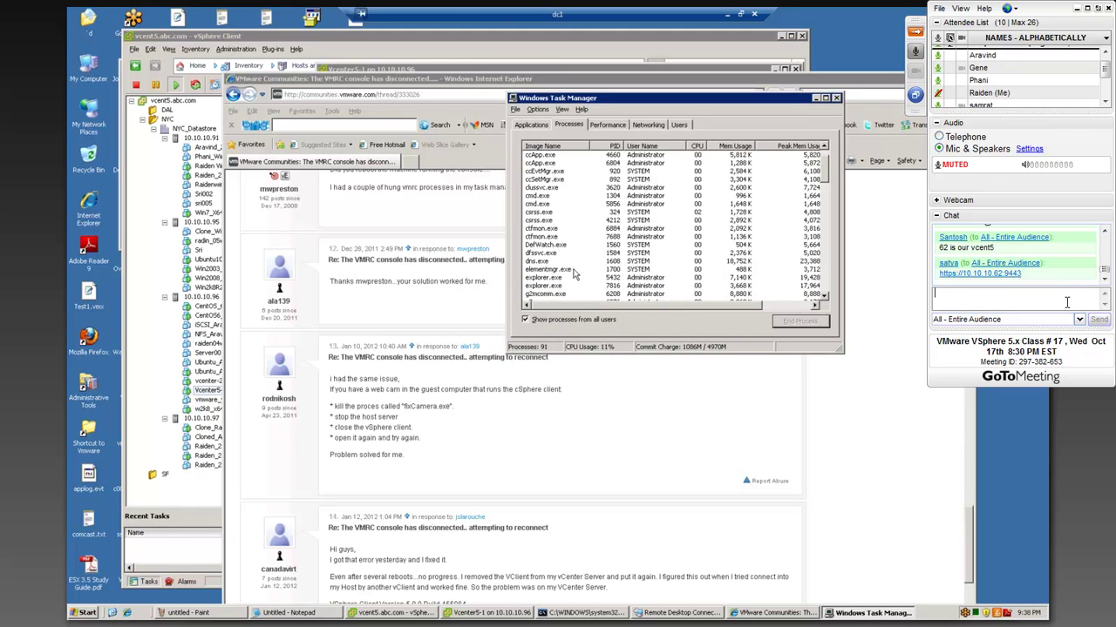
- End the next two processes in the list, continuing through the g2mcomm.exe instances
{"action": "left_click", "coordinate": [559, 298]}
{"action": "left_click", "coordinate": [800, 323]}
{"action": "left_click", "coordinate": [543, 349]}
{"action": "left_click", "coordinate": [561, 298]}
{"action": "left_click", "coordinate": [789, 322]}
{"action": "left_click", "coordinate": [543, 350]}
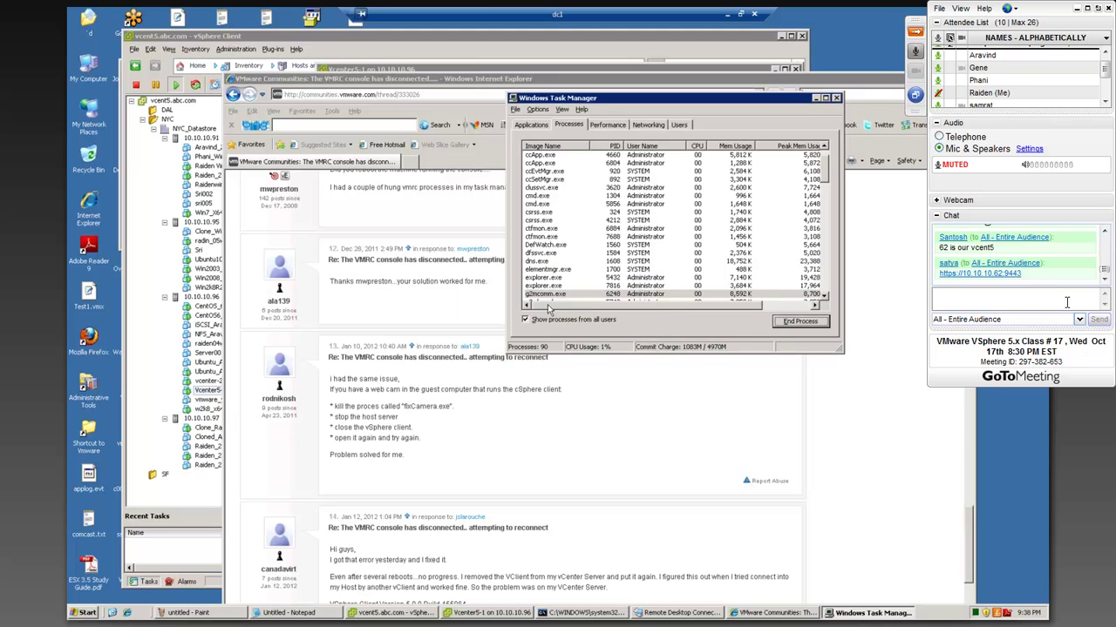
- End the g2mlauncher.exe processes with PID 3768 and 5916
{"action": "left_click", "coordinate": [551, 246]}
{"action": "scroll", "coordinate": [554, 266], "scroll_direction": "down", "scroll_amount": 4}
{"action": "scroll", "coordinate": [554, 270], "scroll_direction": "down", "scroll_amount": 1}
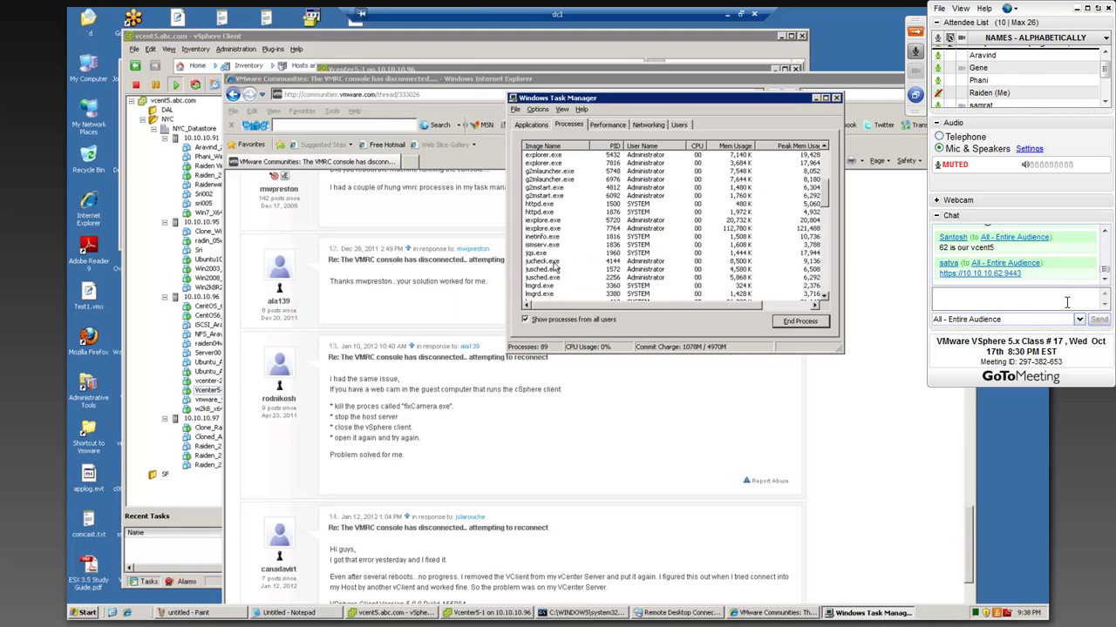
{"action": "left_click", "coordinate": [548, 172]}
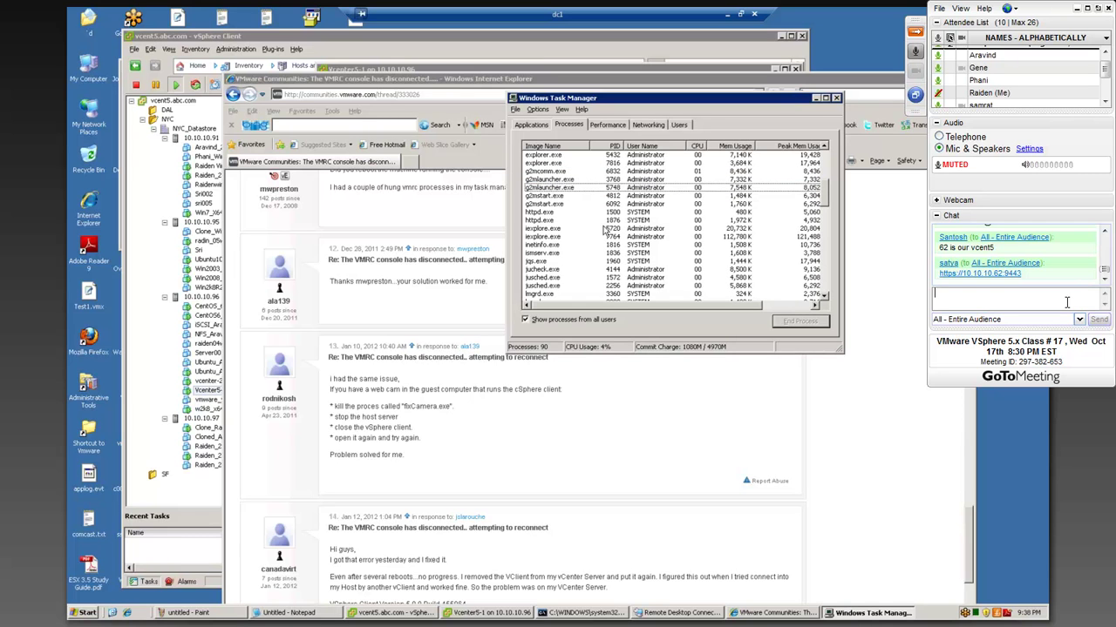
{"action": "left_click", "coordinate": [551, 189]}
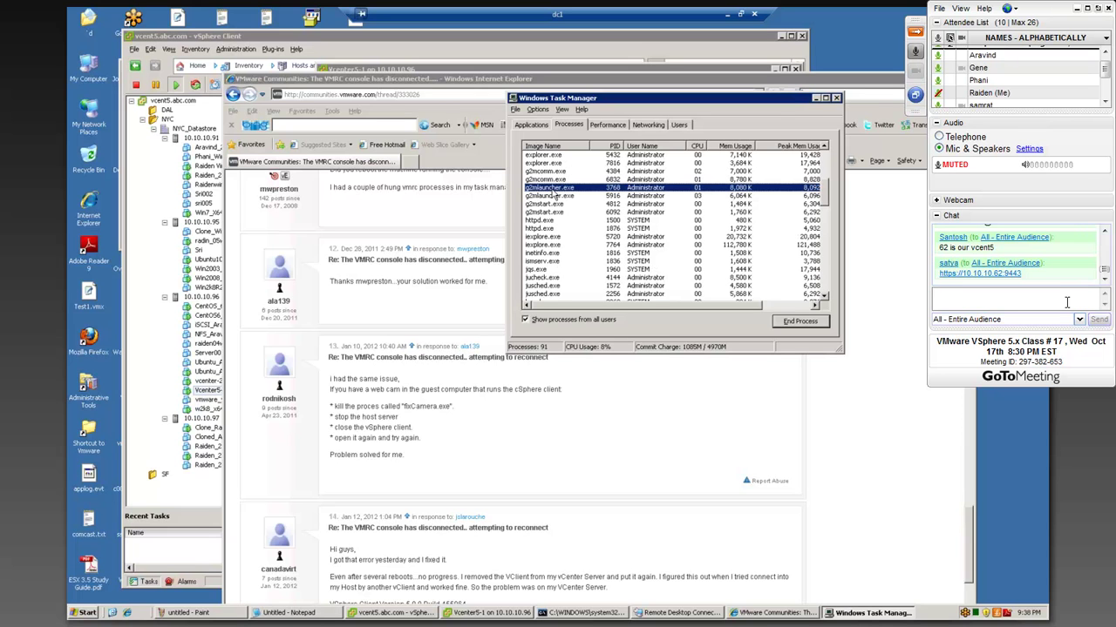
{"action": "left_click", "coordinate": [795, 322]}
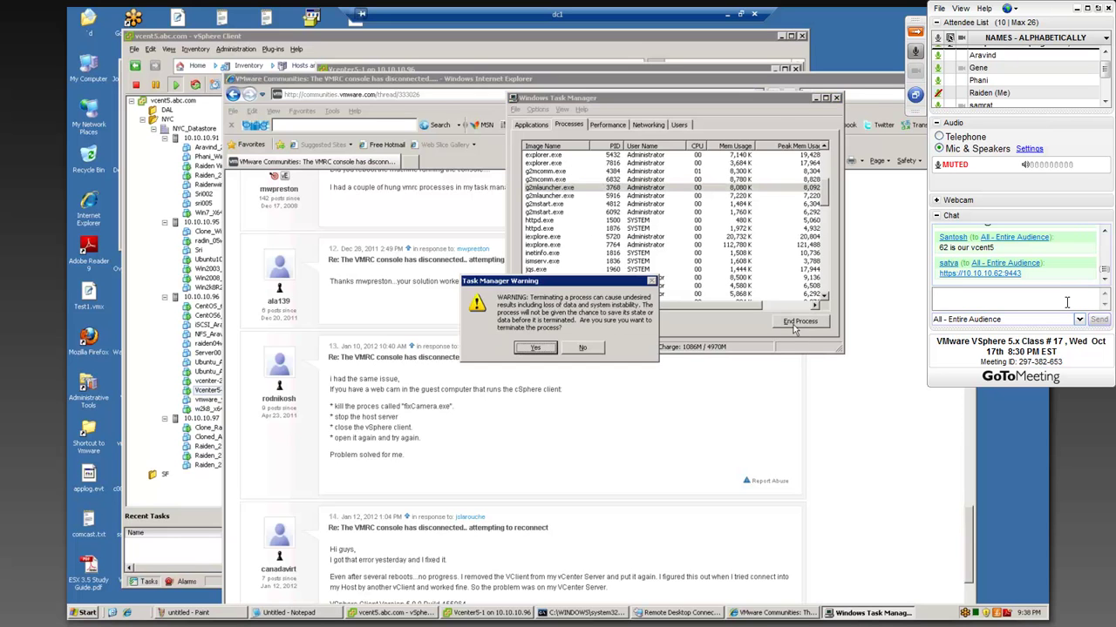
{"action": "left_click", "coordinate": [549, 352]}
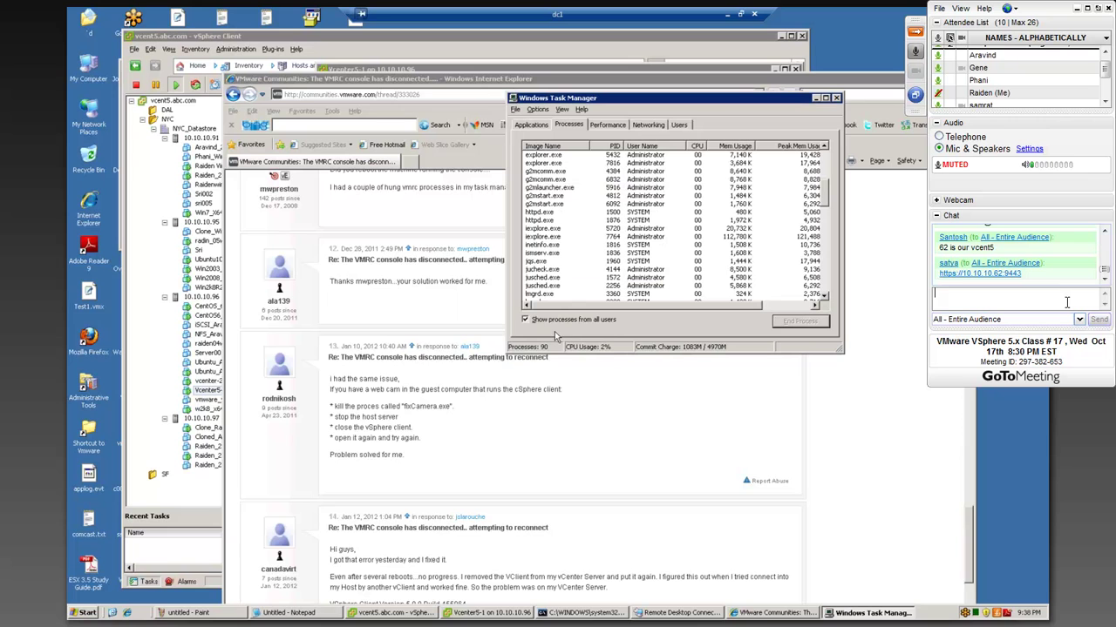
{"action": "left_click", "coordinate": [538, 189]}
{"action": "left_click", "coordinate": [796, 324]}
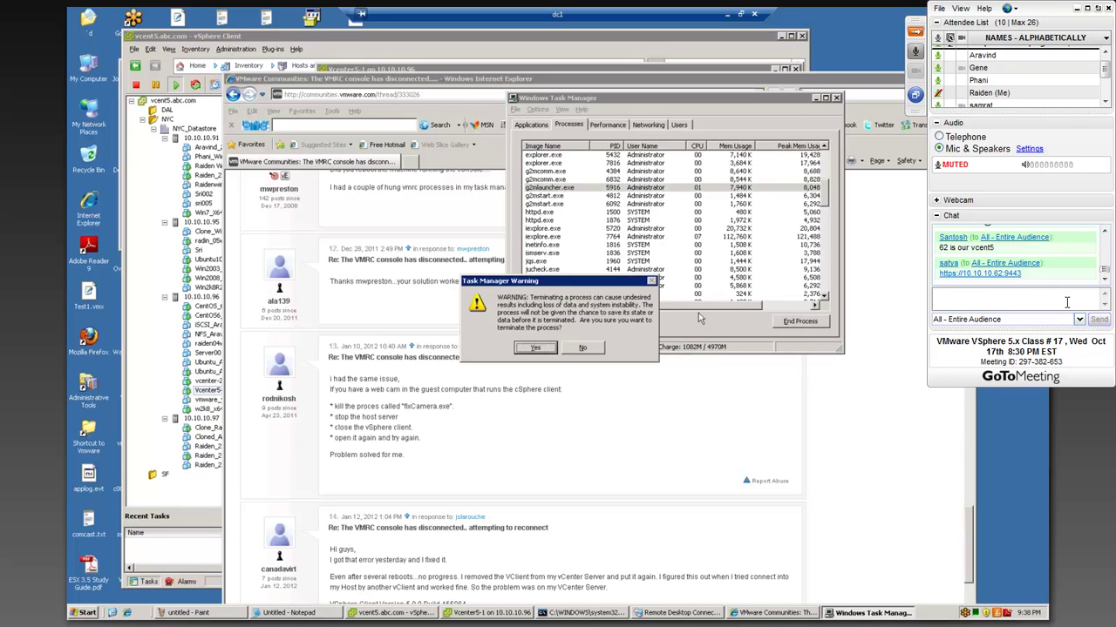
{"action": "left_click", "coordinate": [545, 353]}
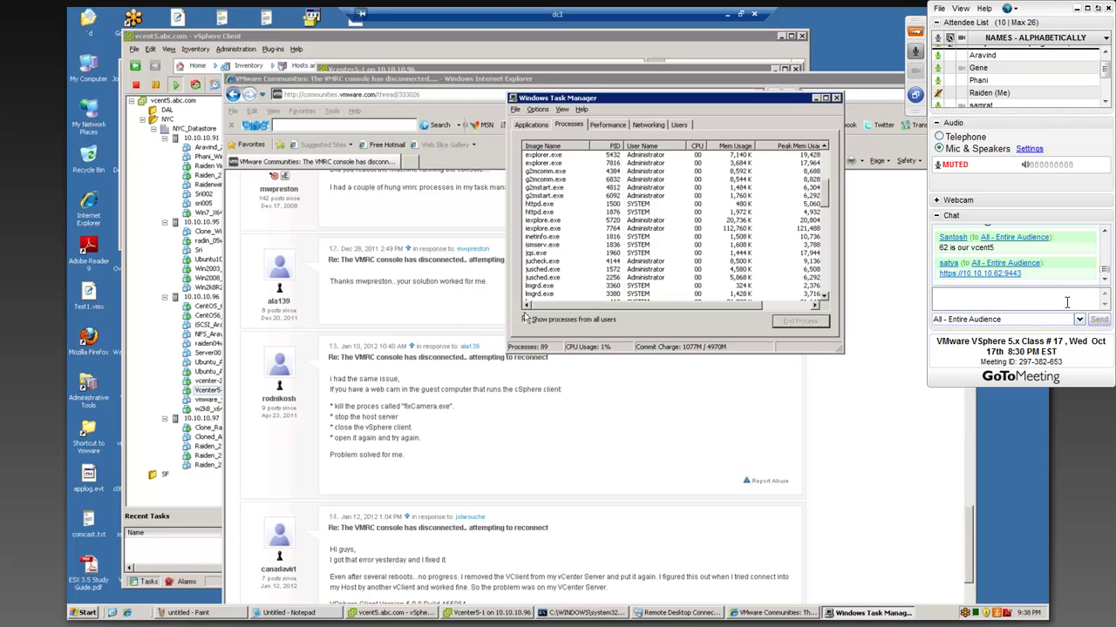
- End the jusched.exe processes with PID 1572 and 2256
{"action": "left_click", "coordinate": [543, 262]}
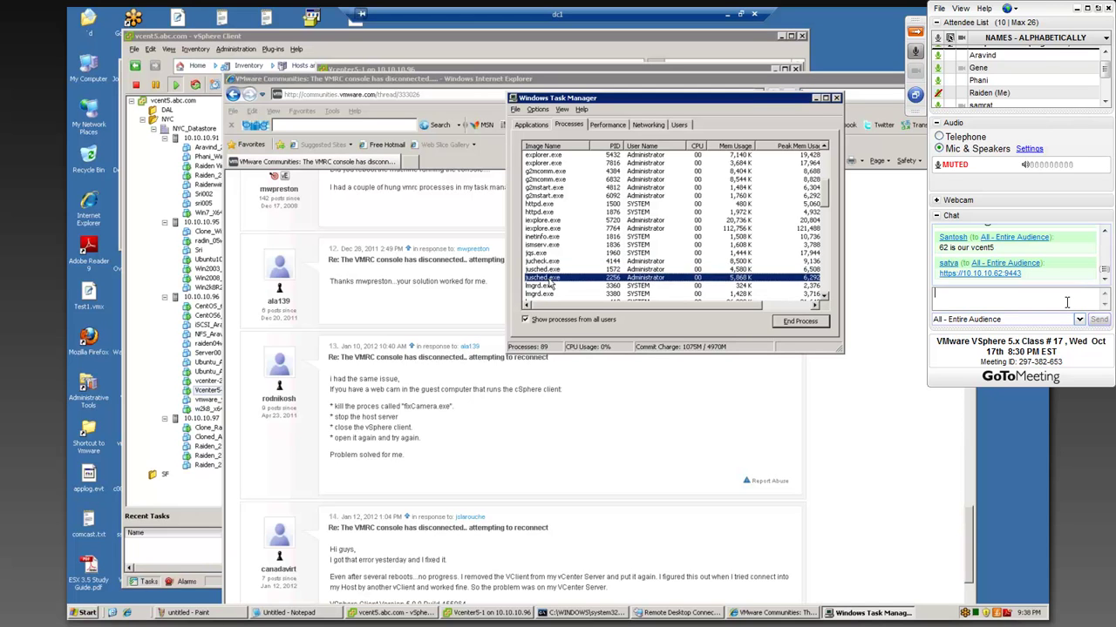
{"action": "left_click", "coordinate": [549, 270]}
{"action": "left_click", "coordinate": [792, 328]}
{"action": "left_click", "coordinate": [542, 353]}
{"action": "left_click", "coordinate": [547, 272]}
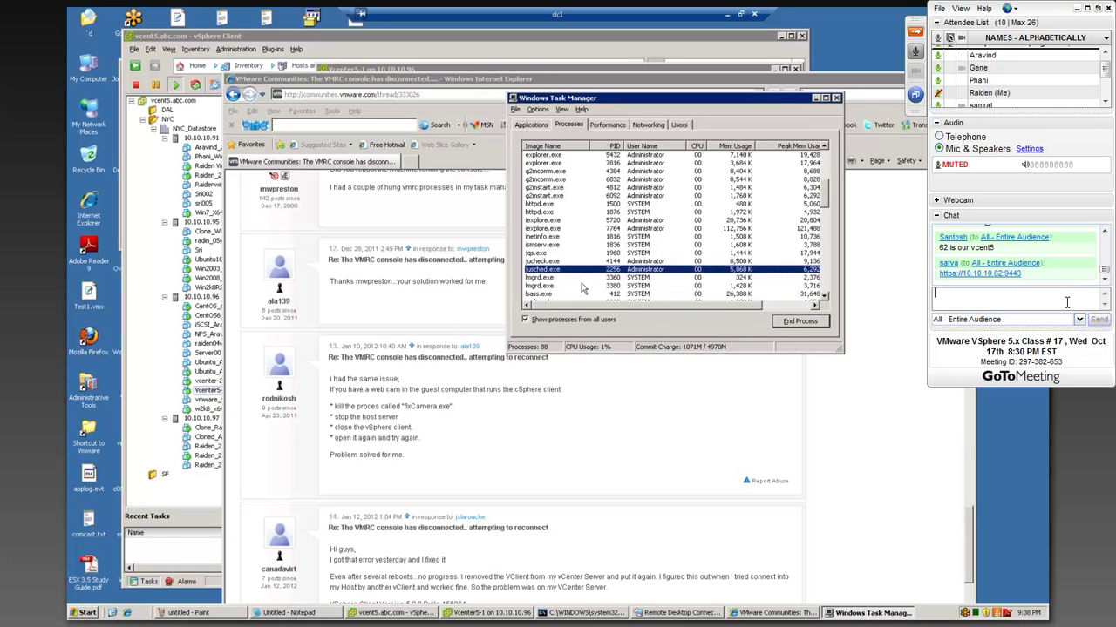
{"action": "left_click", "coordinate": [787, 322]}
{"action": "left_click", "coordinate": [542, 350]}
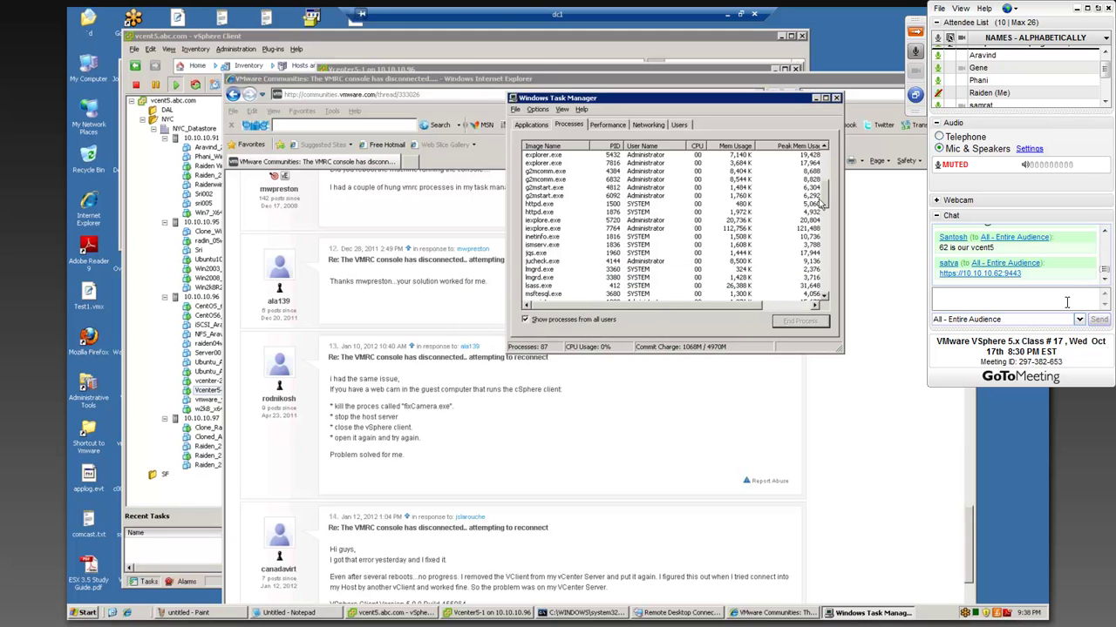
- Scroll back to the top of the list and close Task Manager
{"action": "left_click_drag", "start_coordinate": [828, 202], "coordinate": [839, 298]}
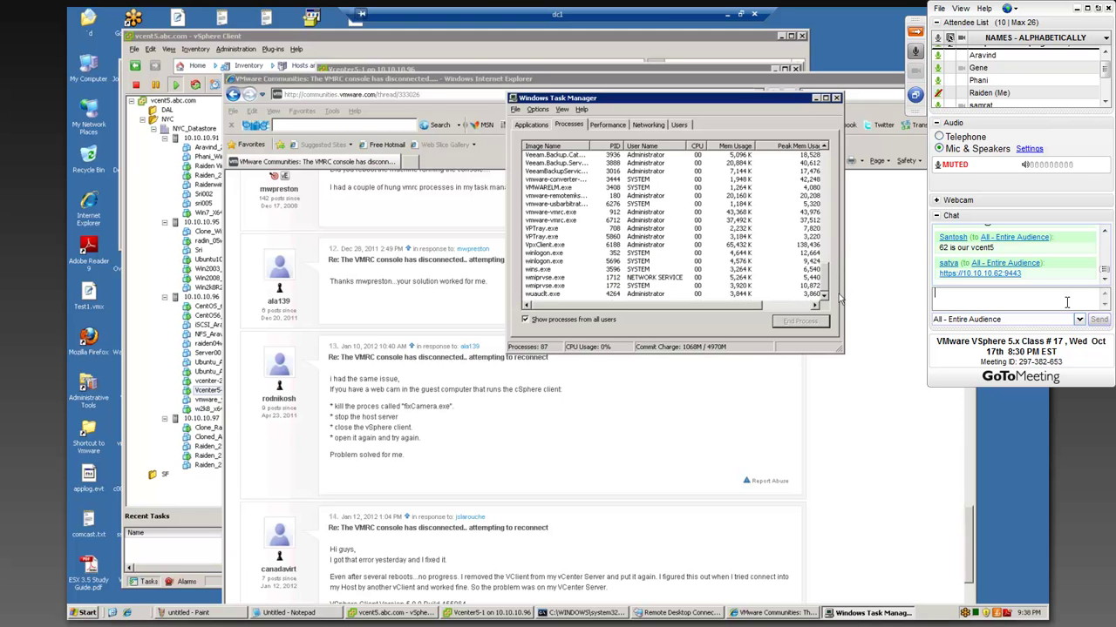
{"action": "scroll", "coordinate": [706, 163], "scroll_direction": "up", "scroll_amount": 20}
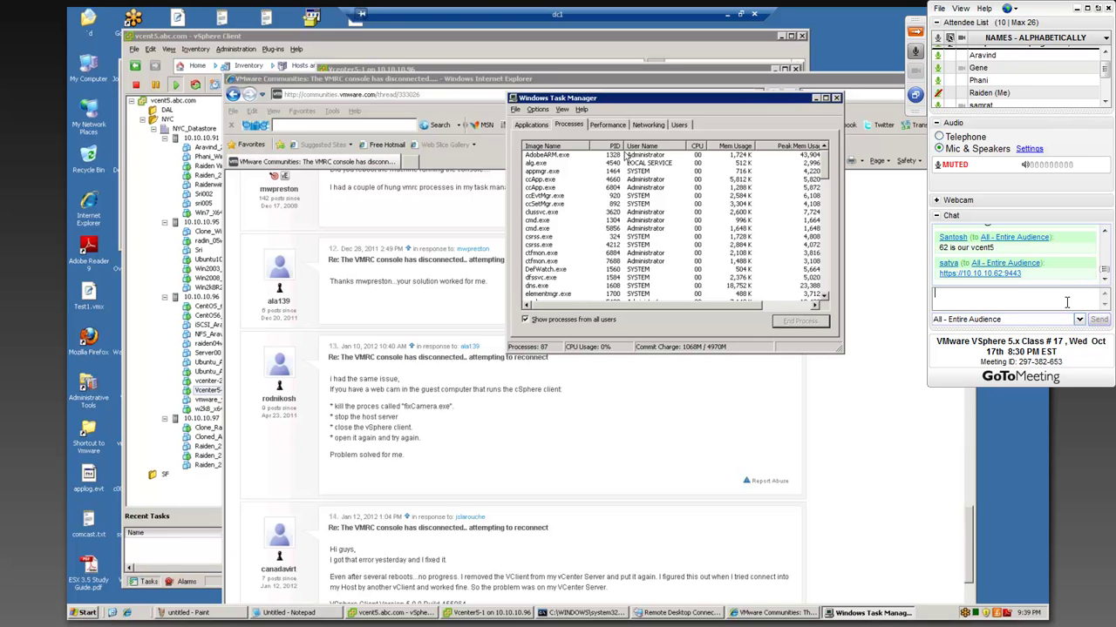
{"action": "left_click", "coordinate": [836, 98]}
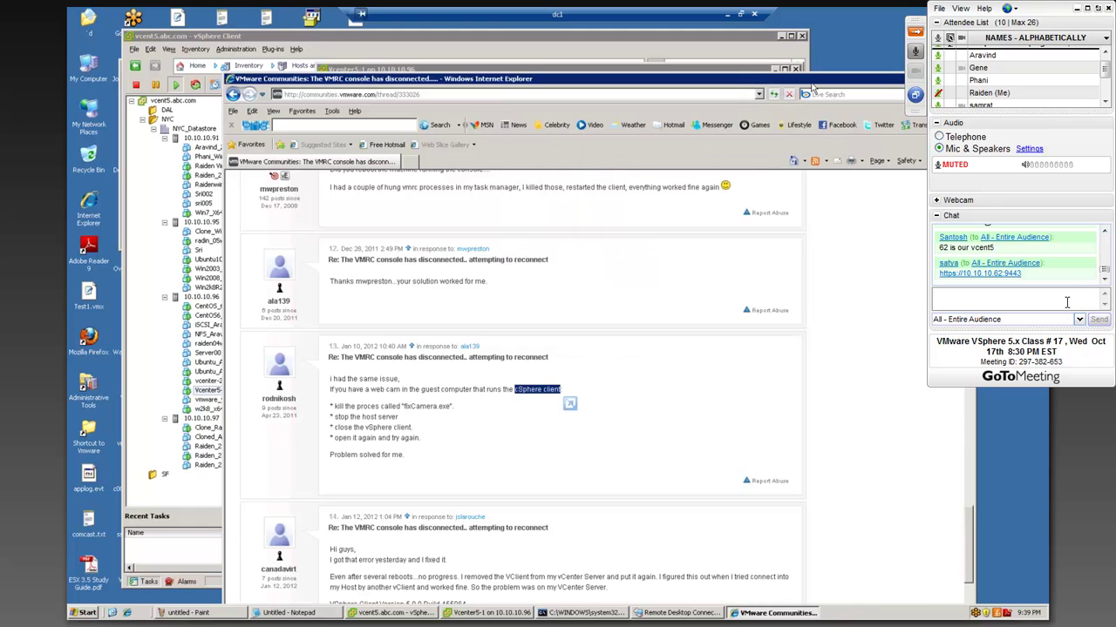
- Minimize Internet Explorer and dismiss the Vcenter5-1 console's disconnect notice
{"action": "left_click_drag", "start_coordinate": [814, 80], "coordinate": [675, 127]}
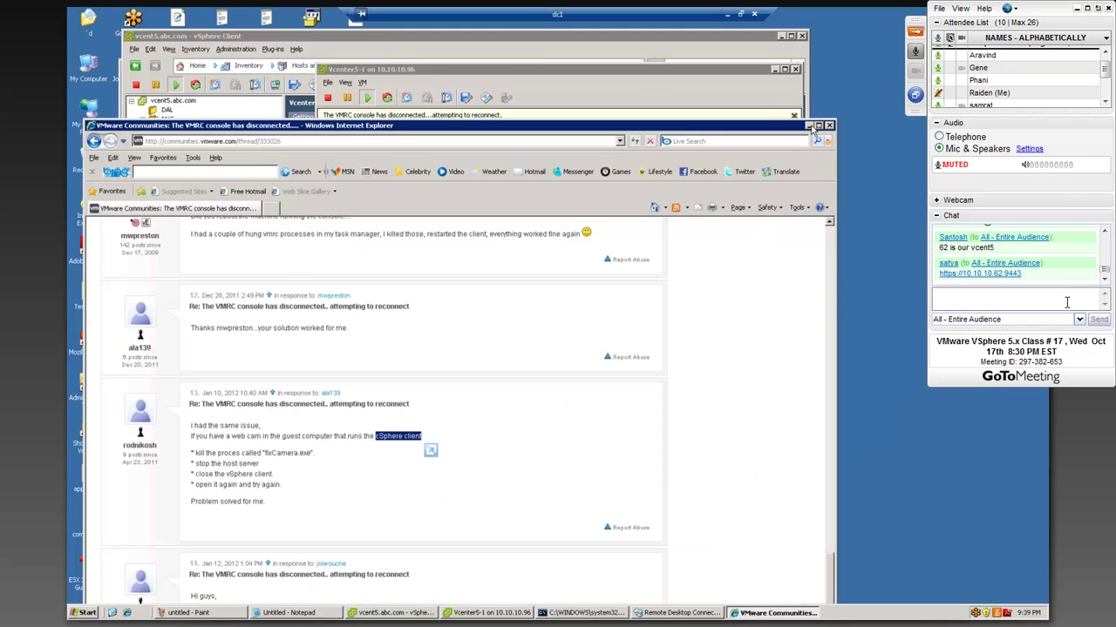
{"action": "left_click", "coordinate": [811, 126]}
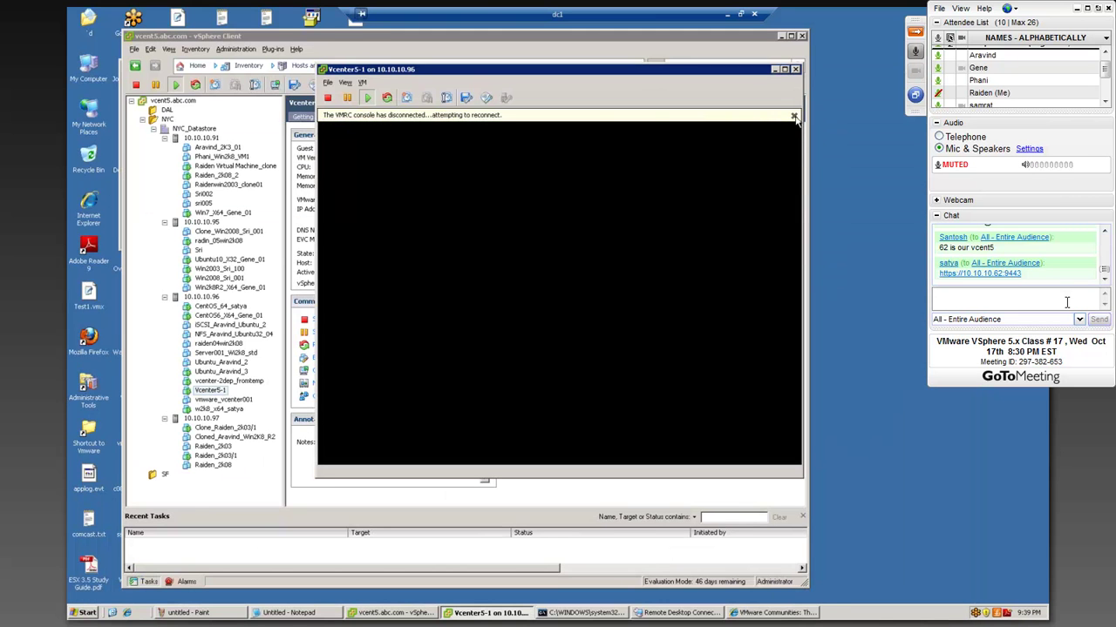
{"action": "left_click", "coordinate": [794, 116]}
- Reposition and enlarge the Vcenter5-1 console window, then bring up the Start > Run box
{"action": "left_click_drag", "start_coordinate": [576, 75], "coordinate": [540, 223]}
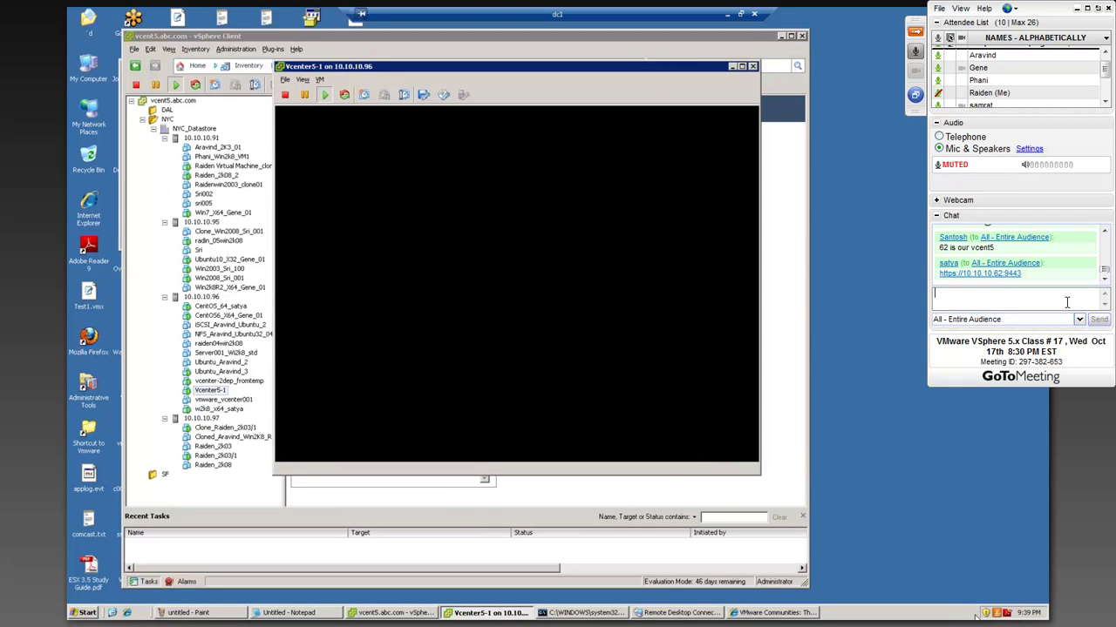
{"action": "left_click", "coordinate": [530, 394]}
{"action": "left_click_drag", "start_coordinate": [758, 473], "coordinate": [845, 523]}
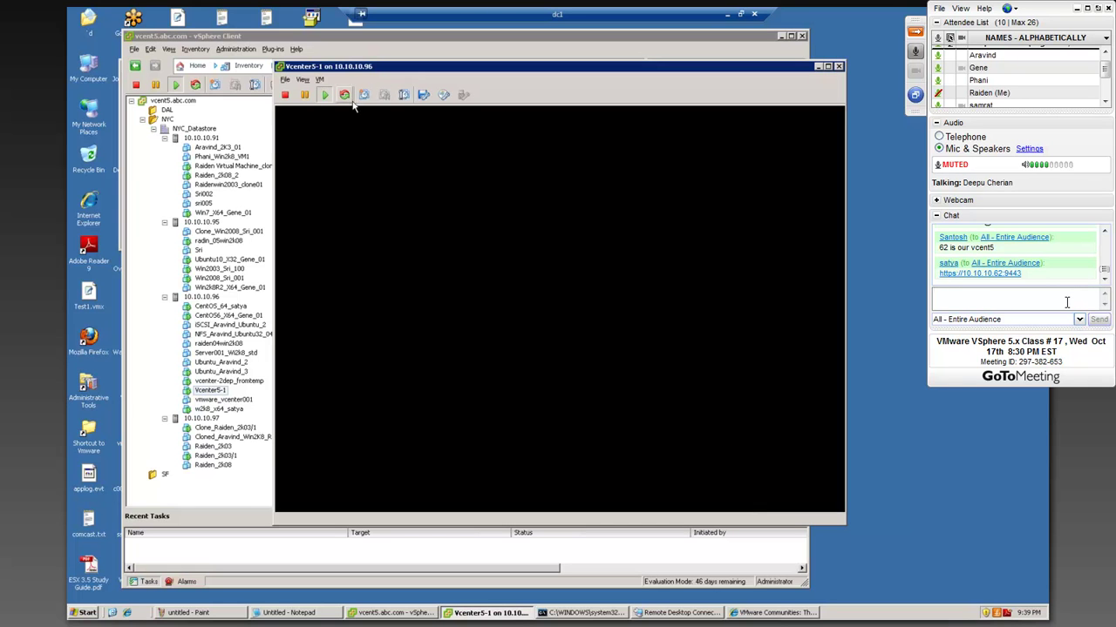
{"action": "left_click_drag", "start_coordinate": [370, 61], "coordinate": [377, 45]}
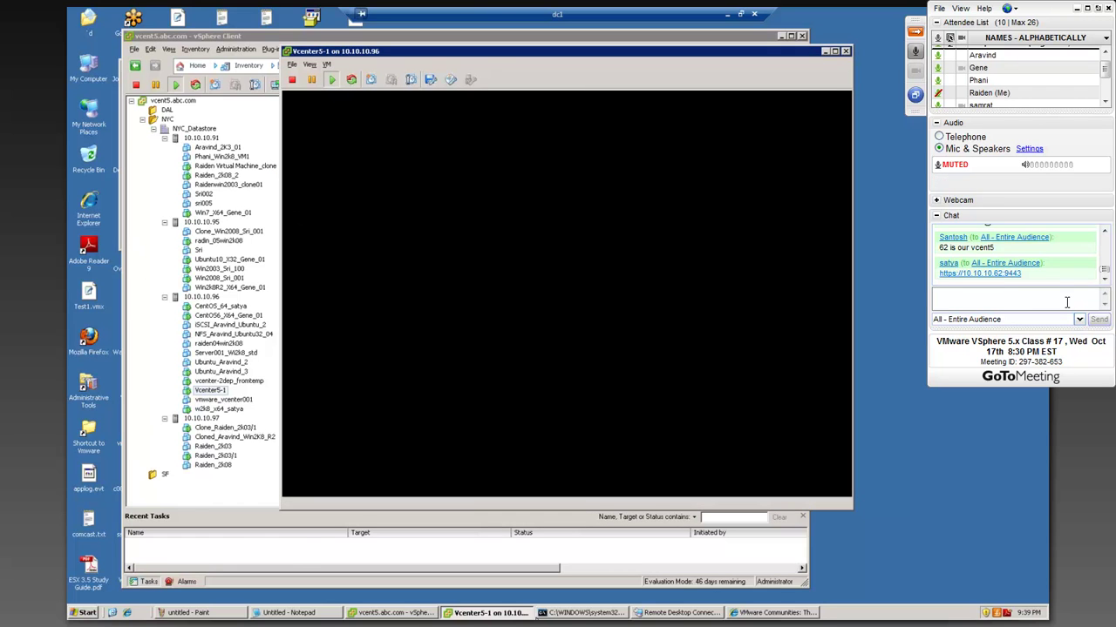
{"action": "left_click", "coordinate": [88, 613]}
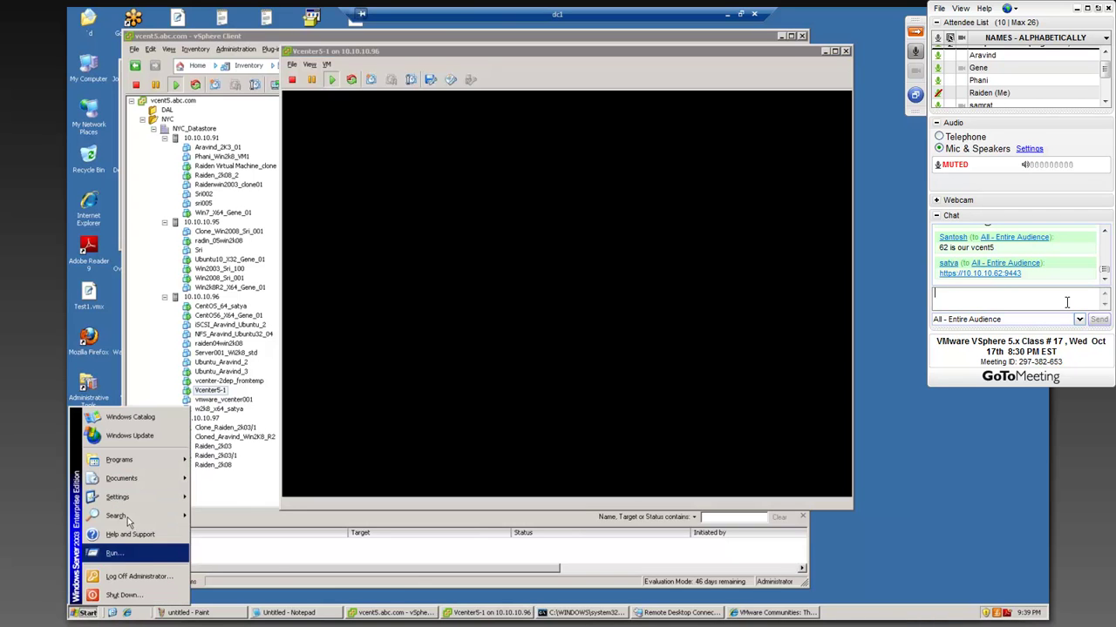
{"action": "left_click", "coordinate": [113, 555]}
- Run mstsc, connect to 10.10.10.62, and attempt logon as VCENTER\Administrator
{"action": "type", "text": "mstsc"}
{"action": "key", "text": "Return"}
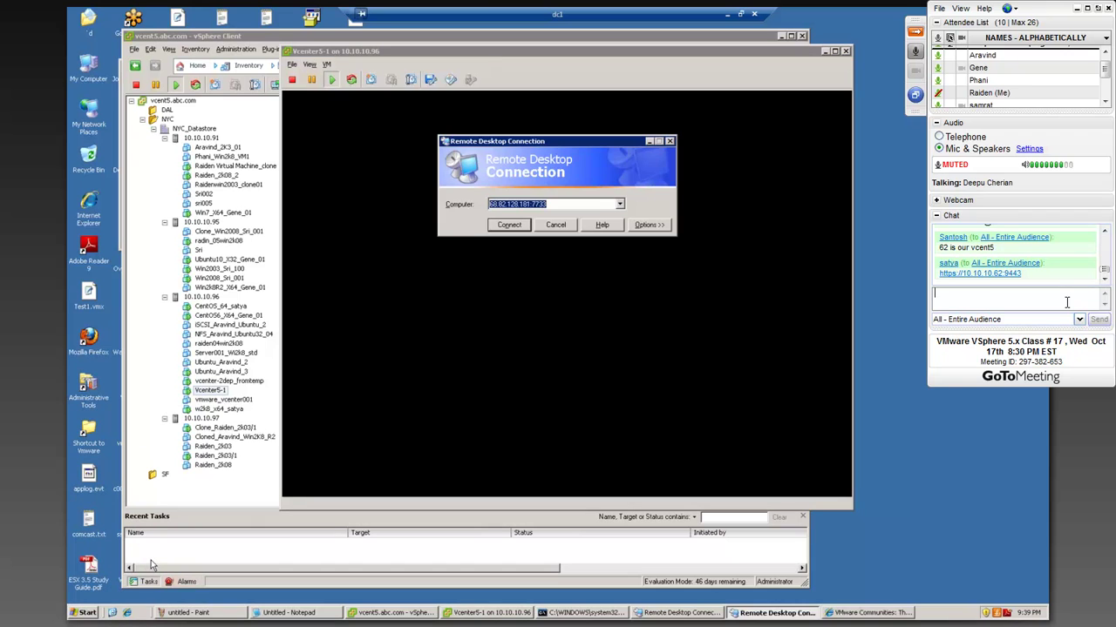
{"action": "type", "text": "1"}
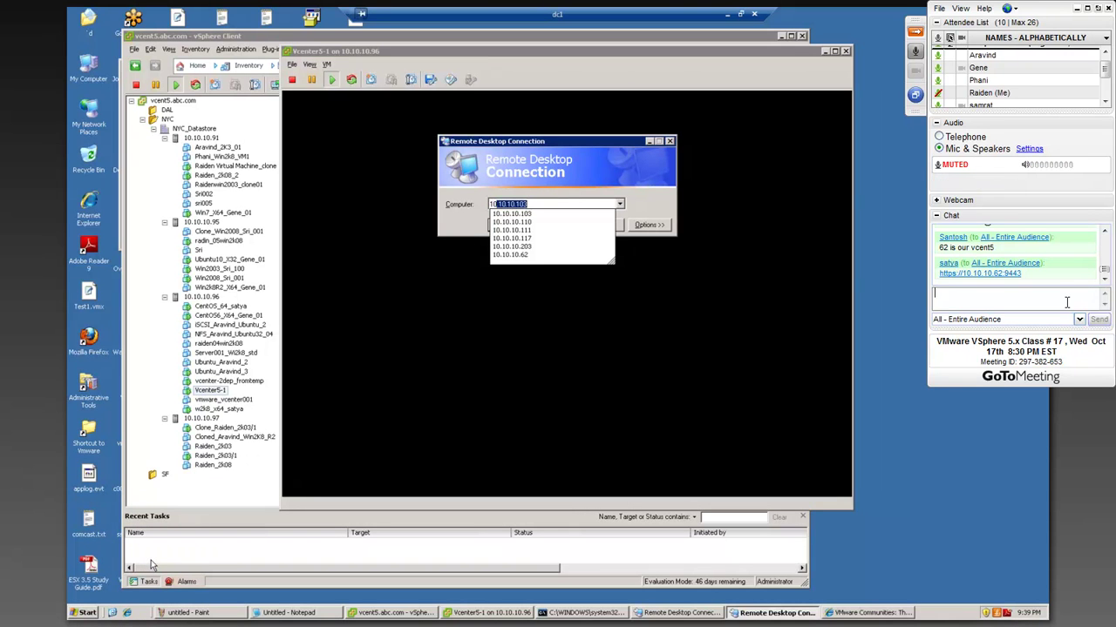
{"action": "type", "text": "0.10.10.62"}
{"action": "key", "text": "Return"}
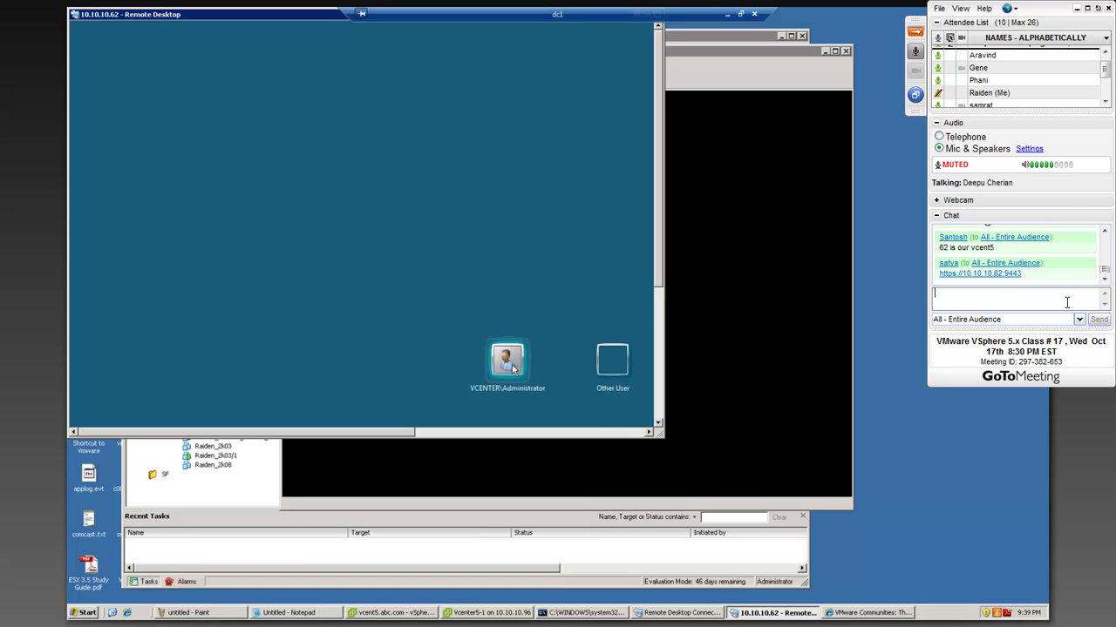
{"action": "left_click", "coordinate": [509, 364]}
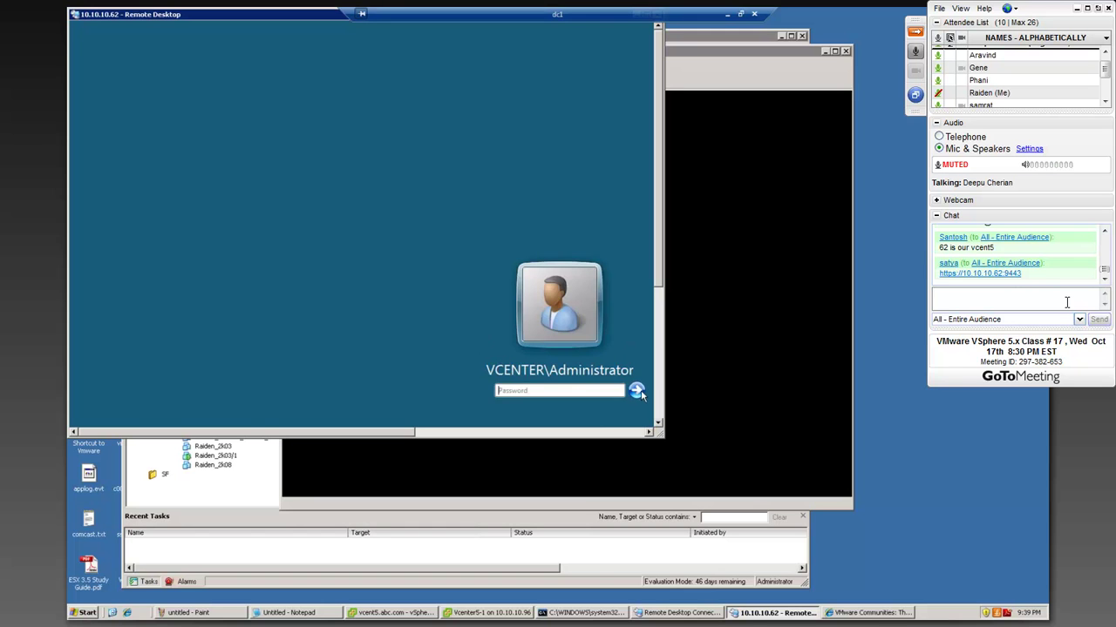
{"action": "left_click", "coordinate": [639, 393]}
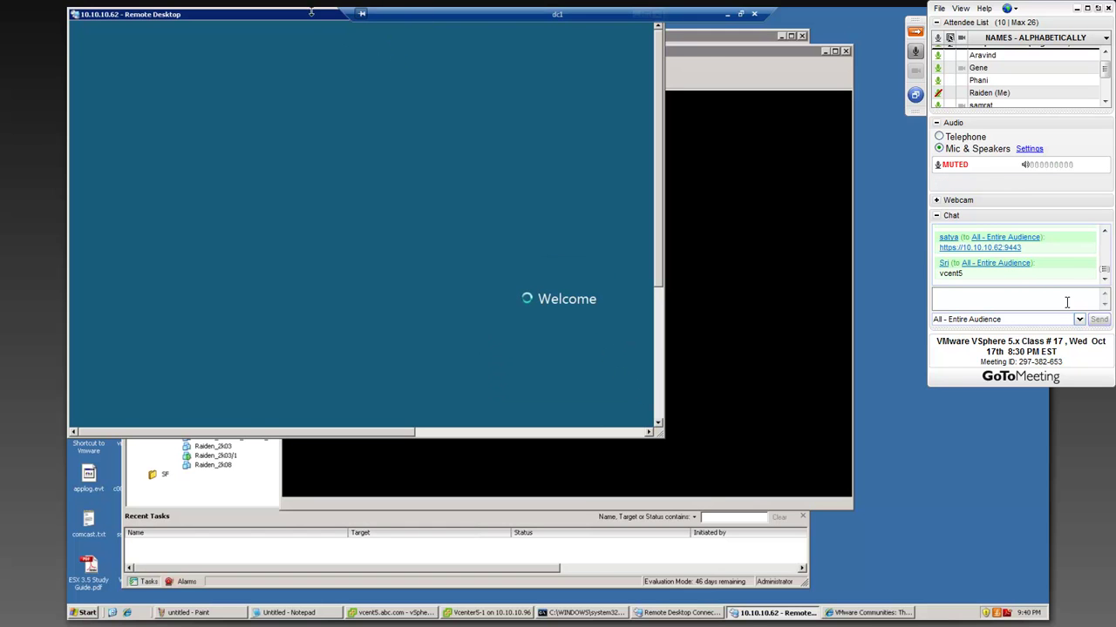
- Dismiss the incorrect-password error and switch to the Other User logon form
{"action": "left_click_drag", "start_coordinate": [311, 17], "coordinate": [375, 105]}
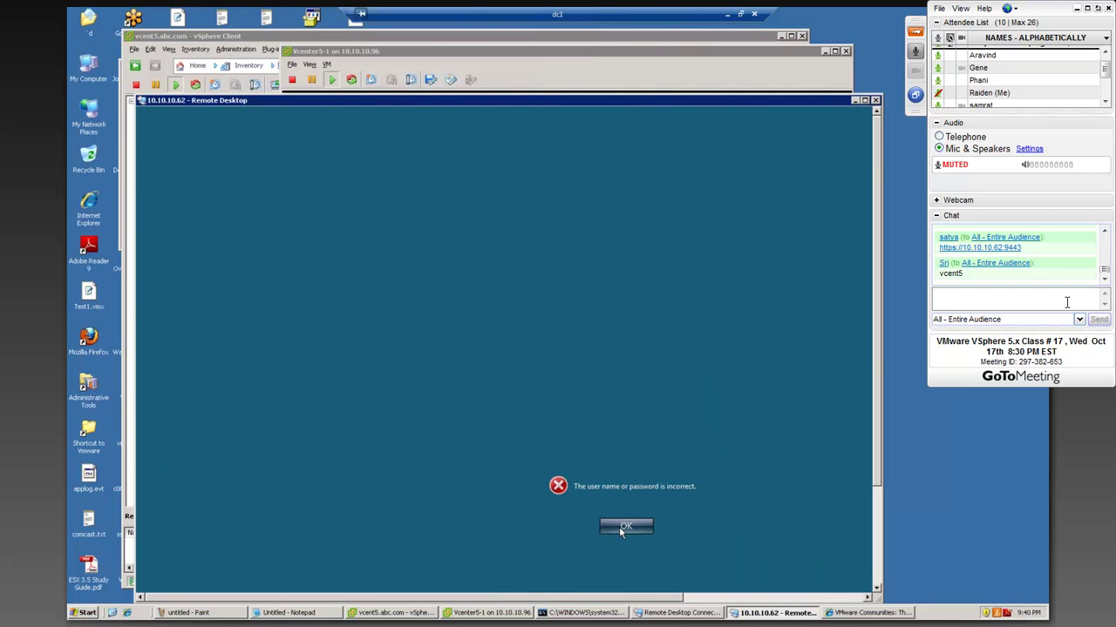
{"action": "left_click", "coordinate": [618, 526]}
{"action": "left_click", "coordinate": [624, 527]}
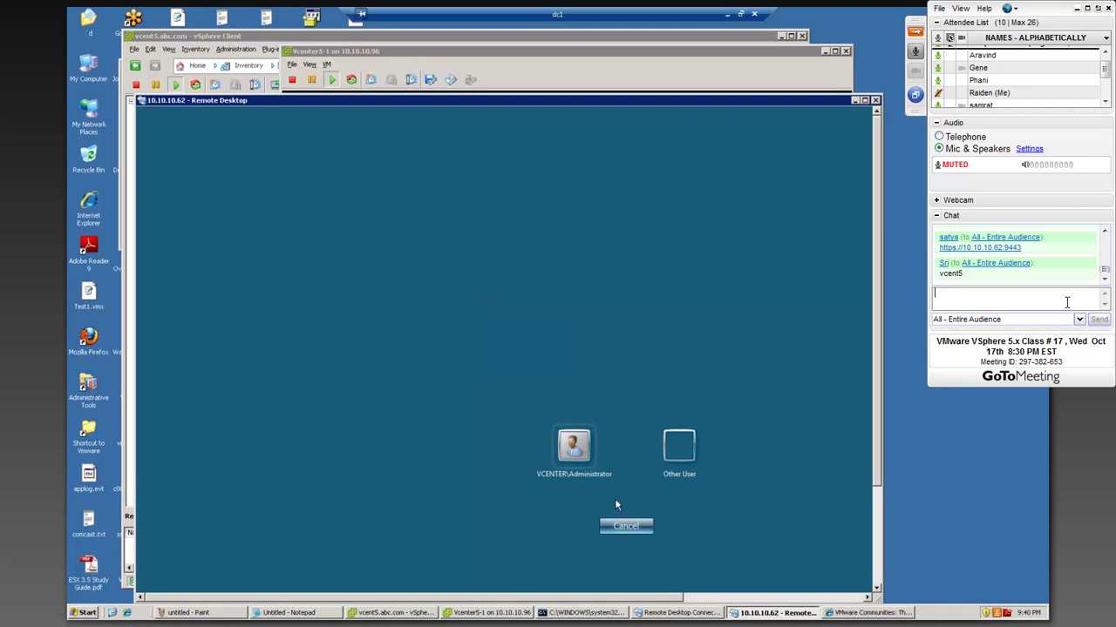
{"action": "left_click", "coordinate": [679, 446]}
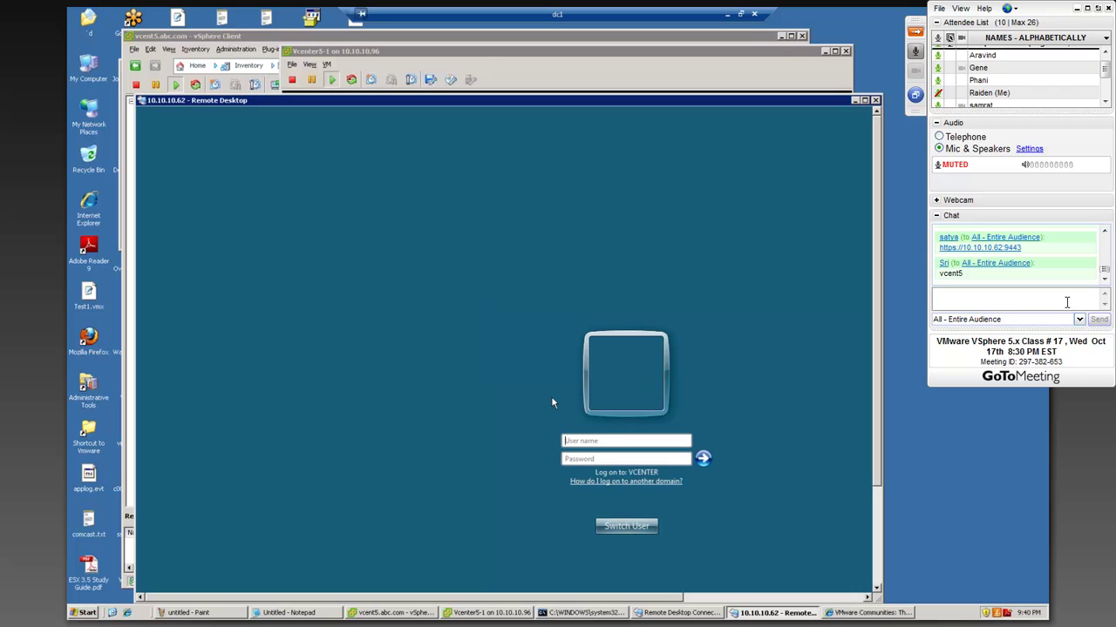
{"action": "left_click", "coordinate": [587, 442]}
{"action": "left_click", "coordinate": [686, 68]}
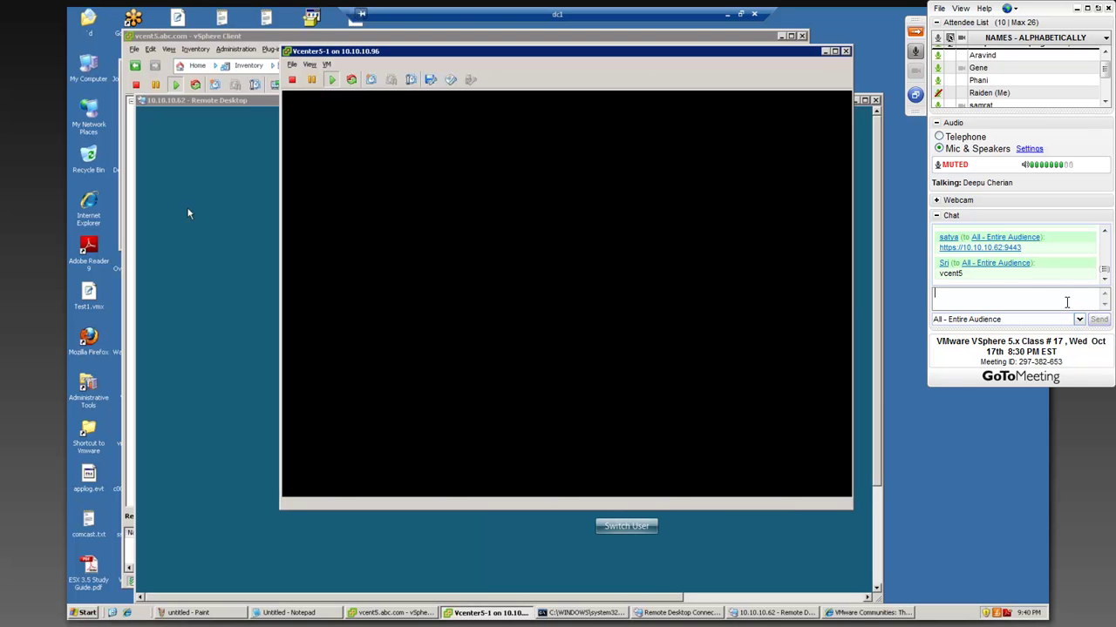
- Compare the Summary of vcenter-2dep_fromtemp (IP 10.10.10.64) with Vcenter5-1's, then open vcenter-2dep_fromtemp's console
{"action": "left_click", "coordinate": [415, 615]}
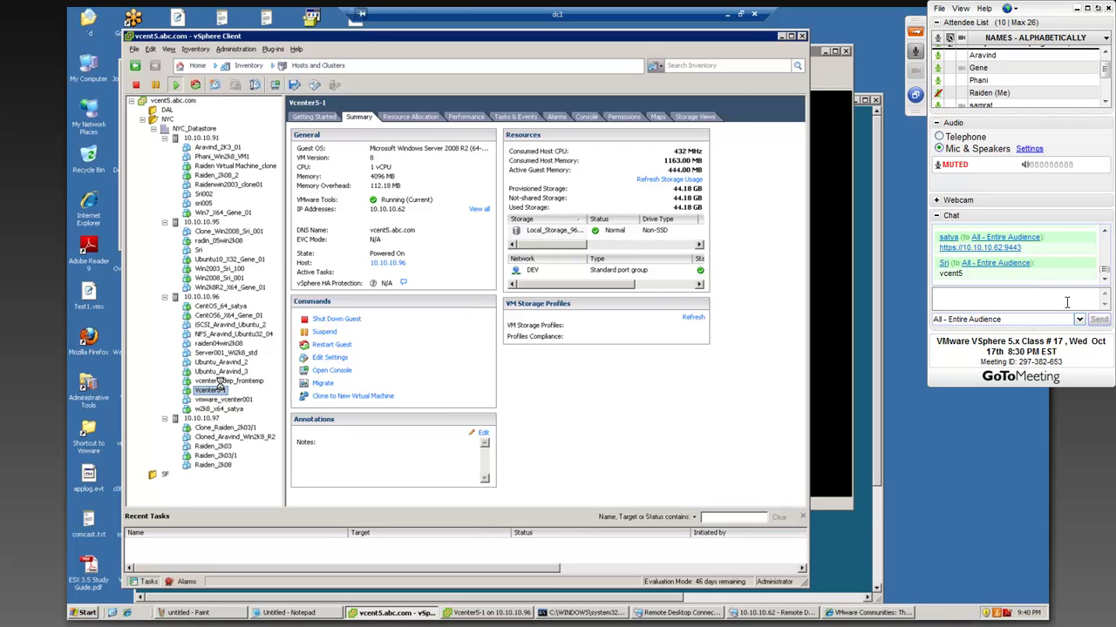
{"action": "left_click", "coordinate": [227, 381]}
{"action": "left_click", "coordinate": [360, 116]}
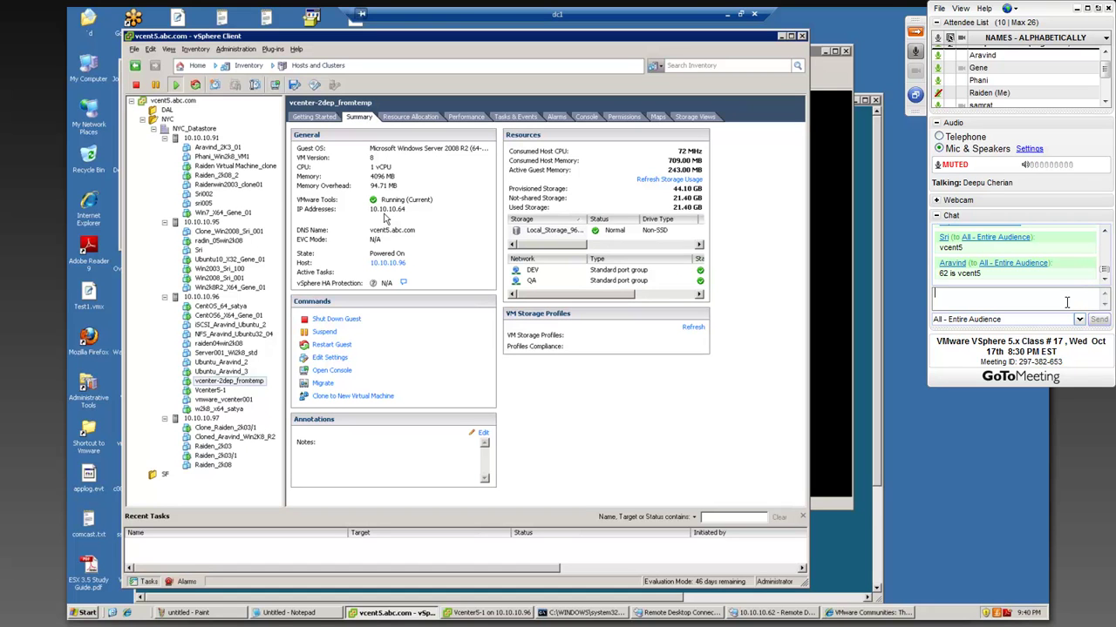
{"action": "left_click", "coordinate": [211, 391]}
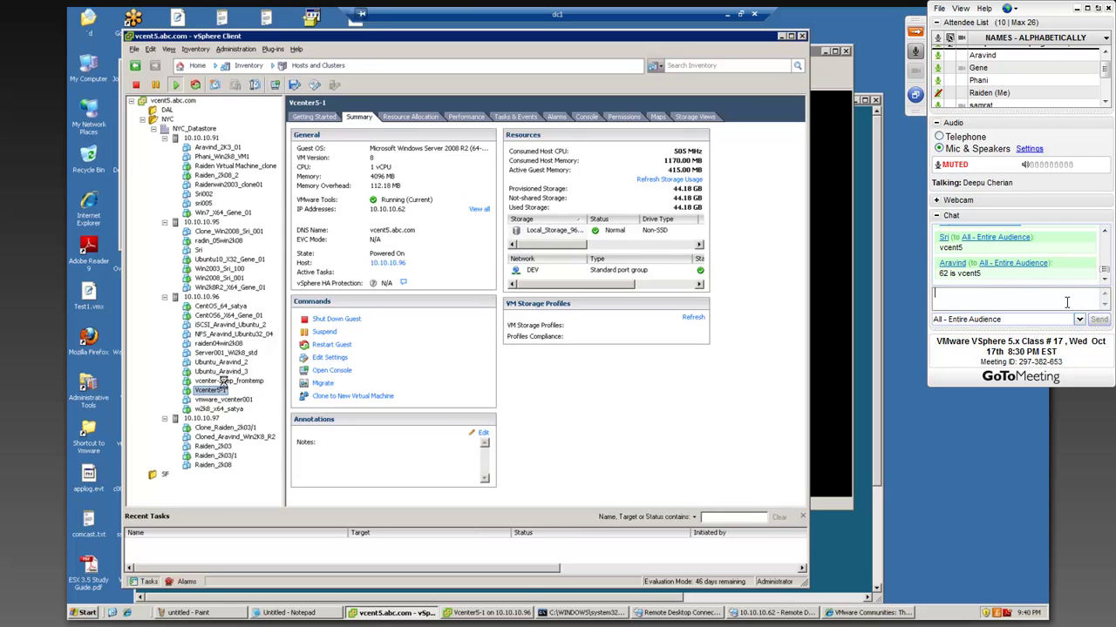
{"action": "left_click", "coordinate": [268, 381]}
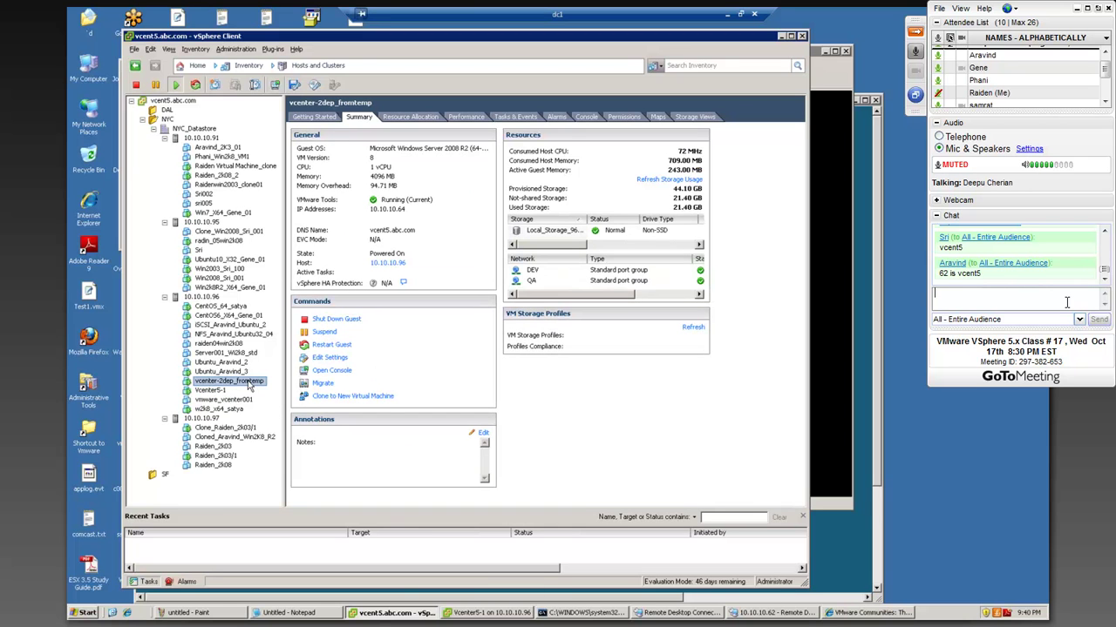
{"action": "right_click", "coordinate": [248, 384]}
{"action": "left_click", "coordinate": [288, 416]}
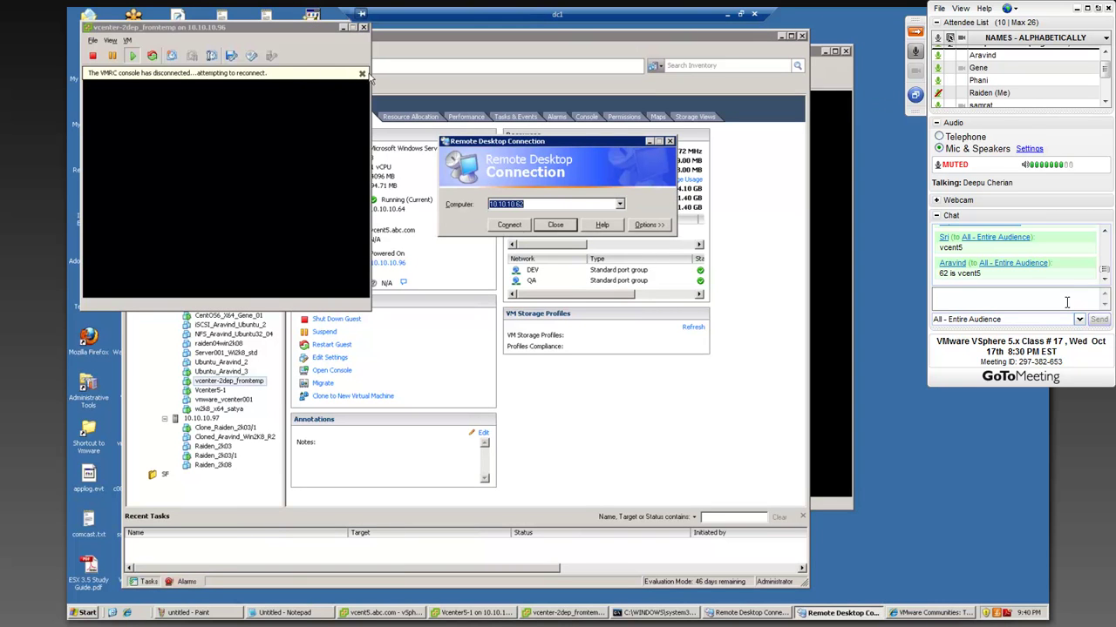
- Dismiss the console's disconnect notice and start a Remote Desktop connection to 10.10.10.64 via mstsc
{"action": "left_click", "coordinate": [362, 75]}
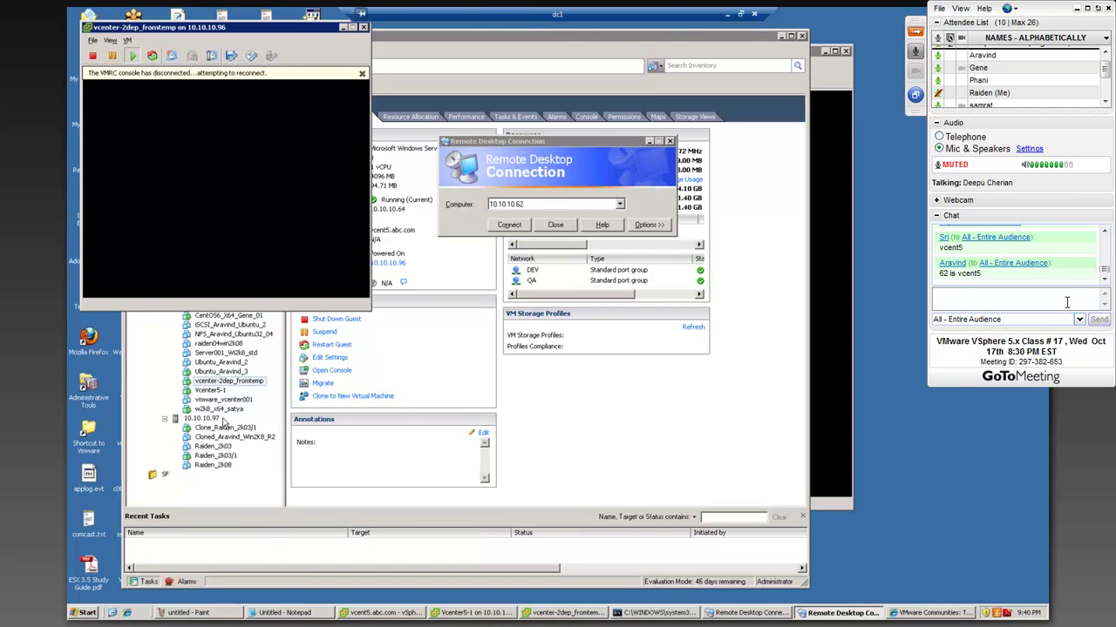
{"action": "left_click", "coordinate": [86, 614]}
{"action": "left_click", "coordinate": [133, 554]}
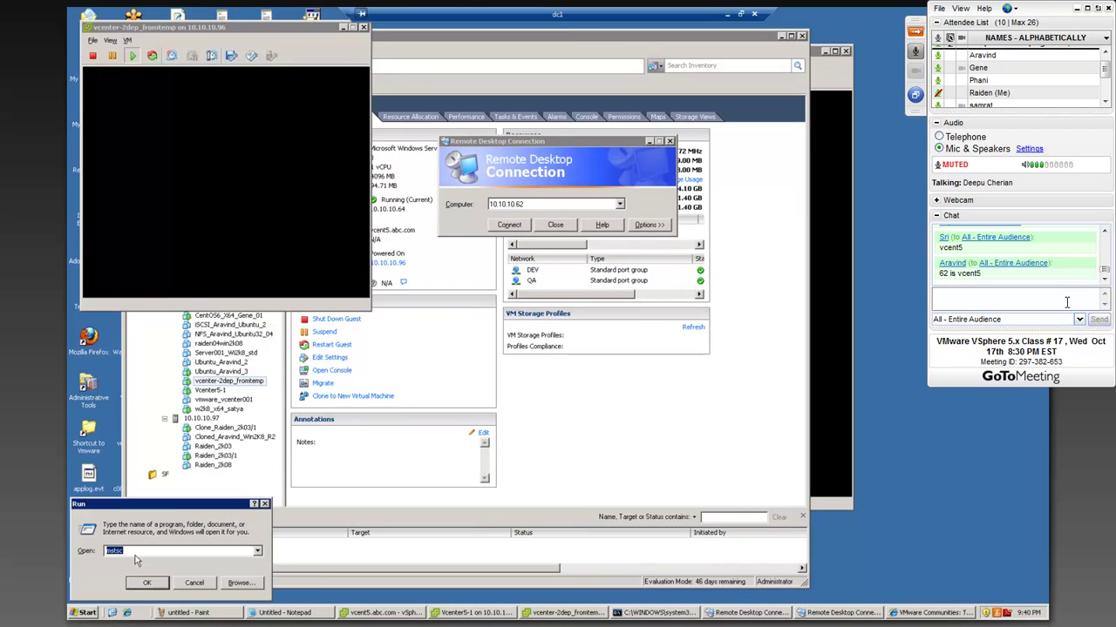
{"action": "left_click", "coordinate": [141, 579]}
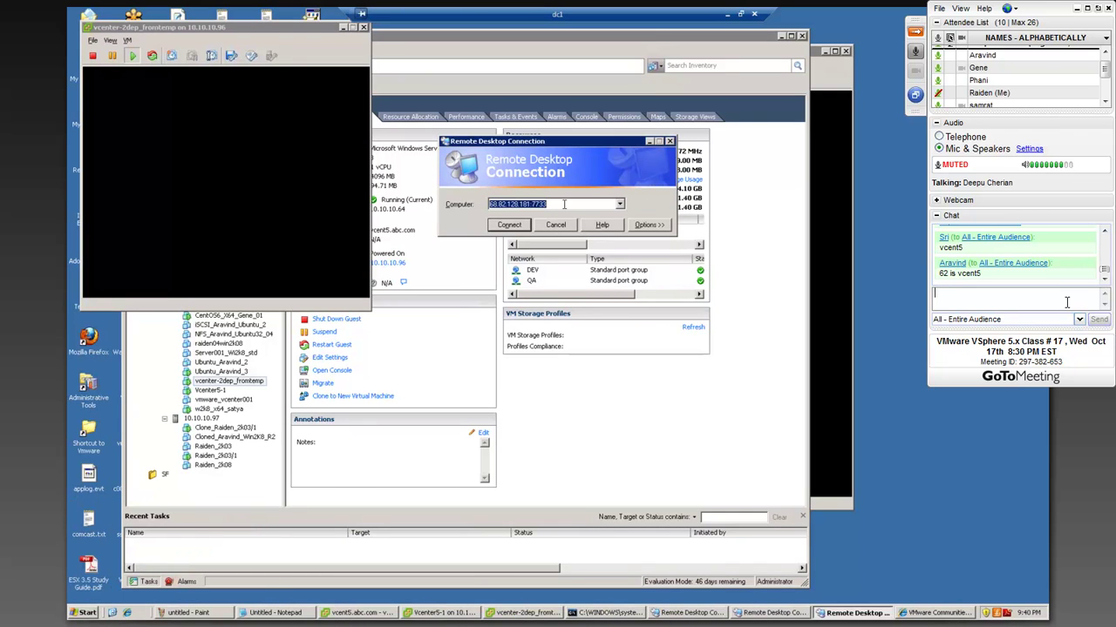
{"action": "type", "text": "10.10.10."}
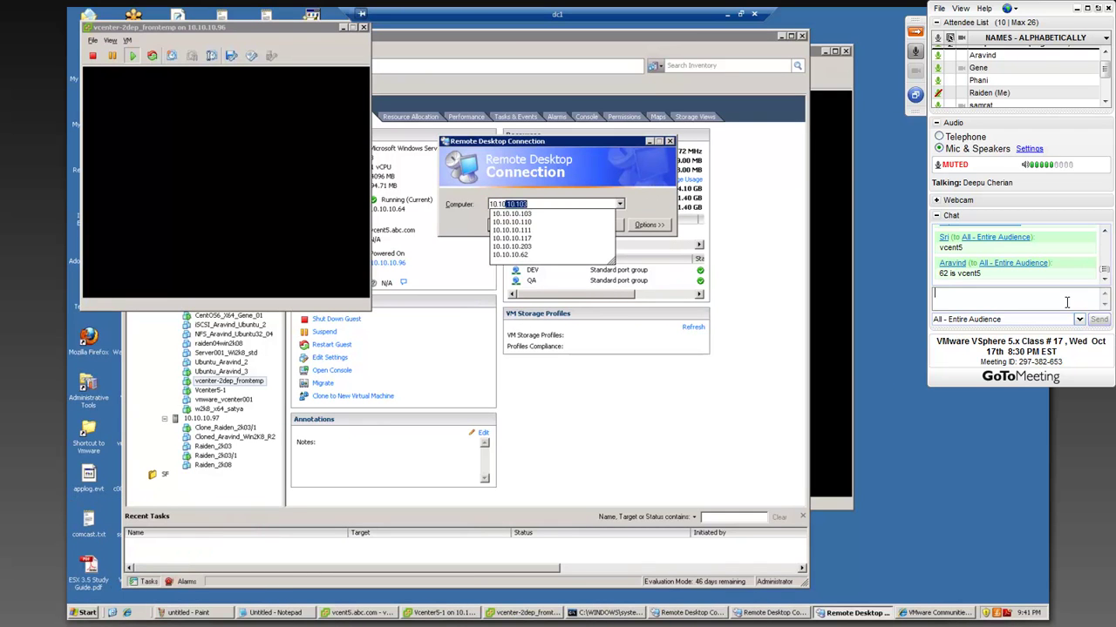
{"action": "type", "text": "64"}
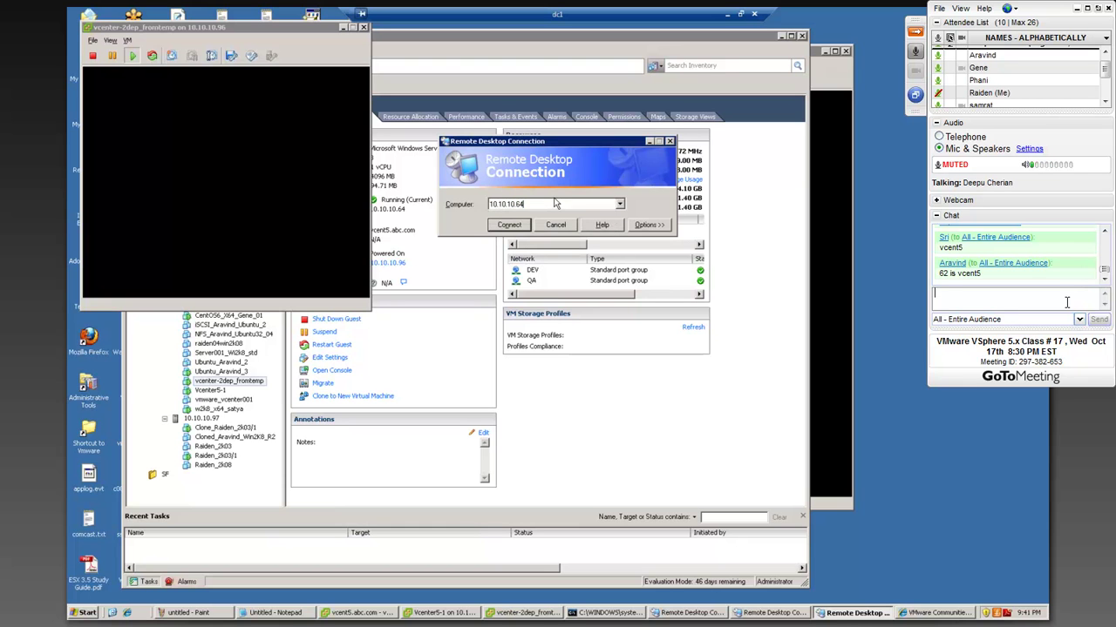
{"action": "key", "text": "Return"}
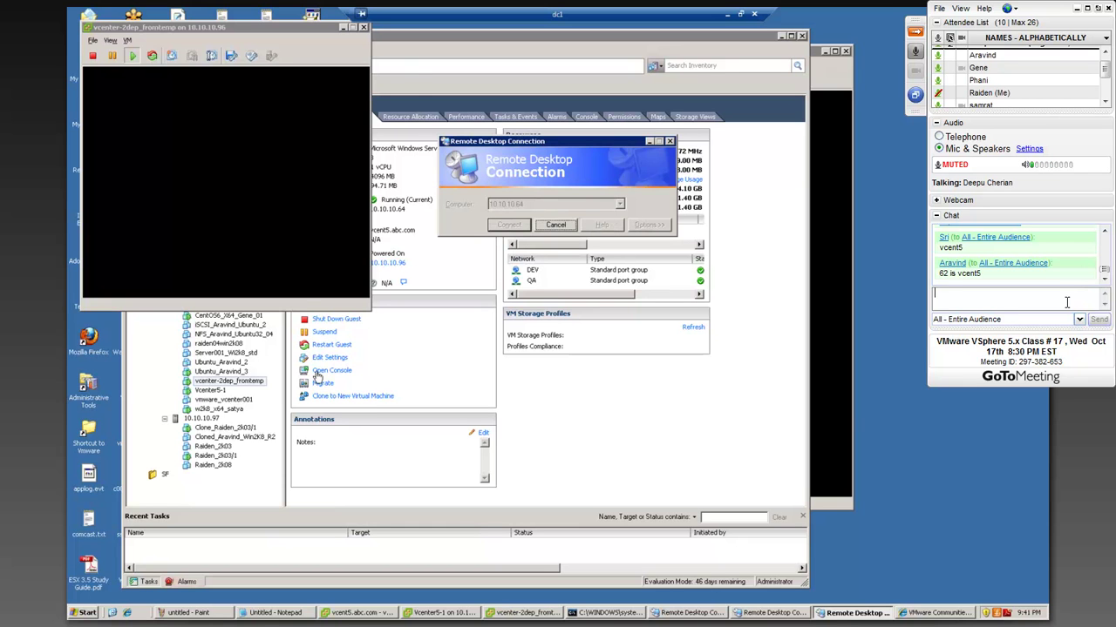
- Move the vSphere Client aside and close the vcenter-2dep_fromtemp console window
{"action": "left_click", "coordinate": [355, 457]}
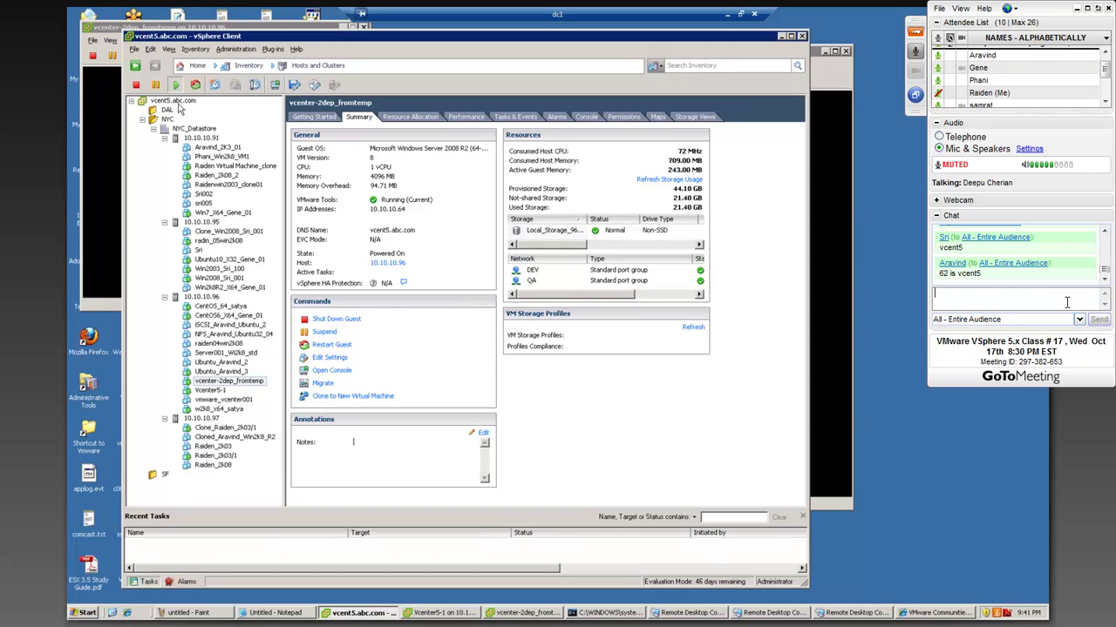
{"action": "left_click", "coordinate": [781, 36]}
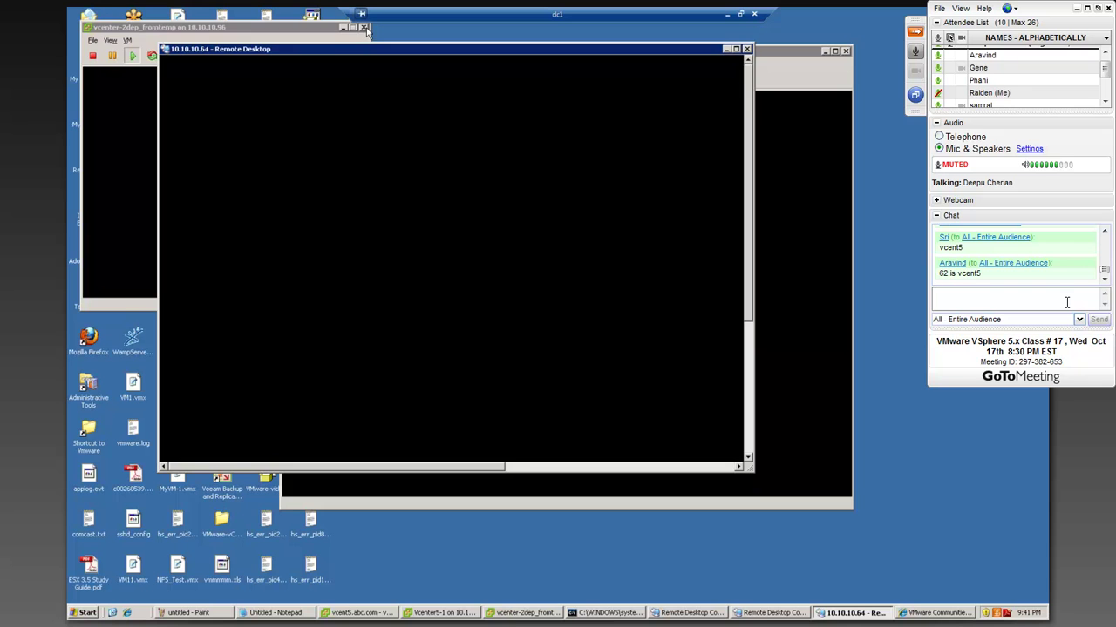
{"action": "left_click", "coordinate": [363, 27]}
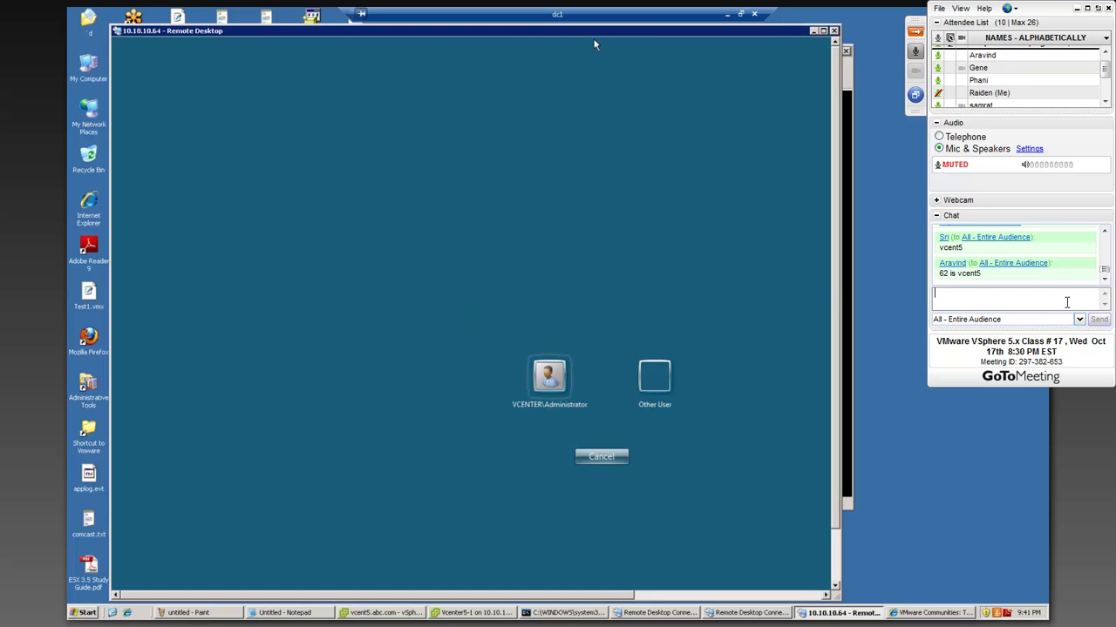
- Log on to 10.10.10.64 as Other User vcent5\Administrator with the account password
{"action": "mouse_move", "coordinate": [601, 35]}
{"action": "left_mouse_down"}
{"action": "mouse_move", "coordinate": [679, 140]}
{"action": "mouse_move", "coordinate": [603, 19]}
{"action": "left_mouse_up"}
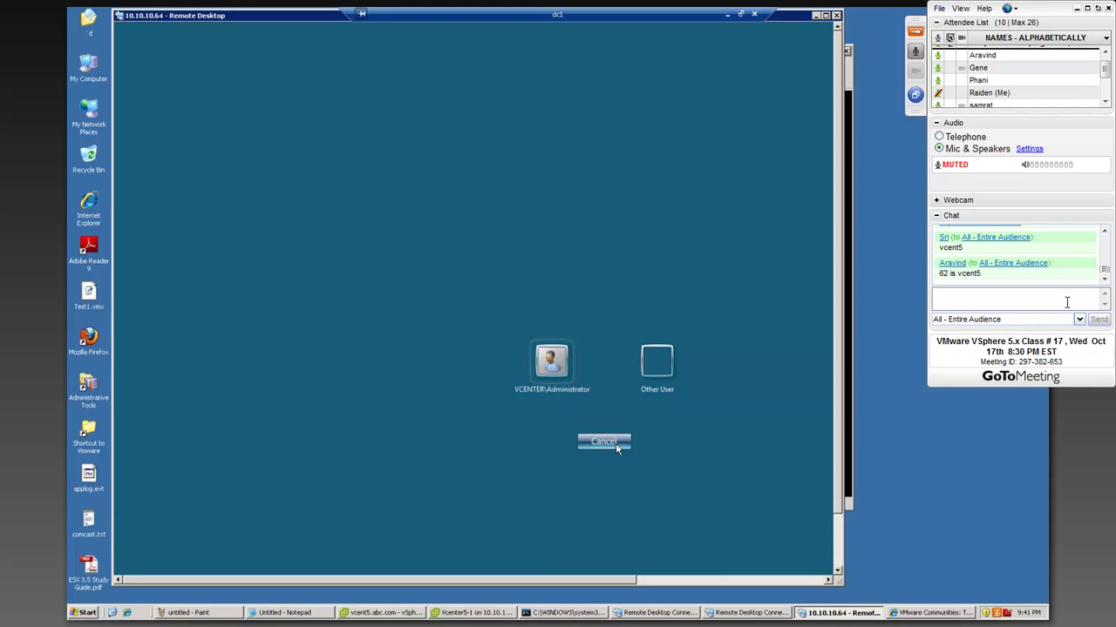
{"action": "left_click", "coordinate": [656, 370]}
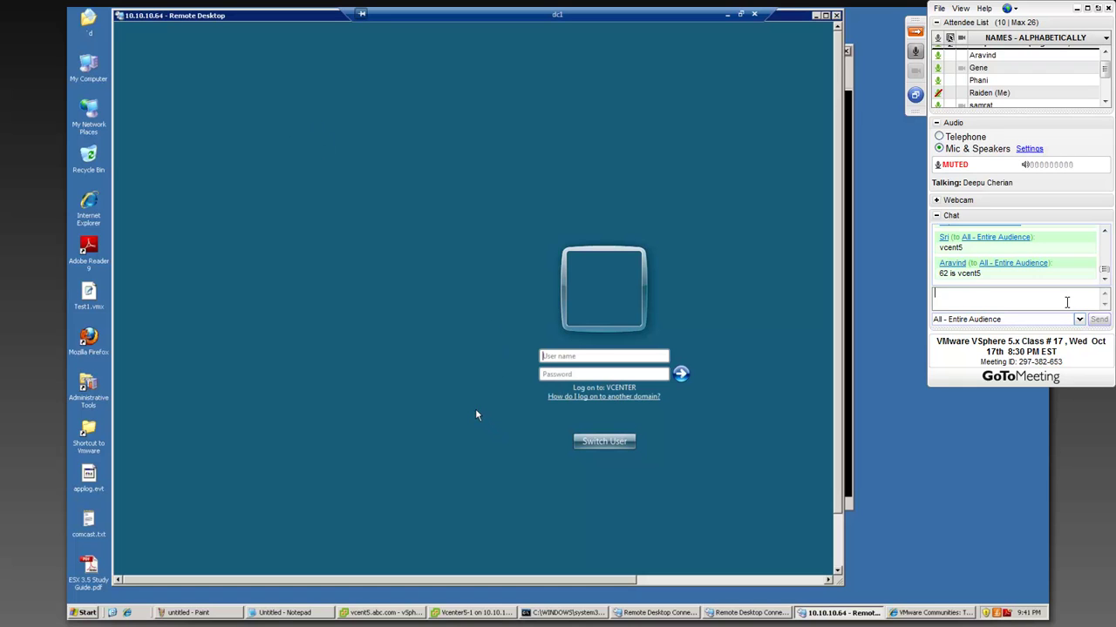
{"action": "left_click", "coordinate": [585, 357]}
{"action": "type", "text": "vcent5\\Administrat"}
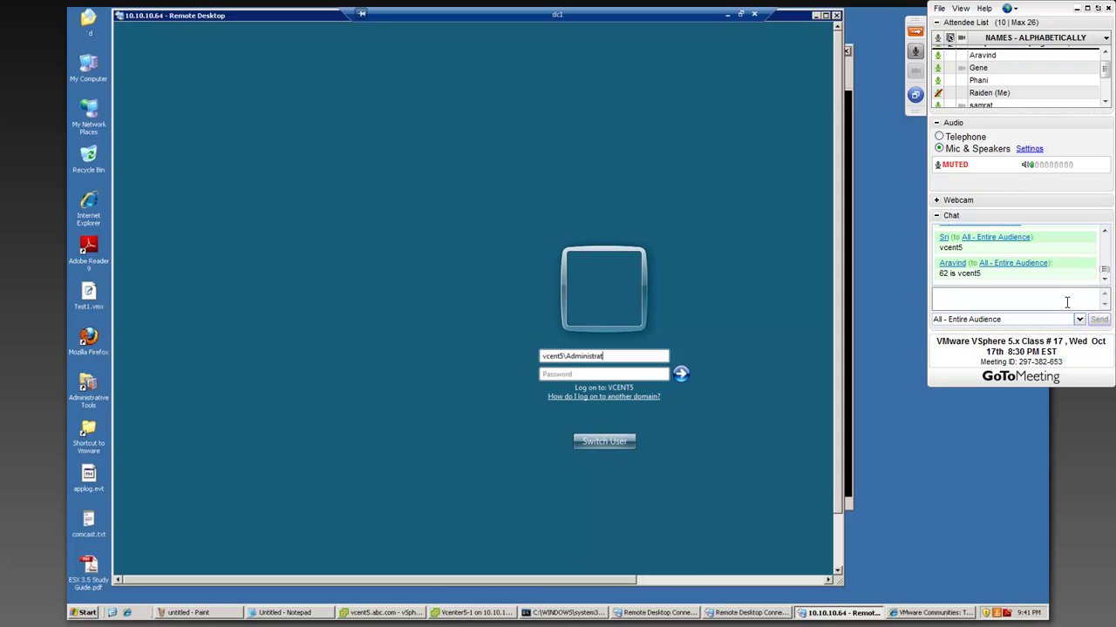
{"action": "type", "text": "or"}
{"action": "key", "text": "Tab"}
{"action": "type", "text": "*********"}
{"action": "key", "text": "Return"}
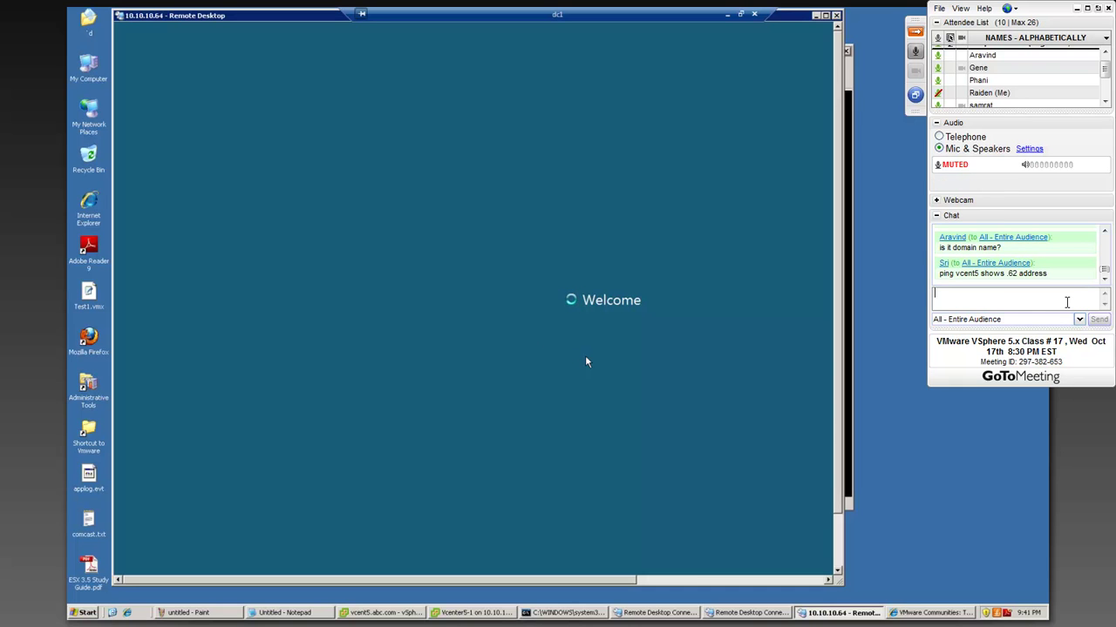
{"action": "left_click", "coordinate": [1066, 302]}
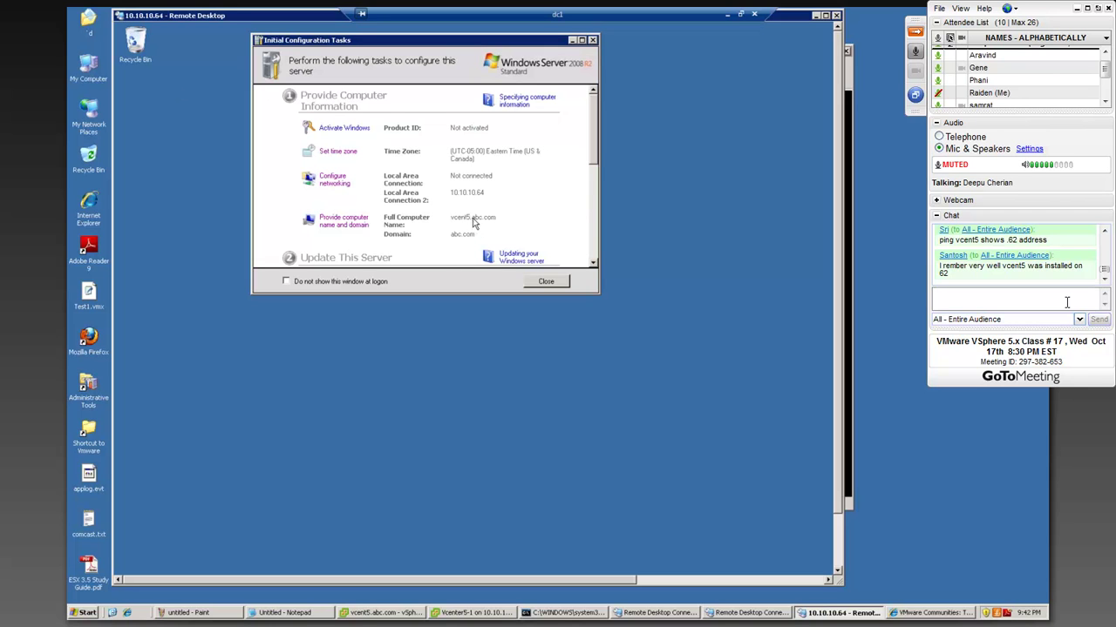
- Enlarge Initial Configuration Tasks and open the server's Network Connections through Configure networking
{"action": "left_click_drag", "start_coordinate": [601, 296], "coordinate": [712, 407]}
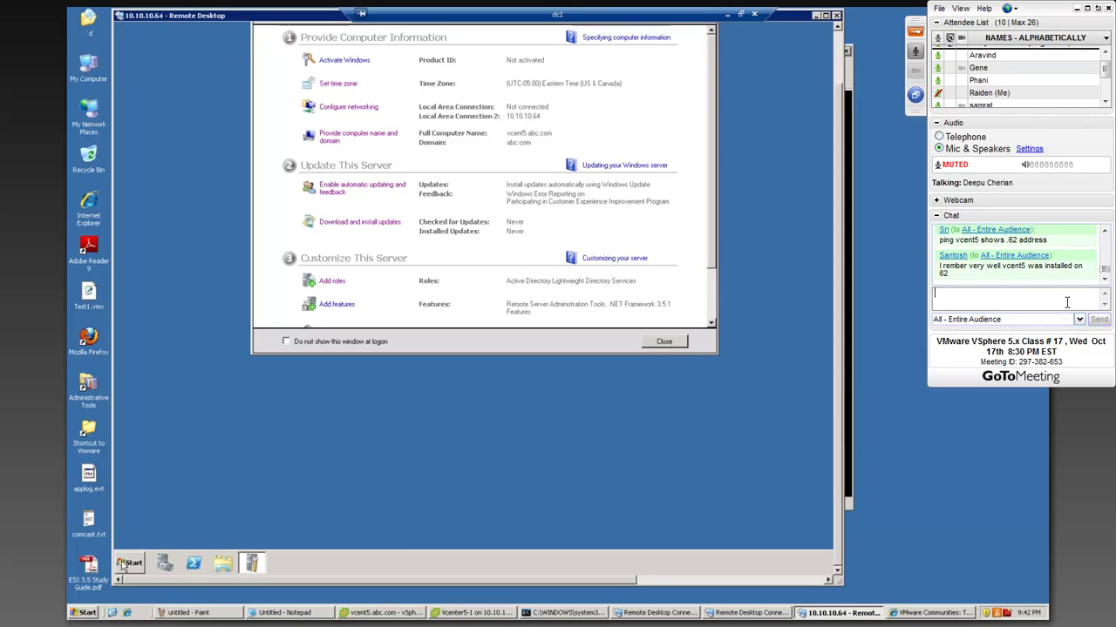
{"action": "left_click", "coordinate": [124, 565]}
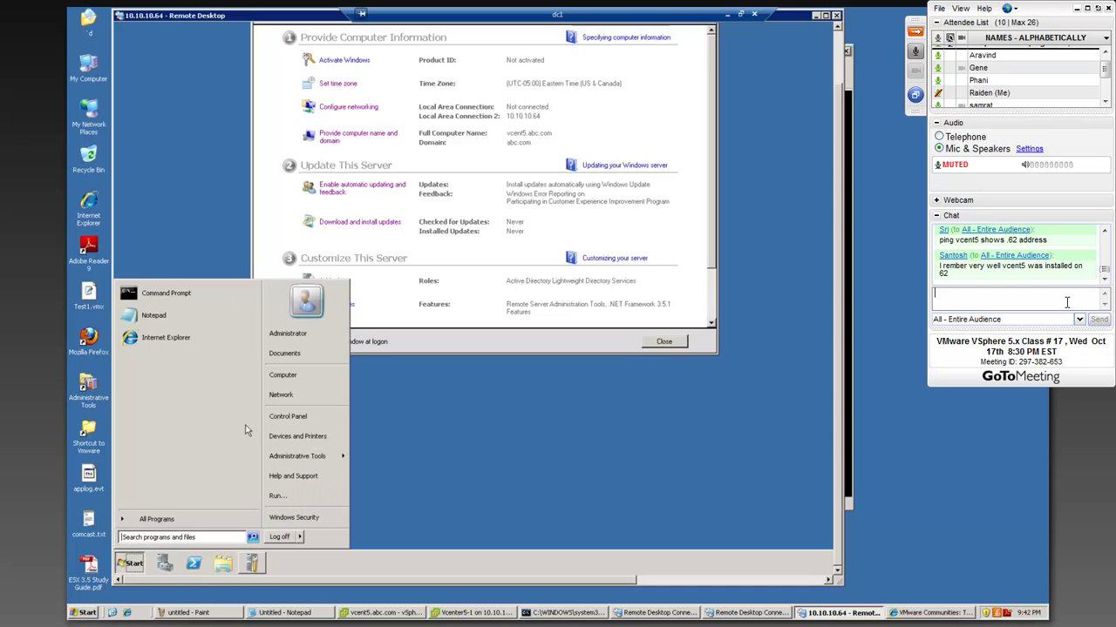
{"action": "right_click", "coordinate": [292, 398]}
{"action": "left_click", "coordinate": [315, 442]}
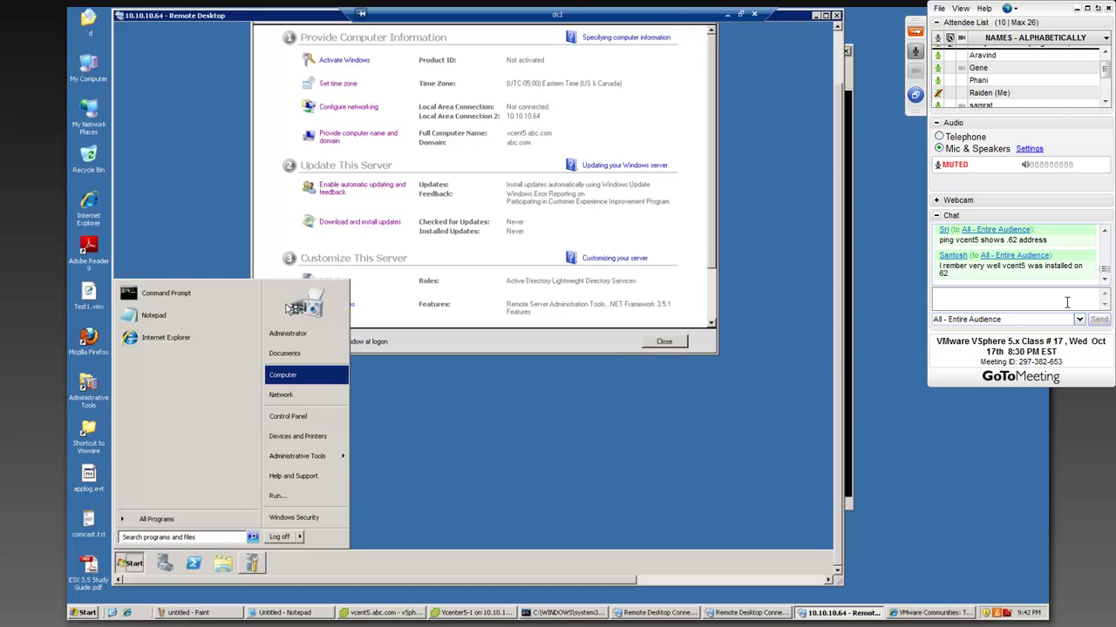
{"action": "right_click", "coordinate": [283, 398]}
{"action": "left_click", "coordinate": [305, 446]}
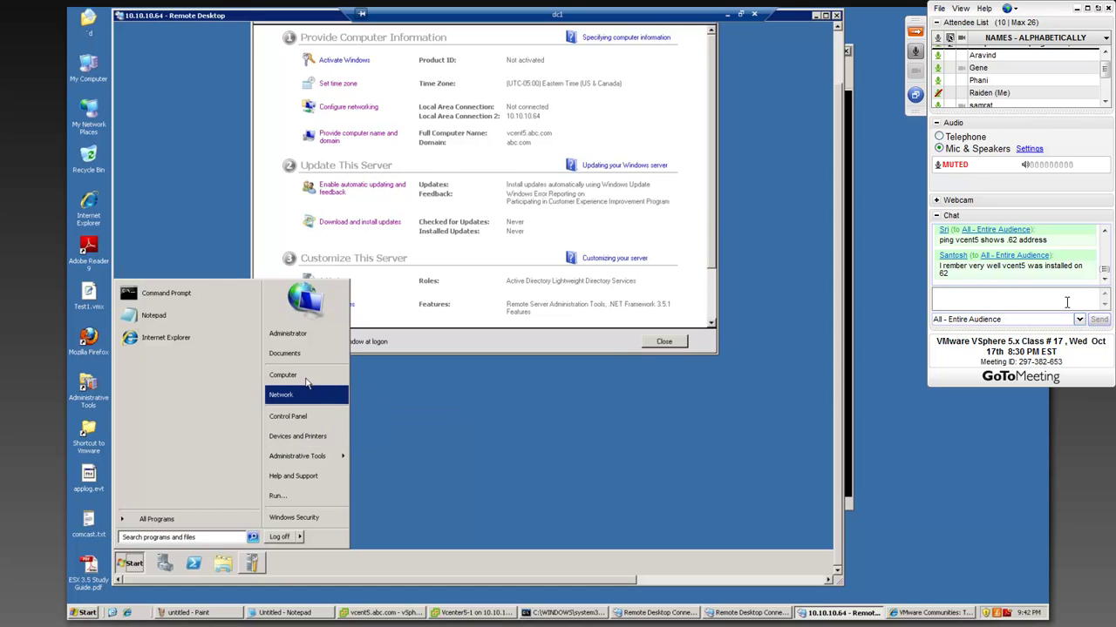
{"action": "left_click", "coordinate": [367, 112]}
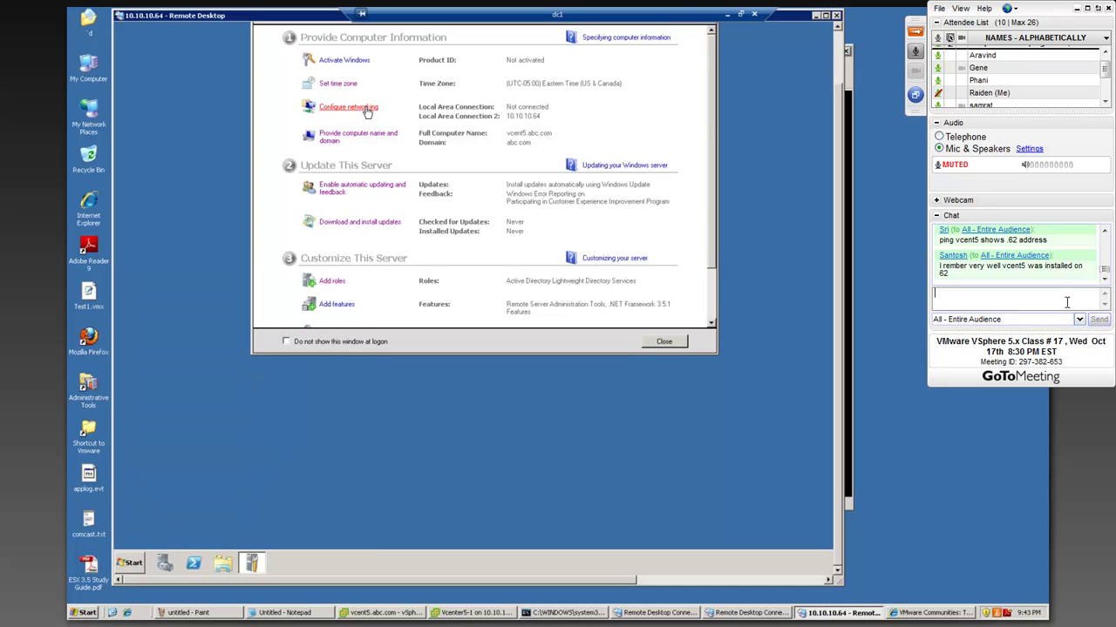
{"action": "left_click", "coordinate": [367, 111]}
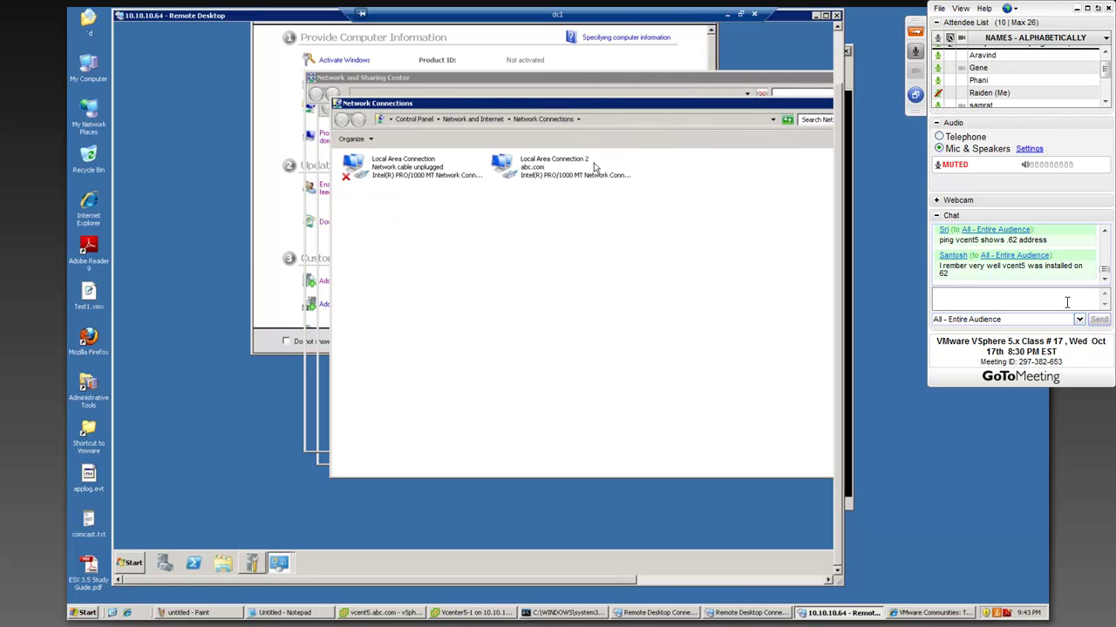
- Inspect Local Area Connection 2's IPv4 properties (10.10.10.64, DNS 10.10.10.2) and cancel unchanged
{"action": "left_click", "coordinate": [526, 181]}
{"action": "right_click", "coordinate": [527, 180]}
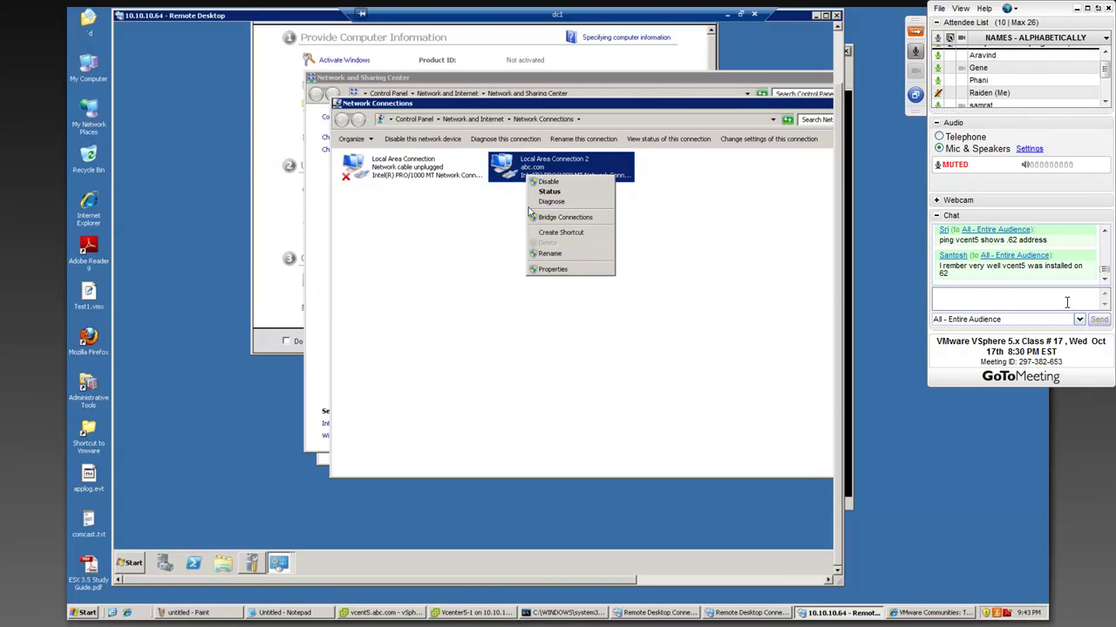
{"action": "left_click", "coordinate": [549, 270]}
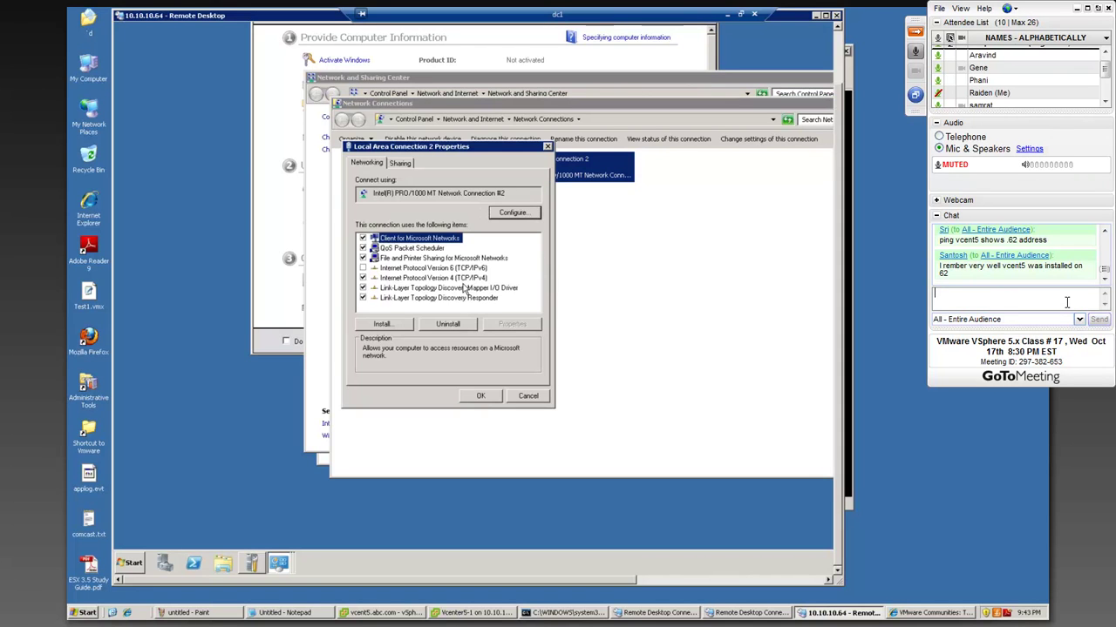
{"action": "left_click", "coordinate": [447, 278]}
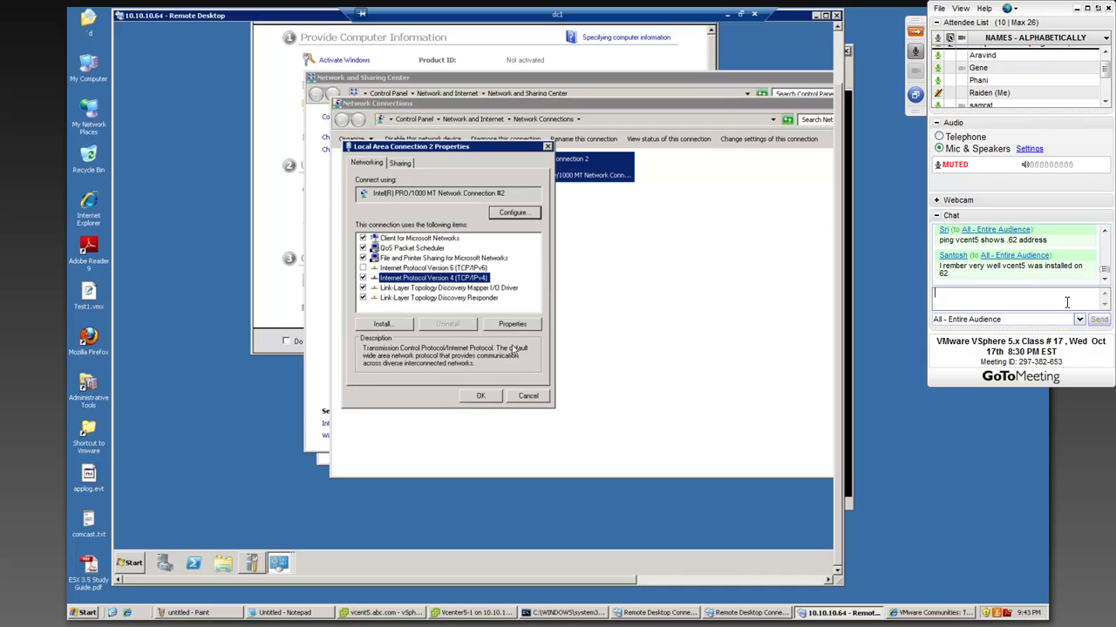
{"action": "left_click", "coordinate": [515, 324]}
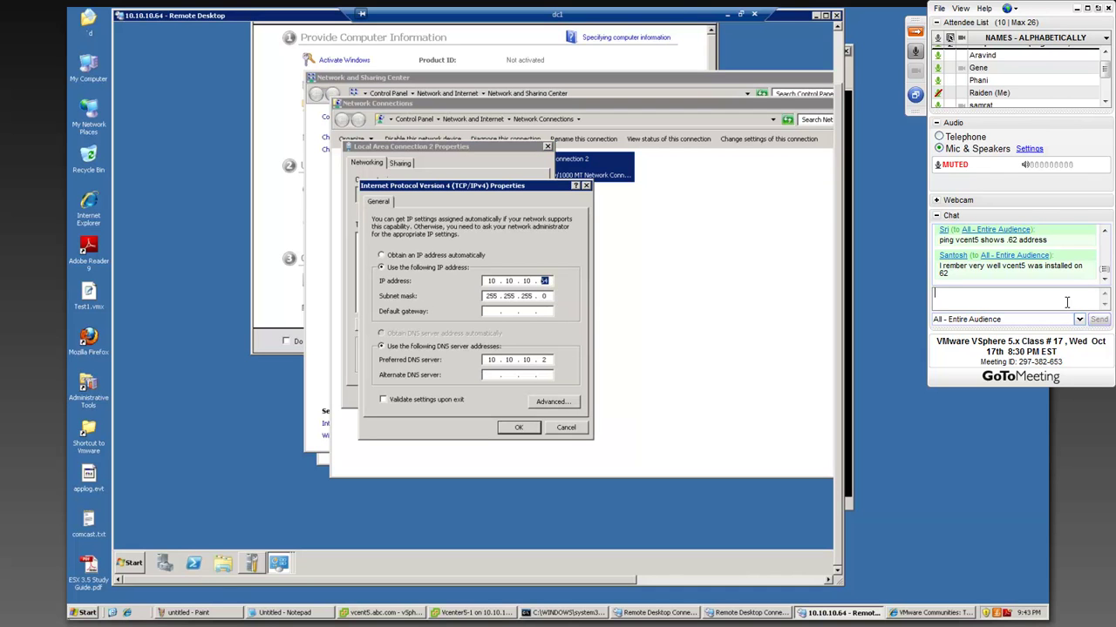
{"action": "left_click", "coordinate": [572, 430]}
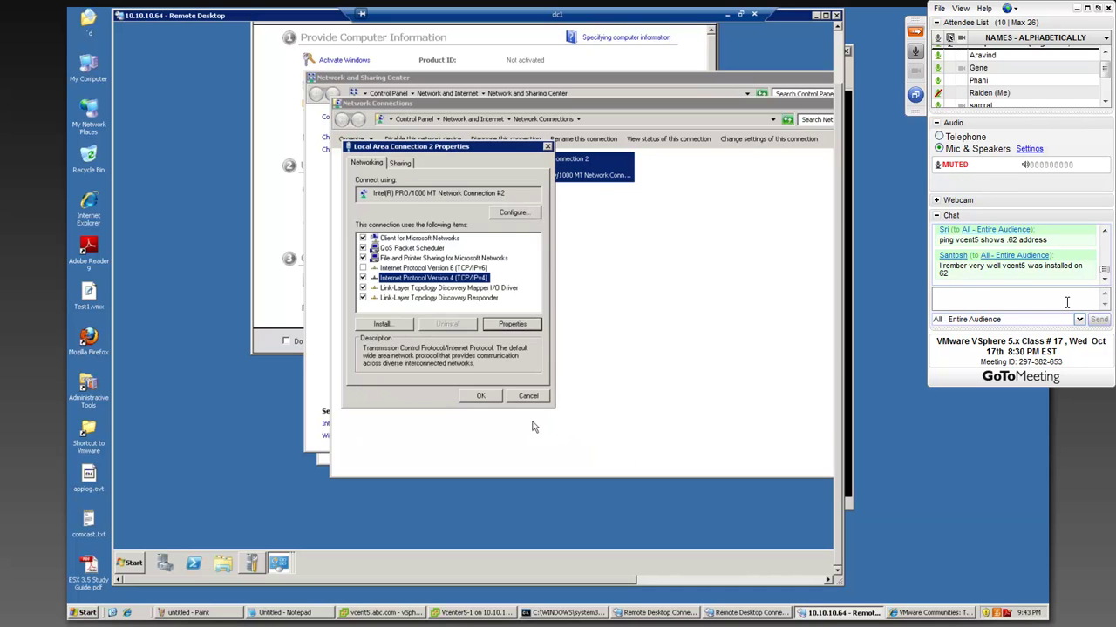
{"action": "left_click", "coordinate": [540, 397]}
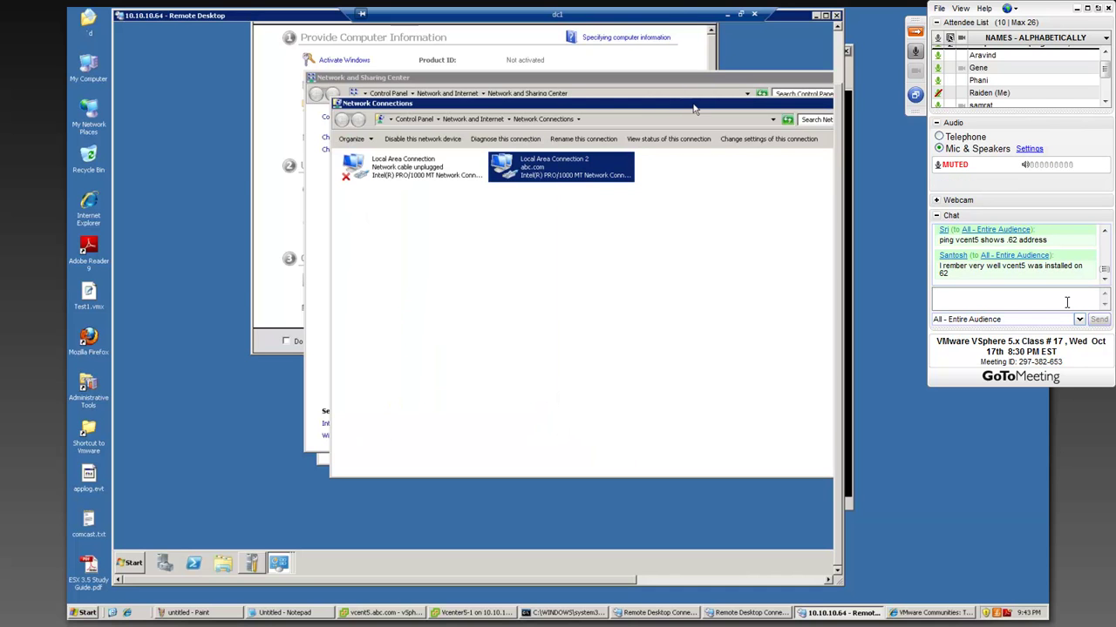
- Close the Network Connections and Network and Sharing Center windows
{"action": "left_click_drag", "start_coordinate": [590, 122], "coordinate": [438, 142]}
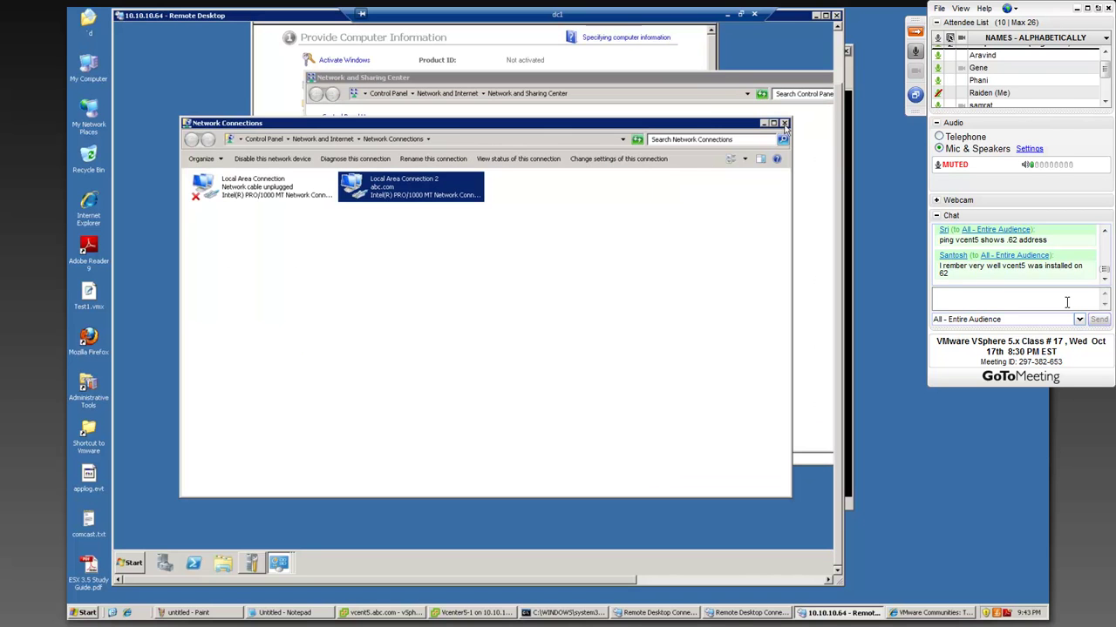
{"action": "left_click", "coordinate": [783, 123]}
{"action": "left_click_drag", "start_coordinate": [782, 122], "coordinate": [643, 121]}
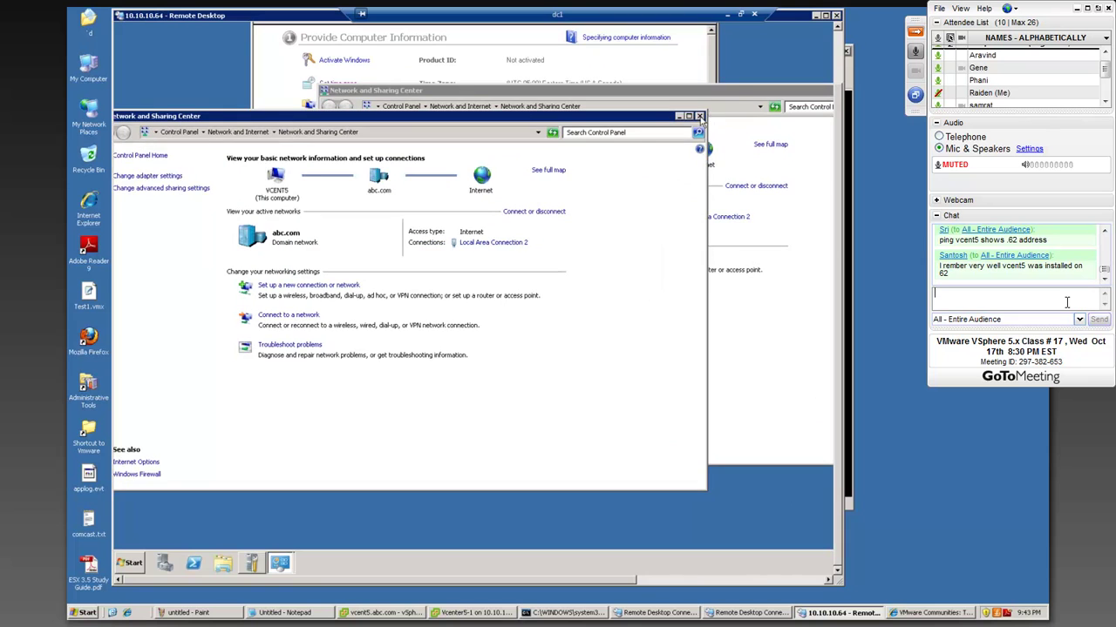
{"action": "left_click_drag", "start_coordinate": [737, 91], "coordinate": [555, 106]}
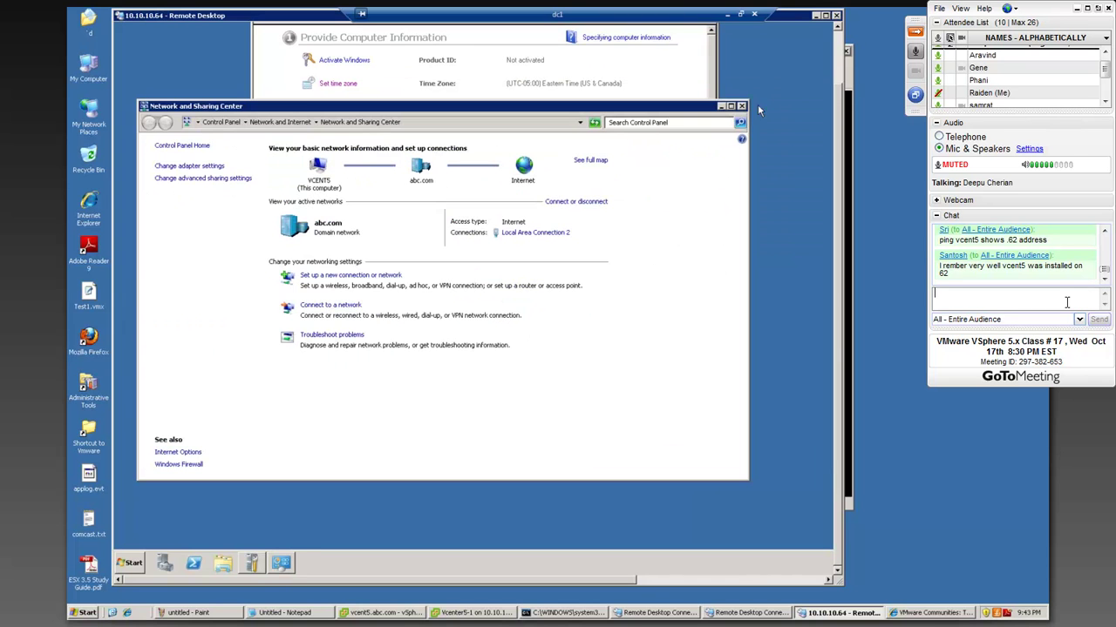
{"action": "left_click", "coordinate": [741, 106]}
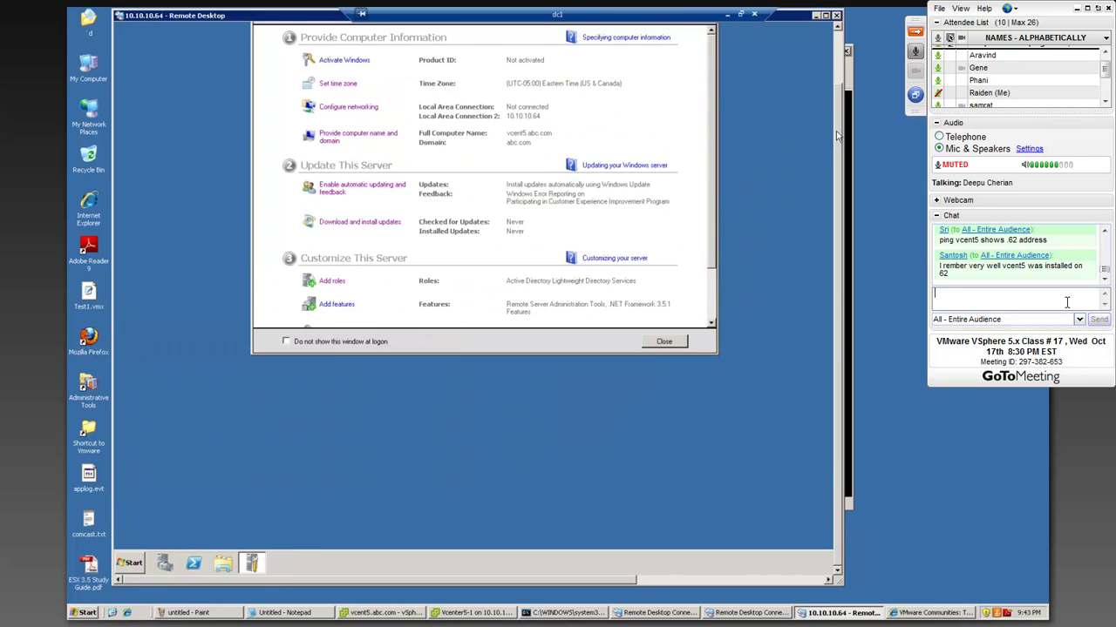
- Close Initial Configuration Tasks and request disconnecting the 10.10.10.64 session while typing a chat reply
{"action": "left_click_drag", "start_coordinate": [837, 115], "coordinate": [835, 59]}
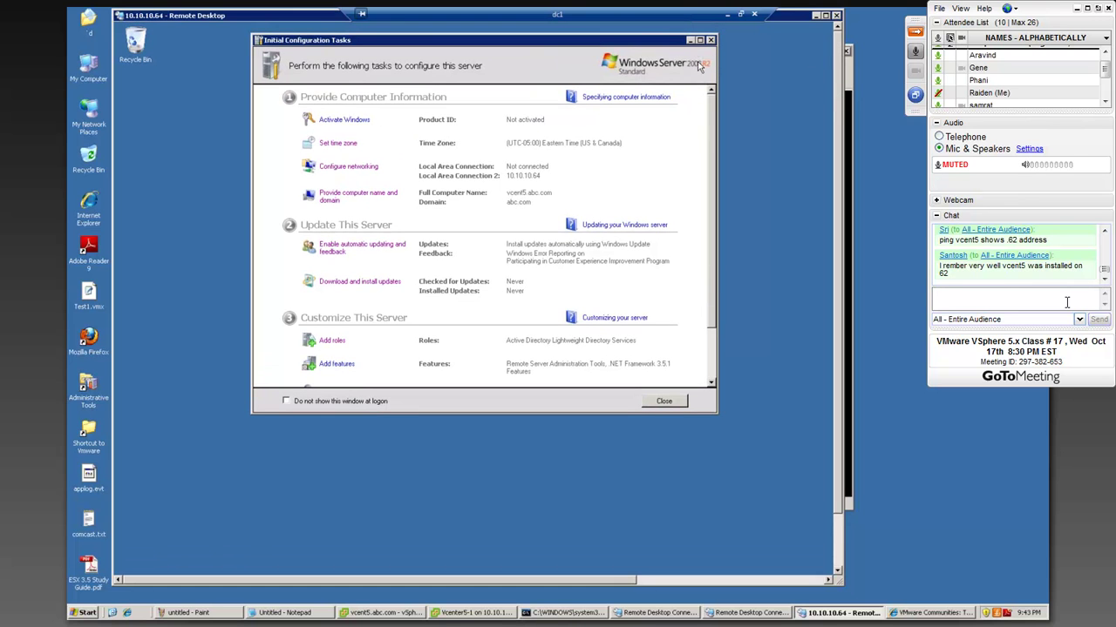
{"action": "left_click", "coordinate": [712, 40]}
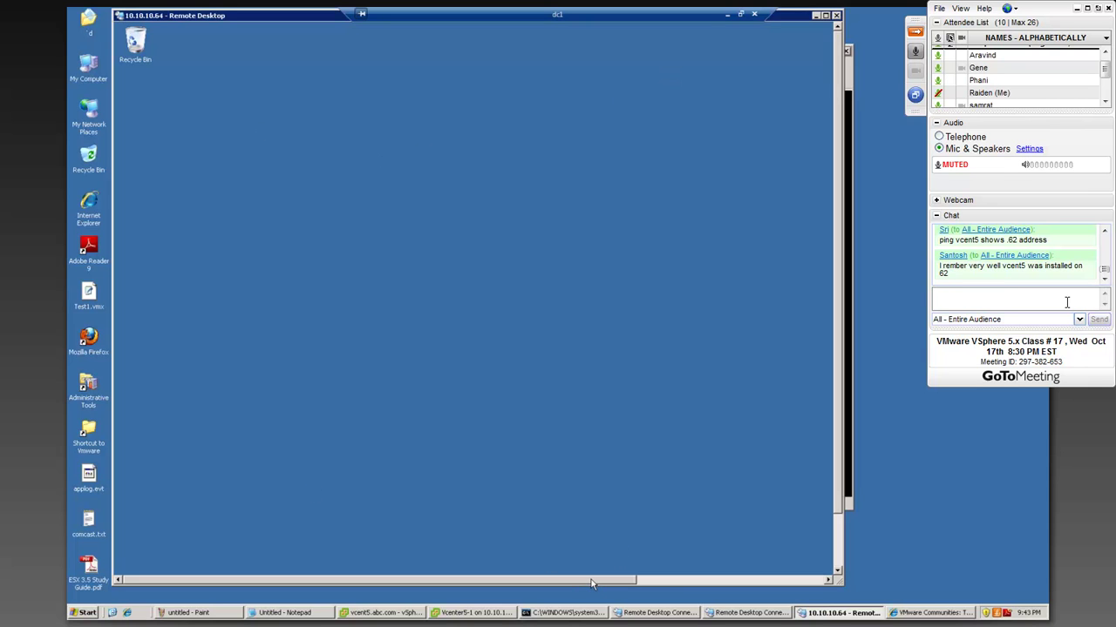
{"action": "type", "text": "I was trying clon"}
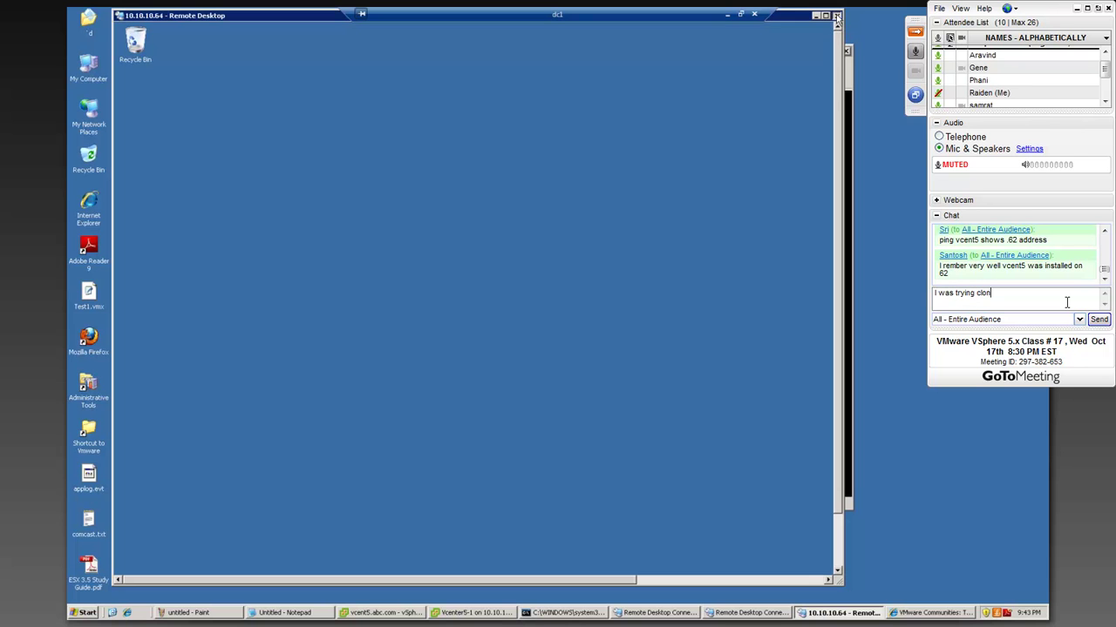
{"action": "left_click", "coordinate": [837, 16]}
{"action": "type", "text": "rying cloning, "}
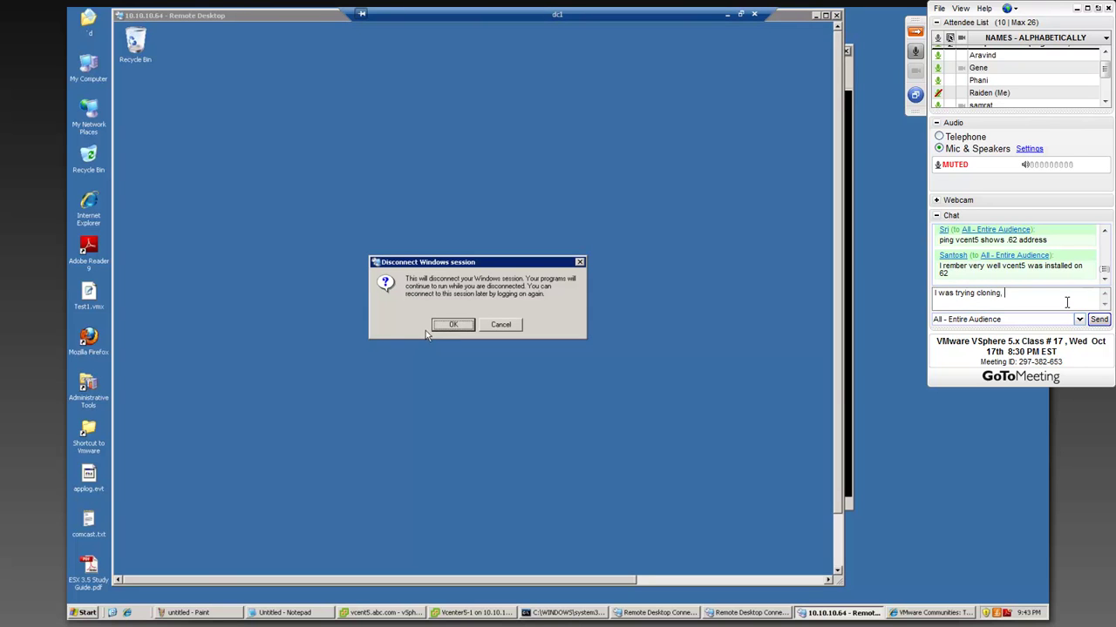
{"action": "type", "text": "I don't"}
- Disconnect the remote session and power off vcenter-2dep_fromtemp in vSphere Client, editing the chat draft
{"action": "left_click", "coordinate": [451, 326]}
{"action": "type", "text": "know if it worked"}
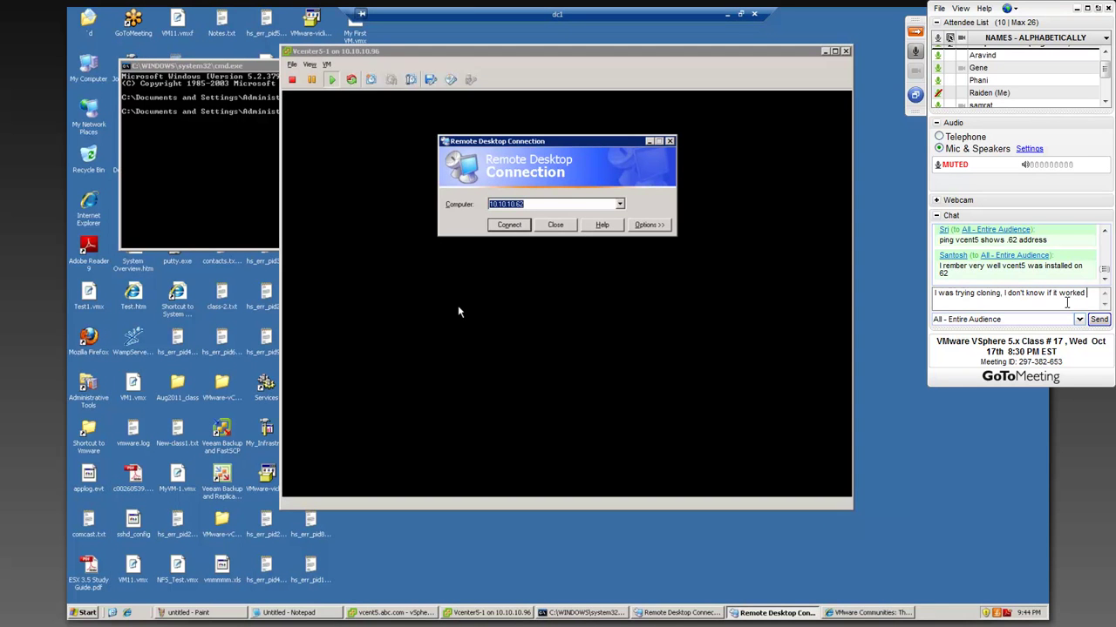
{"action": "type", "text": " out."}
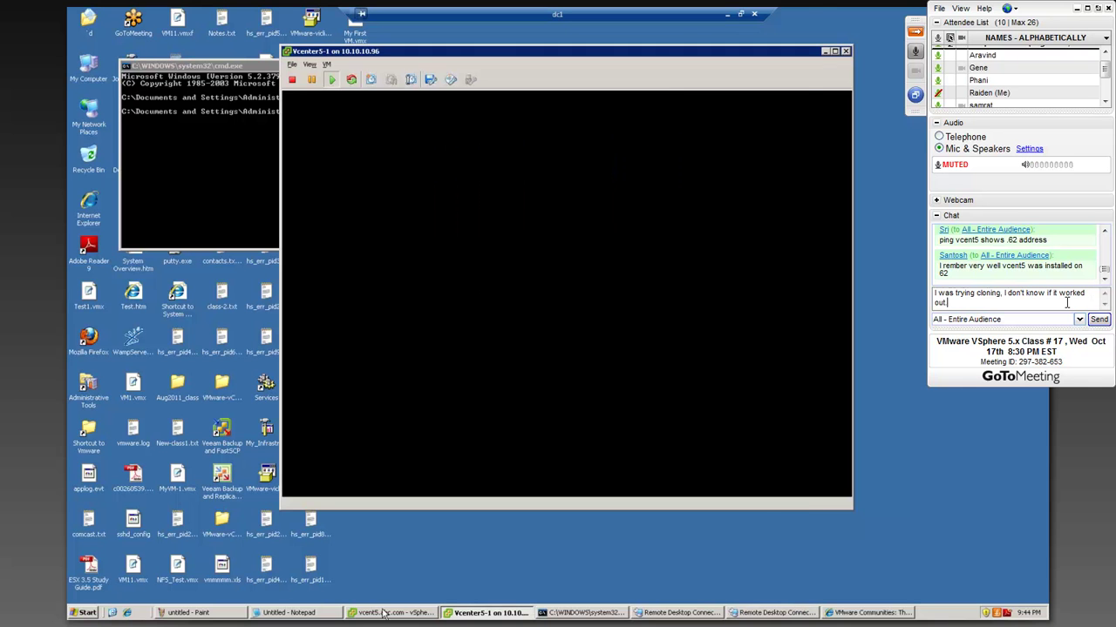
{"action": "left_click", "coordinate": [383, 613]}
{"action": "right_click", "coordinate": [220, 382]}
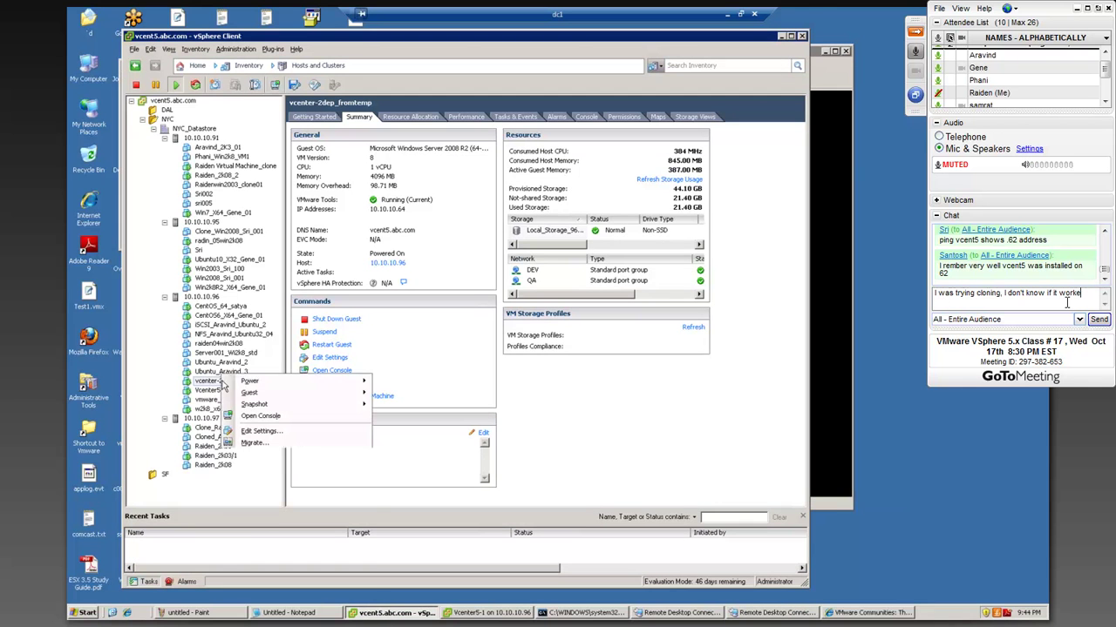
{"action": "mouse_move", "coordinate": [259, 384]}
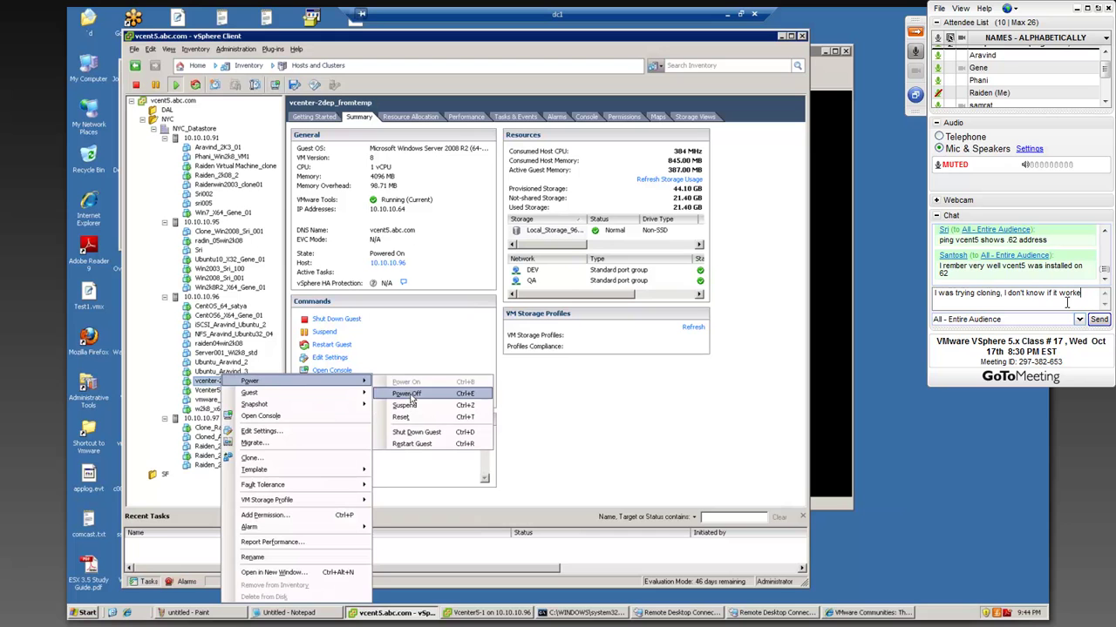
{"action": "key", "text": "BackSpace"}
{"action": "key", "text": "BackSpace"}
{"action": "key", "text": "BackSpace"}
{"action": "key", "text": "BackSpace"}
{"action": "key", "text": "BackSpace"}
{"action": "key", "text": "BackSpace"}
{"action": "key", "text": "BackSpace"}
{"action": "key", "text": "BackSpace"}
{"action": "key", "text": "BackSpace"}
{"action": "key", "text": "BackSpace"}
{"action": "key", "text": "BackSpace"}
{"action": "key", "text": "BackSpace"}
{"action": "key", "text": "BackSpace"}
{"action": "key", "text": "BackSpace"}
{"action": "key", "text": "BackSpace"}
{"action": "key", "text": "BackSpace"}
{"action": "key", "text": "BackSpace"}
{"action": "key", "text": "BackSpace"}
{"action": "key", "text": "BackSpace"}
{"action": "key", "text": "BackSpace"}
{"action": "key", "text": "BackSpace"}
{"action": "key", "text": "BackSpace"}
{"action": "key", "text": "BackSpace"}
{"action": "key", "text": "BackSpace"}
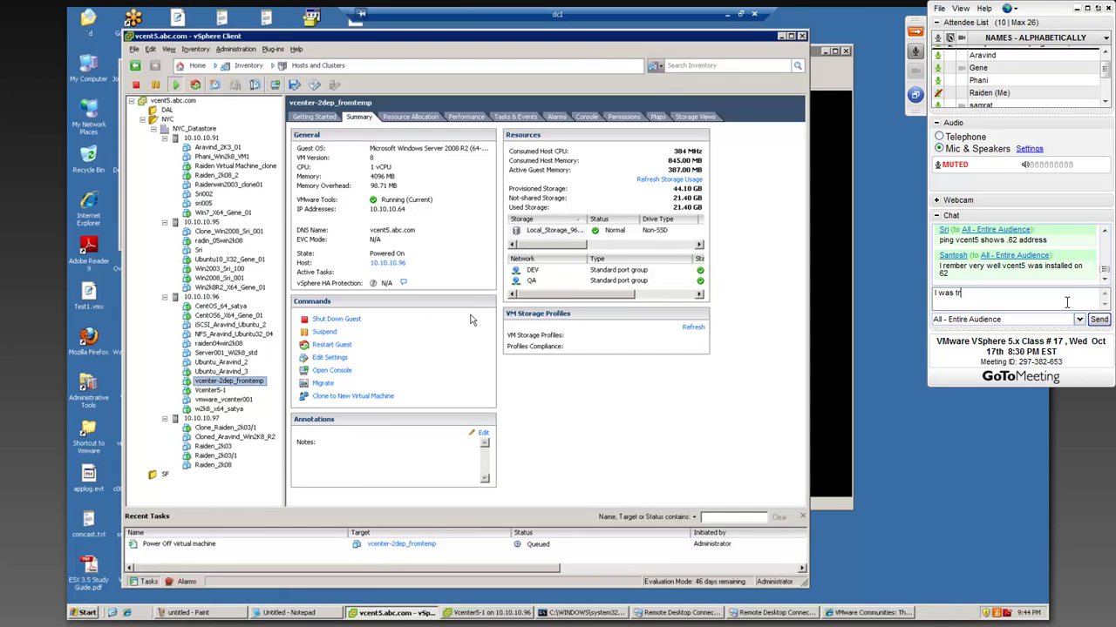
{"action": "type", "text": "ing clon"}
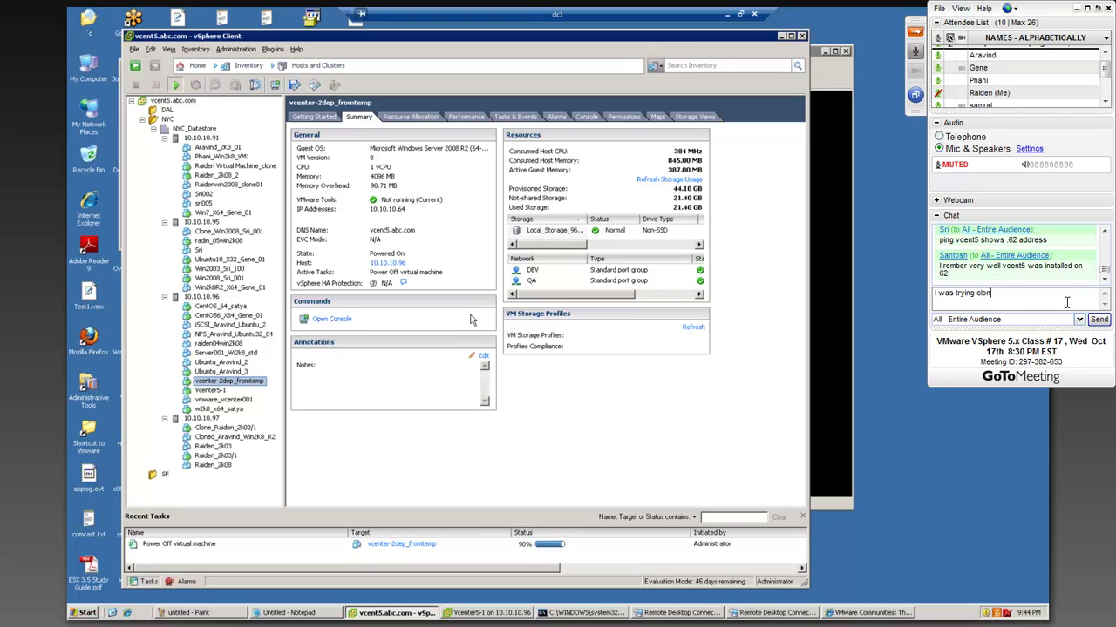
{"action": "key", "text": "BackSpace"}
{"action": "key", "text": "BackSpace"}
{"action": "key", "text": "BackSpace"}
{"action": "key", "text": "BackSpace"}
{"action": "key", "text": "BackSpace"}
{"action": "key", "text": "BackSpace"}
{"action": "key", "text": "BackSpace"}
{"action": "key", "text": "BackSpace"}
{"action": "key", "text": "BackSpace"}
{"action": "key", "text": "BackSpace"}
{"action": "key", "text": "BackSpace"}
{"action": "key", "text": "BackSpace"}
{"action": "key", "text": "BackSpace"}
{"action": "key", "text": "BackSpace"}
{"action": "key", "text": "BackSpace"}
{"action": "key", "text": "BackSpace"}
{"action": "key", "text": "BackSpace"}
{"action": "key", "text": "BackSpace"}
- Show vcenter-2dep_fromtemp's event history and inspect the Reconfigured virtual machine event
{"action": "left_click", "coordinate": [529, 122]}
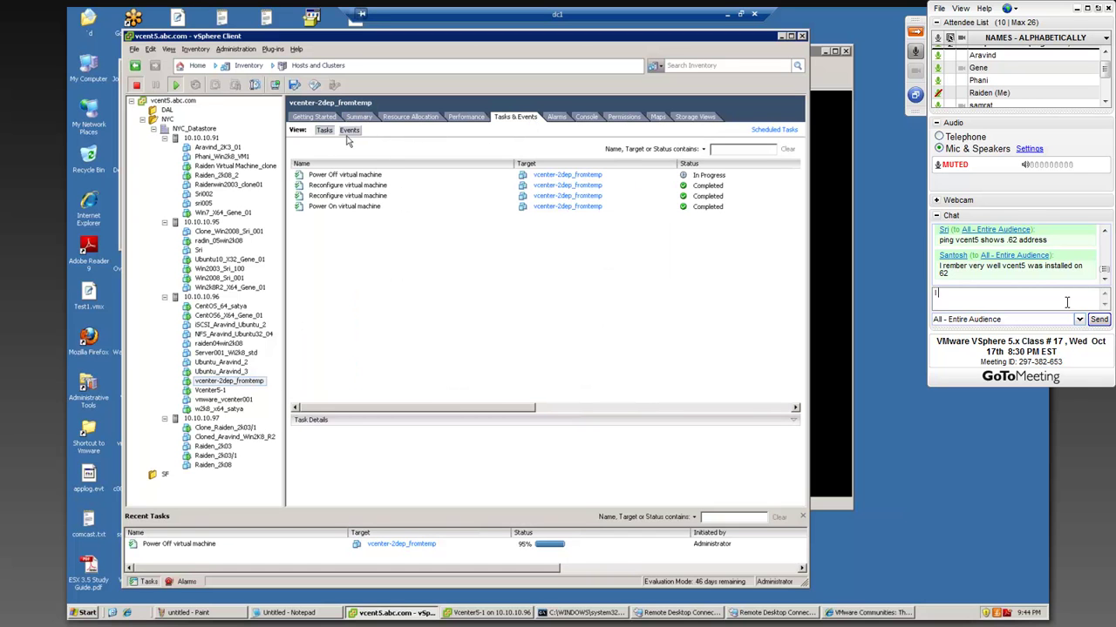
{"action": "left_click", "coordinate": [348, 133]}
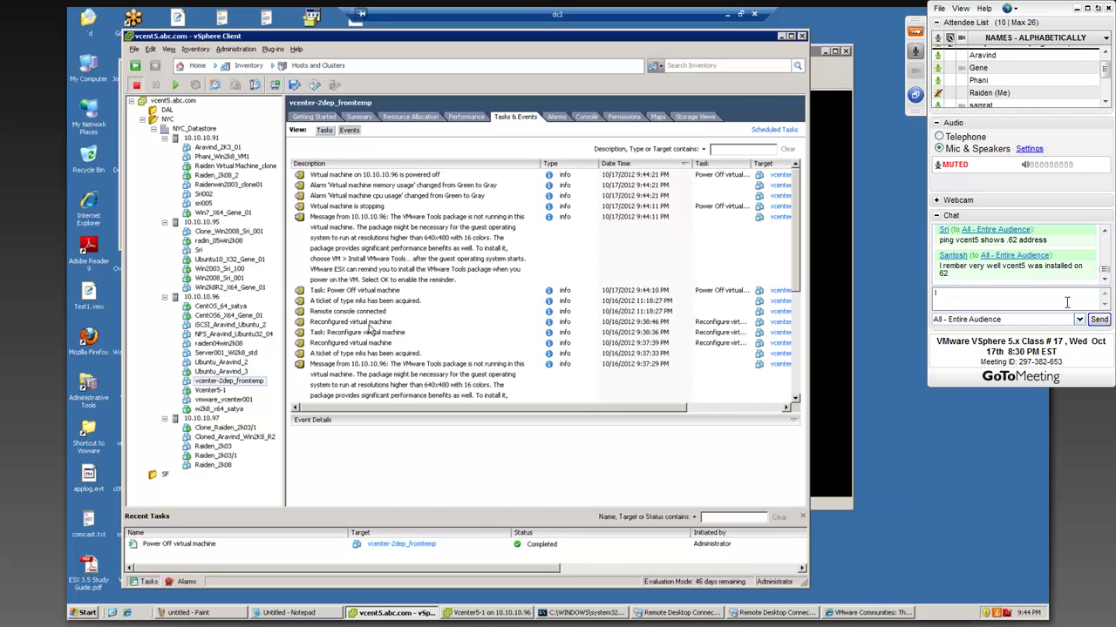
{"action": "left_click", "coordinate": [367, 326]}
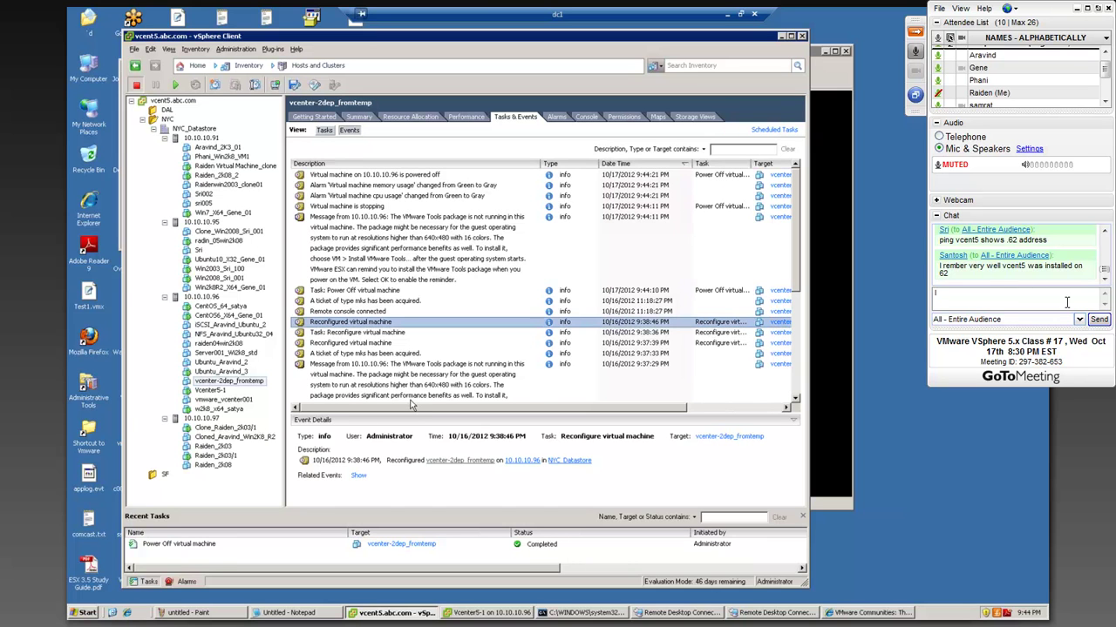
{"action": "left_click_drag", "start_coordinate": [413, 409], "coordinate": [440, 357]}
{"action": "scroll", "coordinate": [440, 357], "scroll_direction": "down", "scroll_amount": 4}
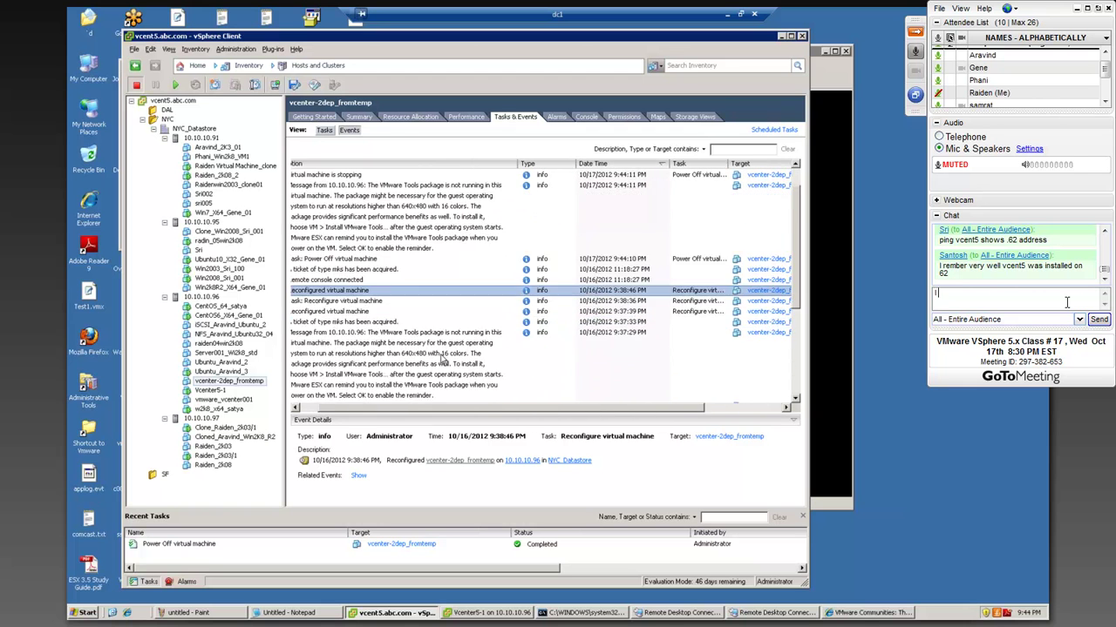
{"action": "left_click_drag", "start_coordinate": [427, 408], "coordinate": [541, 408]}
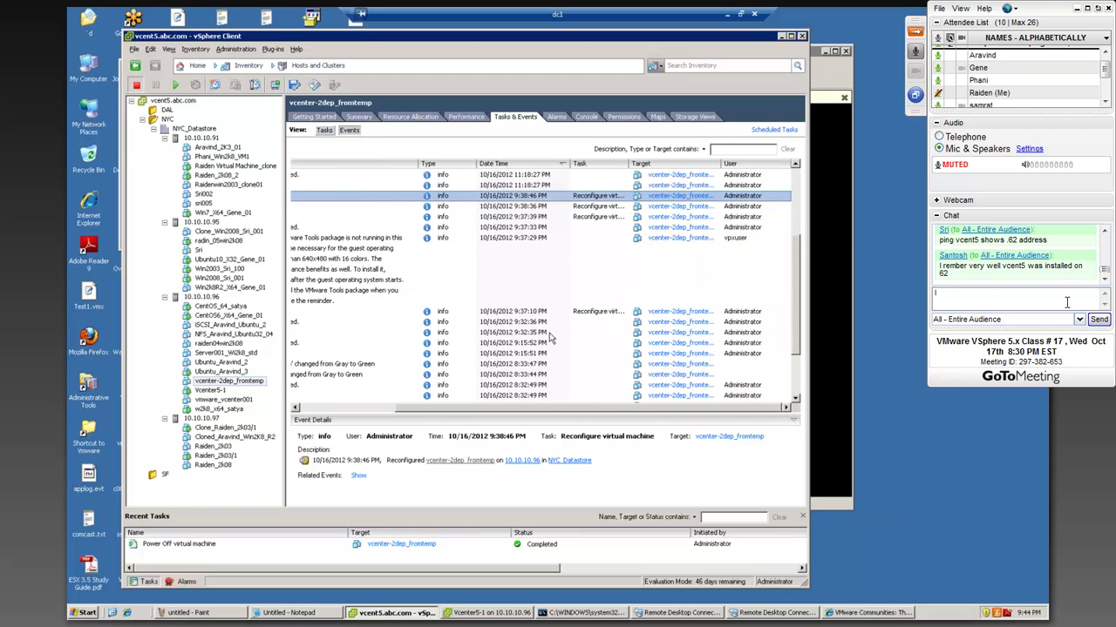
{"action": "scroll", "coordinate": [550, 338], "scroll_direction": "down", "scroll_amount": 2}
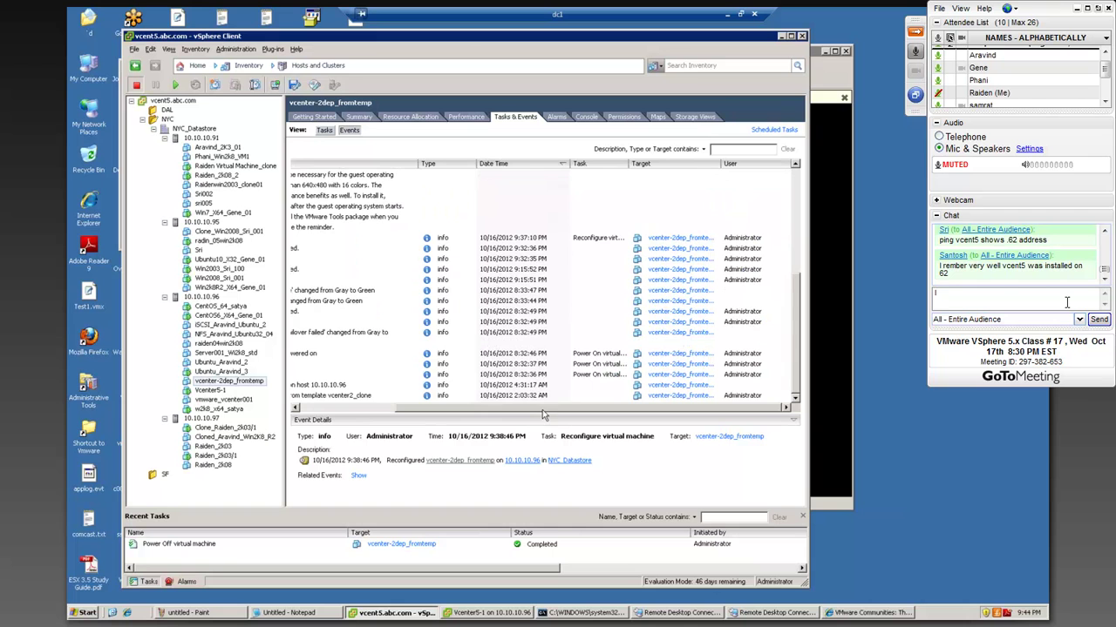
{"action": "left_click_drag", "start_coordinate": [542, 410], "coordinate": [417, 415]}
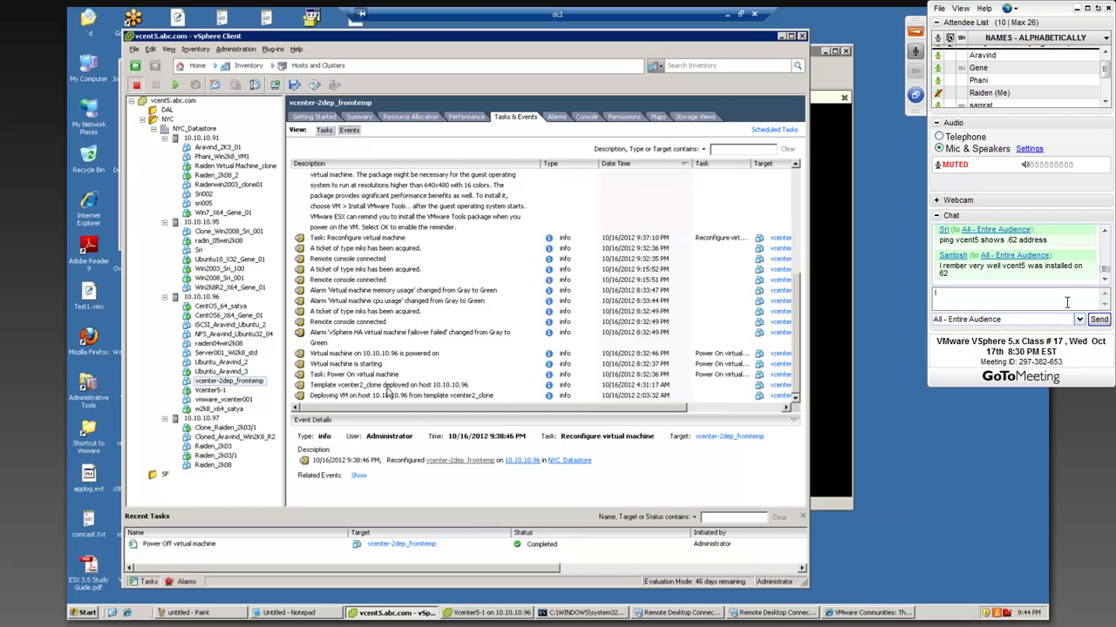
- Review the template deployment and VM starting events, then close vSphere Client
{"action": "left_click", "coordinate": [386, 387]}
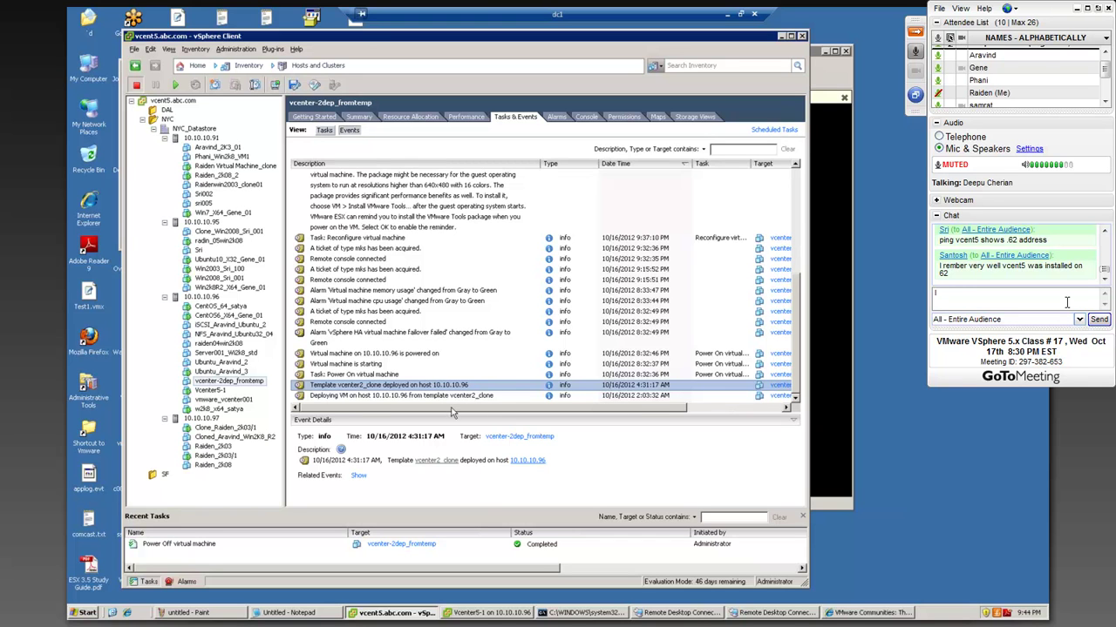
{"action": "left_click_drag", "start_coordinate": [424, 411], "coordinate": [609, 397]}
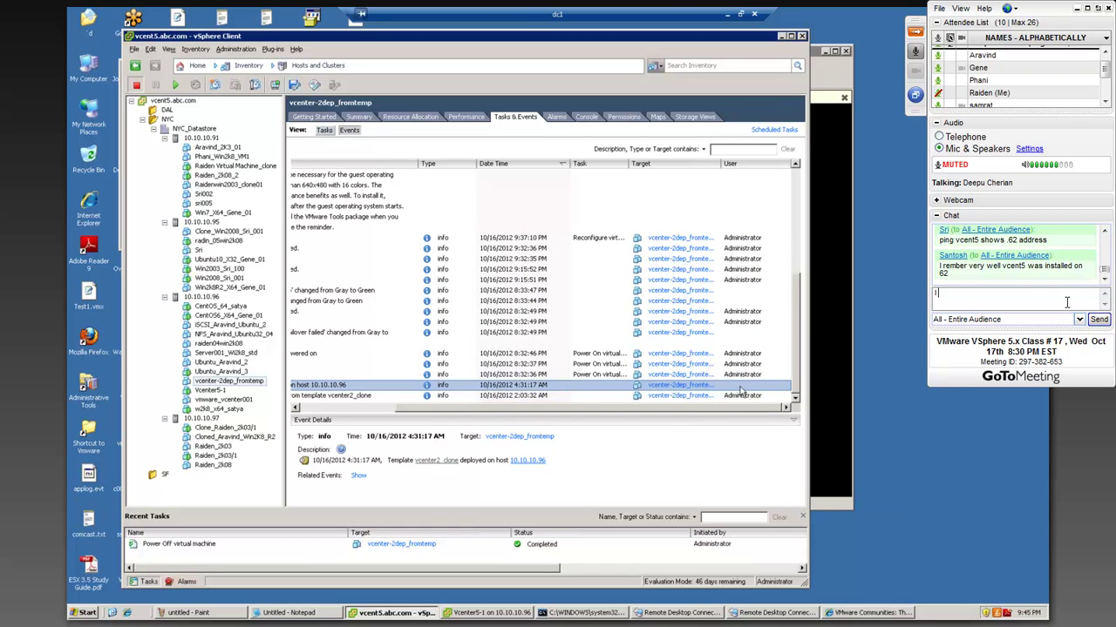
{"action": "key", "text": "Up"}
{"action": "key", "text": "Up"}
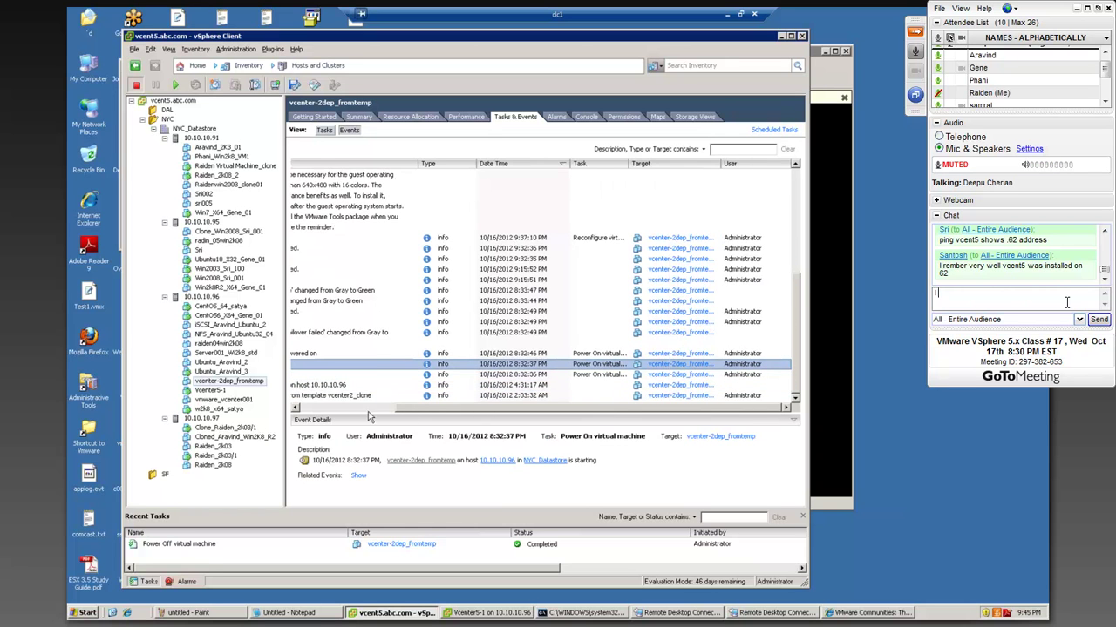
{"action": "left_click", "coordinate": [367, 409]}
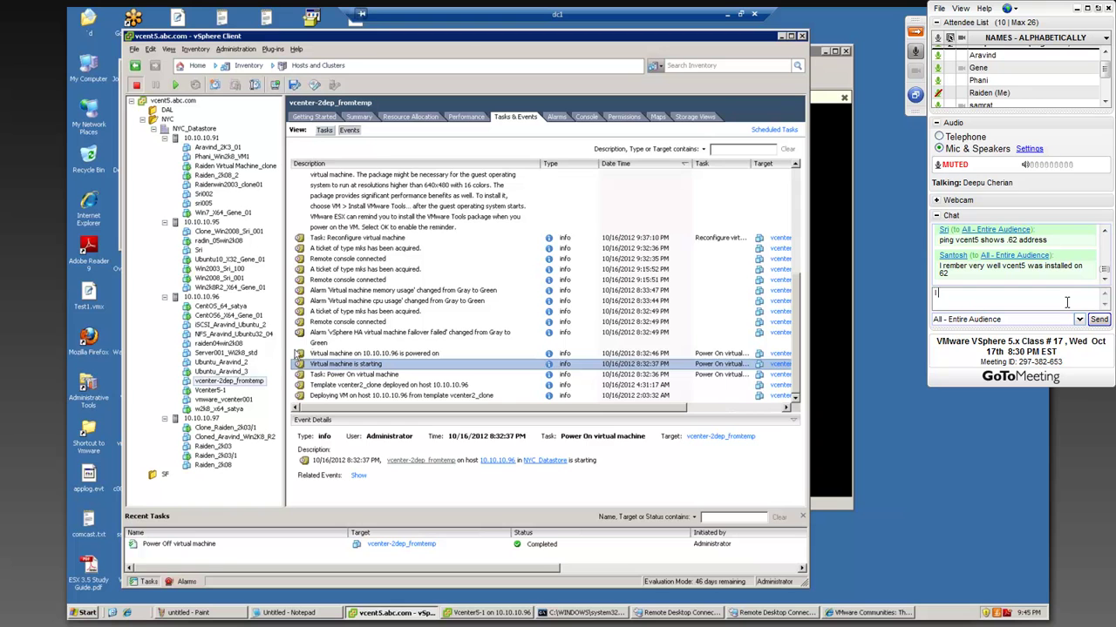
{"action": "left_click", "coordinate": [802, 37]}
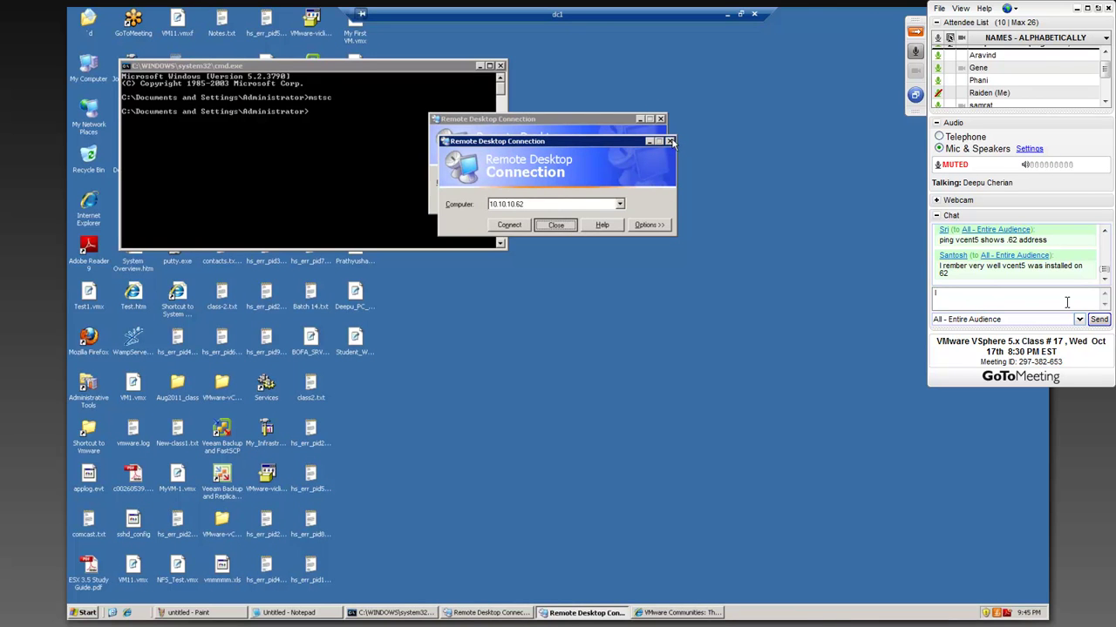
- Close both Remote Desktop Connection dialogs and the command prompt window
{"action": "left_click", "coordinate": [669, 141]}
{"action": "left_click", "coordinate": [661, 119]}
{"action": "type", "text": "was trying t"}
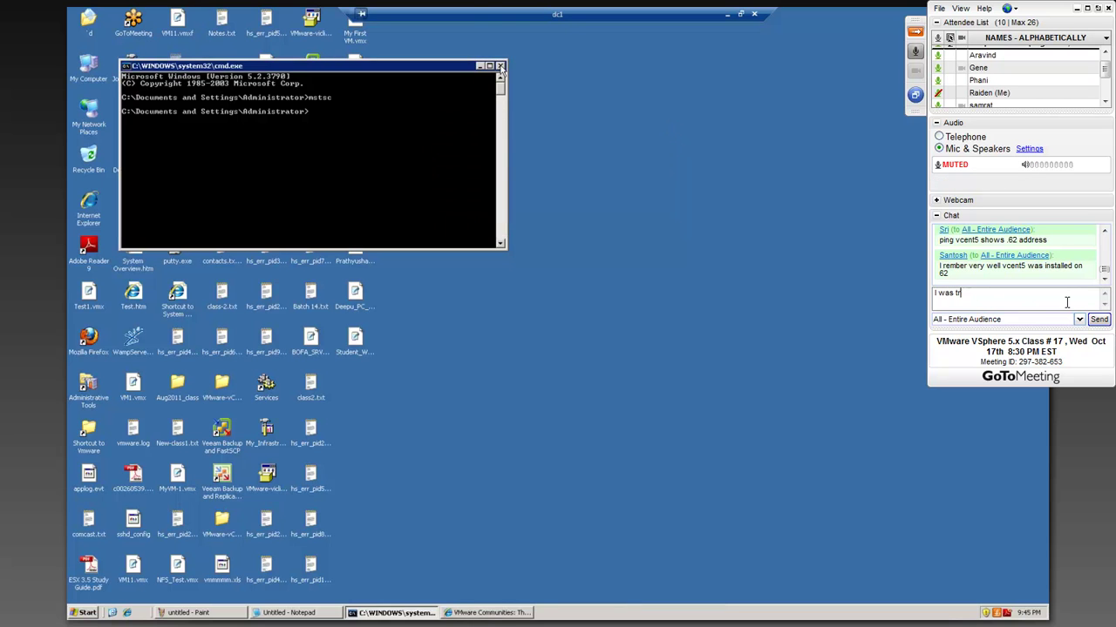
{"action": "left_click", "coordinate": [500, 65]}
{"action": "type", "text": "o"}
- Launch vSphere Client and sign in to 10.10.10.62 as Administrator while finishing the chat apology
{"action": "left_click", "coordinate": [312, 70]}
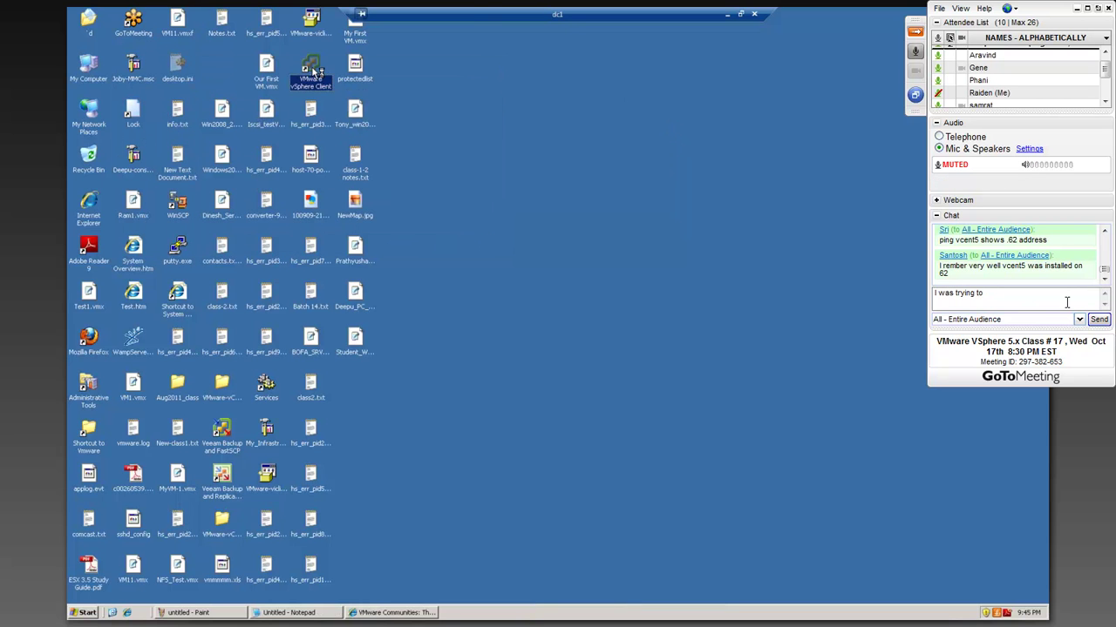
{"action": "type", "text": "do c"}
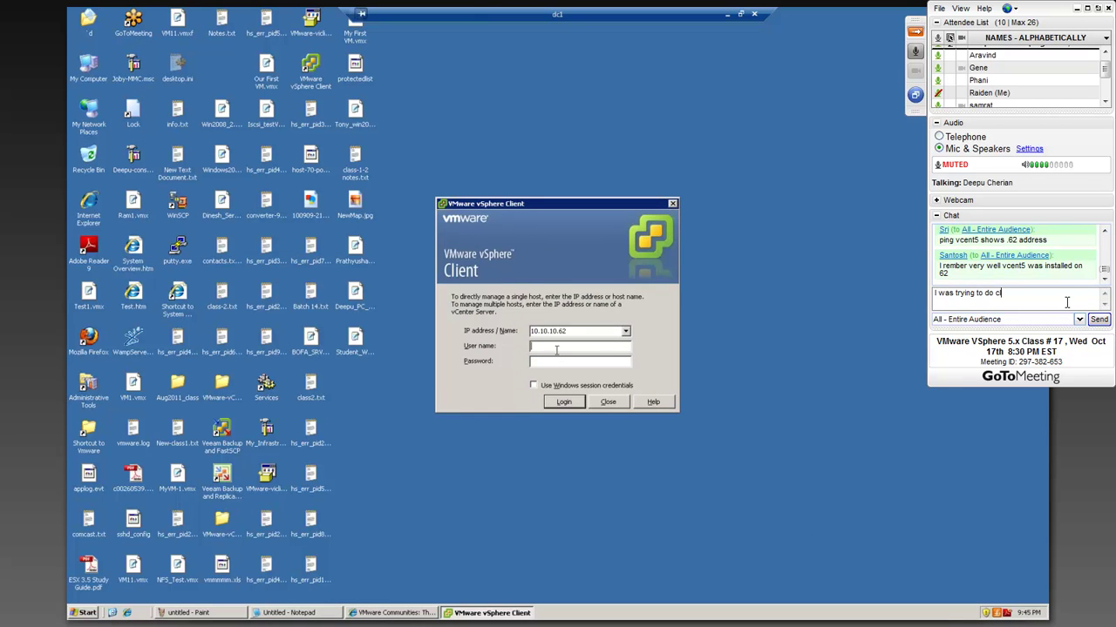
{"action": "key", "text": "BackSpace"}
{"action": "type", "text": "cloning, I m"}
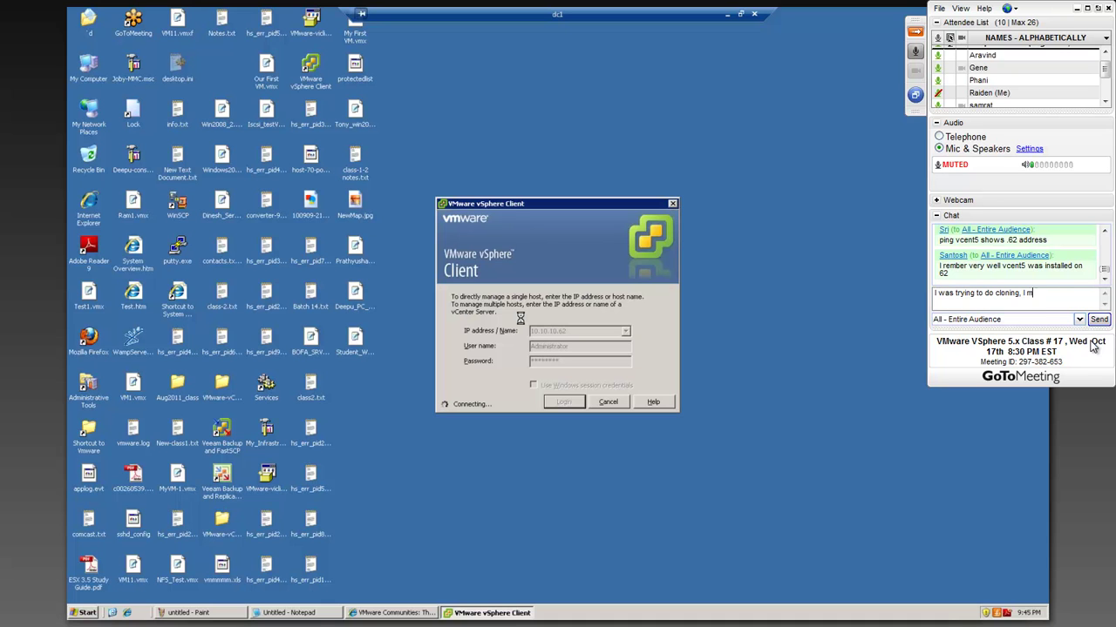
{"action": "type", "text": "essed with it"}
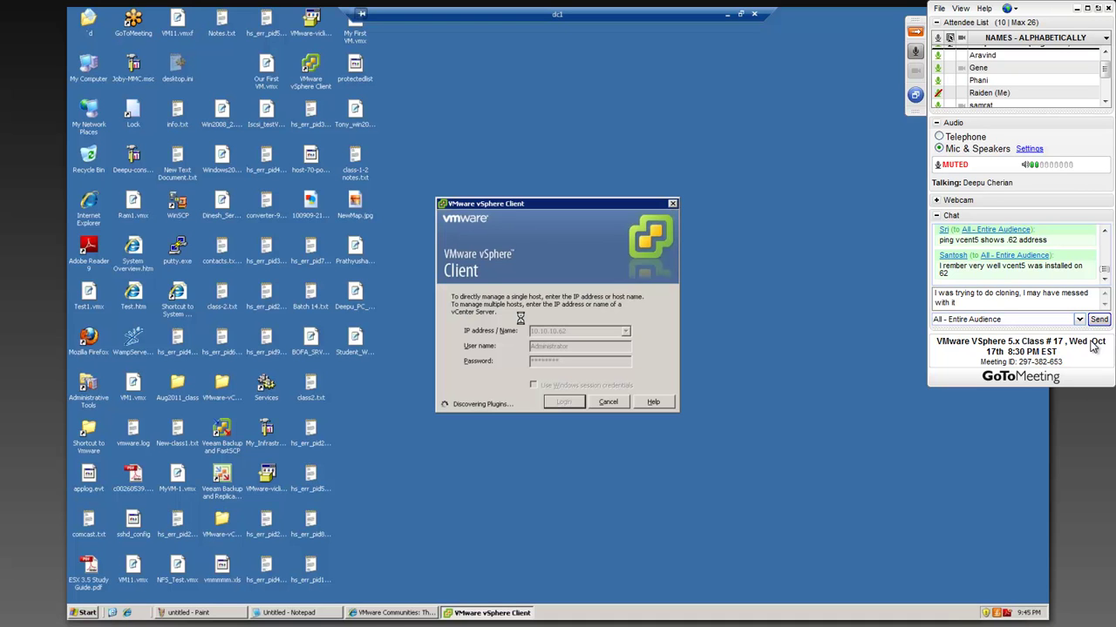
{"action": "type", "text": ". lol"}
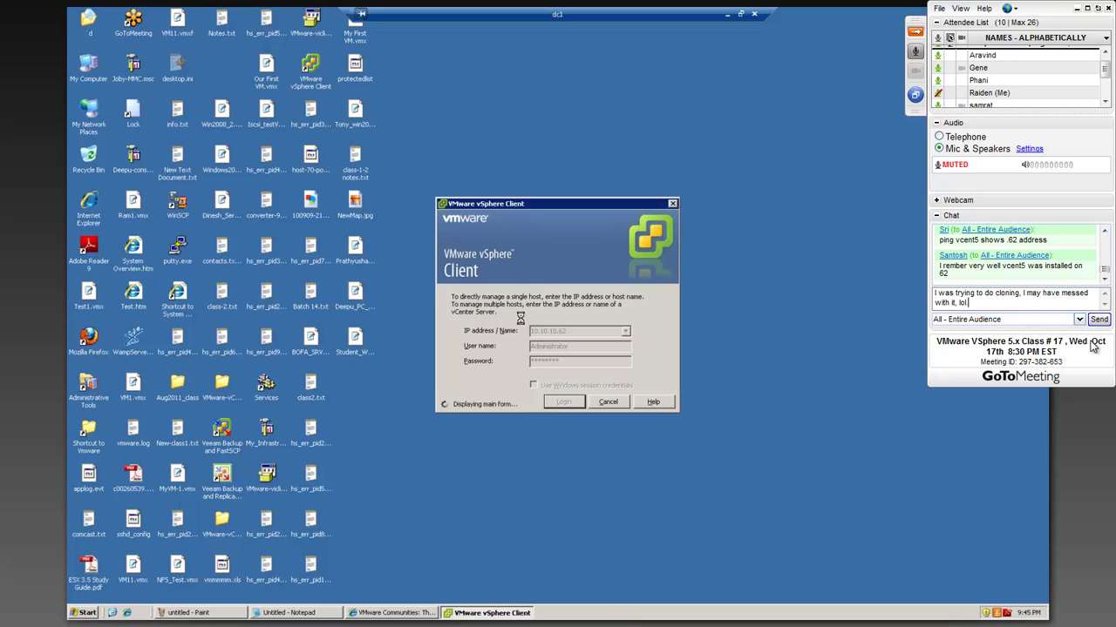
{"action": "type", "text": ". Sorry"}
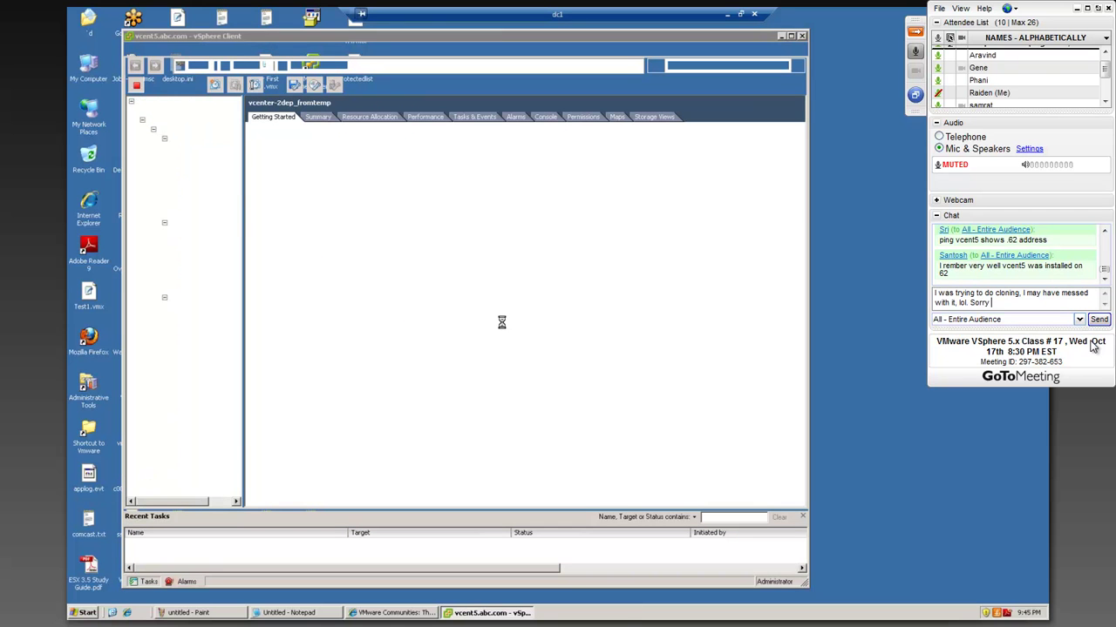
{"action": "type", "text": ", didnt"}
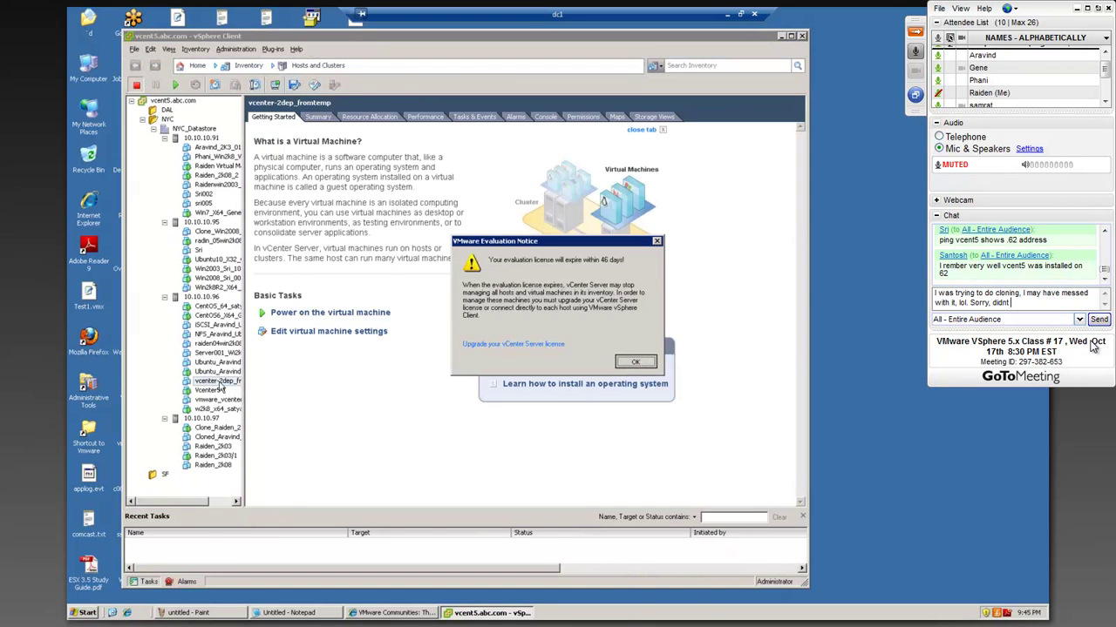
- Send the chat note, then center the Vcenter5-1 console, dismiss its warning and enlarge it
{"action": "key", "text": "BackSpace"}
{"action": "key", "text": "BackSpace"}
{"action": "key", "text": "BackSpace"}
{"action": "key", "text": "BackSpace"}
{"action": "key", "text": "BackSpace"}
{"action": "key", "text": "BackSpace"}
{"action": "key", "text": "BackSpace"}
{"action": "key", "text": "BackSpace"}
{"action": "key", "text": "BackSpace"}
{"action": "key", "text": "BackSpace"}
{"action": "key", "text": "BackSpace"}
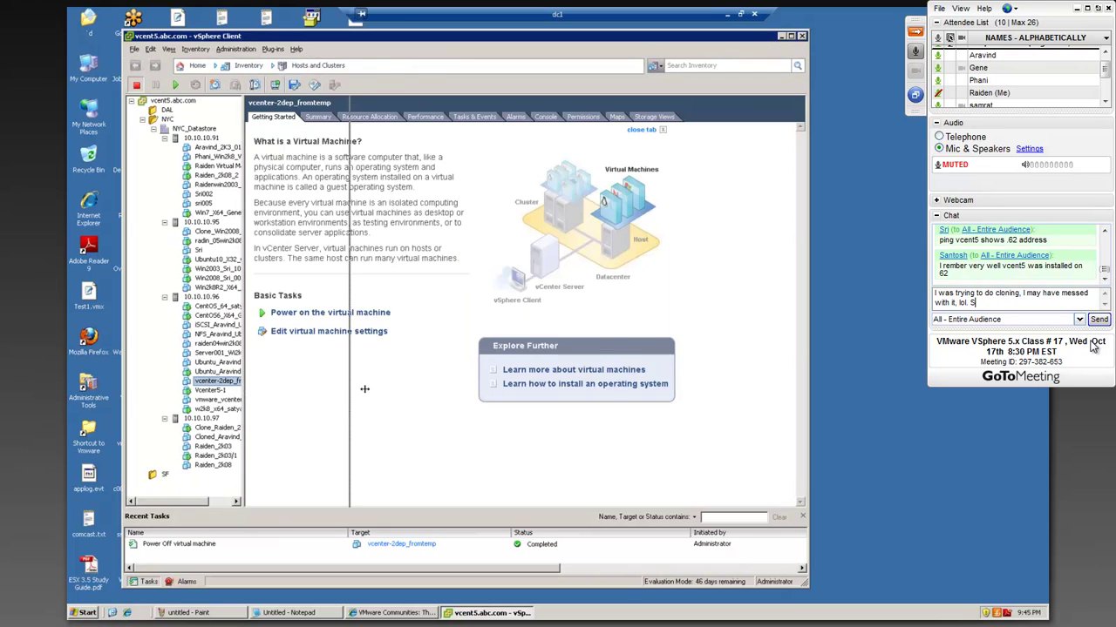
{"action": "type", "text": "Didn't think "}
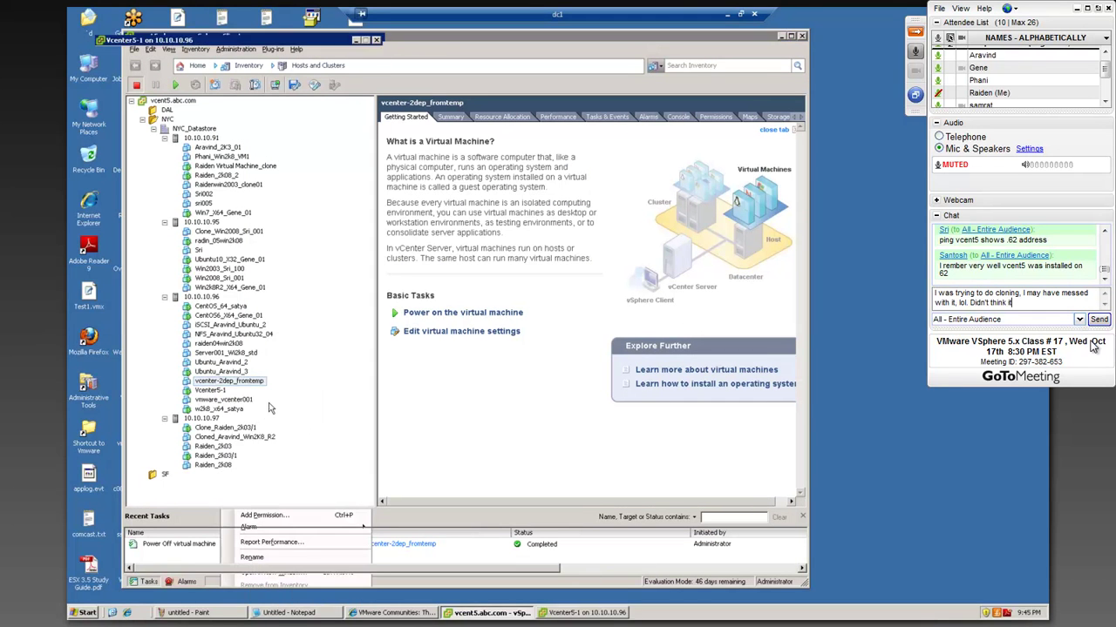
{"action": "type", "text": "it would be a problem."}
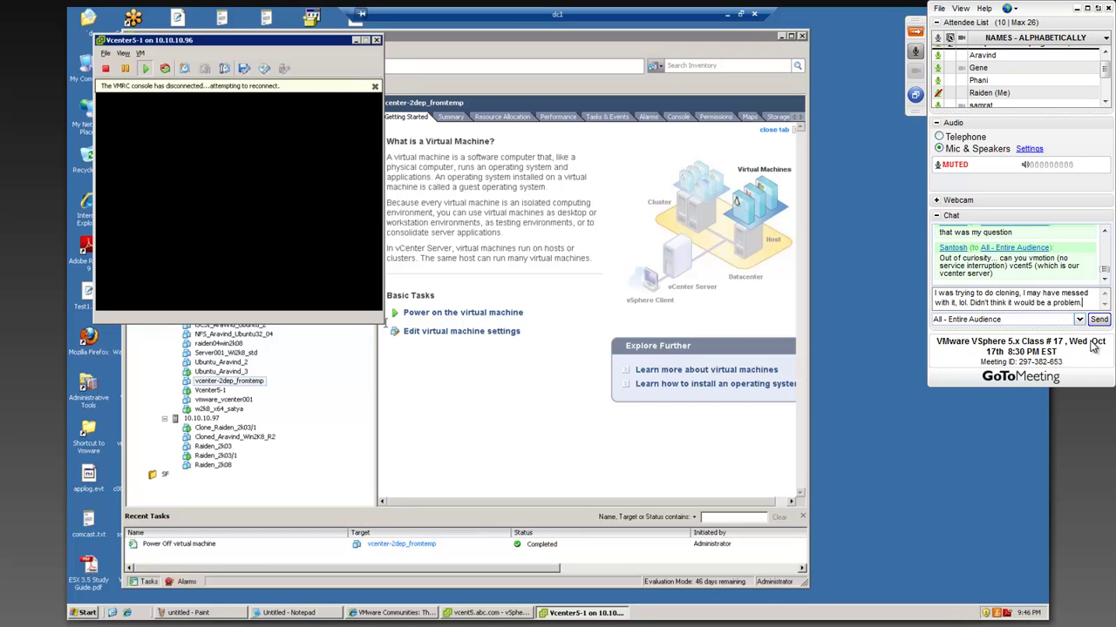
{"action": "left_click", "coordinate": [385, 324]}
{"action": "left_click", "coordinate": [108, 251]}
{"action": "left_click_drag", "start_coordinate": [316, 46], "coordinate": [585, 59]}
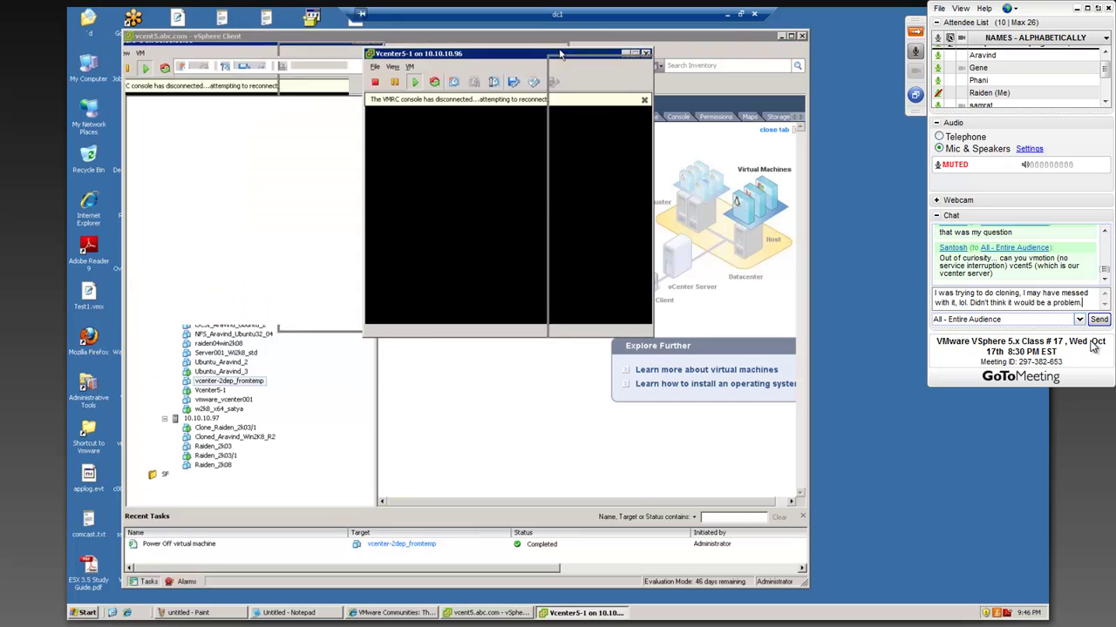
{"action": "left_click", "coordinate": [645, 101]}
{"action": "left_click_drag", "start_coordinate": [652, 334], "coordinate": [774, 405]}
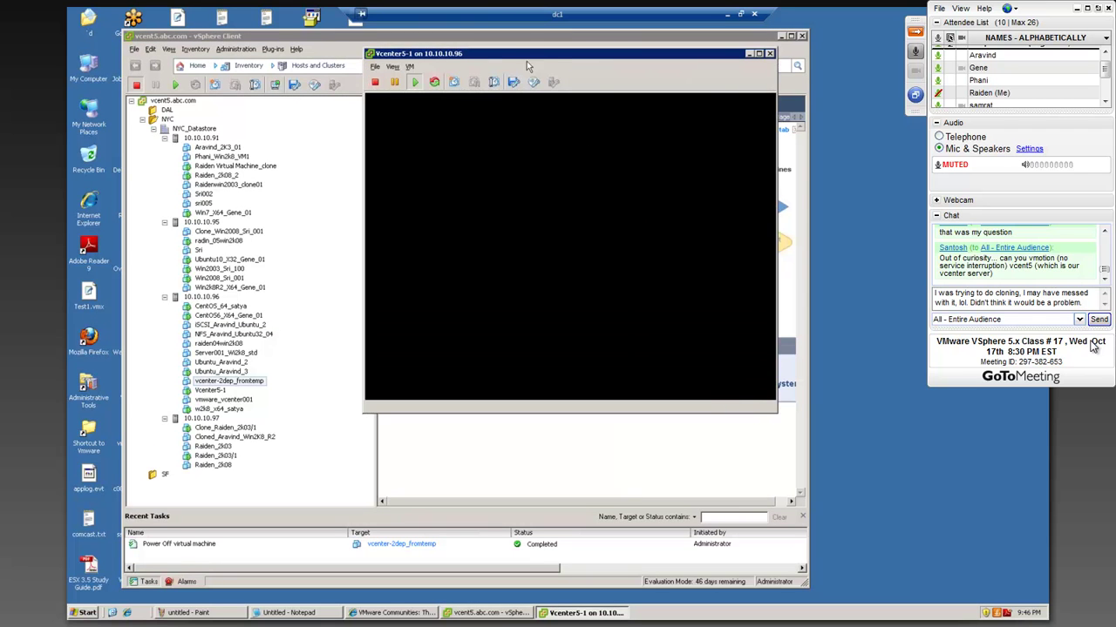
{"action": "left_click_drag", "start_coordinate": [527, 60], "coordinate": [479, 59]}
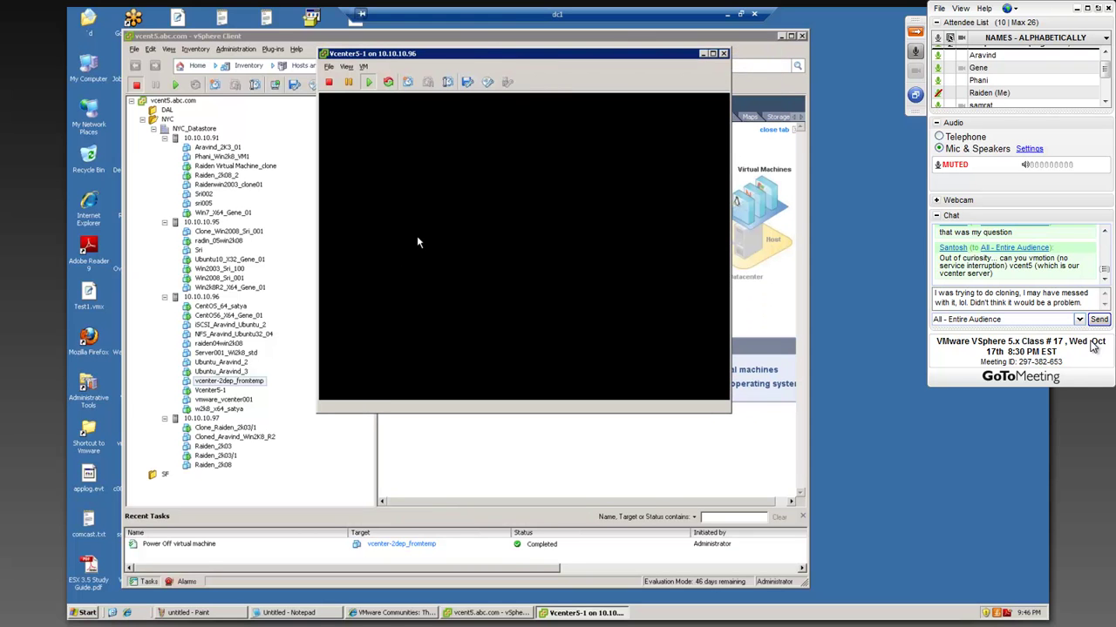
- Run mstsc, connect to 10.10.10.62 and choose Other User on the vcent5 logon screen
{"action": "left_click", "coordinate": [77, 614]}
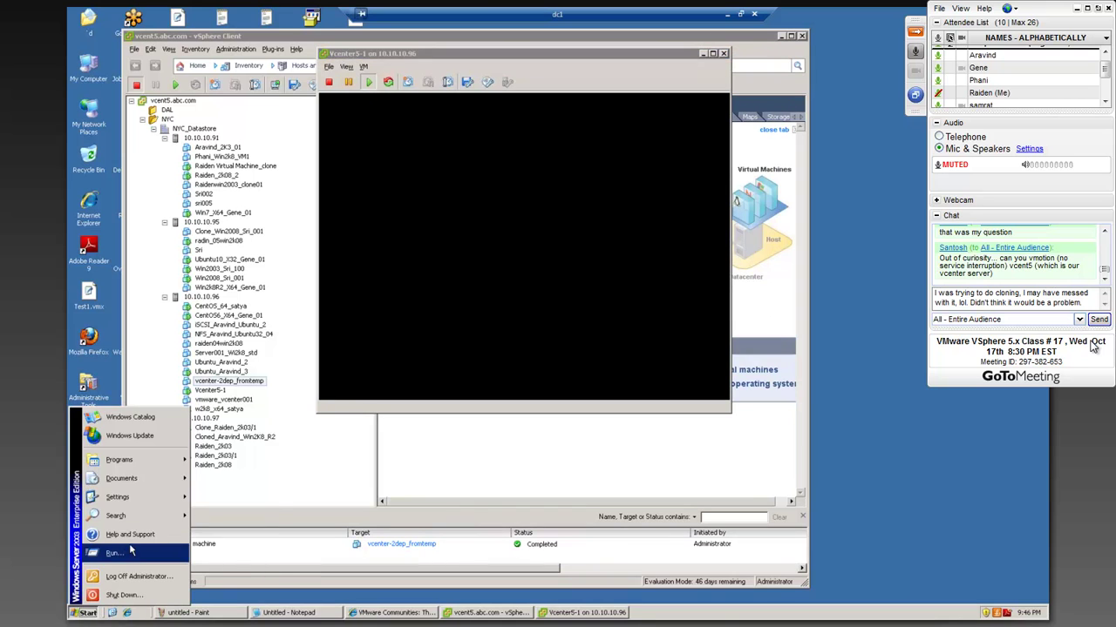
{"action": "left_click", "coordinate": [130, 553]}
{"action": "left_click", "coordinate": [135, 583]}
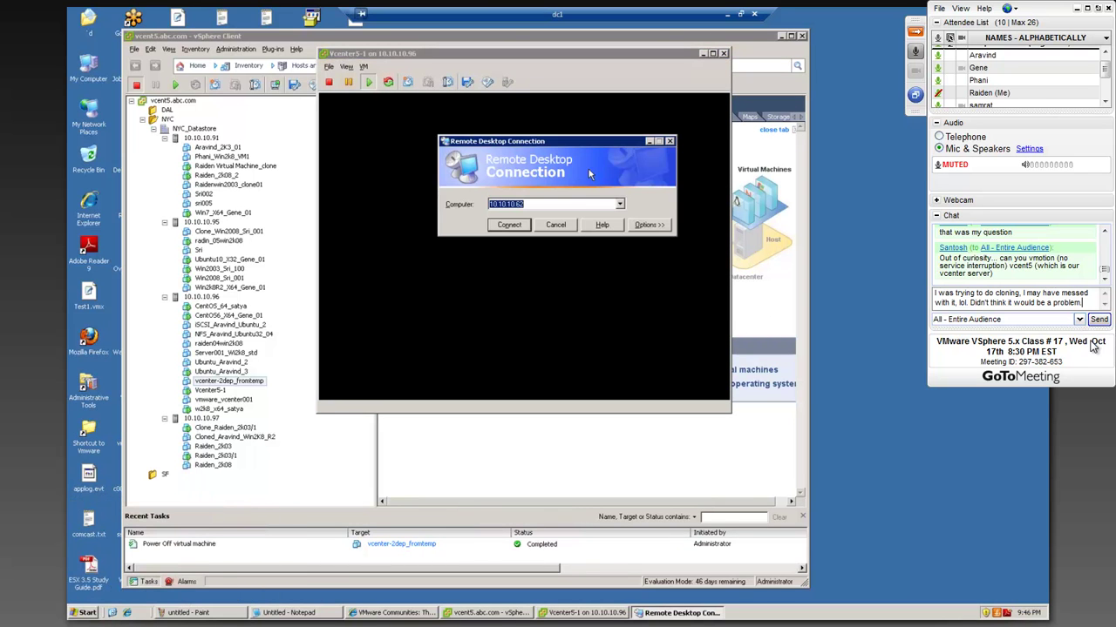
{"action": "left_click", "coordinate": [514, 228]}
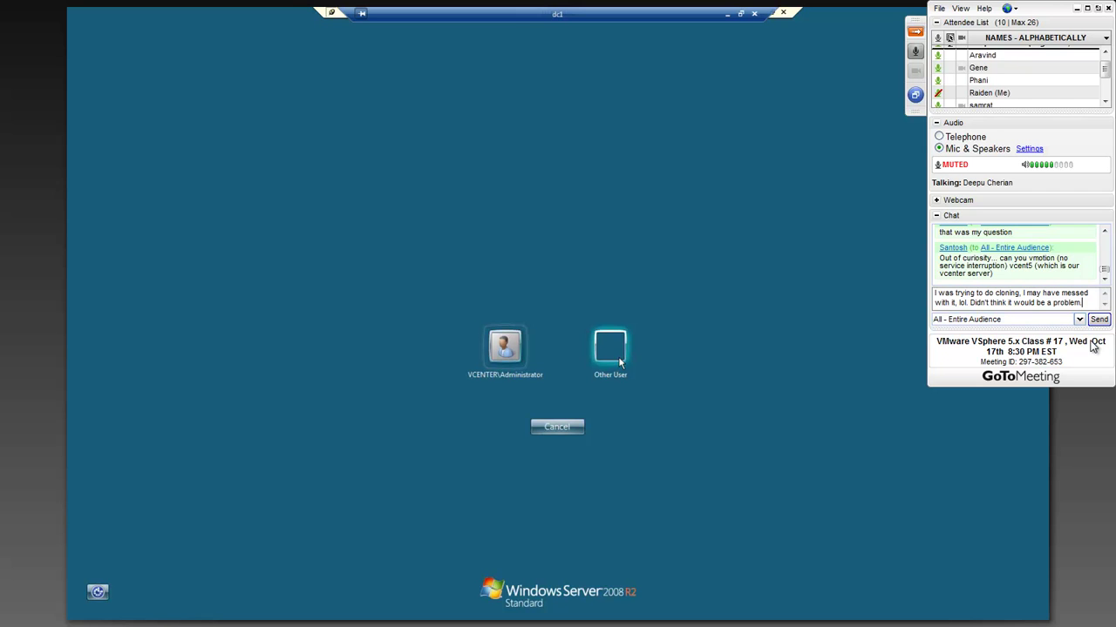
{"action": "left_click", "coordinate": [619, 360]}
{"action": "key", "text": "BackSpace"}
{"action": "key", "text": "BackSpace"}
{"action": "key", "text": "BackSpace"}
{"action": "key", "text": "BackSpace"}
{"action": "key", "text": "BackSpace"}
{"action": "key", "text": "BackSpace"}
{"action": "key", "text": "BackSpace"}
{"action": "key", "text": "BackSpace"}
{"action": "key", "text": "BackSpace"}
{"action": "key", "text": "BackSpace"}
{"action": "key", "text": "BackSpace"}
{"action": "key", "text": "BackSpace"}
{"action": "key", "text": "BackSpace"}
{"action": "key", "text": "BackSpace"}
{"action": "key", "text": "BackSpace"}
{"action": "key", "text": "BackSpace"}
{"action": "key", "text": "BackSpace"}
{"action": "key", "text": "BackSpace"}
{"action": "key", "text": "BackSpace"}
{"action": "key", "text": "BackSpace"}
{"action": "key", "text": "BackSpace"}
{"action": "key", "text": "BackSpace"}
{"action": "key", "text": "BackSpace"}
{"action": "key", "text": "BackSpace"}
{"action": "key", "text": "BackSpace"}
{"action": "key", "text": "BackSpace"}
{"action": "key", "text": "BackSpace"}
{"action": "key", "text": "BackSpace"}
{"action": "key", "text": "BackSpace"}
{"action": "key", "text": "BackSpace"}
{"action": "key", "text": "BackSpace"}
{"action": "key", "text": "BackSpace"}
{"action": "key", "text": "BackSpace"}
{"action": "key", "text": "BackSpace"}
{"action": "key", "text": "BackSpace"}
{"action": "key", "text": "BackSpace"}
{"action": "key", "text": "BackSpace"}
{"action": "key", "text": "BackSpace"}
{"action": "key", "text": "BackSpace"}
{"action": "key", "text": "BackSpace"}
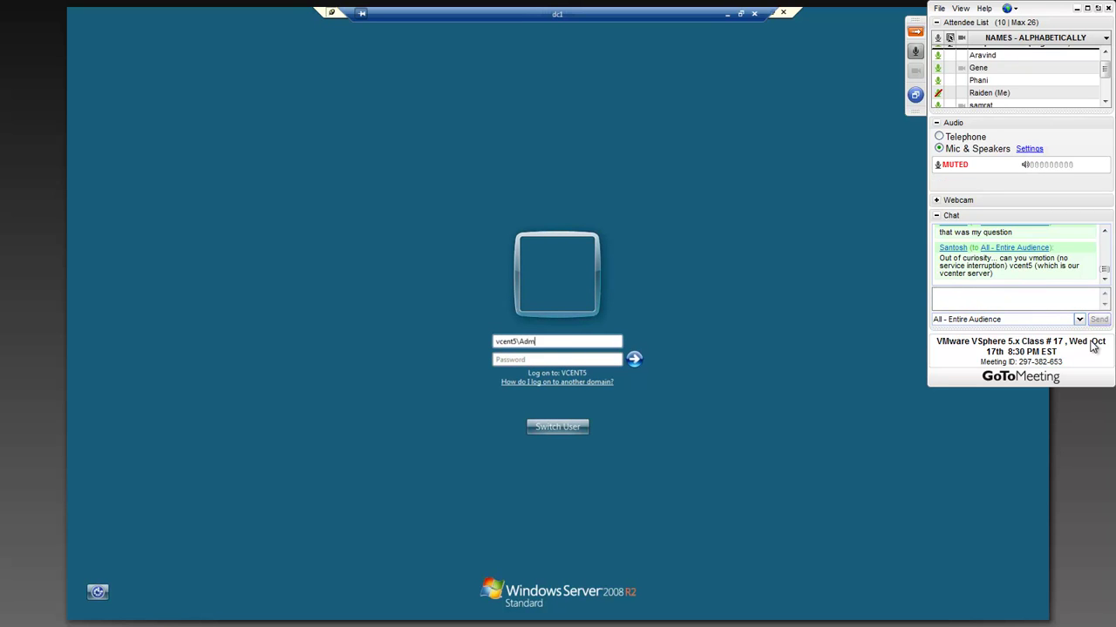
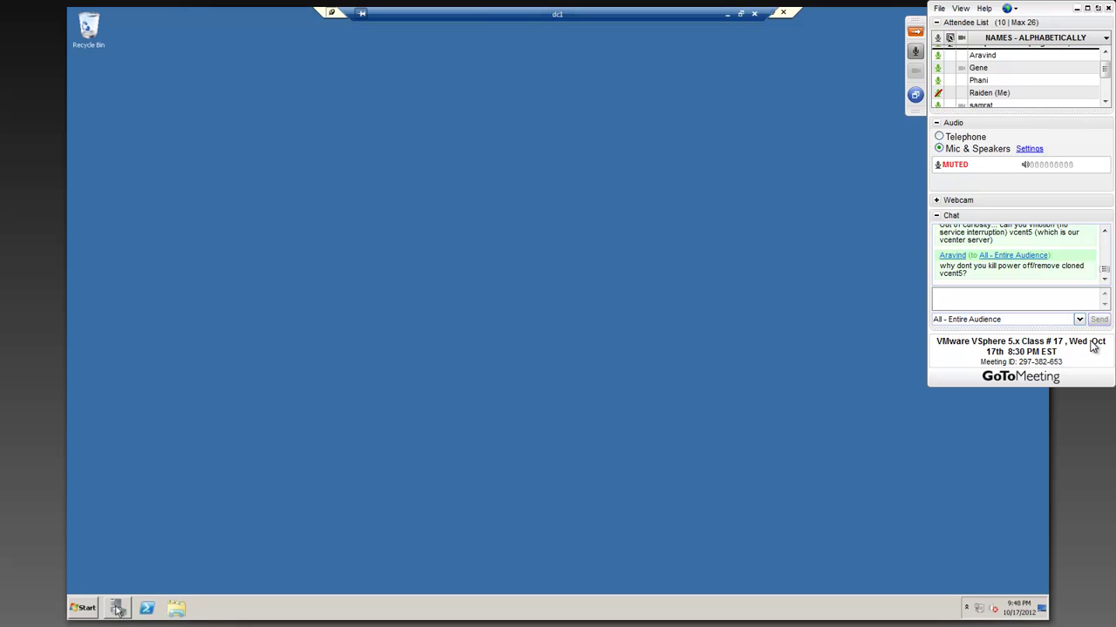
- Restore the dc1 Remote Desktop window, reposition it and return it to full screen
{"action": "left_click", "coordinate": [740, 14]}
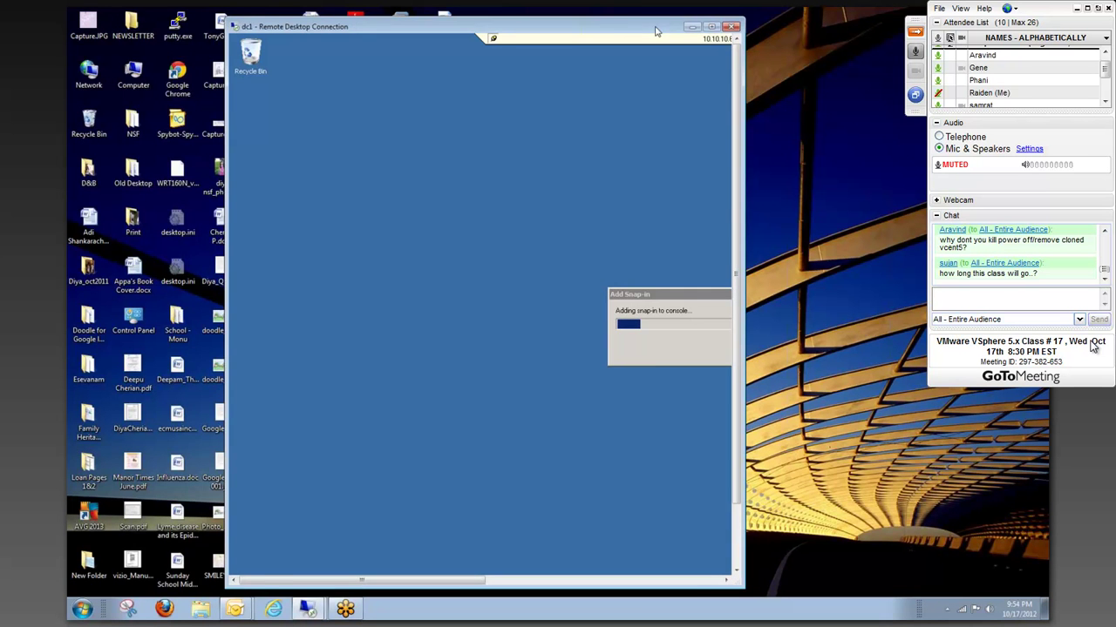
{"action": "left_click_drag", "start_coordinate": [658, 31], "coordinate": [559, 45]}
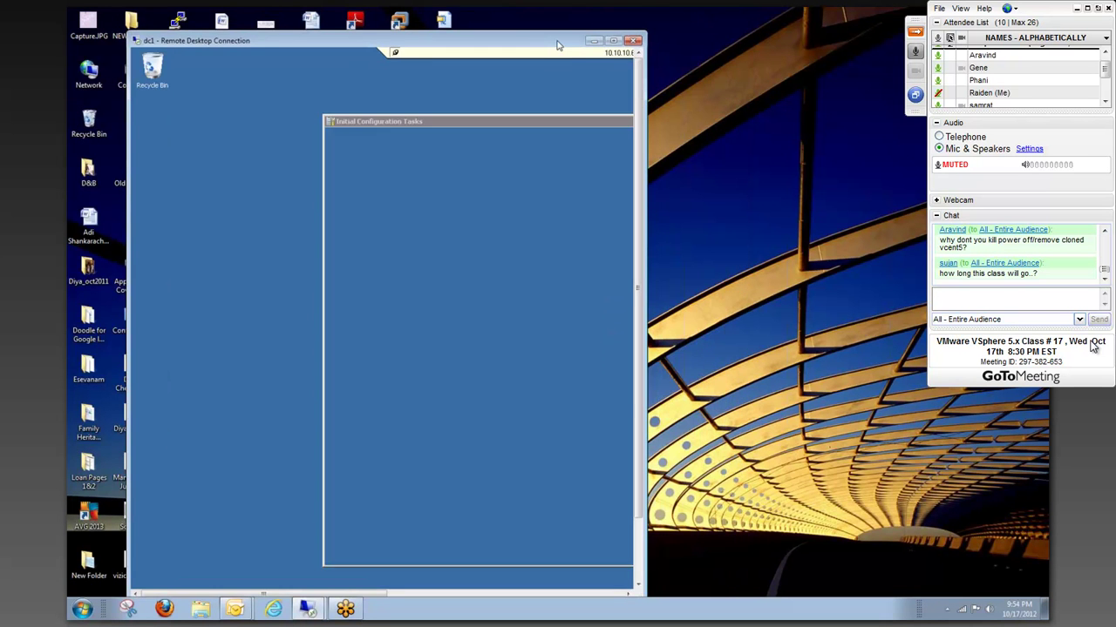
{"action": "left_click", "coordinate": [613, 40]}
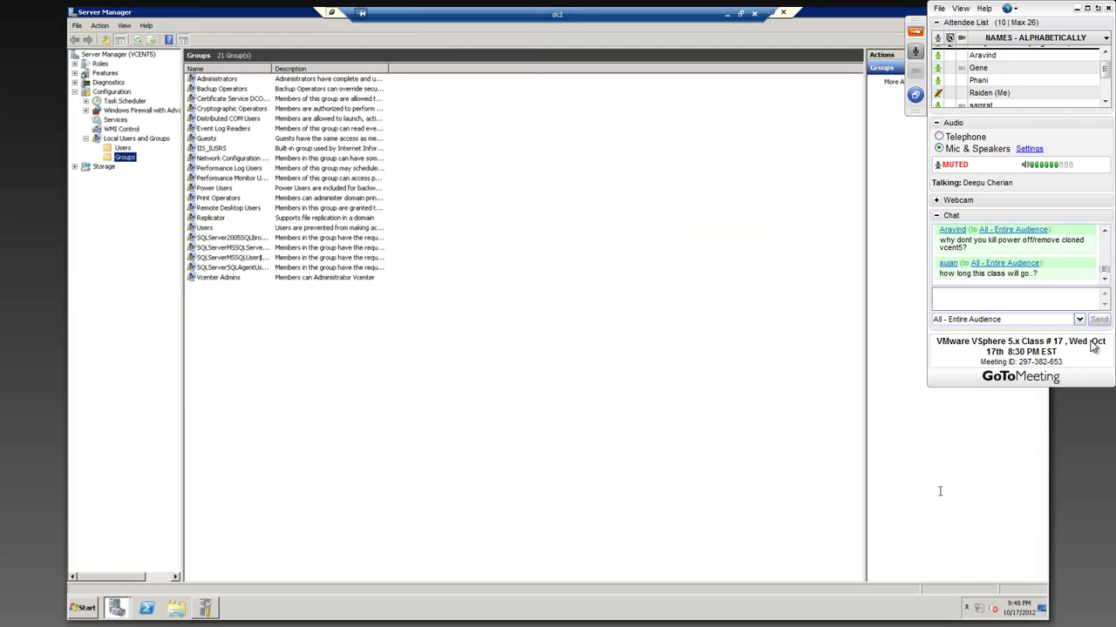
{"action": "left_click", "coordinate": [819, 495]}
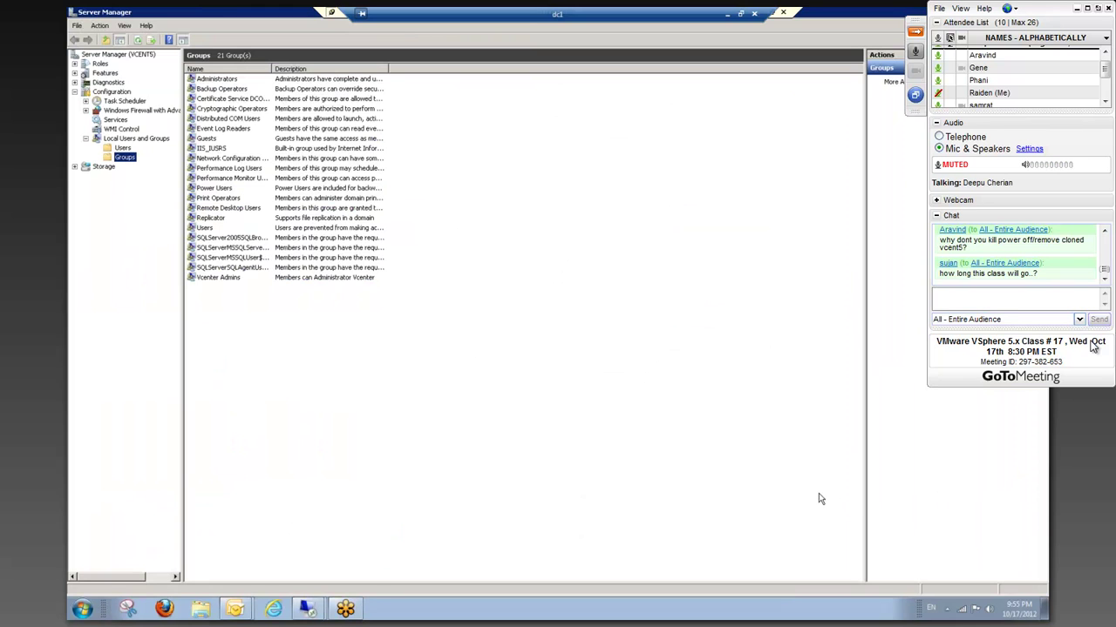
- Widen Server Manager's navigation pane slightly and open Configuration > Services
{"action": "left_click", "coordinate": [180, 222]}
{"action": "left_click_drag", "start_coordinate": [180, 221], "coordinate": [190, 222]}
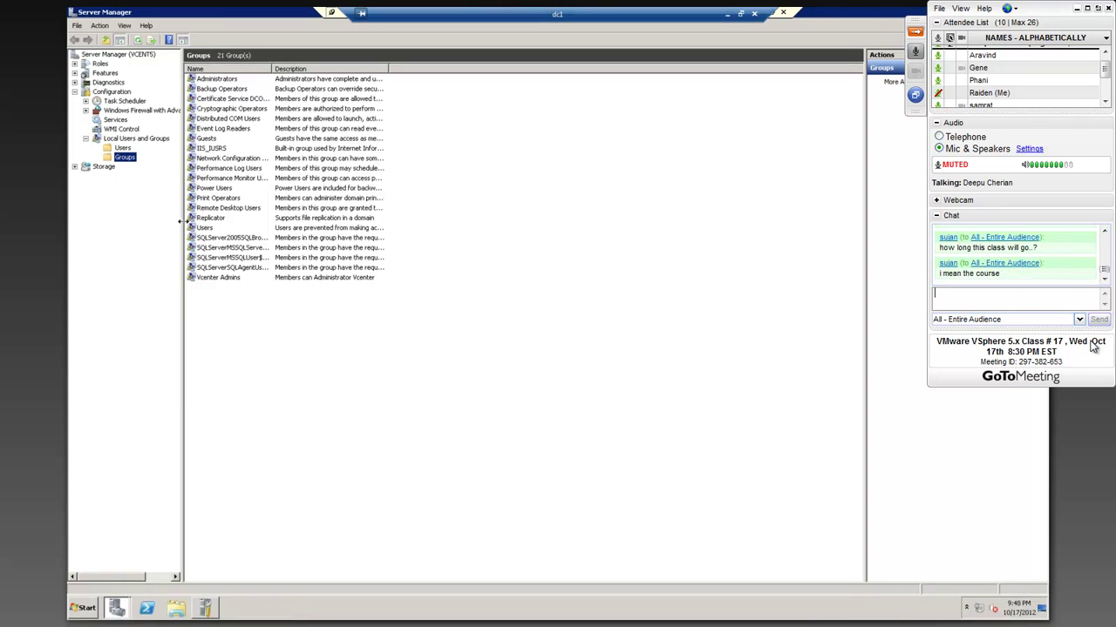
{"action": "left_click", "coordinate": [116, 119]}
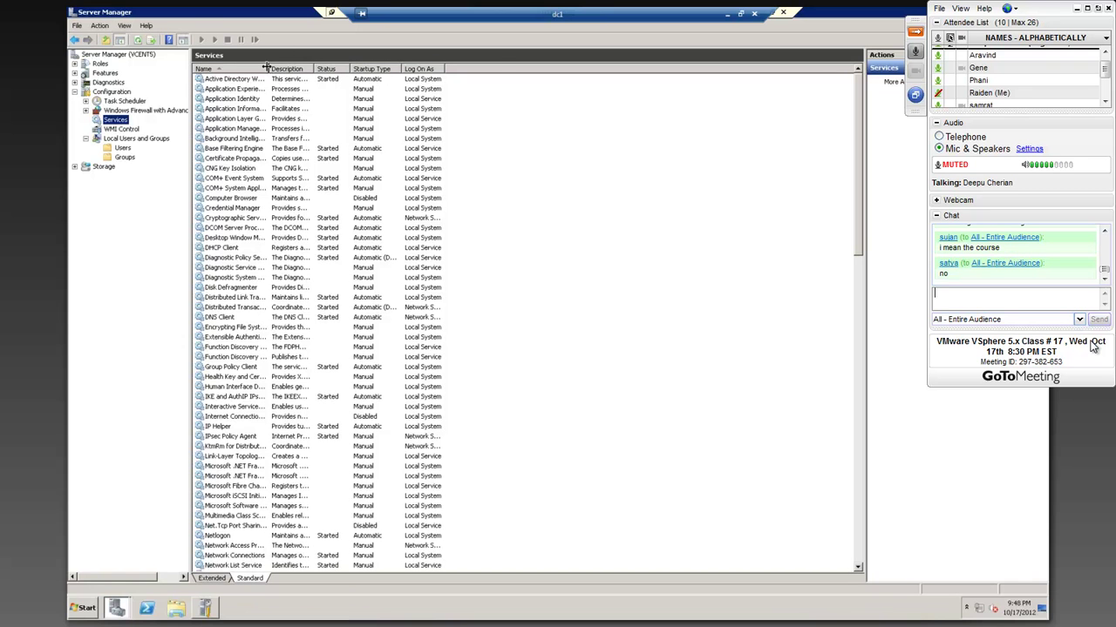
- Widen and sort the Name column, jump to V, and start VMware vSphere Web Client
{"action": "left_click_drag", "start_coordinate": [288, 66], "coordinate": [389, 68]}
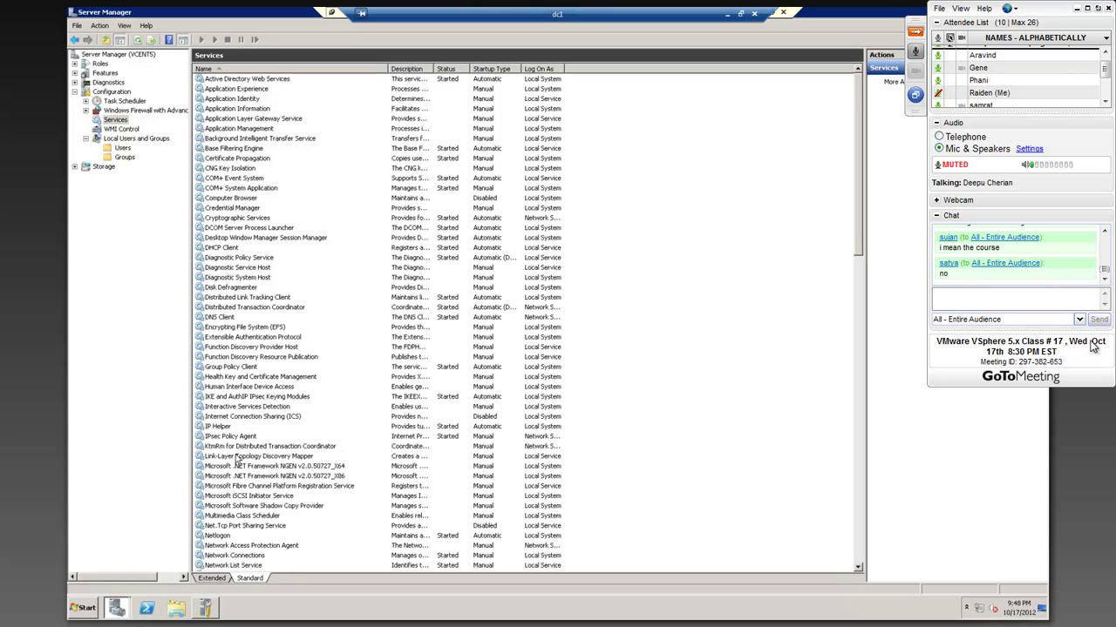
{"action": "left_click", "coordinate": [253, 69]}
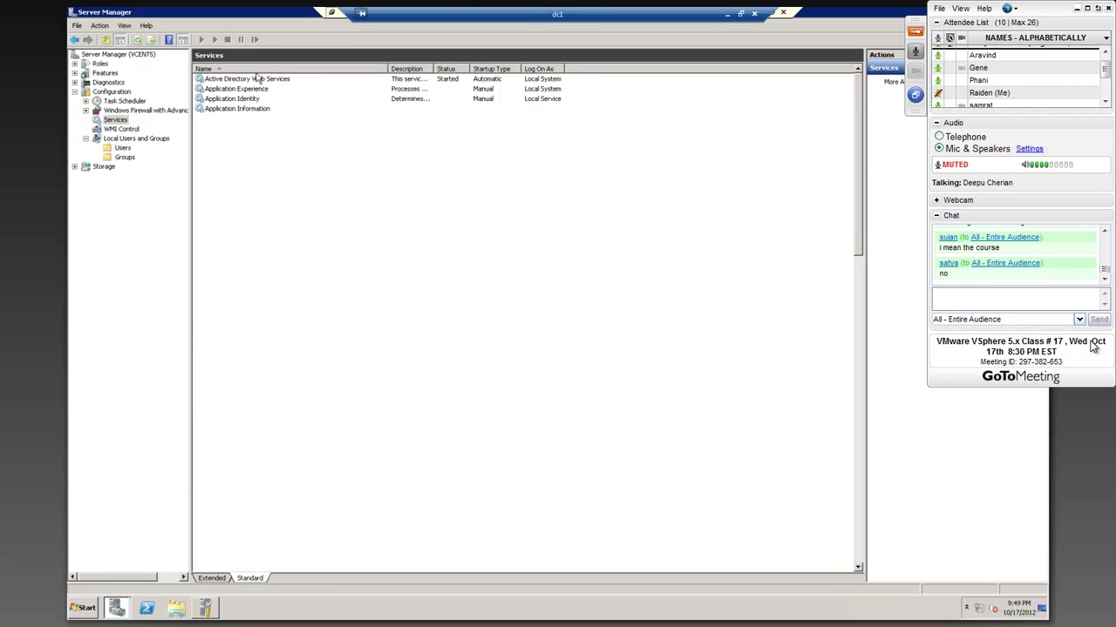
{"action": "left_click", "coordinate": [239, 118]}
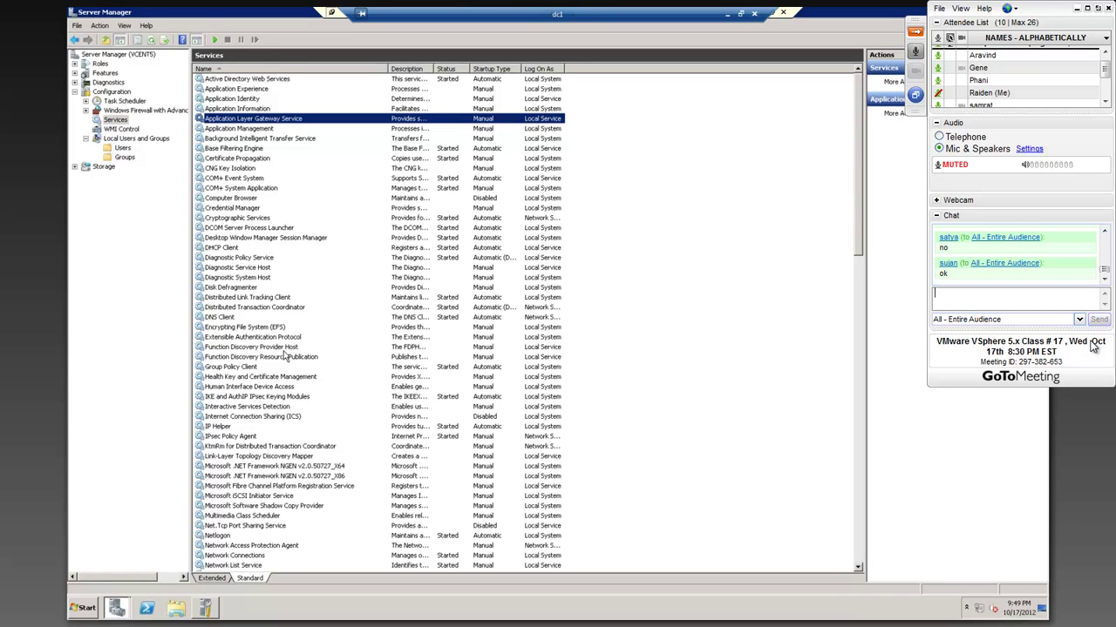
{"action": "key", "text": "v"}
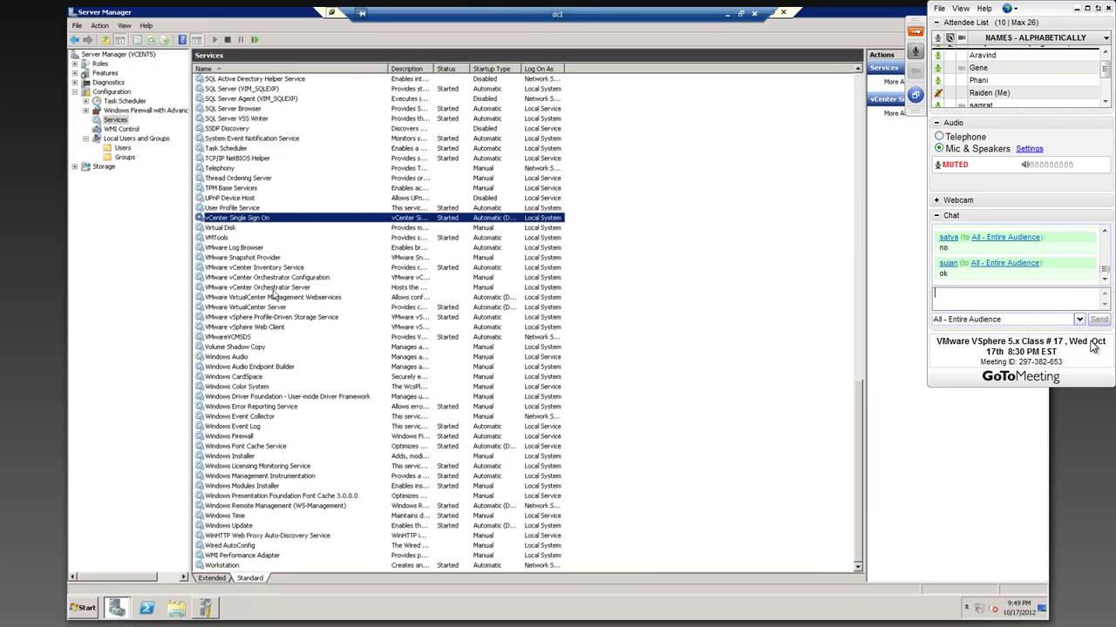
{"action": "left_click", "coordinate": [266, 328]}
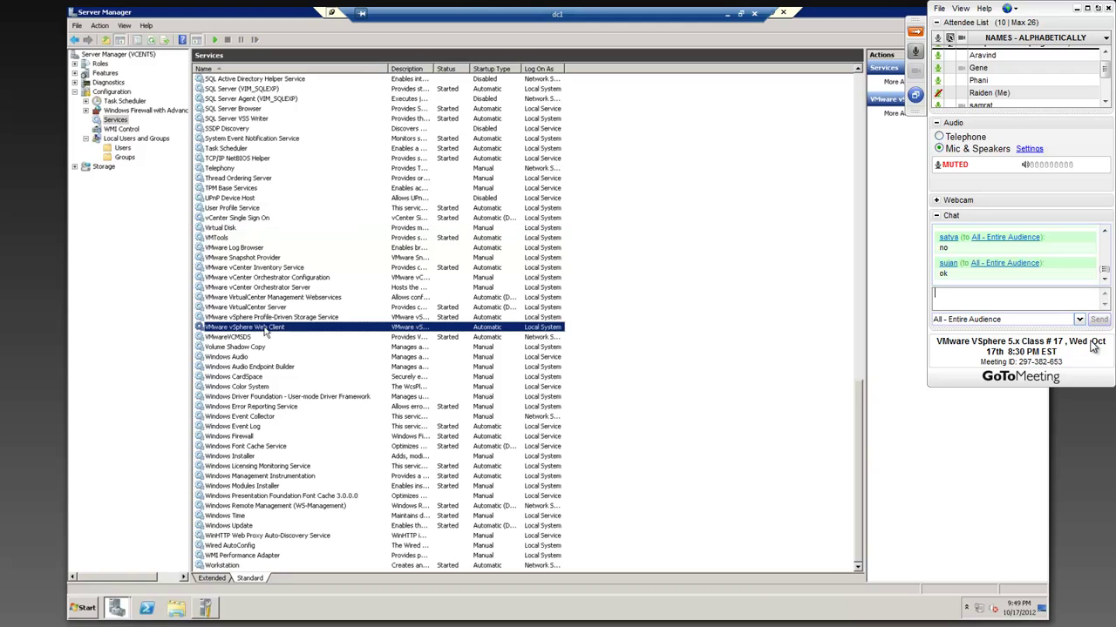
{"action": "right_click", "coordinate": [266, 328]}
{"action": "left_click", "coordinate": [288, 336]}
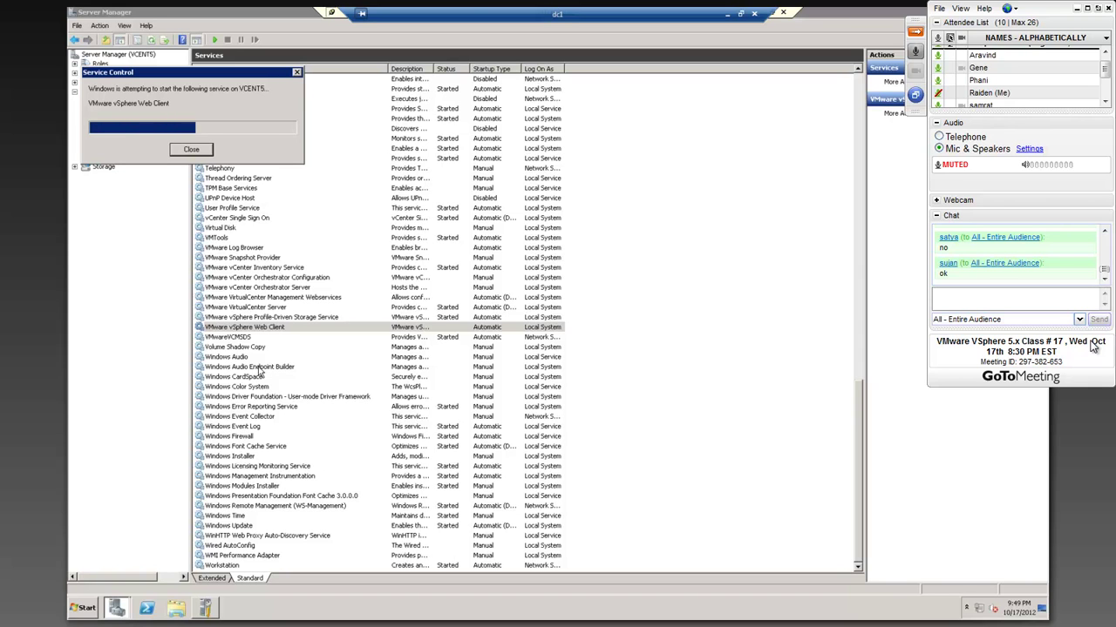
{"action": "left_click", "coordinate": [81, 607]}
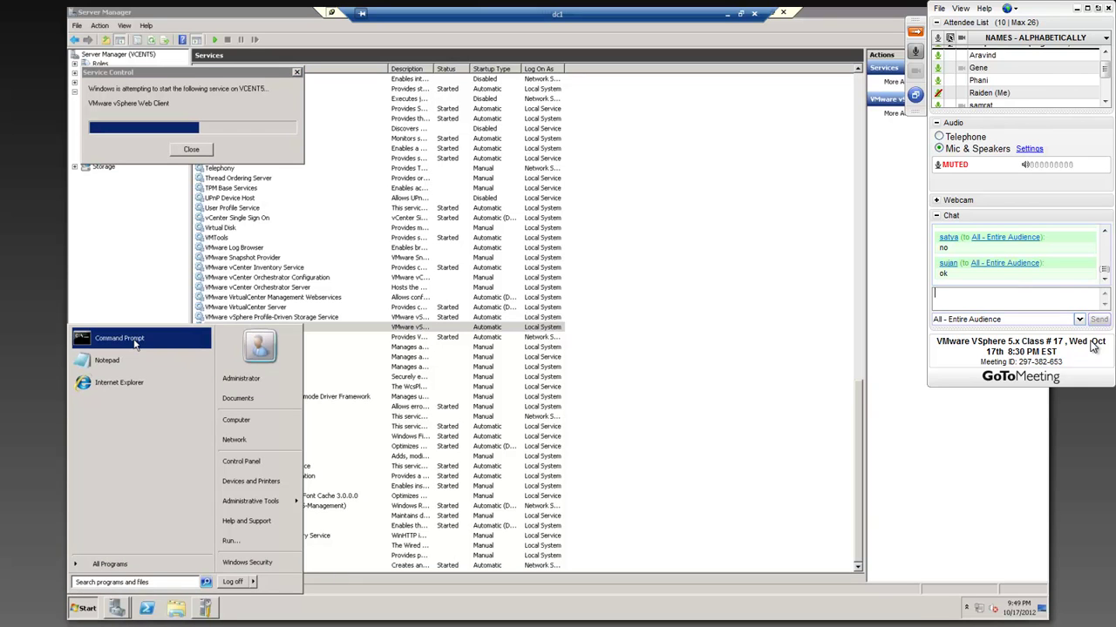
- Run 'ping vcenter5': it resolves to 10.10.10.205 but reports destination host unreachable
{"action": "left_click", "coordinate": [135, 342]}
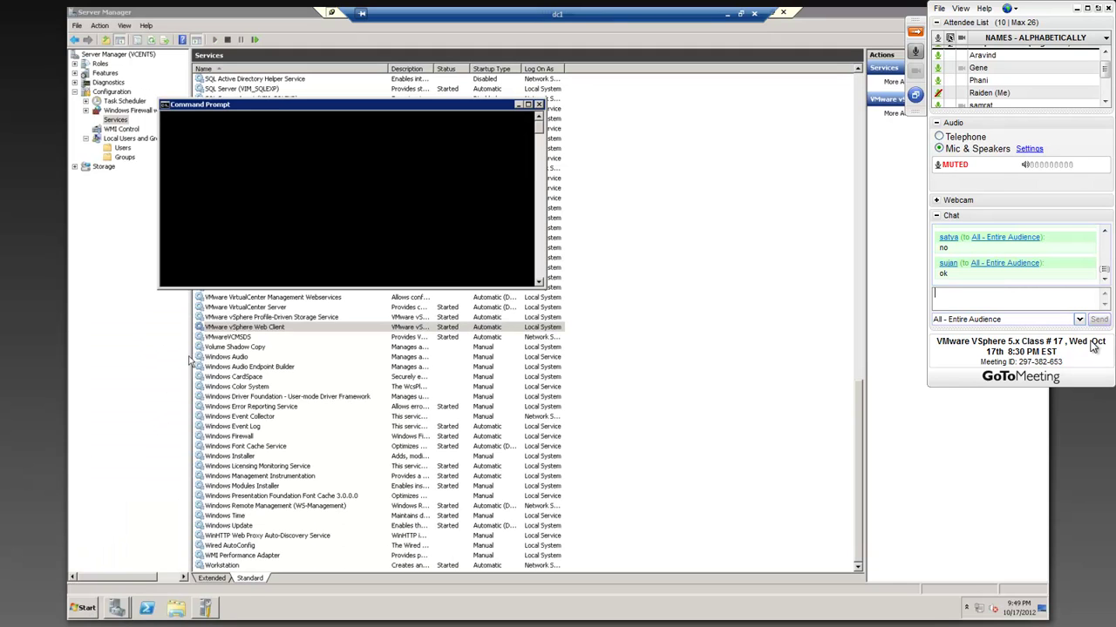
{"action": "type", "text": "ping vcenter5"}
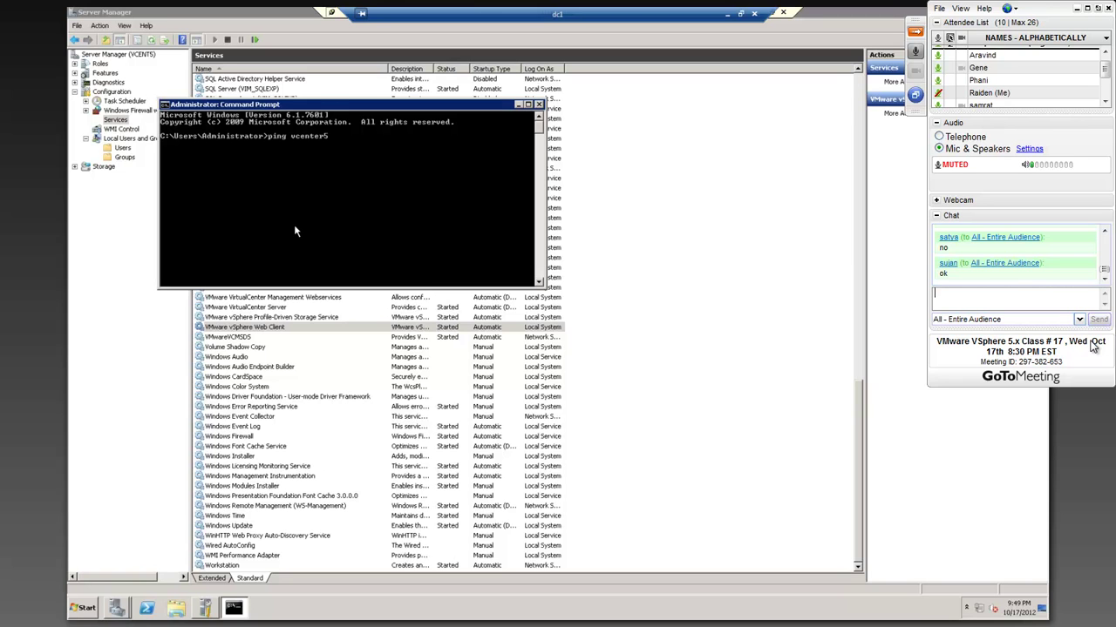
{"action": "key", "text": "Return"}
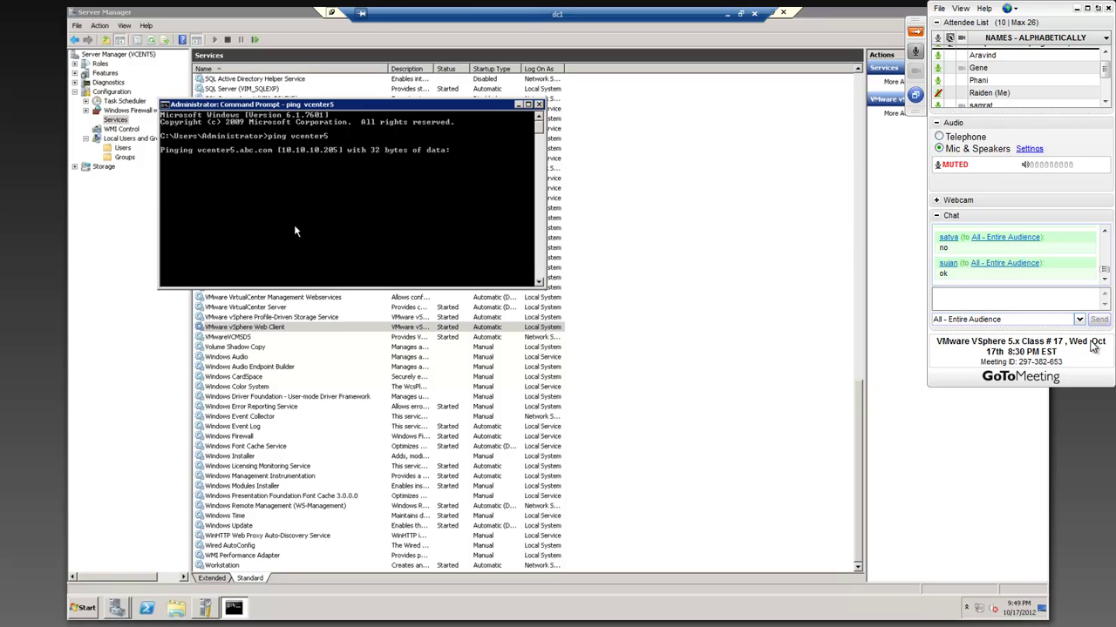
{"action": "key", "text": "ctrl+c"}
{"action": "key", "text": "Up"}
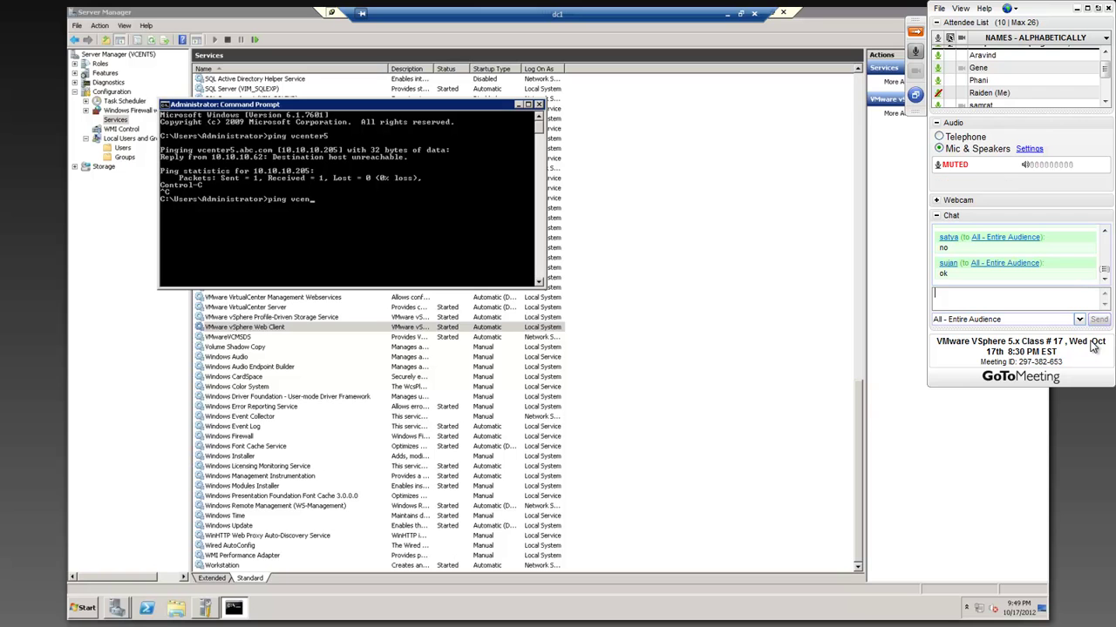
{"action": "left_click", "coordinate": [773, 15]}
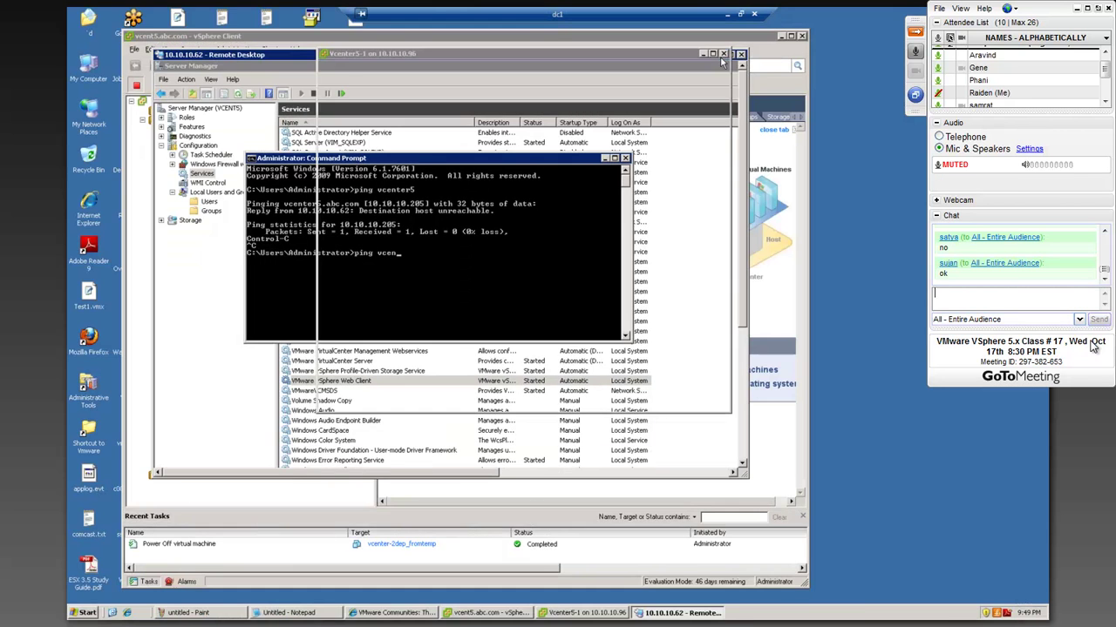
{"action": "left_click", "coordinate": [781, 38]}
{"action": "left_click", "coordinate": [724, 55]}
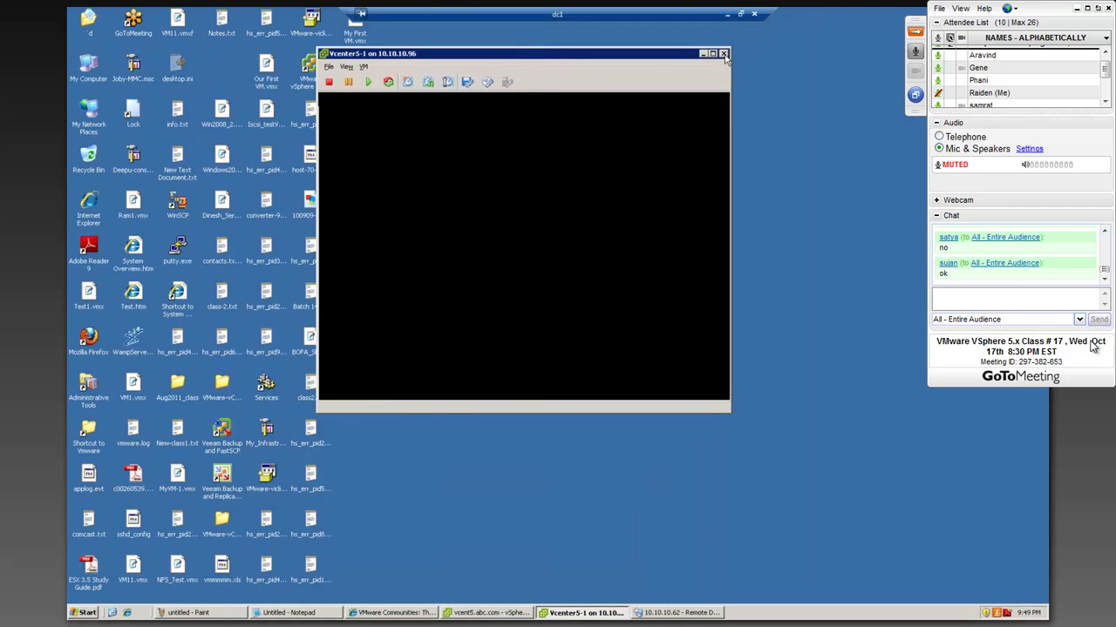
{"action": "left_click", "coordinate": [127, 612]}
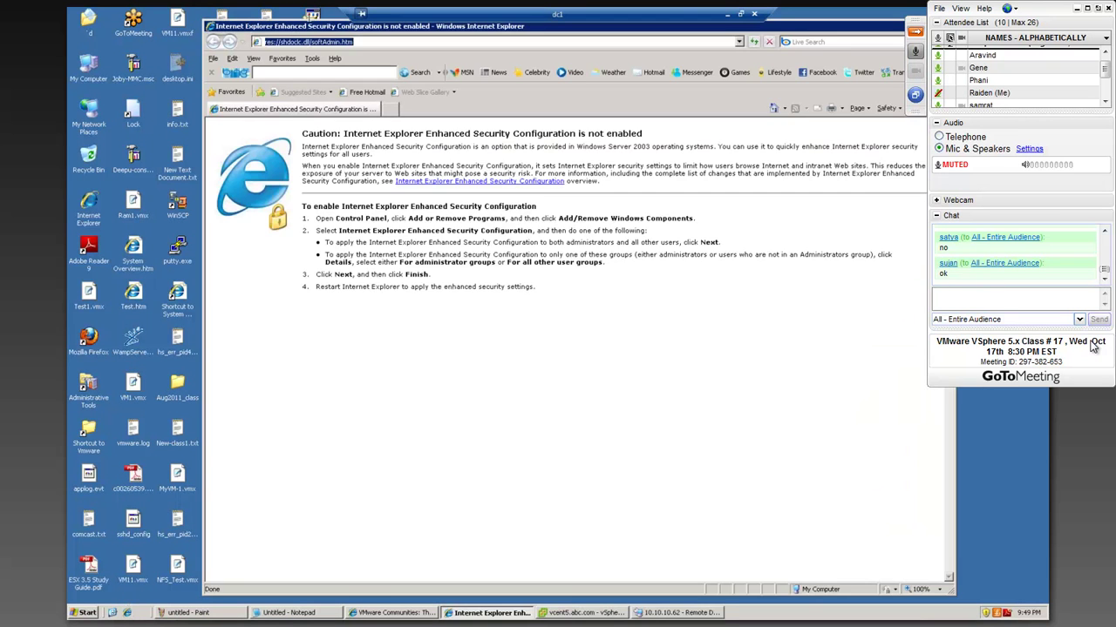
{"action": "type", "text": "h"}
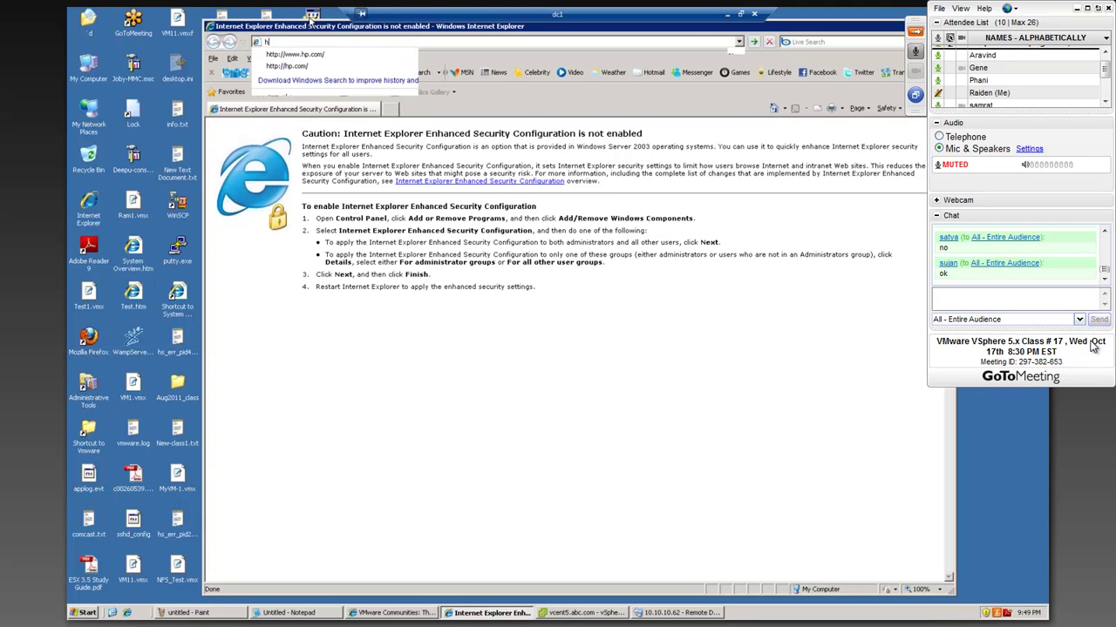
{"action": "type", "text": "ttp"}
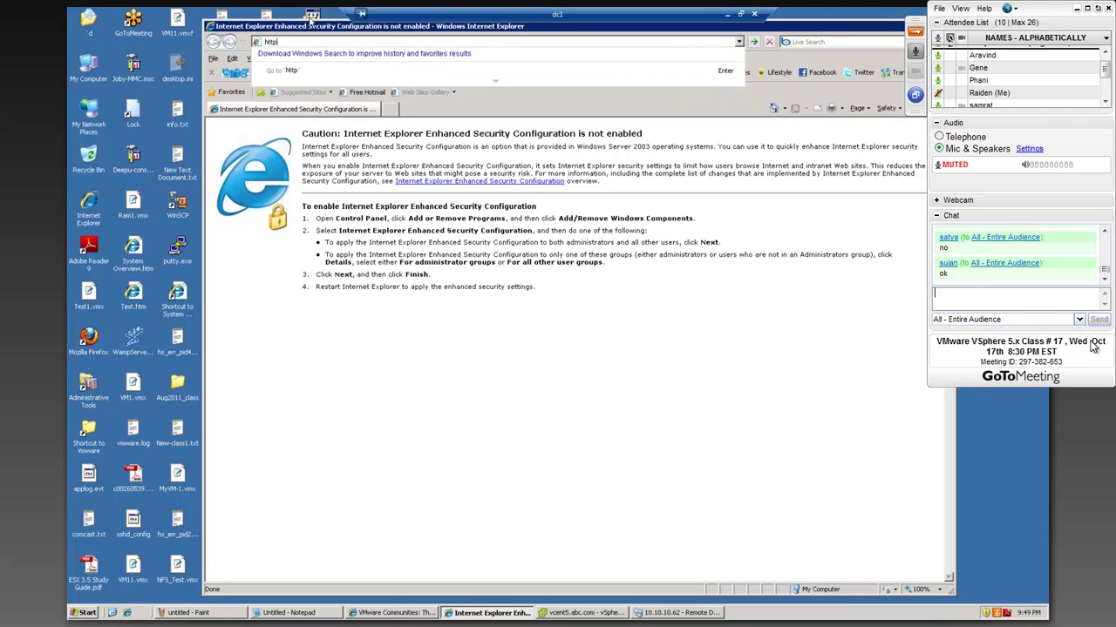
{"action": "type", "text": "s://1"}
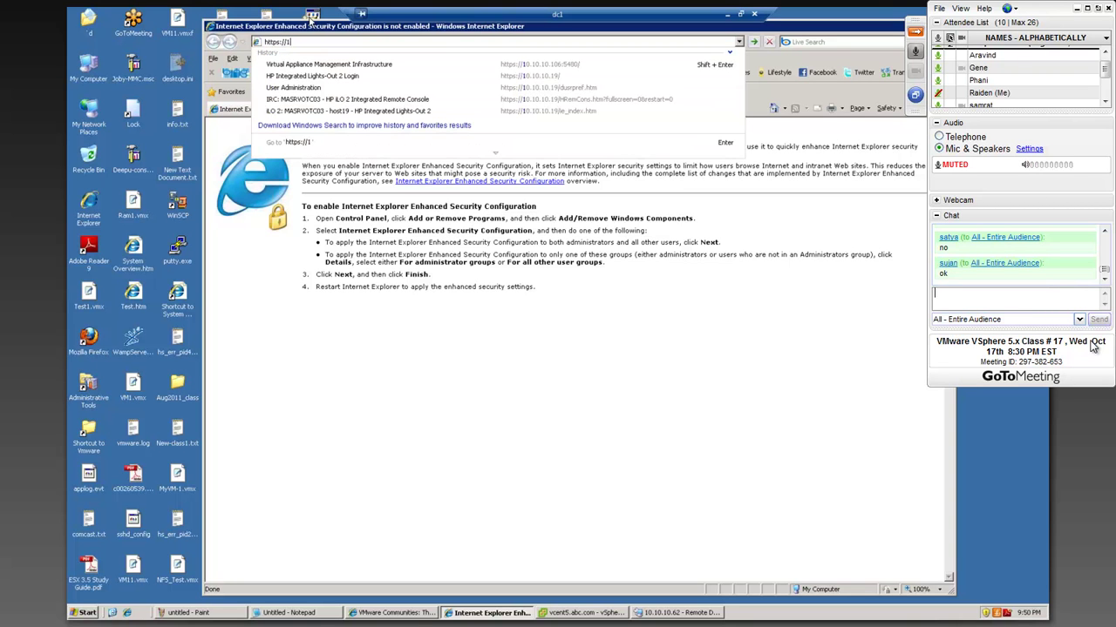
{"action": "type", "text": "0.10.10."}
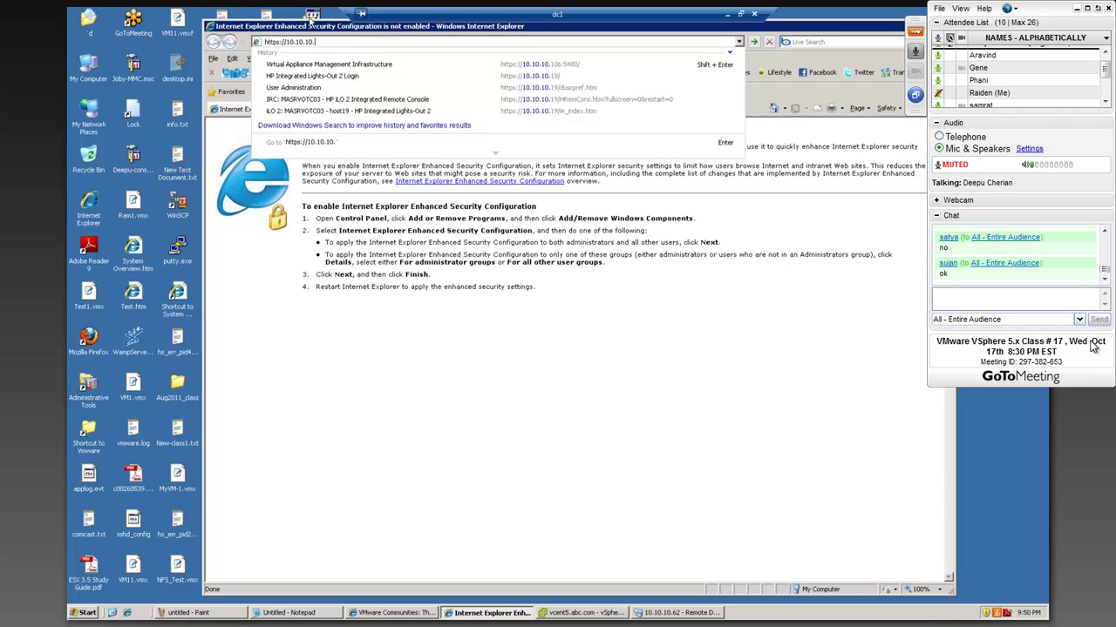
{"action": "type", "text": "62"}
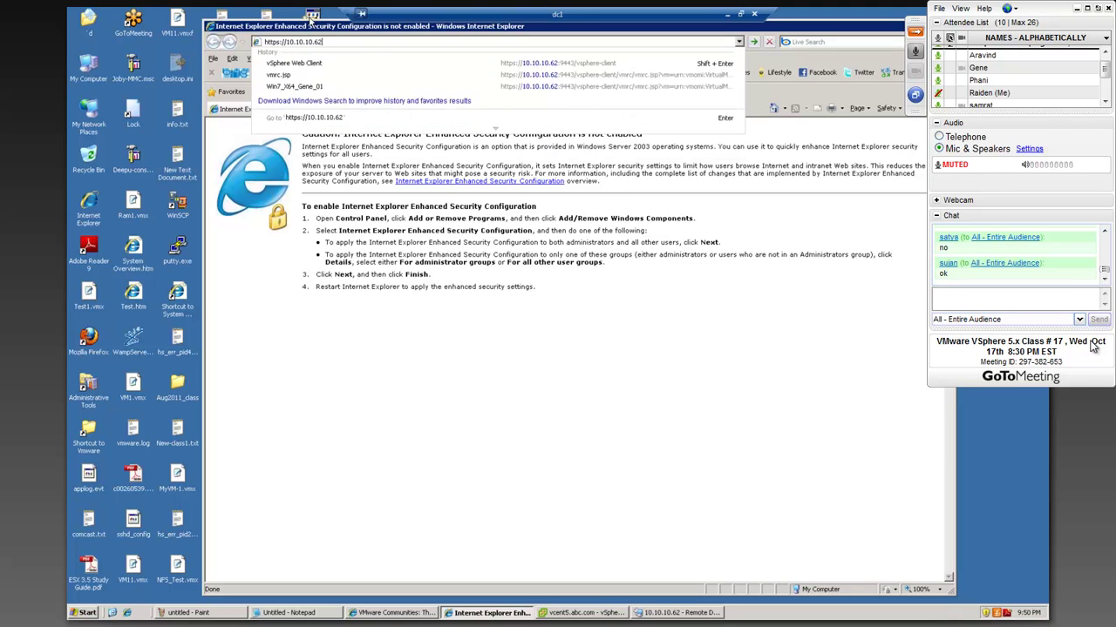
{"action": "key", "text": "Down"}
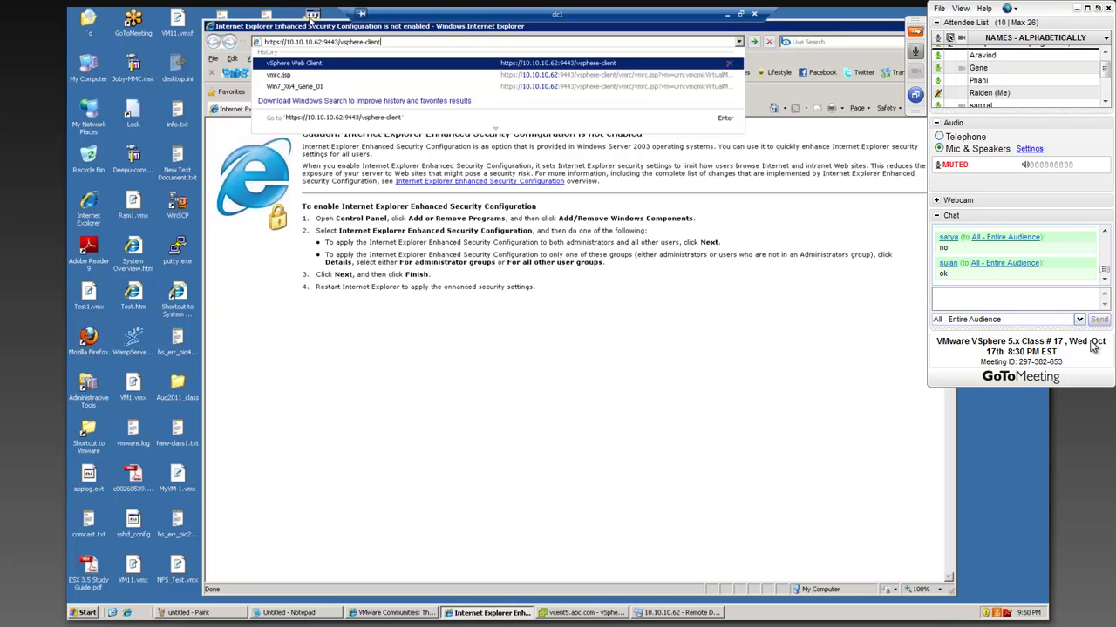
{"action": "key", "text": "Return"}
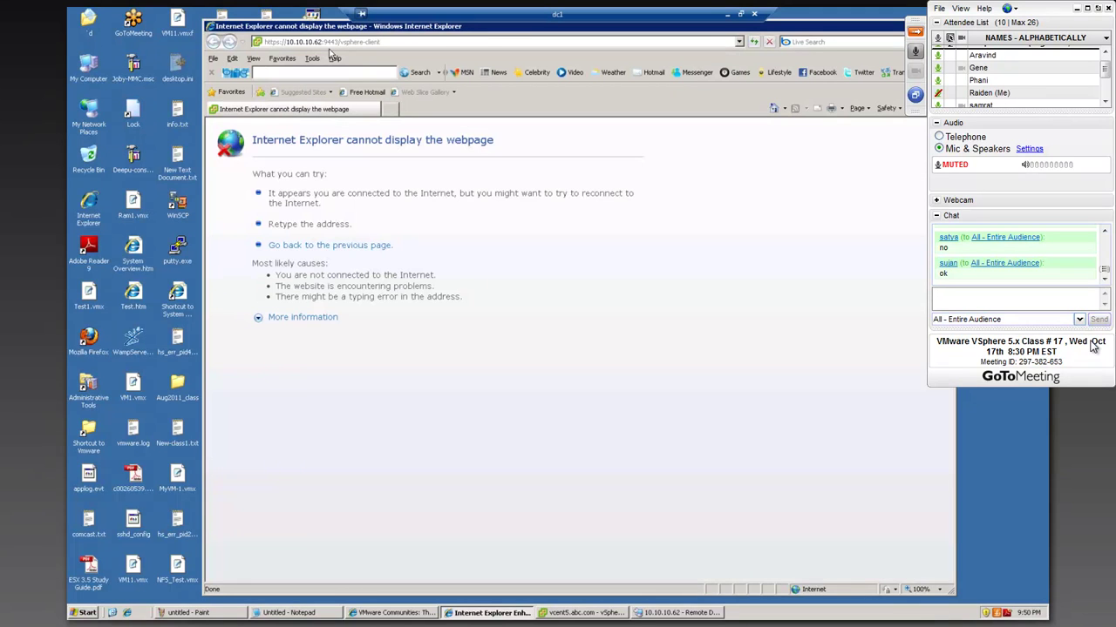
{"action": "left_click", "coordinate": [280, 42]}
{"action": "left_click", "coordinate": [281, 42]}
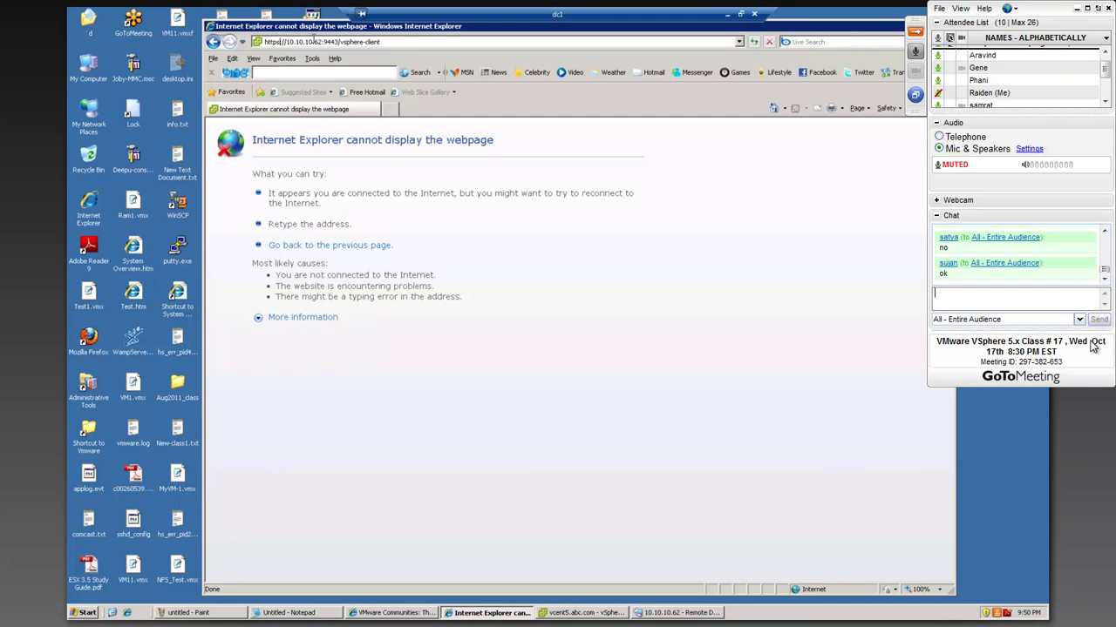
{"action": "key", "text": "BackSpace"}
{"action": "key", "text": "Return"}
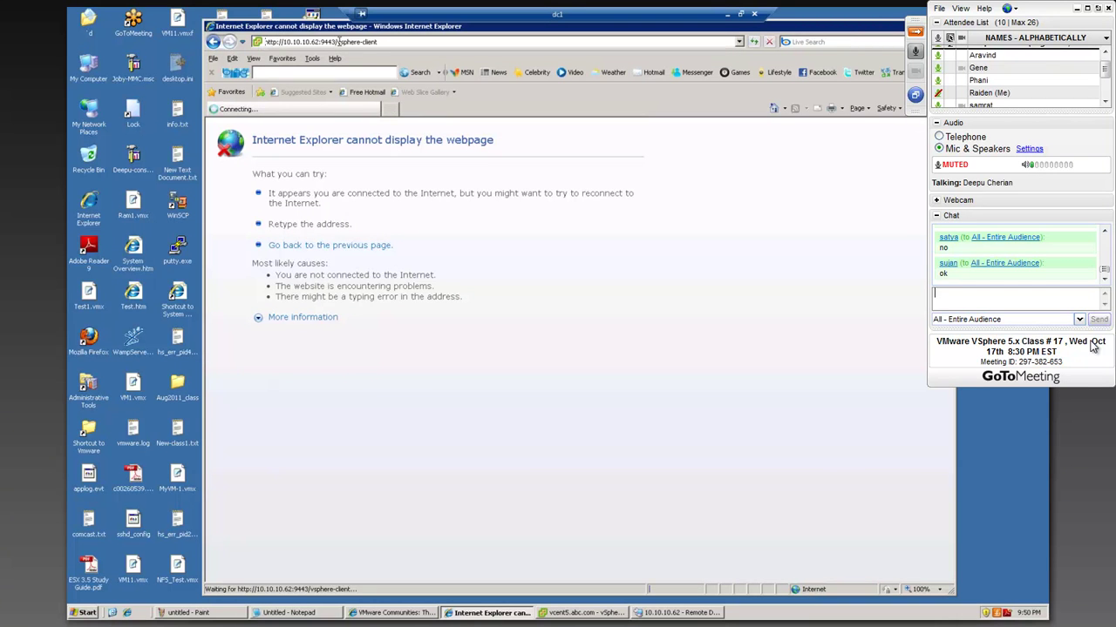
{"action": "left_click_drag", "start_coordinate": [380, 33], "coordinate": [348, 35]}
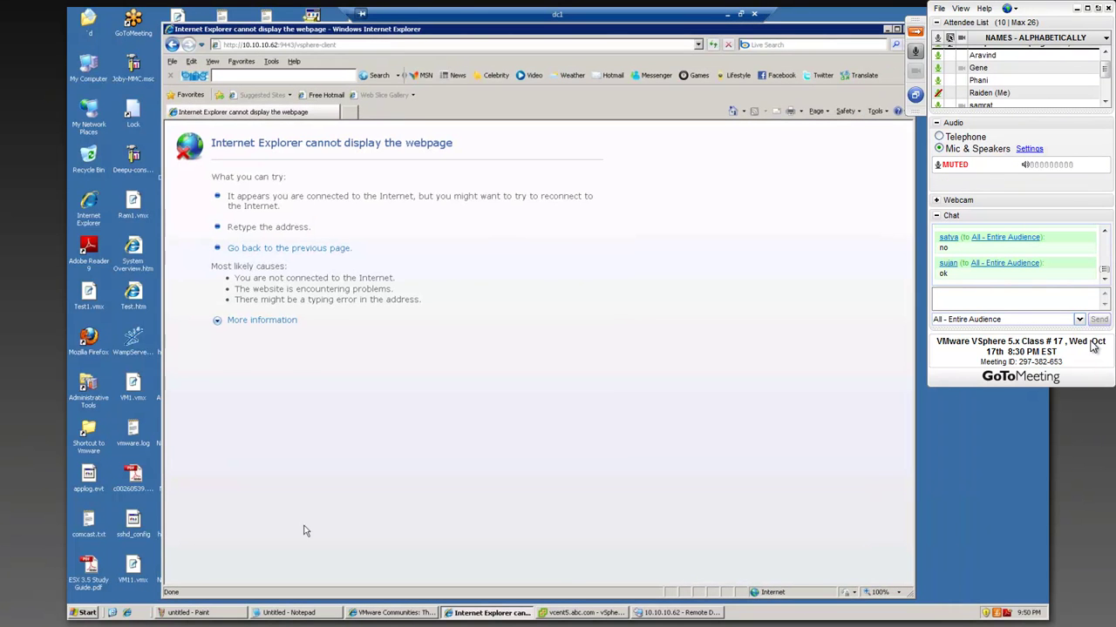
- Start the VMware VirtualCenter Management Webservices service in Server Manager
{"action": "left_click", "coordinate": [680, 613]}
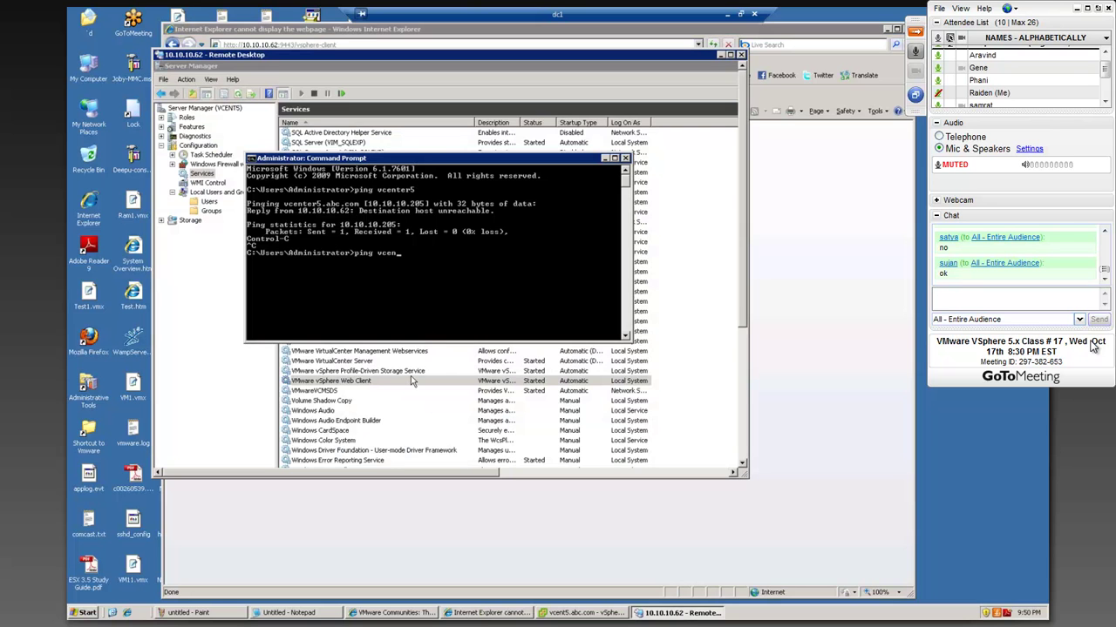
{"action": "left_click_drag", "start_coordinate": [451, 54], "coordinate": [408, 63]}
{"action": "left_click", "coordinate": [405, 73]}
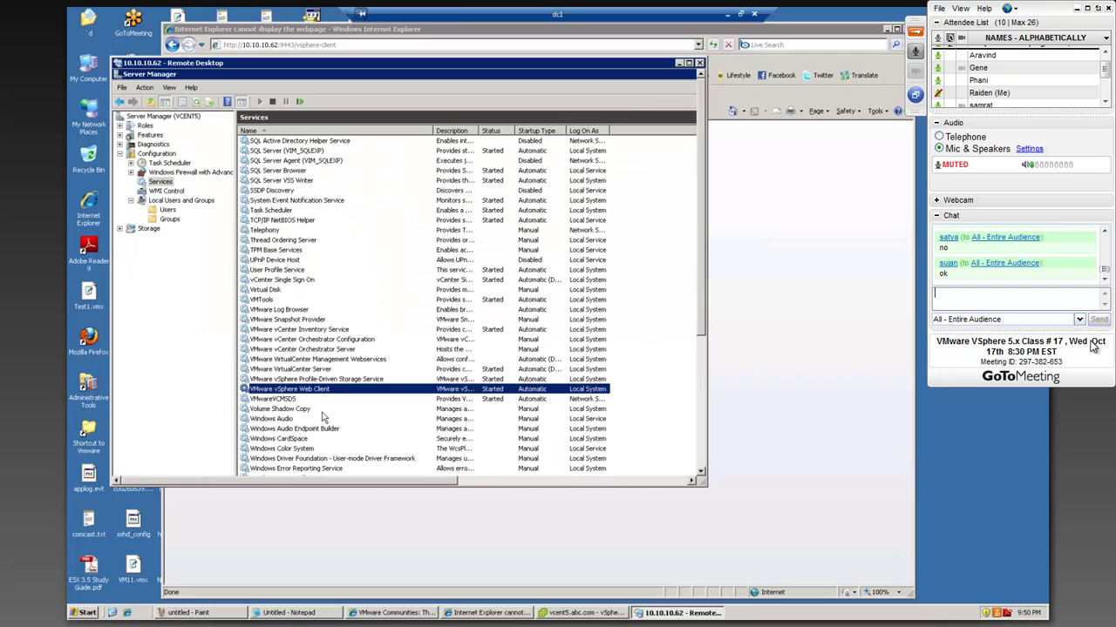
{"action": "left_click", "coordinate": [323, 368]}
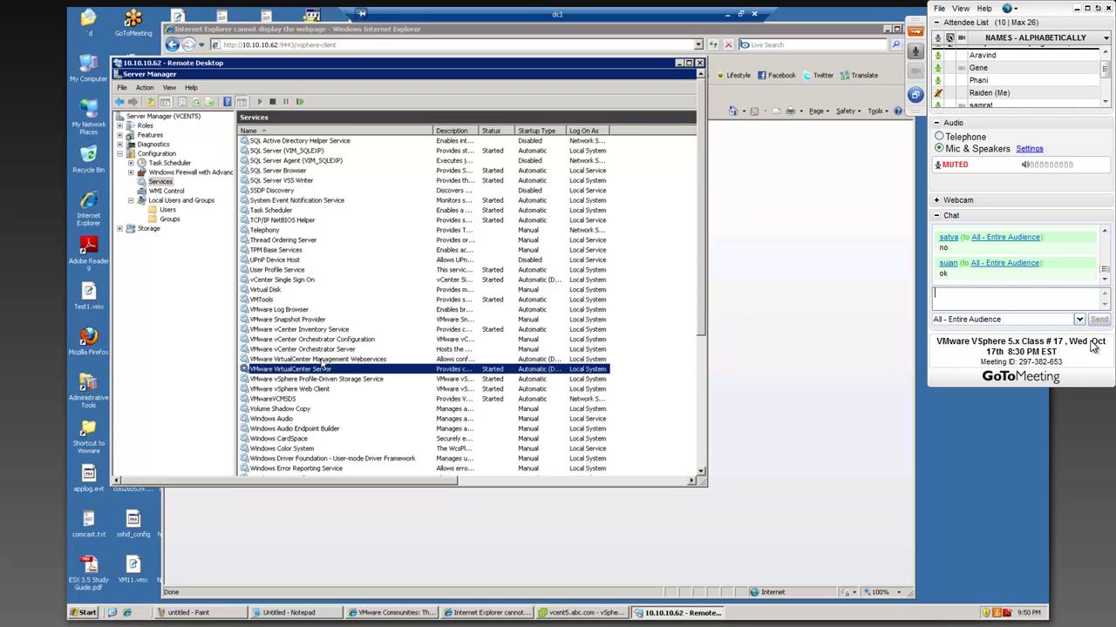
{"action": "left_click", "coordinate": [325, 360]}
{"action": "right_click", "coordinate": [326, 363]}
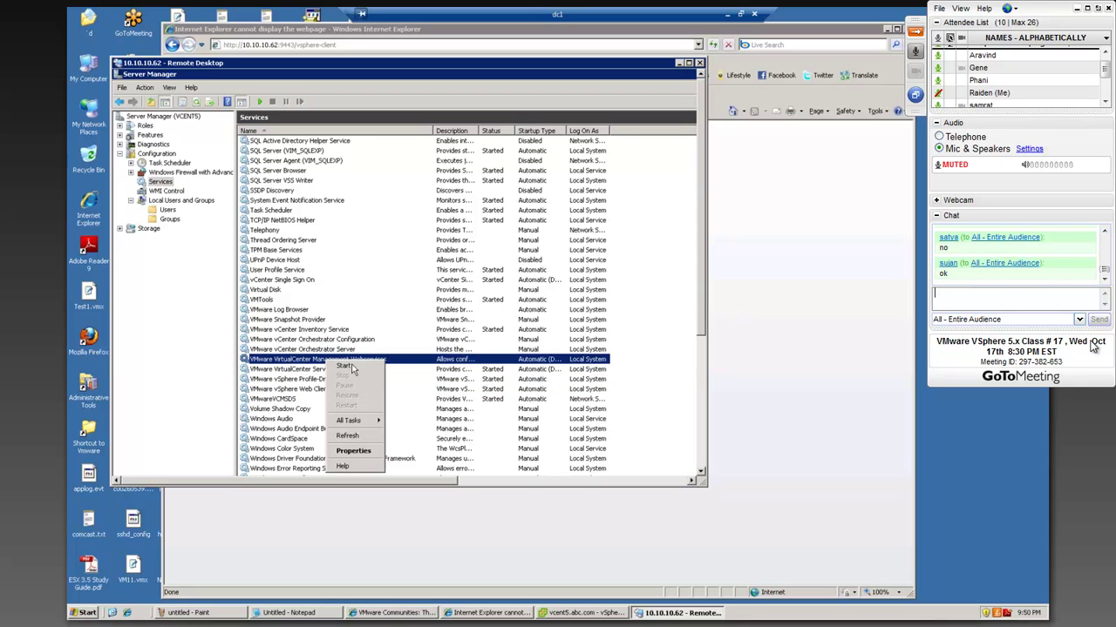
{"action": "left_click", "coordinate": [346, 367]}
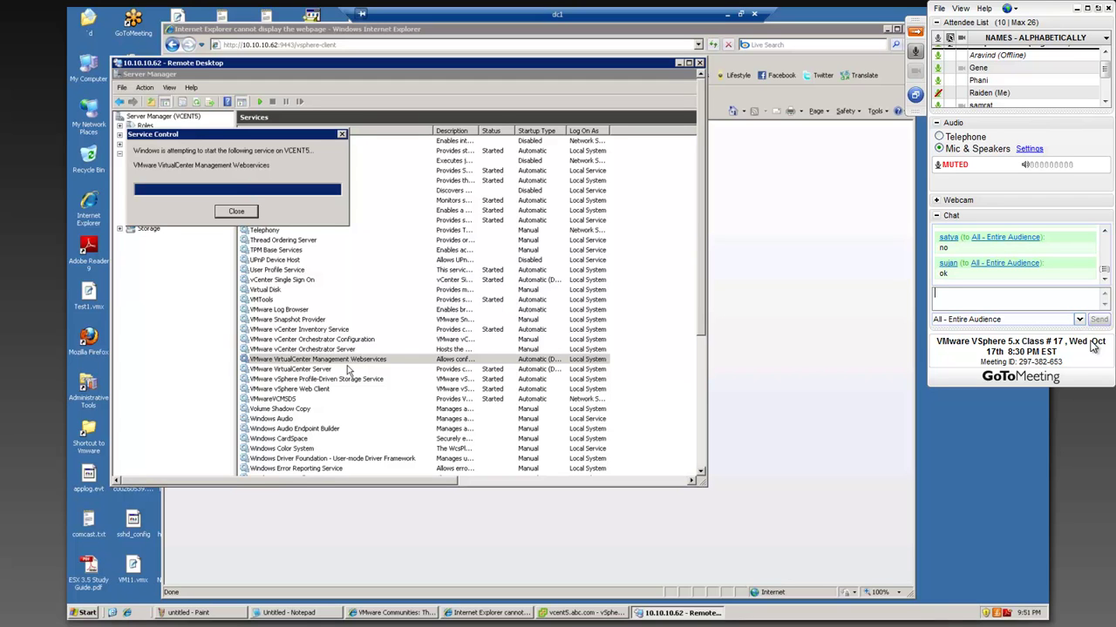
- Reload the web client over https in IE, still failing, then enlarge the remote Server Manager window
{"action": "left_click", "coordinate": [763, 258]}
{"action": "left_click", "coordinate": [395, 44]}
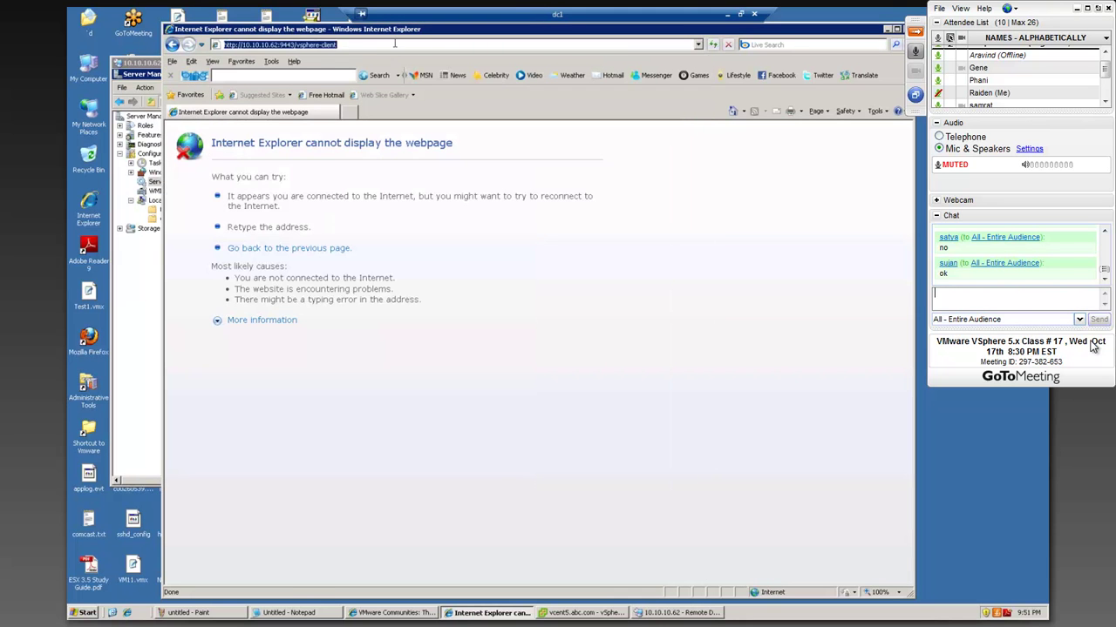
{"action": "key", "text": "Return"}
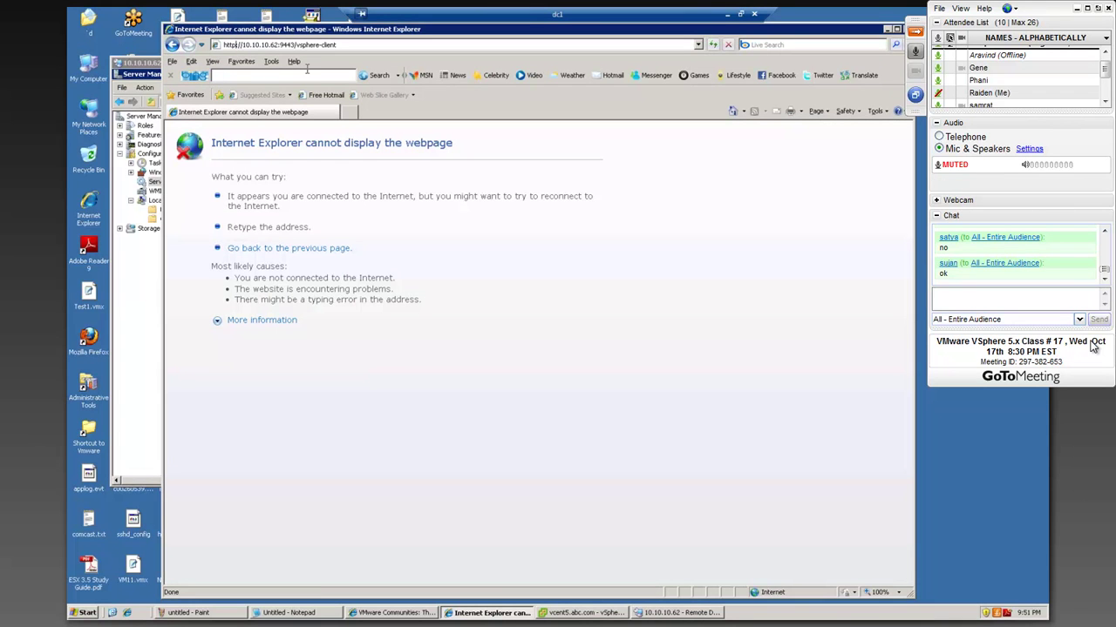
{"action": "type", "text": "s"}
{"action": "key", "text": "Return"}
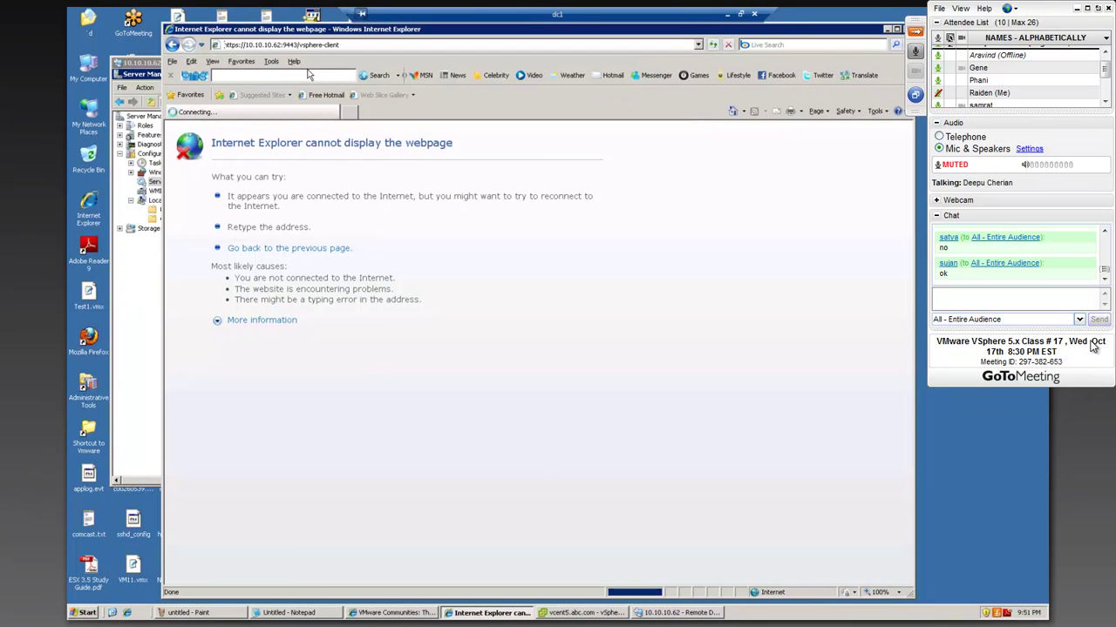
{"action": "left_click", "coordinate": [348, 45]}
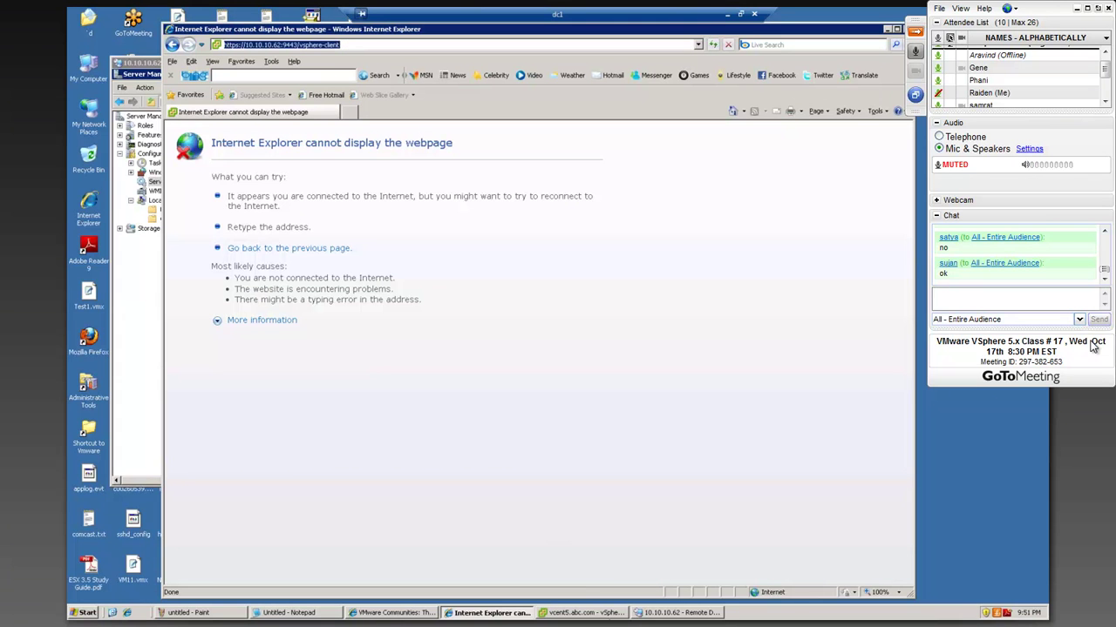
{"action": "left_click", "coordinate": [656, 613]}
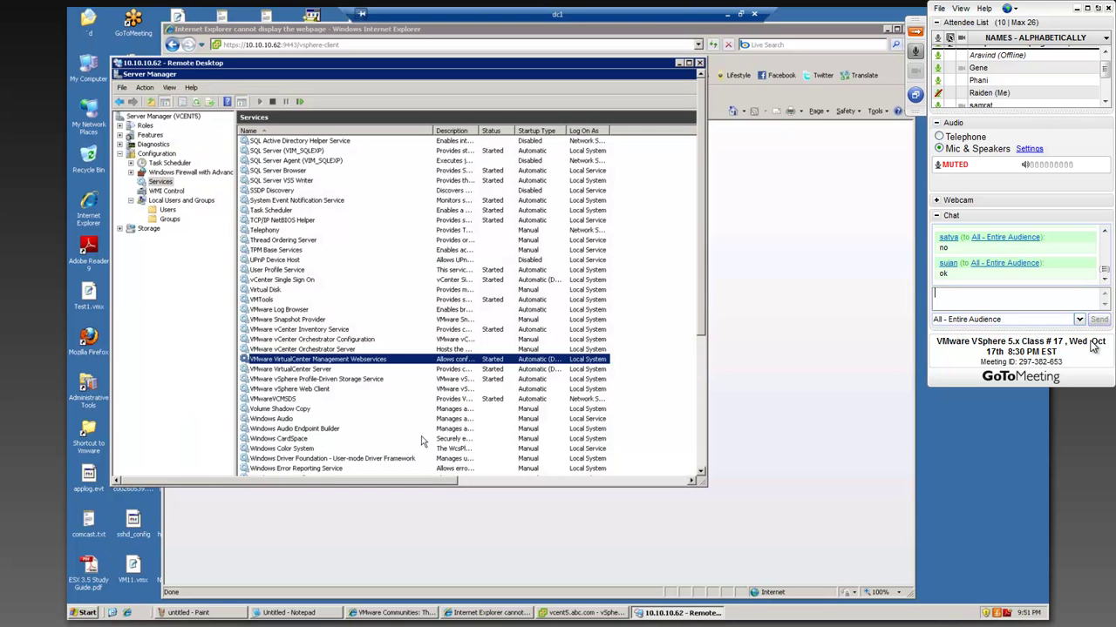
{"action": "left_click_drag", "start_coordinate": [709, 488], "coordinate": [819, 600]}
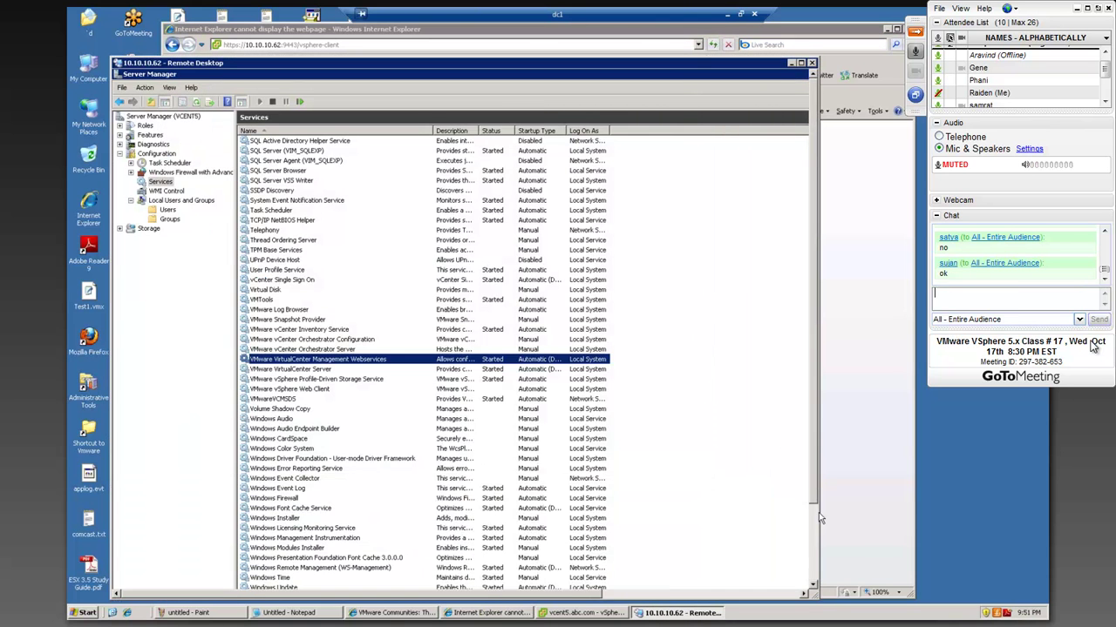
{"action": "left_click", "coordinate": [124, 580]}
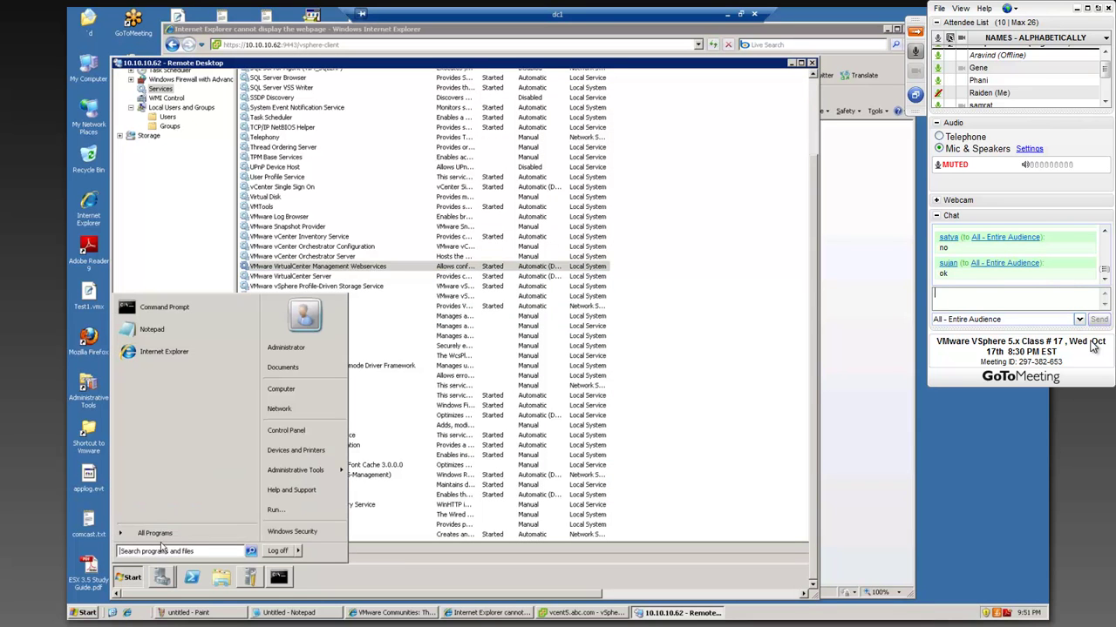
- Launch vSphere Web Client from All Programs > VMware > VMware vSphere Web Client
{"action": "left_click", "coordinate": [201, 534]}
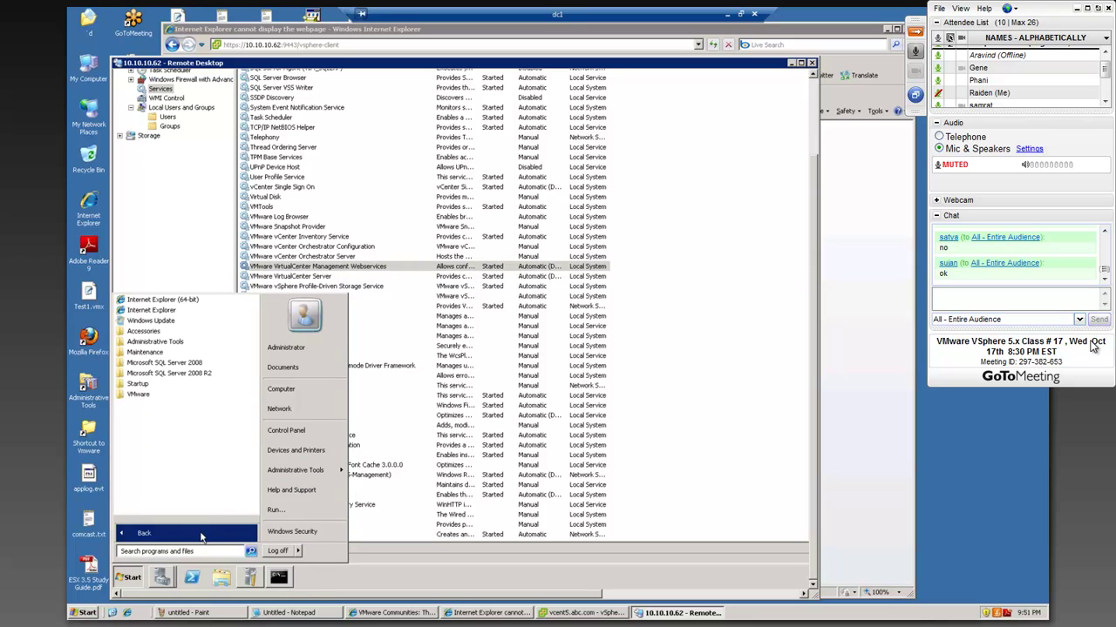
{"action": "left_click", "coordinate": [142, 396]}
{"action": "left_click", "coordinate": [185, 490]}
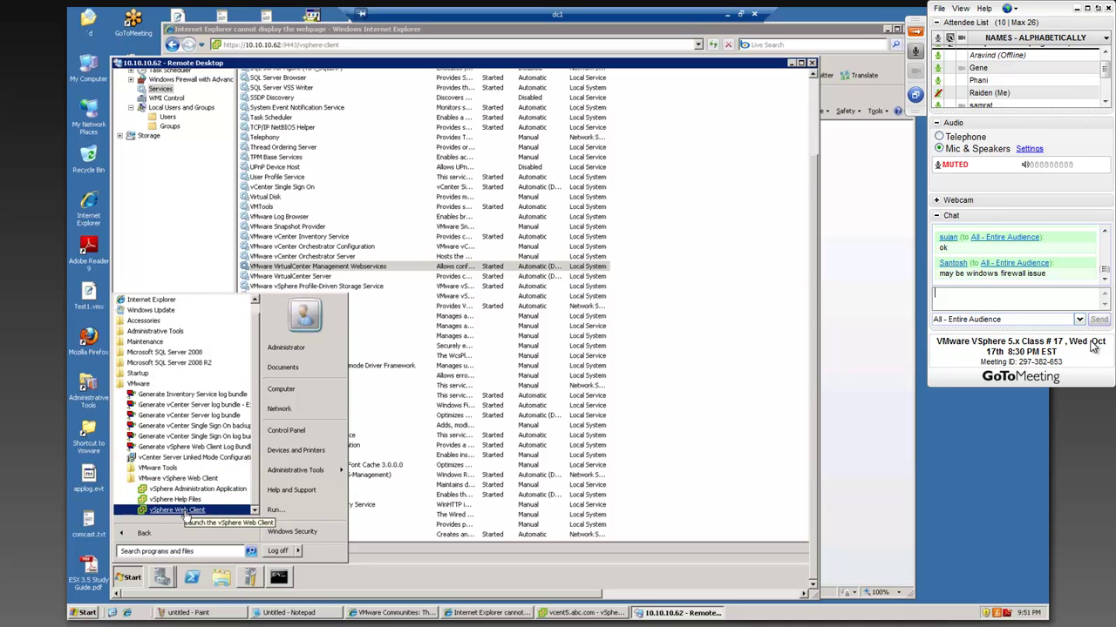
{"action": "left_click", "coordinate": [185, 511]}
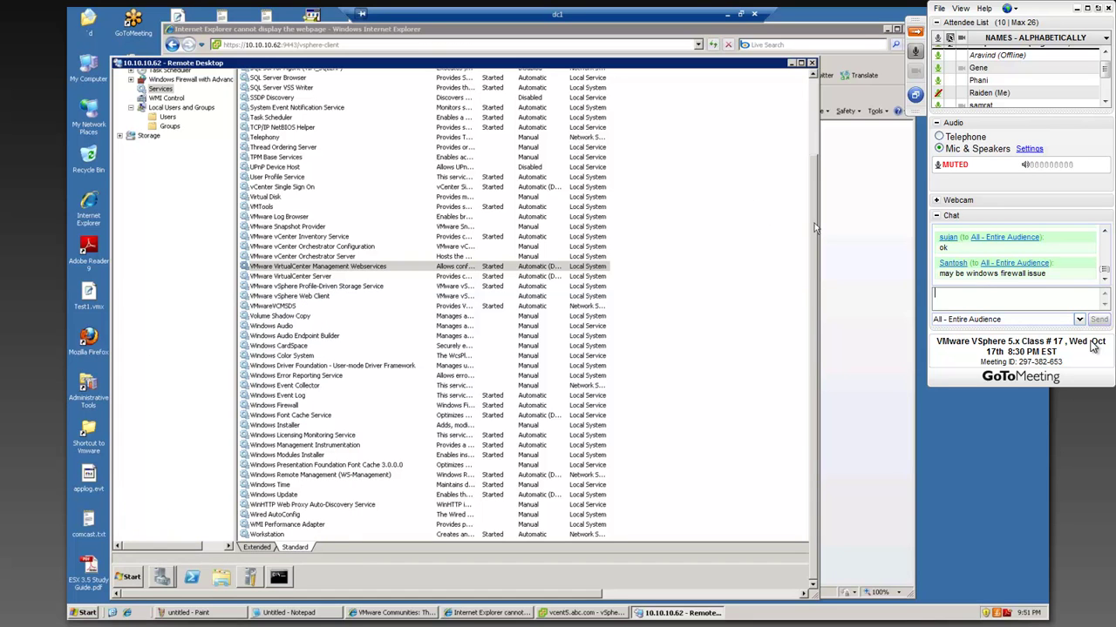
{"action": "left_click_drag", "start_coordinate": [817, 207], "coordinate": [814, 145]}
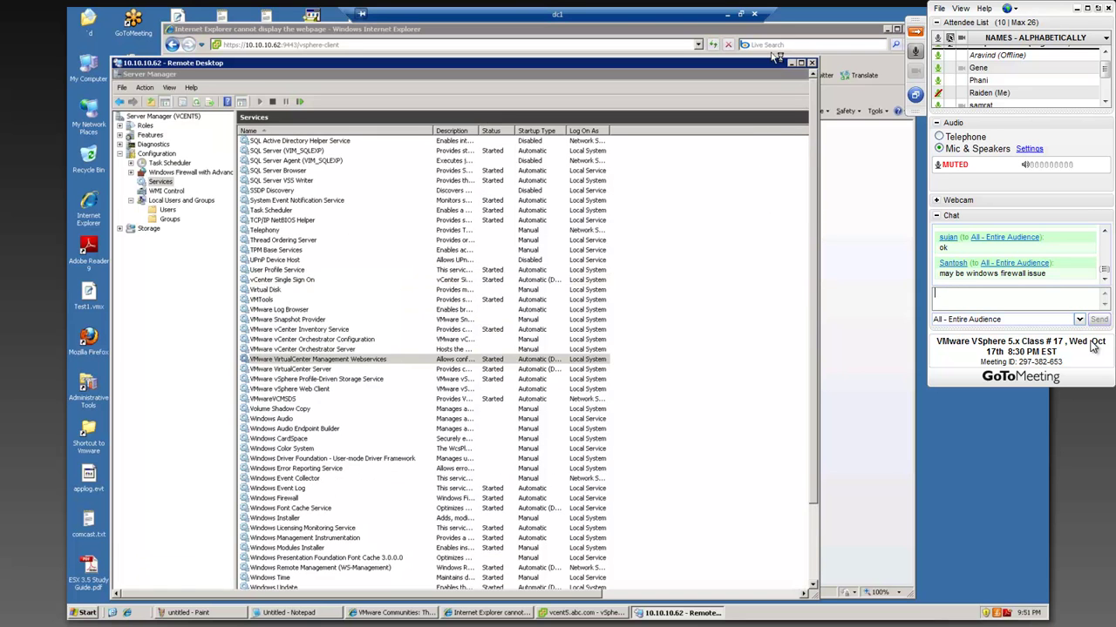
{"action": "left_click_drag", "start_coordinate": [766, 70], "coordinate": [773, 51]}
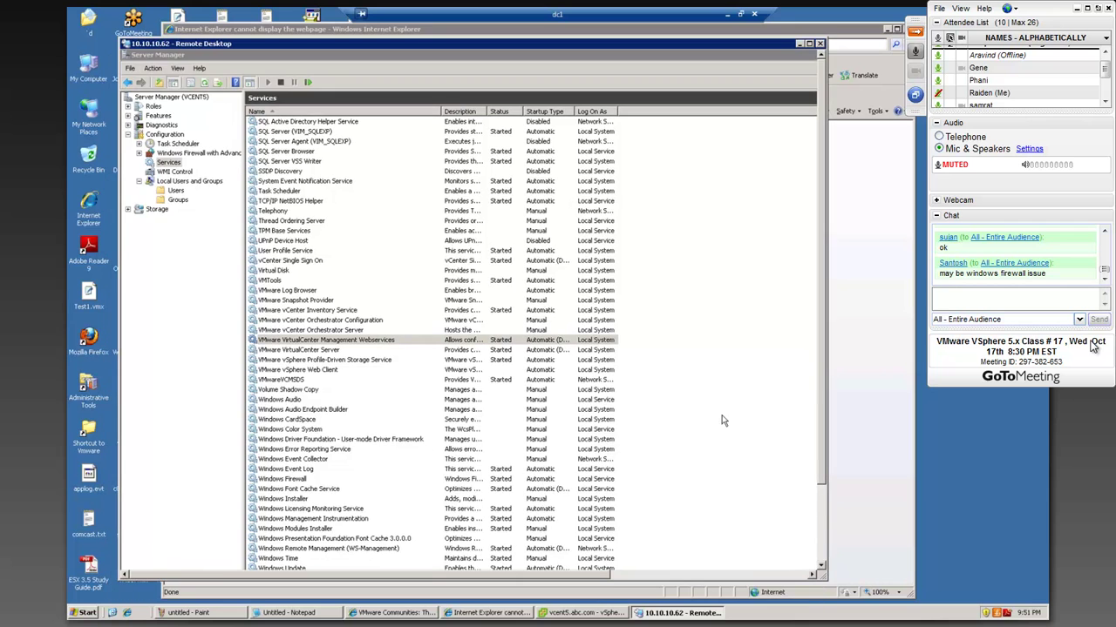
{"action": "left_click_drag", "start_coordinate": [820, 380], "coordinate": [827, 470]}
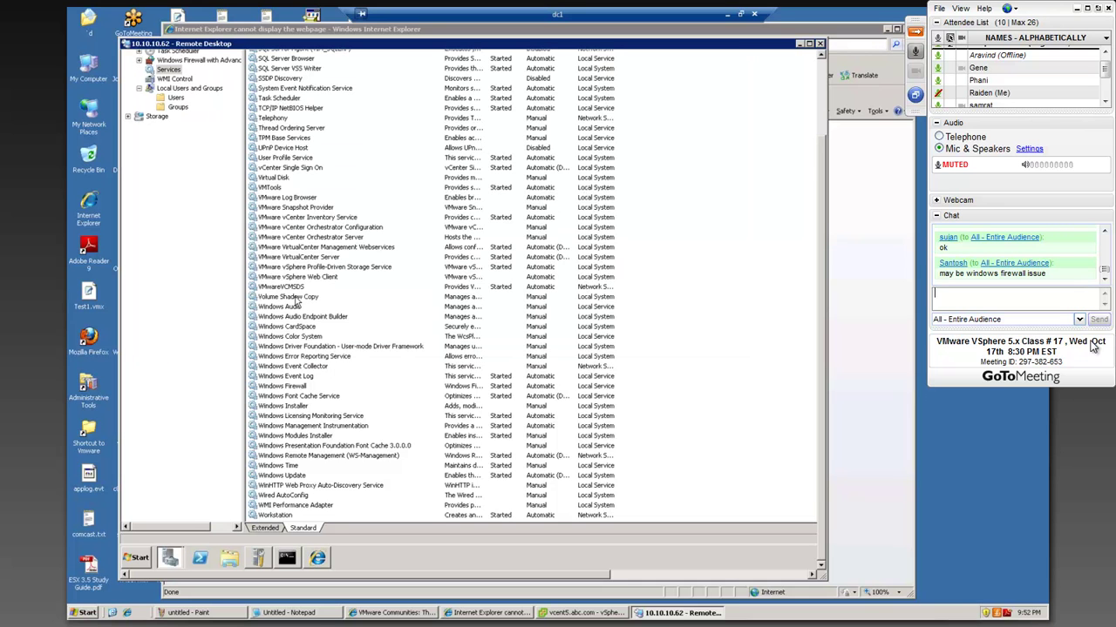
- Start the VMware vSphere Web Client service from its context menu
{"action": "left_click", "coordinate": [300, 279]}
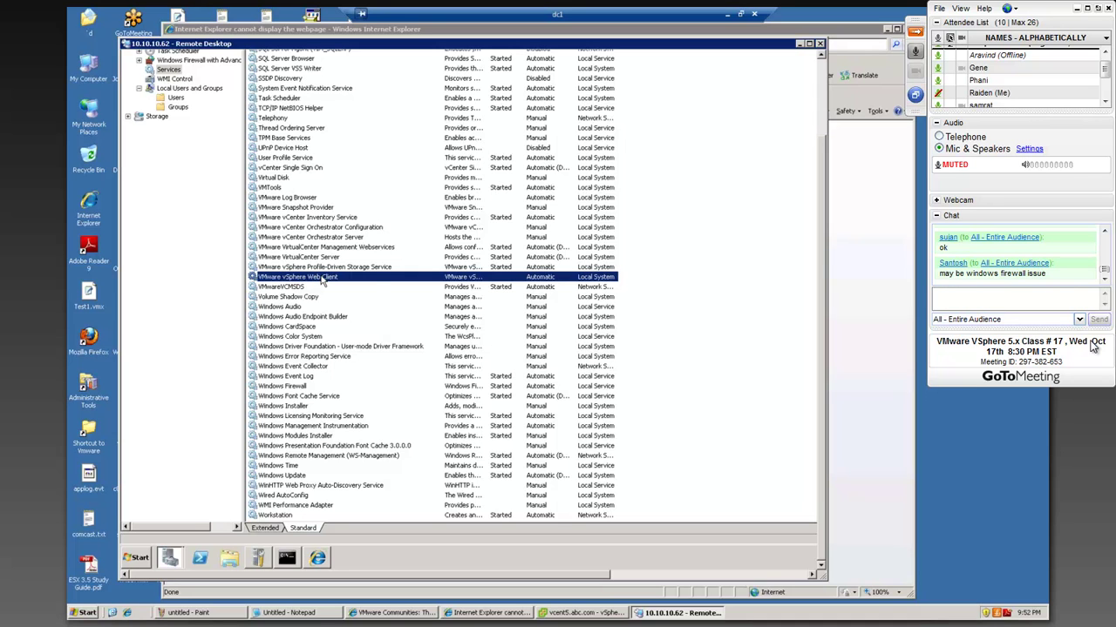
{"action": "right_click", "coordinate": [321, 279]}
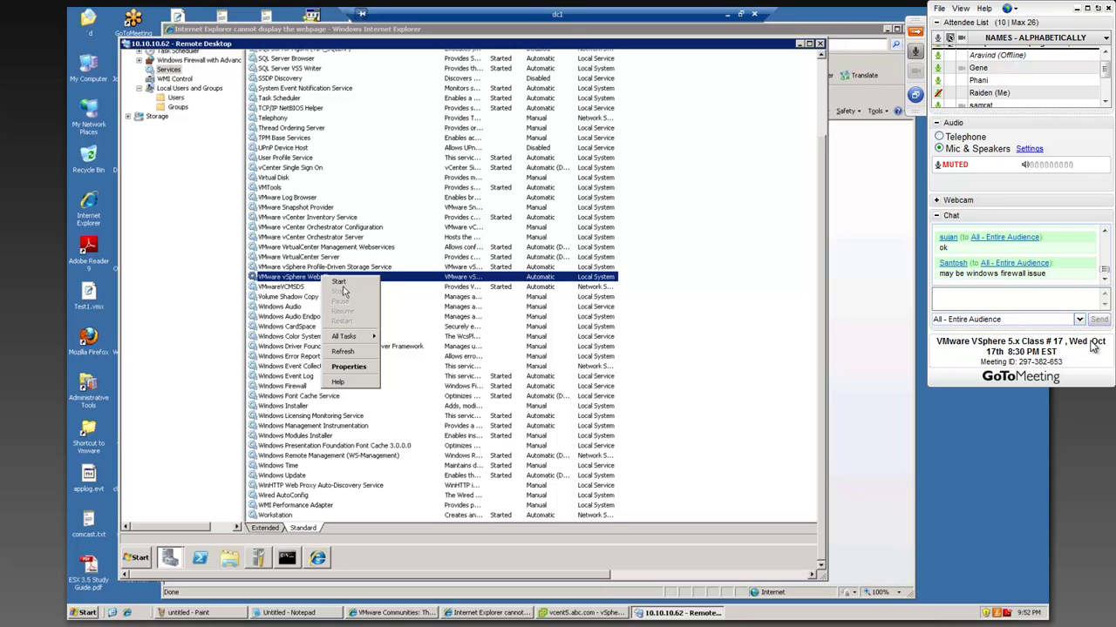
{"action": "left_click", "coordinate": [341, 285]}
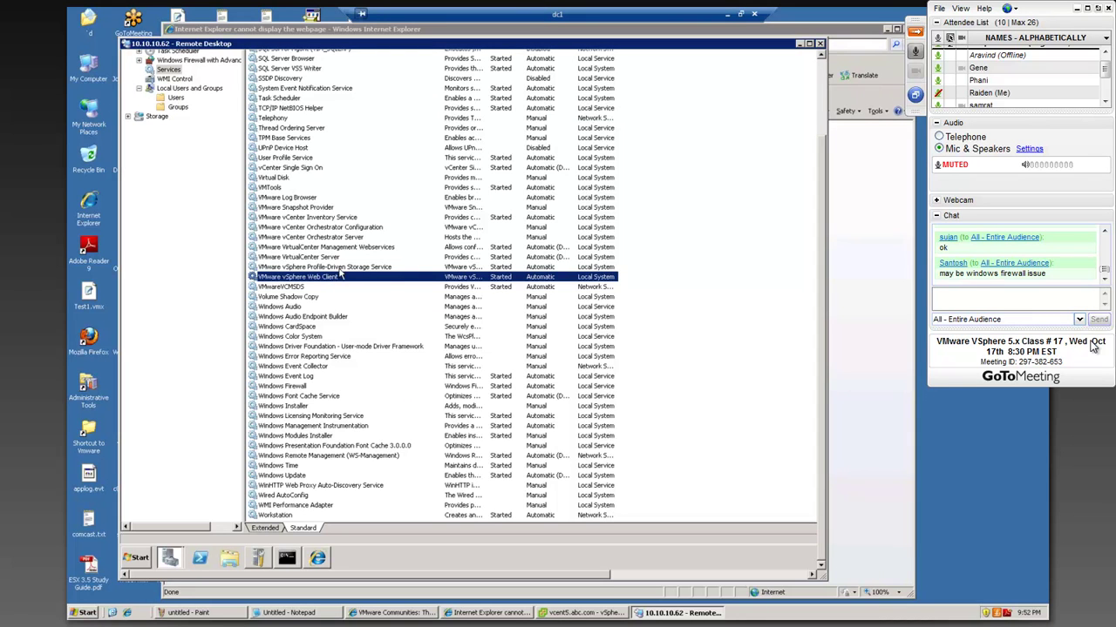
- Refresh the Web Client service status to Started and draft a chat remark about troubleshooting
{"action": "right_click", "coordinate": [335, 276]}
{"action": "left_click", "coordinate": [326, 269]}
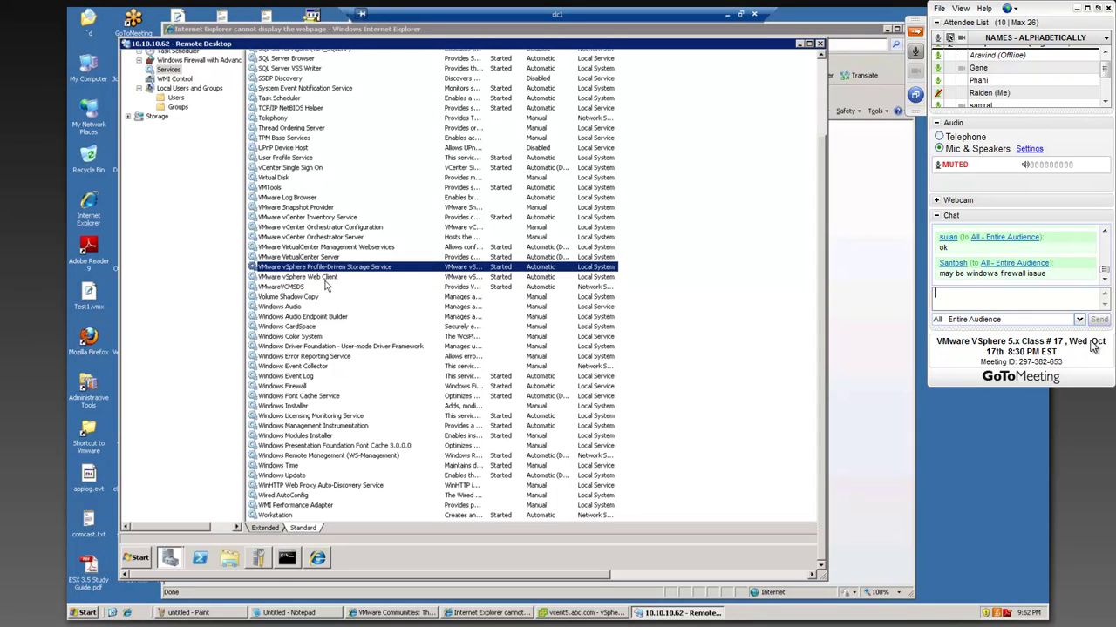
{"action": "left_click", "coordinate": [326, 278]}
{"action": "right_click", "coordinate": [328, 278]}
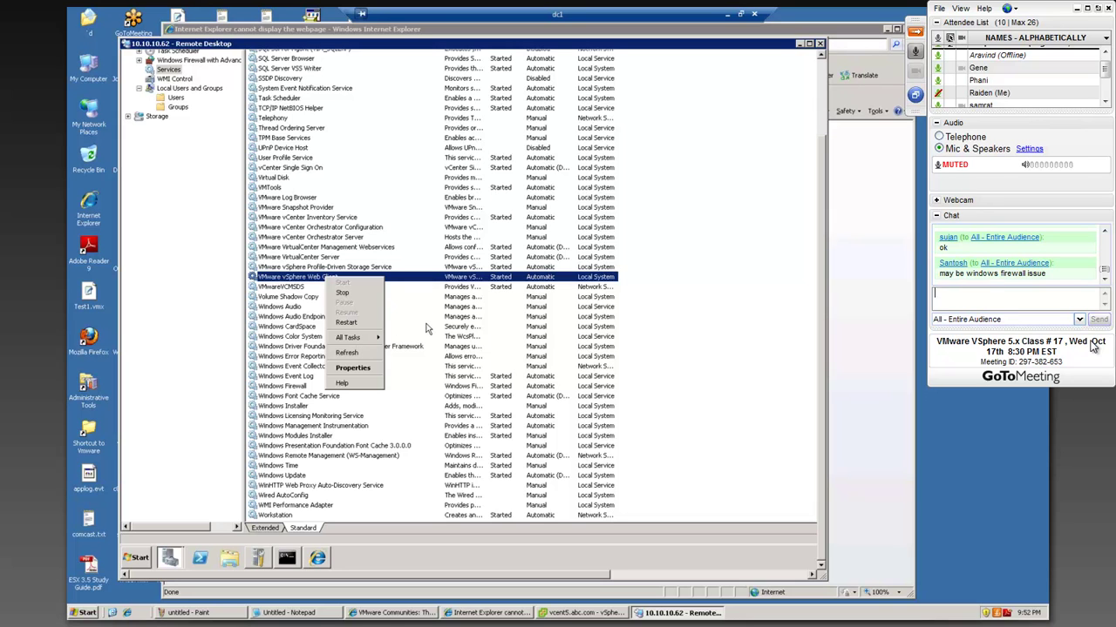
{"action": "left_click", "coordinate": [448, 44]}
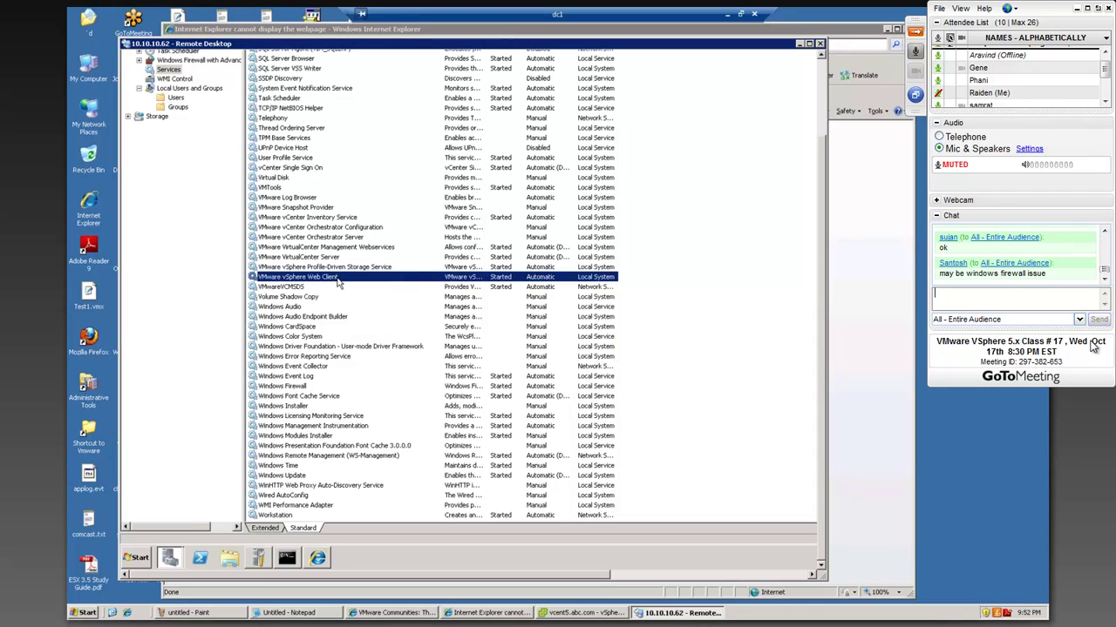
{"action": "right_click", "coordinate": [337, 280]}
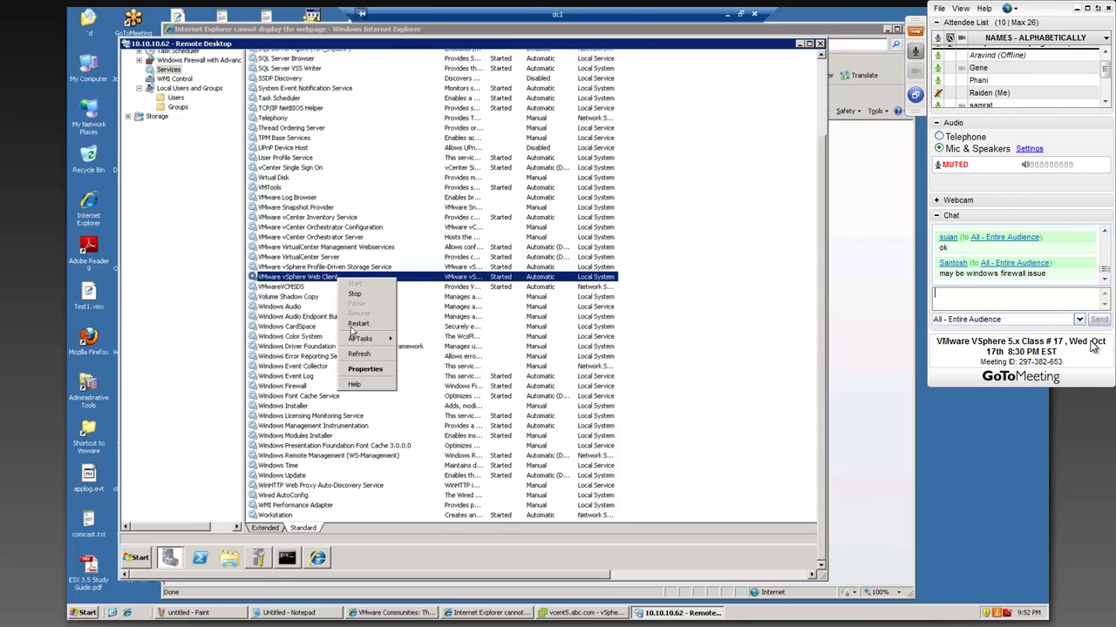
{"action": "type", "text": "As bad "}
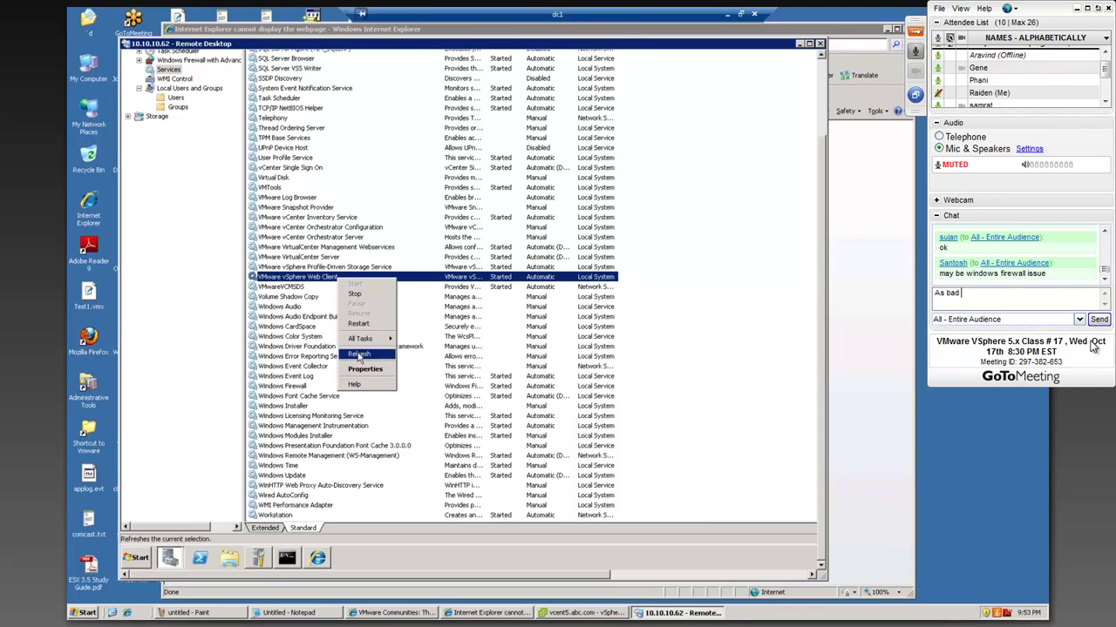
{"action": "type", "text": "as this may be, "}
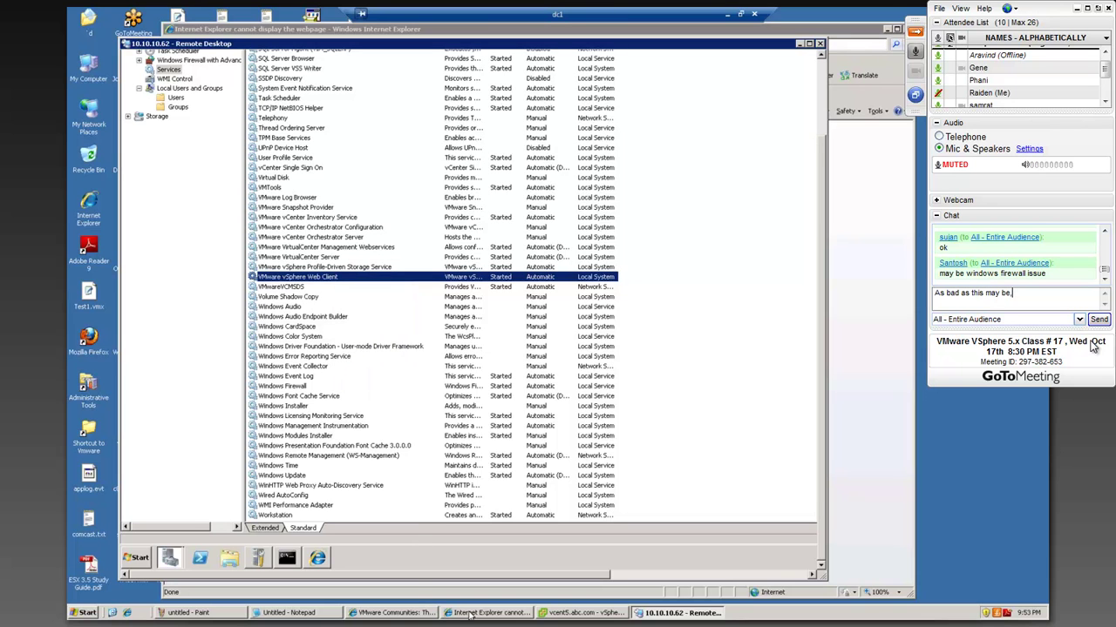
{"action": "type", "text": "at least "}
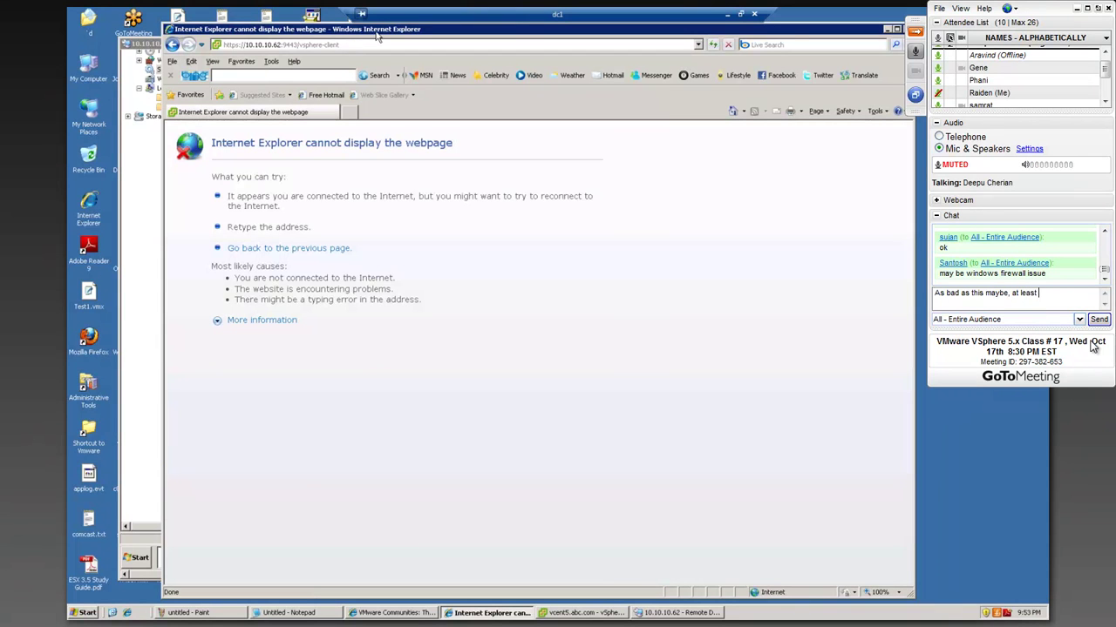
{"action": "type", "text": "we are lear"}
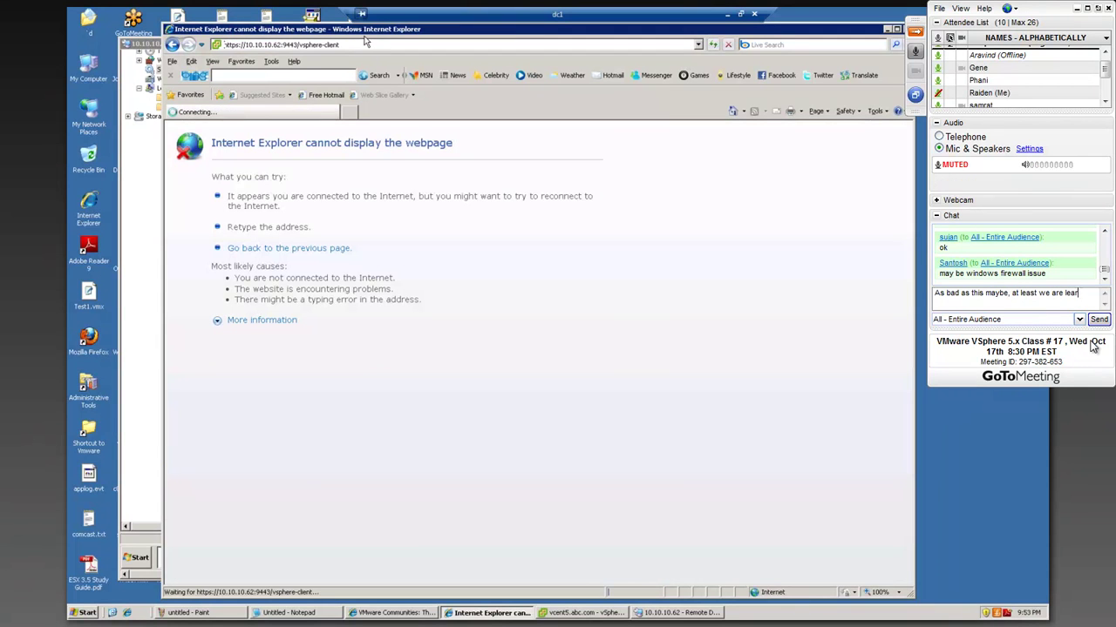
{"action": "type", "text": "ning some tro"}
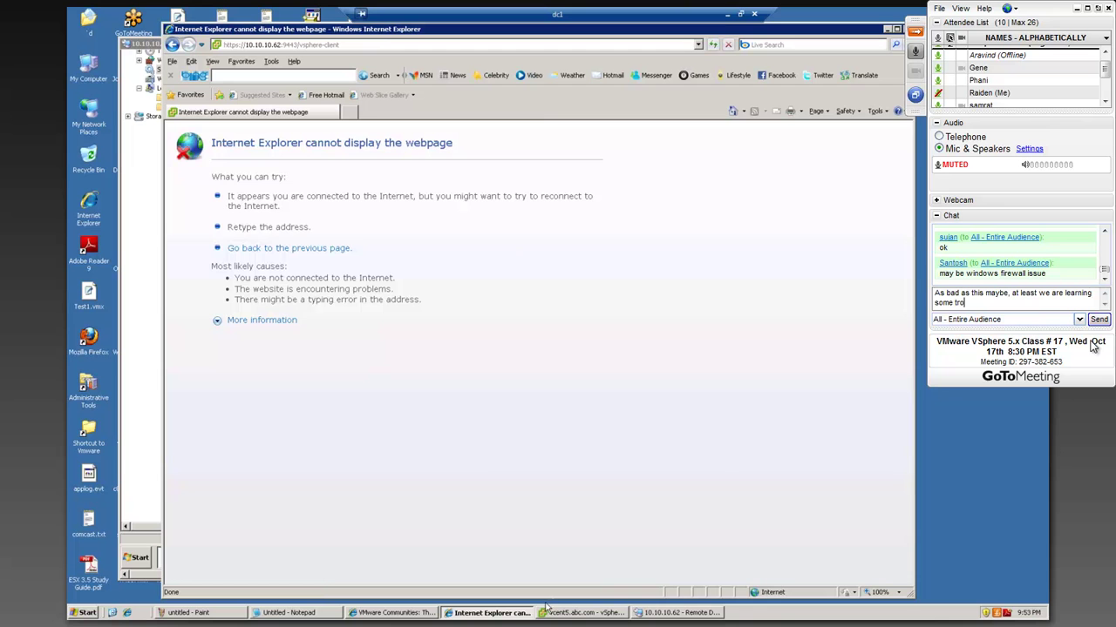
{"action": "type", "text": "uble shooting"}
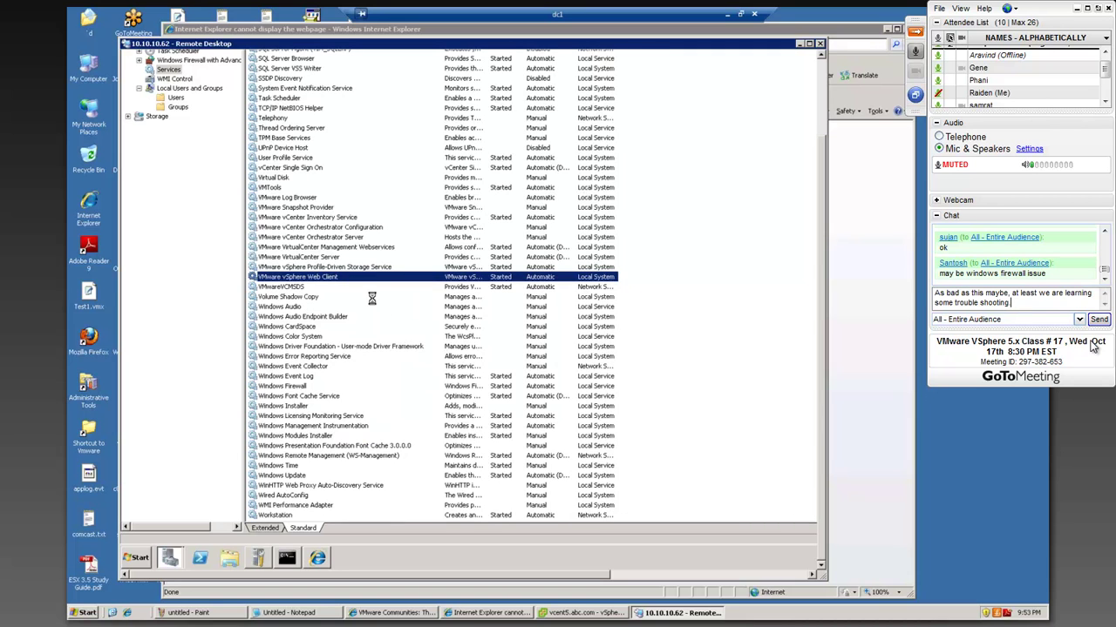
- Send the troubleshooting remark, then ask the presenter to talk through what they're doing
{"action": "key", "text": "Return"}
{"action": "type", "text": "So, c"}
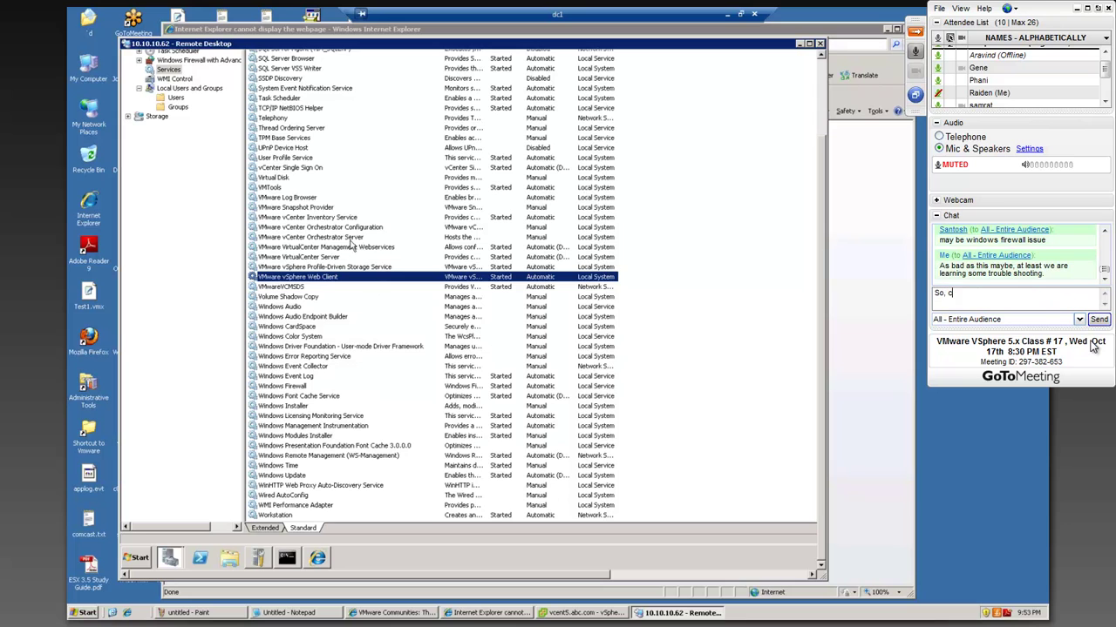
{"action": "key", "text": "BackSpace"}
{"action": "type", "text": "Deepu c"}
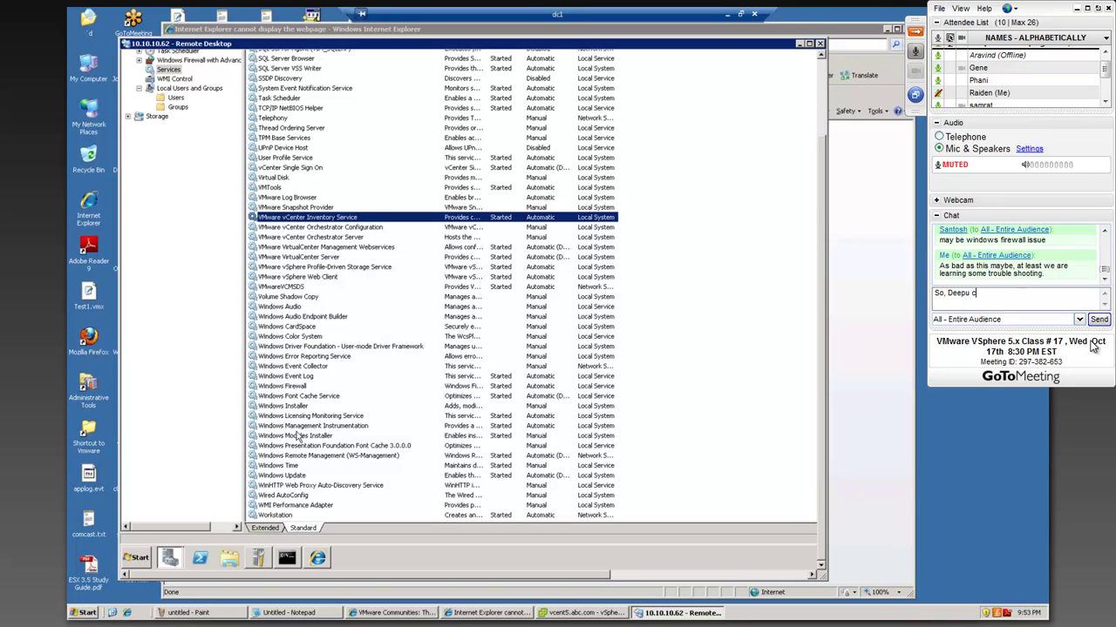
{"action": "key", "text": "BackSpace"}
{"action": "key", "text": "BackSpace"}
{"action": "type", "text": ", can you like talk "}
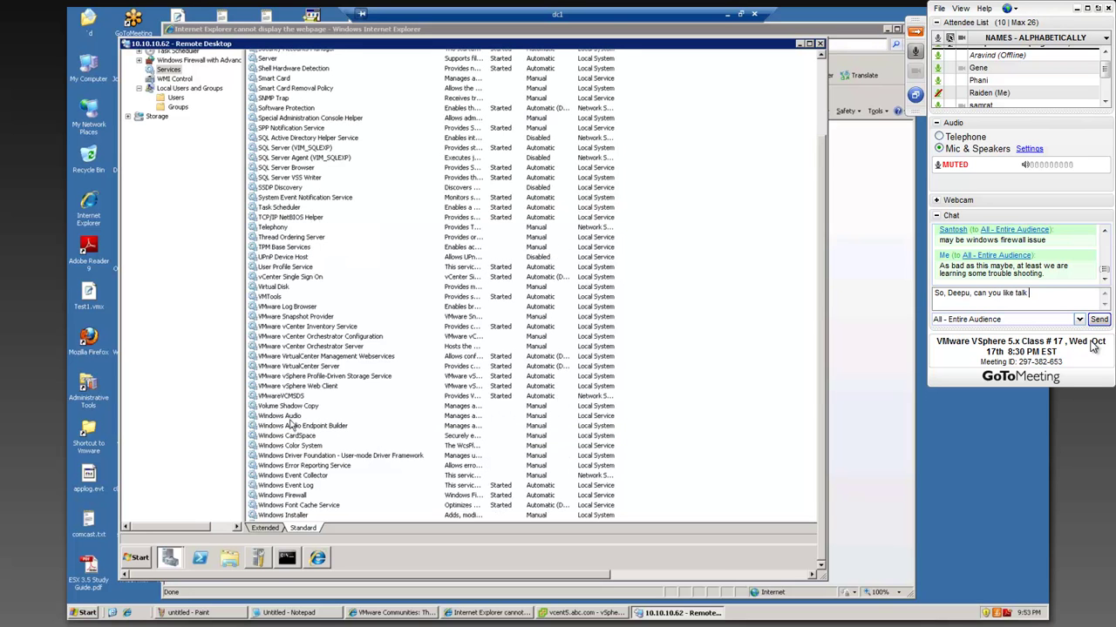
{"action": "type", "text": "what y"}
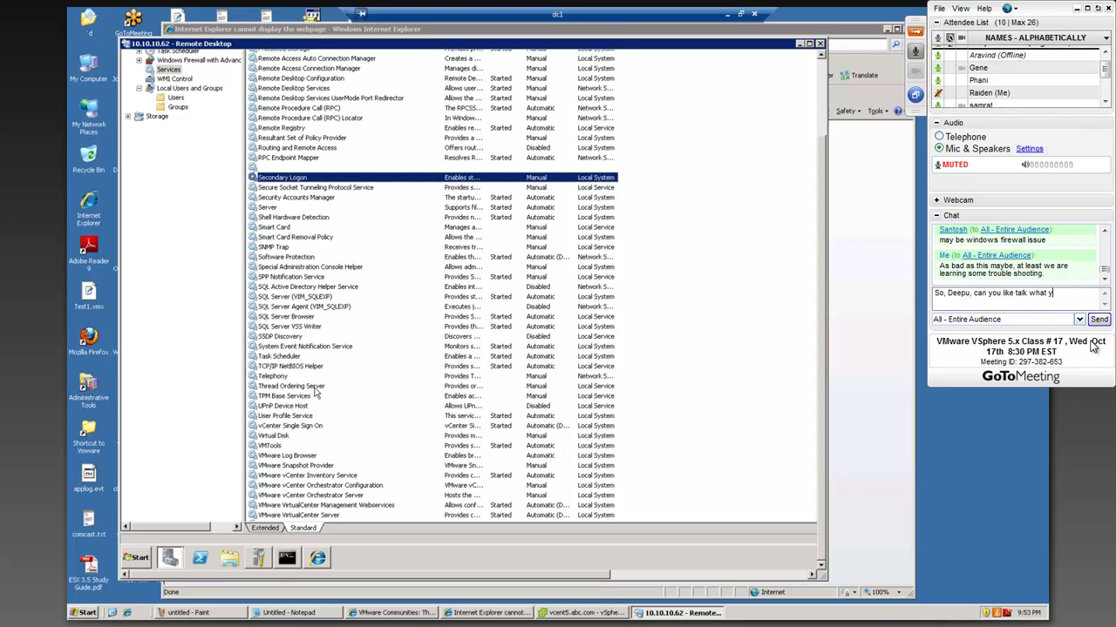
{"action": "type", "text": "our doing as we"}
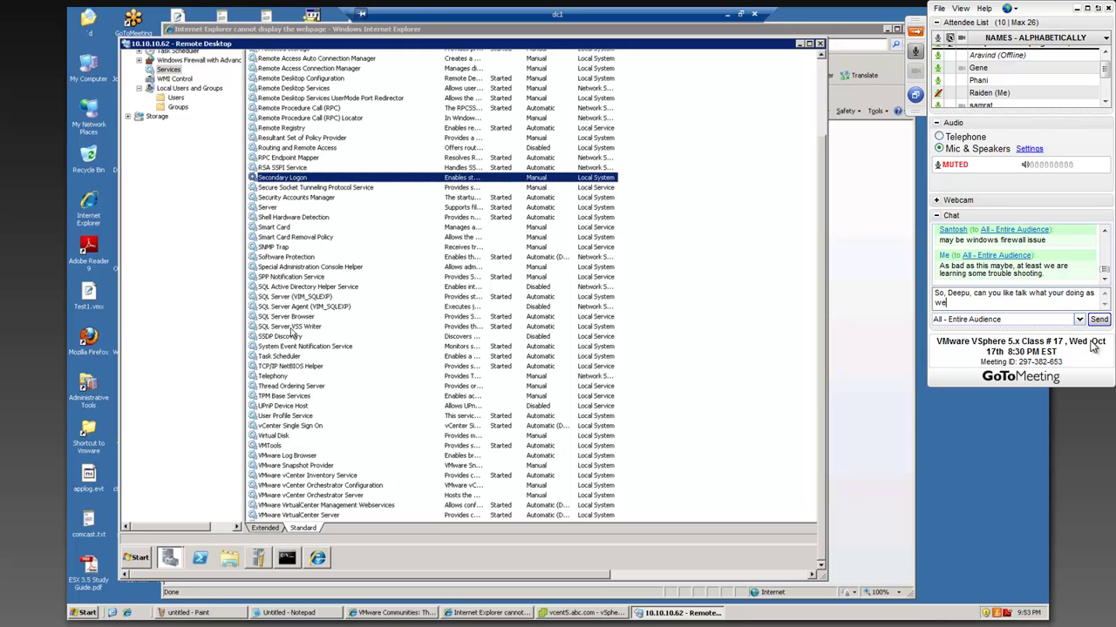
{"action": "type", "text": "ll?"}
{"action": "key", "text": "Return"}
- Start a new chat draft reading 'So we can have some'
{"action": "type", "text": "So"}
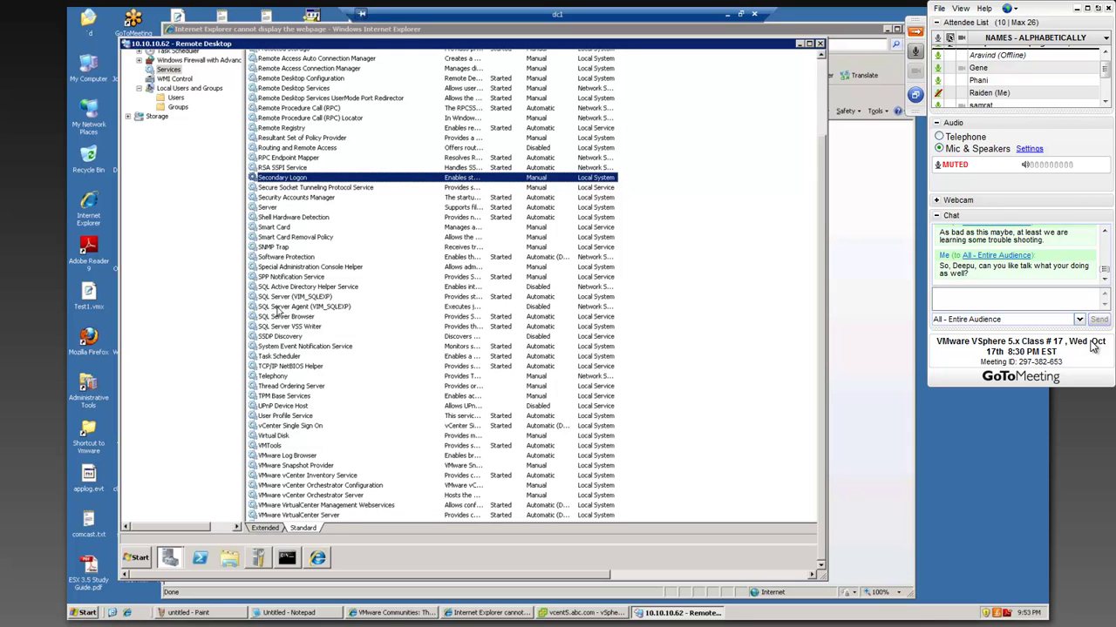
{"action": "key", "text": "BackSpace"}
{"action": "key", "text": "BackSpace"}
{"action": "type", "text": "So we can have some"}
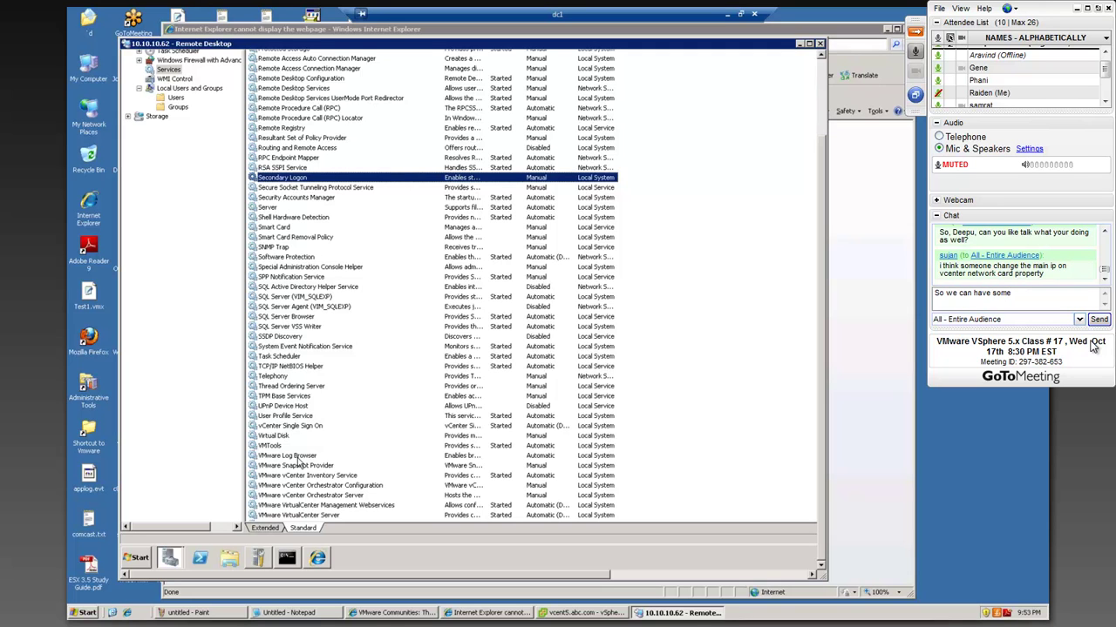
- Delete the 'So we can have some' draft from the chat box
{"action": "key", "text": "BackSpace"}
{"action": "key", "text": "BackSpace"}
{"action": "key", "text": "BackSpace"}
{"action": "key", "text": "BackSpace"}
{"action": "key", "text": "BackSpace"}
{"action": "key", "text": "BackSpace"}
{"action": "key", "text": "BackSpace"}
{"action": "key", "text": "BackSpace"}
{"action": "key", "text": "BackSpace"}
{"action": "key", "text": "BackSpace"}
{"action": "key", "text": "BackSpace"}
{"action": "key", "text": "BackSpace"}
{"action": "key", "text": "BackSpace"}
{"action": "key", "text": "BackSpace"}
{"action": "key", "text": "BackSpace"}
{"action": "key", "text": "BackSpace"}
{"action": "key", "text": "BackSpace"}
{"action": "key", "text": "BackSpace"}
{"action": "key", "text": "BackSpace"}
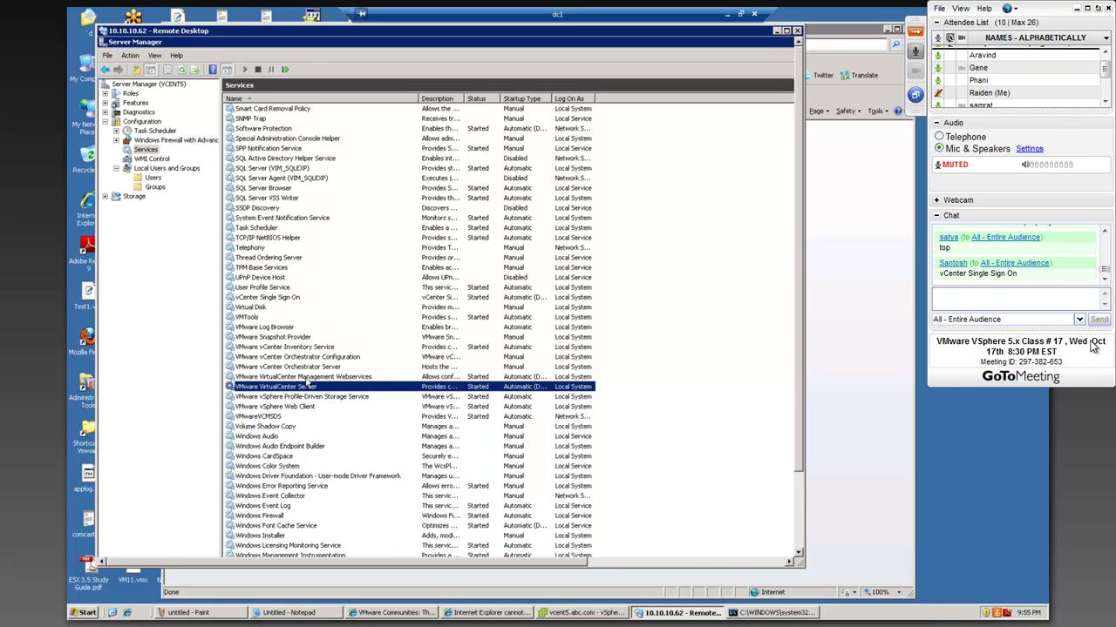
- Review the Management Webservices, Single Sign On, VirtualCenter Server, Profile-Driven Storage and Web Client services
{"action": "left_click", "coordinate": [305, 376]}
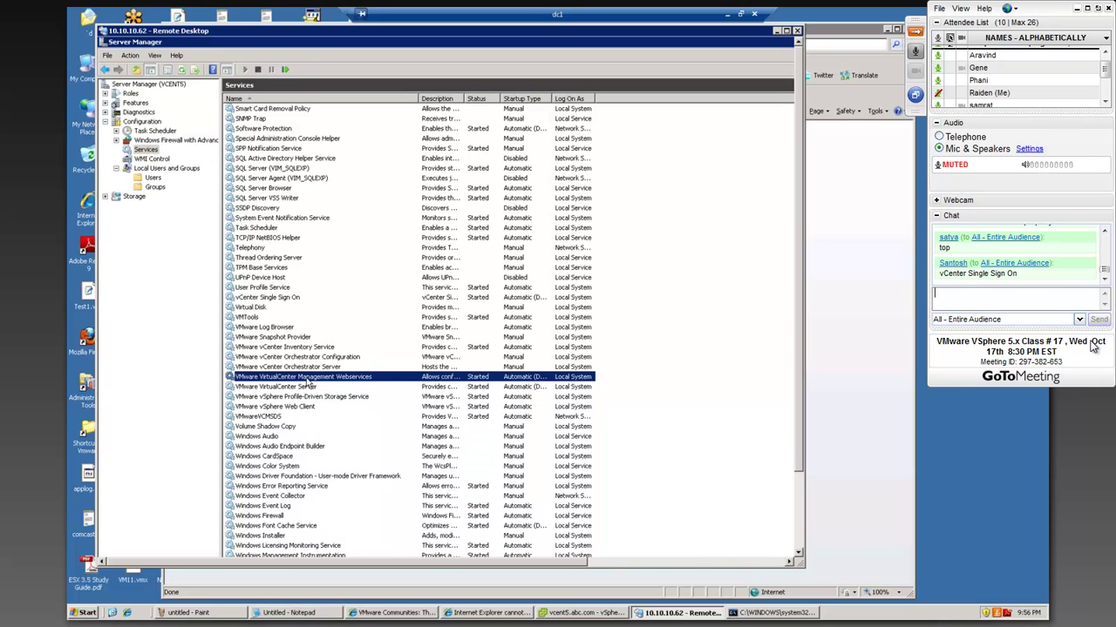
{"action": "left_click", "coordinate": [260, 298]}
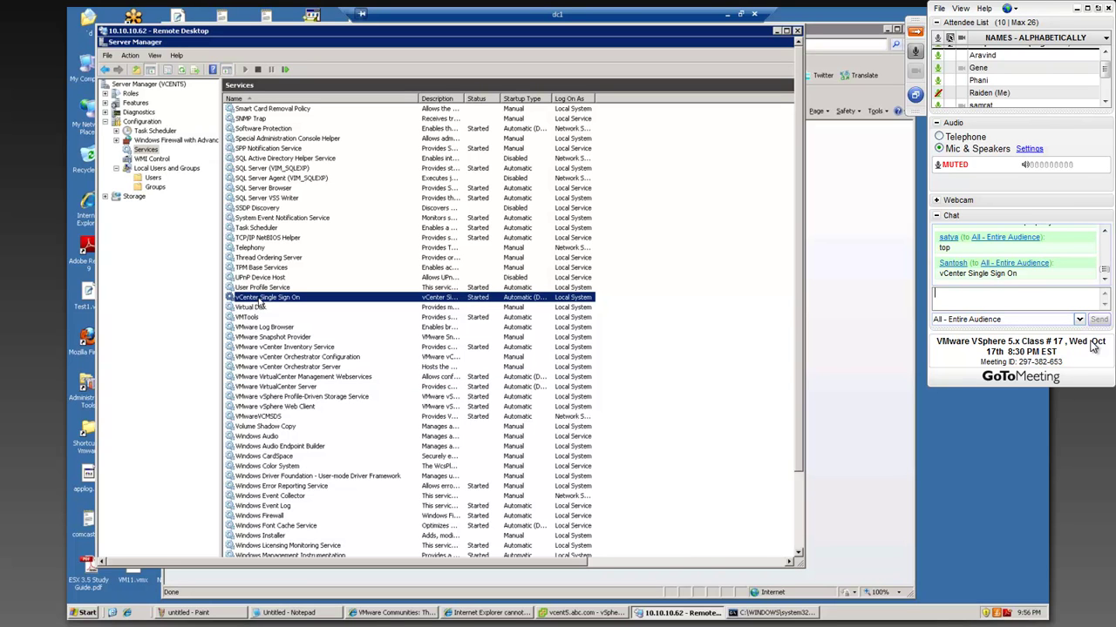
{"action": "left_click", "coordinate": [307, 379]}
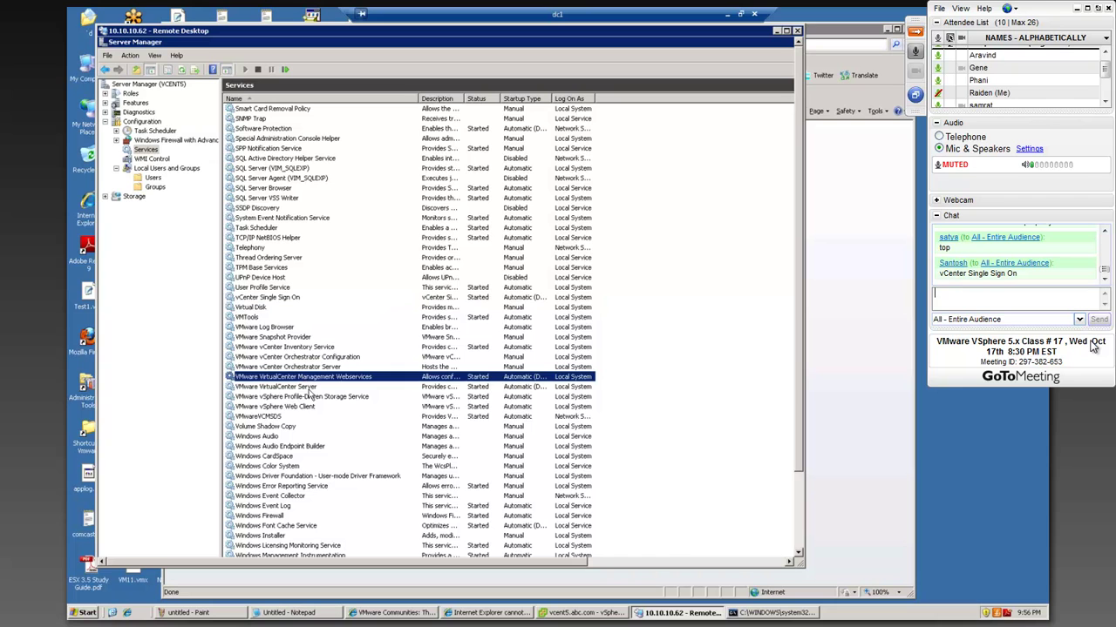
{"action": "left_click", "coordinate": [308, 389]}
{"action": "left_click", "coordinate": [310, 399]}
{"action": "left_click", "coordinate": [299, 408]}
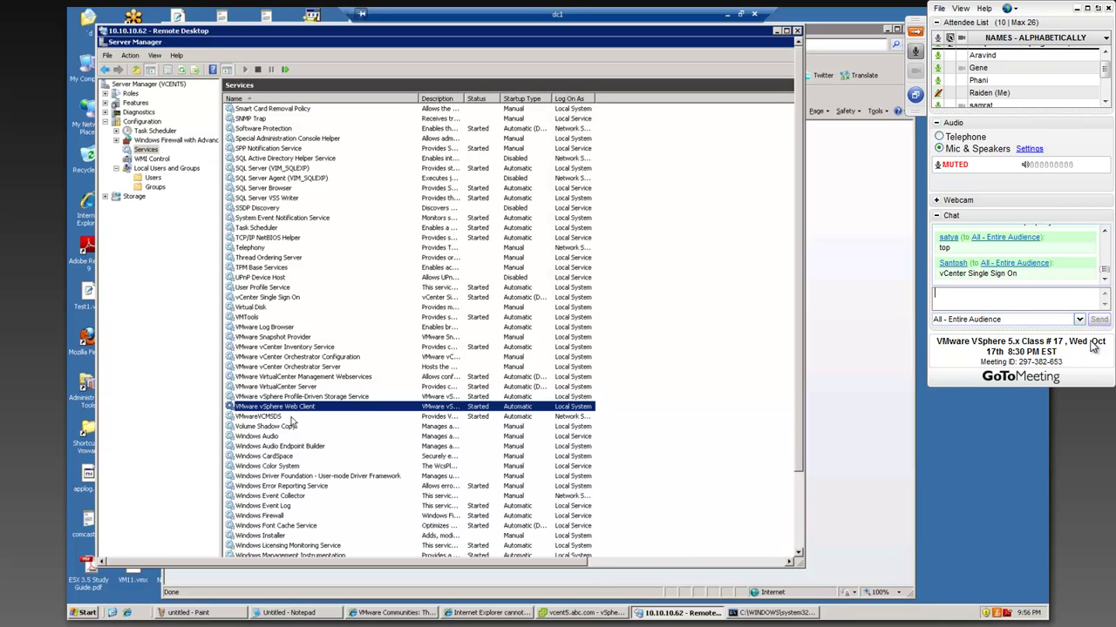
- Recheck Management Webservices and Single Sign On, then bring forward IE still failing on the web client
{"action": "left_click", "coordinate": [279, 380]}
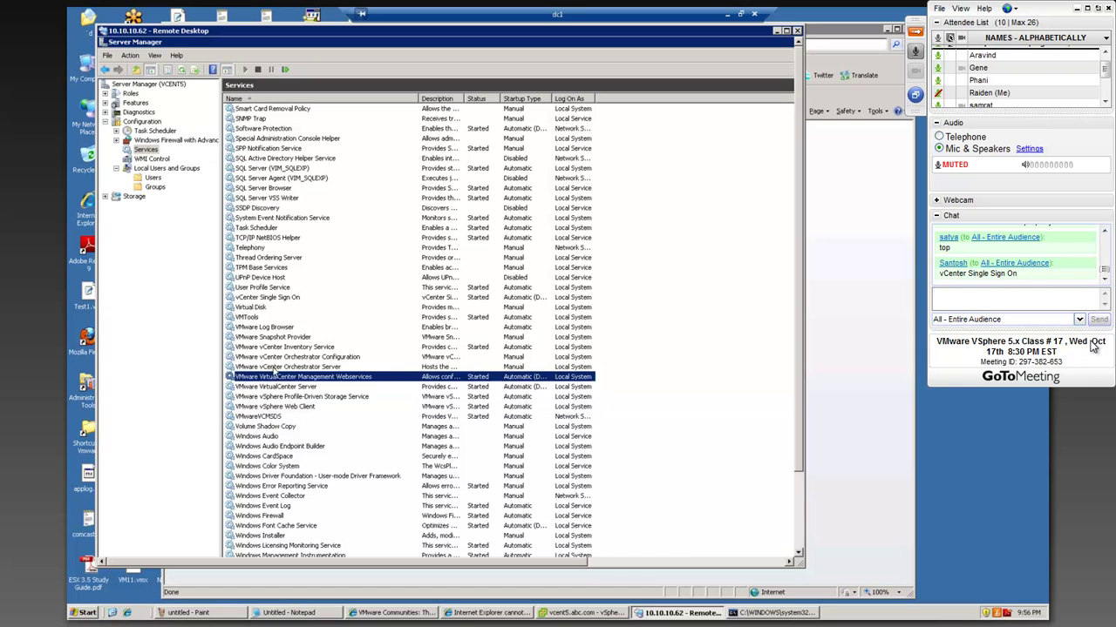
{"action": "left_click", "coordinate": [262, 299]}
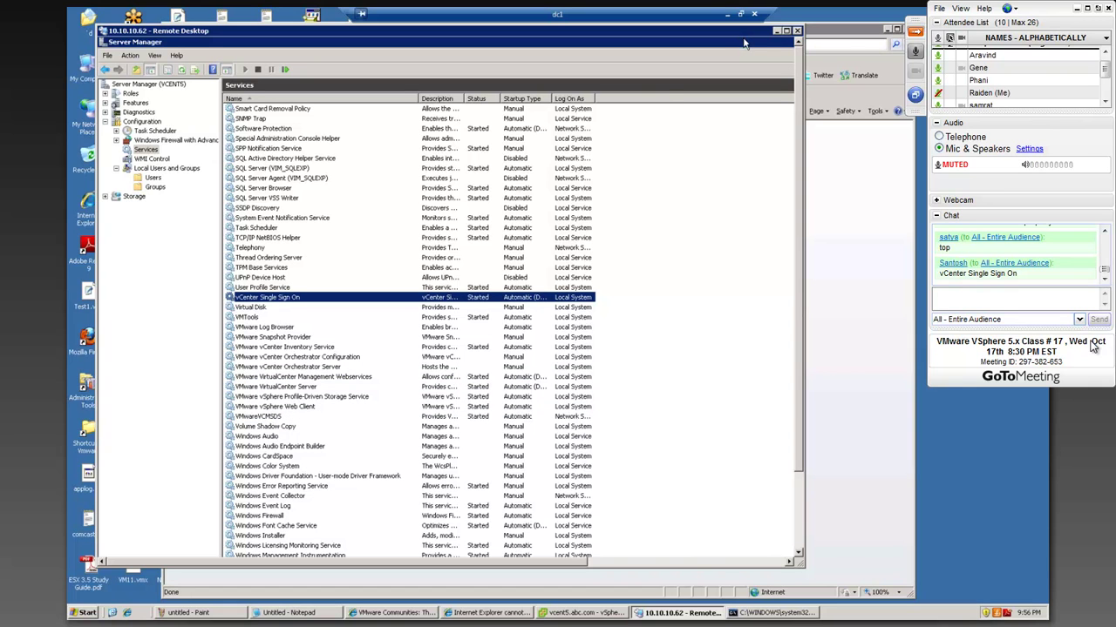
{"action": "left_click", "coordinate": [848, 41]}
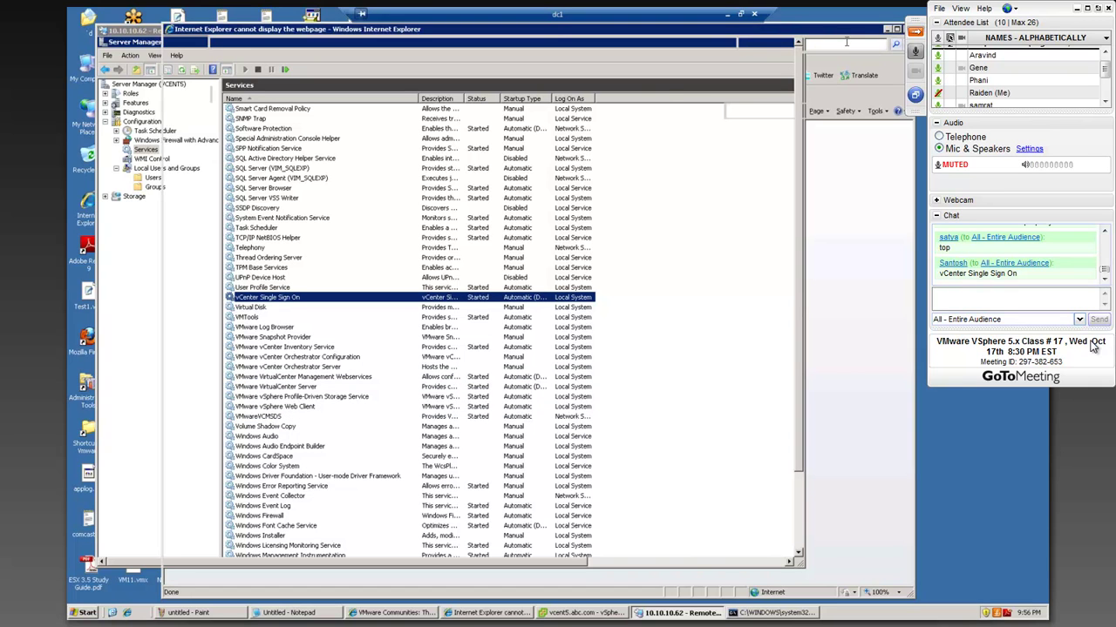
{"action": "left_click", "coordinate": [380, 45]}
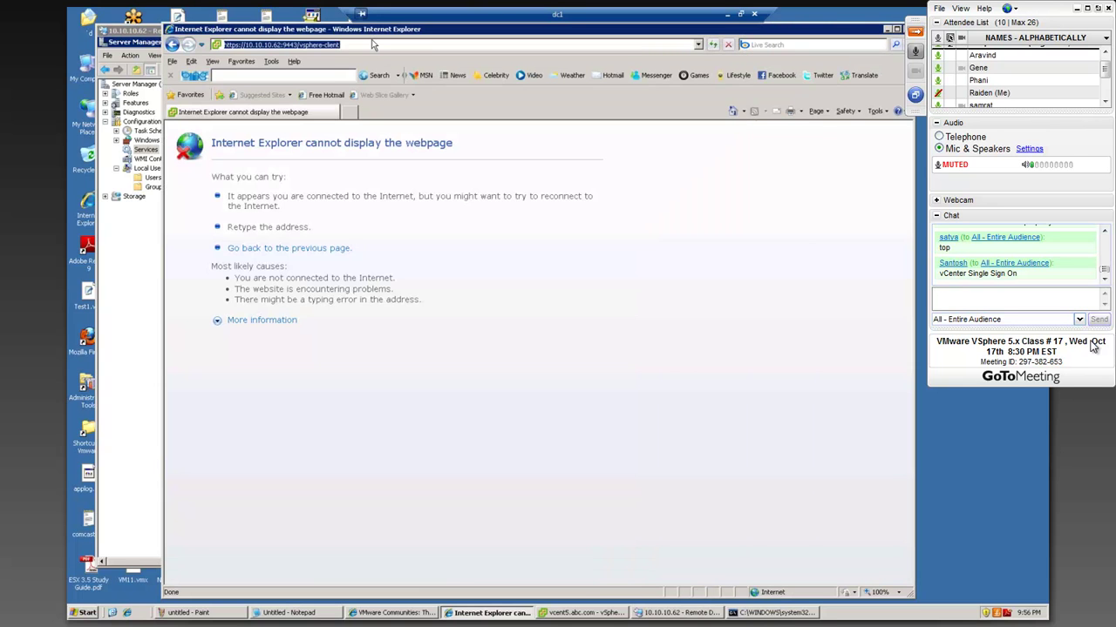
{"action": "key", "text": "Return"}
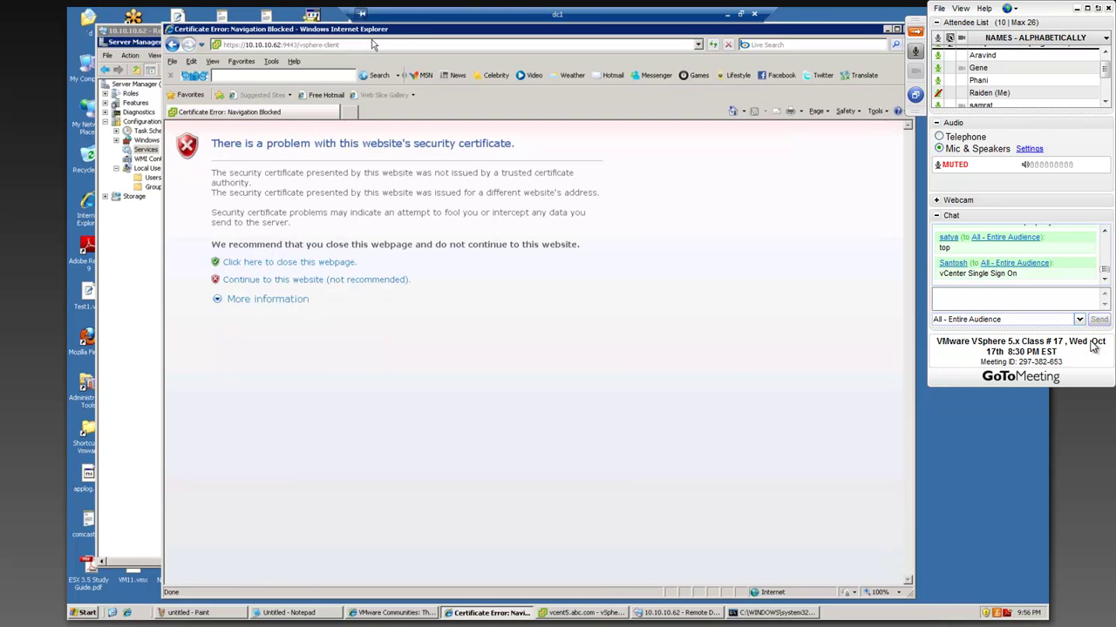
{"action": "left_click", "coordinate": [312, 280]}
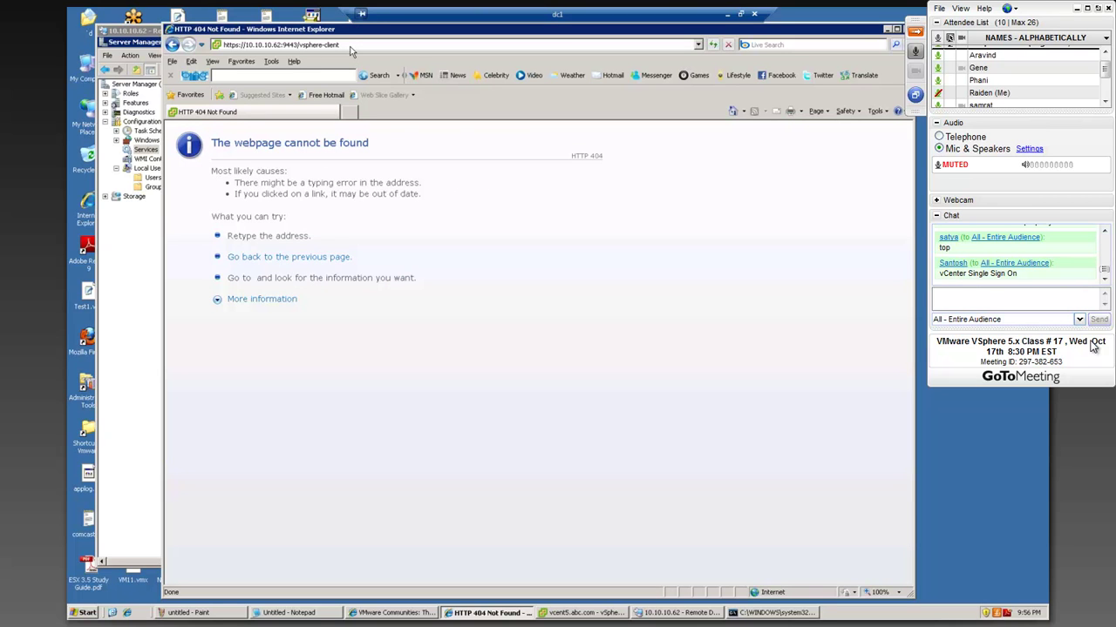
{"action": "left_click", "coordinate": [349, 45]}
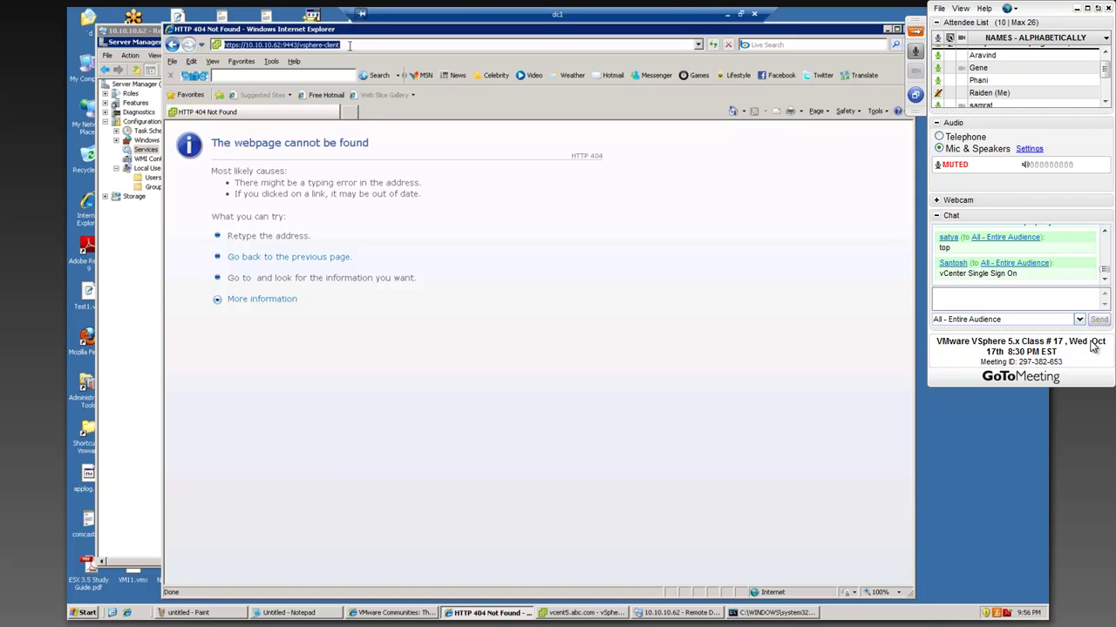
{"action": "left_click", "coordinate": [271, 20]}
{"action": "left_click", "coordinate": [289, 48]}
{"action": "left_click", "coordinate": [250, 43]}
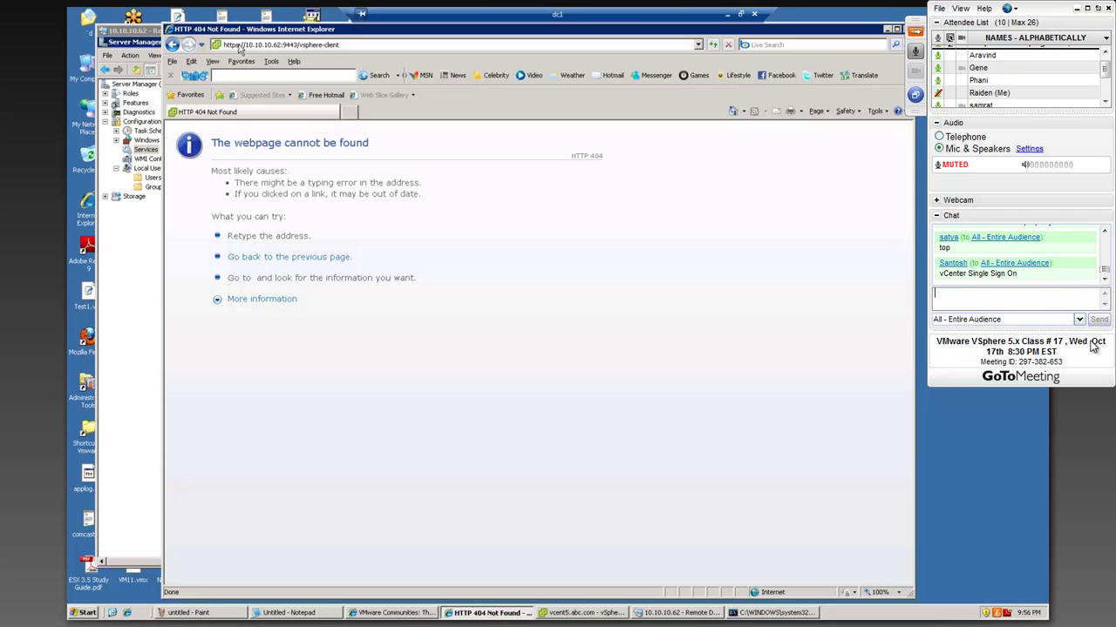
{"action": "left_click", "coordinate": [305, 46]}
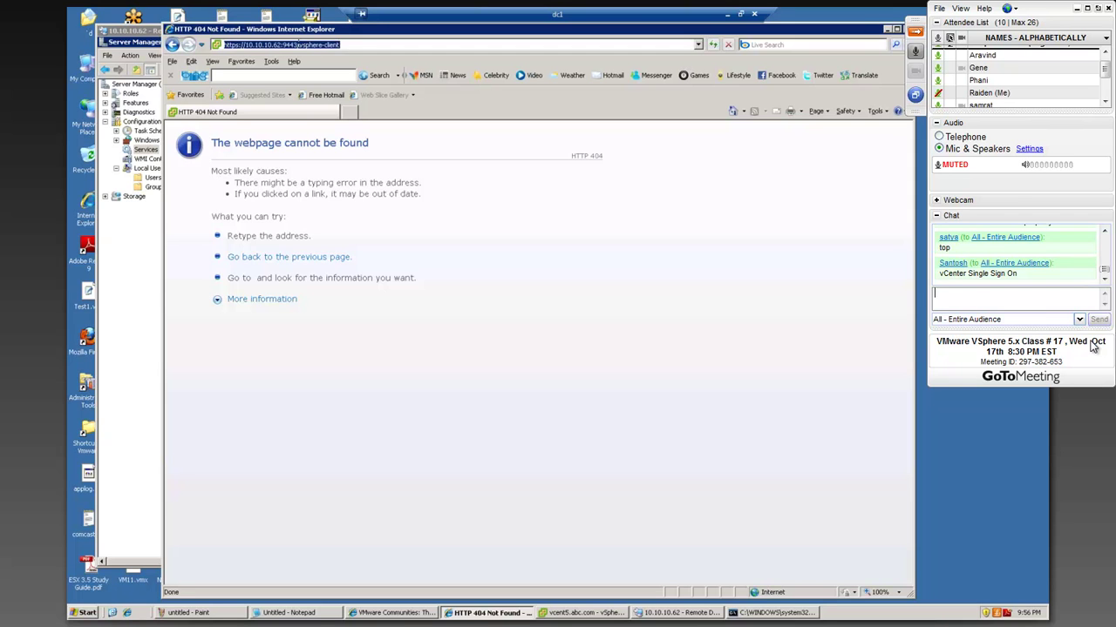
{"action": "double_click", "coordinate": [318, 44]}
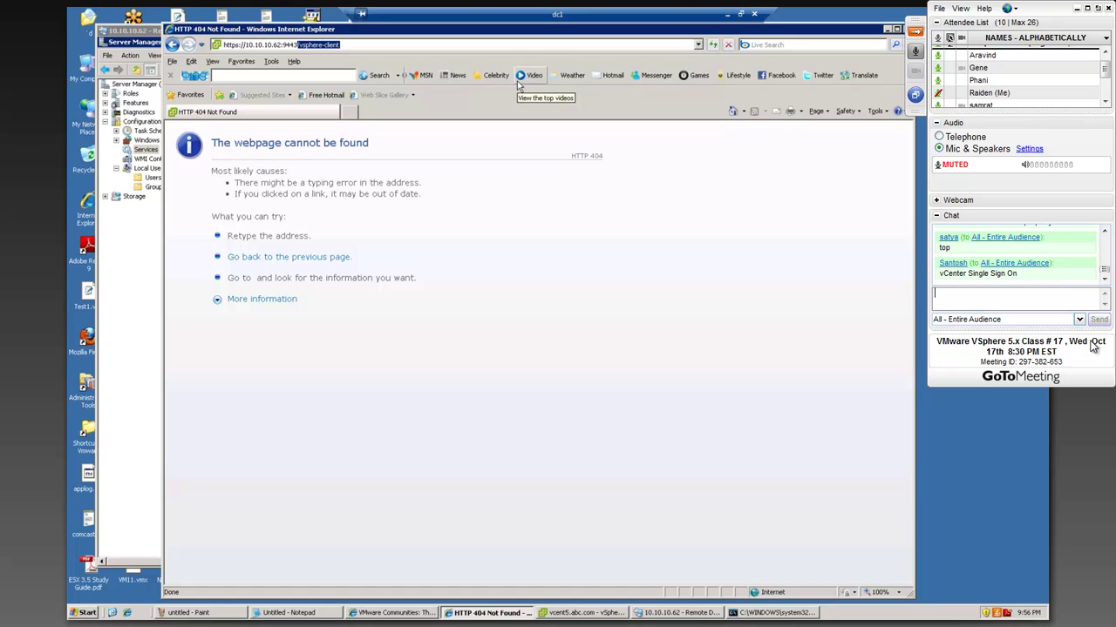
{"action": "key", "text": "BackSpace"}
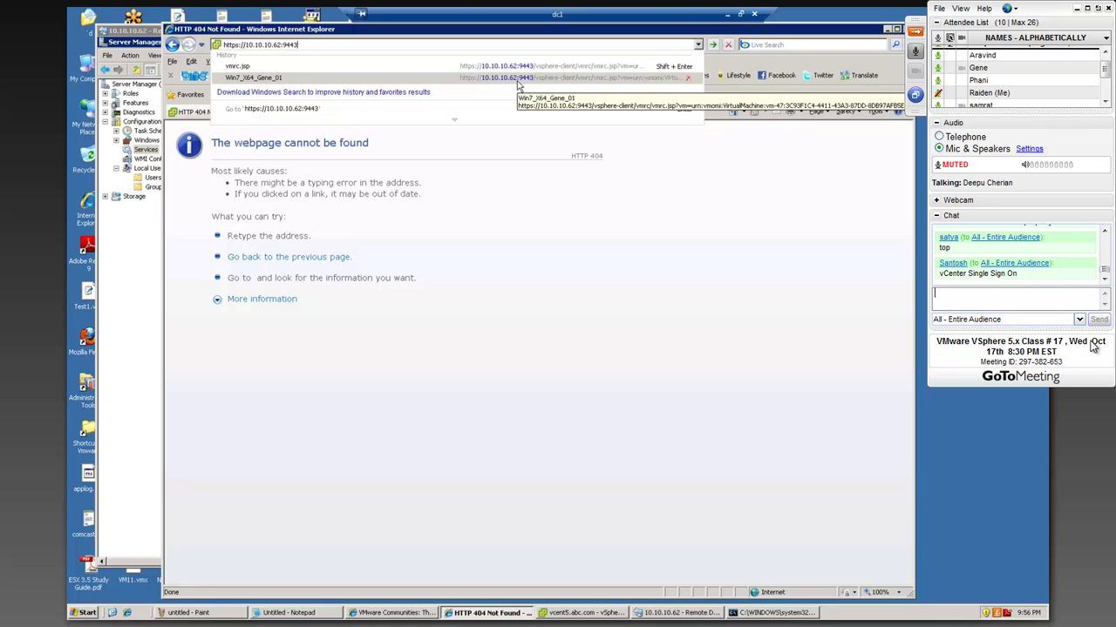
{"action": "key", "text": "Return"}
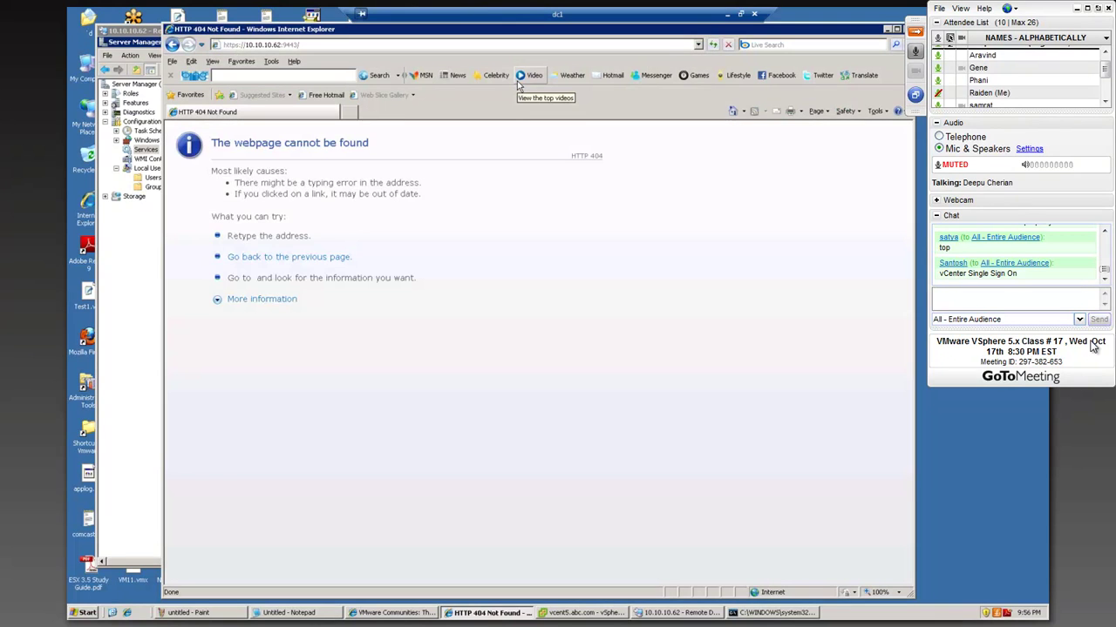
{"action": "left_click", "coordinate": [238, 45]}
{"action": "left_click", "coordinate": [245, 44]}
{"action": "key", "text": "BackSpace"}
{"action": "key", "text": "Return"}
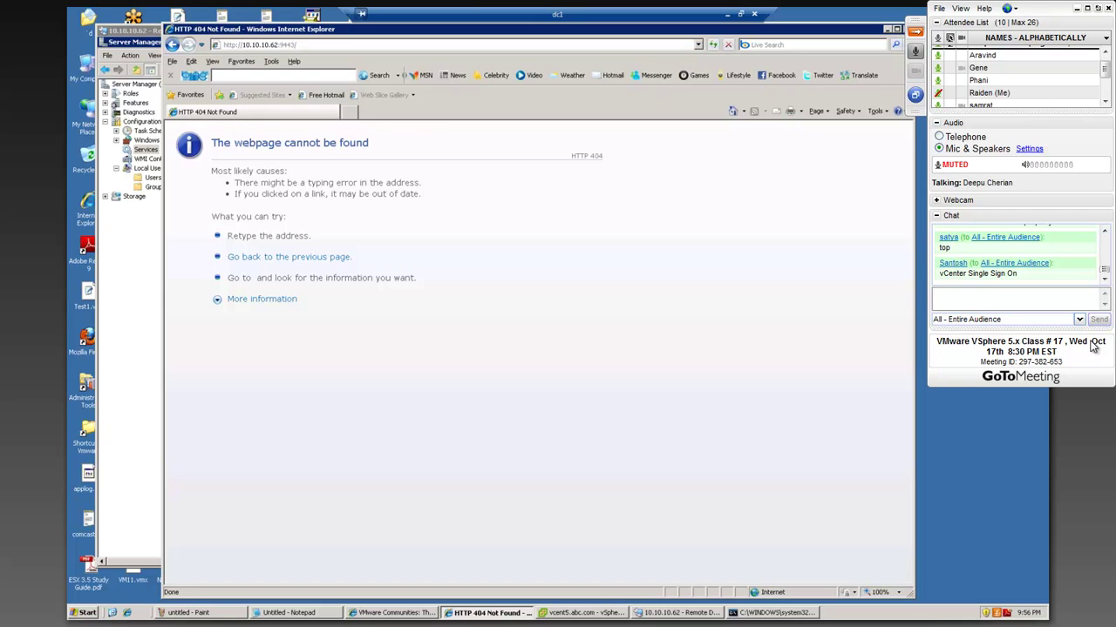
{"action": "key", "text": "alt+F4"}
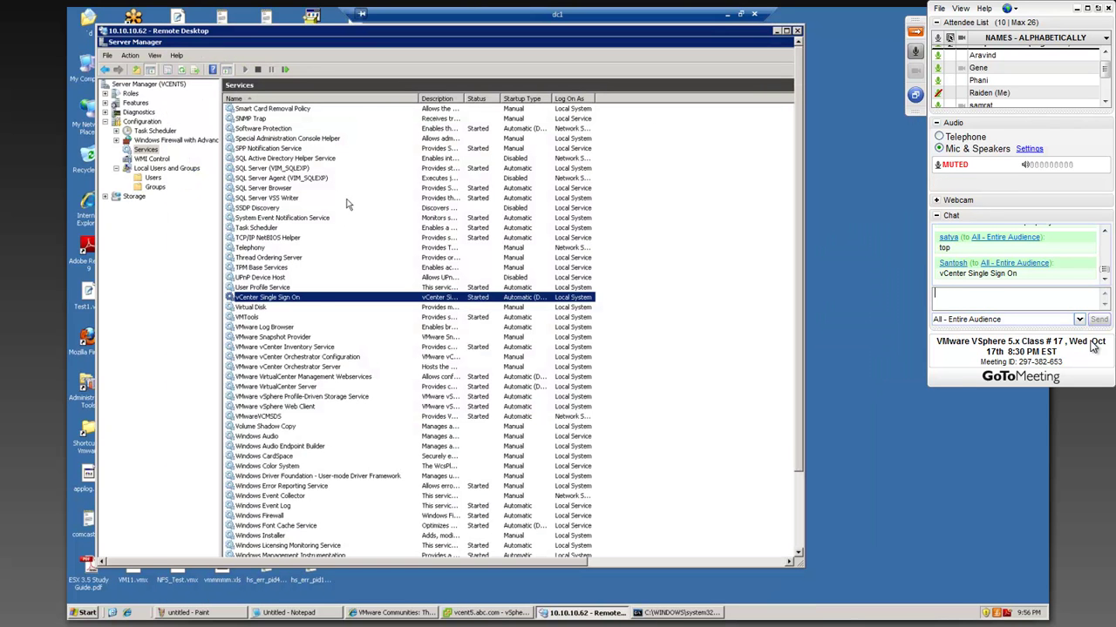
{"action": "right_click", "coordinate": [307, 299]}
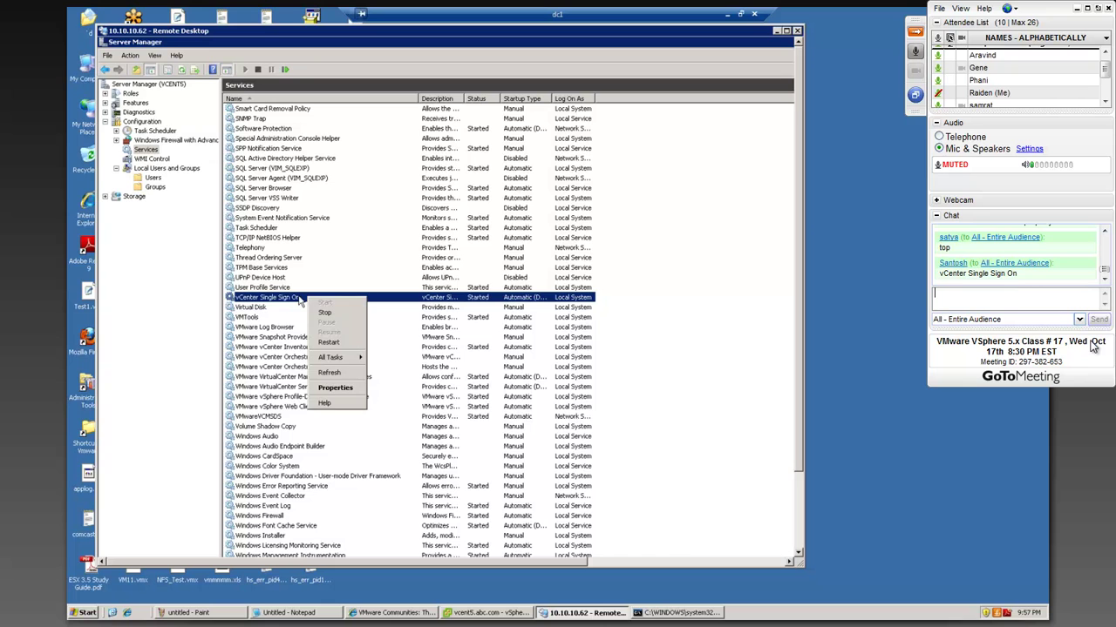
{"action": "left_click", "coordinate": [307, 258]}
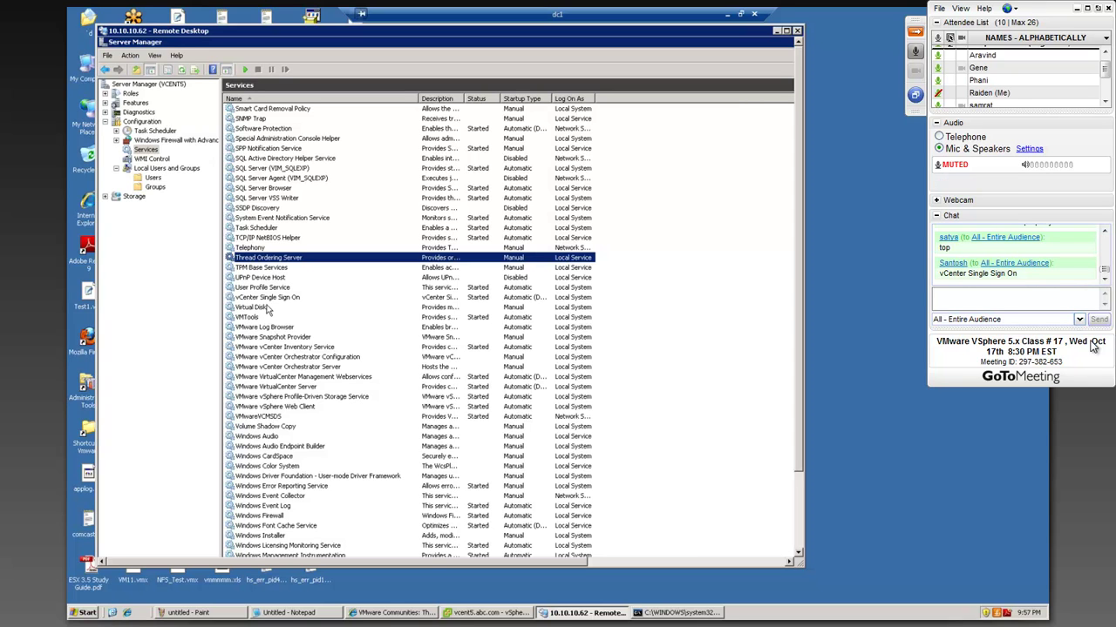
{"action": "left_click", "coordinate": [268, 298]}
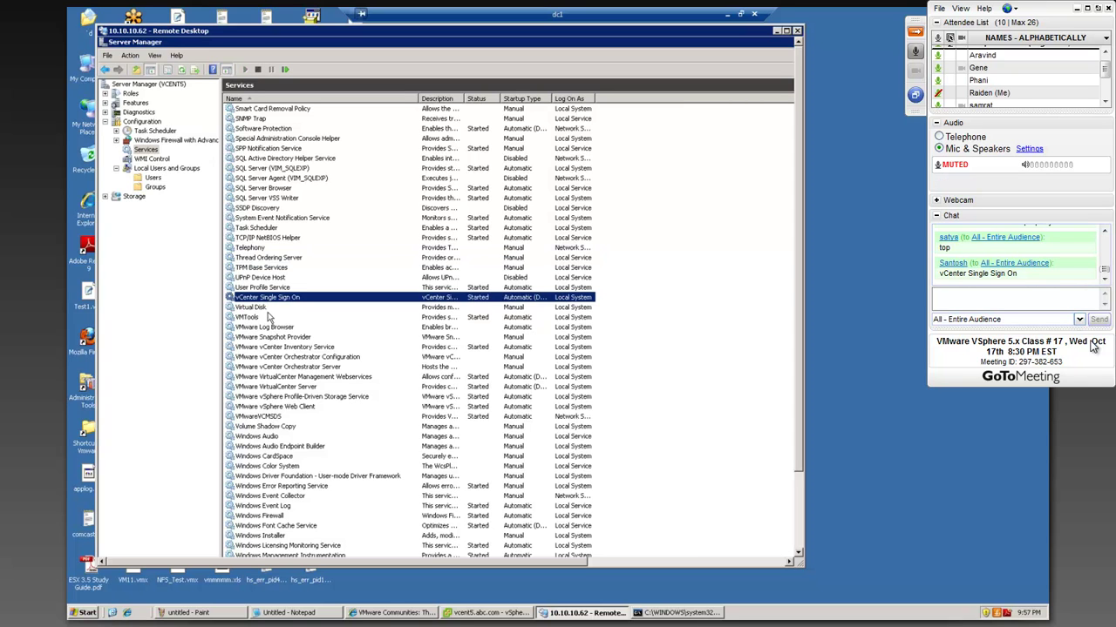
{"action": "left_click", "coordinate": [276, 387]}
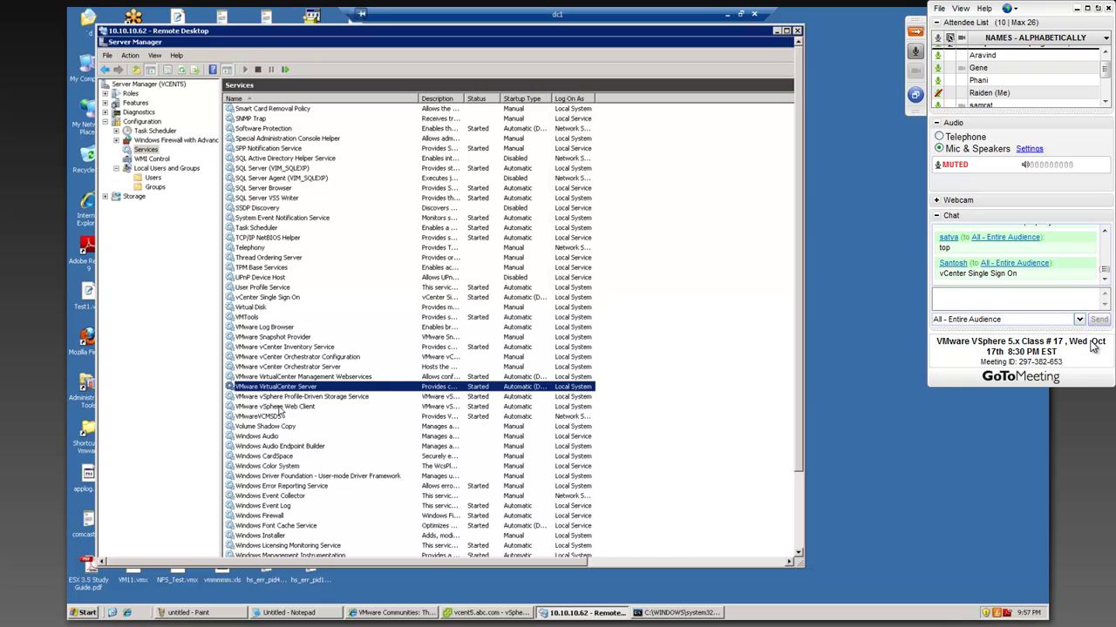
{"action": "left_click", "coordinate": [278, 407]}
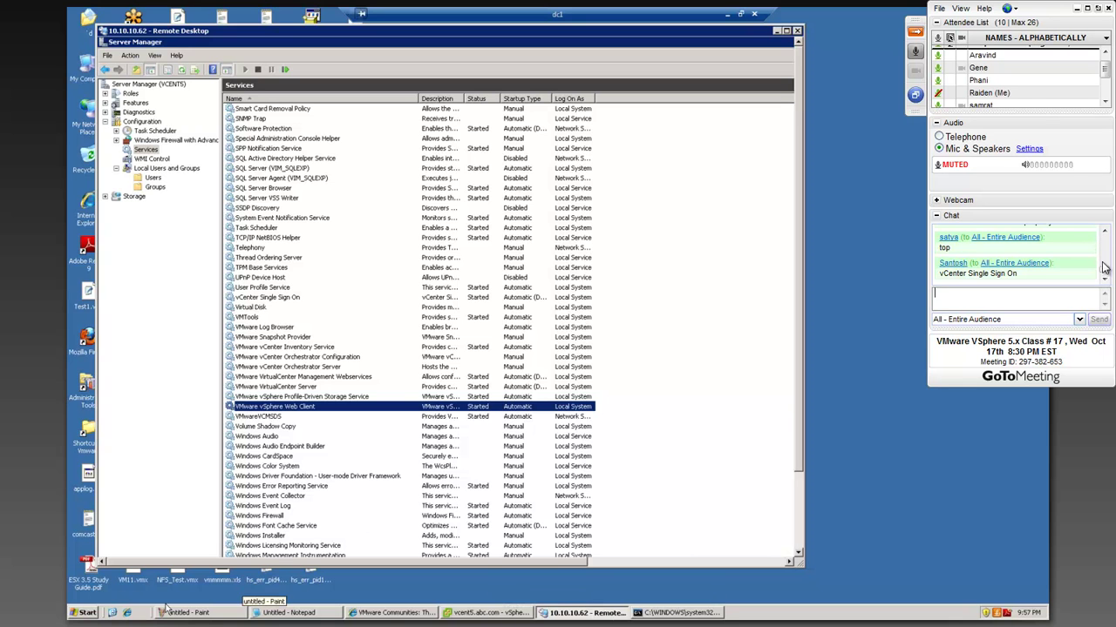
- Open a new Internet Explorer window and load 10.10.10.62:9443
{"action": "left_click", "coordinate": [126, 613]}
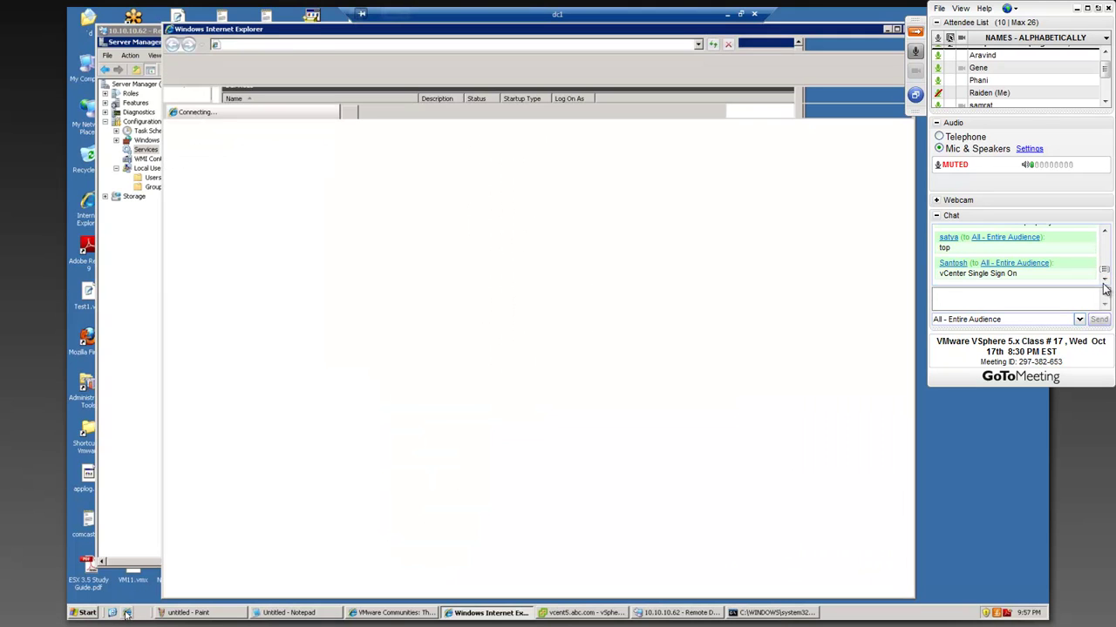
{"action": "left_click", "coordinate": [1105, 233]}
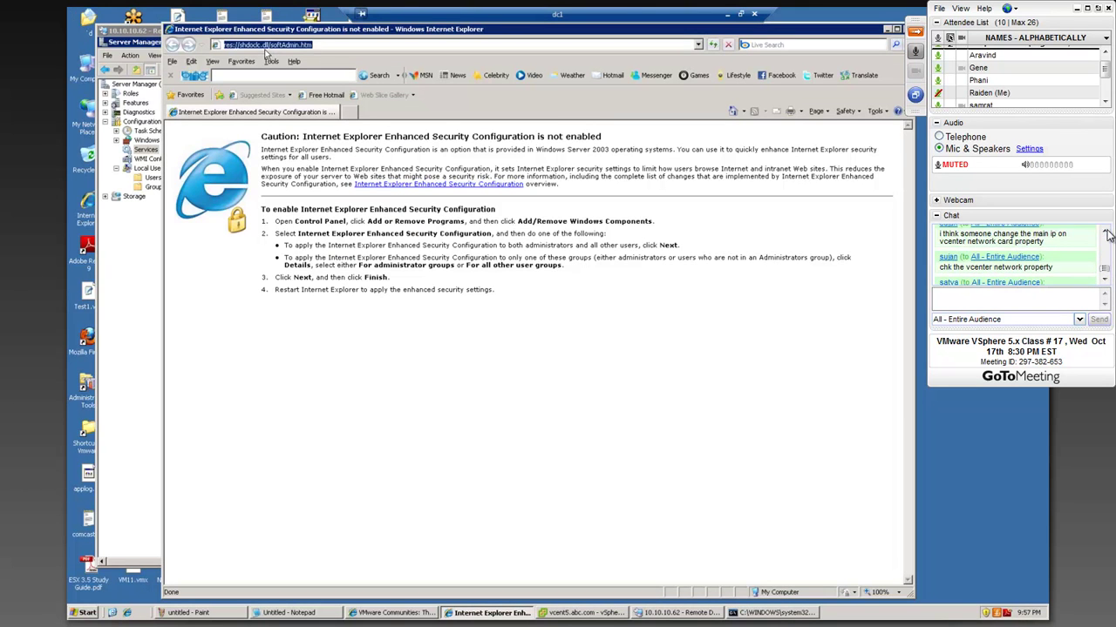
{"action": "type", "text": "10"}
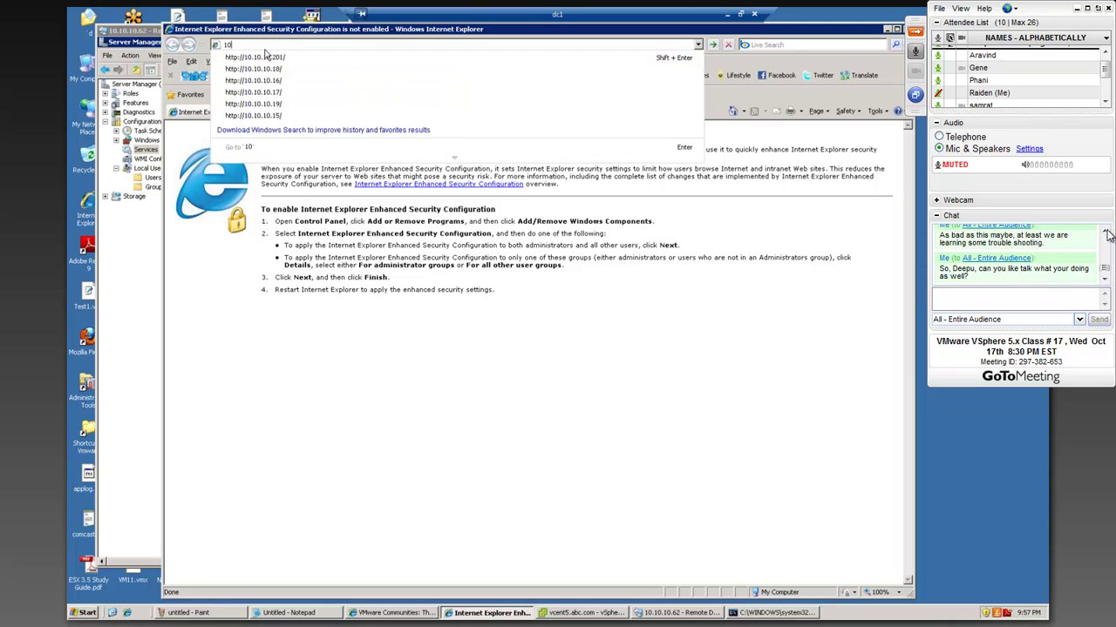
{"action": "left_click", "coordinate": [1106, 233]}
{"action": "left_click", "coordinate": [1106, 233]}
{"action": "left_click", "coordinate": [1106, 233]}
{"action": "left_click", "coordinate": [1106, 233]}
{"action": "type", "text": ".10.10.6"}
{"action": "left_click", "coordinate": [1106, 233]}
{"action": "left_click", "coordinate": [1106, 232]}
{"action": "left_click", "coordinate": [1106, 233]}
{"action": "left_click", "coordinate": [1106, 233]}
{"action": "type", "text": "2:"}
{"action": "left_click", "coordinate": [1106, 232]}
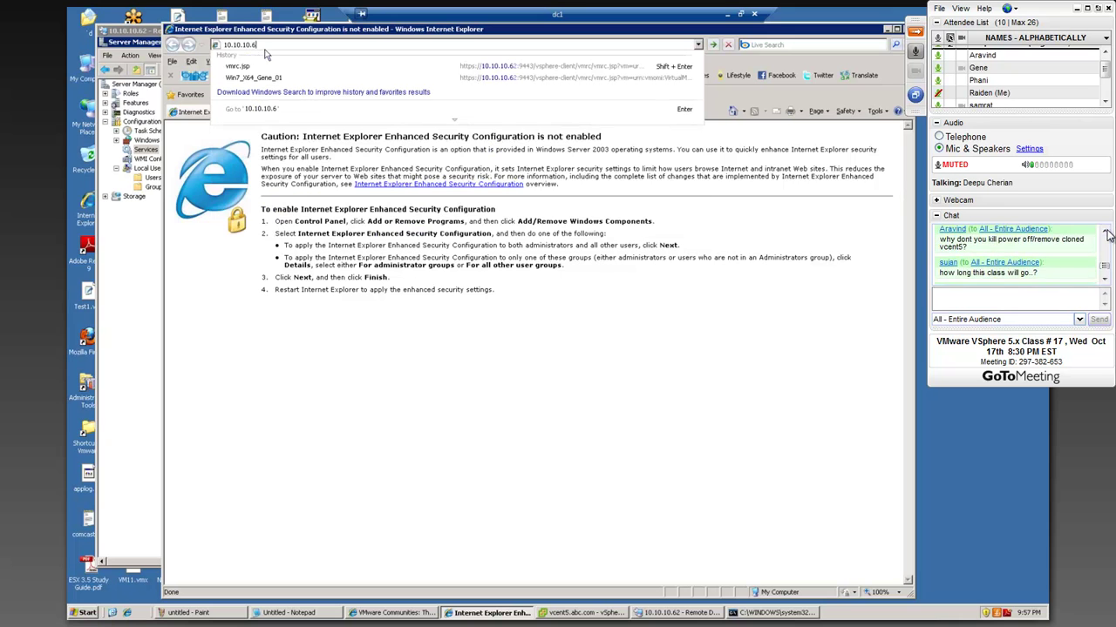
{"action": "left_click", "coordinate": [1106, 232]}
{"action": "left_click", "coordinate": [1106, 233]}
{"action": "left_click", "coordinate": [1106, 232]}
{"action": "left_click", "coordinate": [1106, 232]}
{"action": "type", "text": "9443"}
{"action": "left_click", "coordinate": [1105, 281]}
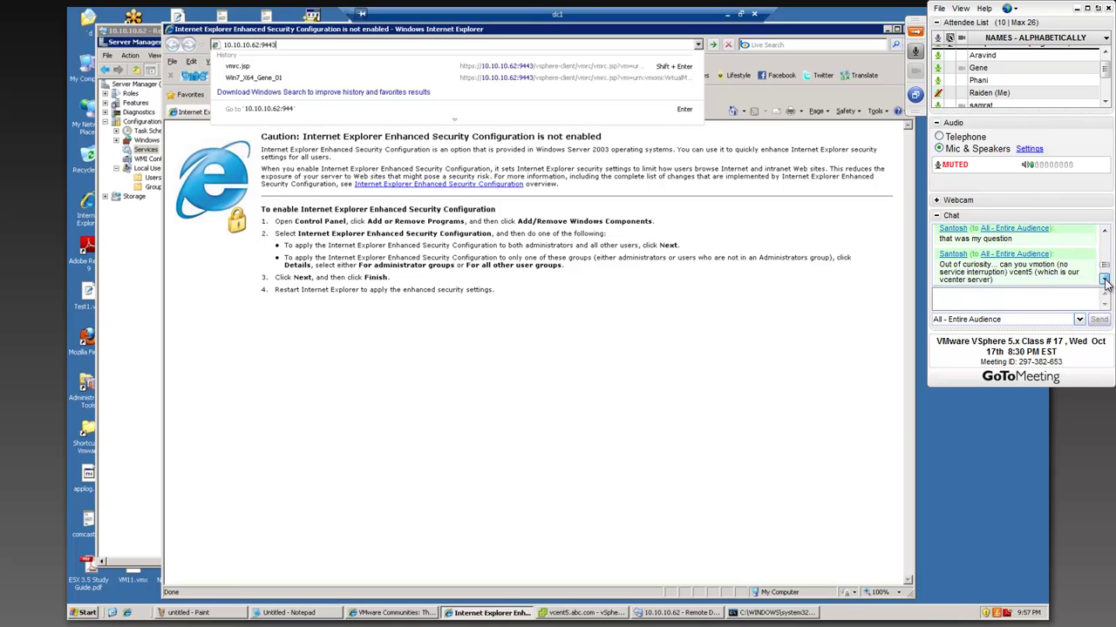
{"action": "left_click", "coordinate": [1105, 281]}
{"action": "key", "text": "Return"}
{"action": "left_click", "coordinate": [1104, 281]}
{"action": "left_click", "coordinate": [1104, 281]}
{"action": "left_click", "coordinate": [1104, 280]}
{"action": "left_click", "coordinate": [1104, 280]}
{"action": "left_click", "coordinate": [1105, 281]}
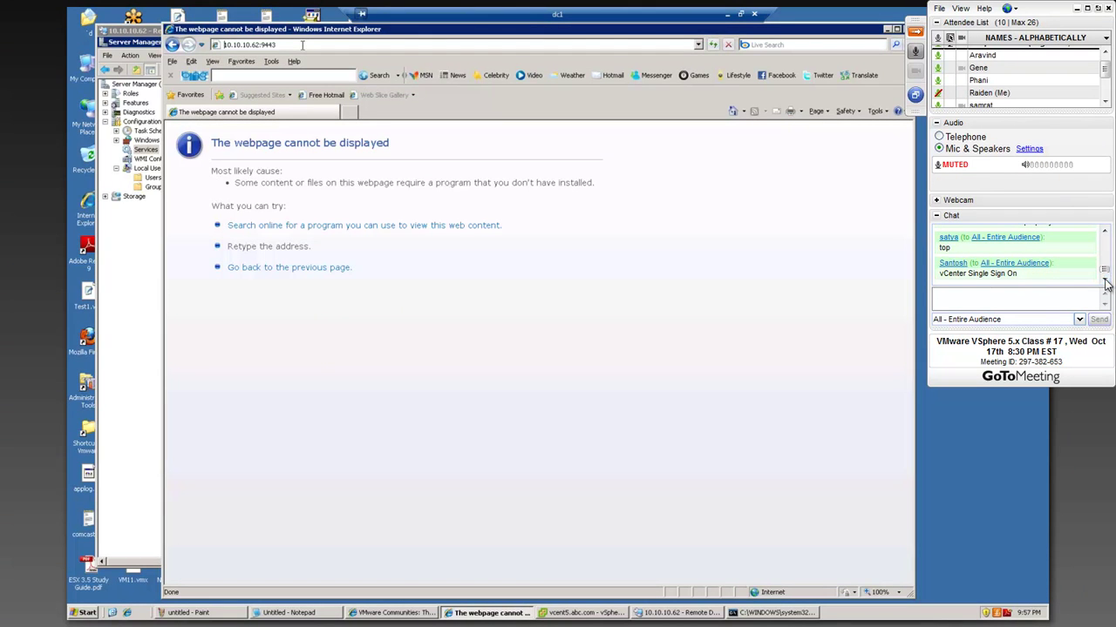
- Draft a meeting chat message 'Anybody know what is going on? I have never did any troubl', then erase it
{"action": "left_click", "coordinate": [1077, 292]}
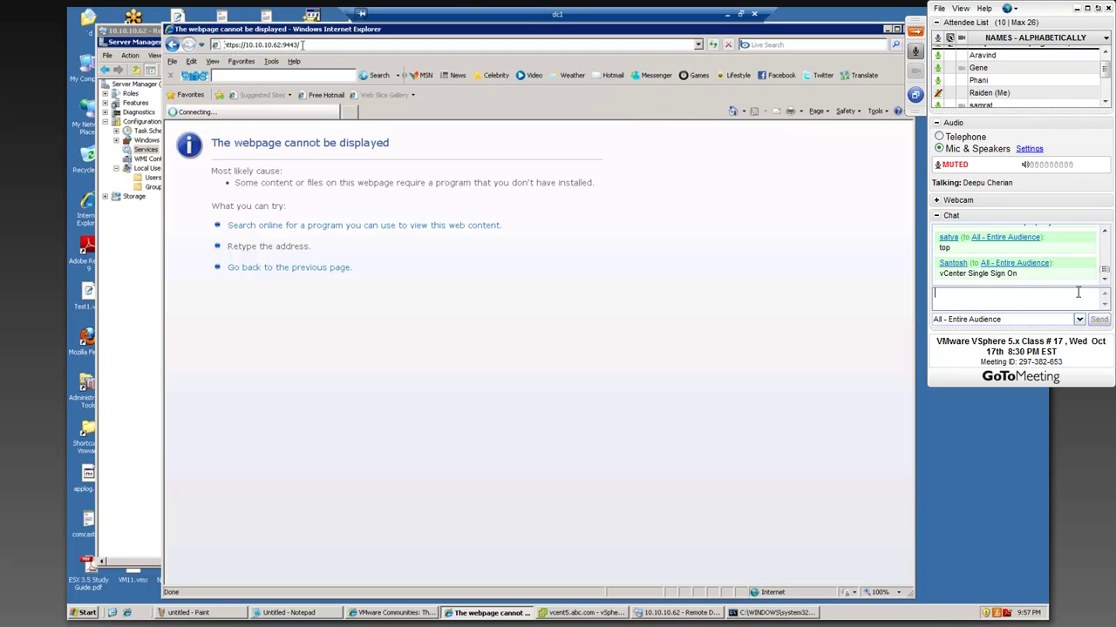
{"action": "type", "text": "Anybody know what is going on"}
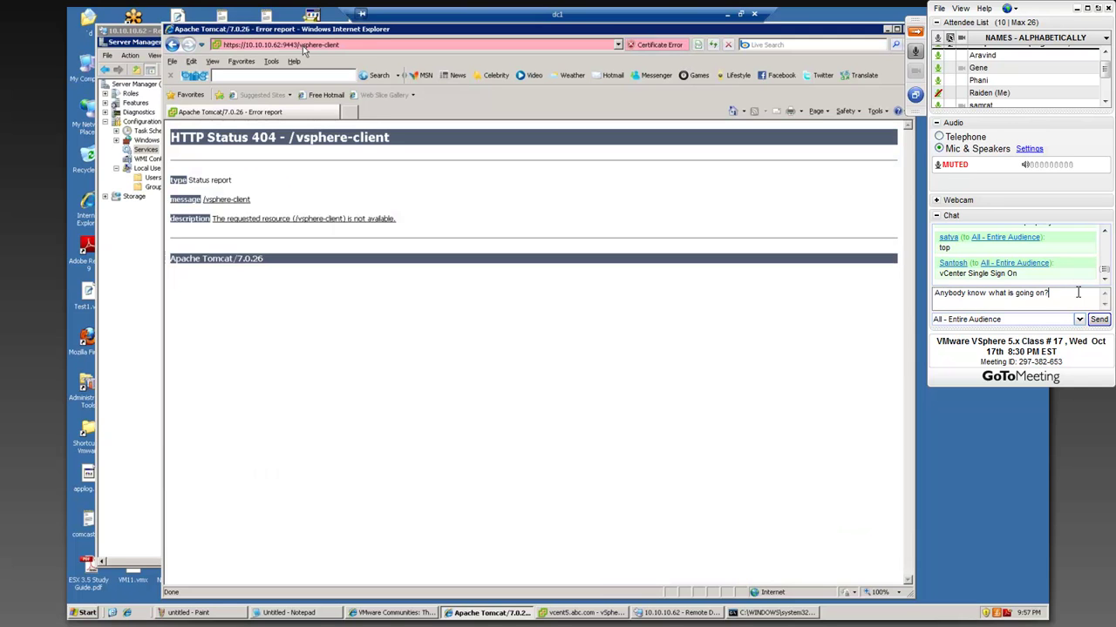
{"action": "type", "text": "? I have never did any trouble shoot"}
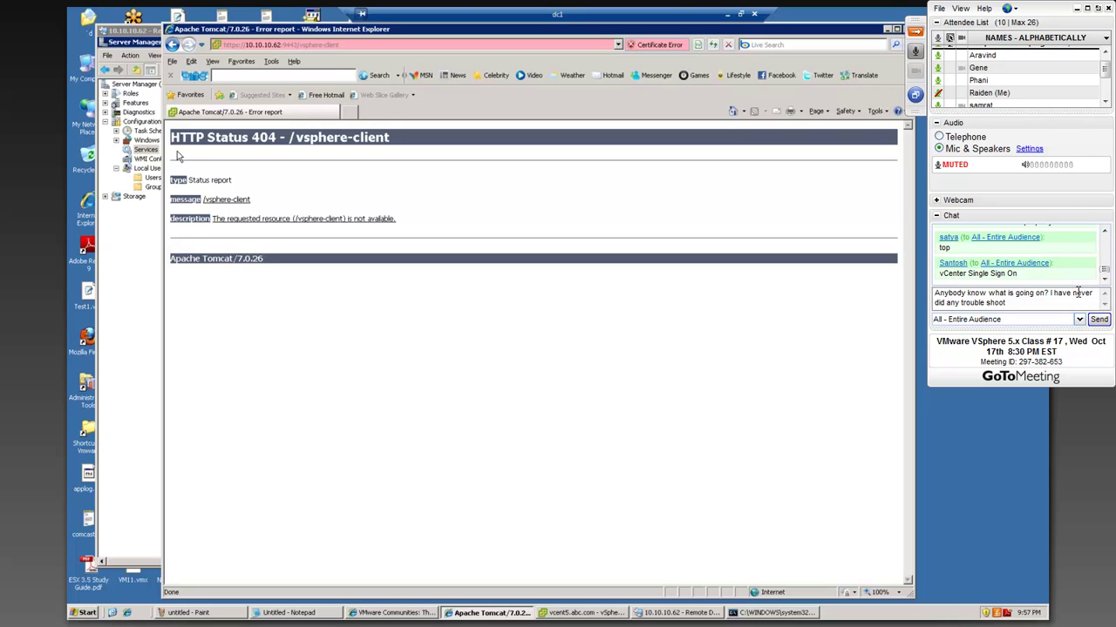
{"action": "key", "text": "BackSpace"}
{"action": "key", "text": "BackSpace"}
{"action": "key", "text": "BackSpace"}
{"action": "key", "text": "BackSpace"}
{"action": "key", "text": "BackSpace"}
{"action": "key", "text": "BackSpace"}
{"action": "key", "text": "BackSpace"}
{"action": "key", "text": "BackSpace"}
{"action": "key", "text": "BackSpace"}
{"action": "key", "text": "BackSpace"}
{"action": "key", "text": "BackSpace"}
{"action": "key", "text": "BackSpace"}
{"action": "key", "text": "BackSpace"}
{"action": "key", "text": "BackSpace"}
{"action": "key", "text": "BackSpace"}
{"action": "key", "text": "BackSpace"}
{"action": "key", "text": "BackSpace"}
{"action": "key", "text": "BackSpace"}
{"action": "key", "text": "BackSpace"}
{"action": "key", "text": "BackSpace"}
{"action": "key", "text": "BackSpace"}
{"action": "key", "text": "BackSpace"}
{"action": "key", "text": "BackSpace"}
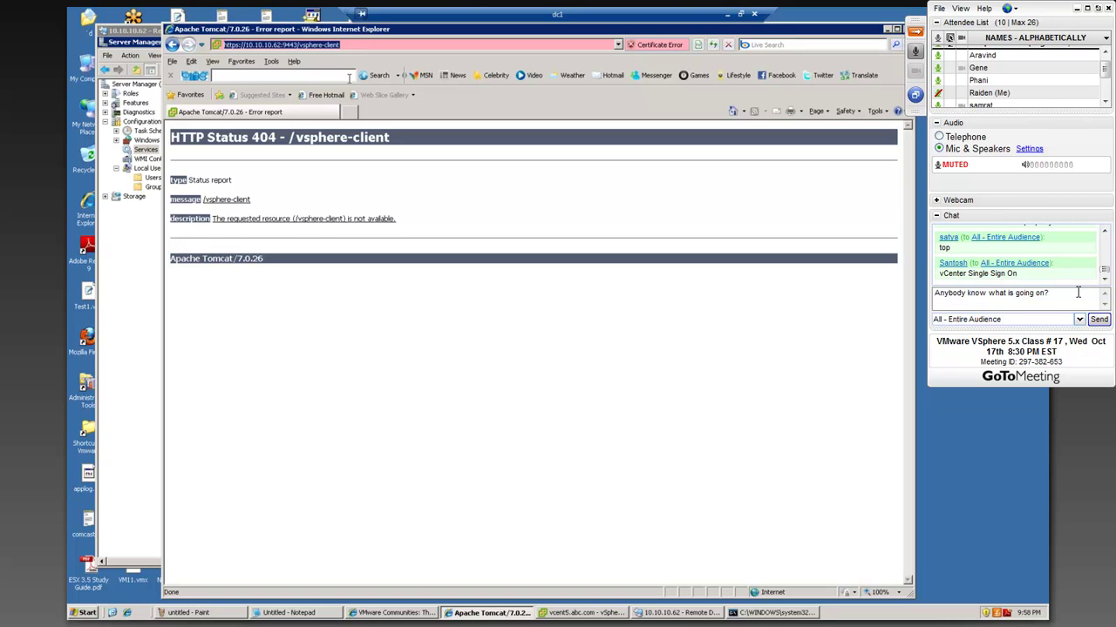
{"action": "key", "text": "BackSpace"}
{"action": "key", "text": "BackSpace"}
{"action": "key", "text": "BackSpace"}
{"action": "key", "text": "BackSpace"}
{"action": "key", "text": "BackSpace"}
{"action": "key", "text": "BackSpace"}
{"action": "key", "text": "BackSpace"}
{"action": "key", "text": "BackSpace"}
{"action": "key", "text": "BackSpace"}
{"action": "key", "text": "BackSpace"}
{"action": "key", "text": "BackSpace"}
{"action": "key", "text": "BackSpace"}
{"action": "key", "text": "BackSpace"}
{"action": "key", "text": "BackSpace"}
{"action": "key", "text": "BackSpace"}
{"action": "key", "text": "BackSpace"}
{"action": "key", "text": "BackSpace"}
{"action": "key", "text": "BackSpace"}
{"action": "key", "text": "BackSpace"}
{"action": "key", "text": "BackSpace"}
{"action": "key", "text": "BackSpace"}
{"action": "key", "text": "BackSpace"}
{"action": "key", "text": "BackSpace"}
{"action": "key", "text": "BackSpace"}
{"action": "key", "text": "BackSpace"}
{"action": "key", "text": "BackSpace"}
{"action": "key", "text": "BackSpace"}
{"action": "key", "text": "BackSpace"}
{"action": "key", "text": "BackSpace"}
{"action": "key", "text": "BackSpace"}
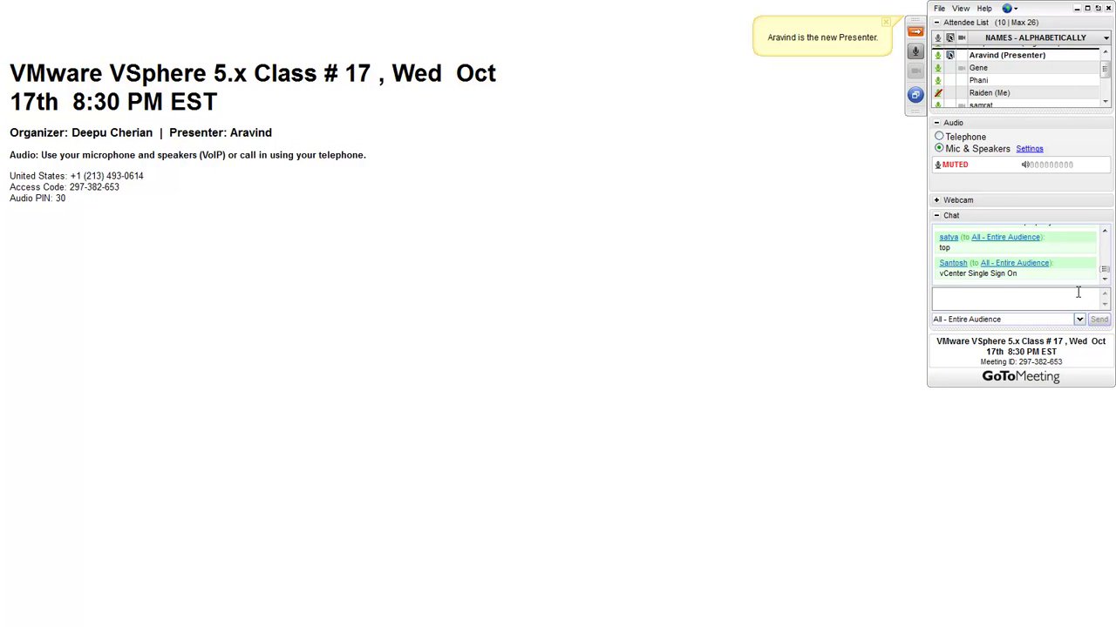
- Focus the meeting chat box while following the presenter's shared screen
{"action": "left_click", "coordinate": [1077, 292]}
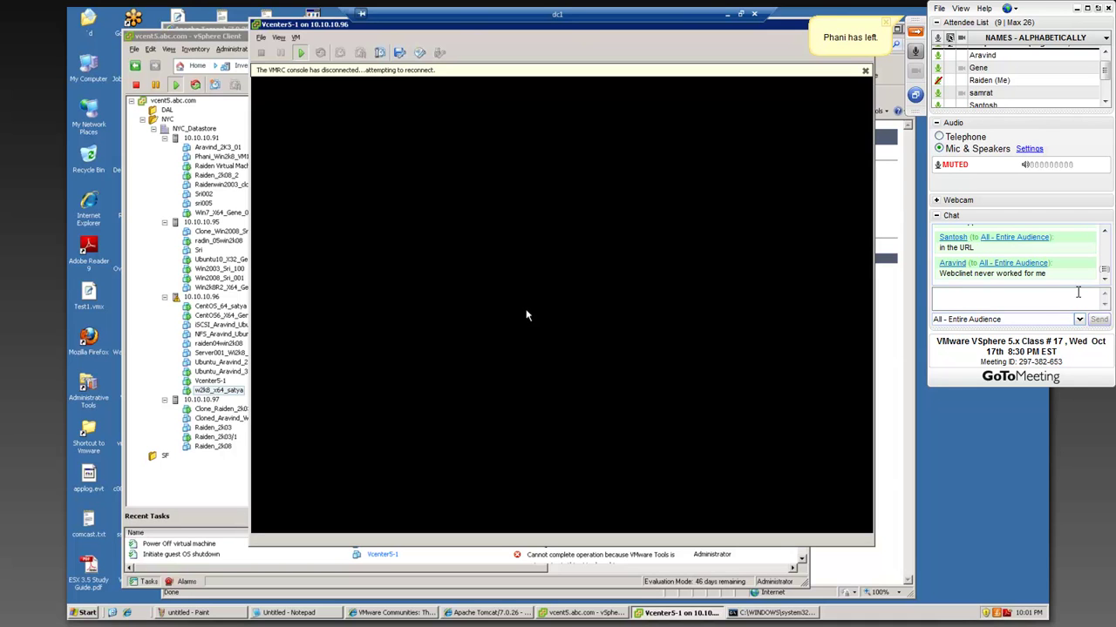
- Dismiss the disconnect notice, close the Vcenter5-1 console, and select Vcenter5-1 in the inventory
{"action": "left_click", "coordinate": [863, 71]}
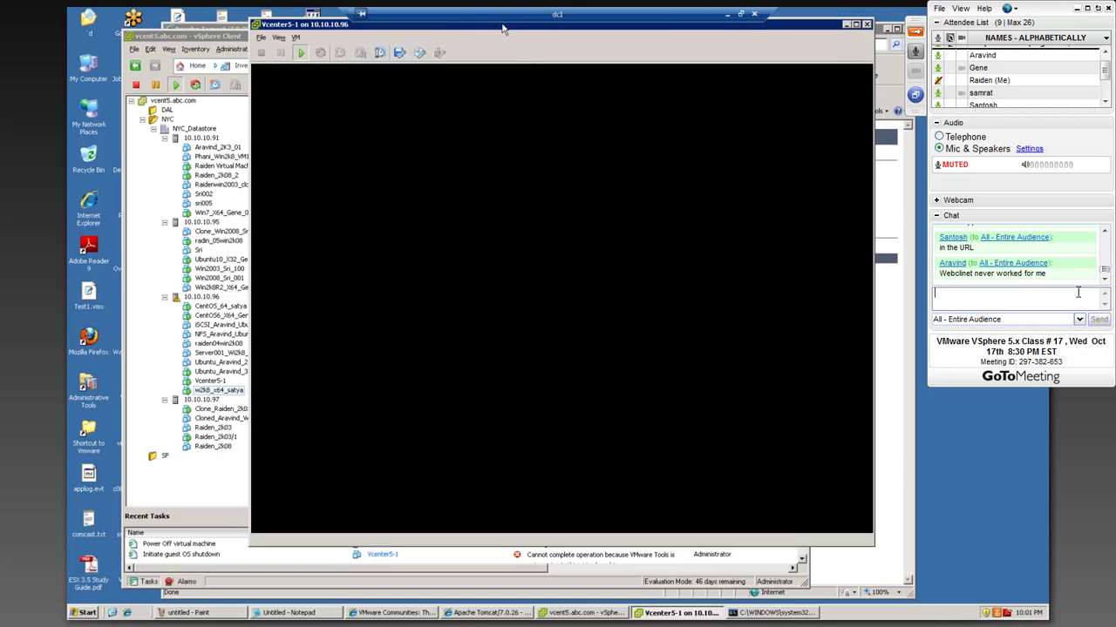
{"action": "left_click_drag", "start_coordinate": [485, 36], "coordinate": [452, 60]}
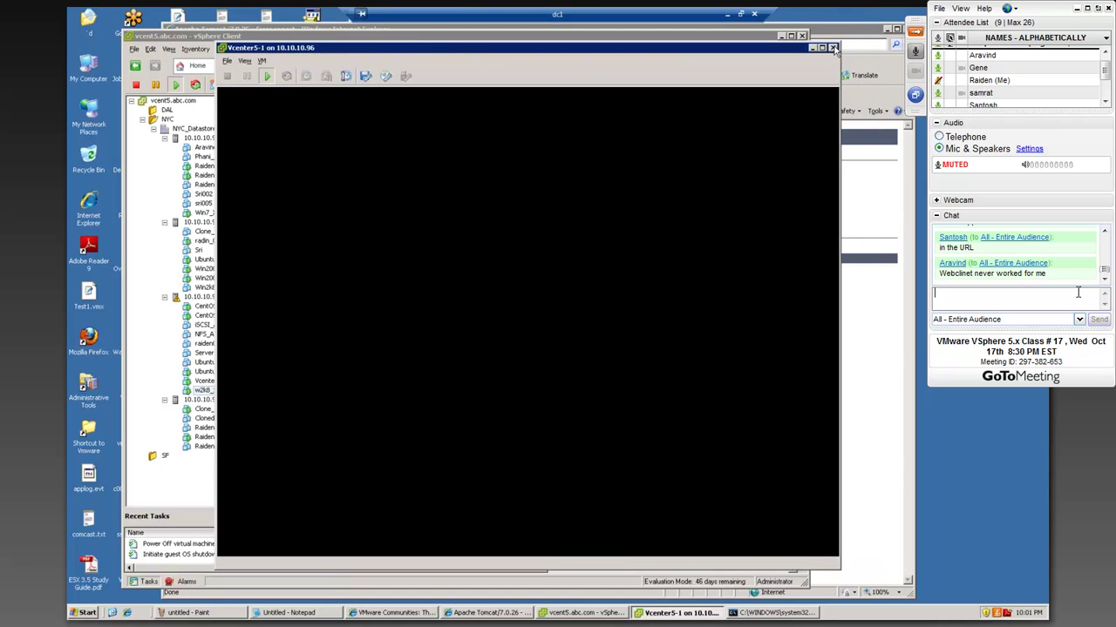
{"action": "left_click", "coordinate": [833, 48]}
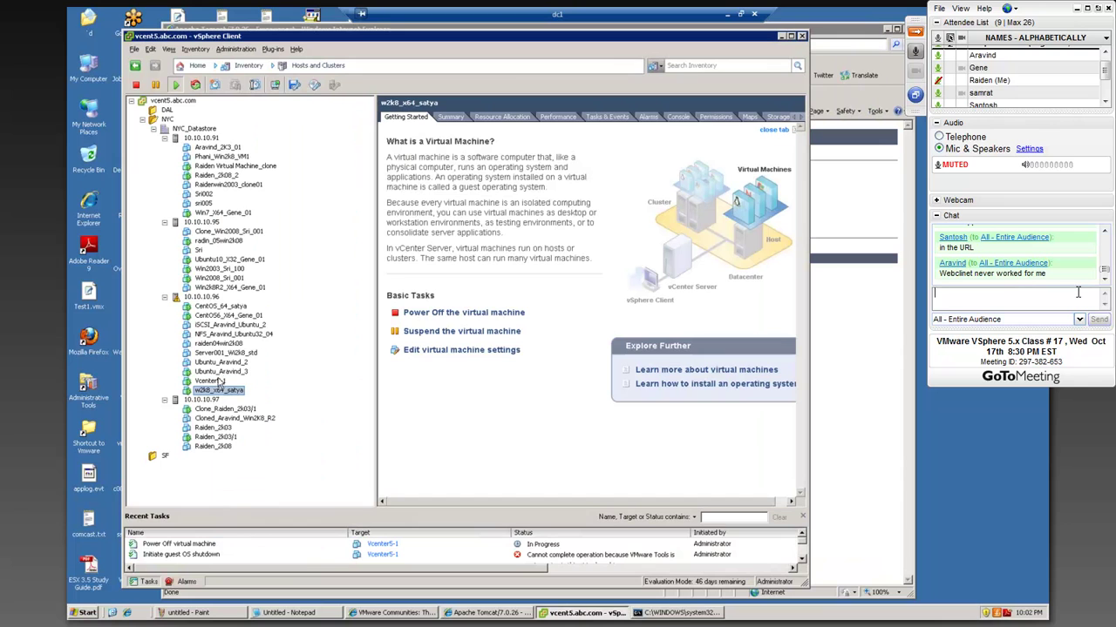
{"action": "left_click", "coordinate": [209, 381]}
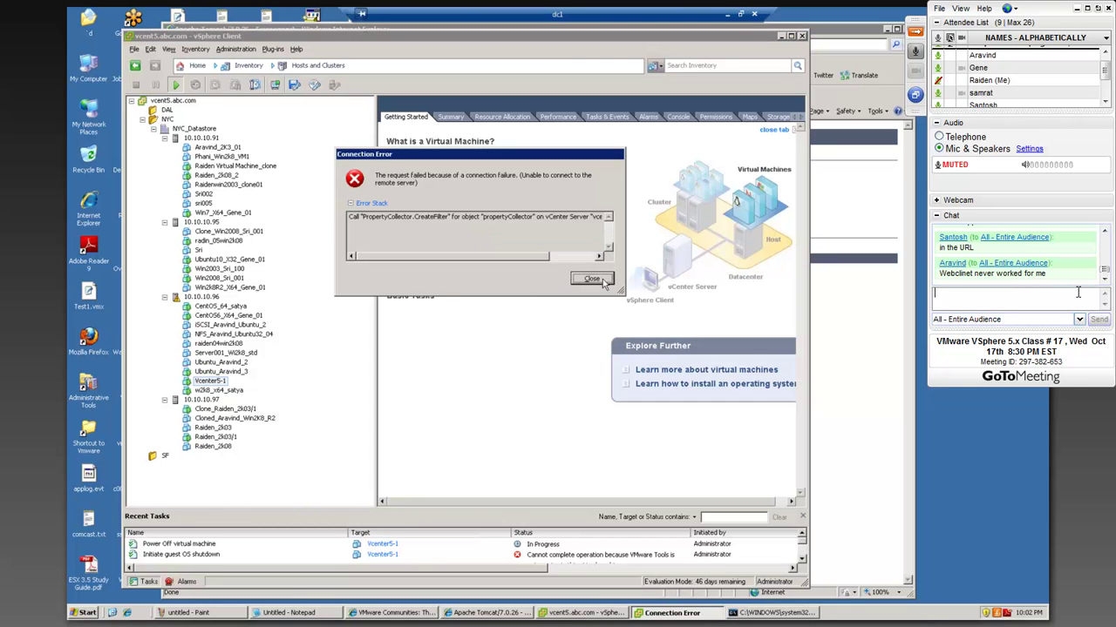
- Close the Connection Error dialog and bring up the vSphere Client taskbar menu
{"action": "left_click", "coordinate": [601, 278]}
{"action": "right_click", "coordinate": [573, 614]}
- Force-end the unresponsive vSphere Client from Task Manager's Applications list
{"action": "left_click", "coordinate": [586, 604]}
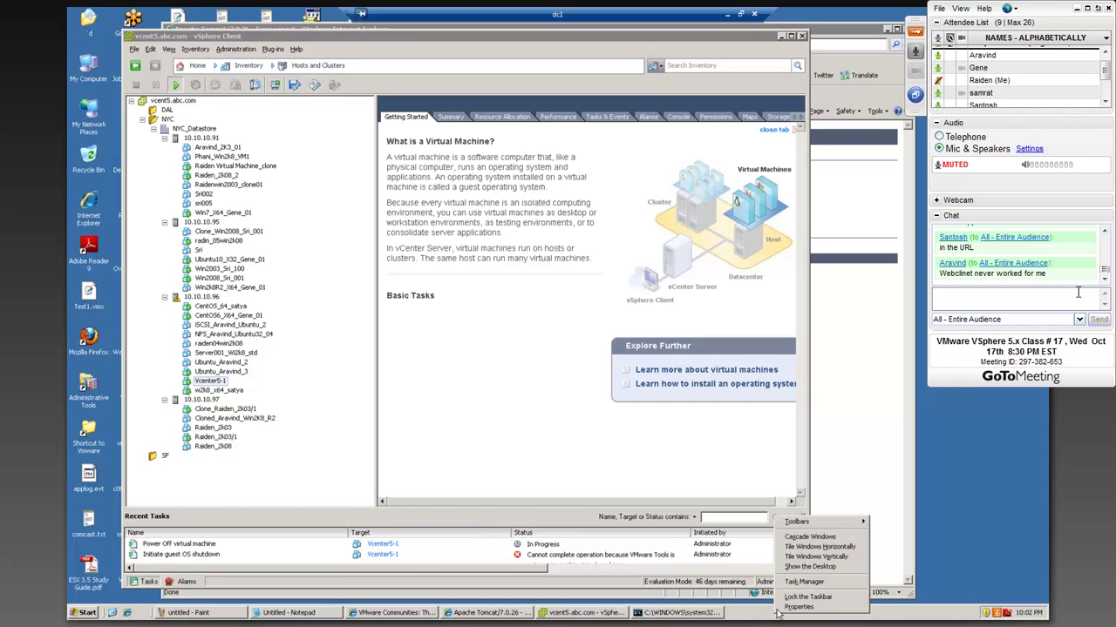
{"action": "left_click", "coordinate": [537, 125]}
{"action": "left_click", "coordinate": [707, 322]}
{"action": "left_click", "coordinate": [595, 360]}
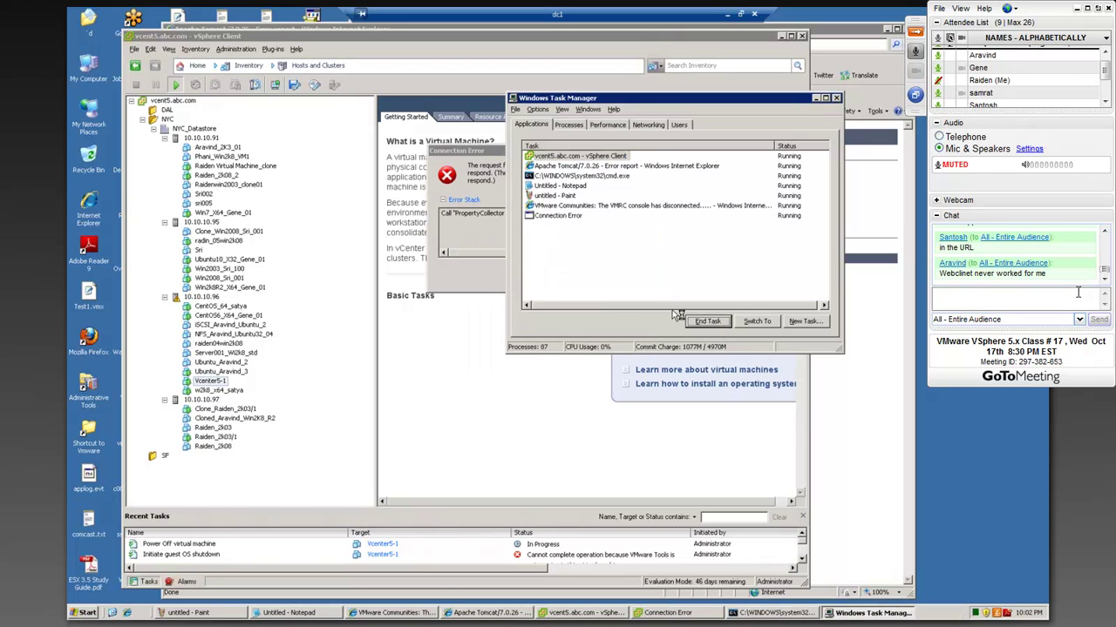
{"action": "left_click", "coordinate": [495, 228]}
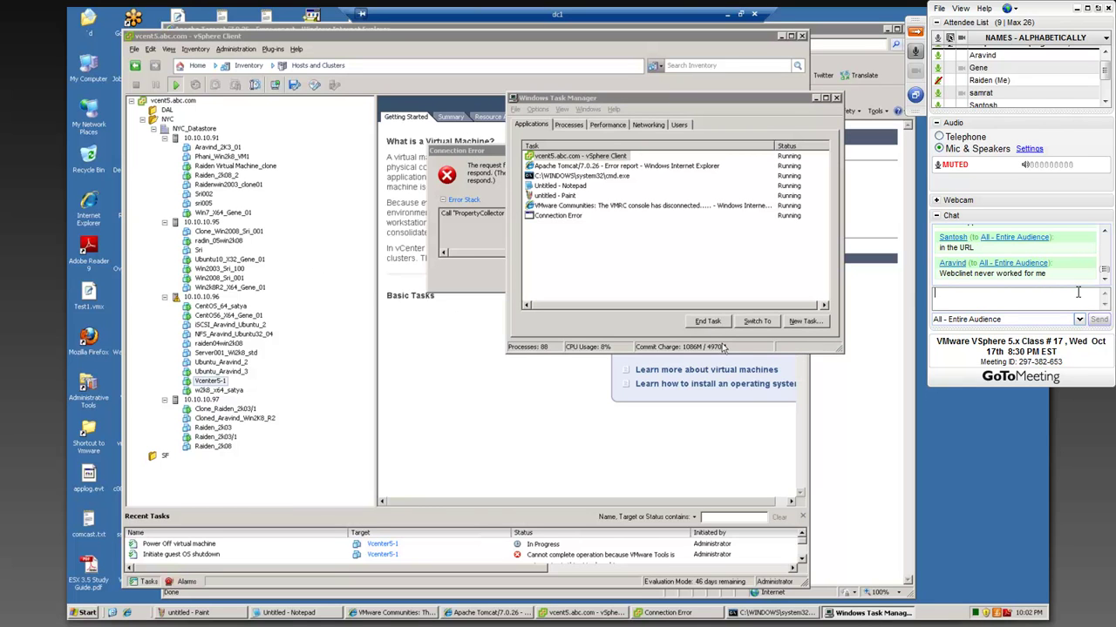
{"action": "left_click", "coordinate": [550, 160]}
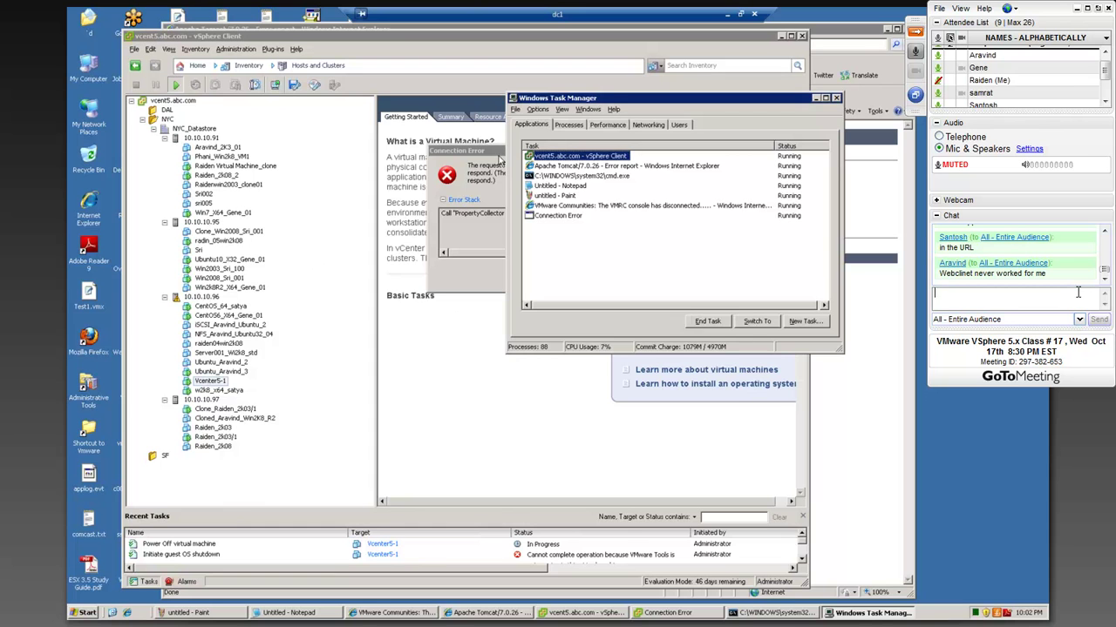
{"action": "left_click", "coordinate": [711, 321]}
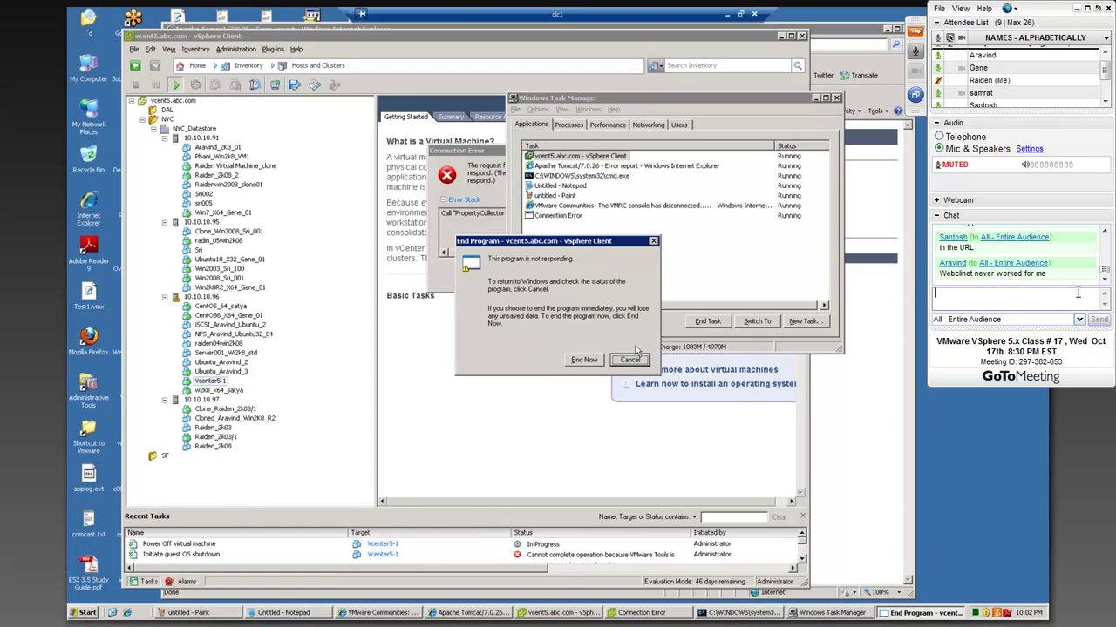
{"action": "left_click", "coordinate": [588, 360]}
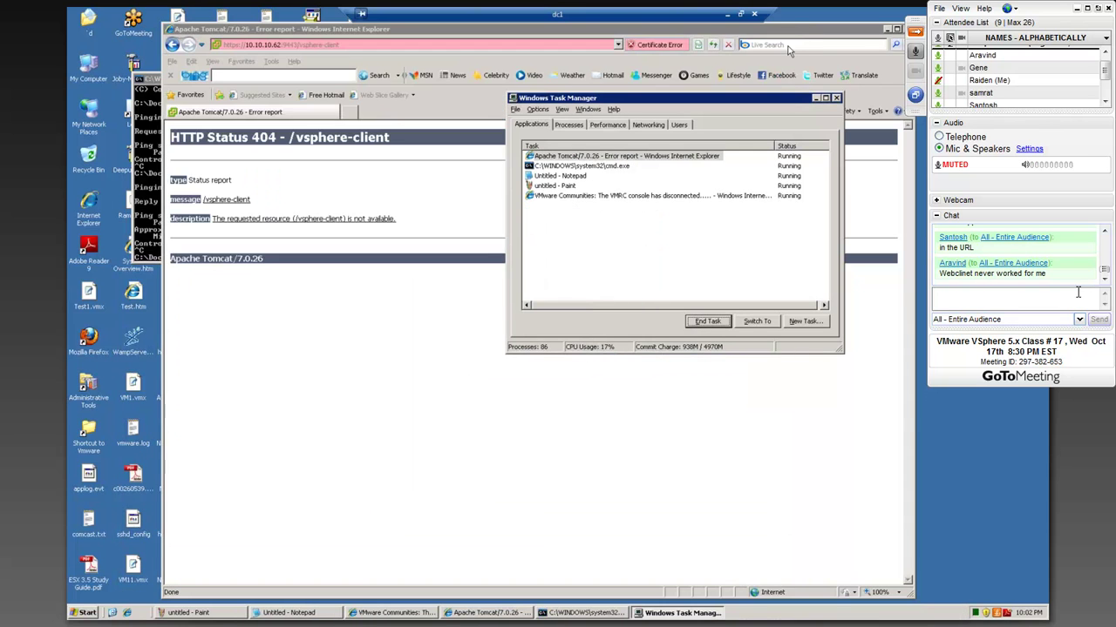
- End the Tomcat error browser window, then close Task Manager and the command prompt
{"action": "left_click", "coordinate": [707, 322]}
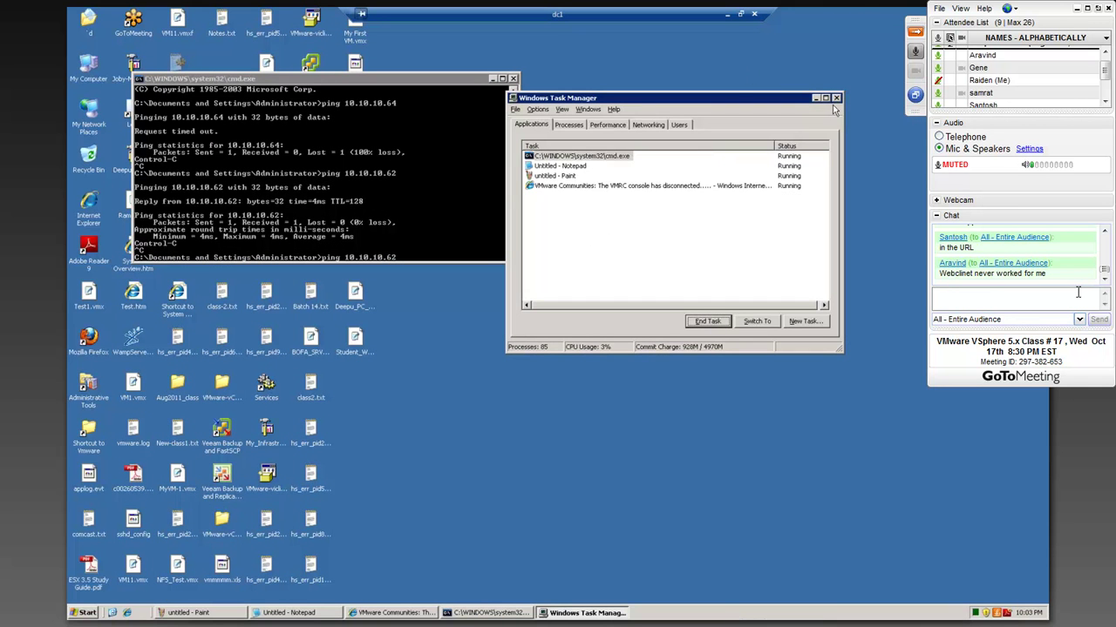
{"action": "left_click", "coordinate": [836, 98]}
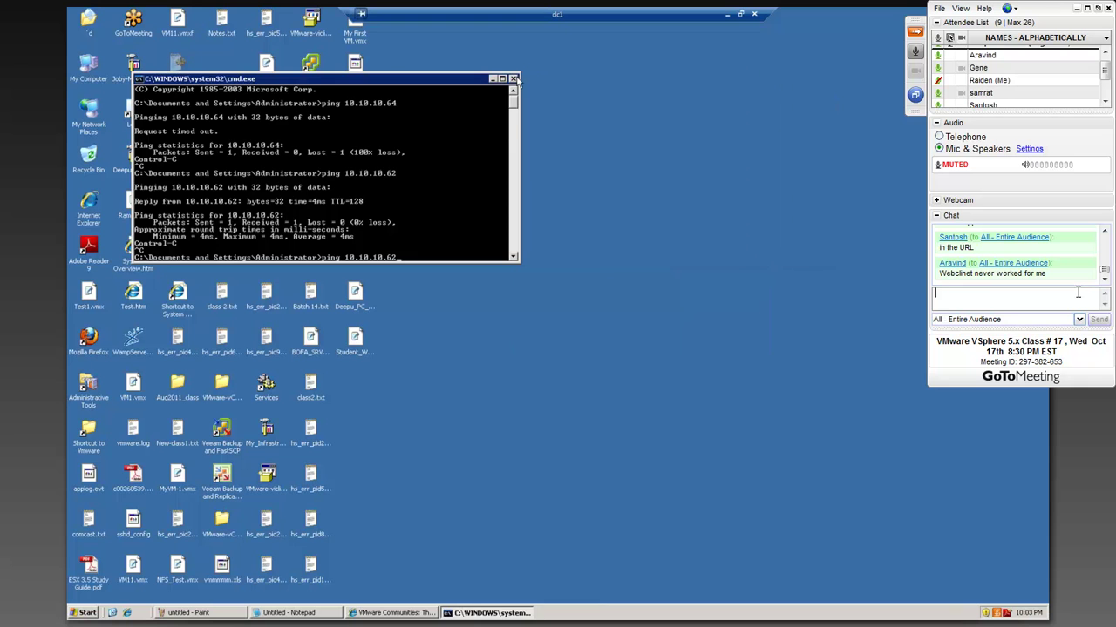
{"action": "left_click", "coordinate": [514, 78]}
- Log the vSphere Client into host 10.10.10.96, ignoring its untrusted certificate warning
{"action": "double_click", "coordinate": [310, 70]}
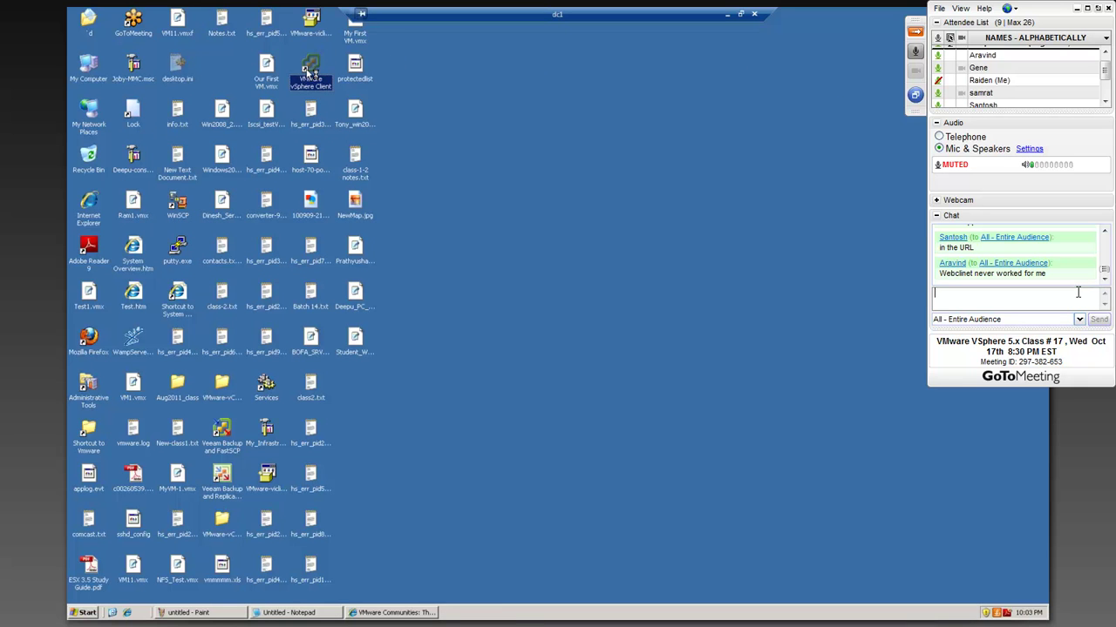
{"action": "left_click", "coordinate": [571, 333]}
{"action": "left_click", "coordinate": [573, 333]}
{"action": "key", "text": "BackSpace"}
{"action": "key", "text": "BackSpace"}
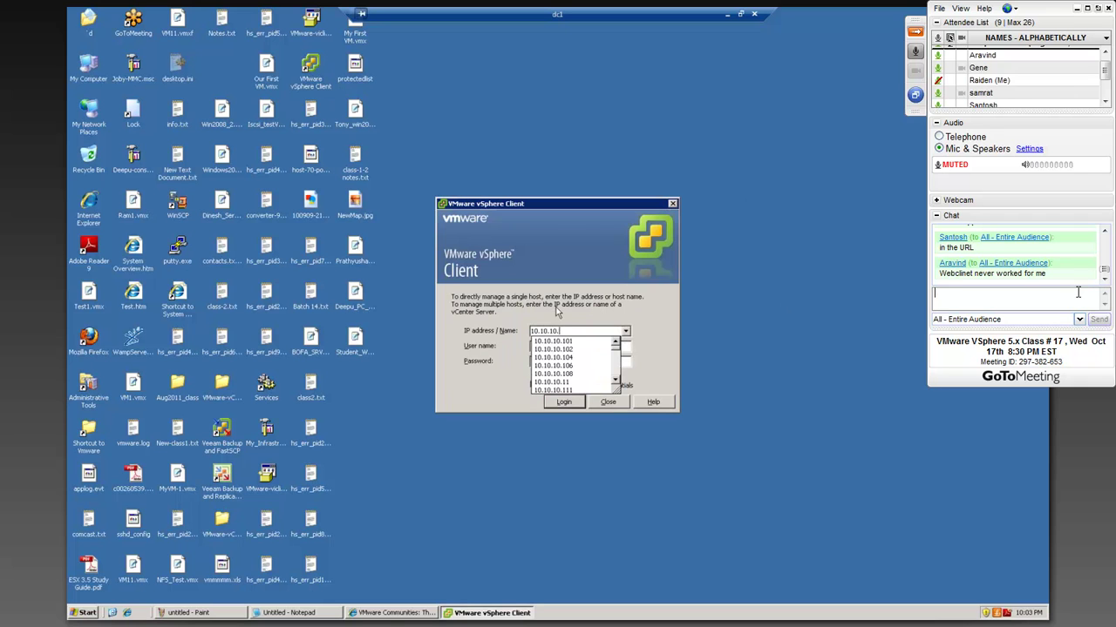
{"action": "type", "text": "96"}
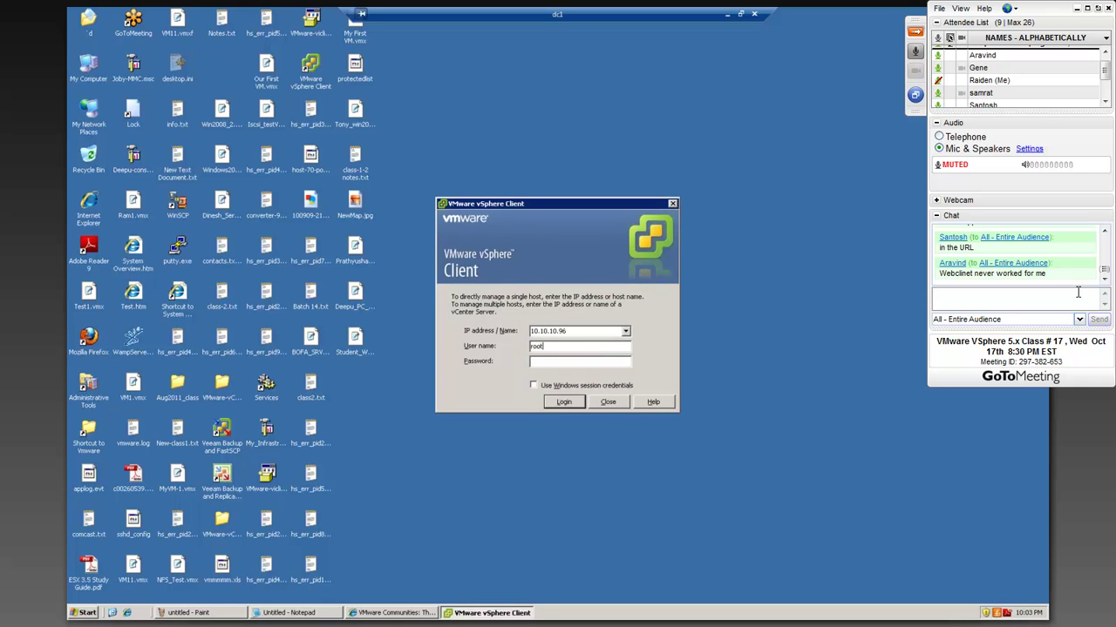
{"action": "type", "text": "**"}
{"action": "key", "text": "Return"}
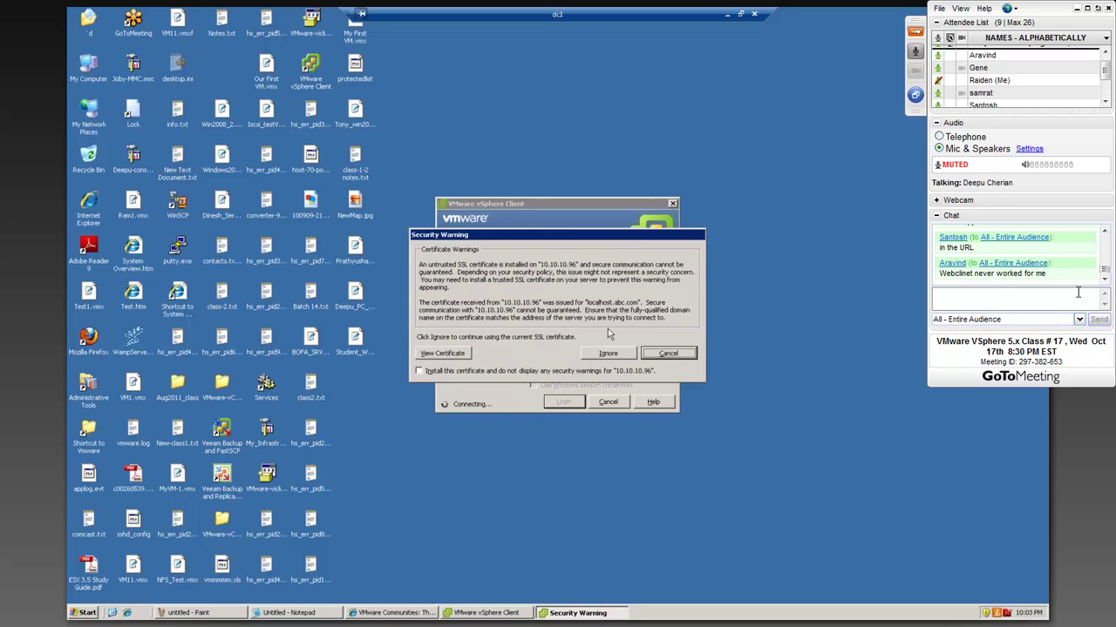
{"action": "left_click", "coordinate": [610, 353]}
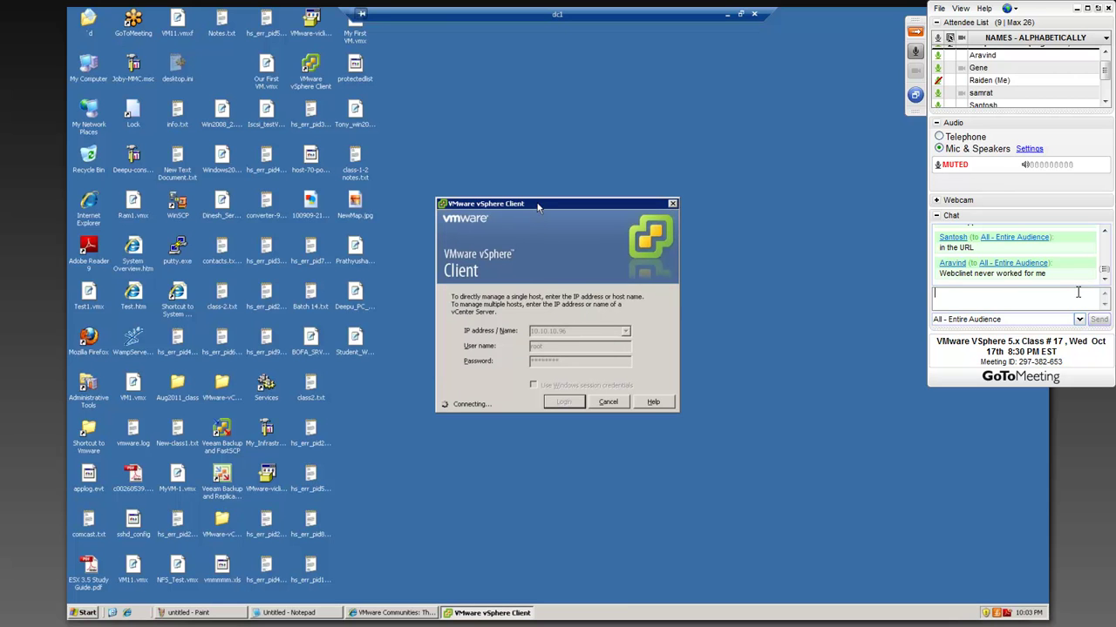
{"action": "left_click_drag", "start_coordinate": [538, 206], "coordinate": [438, 102]}
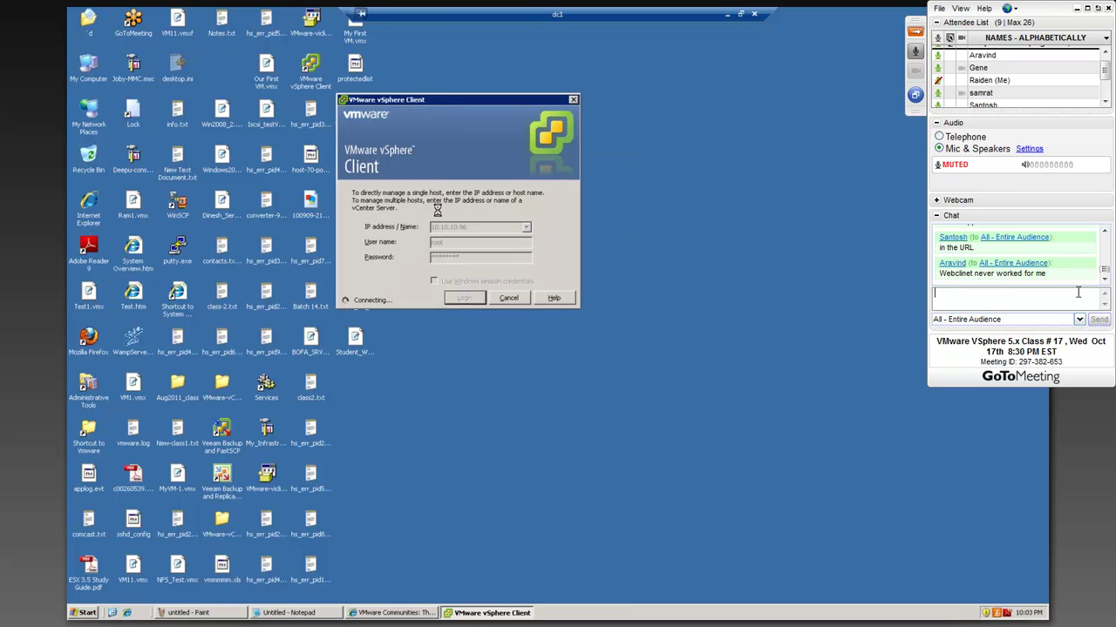
{"action": "left_click", "coordinate": [1077, 292]}
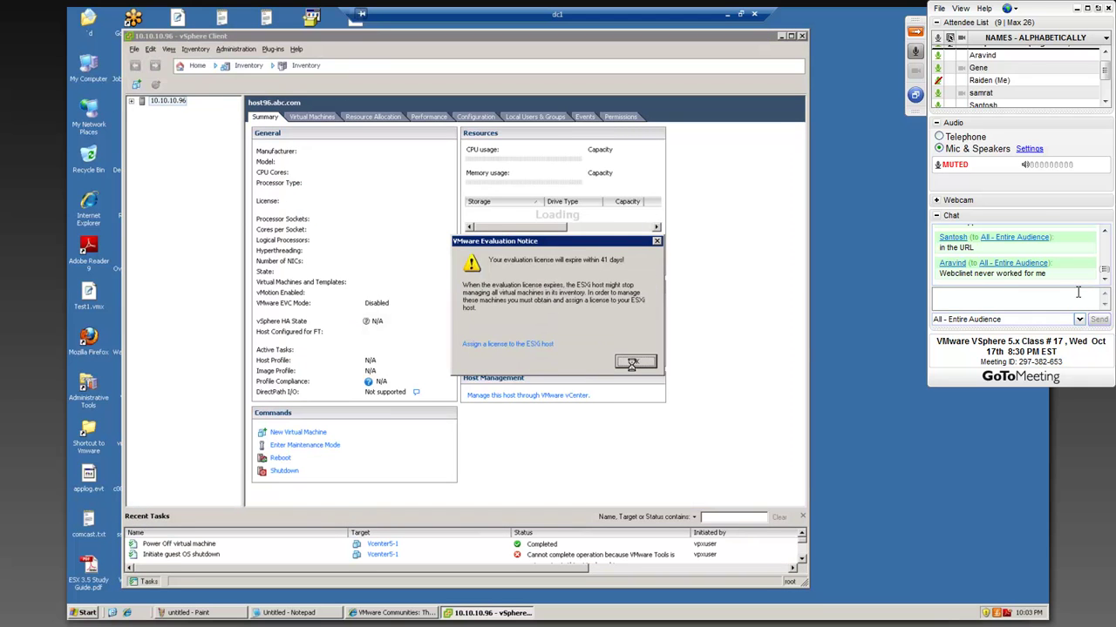
- Dismiss the evaluation and host warnings, then power on Vcenter5-1 under host 10.10.10.96
{"action": "left_click", "coordinate": [634, 363]}
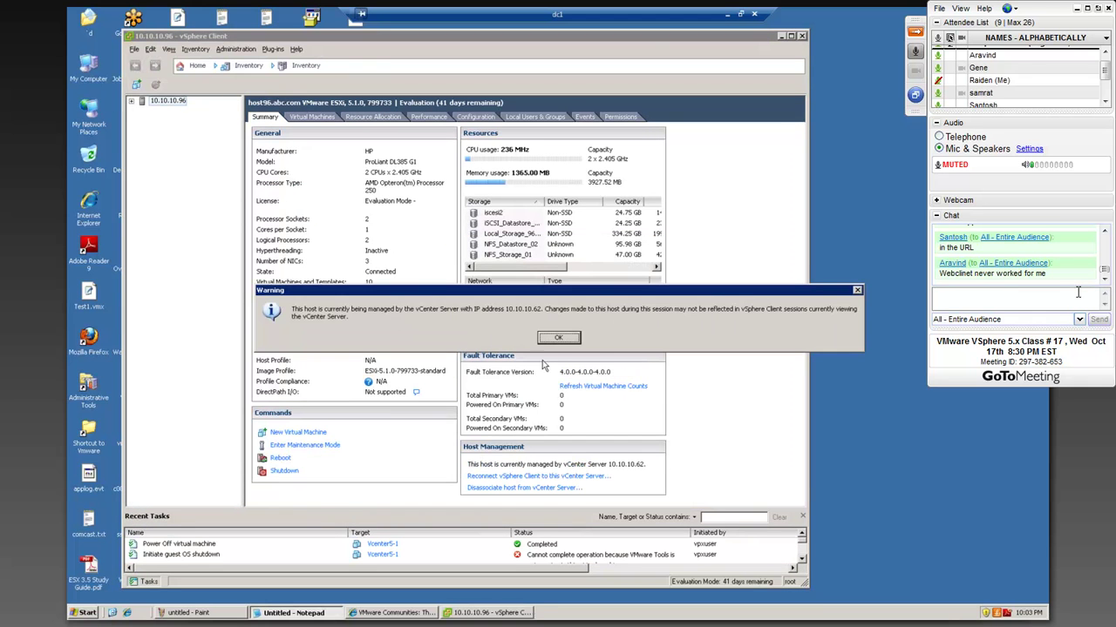
{"action": "key", "text": "Return"}
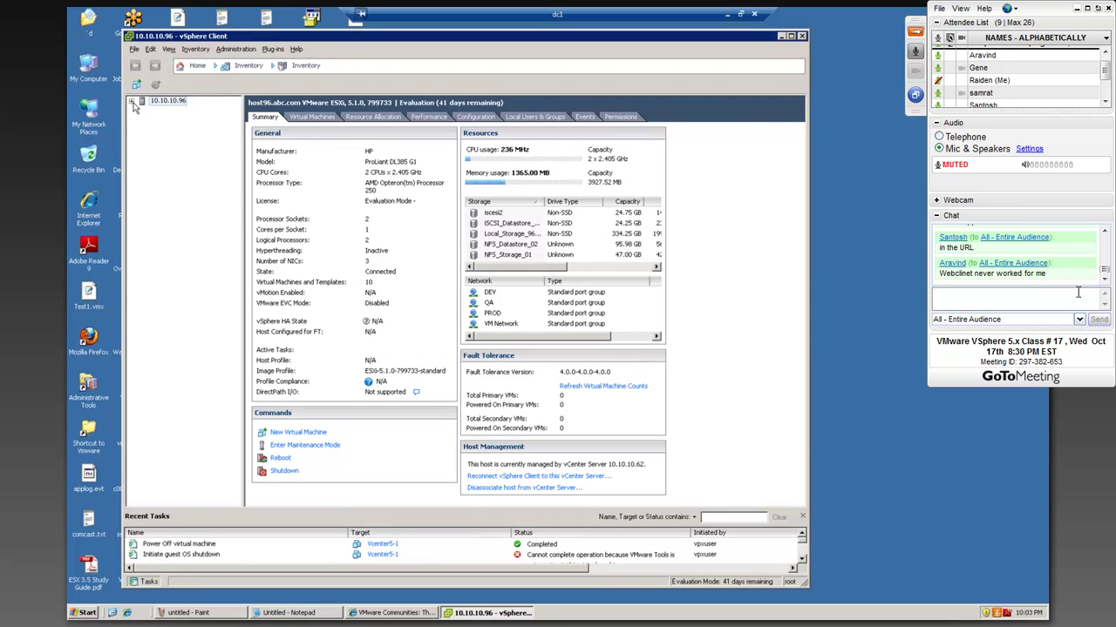
{"action": "left_click", "coordinate": [132, 102]}
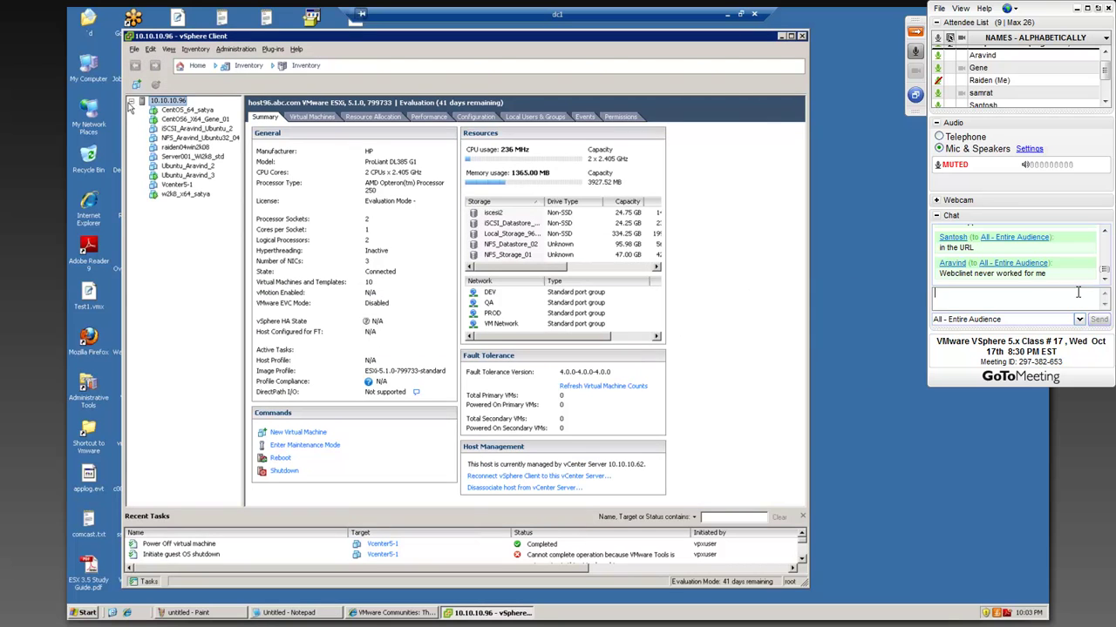
{"action": "right_click", "coordinate": [182, 188]}
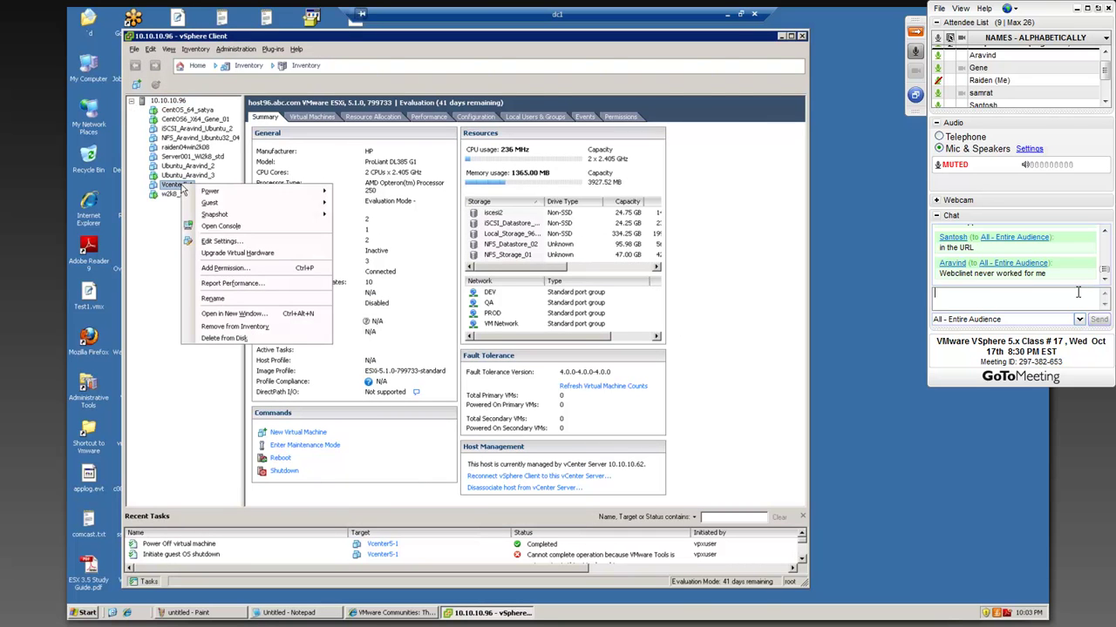
{"action": "mouse_move", "coordinate": [205, 193]}
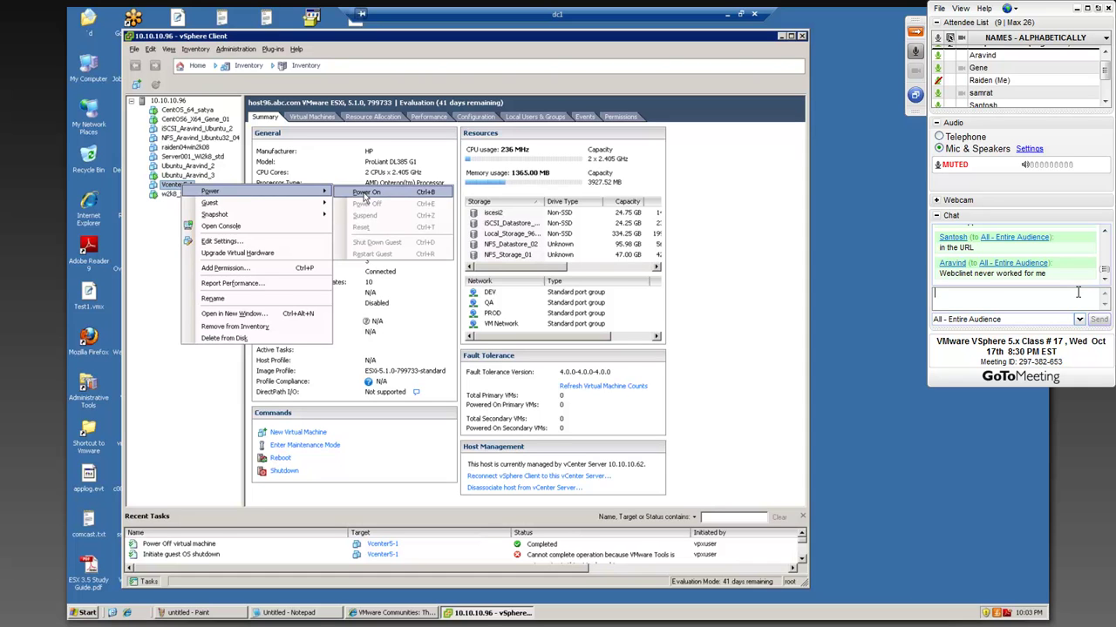
{"action": "left_click", "coordinate": [361, 193]}
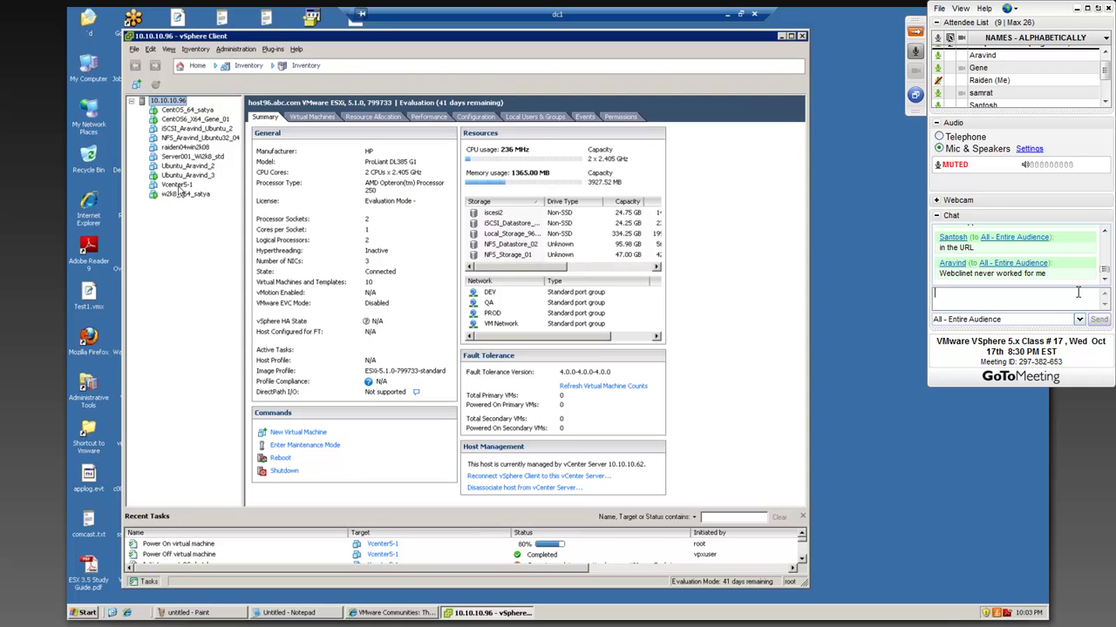
{"action": "right_click", "coordinate": [180, 190]}
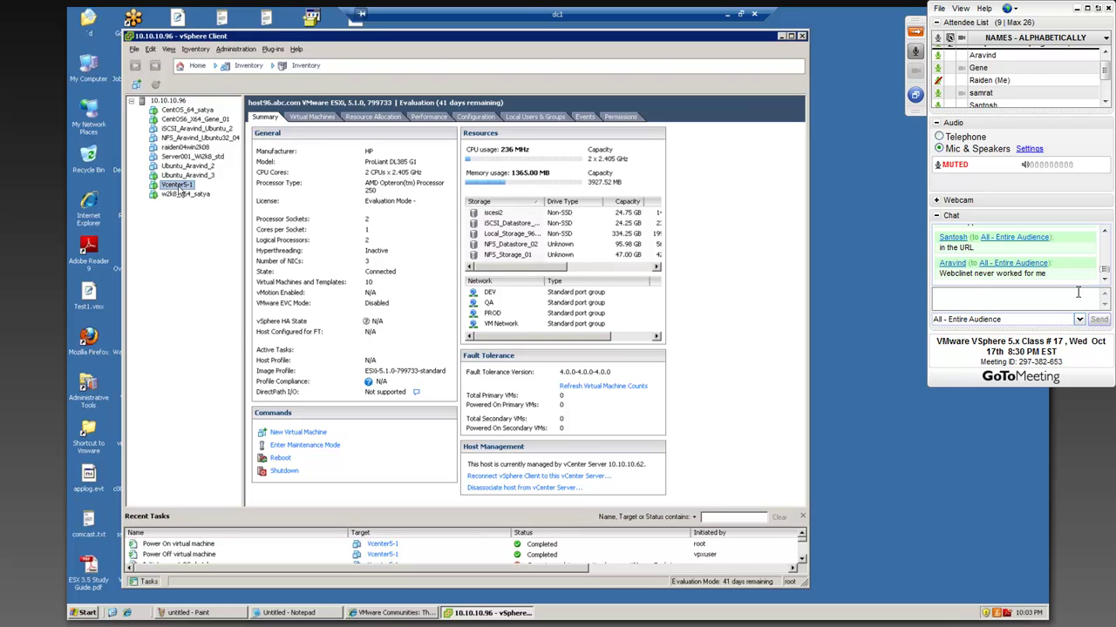
- Open an enlarged Vcenter5-1 console and reset the virtual machine
{"action": "left_click", "coordinate": [209, 232]}
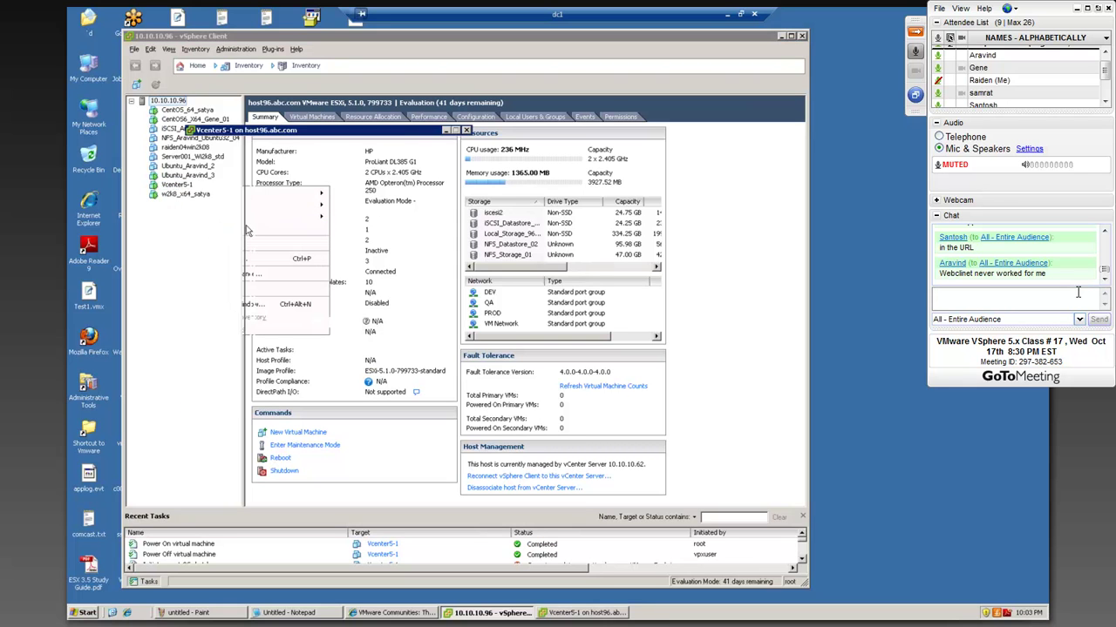
{"action": "left_click_drag", "start_coordinate": [356, 135], "coordinate": [349, 48]}
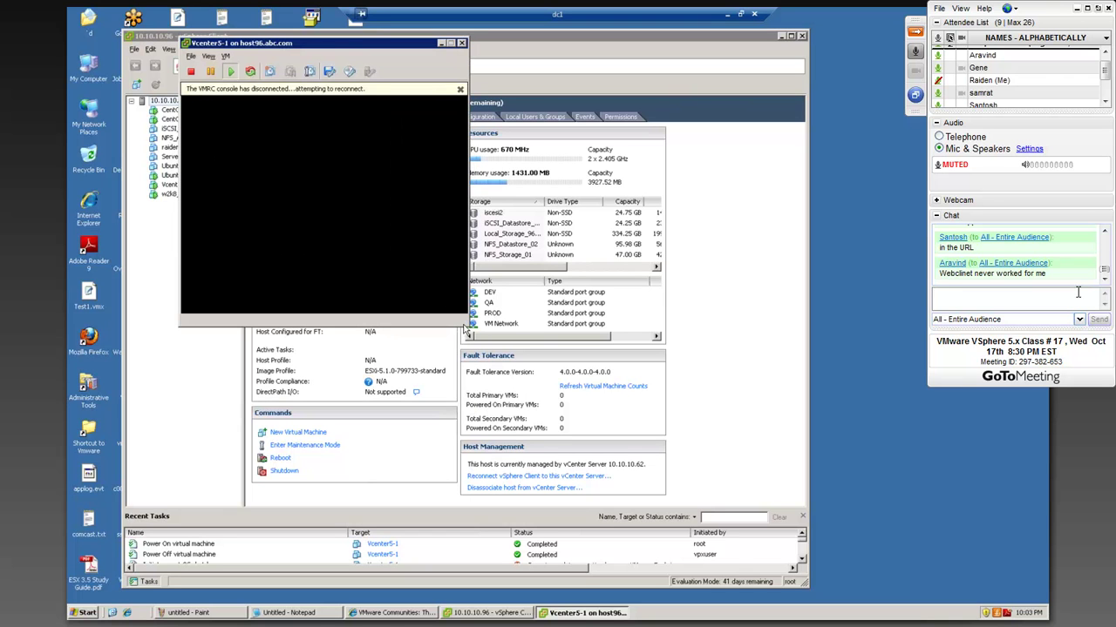
{"action": "left_click_drag", "start_coordinate": [467, 324], "coordinate": [779, 515]}
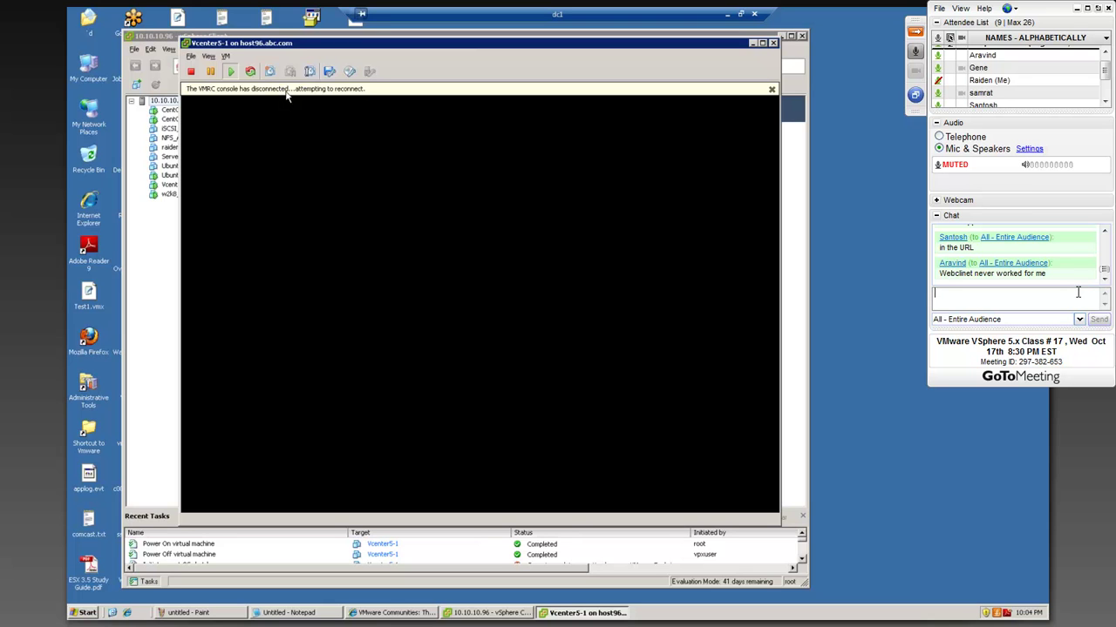
{"action": "left_click", "coordinate": [251, 74]}
{"action": "left_click", "coordinate": [533, 338]}
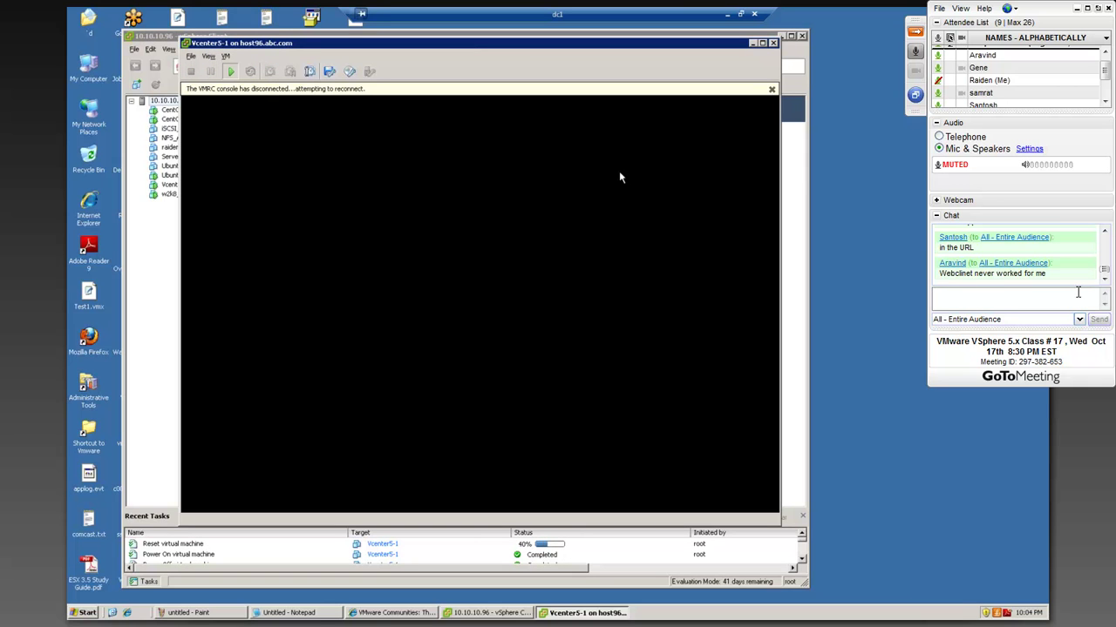
{"action": "left_click", "coordinate": [771, 90]}
- Open Task Manager's Processes list and end ctfmon.exe
{"action": "right_click", "coordinate": [802, 616]}
{"action": "left_click", "coordinate": [832, 580]}
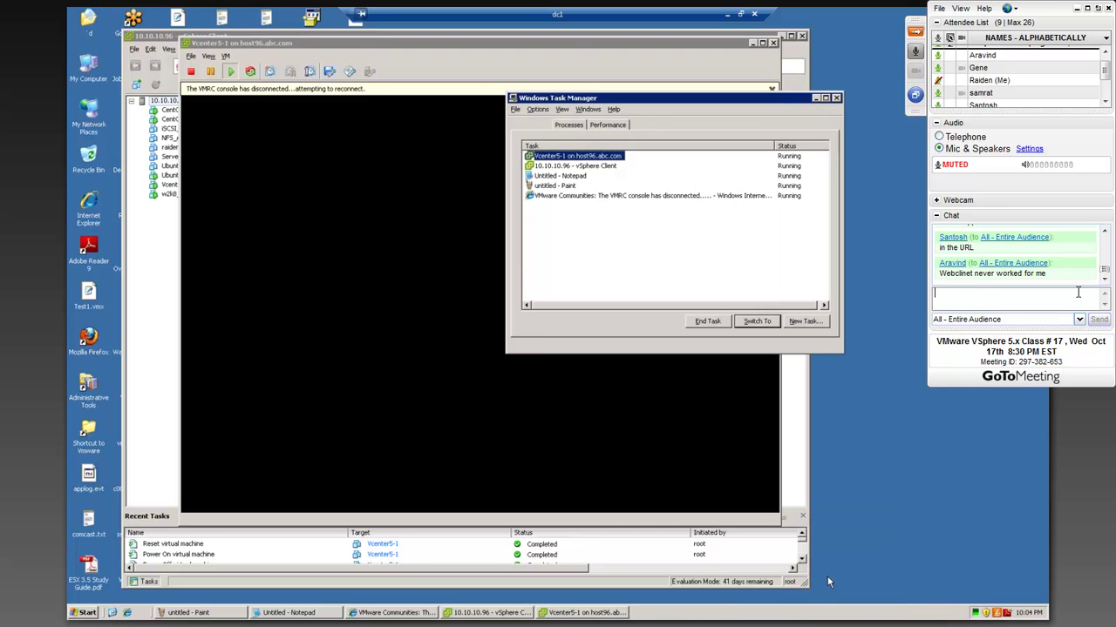
{"action": "left_click", "coordinate": [568, 125]}
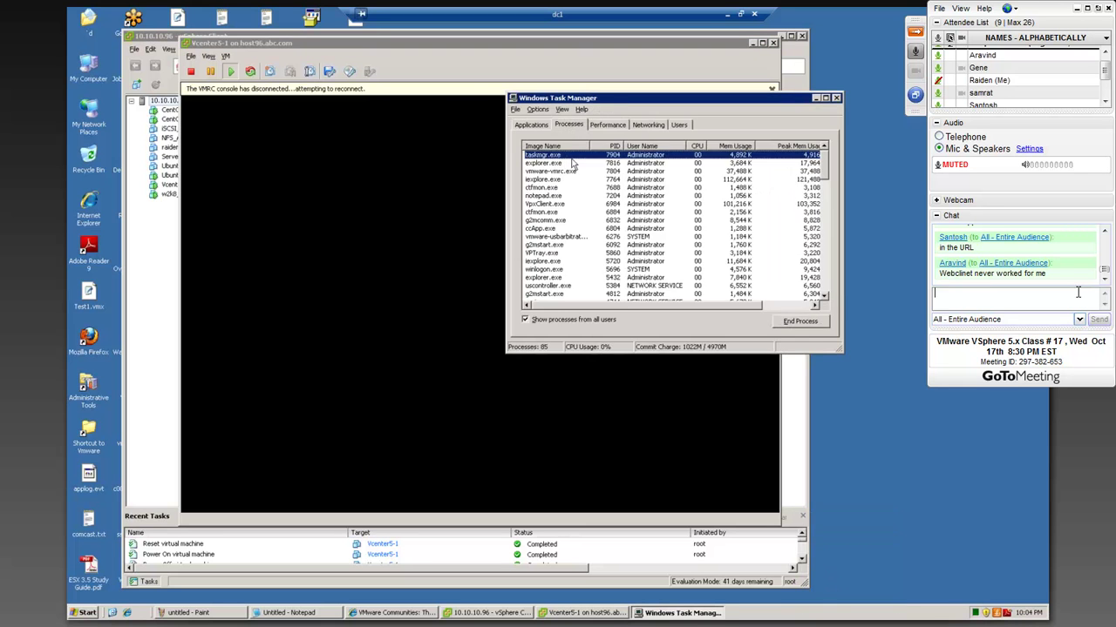
{"action": "left_click", "coordinate": [549, 213]}
{"action": "left_click", "coordinate": [799, 322]}
{"action": "left_click", "coordinate": [535, 348]}
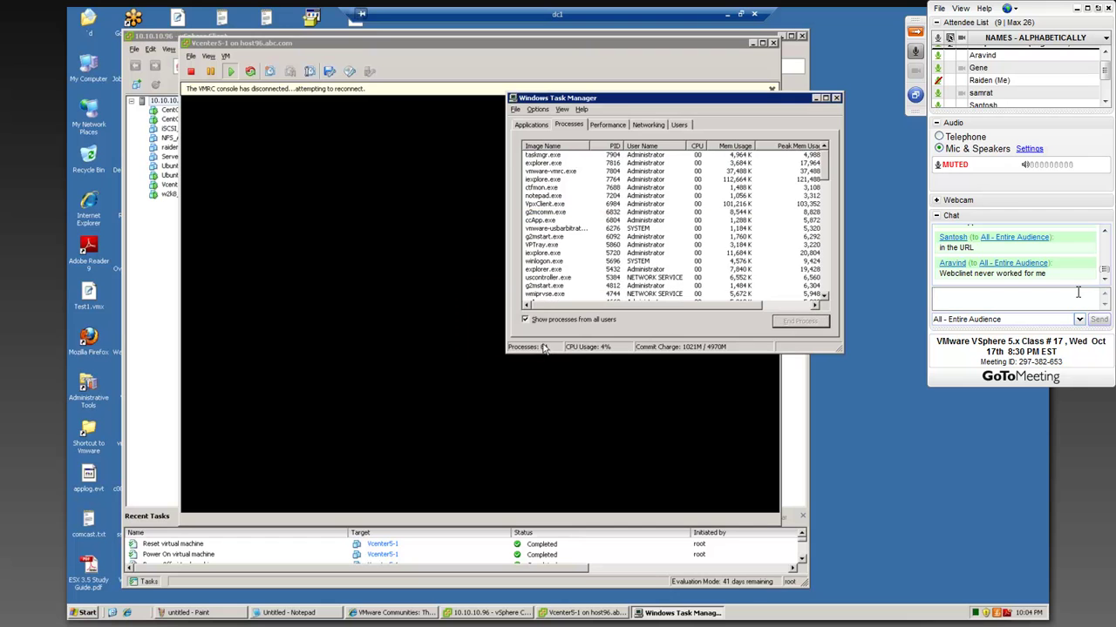
- End g2mcomm.exe and uscontroller.exe; ending ccApp.exe is refused with access denied
{"action": "left_click", "coordinate": [534, 214]}
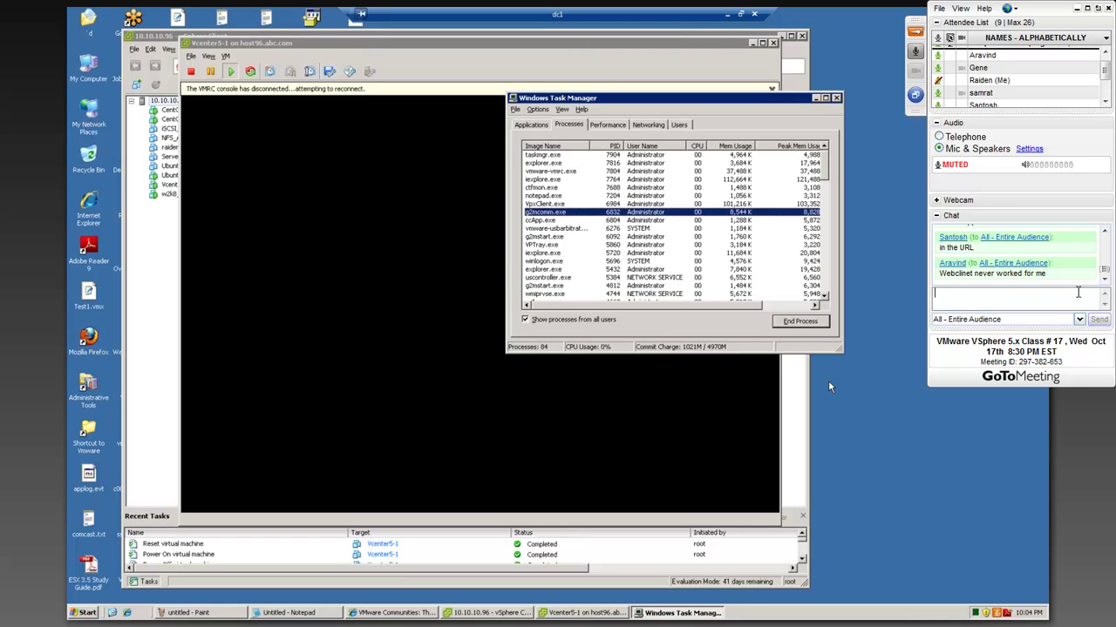
{"action": "left_click", "coordinate": [799, 322]}
{"action": "left_click", "coordinate": [537, 347]}
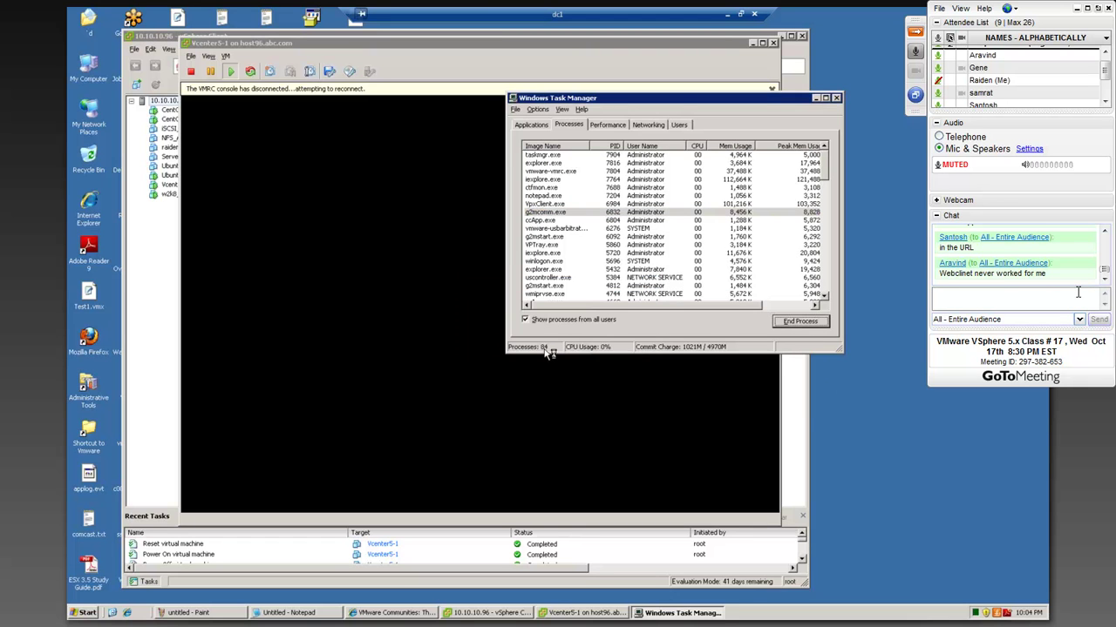
{"action": "left_click", "coordinate": [534, 269]}
{"action": "left_click", "coordinate": [798, 323]}
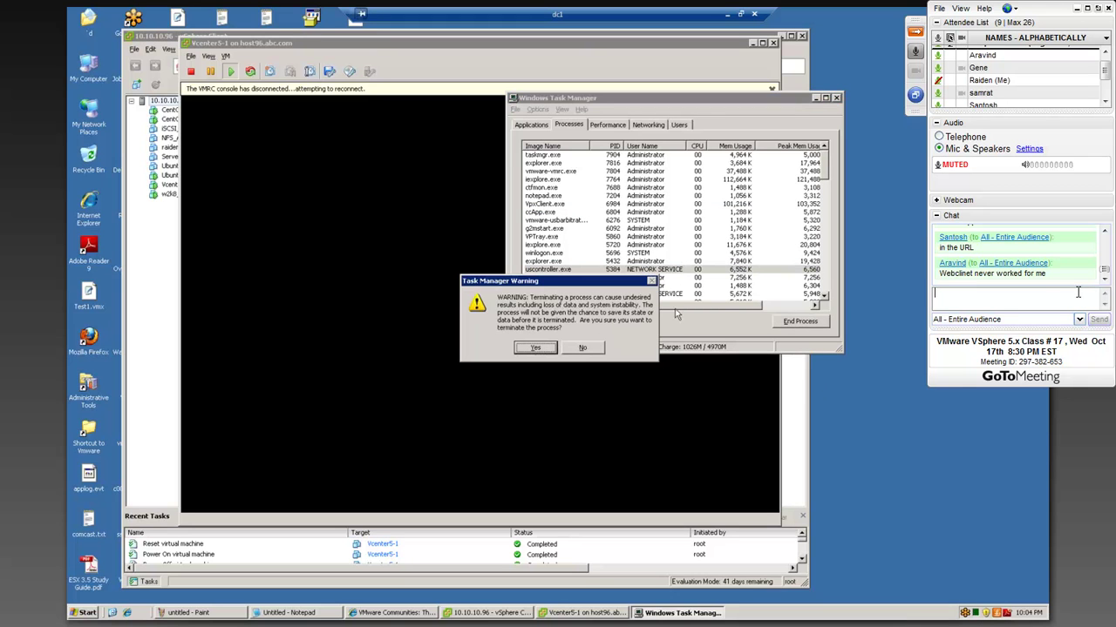
{"action": "left_click", "coordinate": [549, 349]}
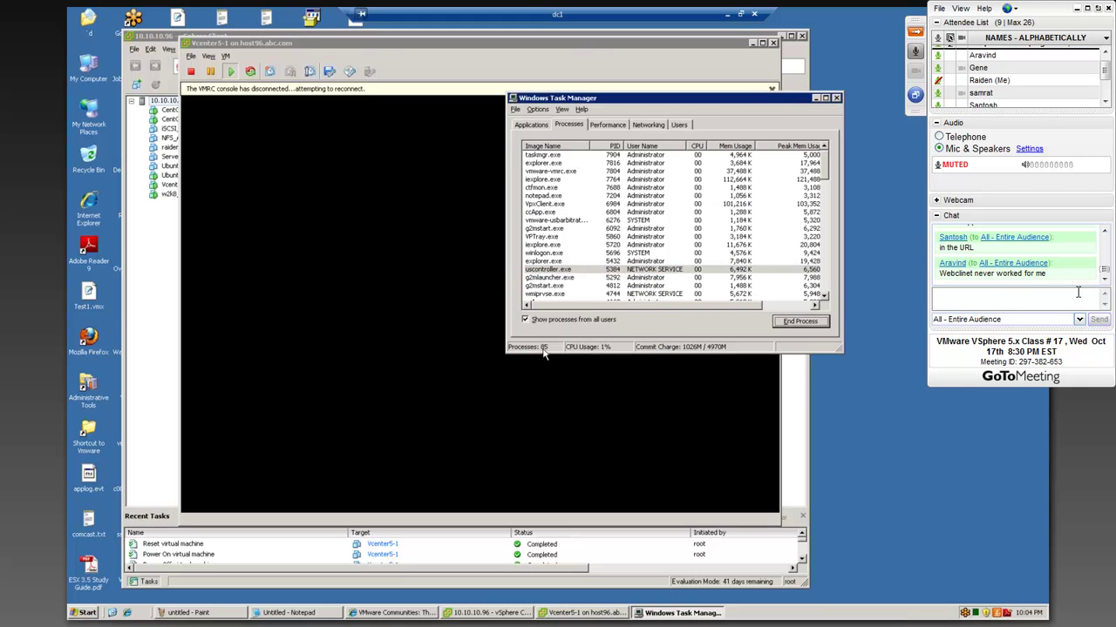
{"action": "left_click", "coordinate": [541, 215]}
{"action": "left_click", "coordinate": [799, 323]}
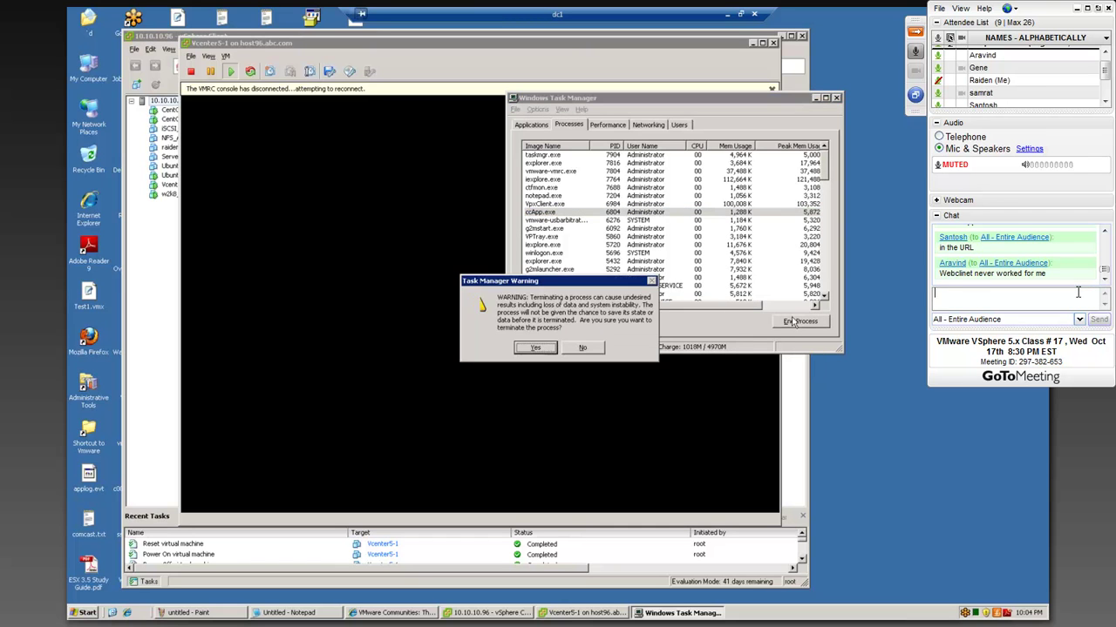
{"action": "left_click", "coordinate": [535, 348]}
{"action": "left_click", "coordinate": [562, 346]}
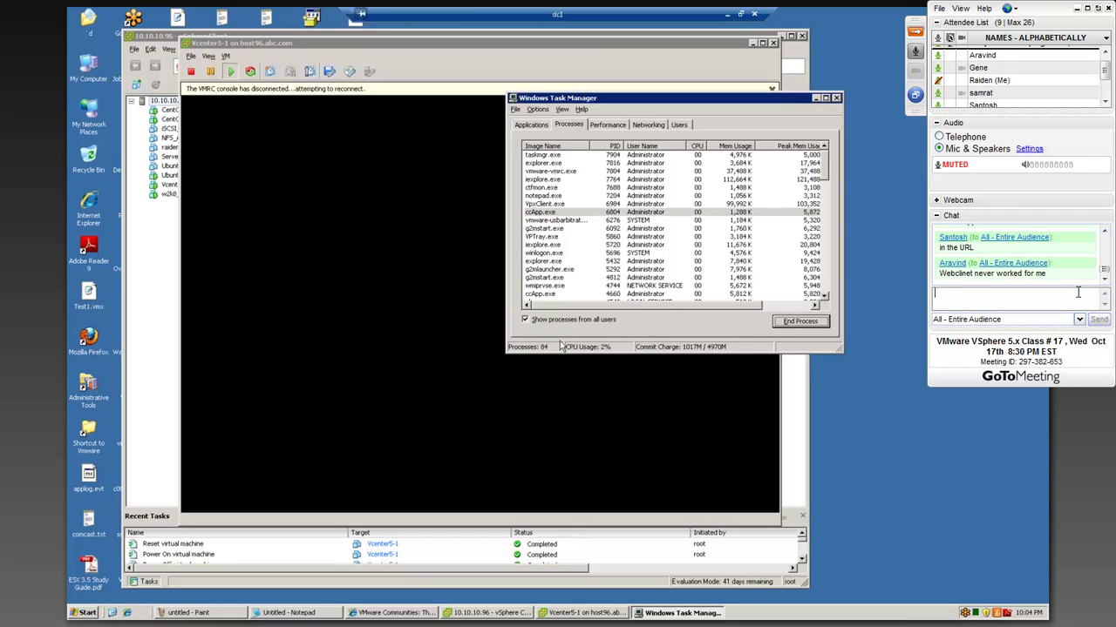
- End ctfmon.exe again, then browse processes from ccApp.exe down to lmgrd.exe
{"action": "left_click", "coordinate": [544, 195]}
{"action": "left_click", "coordinate": [547, 187]}
{"action": "left_click", "coordinate": [787, 322]}
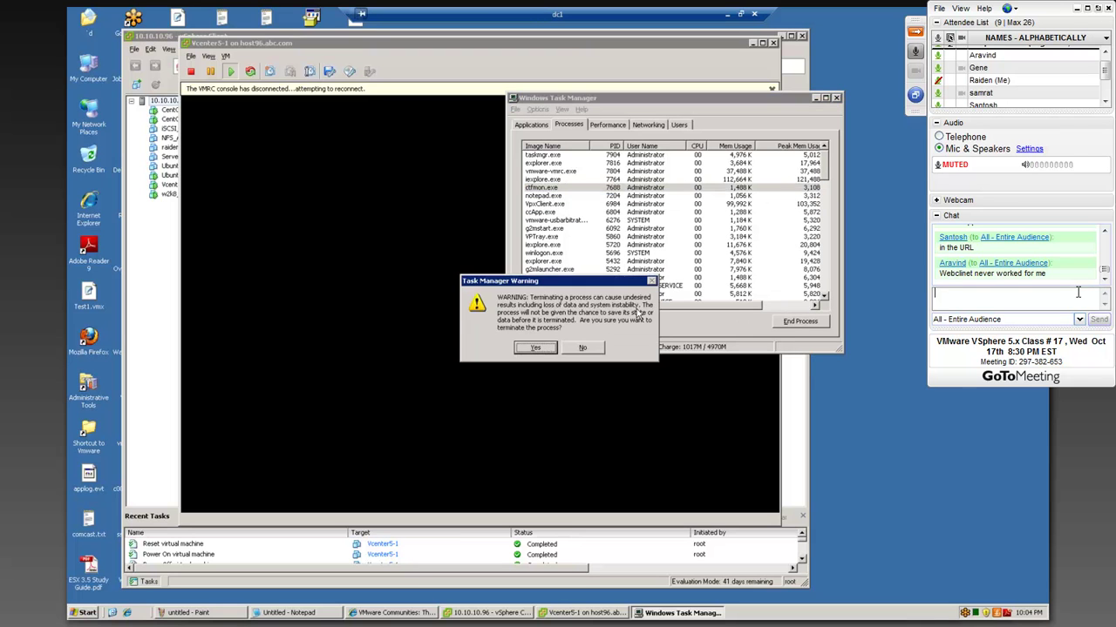
{"action": "left_click", "coordinate": [546, 346]}
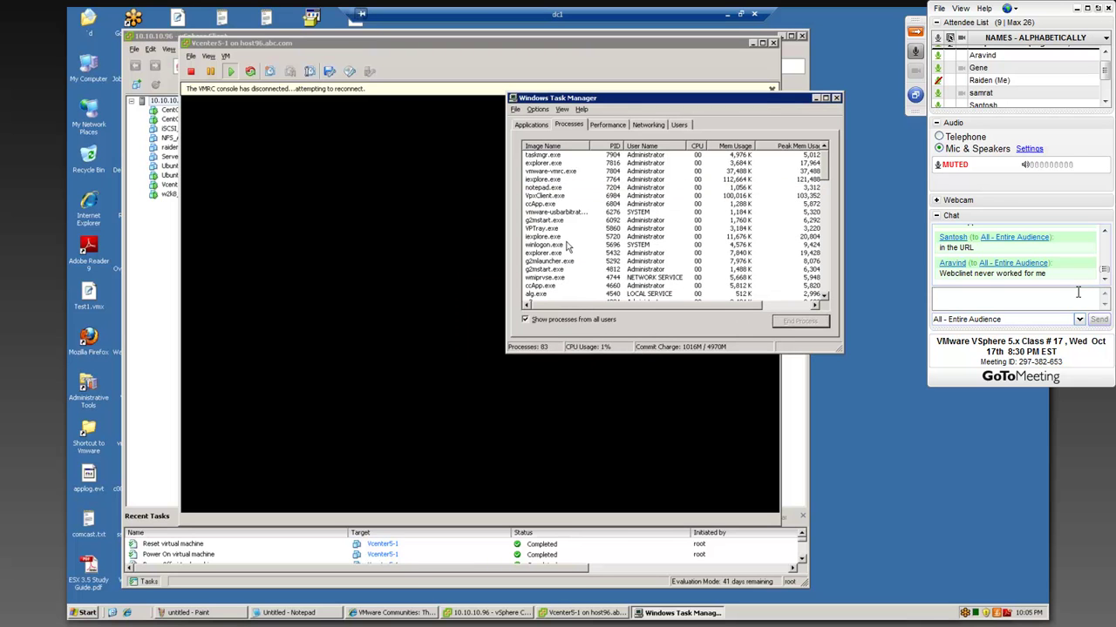
{"action": "left_click", "coordinate": [542, 285]}
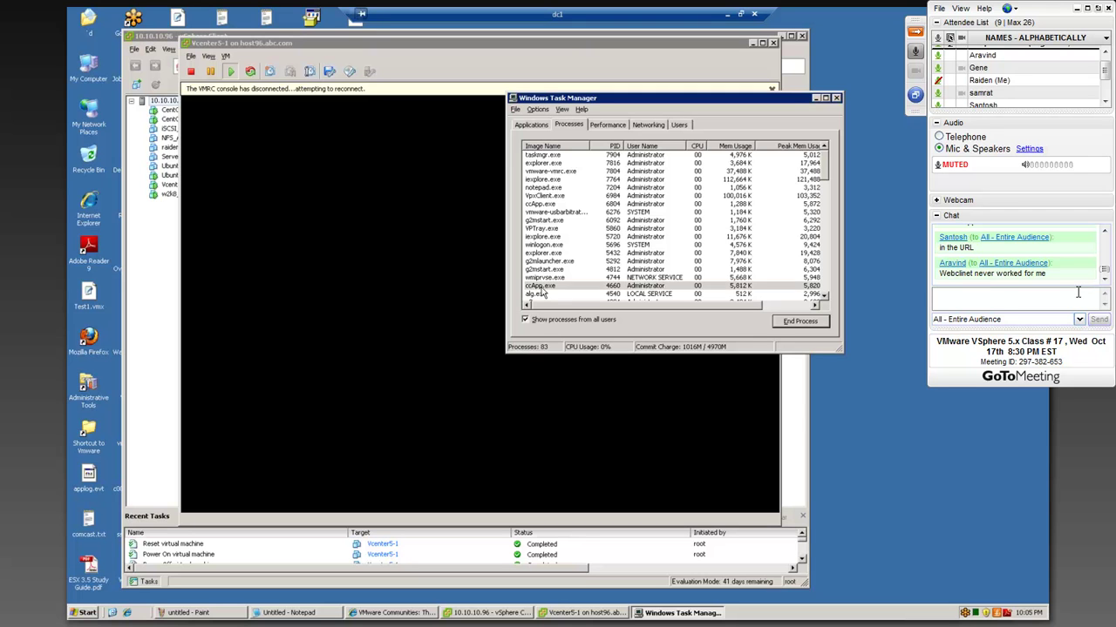
{"action": "left_click", "coordinate": [543, 261]}
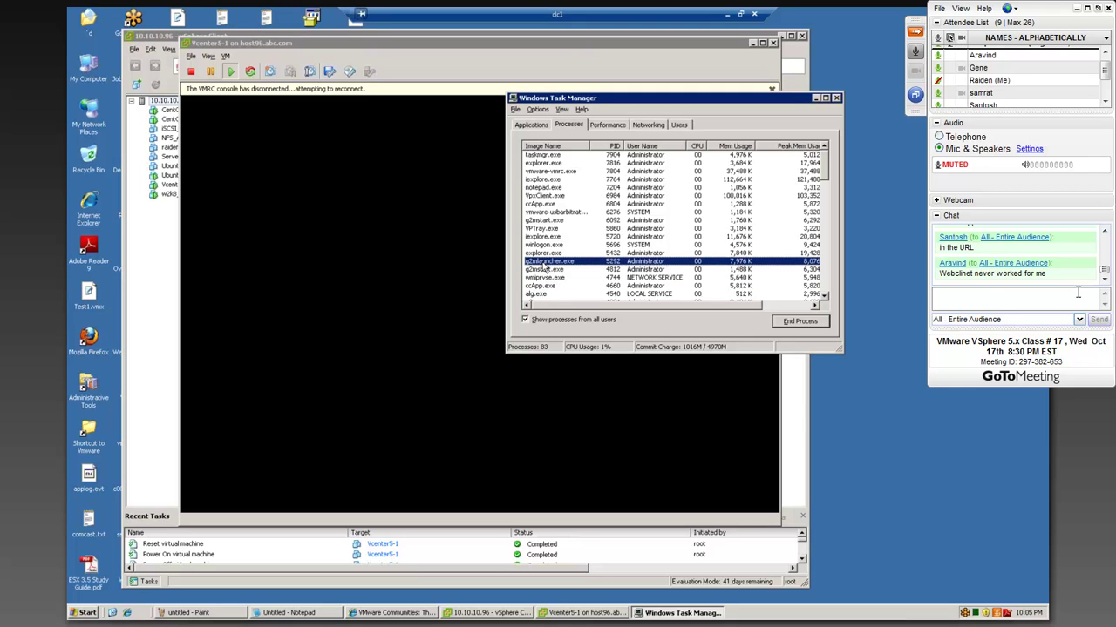
{"action": "scroll", "coordinate": [546, 288], "scroll_direction": "down", "scroll_amount": 3}
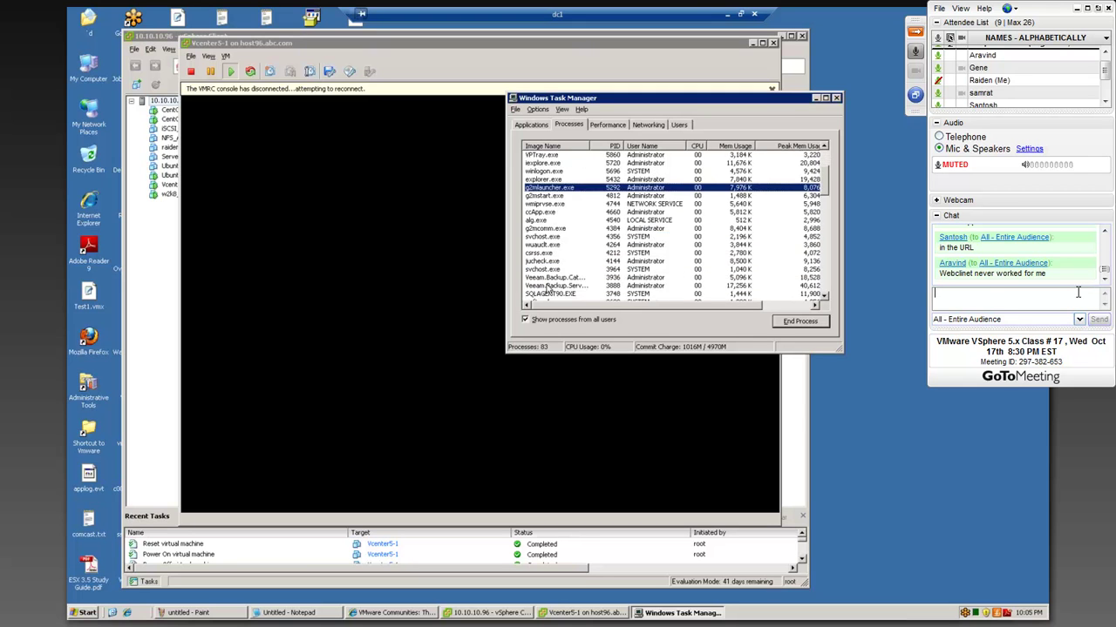
{"action": "scroll", "coordinate": [547, 288], "scroll_direction": "down", "scroll_amount": 3}
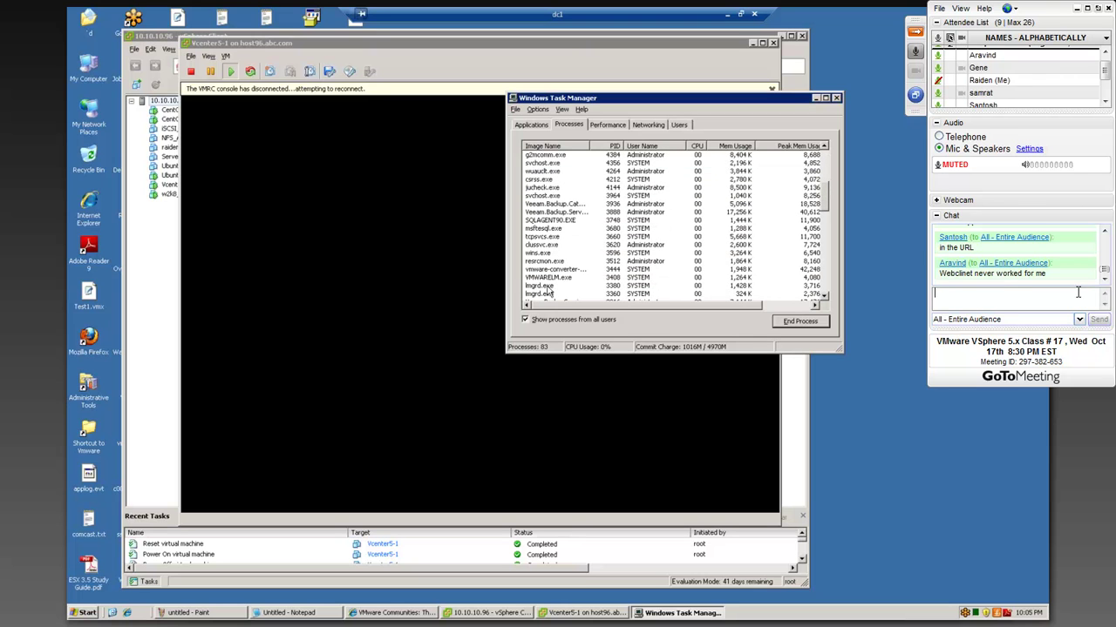
{"action": "left_click", "coordinate": [543, 220]}
{"action": "left_click", "coordinate": [540, 229]}
{"action": "left_click", "coordinate": [543, 236]}
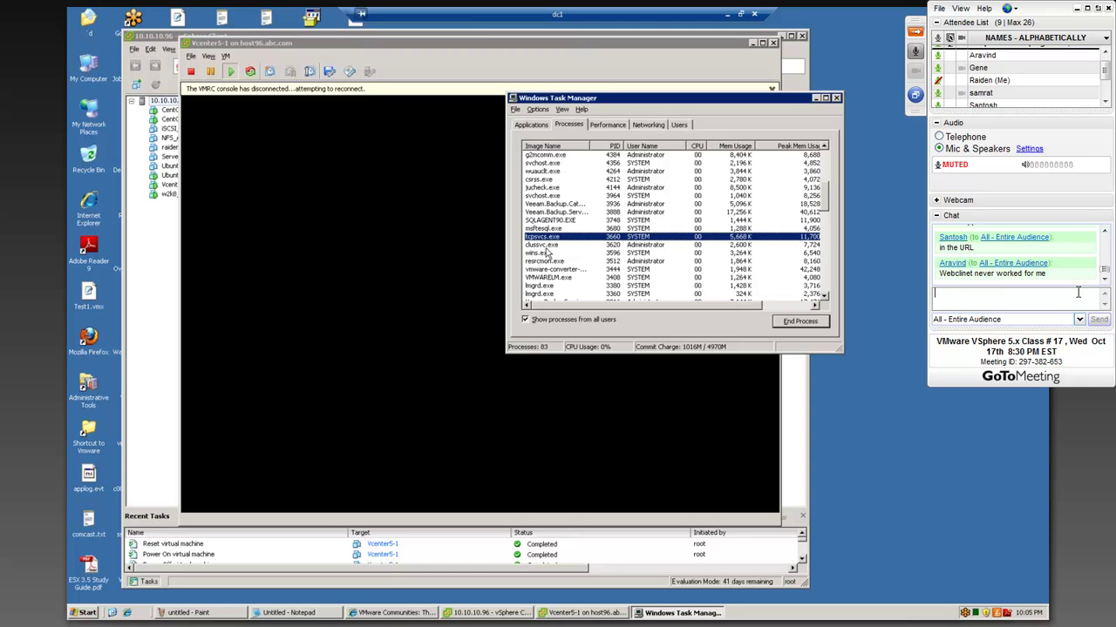
{"action": "left_click", "coordinate": [546, 247]}
{"action": "left_click", "coordinate": [542, 254]}
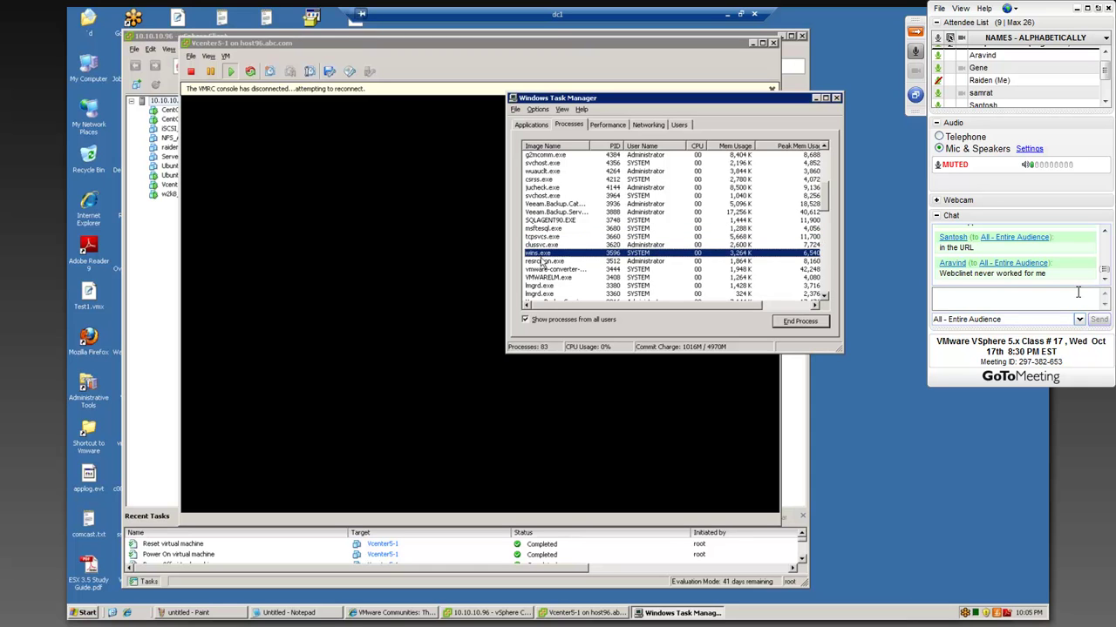
{"action": "left_click", "coordinate": [543, 261]}
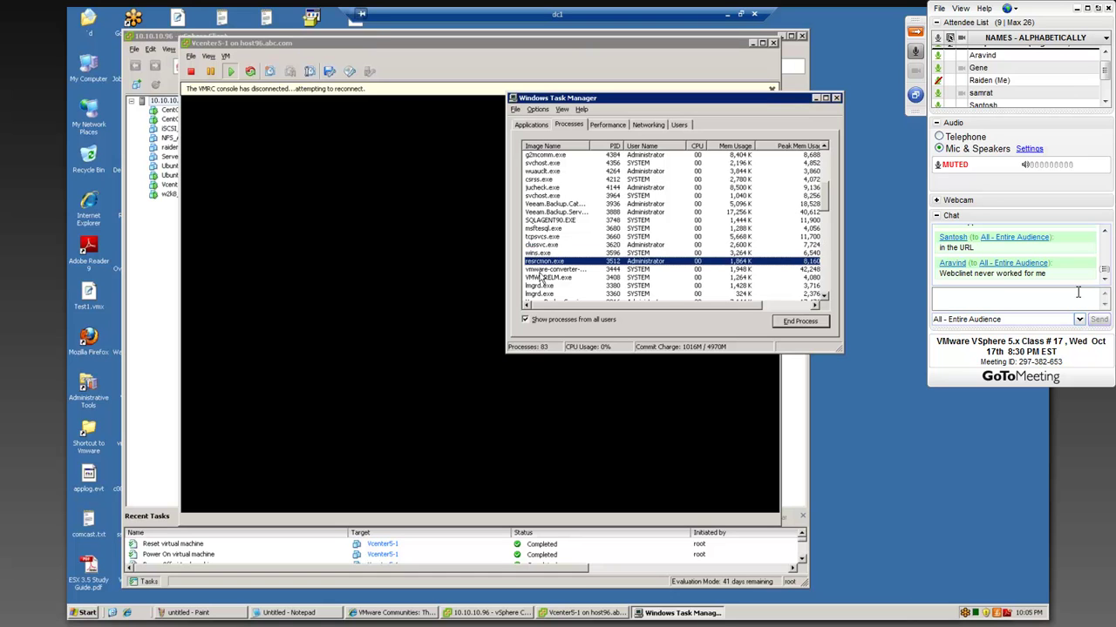
{"action": "left_click", "coordinate": [541, 270]}
{"action": "left_click", "coordinate": [541, 278]}
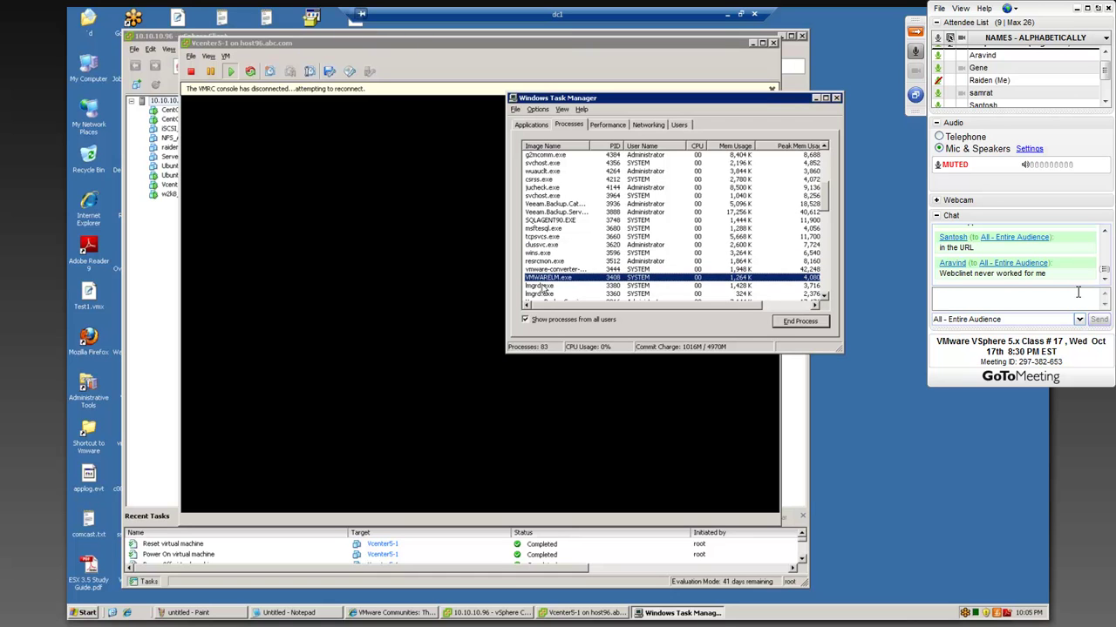
{"action": "left_click", "coordinate": [542, 285]}
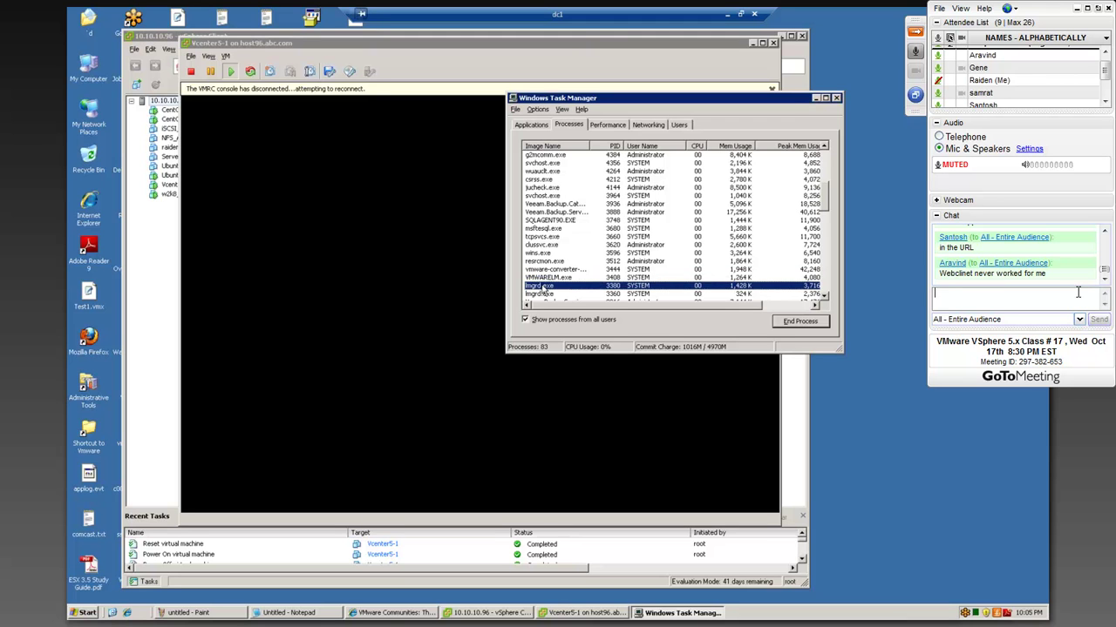
- Scroll further down the process list and end elementmgr.exe
{"action": "scroll", "coordinate": [547, 294], "scroll_direction": "down", "scroll_amount": 3}
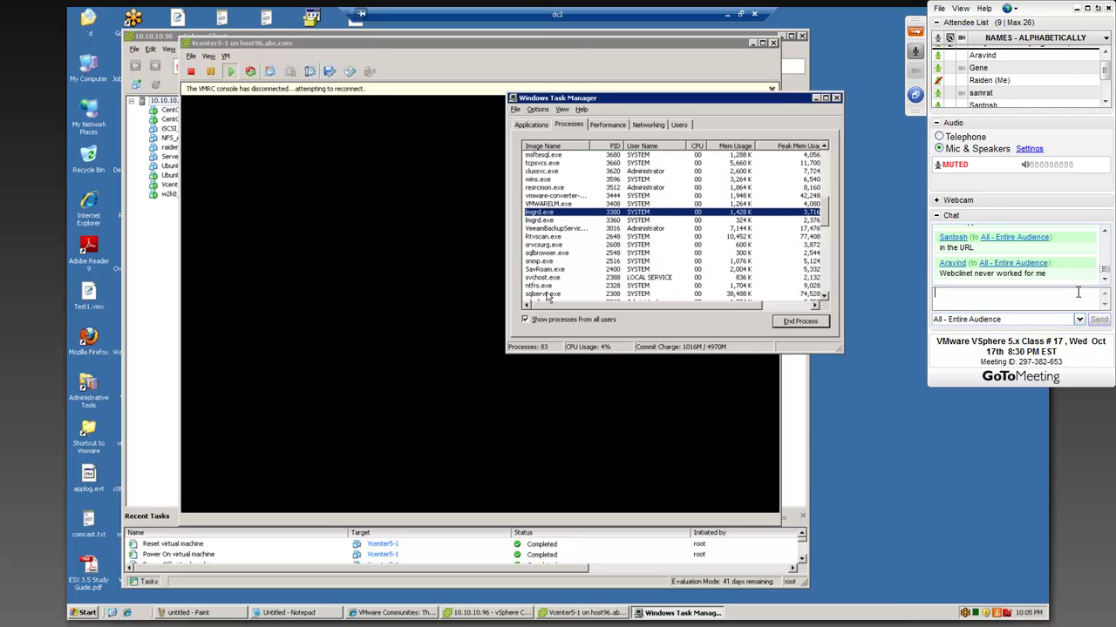
{"action": "scroll", "coordinate": [546, 296], "scroll_direction": "down", "scroll_amount": 1}
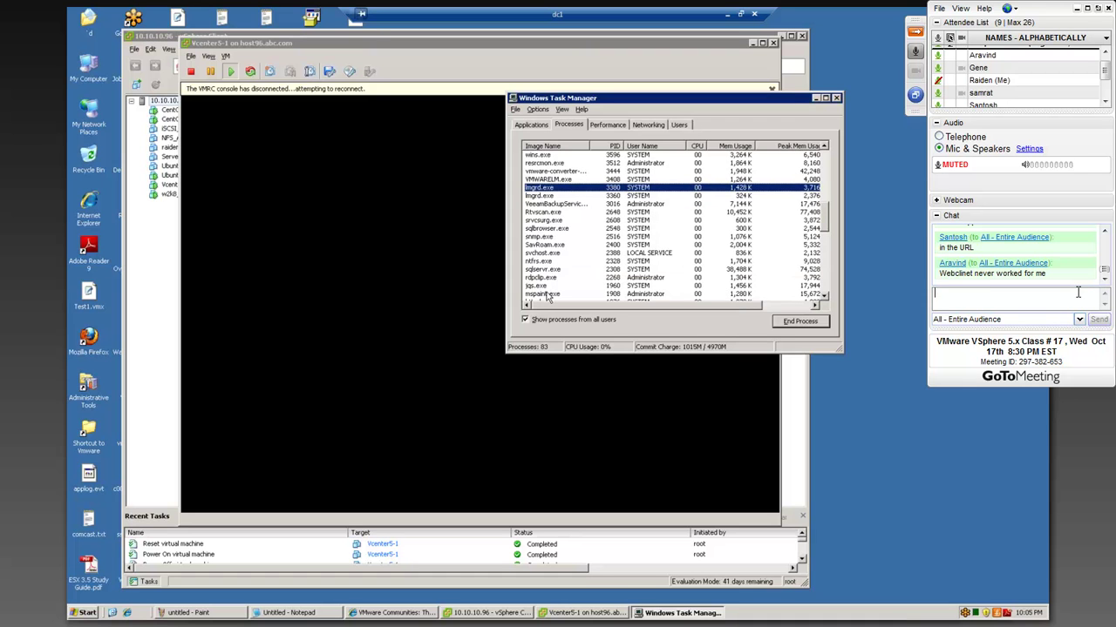
{"action": "scroll", "coordinate": [546, 296], "scroll_direction": "down", "scroll_amount": 1}
{"action": "scroll", "coordinate": [546, 297], "scroll_direction": "down", "scroll_amount": 2}
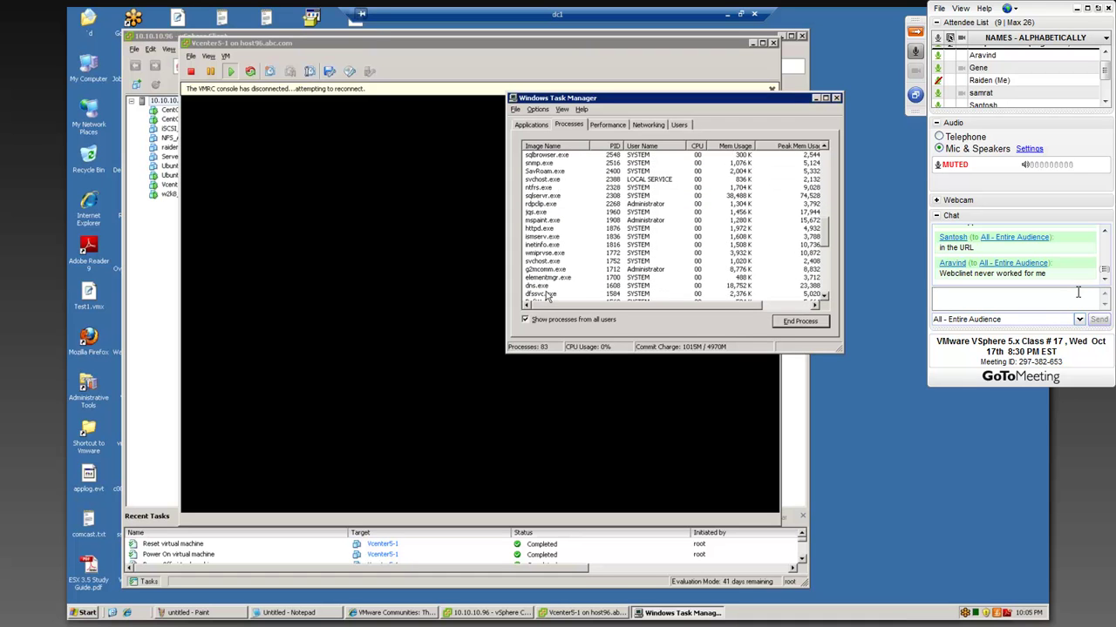
{"action": "scroll", "coordinate": [546, 296], "scroll_direction": "down", "scroll_amount": 1}
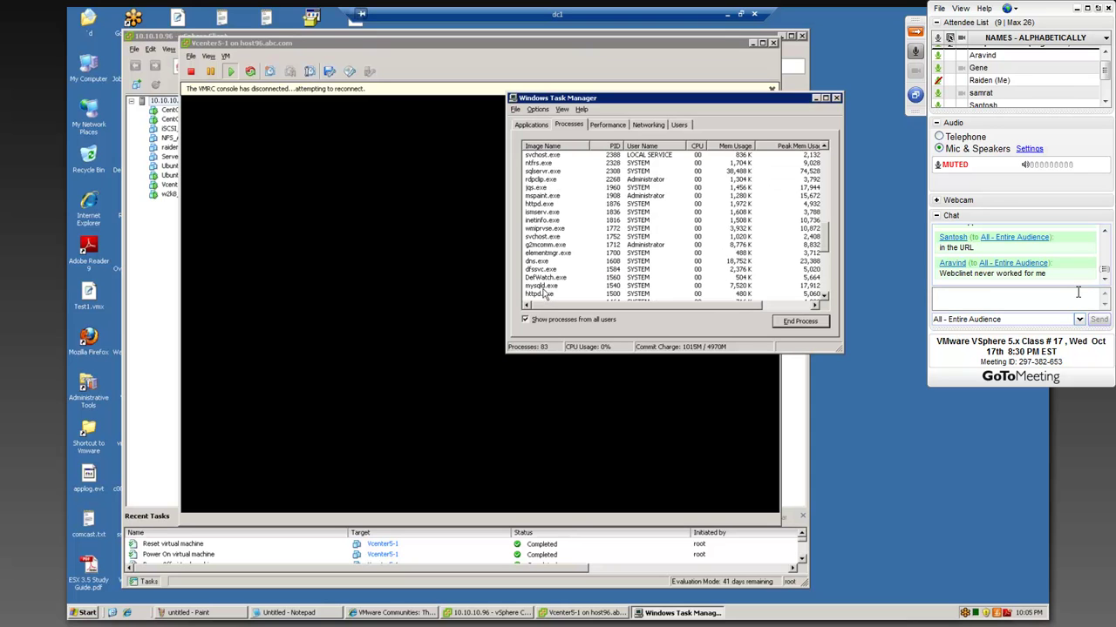
{"action": "left_click", "coordinate": [541, 254]}
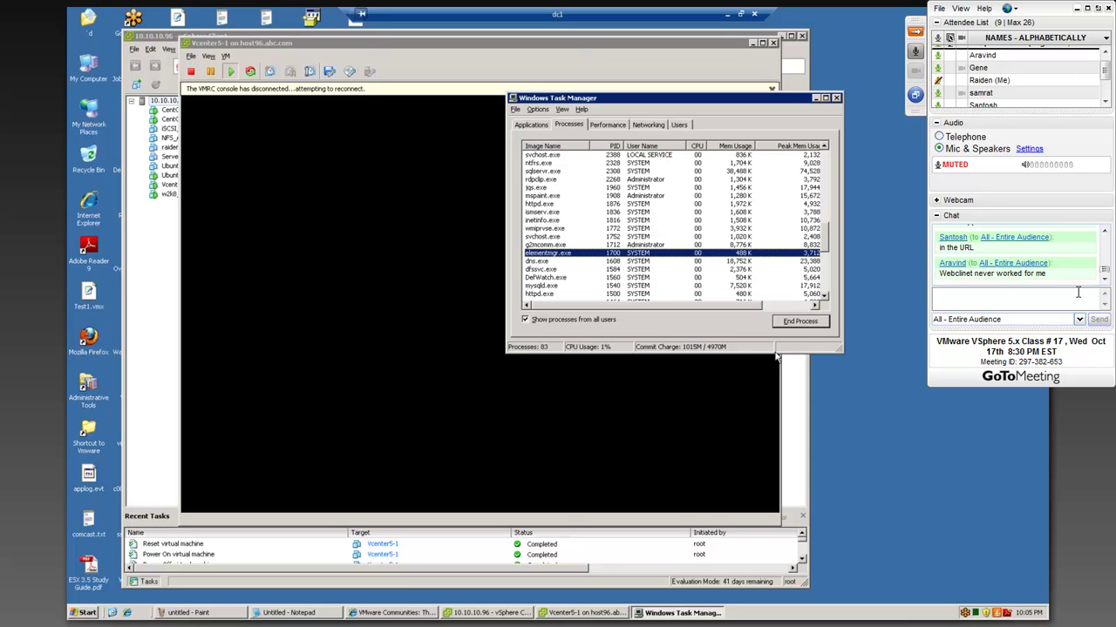
{"action": "left_click", "coordinate": [800, 322]}
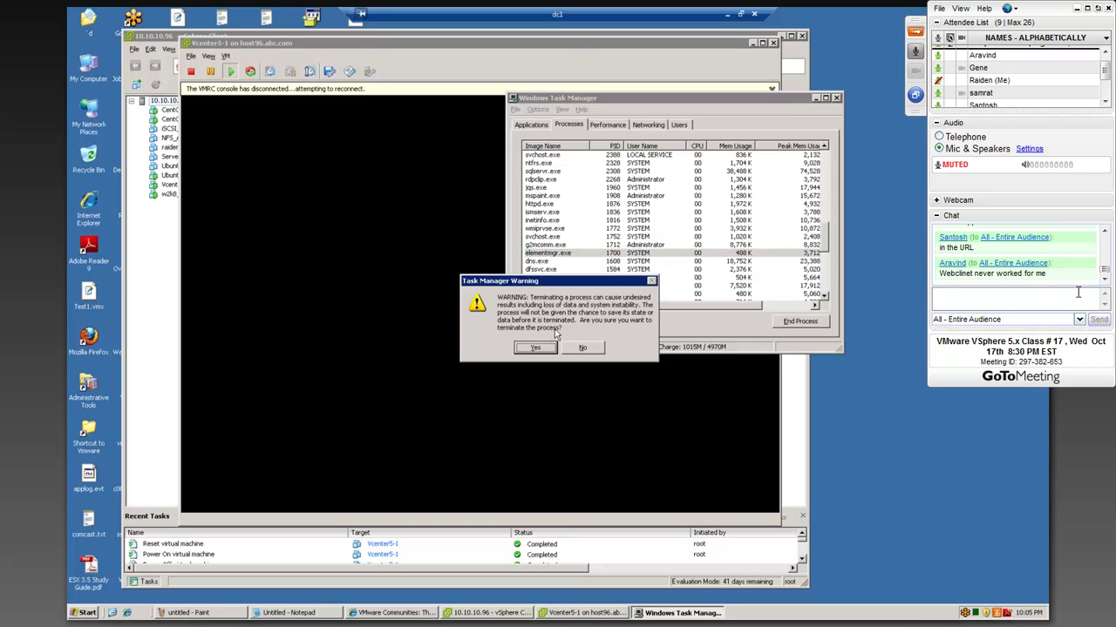
{"action": "left_click", "coordinate": [536, 349]}
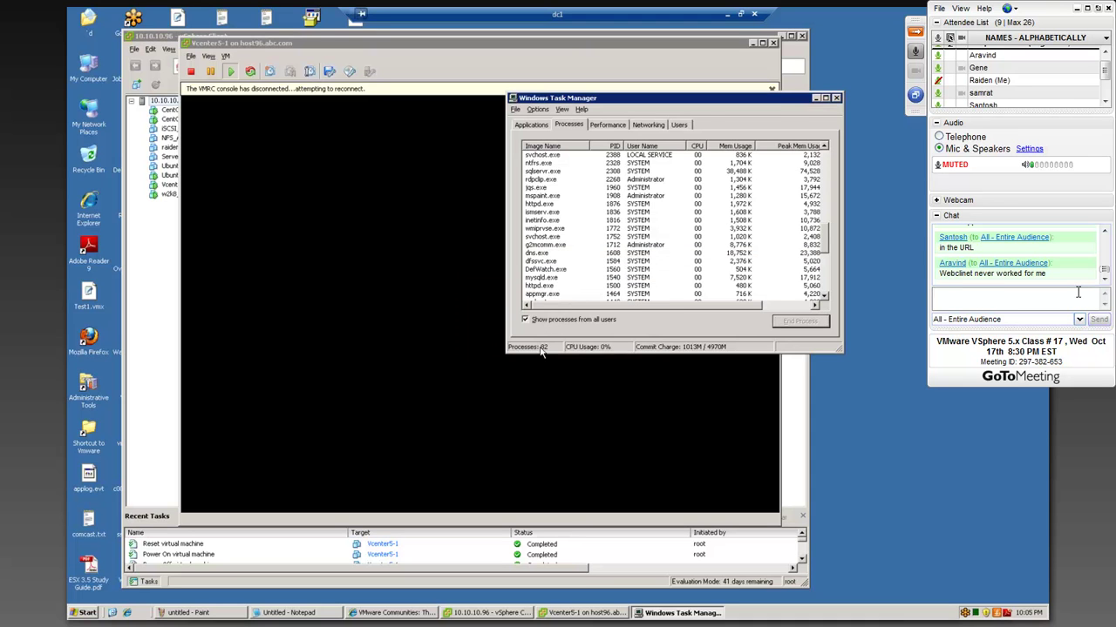
- Try ending DefWatch.exe, dismiss the access-denied error, and select httpd.exe
{"action": "left_click", "coordinate": [536, 270]}
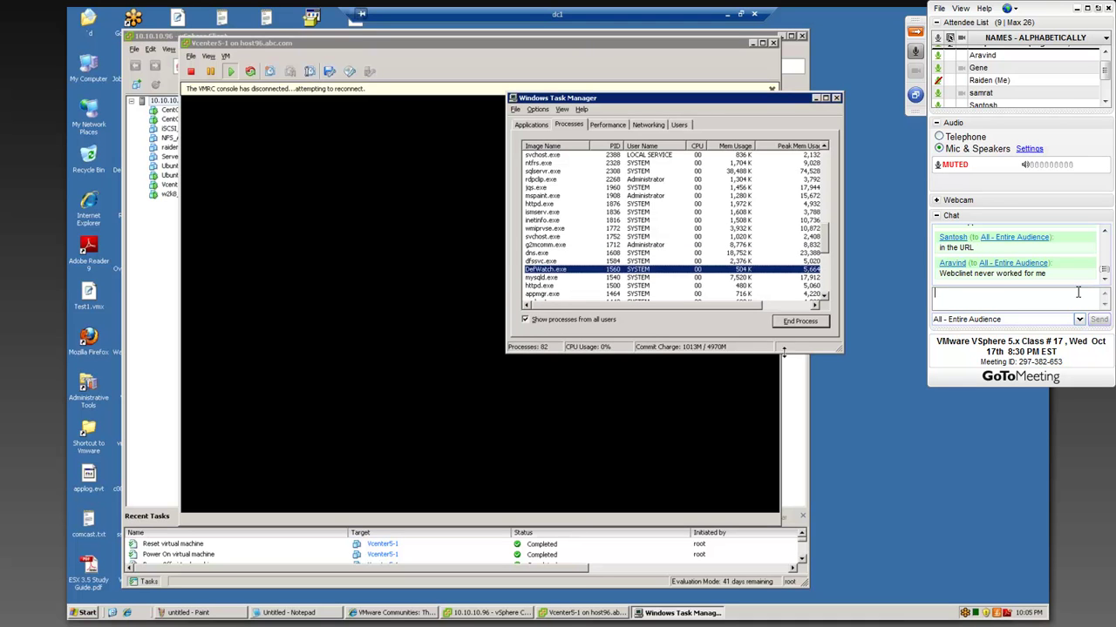
{"action": "left_click", "coordinate": [793, 320]}
{"action": "left_click", "coordinate": [544, 348]}
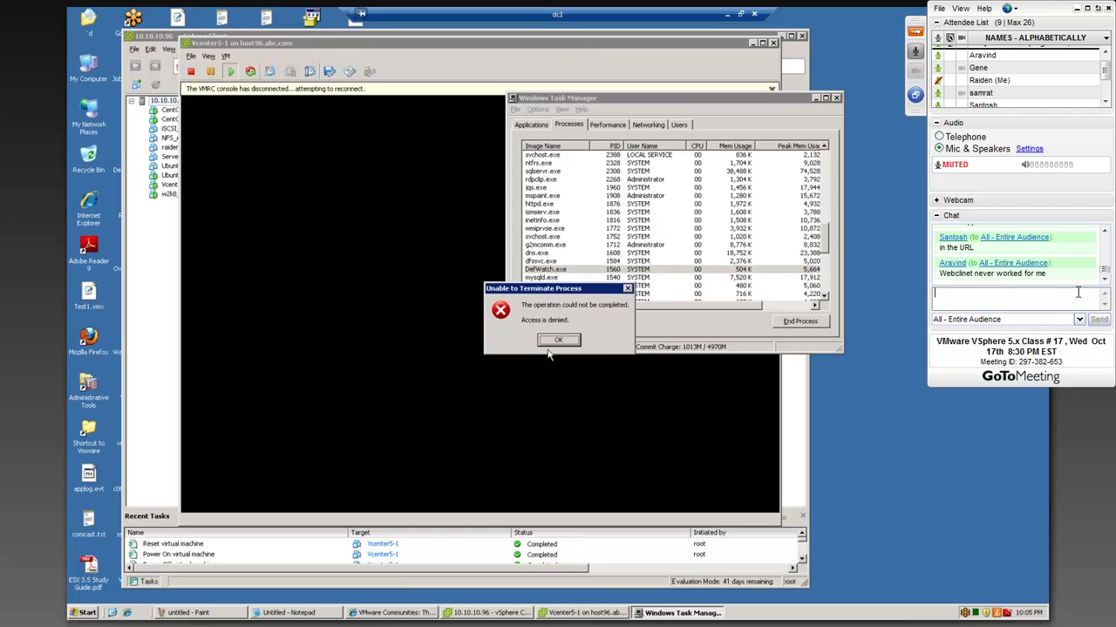
{"action": "left_click", "coordinate": [558, 340]}
{"action": "left_click", "coordinate": [536, 286]}
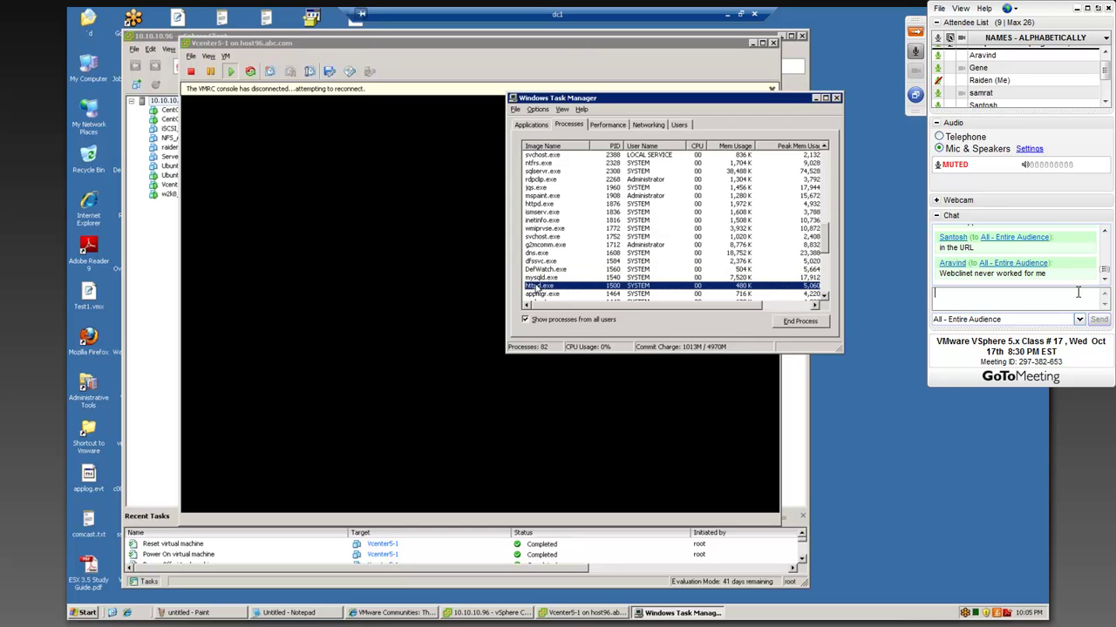
{"action": "scroll", "coordinate": [598, 331], "scroll_direction": "down", "scroll_amount": 1}
{"action": "scroll", "coordinate": [598, 332], "scroll_direction": "down", "scroll_amount": 7}
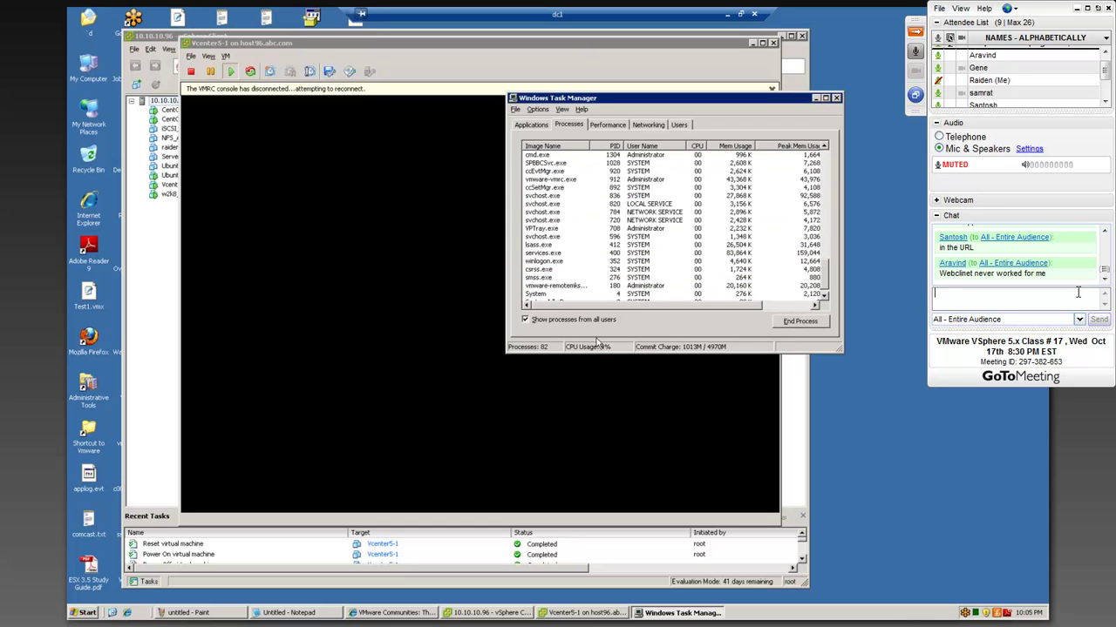
{"action": "left_click", "coordinate": [77, 613]}
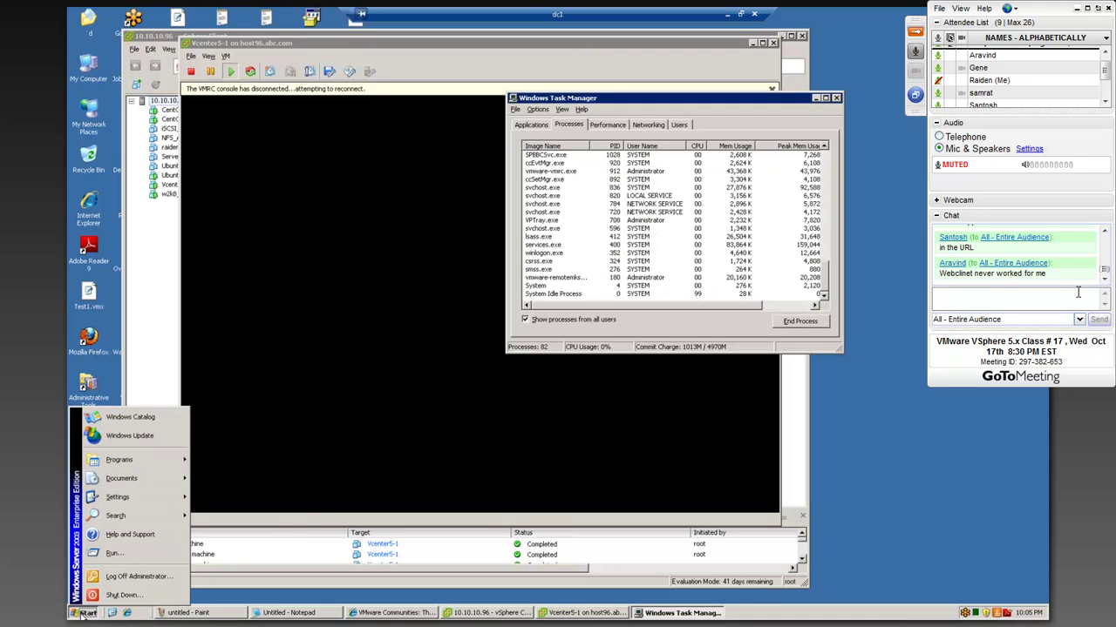
- Open a command prompt and start a continuous ping to 10.10.10.62 (ping 10.10.10.62 -t)
{"action": "left_click", "coordinate": [125, 551]}
{"action": "left_click", "coordinate": [146, 583]}
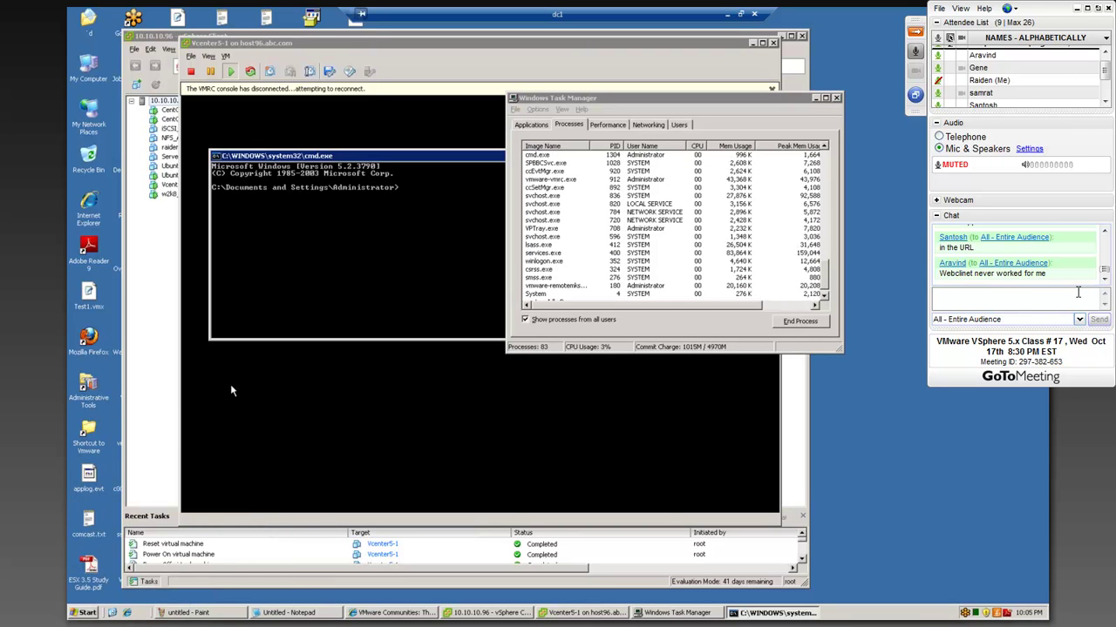
{"action": "type", "text": "ping 10.10"}
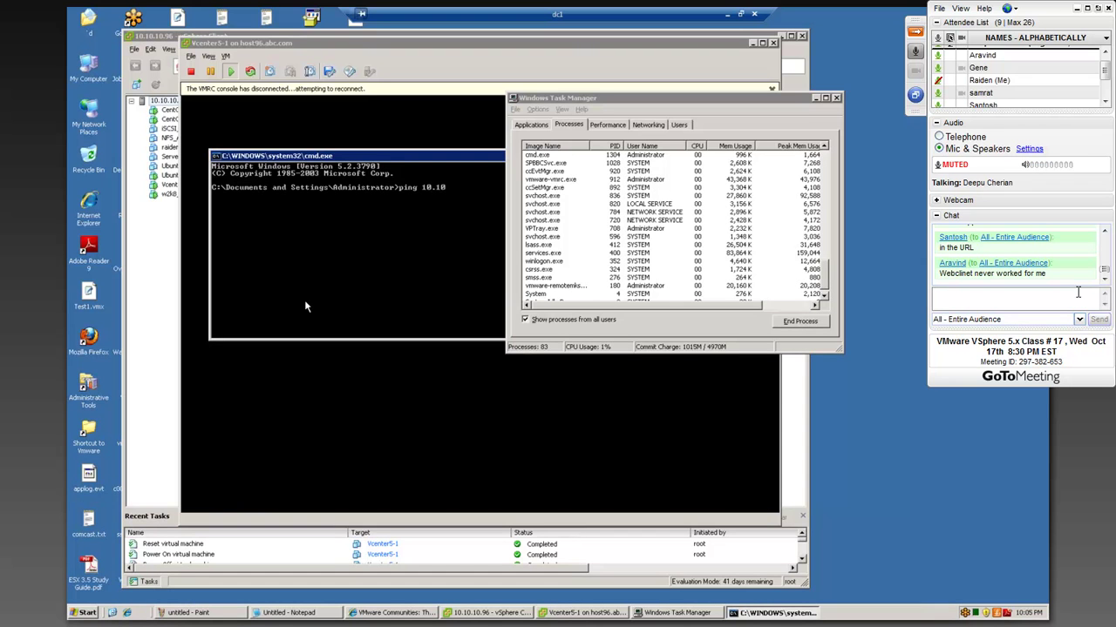
{"action": "type", "text": ".10.62"}
{"action": "key", "text": "Return"}
{"action": "key", "text": "ctrl+c"}
{"action": "key", "text": "Up"}
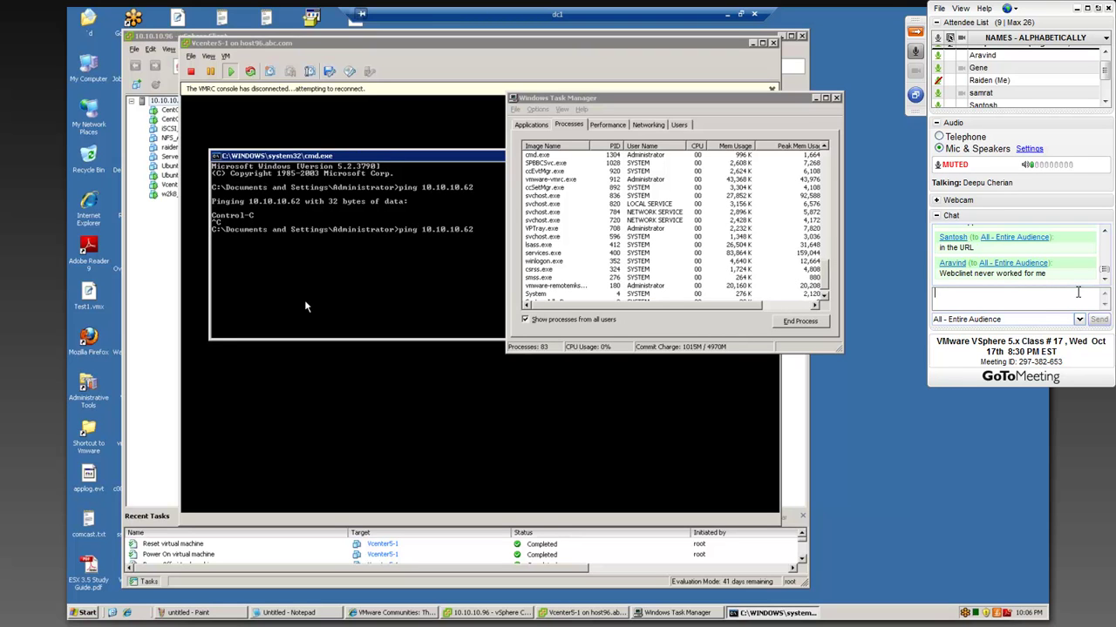
{"action": "key", "text": "Return"}
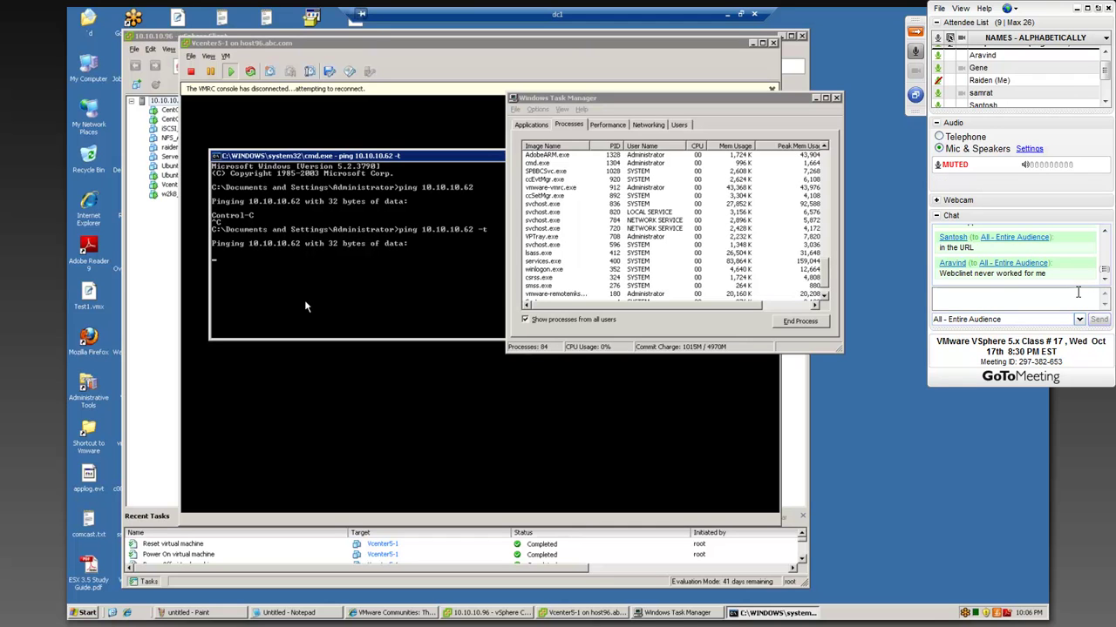
- Rearrange the cmd and Task Manager windows, widen the Image Name column, and scroll the process list
{"action": "left_click_drag", "start_coordinate": [615, 106], "coordinate": [718, 98]}
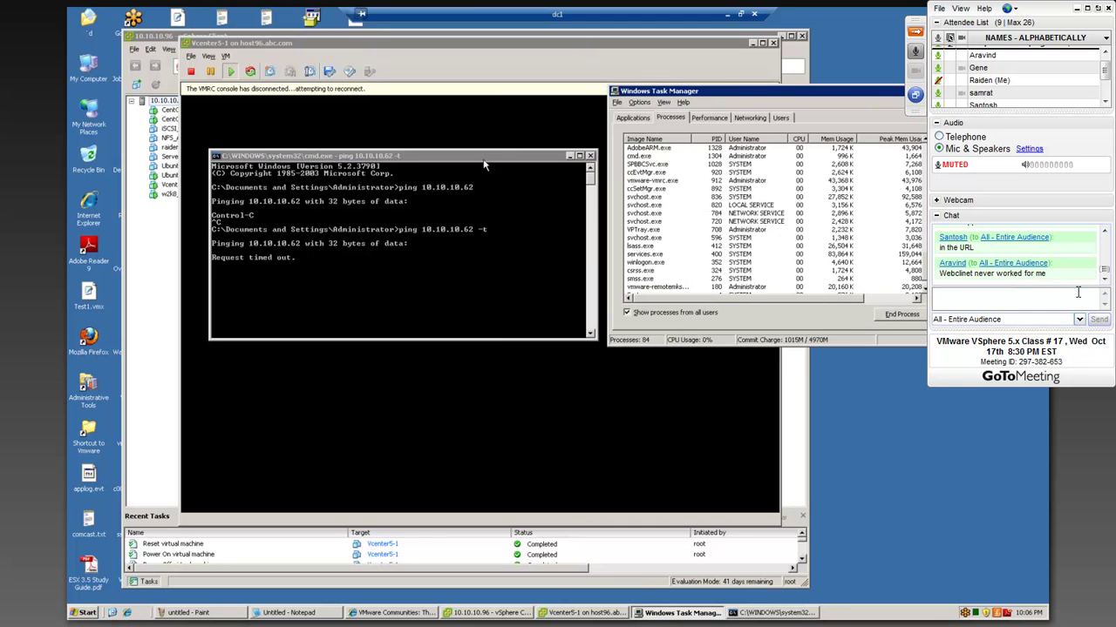
{"action": "left_click_drag", "start_coordinate": [482, 163], "coordinate": [367, 143]}
{"action": "left_click", "coordinate": [690, 93]}
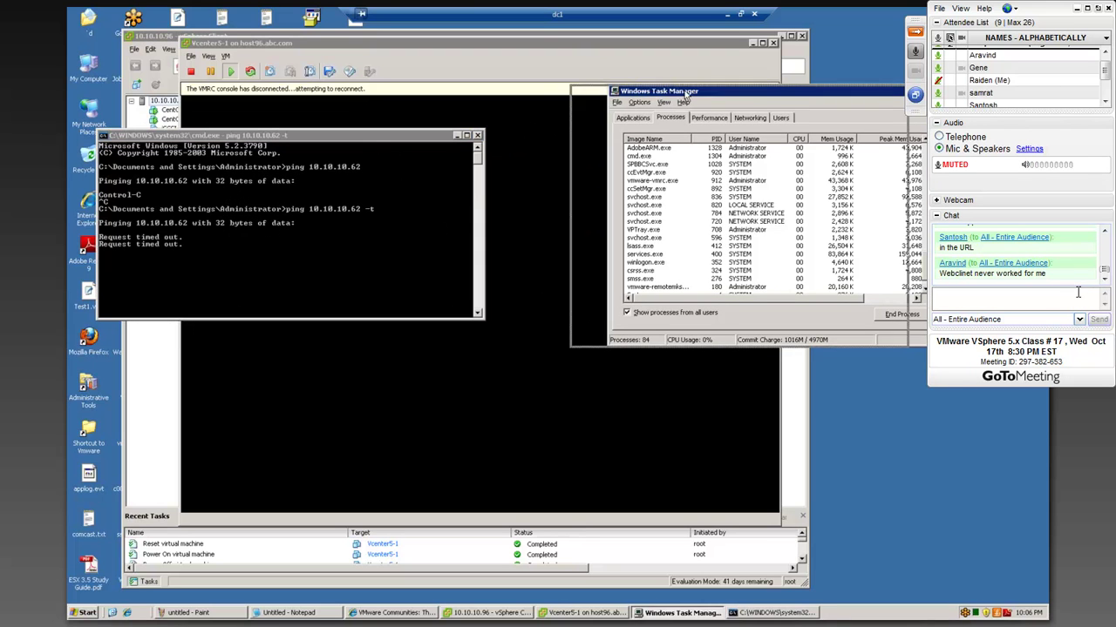
{"action": "left_click_drag", "start_coordinate": [691, 94], "coordinate": [641, 94]}
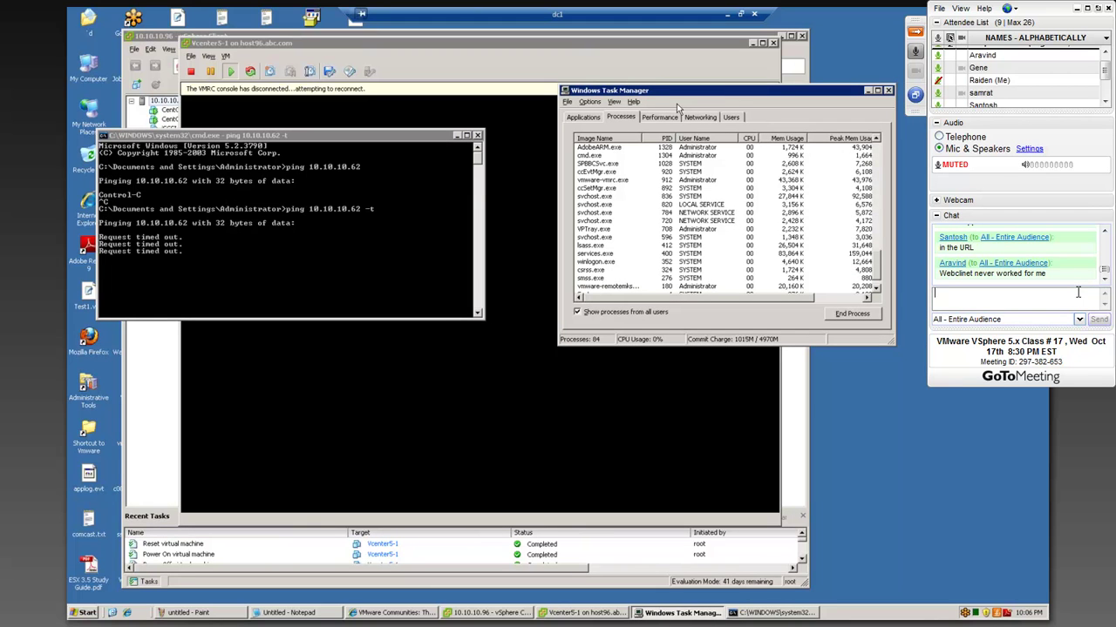
{"action": "left_click", "coordinate": [1078, 293]}
{"action": "left_click_drag", "start_coordinate": [641, 138], "coordinate": [655, 139]}
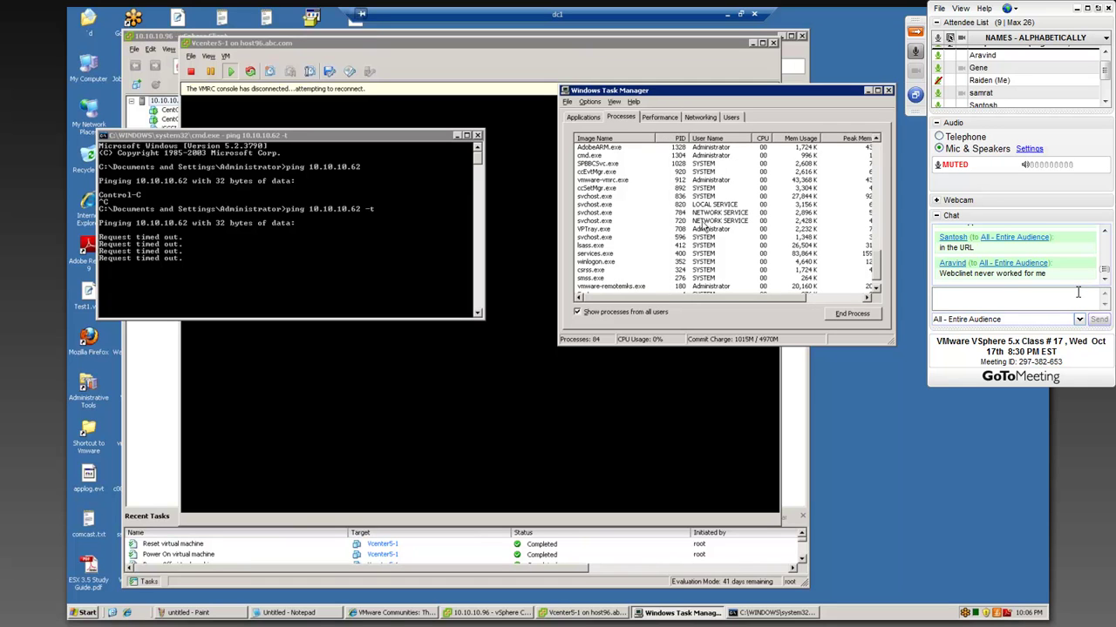
{"action": "scroll", "coordinate": [702, 226], "scroll_direction": "down", "scroll_amount": 1}
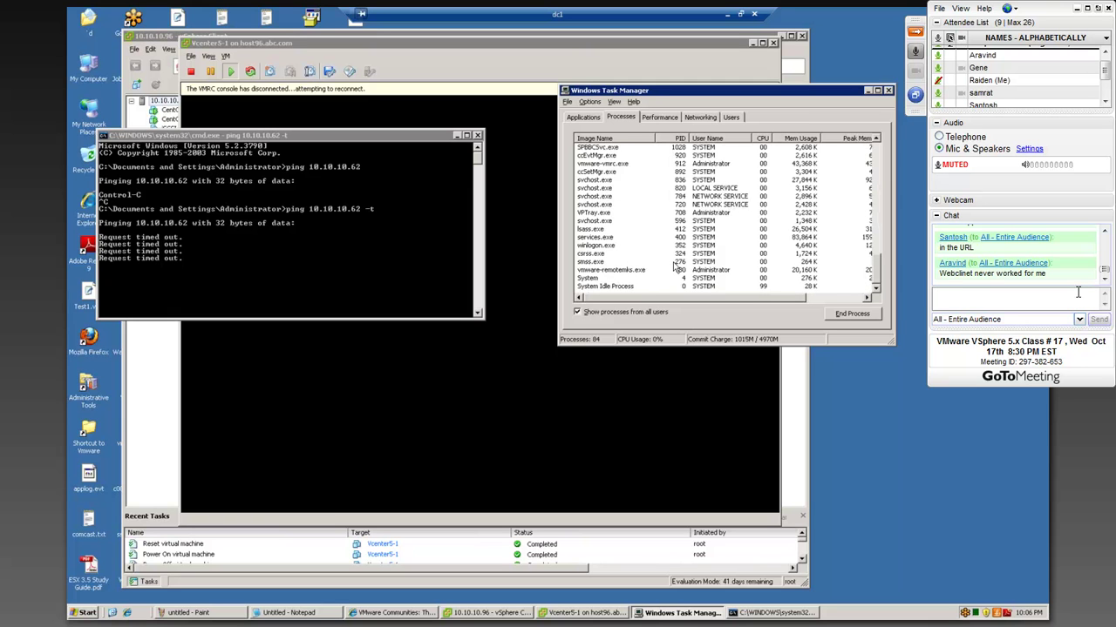
{"action": "scroll", "coordinate": [676, 266], "scroll_direction": "up", "scroll_amount": 6}
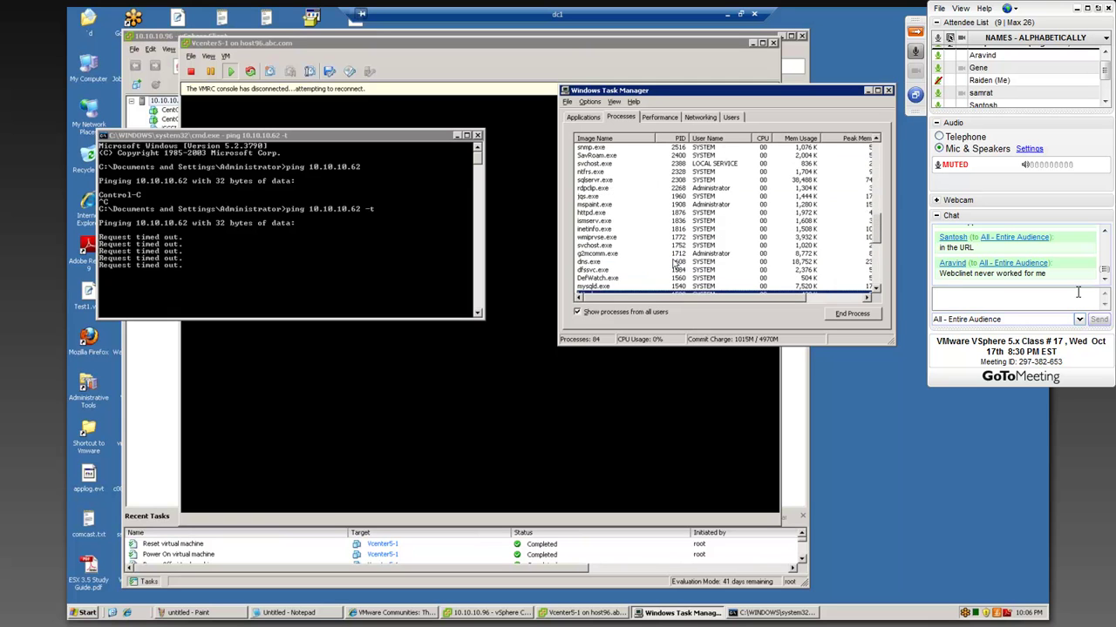
{"action": "scroll", "coordinate": [675, 263], "scroll_direction": "up", "scroll_amount": 3}
{"action": "scroll", "coordinate": [675, 264], "scroll_direction": "up", "scroll_amount": 3}
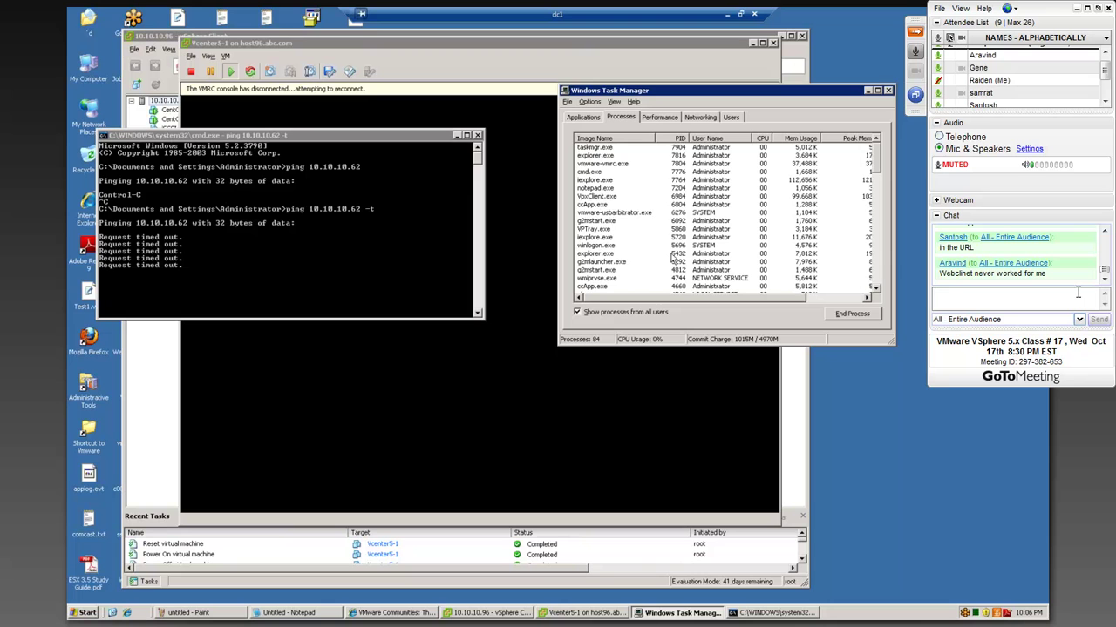
- Close Task Manager, dismiss the console disconnection notice, and reposition the Vcenter5-1 console and cmd windows
{"action": "left_click", "coordinate": [889, 90]}
{"action": "left_click_drag", "start_coordinate": [673, 49], "coordinate": [897, 57]}
{"action": "left_click_drag", "start_coordinate": [374, 135], "coordinate": [665, 440]}
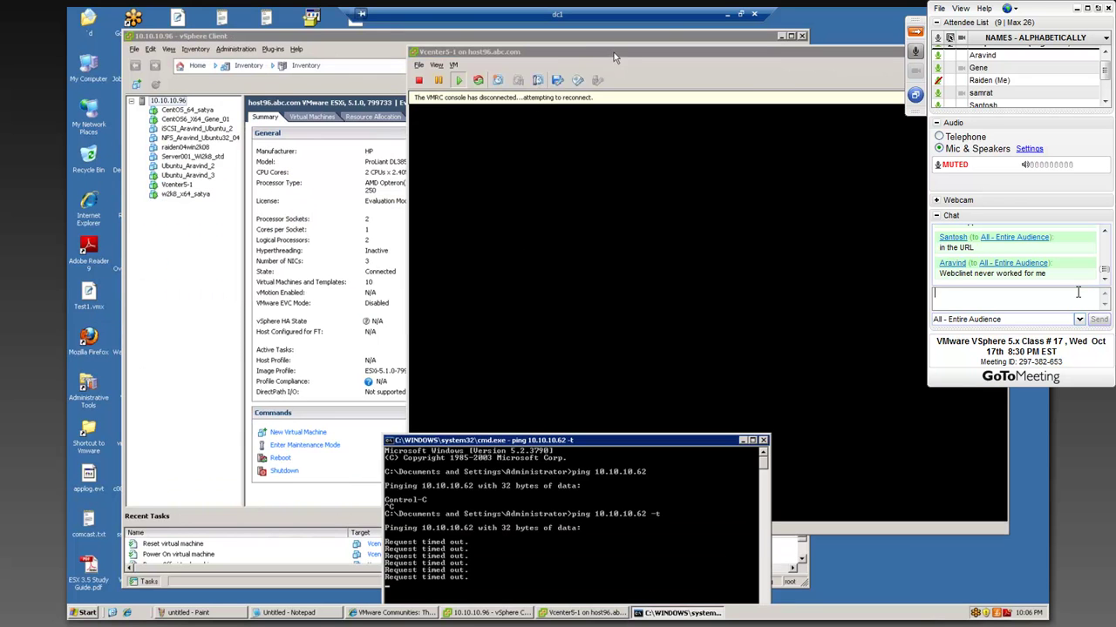
{"action": "left_click", "coordinate": [527, 51]}
{"action": "left_click_drag", "start_coordinate": [527, 52], "coordinate": [242, 16]}
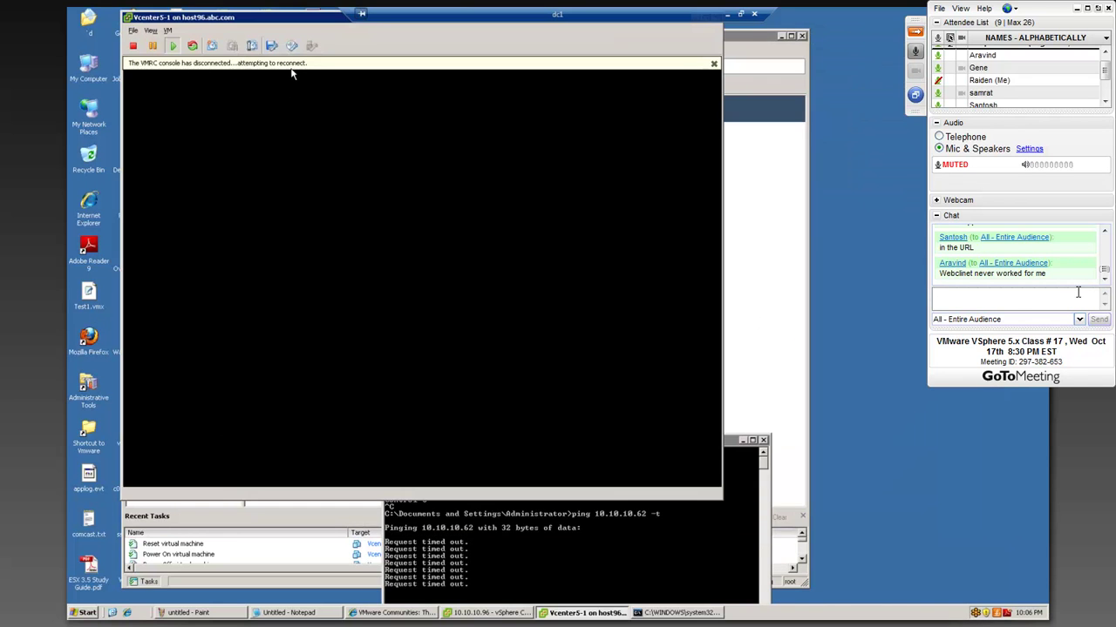
{"action": "left_click", "coordinate": [713, 63]}
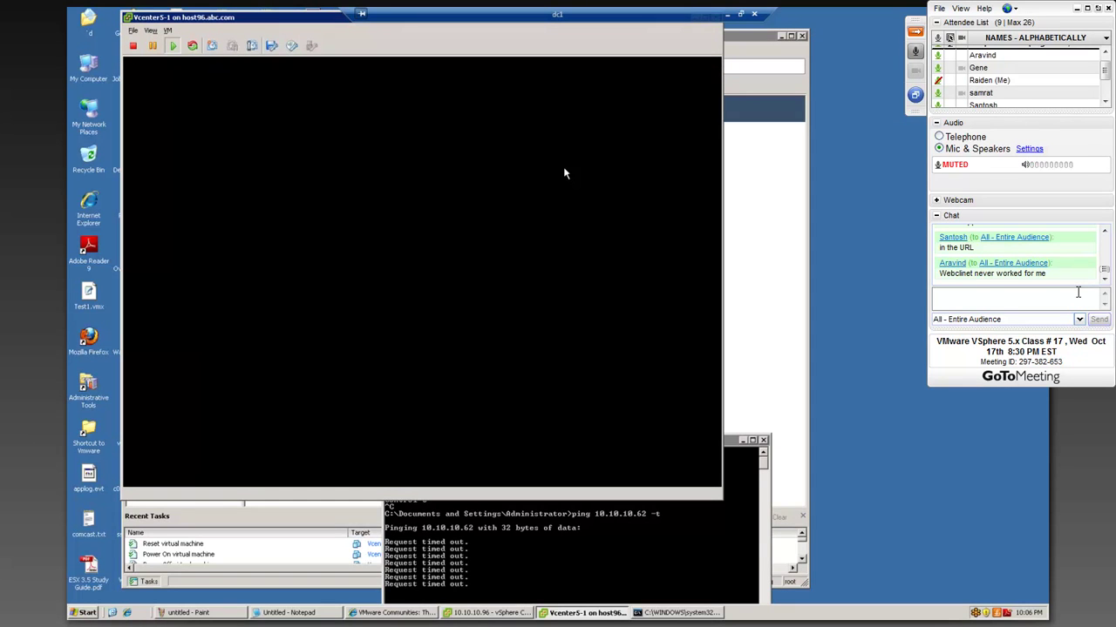
{"action": "left_click_drag", "start_coordinate": [260, 19], "coordinate": [344, 46]}
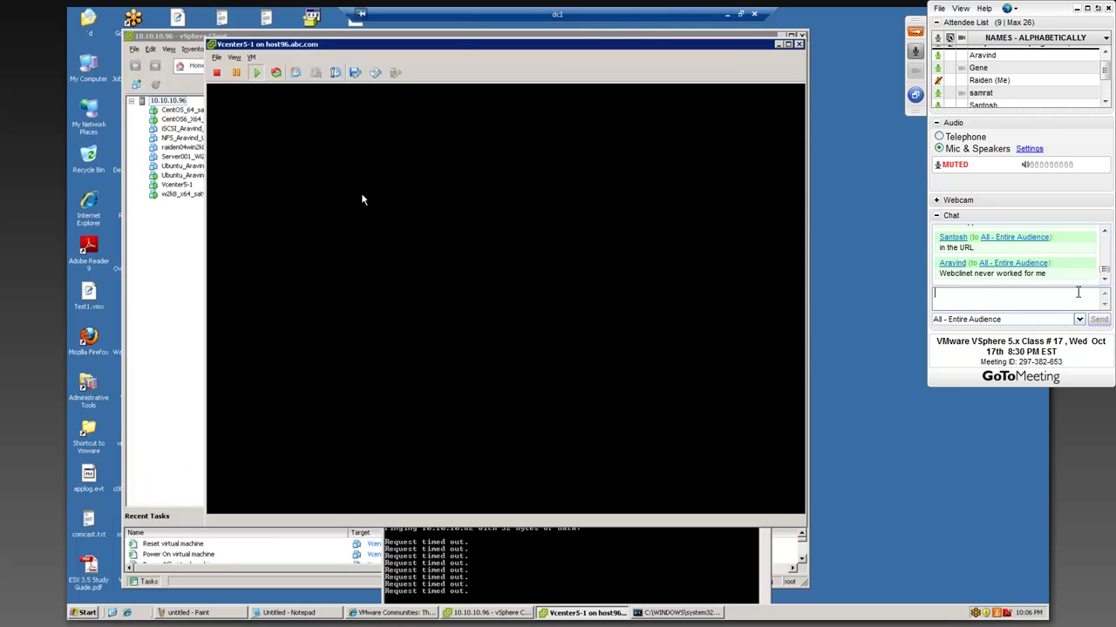
- Select Vcenter5-1 in the vSphere Client and view its Summary, then Console, then Summary again
{"action": "left_click", "coordinate": [177, 222]}
{"action": "left_click", "coordinate": [177, 184]}
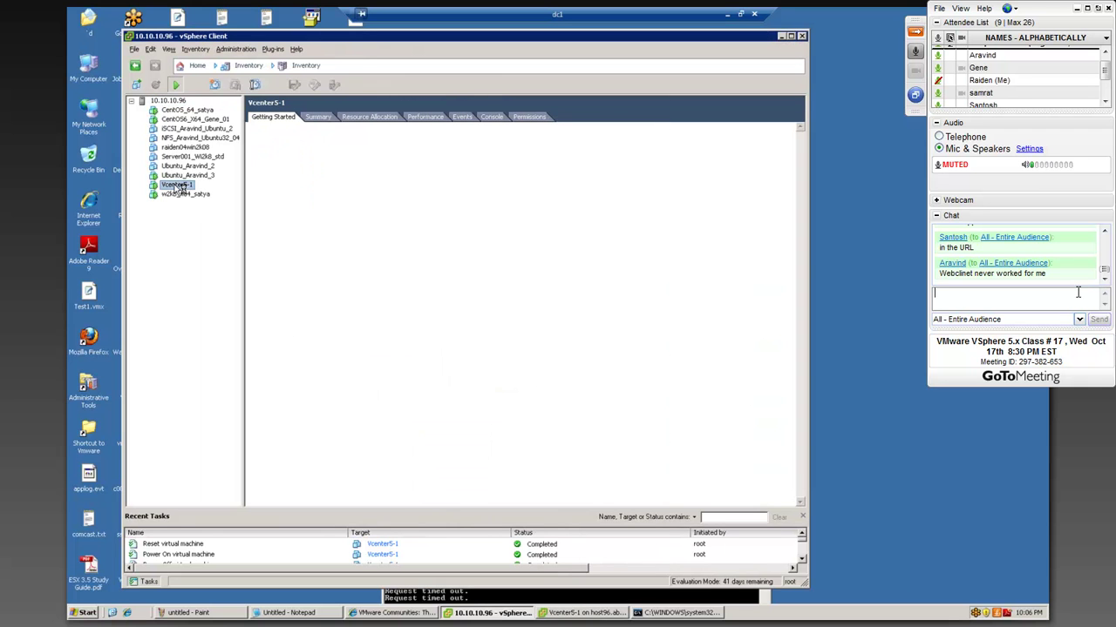
{"action": "left_click", "coordinate": [328, 120]}
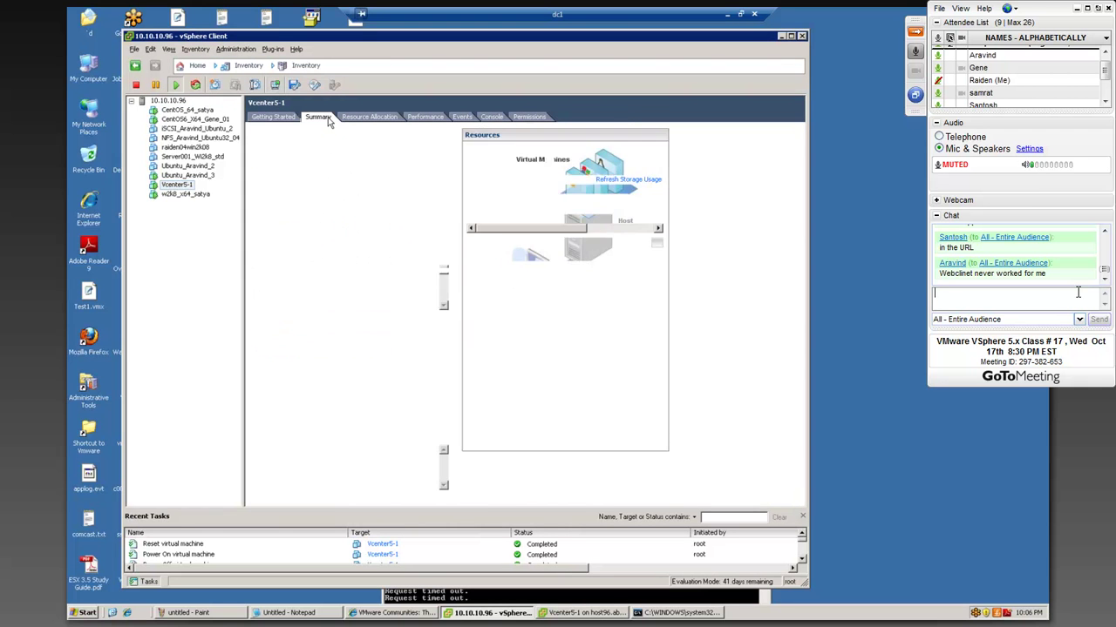
{"action": "left_click", "coordinate": [493, 117]}
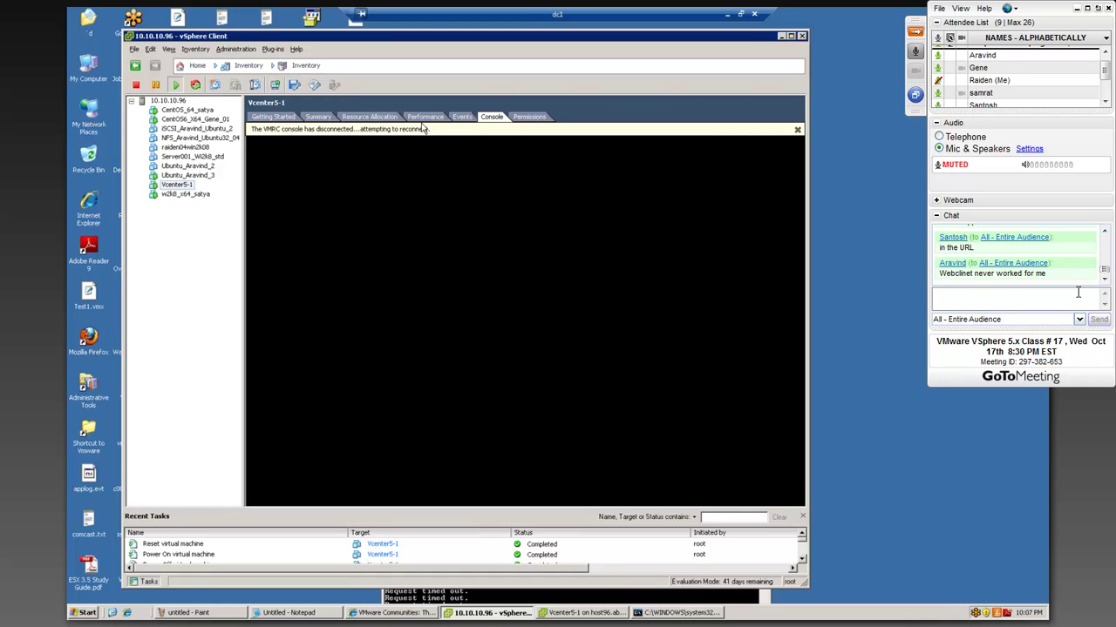
{"action": "left_click", "coordinate": [310, 120]}
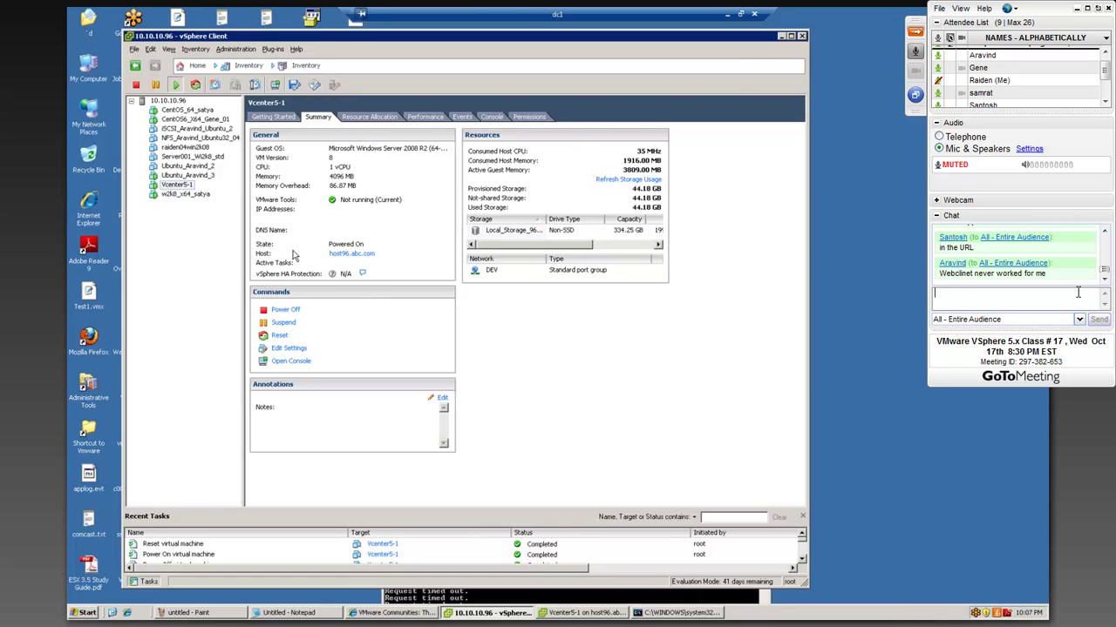
{"action": "left_click", "coordinate": [1078, 292]}
- Stop the continuous ping to 10.10.10.62, which ends with 100% loss
{"action": "left_click", "coordinate": [478, 599]}
{"action": "left_click_drag", "start_coordinate": [583, 393], "coordinate": [650, 372]}
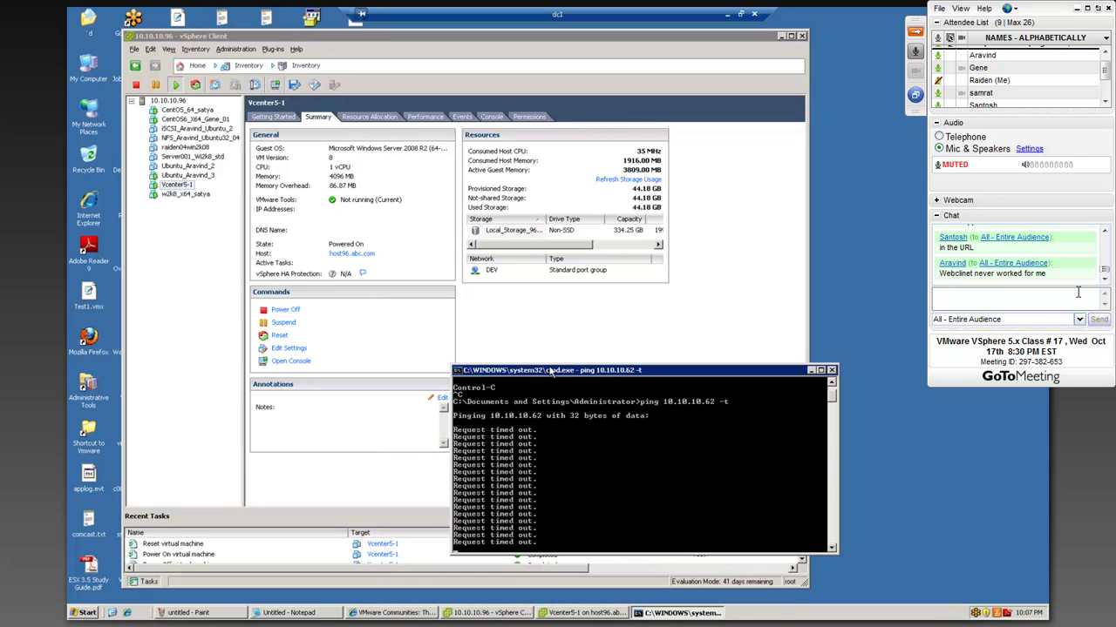
{"action": "left_click_drag", "start_coordinate": [553, 372], "coordinate": [658, 373]}
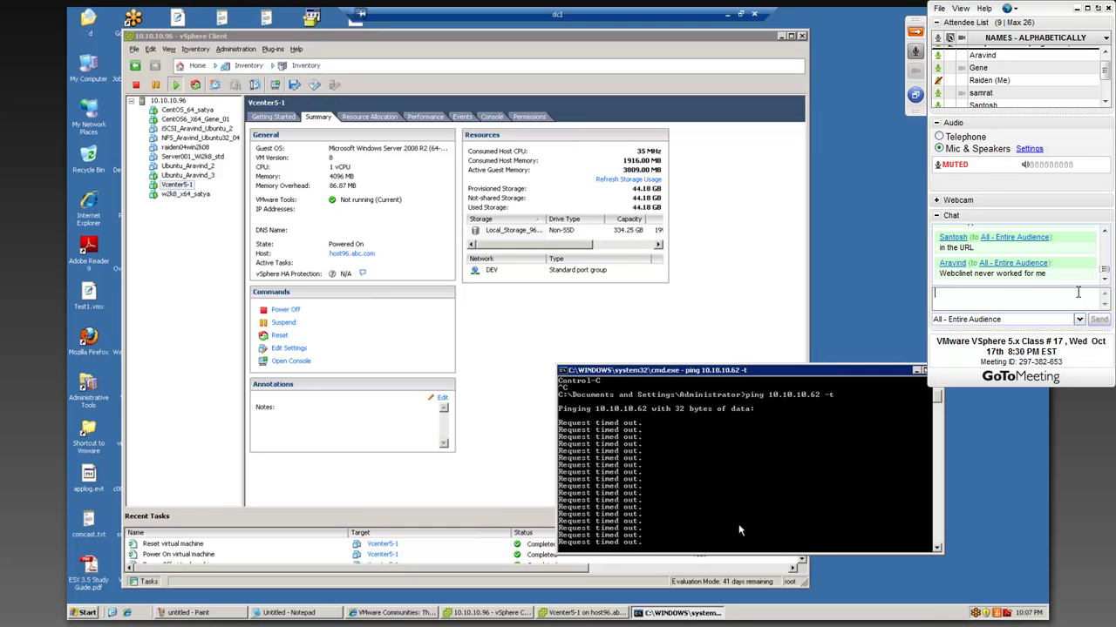
{"action": "key", "text": "ctrl+c"}
- Ping vcent5 and vcent5.abc.com (neither host is found) and open the Administrative Tools folder
{"action": "type", "text": "ping vce"}
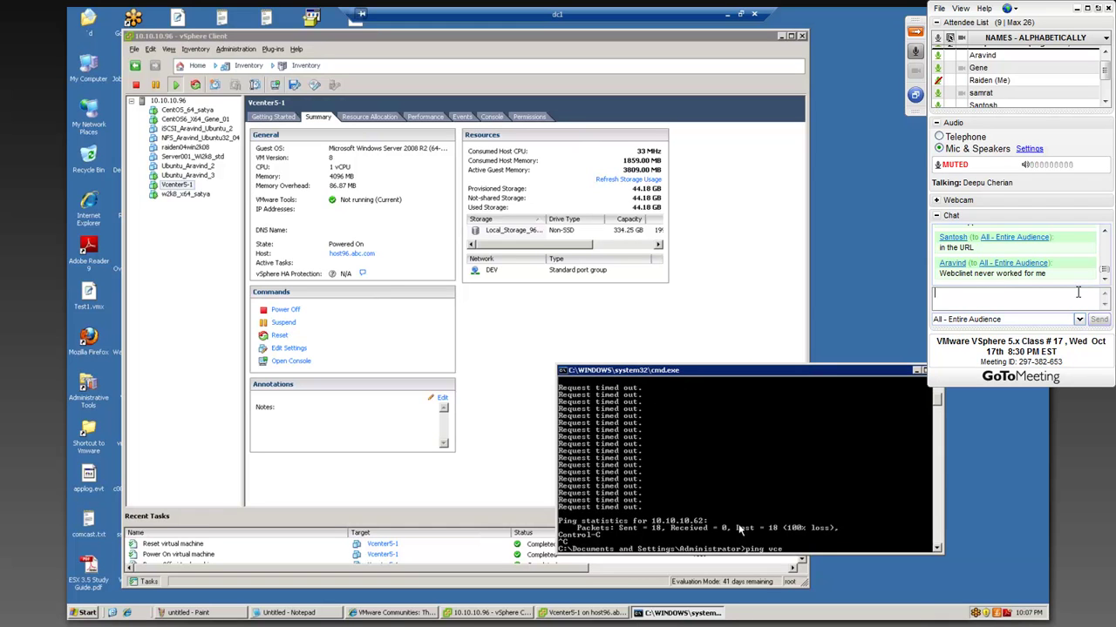
{"action": "type", "text": "nt5"}
{"action": "key", "text": "Return"}
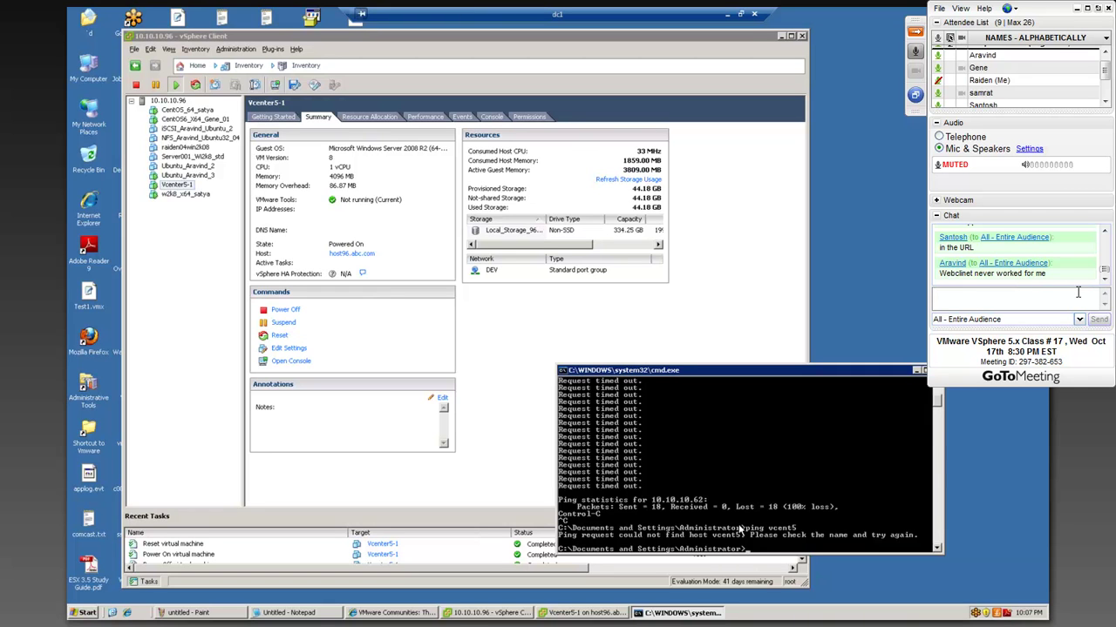
{"action": "key", "text": "Up"}
{"action": "type", "text": ".abc.c"}
{"action": "key", "text": "Return"}
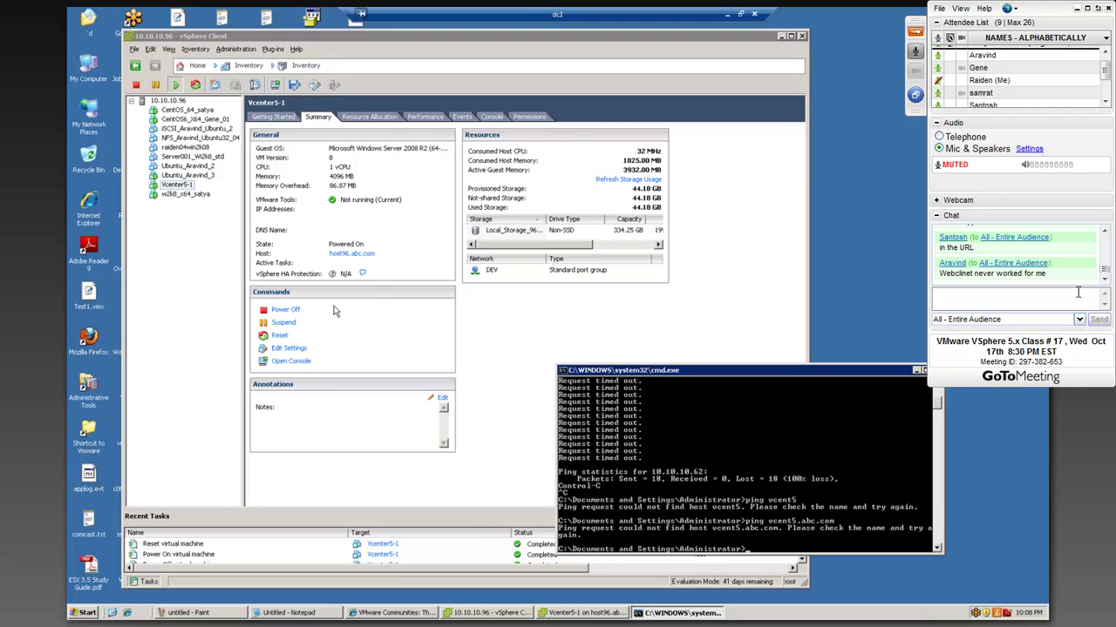
{"action": "double_click", "coordinate": [88, 384]}
- Open DNS Manager and list the abc.com zone records sorted by IP address
{"action": "left_click", "coordinate": [237, 224]}
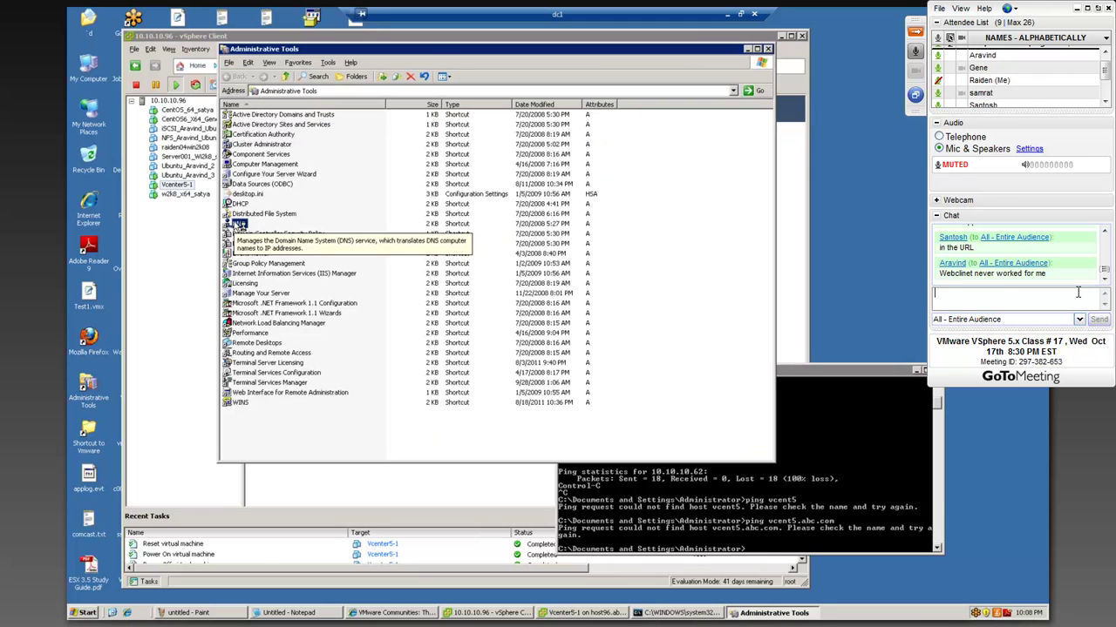
{"action": "double_click", "coordinate": [238, 224]}
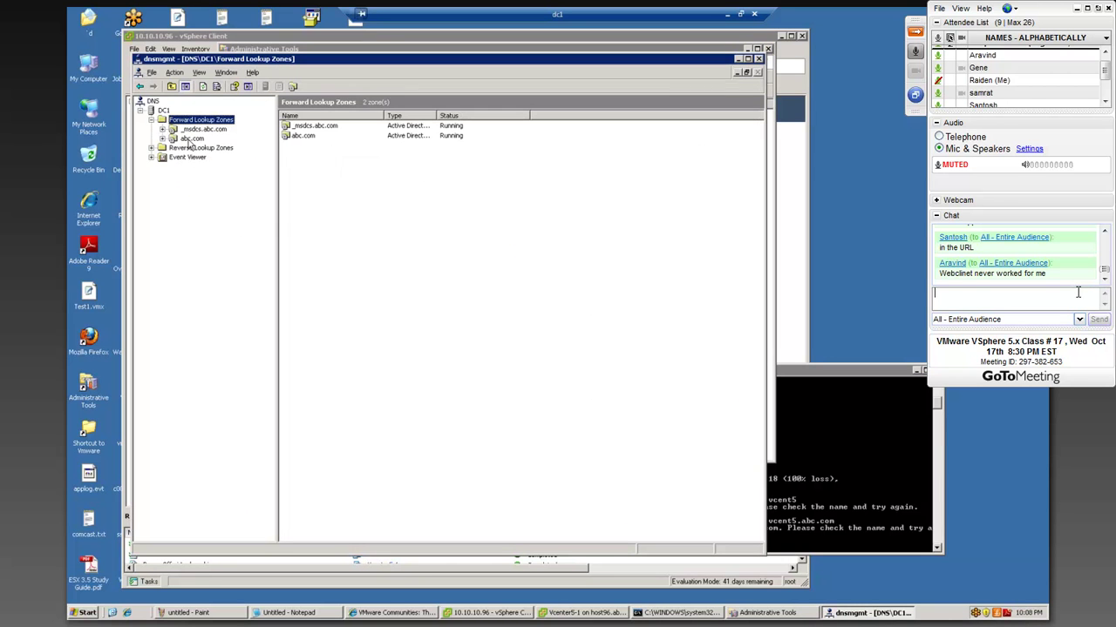
{"action": "left_click", "coordinate": [192, 139]}
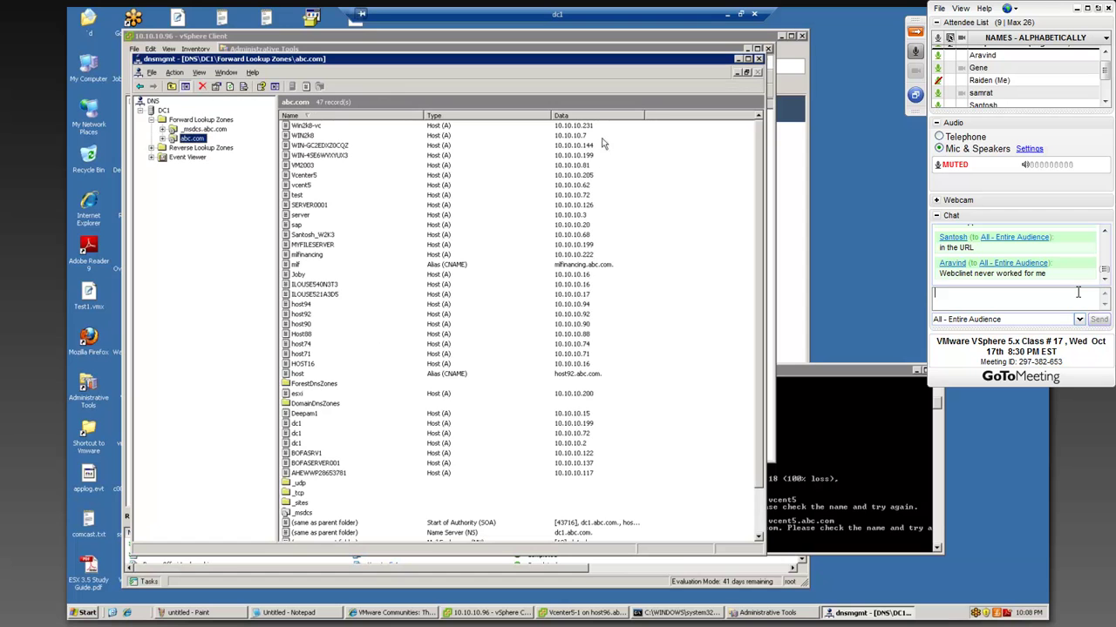
{"action": "left_click", "coordinate": [597, 116]}
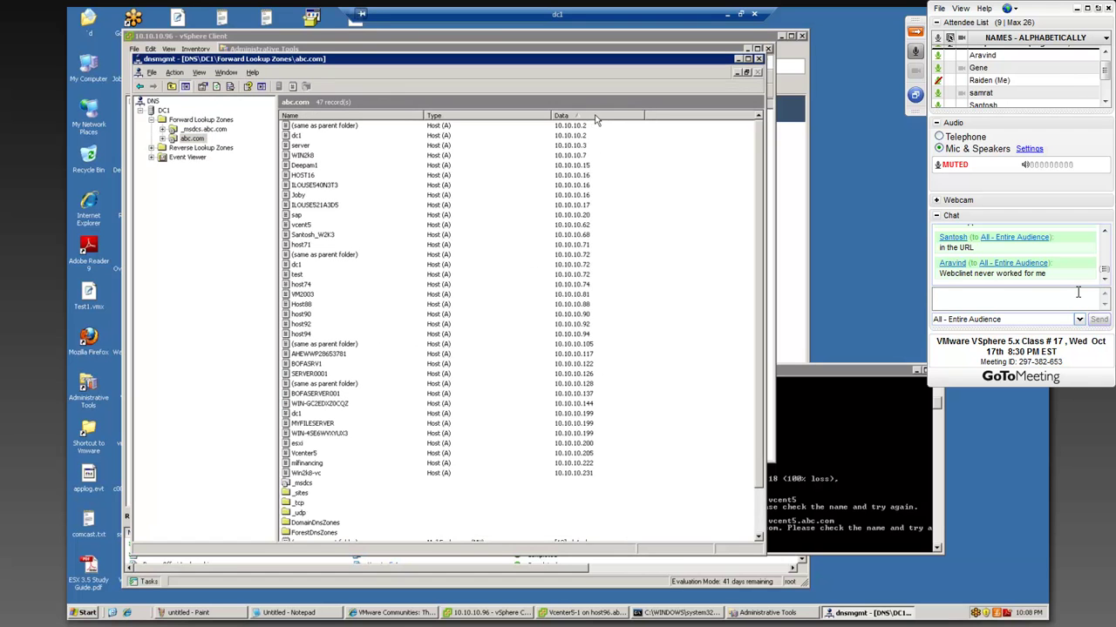
{"action": "left_click", "coordinate": [562, 224]}
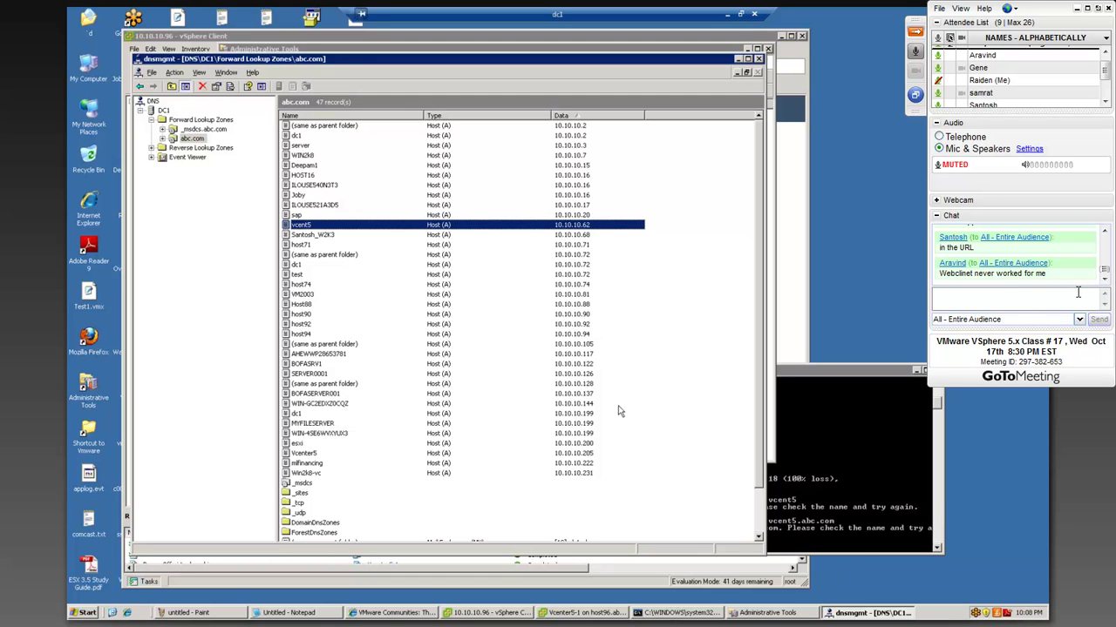
- Delete the stale Vcenter5 host record (10.10.10.205), leaving vcent5 at 10.10.10.62
{"action": "left_click", "coordinate": [303, 454]}
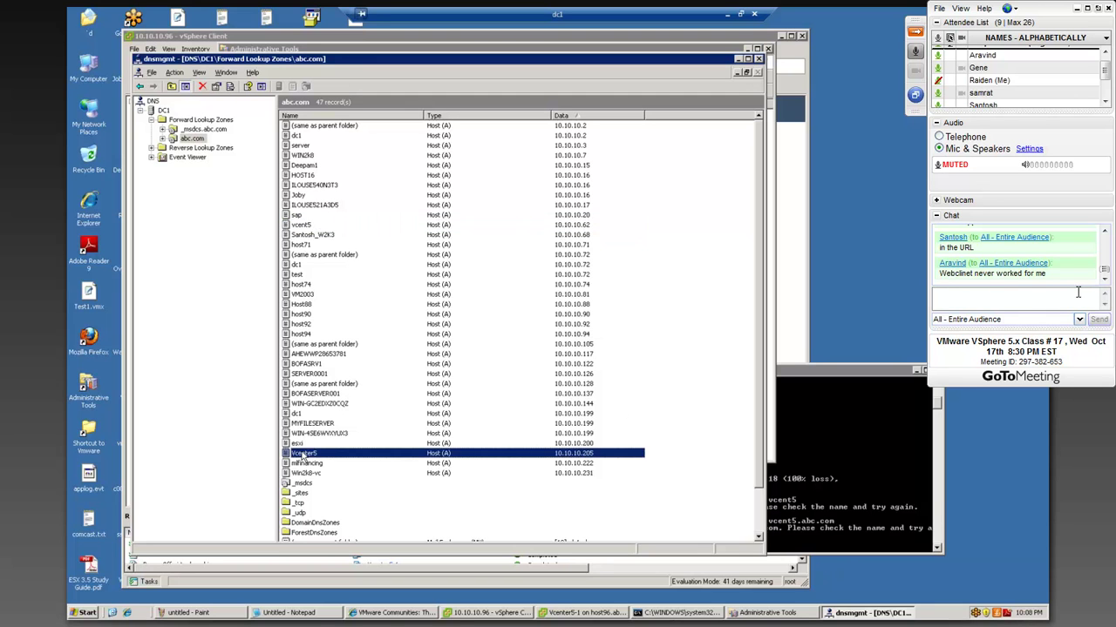
{"action": "right_click", "coordinate": [303, 454]}
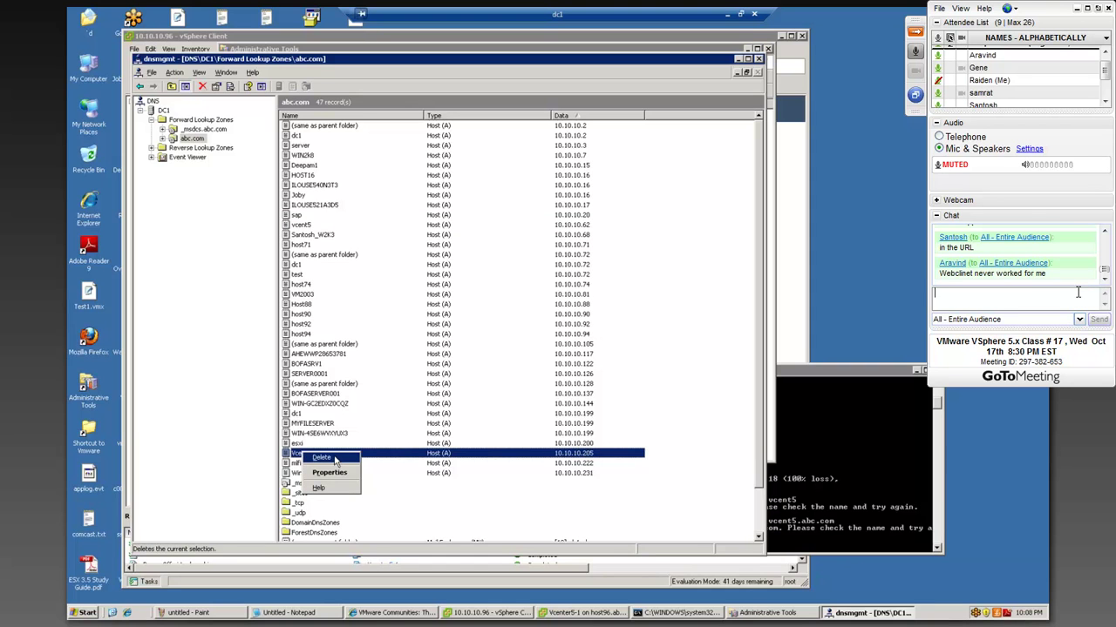
{"action": "left_click", "coordinate": [335, 462]}
{"action": "left_click", "coordinate": [535, 337]}
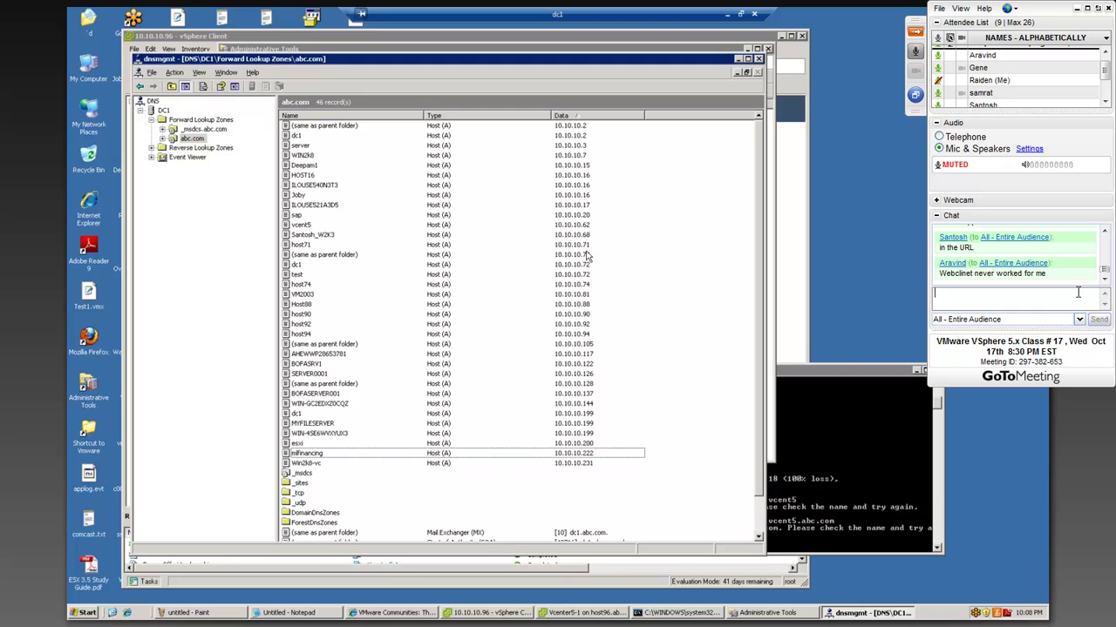
{"action": "left_click", "coordinate": [579, 225]}
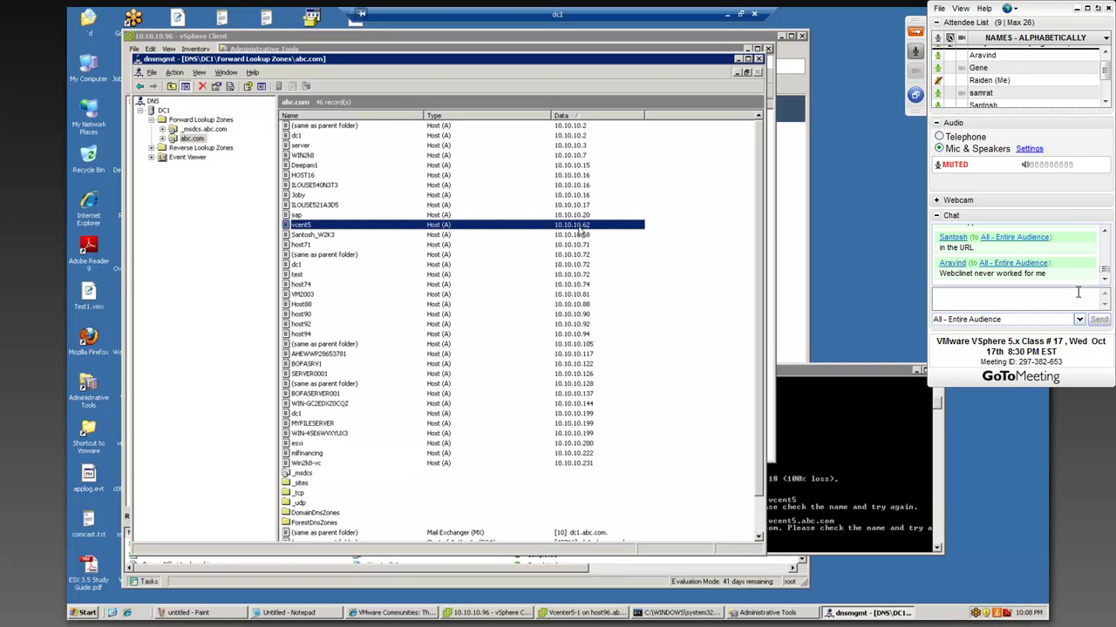
- Run ipconfig /flushdns and ipconfig /registerdns, correcting the misspelled registerdns option
{"action": "left_click", "coordinate": [873, 470]}
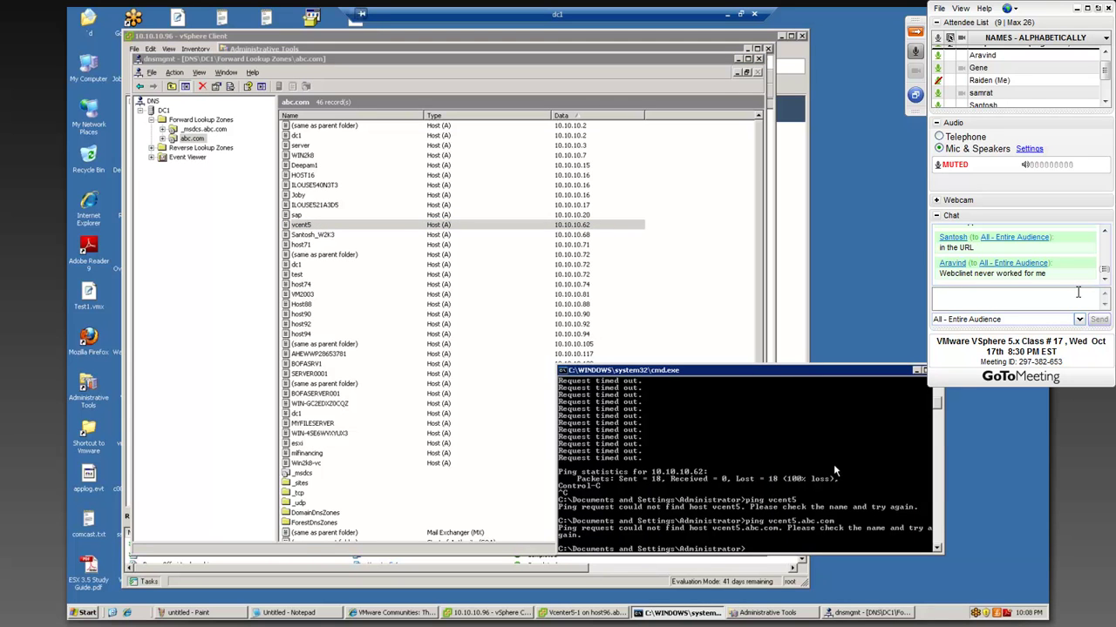
{"action": "type", "text": "ipconfig/flushdns"}
{"action": "key", "text": "Return"}
{"action": "key", "text": "Up"}
{"action": "key", "text": "Up"}
{"action": "key", "text": "Up"}
{"action": "key", "text": "BackSpace"}
{"action": "key", "text": "BackSpace"}
{"action": "key", "text": "BackSpace"}
{"action": "key", "text": "BackSpace"}
{"action": "key", "text": "BackSpace"}
{"action": "key", "text": "BackSpace"}
{"action": "key", "text": "BackSpace"}
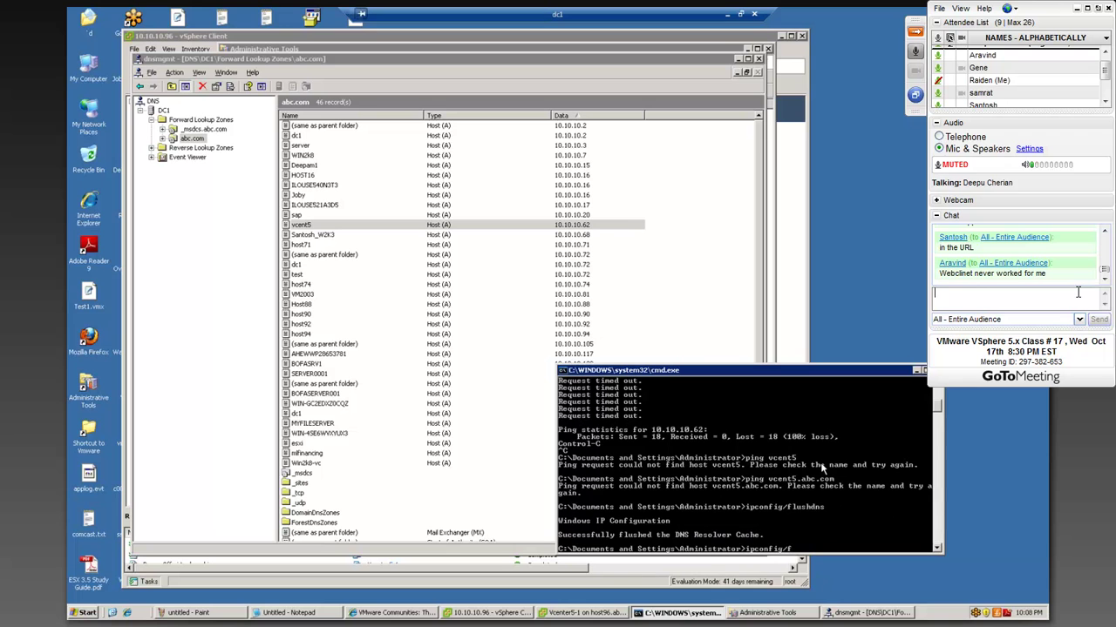
{"action": "type", "text": "reg"}
{"action": "type", "text": "siterdns"}
{"action": "key", "text": "Return"}
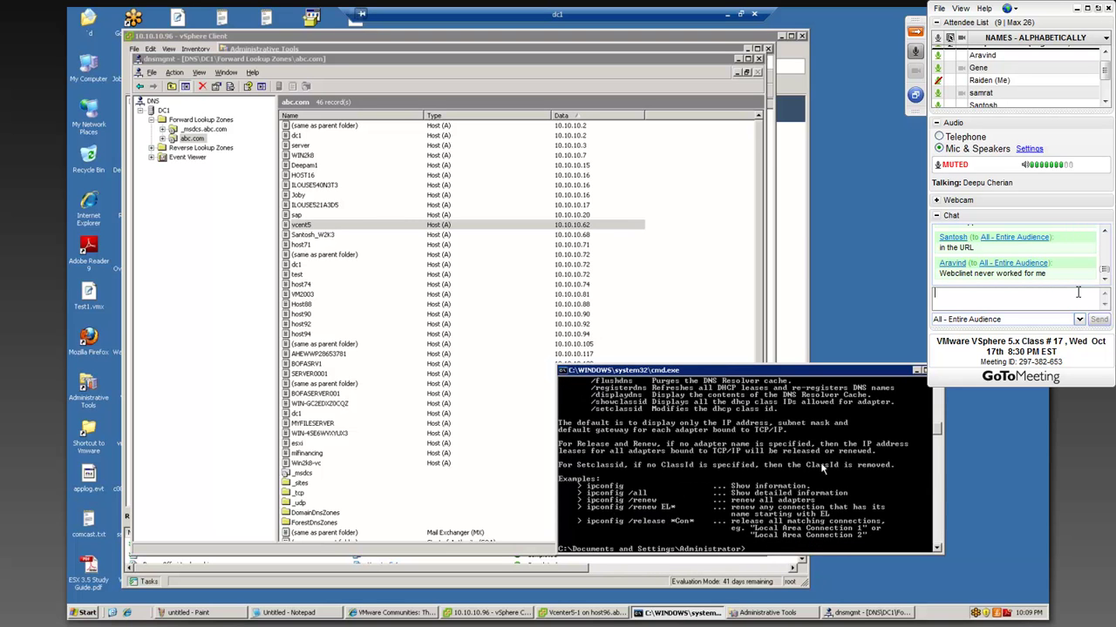
{"action": "key", "text": "Up"}
{"action": "key", "text": "BackSpace"}
{"action": "key", "text": "BackSpace"}
{"action": "key", "text": "BackSpace"}
{"action": "key", "text": "BackSpace"}
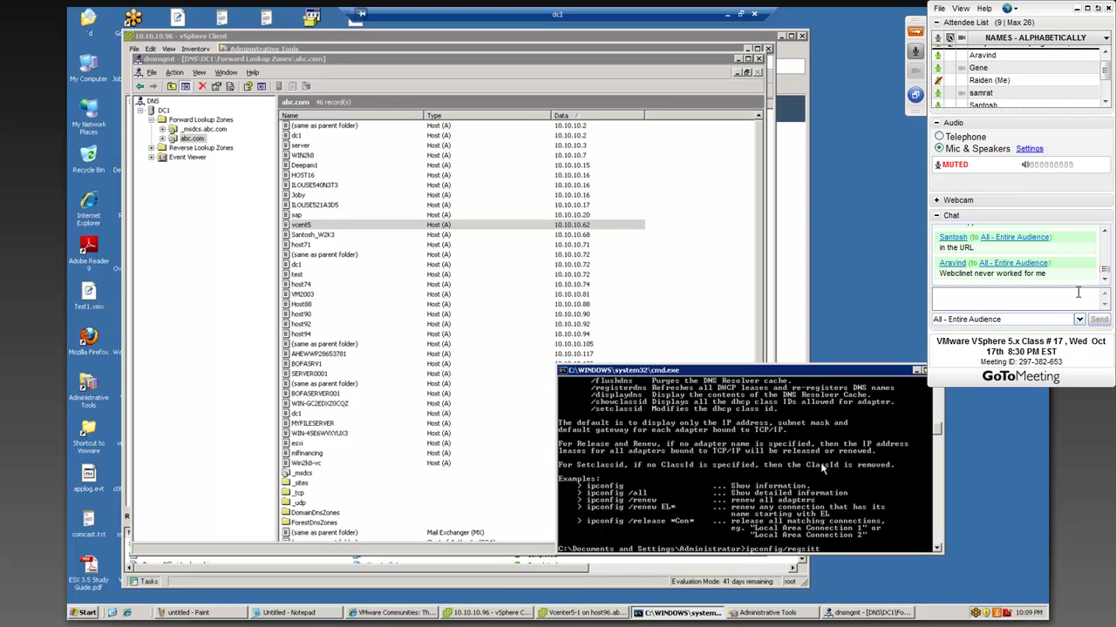
{"action": "key", "text": "BackSpace"}
{"action": "key", "text": "BackSpace"}
{"action": "key", "text": "BackSpace"}
{"action": "type", "text": "isterdns"}
{"action": "key", "text": "Return"}
- Ping vcent5.abc.com (not found) and start a continuous ping to 10.10.10.62, which times out
{"action": "type", "text": "ping vcent5.abc.com"}
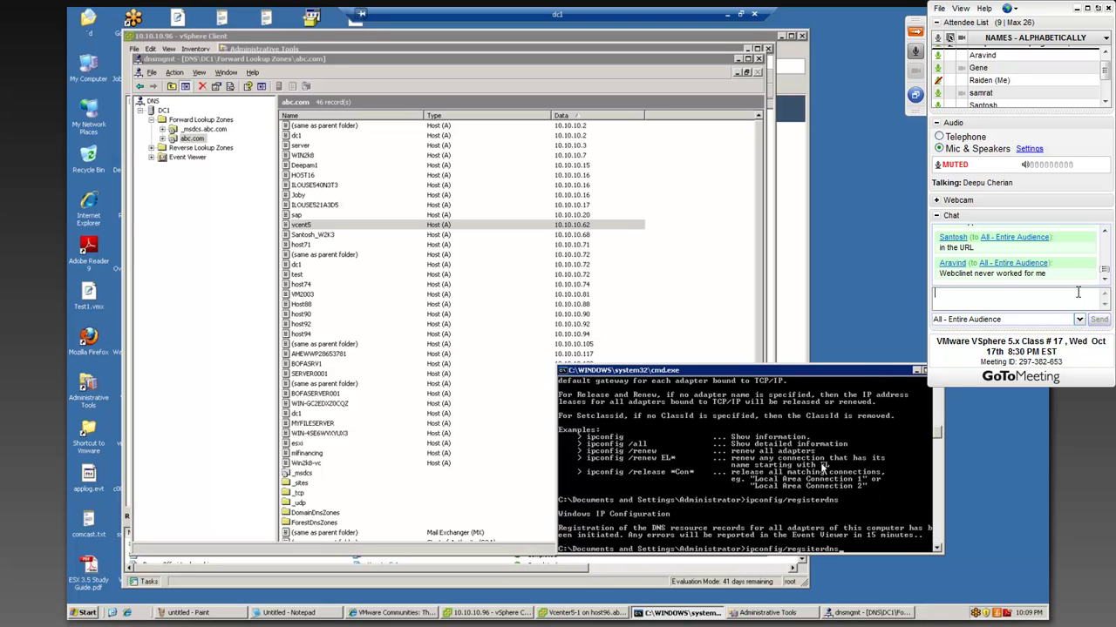
{"action": "key", "text": "Return"}
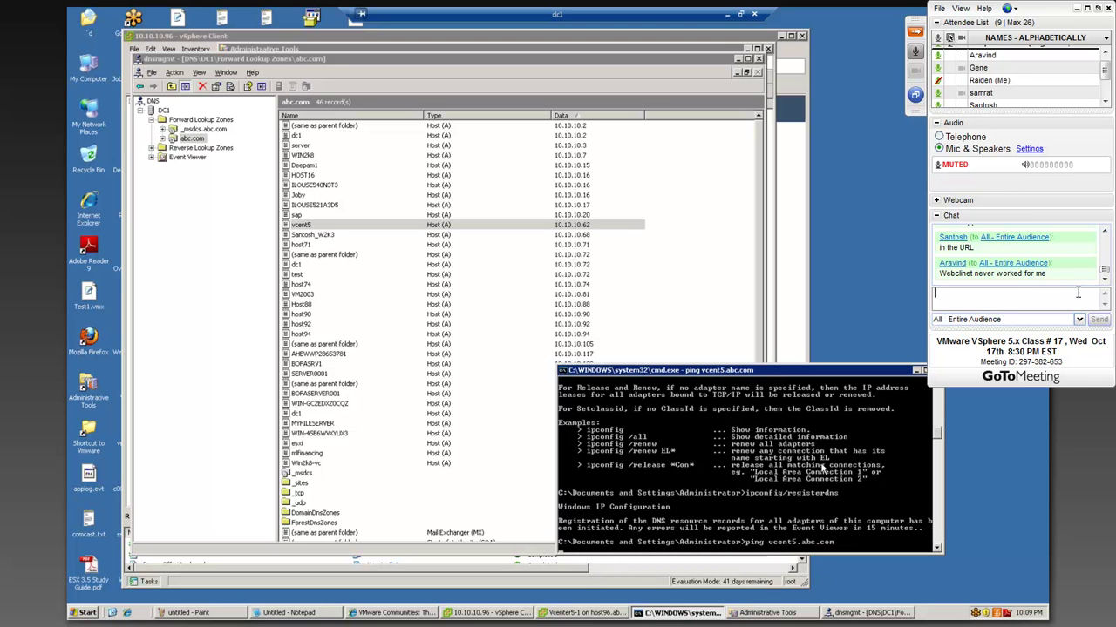
{"action": "type", "text": "ping 10.10.10.62 -t"}
{"action": "key", "text": "Return"}
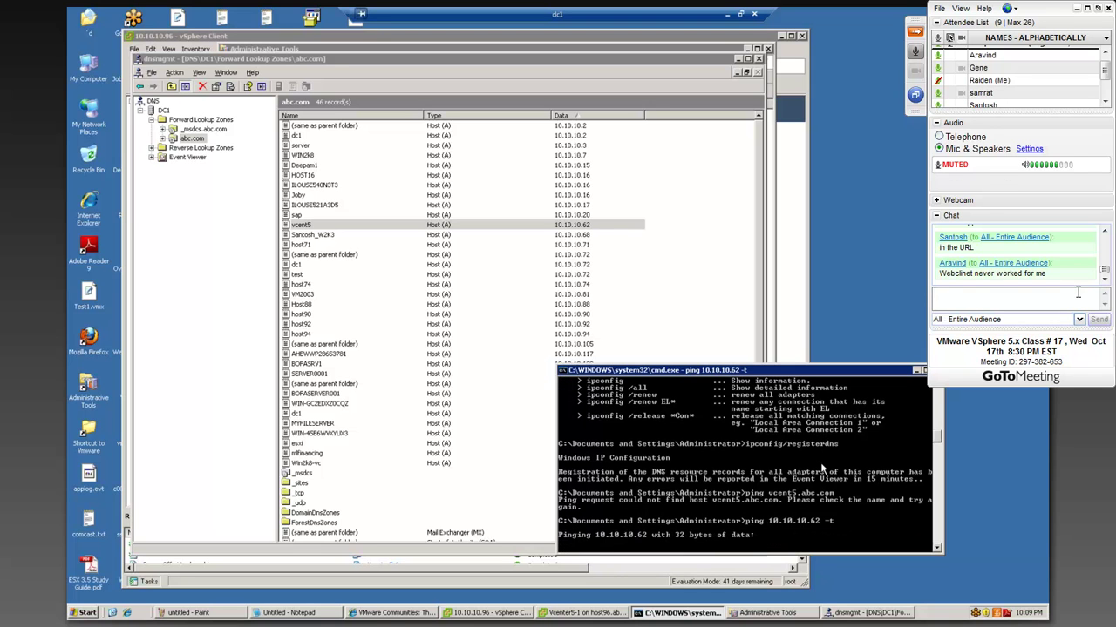
{"action": "left_click", "coordinate": [1077, 293]}
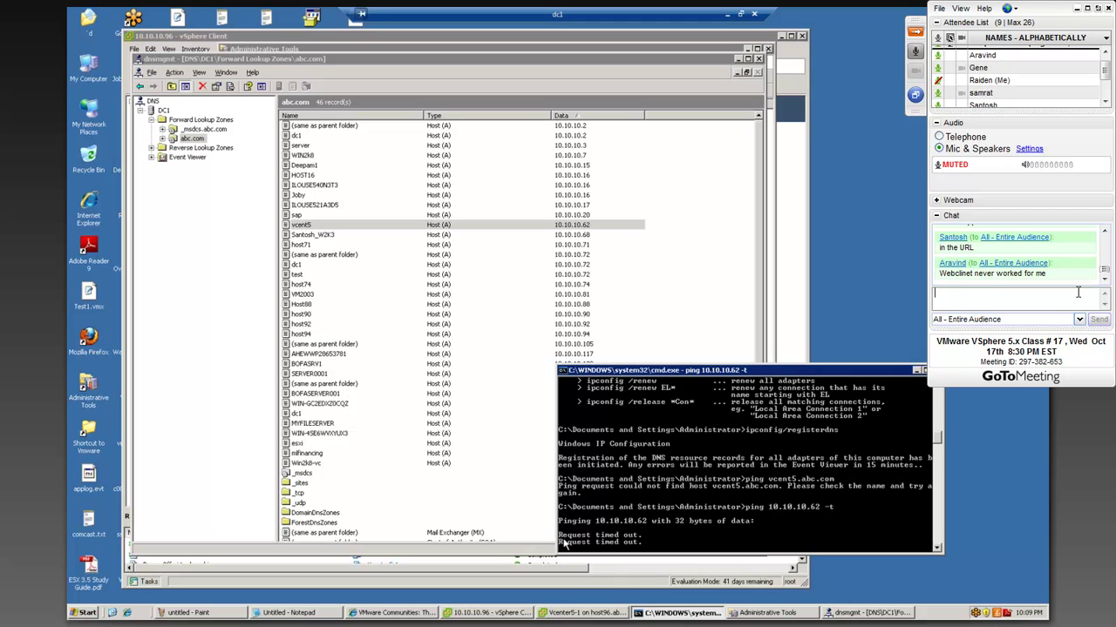
- Open the Vcenter5-1 console in vSphere Client and try Power On
{"action": "left_click", "coordinate": [504, 613]}
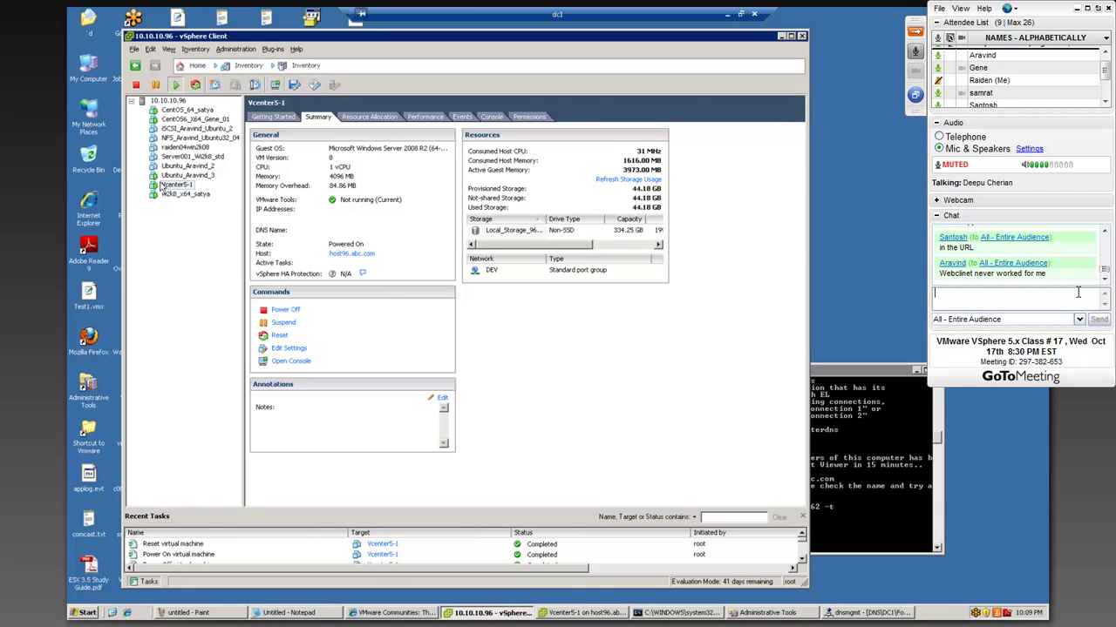
{"action": "left_click", "coordinate": [570, 615]}
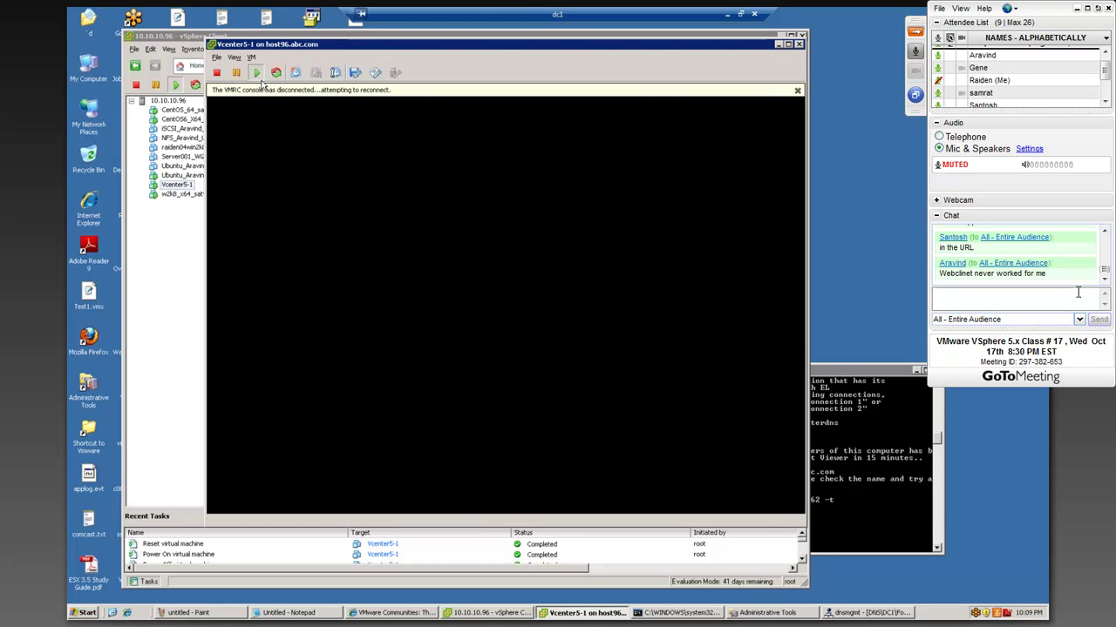
{"action": "left_click", "coordinate": [258, 77]}
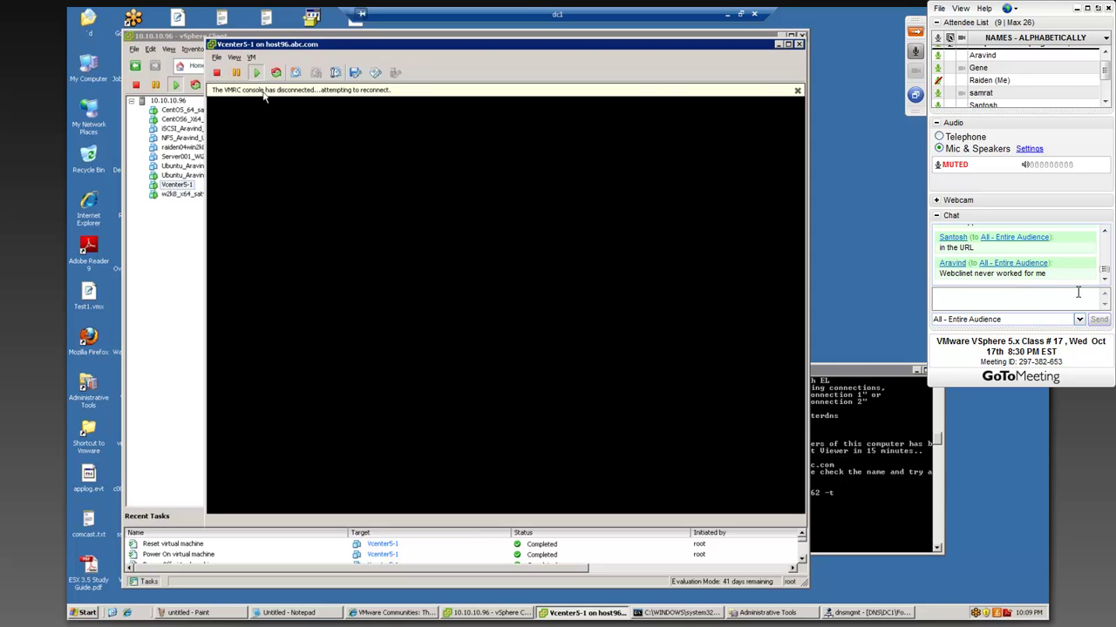
- Stop the ping, ping 10.10.10.64 (times out), then restart the continuous ping to 10.10.10.62
{"action": "left_click", "coordinate": [838, 410]}
{"action": "left_click_drag", "start_coordinate": [781, 369], "coordinate": [776, 335]}
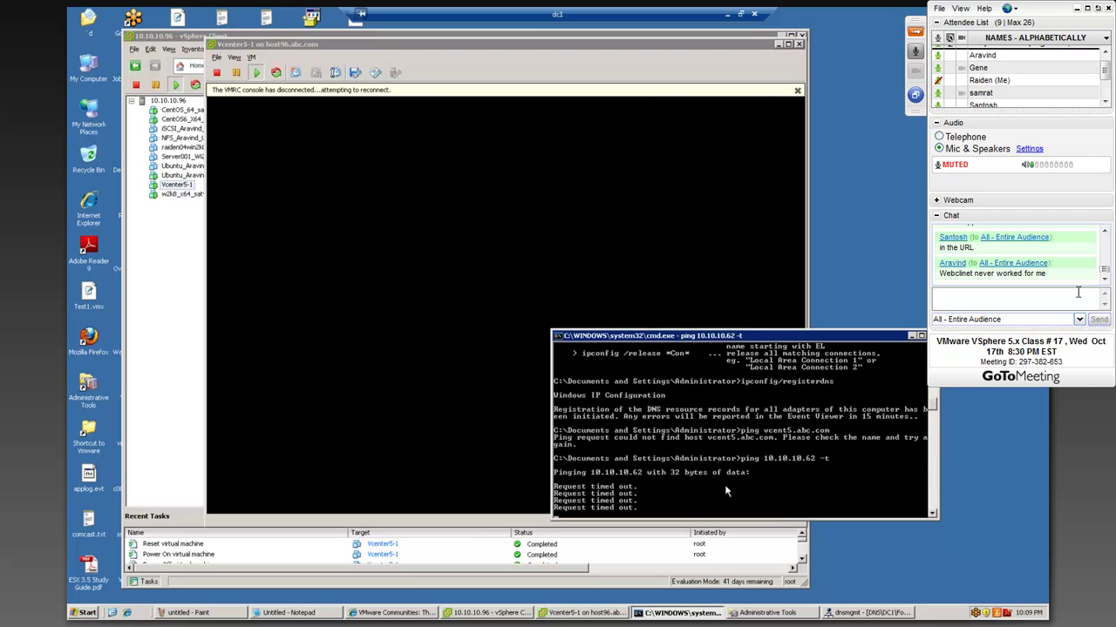
{"action": "key", "text": "ctrl+c"}
{"action": "key", "text": "Up"}
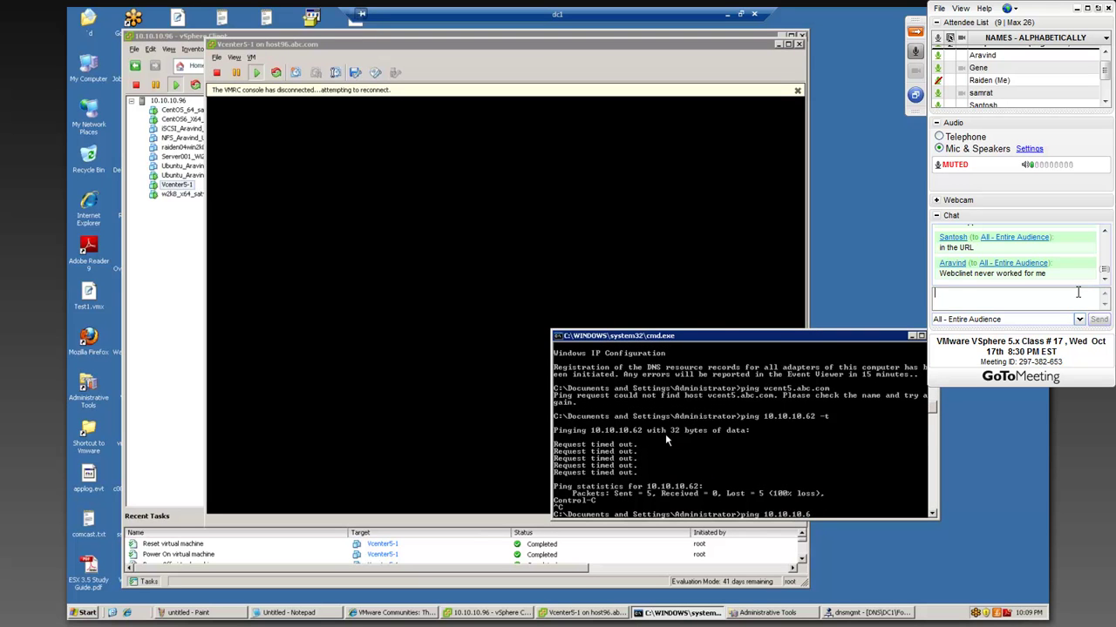
{"action": "type", "text": "4"}
{"action": "key", "text": "Return"}
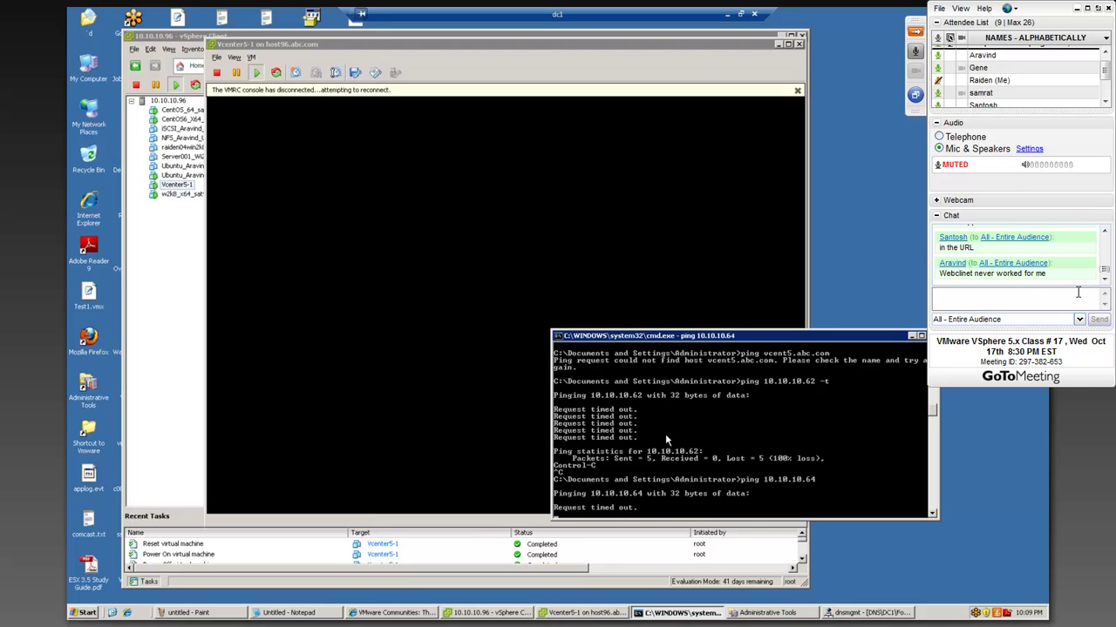
{"action": "key", "text": "ctrl+c"}
{"action": "key", "text": "Up"}
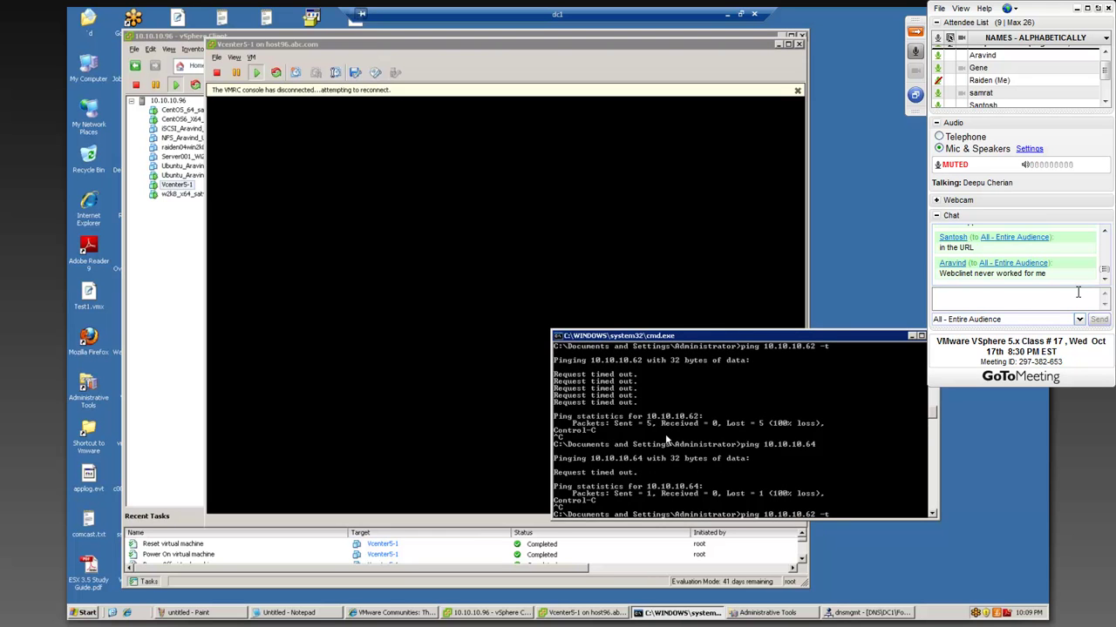
{"action": "key", "text": "Return"}
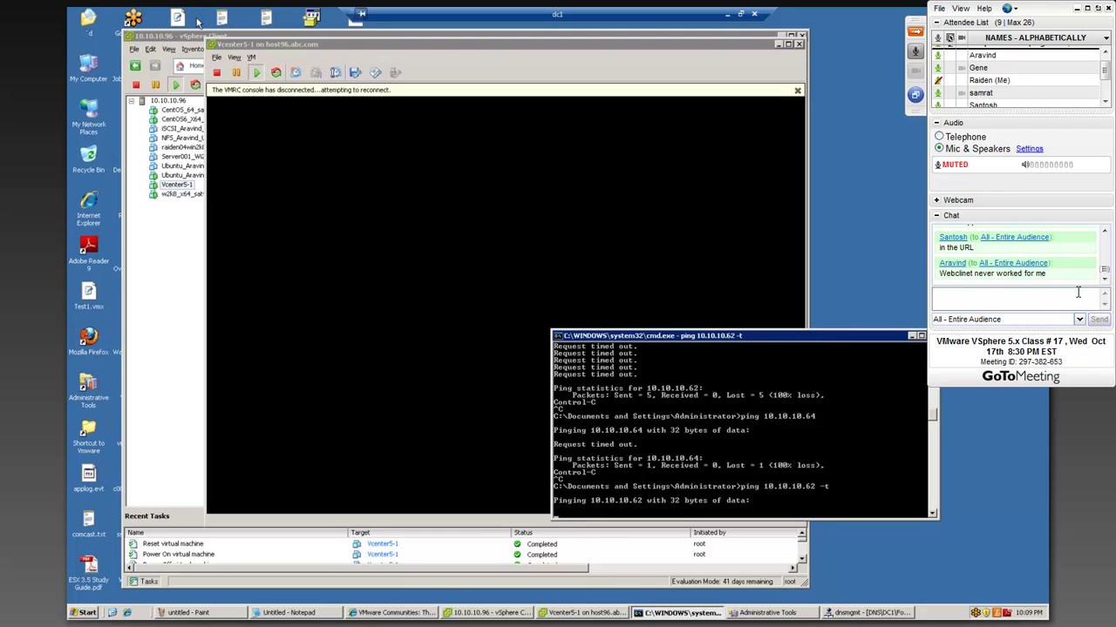
{"action": "left_click", "coordinate": [471, 97]}
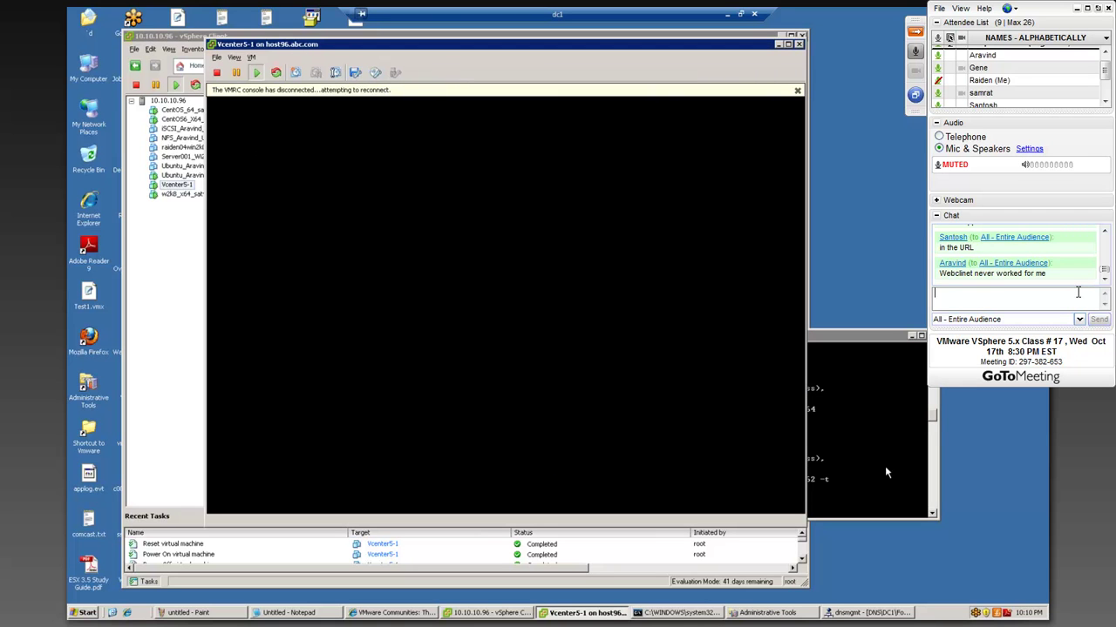
- Alternate between the Vcenter5-1 console and cmd, moving cmd higher beside the console to watch 10.10.10.62 timeouts
{"action": "left_click", "coordinate": [836, 434]}
{"action": "left_click_drag", "start_coordinate": [760, 336], "coordinate": [804, 293]}
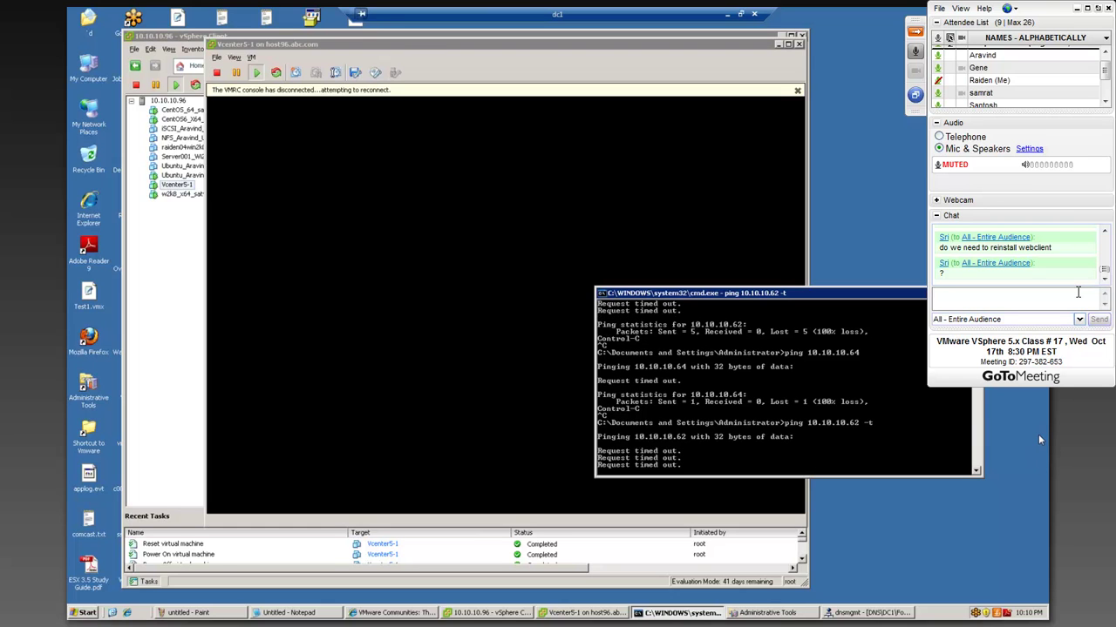
{"action": "left_click", "coordinate": [1077, 293]}
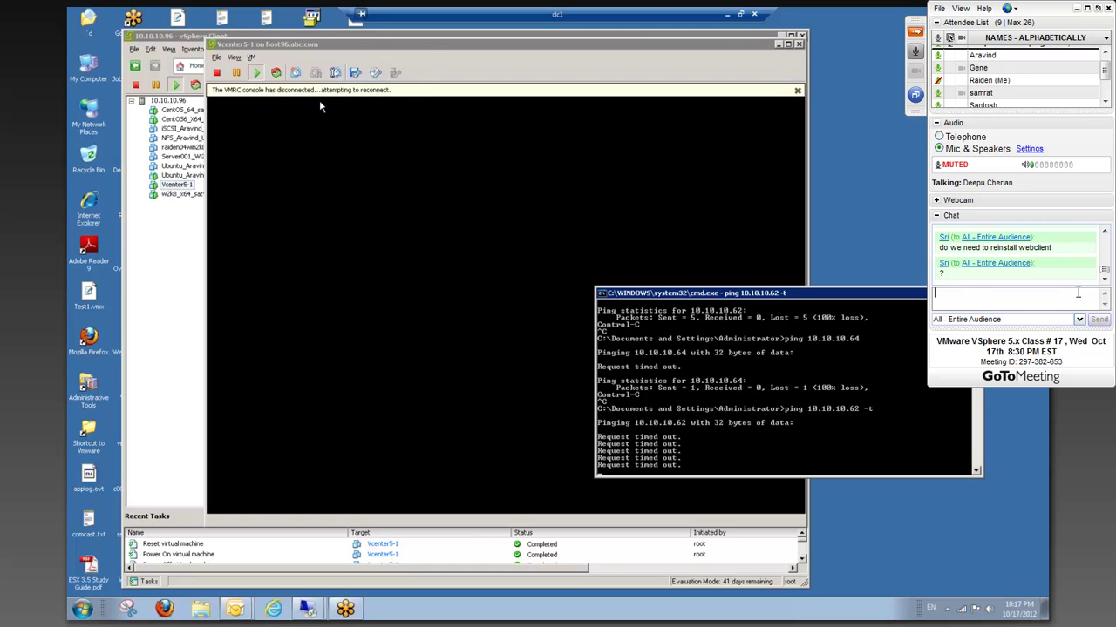
{"action": "left_click", "coordinate": [431, 43]}
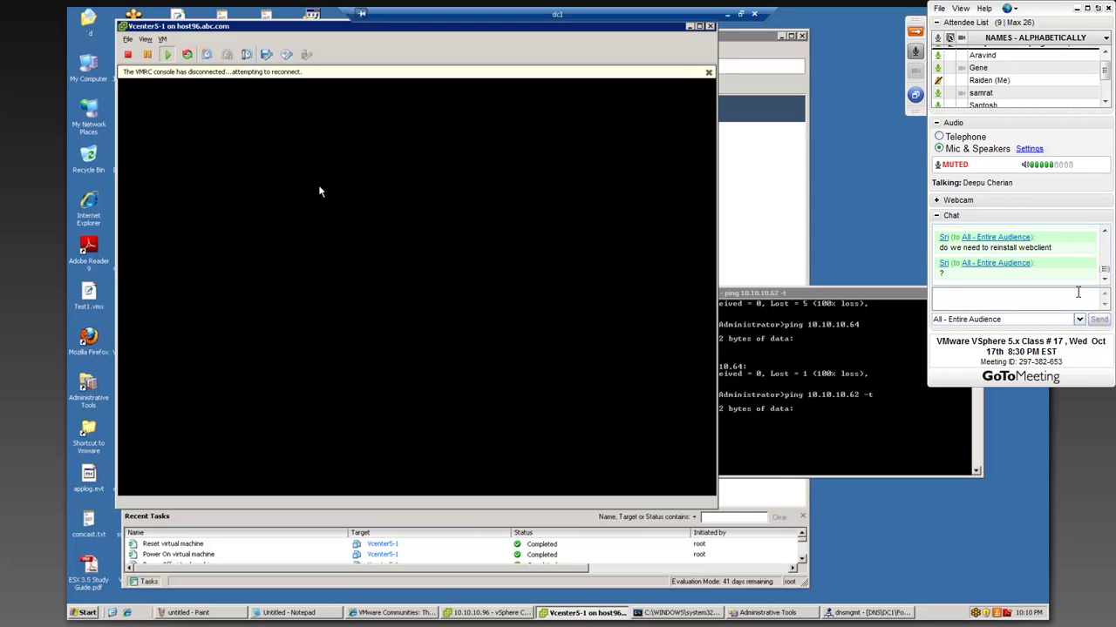
{"action": "left_click", "coordinate": [719, 438]}
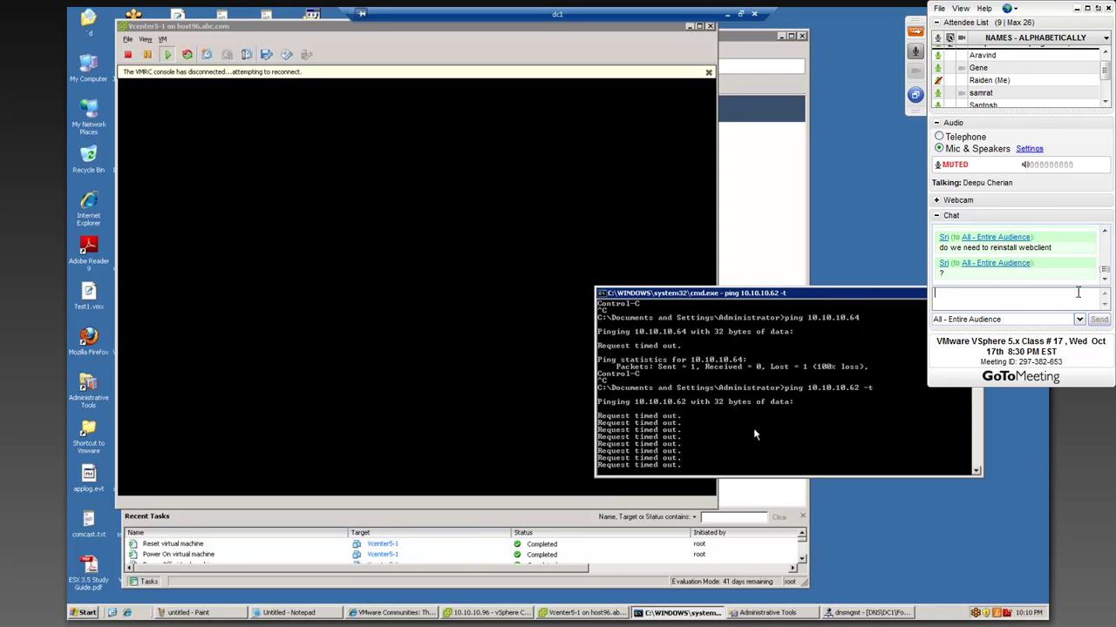
{"action": "left_click", "coordinate": [338, 290]}
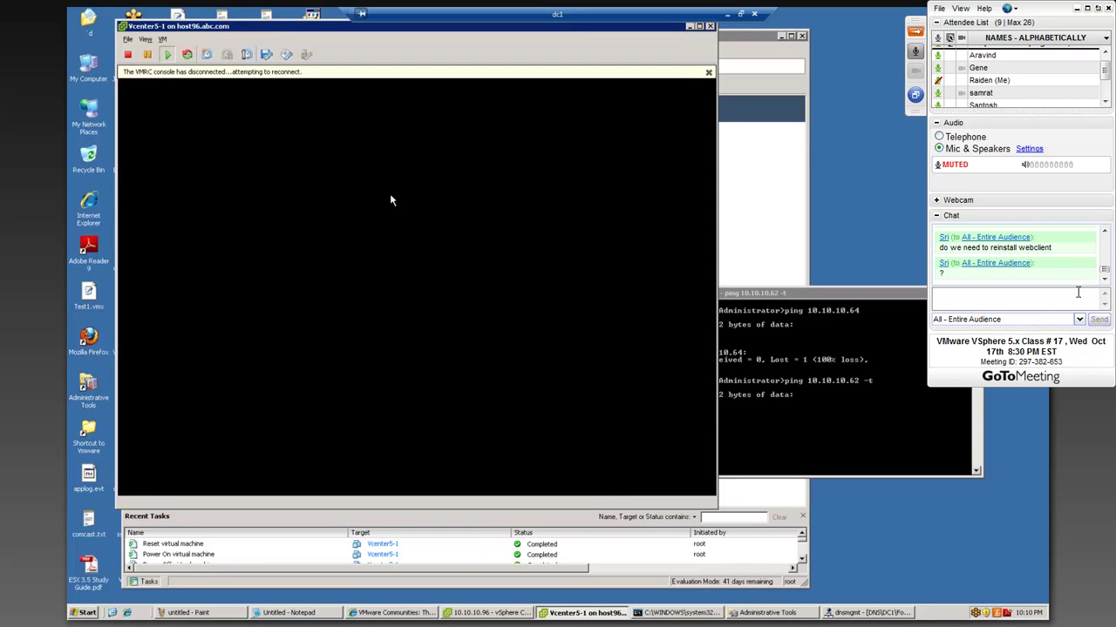
{"action": "left_click", "coordinate": [780, 436]}
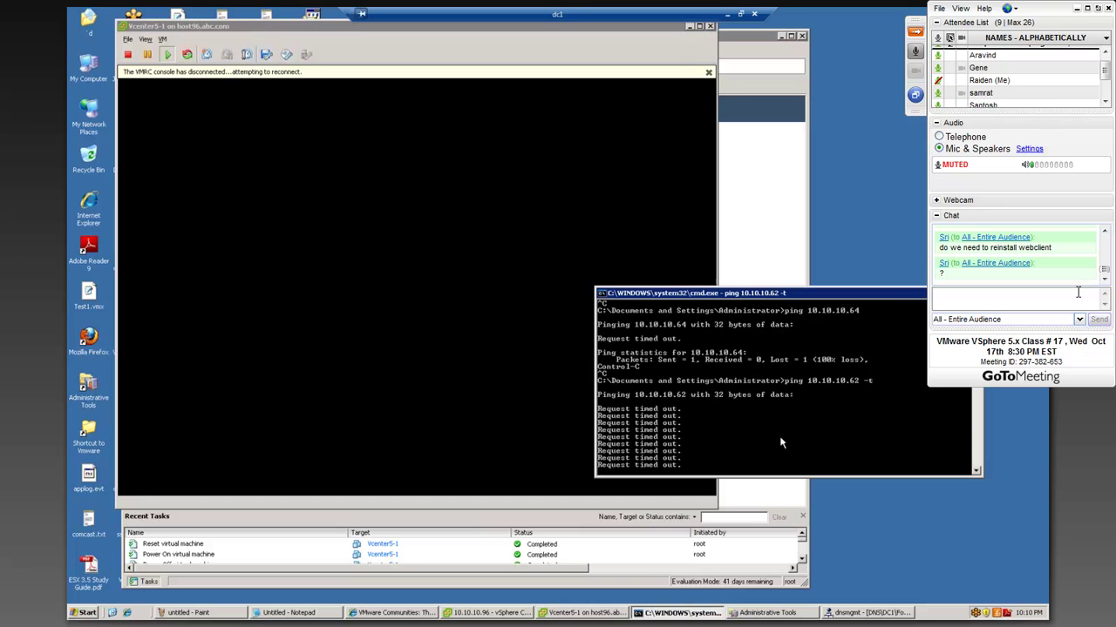
{"action": "left_click_drag", "start_coordinate": [742, 297], "coordinate": [765, 203]}
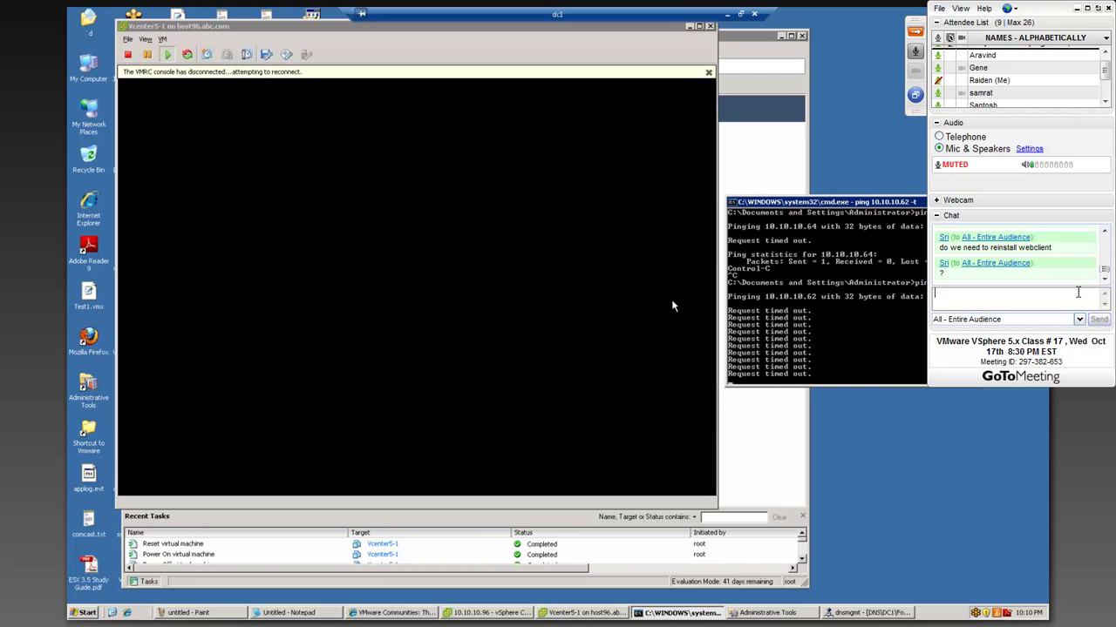
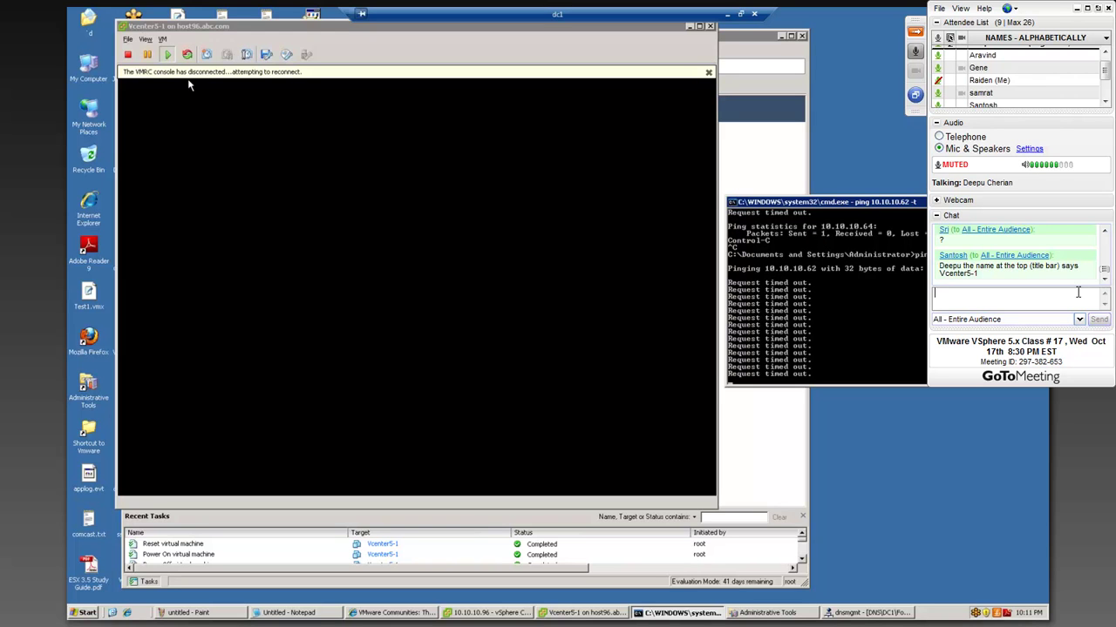
- Dismiss the Vcenter5-1 console's disconnect notice and send it Ctrl+Alt+Del
{"action": "left_click", "coordinate": [197, 81]}
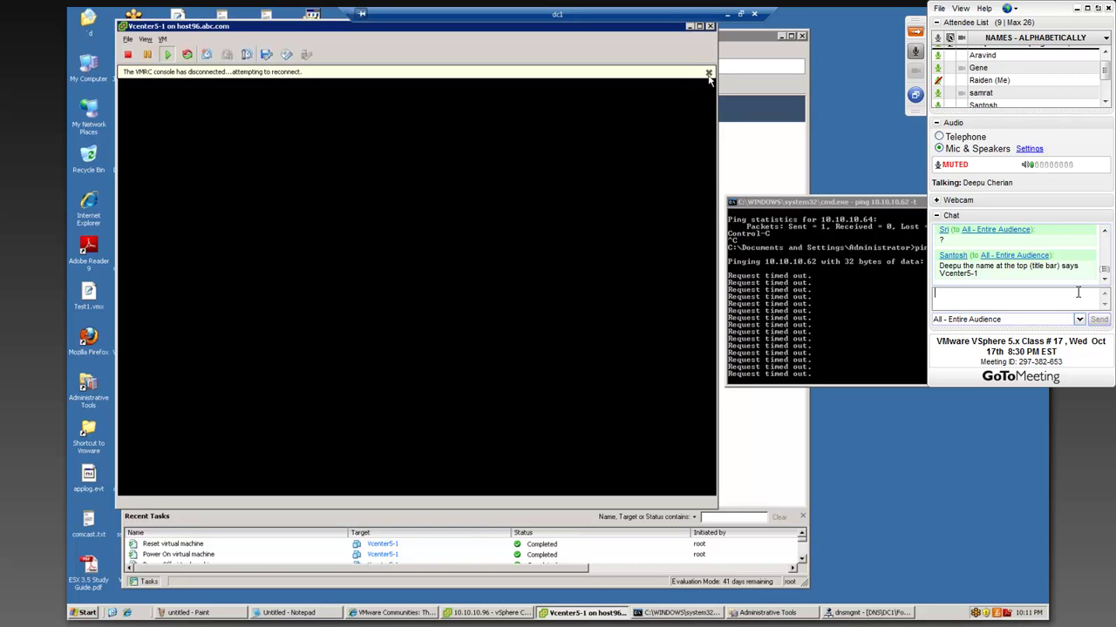
{"action": "left_click", "coordinate": [709, 74]}
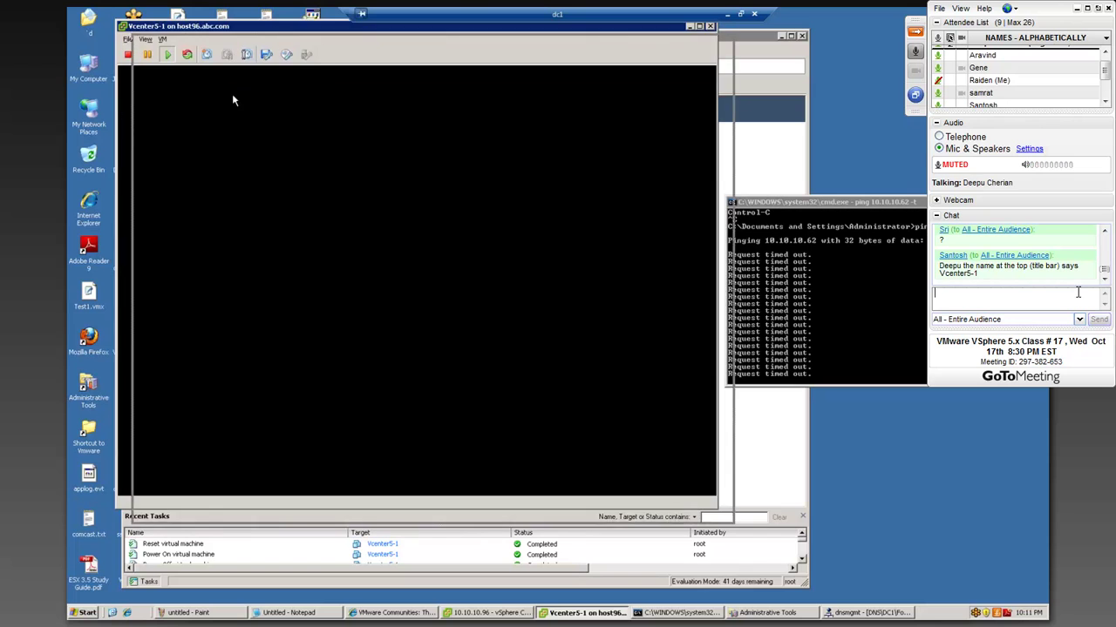
{"action": "left_click_drag", "start_coordinate": [267, 29], "coordinate": [284, 43]}
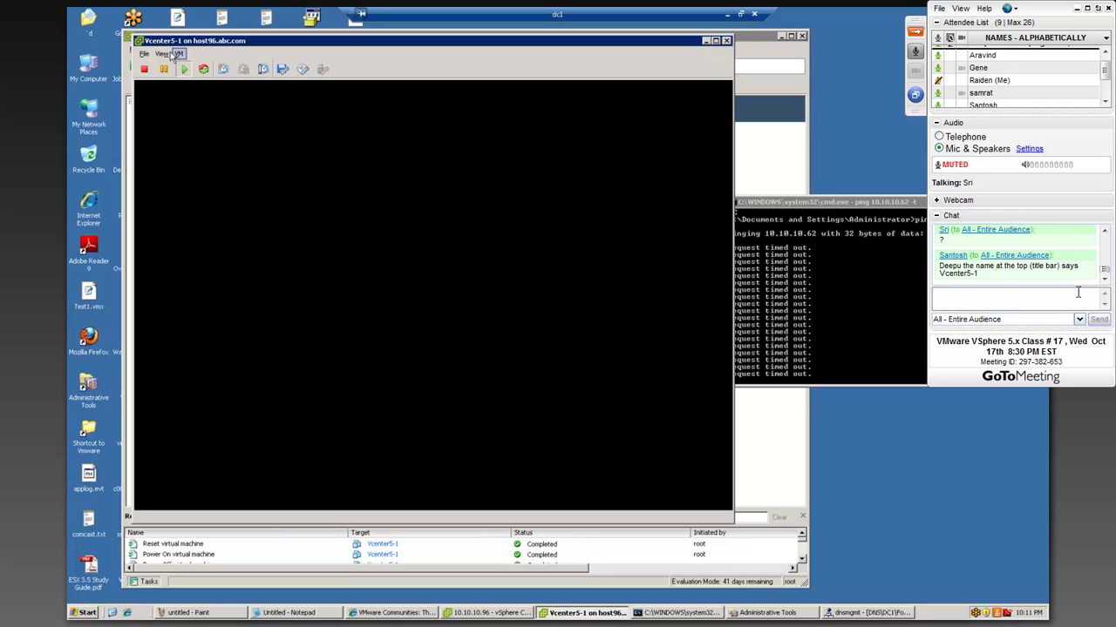
{"action": "left_click", "coordinate": [177, 54]}
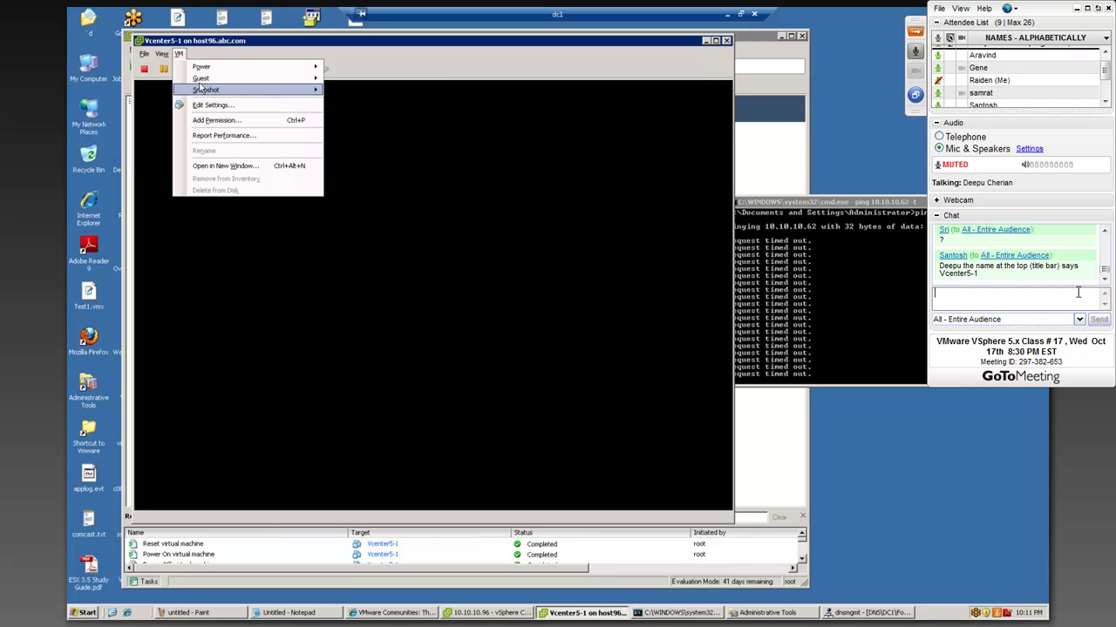
{"action": "mouse_move", "coordinate": [201, 78]}
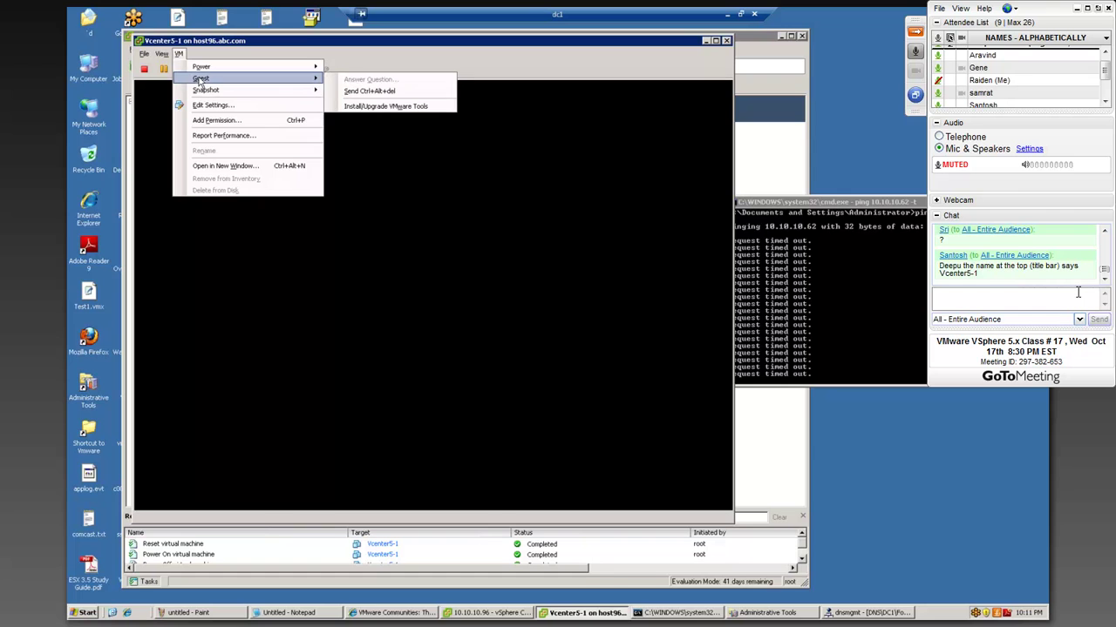
{"action": "left_click", "coordinate": [363, 93]}
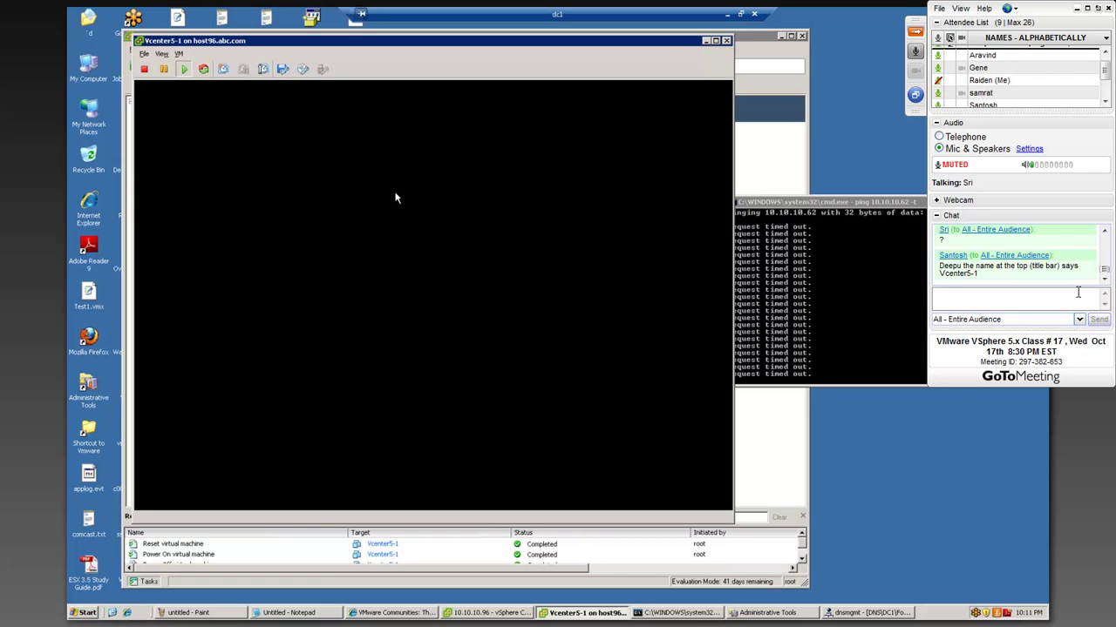
- Arrange the Vcenter5-1 console on the left with the ping window beside it
{"action": "left_click_drag", "start_coordinate": [348, 44], "coordinate": [281, 40]}
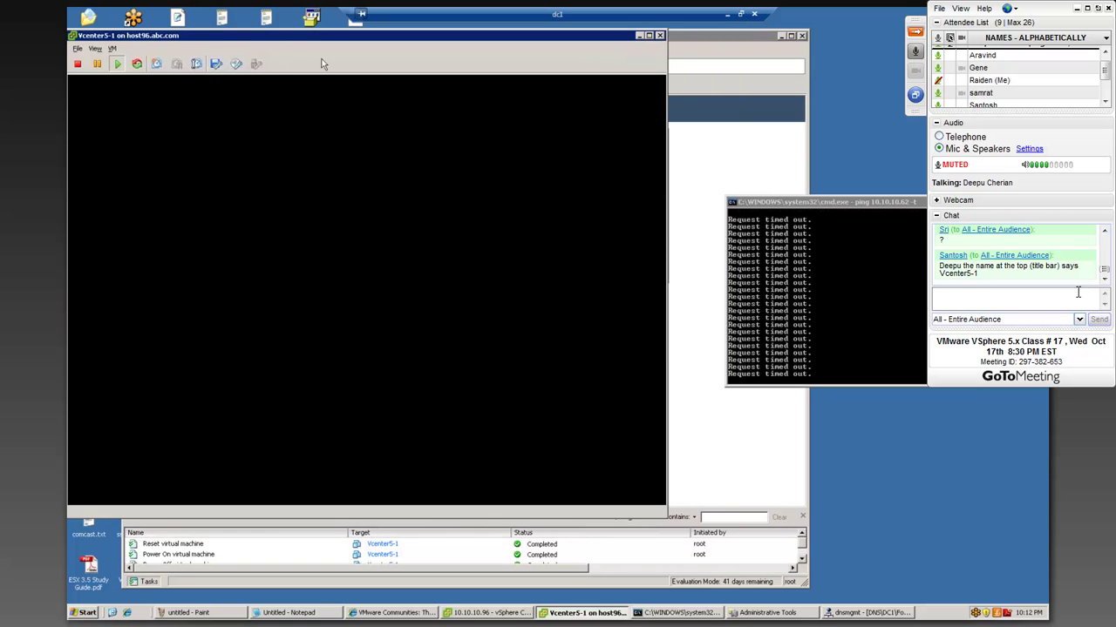
{"action": "left_click", "coordinate": [803, 285]}
{"action": "left_click_drag", "start_coordinate": [800, 205], "coordinate": [700, 194]}
{"action": "left_click_drag", "start_coordinate": [281, 46], "coordinate": [304, 52]}
{"action": "left_click", "coordinate": [759, 273]}
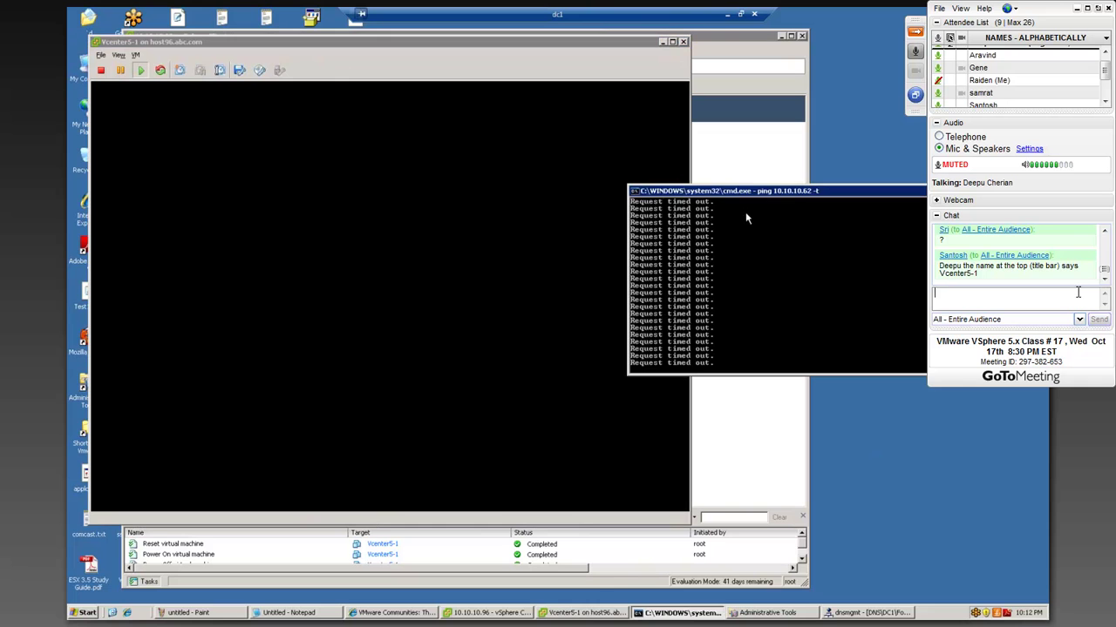
{"action": "left_click_drag", "start_coordinate": [742, 190], "coordinate": [780, 184]}
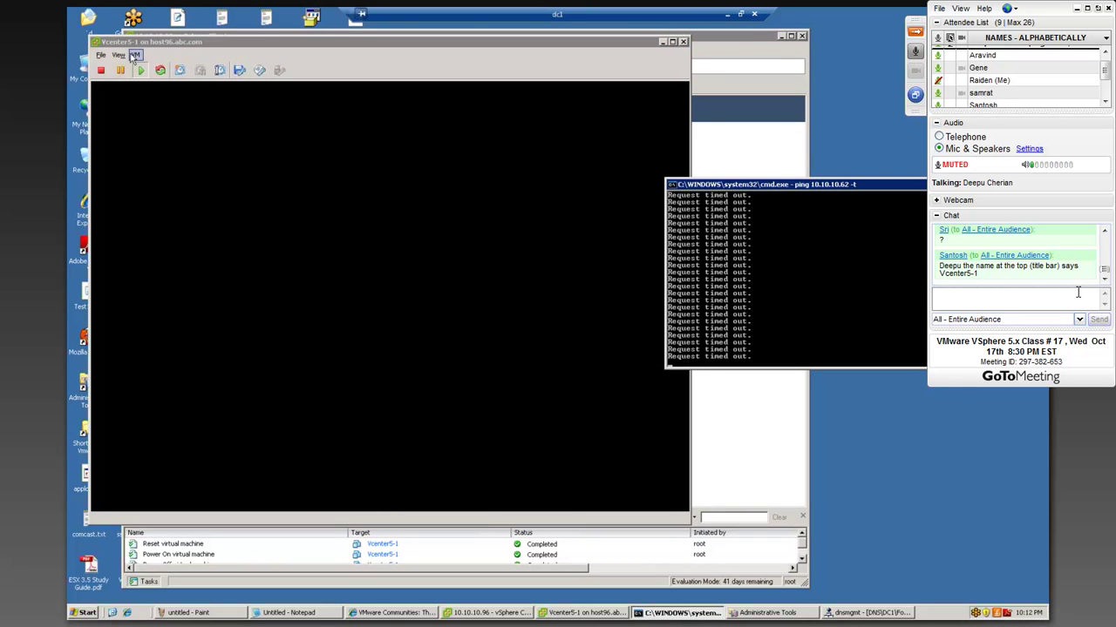
- Open Vcenter5-1's Edit Settings and view network adapter 1, connected to DEV
{"action": "left_click", "coordinate": [136, 55]}
{"action": "left_click", "coordinate": [175, 107]}
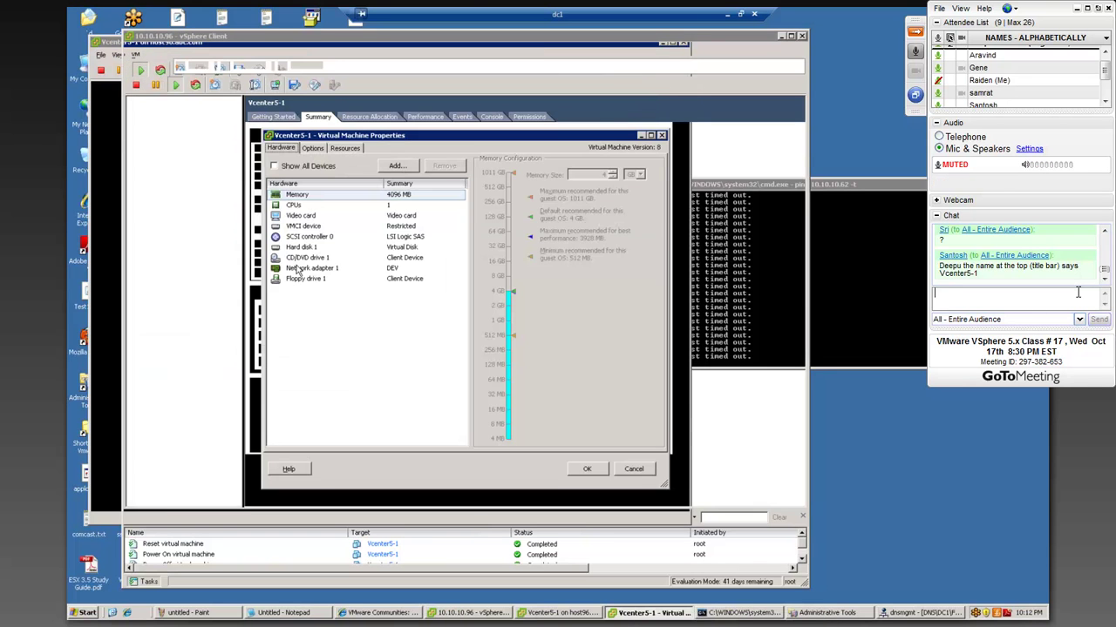
{"action": "left_click", "coordinate": [299, 269]}
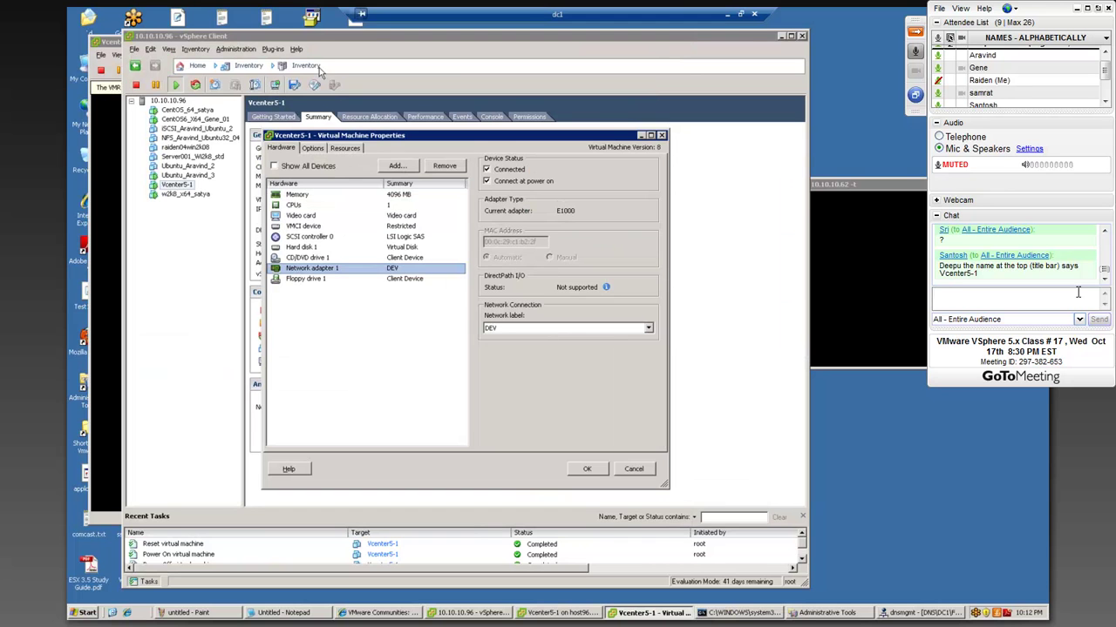
- Close Vcenter5-1's properties and view the host's Configuration > Networking with vSwitch0's DEV port group
{"action": "left_click_drag", "start_coordinate": [372, 136], "coordinate": [372, 304]}
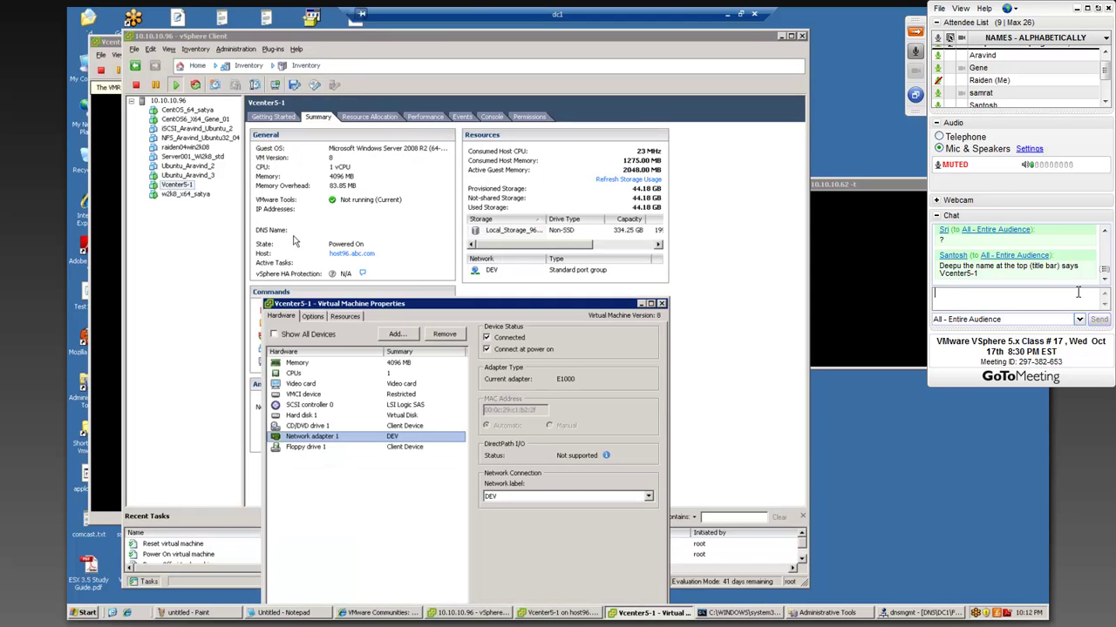
{"action": "left_click", "coordinate": [662, 304]}
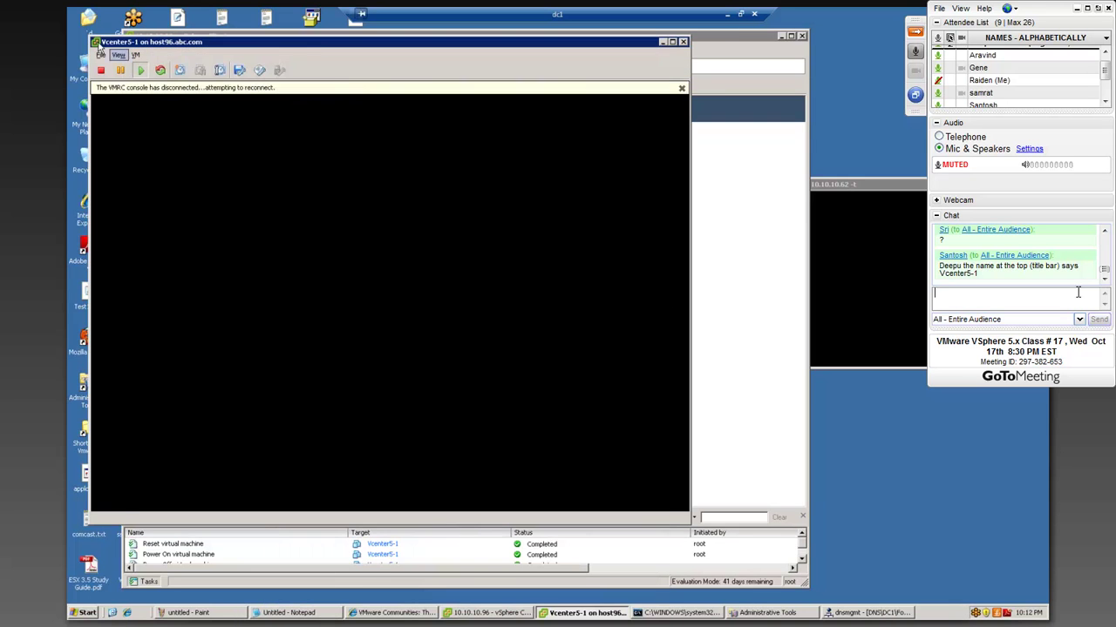
{"action": "left_click", "coordinate": [730, 286]}
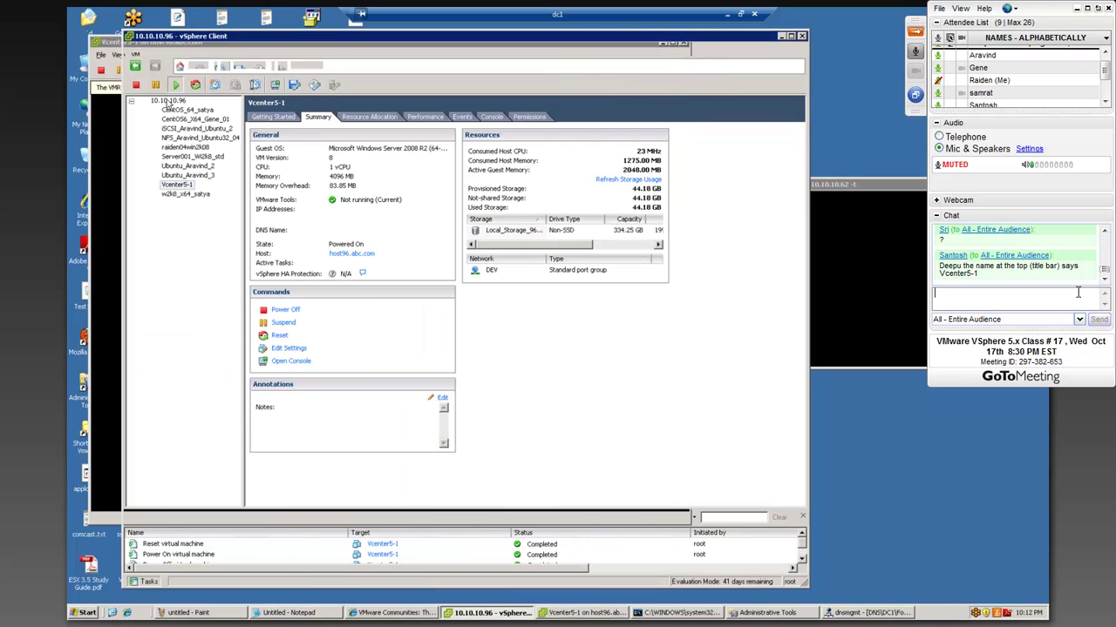
{"action": "left_click", "coordinate": [475, 116]}
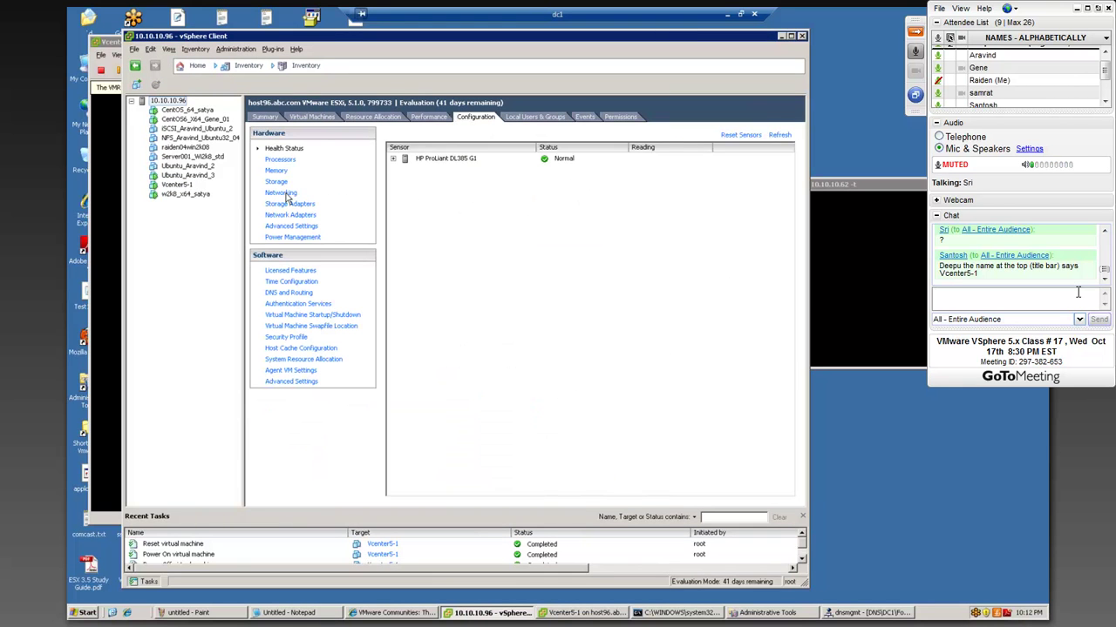
{"action": "left_click", "coordinate": [281, 193]}
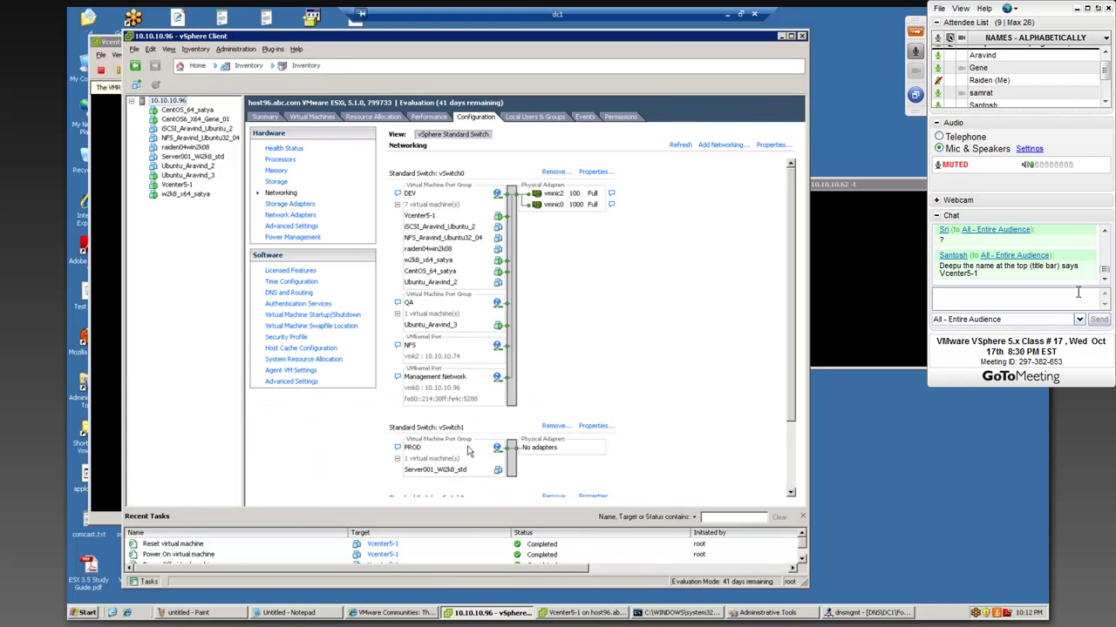
{"action": "scroll", "coordinate": [557, 451], "scroll_direction": "down", "scroll_amount": 3}
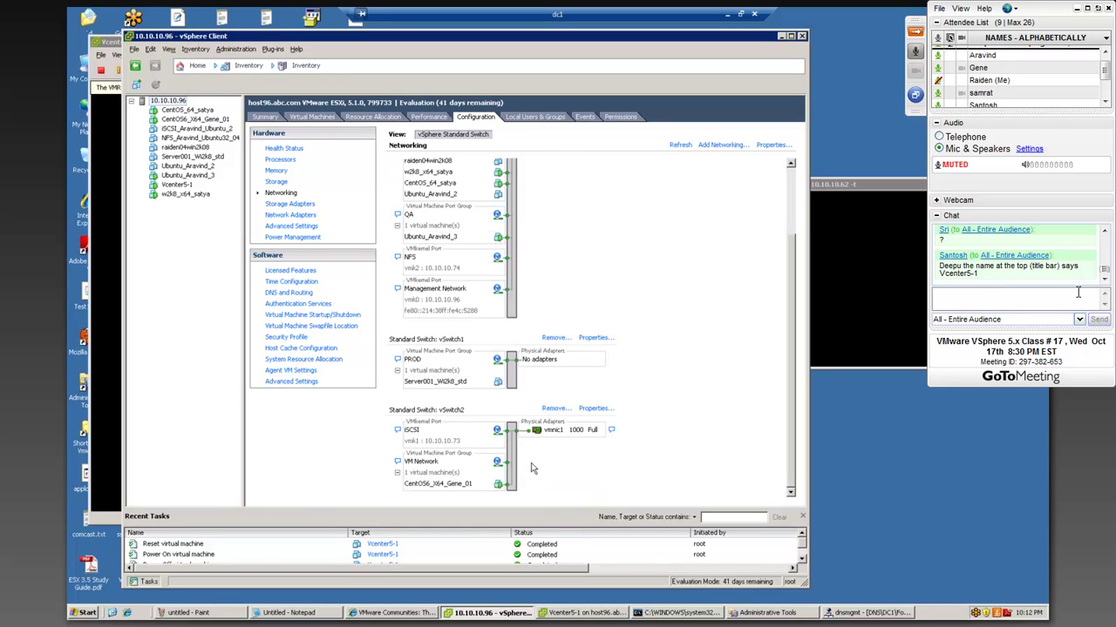
{"action": "scroll", "coordinate": [415, 364], "scroll_direction": "up", "scroll_amount": 3}
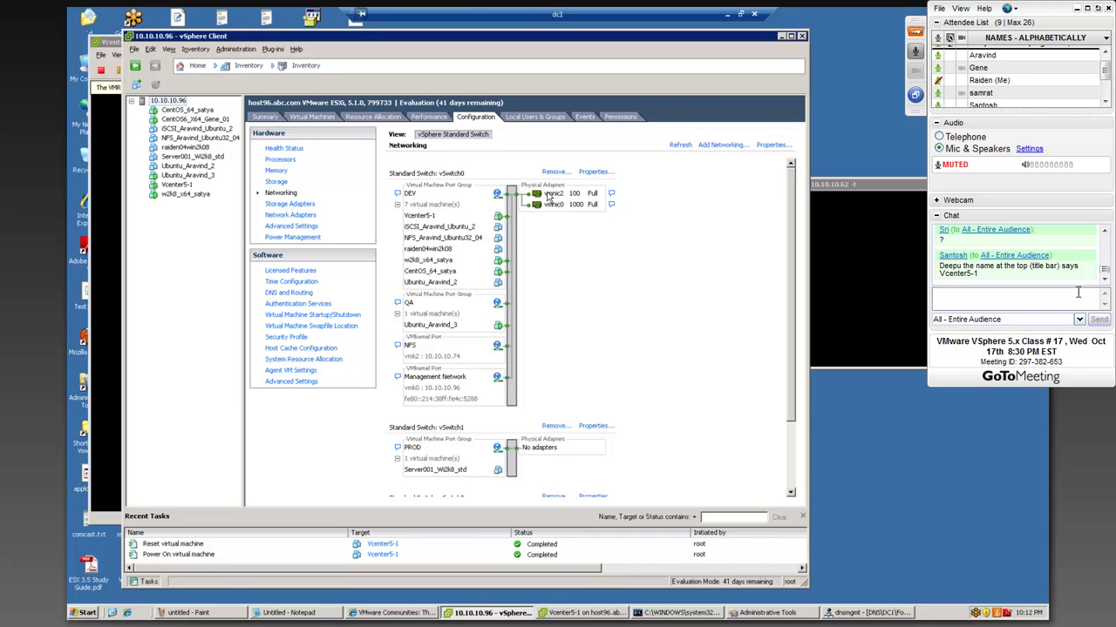
- Switch between the ping and console windows, moving the Vcenter5-1 console to the right
{"action": "left_click", "coordinate": [862, 328]}
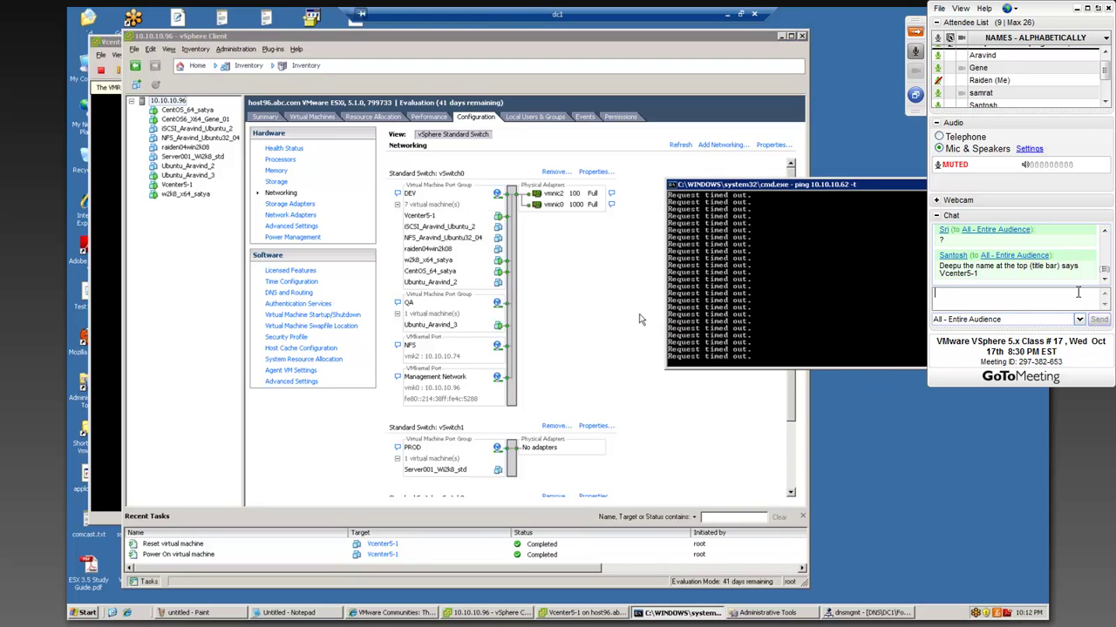
{"action": "left_click", "coordinate": [108, 309]}
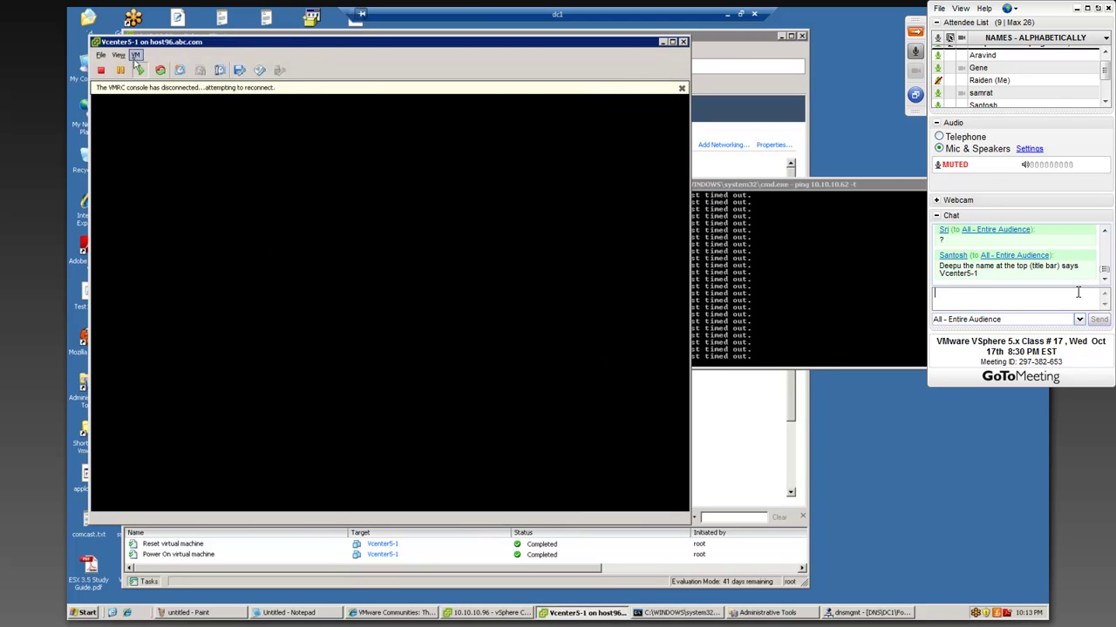
{"action": "left_click", "coordinate": [135, 55]}
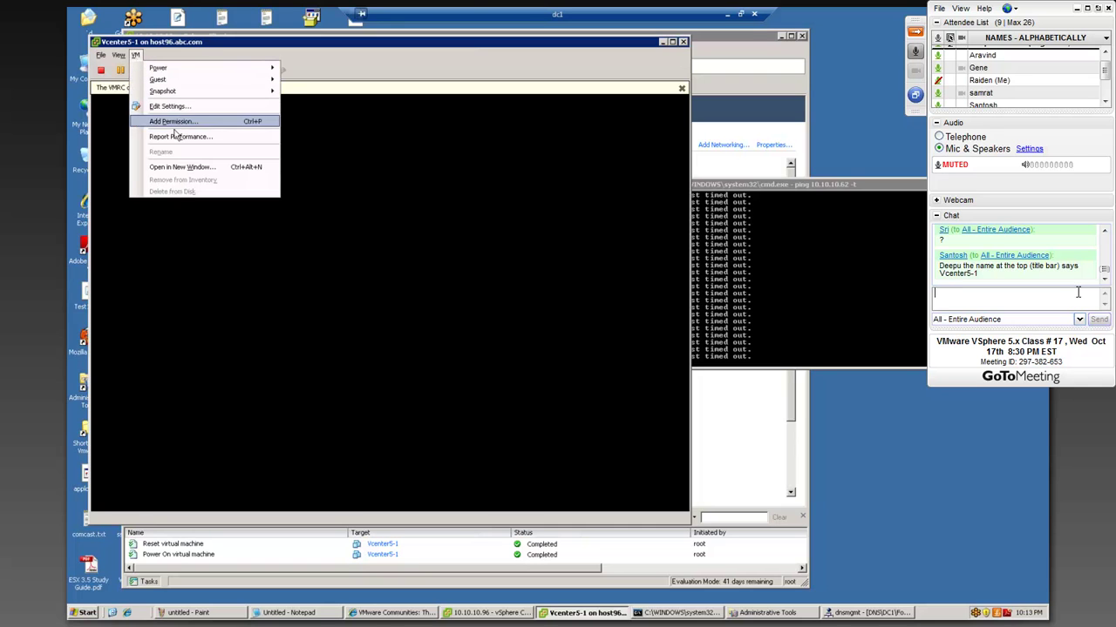
{"action": "left_click", "coordinate": [367, 213]}
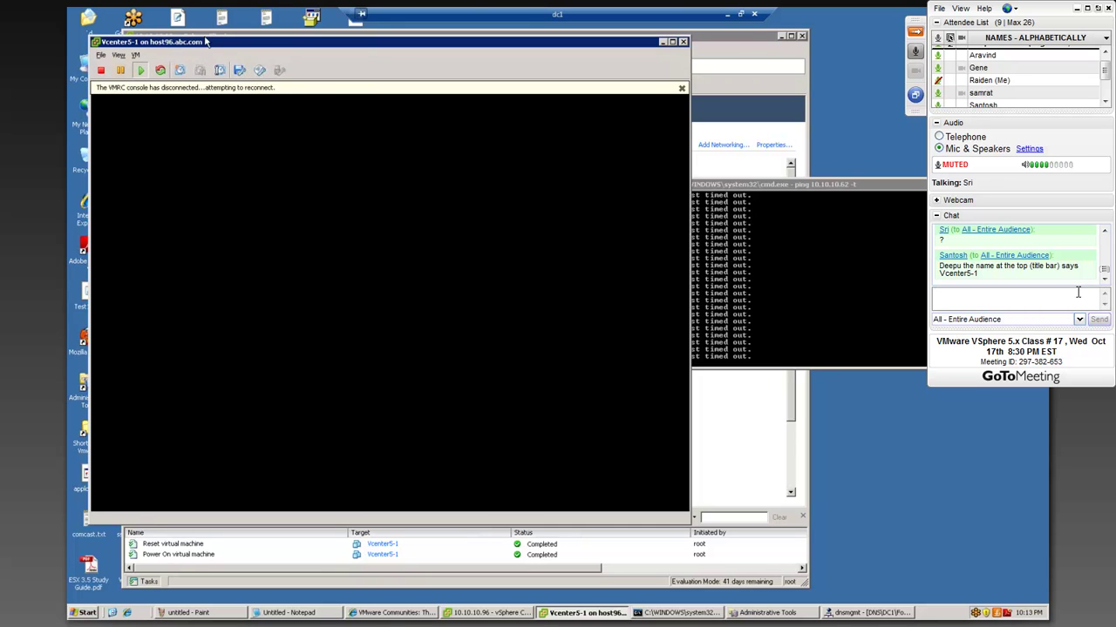
{"action": "left_click_drag", "start_coordinate": [223, 48], "coordinate": [372, 56]}
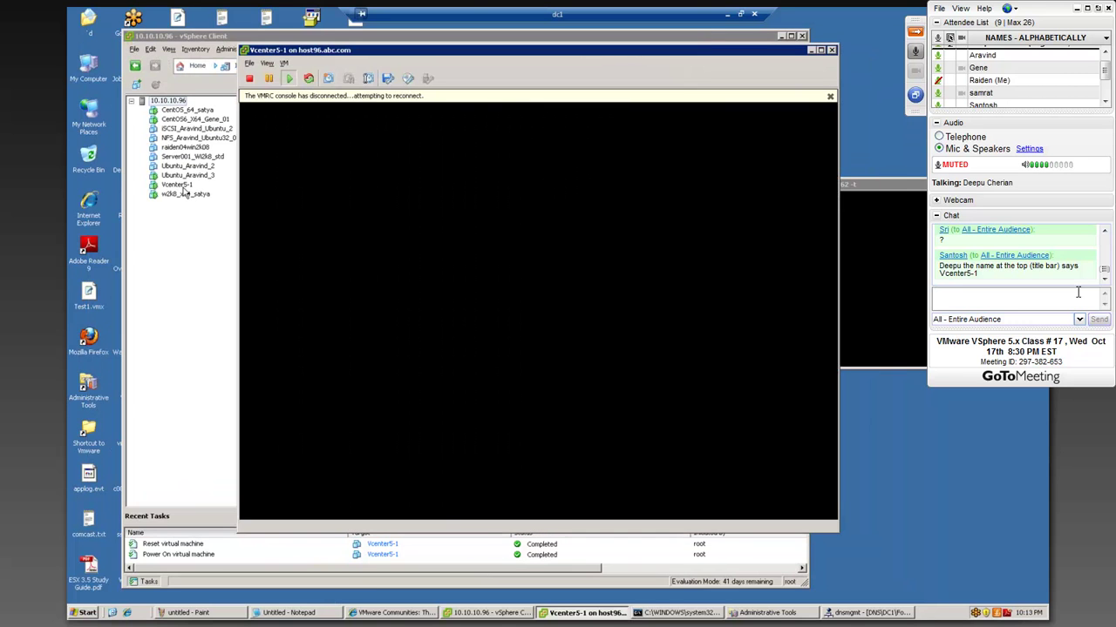
- Move the console back left, dismiss its disconnect notice, and select Vcenter5-1 in the inventory
{"action": "left_click", "coordinate": [181, 187]}
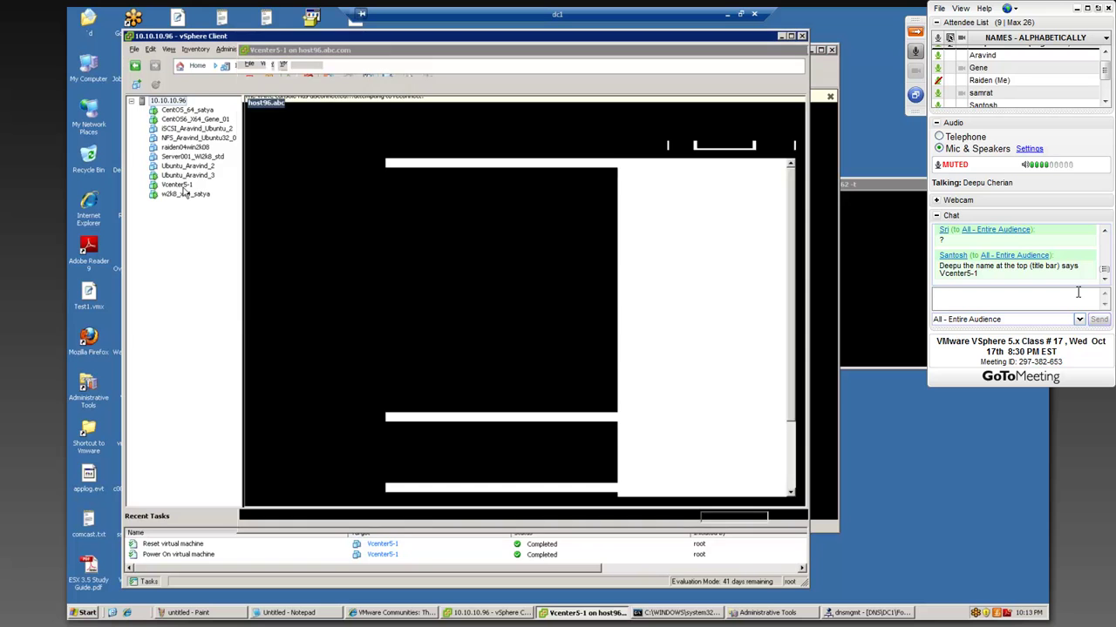
{"action": "left_click", "coordinate": [823, 214]}
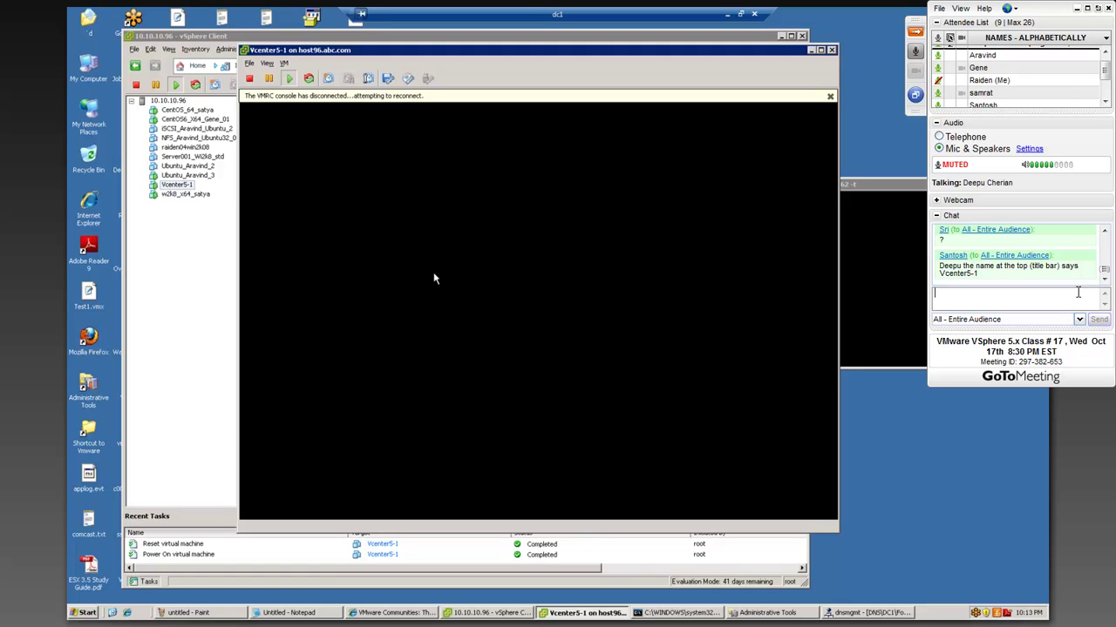
{"action": "left_click", "coordinate": [859, 319]}
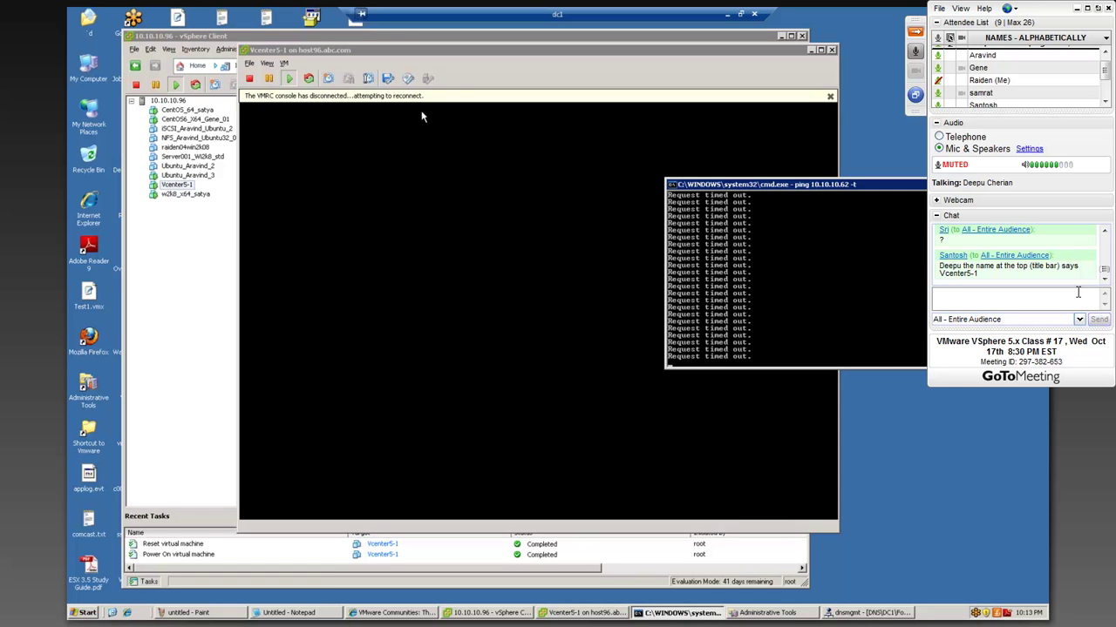
{"action": "left_click_drag", "start_coordinate": [450, 54], "coordinate": [429, 148]}
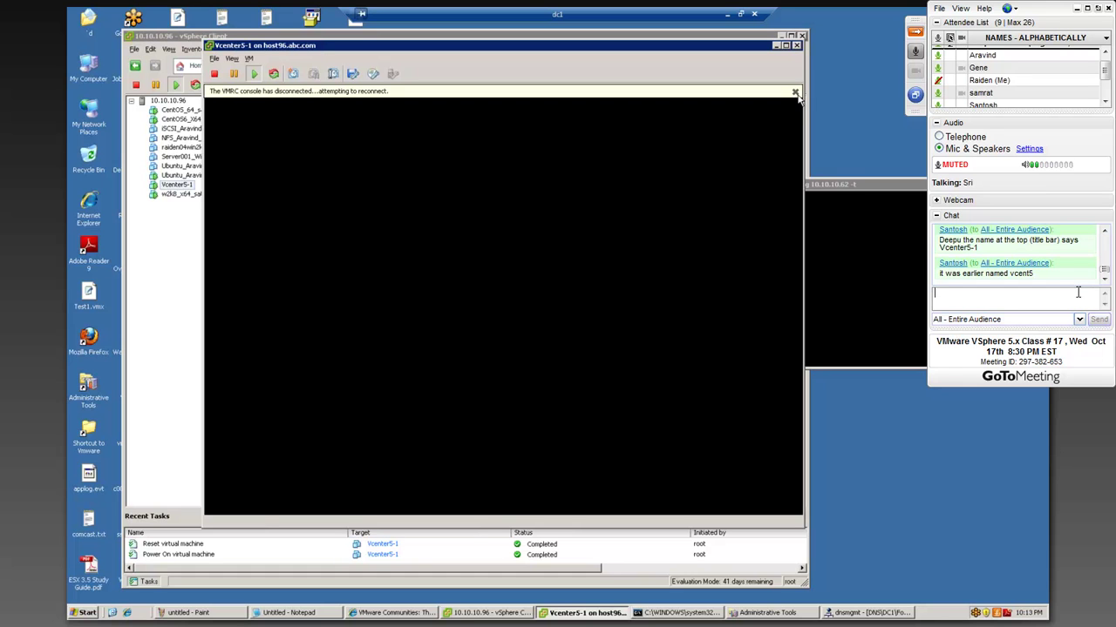
{"action": "left_click", "coordinate": [794, 92]}
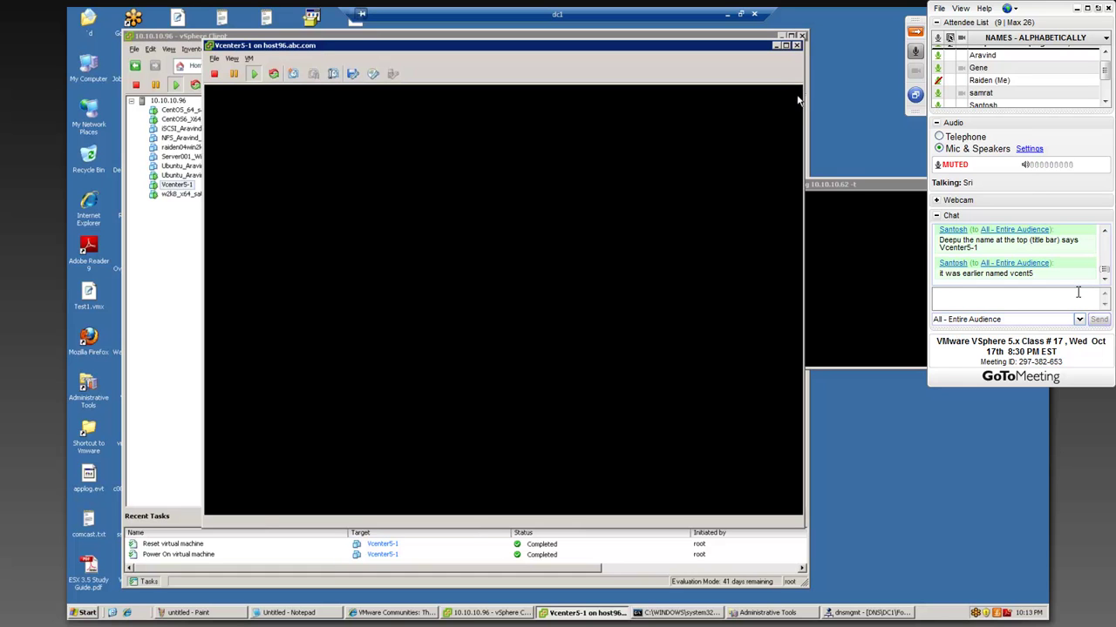
{"action": "left_click", "coordinate": [175, 186]}
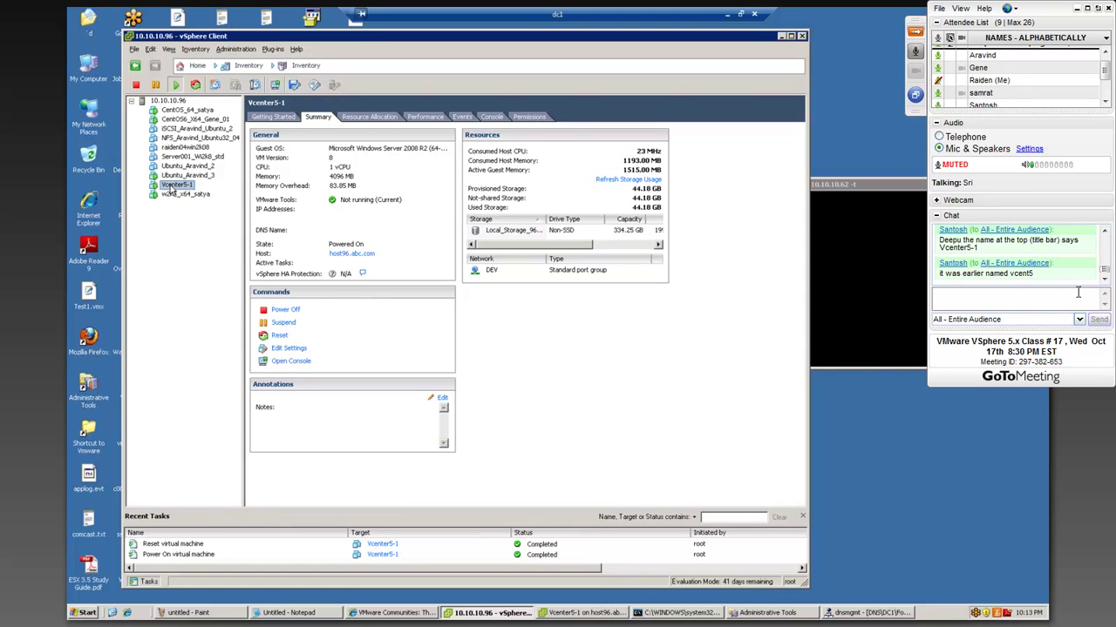
- Check Vcenter5-1's name and configuration file on the Options tab, then cancel
{"action": "right_click", "coordinate": [172, 188]}
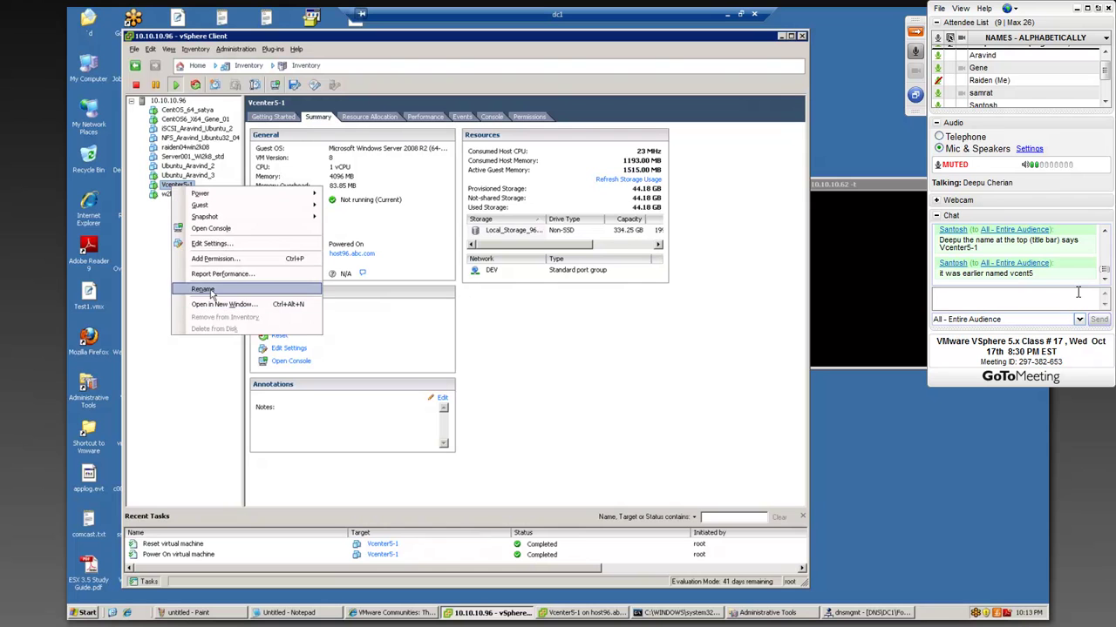
{"action": "left_click", "coordinate": [211, 244]}
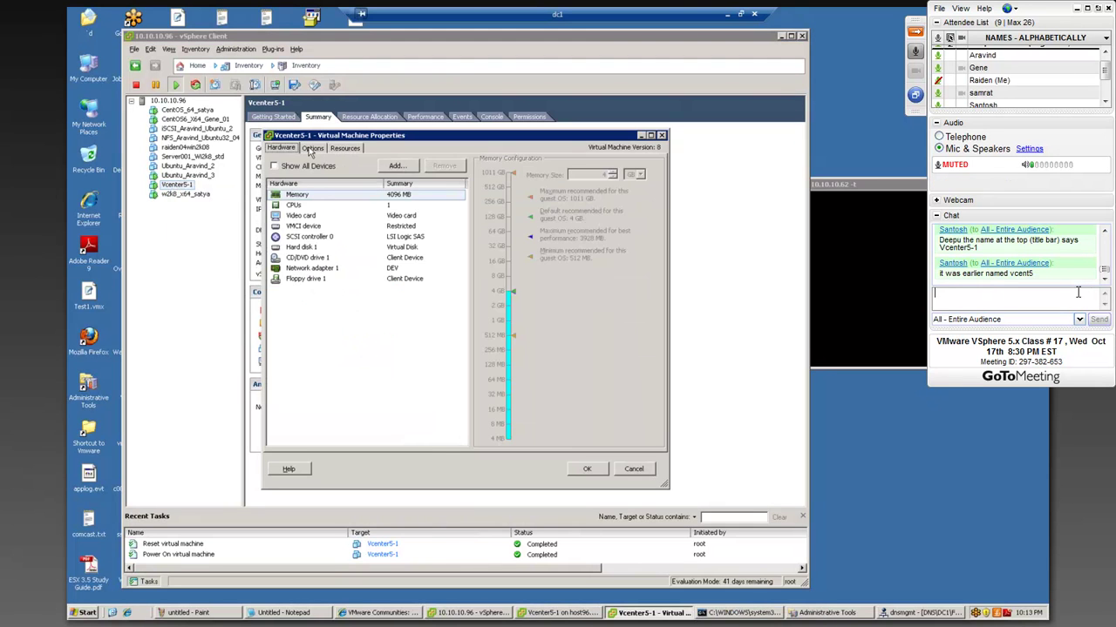
{"action": "left_click", "coordinate": [312, 148]}
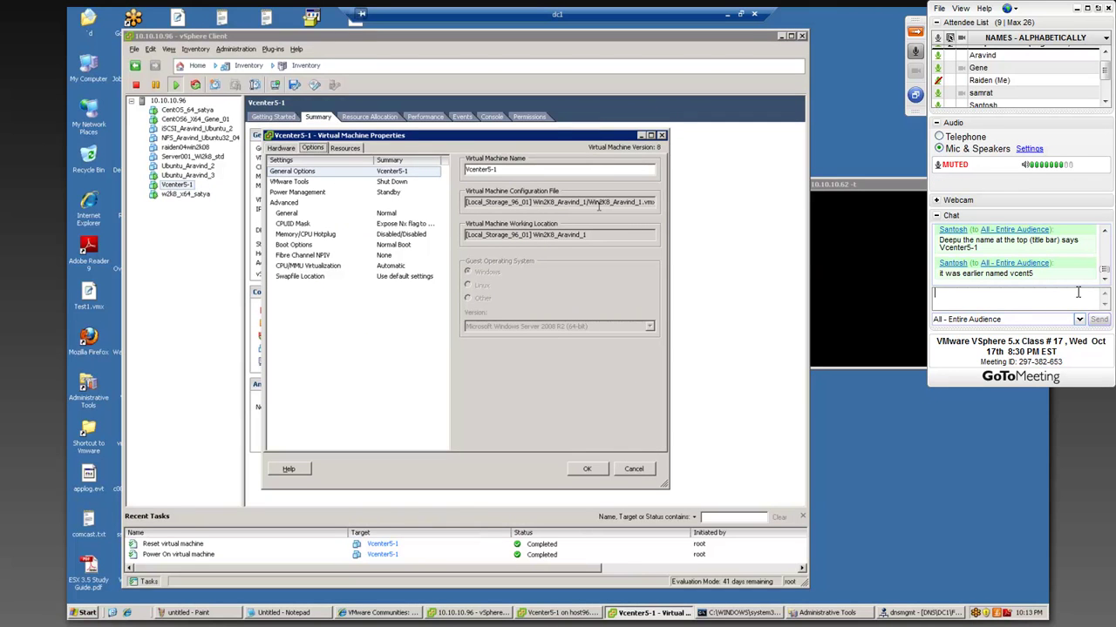
{"action": "left_click_drag", "start_coordinate": [605, 201], "coordinate": [655, 202]}
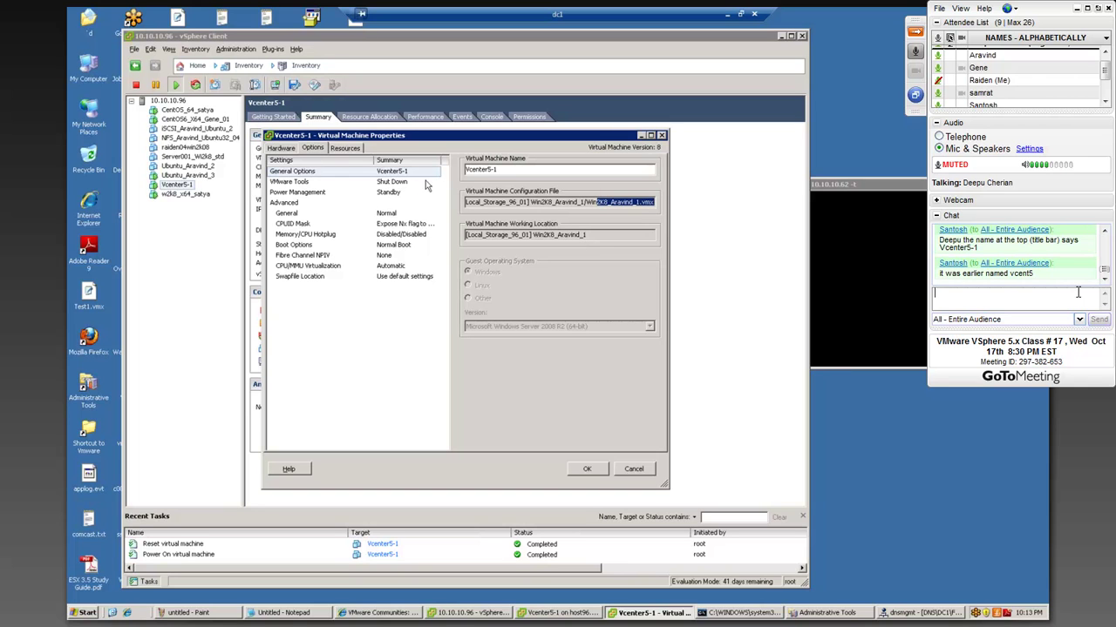
{"action": "left_click", "coordinate": [501, 169]}
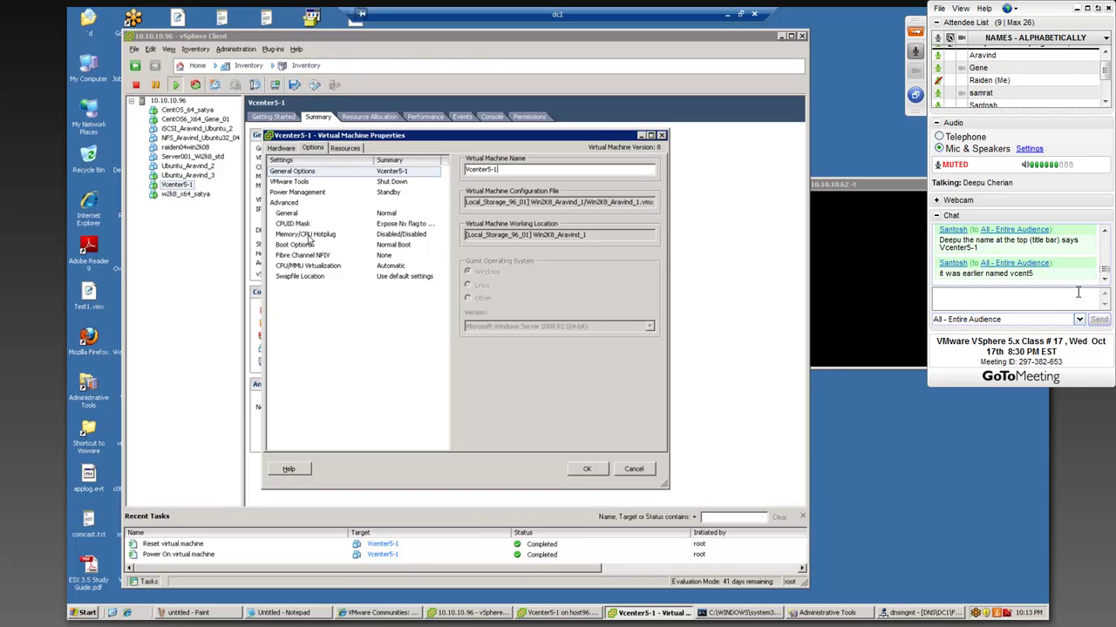
{"action": "left_click", "coordinate": [285, 149]}
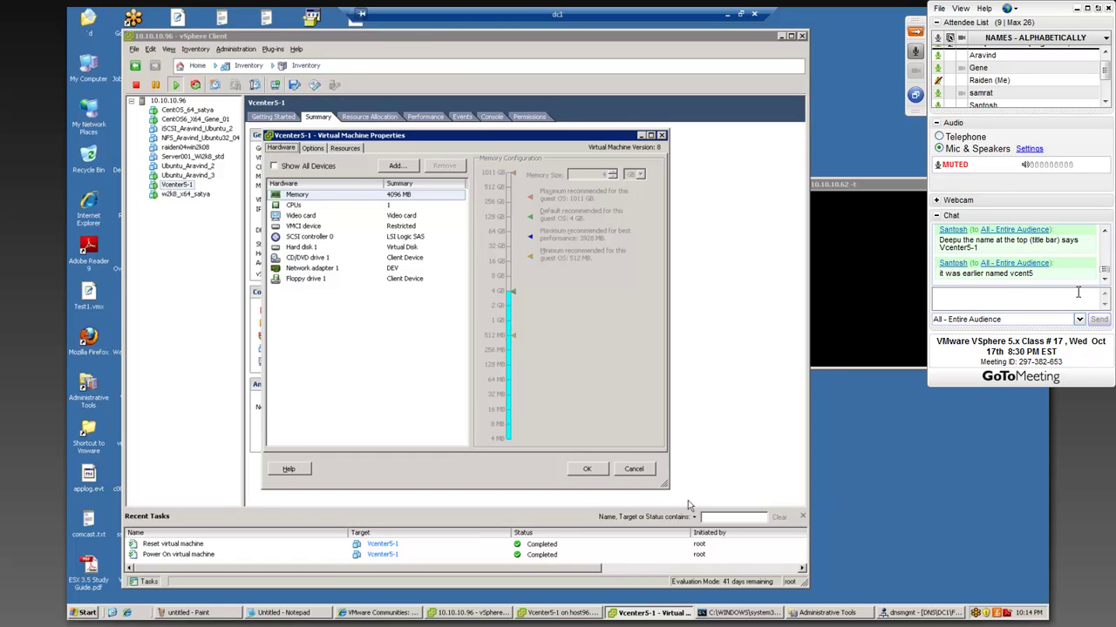
{"action": "left_click", "coordinate": [636, 471]}
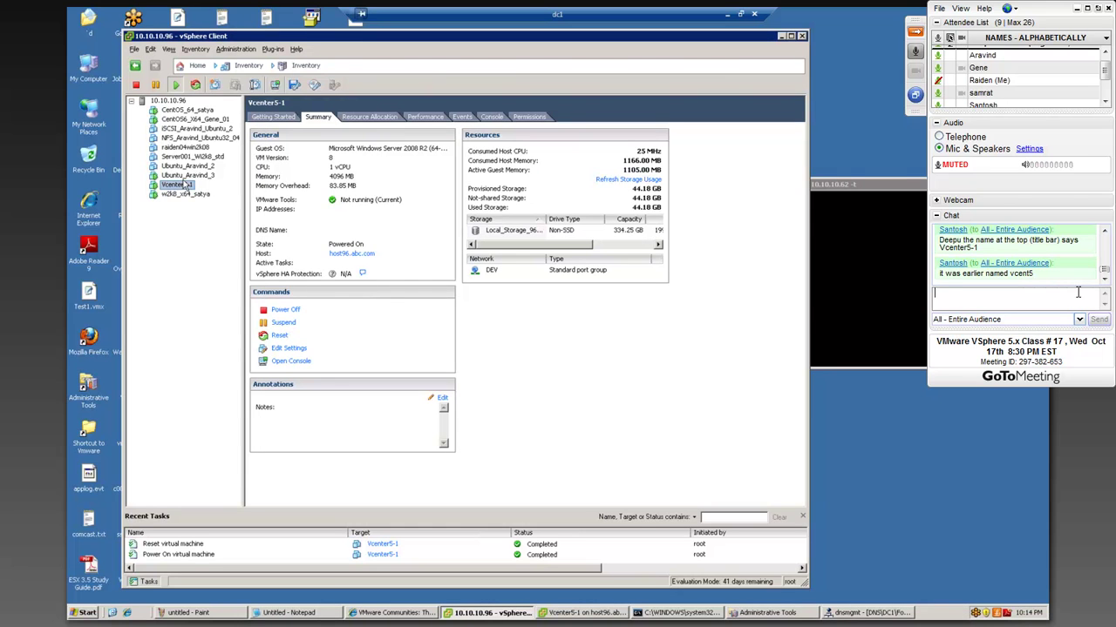
- Open the Vcenter5-1 console and arrange it alongside the ping window
{"action": "right_click", "coordinate": [186, 185]}
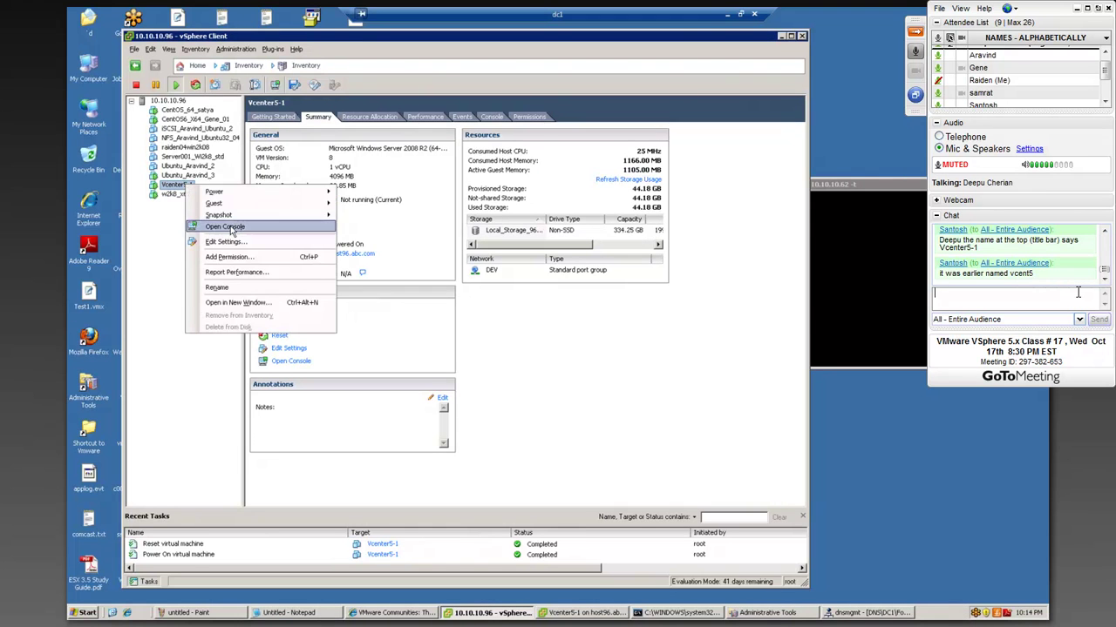
{"action": "left_click", "coordinate": [232, 226]}
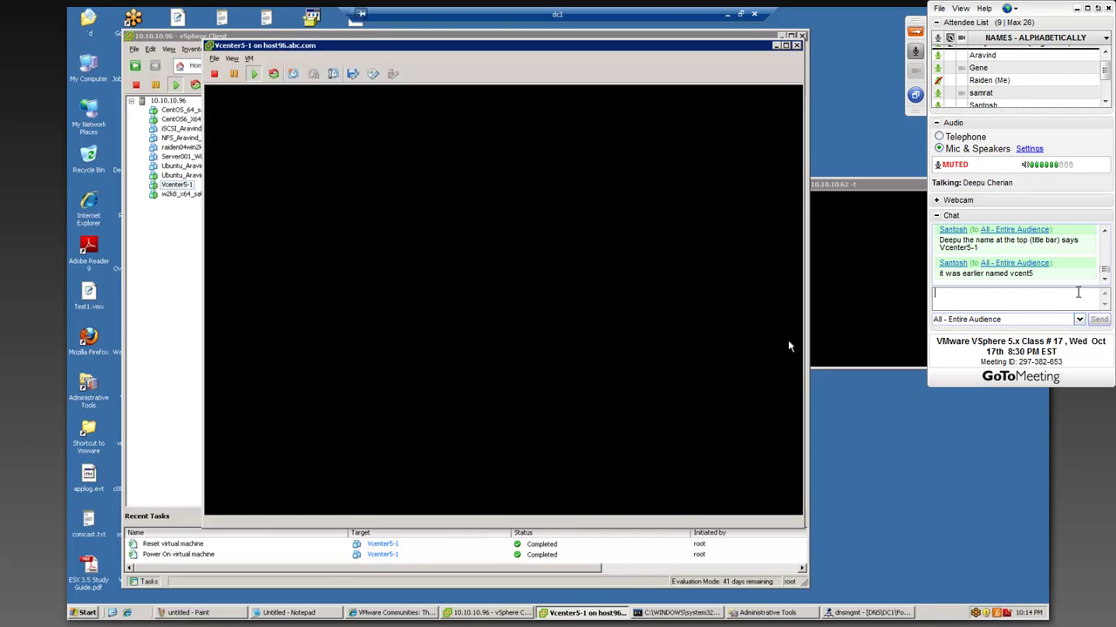
{"action": "left_click", "coordinate": [866, 314]}
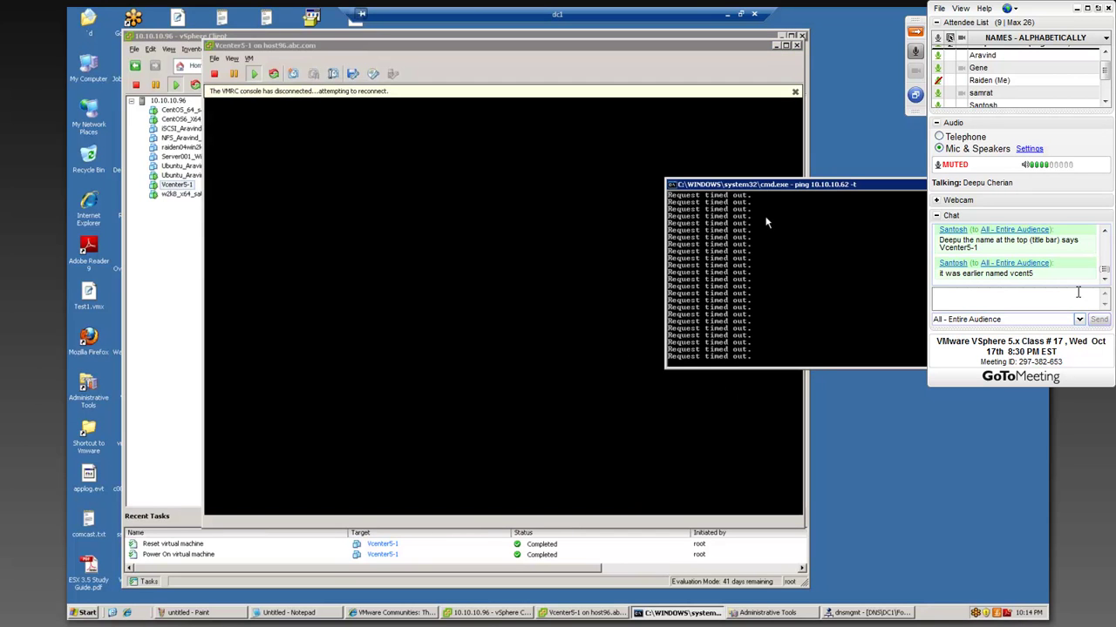
{"action": "mouse_move", "coordinate": [772, 185]}
{"action": "left_mouse_down"}
{"action": "mouse_move", "coordinate": [646, 166]}
{"action": "mouse_move", "coordinate": [782, 170]}
{"action": "left_mouse_up"}
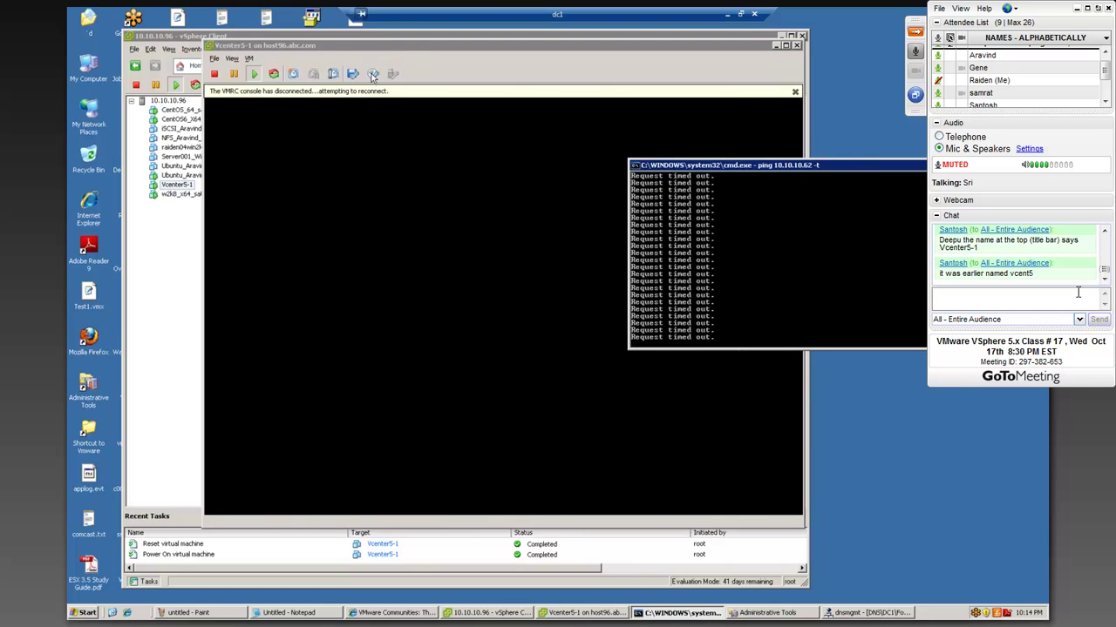
{"action": "left_click", "coordinate": [414, 52]}
{"action": "left_click_drag", "start_coordinate": [414, 52], "coordinate": [373, 51]}
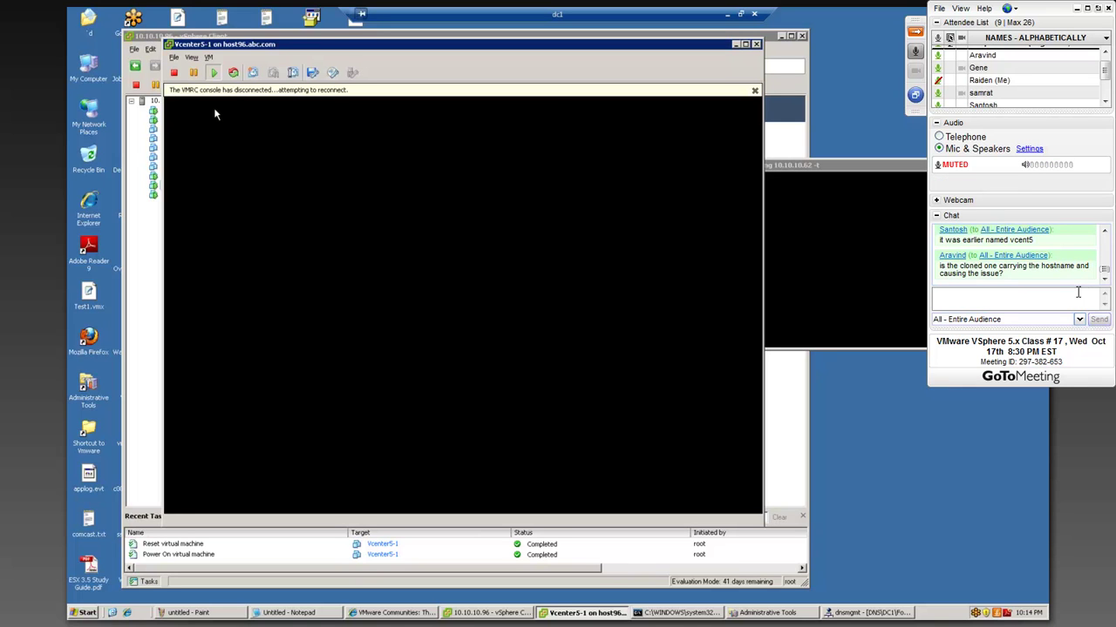
{"action": "left_click_drag", "start_coordinate": [654, 48], "coordinate": [778, 45]}
- Dismiss the console's disconnect notice and enlarge the Vcenter5-1 console window
{"action": "right_click", "coordinate": [186, 167]}
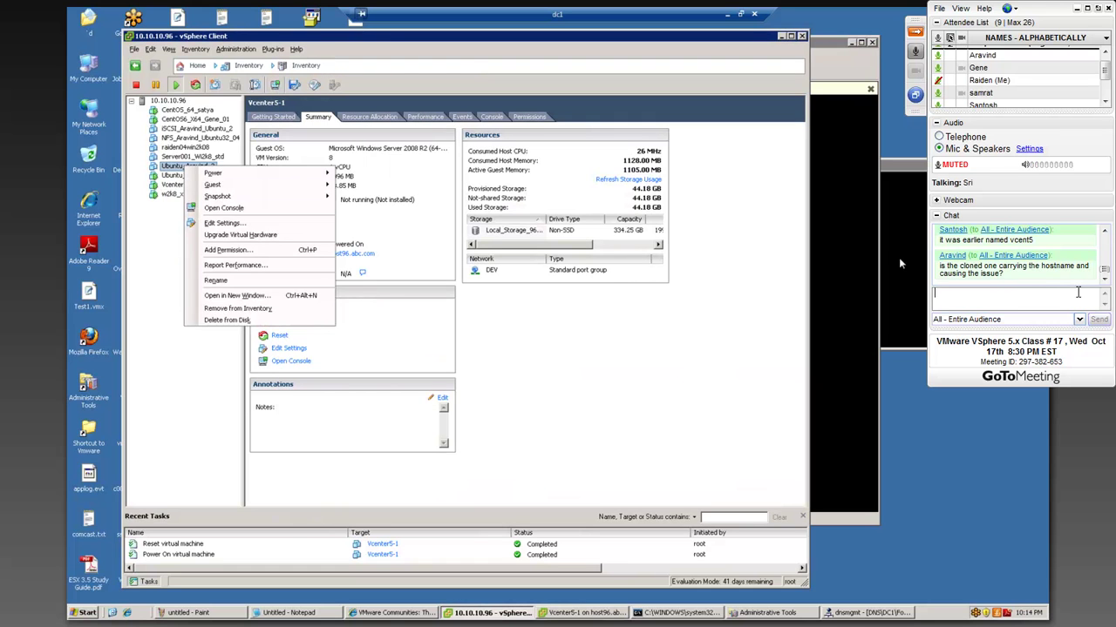
{"action": "left_click", "coordinate": [871, 247]}
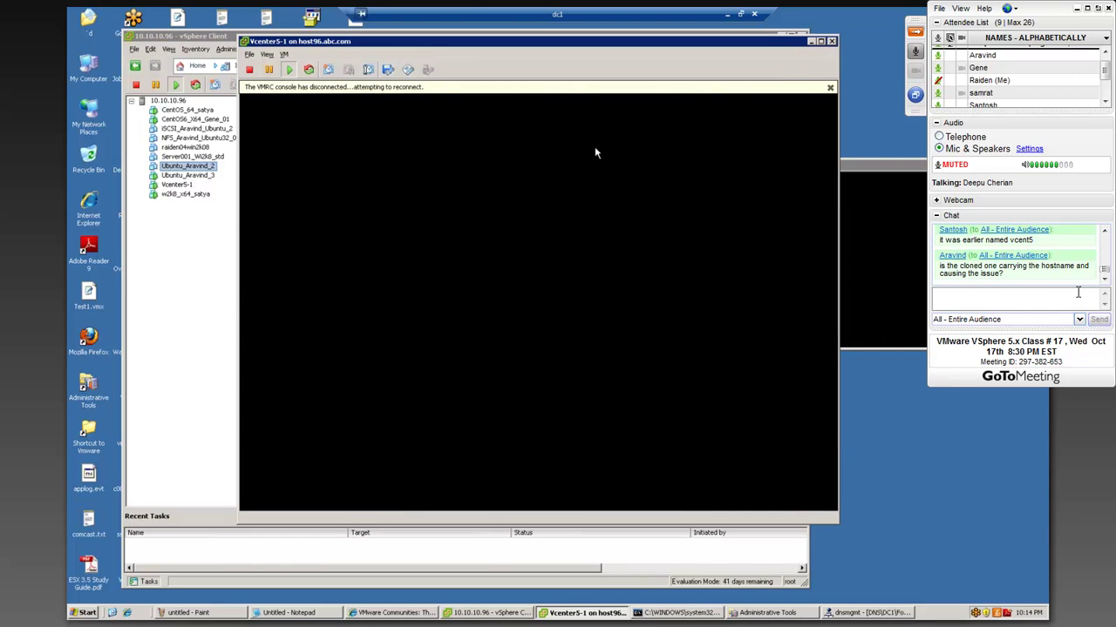
{"action": "left_click", "coordinate": [829, 89]}
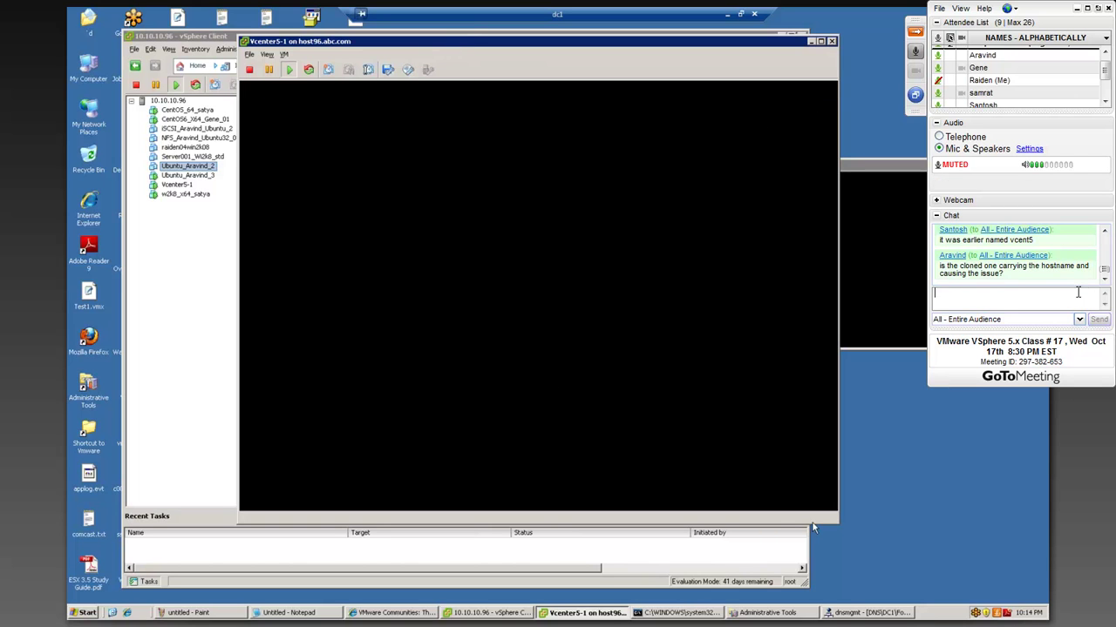
{"action": "left_click_drag", "start_coordinate": [839, 530], "coordinate": [755, 468]}
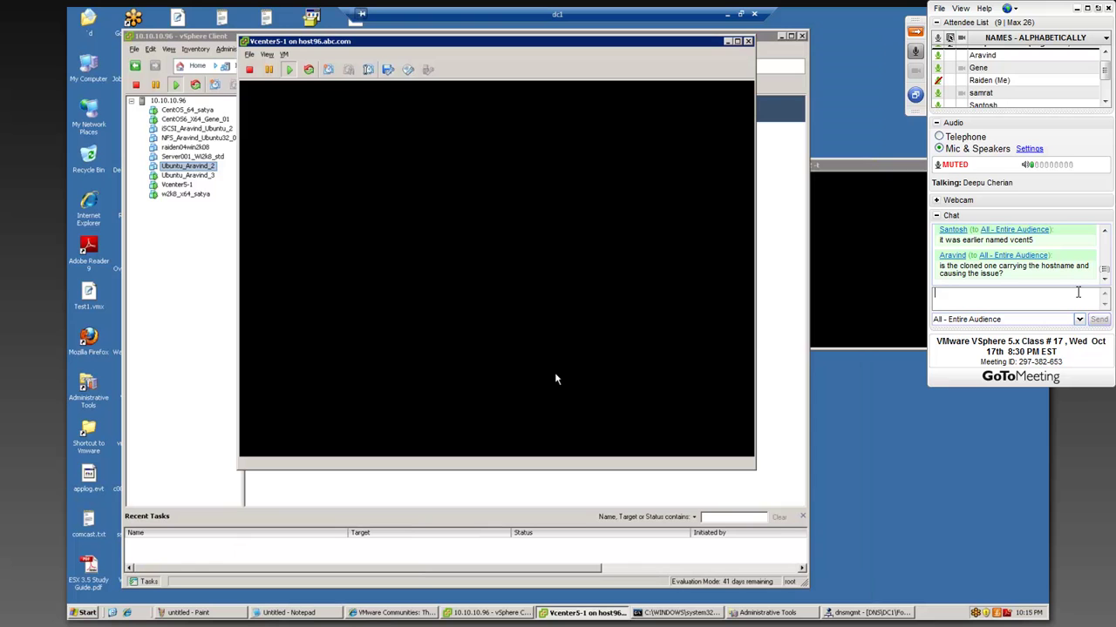
- Bring the ping window, still timing out on 10.10.10.62, to the front at upper left
{"action": "left_click", "coordinate": [838, 274]}
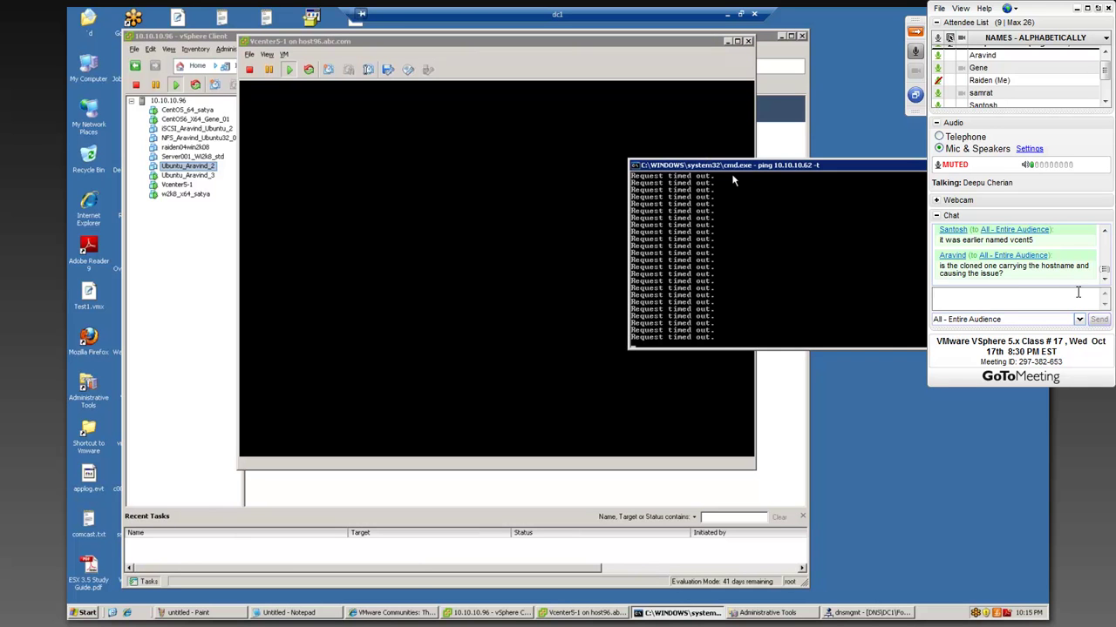
{"action": "left_click_drag", "start_coordinate": [737, 165], "coordinate": [681, 142]}
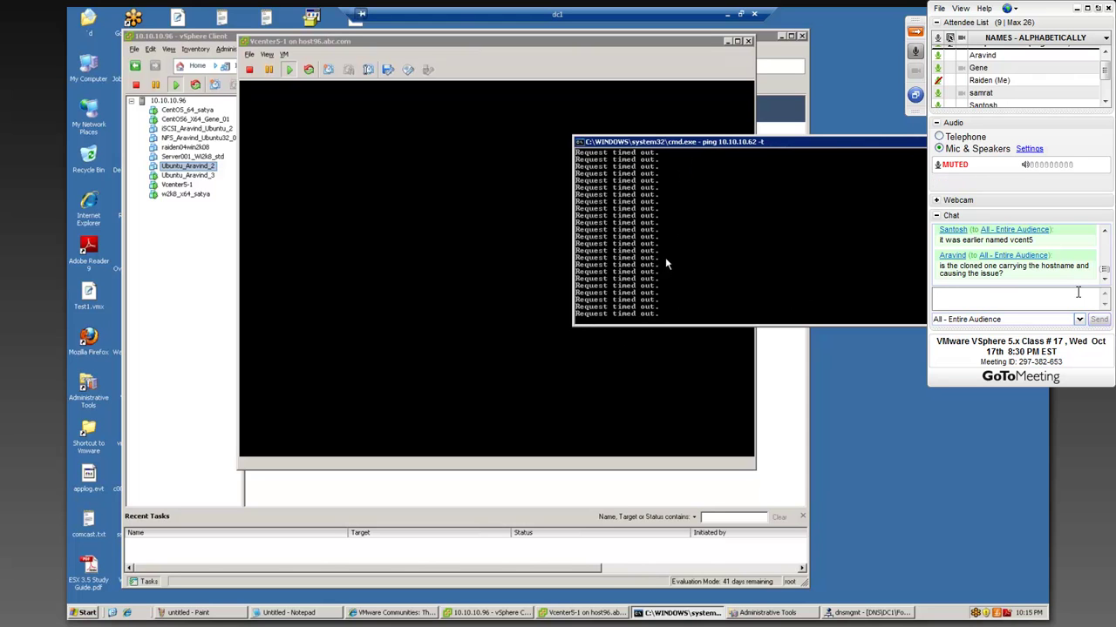
{"action": "right_click", "coordinate": [665, 257]}
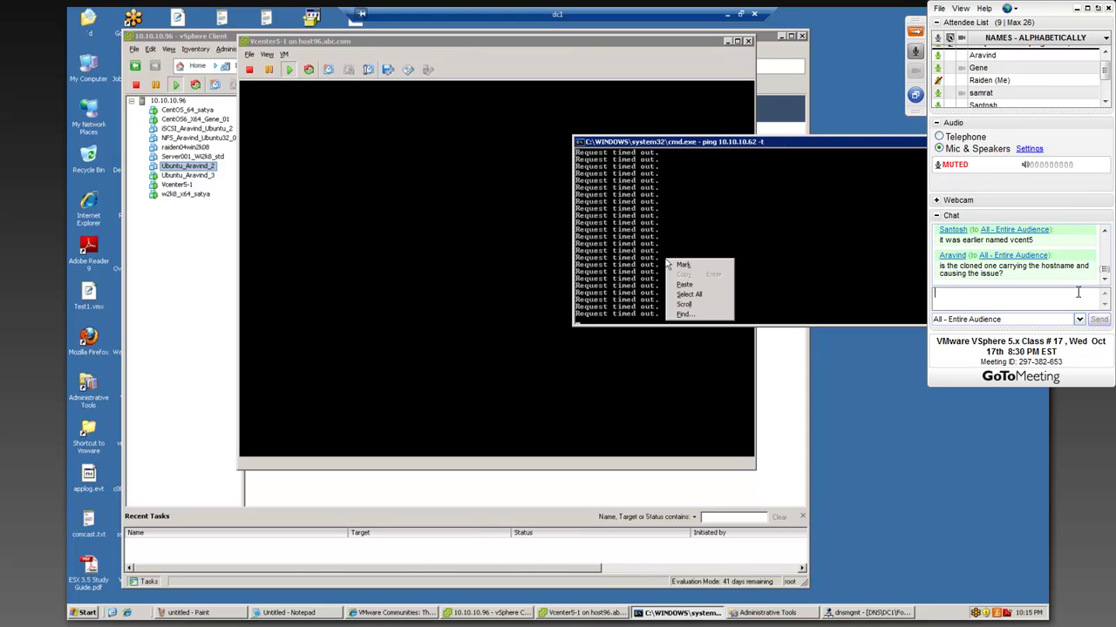
{"action": "left_click", "coordinate": [625, 314]}
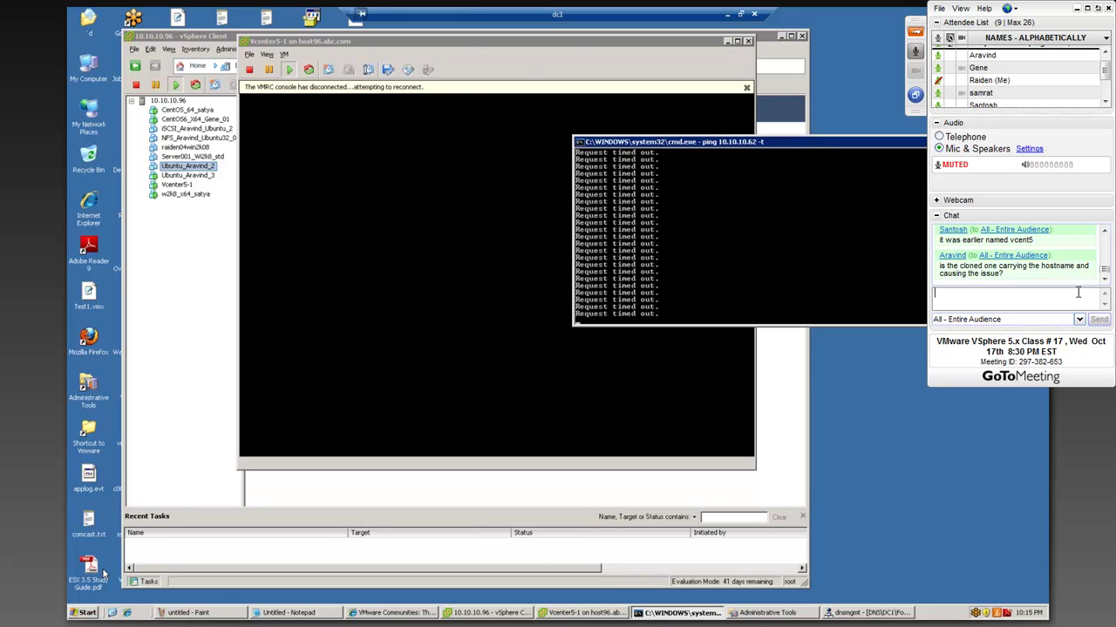
- Try a Remote Desktop (mstsc) connection to vcent5 and dismiss the host-not-found error
{"action": "left_click", "coordinate": [87, 613]}
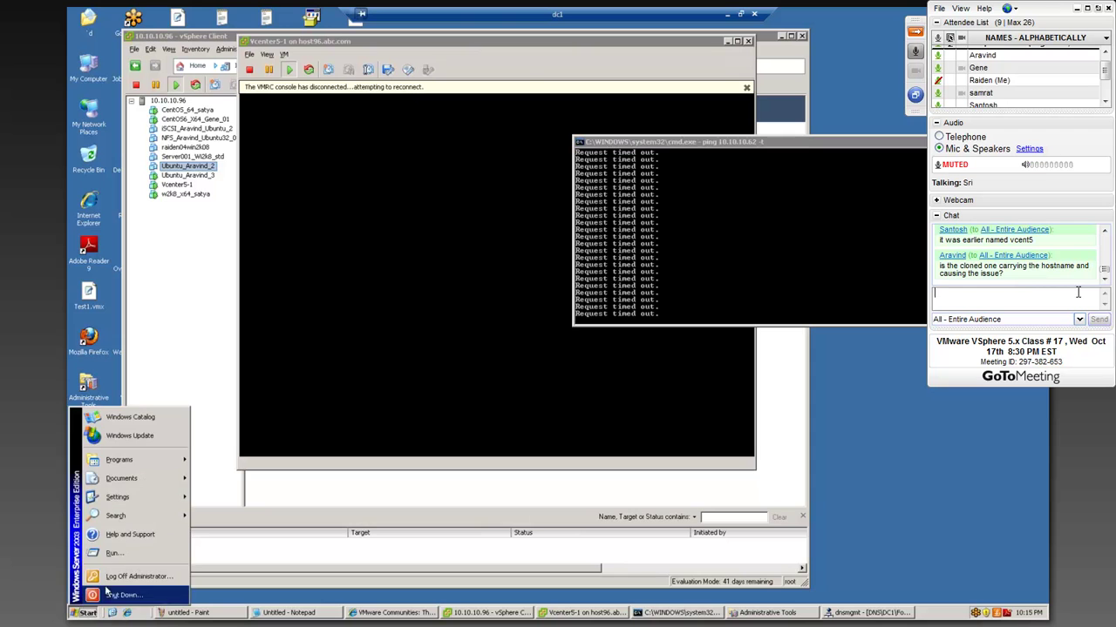
{"action": "left_click", "coordinate": [131, 558]}
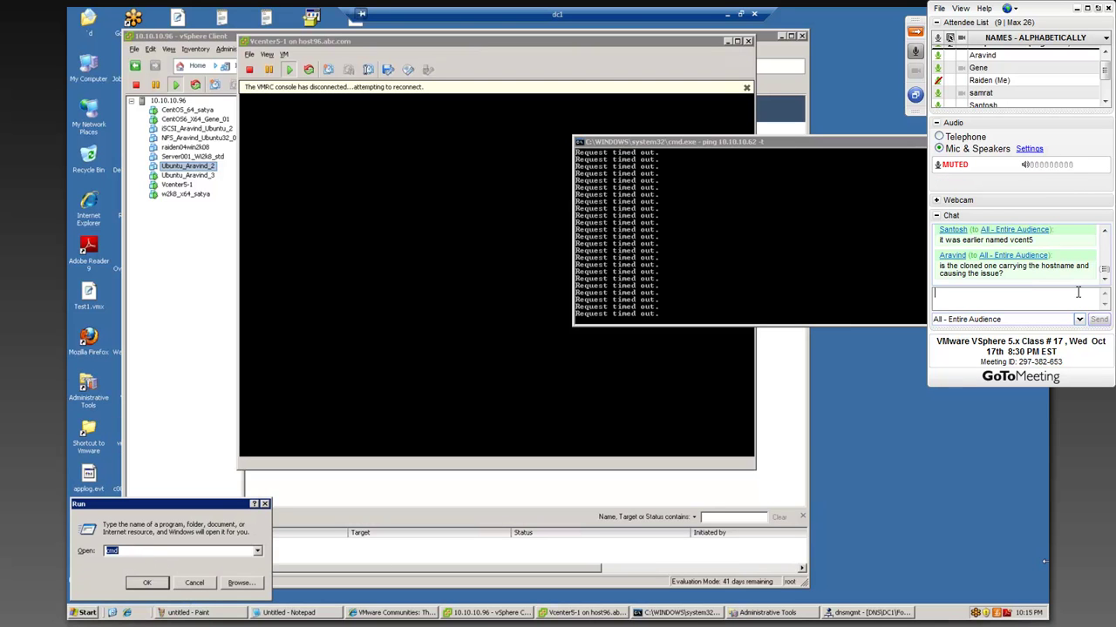
{"action": "type", "text": "mstsc"}
{"action": "key", "text": "Return"}
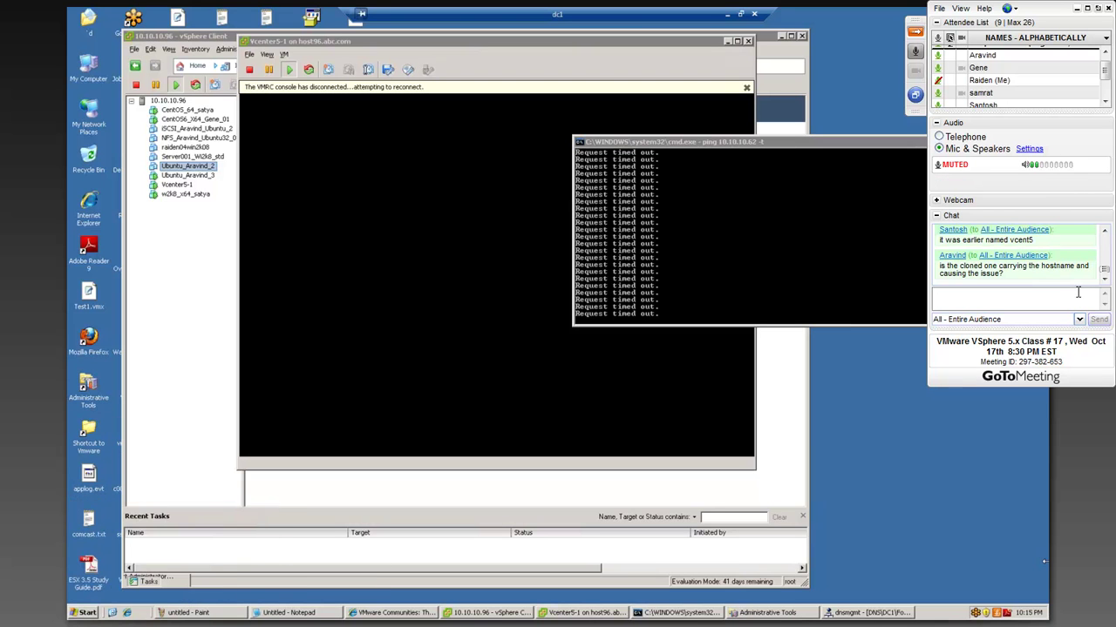
{"action": "type", "text": "vcent5"}
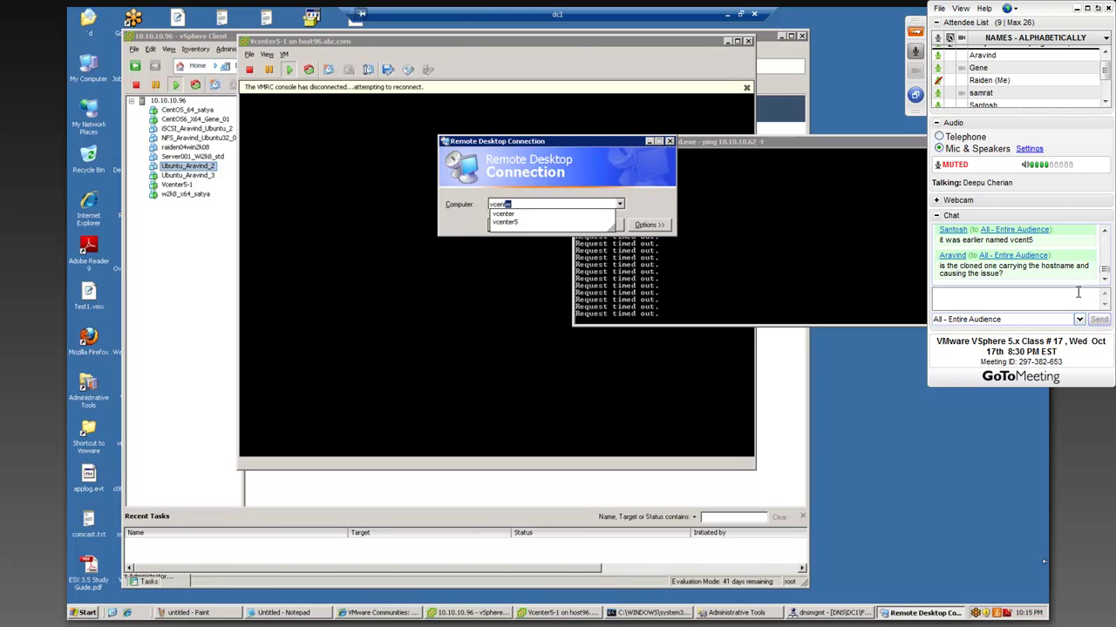
{"action": "key", "text": "Return"}
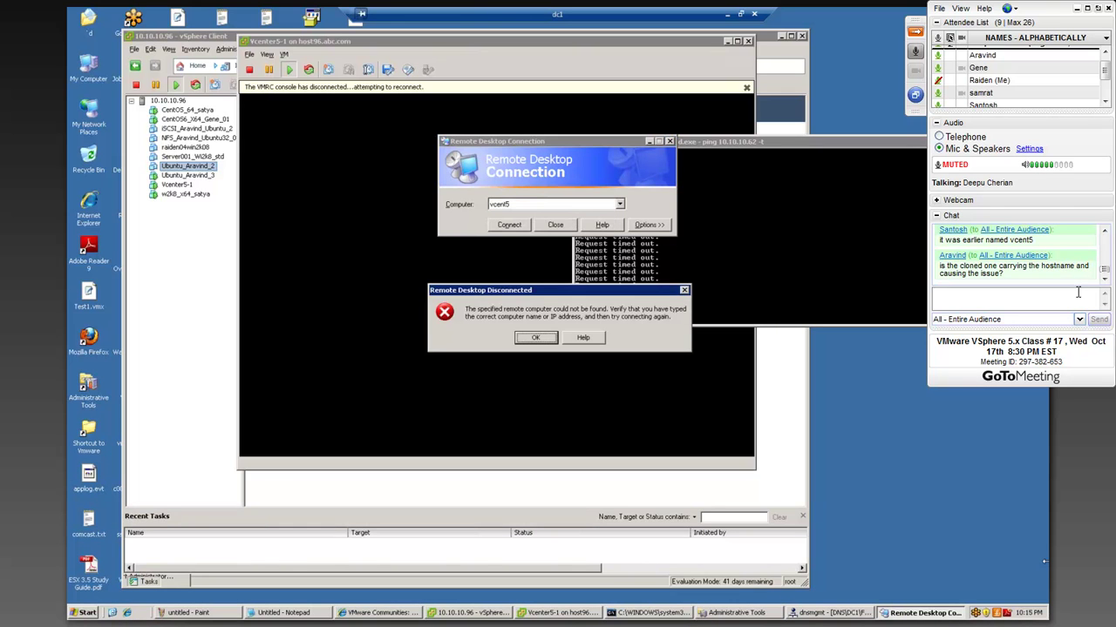
{"action": "key", "text": "Return"}
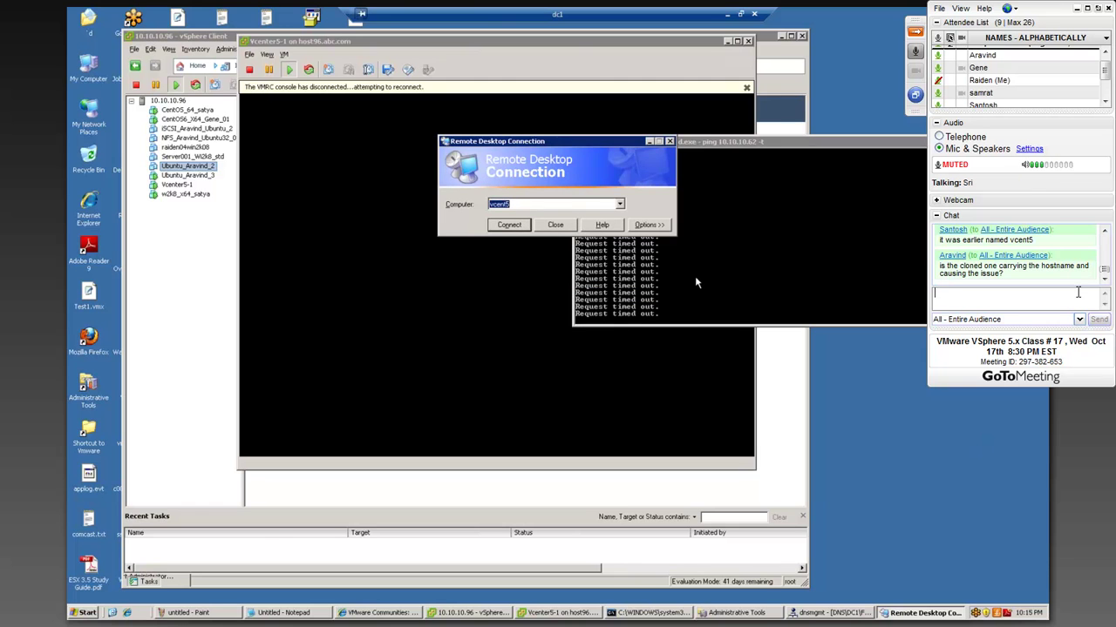
- Stop the 10.10.10.62 ping and run 'ping vcent5' twice; the host can't be found
{"action": "left_click", "coordinate": [695, 275]}
{"action": "key", "text": "ctrl+c"}
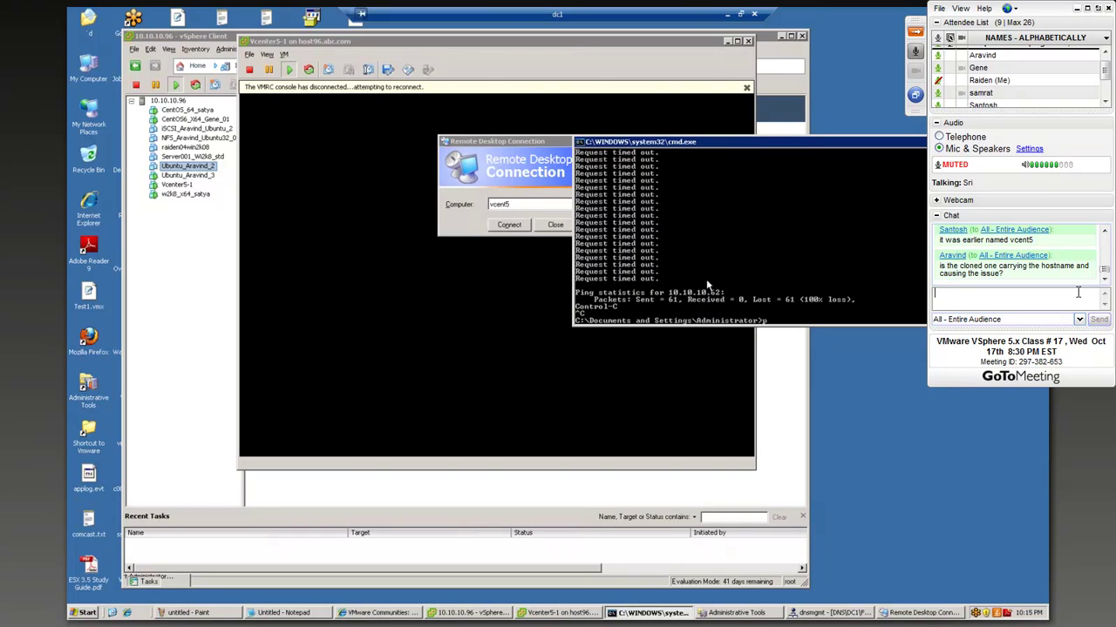
{"action": "type", "text": "ping vcent5"}
{"action": "key", "text": "Return"}
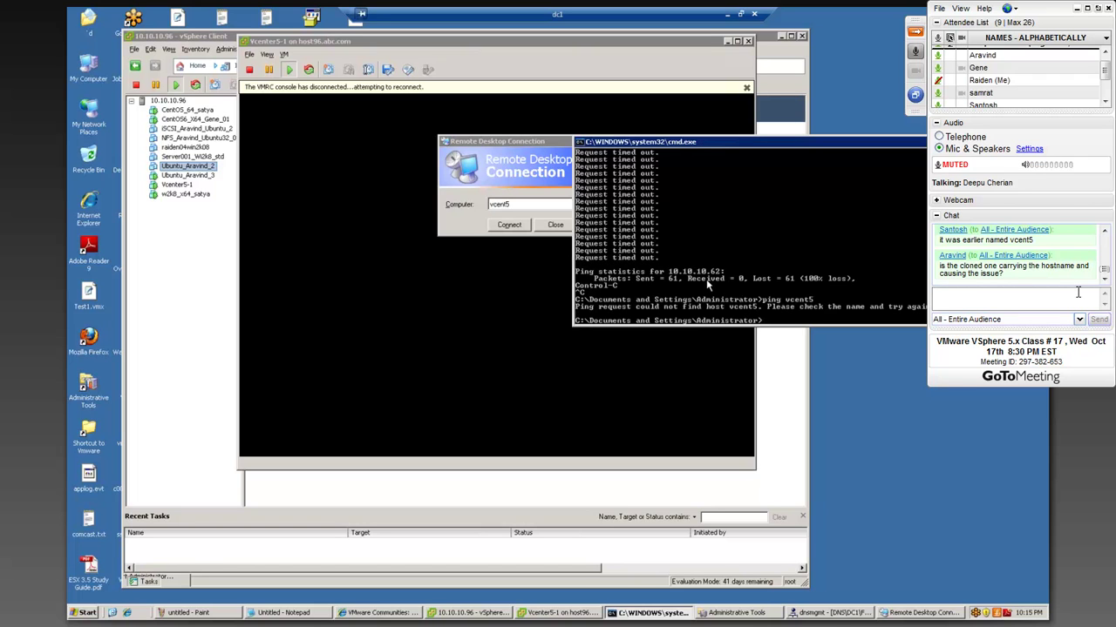
{"action": "key", "text": "Up"}
{"action": "key", "text": "Return"}
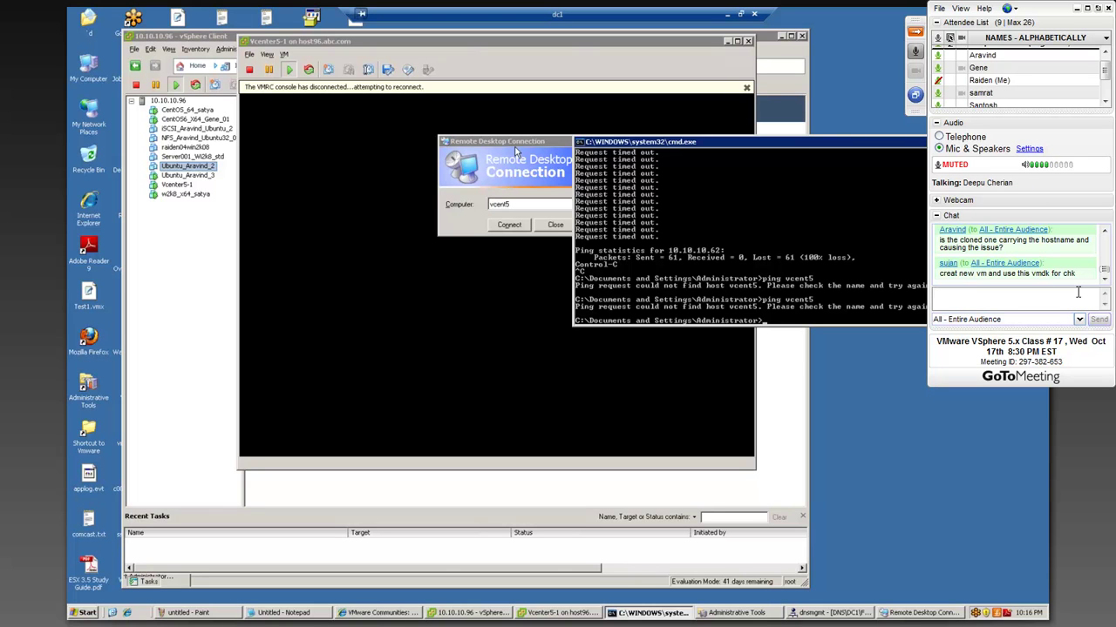
- Close Remote Desktop Connection, rerun the continuous ping to 10.10.10.62, and minimize cmd
{"action": "left_click", "coordinate": [516, 154]}
{"action": "left_click", "coordinate": [555, 225]}
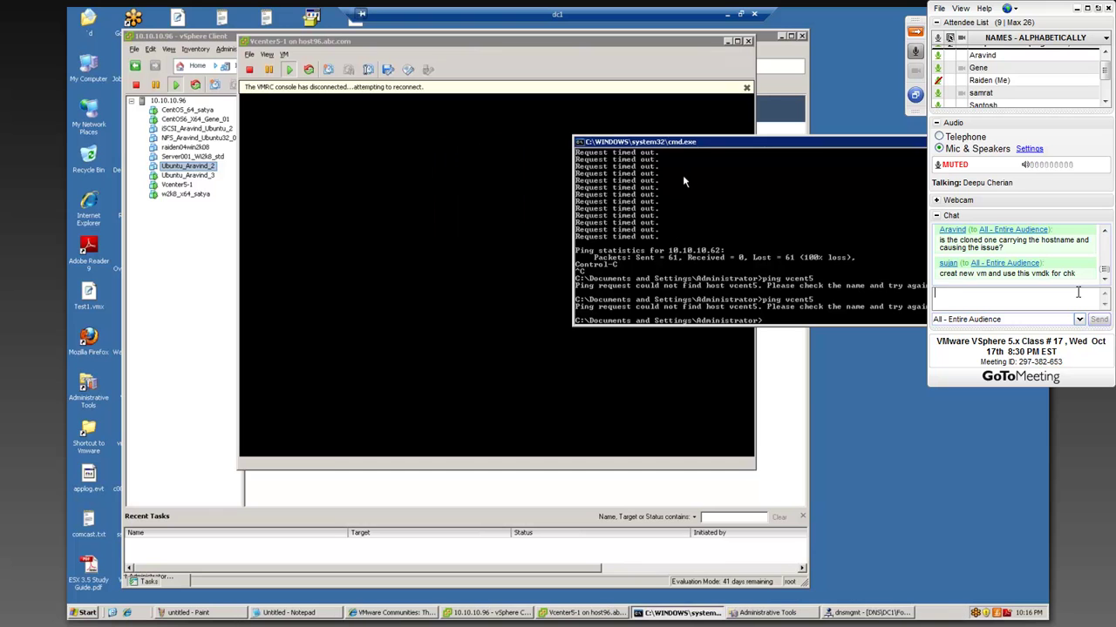
{"action": "left_click_drag", "start_coordinate": [681, 146], "coordinate": [439, 167]}
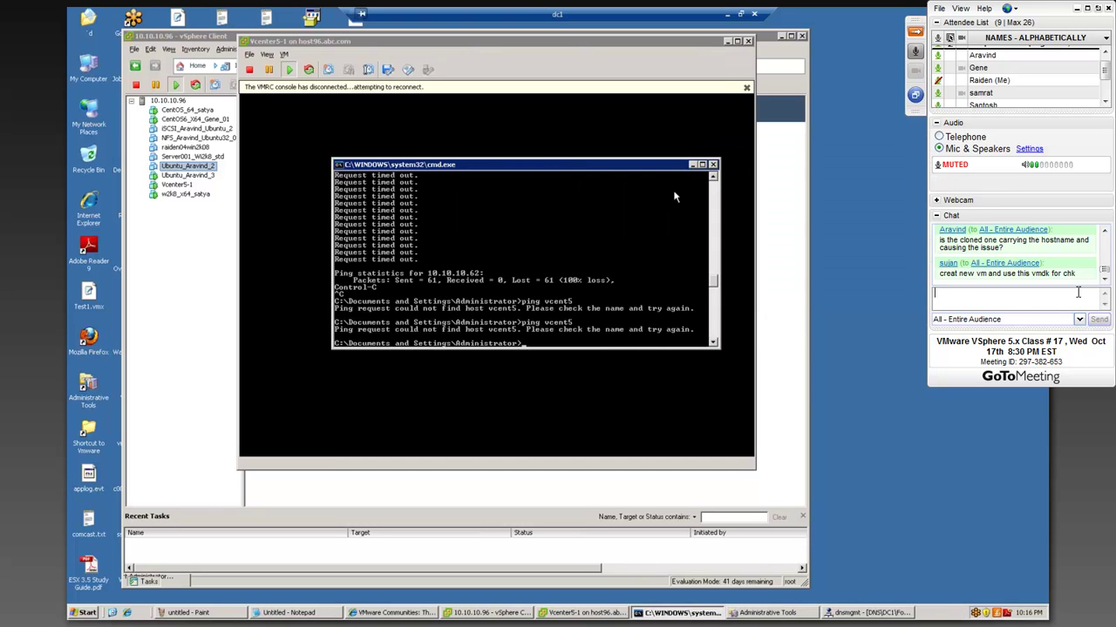
{"action": "key", "text": "Up"}
{"action": "key", "text": "Up"}
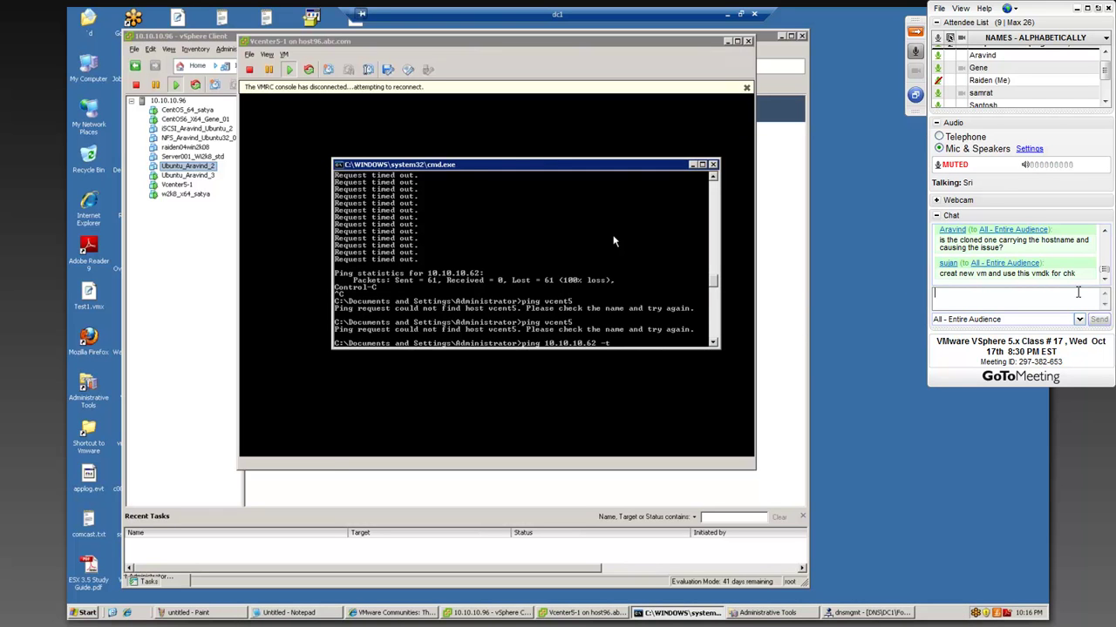
{"action": "key", "text": "Return"}
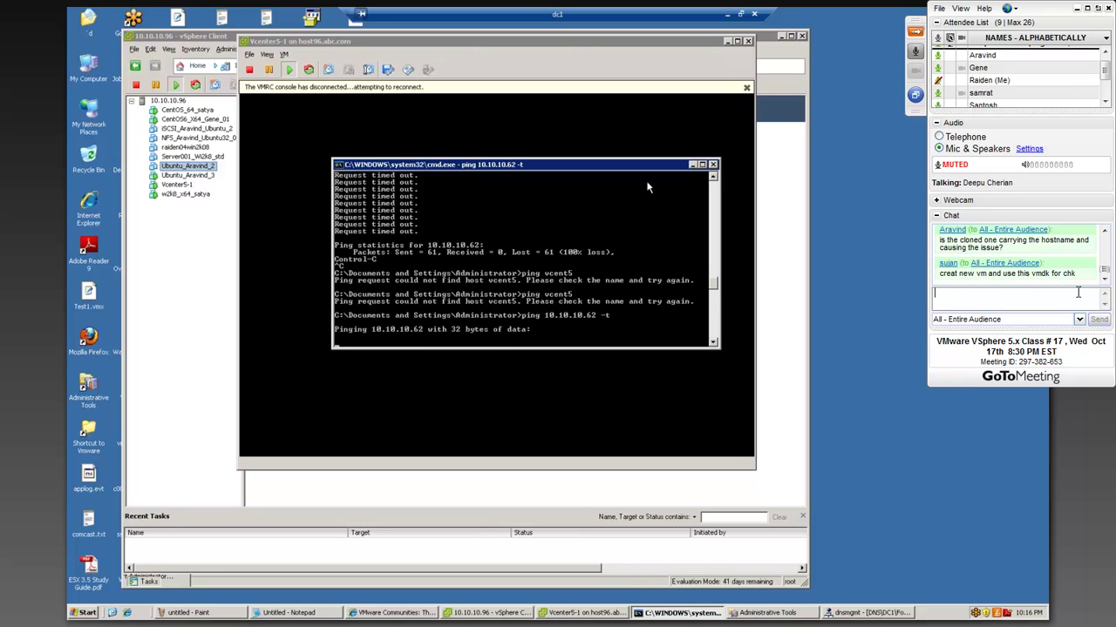
{"action": "left_click", "coordinate": [693, 164]}
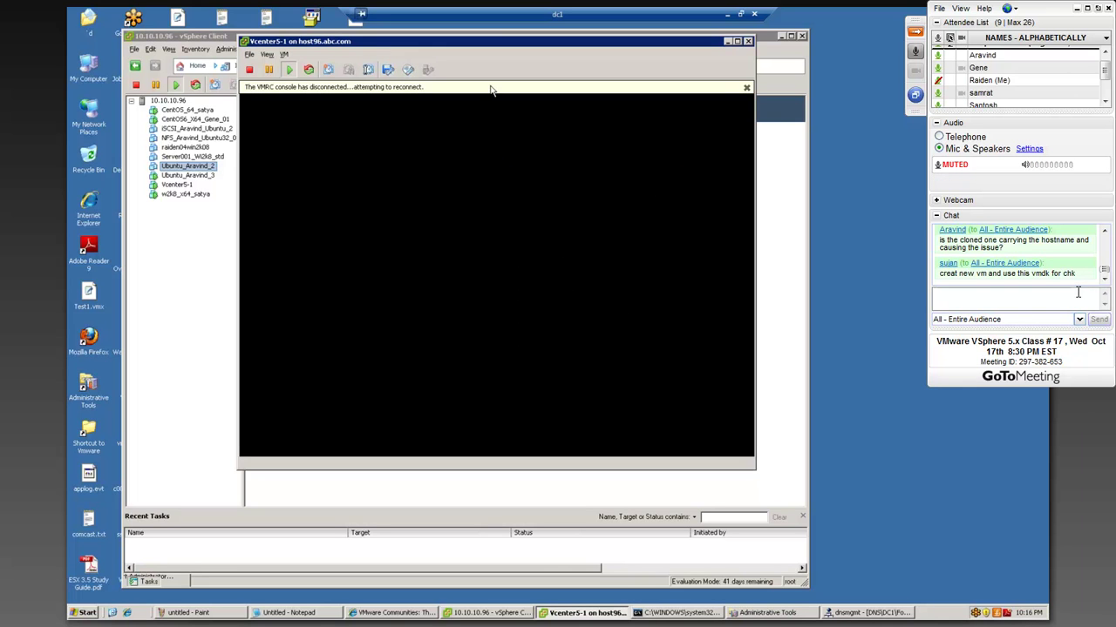
- Dismiss the disconnect notice, then reposition and enlarge the Vcenter5-1 console window
{"action": "left_click", "coordinate": [746, 89]}
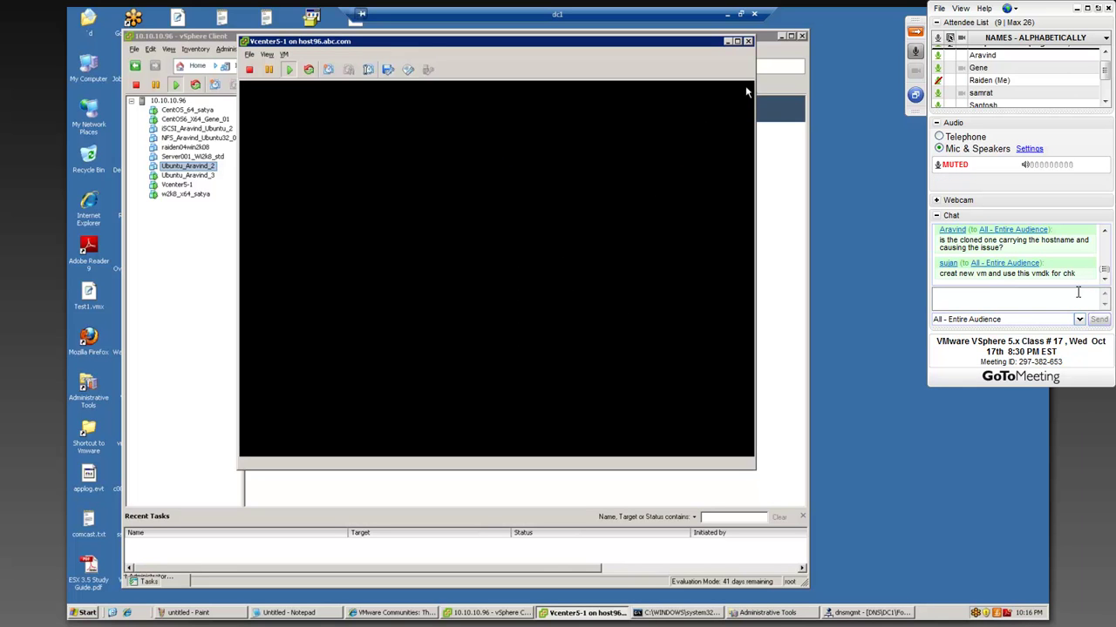
{"action": "left_click_drag", "start_coordinate": [685, 41], "coordinate": [618, 34]}
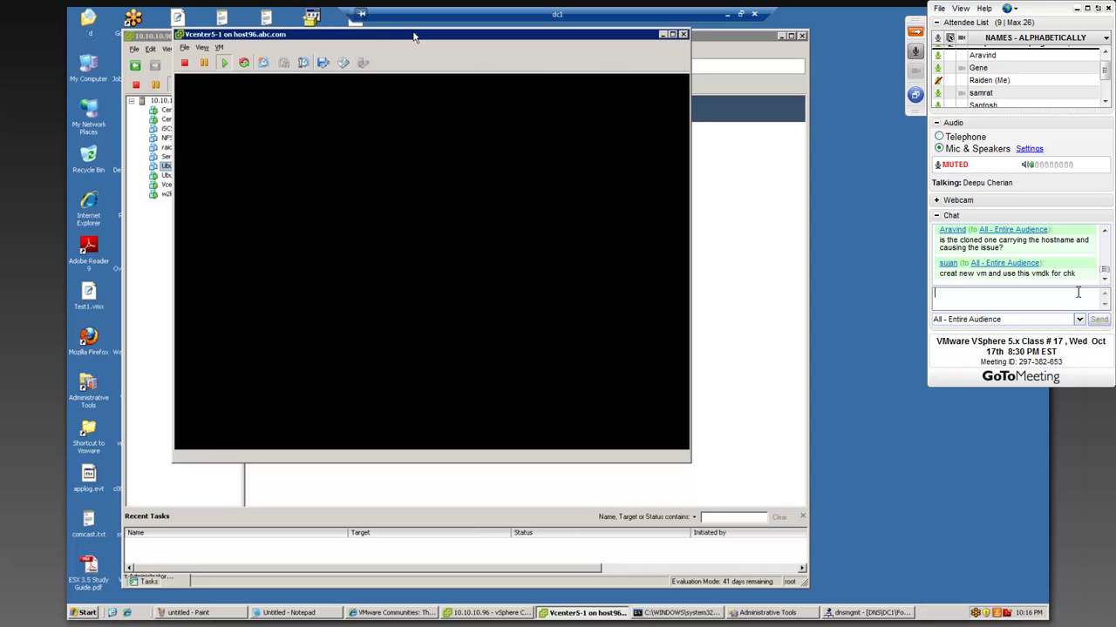
{"action": "left_click_drag", "start_coordinate": [431, 40], "coordinate": [566, 75]}
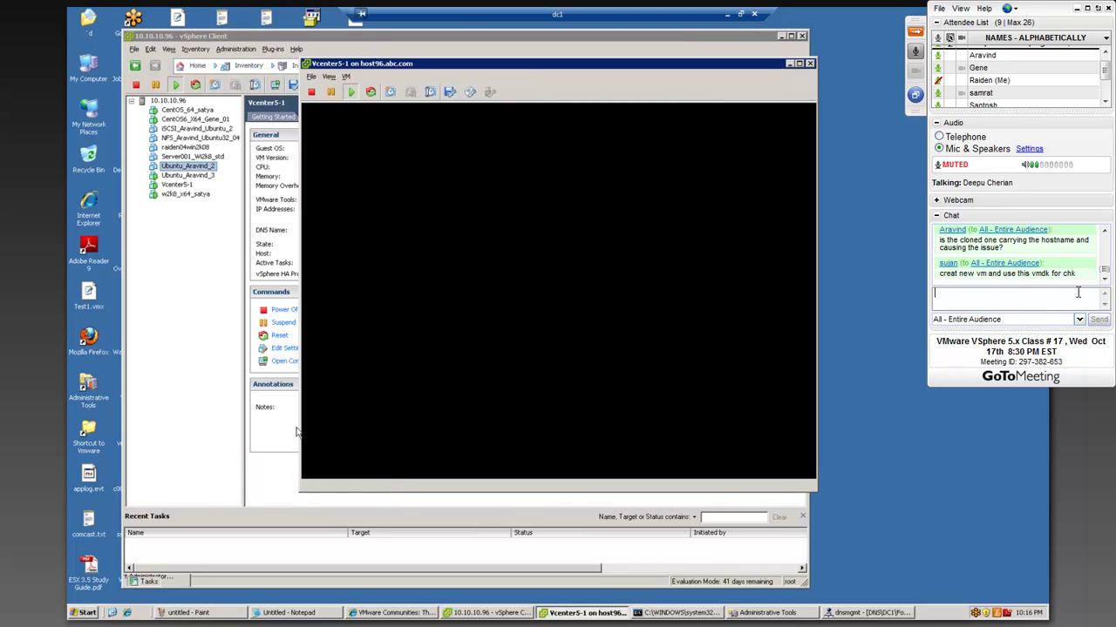
{"action": "left_click_drag", "start_coordinate": [816, 493], "coordinate": [870, 571]}
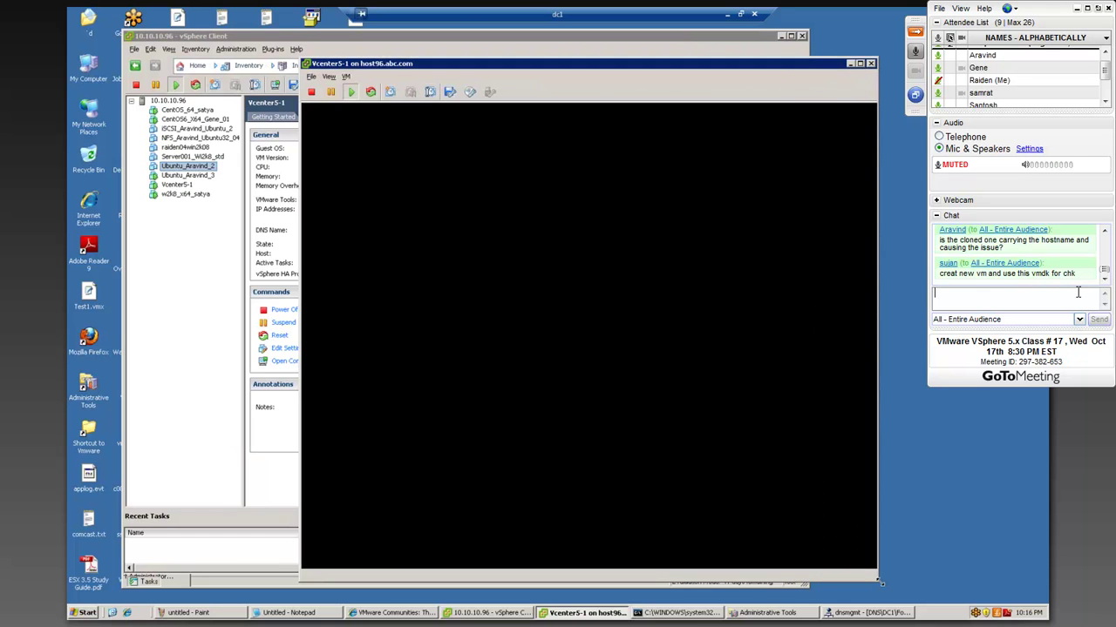
{"action": "left_click", "coordinate": [879, 587]}
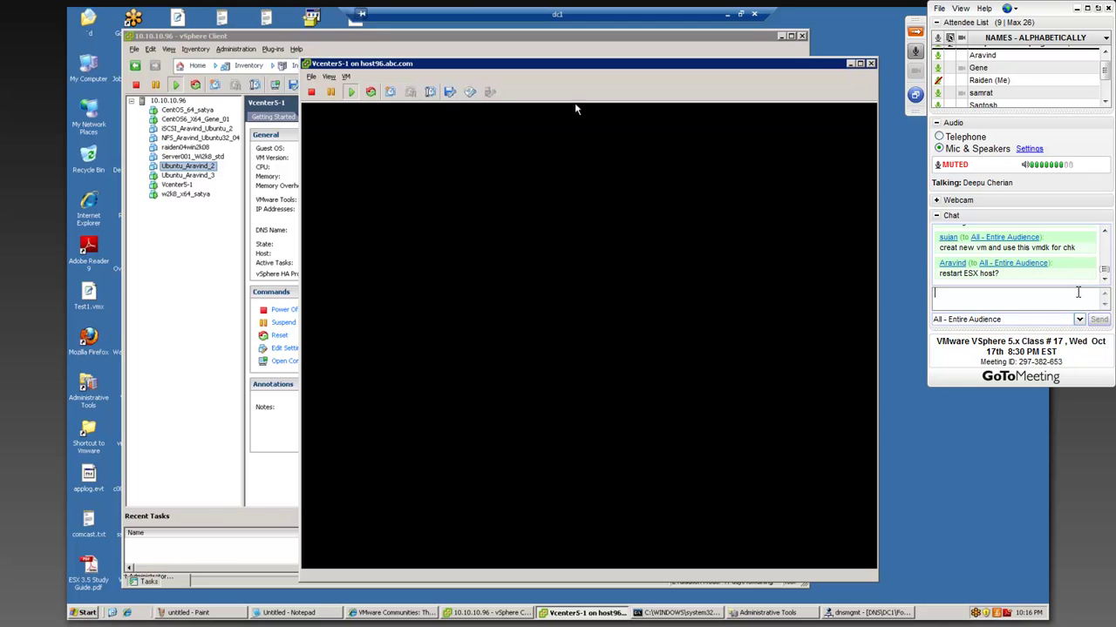
{"action": "left_click_drag", "start_coordinate": [440, 65], "coordinate": [353, 42]}
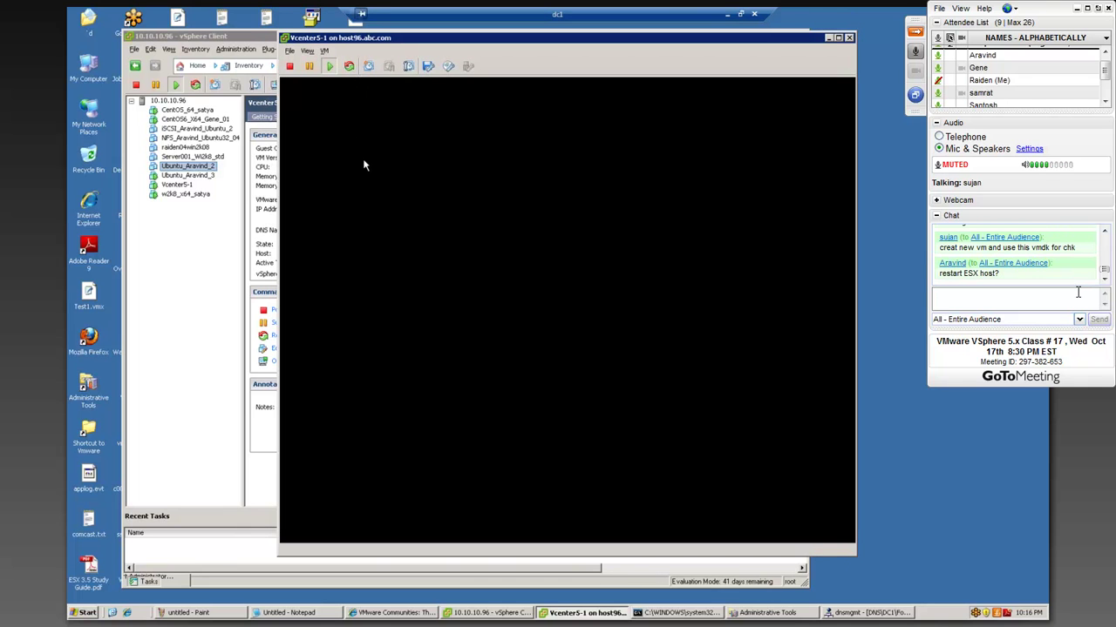
- Open and close the CentOS6_X64_Gene_01 console, then close vSphere Client
{"action": "left_click", "coordinate": [181, 121]}
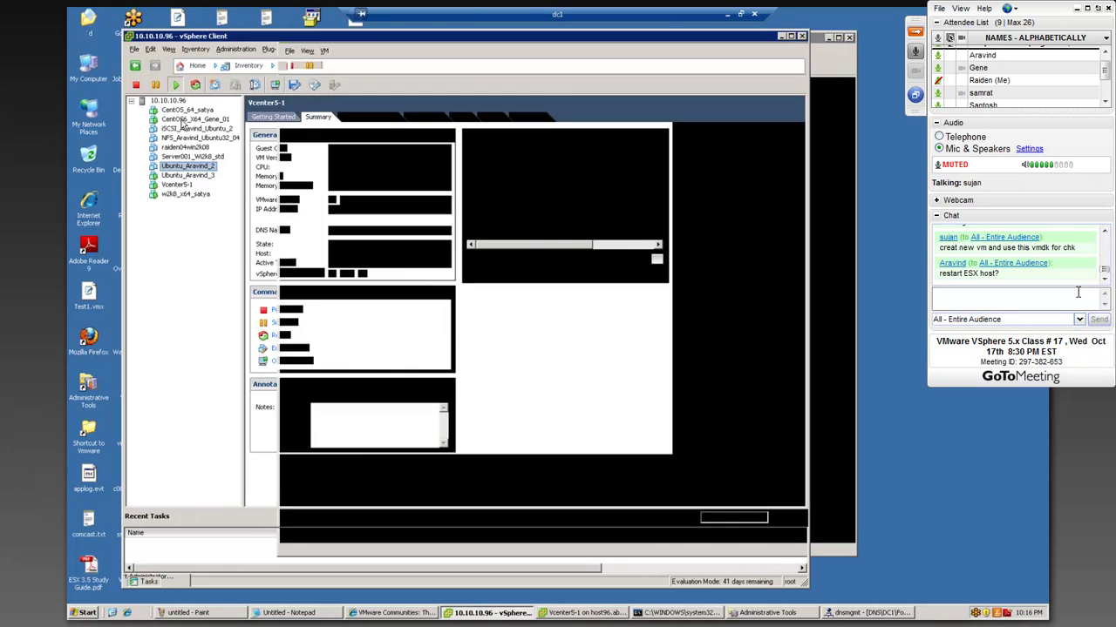
{"action": "right_click", "coordinate": [181, 120]}
{"action": "left_click", "coordinate": [224, 163]}
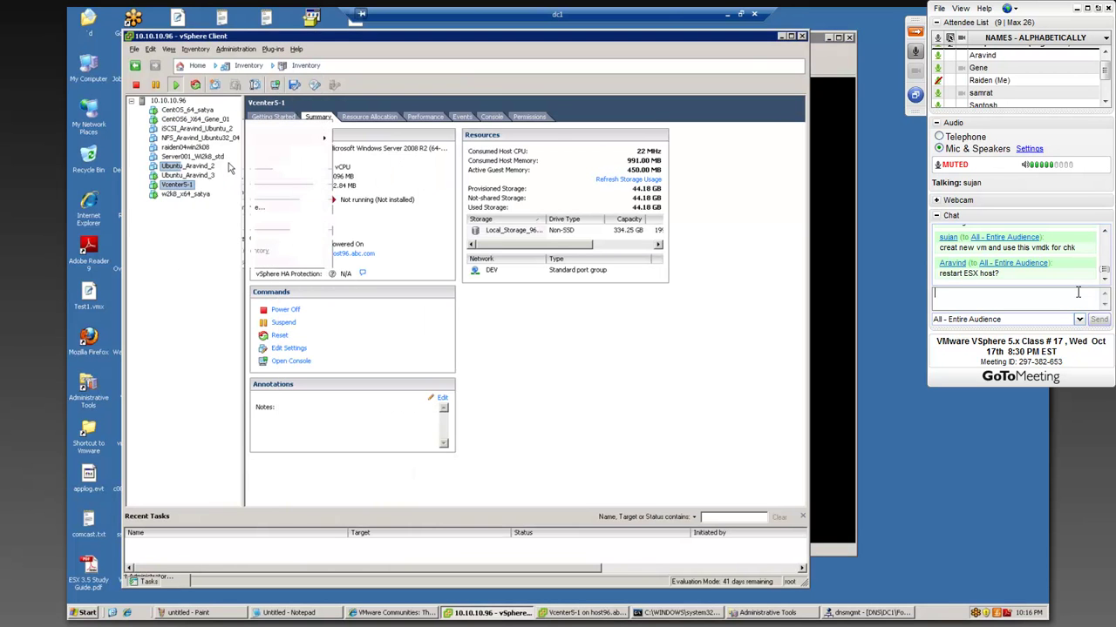
{"action": "left_click_drag", "start_coordinate": [397, 105], "coordinate": [556, 132]}
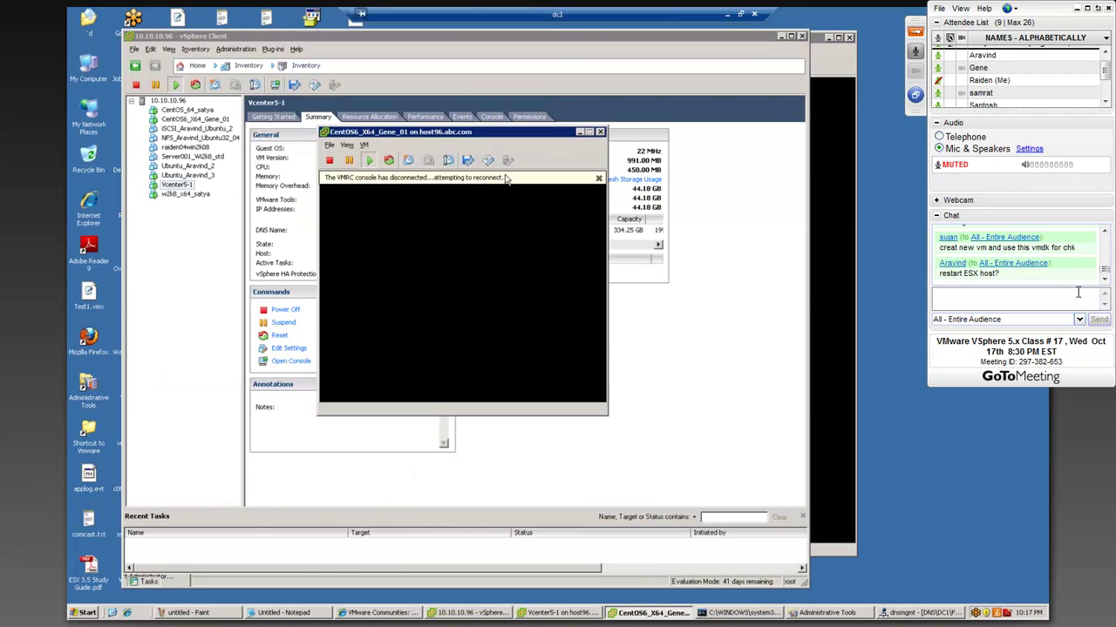
{"action": "left_click", "coordinate": [600, 131]}
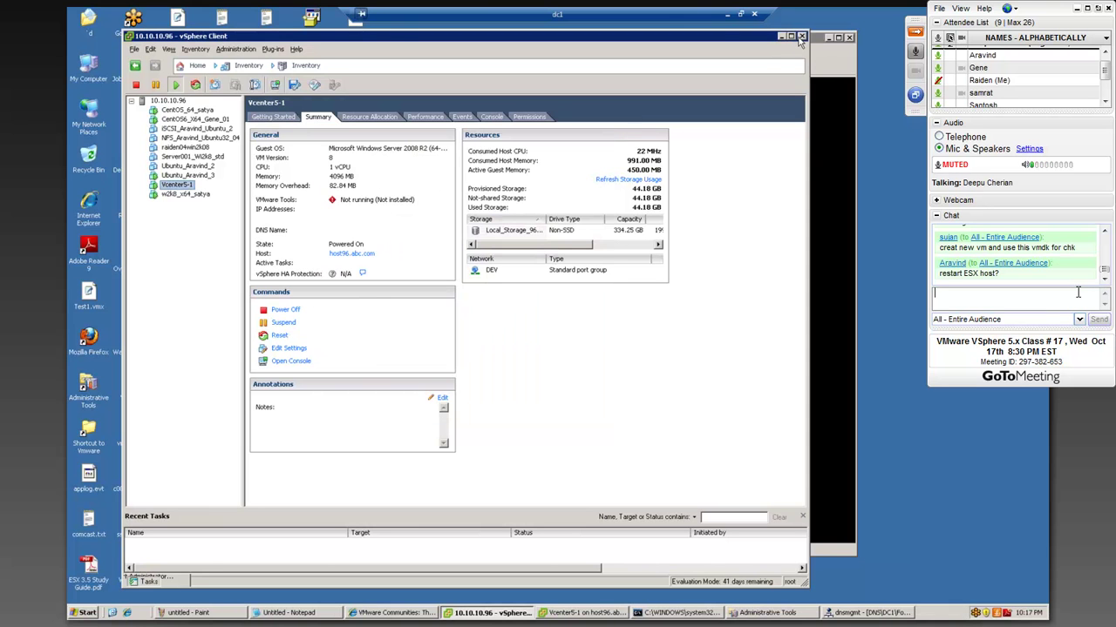
{"action": "left_click", "coordinate": [800, 37]}
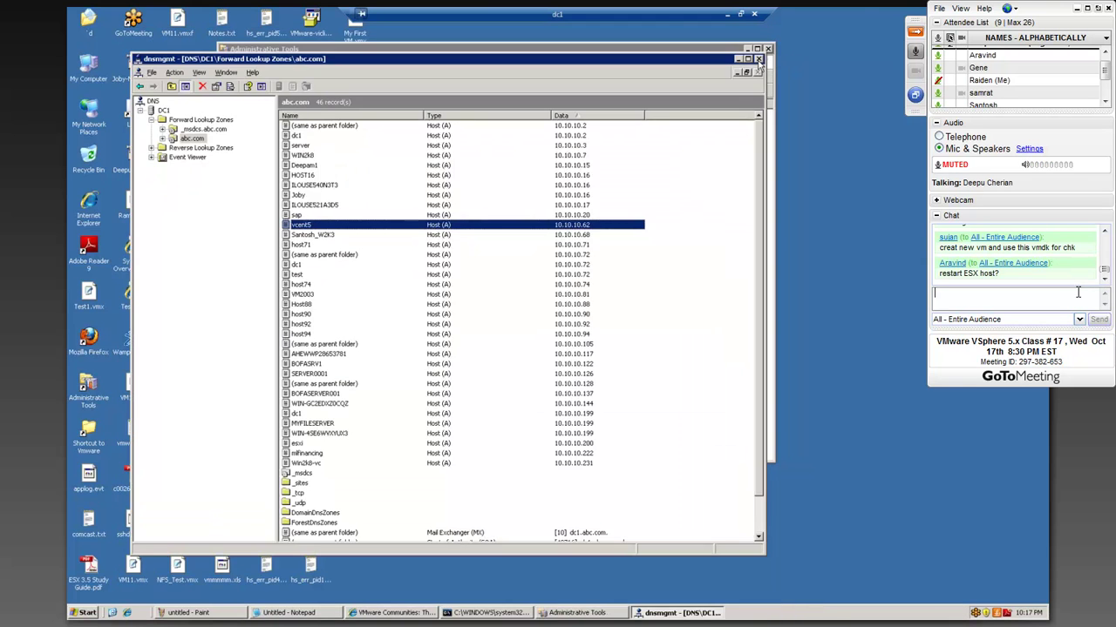
- Close DNS and Administrative Tools, then restart the server via Start > Shut Down
{"action": "left_click", "coordinate": [758, 58]}
{"action": "left_click", "coordinate": [768, 49]}
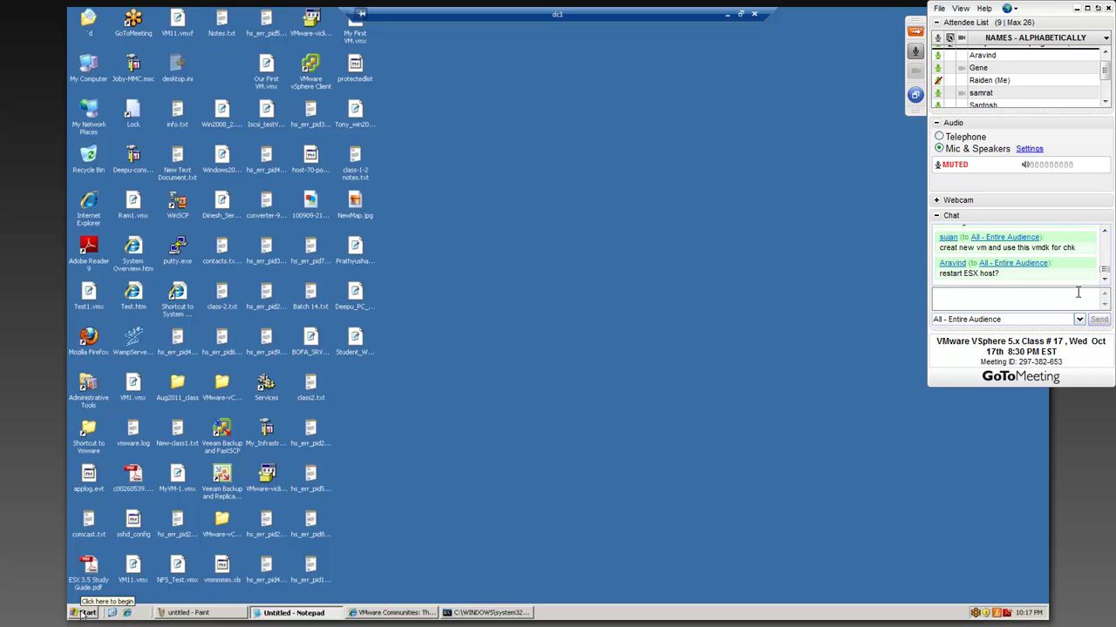
{"action": "left_click", "coordinate": [84, 612]}
{"action": "left_click", "coordinate": [126, 595]}
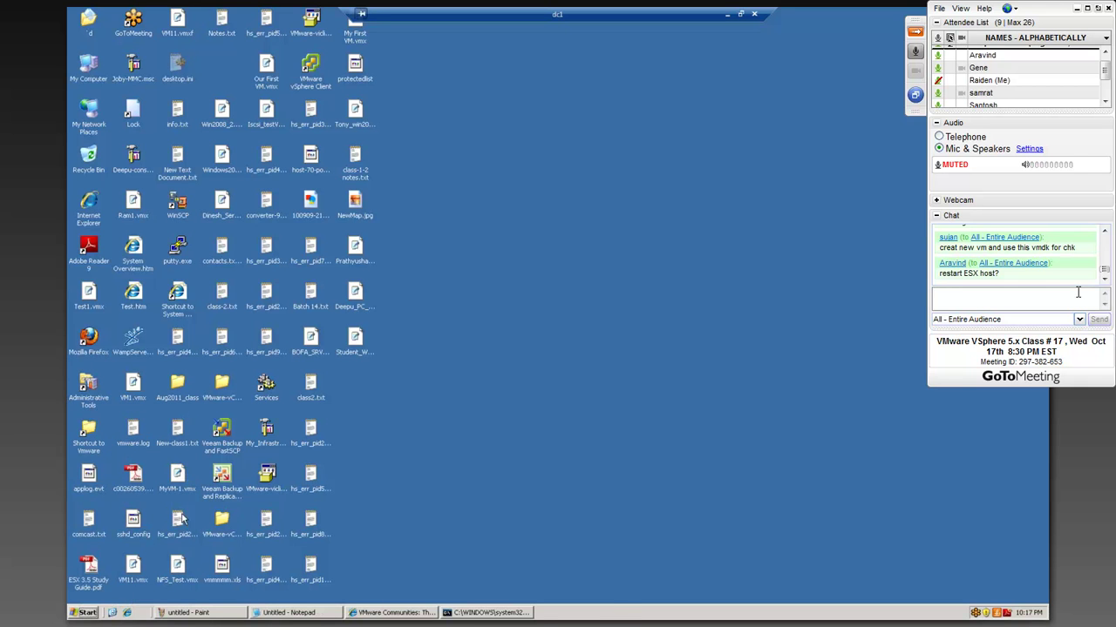
{"action": "left_click", "coordinate": [622, 170]}
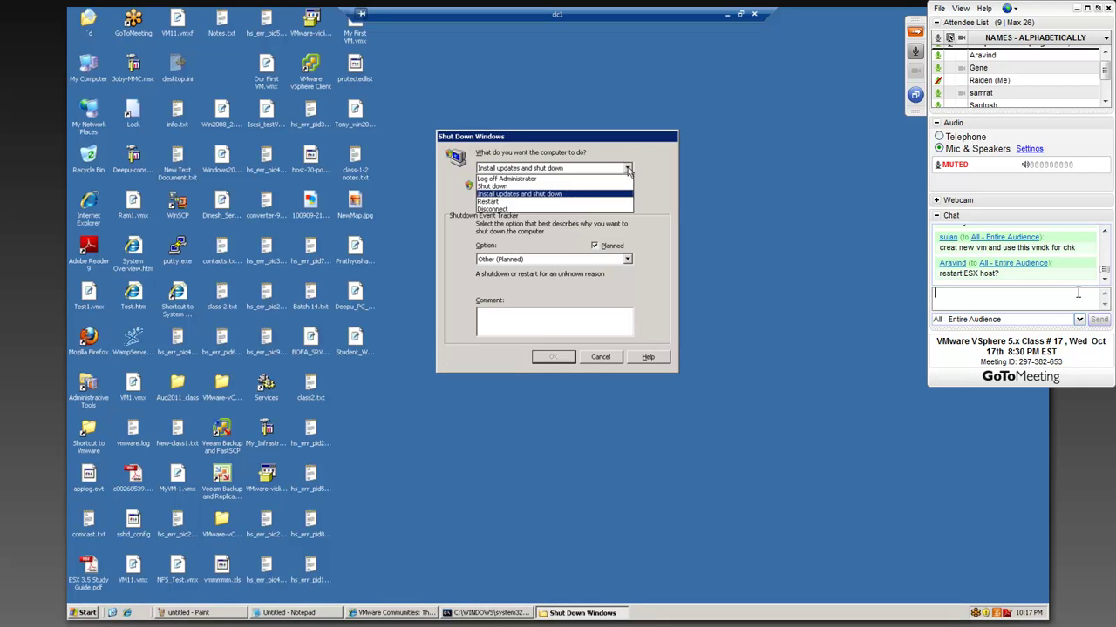
{"action": "left_click", "coordinate": [488, 202]}
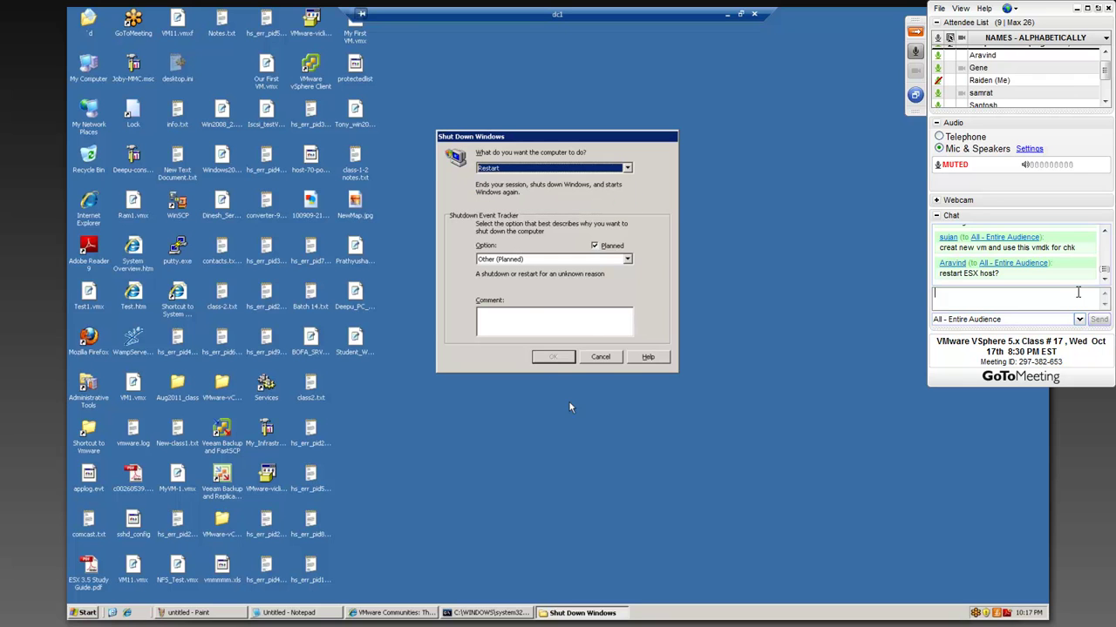
{"action": "left_click", "coordinate": [520, 319]}
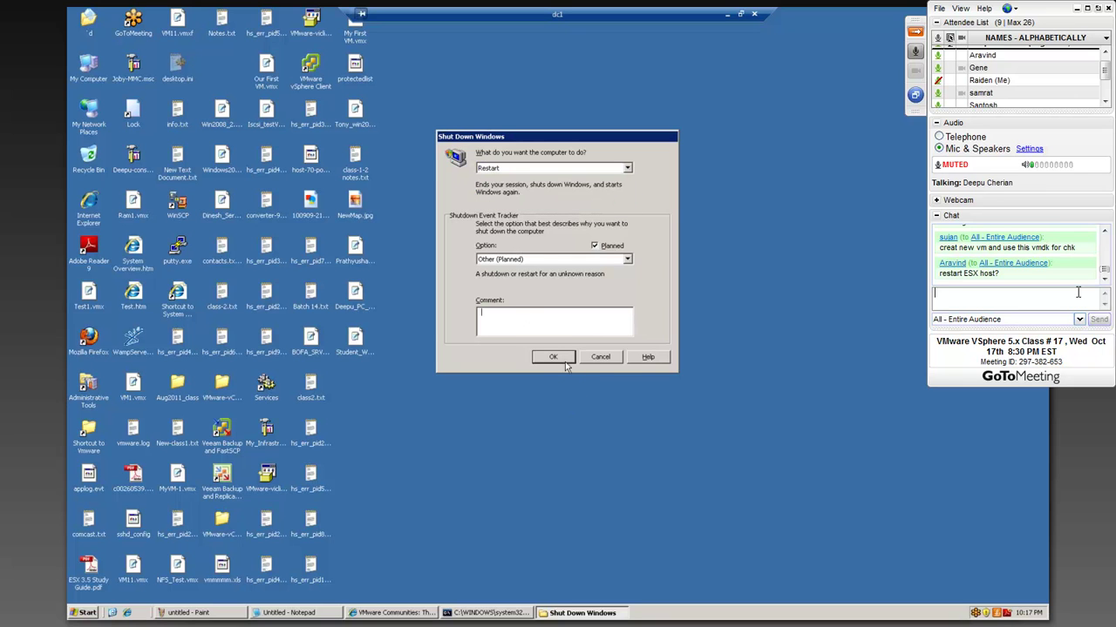
{"action": "left_click", "coordinate": [552, 356]}
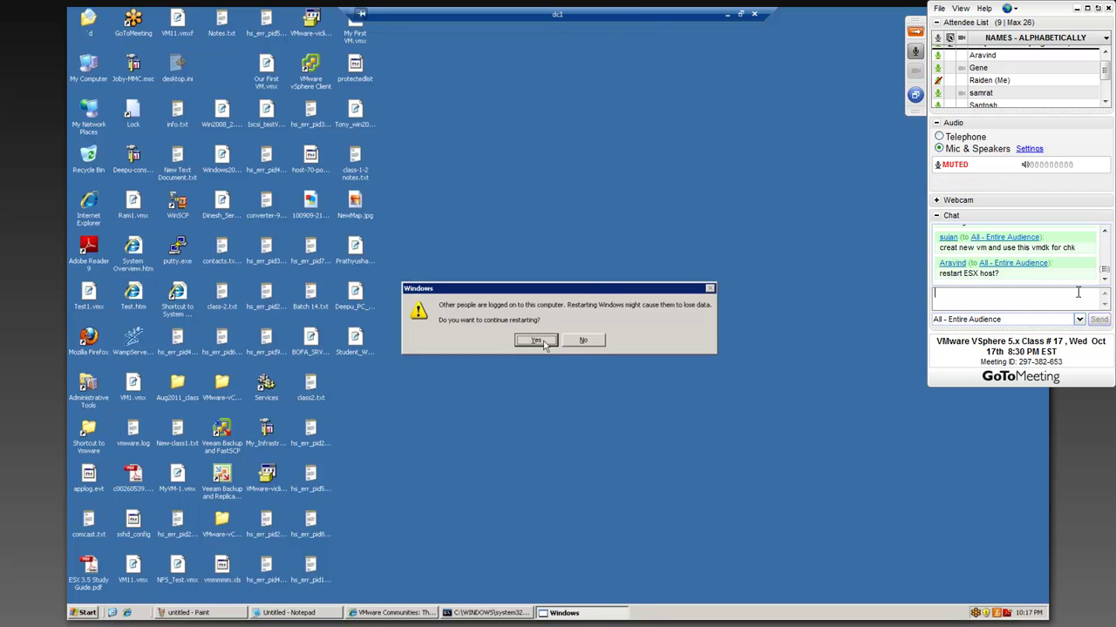
- Confirm the restart despite other users and discard unsaved Paint and Notepad changes
{"action": "left_click", "coordinate": [544, 341]}
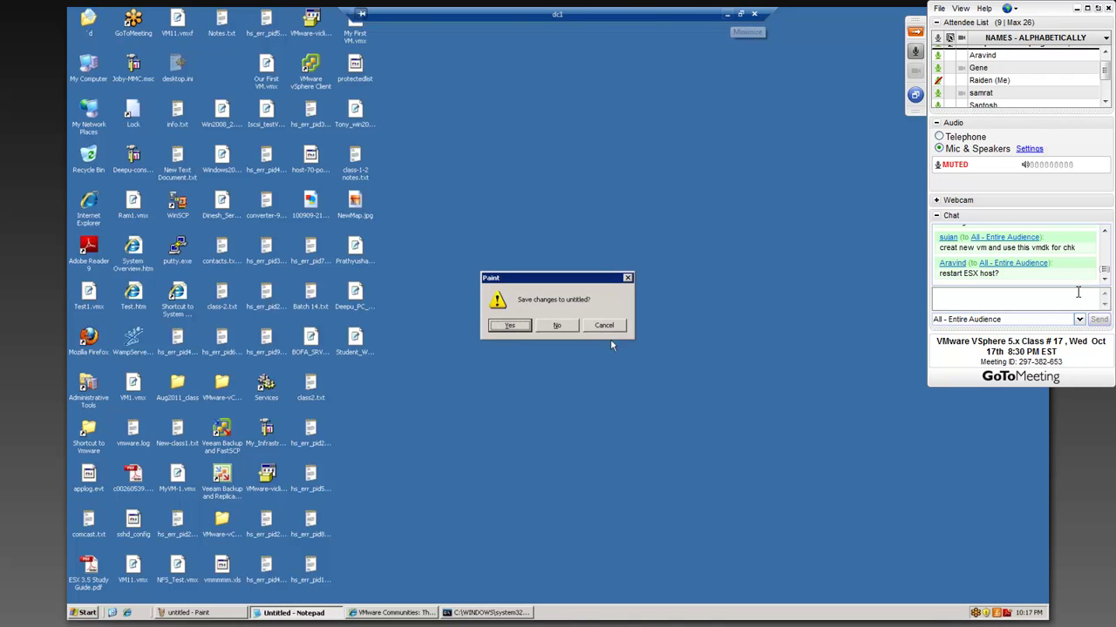
{"action": "key", "text": "n"}
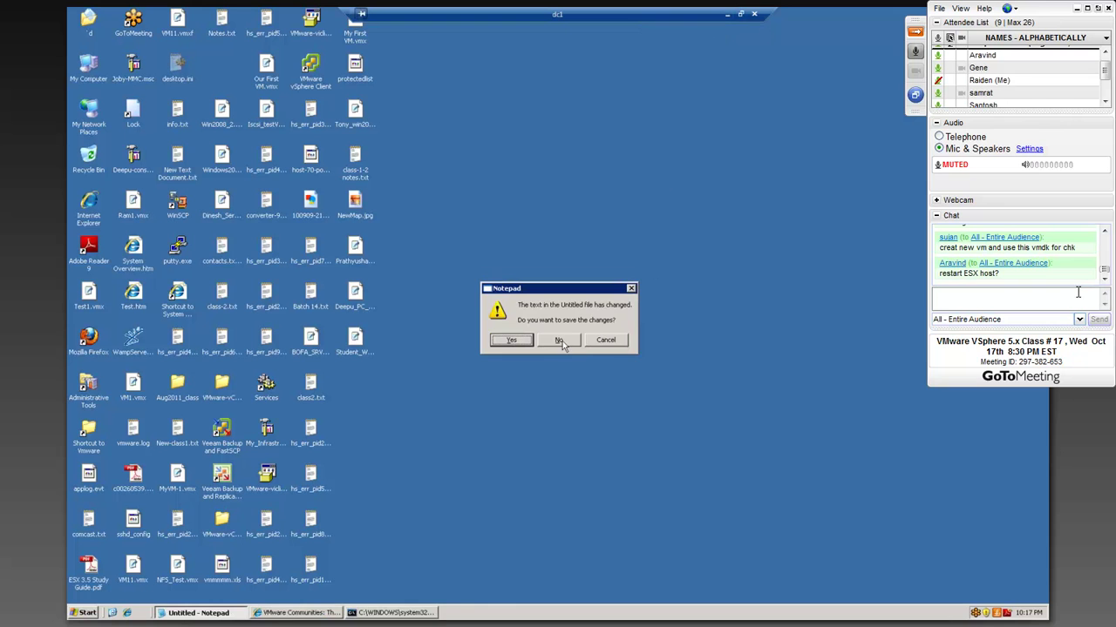
{"action": "left_click", "coordinate": [560, 340]}
{"action": "left_click", "coordinate": [728, 19]}
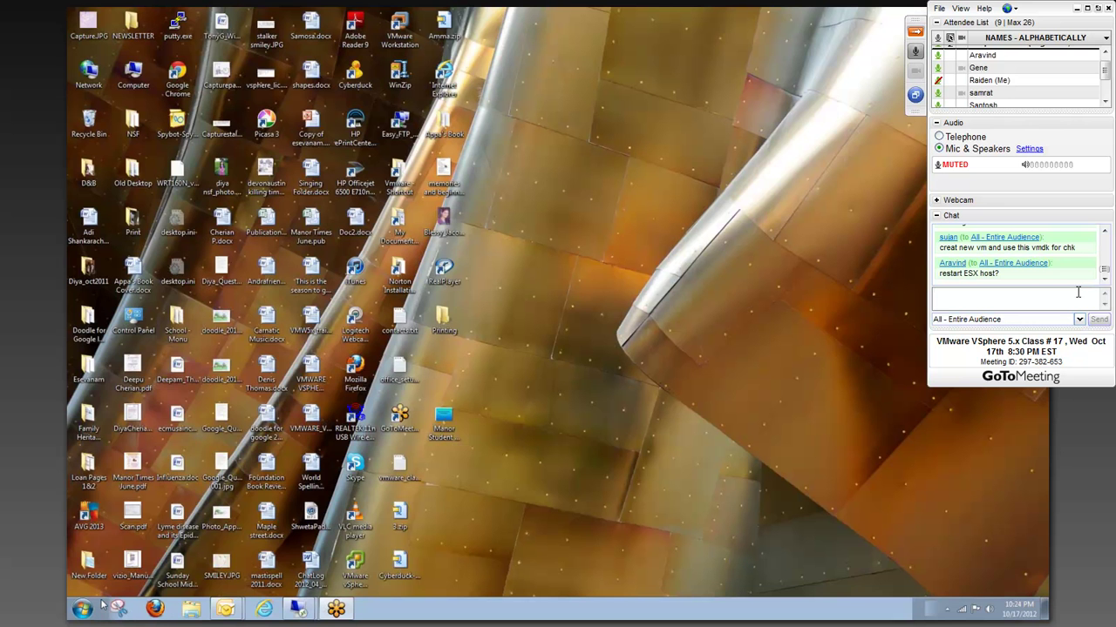
- Restore the VCENTER remote session, unlock it with the account password, and launch vSphere Client
{"action": "left_click", "coordinate": [83, 609]}
{"action": "left_click", "coordinate": [315, 612]}
{"action": "left_click", "coordinate": [311, 609]}
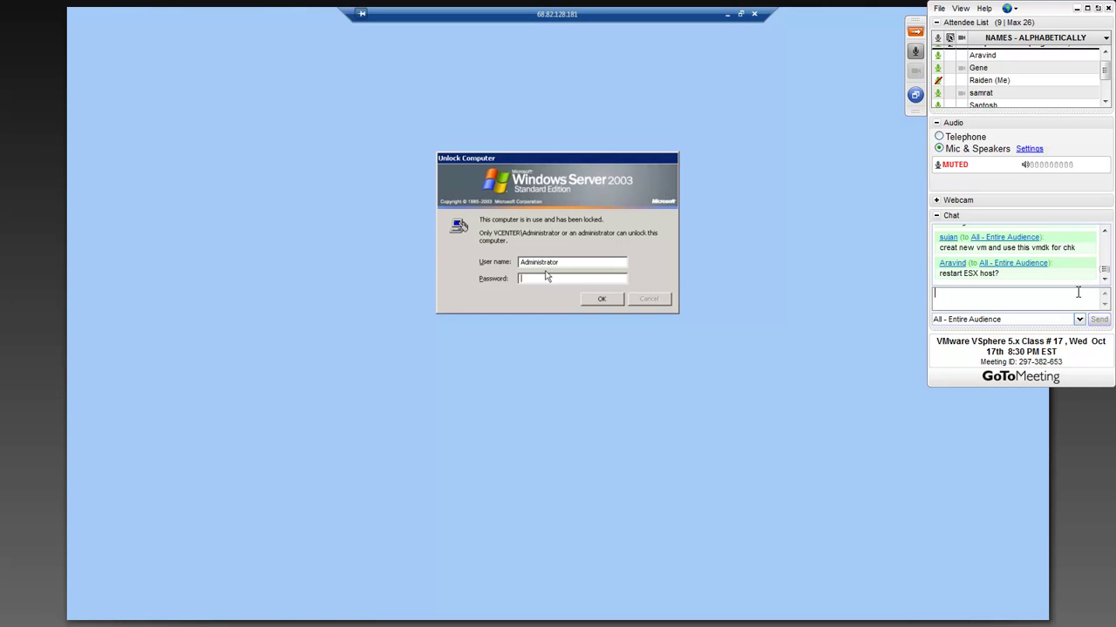
{"action": "type", "text": "••••••••••"}
{"action": "key", "text": "Return"}
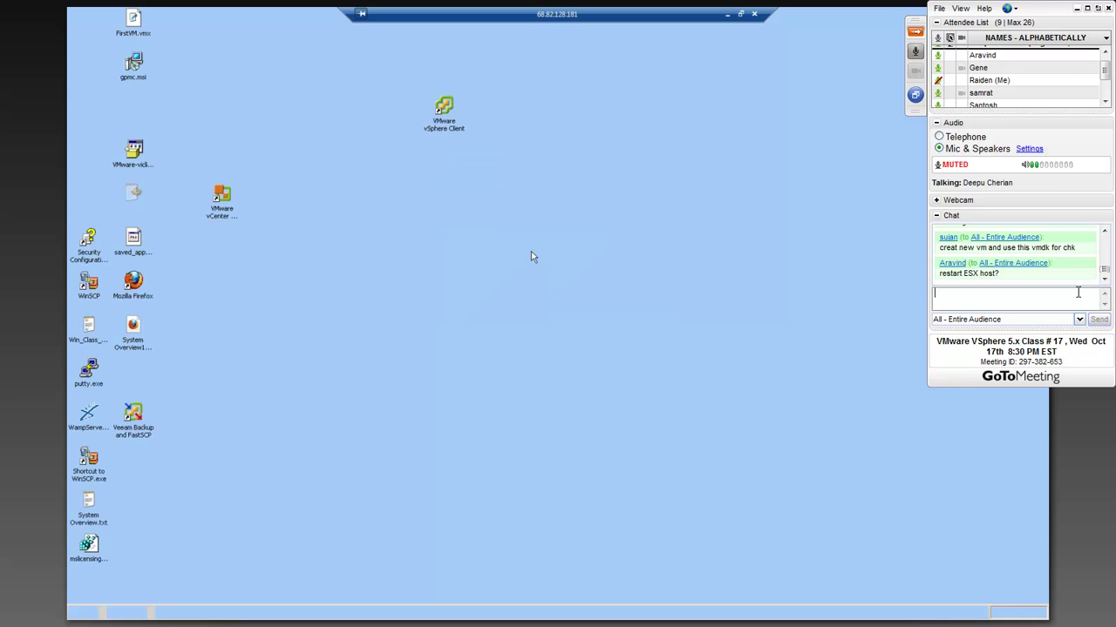
{"action": "double_click", "coordinate": [444, 116]}
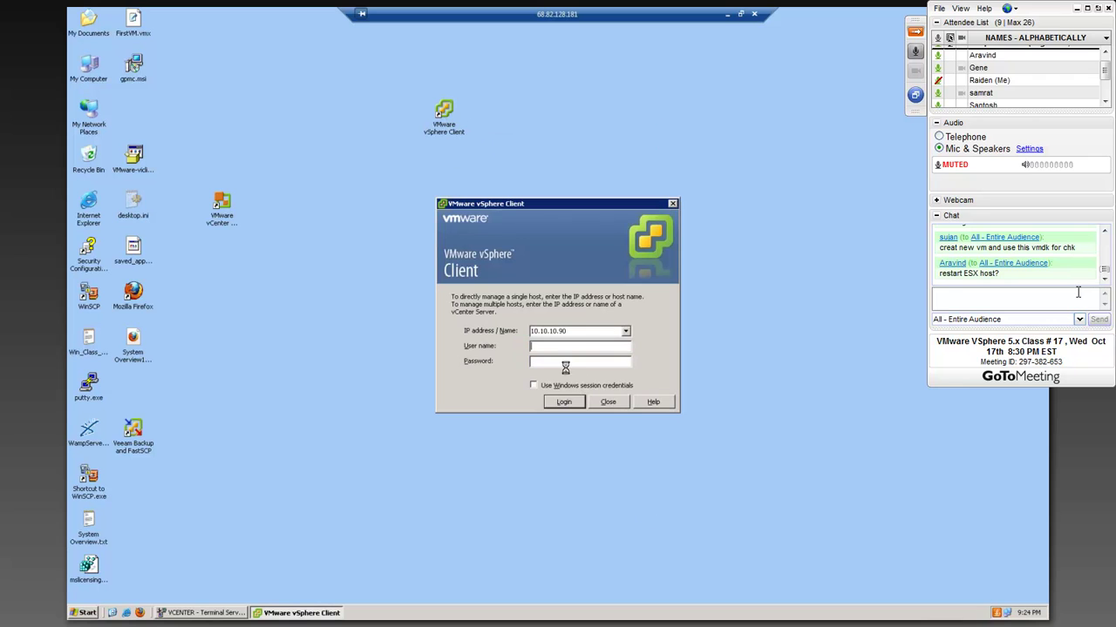
- Log in to host 10.10.10.96 with the user name, ignoring the certificate warning
{"action": "left_click", "coordinate": [579, 331]}
{"action": "left_click", "coordinate": [576, 331]}
{"action": "key", "text": "BackSpace"}
{"action": "key", "text": "BackSpace"}
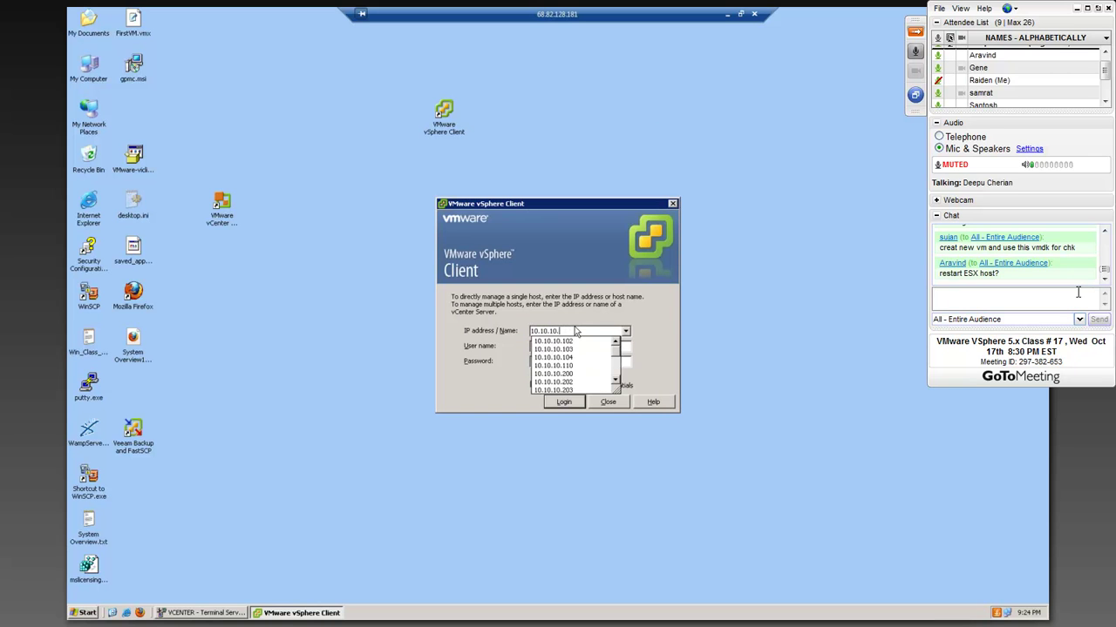
{"action": "type", "text": "96"}
{"action": "key", "text": "Tab"}
{"action": "type", "text": "ro"}
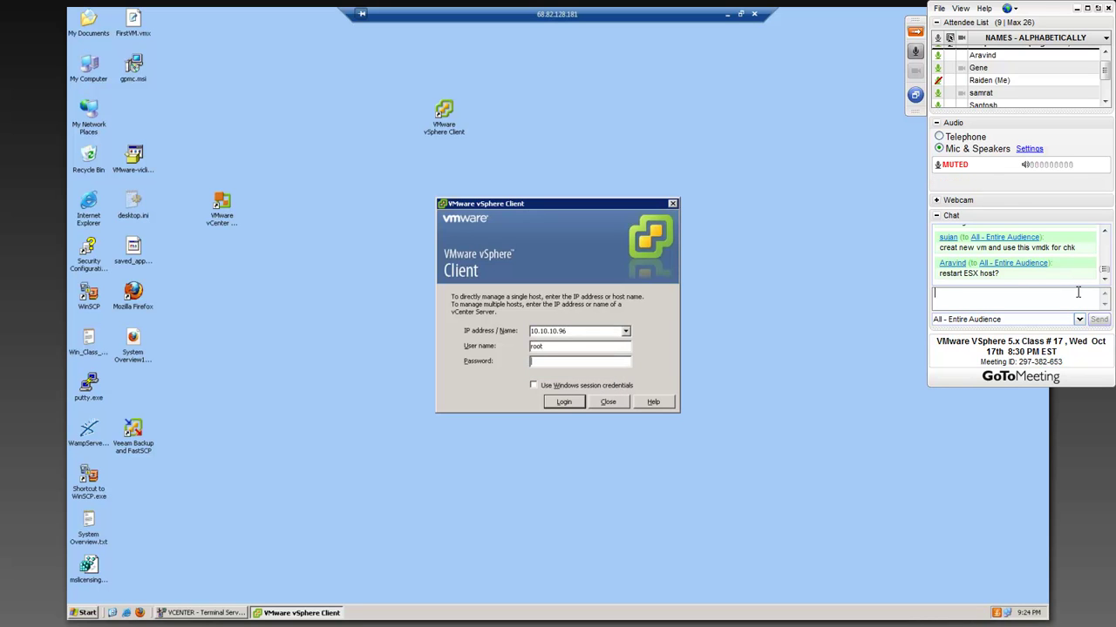
{"action": "type", "text": "******"}
{"action": "key", "text": "Return"}
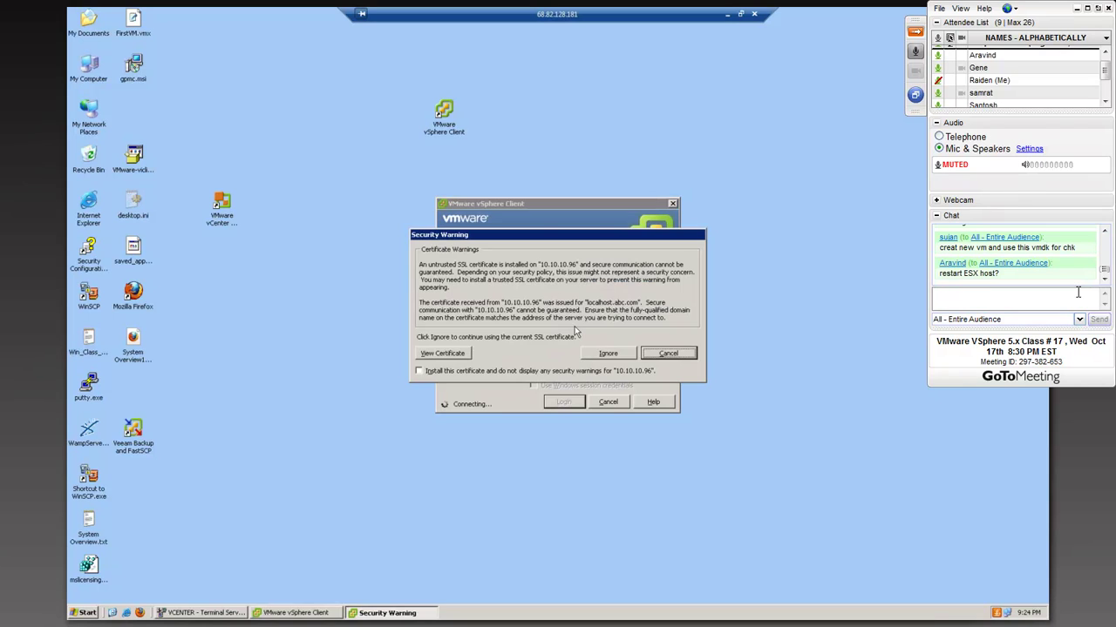
{"action": "left_click", "coordinate": [600, 353]}
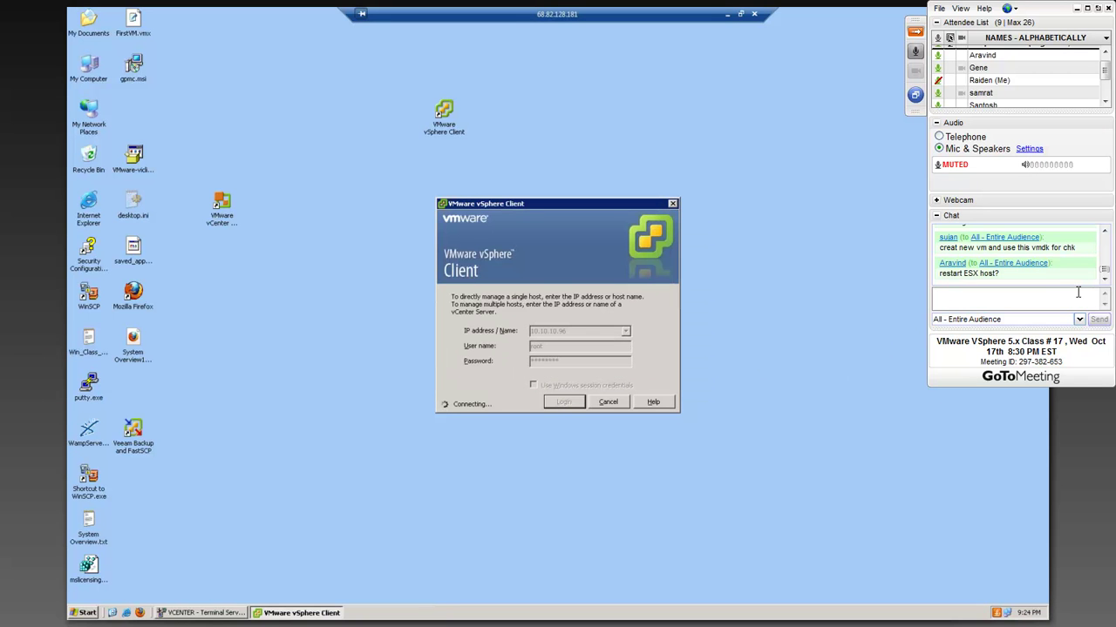
{"action": "left_click", "coordinate": [1031, 401]}
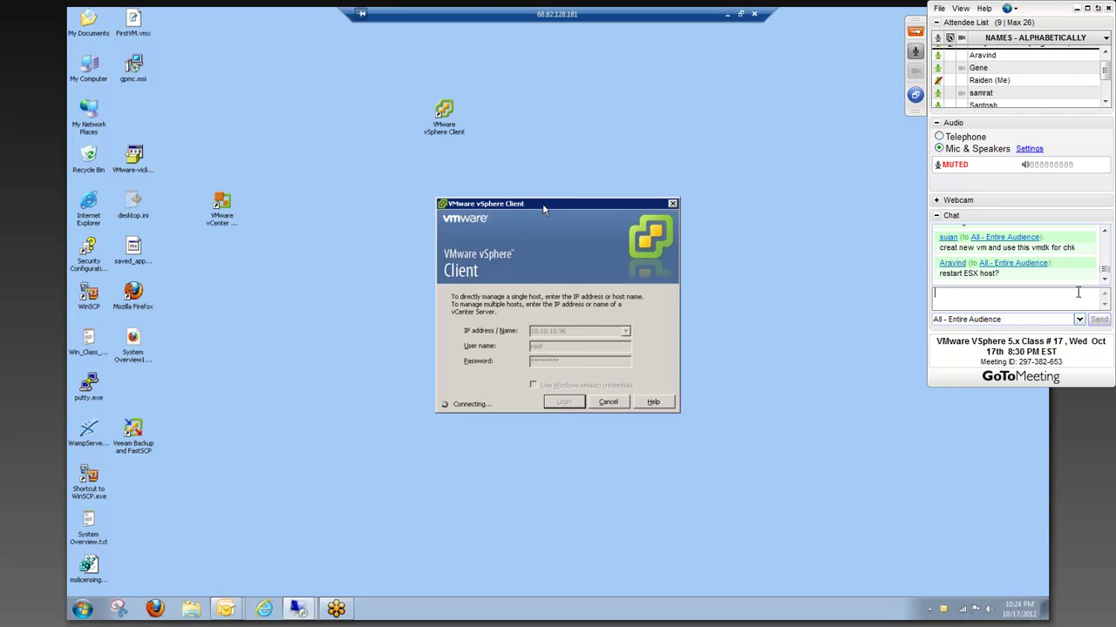
{"action": "left_click_drag", "start_coordinate": [560, 204], "coordinate": [446, 187]}
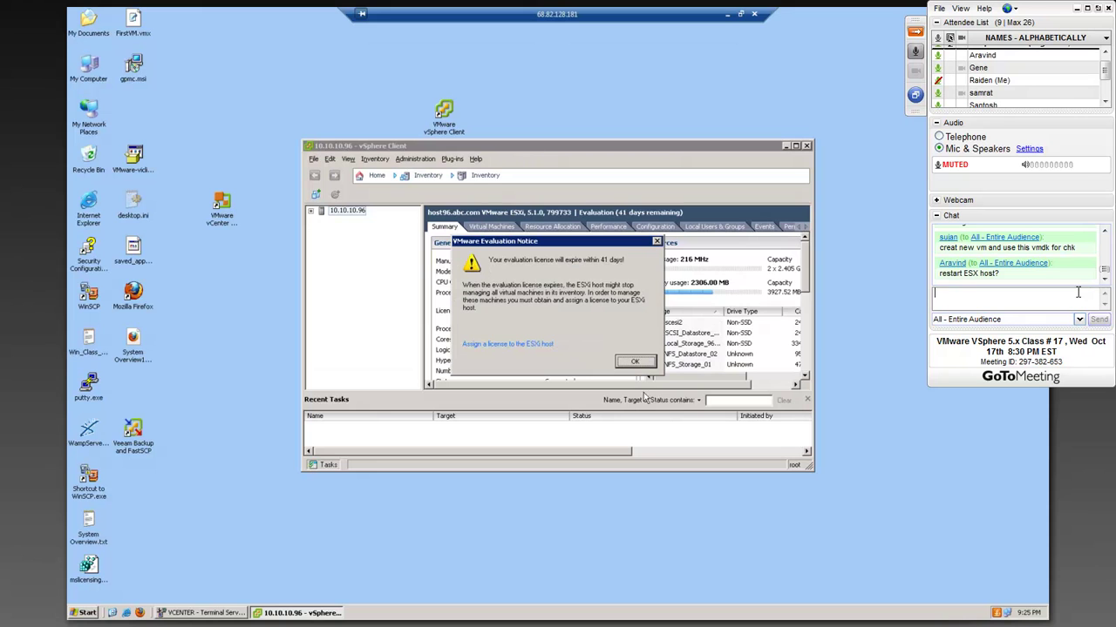
- Dismiss the evaluation notice and vCenter warning, then maximize vSphere Client
{"action": "left_click", "coordinate": [635, 361]}
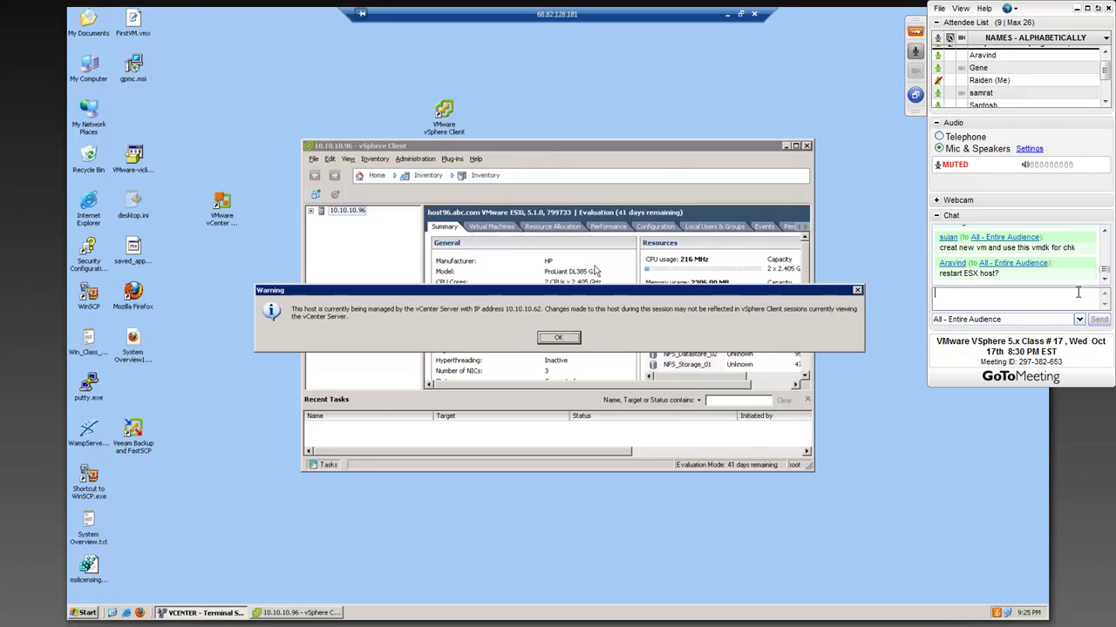
{"action": "left_click", "coordinate": [564, 339]}
{"action": "double_click", "coordinate": [549, 153]}
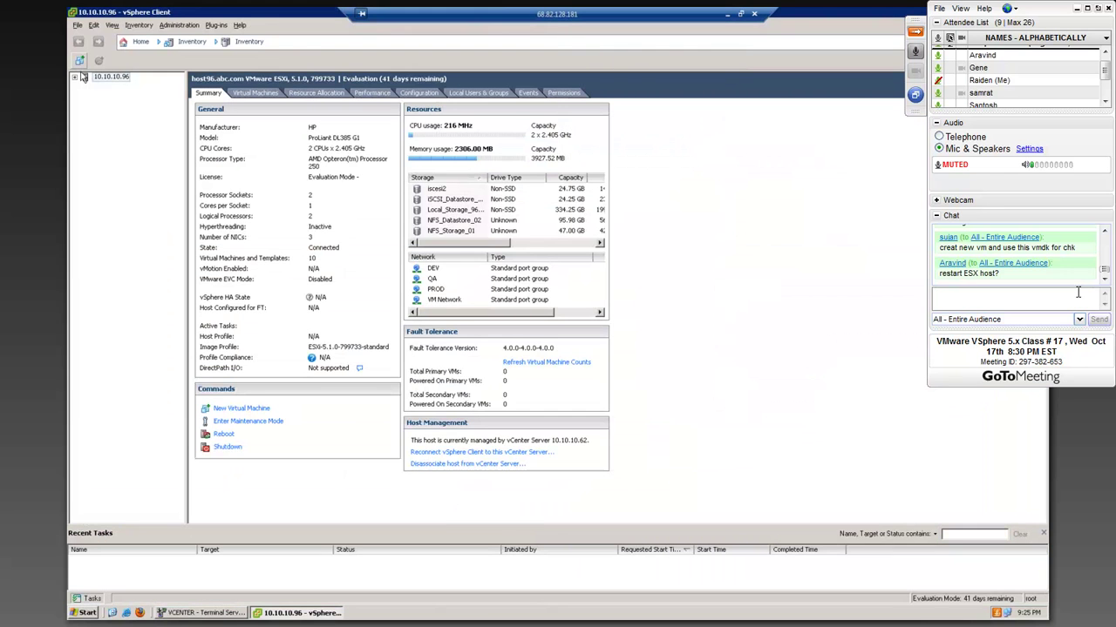
- Open the console of the Vcenter5-1 virtual machine under host 10.10.10.96
{"action": "left_click", "coordinate": [76, 79]}
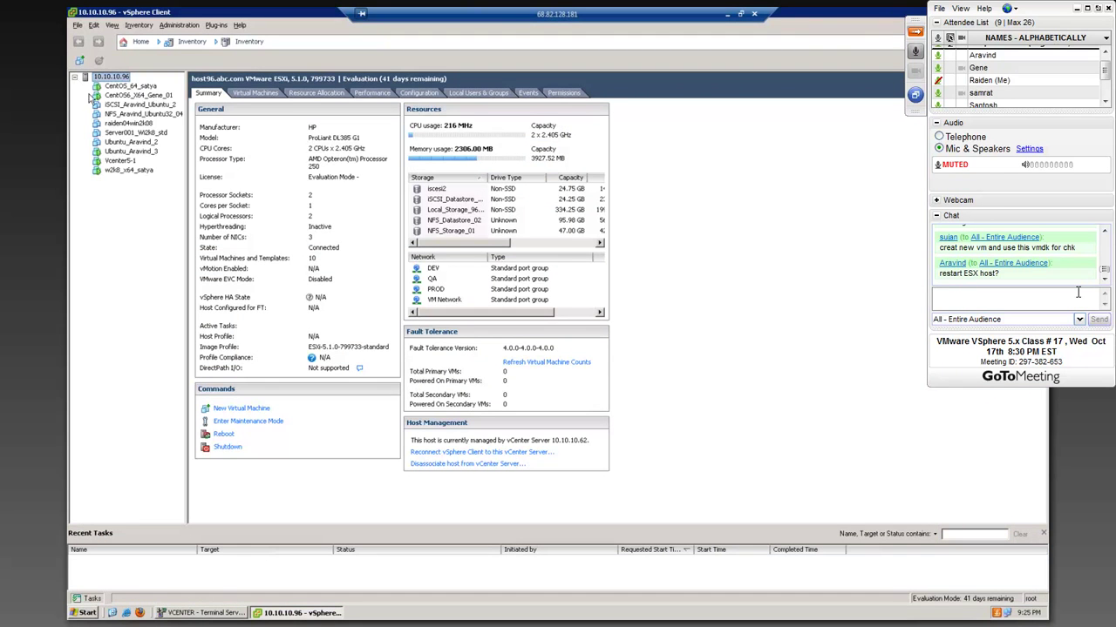
{"action": "left_click", "coordinate": [129, 161]}
{"action": "right_click", "coordinate": [131, 163]}
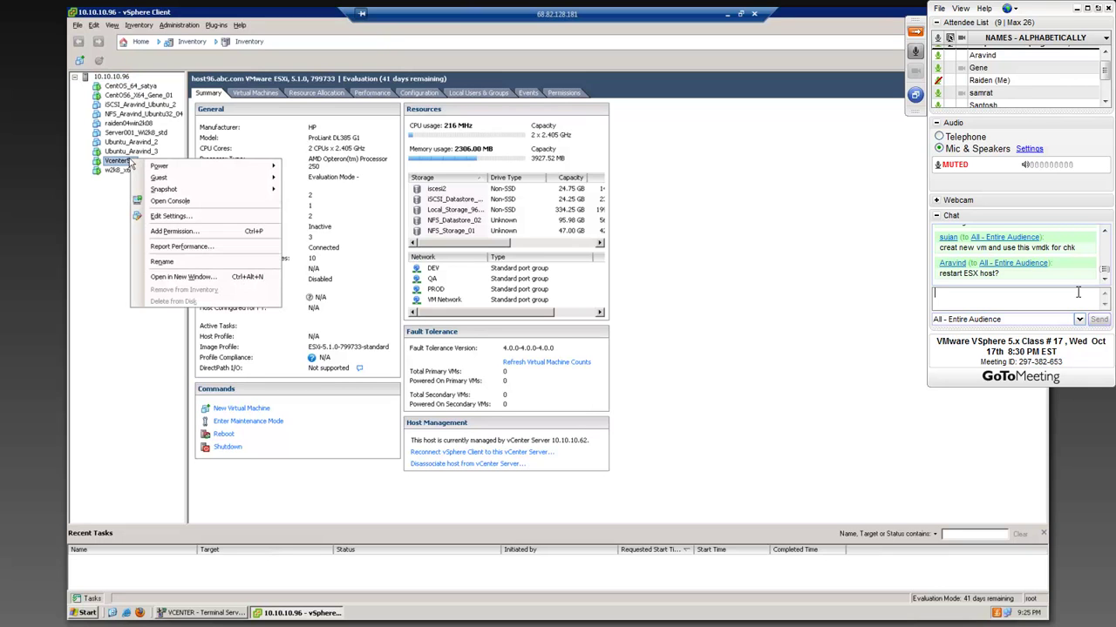
{"action": "left_click", "coordinate": [171, 202]}
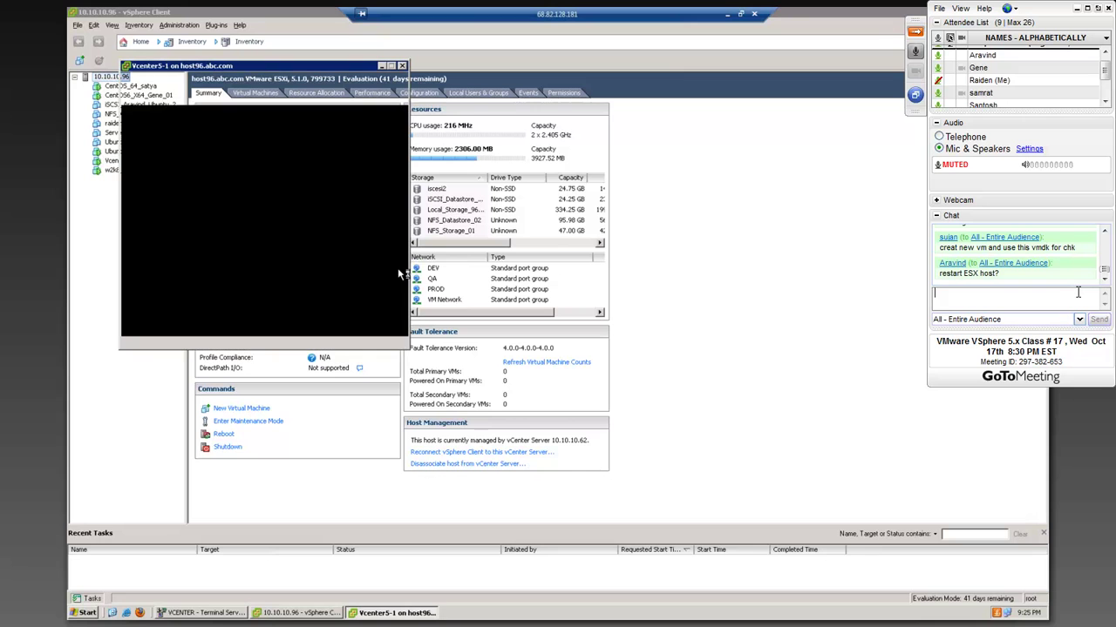
- Reposition the Vcenter5-1 console, cancel System Recovery Options and confirm the restart
{"action": "left_click_drag", "start_coordinate": [289, 72], "coordinate": [387, 78]}
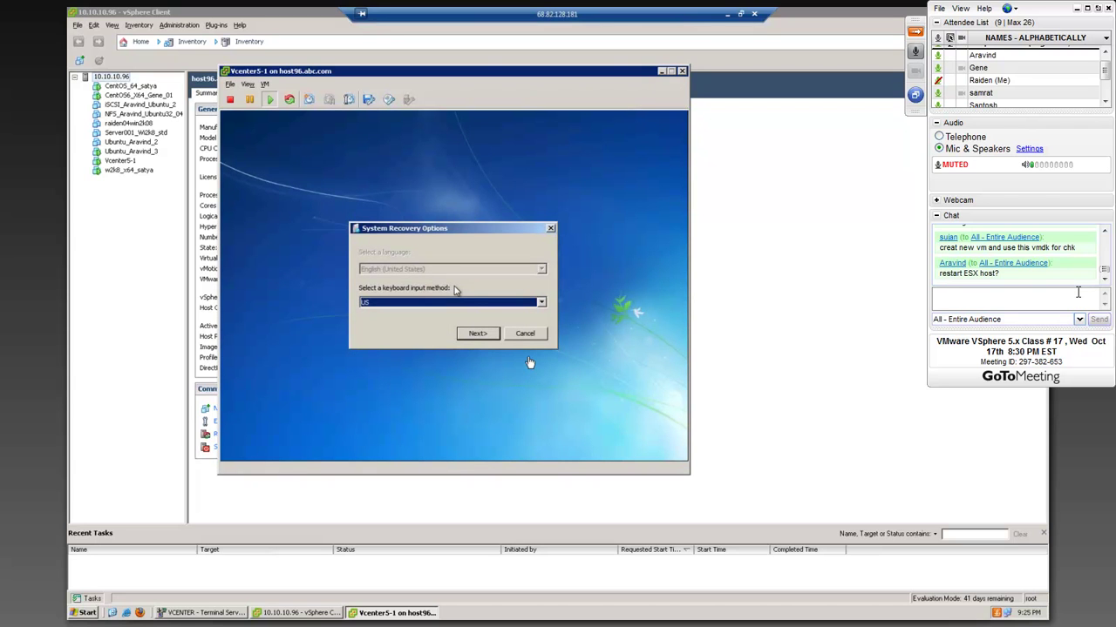
{"action": "left_click", "coordinate": [453, 290]}
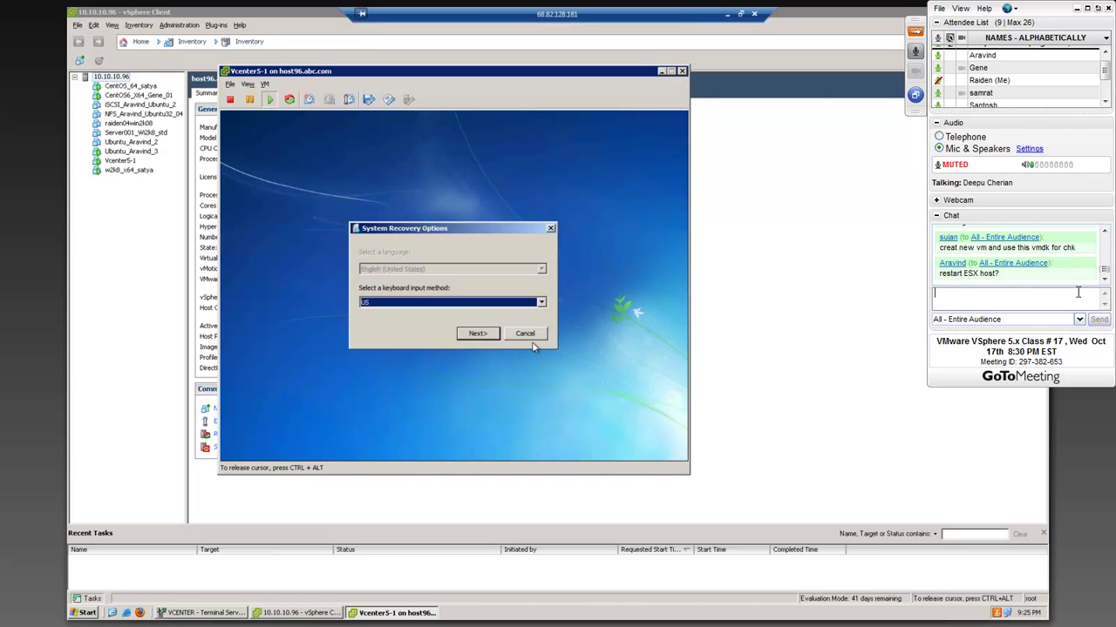
{"action": "left_click", "coordinate": [525, 334]}
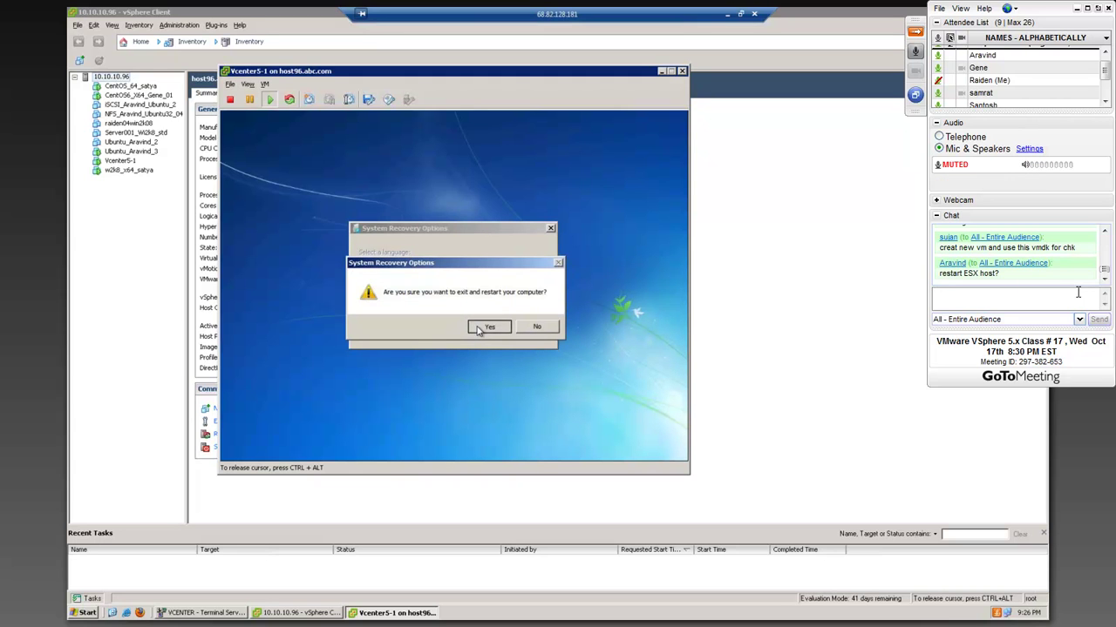
{"action": "left_click", "coordinate": [487, 327]}
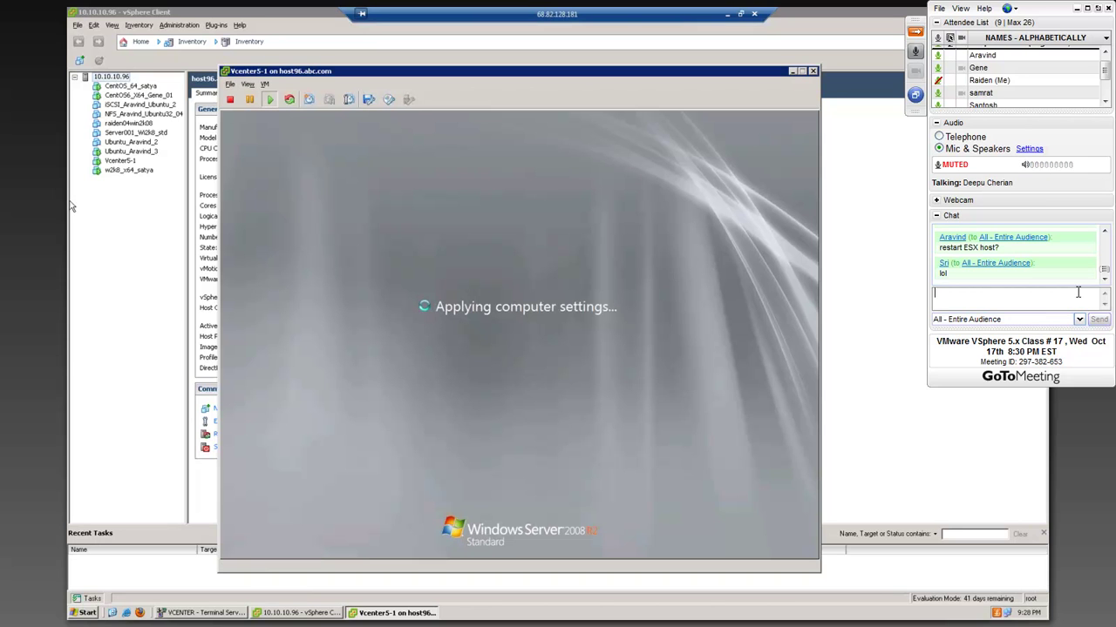
- Launch a command prompt via Start > Run with cmd
{"action": "left_click", "coordinate": [87, 612]}
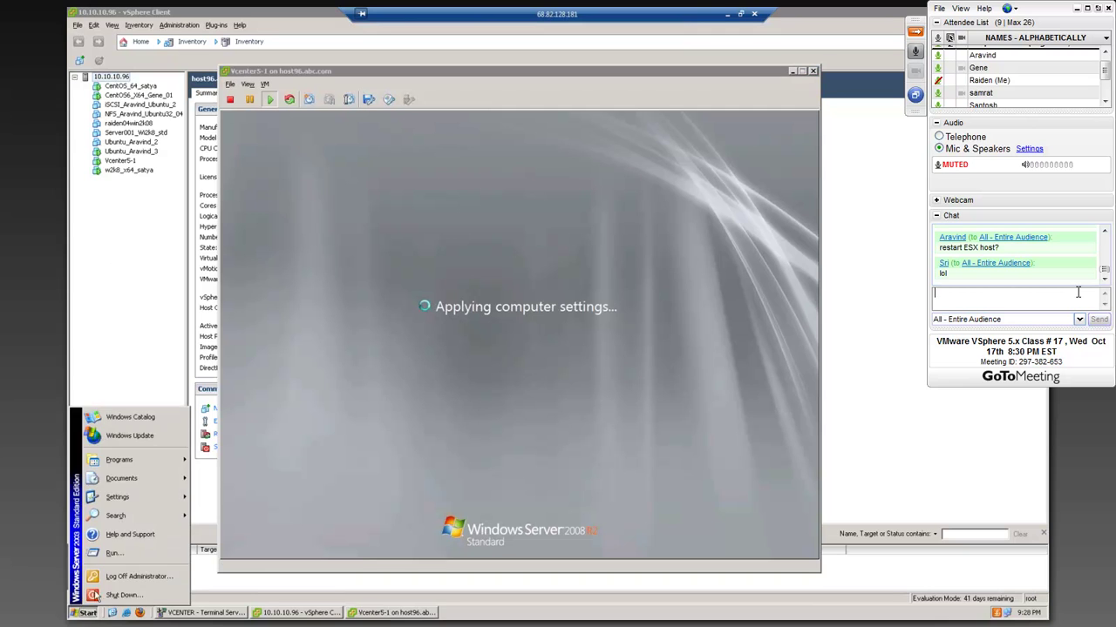
{"action": "left_click", "coordinate": [139, 544]}
{"action": "type", "text": "cmd"}
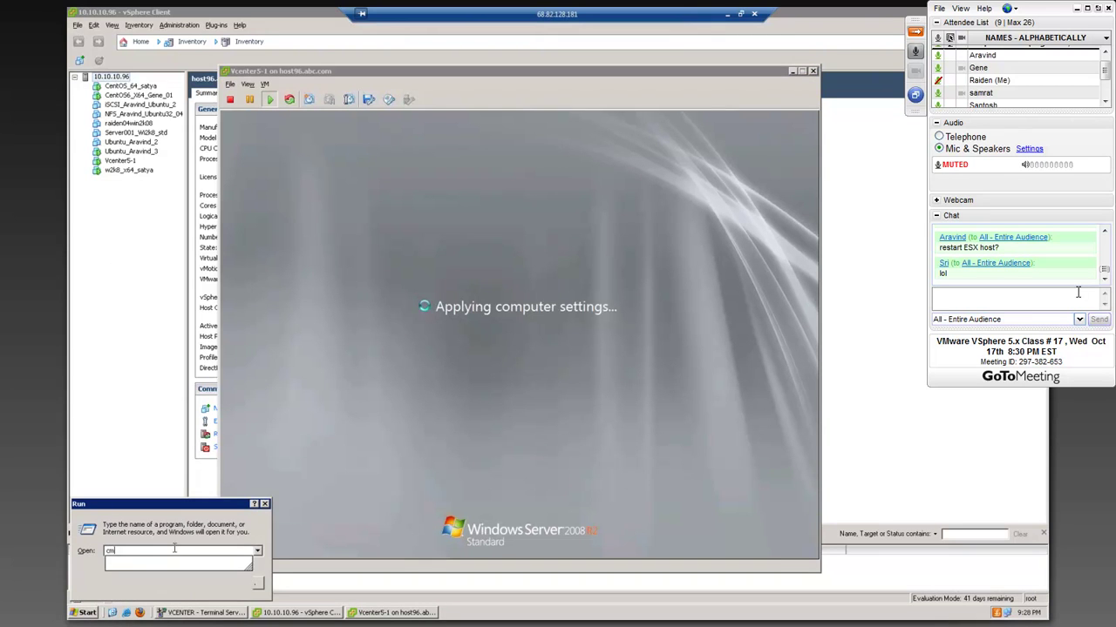
{"action": "key", "text": "Return"}
- Run 'ping dc1 -t', then 'ping 10.10.10.2 -t', and move the prompt window up-left
{"action": "type", "text": "ping dc1 -t"}
{"action": "key", "text": "Return"}
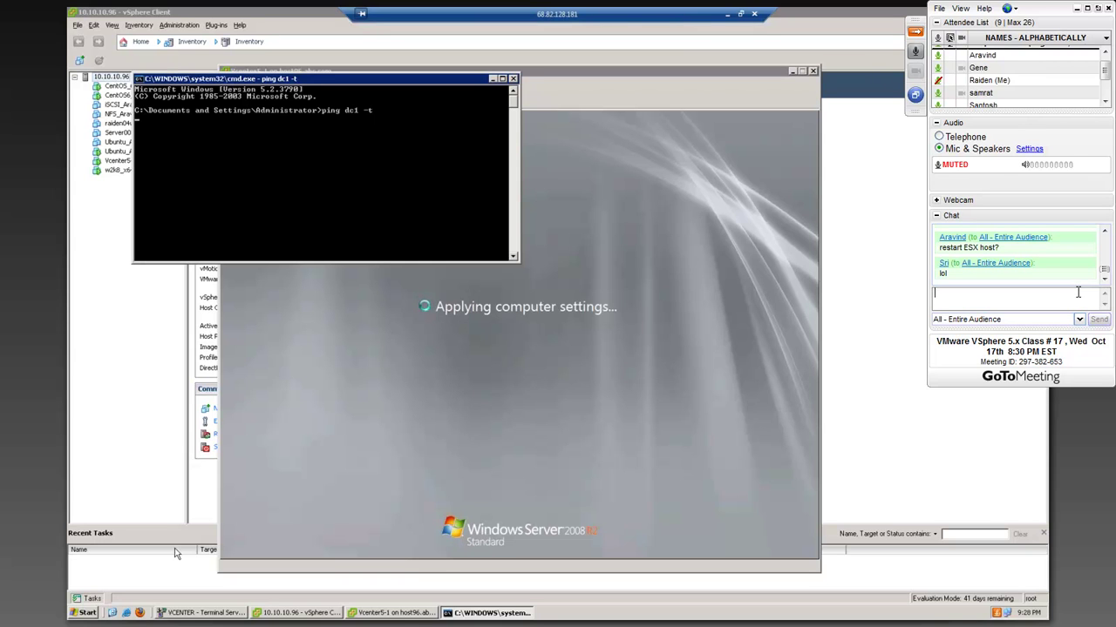
{"action": "type", "text": "ping 10"}
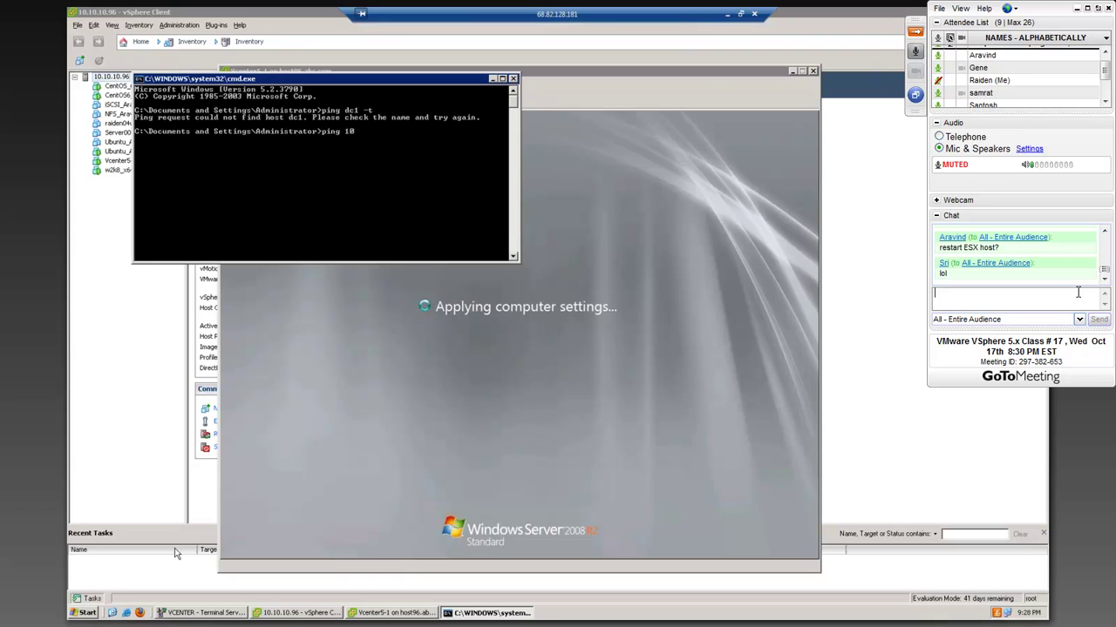
{"action": "type", "text": ".10.10.2 -t"}
{"action": "key", "text": "Return"}
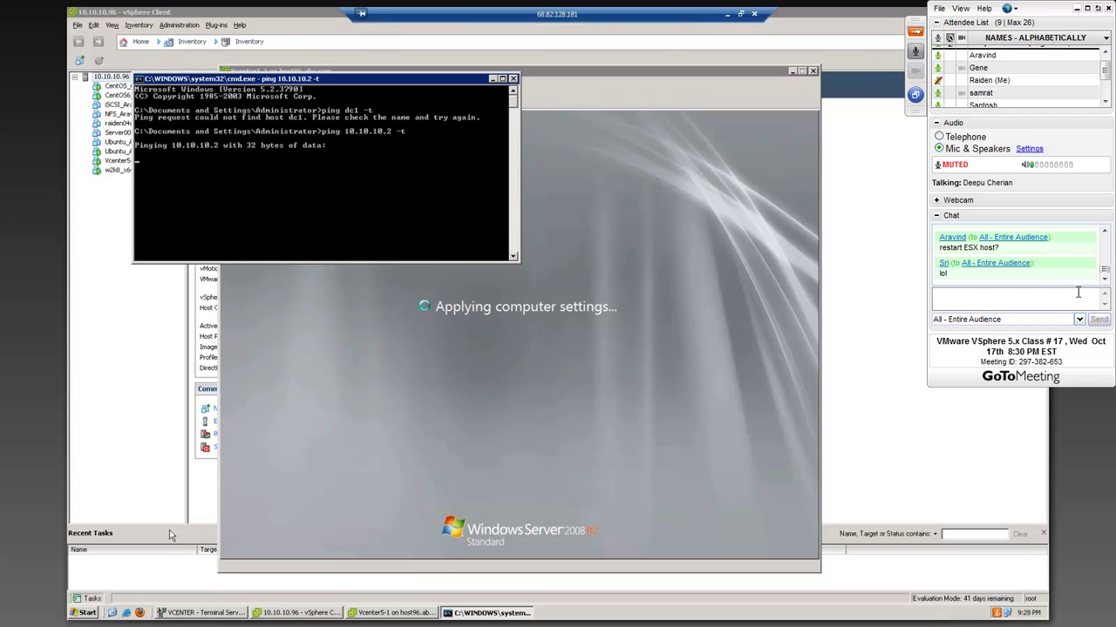
{"action": "left_click_drag", "start_coordinate": [396, 78], "coordinate": [369, 56]}
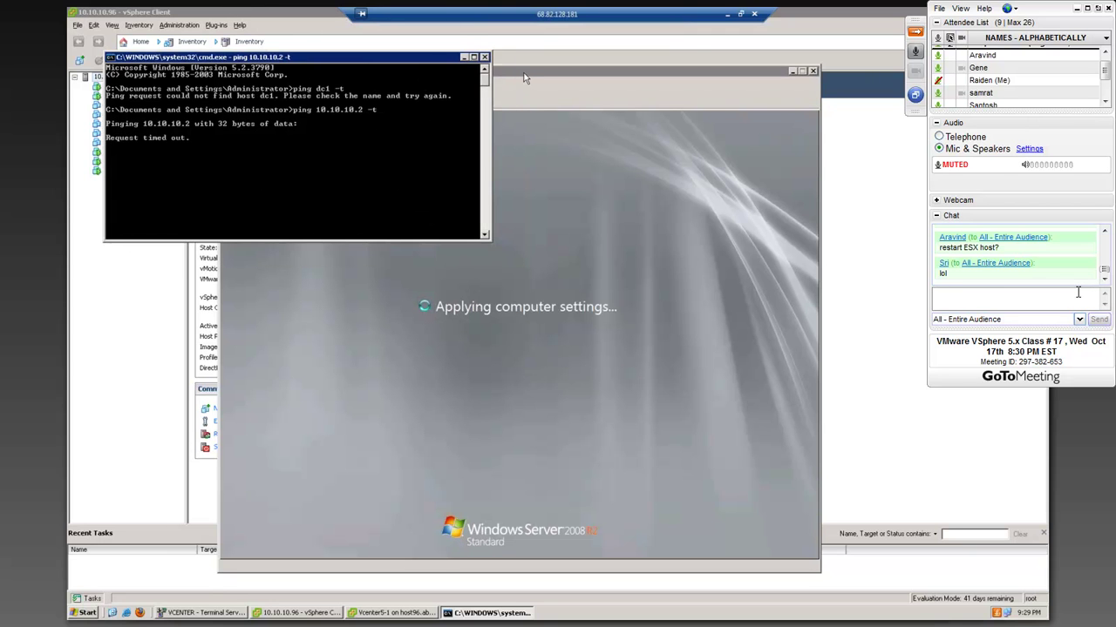
- Bring the Vcenter5-1 console forward, move it up-left beside the ping output, and focus it
{"action": "left_click", "coordinate": [560, 107]}
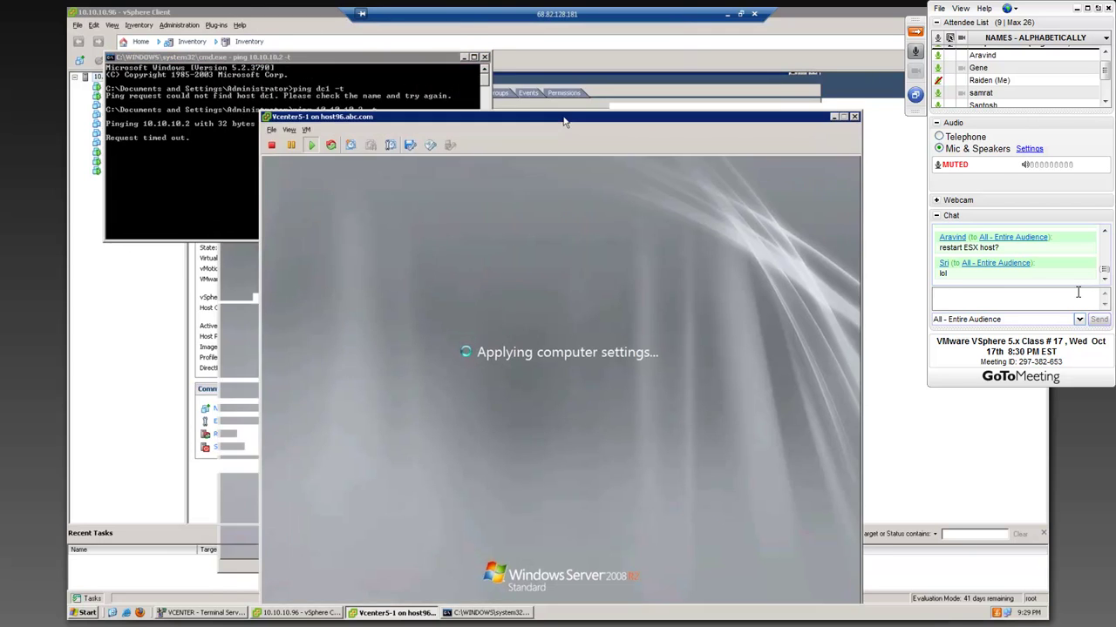
{"action": "left_click_drag", "start_coordinate": [549, 105], "coordinate": [535, 77]}
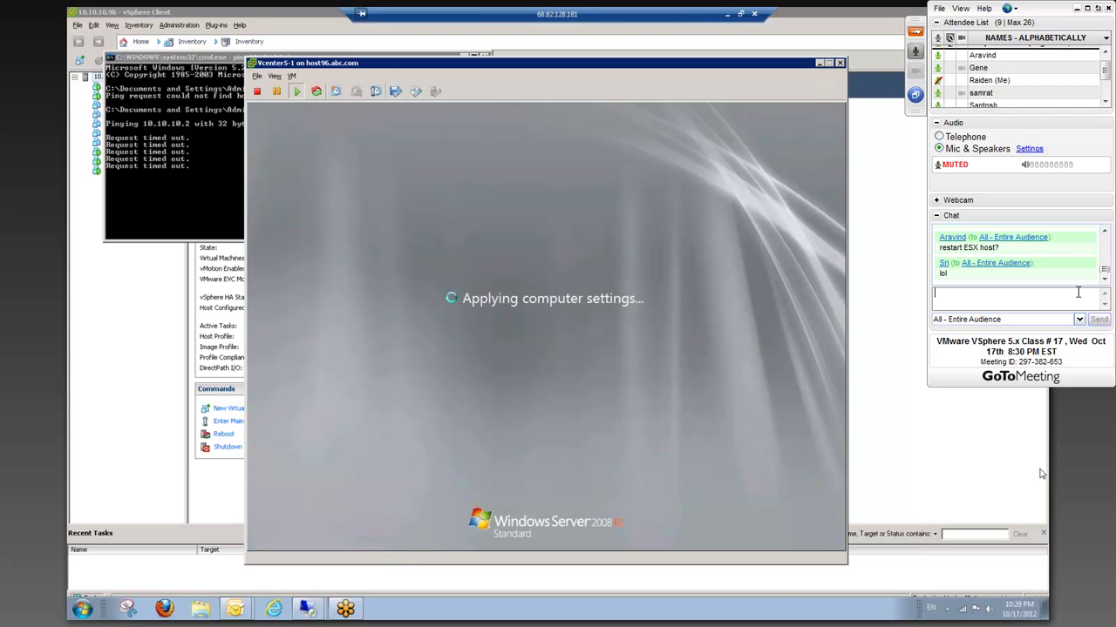
{"action": "left_click", "coordinate": [588, 304]}
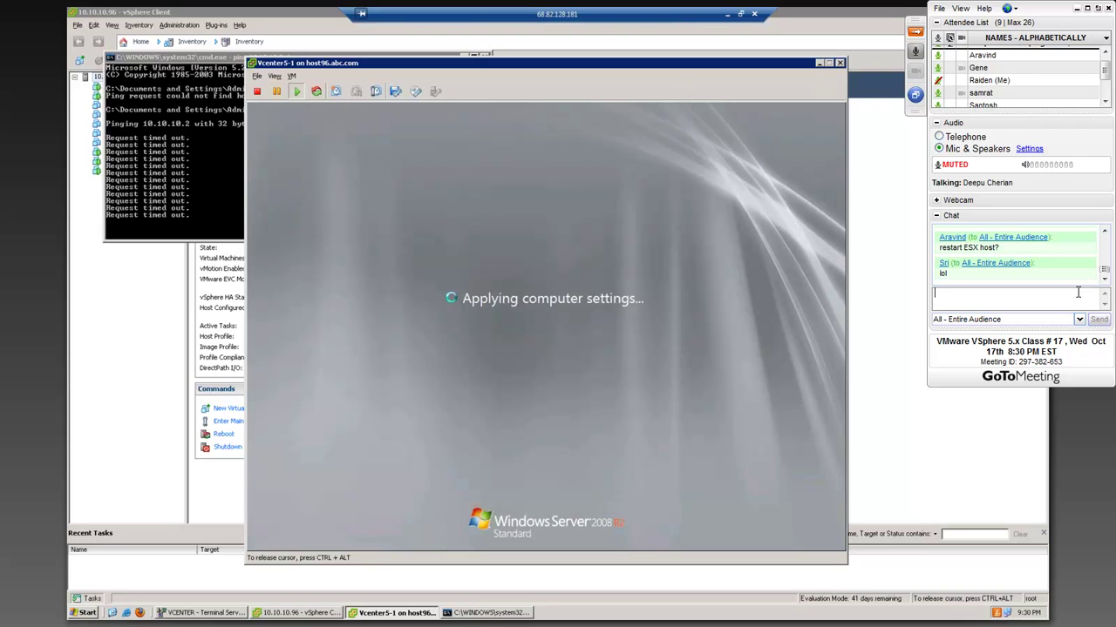
- Send the chat message 'I think Romney stumbled a lot.' to everyone
{"action": "type", "text": "I"}
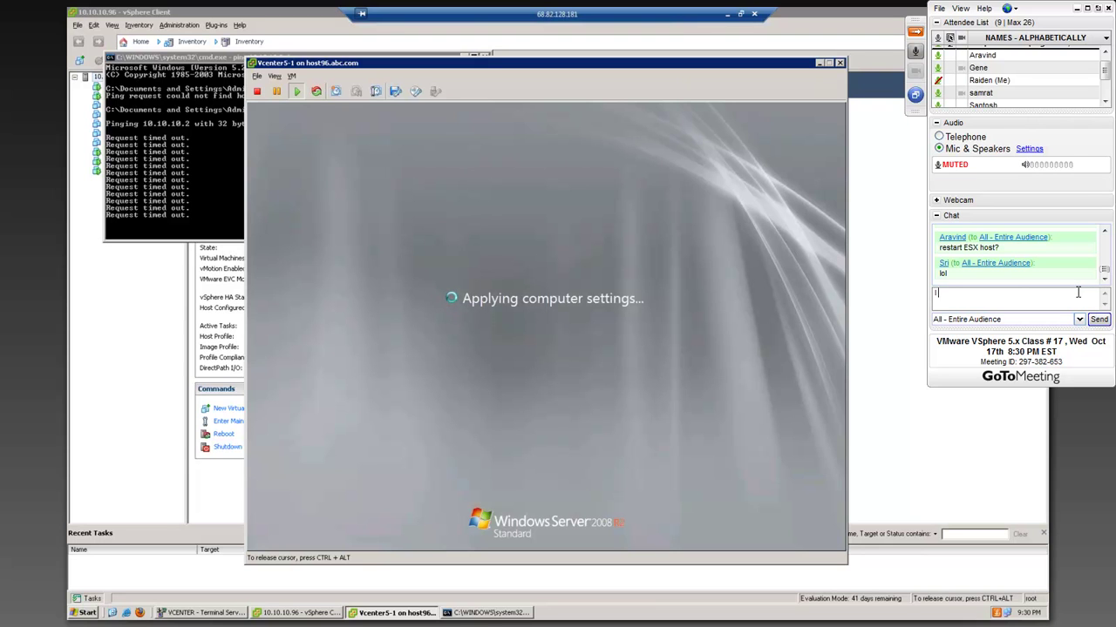
{"action": "type", "text": " think Ro"}
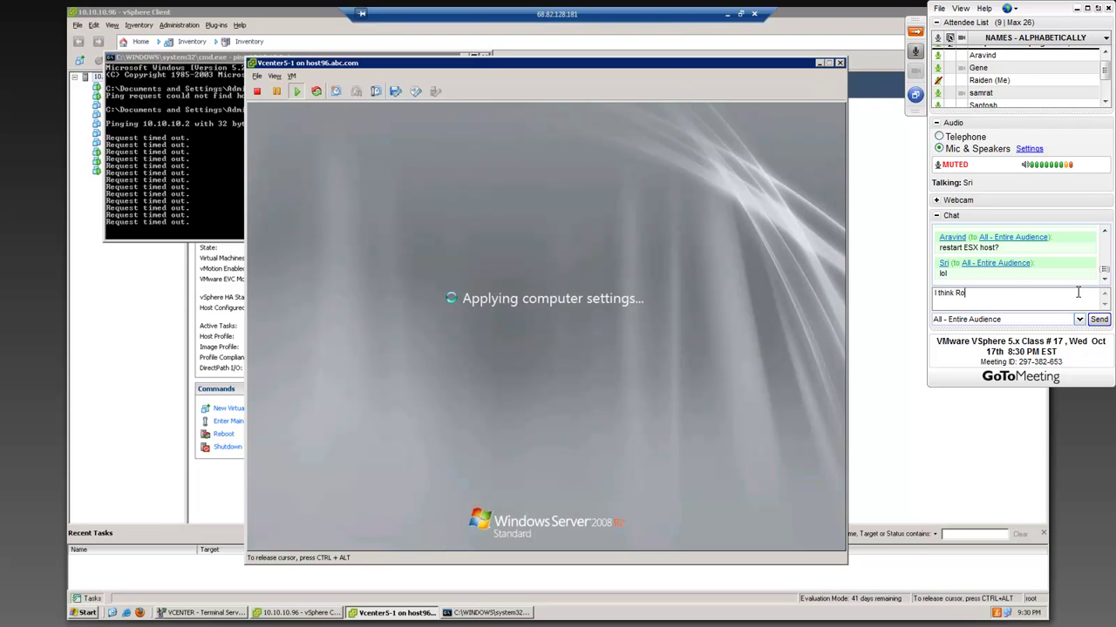
{"action": "type", "text": "mney stubled a"}
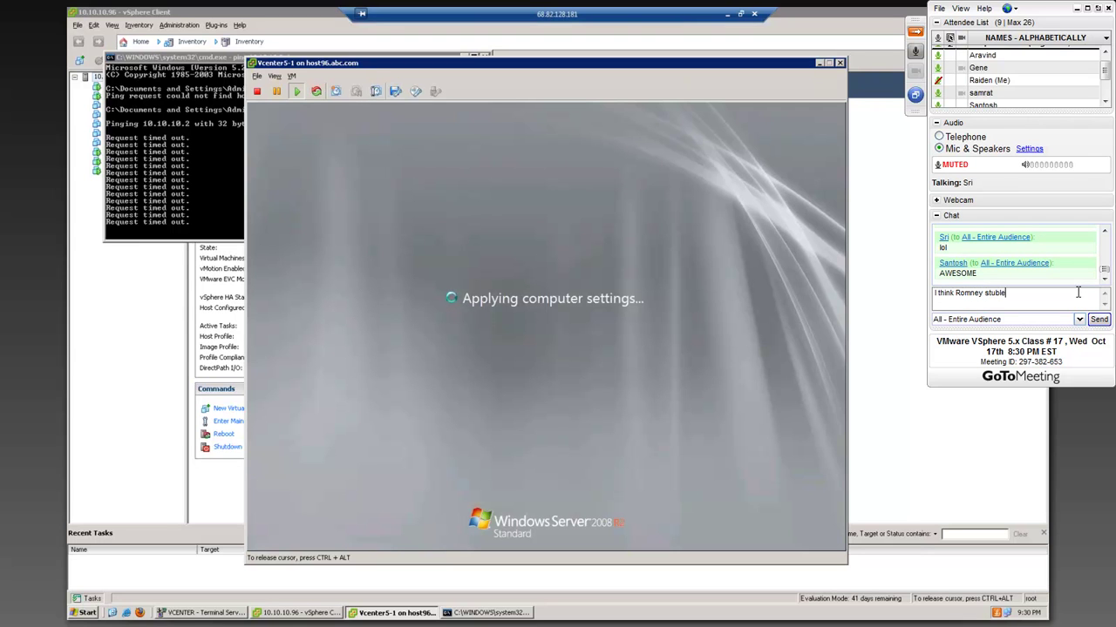
{"action": "key", "text": "BackSpace"}
{"action": "key", "text": "BackSpace"}
{"action": "key", "text": "BackSpace"}
{"action": "key", "text": "BackSpace"}
{"action": "key", "text": "BackSpace"}
{"action": "type", "text": "mbled alot."}
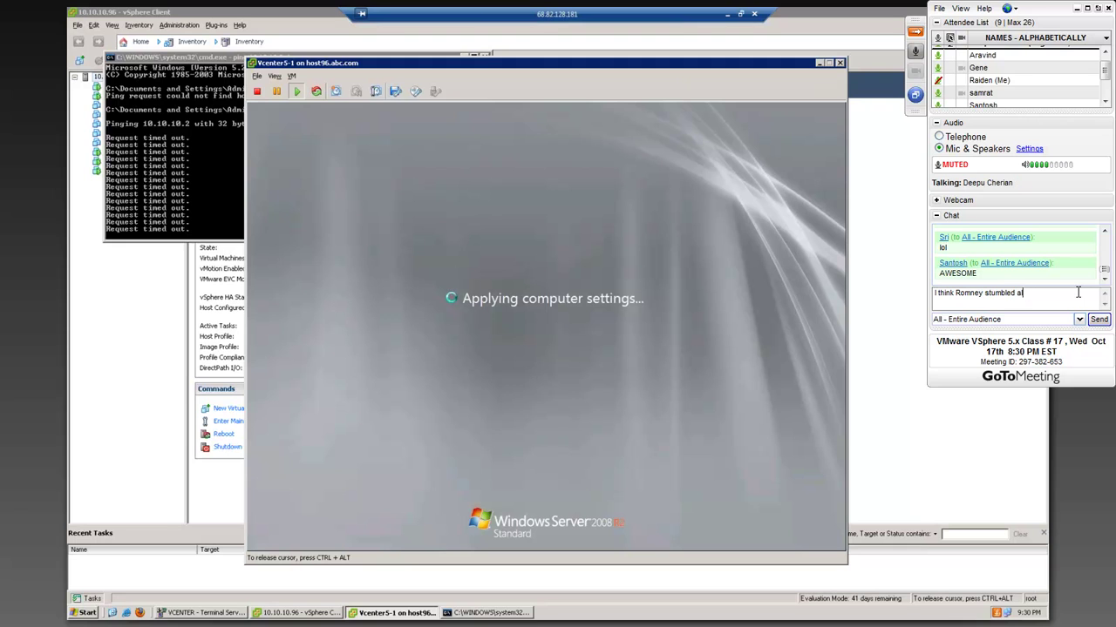
{"action": "key", "text": "BackSpace"}
{"action": "key", "text": "BackSpace"}
{"action": "key", "text": "BackSpace"}
{"action": "type", "text": "lot."}
{"action": "key", "text": "Return"}
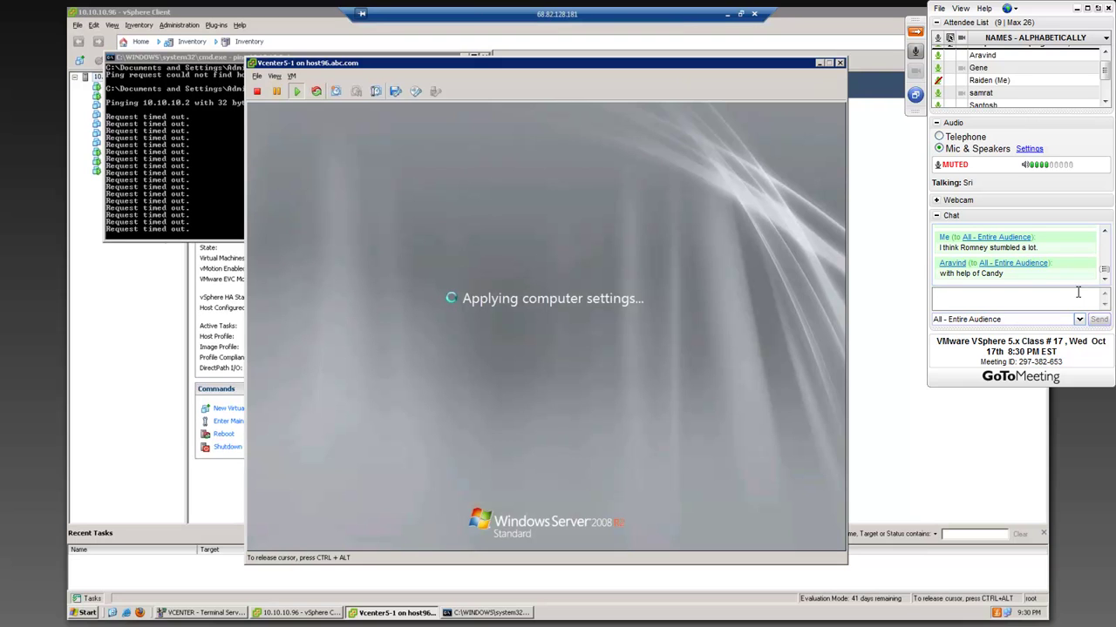
- Send a second chat comment that the moderator was unfavorable towards Romney
{"action": "type", "text": "Plus the moderator was "}
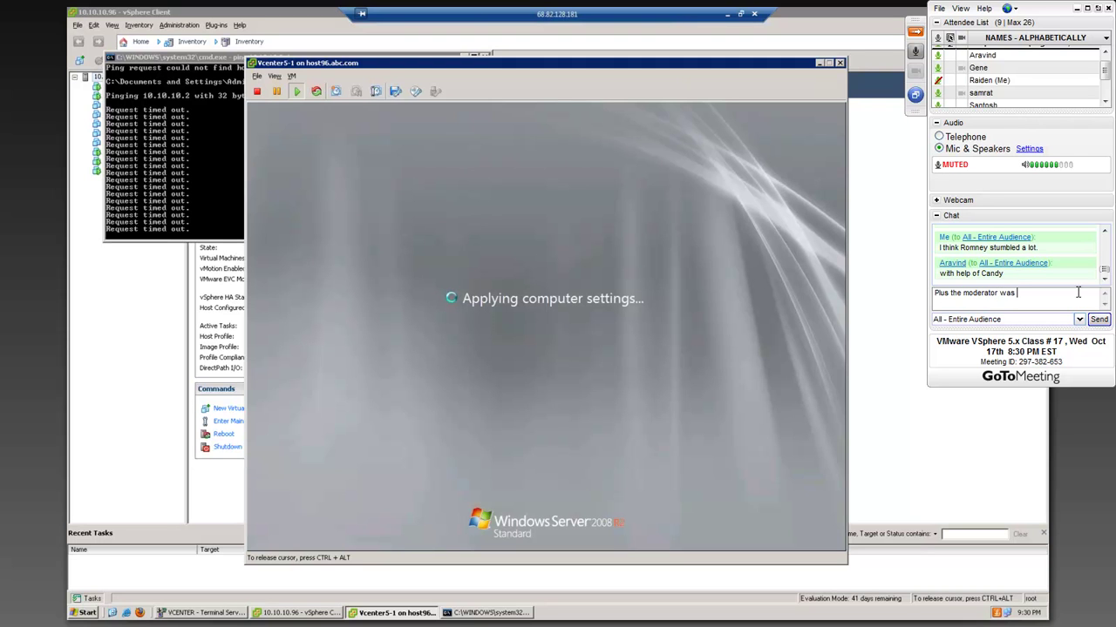
{"action": "type", "text": "really"}
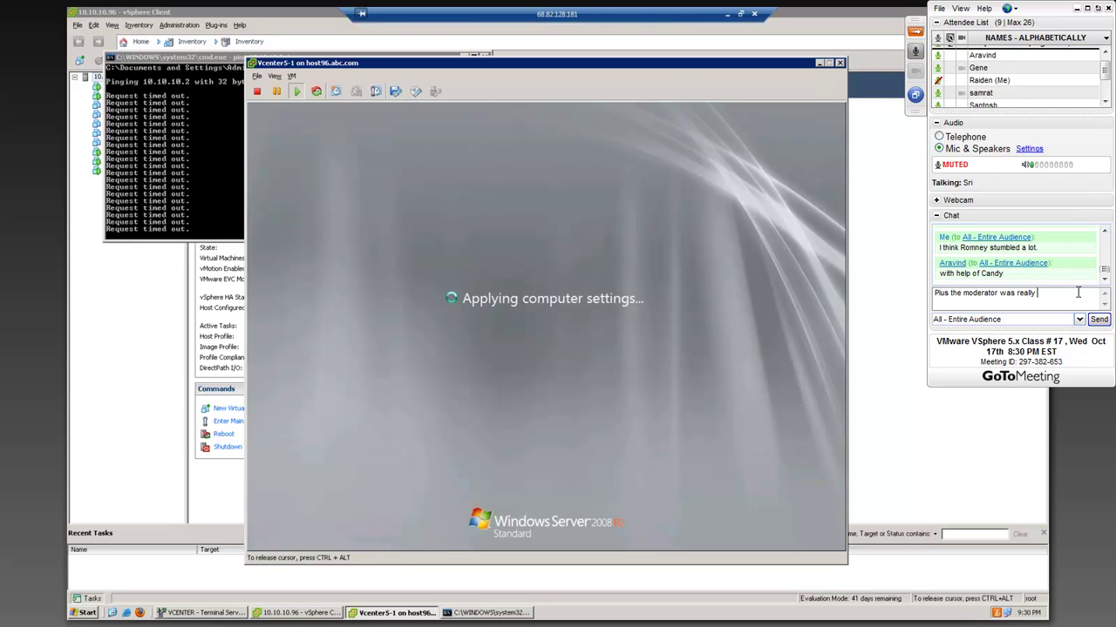
{"action": "type", "text": "unfavorable"}
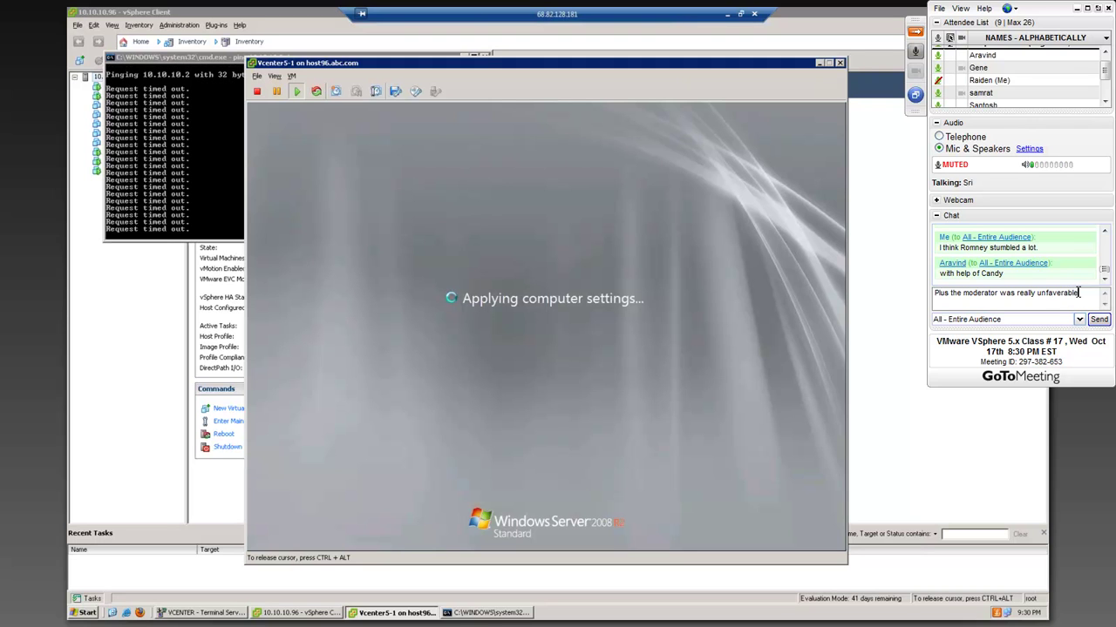
{"action": "key", "text": "BackSpace"}
{"action": "key", "text": "BackSpace"}
{"action": "key", "text": "BackSpace"}
{"action": "type", "text": "able."}
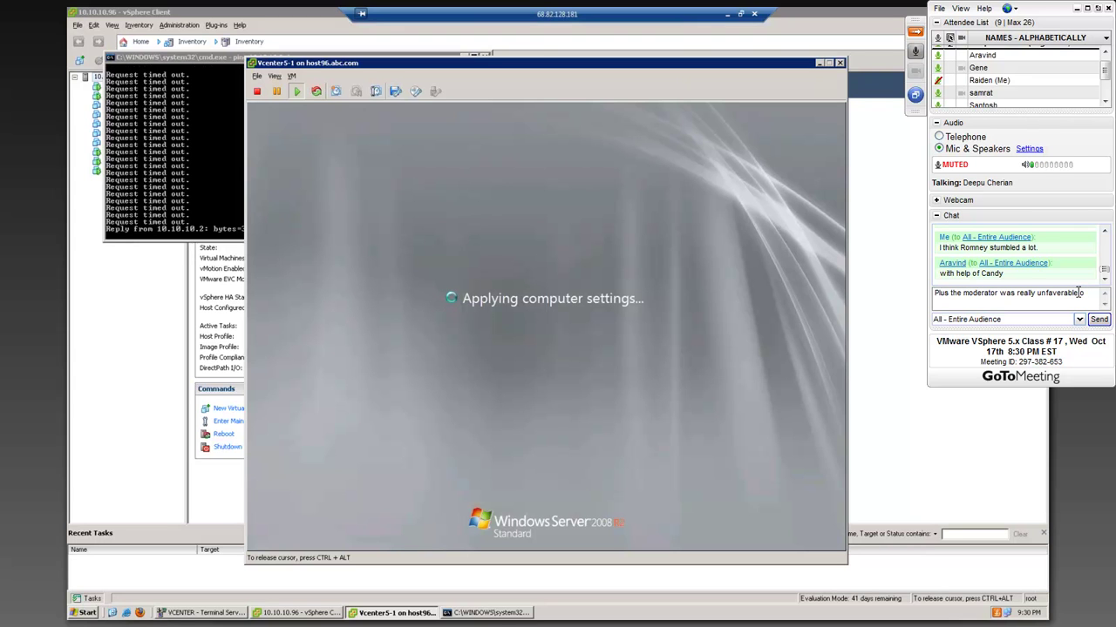
{"action": "type", "text": " towards R"}
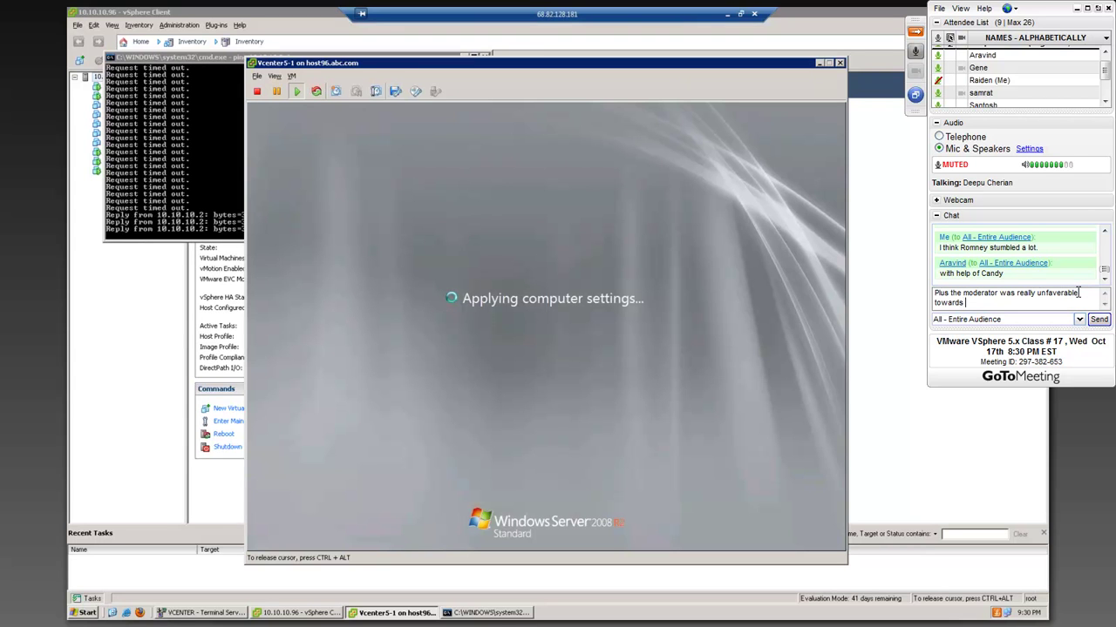
{"action": "type", "text": "omney."}
{"action": "key", "text": "Return"}
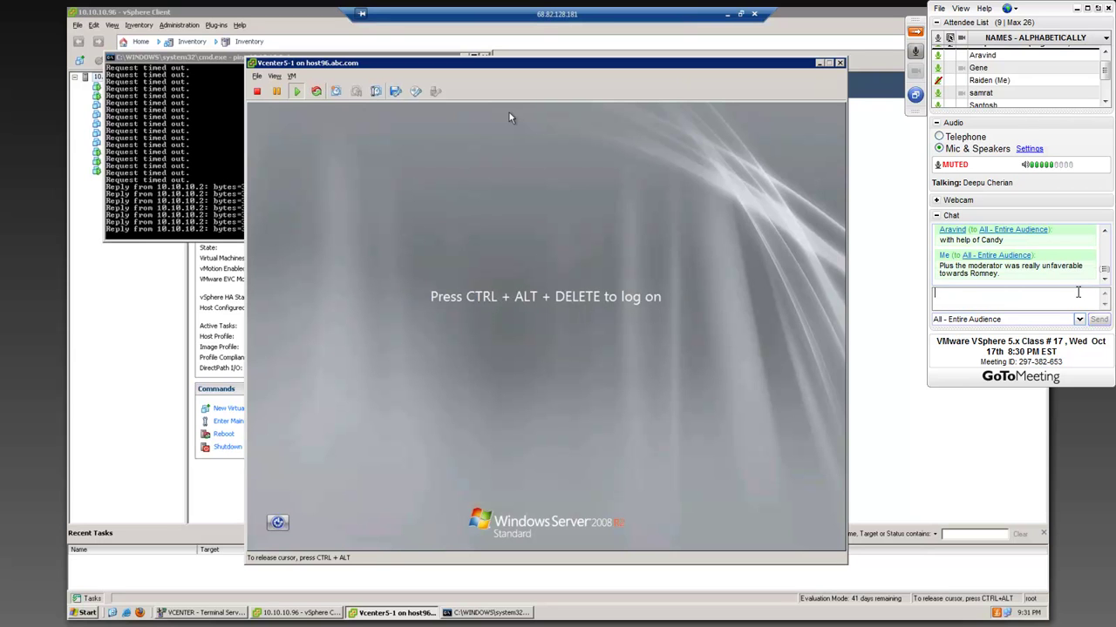
- Log on to the Vcenter5-1 console as Other User vcent5\Administrator with its password
{"action": "type", "text": "Romney is a b"}
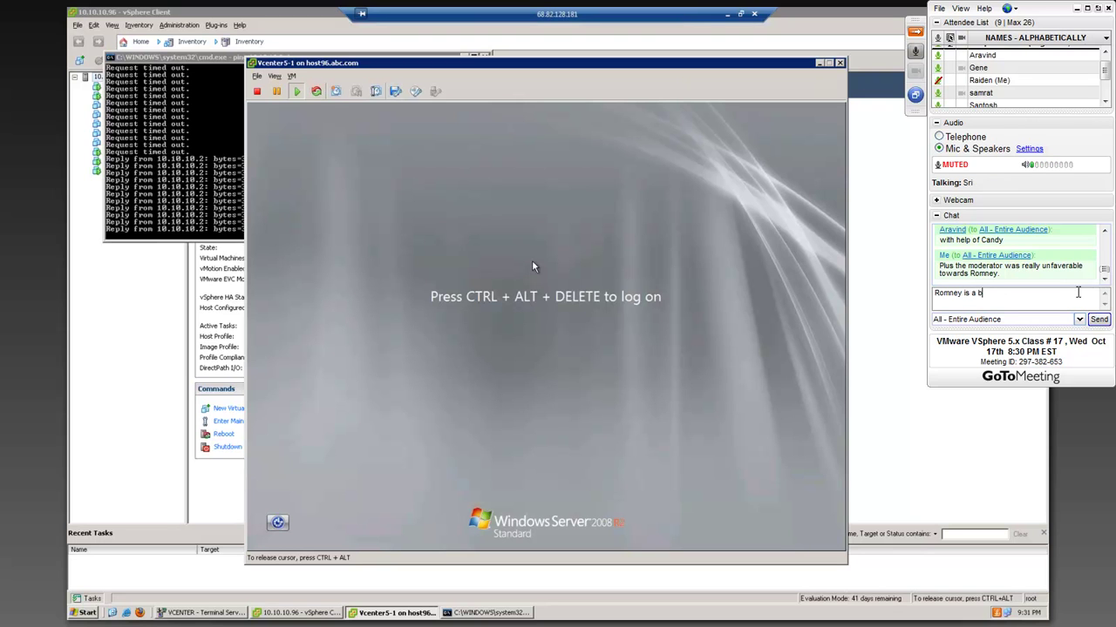
{"action": "type", "text": "usiness man"}
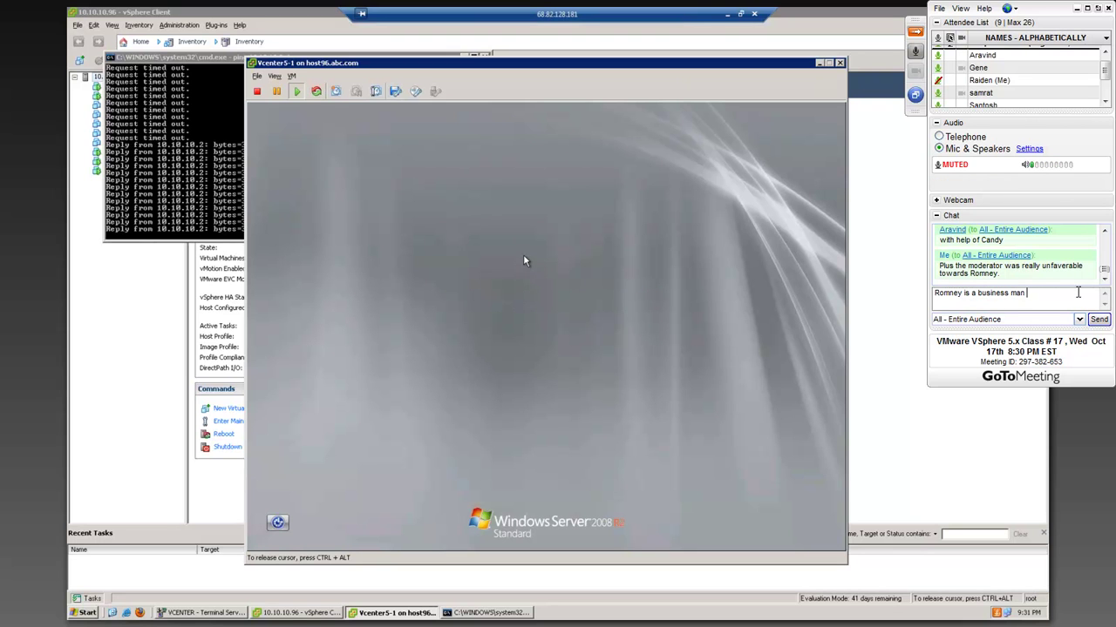
{"action": "type", "text": ","}
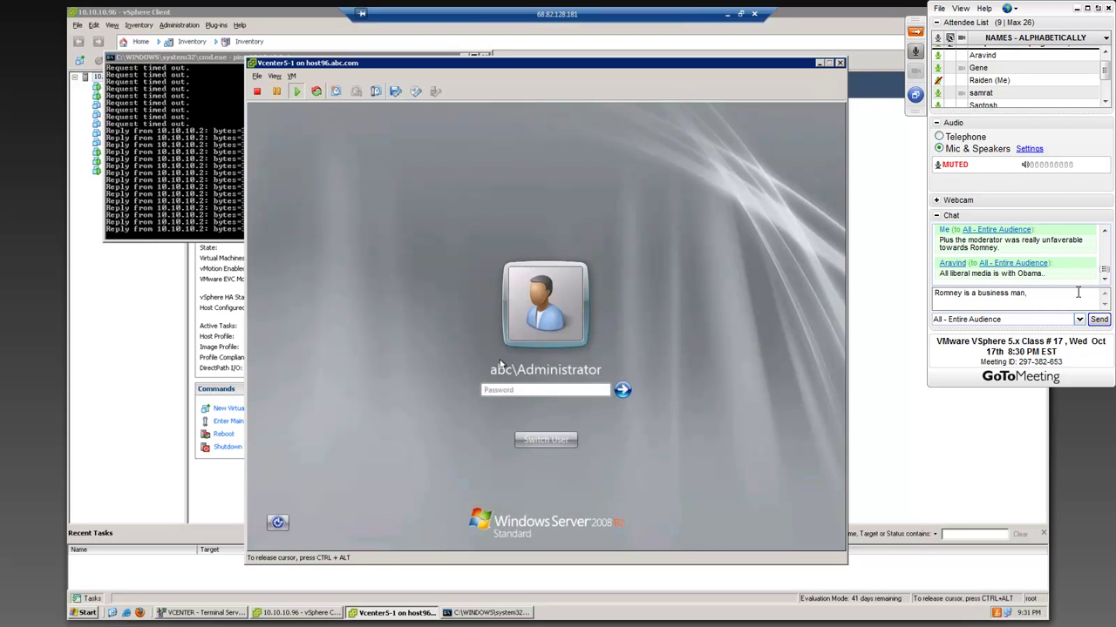
{"action": "left_click", "coordinate": [566, 444]}
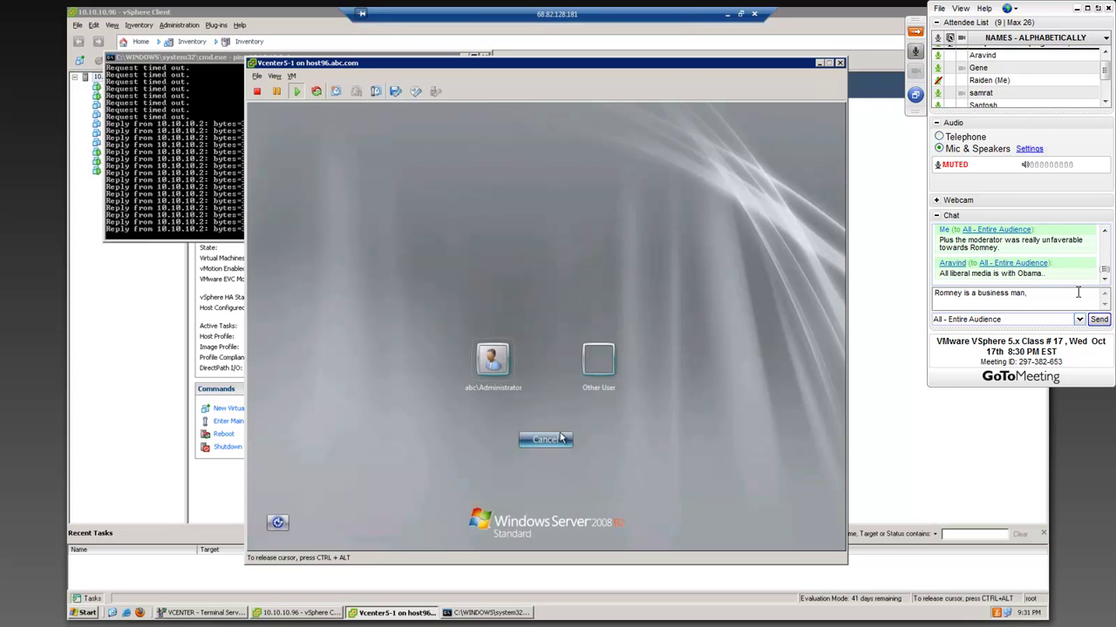
{"action": "left_click", "coordinate": [591, 371]}
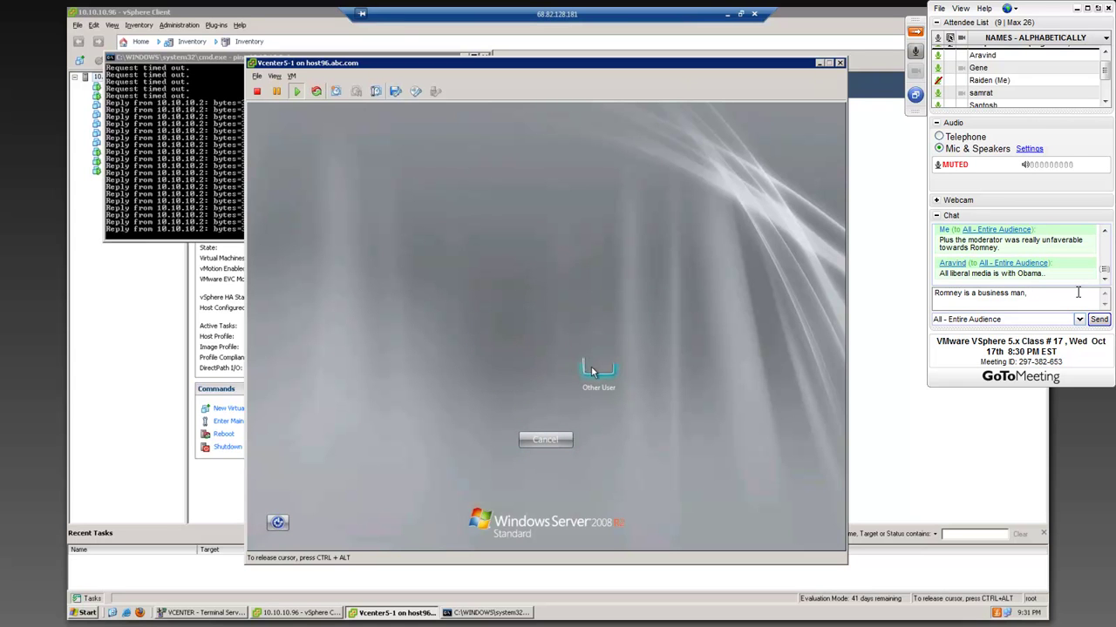
{"action": "type", "text": "he"}
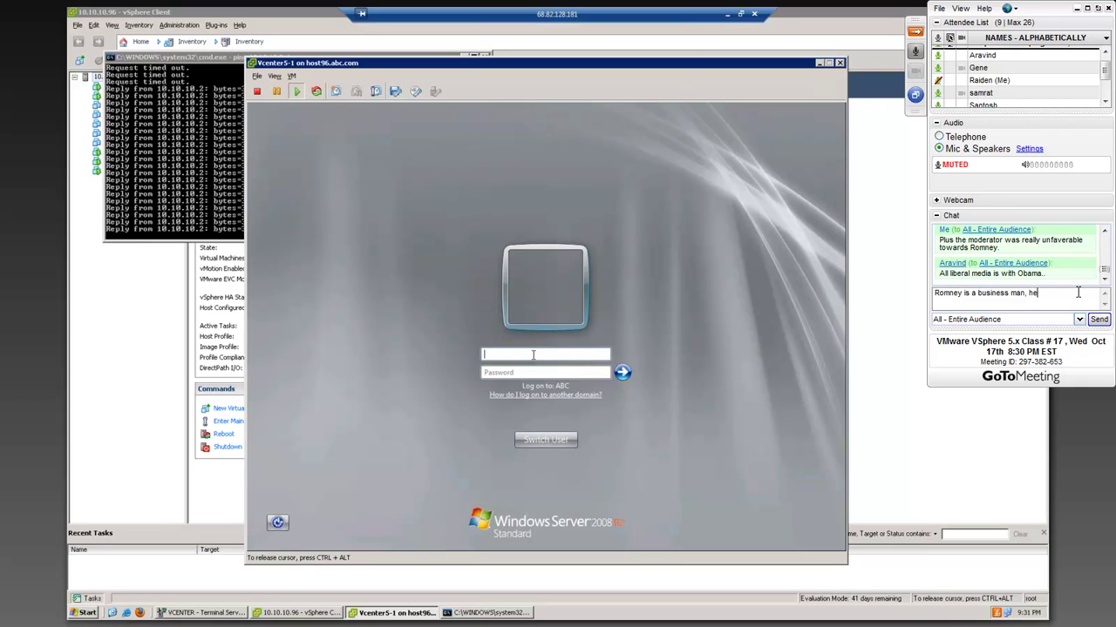
{"action": "type", "text": " changvcent5\\ed"}
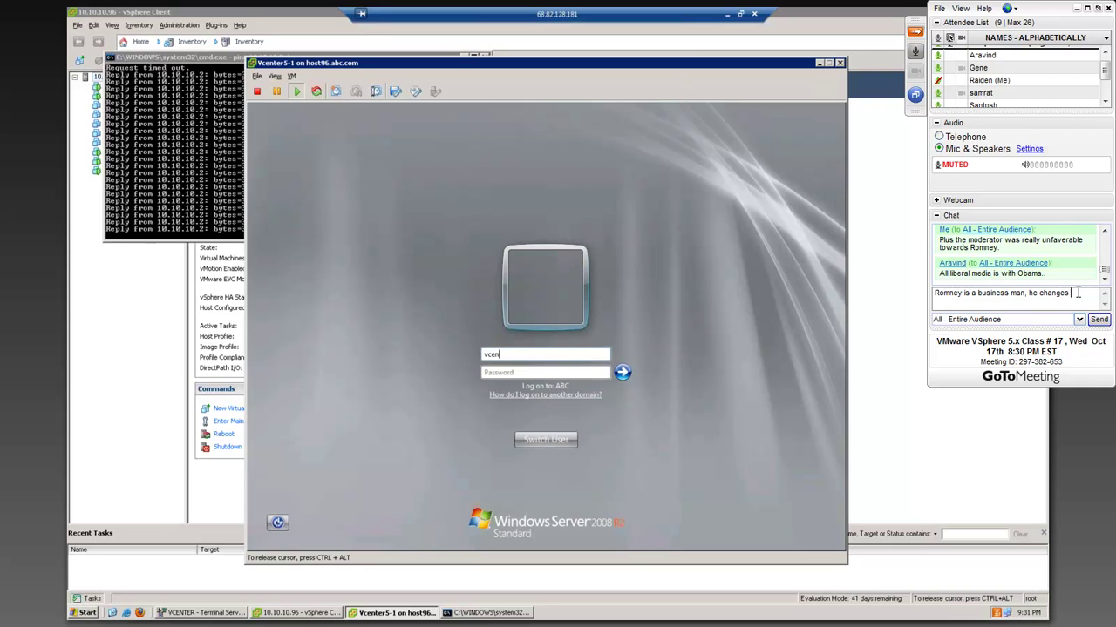
{"action": "key", "text": "BackSpace"}
{"action": "key", "text": "BackSpace"}
{"action": "key", "text": "BackSpace"}
{"action": "key", "text": "BackSpace"}
{"action": "key", "text": "BackSpace"}
{"action": "key", "text": "BackSpace"}
{"action": "key", "text": "BackSpace"}
{"action": "key", "text": "BackSpace"}
{"action": "key", "text": "BackSpace"}
{"action": "key", "text": "BackSpace"}
{"action": "key", "text": "BackSpace"}
{"action": "key", "text": "BackSpace"}
{"action": "key", "text": "BackSpace"}
{"action": "key", "text": "BackSpace"}
{"action": "key", "text": "BackSpace"}
{"action": "key", "text": "BackSpace"}
{"action": "key", "text": "BackSpace"}
{"action": "key", "text": "BackSpace"}
{"action": "key", "text": "BackSpace"}
{"action": "key", "text": "BackSpace"}
{"action": "key", "text": "BackSpace"}
{"action": "key", "text": "BackSpace"}
{"action": "key", "text": "BackSpace"}
{"action": "key", "text": "BackSpace"}
{"action": "type", "text": "Administrator"}
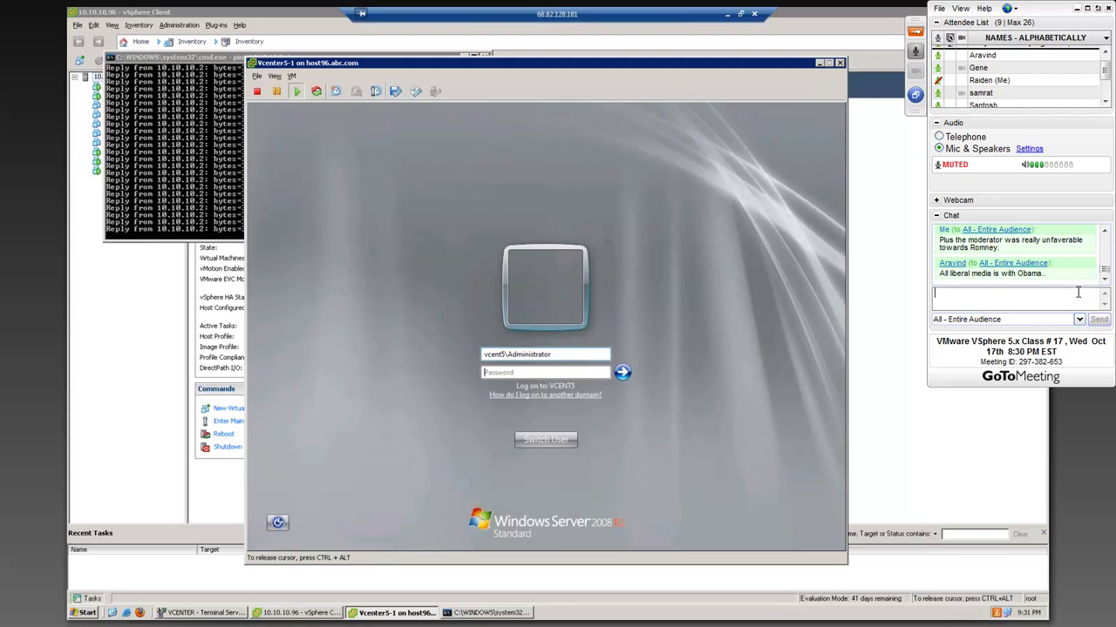
{"action": "key", "text": "Tab"}
{"action": "type", "text": "•••••"}
{"action": "key", "text": "Return"}
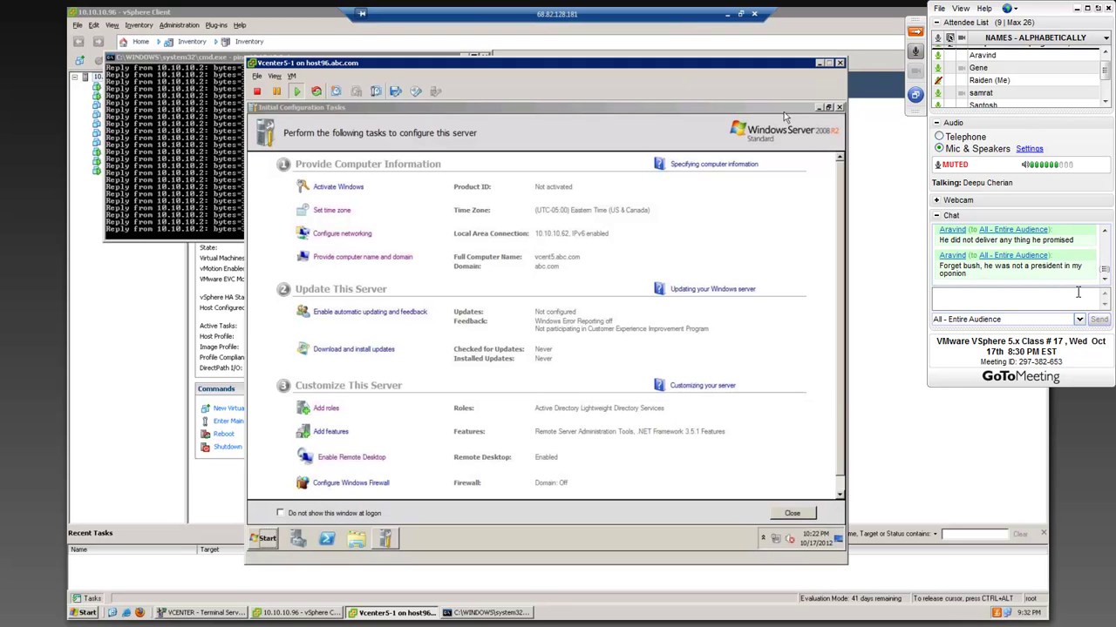
- Close the Initial Configuration Tasks window on the Vcenter5-1 desktop
{"action": "left_click", "coordinate": [840, 110]}
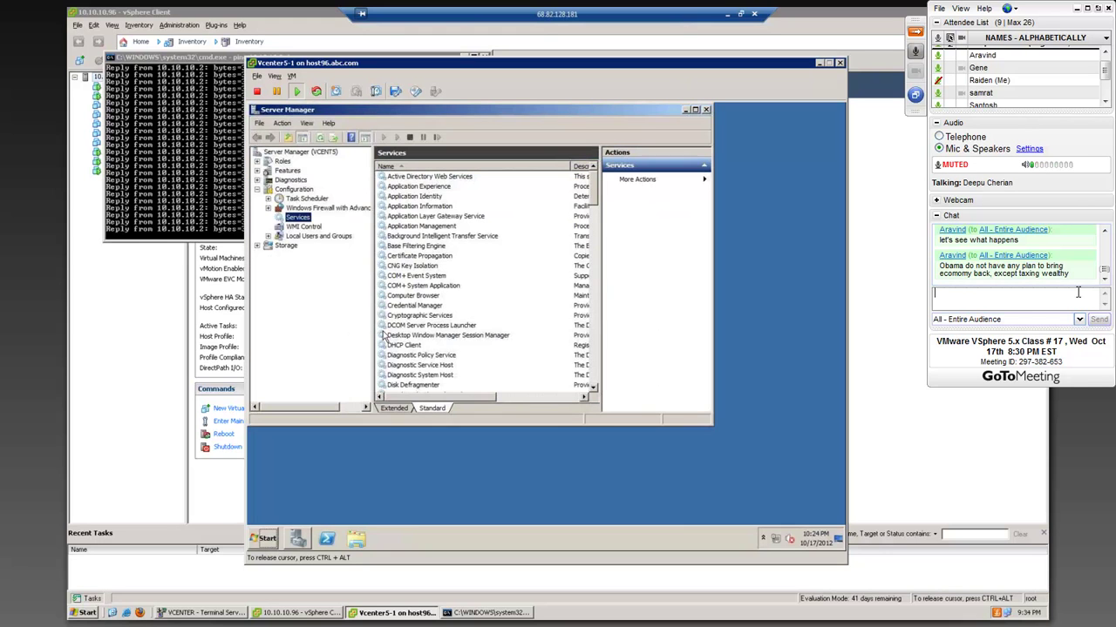
- Maximize Server Manager and jump to the services starting with V
{"action": "left_click_drag", "start_coordinate": [576, 111], "coordinate": [625, 127]}
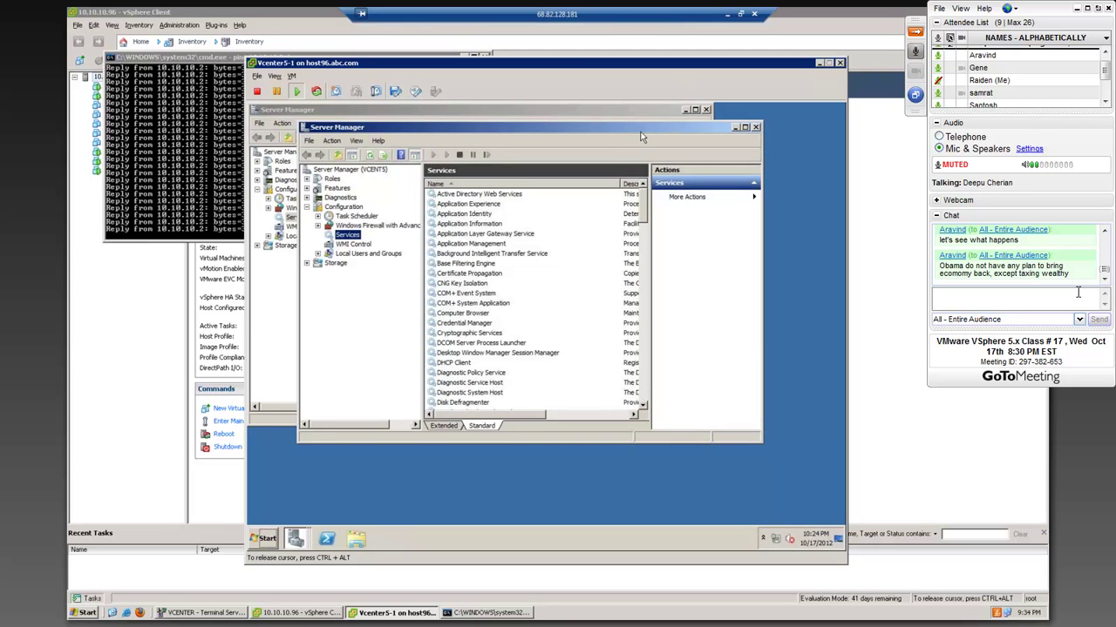
{"action": "left_click", "coordinate": [745, 127]}
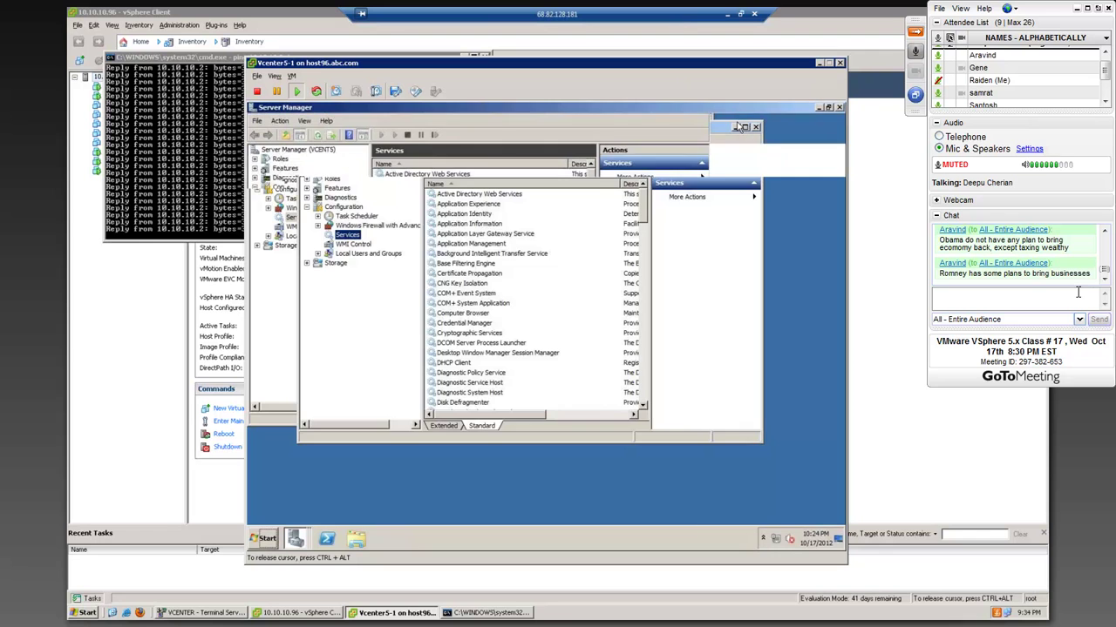
{"action": "left_click", "coordinate": [421, 423]}
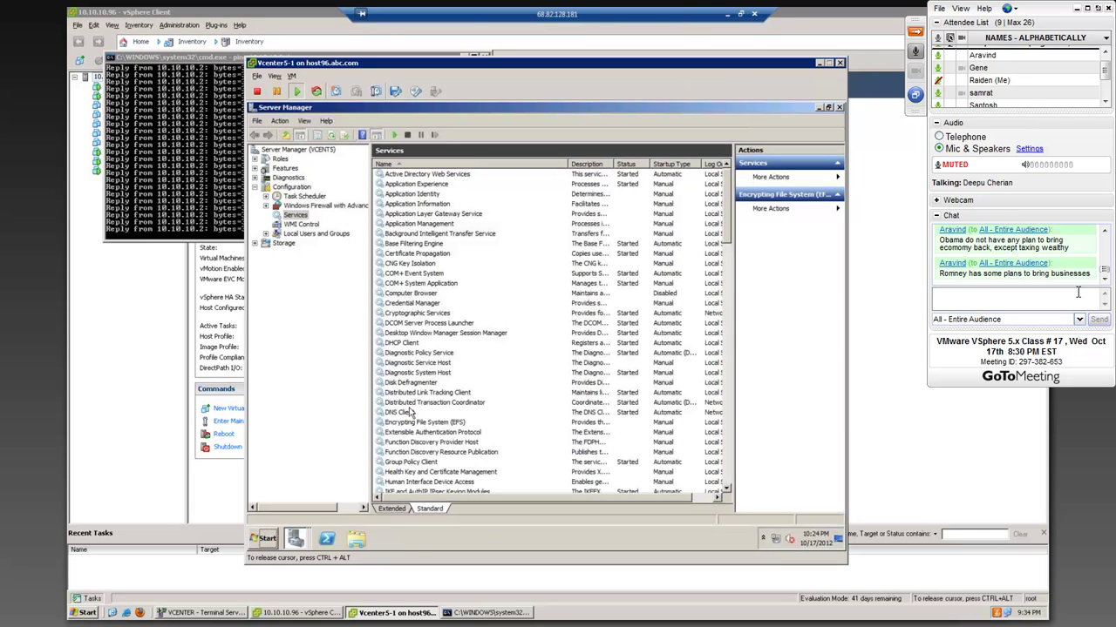
{"action": "key", "text": "v"}
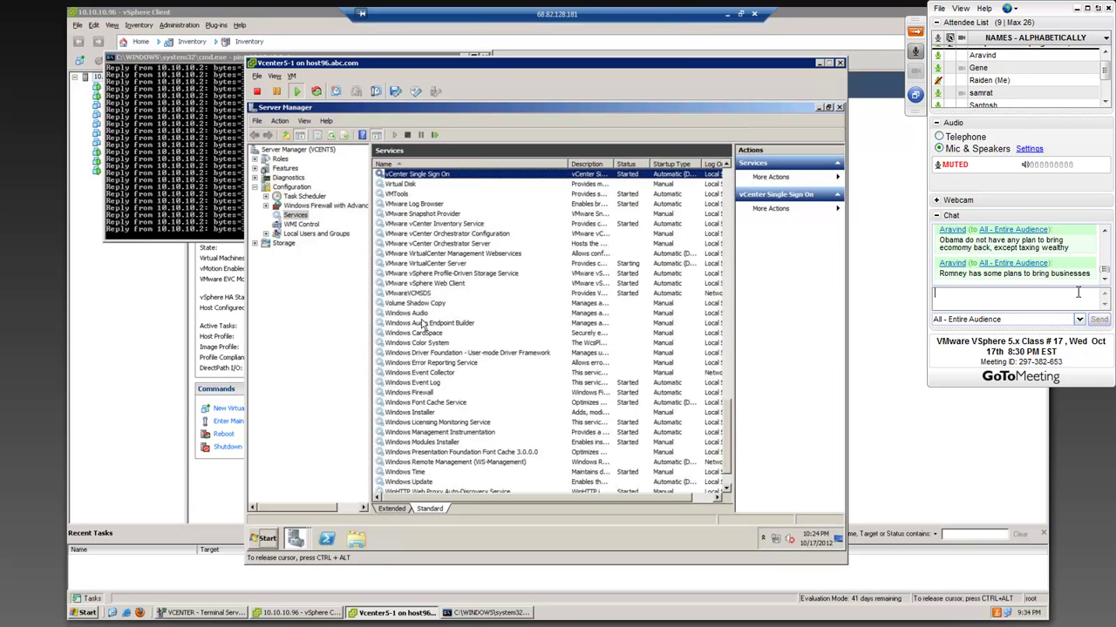
{"action": "left_click", "coordinate": [1077, 292]}
- Review the VMware VirtualCenter Server service properties and close them without changes
{"action": "left_click", "coordinate": [433, 264]}
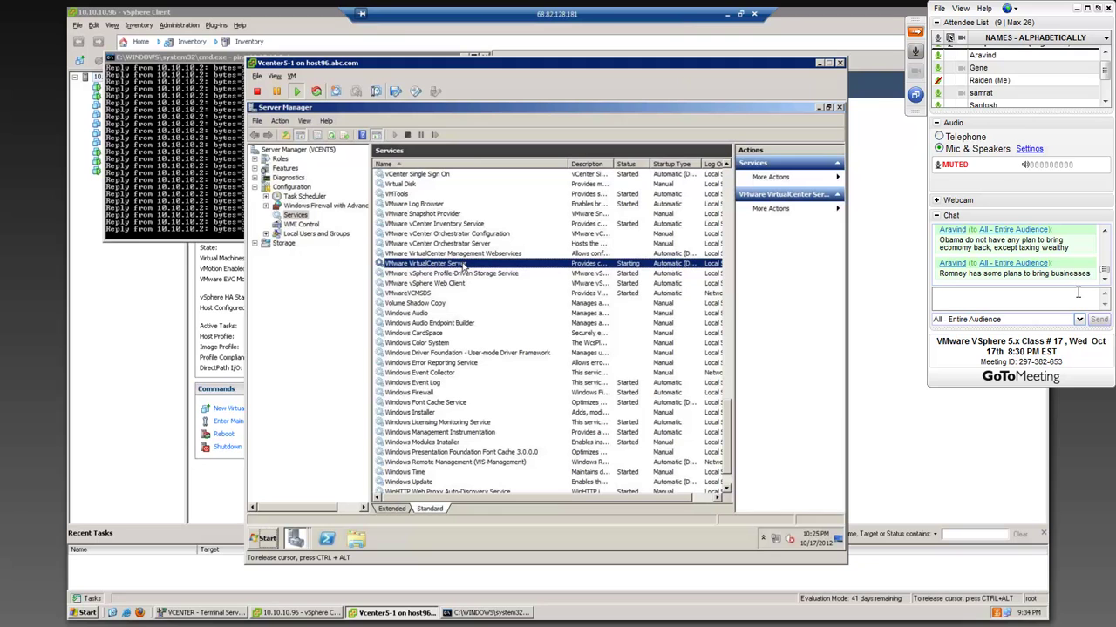
{"action": "right_click", "coordinate": [484, 264]}
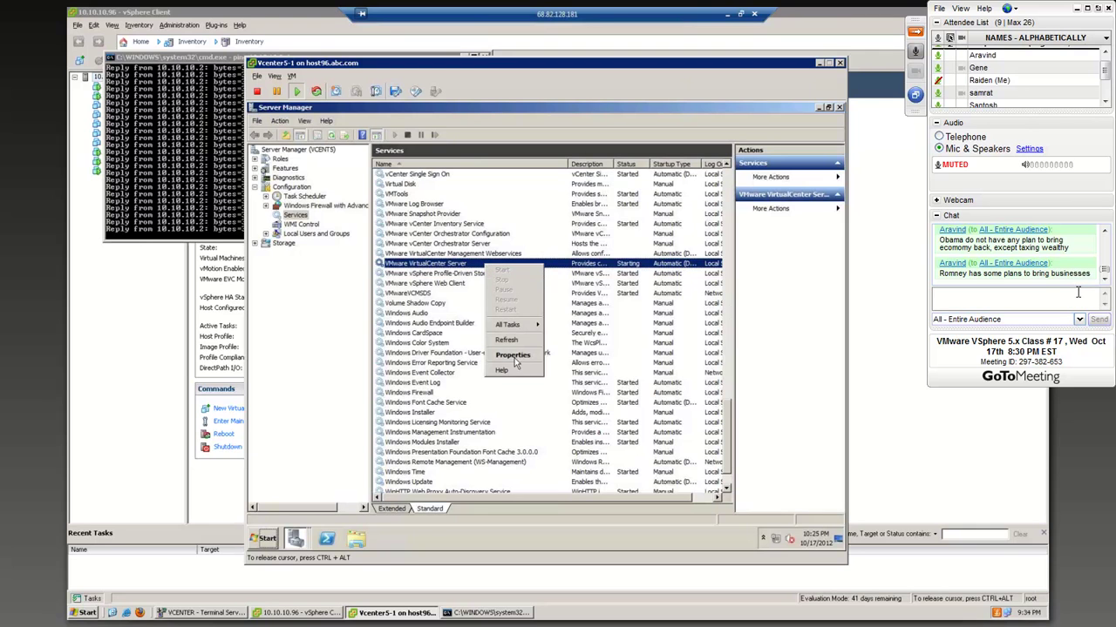
{"action": "left_click", "coordinate": [514, 356]}
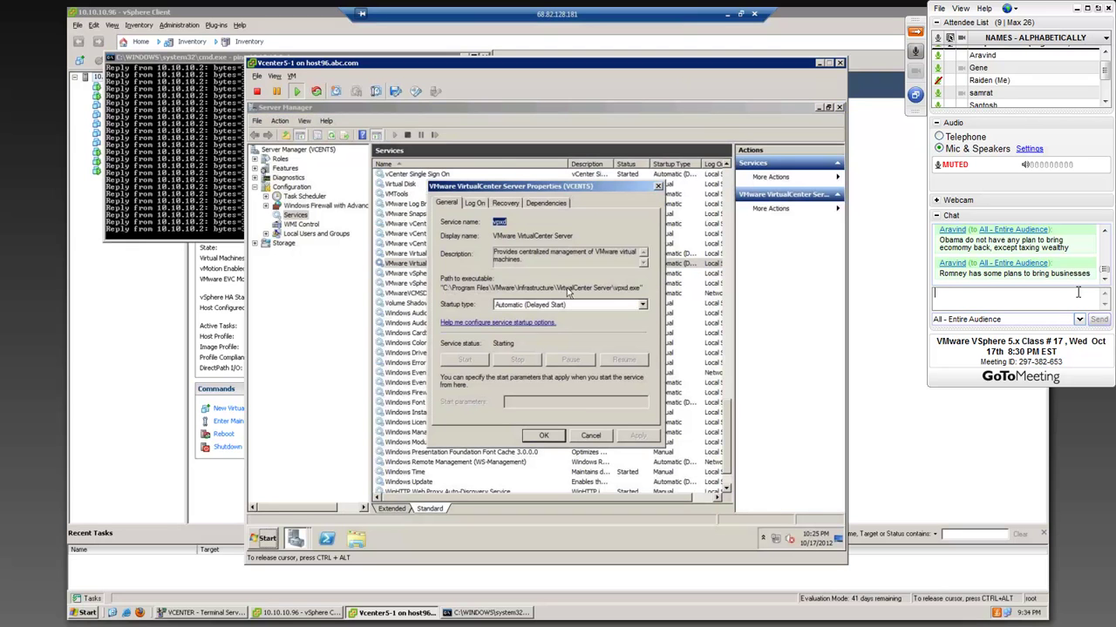
{"action": "left_click", "coordinate": [591, 435]}
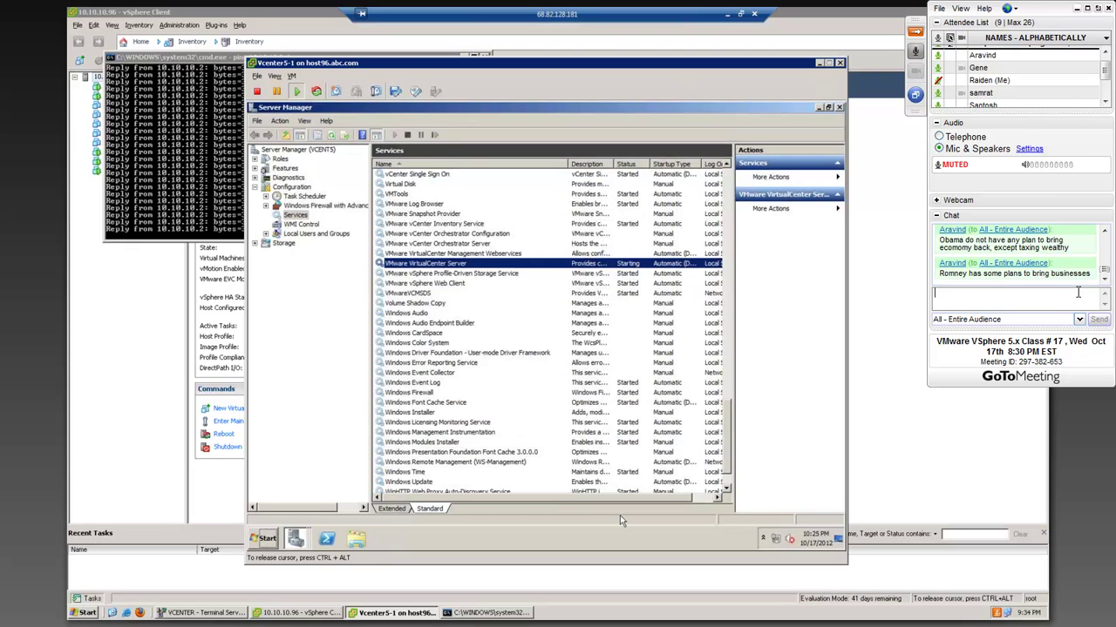
- Start Task Manager, find vpxd.exe in the Processes list and end it
{"action": "right_click", "coordinate": [617, 539]}
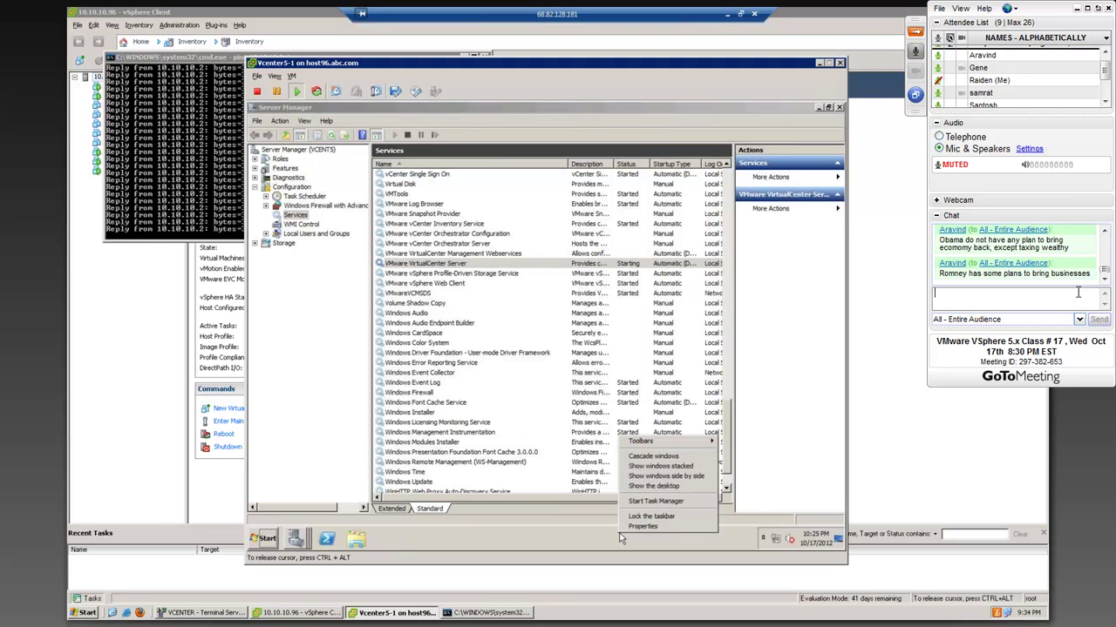
{"action": "left_click", "coordinate": [640, 503]}
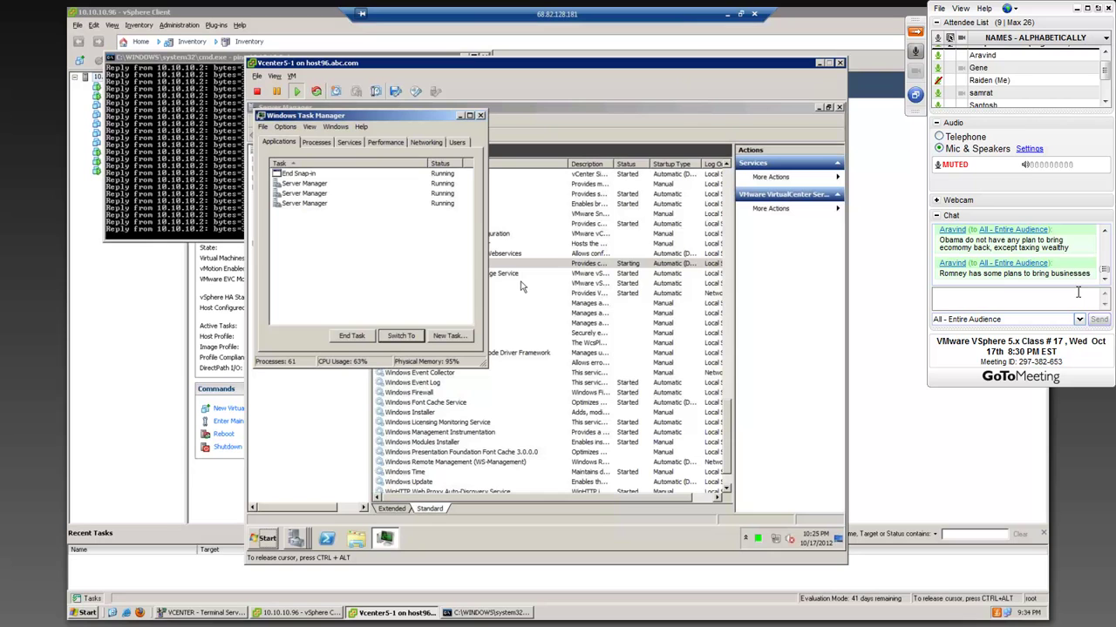
{"action": "left_click", "coordinate": [320, 145]}
{"action": "left_click", "coordinate": [288, 224]}
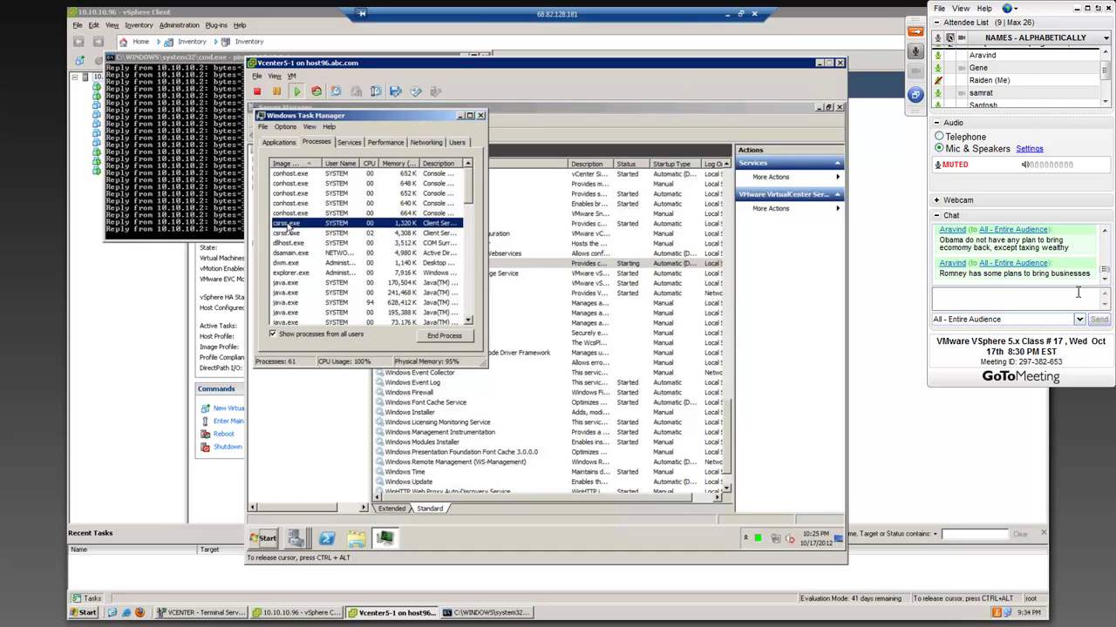
{"action": "scroll", "coordinate": [289, 224], "scroll_direction": "down", "scroll_amount": 10}
{"action": "left_click", "coordinate": [288, 213]}
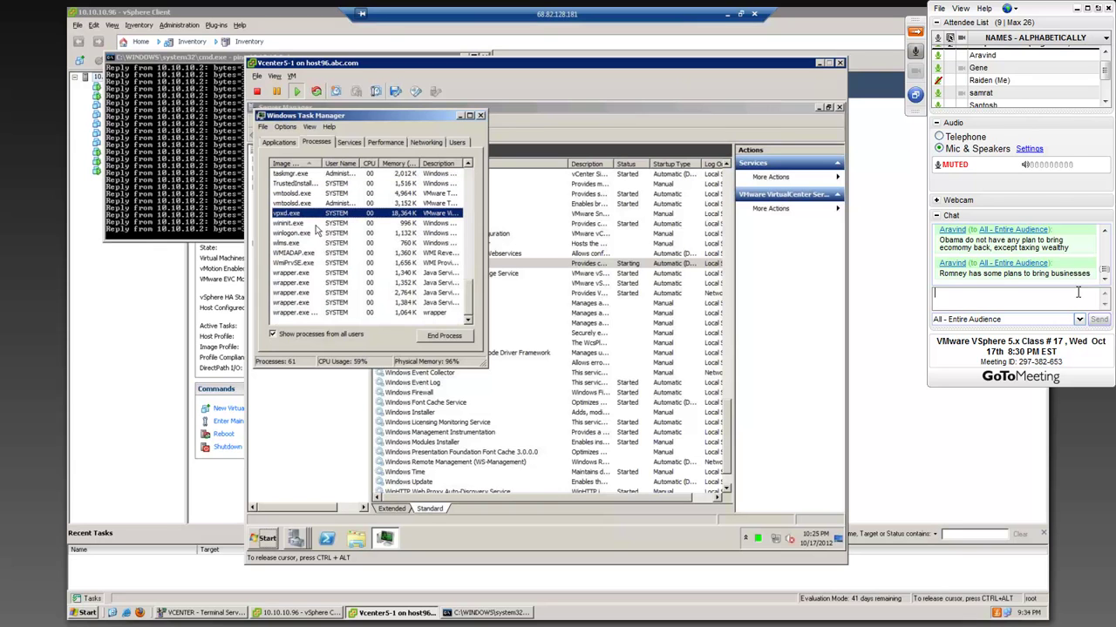
{"action": "left_click", "coordinate": [444, 336]}
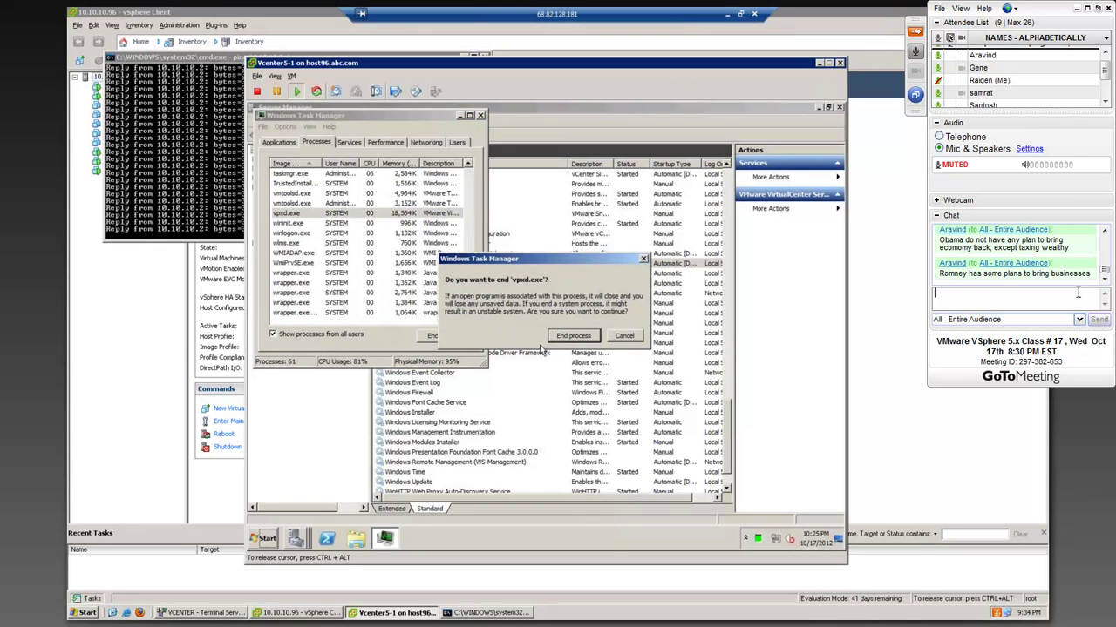
{"action": "left_click", "coordinate": [574, 338]}
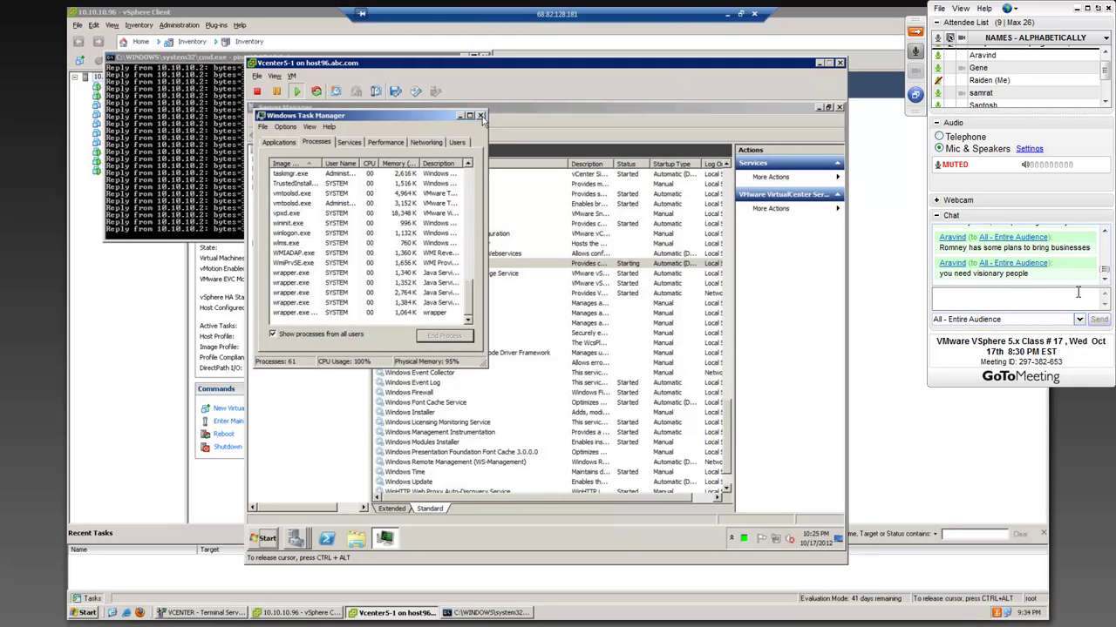
- End the vpxd.exe process a second time and close Task Manager
{"action": "left_click", "coordinate": [294, 214]}
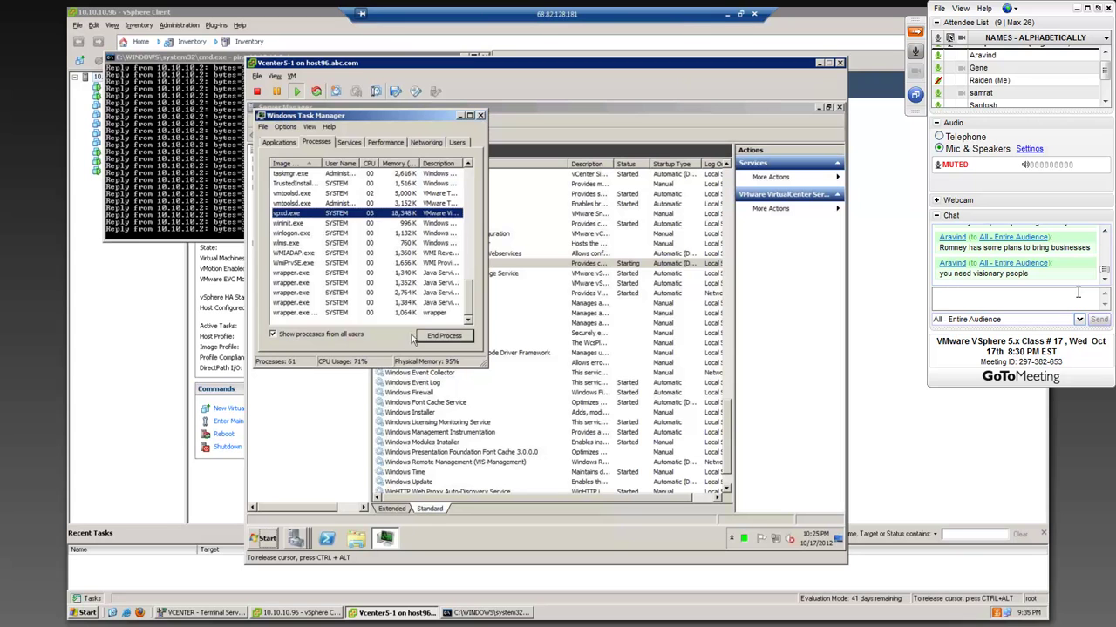
{"action": "left_click", "coordinate": [428, 338]}
{"action": "left_click", "coordinate": [574, 336]}
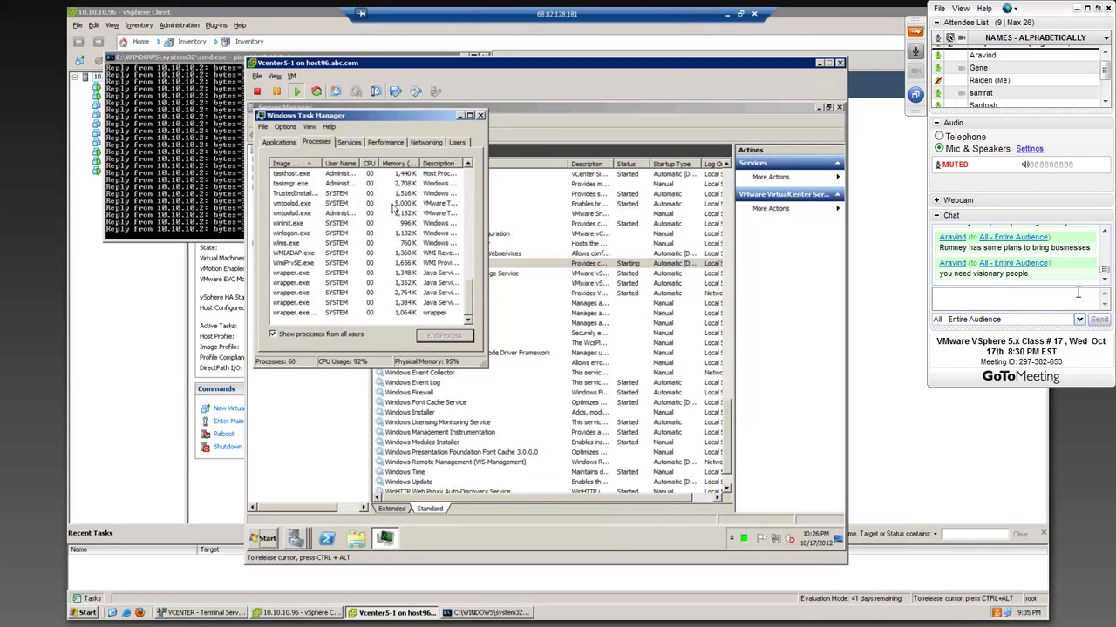
{"action": "left_click", "coordinate": [479, 115]}
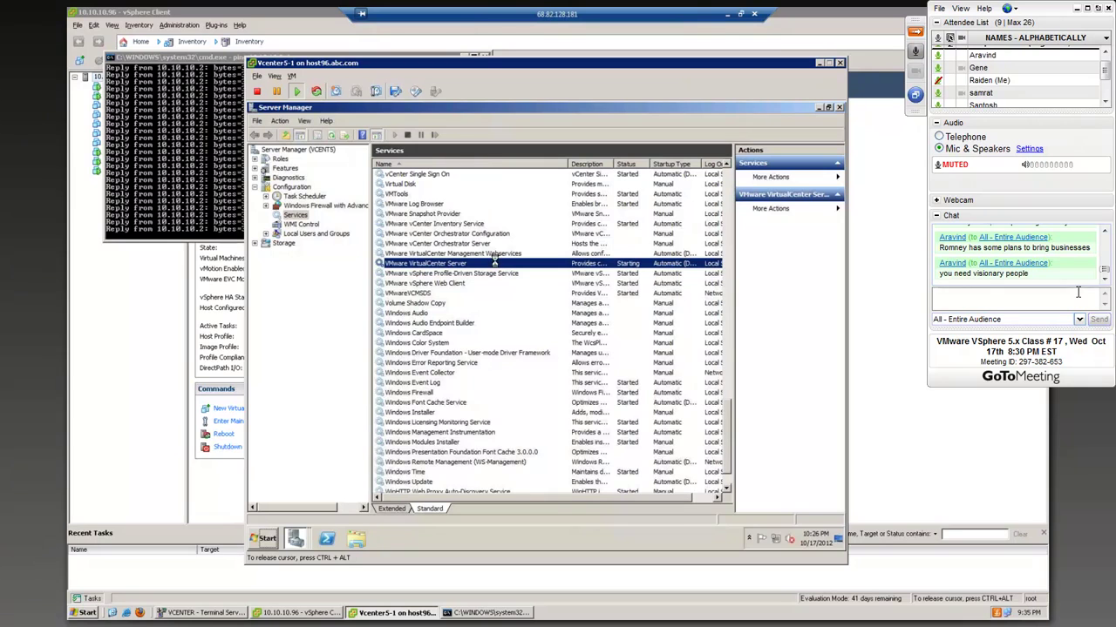
- Reopen Task Manager and end the relaunched vpxd.exe process twice more
{"action": "right_click", "coordinate": [638, 534]}
{"action": "left_click", "coordinate": [660, 502]}
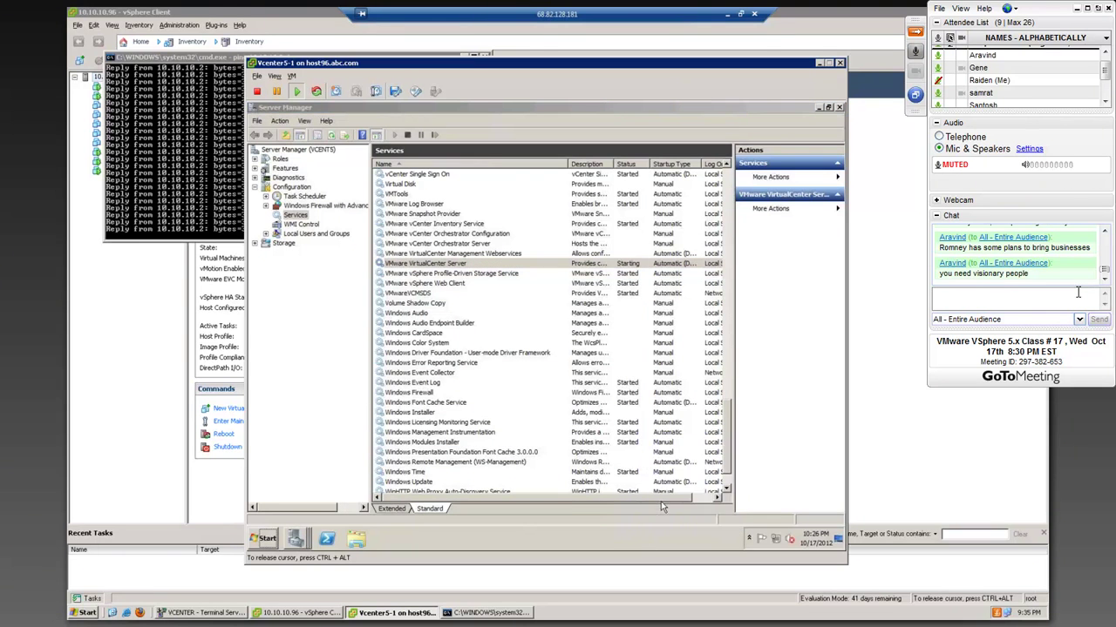
{"action": "left_click", "coordinate": [281, 255]}
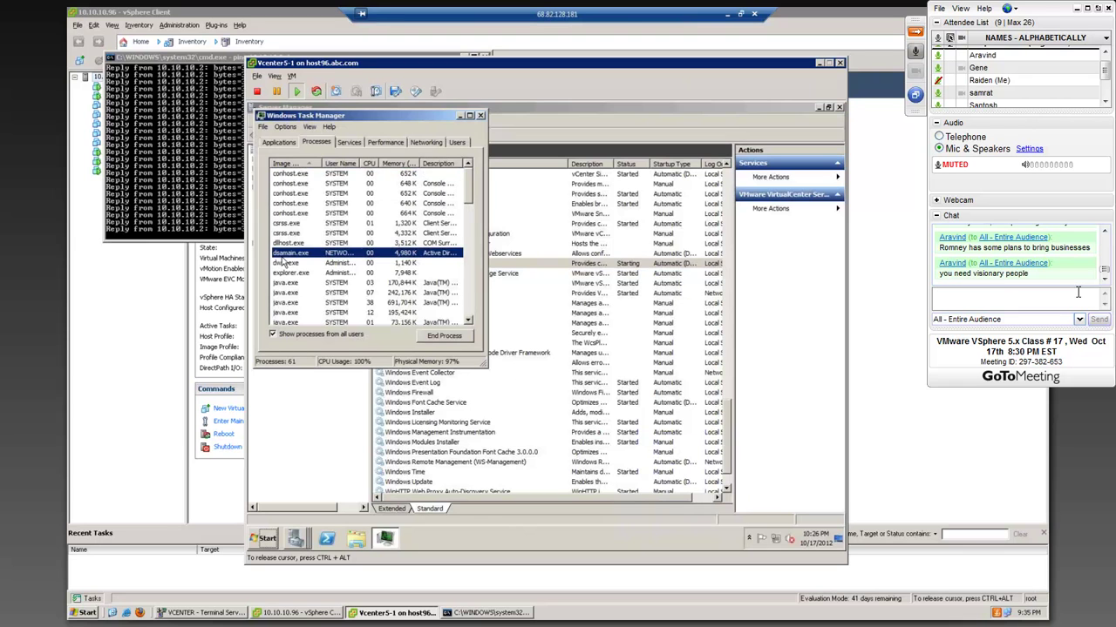
{"action": "key", "text": "v"}
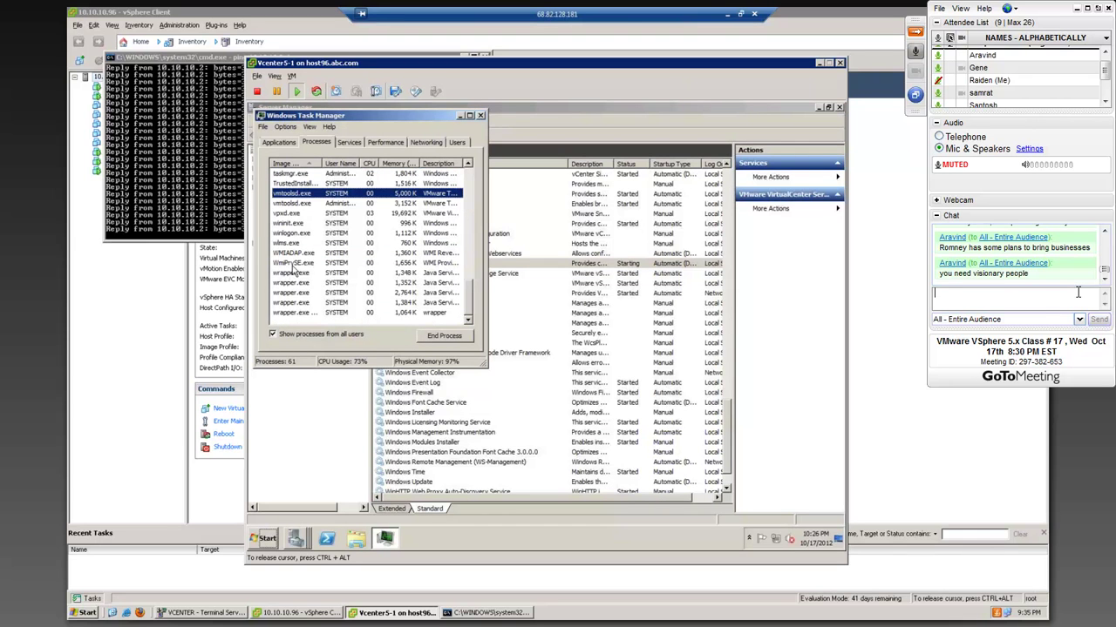
{"action": "left_click", "coordinate": [288, 215]}
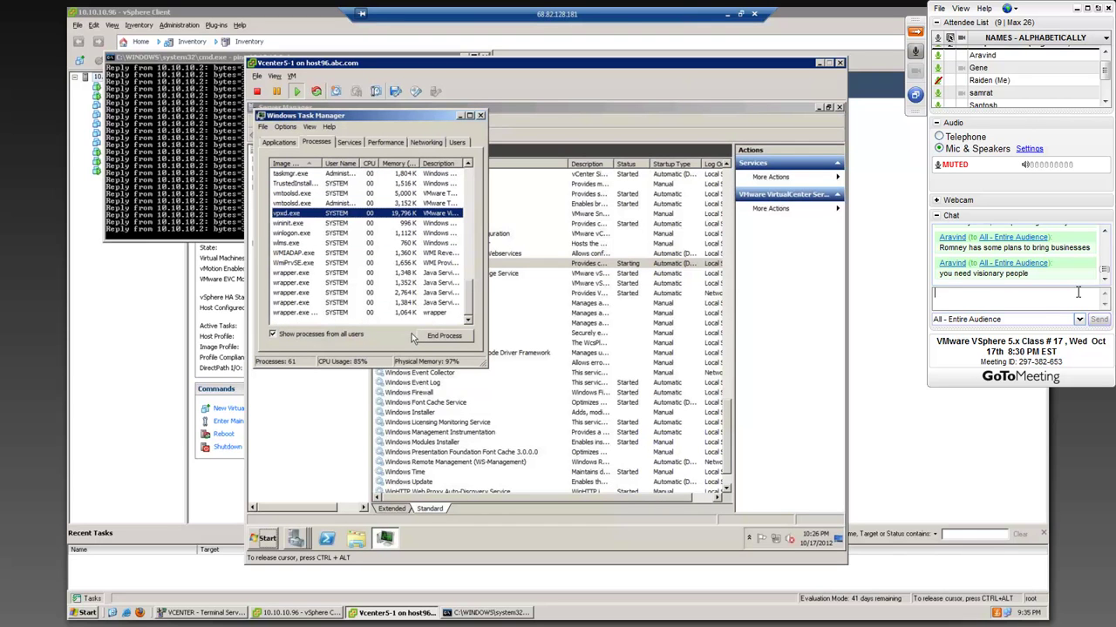
{"action": "left_click", "coordinate": [442, 339]}
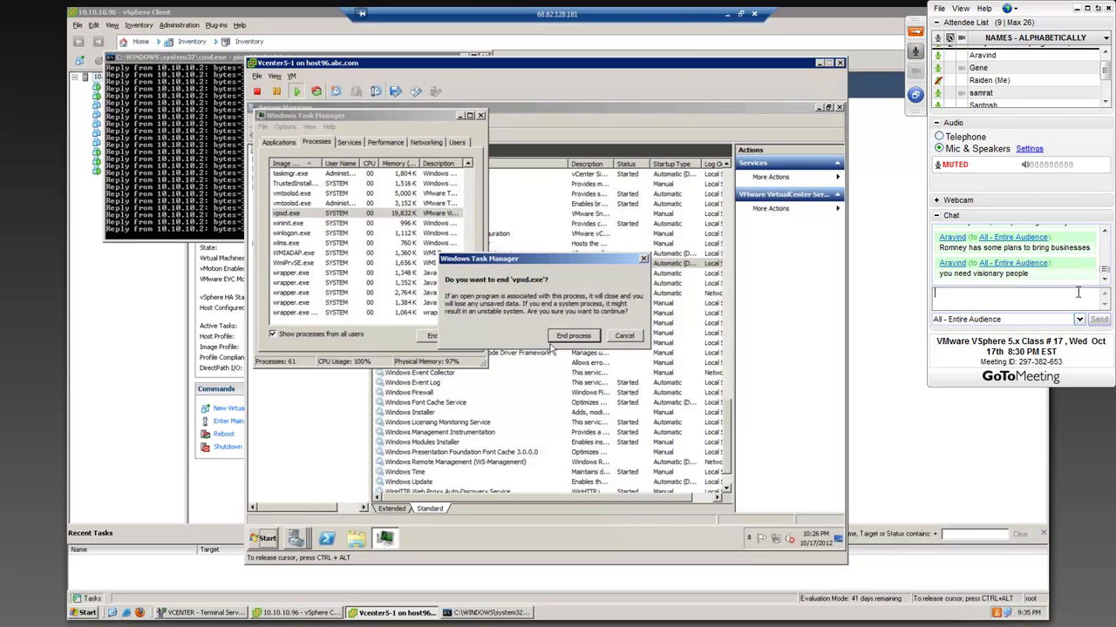
{"action": "left_click", "coordinate": [572, 336]}
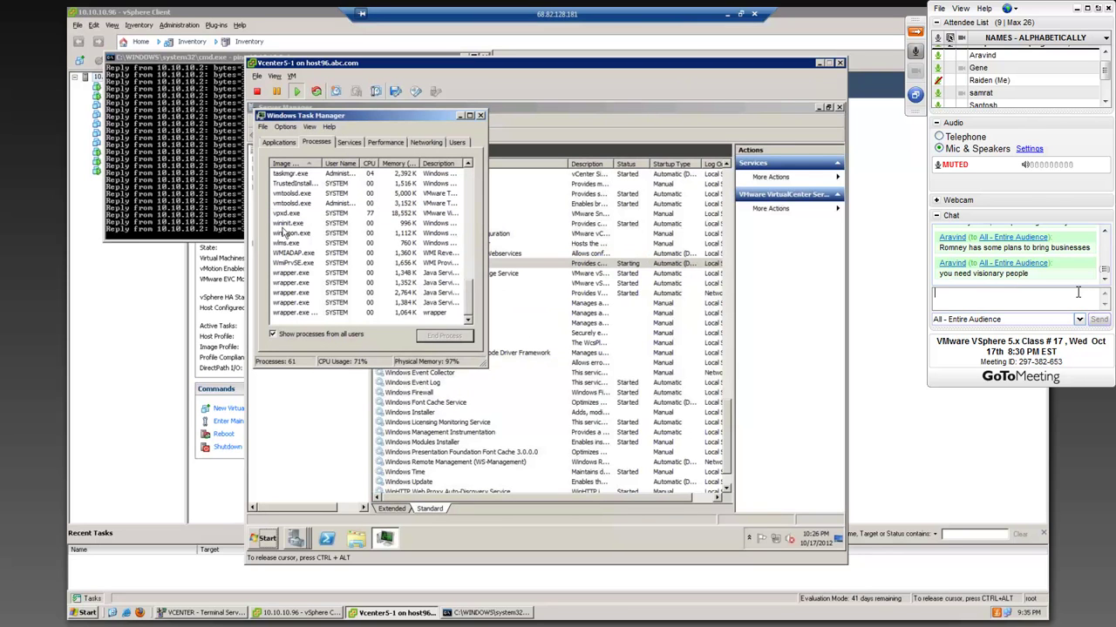
{"action": "left_click", "coordinate": [286, 214]}
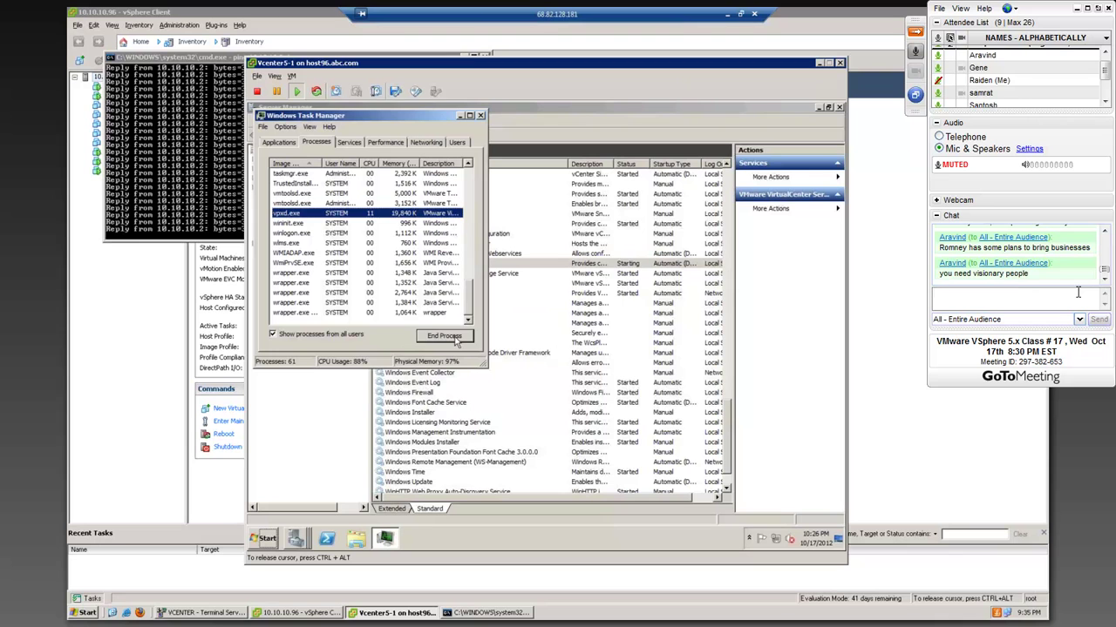
{"action": "left_click", "coordinate": [445, 336]}
{"action": "left_click", "coordinate": [573, 340]}
- End the vpxd.exe process tree three times as it keeps relaunching
{"action": "left_click", "coordinate": [293, 215]}
{"action": "right_click", "coordinate": [294, 215]}
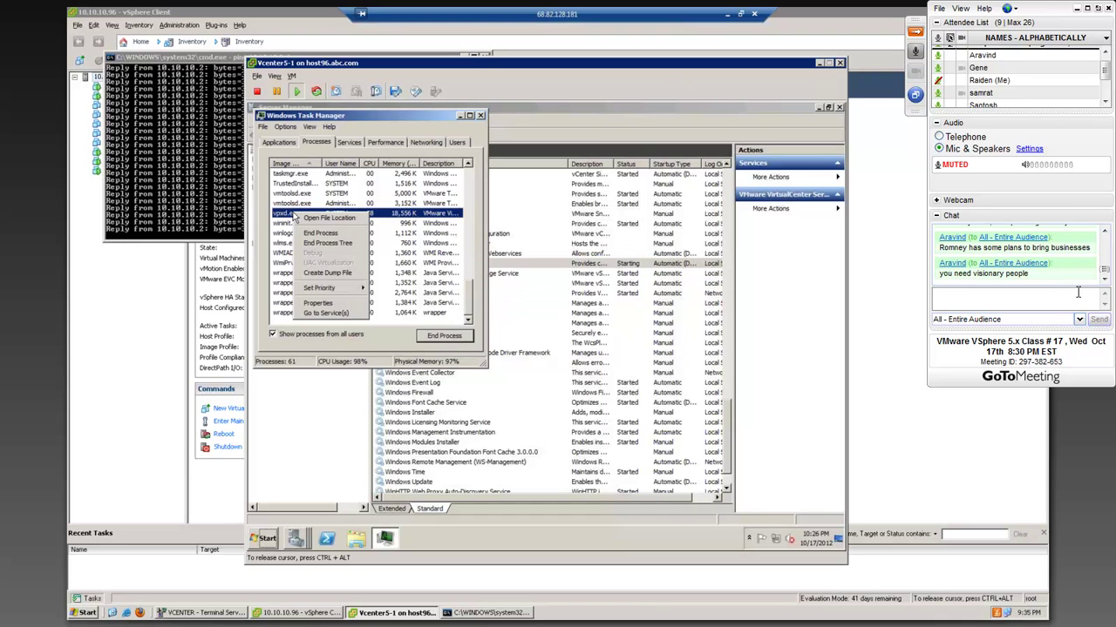
{"action": "left_click", "coordinate": [328, 243]}
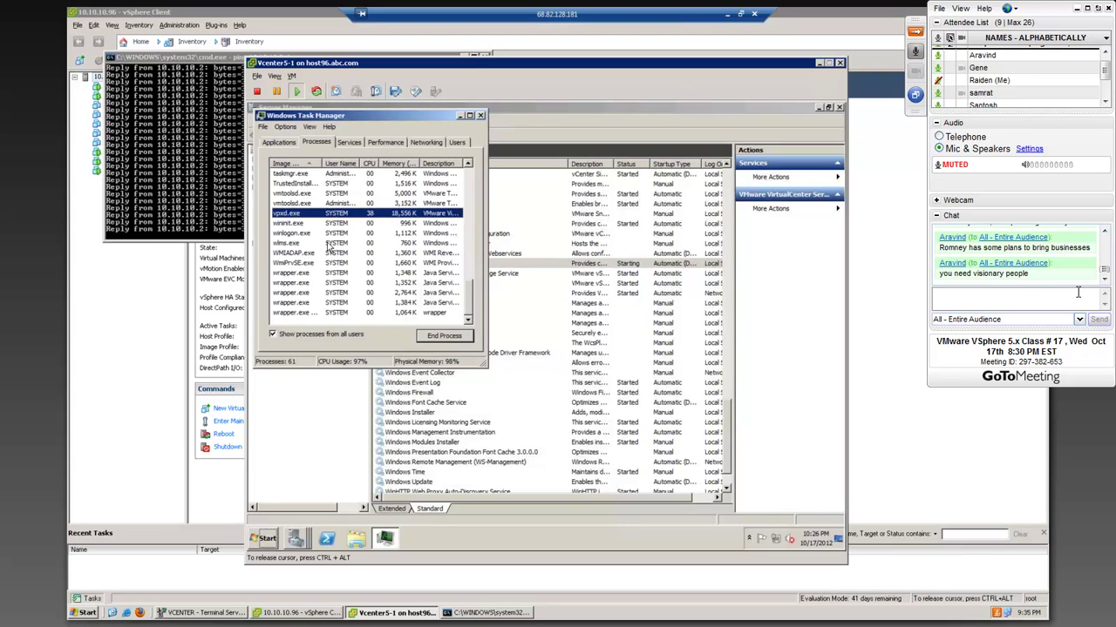
{"action": "left_click", "coordinate": [566, 339]}
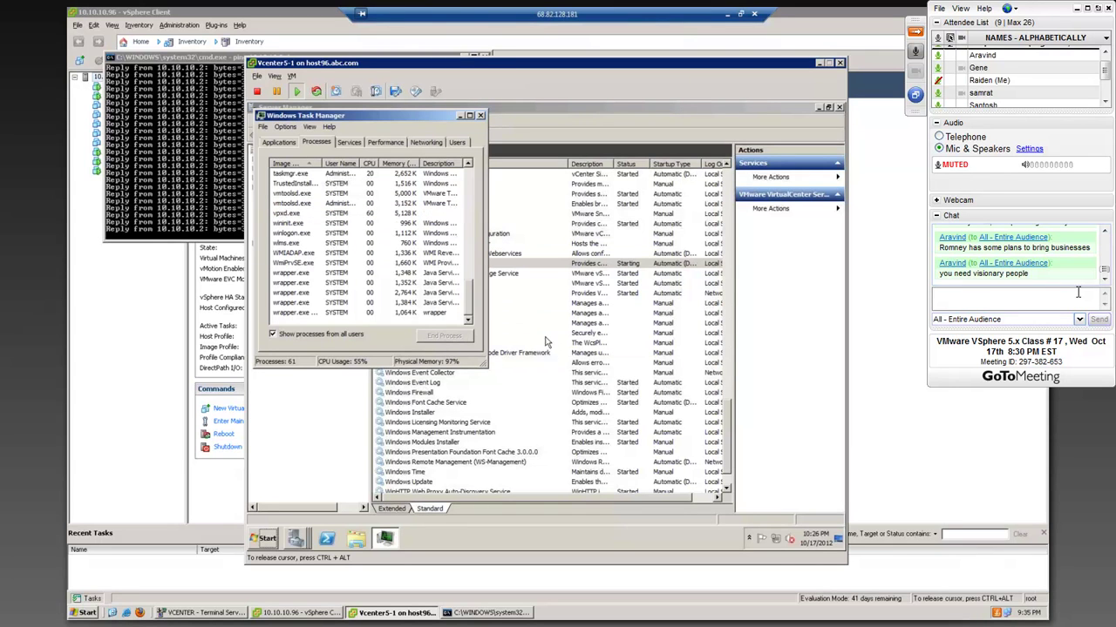
{"action": "left_click", "coordinate": [301, 215]}
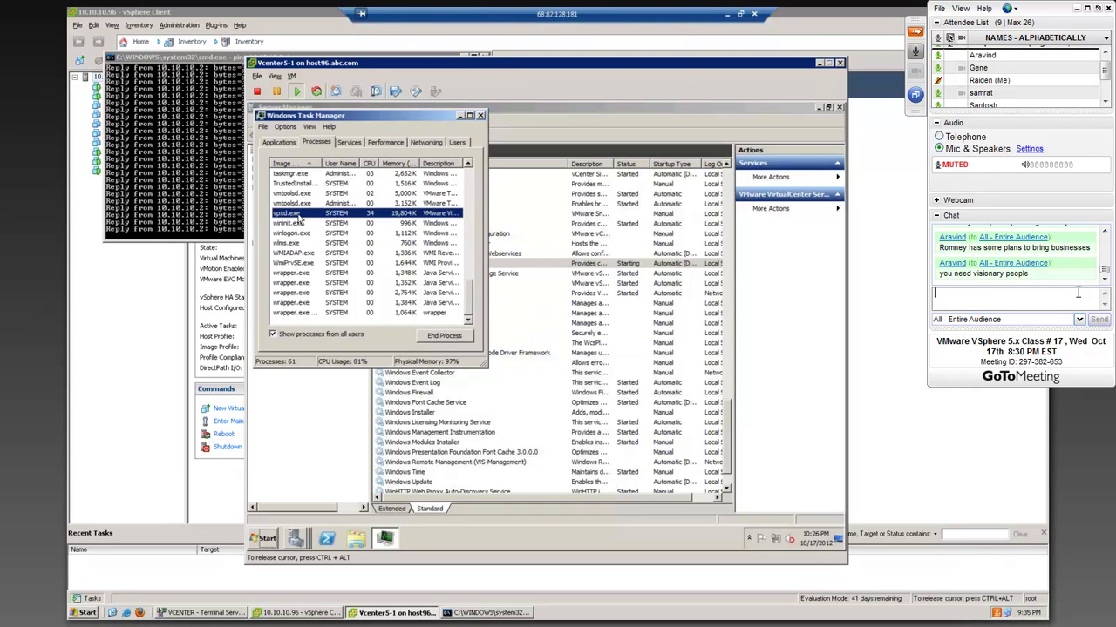
{"action": "right_click", "coordinate": [301, 215]}
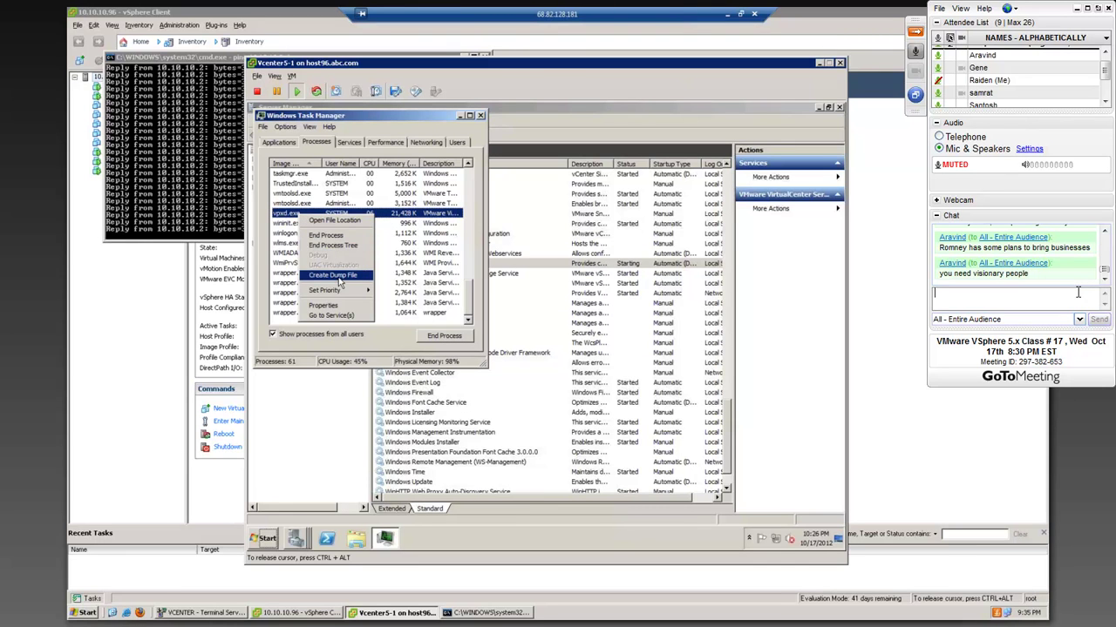
{"action": "left_click", "coordinate": [332, 244]}
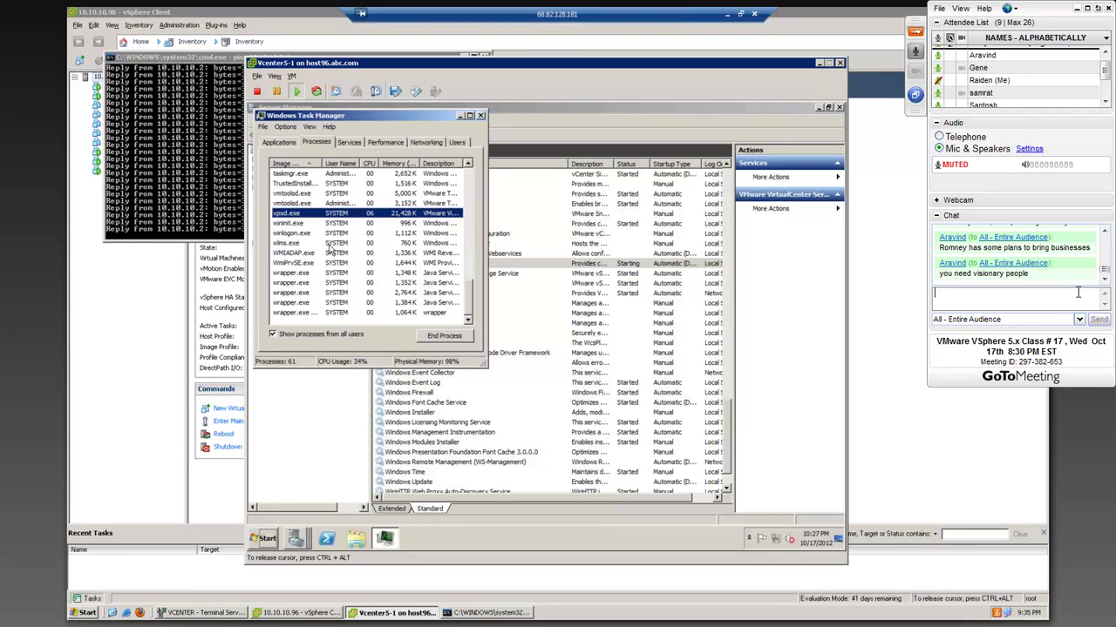
{"action": "left_click", "coordinate": [557, 343]}
{"action": "left_click", "coordinate": [296, 216]}
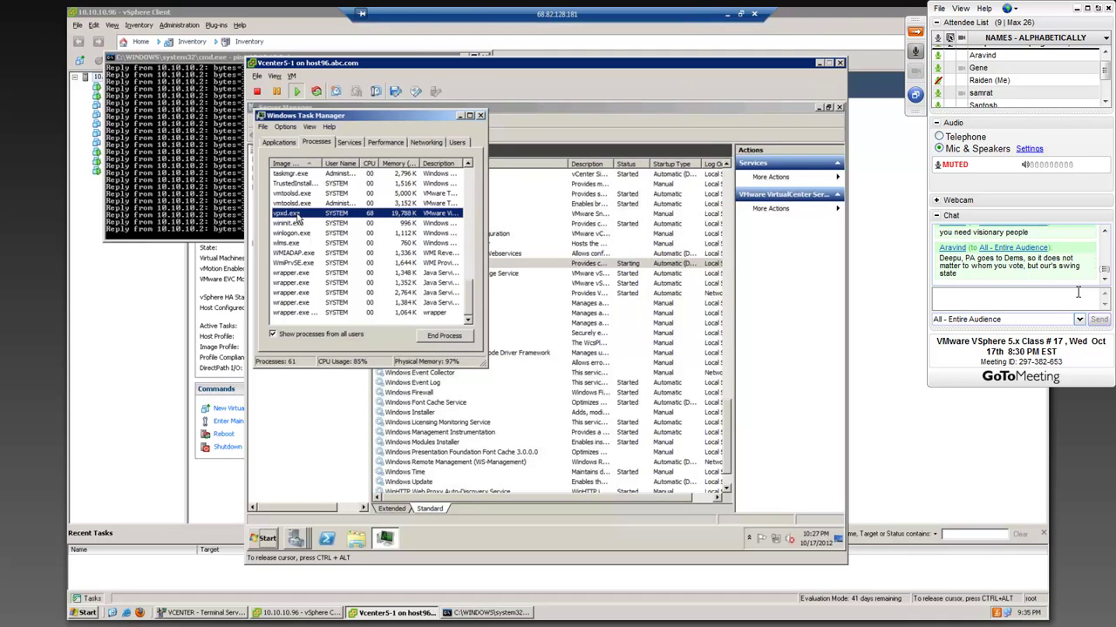
{"action": "right_click", "coordinate": [298, 217]}
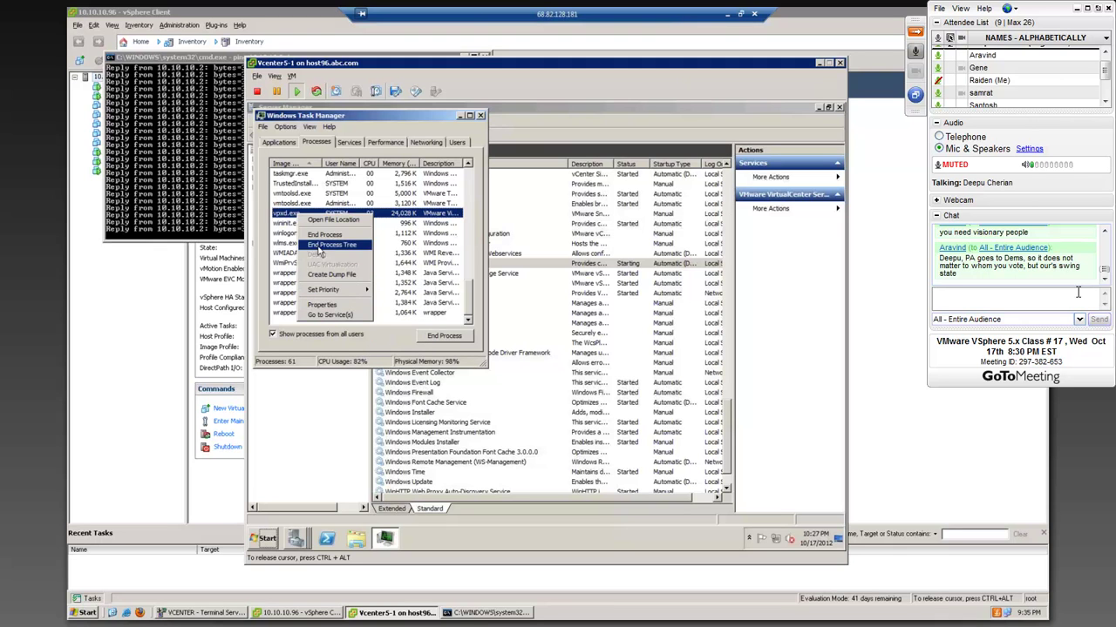
{"action": "left_click", "coordinate": [319, 251]}
{"action": "left_click", "coordinate": [549, 339]}
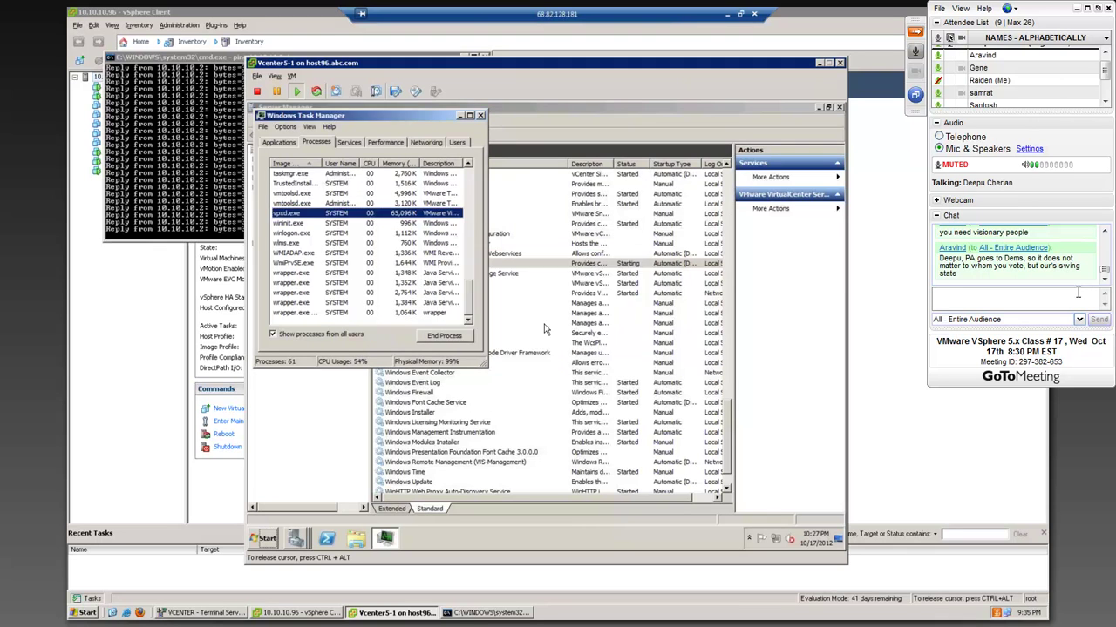
- End the vpxd.exe process tree twice more, then look at wininit.exe and vmtoolsd.exe
{"action": "left_click", "coordinate": [298, 216]}
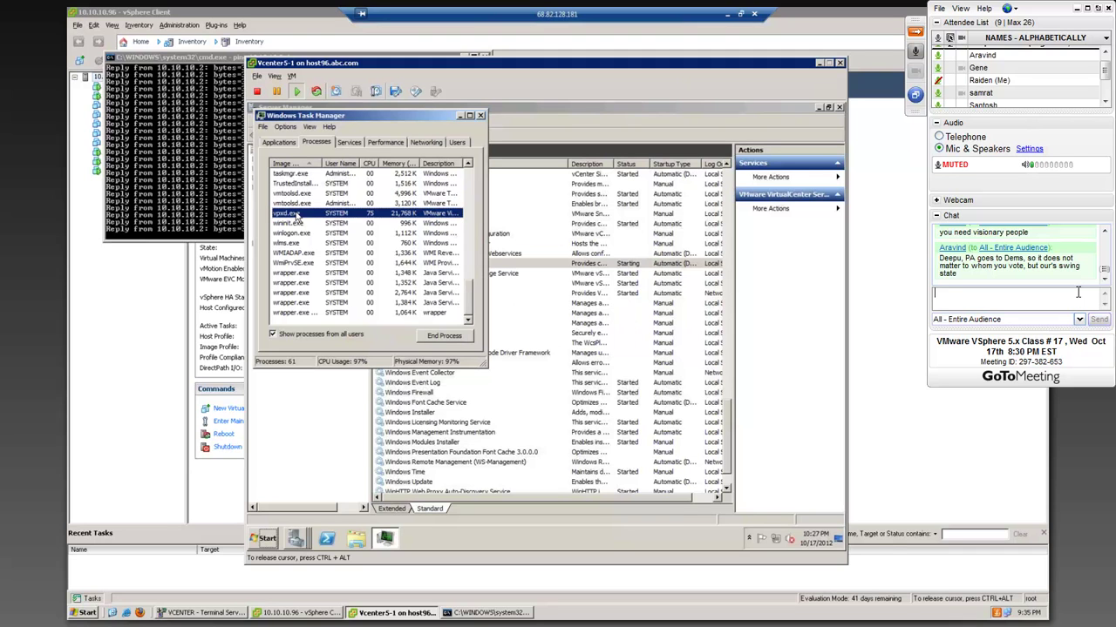
{"action": "right_click", "coordinate": [298, 216]}
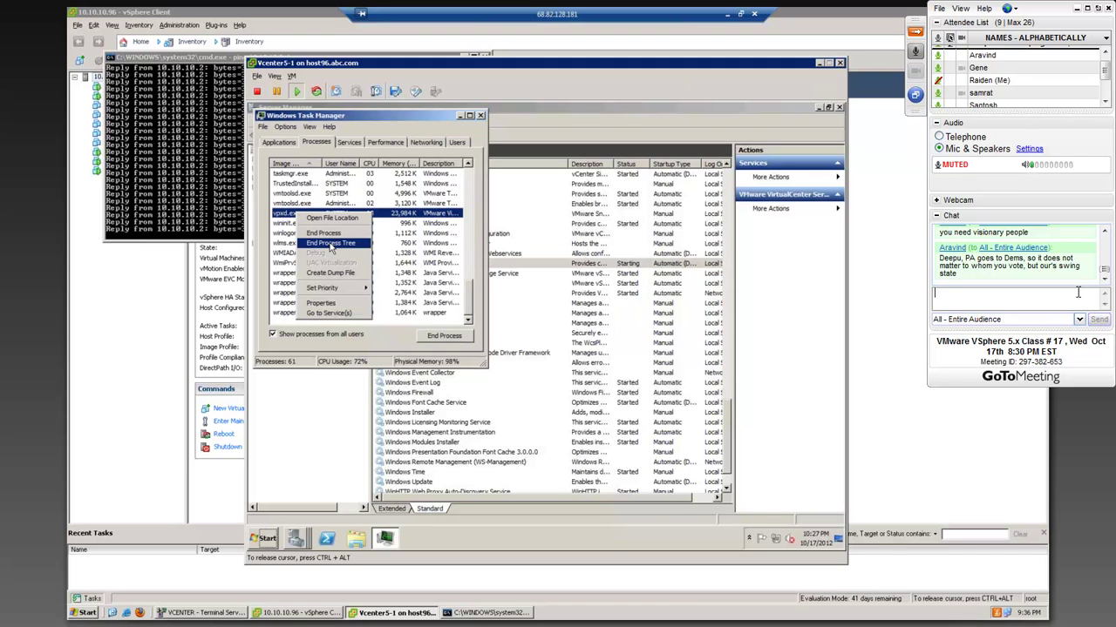
{"action": "left_click", "coordinate": [332, 243]}
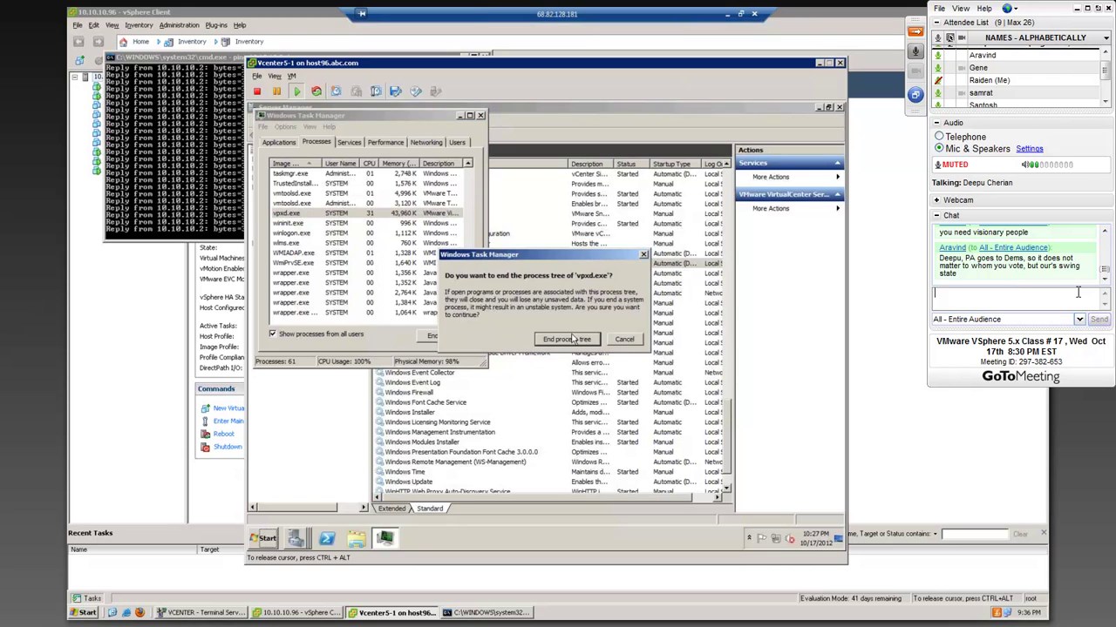
{"action": "left_click", "coordinate": [568, 339]}
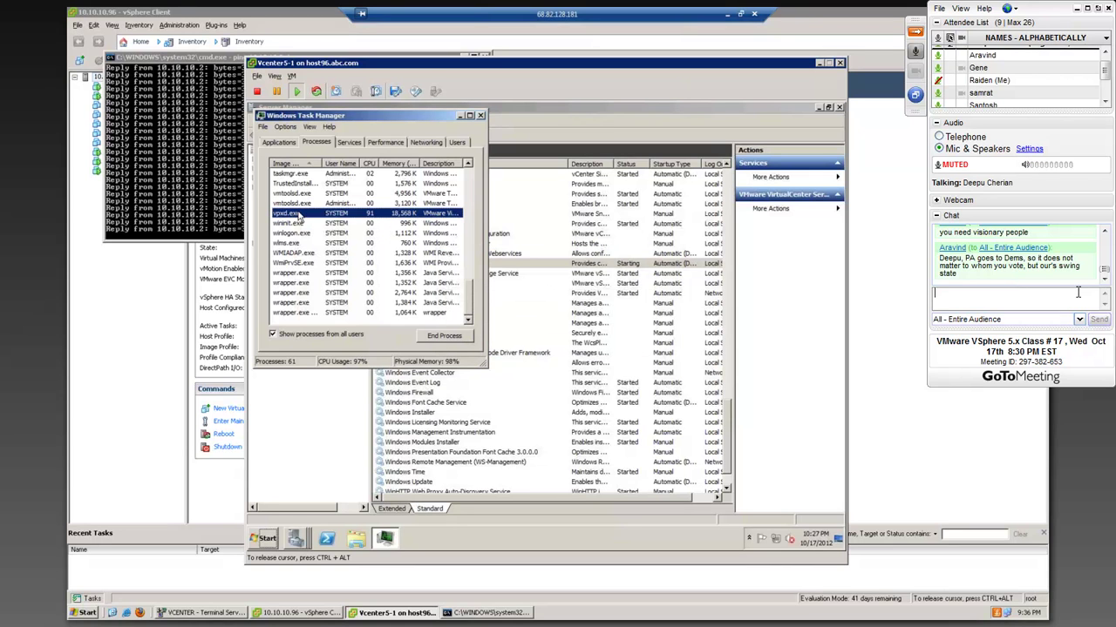
{"action": "right_click", "coordinate": [298, 214]}
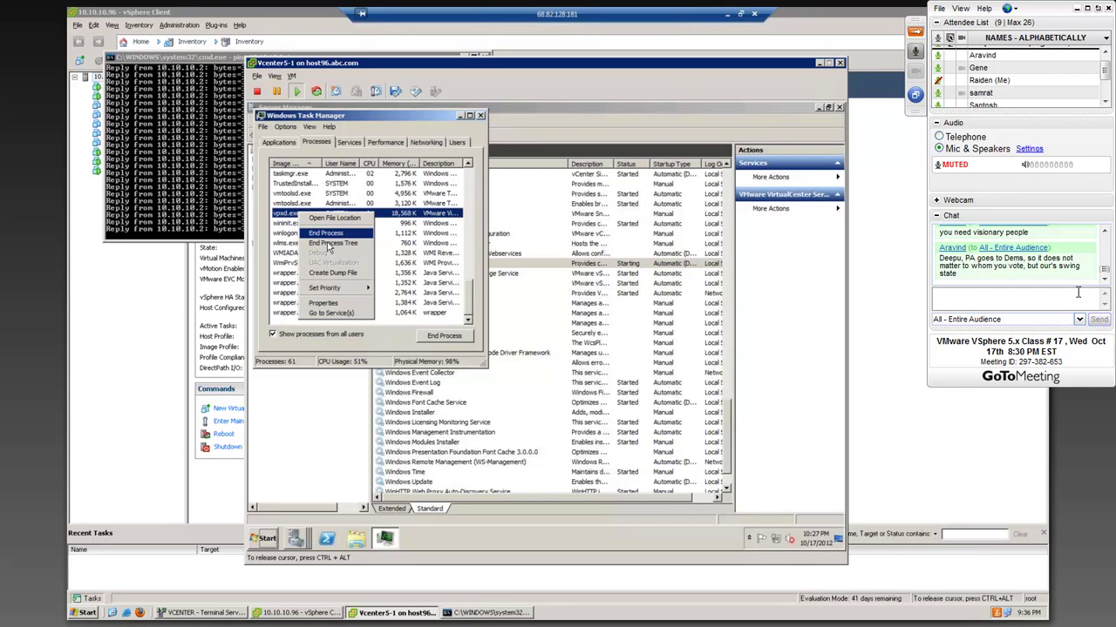
{"action": "left_click", "coordinate": [329, 243]}
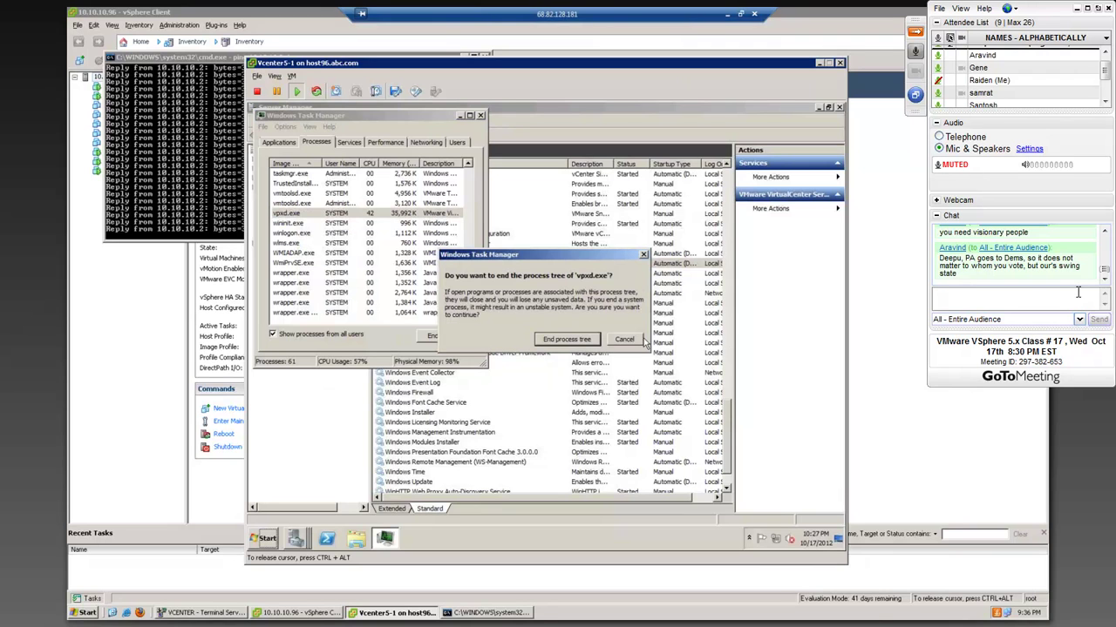
{"action": "left_click", "coordinate": [568, 340]}
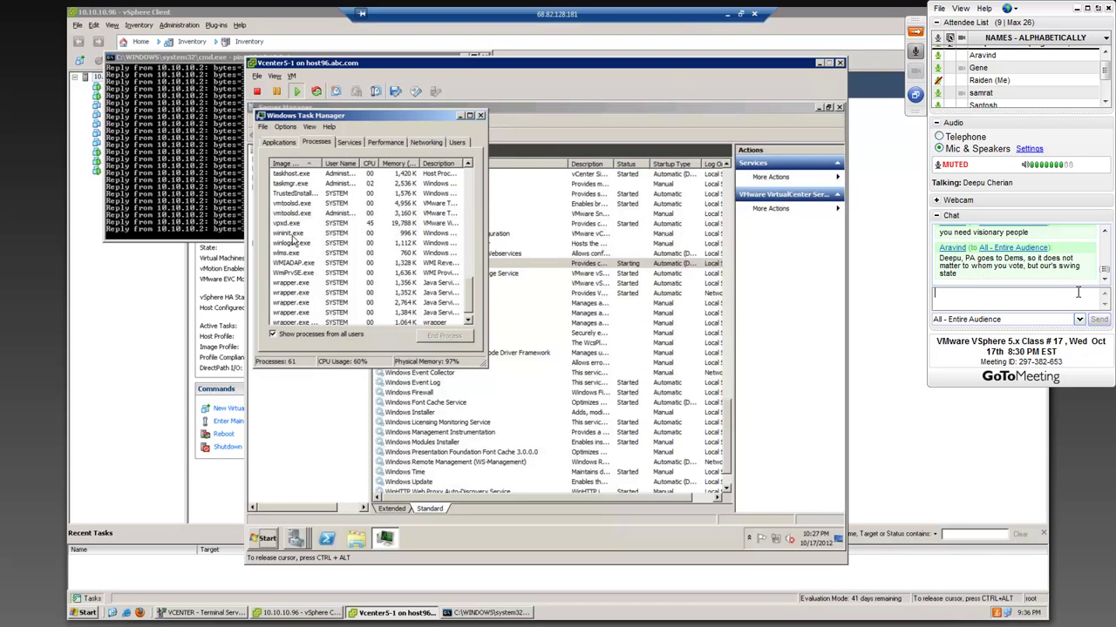
{"action": "left_click", "coordinate": [278, 233]}
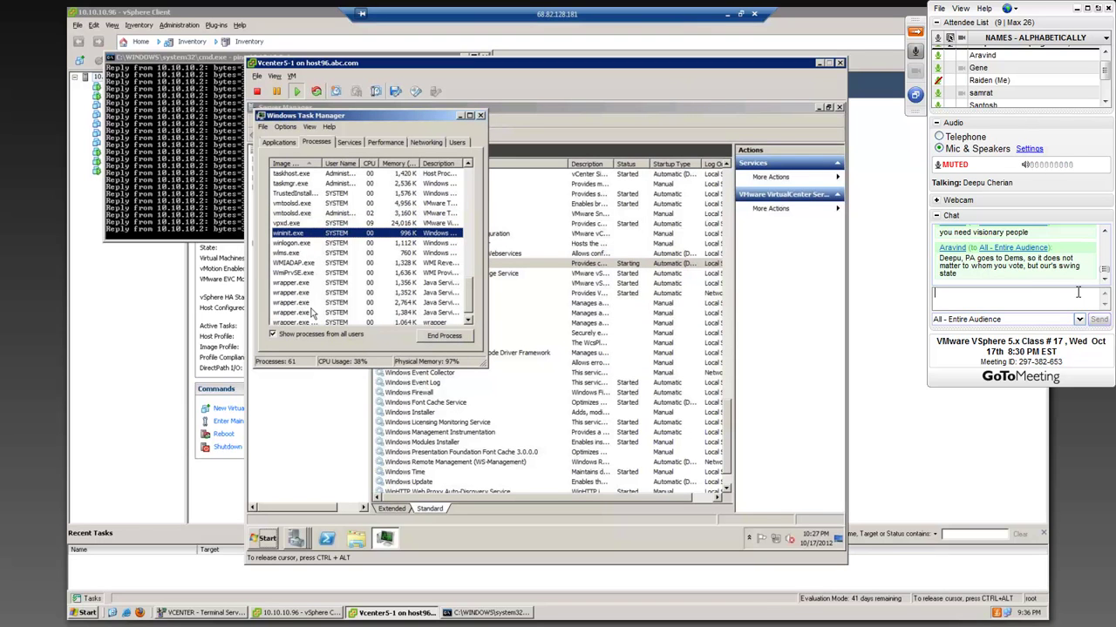
{"action": "right_click", "coordinate": [292, 206]}
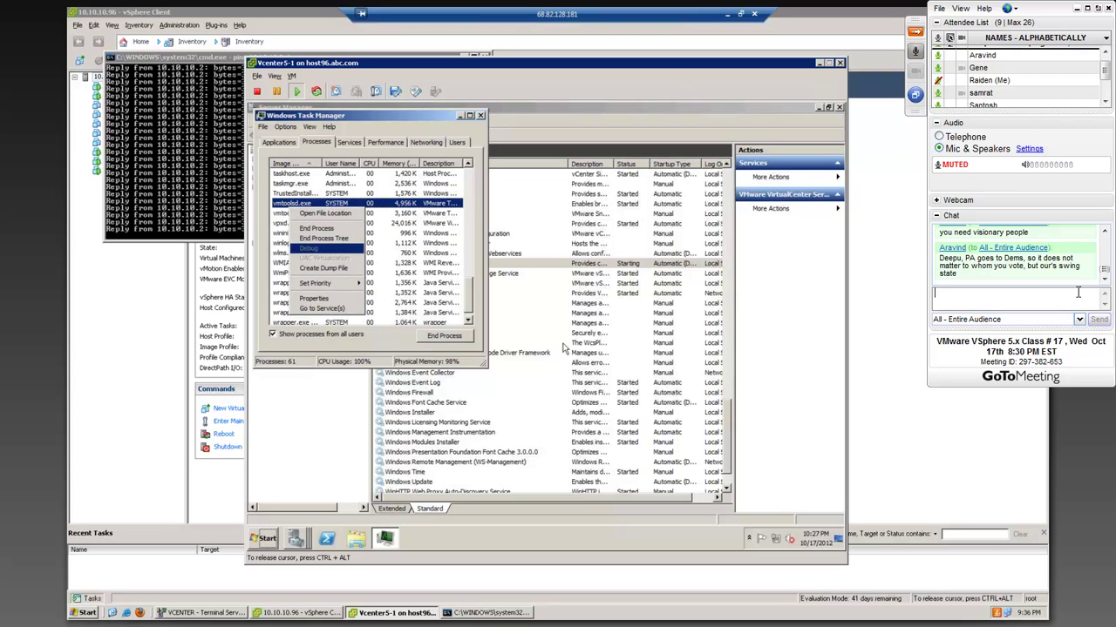
{"action": "left_click", "coordinate": [1077, 293]}
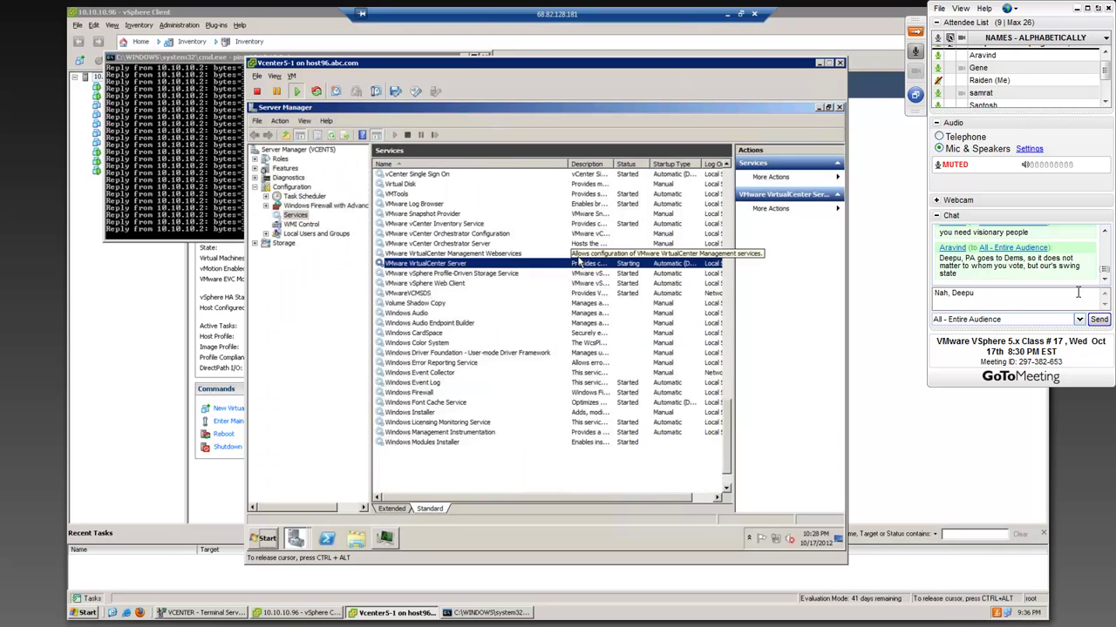
- Send a chat reply saying Romney is the man for the moment
{"action": "type", "text": ".Romney is the"}
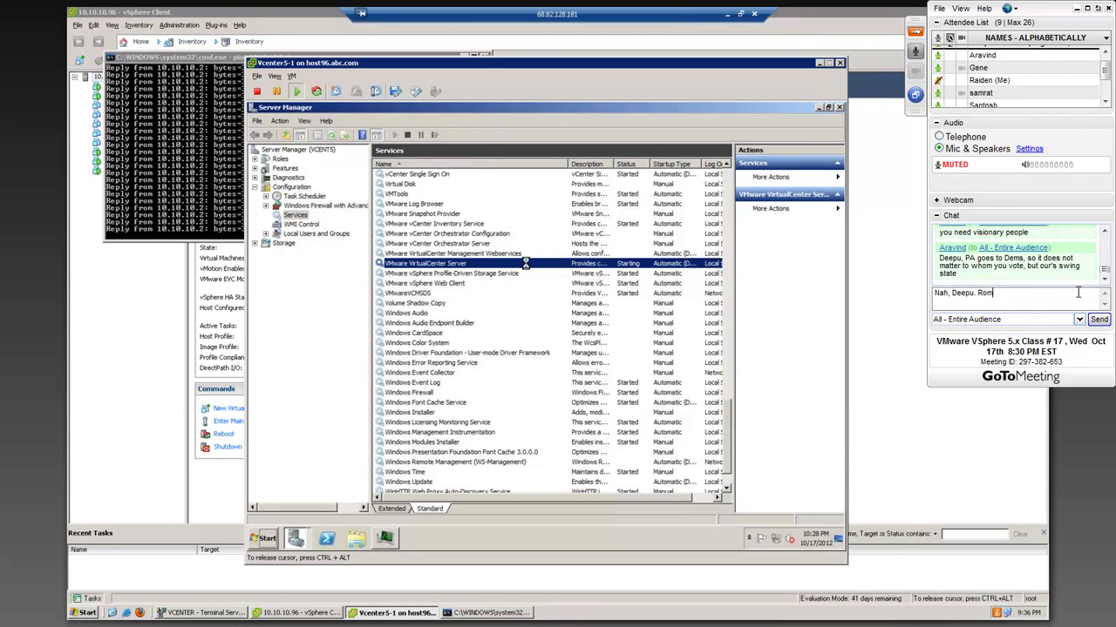
{"action": "type", "text": " man for the moment."}
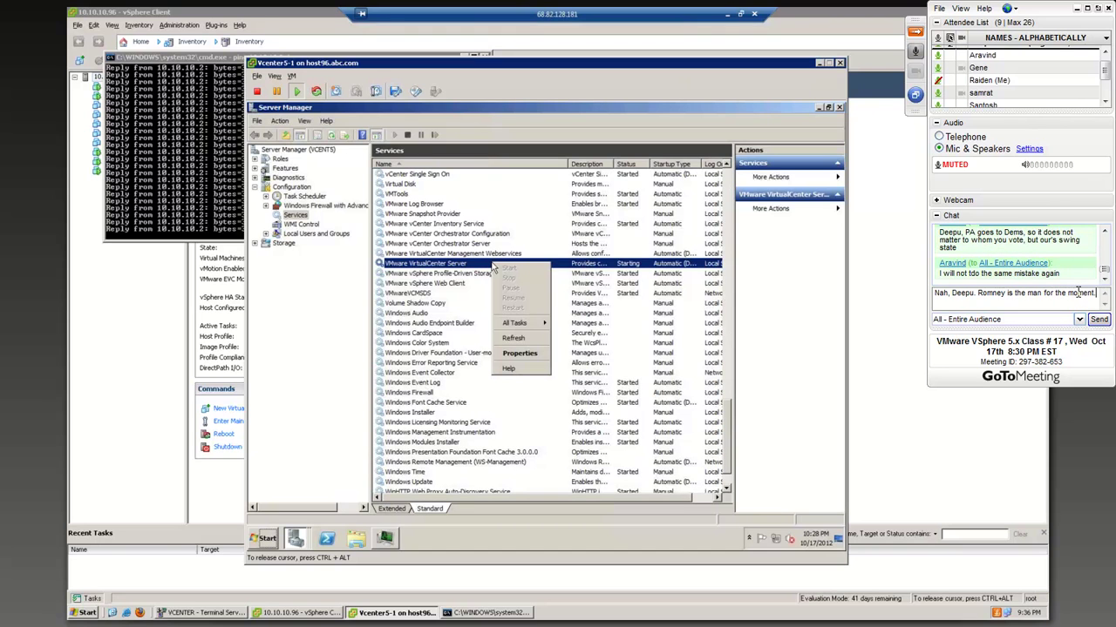
{"action": "key", "text": "Return"}
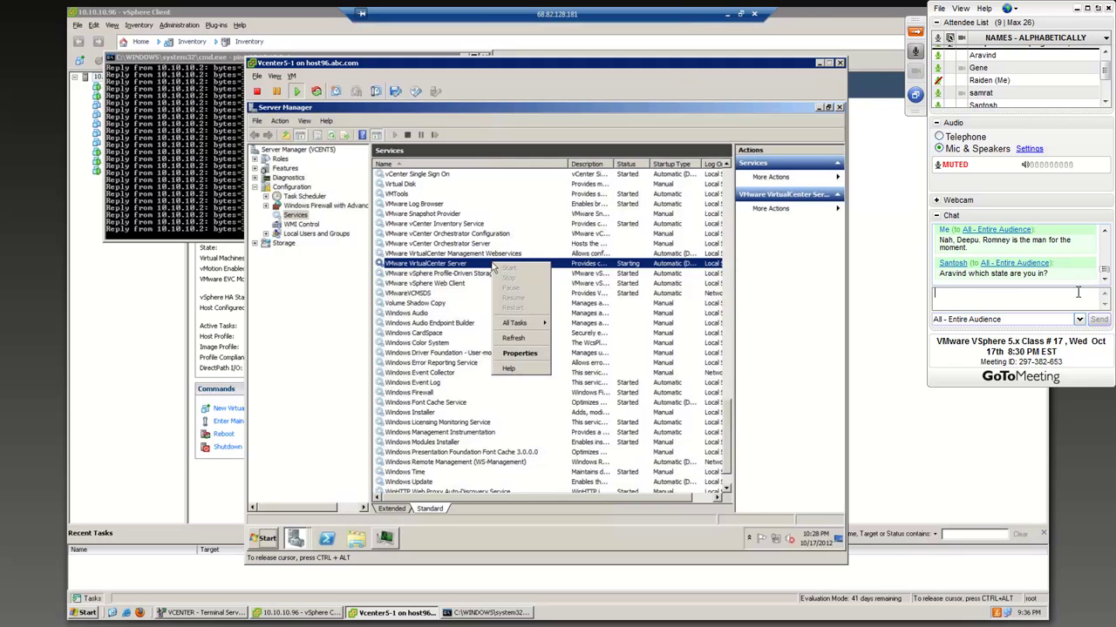
{"action": "left_click", "coordinate": [1104, 231]}
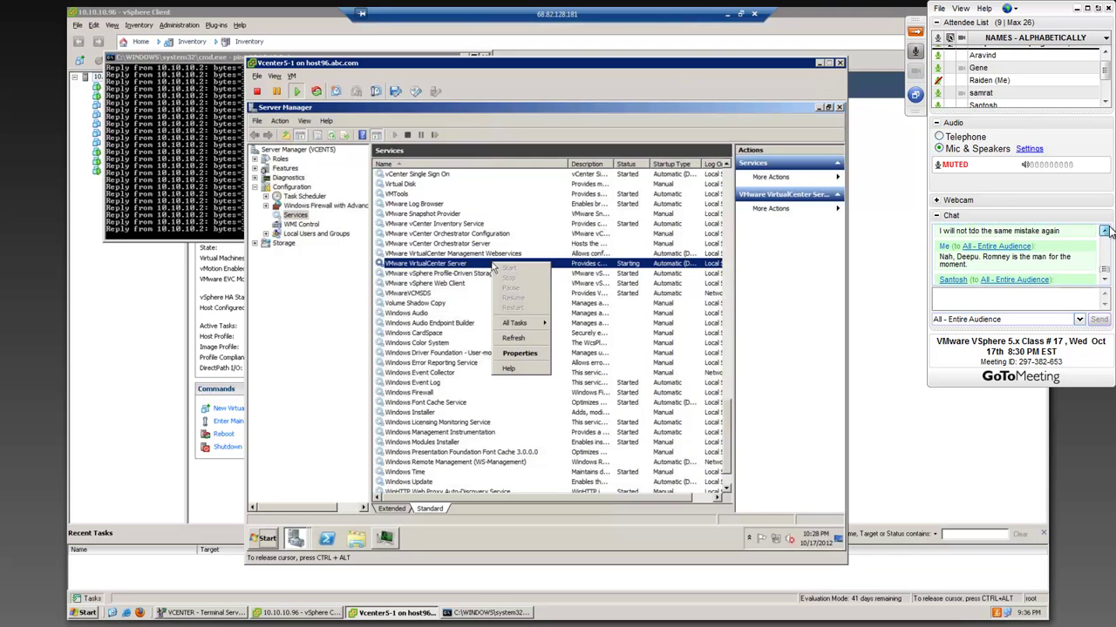
{"action": "left_click_drag", "start_coordinate": [1104, 271], "coordinate": [1104, 277]}
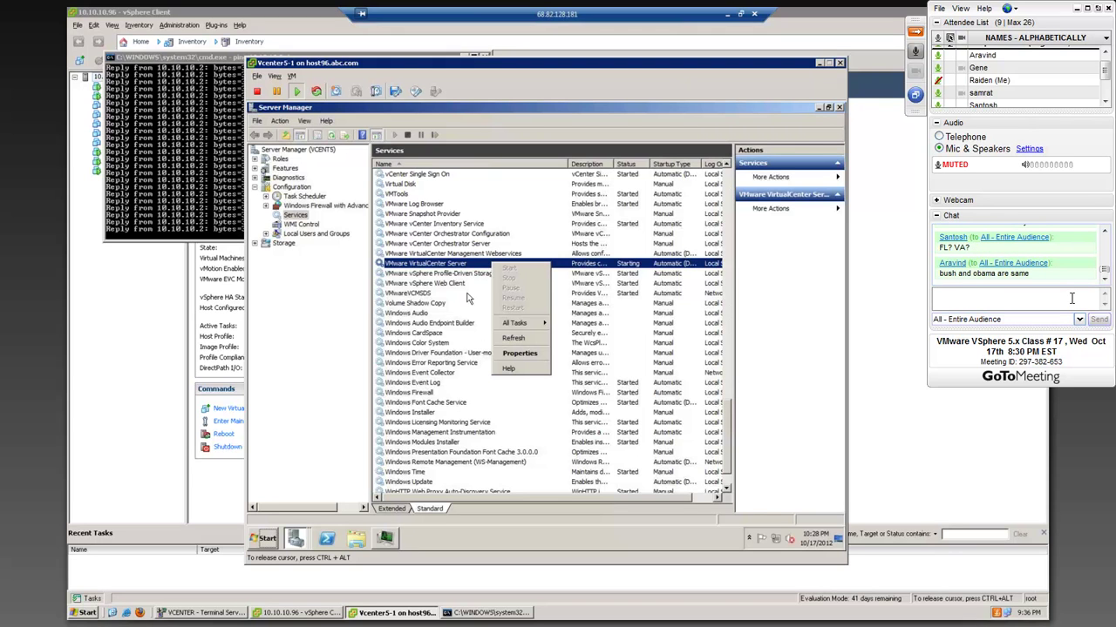
- Post the reply 'Obama' to everyone and begin a message about Romney's economic expertise
{"action": "type", "text": "Obama"}
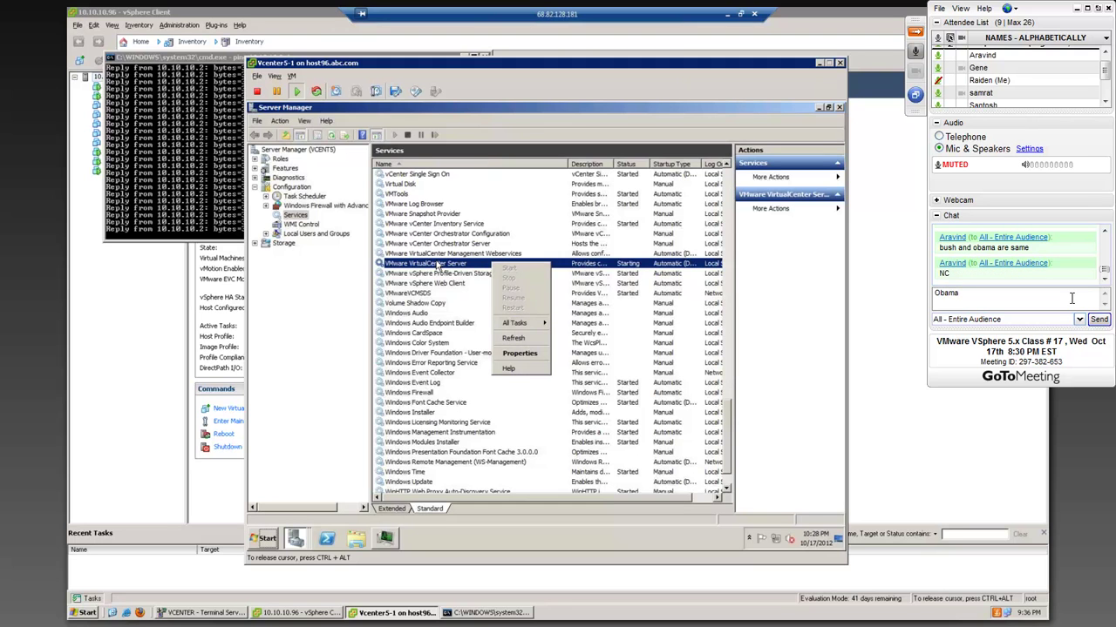
{"action": "key", "text": "Return"}
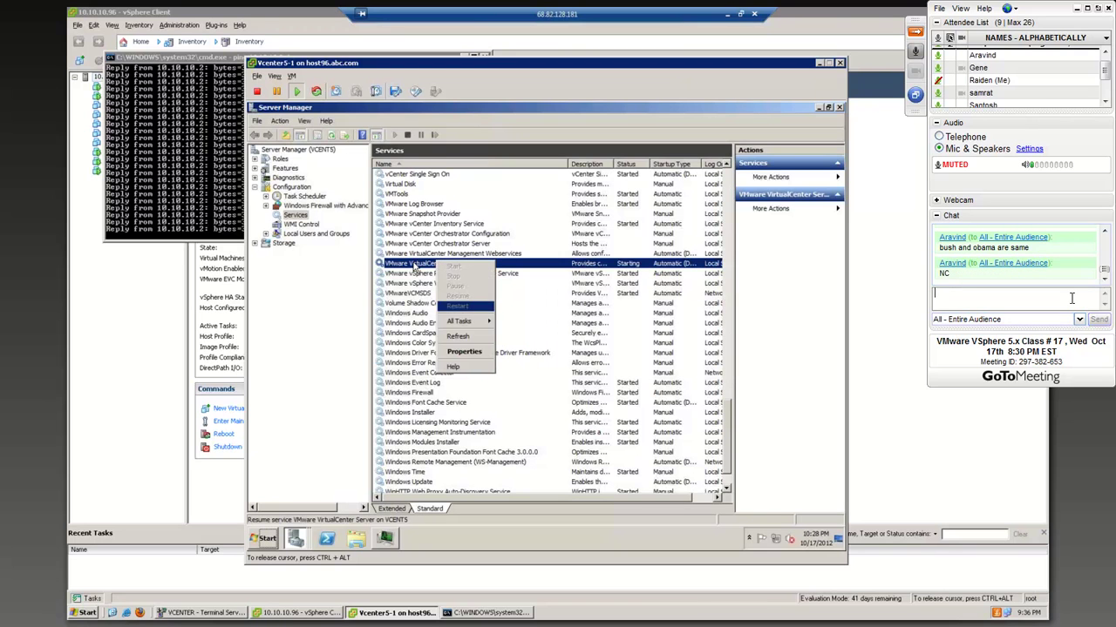
{"action": "type", "text": "Romney has the exper"}
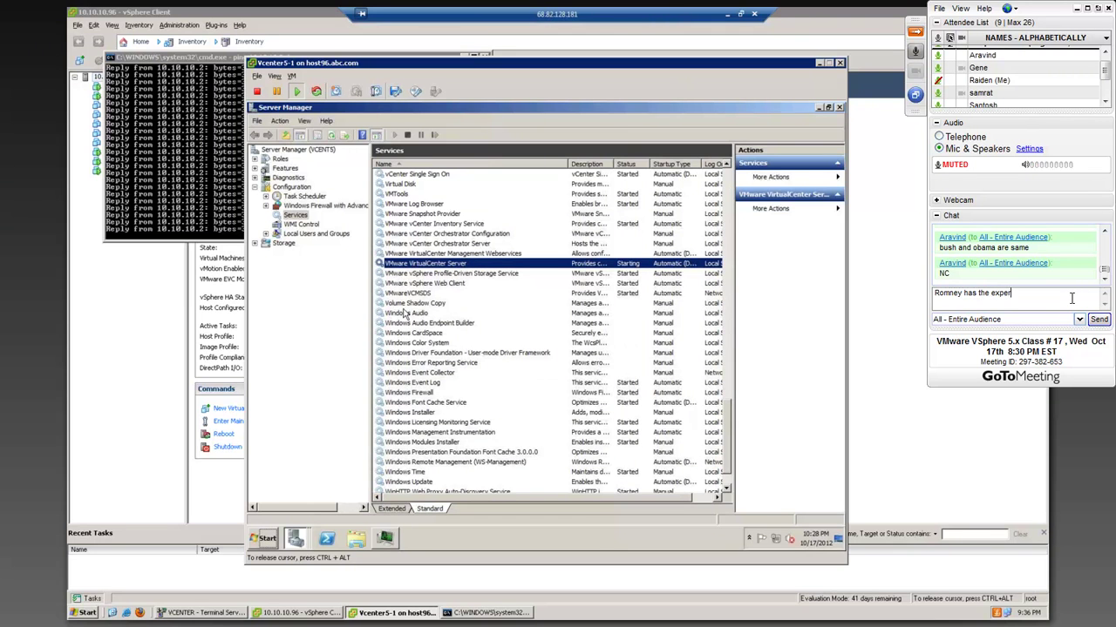
{"action": "type", "text": "ties needed to "}
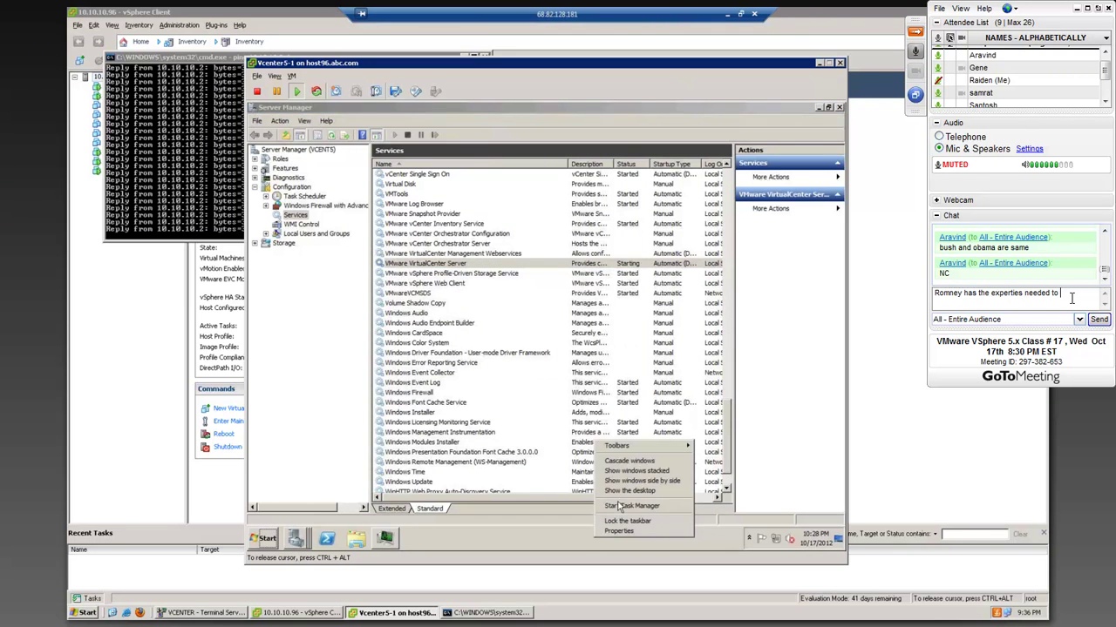
{"action": "type", "text": "bring this"}
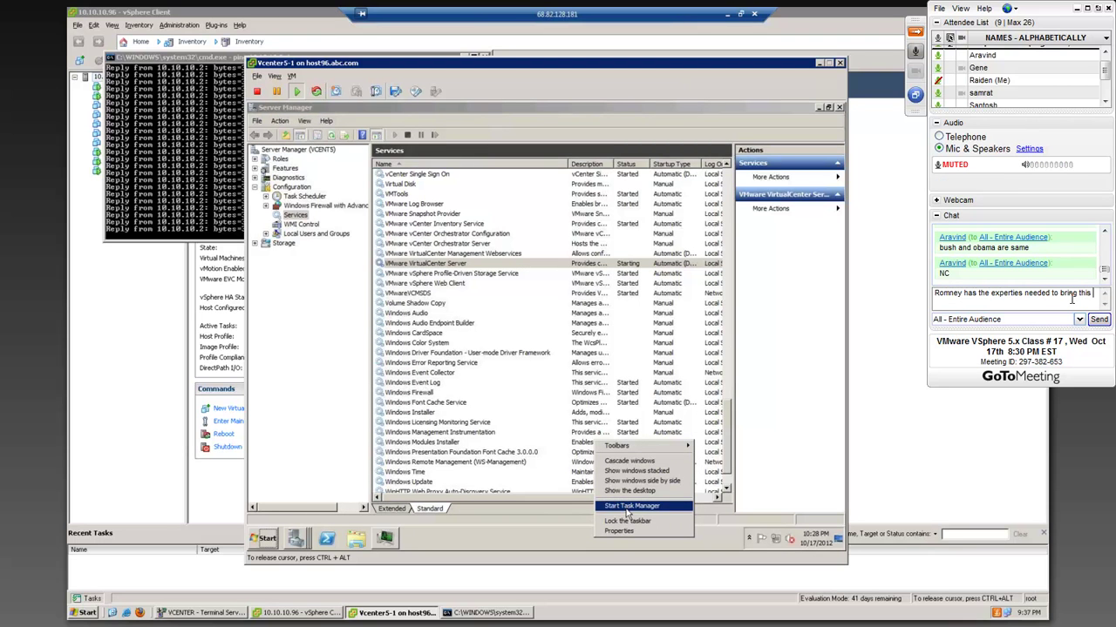
{"action": "type", "text": " count"}
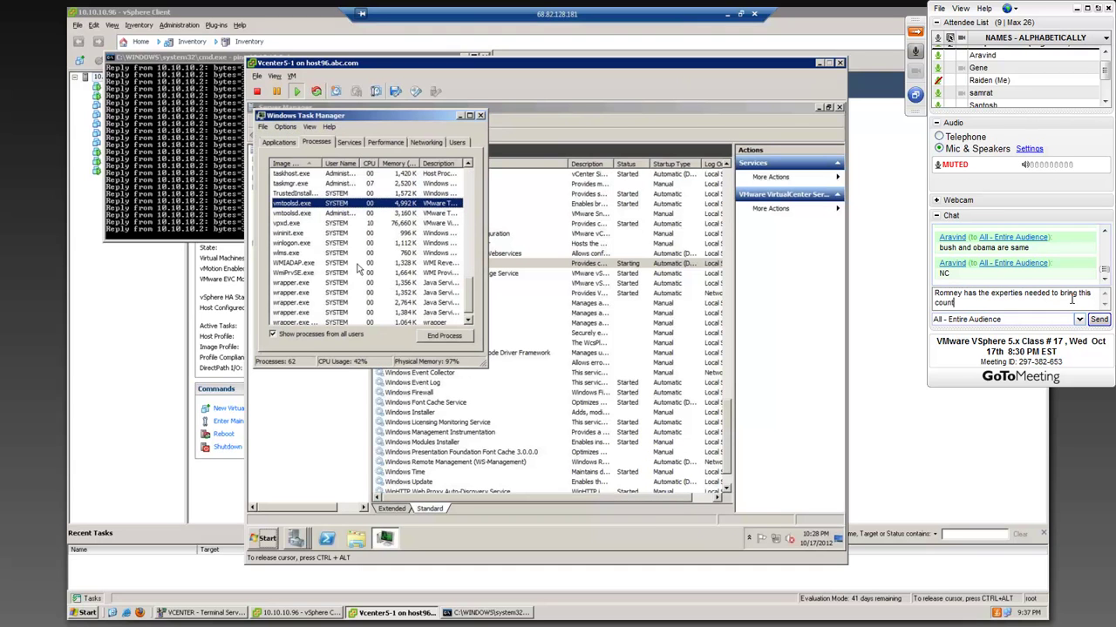
{"action": "type", "text": "ries "}
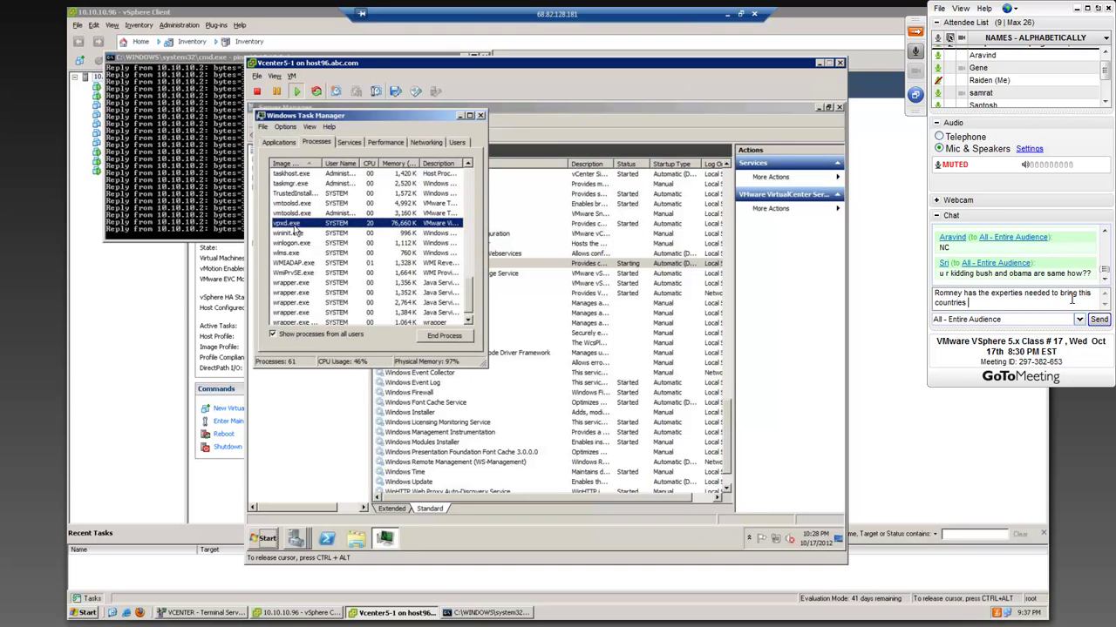
{"action": "type", "text": "economy back o"}
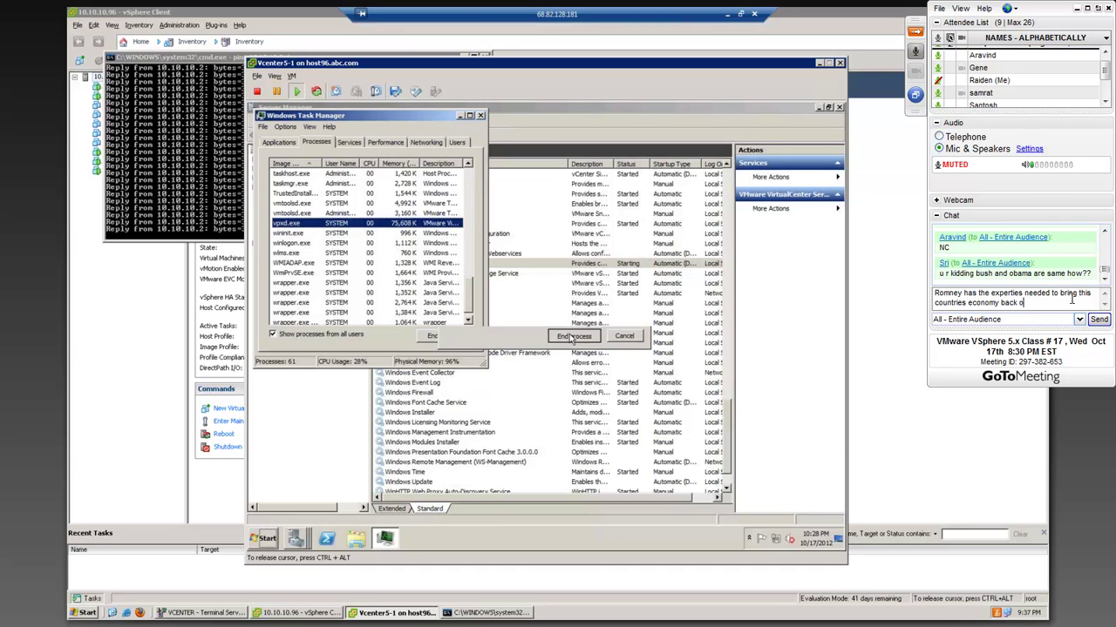
{"action": "type", "text": "n its legs."}
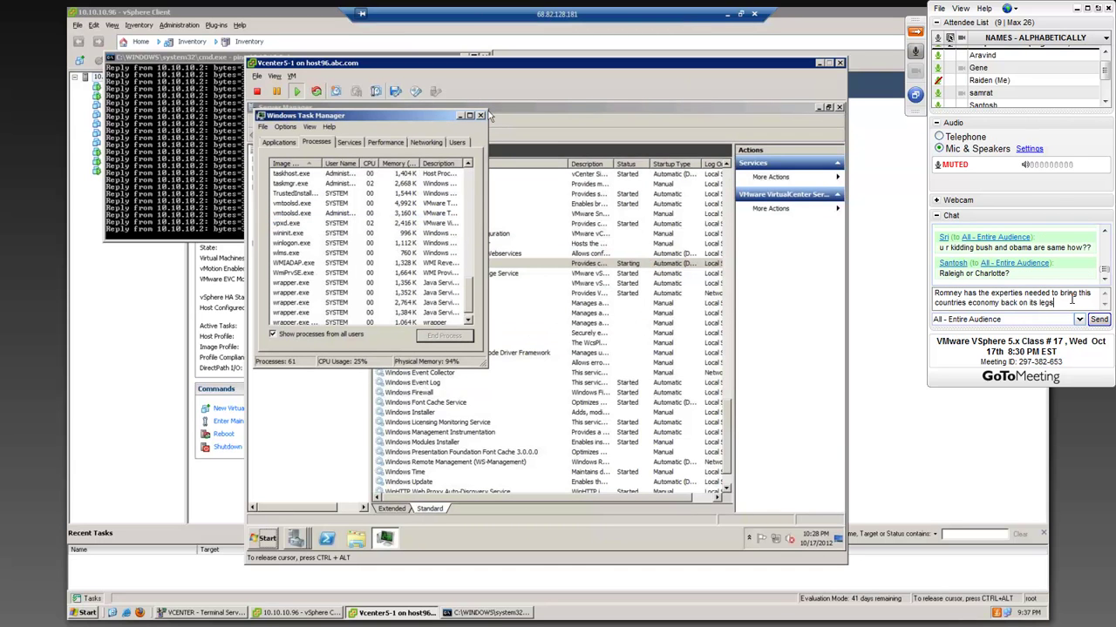
- Send the message that Romney has the expertise to fix the economy to All - Entire Audience
{"action": "key", "text": "Return"}
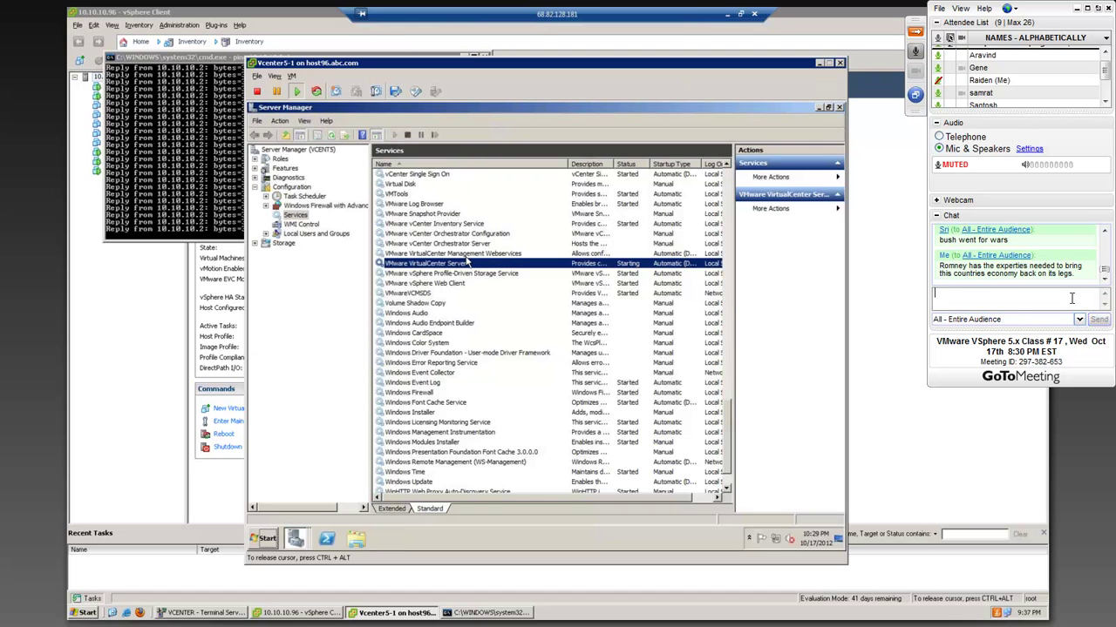
- Post 'Closing one was, yet setting up ground for another war with Iran and maybe Pakistan.' to everyone
{"action": "left_click", "coordinate": [1104, 233]}
{"action": "left_click", "coordinate": [1104, 233]}
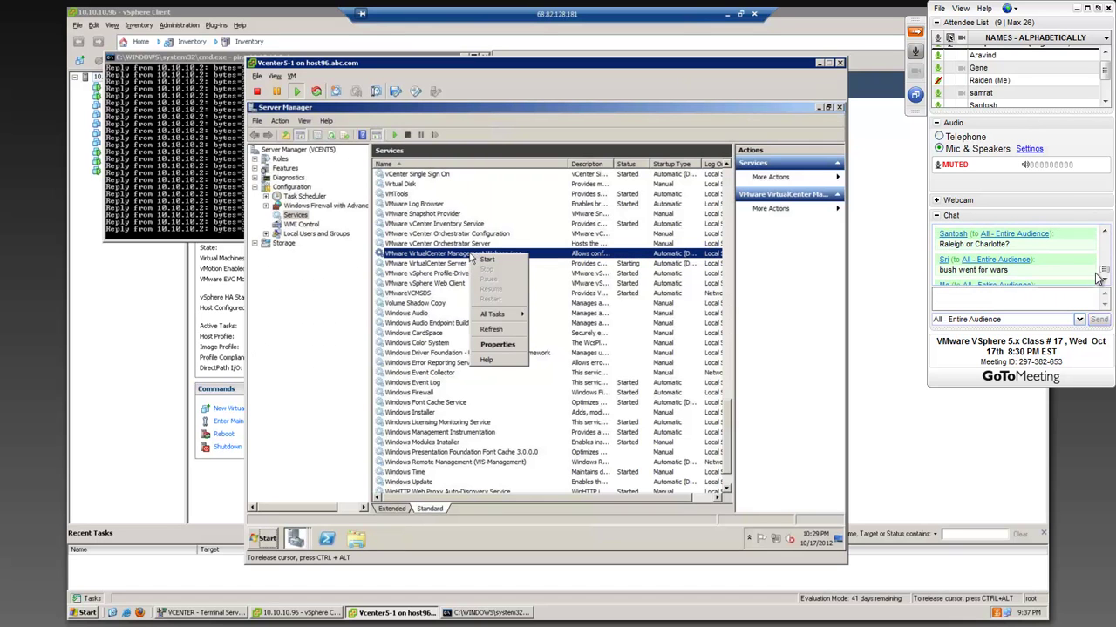
{"action": "left_click", "coordinate": [1104, 232]}
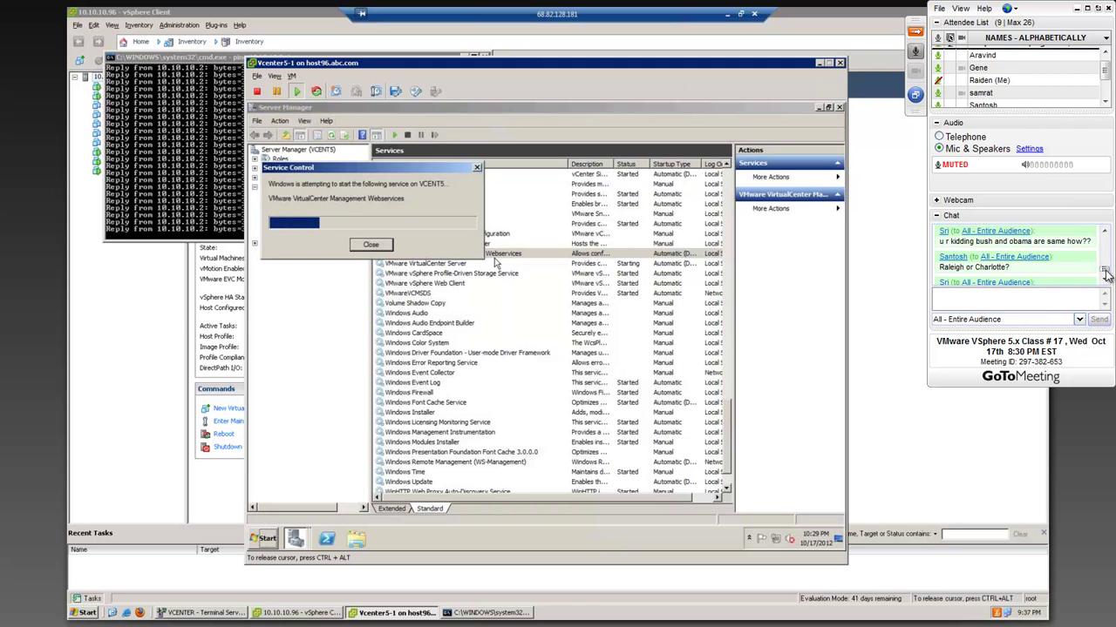
{"action": "scroll", "coordinate": [1102, 272], "scroll_direction": "down", "scroll_amount": 3}
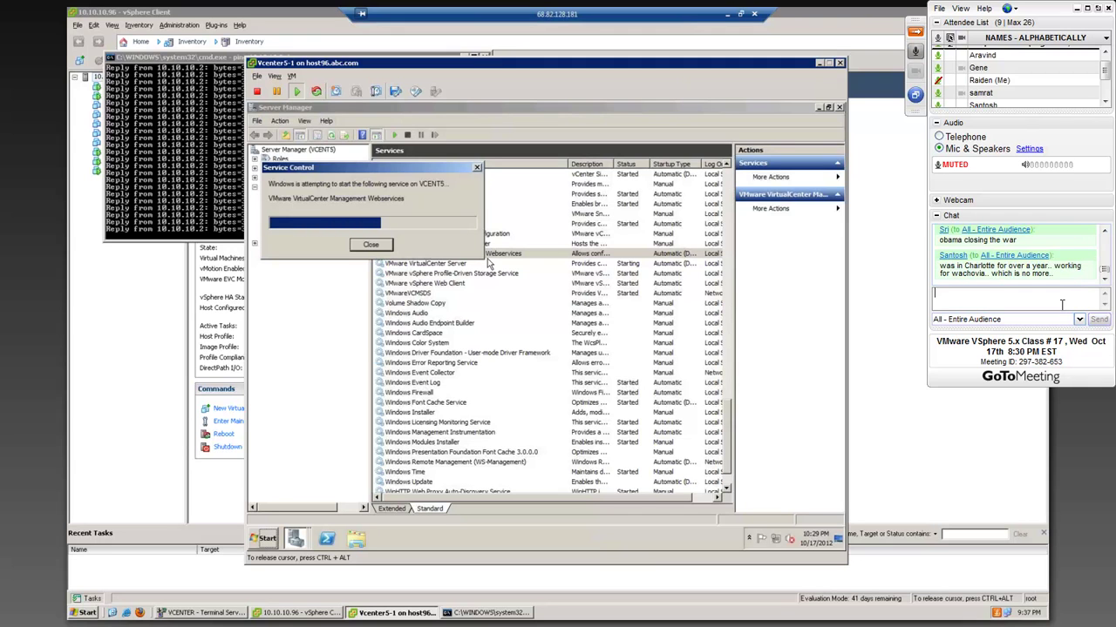
{"action": "type", "text": "Closing one wa"}
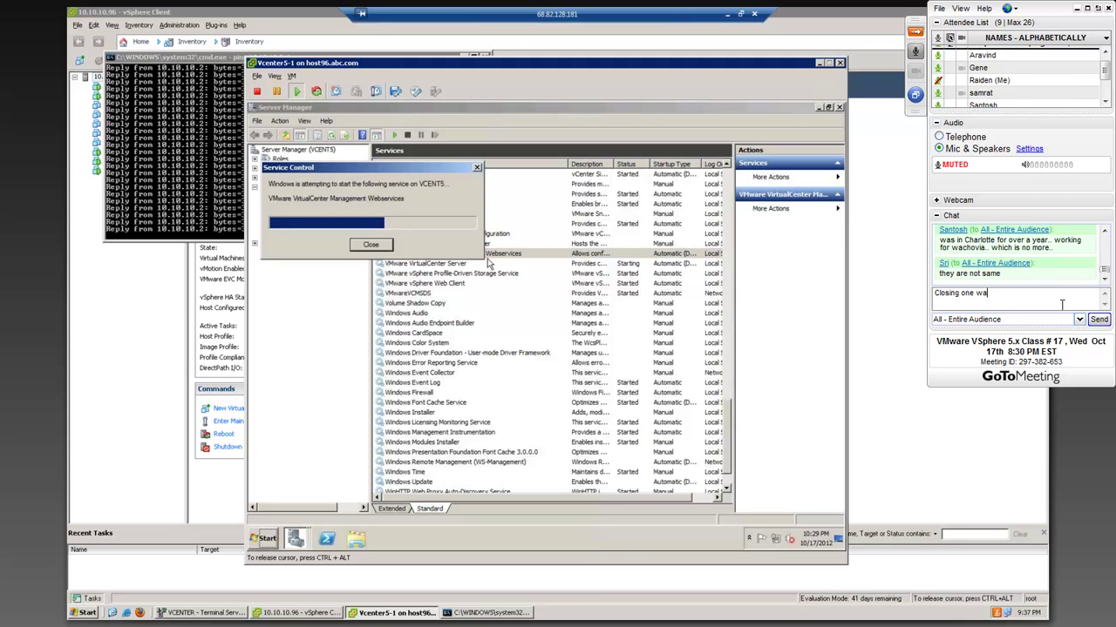
{"action": "type", "text": "s, ye"}
{"action": "type", "text": "t setting "}
{"action": "type", "text": "up ground f"}
{"action": "type", "text": "or anothe"}
{"action": "type", "text": "r war with Iran and may"}
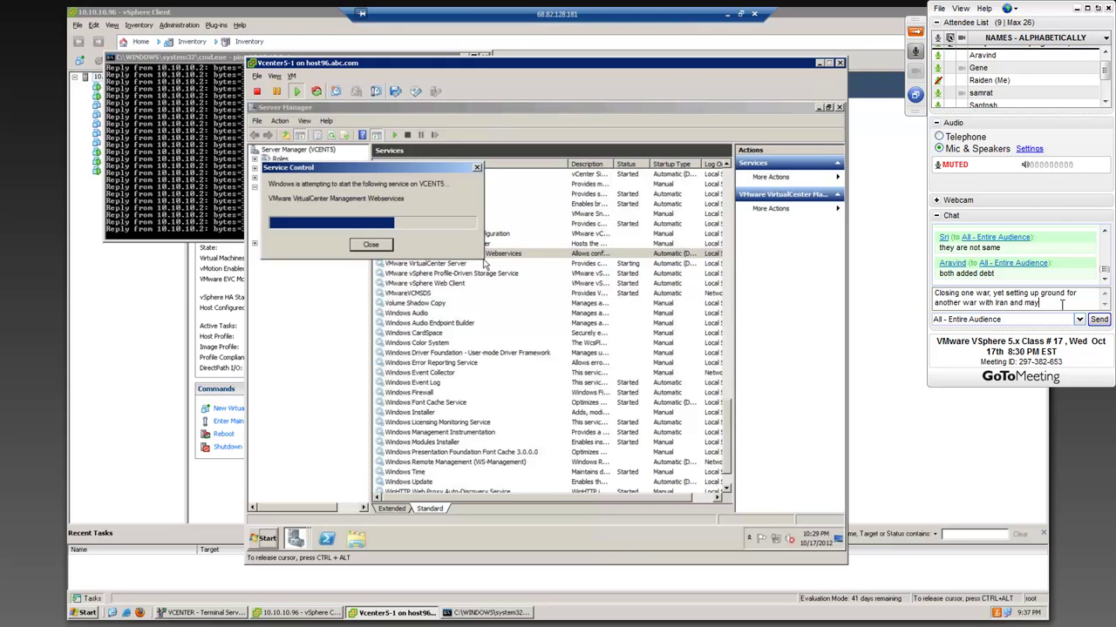
{"action": "type", "text": "be"}
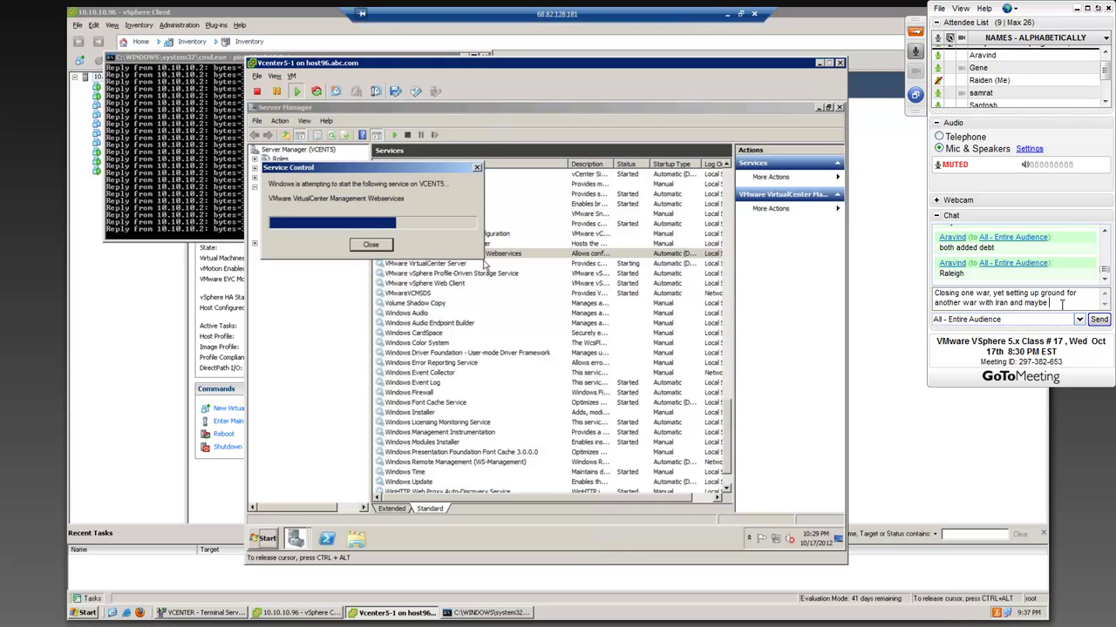
{"action": "type", "text": " Pakistan."}
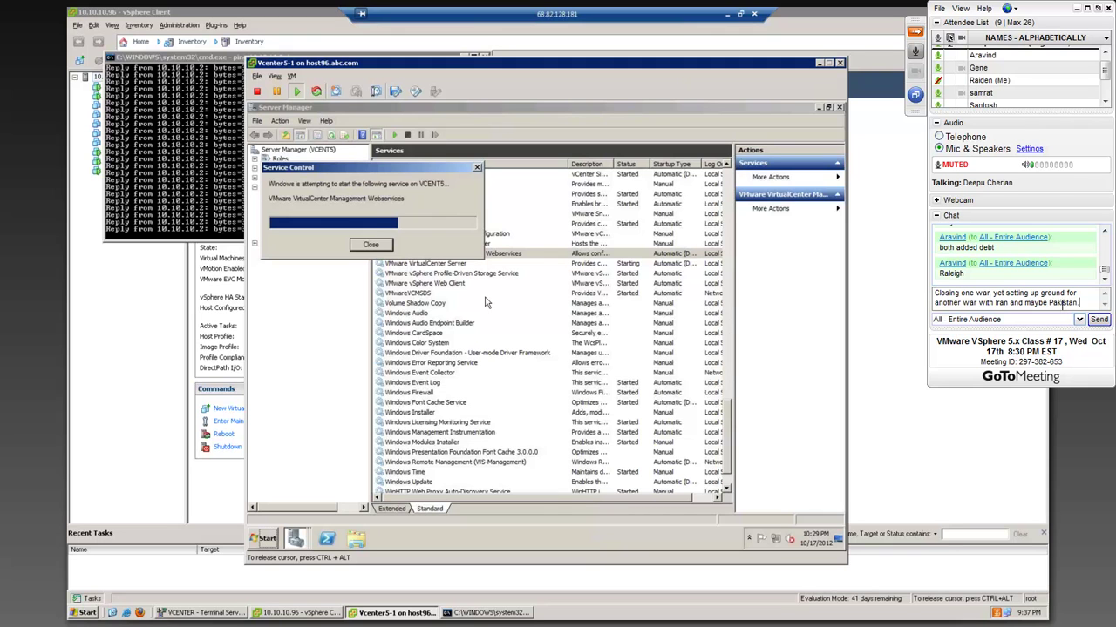
{"action": "key", "text": "Return"}
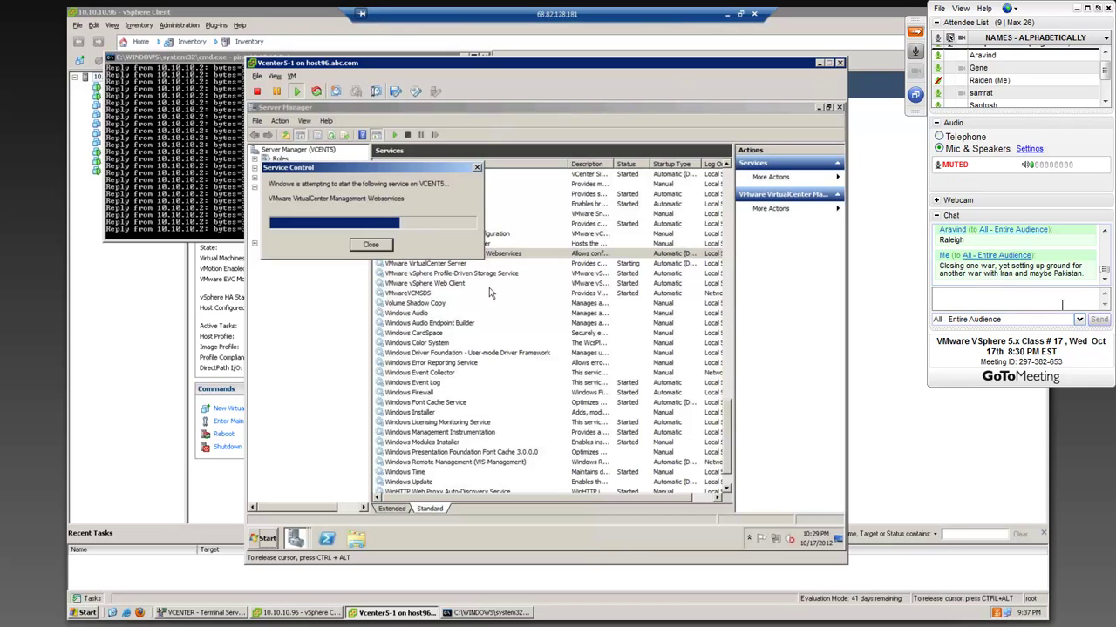
- Scroll back through older chat messages and select the chat input box
{"action": "left_click", "coordinate": [1105, 233]}
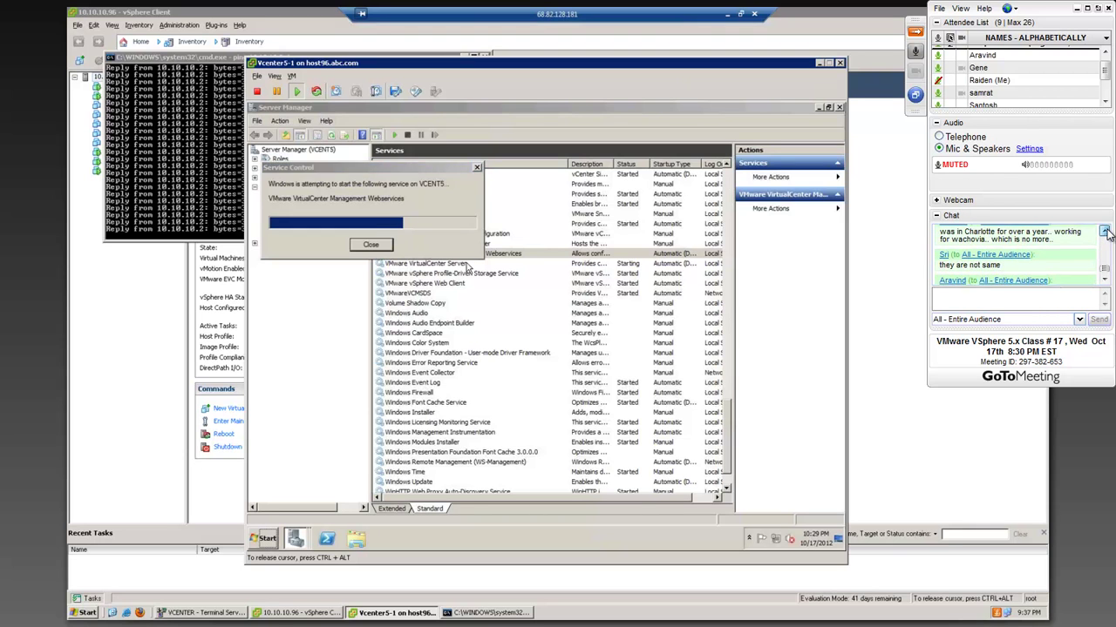
{"action": "left_click_drag", "start_coordinate": [1105, 268], "coordinate": [1106, 277]}
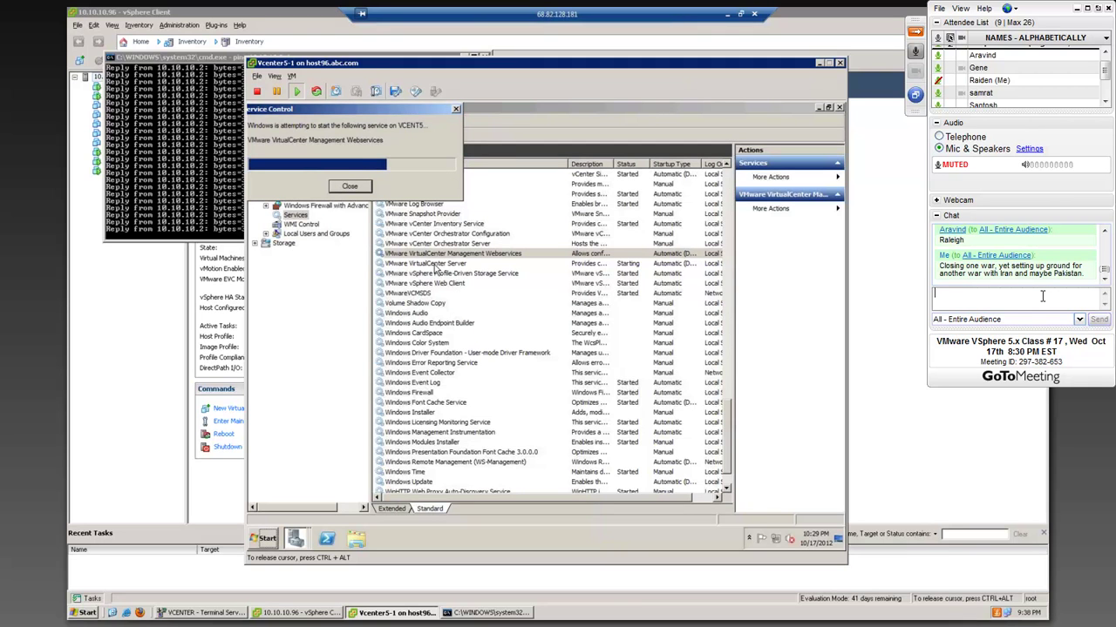
{"action": "left_click", "coordinate": [1041, 297]}
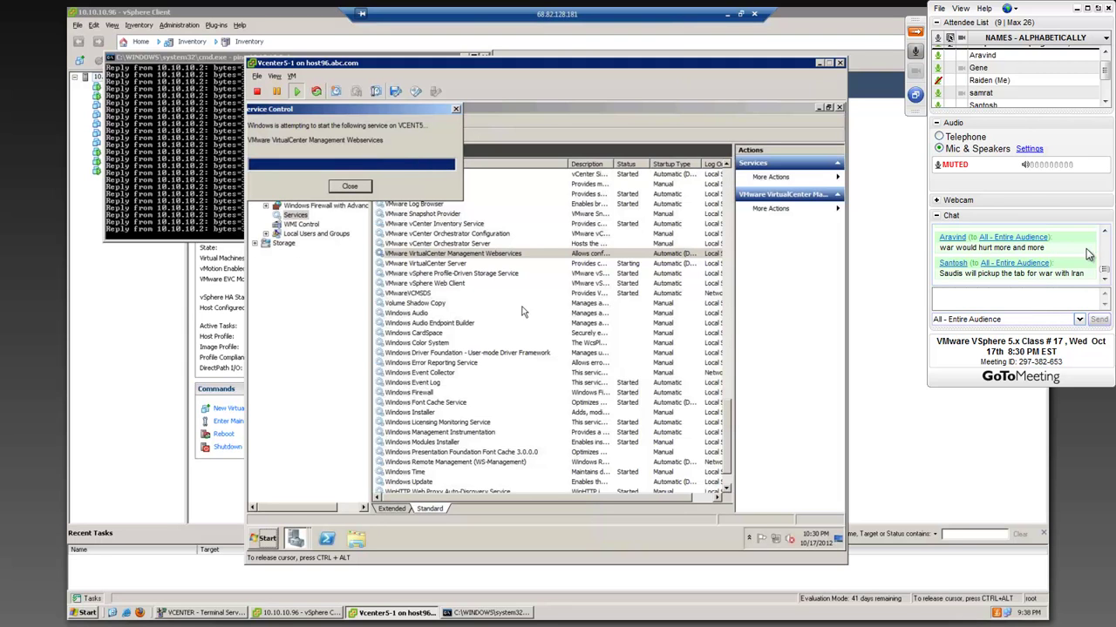
{"action": "left_click", "coordinate": [1105, 231]}
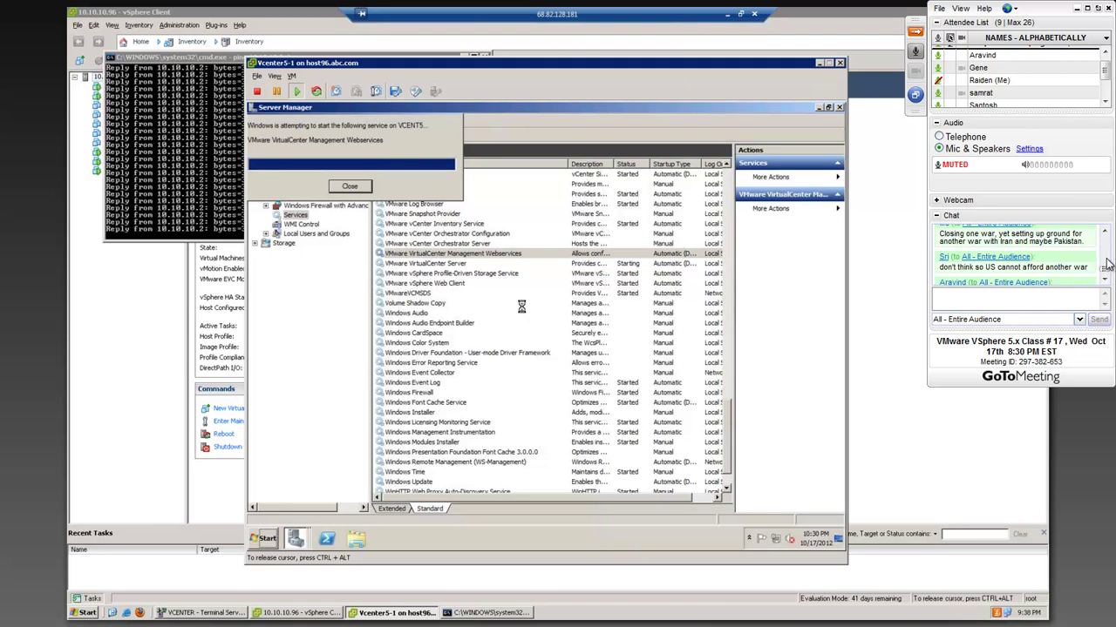
{"action": "scroll", "coordinate": [1107, 272], "scroll_direction": "down", "scroll_amount": 3}
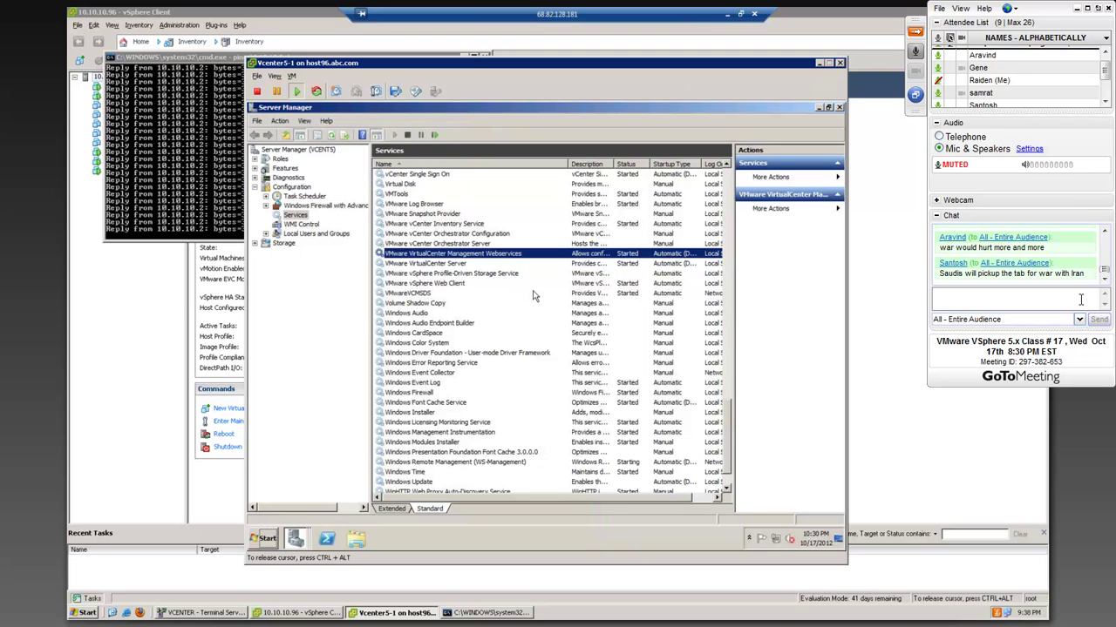
- Select the VirtualCenter Server and vSphere Web Client services, then send the chat message about Saudi's army versus Iran
{"action": "left_click", "coordinate": [470, 265]}
{"action": "left_click", "coordinate": [468, 284]}
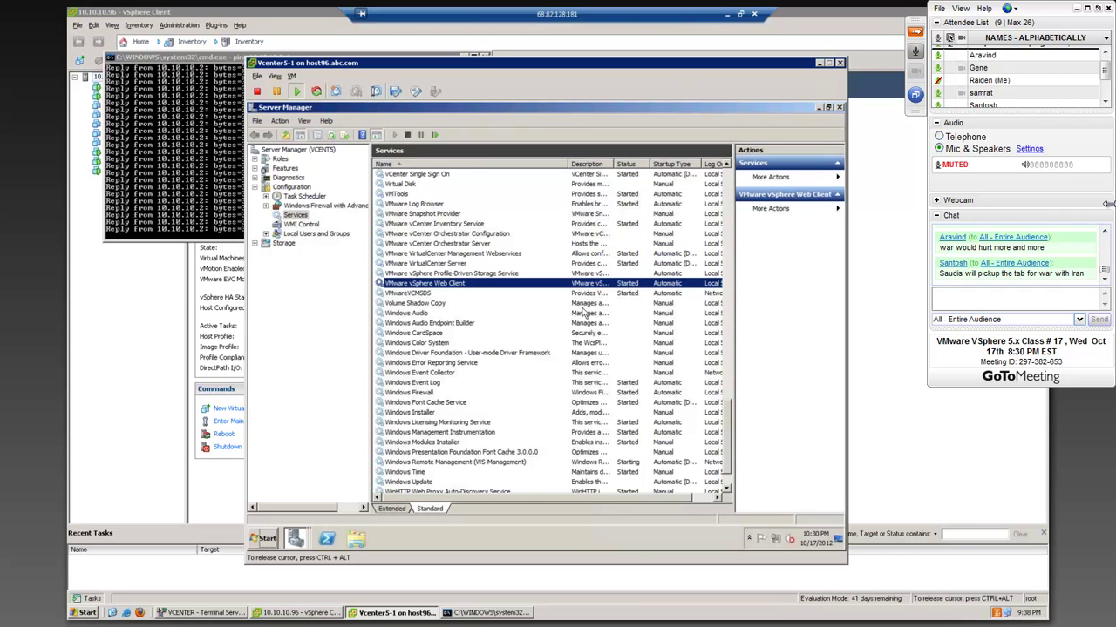
{"action": "type", "text": "Nah, S"}
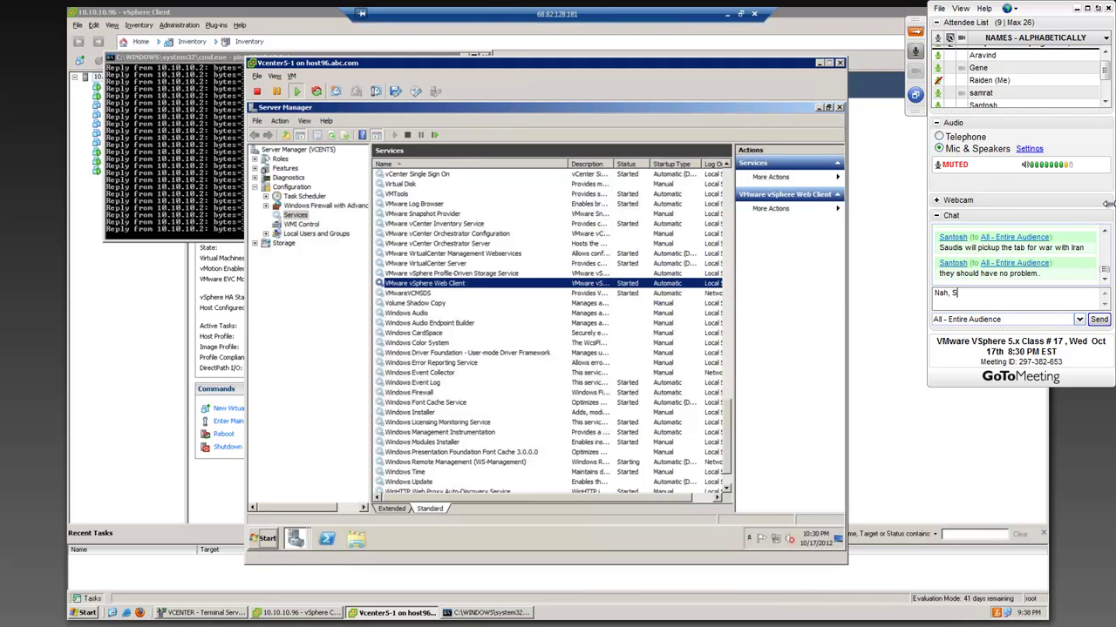
{"action": "type", "text": "audi's"}
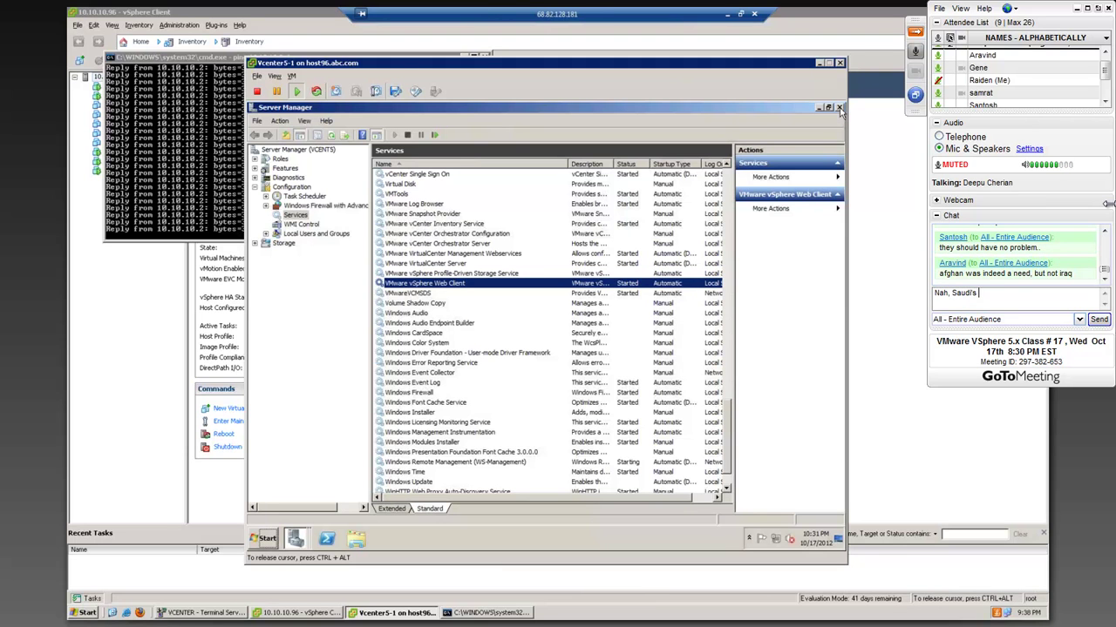
{"action": "type", "text": " don't have an"}
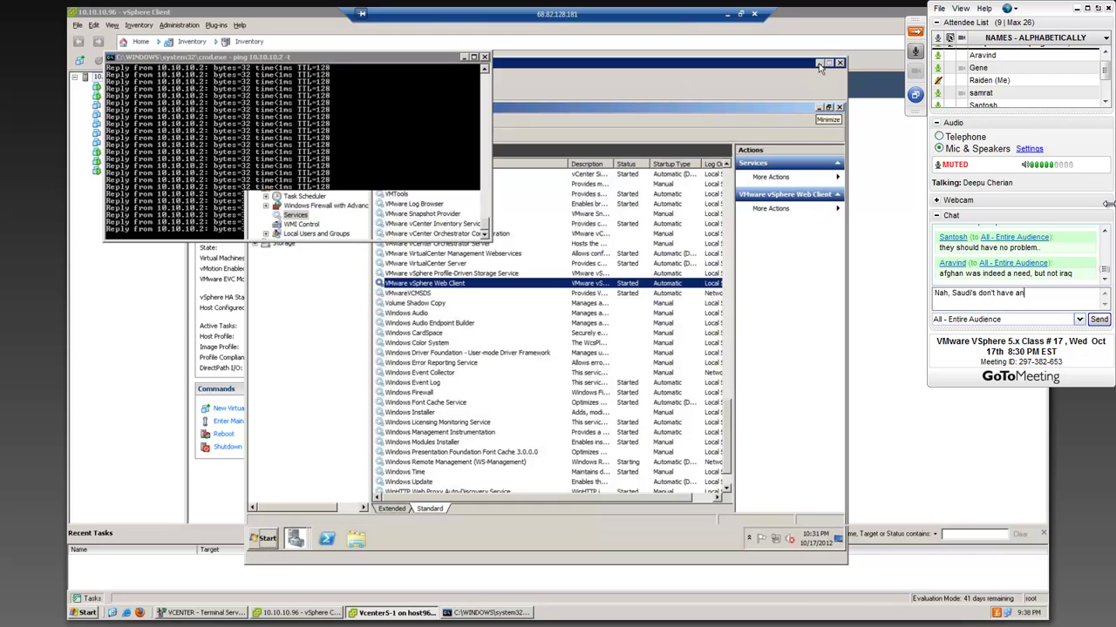
{"action": "type", "text": " army to"}
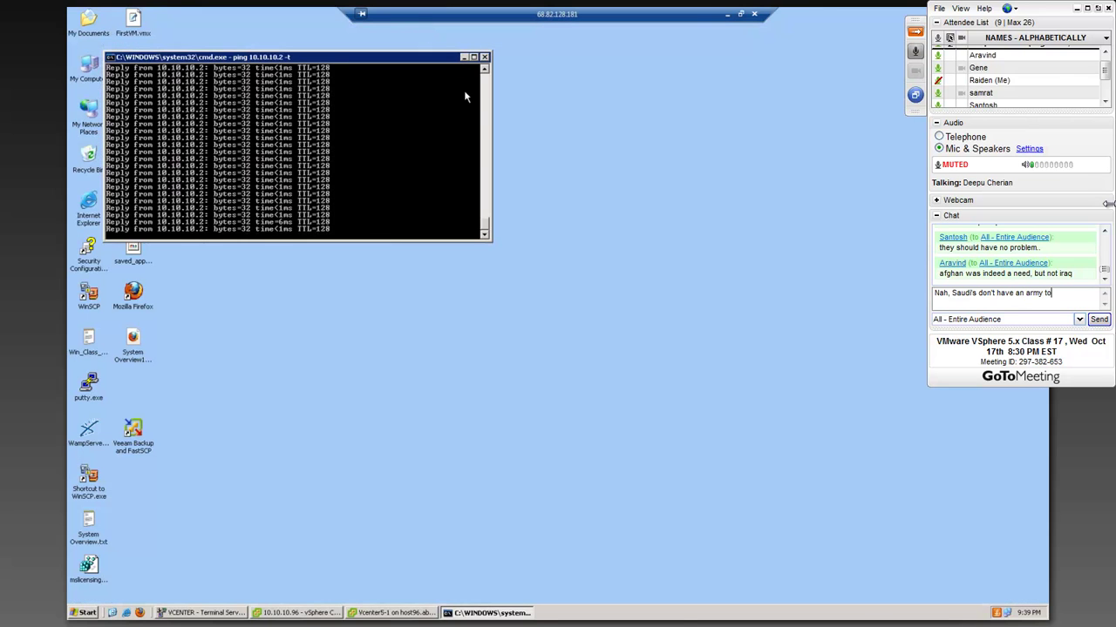
{"action": "type", "text": " reckon w"}
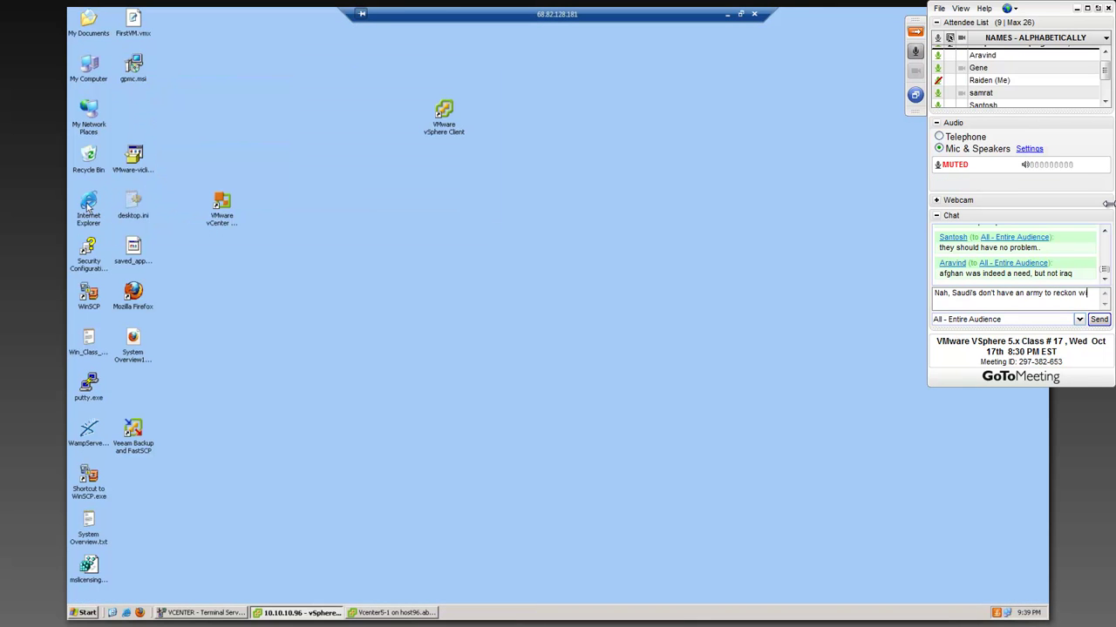
{"action": "type", "text": "ith Iran's"}
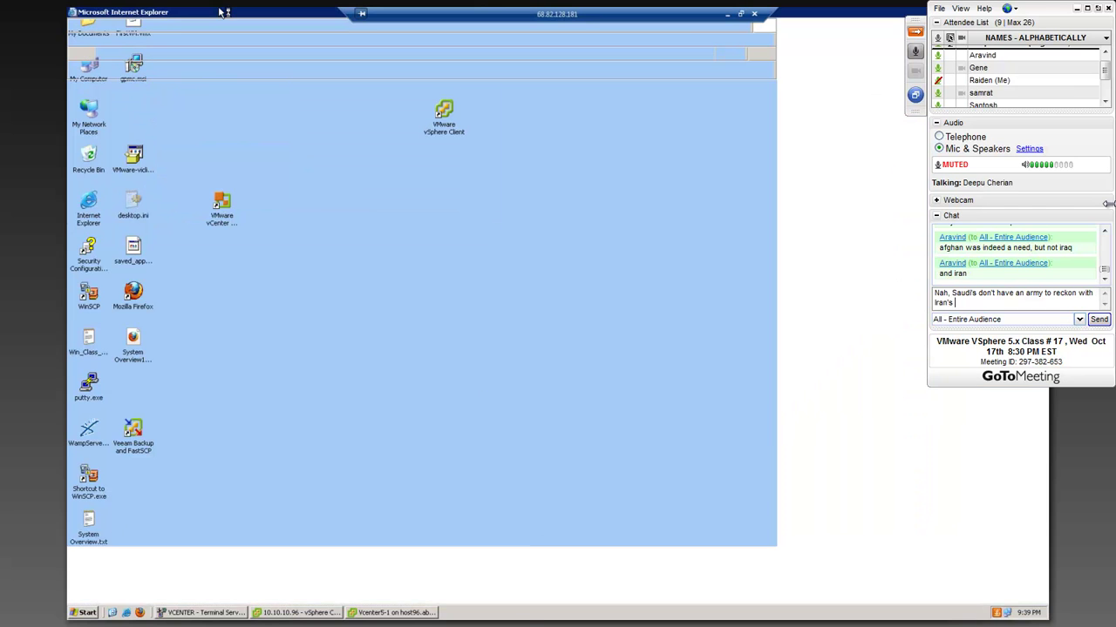
{"action": "type", "text": " milit"}
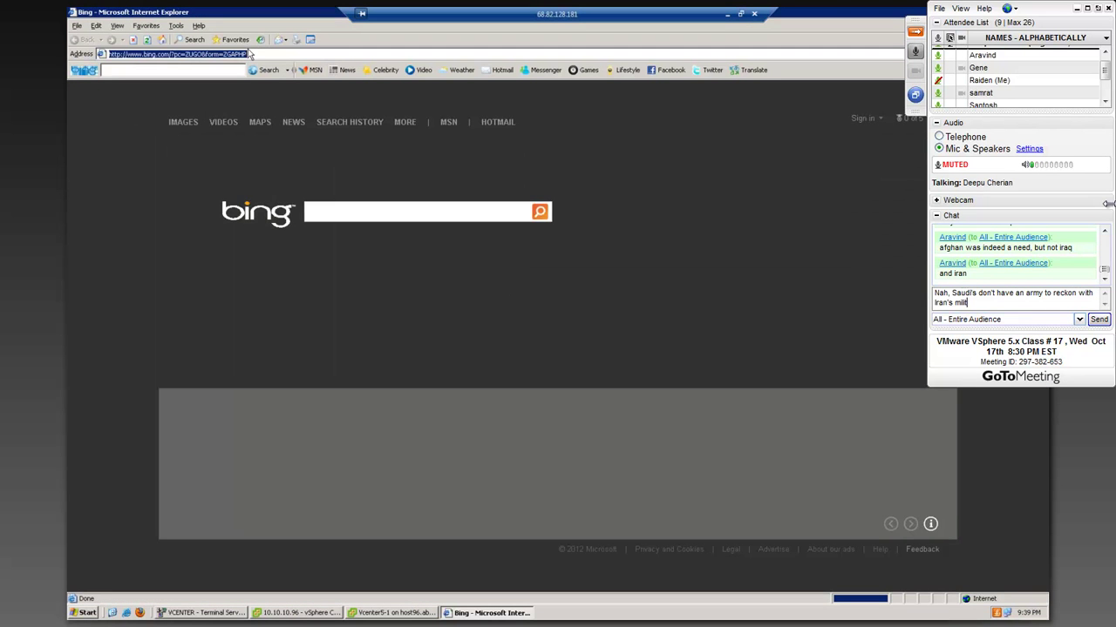
{"action": "type", "text": "aries p"}
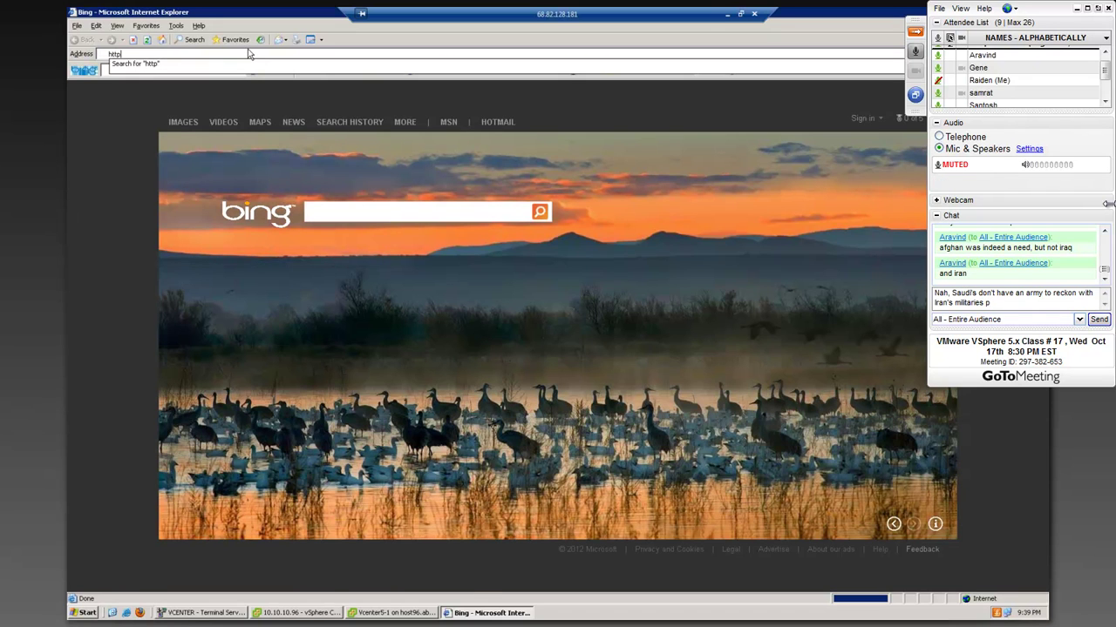
{"action": "key", "text": "BackSpace"}
{"action": "key", "text": "BackSpace"}
{"action": "key", "text": "BackSpace"}
{"action": "key", "text": "BackSpace"}
{"action": "key", "text": "BackSpace"}
{"action": "type", "text": "y."}
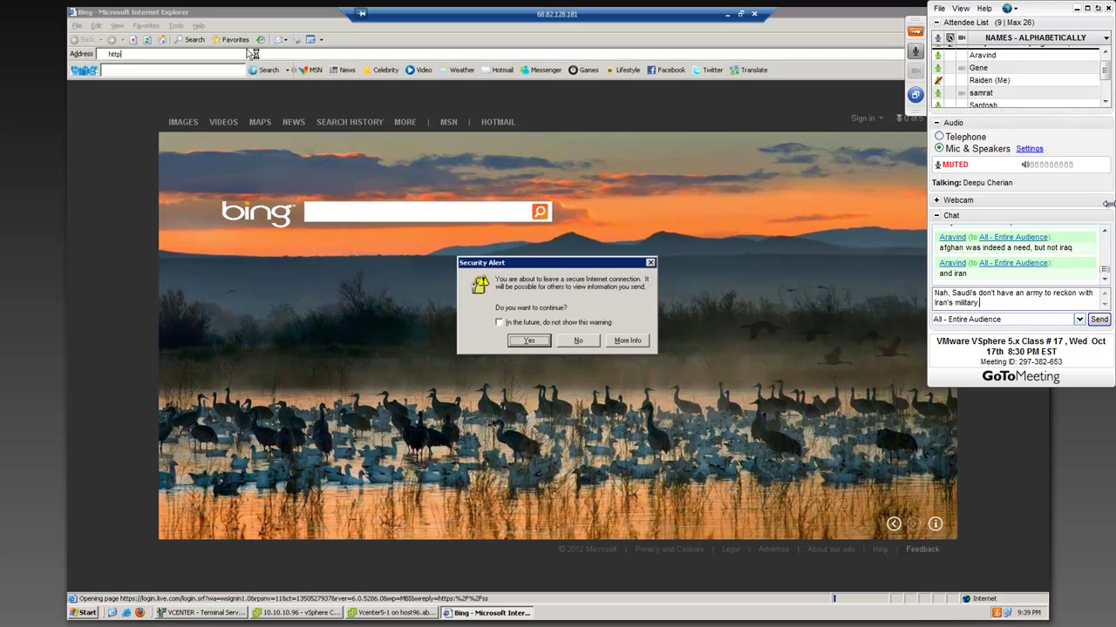
{"action": "key", "text": "Return"}
{"action": "left_click", "coordinate": [577, 340]}
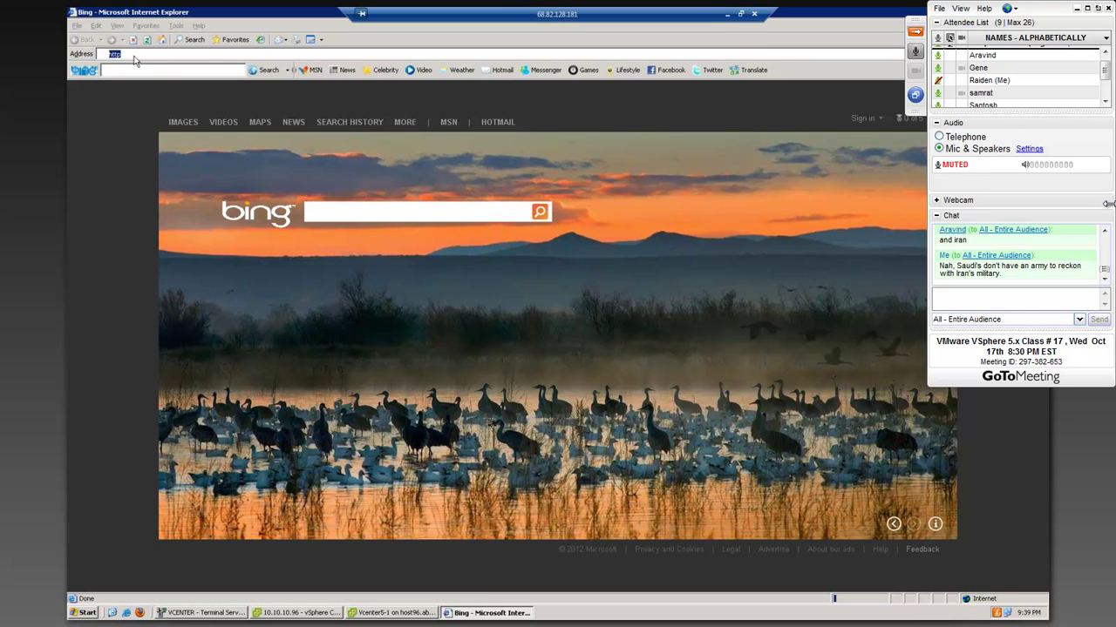
{"action": "left_click", "coordinate": [142, 58]}
{"action": "type", "text": "https"}
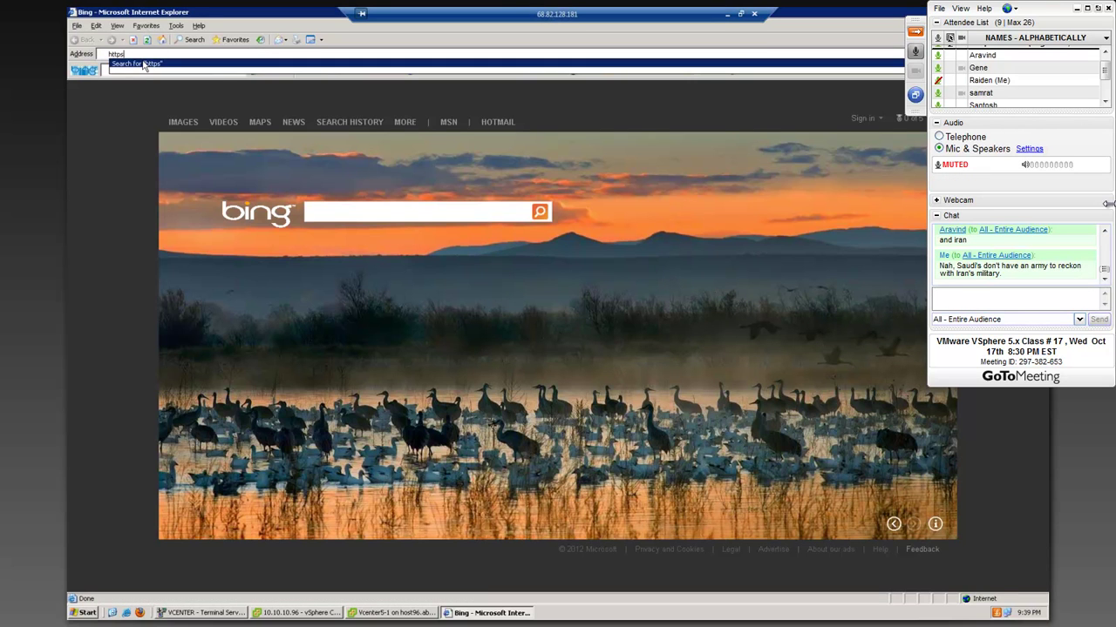
{"action": "type", "text": "://"}
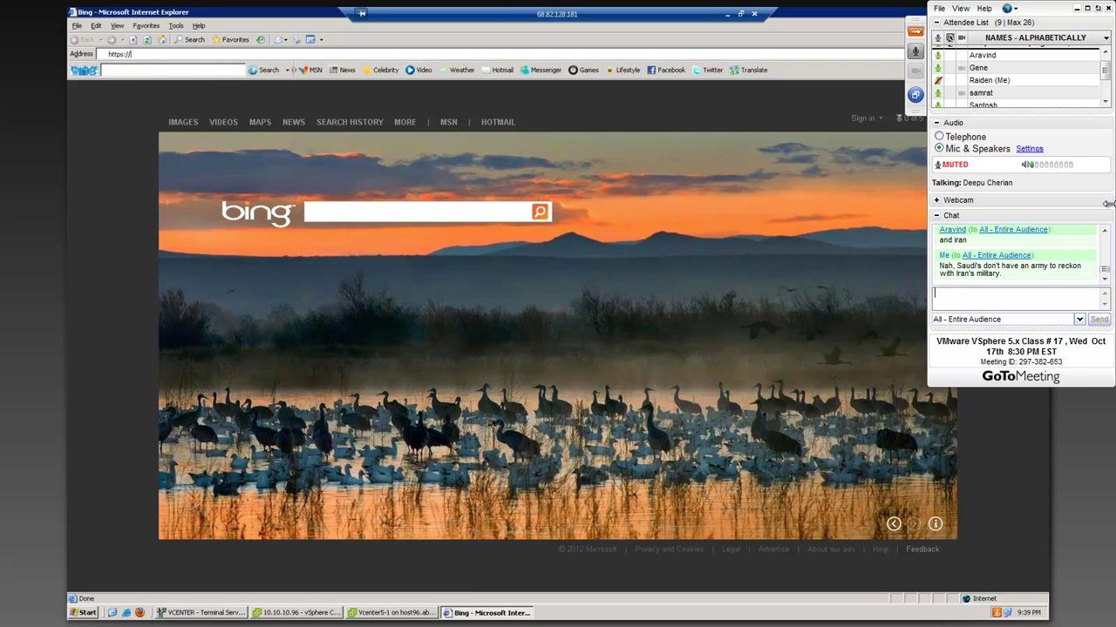
{"action": "type", "text": "10.10.10."}
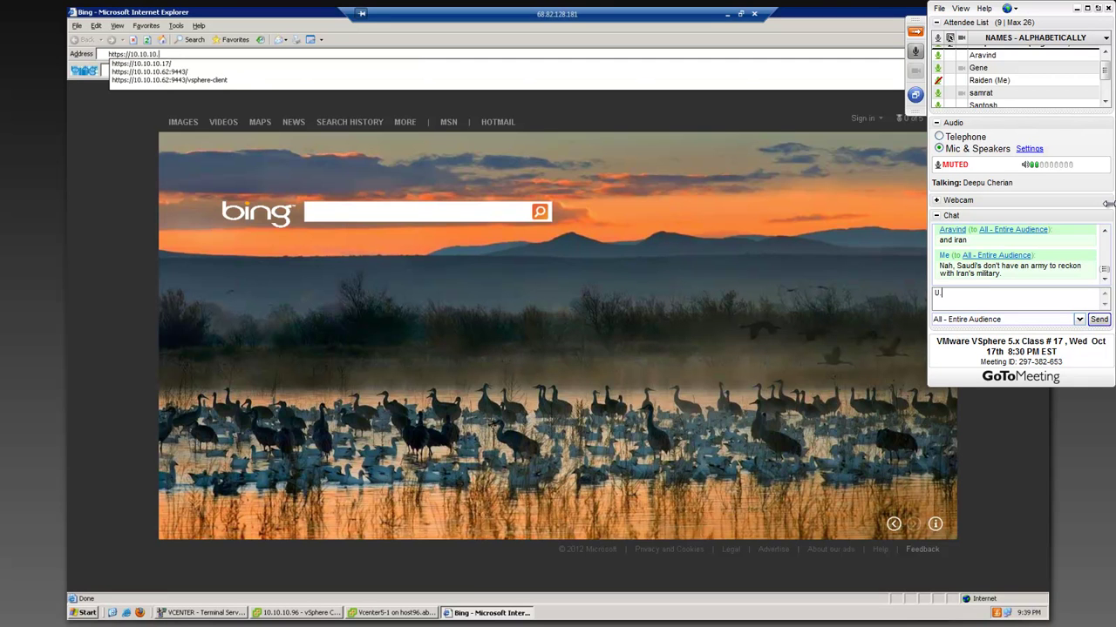
{"action": "type", "text": "62"}
{"action": "type", "text": "U.S takes the casual"}
{"action": "type", "text": "ties "}
{"action": "type", "text": "with financial"}
{"action": "type", "text": "backing by"}
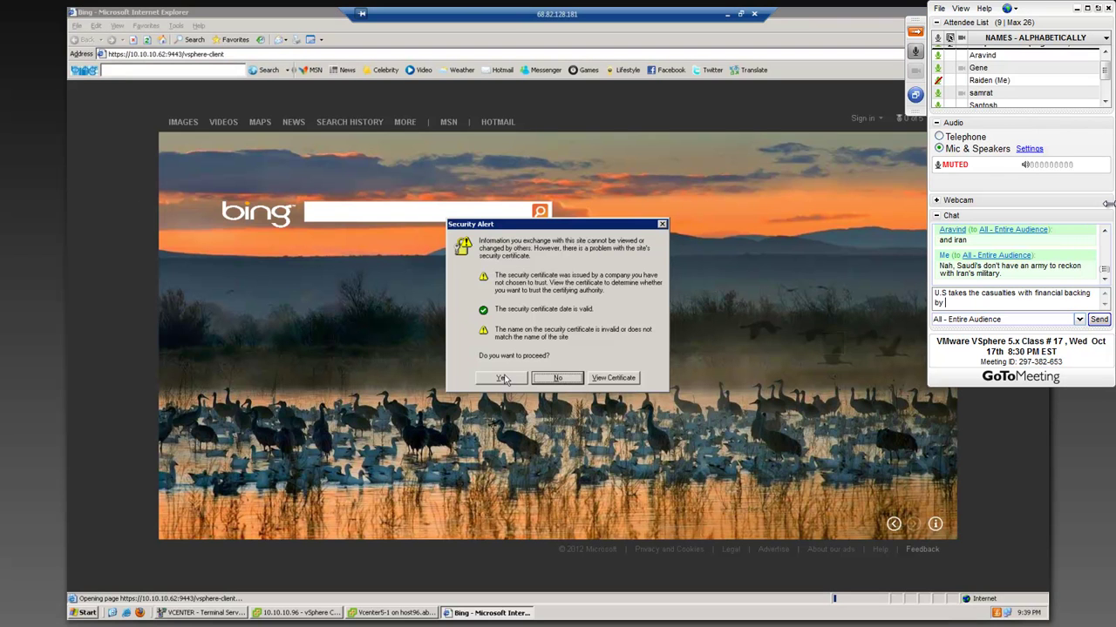
{"action": "left_click", "coordinate": [501, 378]}
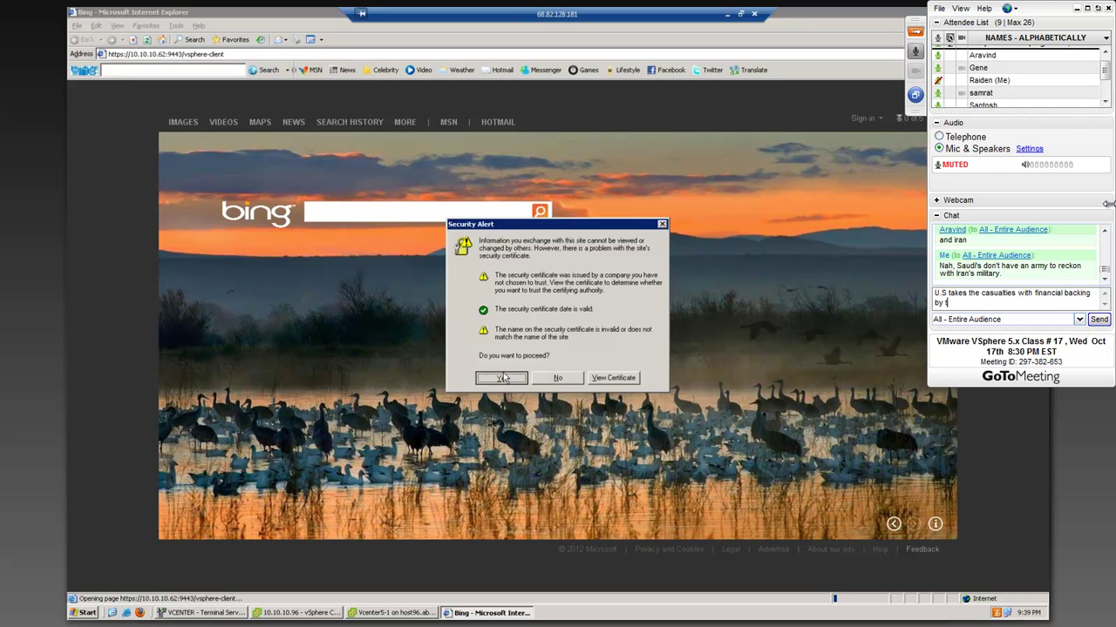
- Send the chat reply about U.S. casualties backed by those countries, and begin 'Isreal is like a mini US'
{"action": "type", "text": "those coun"}
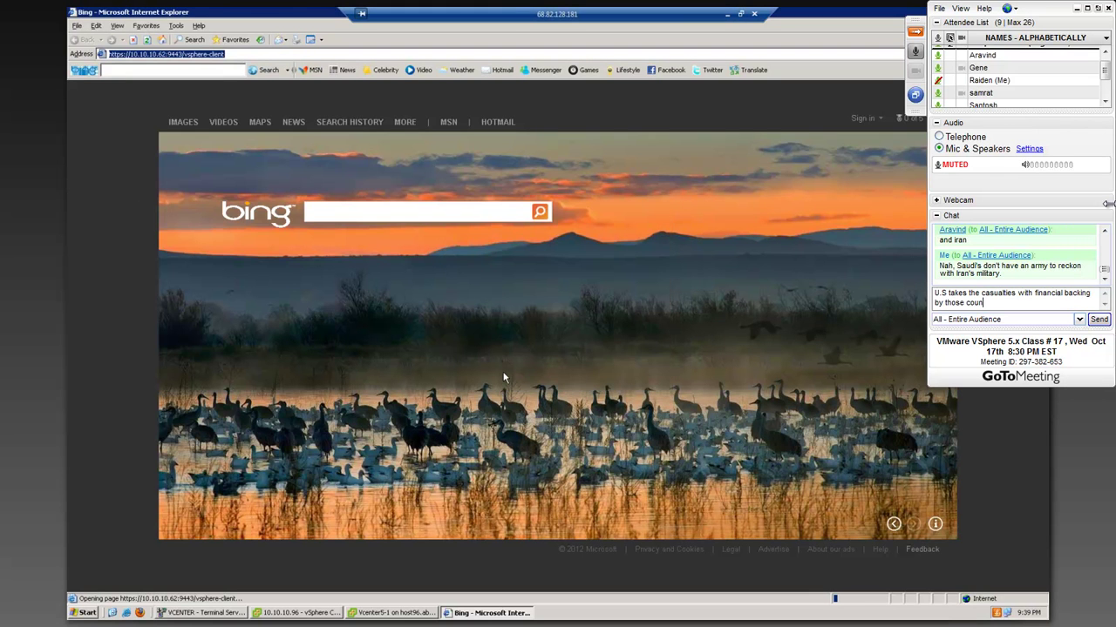
{"action": "type", "text": "tries. But"}
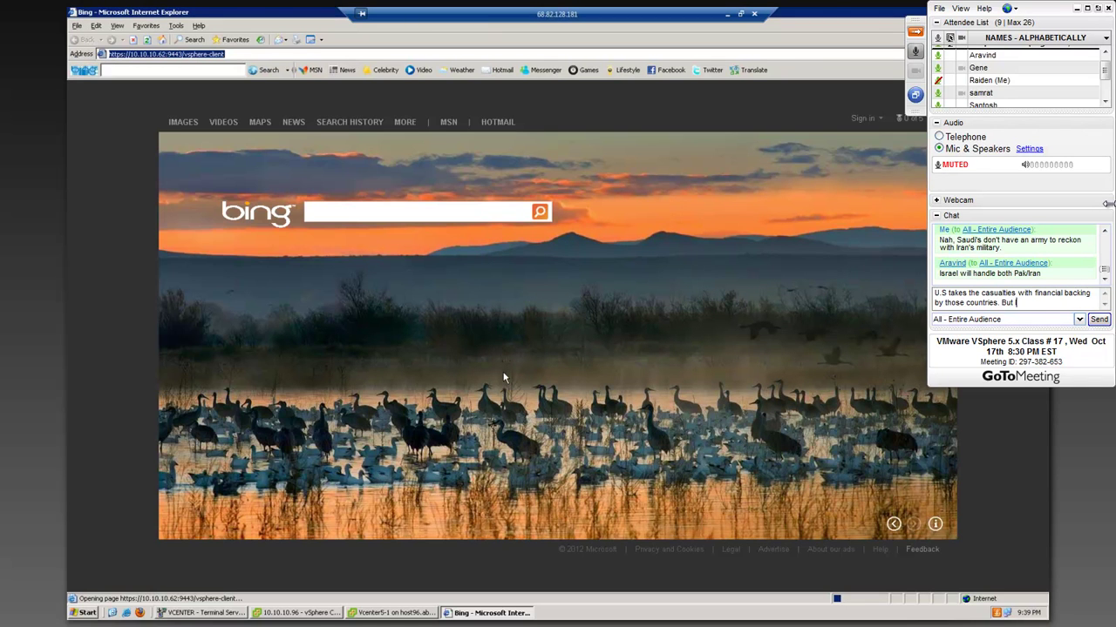
{"action": "key", "text": "BackSpace"}
{"action": "key", "text": "Return"}
{"action": "type", "text": "Isreal "}
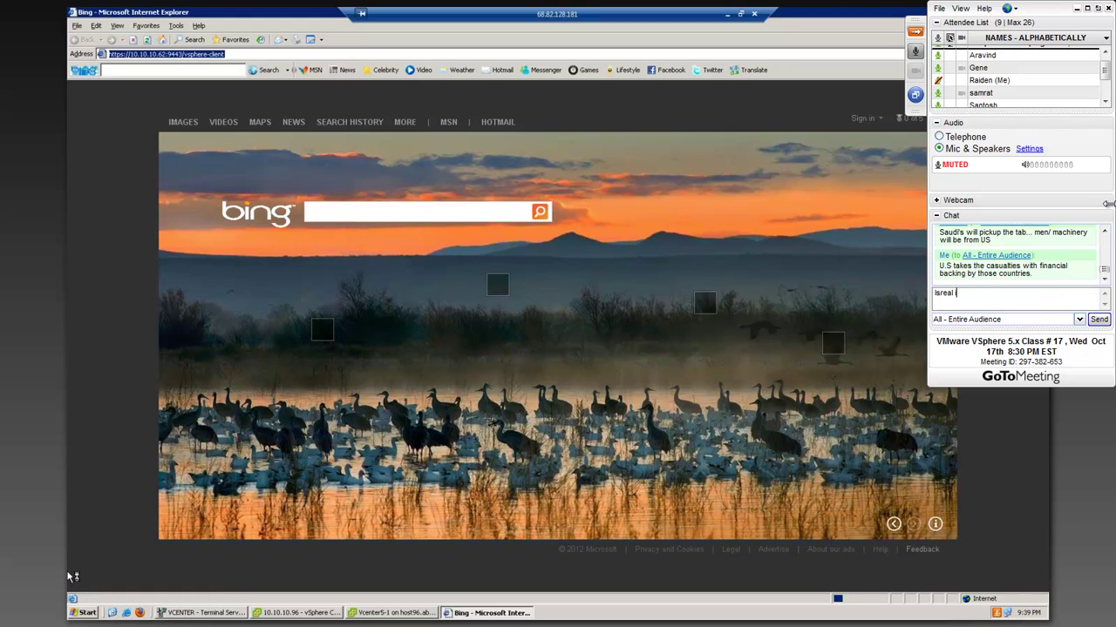
{"action": "type", "text": "is like a mi"}
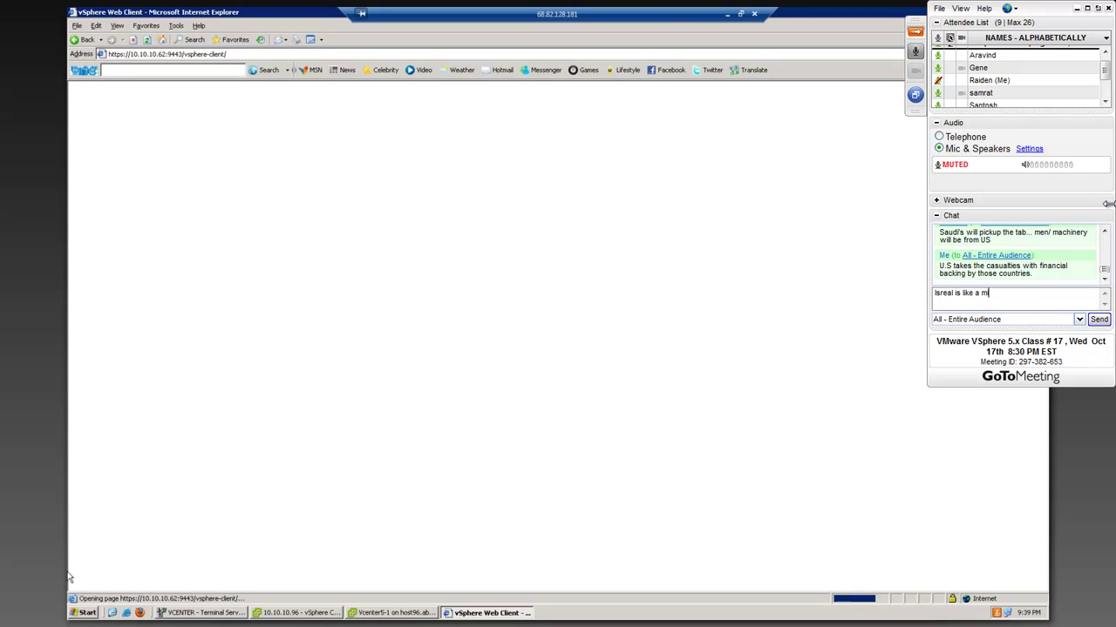
{"action": "type", "text": "ni US"}
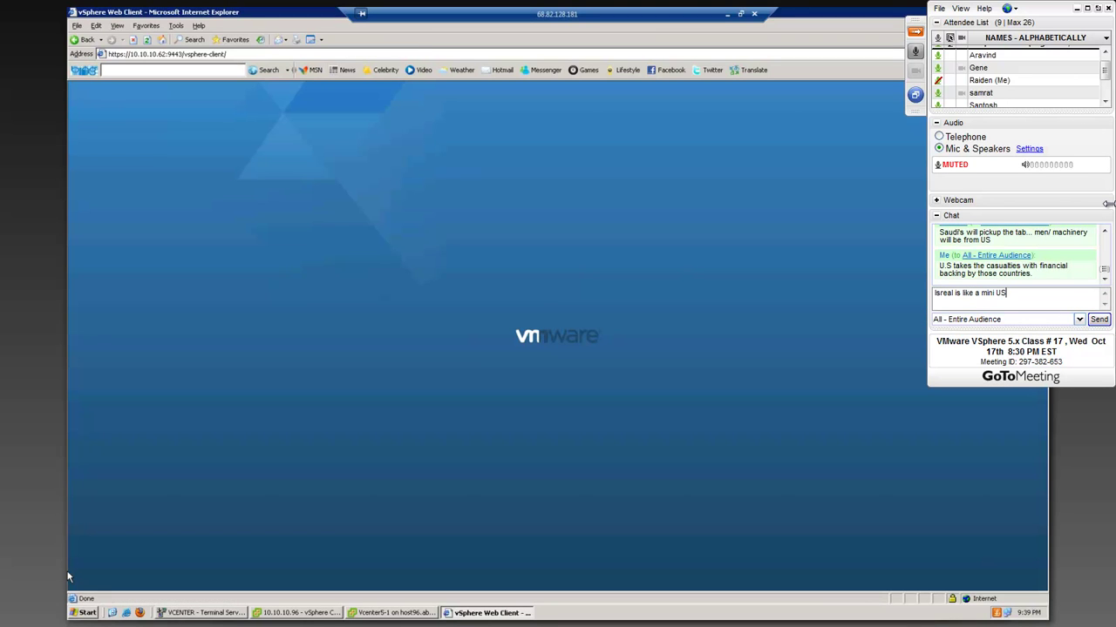
- Continue the chat message: Israel gets billions in US grants, and 'We are definetly going to war as well.'
{"action": "key", "text": "BackSpace"}
{"action": "key", "text": "BackSpace"}
{"action": "key", "text": "BackSpace"}
{"action": "key", "text": "BackSpace"}
{"action": "key", "text": "BackSpace"}
{"action": "key", "text": "BackSpace"}
{"action": "key", "text": "BackSpace"}
{"action": "key", "text": "BackSpace"}
{"action": "key", "text": "BackSpace"}
{"action": "key", "text": "BackSpace"}
{"action": "key", "text": "BackSpace"}
{"action": "key", "text": "BackSpace"}
{"action": "key", "text": "BackSpace"}
{"action": "key", "text": "BackSpace"}
{"action": "key", "text": "BackSpace"}
{"action": "key", "text": "BackSpace"}
{"action": "key", "text": "BackSpace"}
{"action": "type", "text": "gets"}
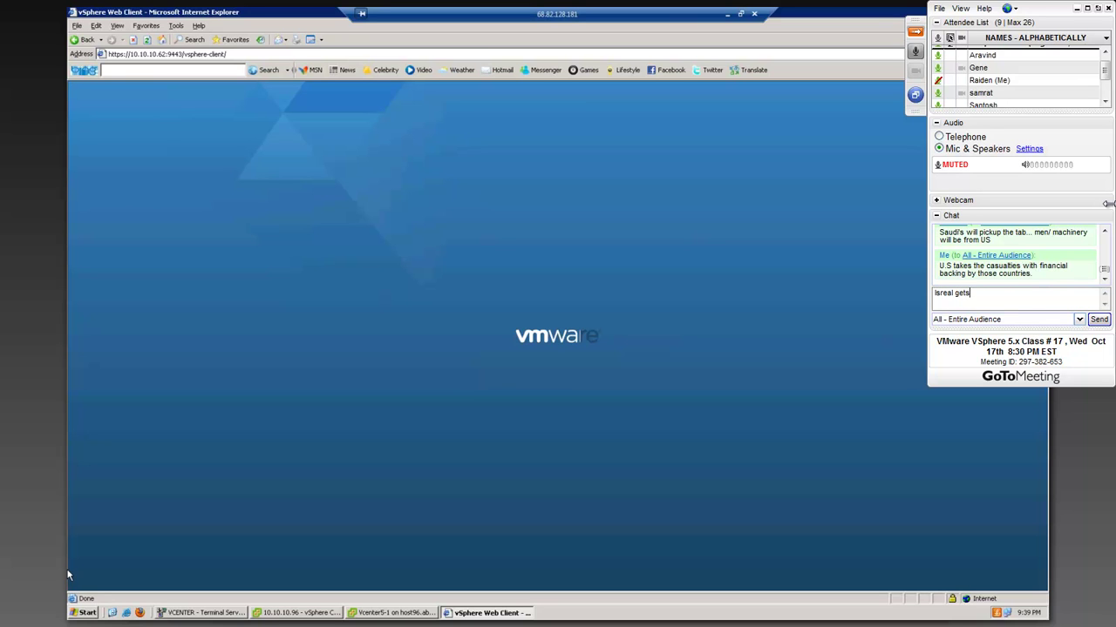
{"action": "type", "text": " grants in the billions from USA, to \"protect\" it self, "}
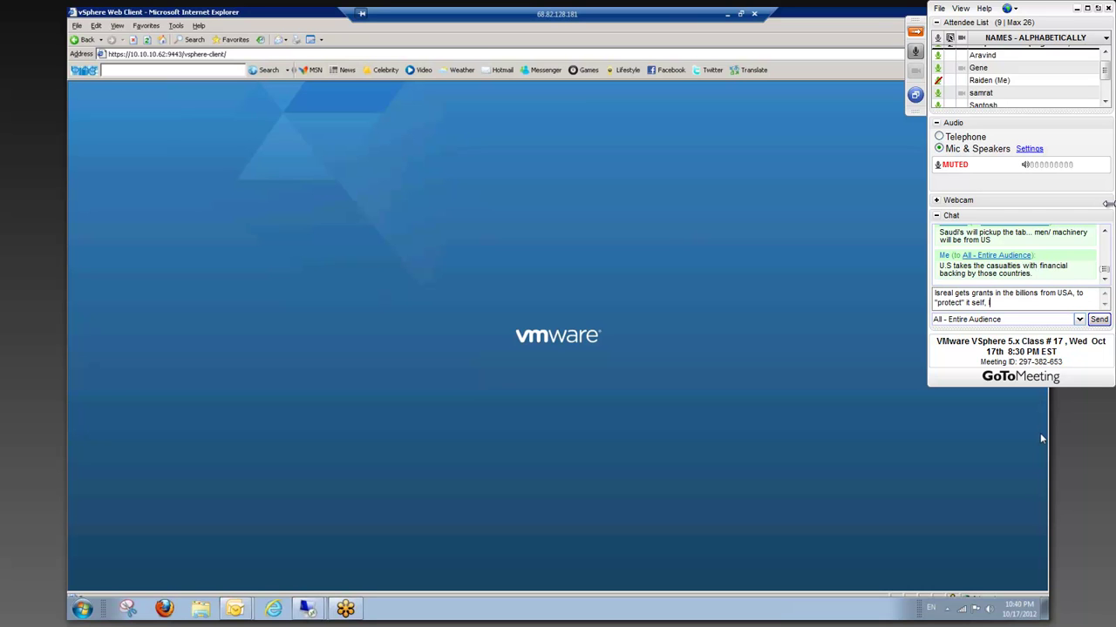
{"action": "type", "text": "If it goes to wa"}
{"action": "type", "text": "r. You are d"}
{"action": "key", "text": "BackSpace"}
{"action": "key", "text": "BackSpace"}
{"action": "key", "text": "BackSpace"}
{"action": "key", "text": "BackSpace"}
{"action": "key", "text": "BackSpace"}
{"action": "key", "text": "BackSpace"}
{"action": "key", "text": "BackSpace"}
{"action": "type", "text": "We are defin"}
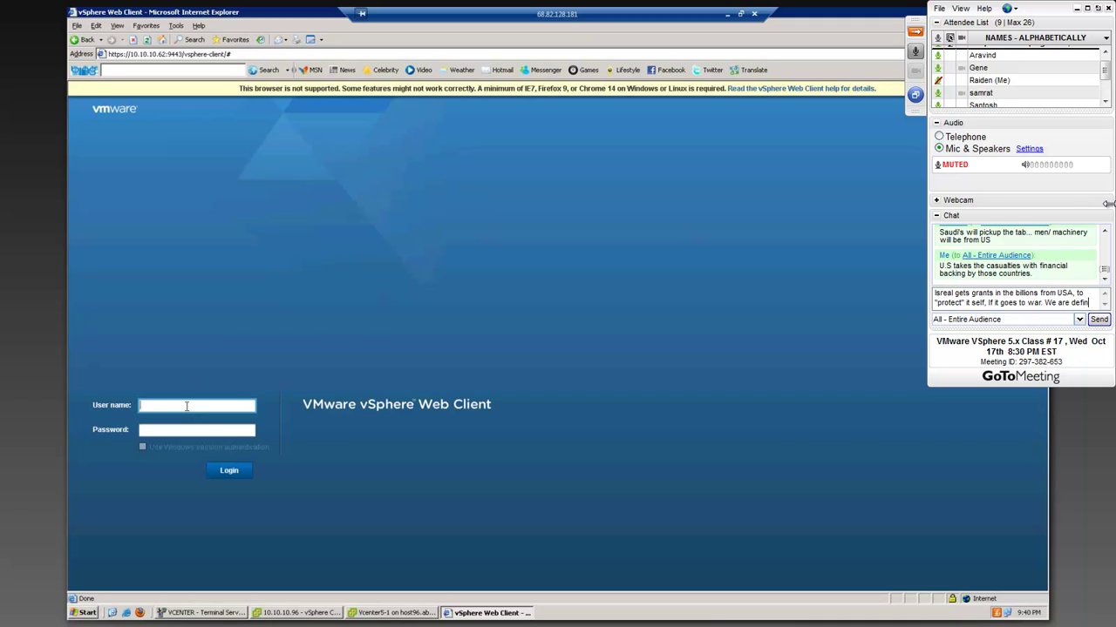
{"action": "type", "text": "etly going to war"}
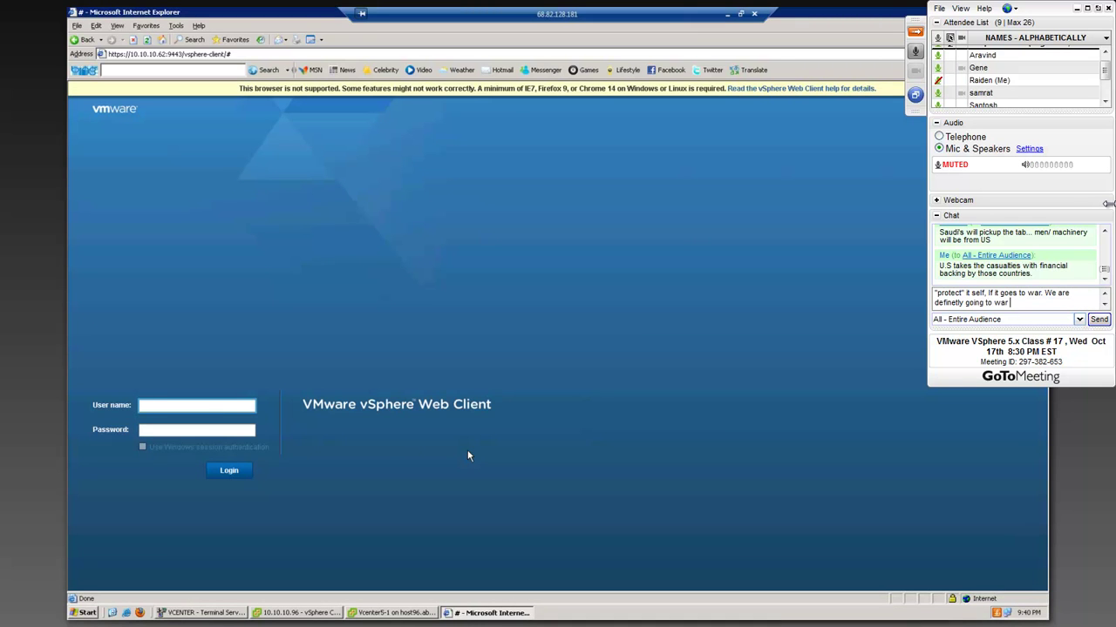
{"action": "type", "text": " as well."}
- Send the Israel chat message, then log in to vSphere Web Client as Administrator with the account password
{"action": "key", "text": "Return"}
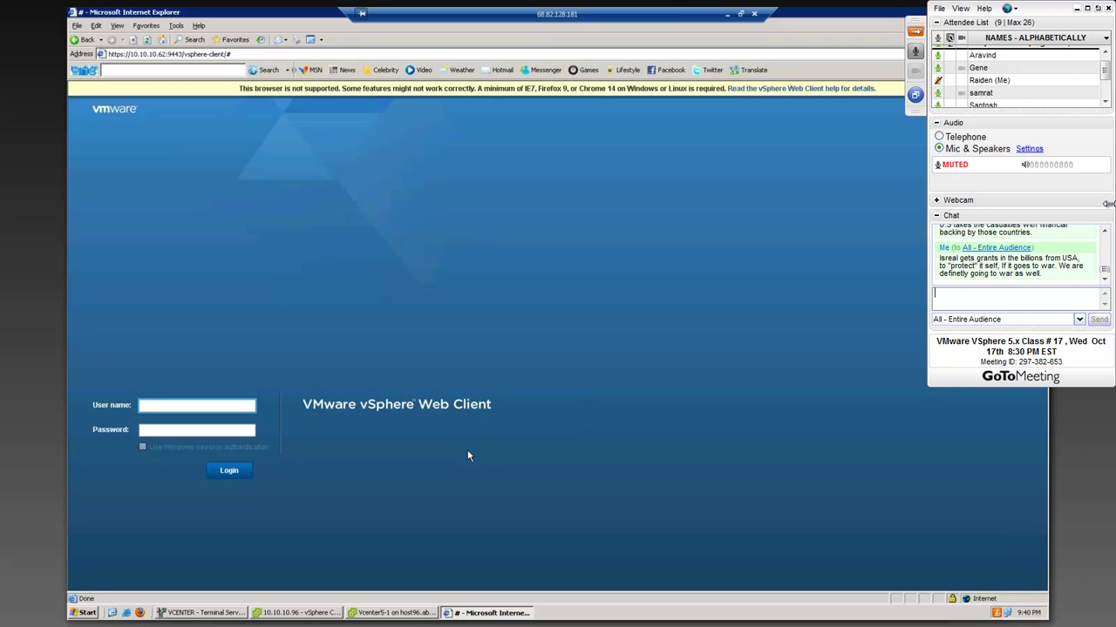
{"action": "left_click", "coordinate": [1105, 231]}
{"action": "type", "text": "Admi"}
{"action": "left_click", "coordinate": [1105, 231]}
{"action": "type", "text": "nistrator"}
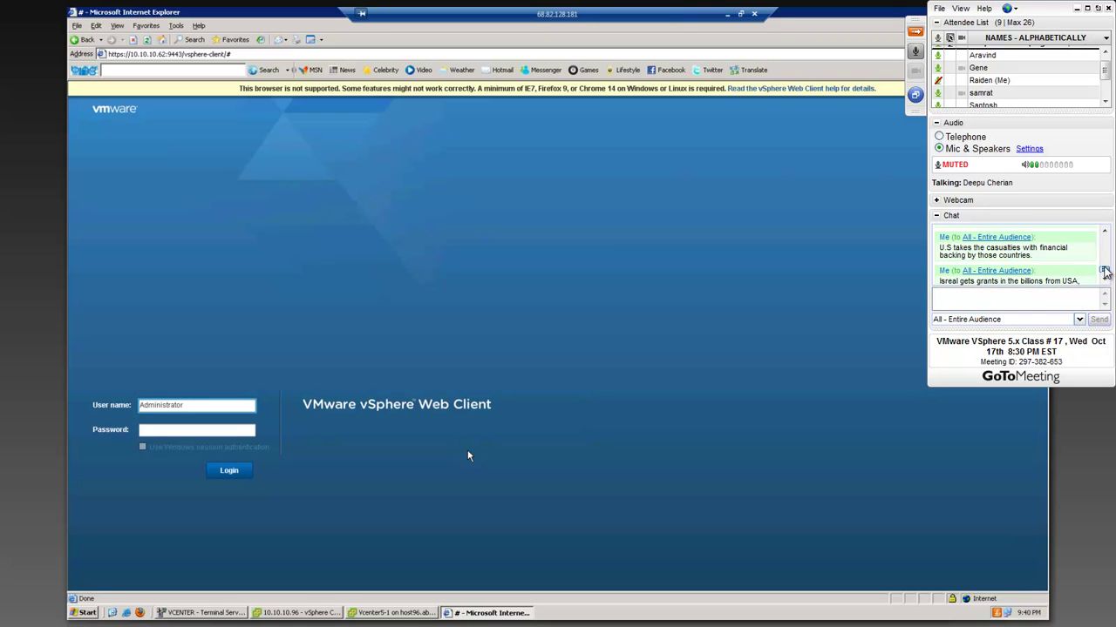
{"action": "scroll", "coordinate": [1105, 281], "scroll_direction": "down", "scroll_amount": 2}
{"action": "key", "text": "Tab"}
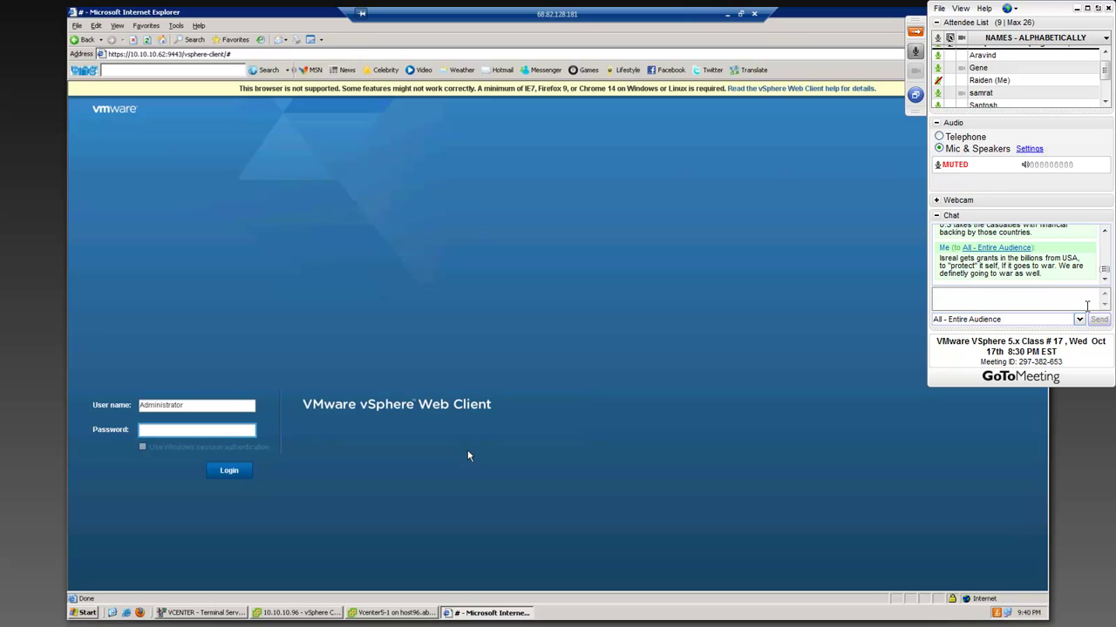
{"action": "key", "text": "Return"}
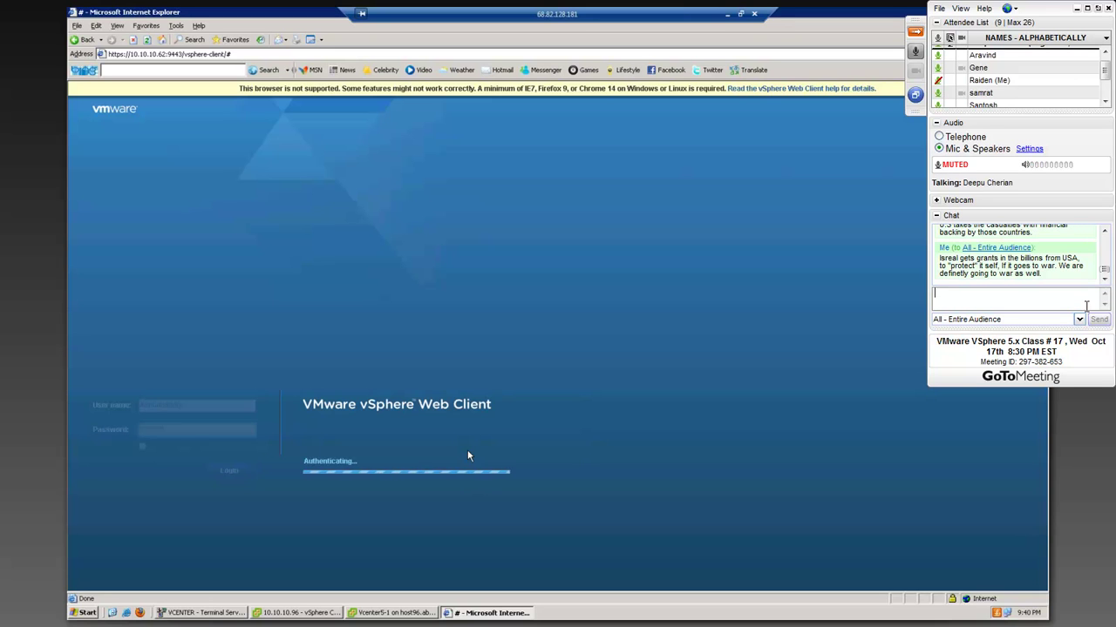
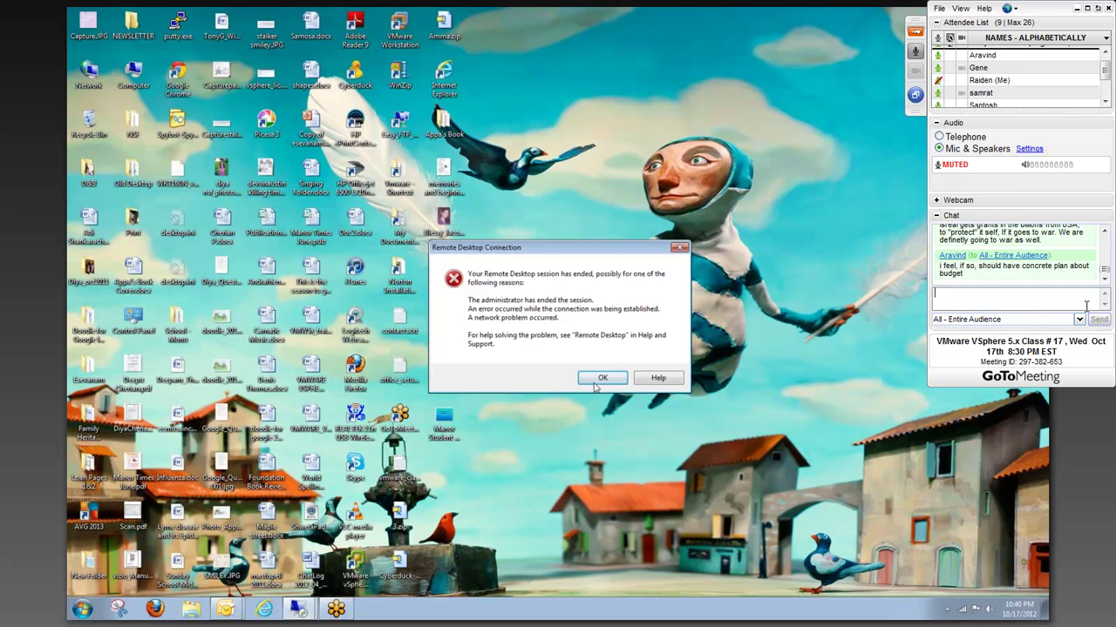
- Reconnect the dropped session, enter the Administrator password, and draft 'Romeny seems to know how to handle it.'
{"action": "left_click", "coordinate": [600, 380]}
{"action": "key", "text": "Return"}
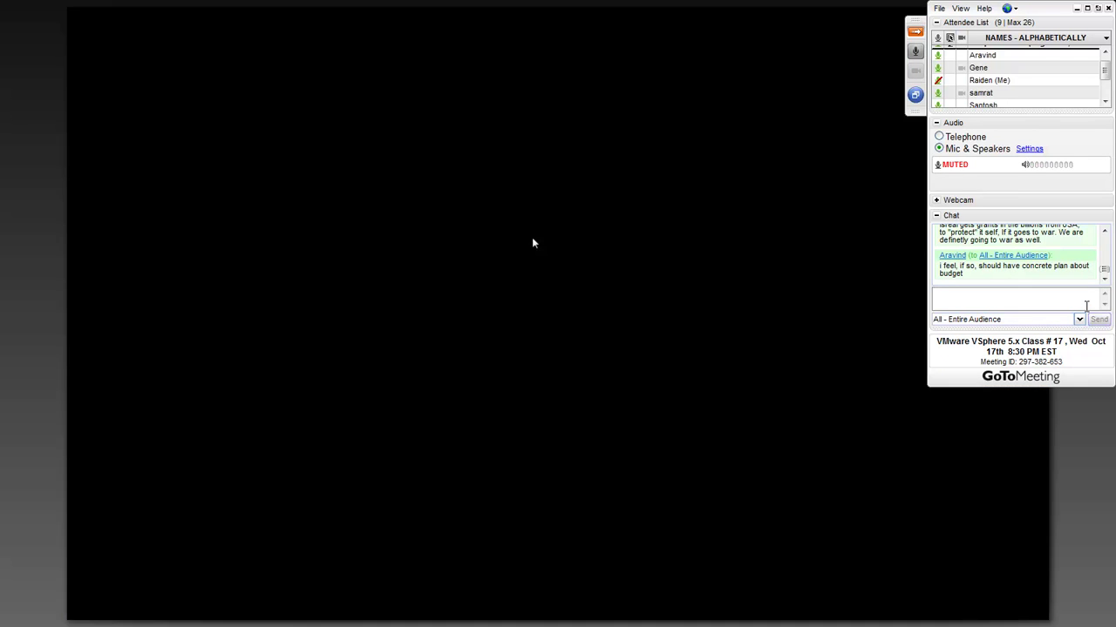
{"action": "type", "text": "••••••••••"}
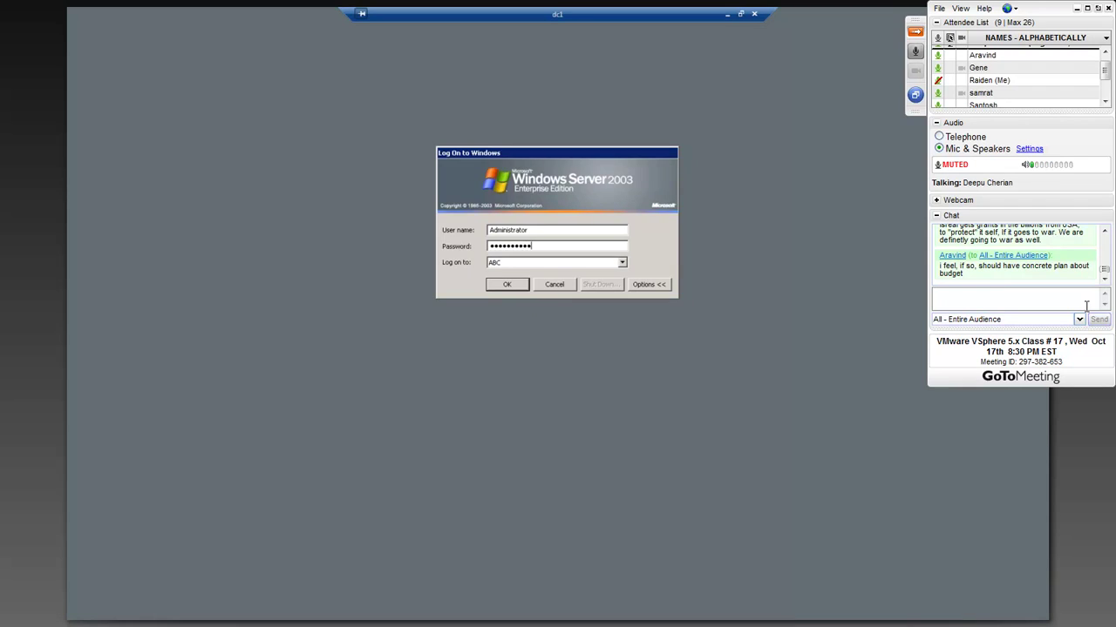
{"action": "type", "text": "Romeny s"}
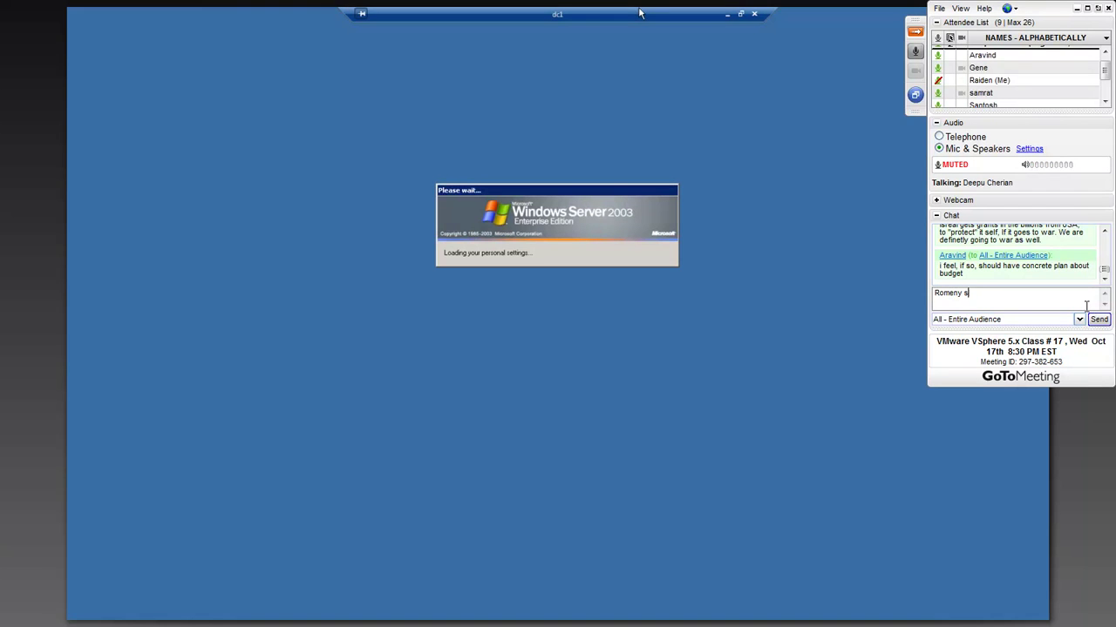
{"action": "type", "text": "eems to know h"}
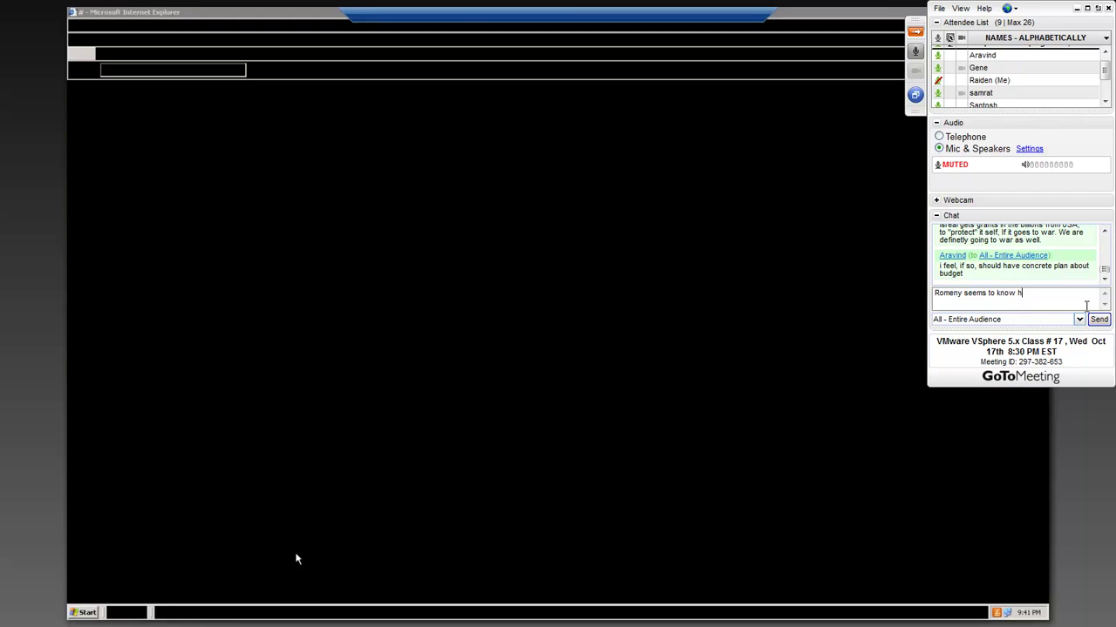
{"action": "type", "text": "ow to handle it."}
- Send the Romney chat line and a reply that Obama continues the same agenda without results
{"action": "key", "text": "Return"}
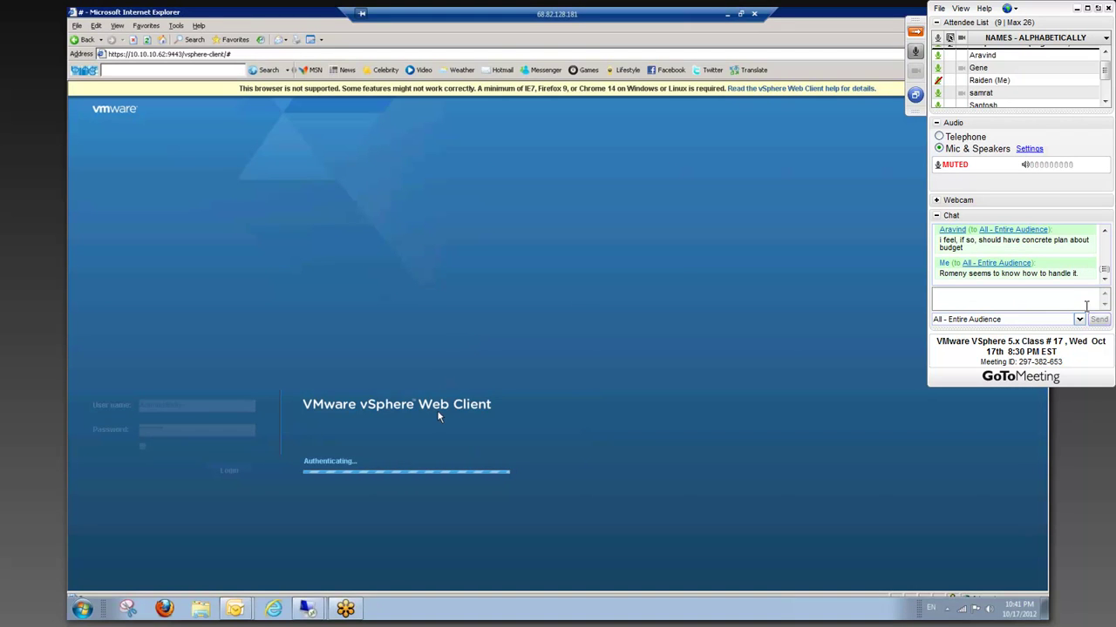
{"action": "type", "text": "Obama jus"}
{"action": "type", "text": "t wants to co"}
{"action": "type", "text": "ntinue with the "}
{"action": "type", "text": "same agenda"}
{"action": "type", "text": ", which reall"}
{"action": "type", "text": "y ha"}
{"action": "type", "text": "sn'"}
{"action": "type", "text": "t pr"}
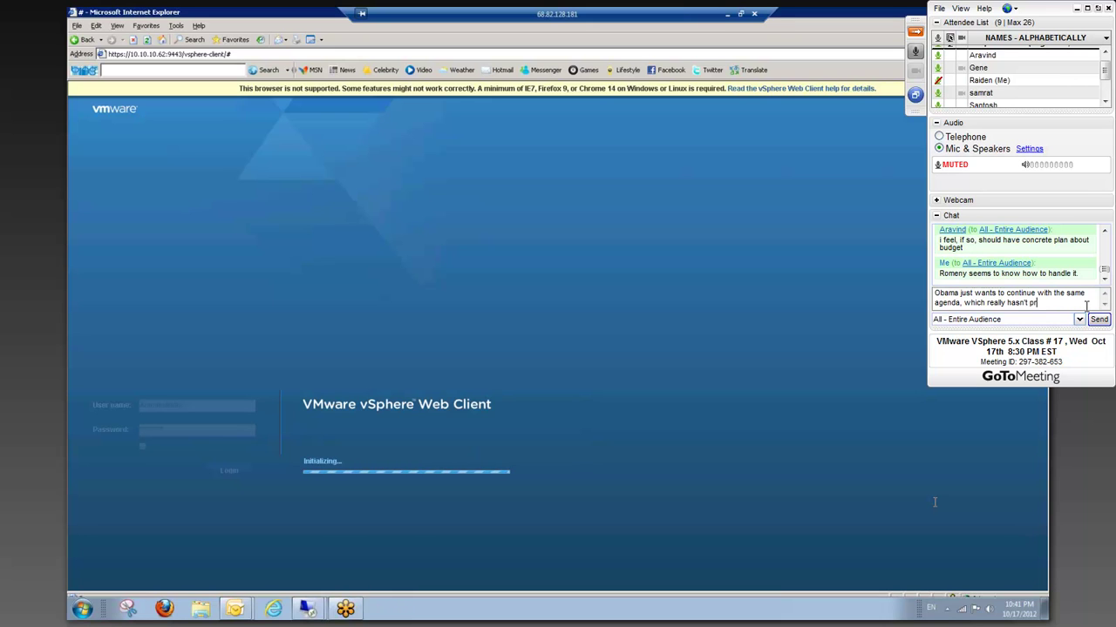
{"action": "type", "text": "ovided fruitfull"}
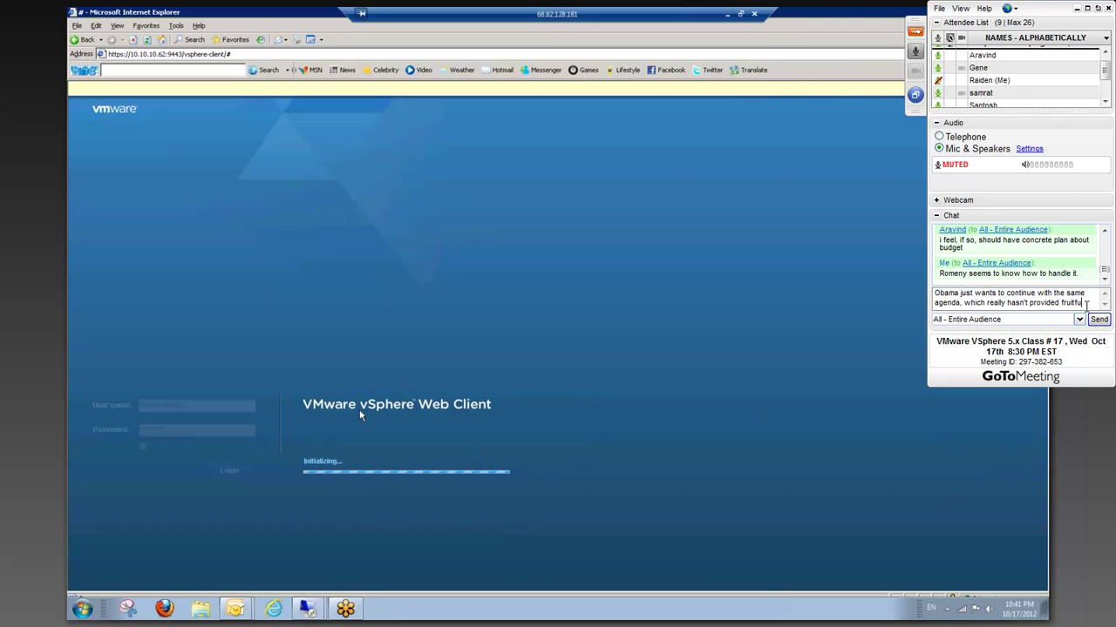
{"action": "type", "text": " result"}
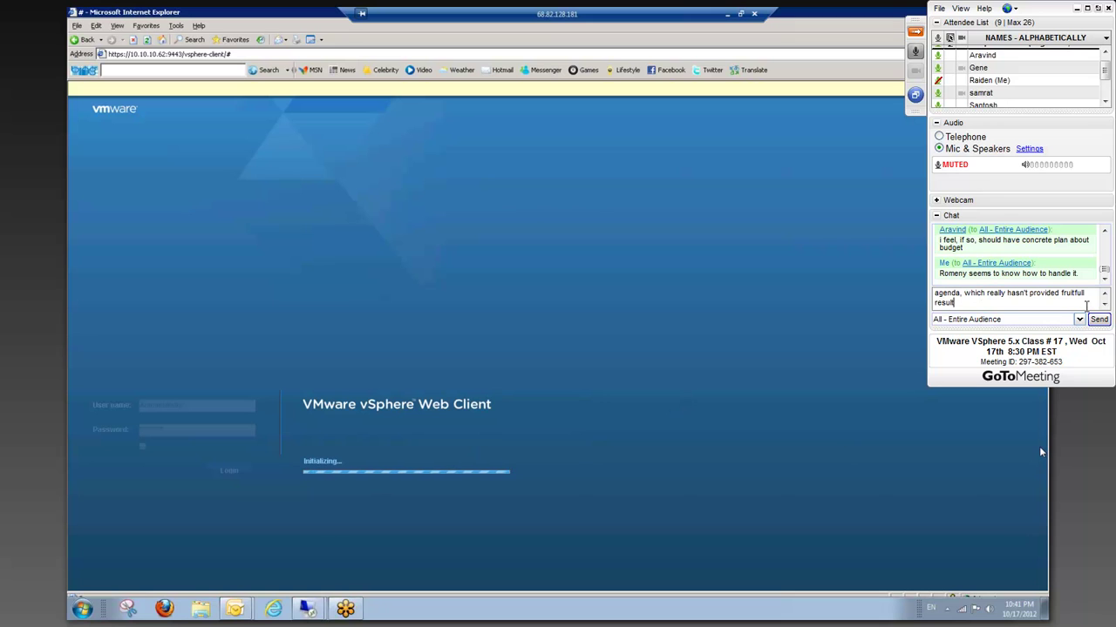
{"action": "type", "text": "s in the past 4 years."}
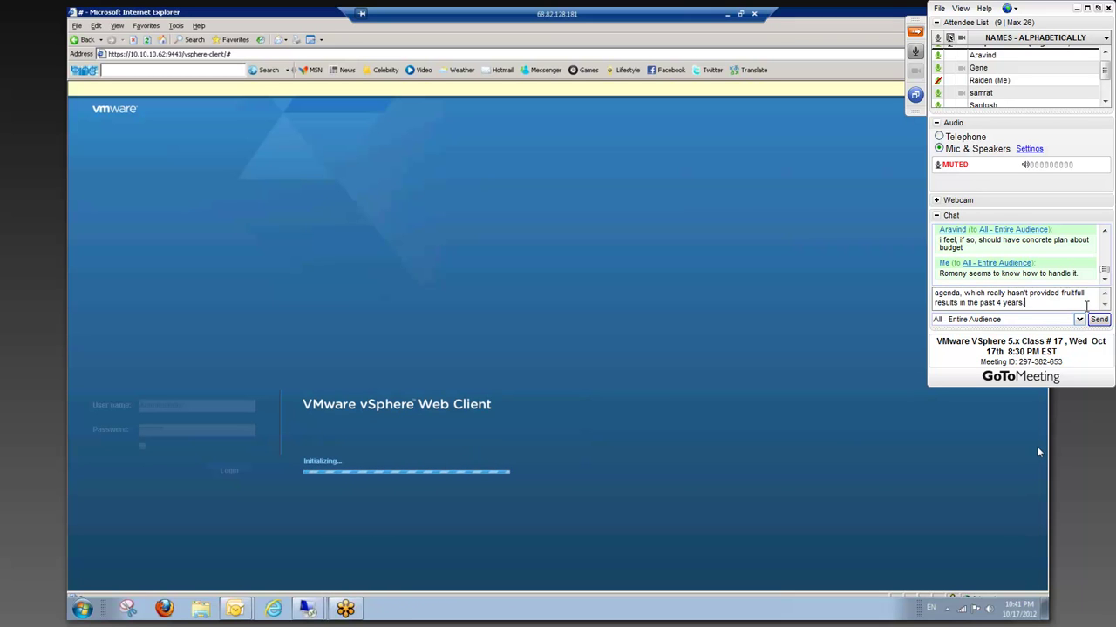
{"action": "key", "text": "Return"}
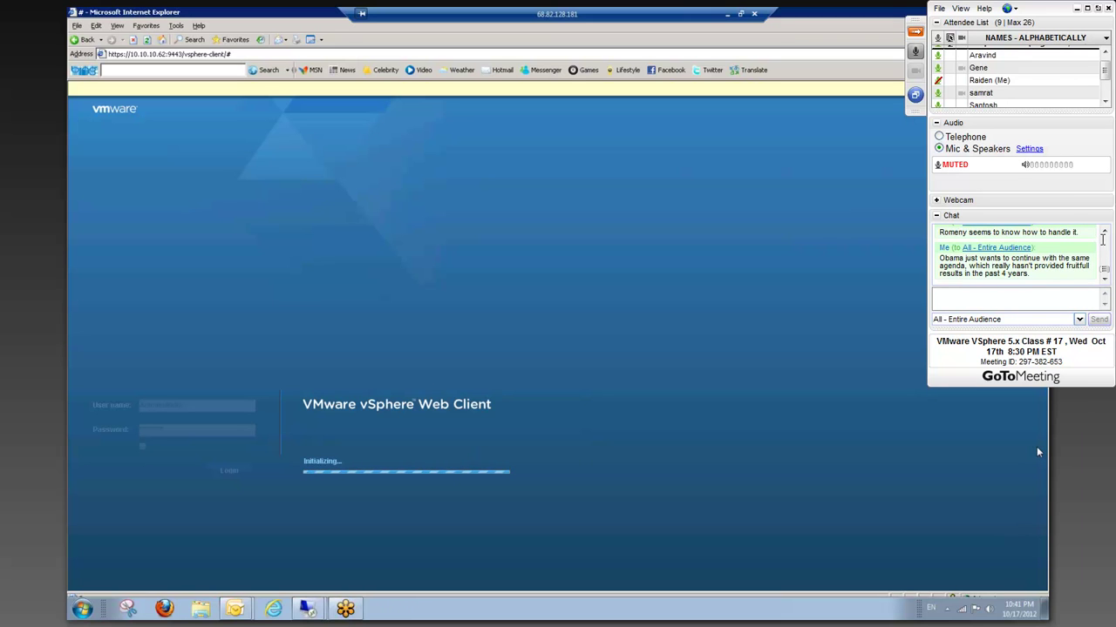
{"action": "left_click", "coordinate": [1031, 304]}
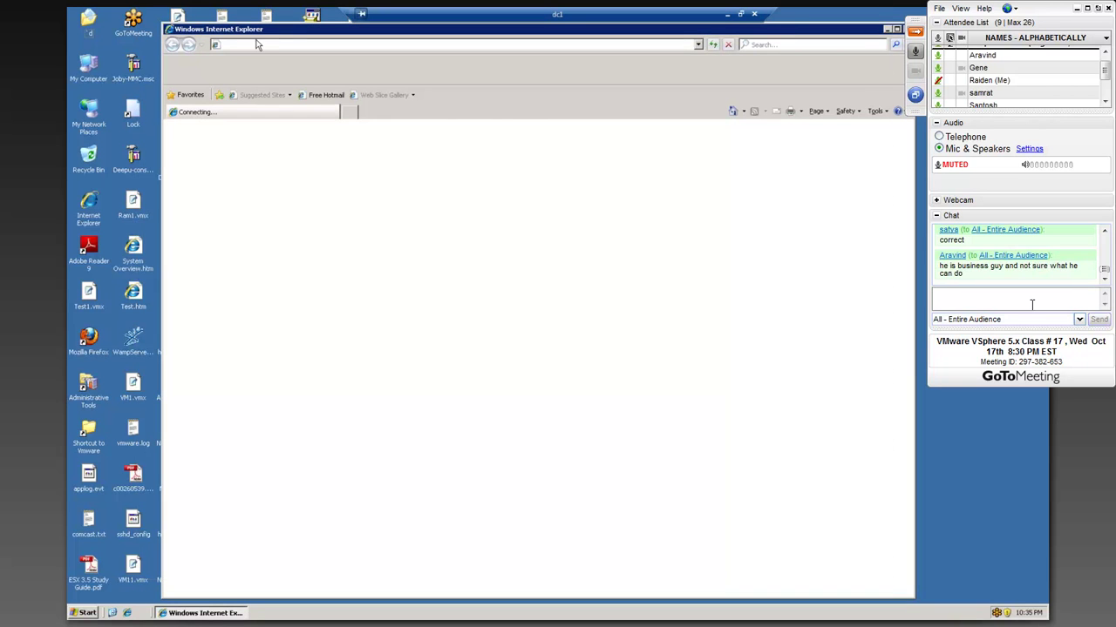
- Send a thank-you reply and the question 'Romney?' to the chat
{"action": "type", "text": "There"}
{"action": "key", "text": "BackSpace"}
{"action": "key", "text": "BackSpace"}
{"action": "key", "text": "BackSpace"}
{"action": "key", "text": "BackSpace"}
{"action": "key", "text": "BackSpace"}
{"action": "type", "text": "hank"}
{"action": "key", "text": "Return"}
{"action": "type", "text": "Romney?"}
{"action": "key", "text": "Return"}
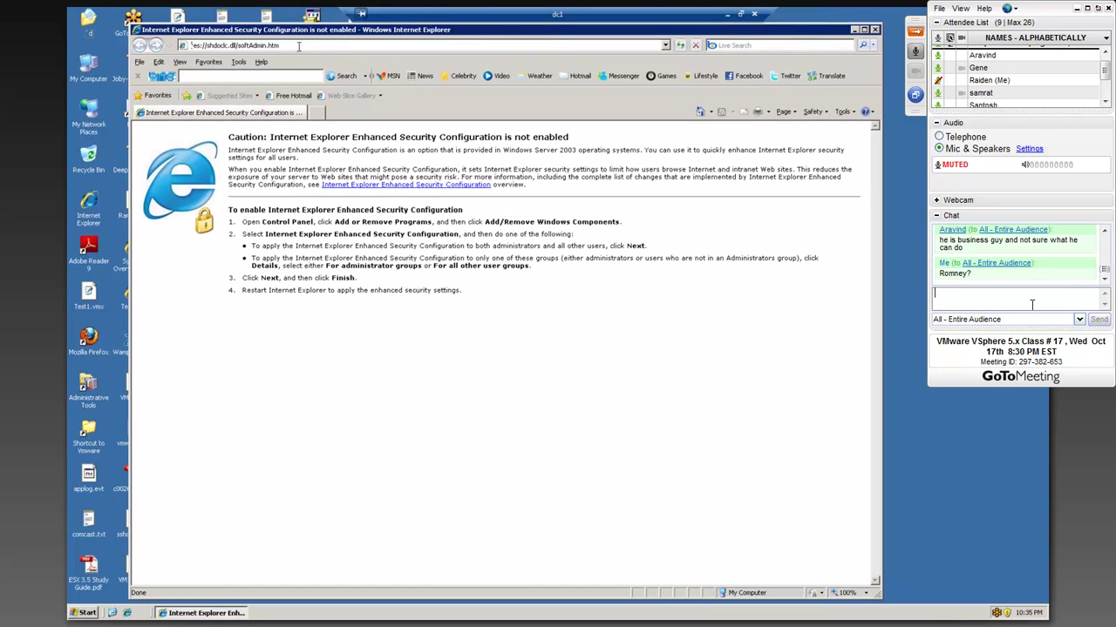
- Draft the chat message saying he saved countless companies from bankruptcy
{"action": "left_click", "coordinate": [298, 45]}
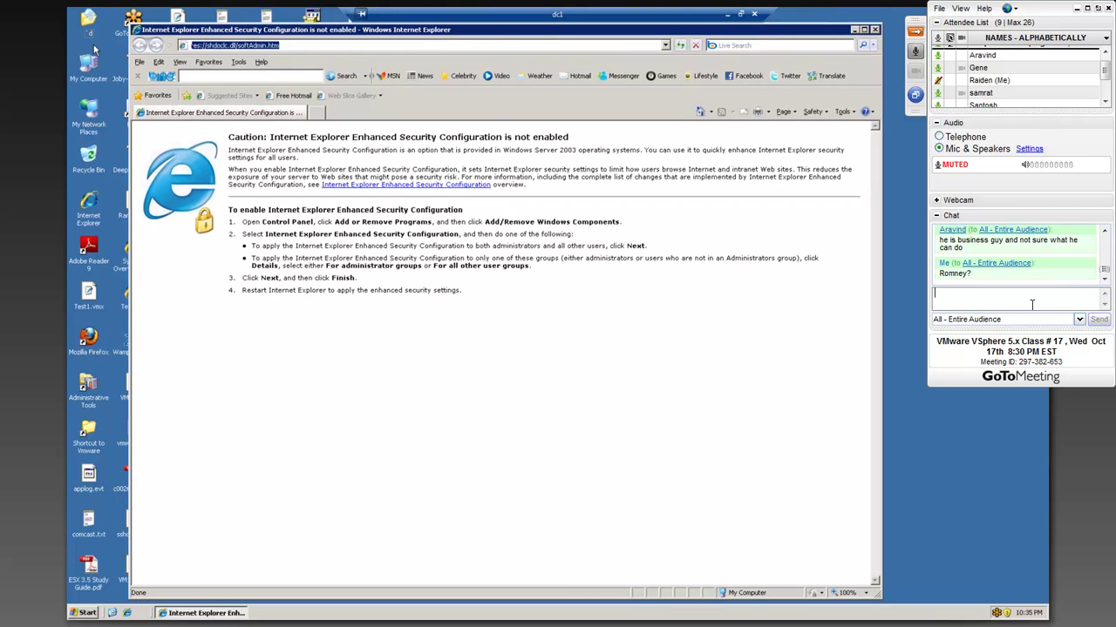
{"action": "type", "text": "https:"}
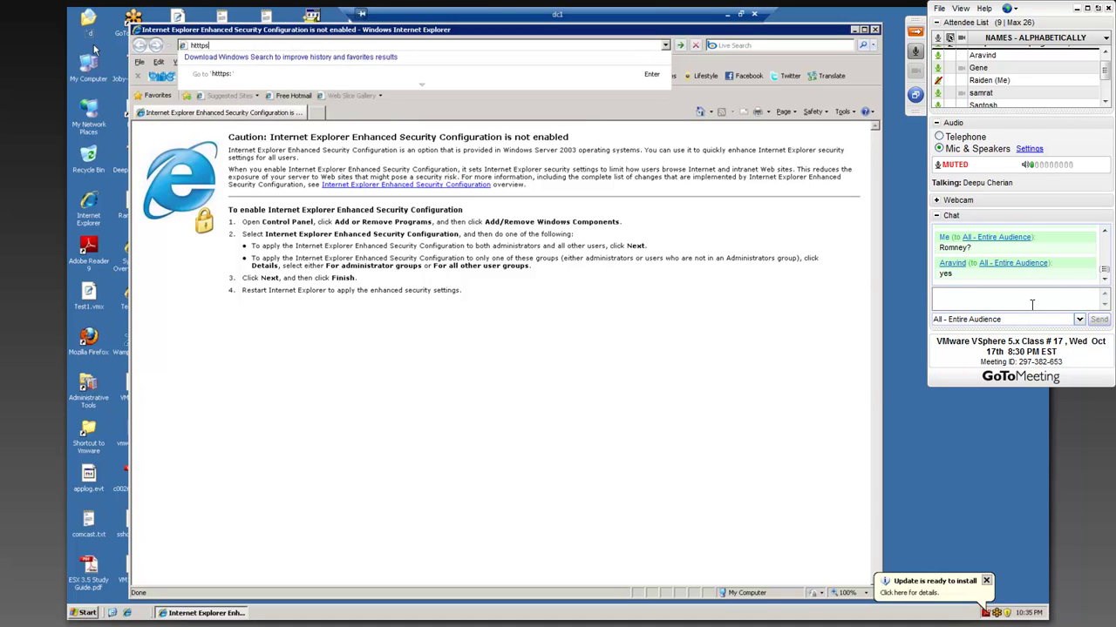
{"action": "type", "text": "He"}
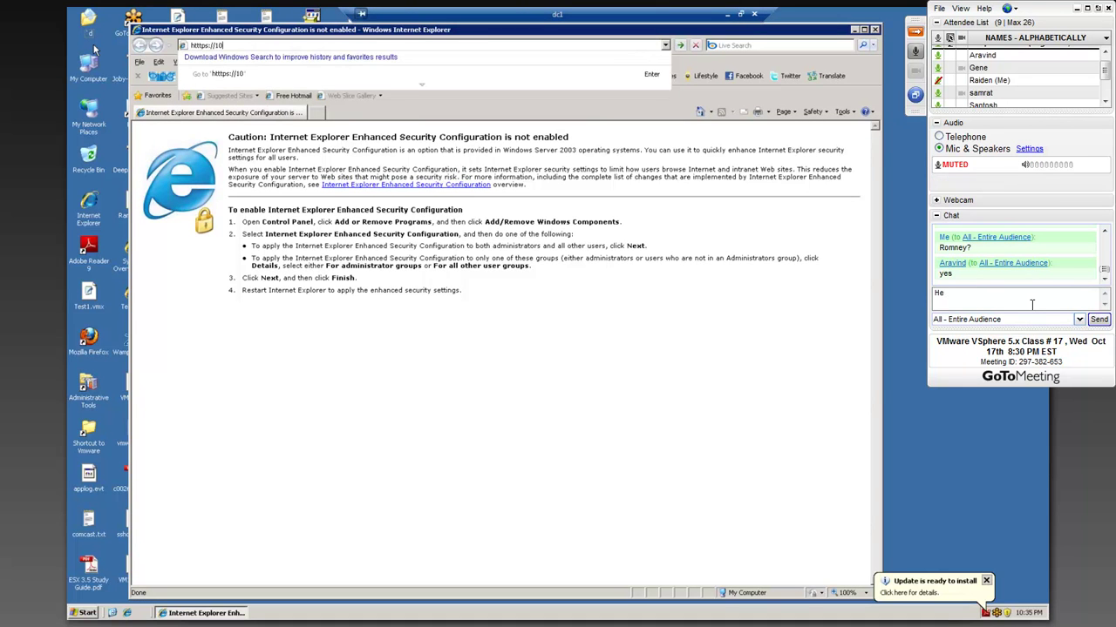
{"action": "type", "text": " has r"}
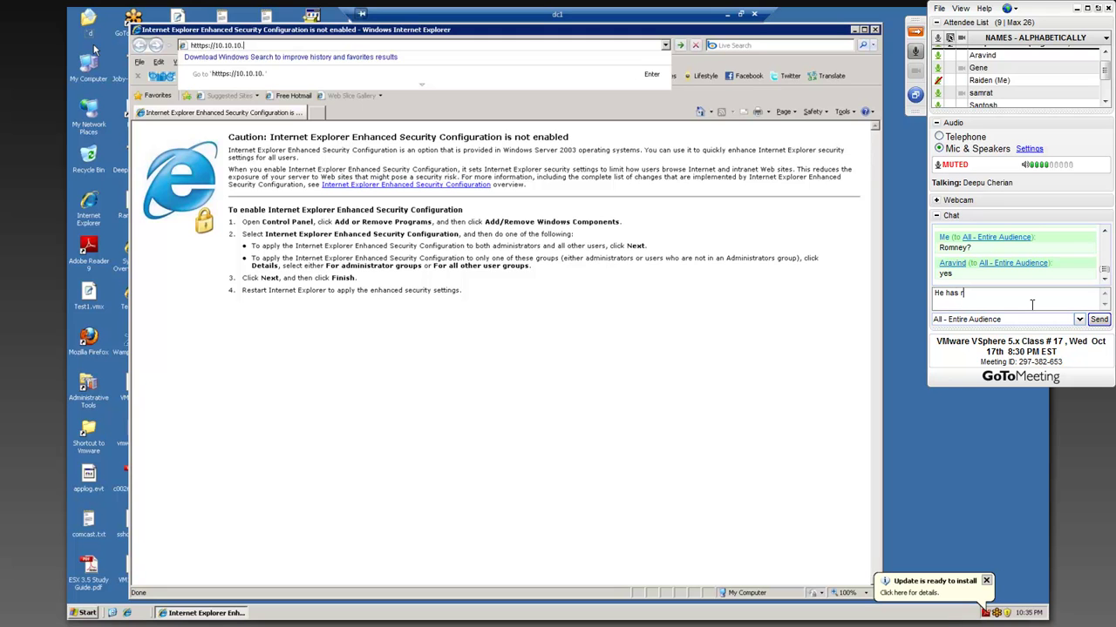
{"action": "key", "text": "BackSpace"}
{"action": "type", "text": "braught"}
{"action": "key", "text": "BackSpace"}
{"action": "key", "text": "BackSpace"}
{"action": "key", "text": "BackSpace"}
{"action": "key", "text": "BackSpace"}
{"action": "key", "text": "BackSpace"}
{"action": "key", "text": "BackSpace"}
{"action": "type", "text": "oug"}
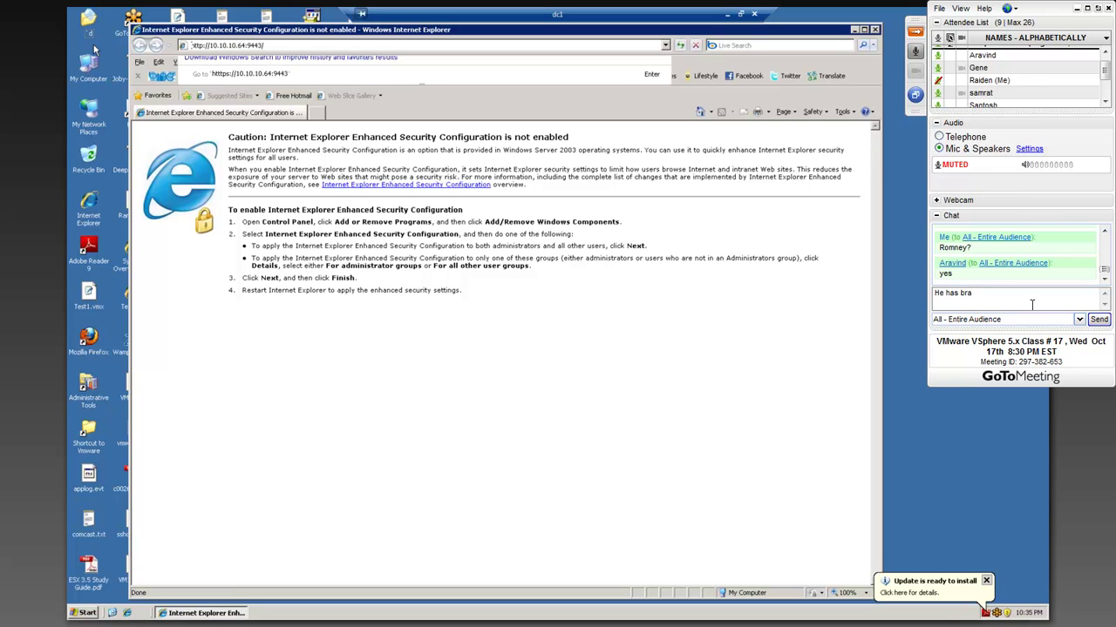
{"action": "type", "text": "ught countless business out o"}
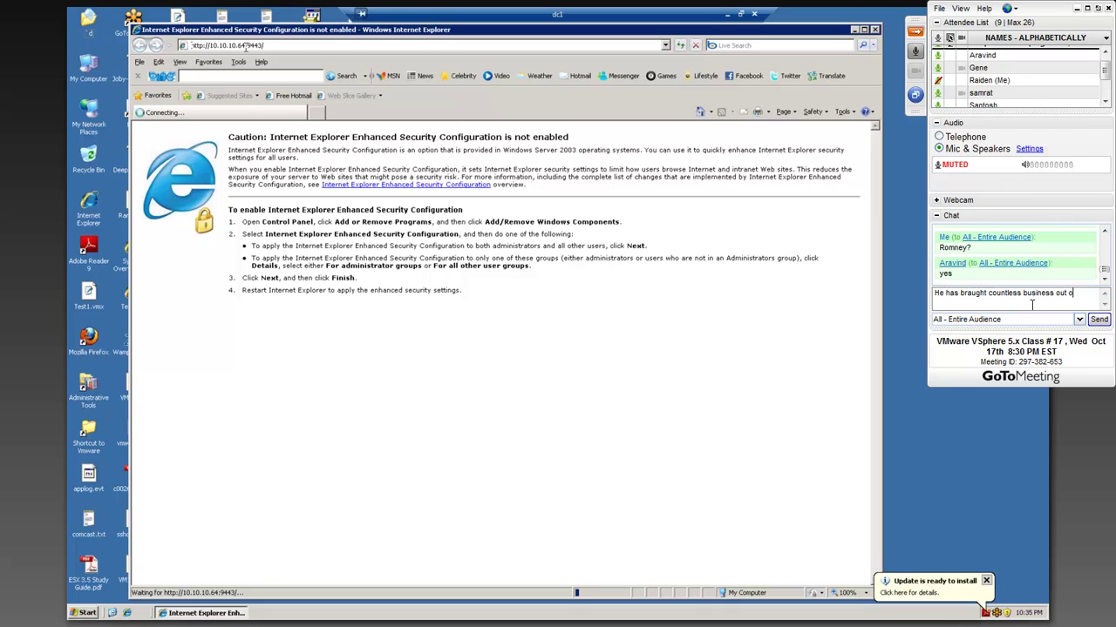
{"action": "type", "text": "f bank"}
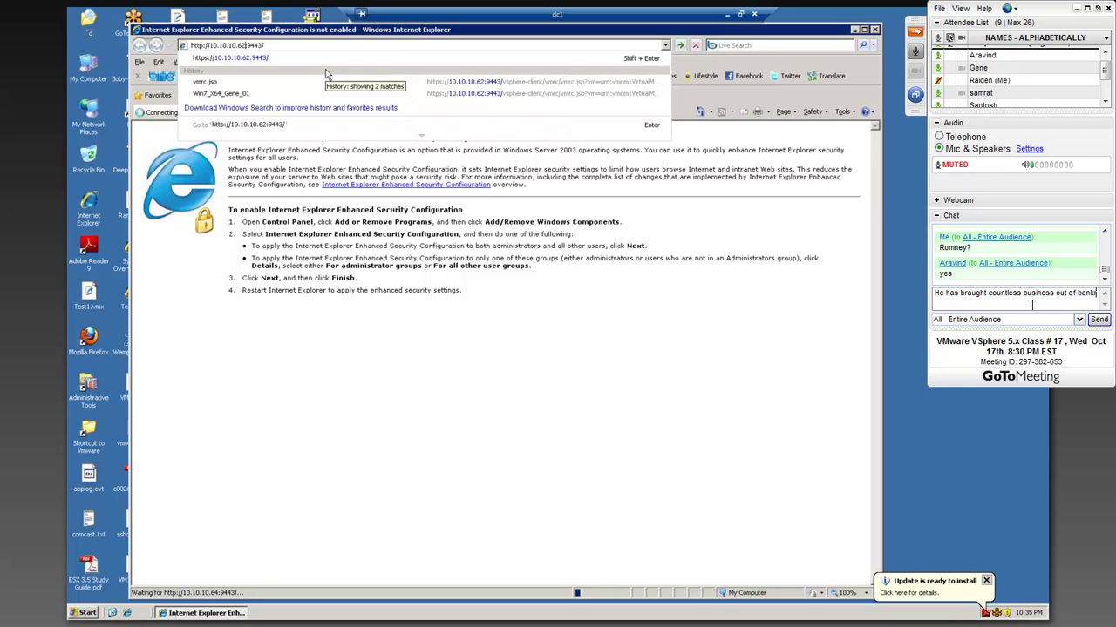
{"action": "key", "text": "BackSpace"}
{"action": "key", "text": "BackSpace"}
{"action": "key", "text": "BackSpace"}
{"action": "key", "text": "BackSpace"}
{"action": "key", "text": "BackSpace"}
{"action": "key", "text": "BackSpace"}
{"action": "key", "text": "BackSpace"}
{"action": "key", "text": "BackSpace"}
{"action": "key", "text": "BackSpace"}
{"action": "key", "text": "BackSpace"}
{"action": "key", "text": "BackSpace"}
{"action": "key", "text": "BackSpace"}
{"action": "key", "text": "BackSpace"}
{"action": "key", "text": "BackSpace"}
{"action": "key", "text": "BackSpace"}
{"action": "key", "text": "BackSpace"}
{"action": "key", "text": "BackSpace"}
{"action": "key", "text": "BackSpace"}
{"action": "key", "text": "BackSpace"}
{"action": "key", "text": "BackSpace"}
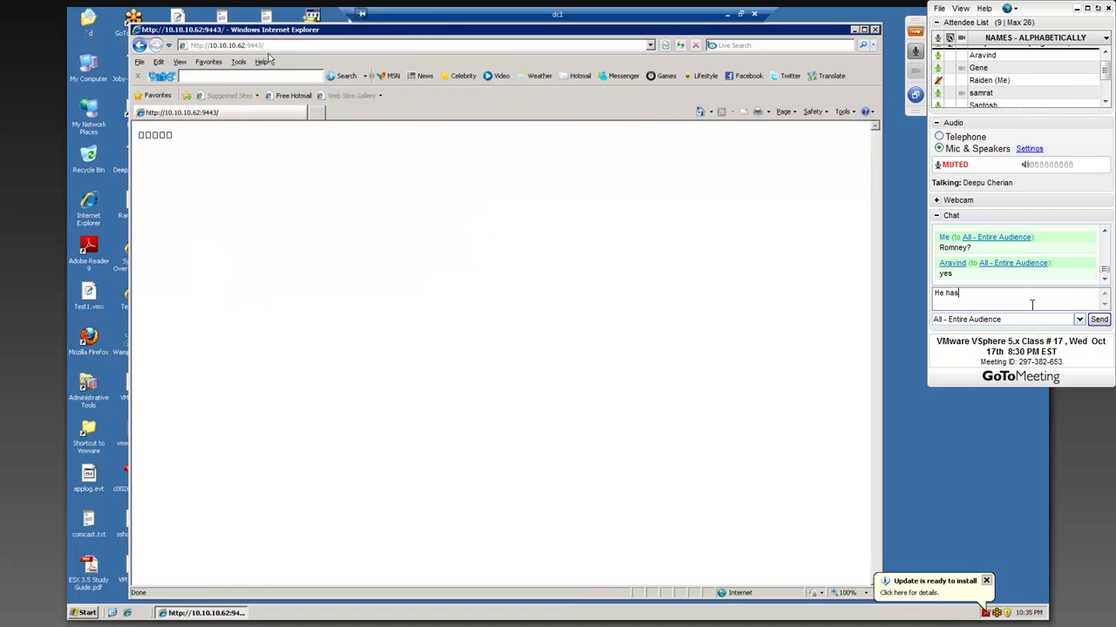
{"action": "type", "text": "saved"}
{"action": "type", "text": "countrie"}
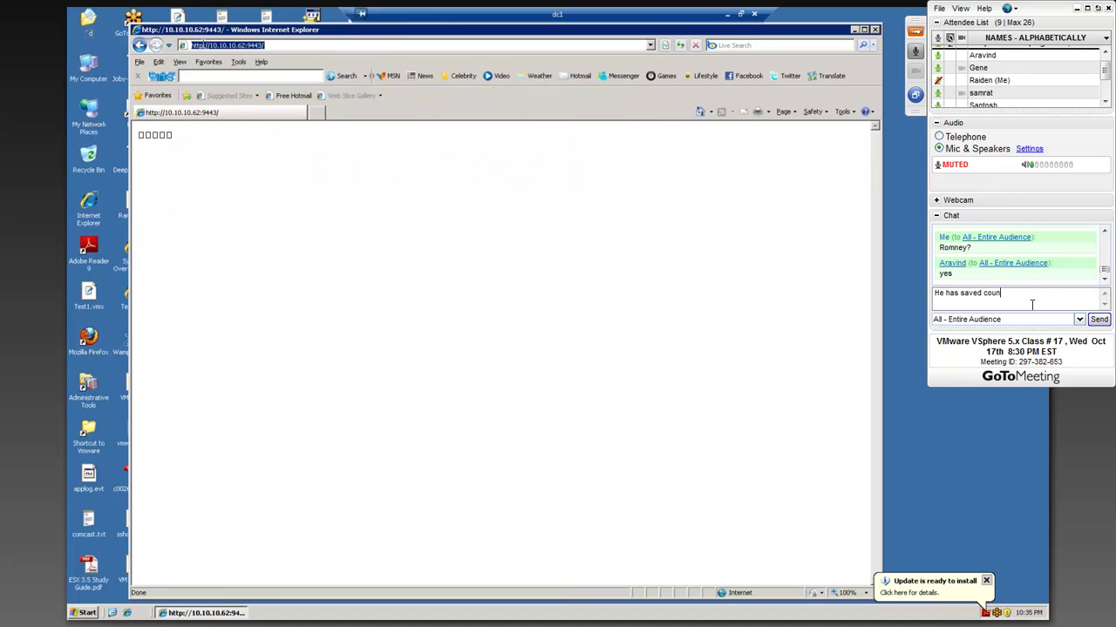
{"action": "key", "text": "BackSpace"}
{"action": "type", "text": "less "}
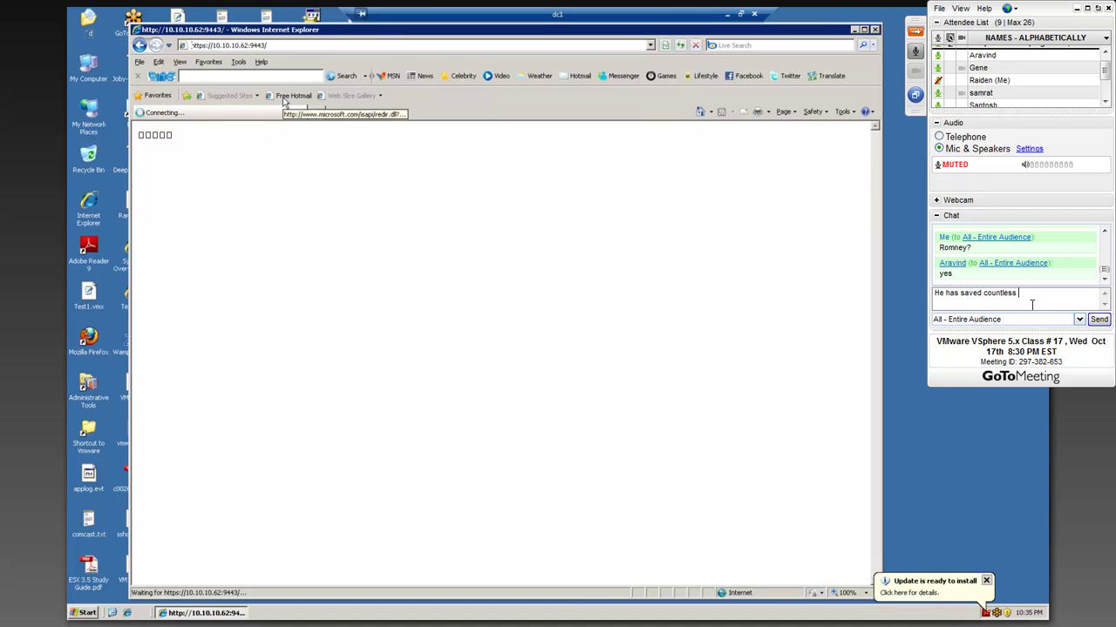
{"action": "type", "text": "companies from"}
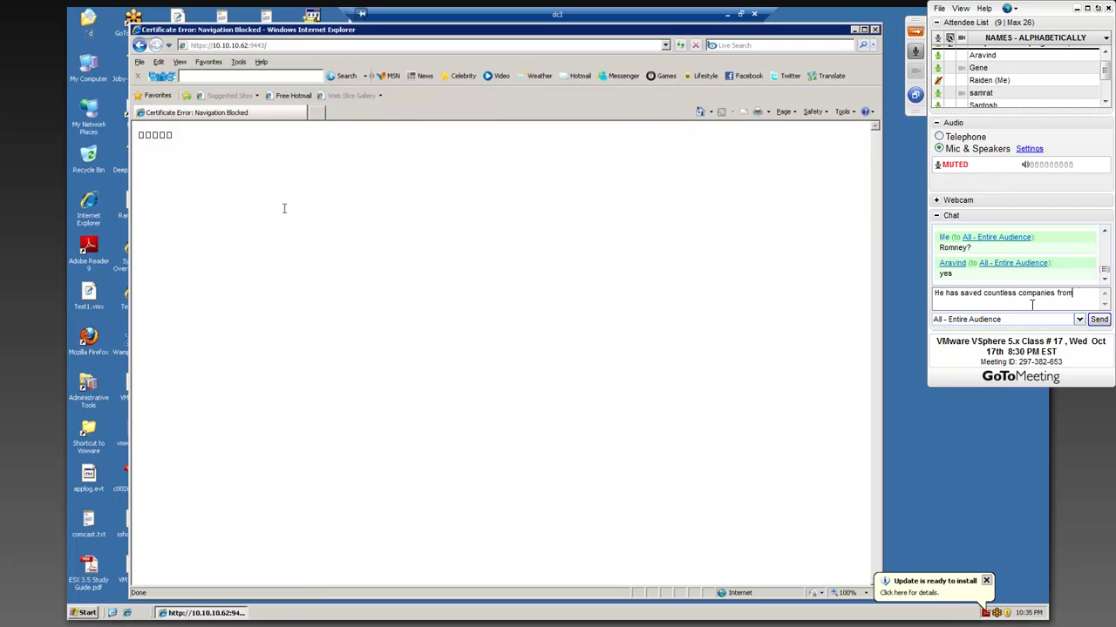
{"action": "type", "text": " bank"}
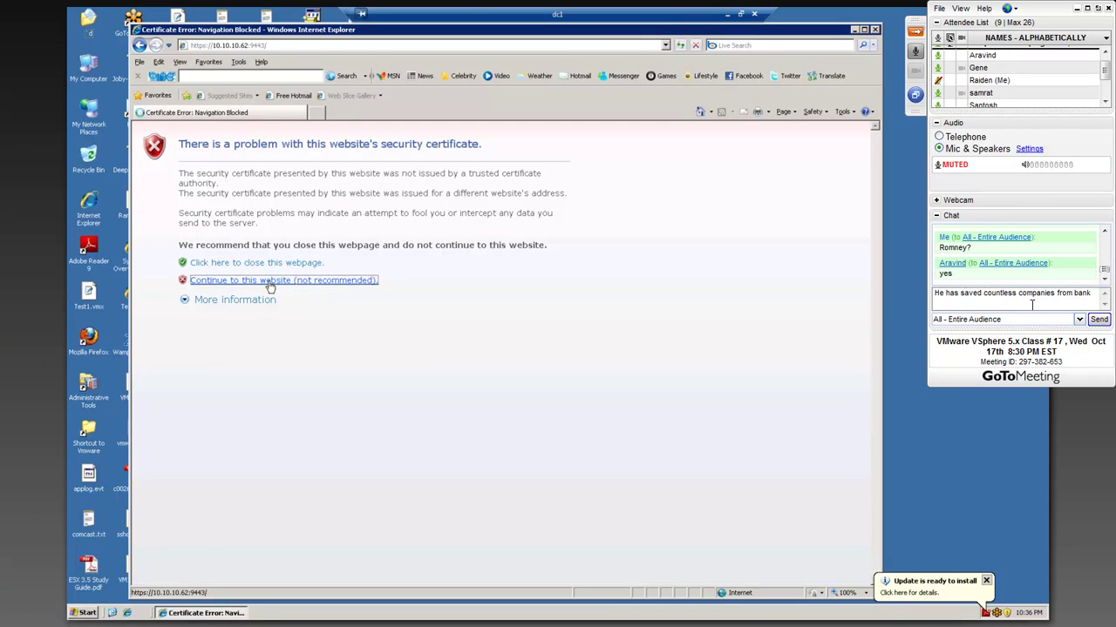
{"action": "type", "text": "ru"}
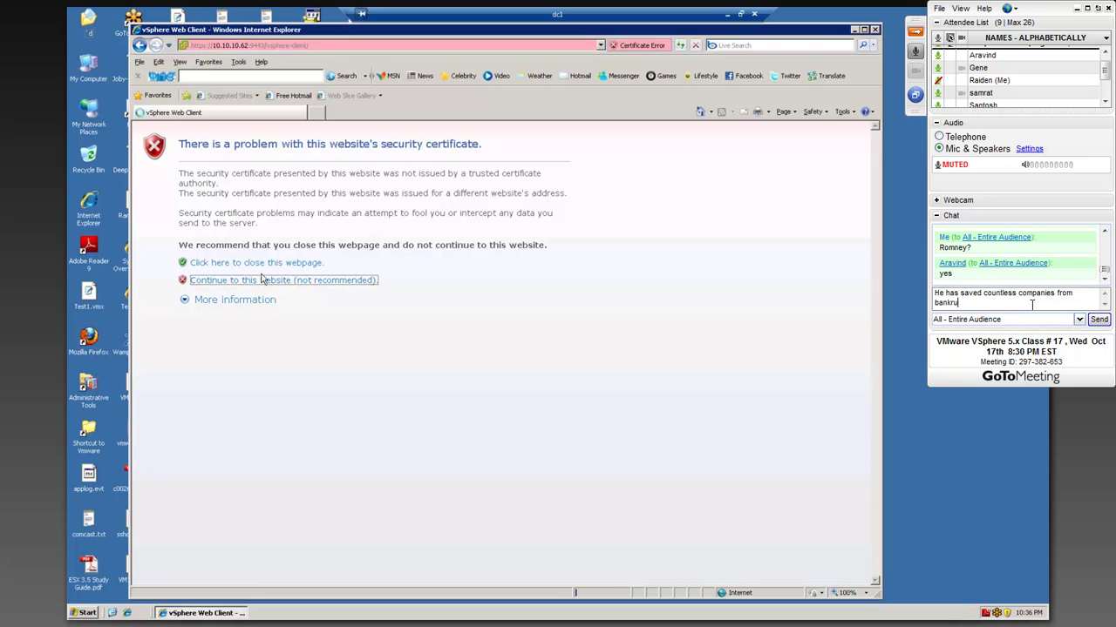
{"action": "type", "text": "ptsy"}
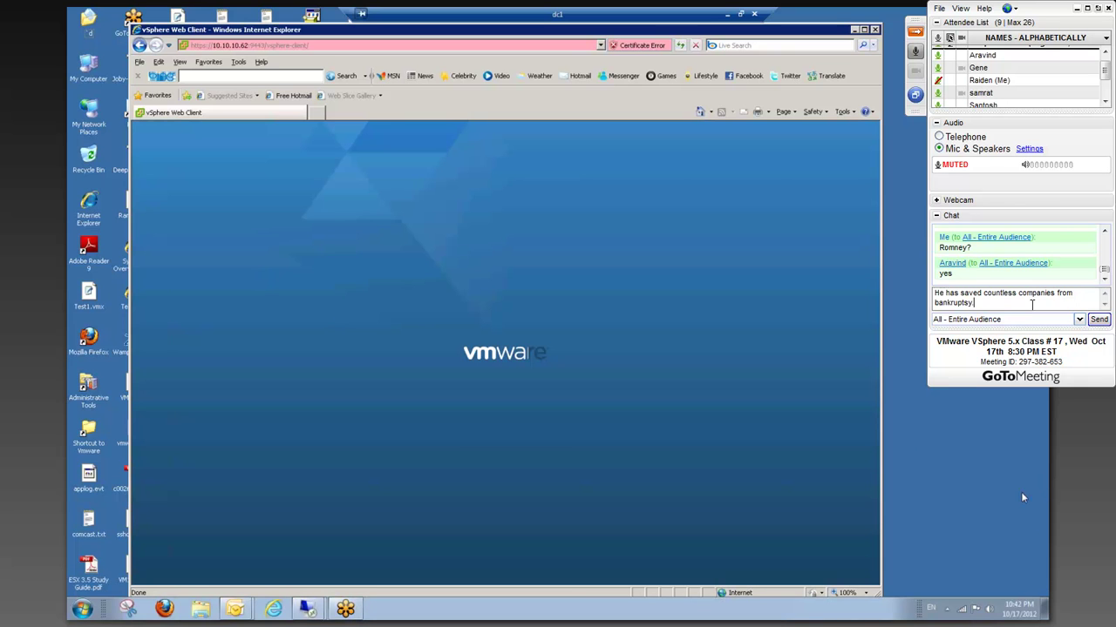
{"action": "type", "text": "."}
- Send the bankruptcy chat message and 'He knows how to start up an...'
{"action": "key", "text": "Return"}
{"action": "type", "text": "He know"}
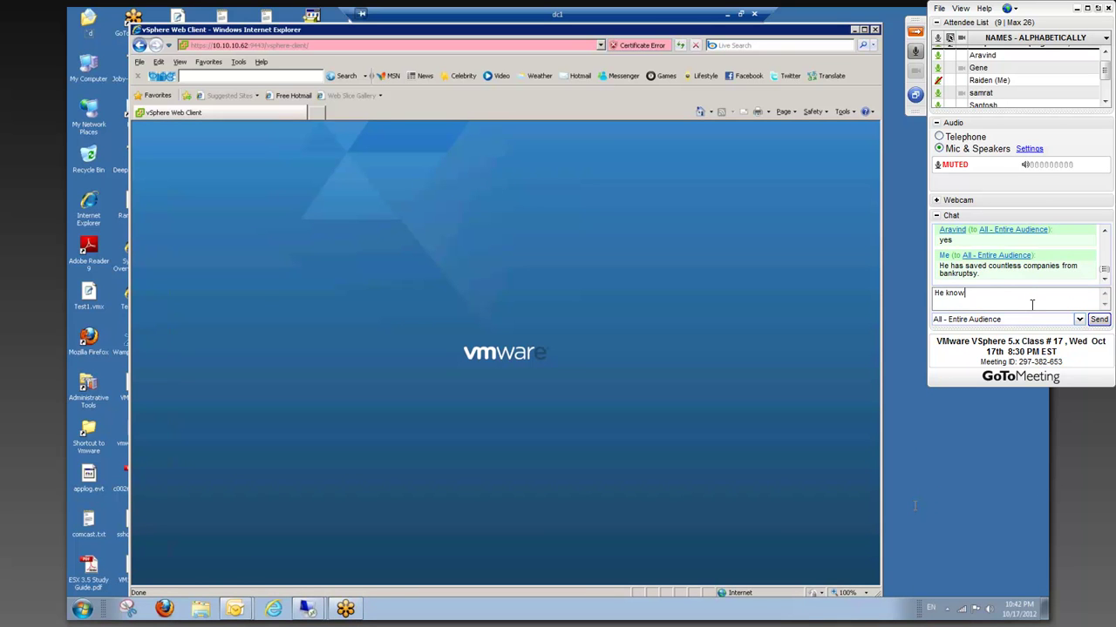
{"action": "type", "text": "s how to start up an economy."}
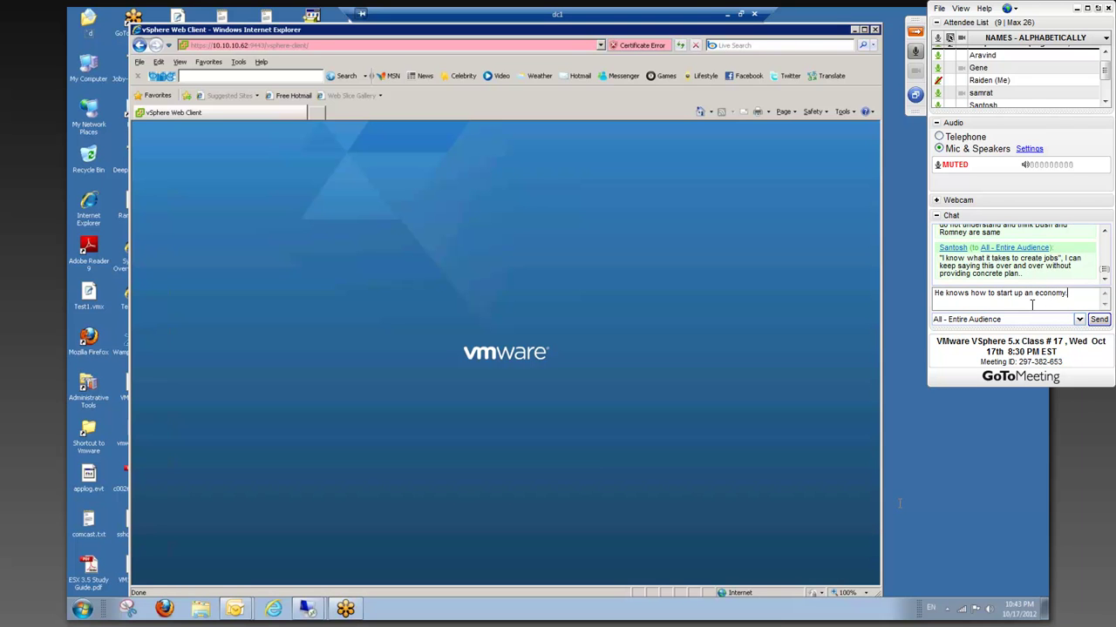
{"action": "key", "text": "Return"}
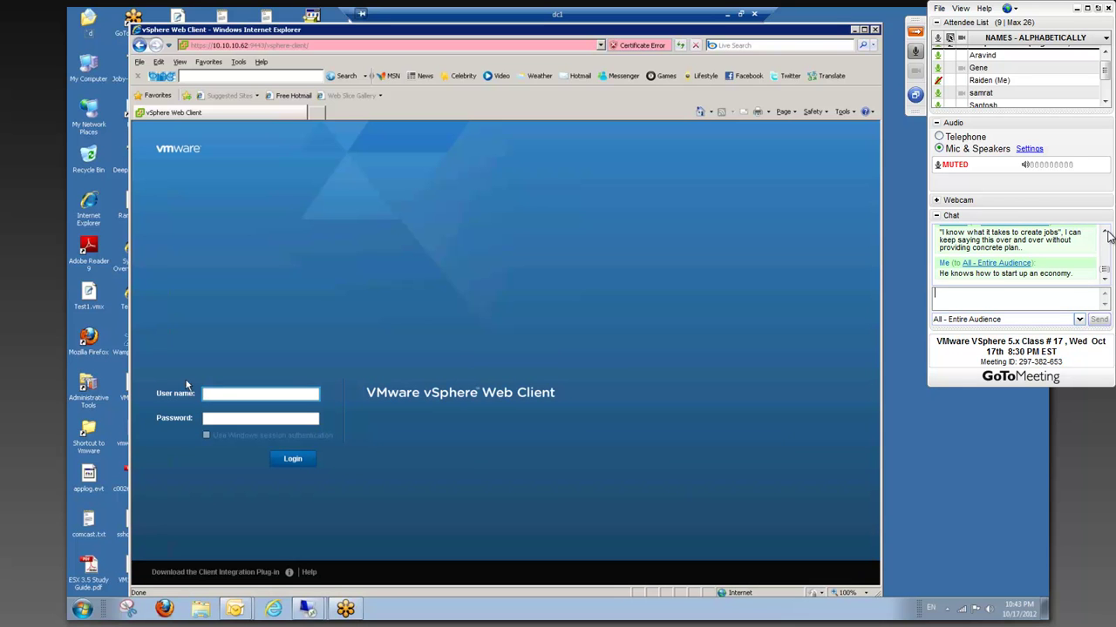
- Send the chat message 'I can keep saying "CHANGE" "CHANGE" "CHANGE". Doesn't mean it would happen.'
{"action": "left_click", "coordinate": [220, 395]}
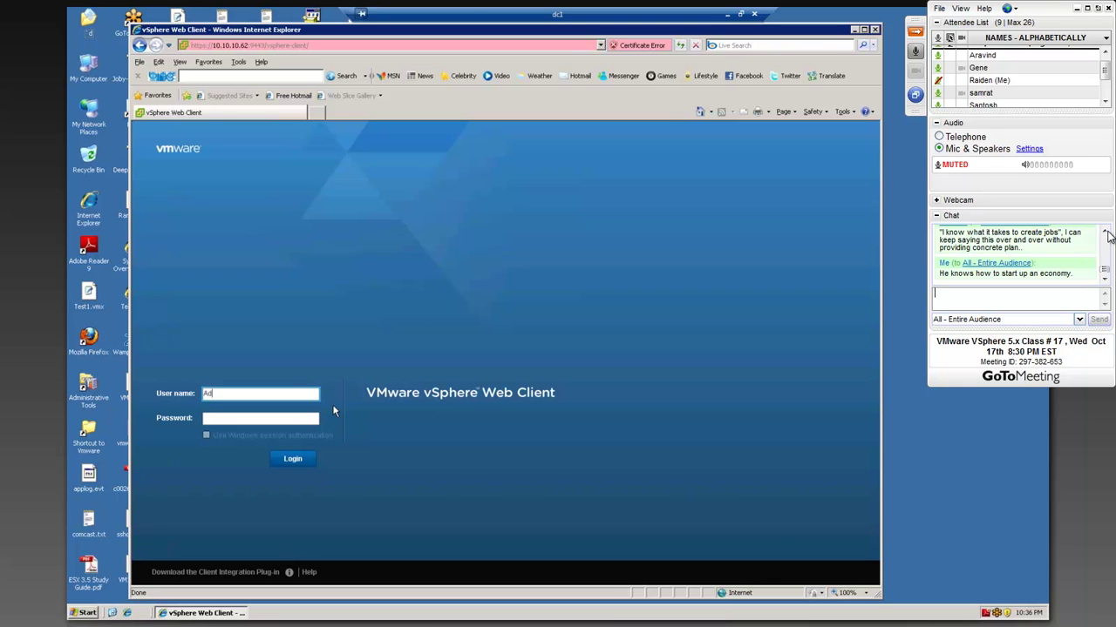
{"action": "type", "text": "I can keep "}
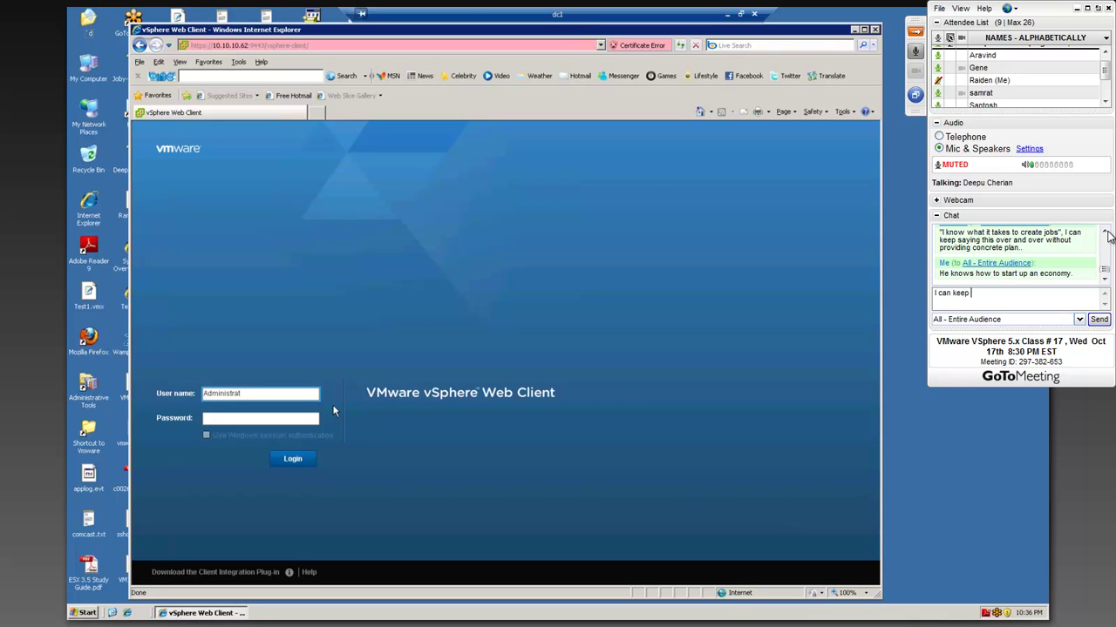
{"action": "type", "text": "saying"}
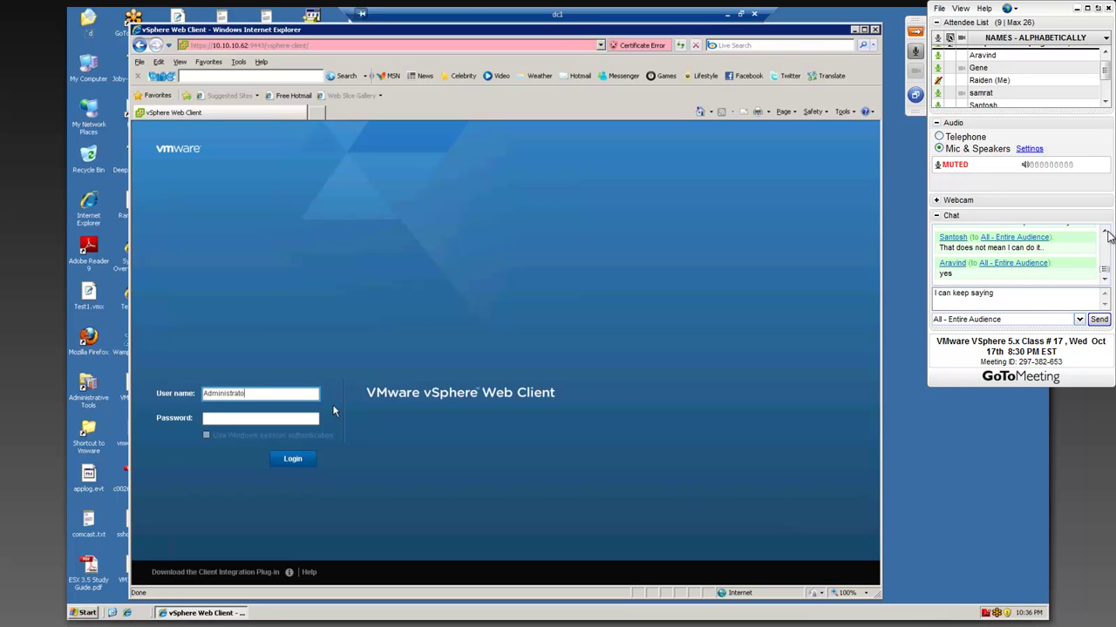
{"action": "type", "text": " \"CHANGE\" \"CHANGE\" \"CHANGE\""}
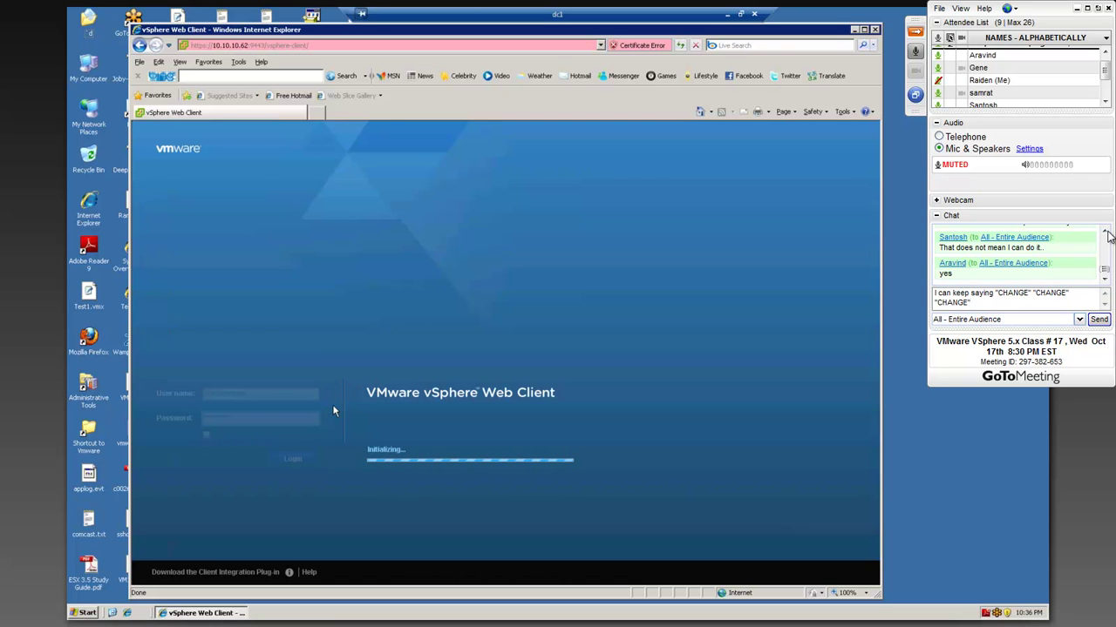
{"action": "type", "text": ". Doesn't"}
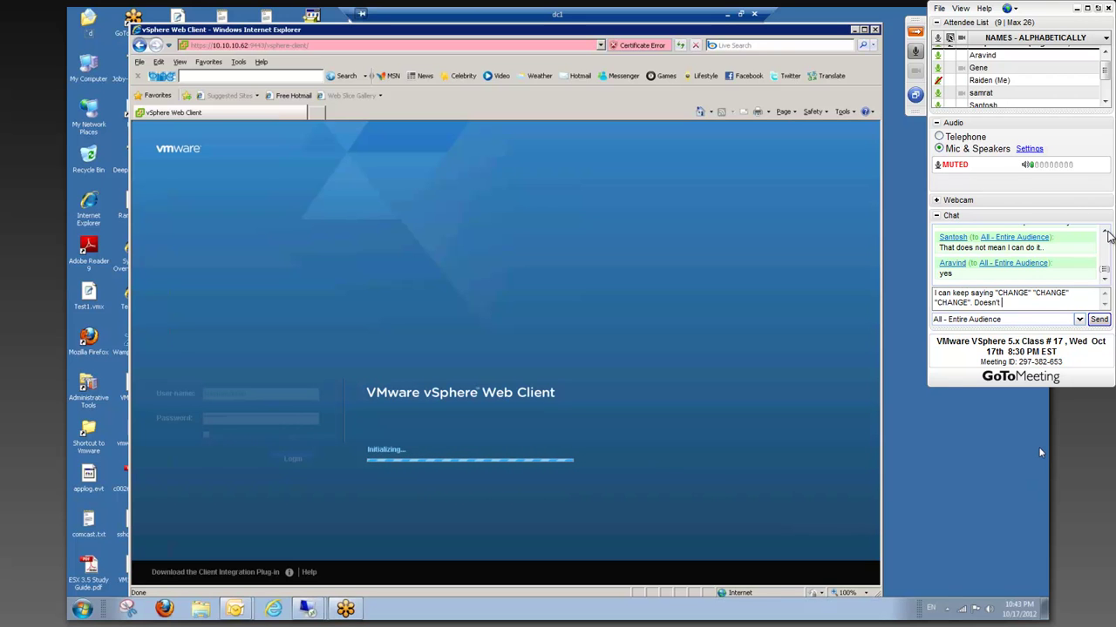
{"action": "type", "text": " mean it would happen."}
{"action": "key", "text": "Return"}
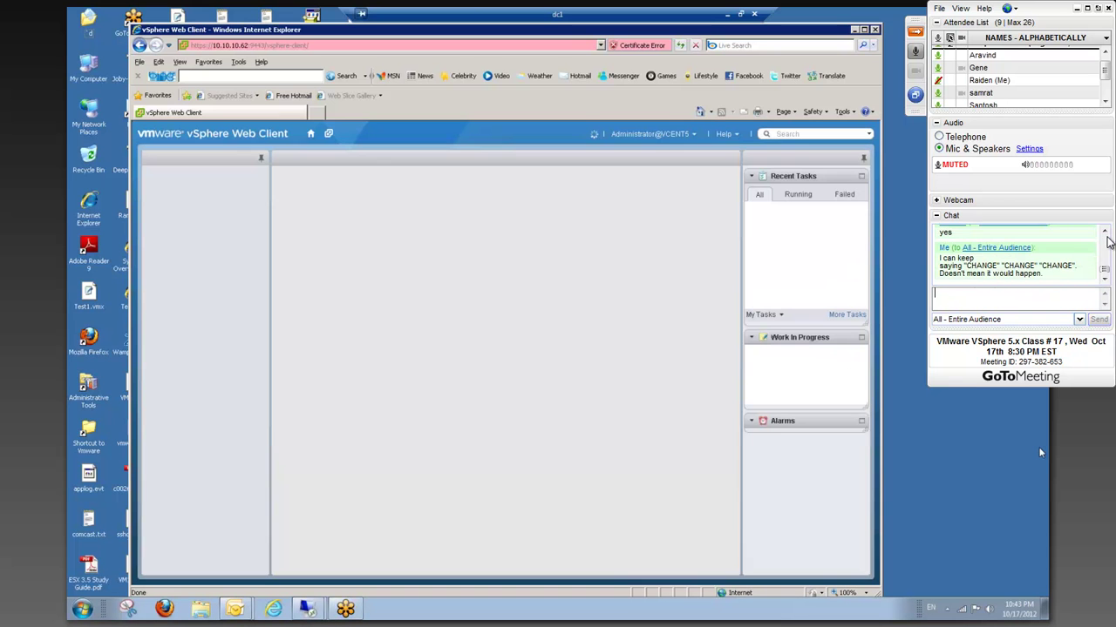
- Go from Home to vCenter and load the VMs and Templates tree for vcent5.abc.com
{"action": "left_click", "coordinate": [1106, 237]}
{"action": "left_click", "coordinate": [1106, 237]}
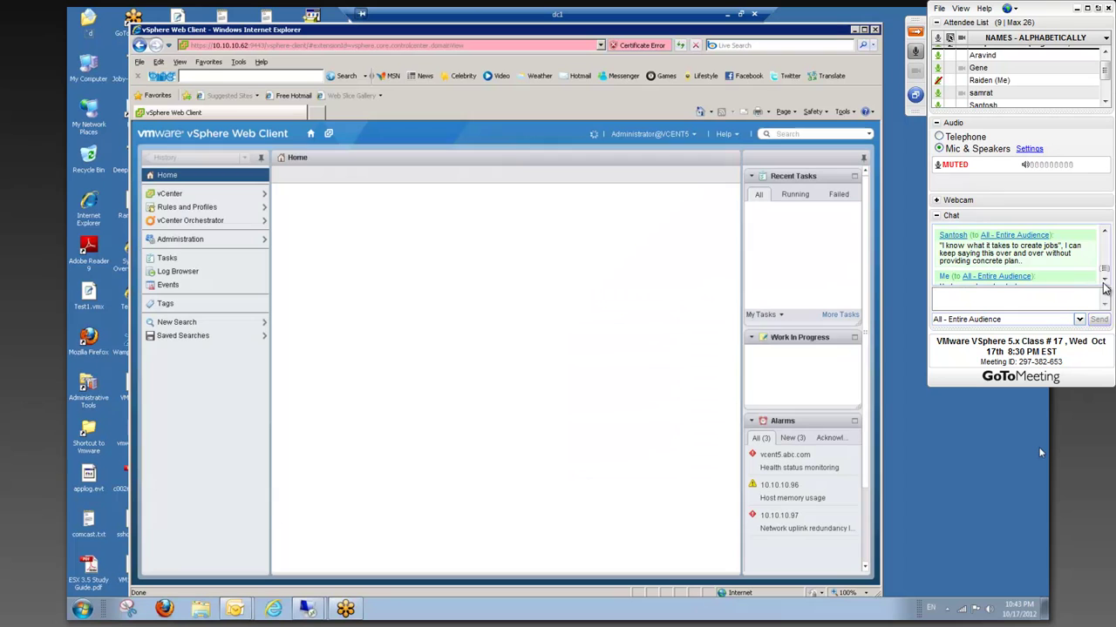
{"action": "left_click", "coordinate": [1104, 281]}
{"action": "left_click", "coordinate": [1104, 282]}
{"action": "left_click", "coordinate": [1104, 282]}
{"action": "left_click", "coordinate": [1103, 283]}
{"action": "left_click", "coordinate": [1103, 283]}
{"action": "left_click", "coordinate": [1103, 282]}
{"action": "left_click", "coordinate": [1103, 282]}
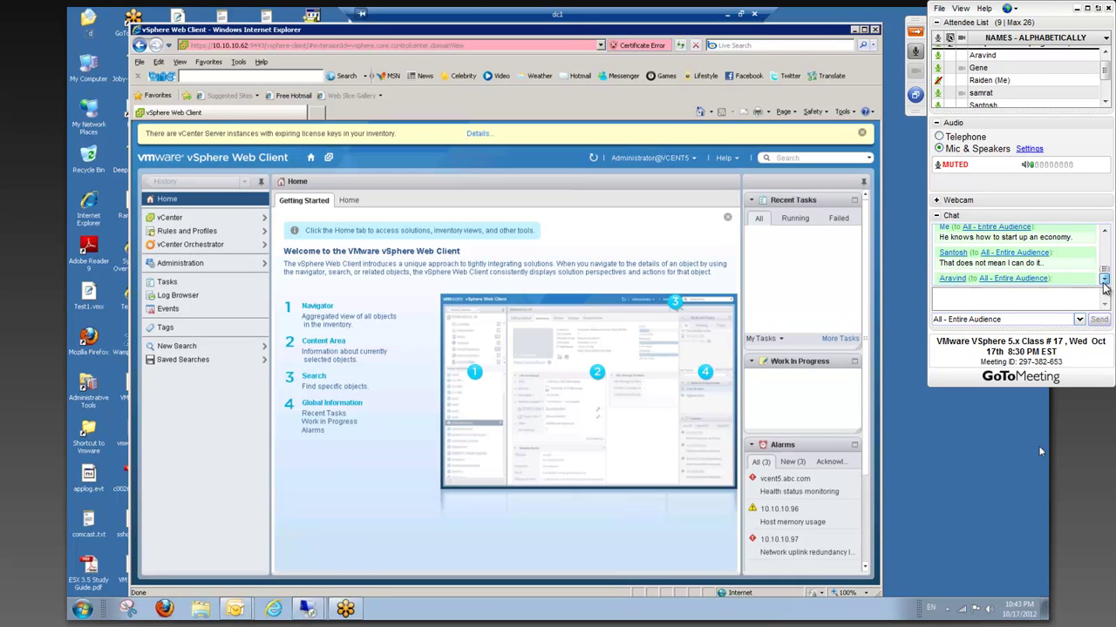
{"action": "left_click", "coordinate": [1103, 284]}
{"action": "left_click", "coordinate": [1103, 284]}
{"action": "left_click", "coordinate": [1103, 284]}
{"action": "left_click", "coordinate": [1103, 284]}
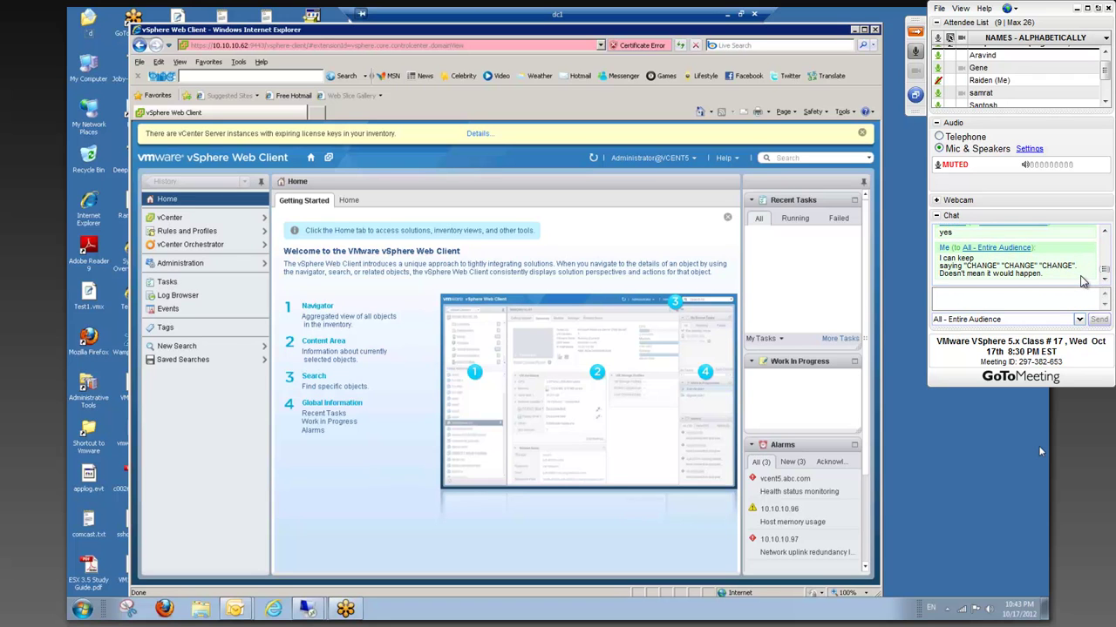
- Send a chat message that Obama is very passive with the USA's economic issues
{"action": "type", "text": "Obama is very passive with his approach to"}
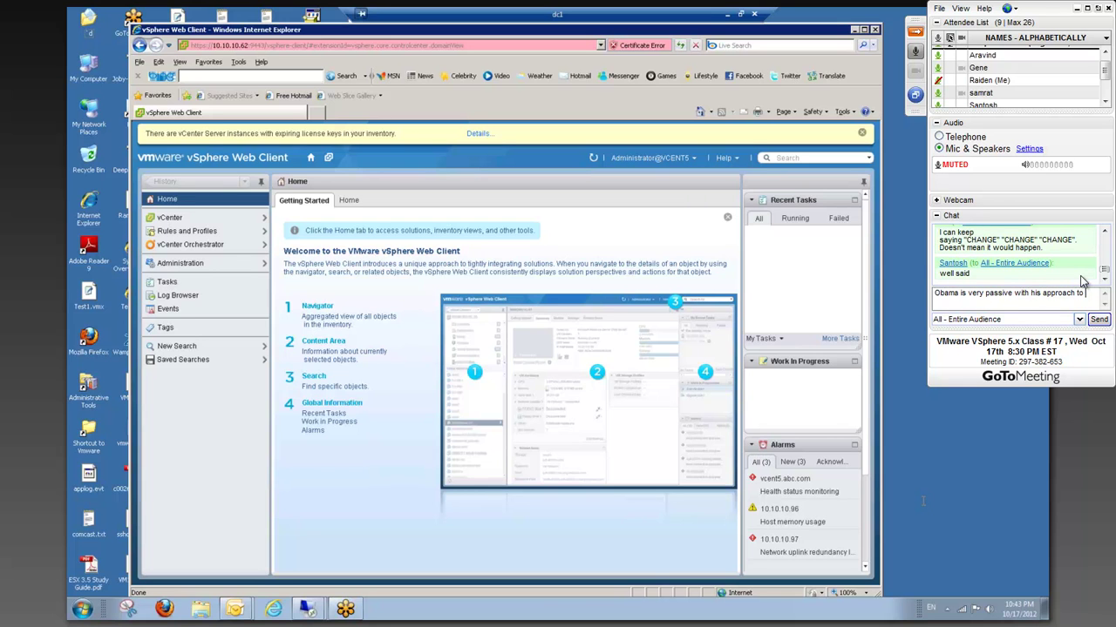
{"action": "type", "text": "the economical issues"}
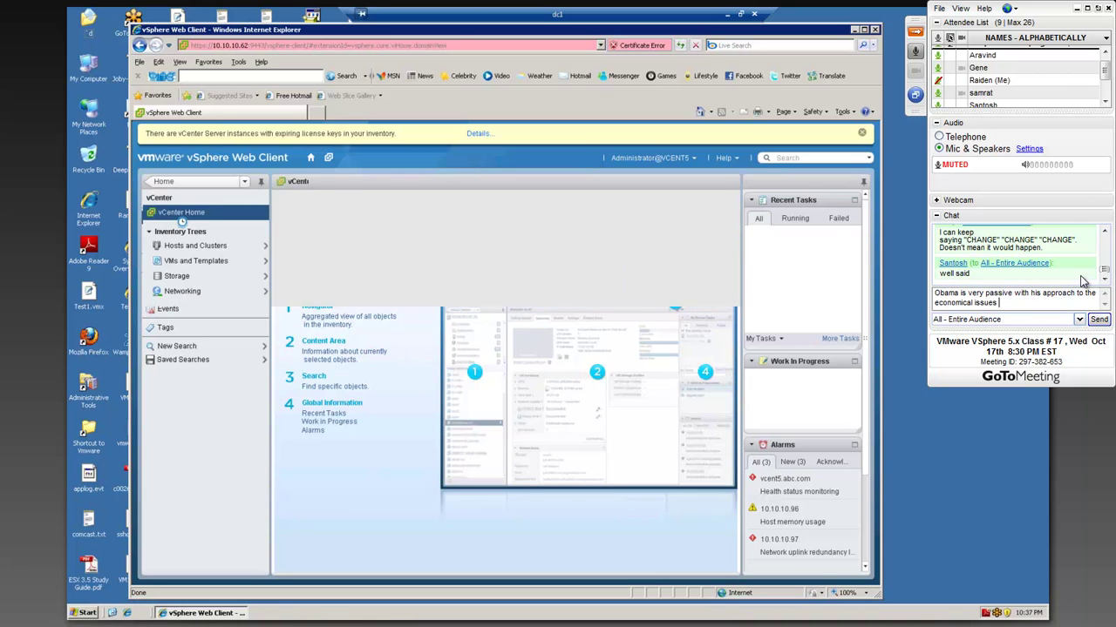
{"action": "type", "text": " Usa"}
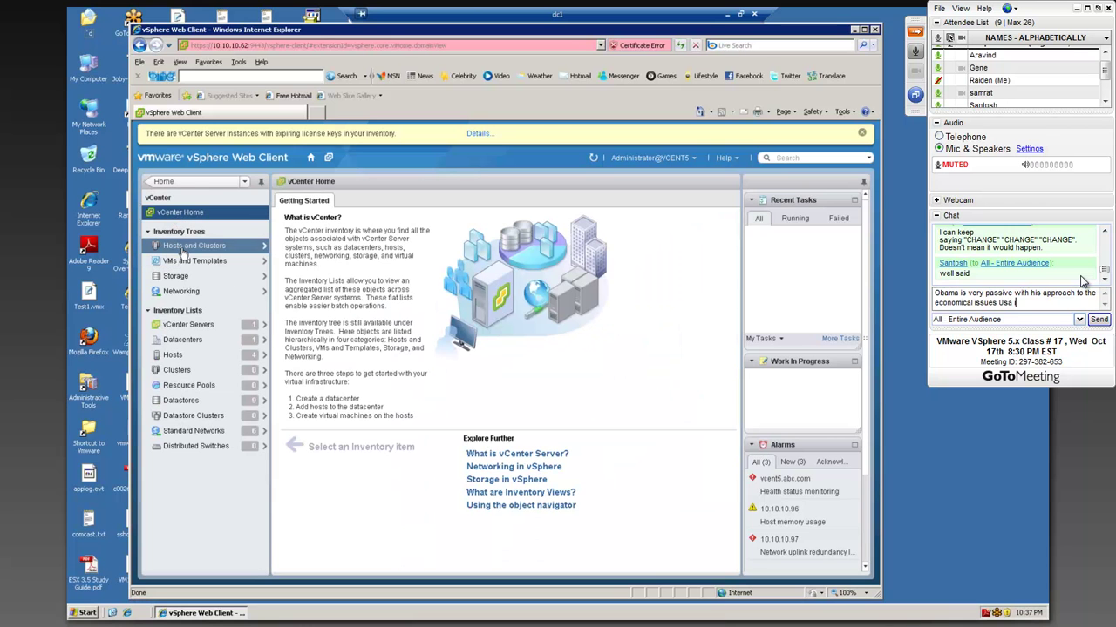
{"action": "type", "text": "SA"}
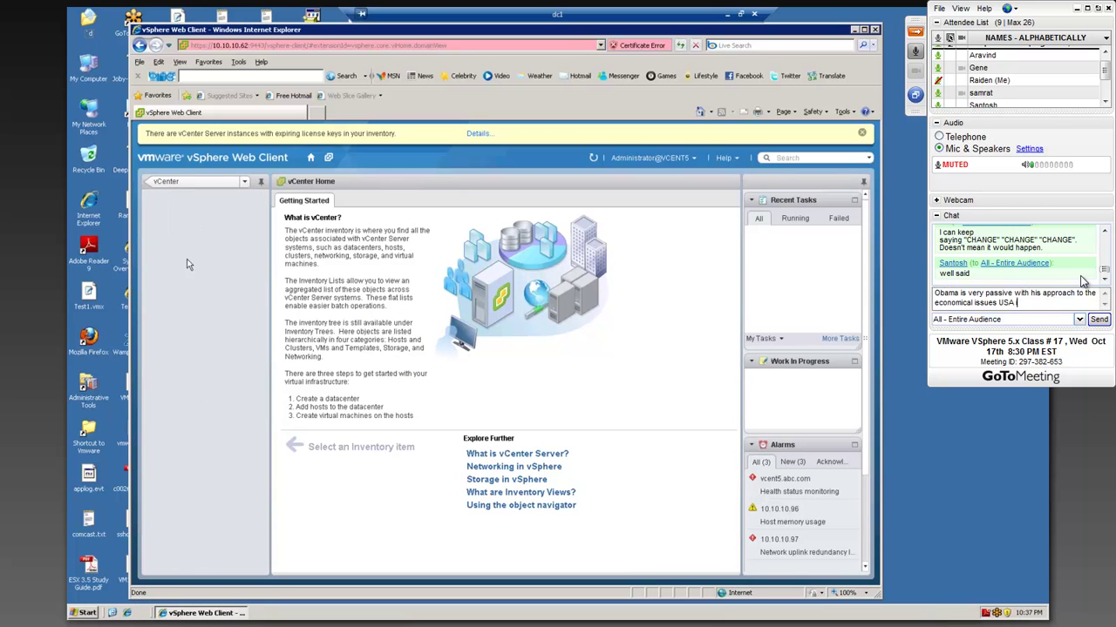
{"action": "type", "text": " is having."}
{"action": "key", "text": "Return"}
- Send the chat messages 'Let's debate about this later.' and 'concentrate time!! lol'
{"action": "type", "text": "You ne"}
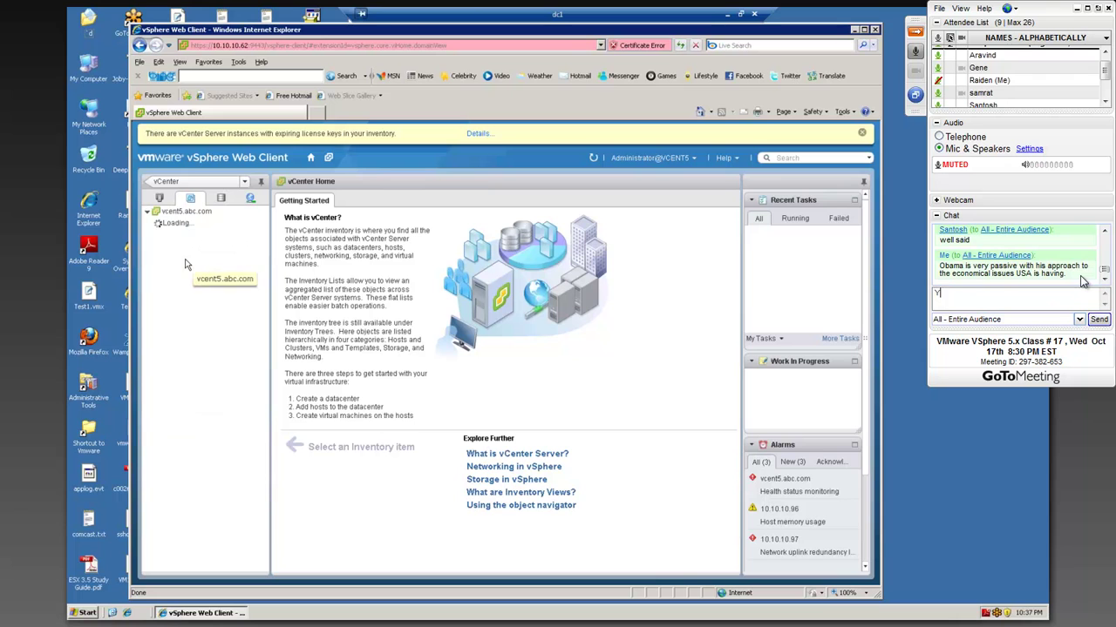
{"action": "key", "text": "BackSpace"}
{"action": "key", "text": "BackSpace"}
{"action": "key", "text": "BackSpace"}
{"action": "key", "text": "BackSpace"}
{"action": "key", "text": "BackSpace"}
{"action": "key", "text": "BackSpace"}
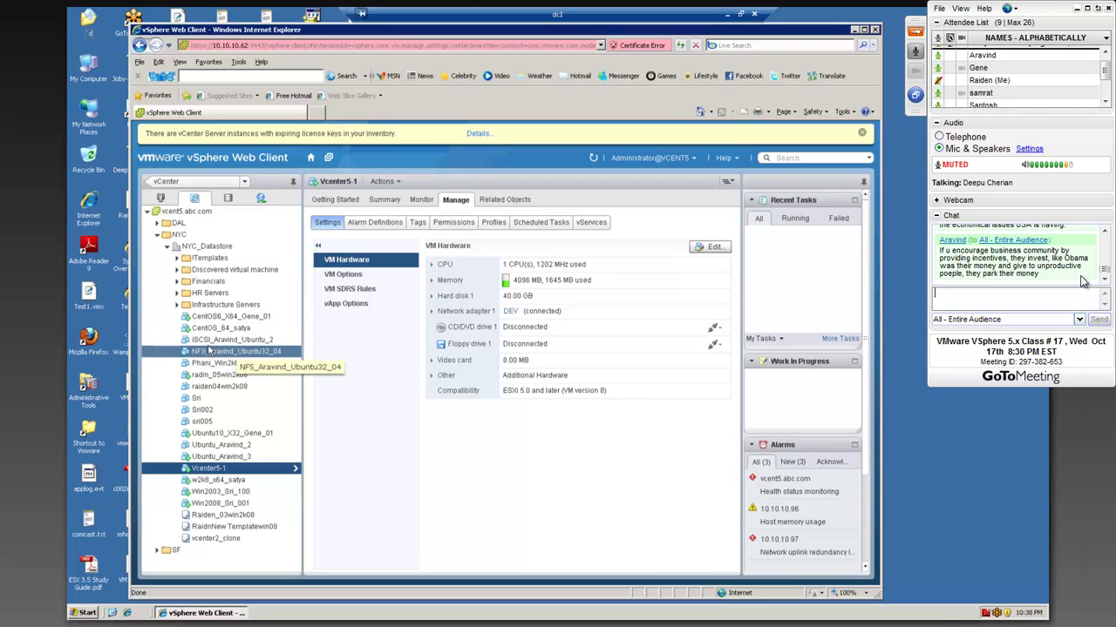
{"action": "type", "text": "Let's debate abou"}
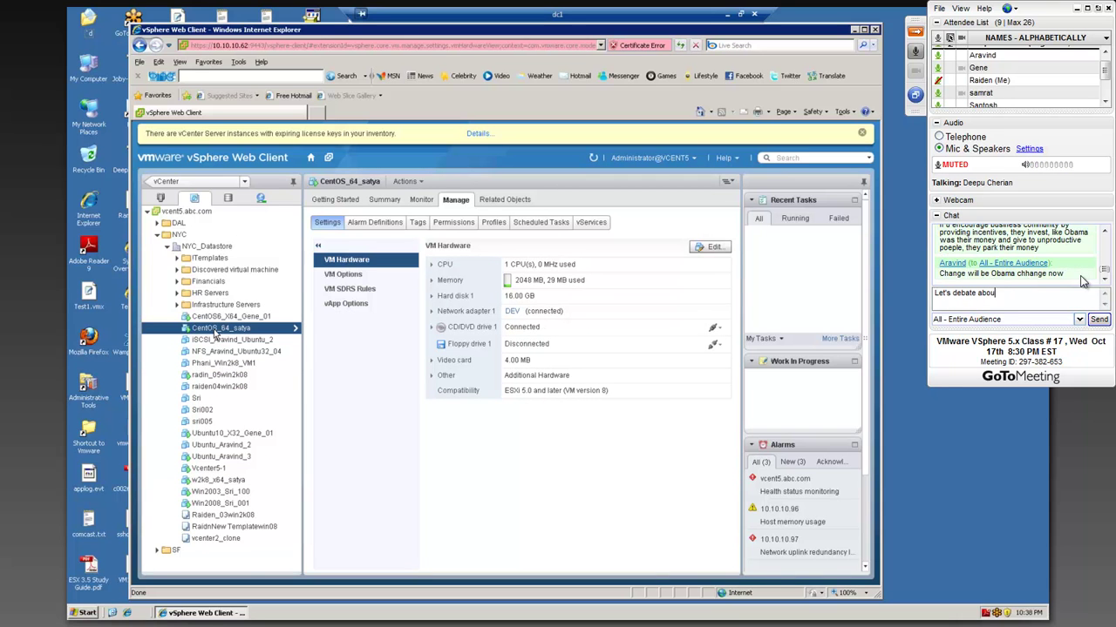
{"action": "type", "text": "t this later."}
{"action": "key", "text": "Return"}
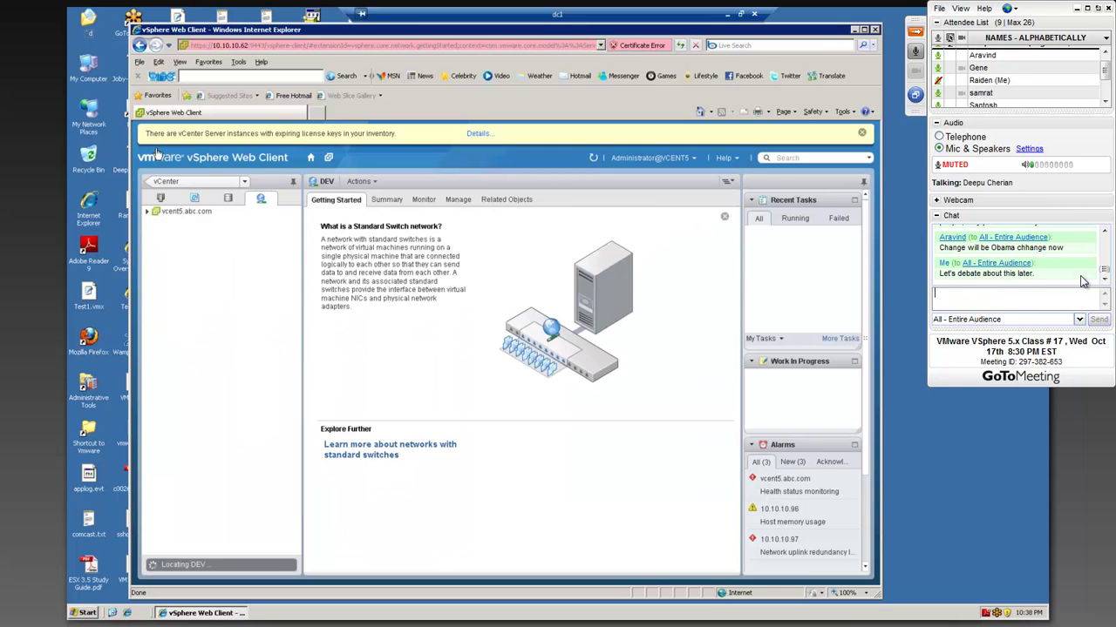
{"action": "type", "text": "conc"}
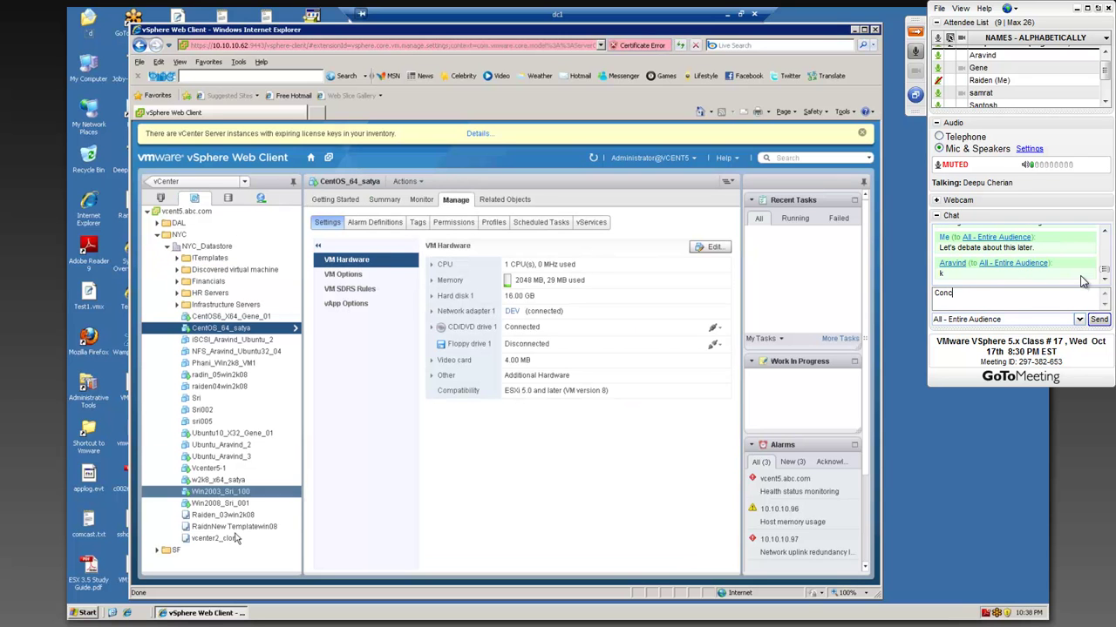
{"action": "type", "text": "entrate time"}
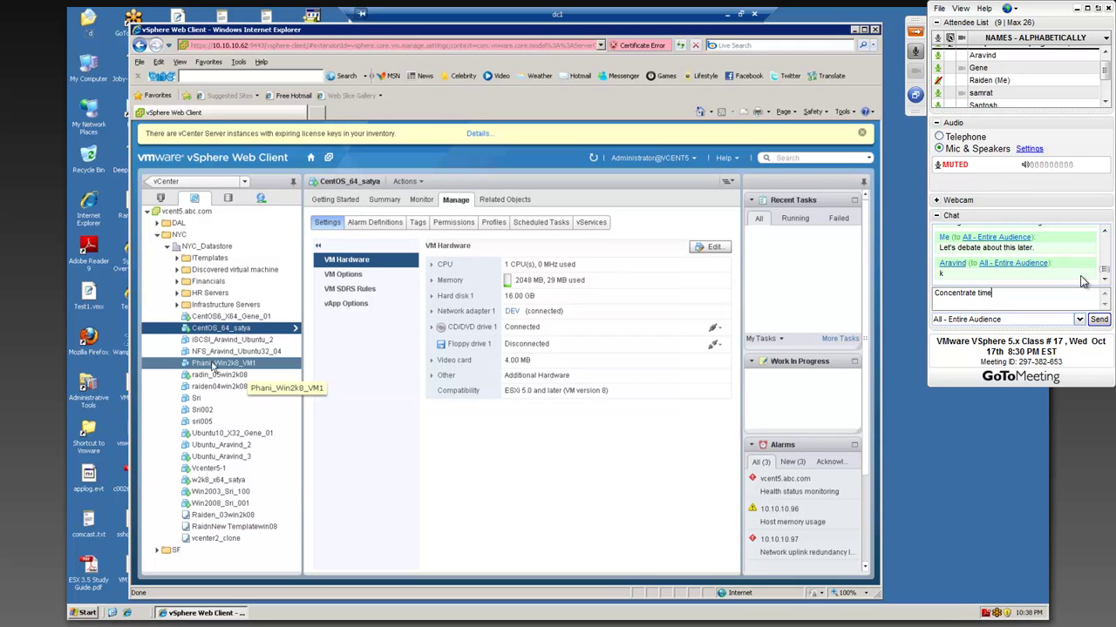
{"action": "type", "text": "!! lol"}
{"action": "key", "text": "Return"}
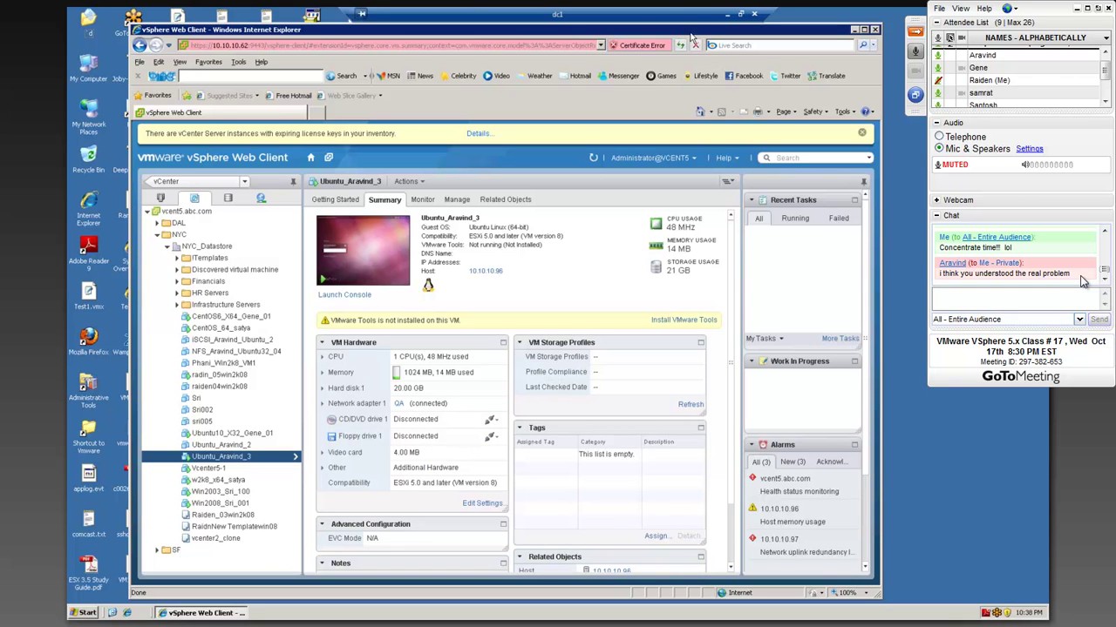
- Raise the browser window and scroll Ubuntu_Aravind_3's Summary down to Related Objects
{"action": "left_click_drag", "start_coordinate": [691, 28], "coordinate": [687, 2]}
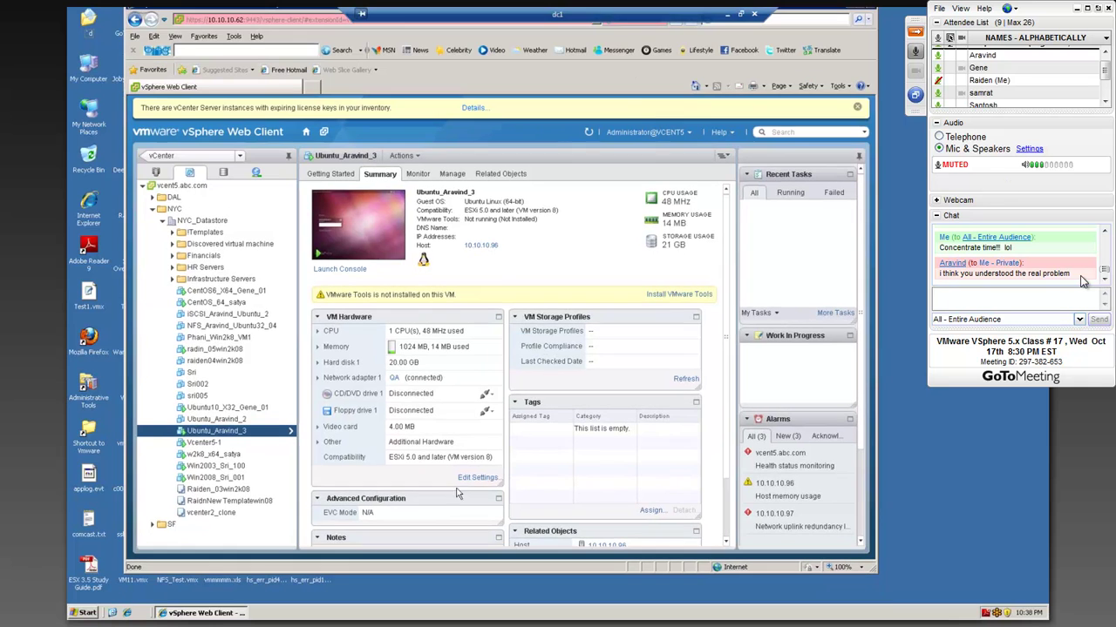
{"action": "scroll", "coordinate": [513, 462], "scroll_direction": "down", "scroll_amount": 2}
{"action": "scroll", "coordinate": [512, 462], "scroll_direction": "down", "scroll_amount": 1}
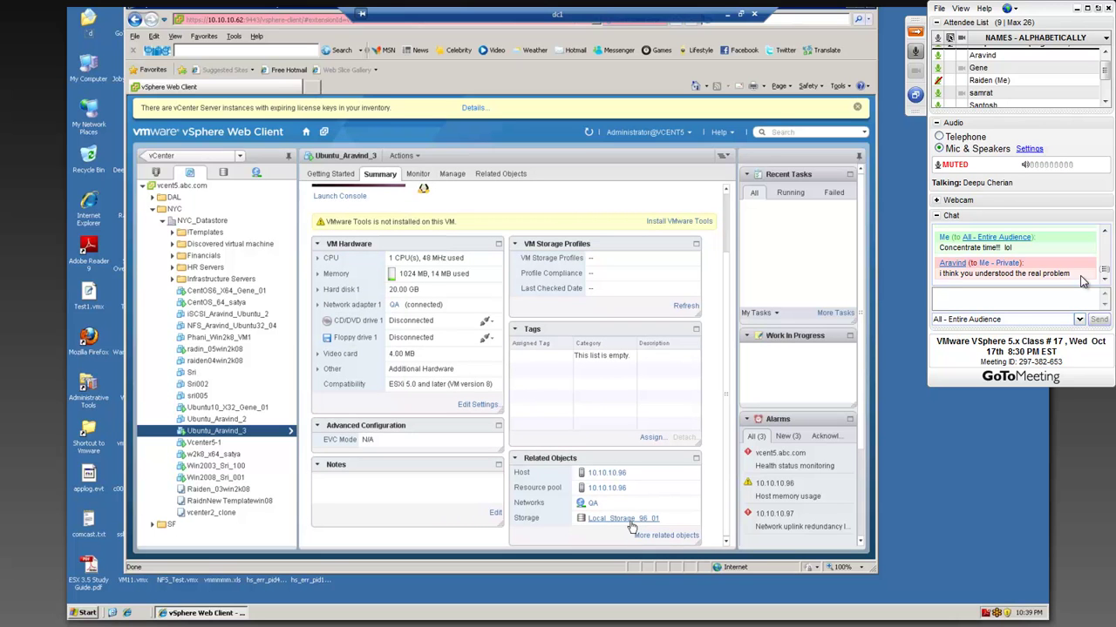
- Send a private chat to one attendee asking 'Regarding what?'
{"action": "left_click", "coordinate": [1079, 320]}
{"action": "left_click", "coordinate": [1036, 380]}
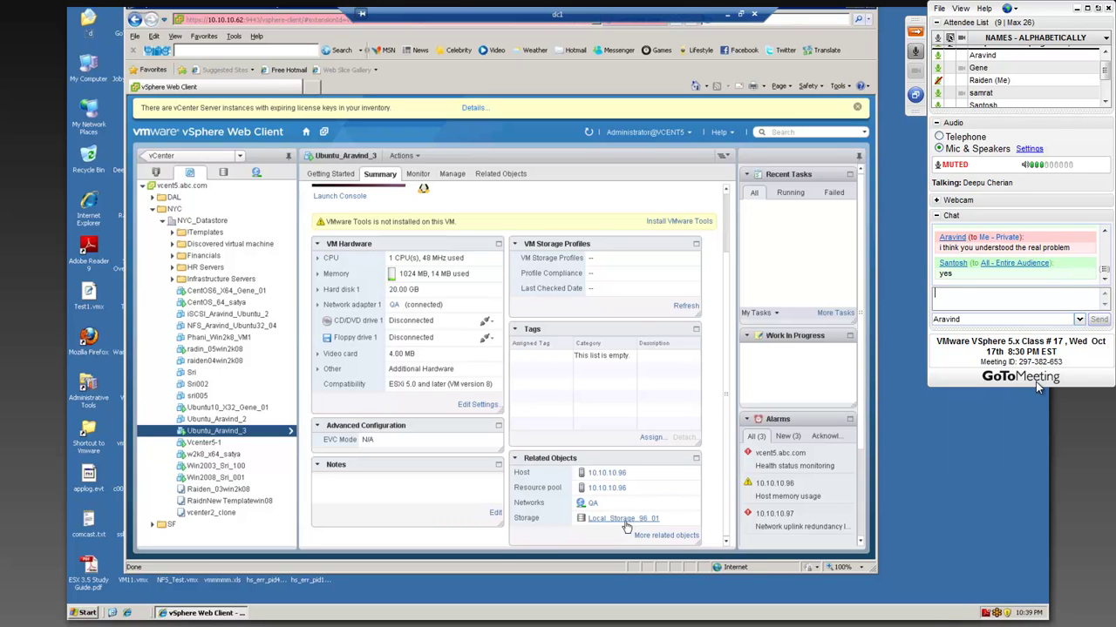
{"action": "type", "text": "egarding what?"}
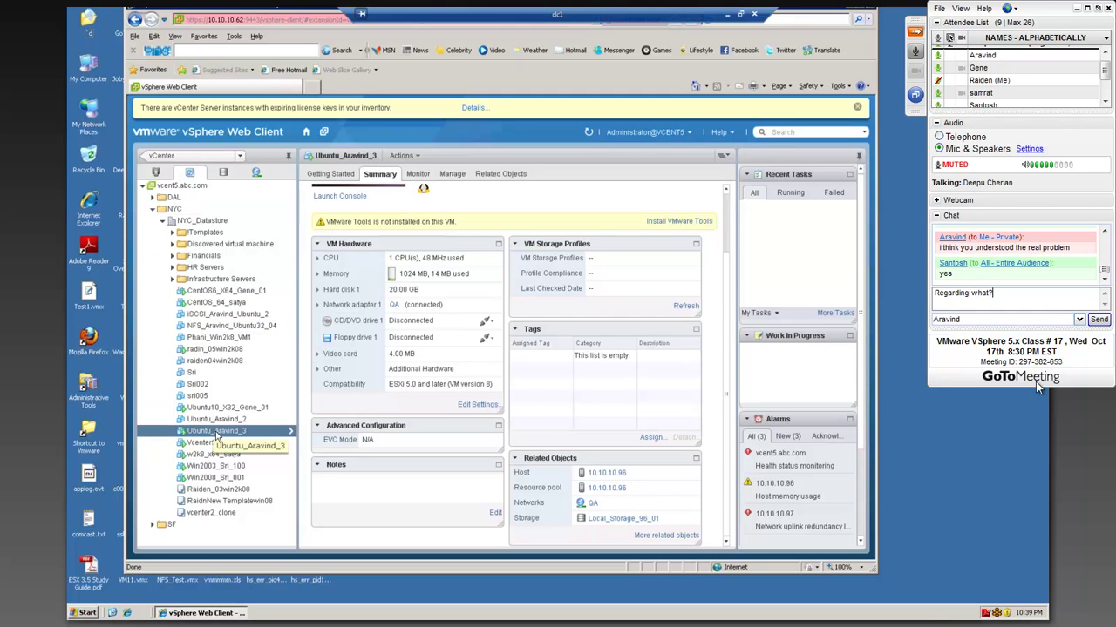
{"action": "key", "text": "Return"}
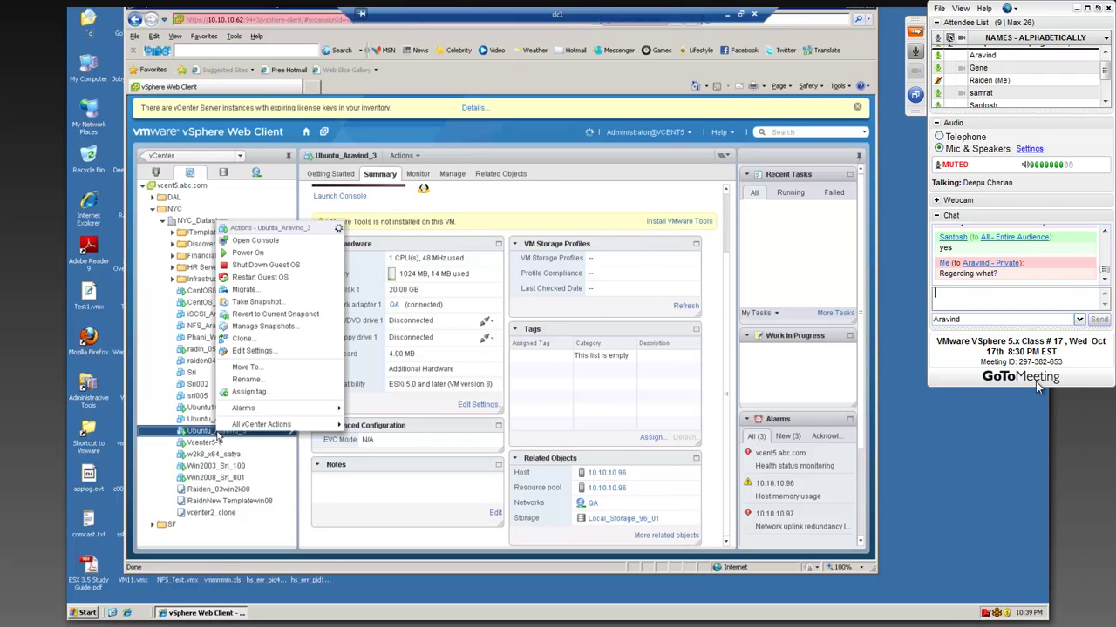
- Send the private follow-up 'Political stuff?', then address chat to the entire audience again
{"action": "type", "text": "Political stuff?"}
{"action": "key", "text": "Return"}
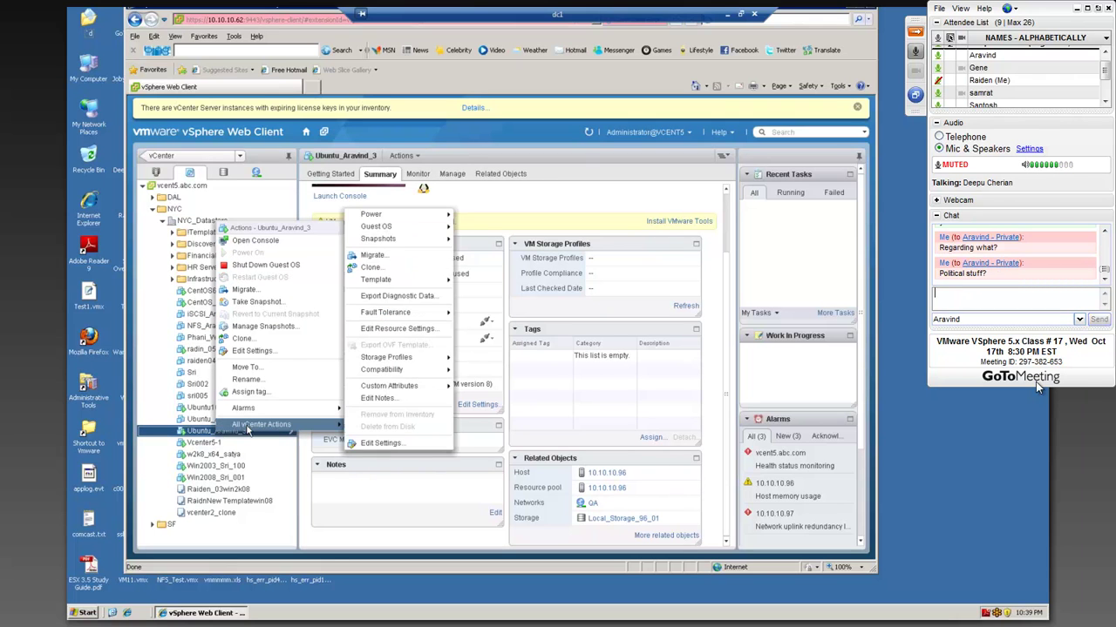
{"action": "type", "text": "Lets"}
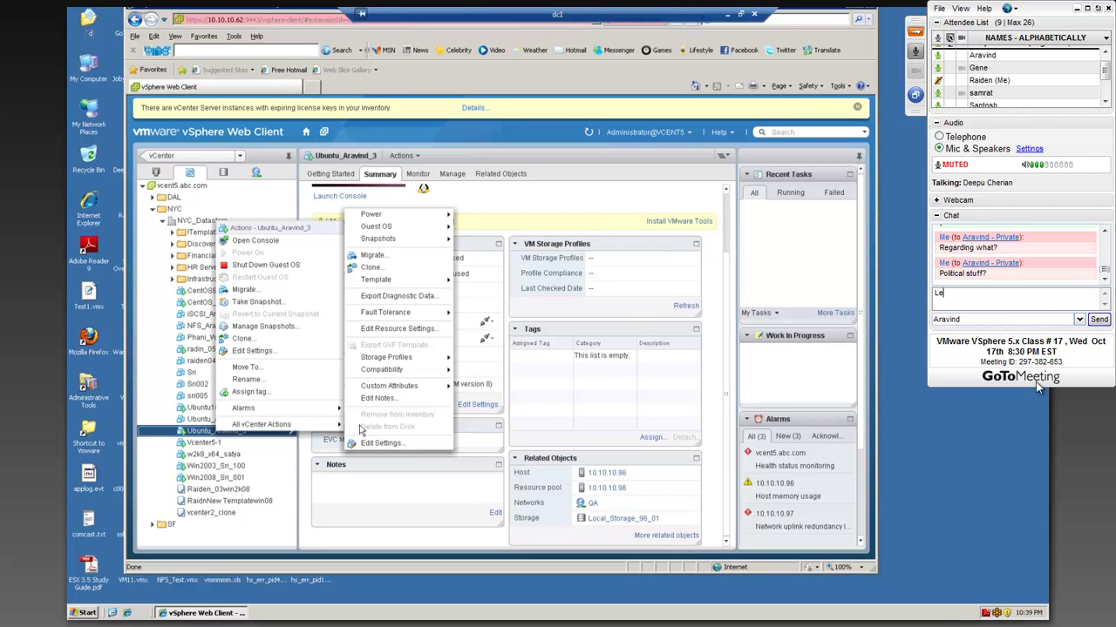
{"action": "key", "text": "BackSpace"}
{"action": "key", "text": "BackSpace"}
{"action": "key", "text": "BackSpace"}
{"action": "key", "text": "BackSpace"}
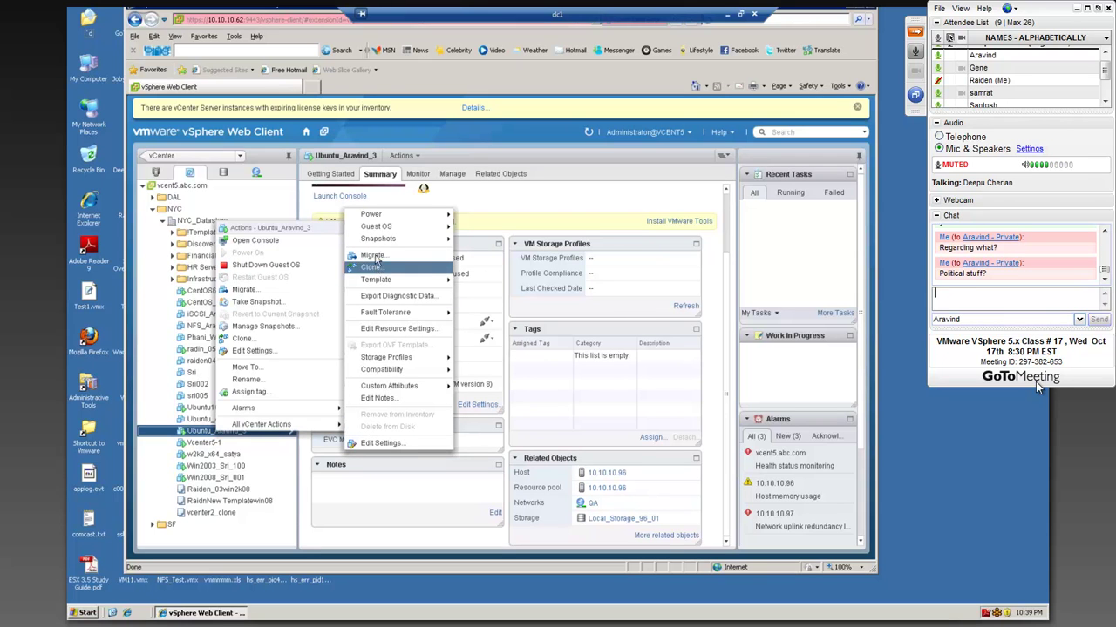
{"action": "left_click", "coordinate": [1080, 320]}
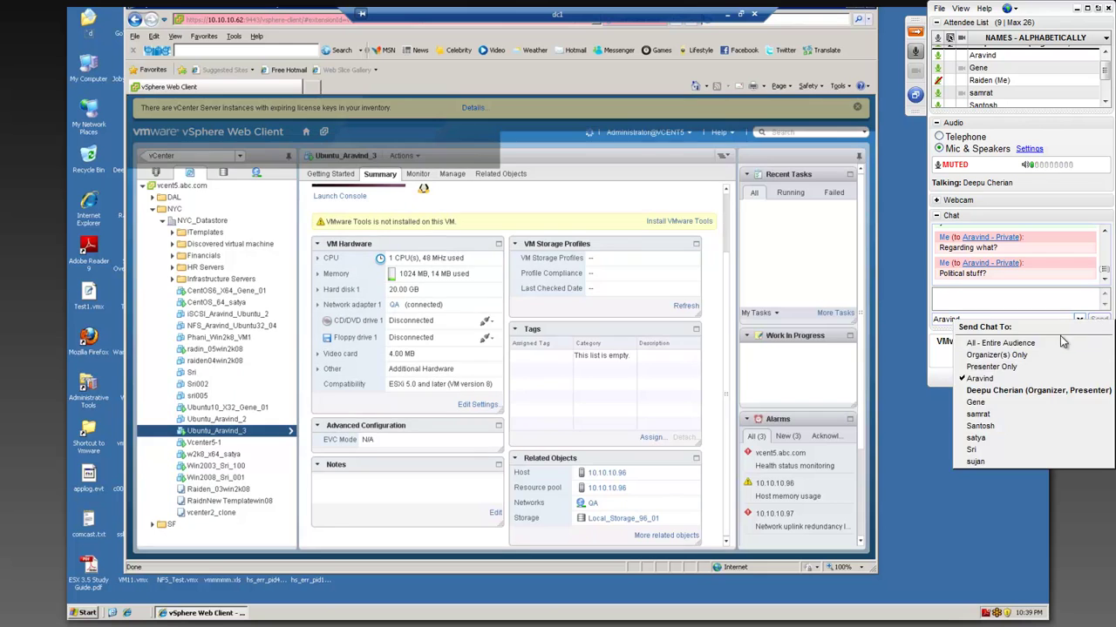
{"action": "left_click", "coordinate": [972, 339]}
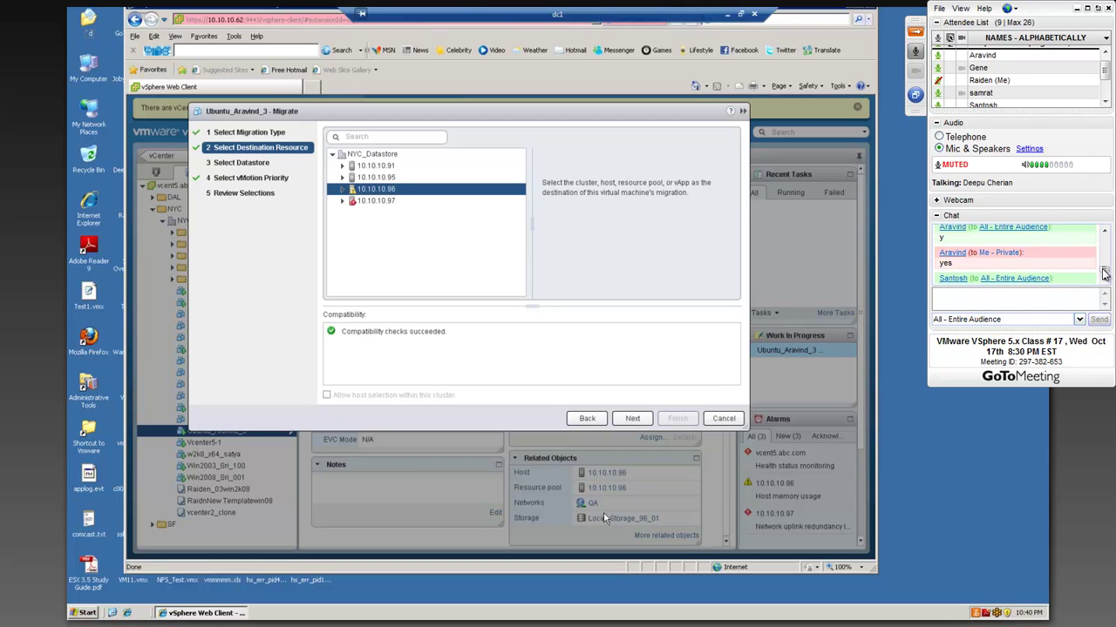
- Privately send 'Thanks, lets talk about this later.' to the attendee, then address everyone again
{"action": "left_click", "coordinate": [1079, 320]}
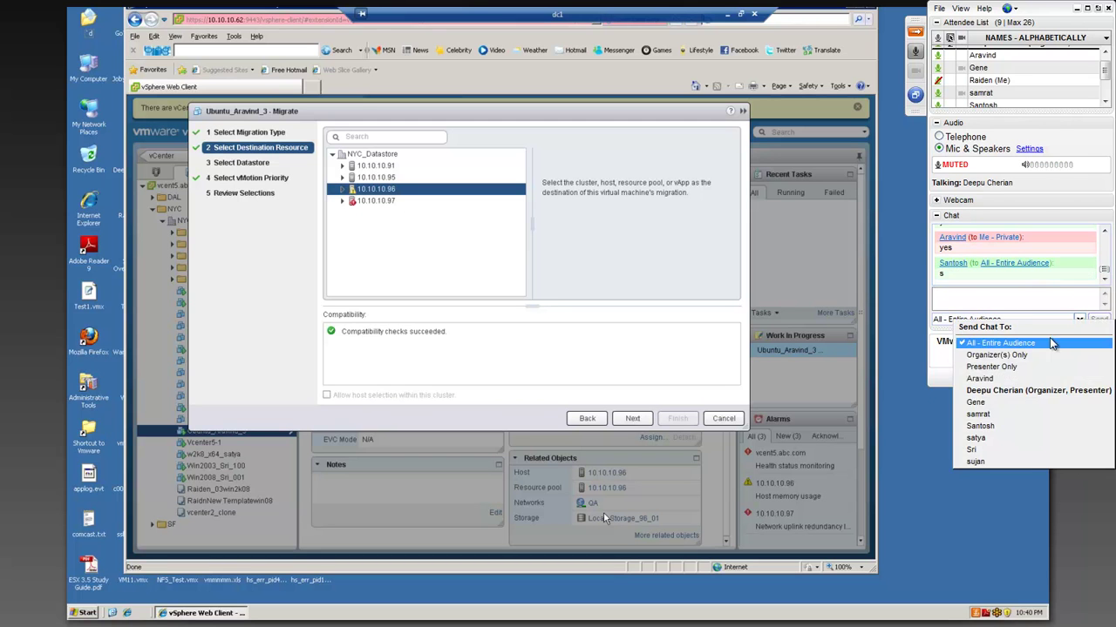
{"action": "left_click", "coordinate": [1028, 388]}
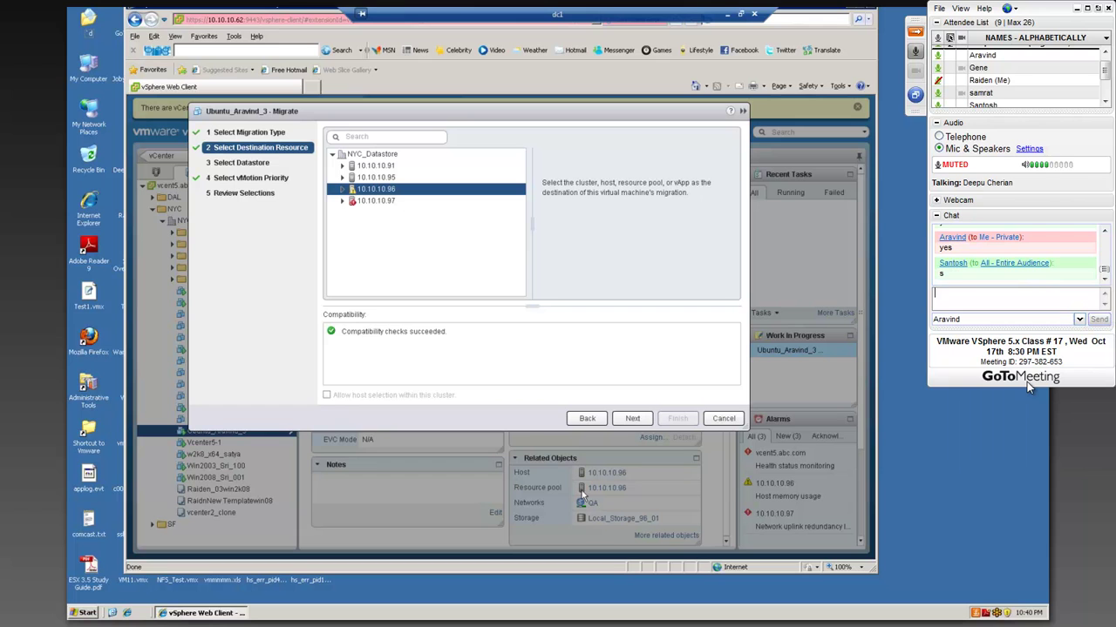
{"action": "type", "text": "Thanks"}
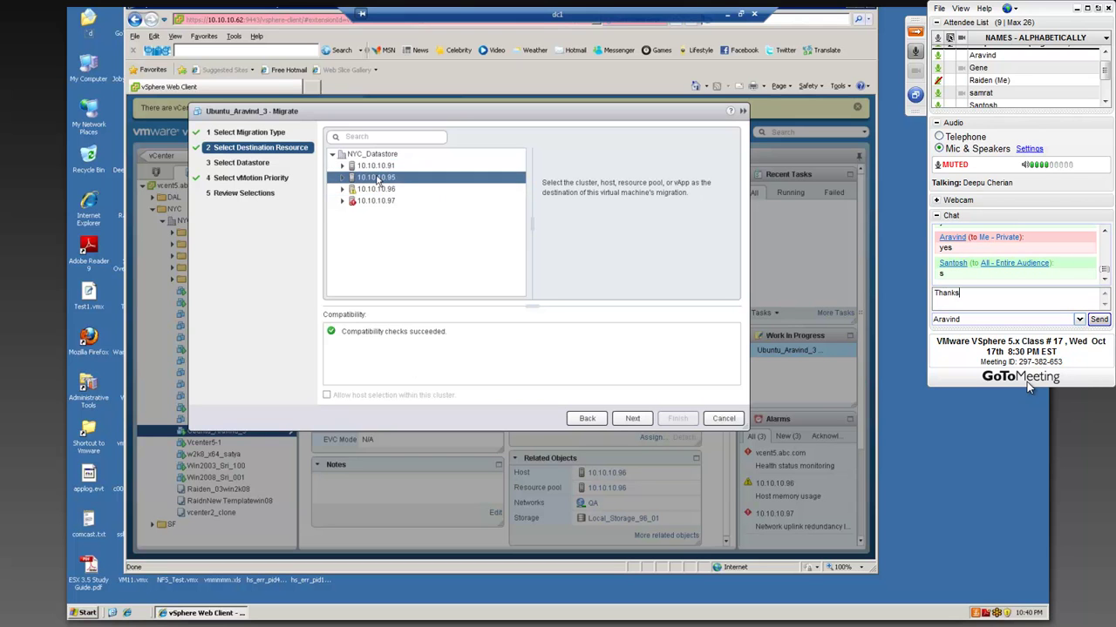
{"action": "type", "text": ", lets "}
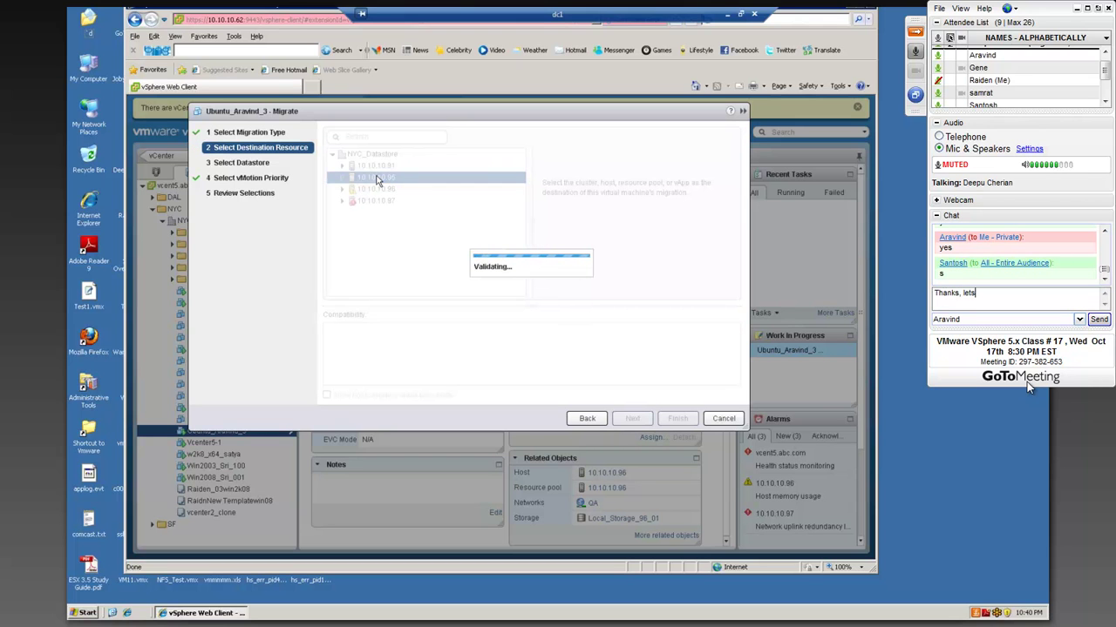
{"action": "type", "text": "talk about thi"}
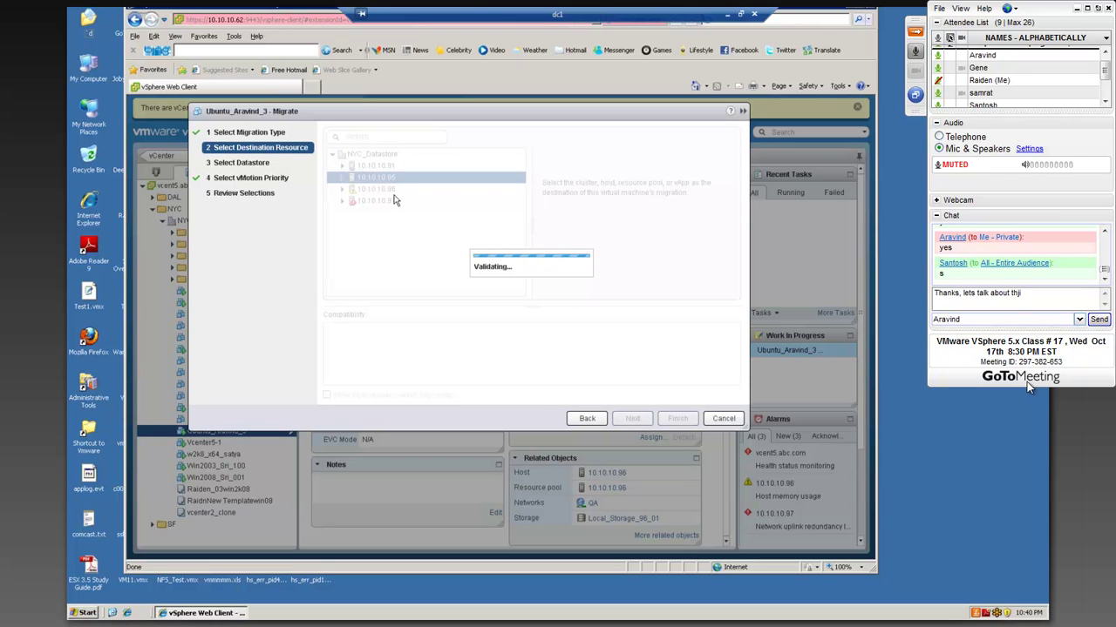
{"action": "type", "text": "s la"}
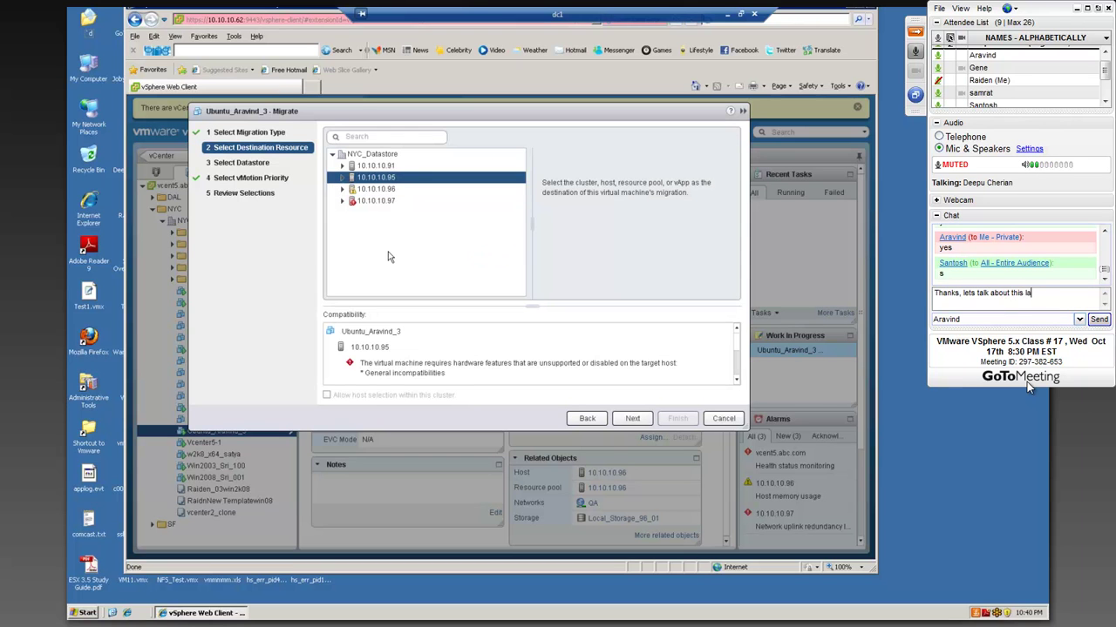
{"action": "type", "text": "ter."}
{"action": "key", "text": "Return"}
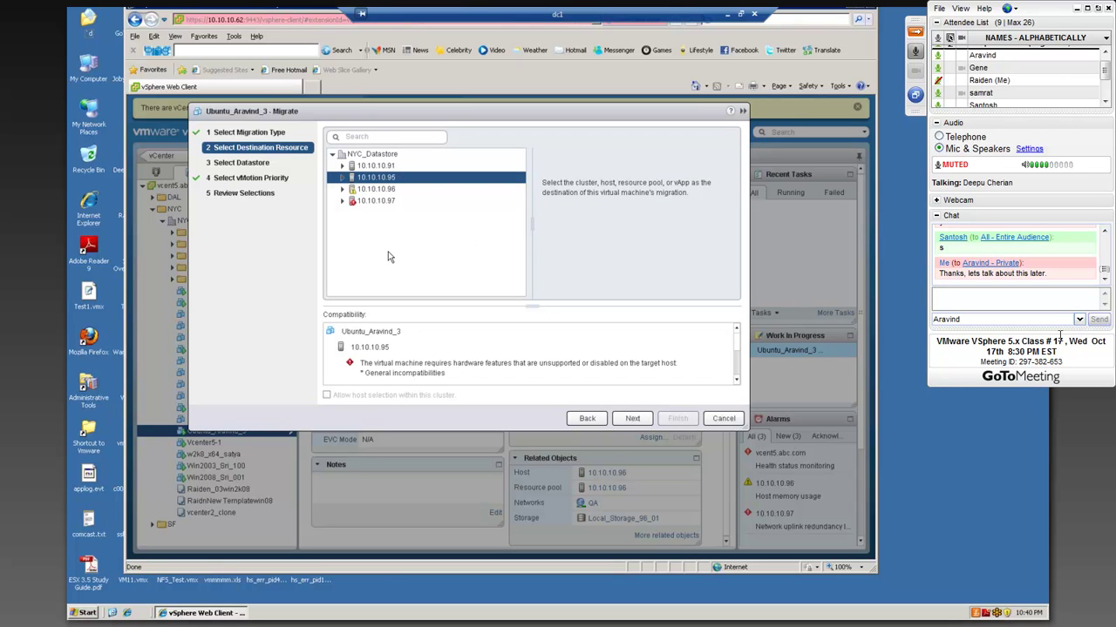
{"action": "left_click", "coordinate": [1079, 319]}
{"action": "left_click", "coordinate": [1059, 340]}
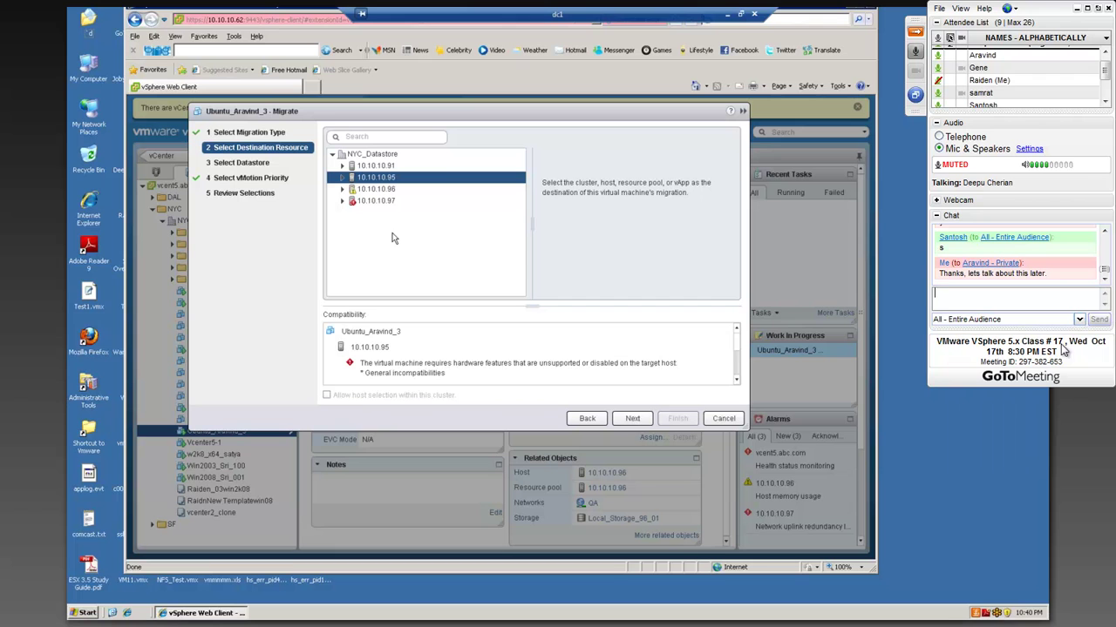
- Change Network adapter 1 from QA to VM Network in Edit Settings and confirm
{"action": "left_click", "coordinate": [1061, 294]}
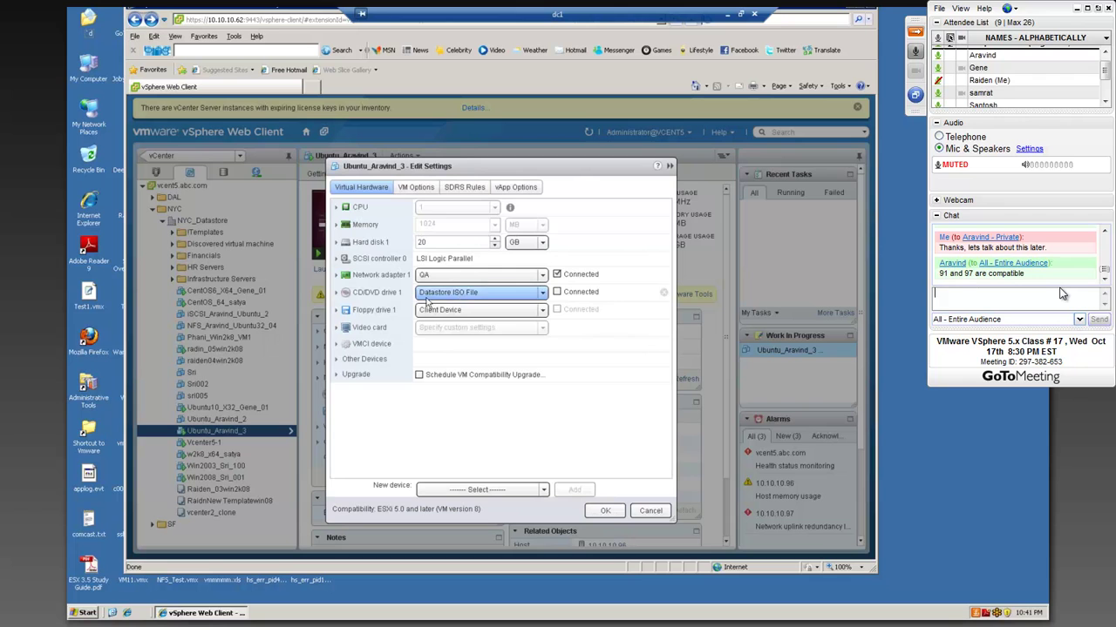
{"action": "left_click", "coordinate": [542, 276]}
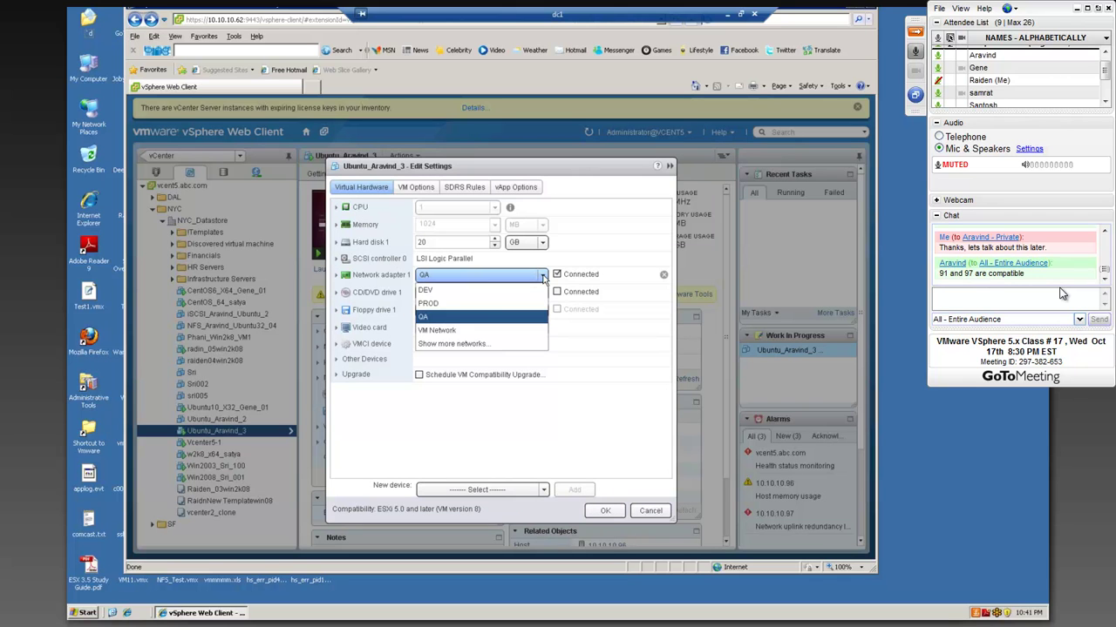
{"action": "left_click", "coordinate": [440, 331]}
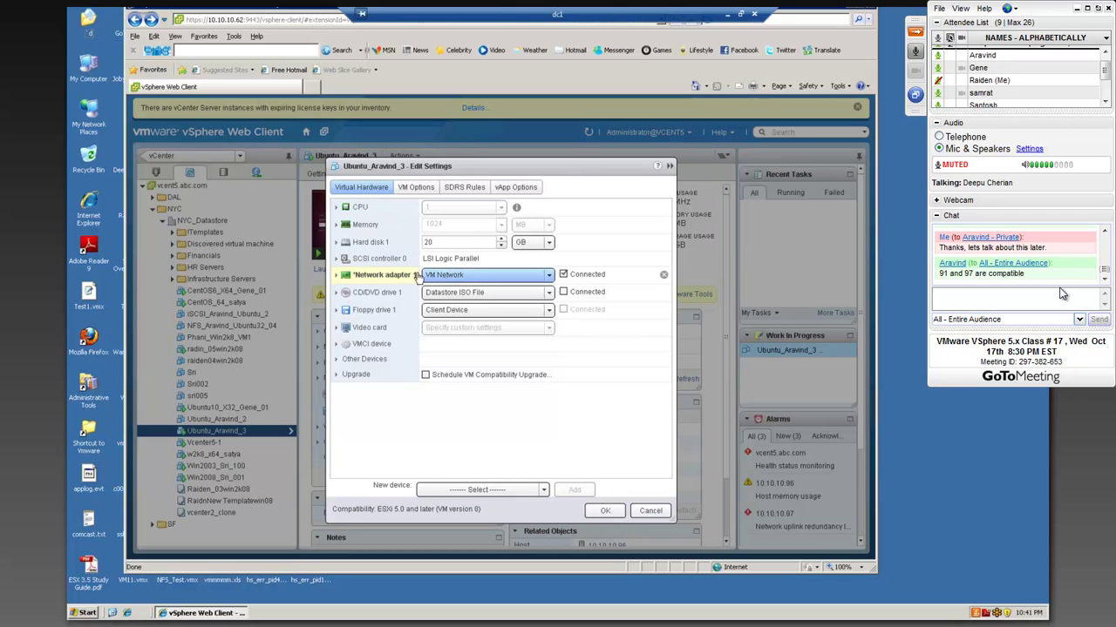
{"action": "left_click", "coordinate": [606, 513]}
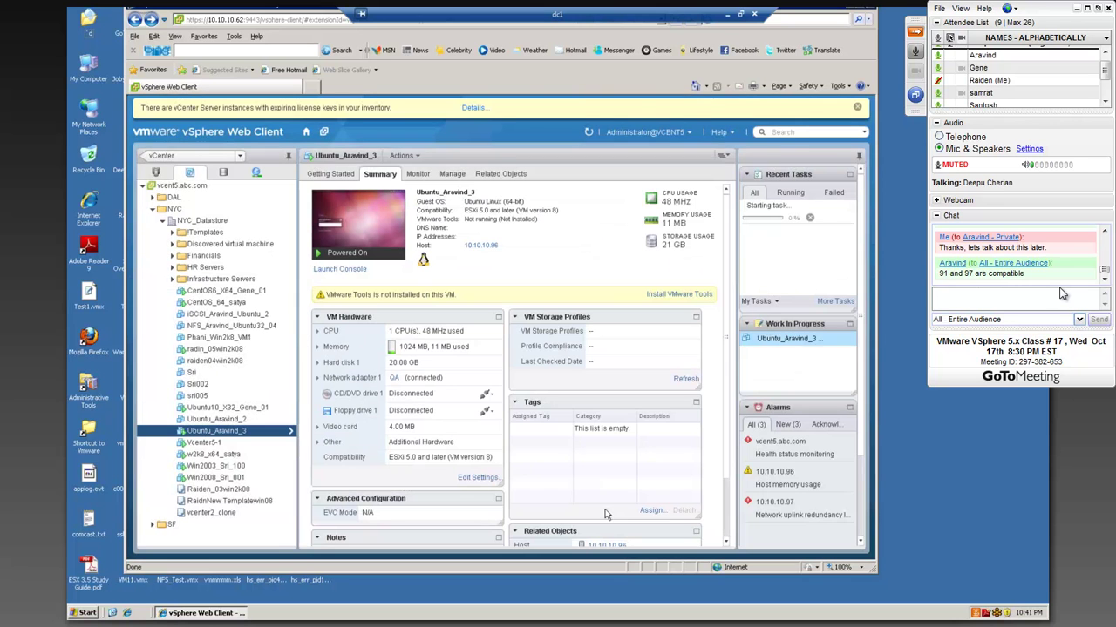
{"action": "left_click", "coordinate": [1061, 294]}
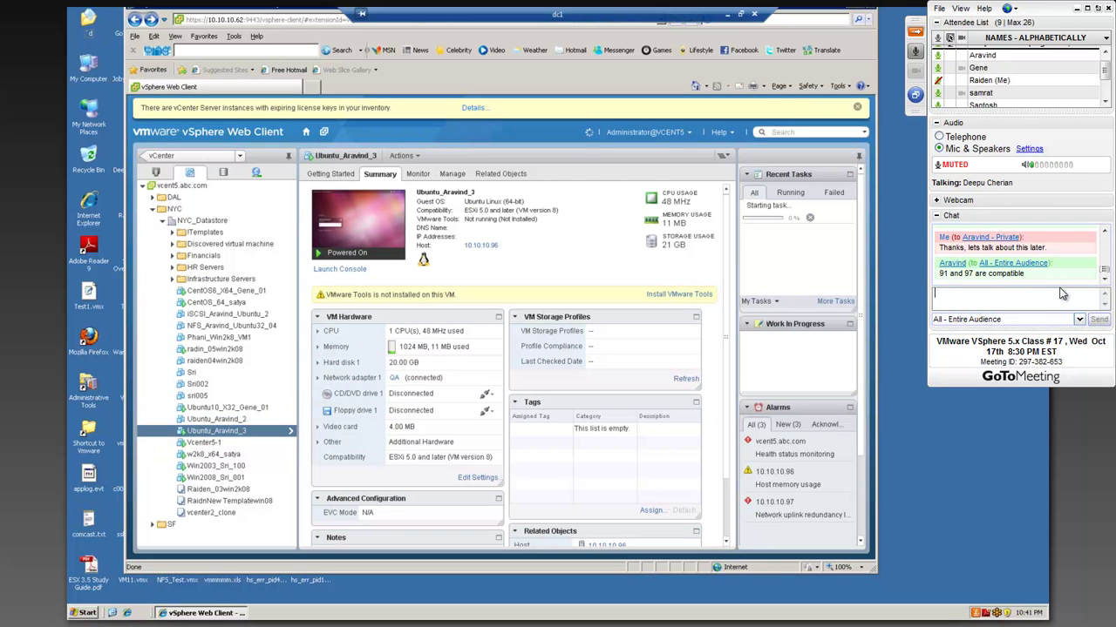
- Migrate Ubuntu_Aravind_3 with 'Change both host and datastore', then reposition the wizard window
{"action": "right_click", "coordinate": [243, 433]}
{"action": "mouse_move", "coordinate": [273, 425]}
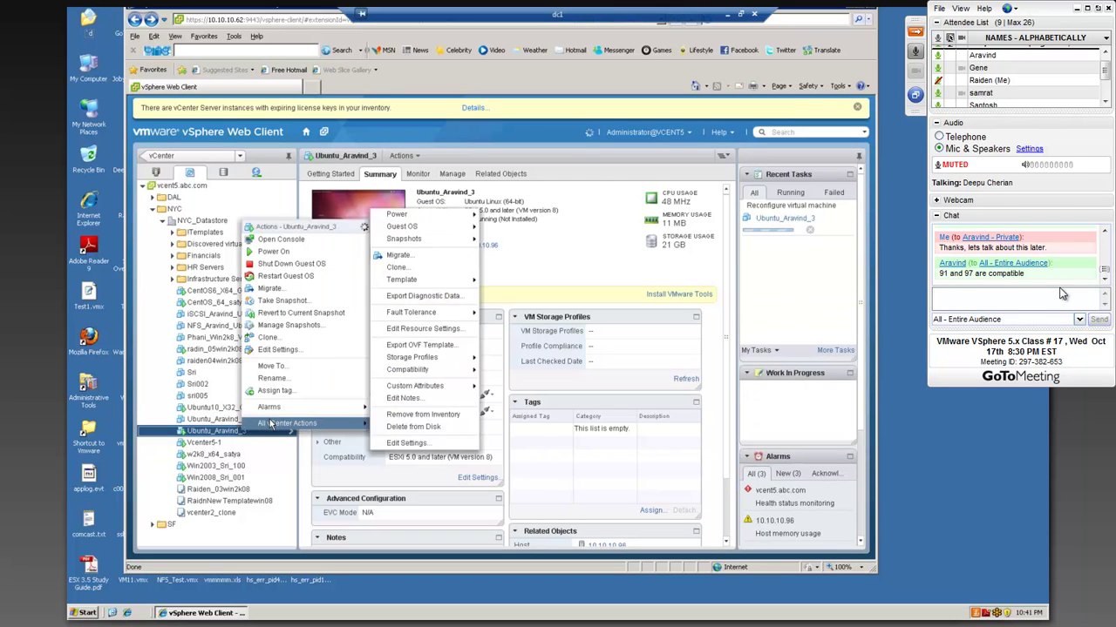
{"action": "left_click", "coordinate": [395, 257]}
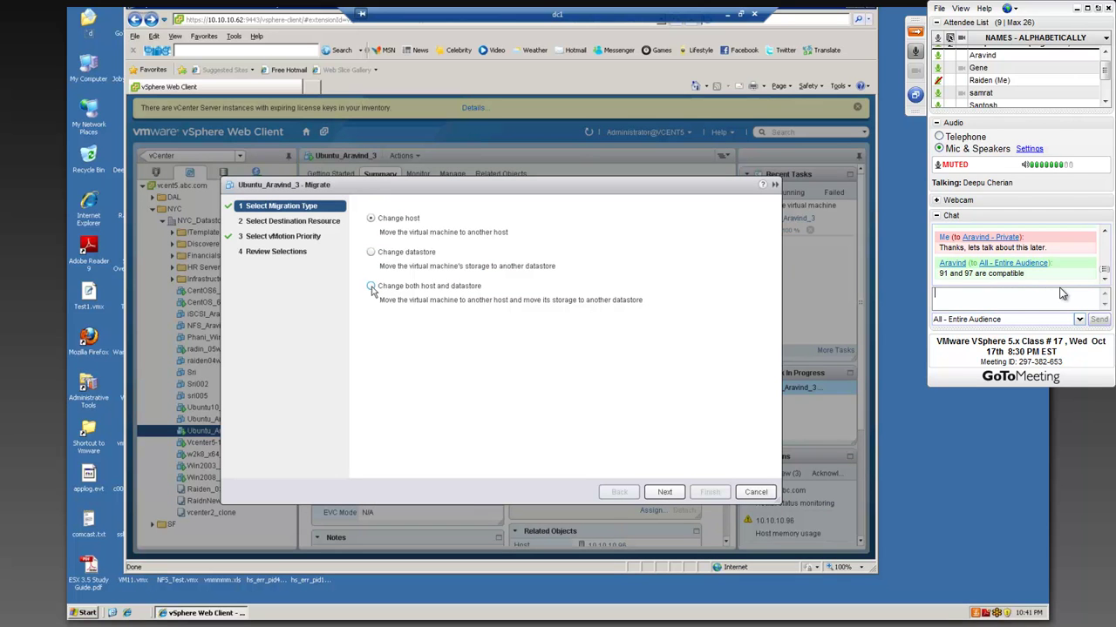
{"action": "left_click", "coordinate": [371, 287]}
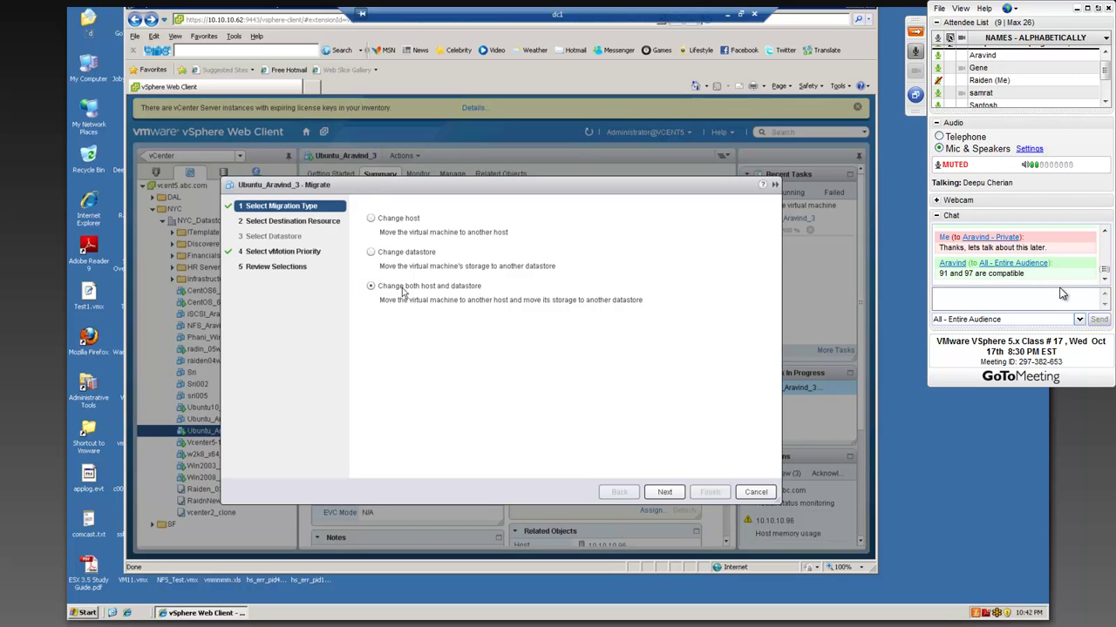
{"action": "left_click", "coordinate": [668, 492]}
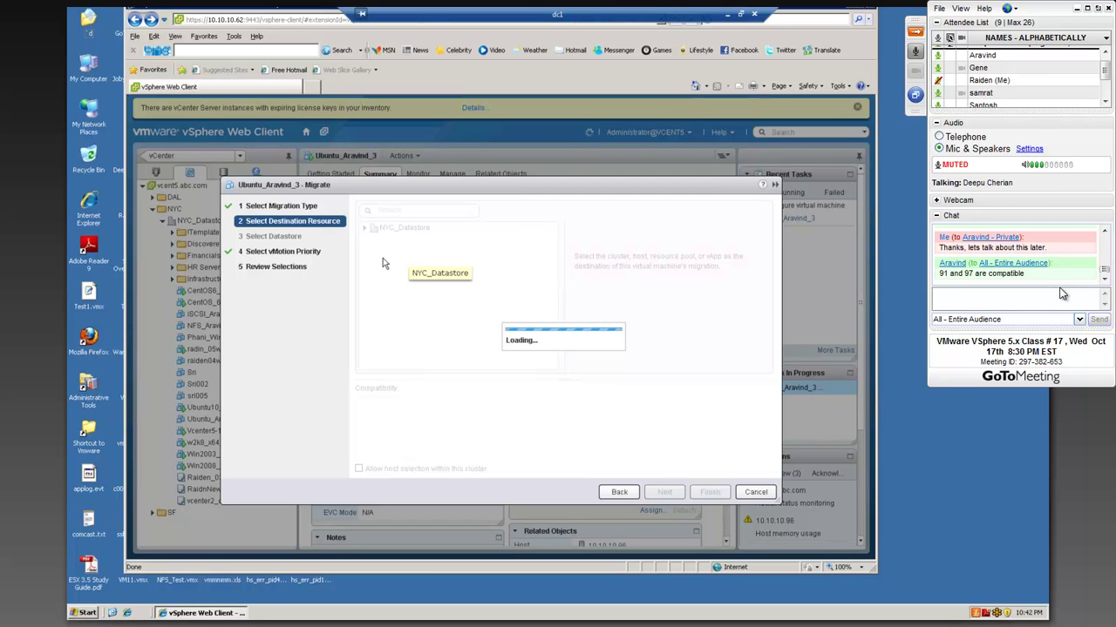
{"action": "left_click_drag", "start_coordinate": [466, 186], "coordinate": [475, 253]}
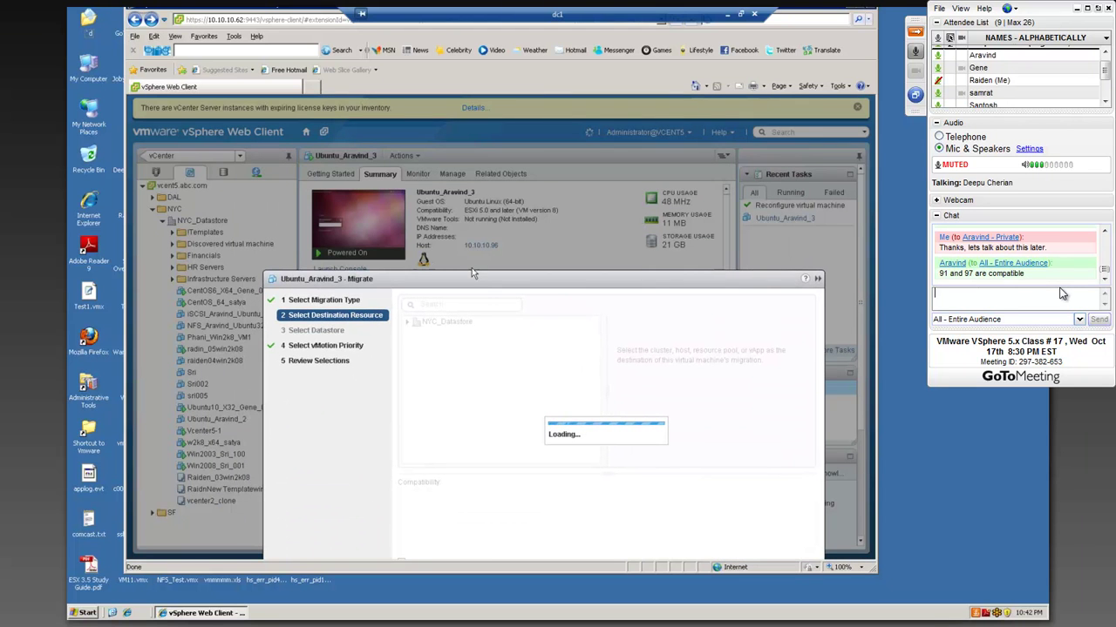
{"action": "left_click_drag", "start_coordinate": [434, 142], "coordinate": [434, 141]}
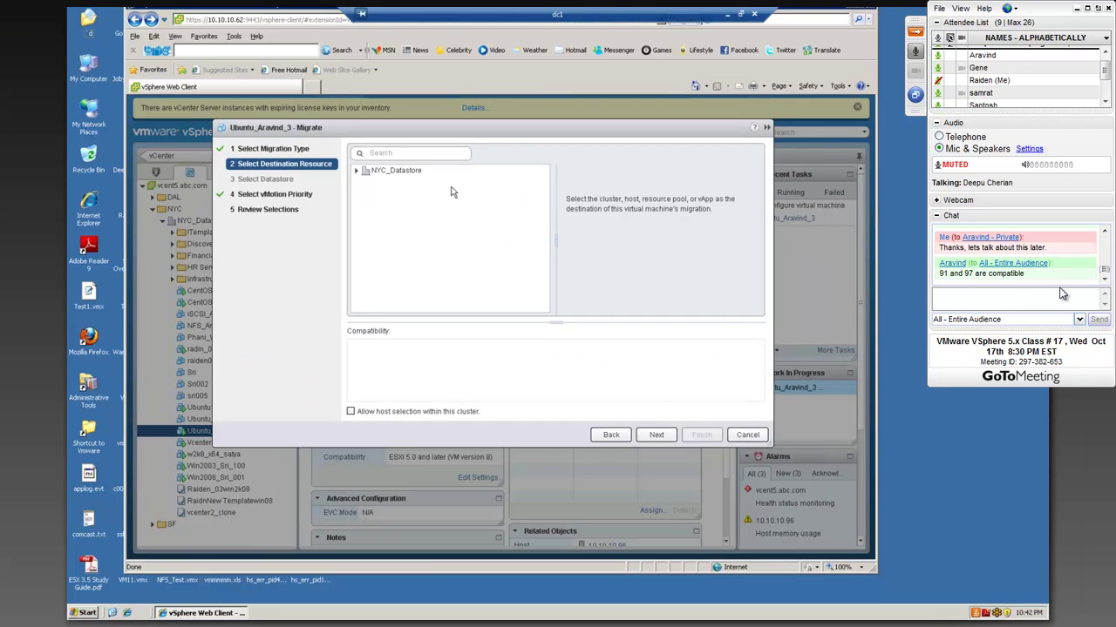
- Pick host 10.10.10.91 as the destination and send a chat asking to stop at 11
{"action": "left_click", "coordinate": [403, 205]}
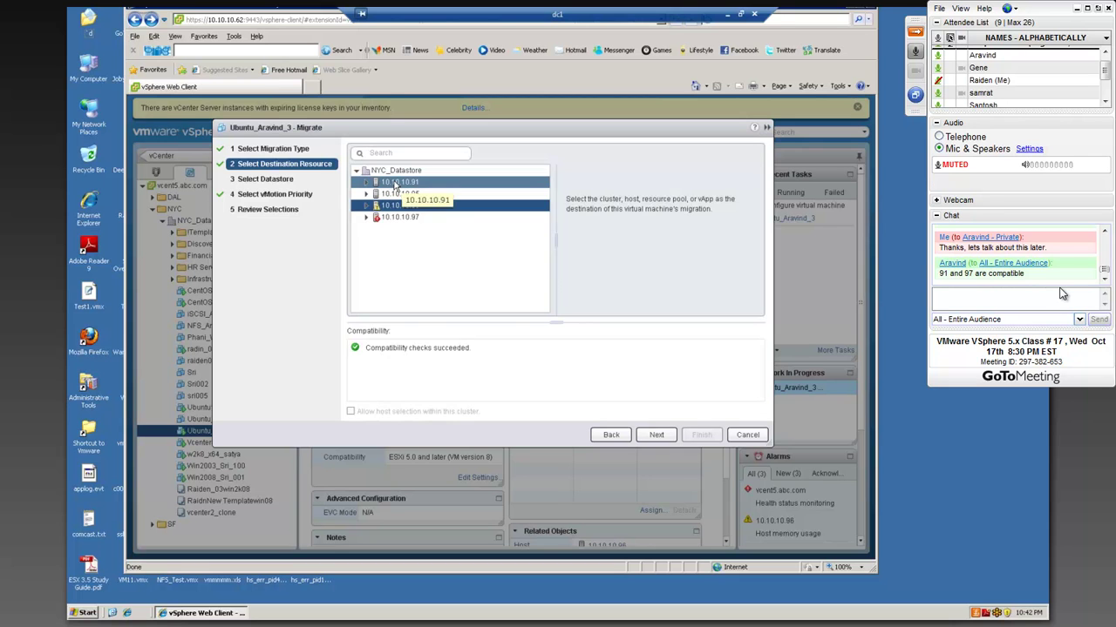
{"action": "left_click", "coordinate": [398, 189]}
{"action": "type", "text": "Can we sto"}
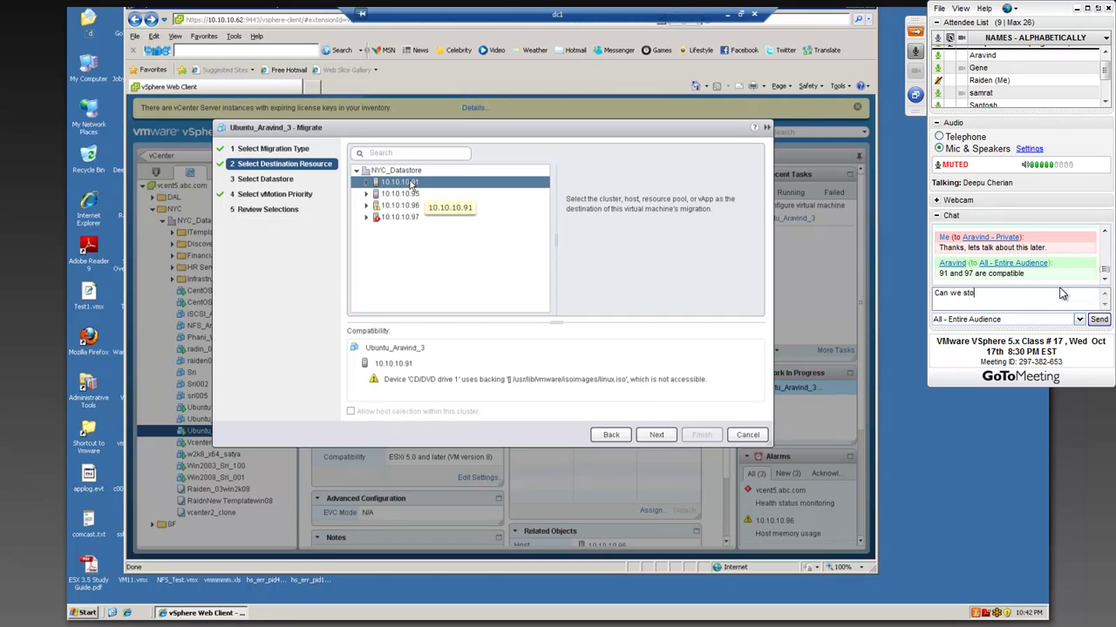
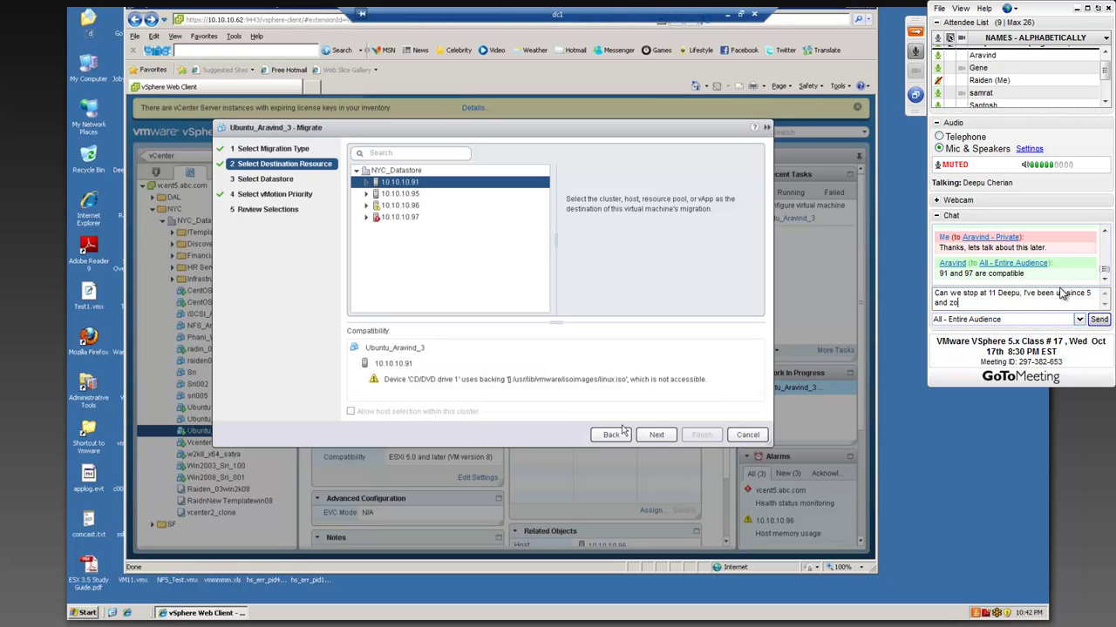
{"action": "type", "text": "'m zoning"}
{"action": "key", "text": "BackSpace"}
{"action": "key", "text": "BackSpace"}
{"action": "key", "text": "BackSpace"}
{"action": "key", "text": "BackSpace"}
{"action": "key", "text": "BackSpace"}
{"action": "key", "text": "BackSpace"}
{"action": "key", "text": "BackSpace"}
{"action": "key", "text": "BackSpace"}
{"action": "key", "text": "BackSpace"}
{"action": "key", "text": "BackSpace"}
{"action": "key", "text": "BackSpace"}
{"action": "key", "text": "BackSpace"}
{"action": "key", "text": "BackSpace"}
{"action": "key", "text": "BackSpace"}
{"action": "key", "text": "Return"}
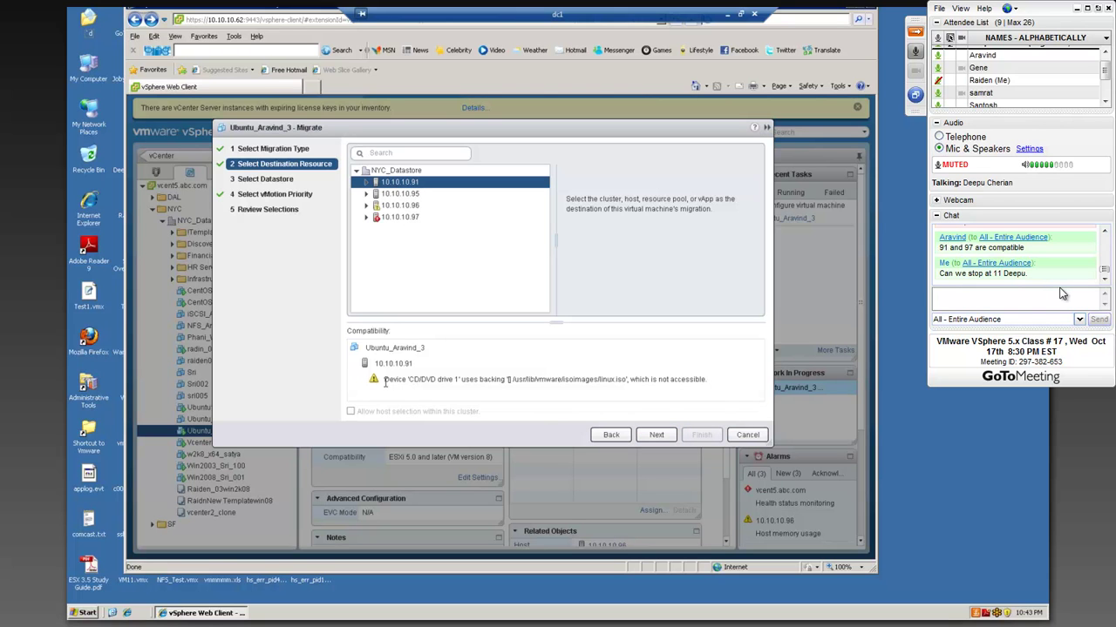
- Reply 'Yes' and 'lol' in chat, then advance the wizard to Select Datastore
{"action": "left_click_drag", "start_coordinate": [384, 380], "coordinate": [719, 410]}
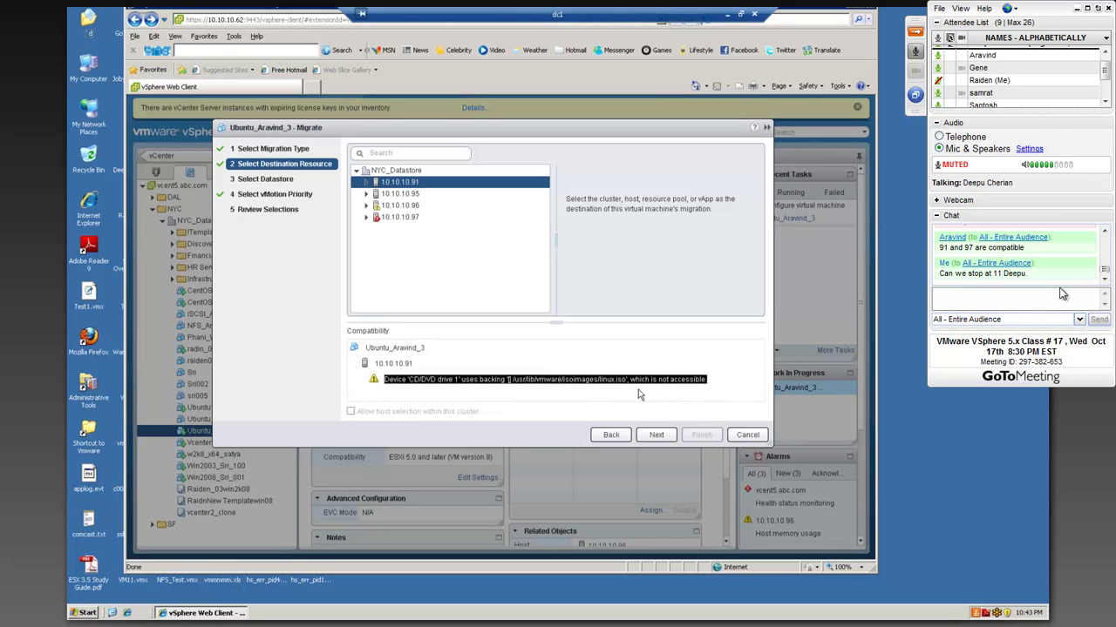
{"action": "type", "text": "Yes"}
{"action": "key", "text": "Return"}
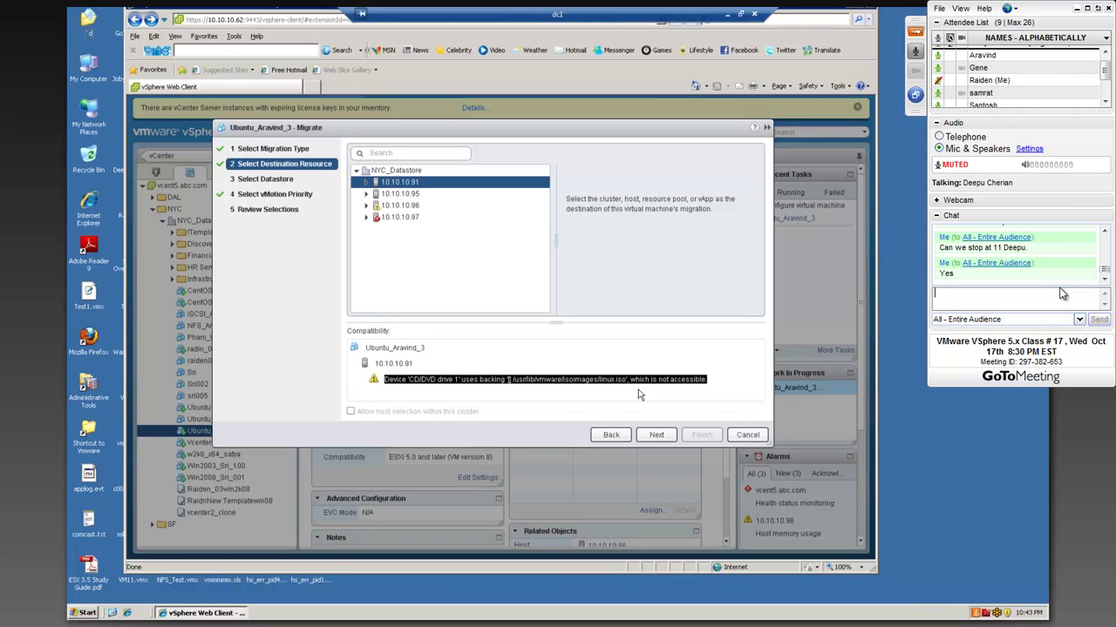
{"action": "type", "text": "lol"}
{"action": "key", "text": "Return"}
{"action": "type", "text": "Don't hate"}
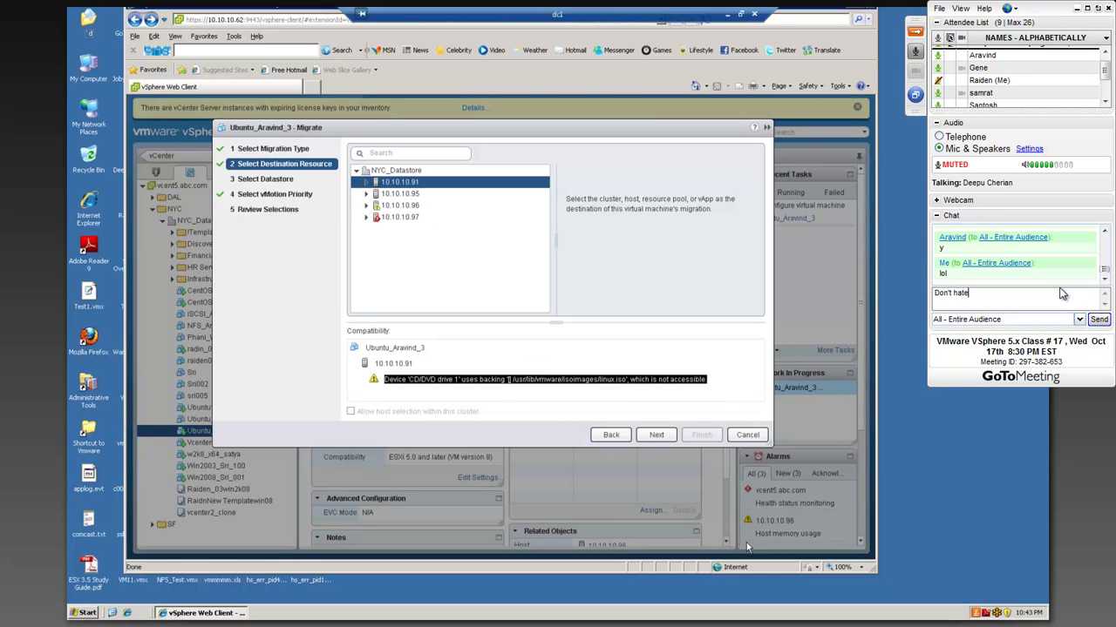
{"action": "left_click", "coordinate": [658, 433]}
{"action": "key", "text": "BackSpace"}
- Type a chat draft joking about the election candidate, then erase it unsent
{"action": "type", "text": "e on Romney m"}
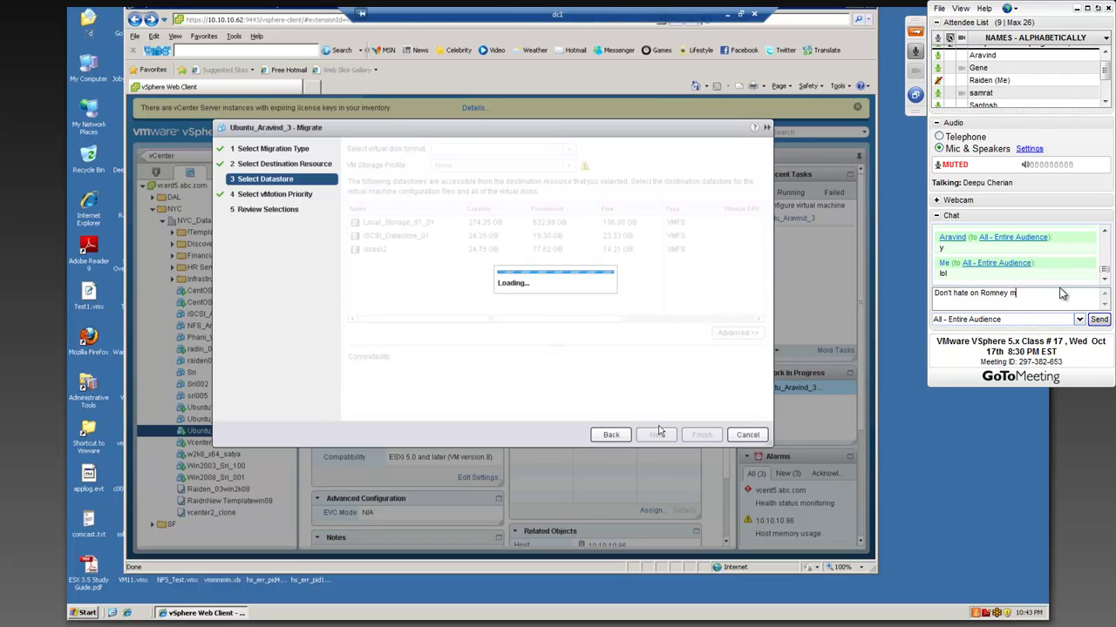
{"action": "type", "text": "an, hes"}
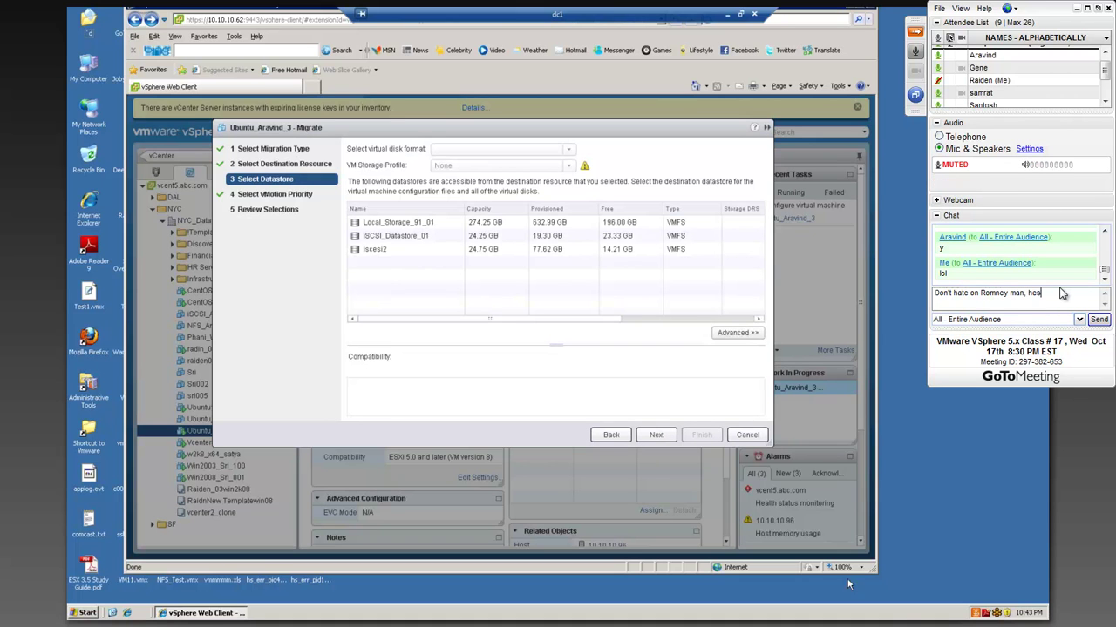
{"action": "key", "text": "BackSpace"}
{"action": "type", "text": "'s a go"}
{"action": "key", "text": "BackSpace"}
{"action": "key", "text": "BackSpace"}
{"action": "key", "text": "BackSpace"}
{"action": "key", "text": "BackSpace"}
{"action": "key", "text": "BackSpace"}
{"action": "key", "text": "BackSpace"}
{"action": "key", "text": "BackSpace"}
{"action": "key", "text": "BackSpace"}
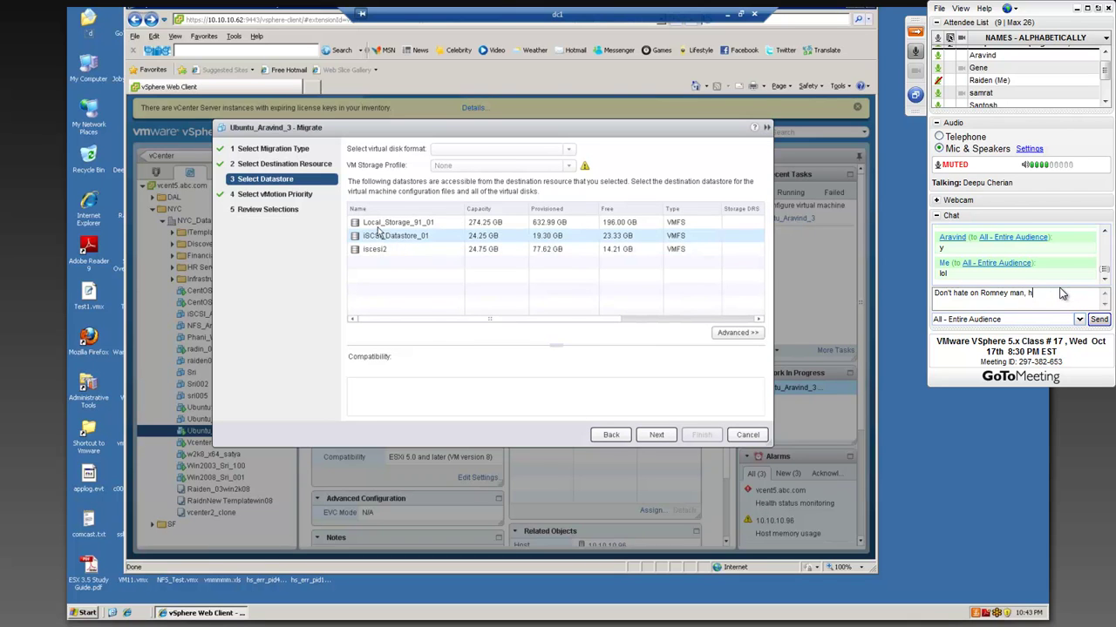
{"action": "key", "text": "BackSpace"}
{"action": "key", "text": "BackSpace"}
{"action": "key", "text": "BackSpace"}
{"action": "type", "text": "."}
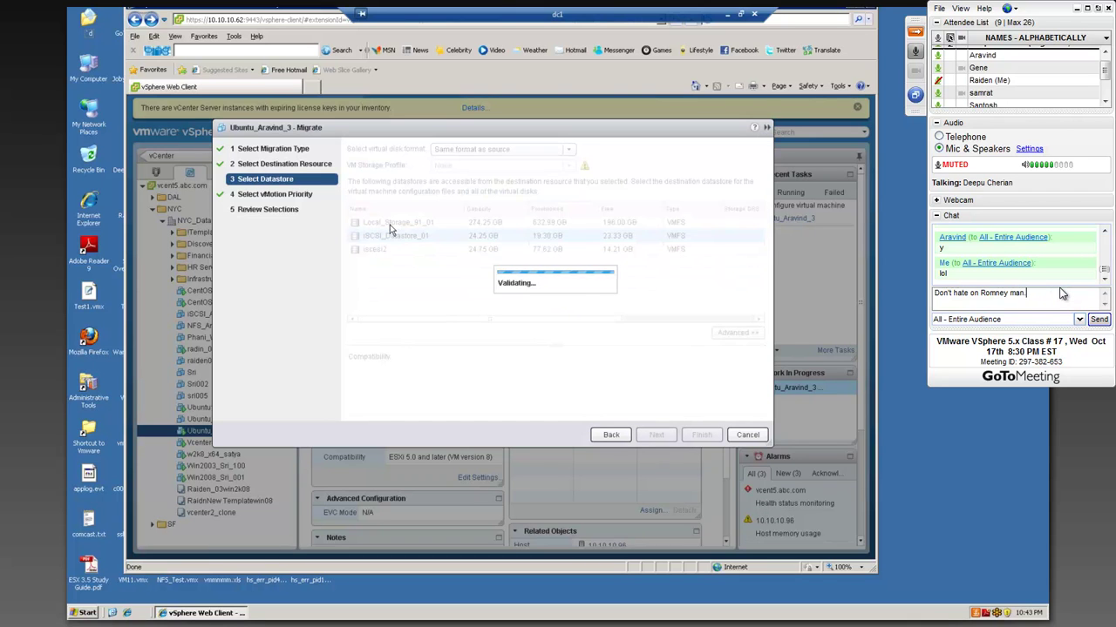
{"action": "key", "text": "BackSpace"}
{"action": "type", "text": ", lol"}
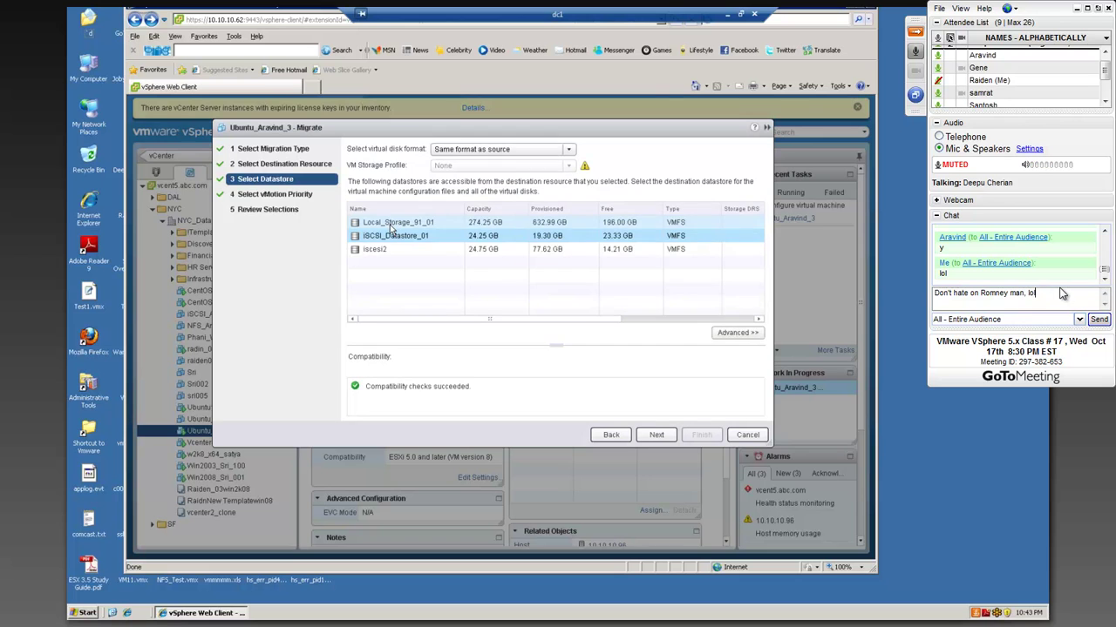
{"action": "key", "text": "BackSpace"}
{"action": "key", "text": "BackSpace"}
{"action": "key", "text": "BackSpace"}
{"action": "key", "text": "BackSpace"}
{"action": "key", "text": "BackSpace"}
{"action": "key", "text": "BackSpace"}
{"action": "key", "text": "BackSpace"}
{"action": "key", "text": "BackSpace"}
{"action": "key", "text": "BackSpace"}
{"action": "key", "text": "BackSpace"}
{"action": "key", "text": "BackSpace"}
{"action": "key", "text": "BackSpace"}
{"action": "key", "text": "BackSpace"}
{"action": "key", "text": "BackSpace"}
{"action": "key", "text": "BackSpace"}
{"action": "key", "text": "BackSpace"}
{"action": "key", "text": "BackSpace"}
{"action": "key", "text": "BackSpace"}
{"action": "key", "text": "BackSpace"}
{"action": "key", "text": "BackSpace"}
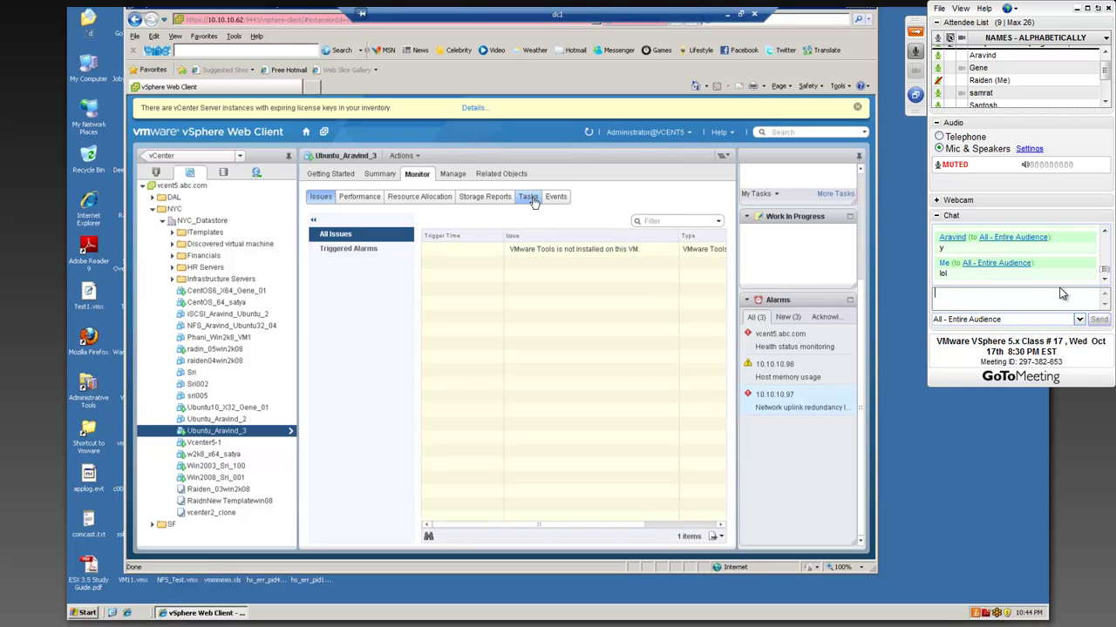
- Show the VM's Tasks list, then send the chat messages 'NY' and 'lol'
{"action": "left_click", "coordinate": [529, 197]}
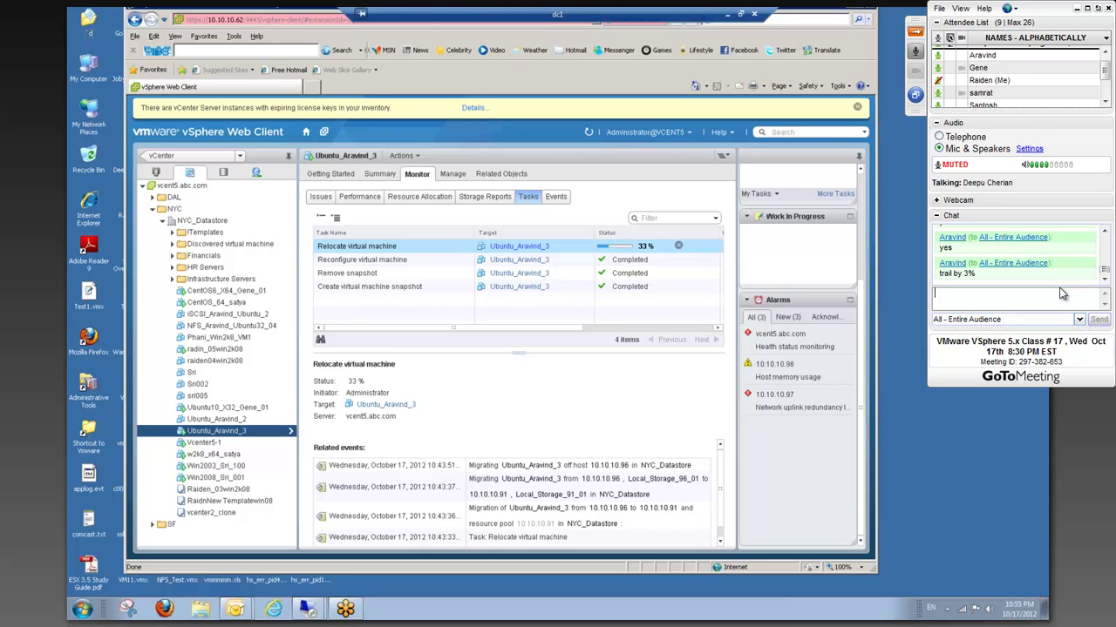
{"action": "type", "text": "NY"}
{"action": "key", "text": "Return"}
{"action": "type", "text": "lol"}
{"action": "key", "text": "Return"}
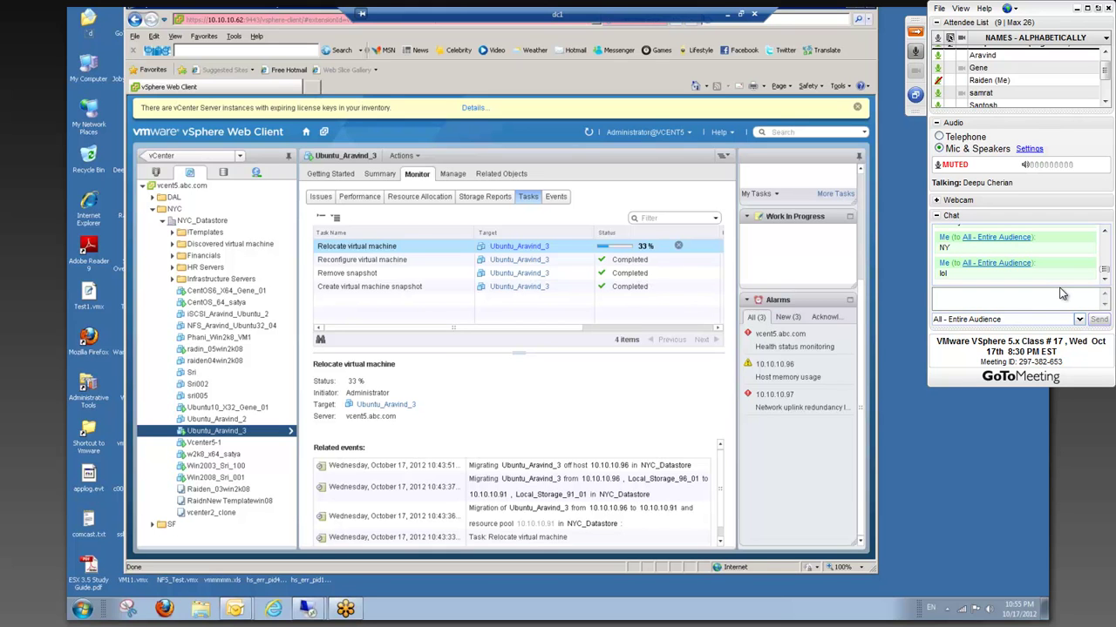
- Send chat replies 'I know', 'You guys don't care.' and an all-caps election cheer
{"action": "type", "text": "I know"}
{"action": "key", "text": "Return"}
{"action": "type", "text": "You g"}
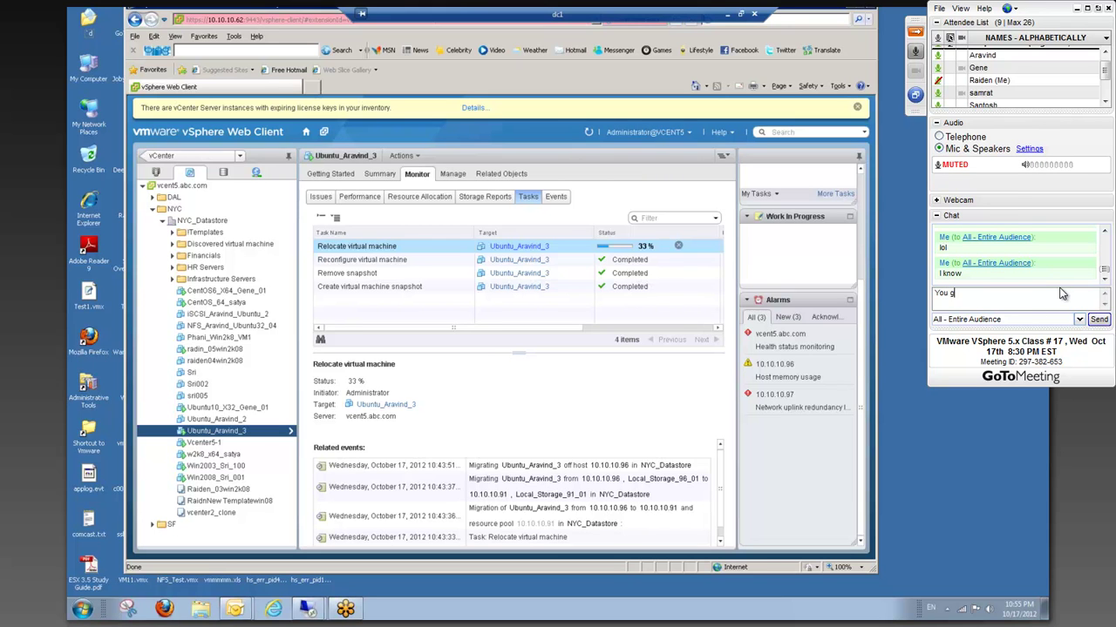
{"action": "type", "text": "uys don't care."}
{"action": "key", "text": "Return"}
{"action": "type", "text": "BUT ROMNEY WOOO!!!"}
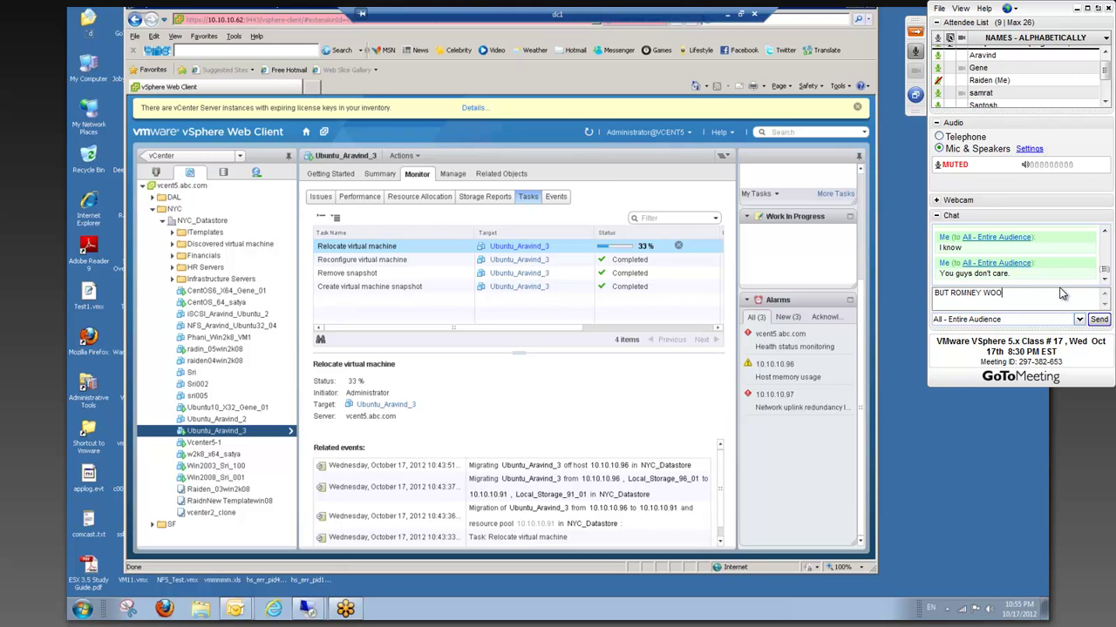
{"action": "key", "text": "Return"}
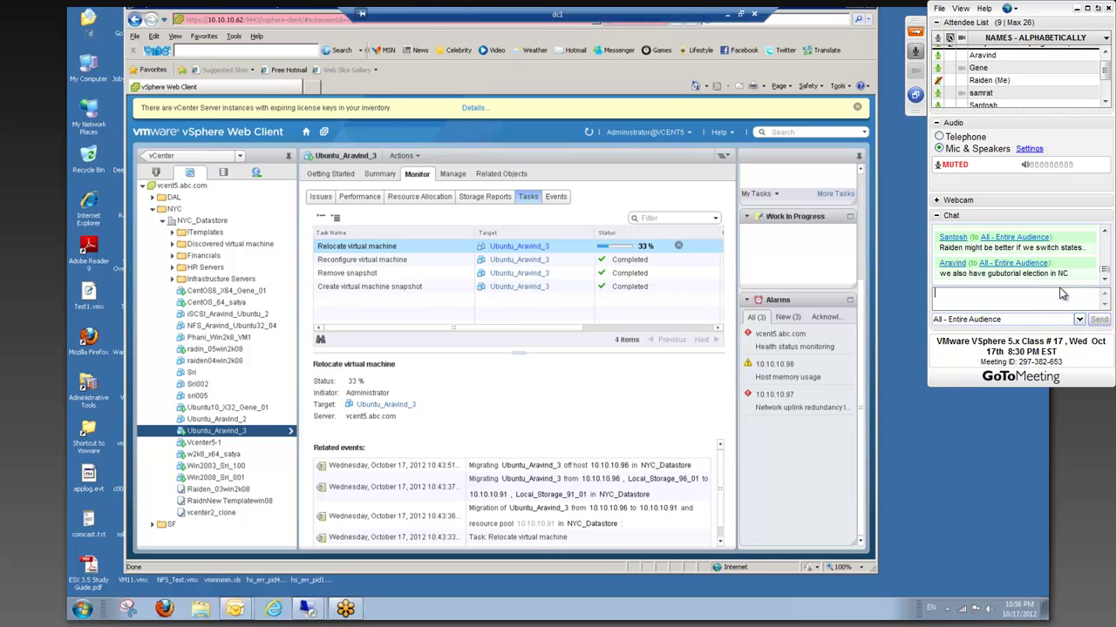
- Send everyone a chat reply saying the city's charm is wearing off
{"action": "left_click", "coordinate": [1105, 232]}
{"action": "left_click", "coordinate": [1105, 232]}
{"action": "left_click", "coordinate": [1105, 233]}
{"action": "left_click", "coordinate": [1105, 278]}
{"action": "left_click", "coordinate": [1066, 298]}
{"action": "type", "text": "Let's do it, I"}
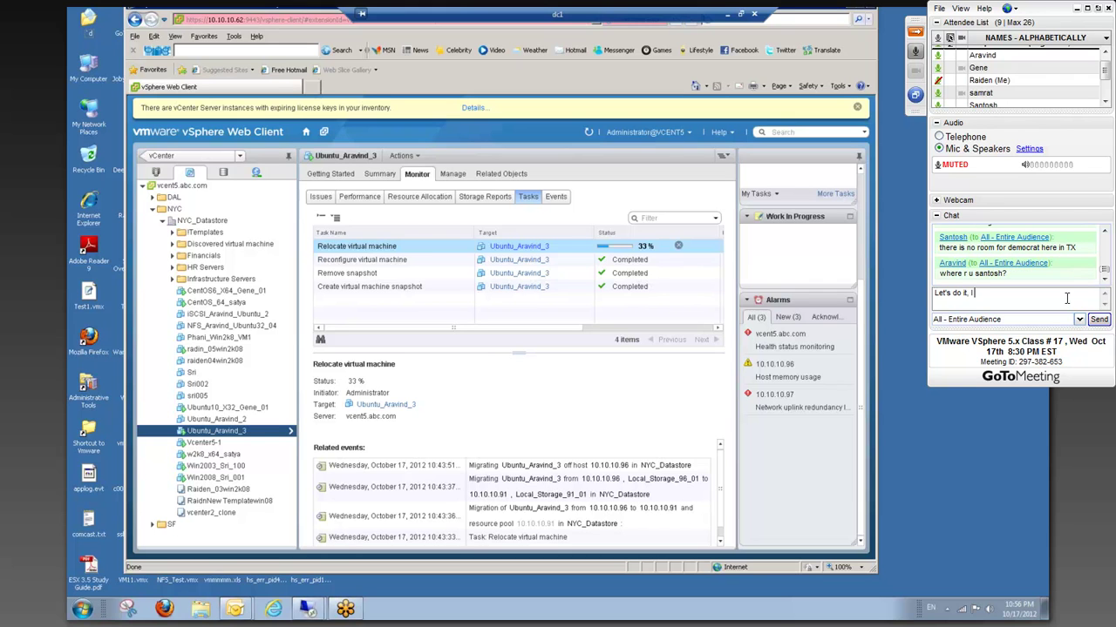
{"action": "type", "text": " am kind"}
{"action": "key", "text": "BackSpace"}
{"action": "key", "text": "BackSpace"}
{"action": "key", "text": "BackSpace"}
{"action": "key", "text": "BackSpace"}
{"action": "key", "text": "BackSpace"}
{"action": "key", "text": "BackSpace"}
{"action": "key", "text": "BackSpace"}
{"action": "type", "text": "this"}
{"action": "key", "text": "BackSpace"}
{"action": "key", "text": "BackSpace"}
{"action": "type", "text": "e c"}
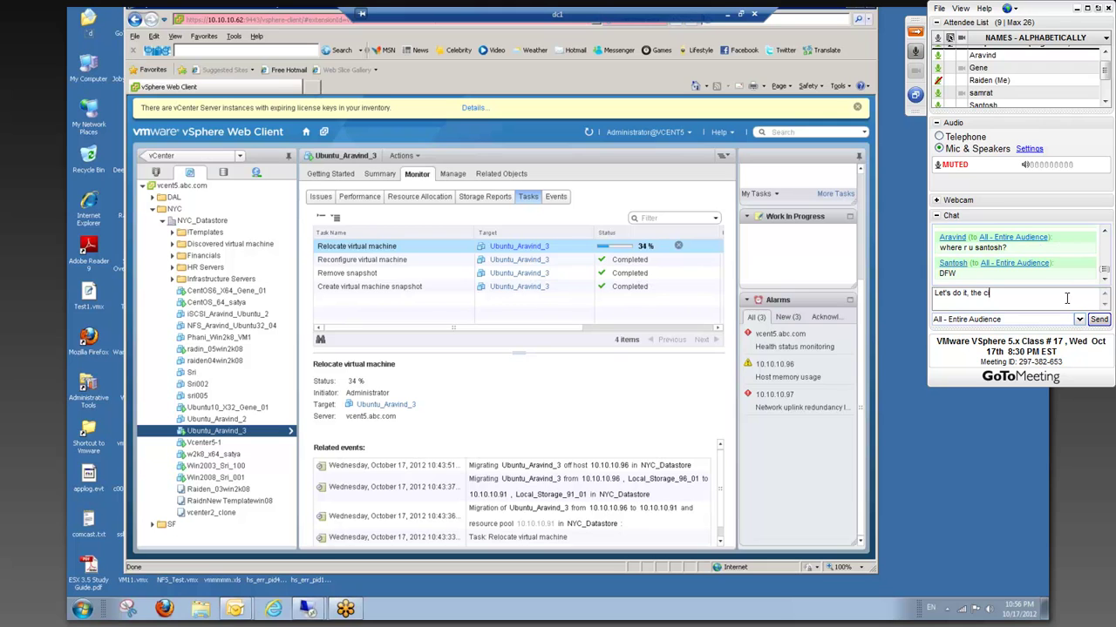
{"action": "type", "text": "ity's charm is"}
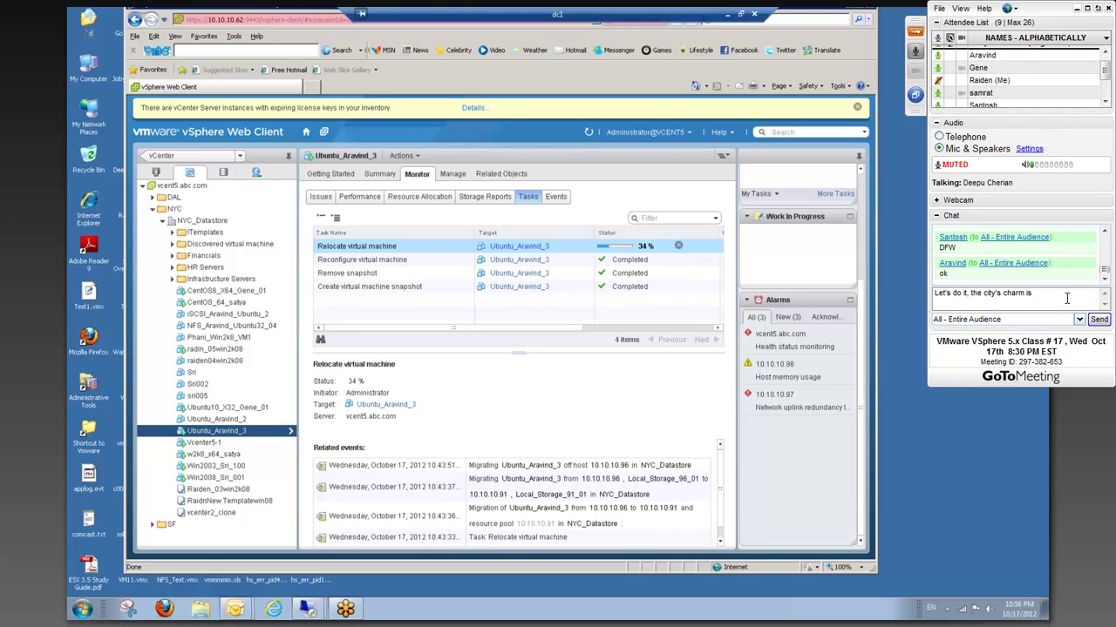
{"action": "type", "text": " wearing a"}
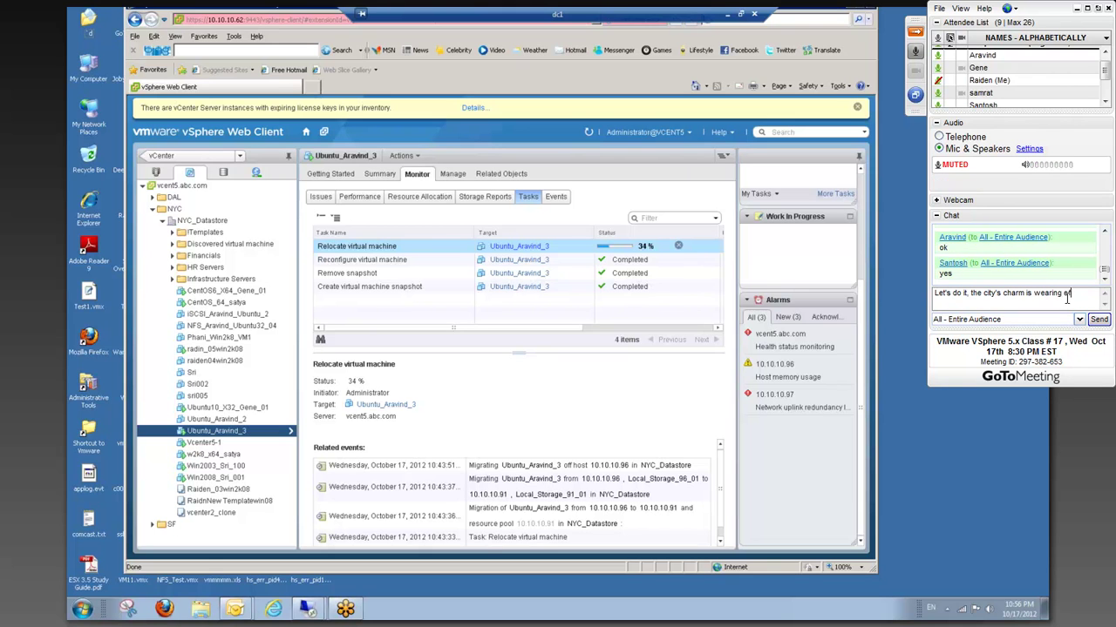
{"action": "key", "text": "Return"}
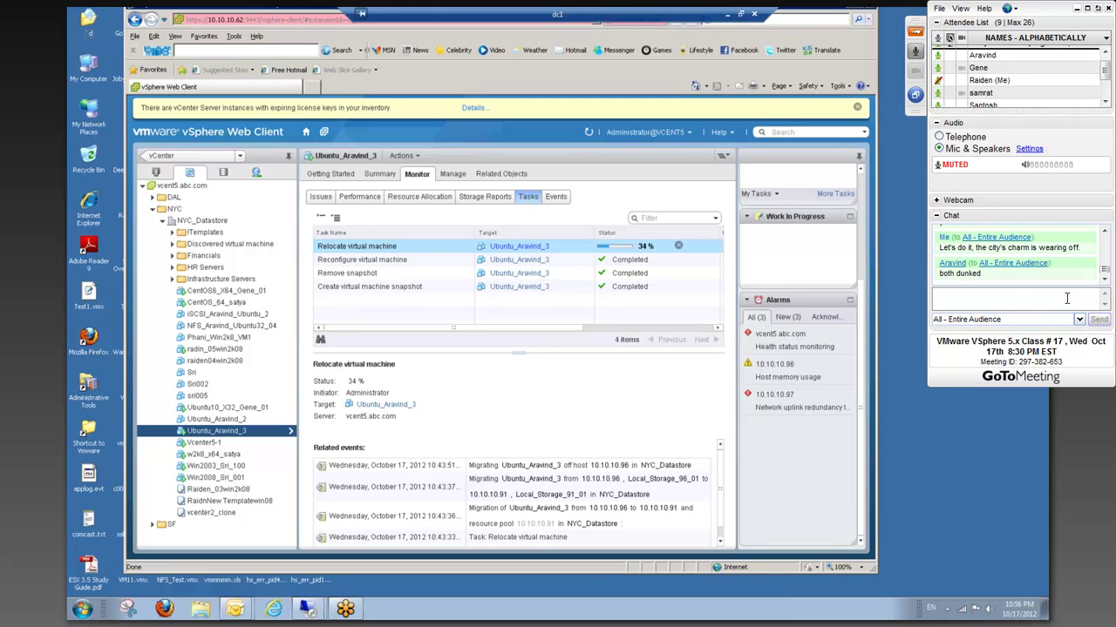
- Send 'Yeah, nobody want's to talk majorly about immigration.' and discard the 'They just' draft
{"action": "type", "text": "Yeah, no"}
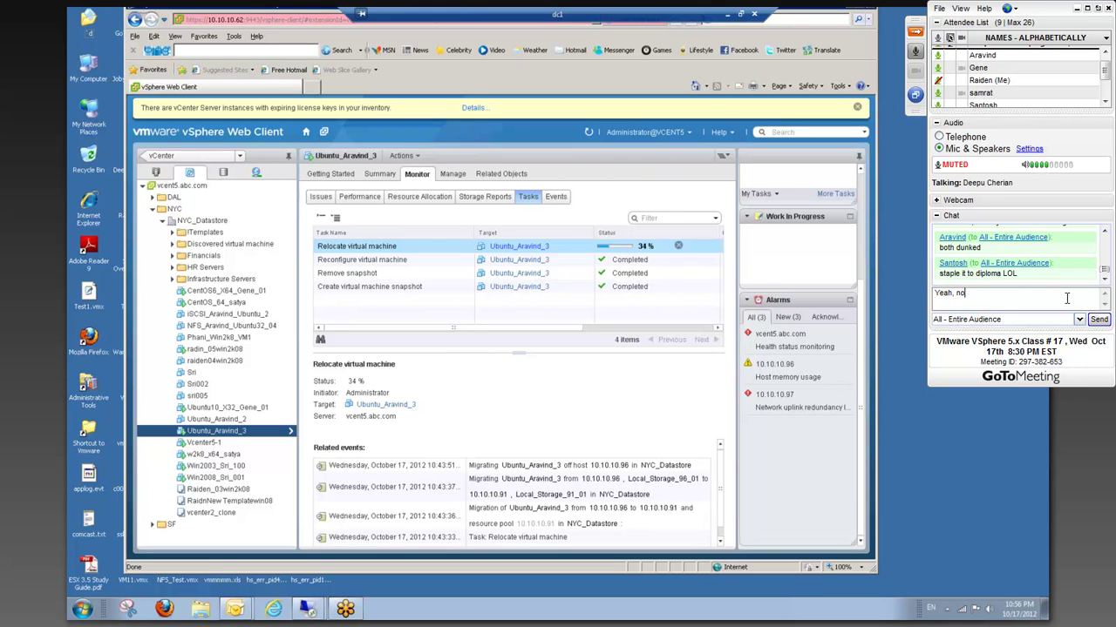
{"action": "type", "text": "body want's t"}
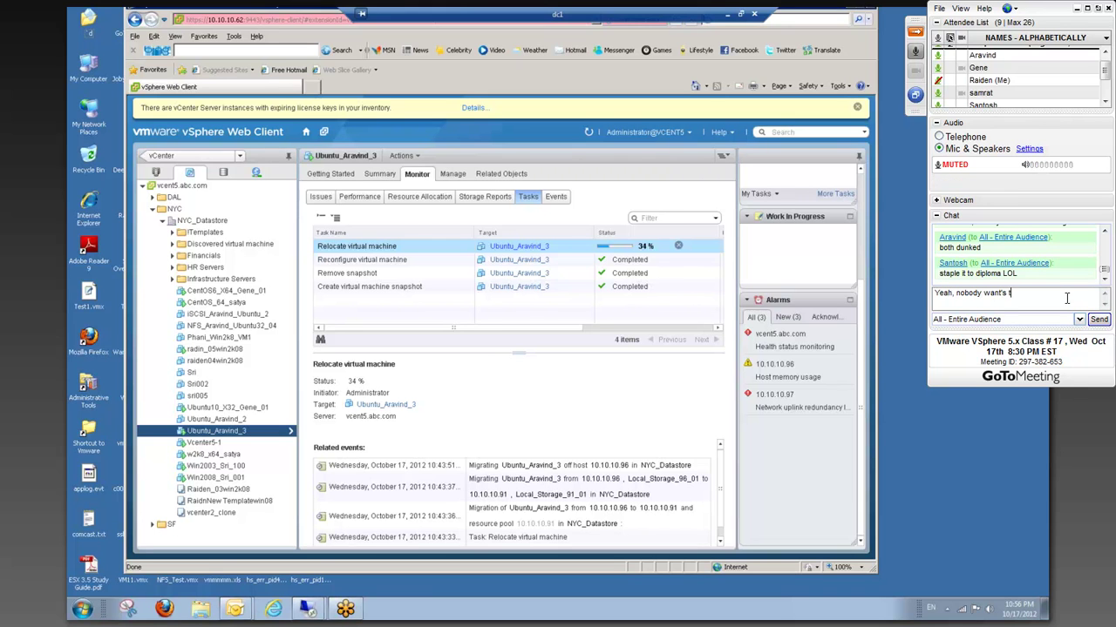
{"action": "type", "text": "o talk majorly about immigration."}
{"action": "key", "text": "Return"}
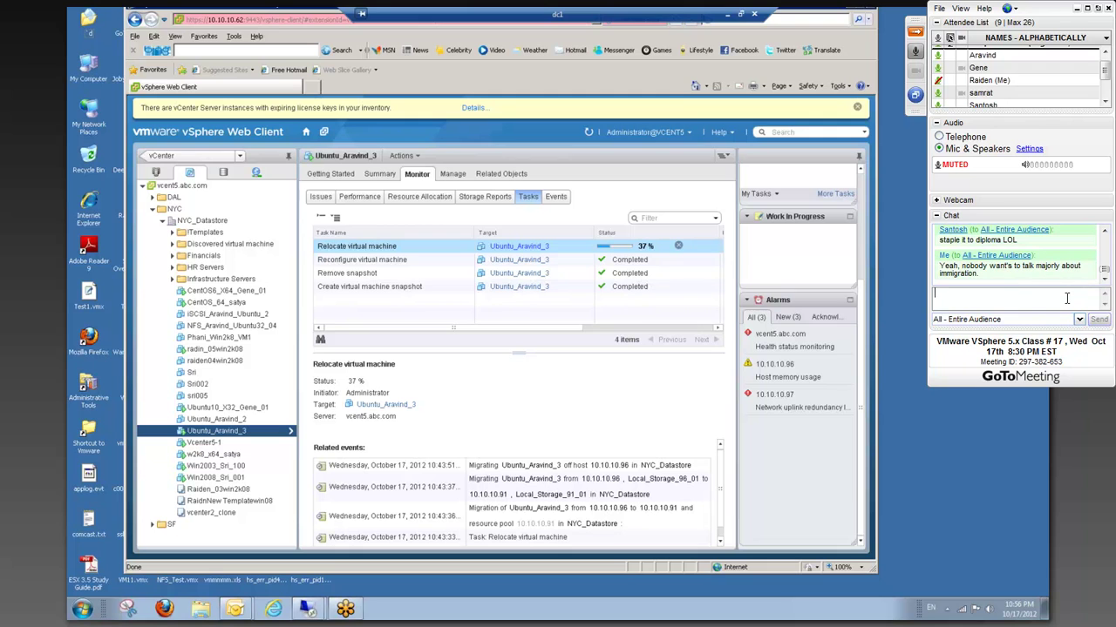
{"action": "type", "text": "They just"}
{"action": "key", "text": "ctrl+a"}
{"action": "key", "text": "BackSpace"}
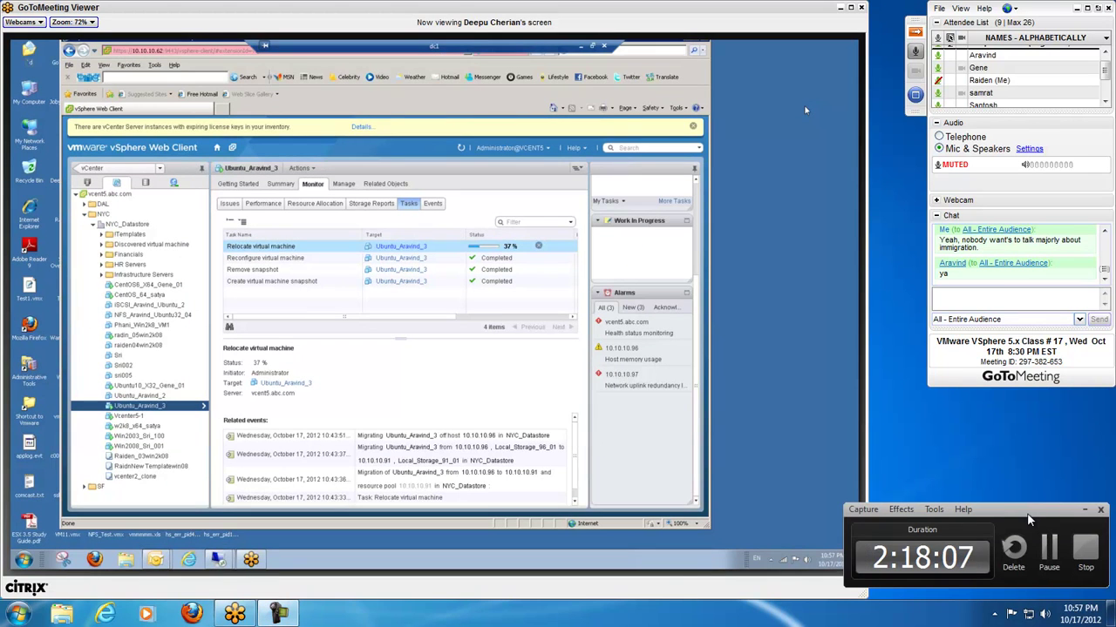
- Send a chat reply remarking that the candidate tip toes around the issue
{"action": "left_click", "coordinate": [1047, 295]}
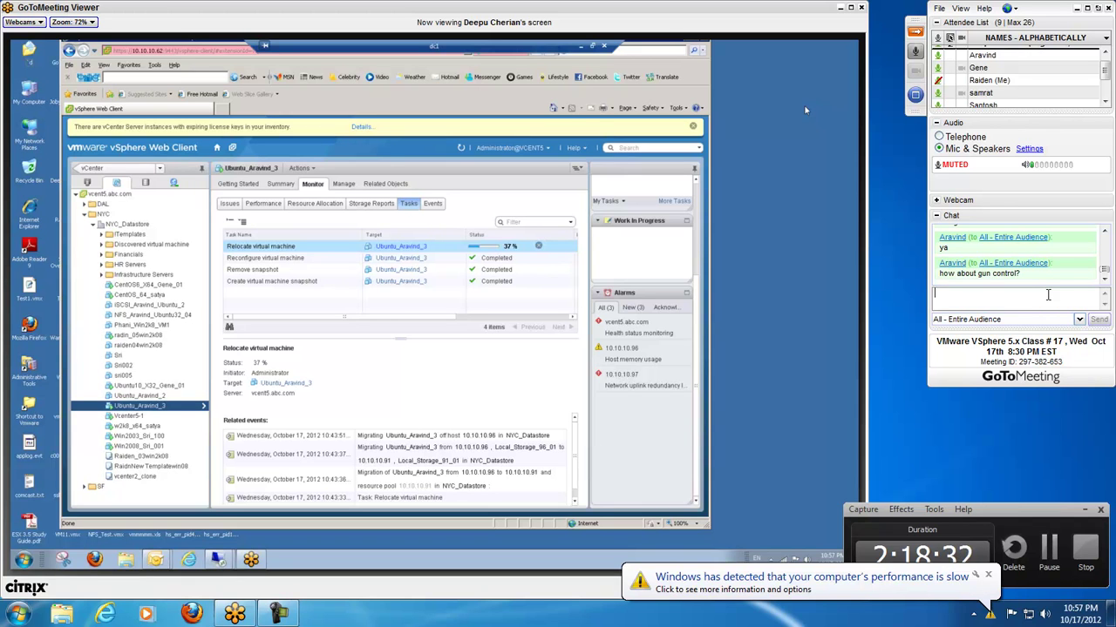
{"action": "type", "text": "This is getting way"}
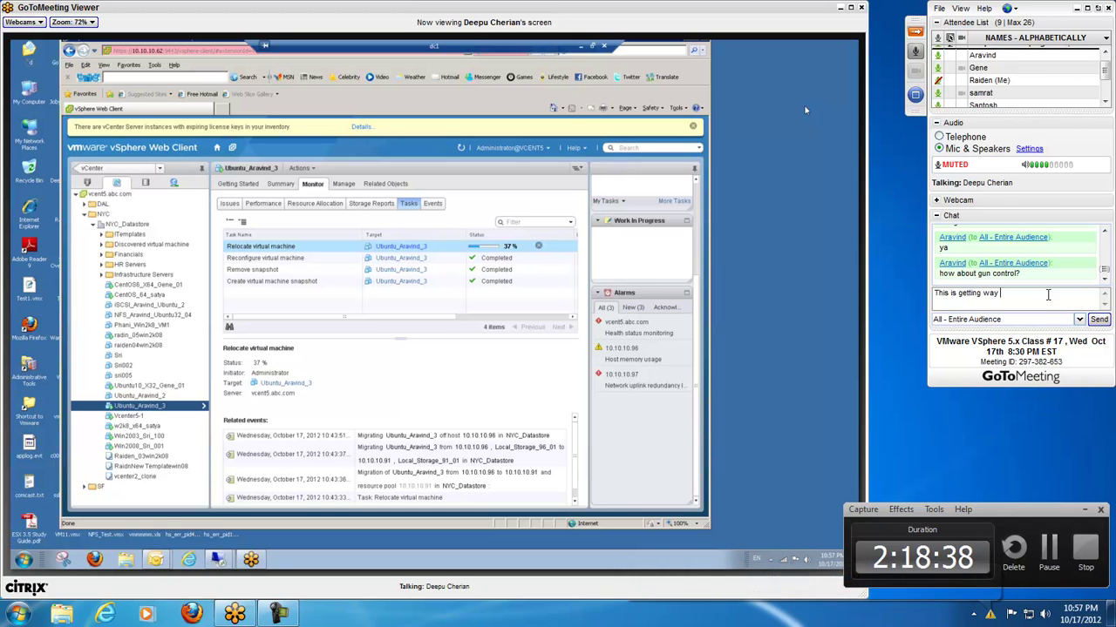
{"action": "key", "text": "BackSpace"}
{"action": "key", "text": "BackSpace"}
{"action": "key", "text": "BackSpace"}
{"action": "key", "text": "BackSpace"}
{"action": "key", "text": "BackSpace"}
{"action": "key", "text": "BackSpace"}
{"action": "key", "text": "BackSpace"}
{"action": "key", "text": "BackSpace"}
{"action": "key", "text": "BackSpace"}
{"action": "key", "text": "BackSpace"}
{"action": "key", "text": "BackSpace"}
{"action": "key", "text": "BackSpace"}
{"action": "key", "text": "BackSpace"}
{"action": "key", "text": "BackSpace"}
{"action": "key", "text": "BackSpace"}
{"action": "key", "text": "BackSpace"}
{"action": "key", "text": "BackSpace"}
{"action": "key", "text": "BackSpace"}
{"action": "key", "text": "BackSpace"}
{"action": "key", "text": "BackSpace"}
{"action": "type", "text": "Romn"}
{"action": "key", "text": "BackSpace"}
{"action": "key", "text": "BackSpace"}
{"action": "key", "text": "BackSpace"}
{"action": "key", "text": "BackSpace"}
{"action": "type", "text": "Romney "}
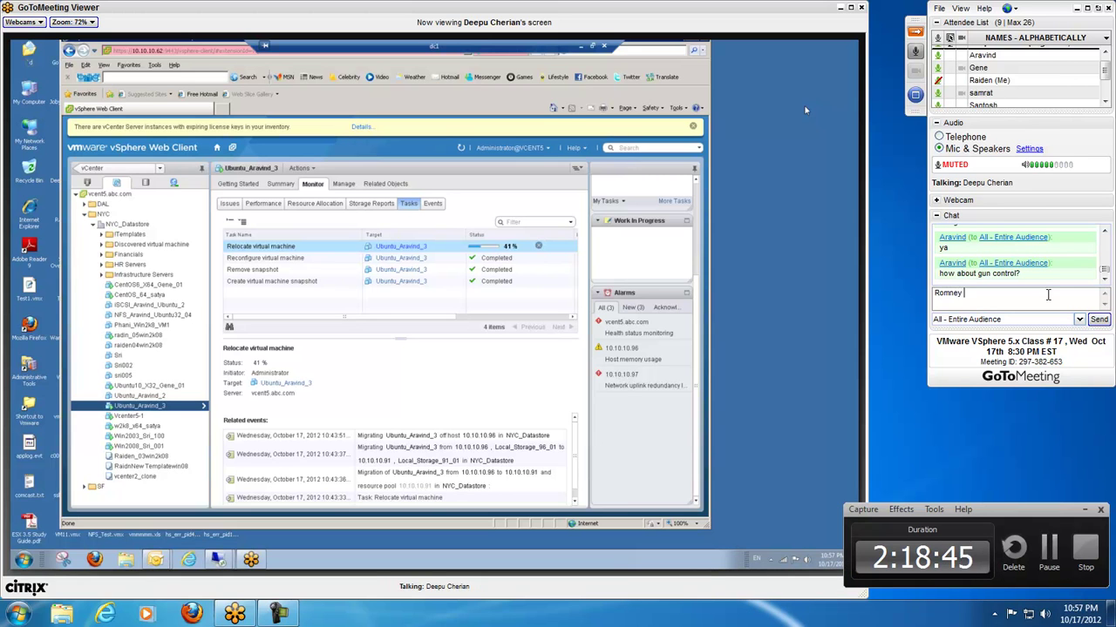
{"action": "type", "text": "tip toes."}
{"action": "key", "text": "Return"}
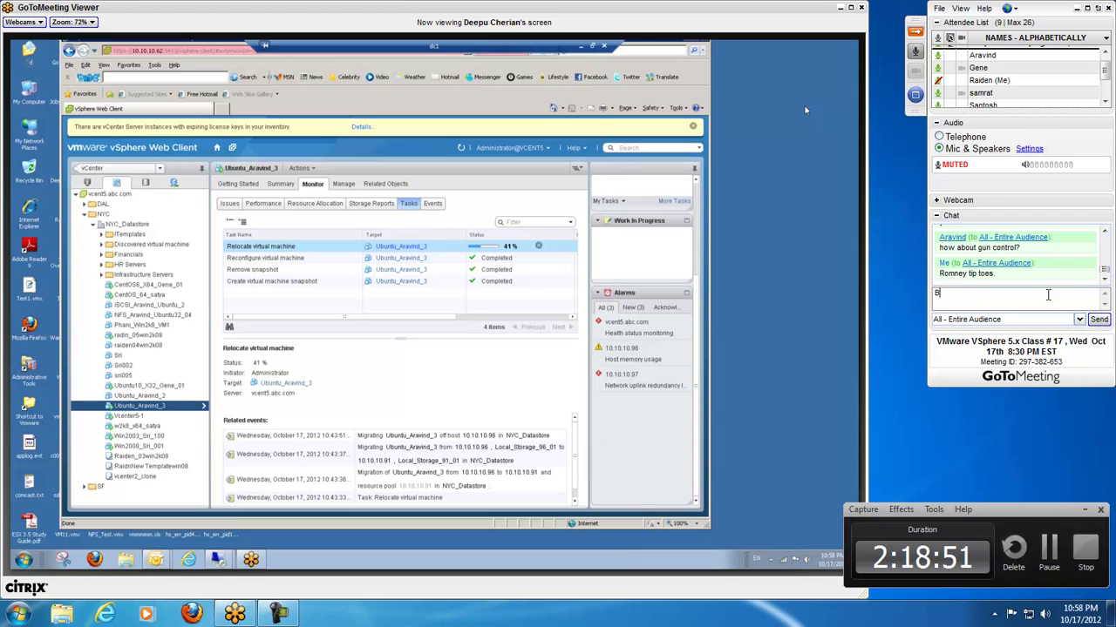
- Clear the leftover draft and send 'Ok, we can continue this tomorrow.' to everyone
{"action": "key", "text": "BackSpace"}
{"action": "type", "text": "But"}
{"action": "key", "text": "BackSpace"}
{"action": "key", "text": "BackSpace"}
{"action": "key", "text": "BackSpace"}
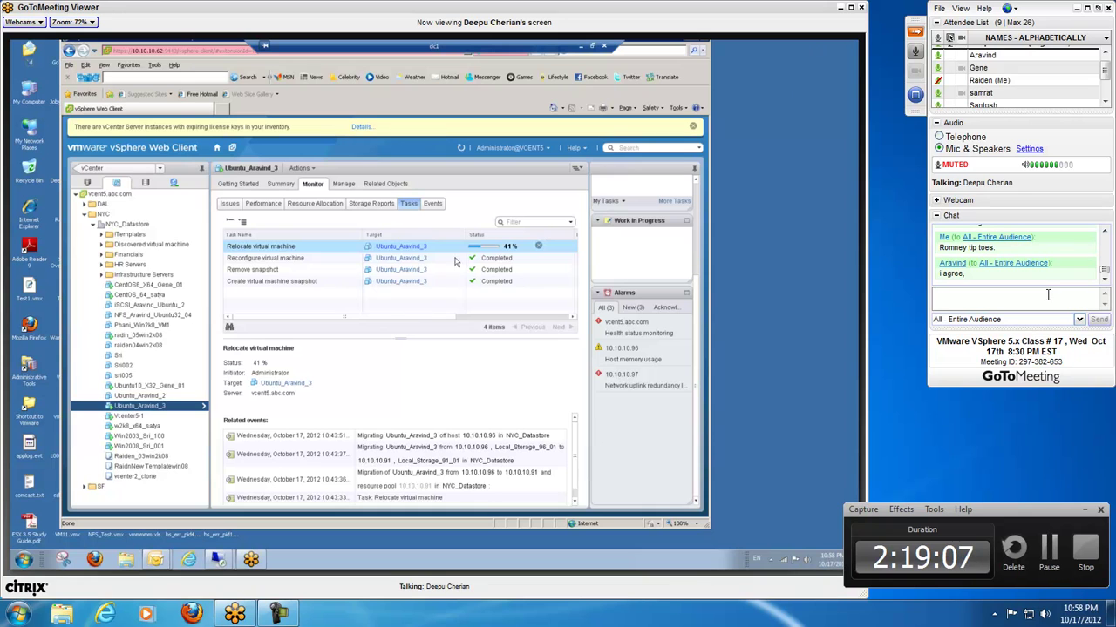
{"action": "type", "text": "Ok"}
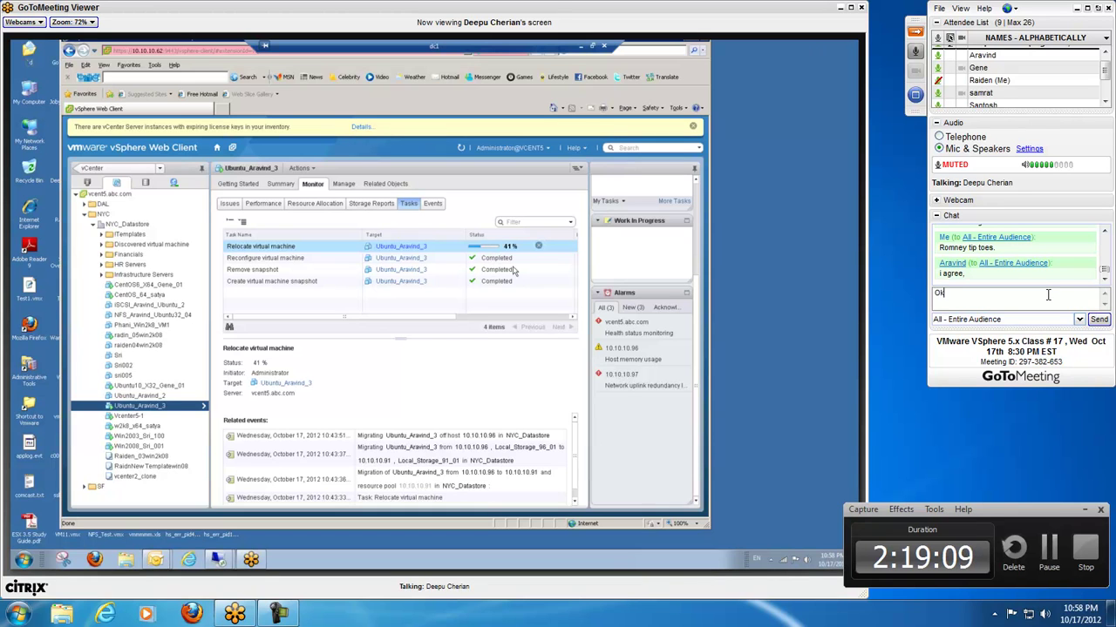
{"action": "type", "text": ", we ca"}
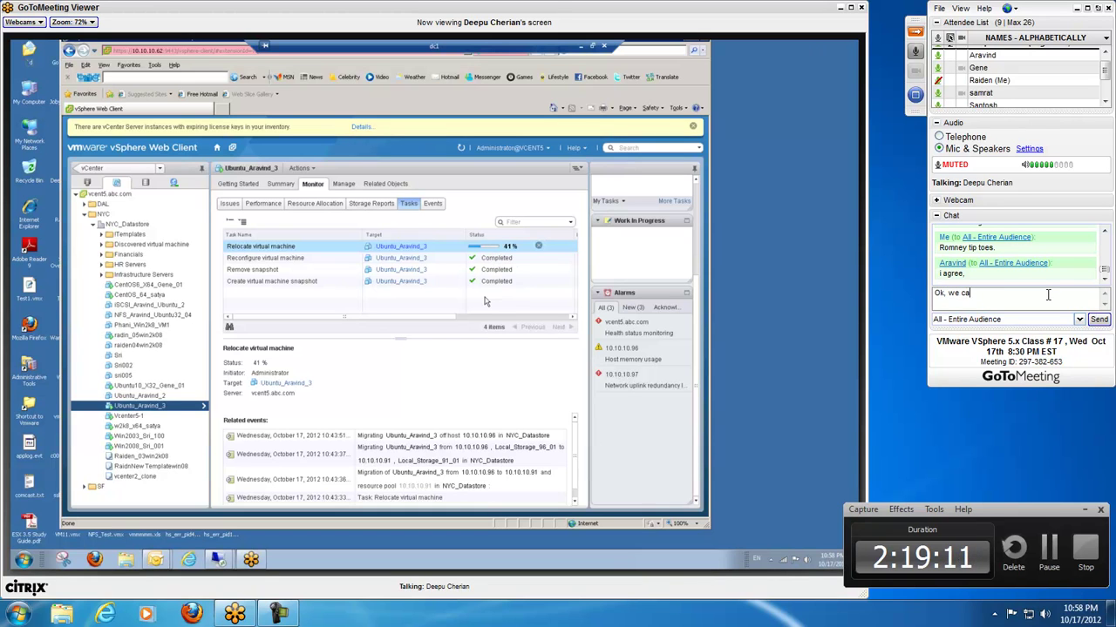
{"action": "type", "text": "n continue this tomorrow."}
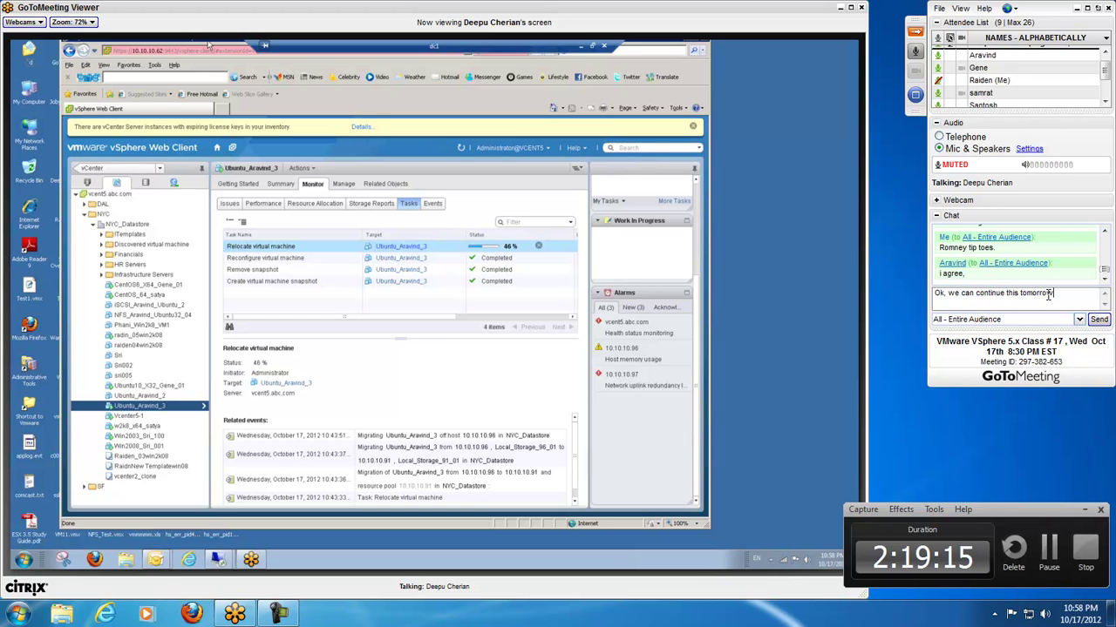
{"action": "key", "text": "Return"}
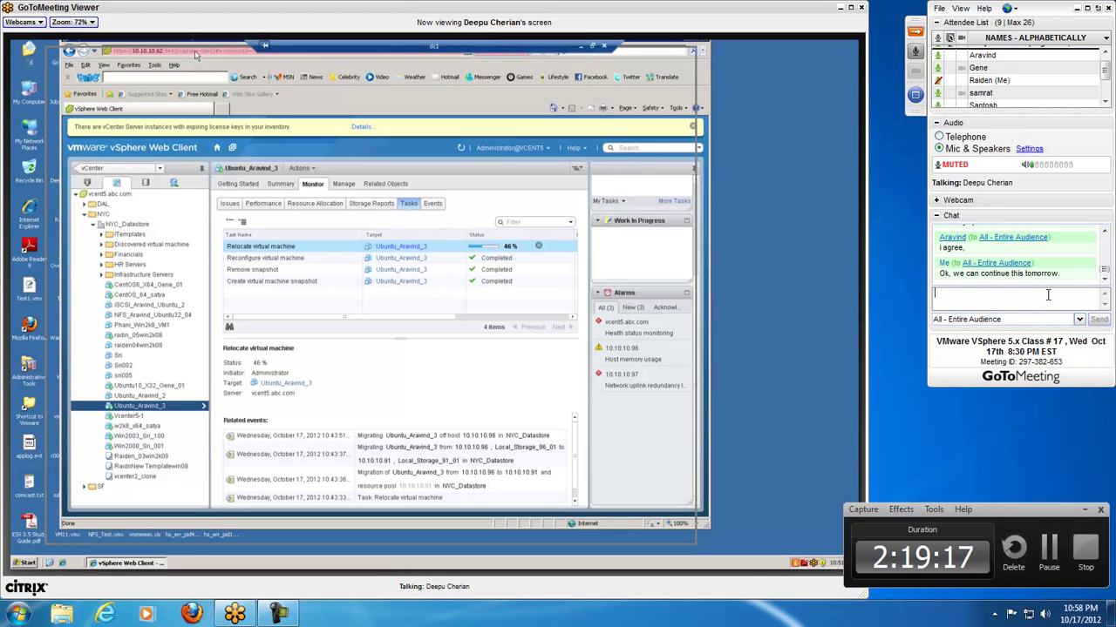
- Send a thank-you message addressed to the presenter
{"action": "type", "text": "Than"}
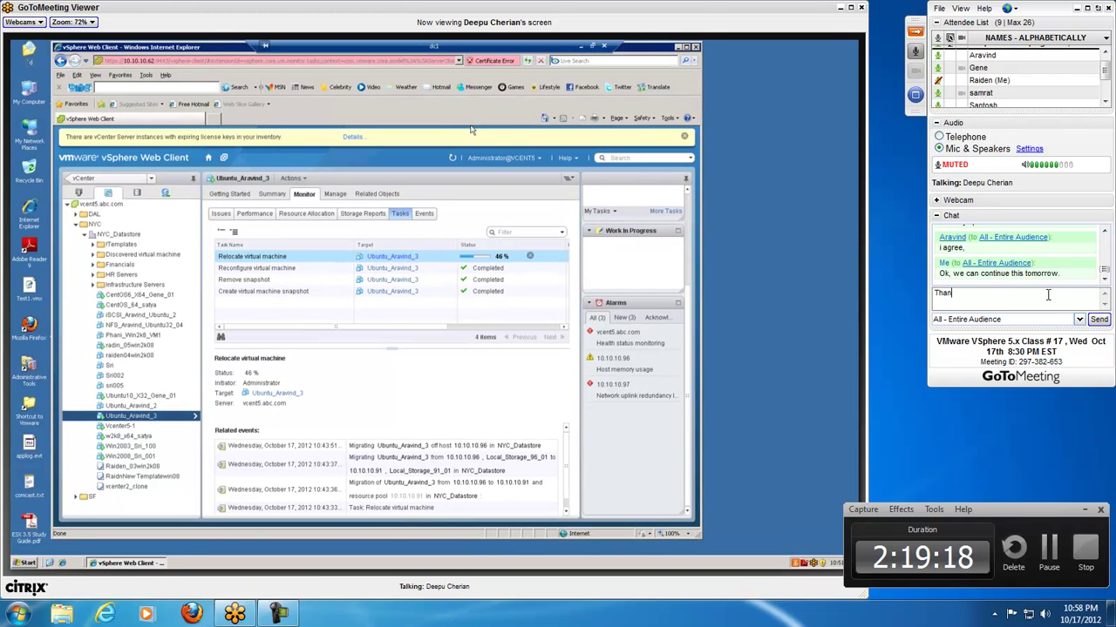
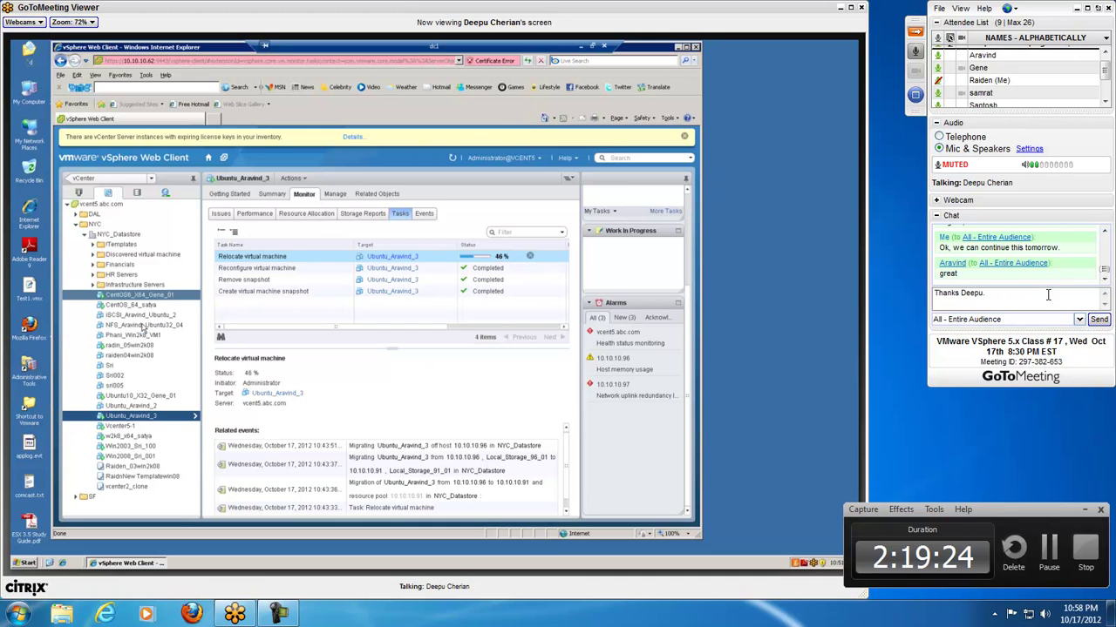
{"action": "key", "text": "Return"}
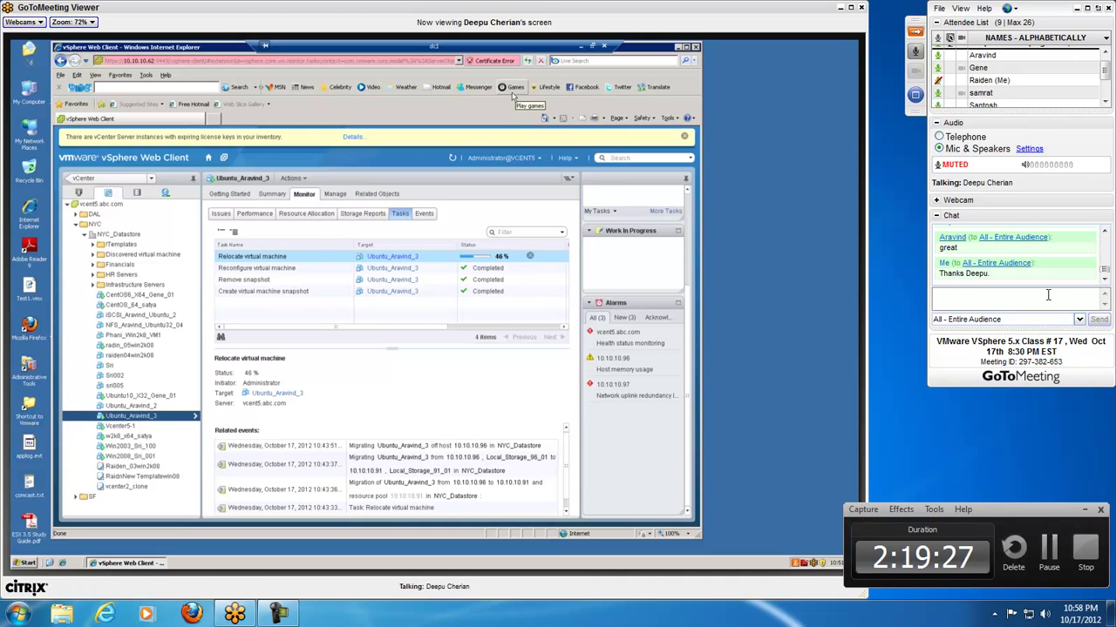
- Draft an unsent 'Good night' sign-off urging everyone, especially the presenter, to vote
{"action": "type", "text": "Good night."}
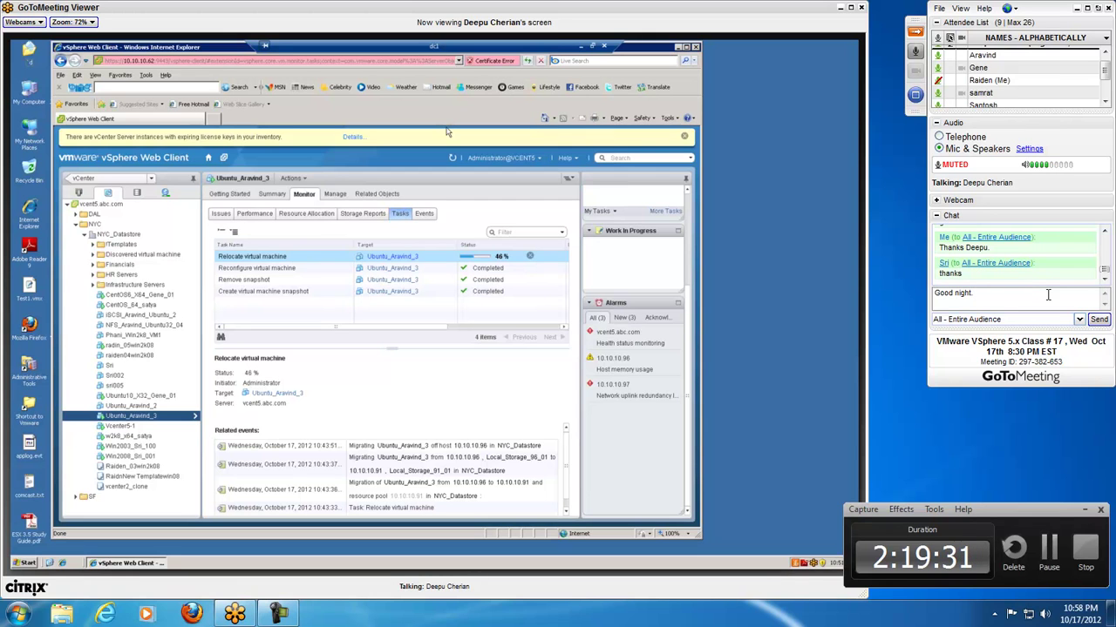
{"action": "key", "text": "BackSpace"}
{"action": "type", "text": "and"}
{"action": "type", "text": " vote"}
{"action": "type", "text": " ROMNEY"}
{"action": "key", "text": "BackSpace"}
{"action": "key", "text": "BackSpace"}
{"action": "key", "text": "BackSpace"}
{"action": "key", "text": "BackSpace"}
{"action": "key", "text": "BackSpace"}
{"action": "key", "text": "BackSpace"}
{"action": "key", "text": "BackSpace"}
{"action": "key", "text": "BackSpace"}
{"action": "key", "text": "BackSpace"}
{"action": "key", "text": "BackSpace"}
{"action": "key", "text": "BackSpace"}
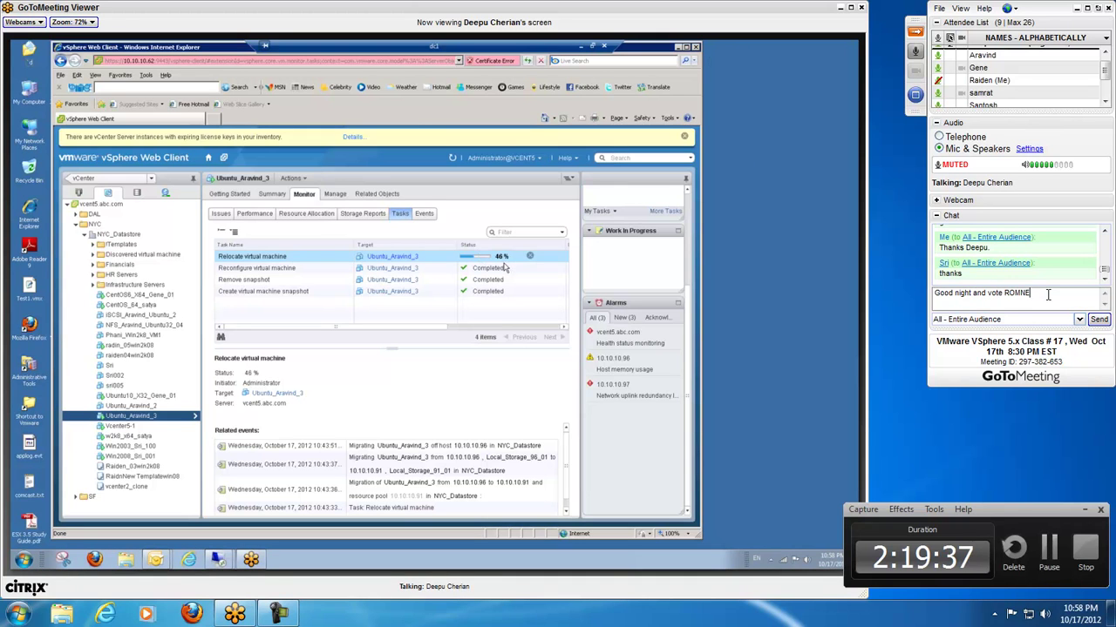
{"action": "type", "text": "VOTE ROMNEY"}
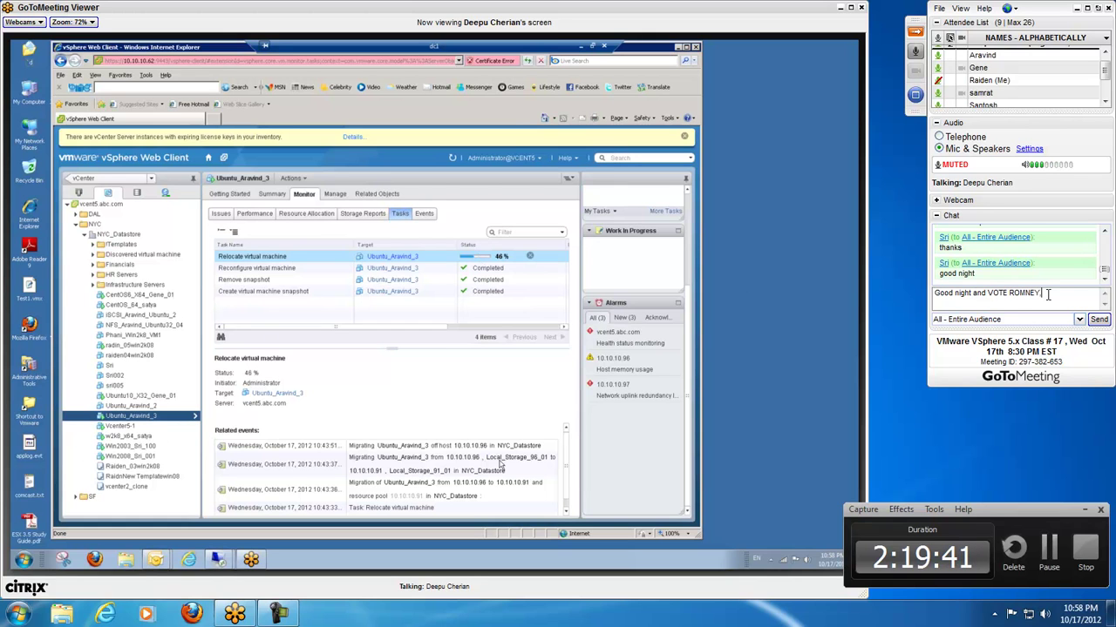
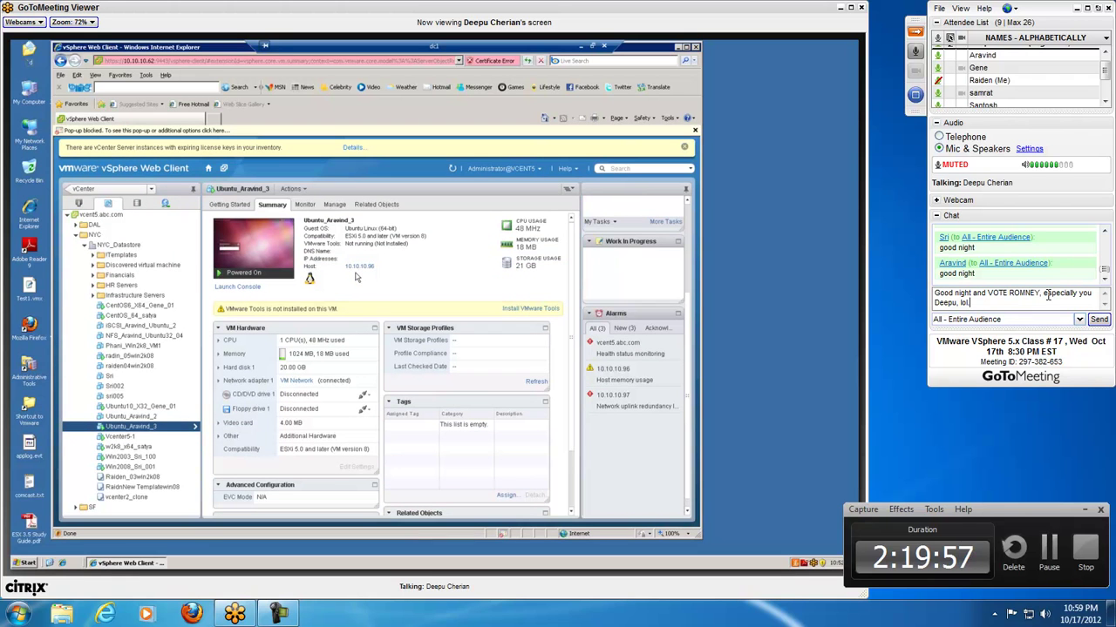
- End the good-night draft with a period and send it to the entire audience
{"action": "type", "text": "."}
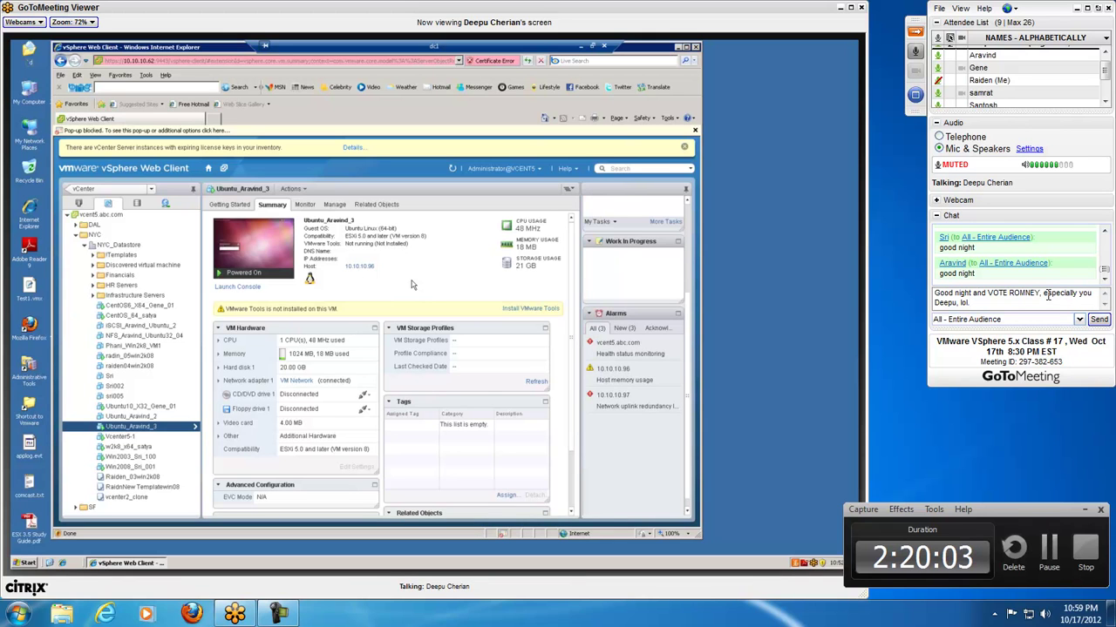
{"action": "key", "text": "Return"}
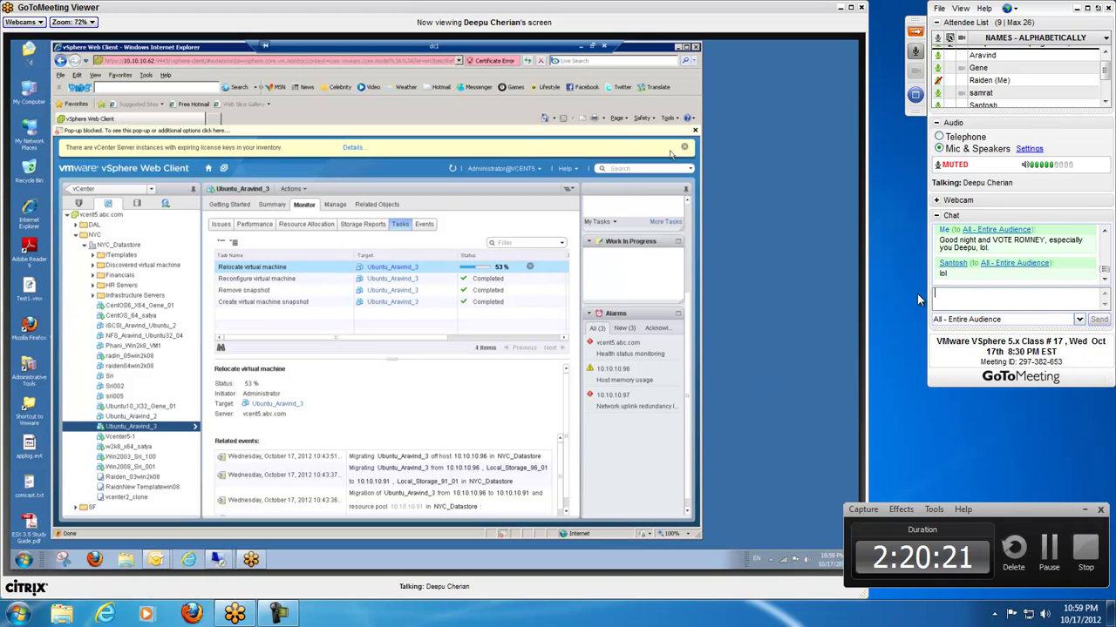
- Reply 'I know, I can tell.' to everyone in the chat
{"action": "type", "text": "know, was"}
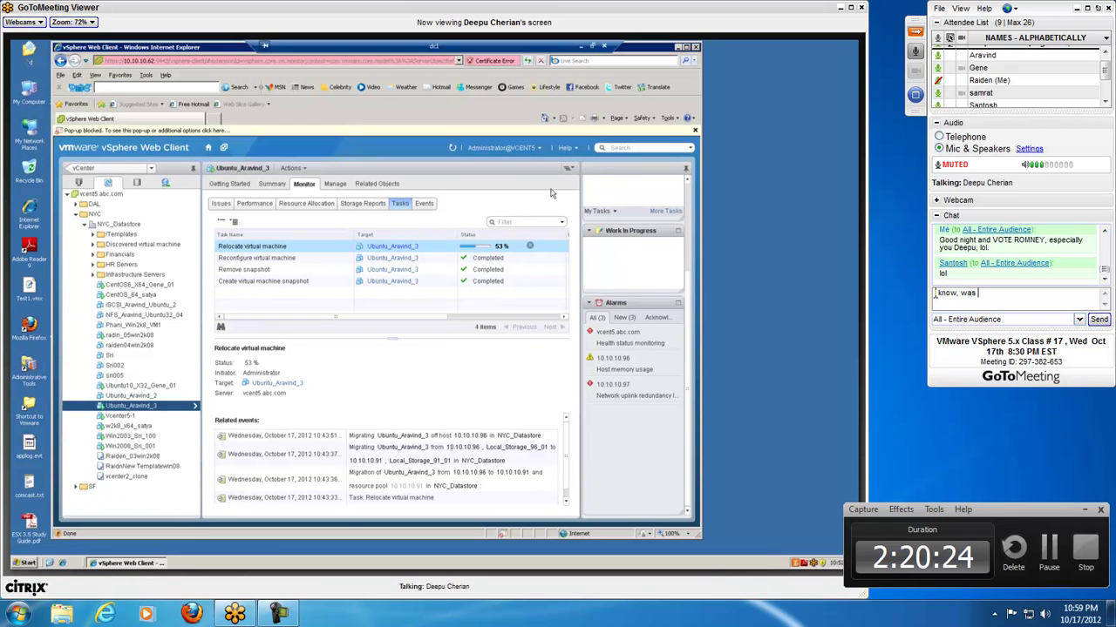
{"action": "key", "text": "BackSpace"}
{"action": "key", "text": "BackSpace"}
{"action": "key", "text": "BackSpace"}
{"action": "key", "text": "BackSpace"}
{"action": "type", "text": "just trying"}
{"action": "key", "text": "BackSpace"}
{"action": "key", "text": "BackSpace"}
{"action": "key", "text": "BackSpace"}
{"action": "key", "text": "BackSpace"}
{"action": "key", "text": "BackSpace"}
{"action": "key", "text": "BackSpace"}
{"action": "key", "text": "BackSpace"}
{"action": "key", "text": "BackSpace"}
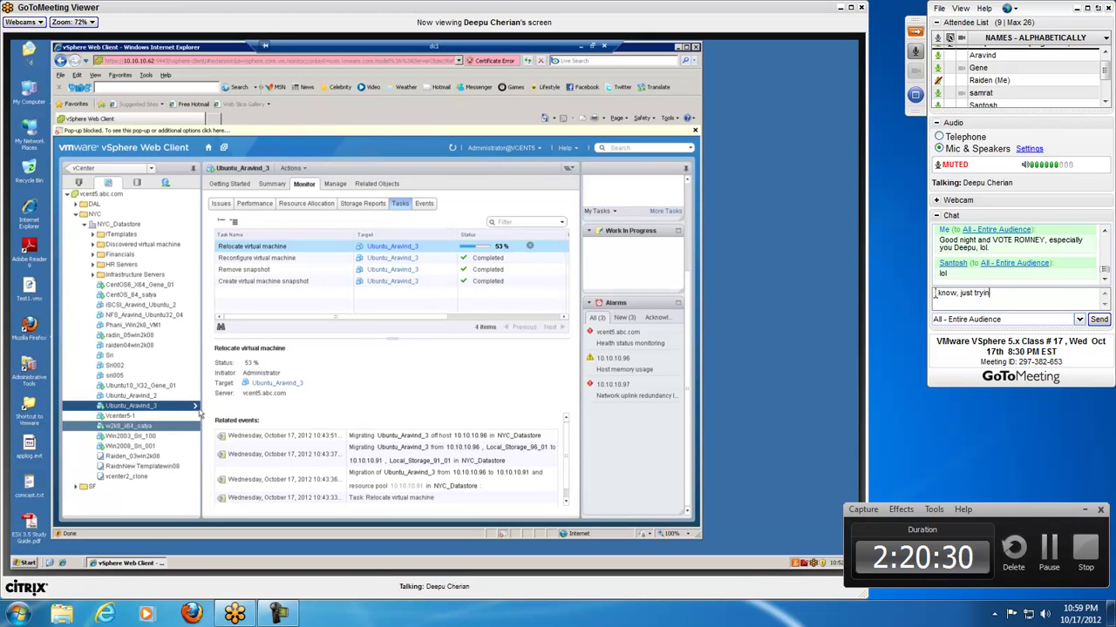
{"action": "key", "text": "BackSpace"}
{"action": "key", "text": "BackSpace"}
{"action": "key", "text": "BackSpace"}
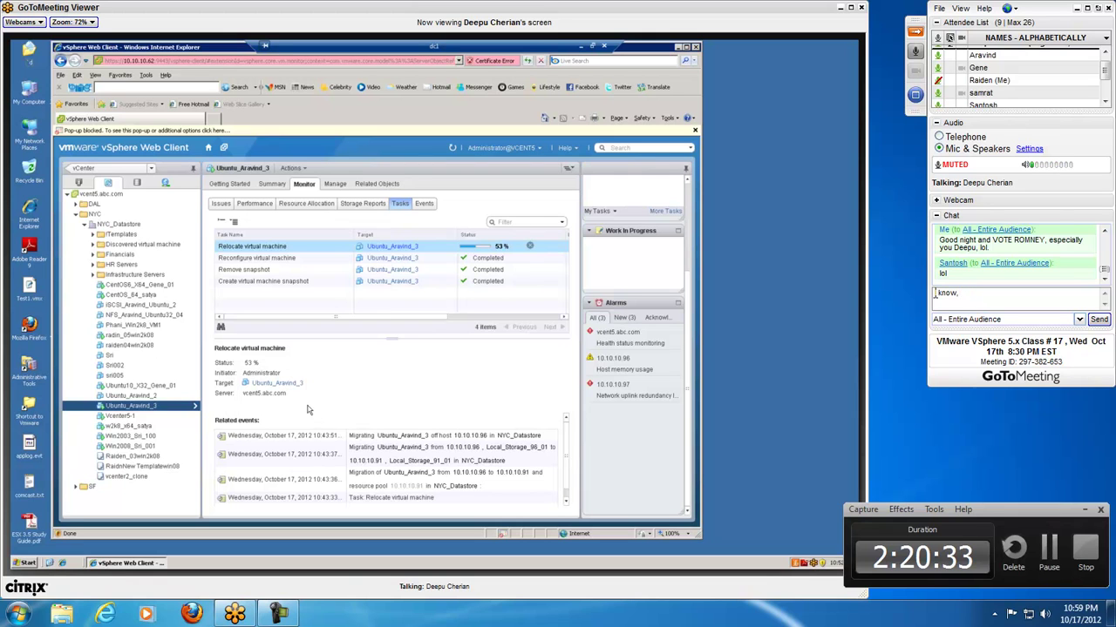
{"action": "type", "text": "I can "}
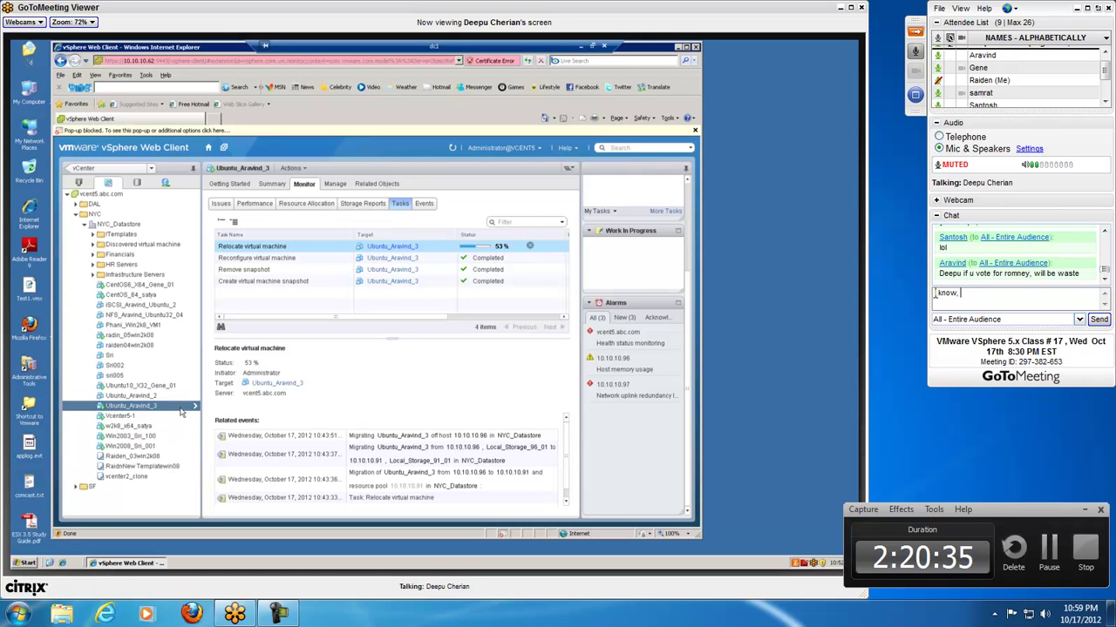
{"action": "type", "text": "tell"}
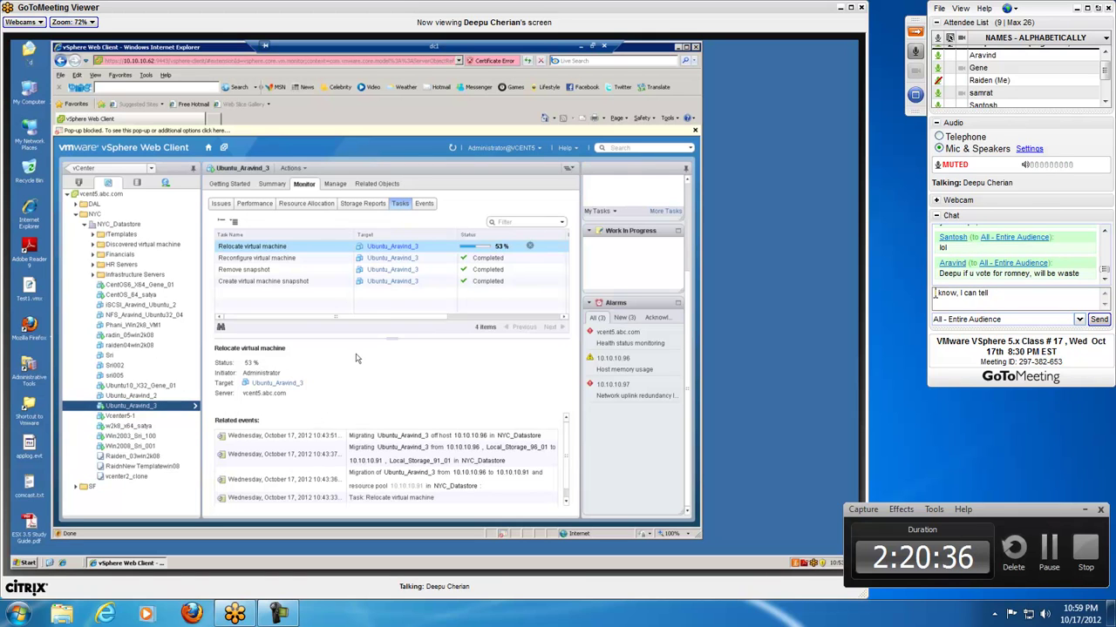
{"action": "type", "text": "."}
{"action": "key", "text": "Return"}
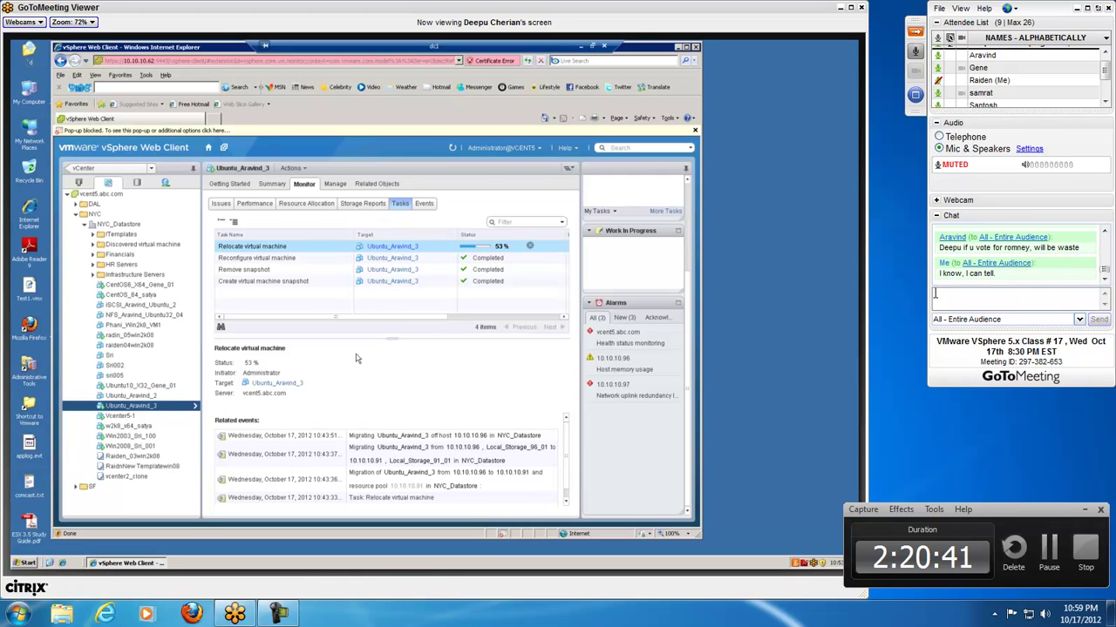
- Switch the chat recipient to the asking attendee and privately send 'The city'
{"action": "type", "text": "k"}
{"action": "key", "text": "BackSpace"}
{"action": "key", "text": "BackSpace"}
{"action": "key", "text": "BackSpace"}
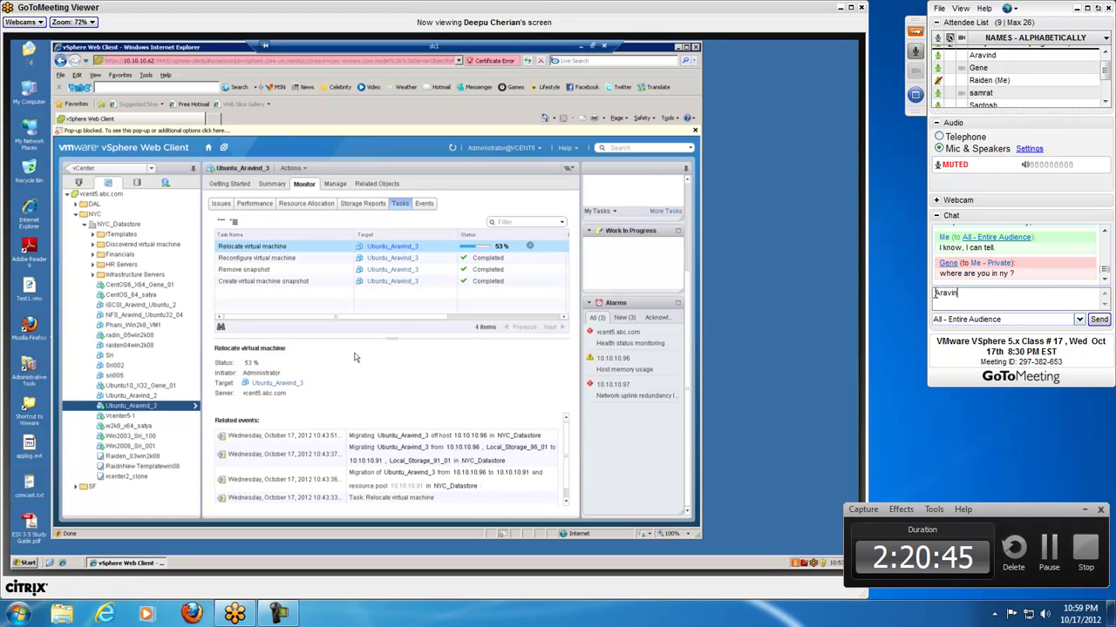
{"action": "left_click", "coordinate": [980, 319]}
{"action": "left_click", "coordinate": [985, 405]}
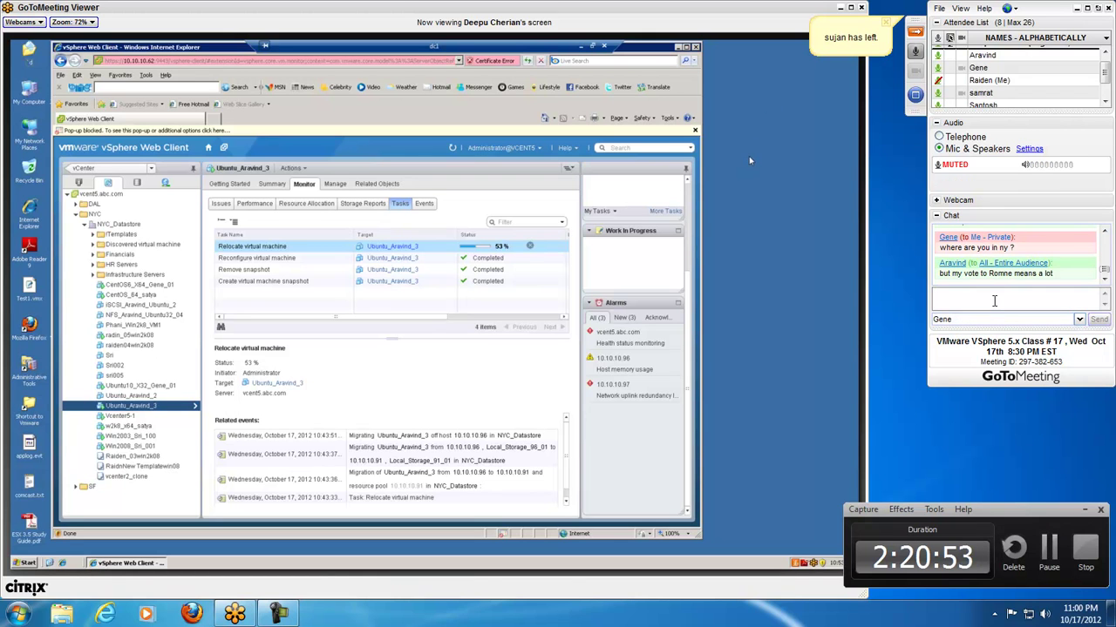
{"action": "key", "text": "BackSpace"}
{"action": "type", "text": "The city."}
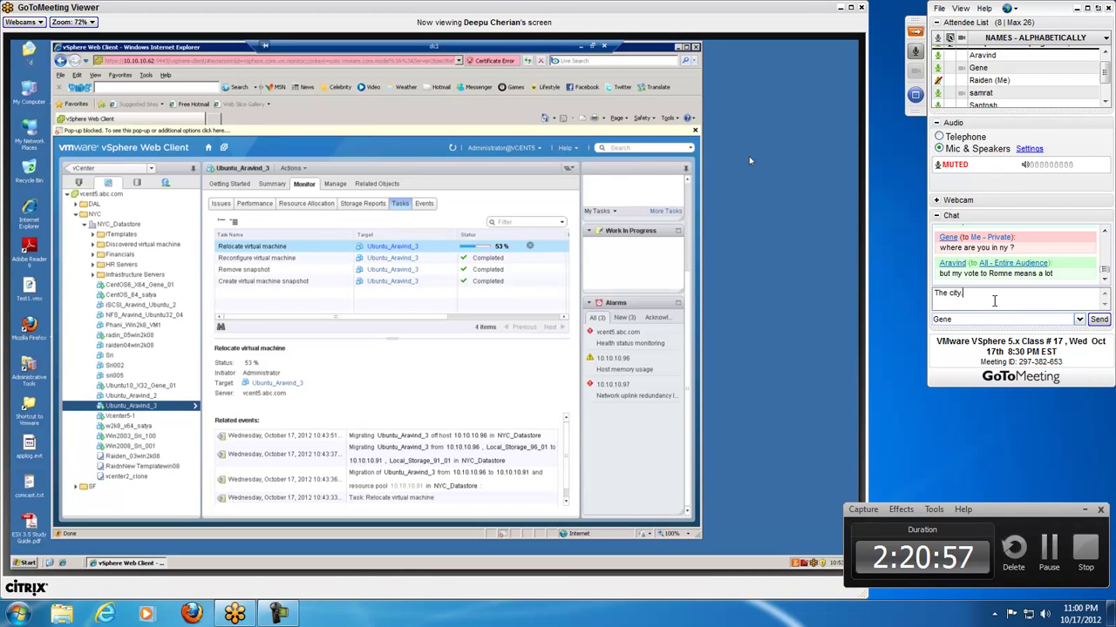
{"action": "key", "text": "Return"}
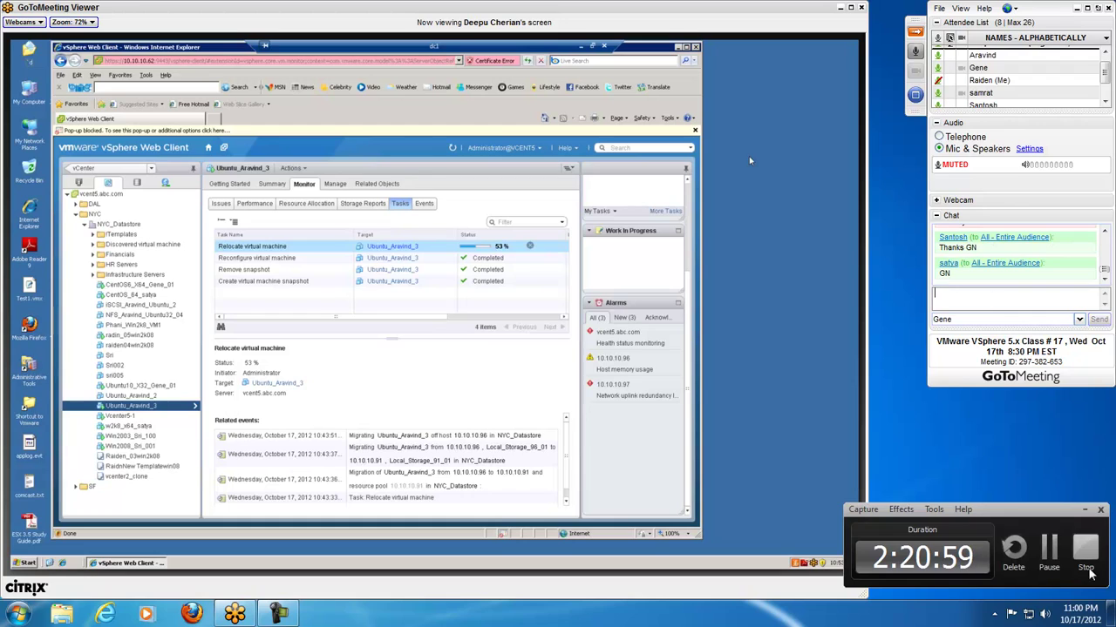